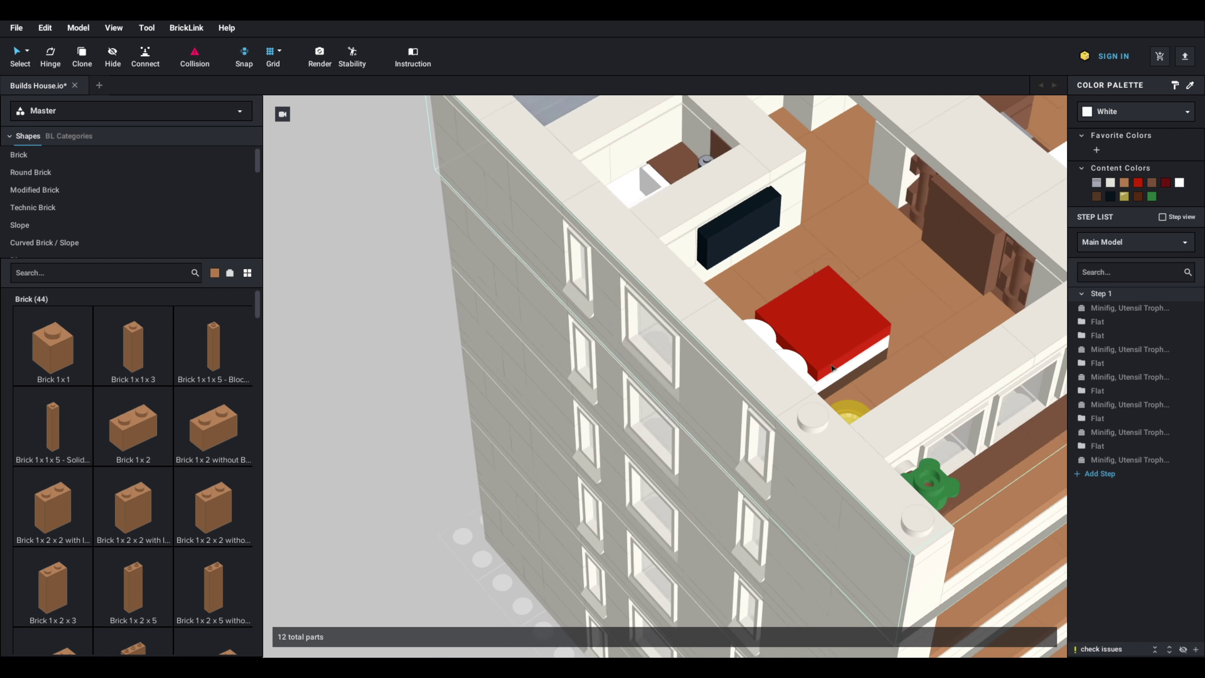
# Step: Find the Plate 16 x 16 in the parts library and place one on the ground beside the tower
pyautogui.scroll(-2, 650, 366)
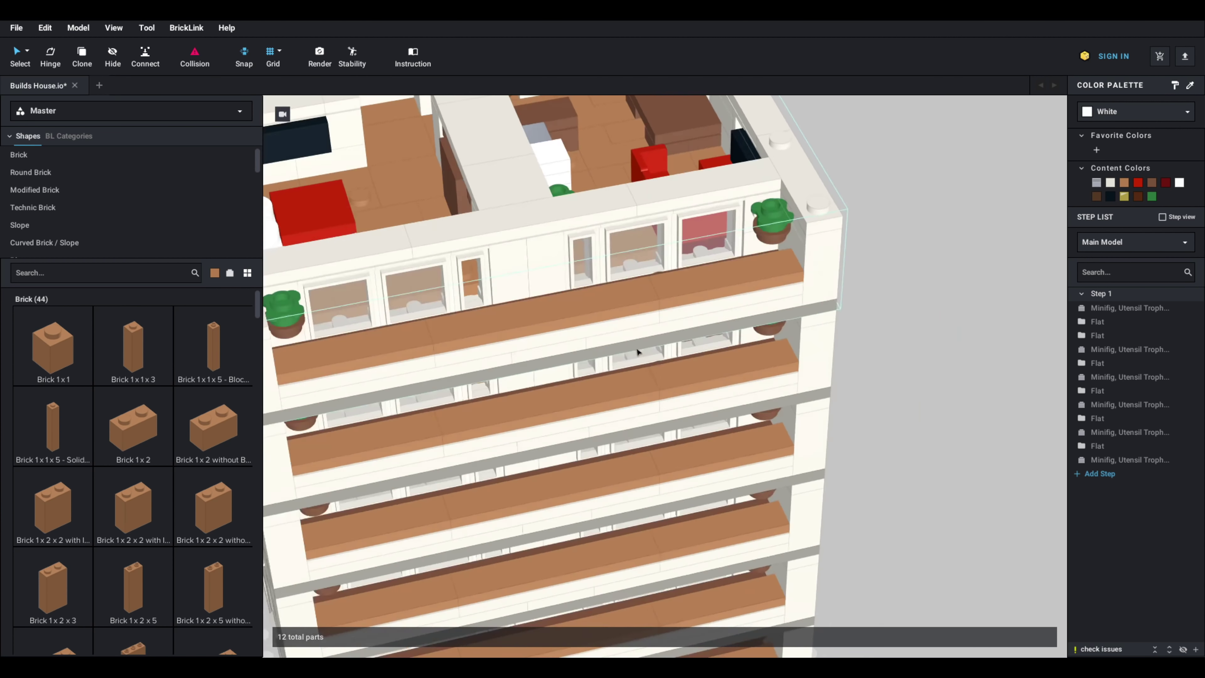
pyautogui.scroll(-5, 639, 342)
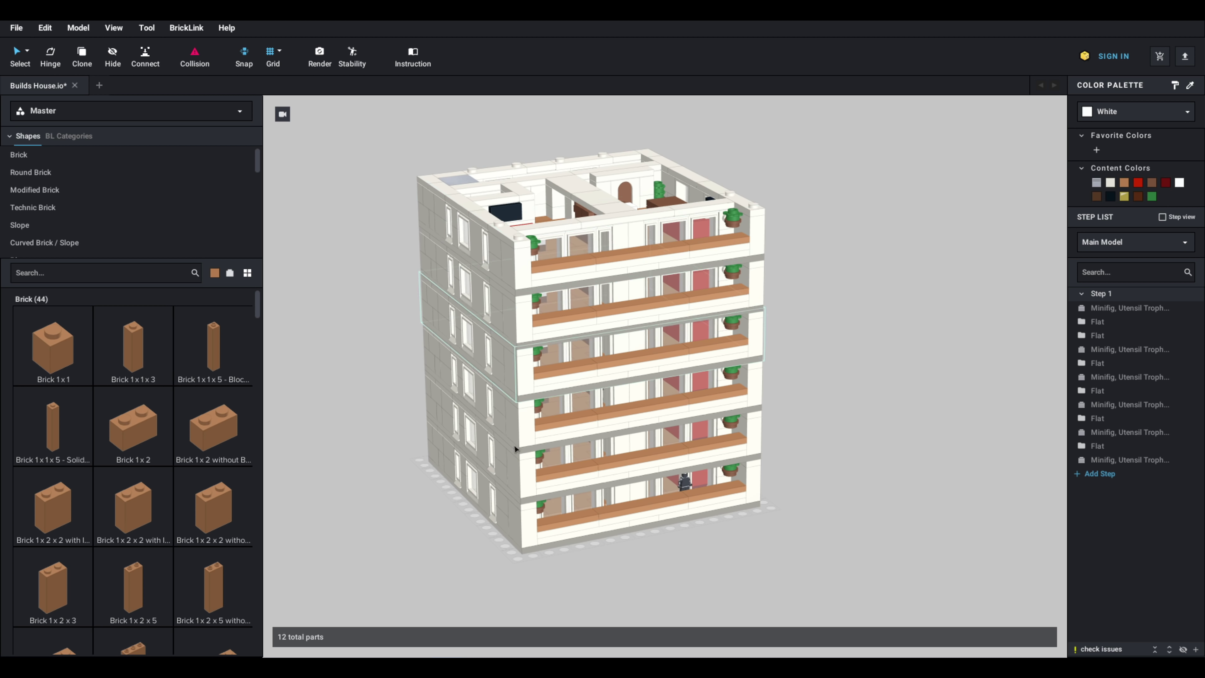
pyautogui.moveTo(641, 491); pyautogui.dragTo(687, 473, button='middle')
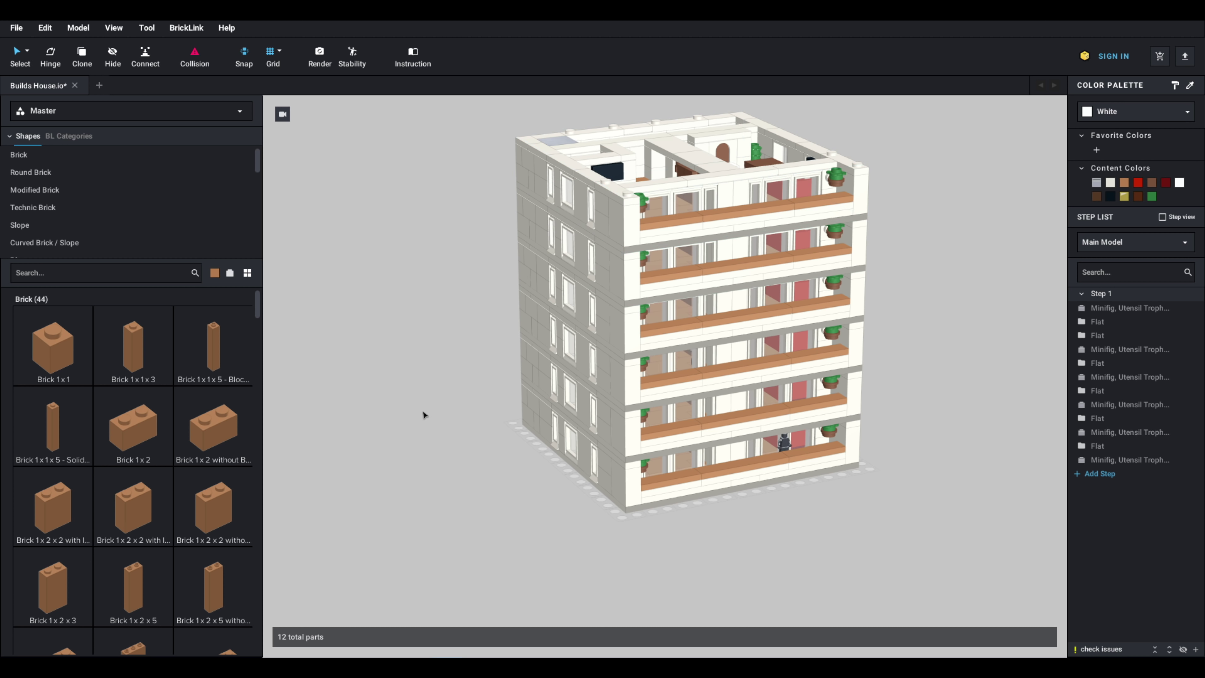
pyautogui.click(85, 273)
pyautogui.write('16')
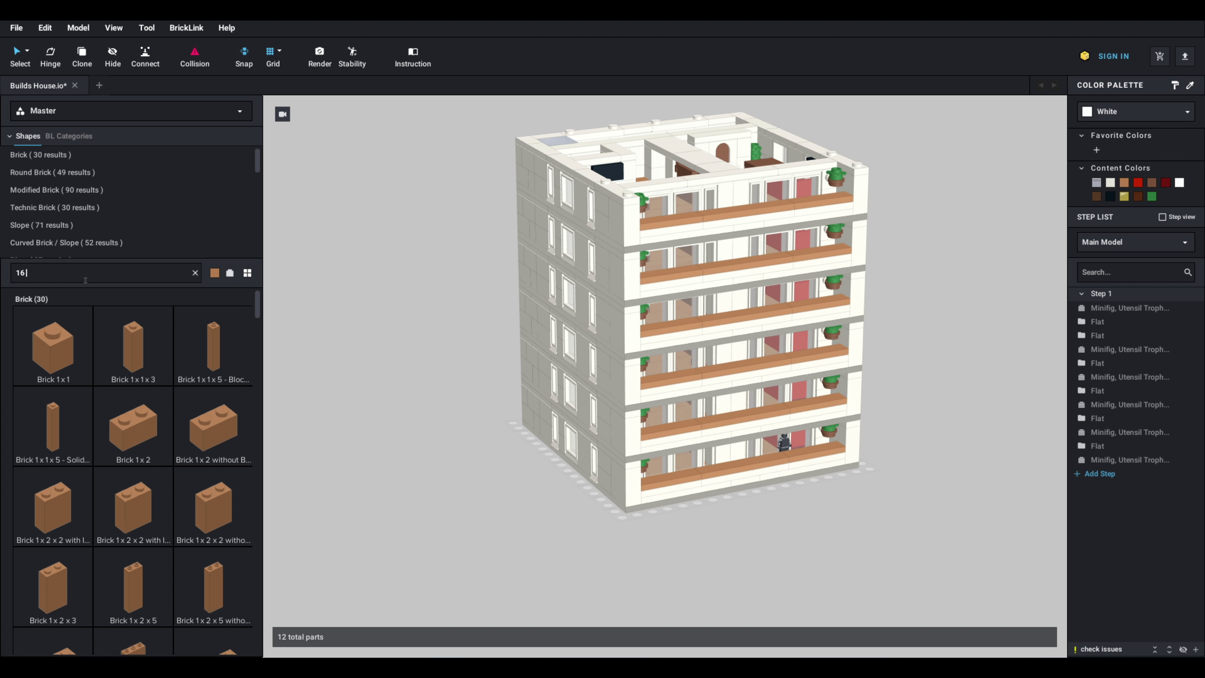
pyautogui.write(' x 16')
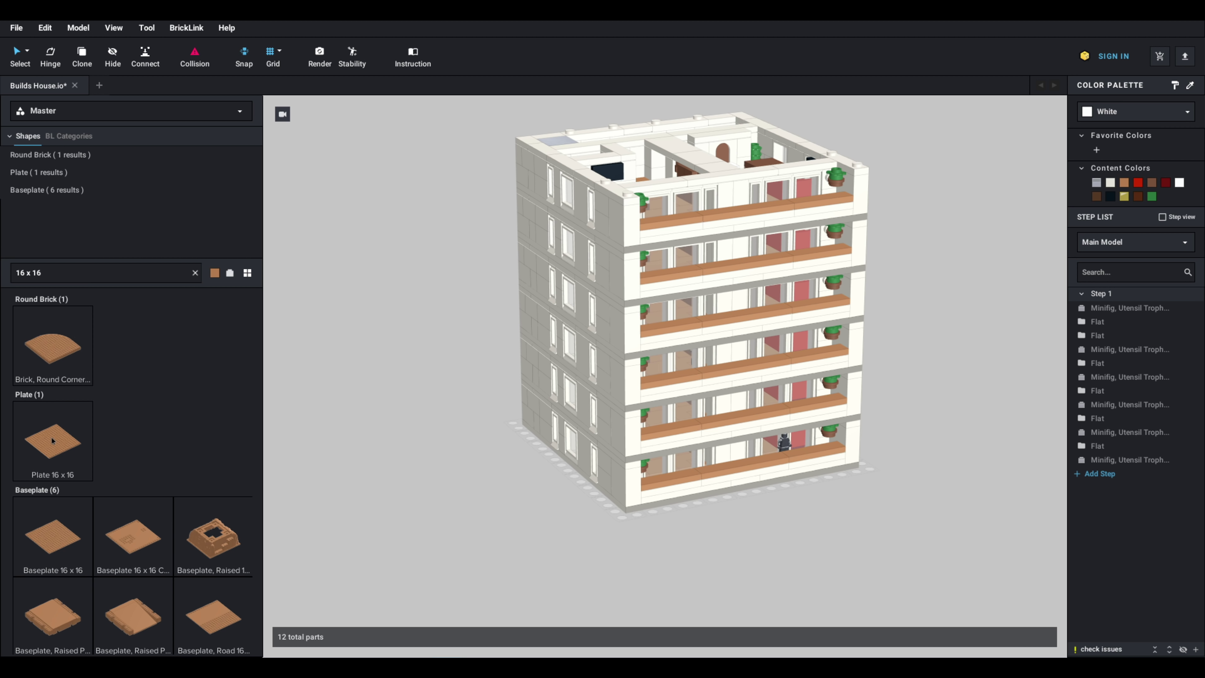
pyautogui.moveTo(52, 440); pyautogui.dragTo(436, 466)
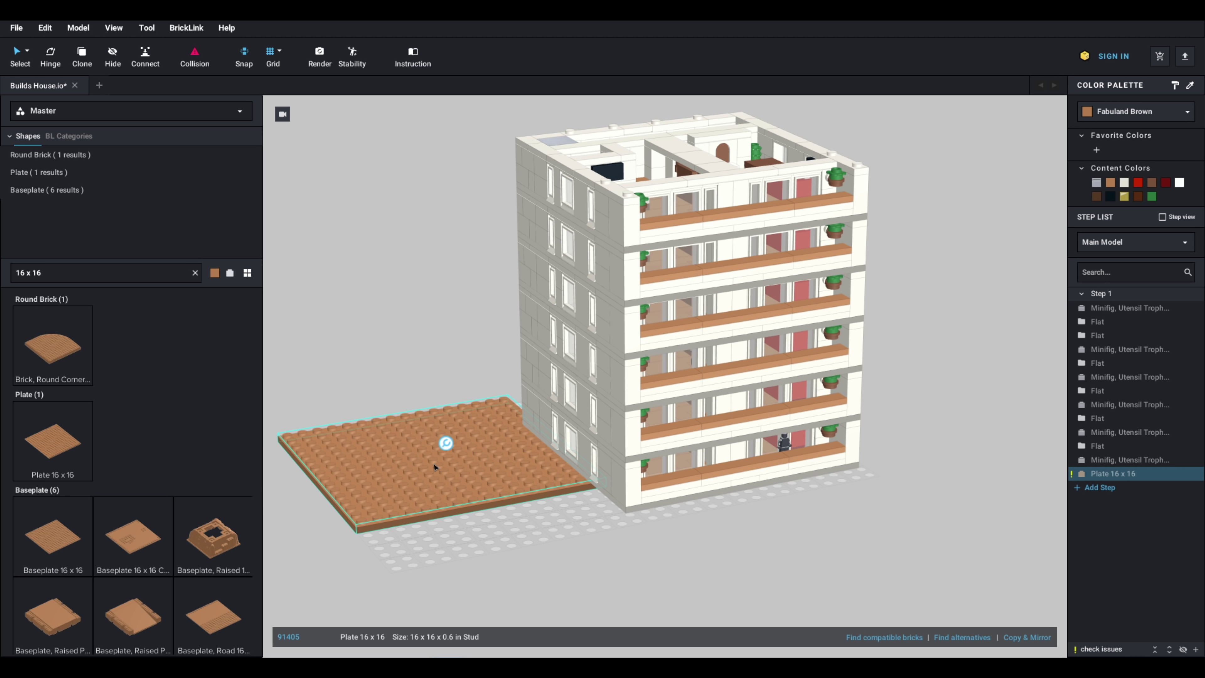
pyautogui.hotkey('ctrl', 'd')
pyautogui.click(422, 491)
pyautogui.click(421, 491)
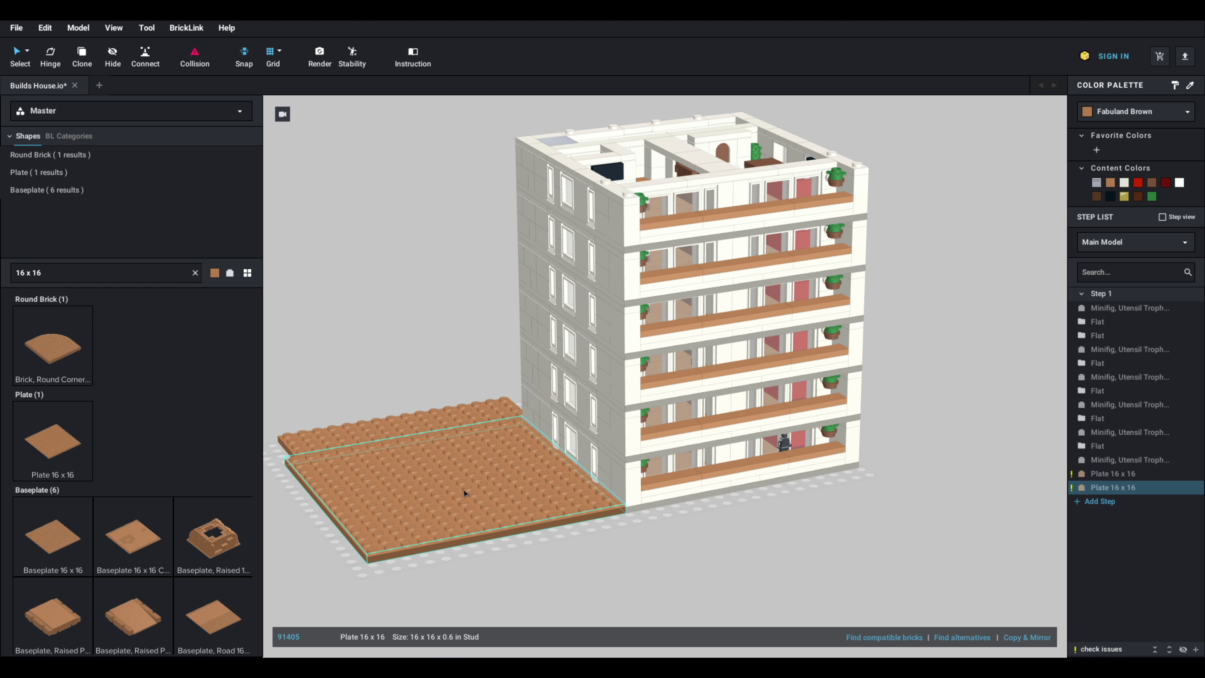
pyautogui.press('Delete')
# Step: Move the 16 x 16 plate a few studs away from the tower and paint it white
pyautogui.moveTo(463, 486); pyautogui.dragTo(424, 492)
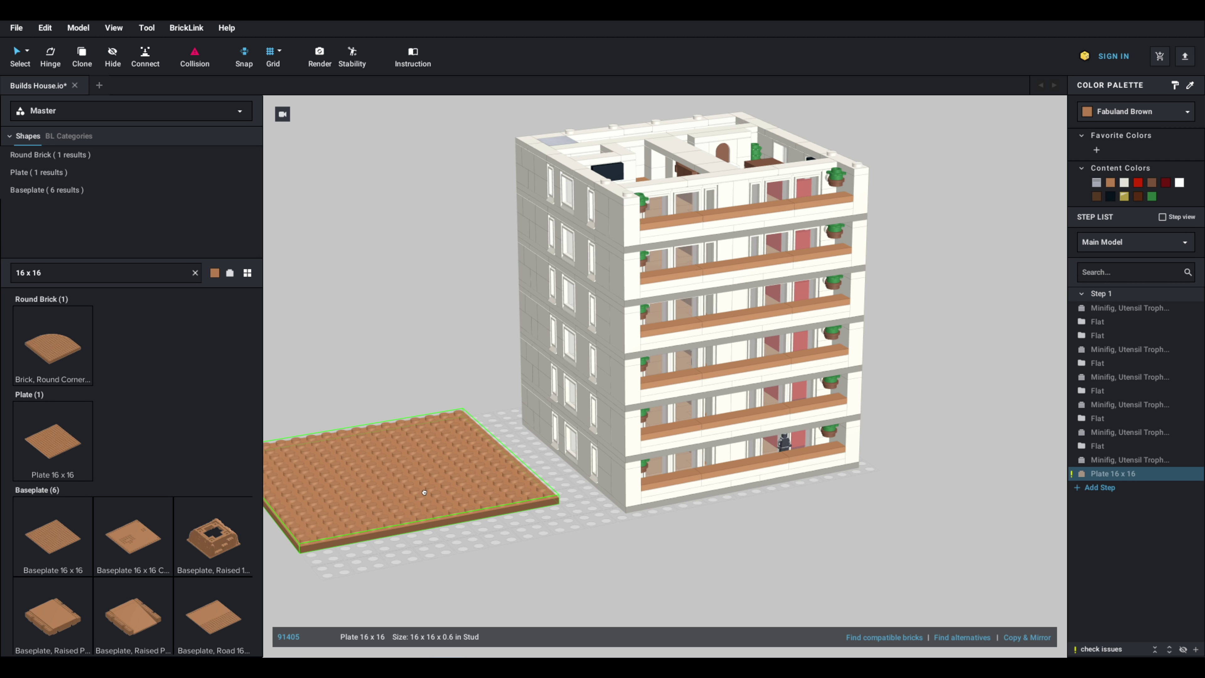
pyautogui.click(579, 525)
pyautogui.moveTo(583, 523)
pyautogui.mouseDown(button='middle')
pyautogui.moveTo(666, 507)
pyautogui.moveTo(588, 517)
pyautogui.mouseUp(button='middle')
pyautogui.scroll(2, 588, 516)
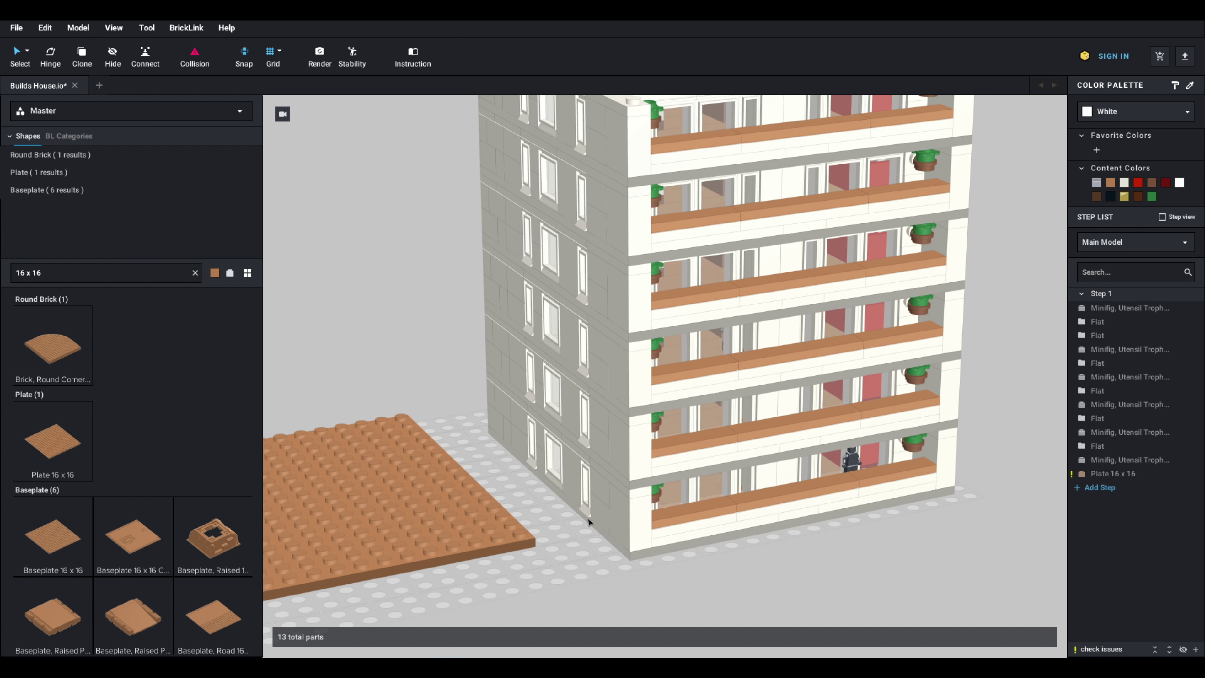
pyautogui.scroll(-4, 588, 517)
pyautogui.scroll(5, 508, 499)
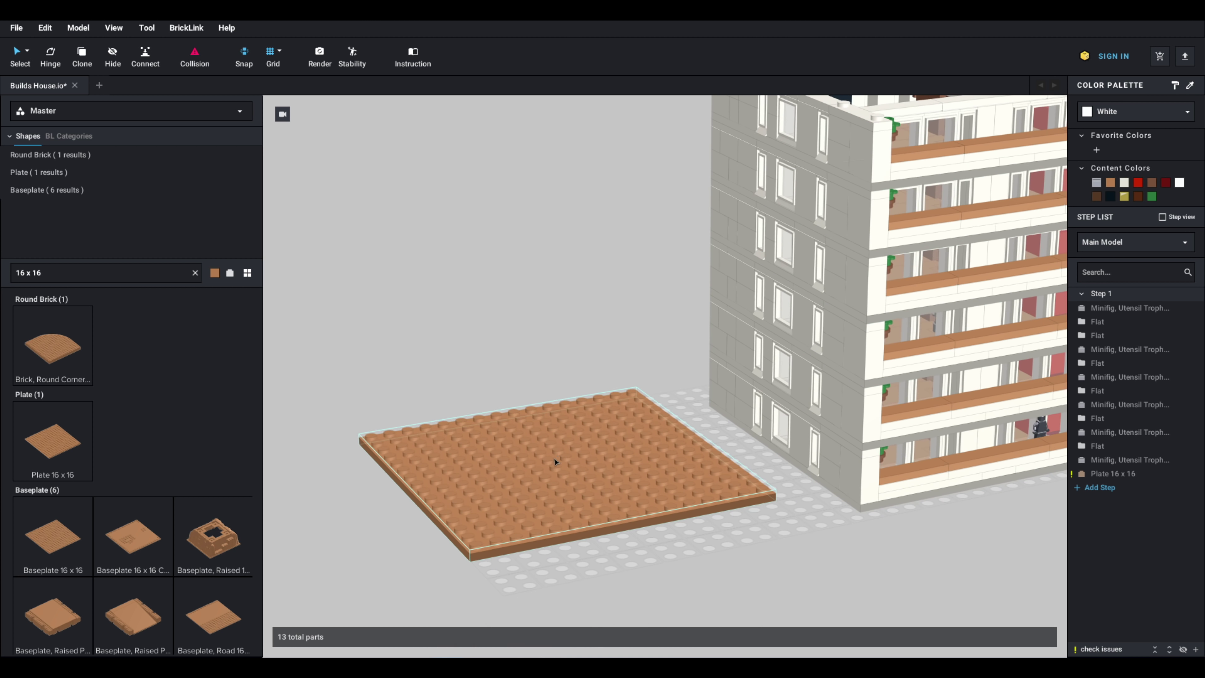
pyautogui.click(571, 498)
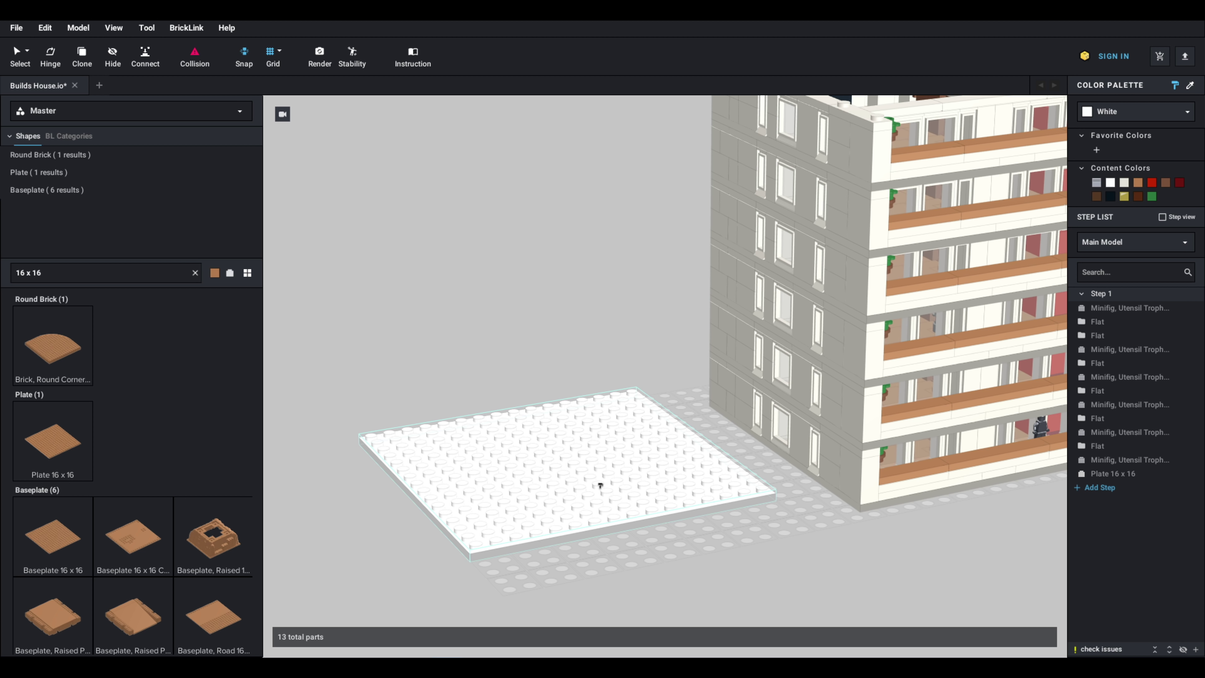
pyautogui.rightClick(601, 348)
pyautogui.click(589, 344)
# Step: Place two Plate 1 x 8 parts from the Plate category end to end along the front edge of the white plate
pyautogui.scroll(-4, 615, 339)
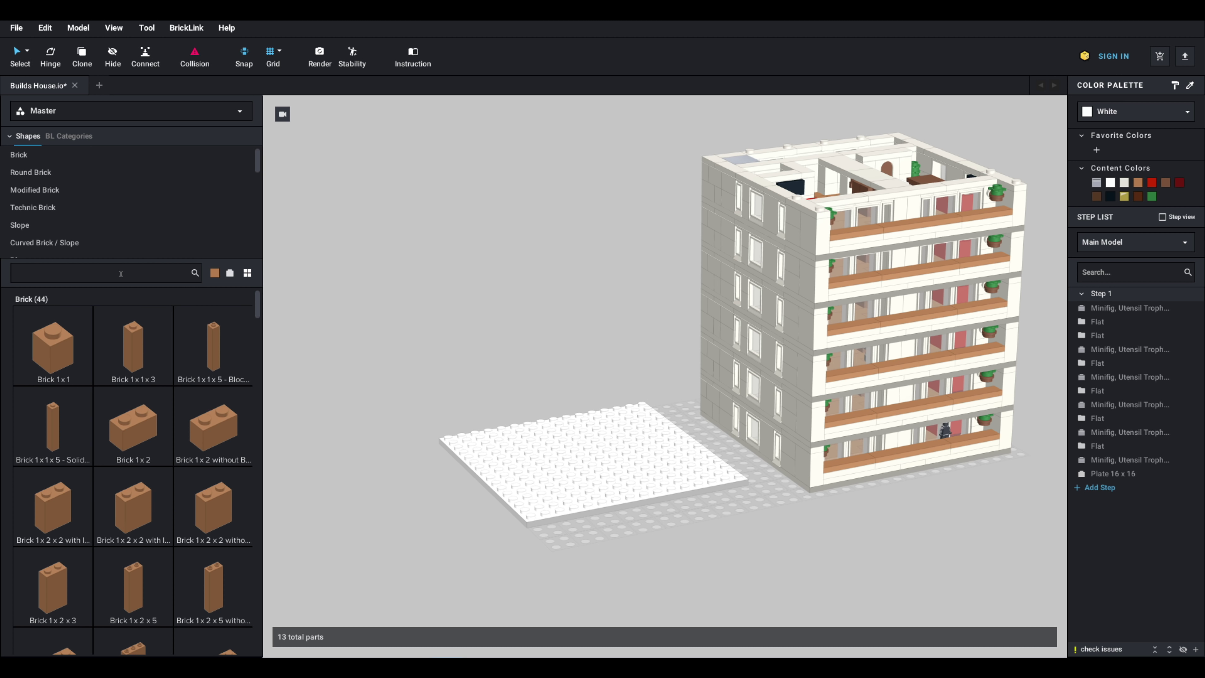
pyautogui.scroll(-3, 122, 303)
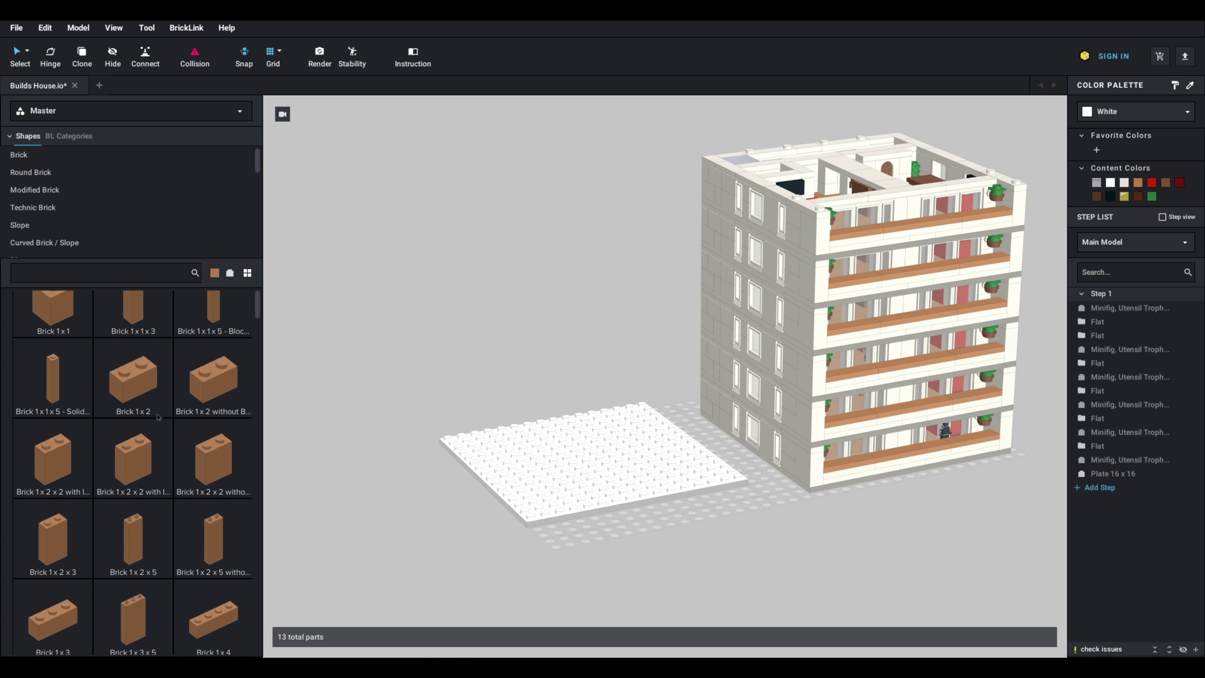
pyautogui.scroll(-1, 62, 236)
pyautogui.scroll(-3, 61, 236)
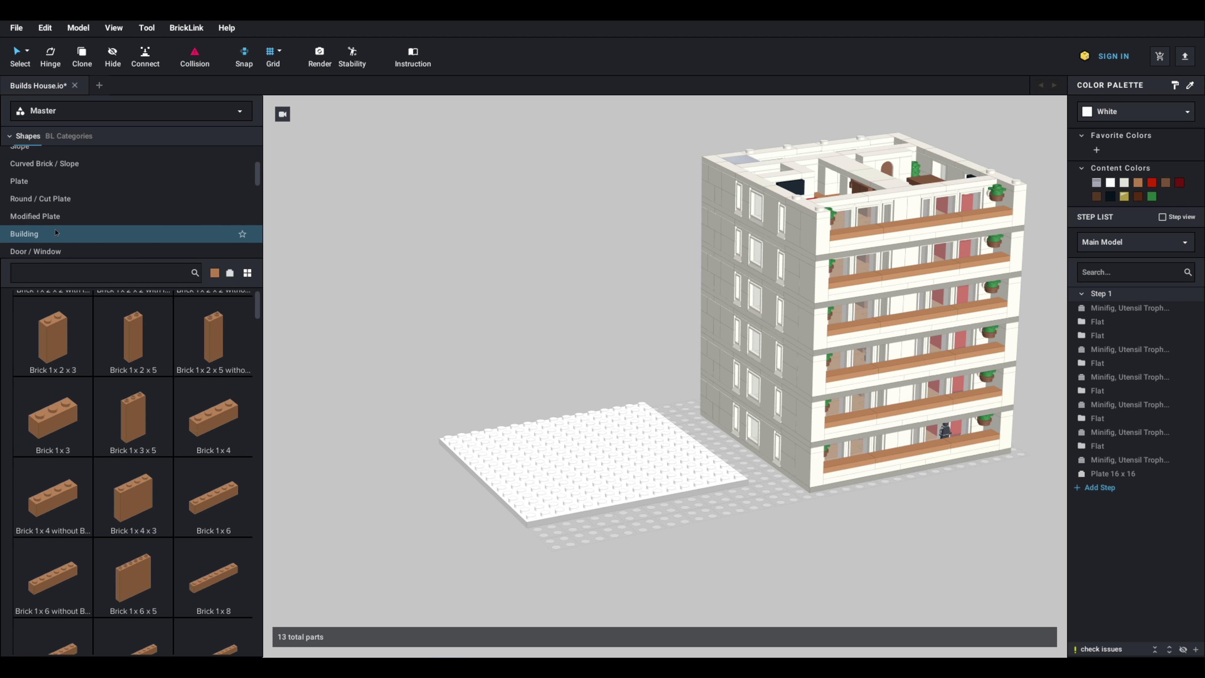
pyautogui.click(28, 177)
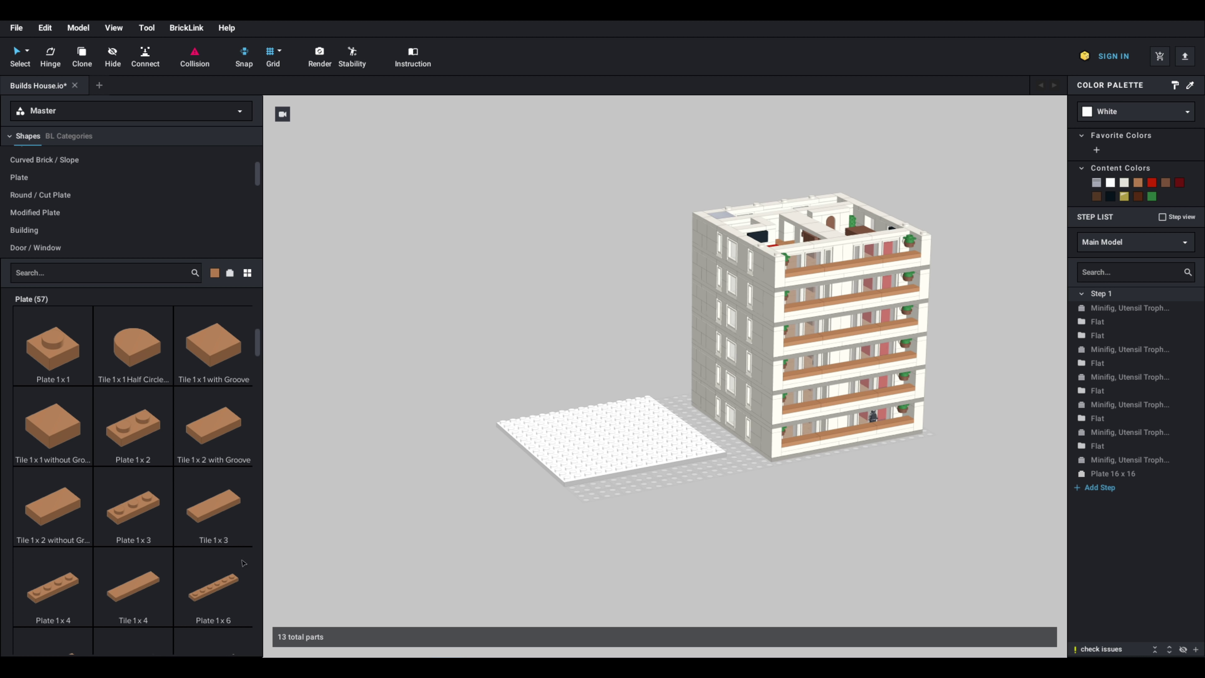
pyautogui.scroll(-3, 180, 462)
pyautogui.scroll(3, 479, 500)
pyautogui.moveTo(373, 399); pyautogui.dragTo(408, 360, button='middle')
pyautogui.moveTo(507, 437); pyautogui.dragTo(628, 466)
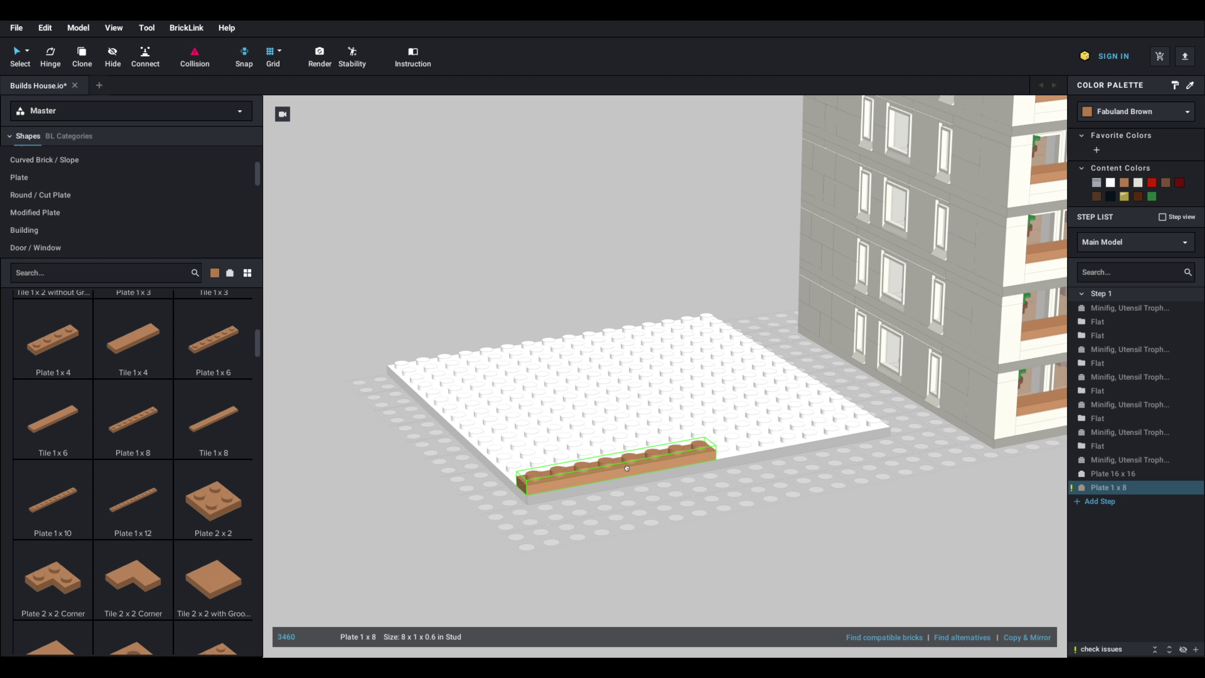
pyautogui.hotkey('ctrl', 'd')
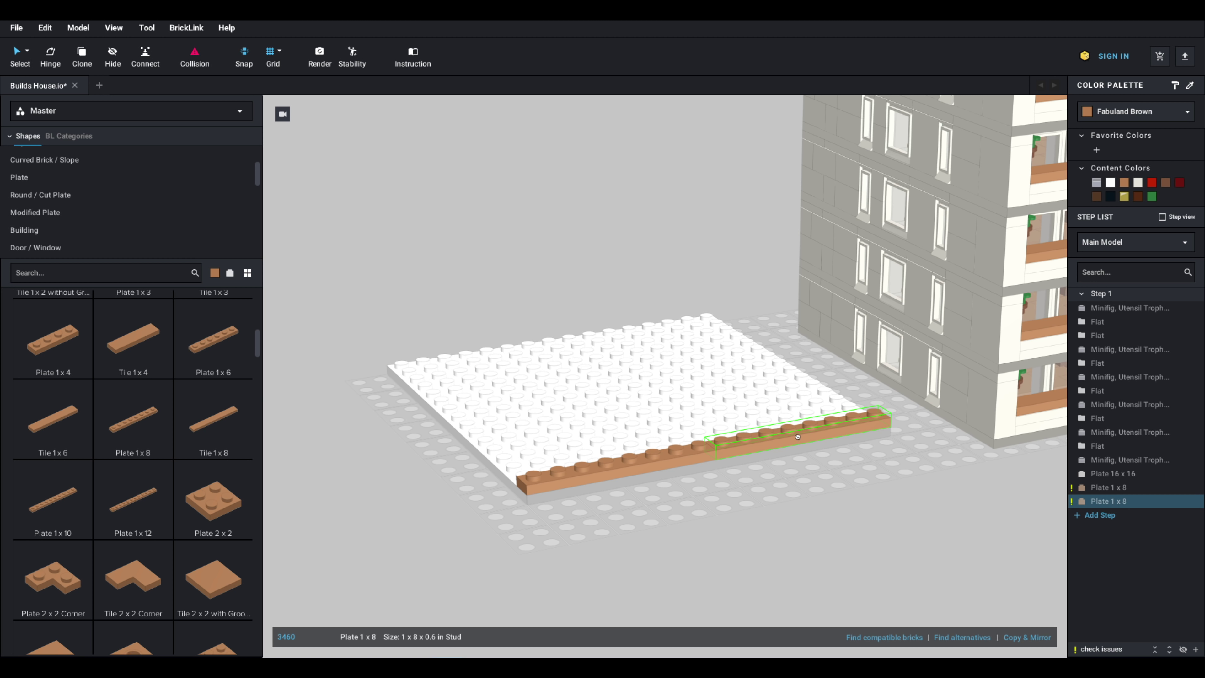
pyautogui.click(802, 437)
# Step: Place two more Plate 1 x 8 copies end to end along the rear edge of the white plate
pyautogui.hotkey('ctrl', 'd')
pyautogui.click(639, 322)
pyautogui.hotkey('ctrl', 'v')
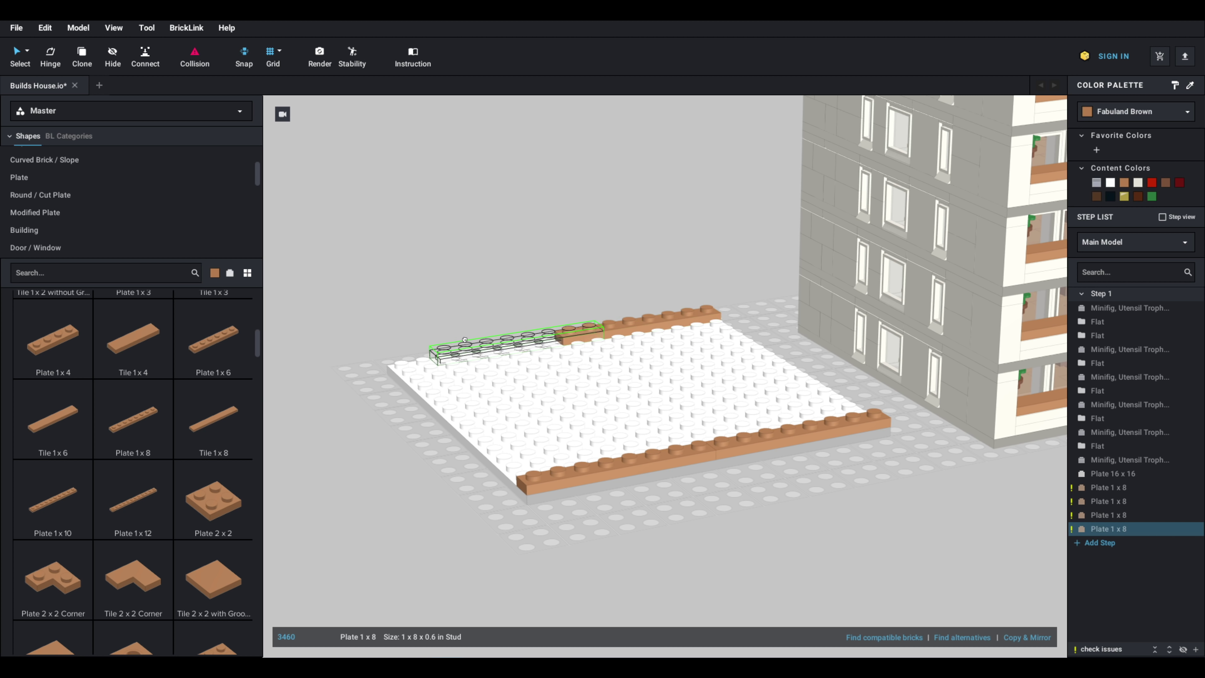
pyautogui.click(474, 346)
# Step: Place a rotated Plate 1 x 8 midway along each of the white plate's two remaining side edges
pyautogui.moveTo(138, 416); pyautogui.dragTo(183, 418)
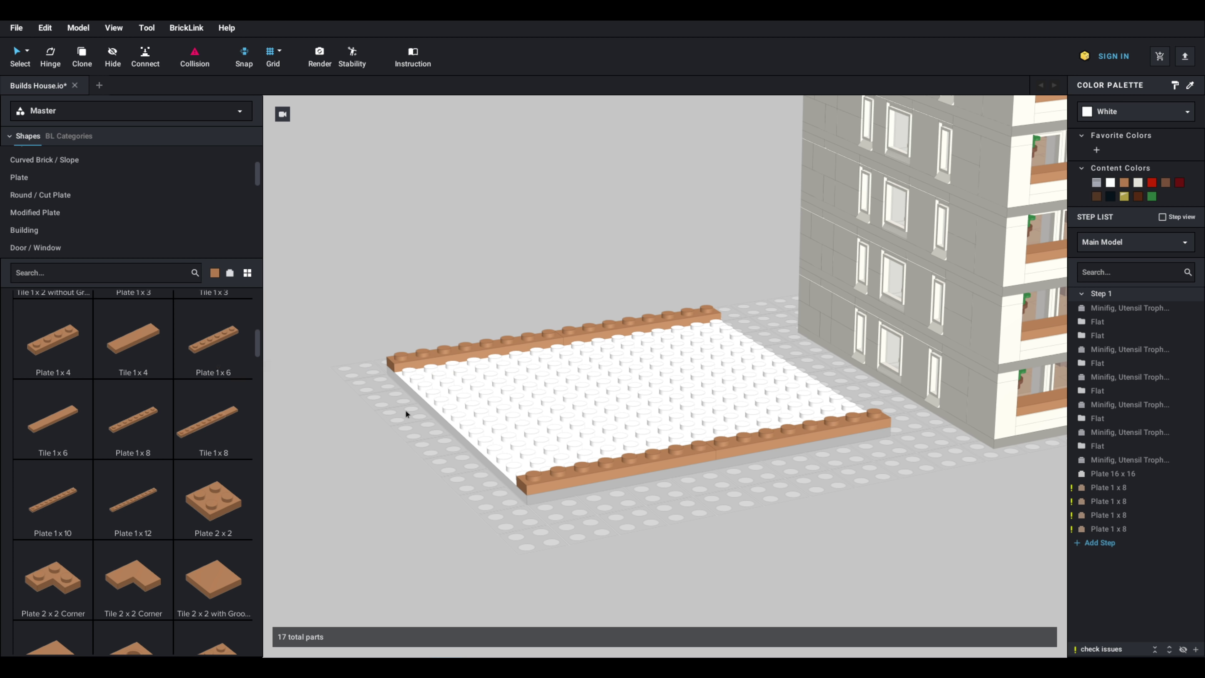
pyautogui.moveTo(406, 414); pyautogui.dragTo(458, 412)
pyautogui.press('Right')
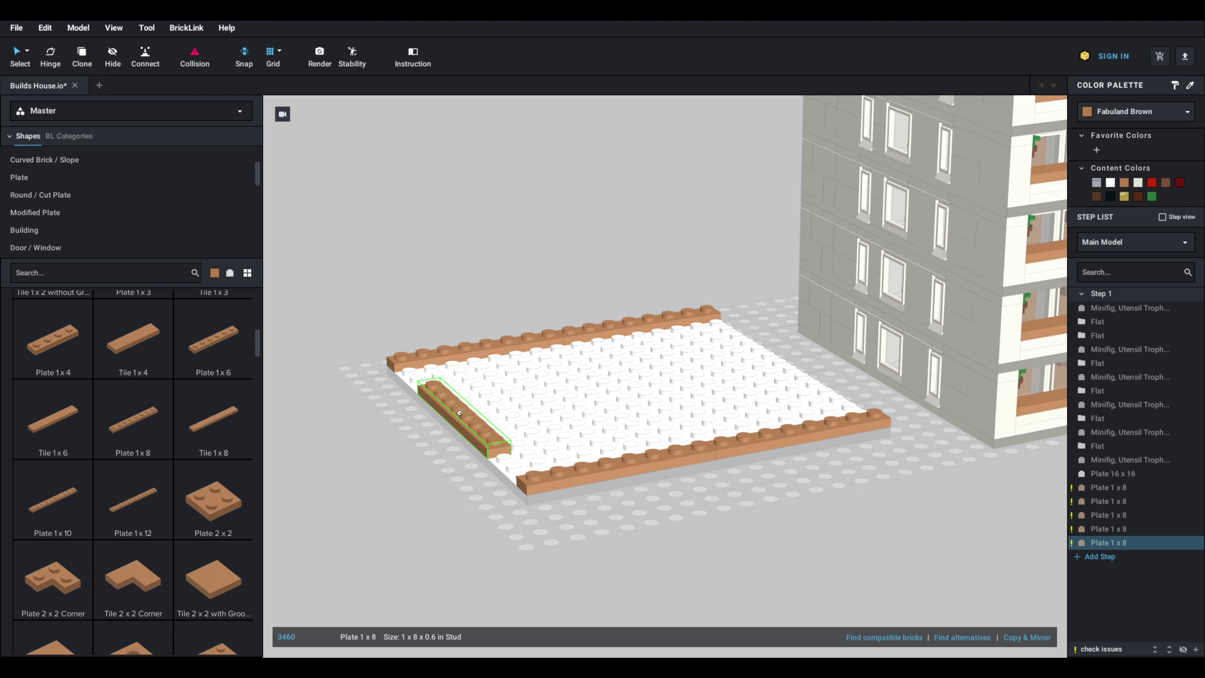
pyautogui.click(459, 412)
pyautogui.hotkey('ctrl', 'v')
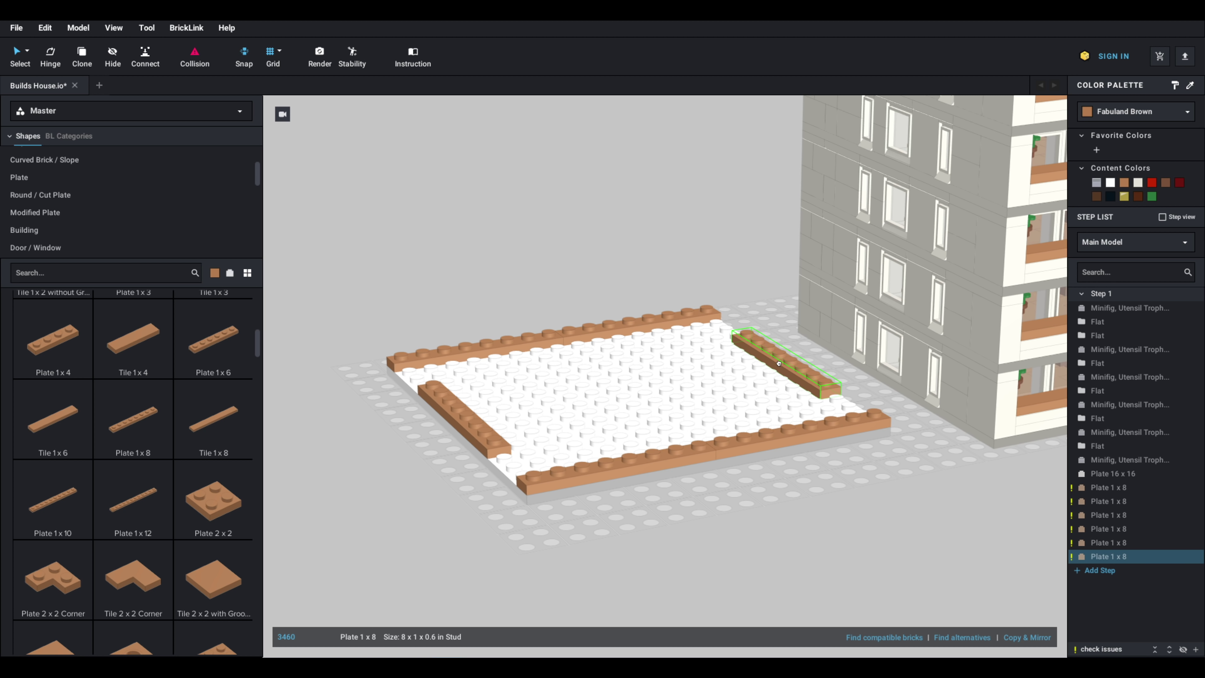
pyautogui.click(778, 365)
# Step: Fill the four gaps beside the corners of the border with Plate 1 x 3 parts
pyautogui.scroll(2, 179, 371)
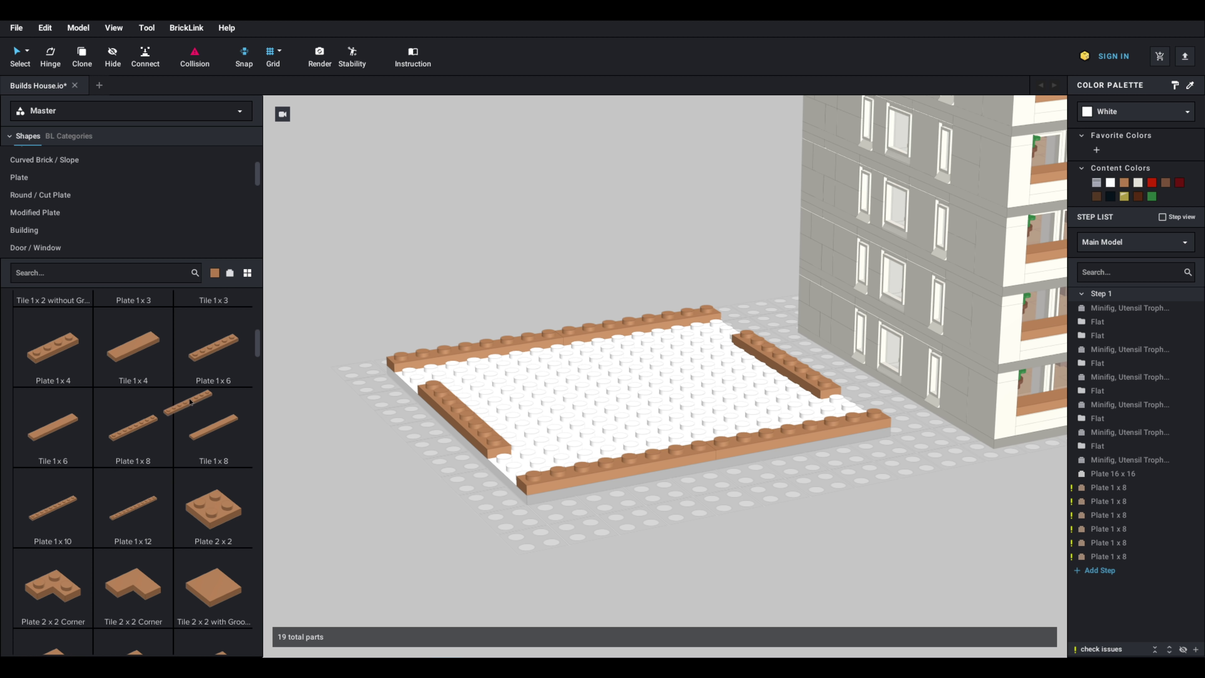
pyautogui.moveTo(385, 364); pyautogui.dragTo(417, 376)
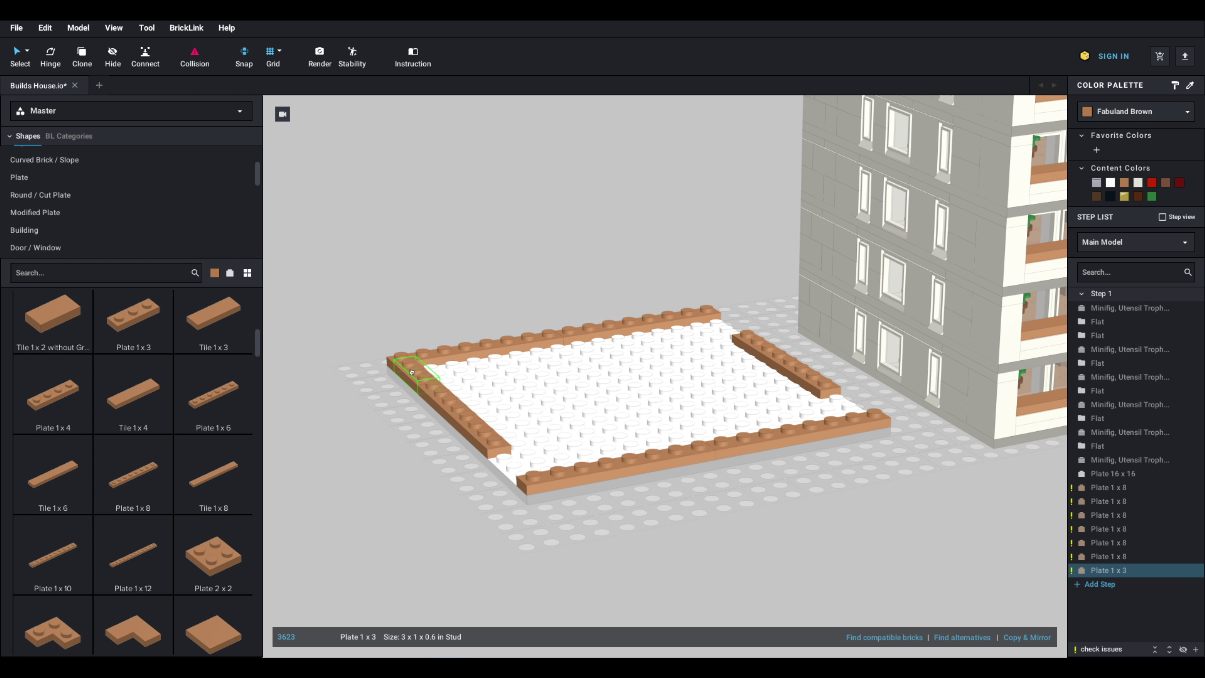
pyautogui.click(411, 372)
pyautogui.click(718, 325)
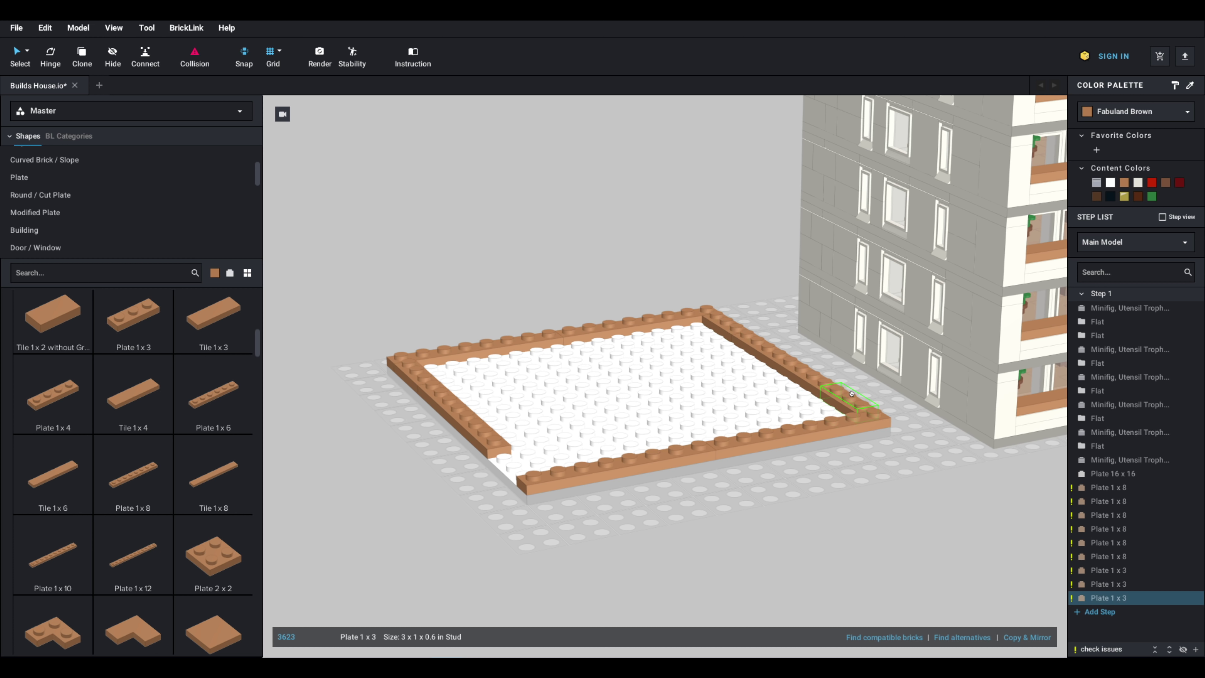
pyautogui.click(852, 394)
pyautogui.click(508, 467)
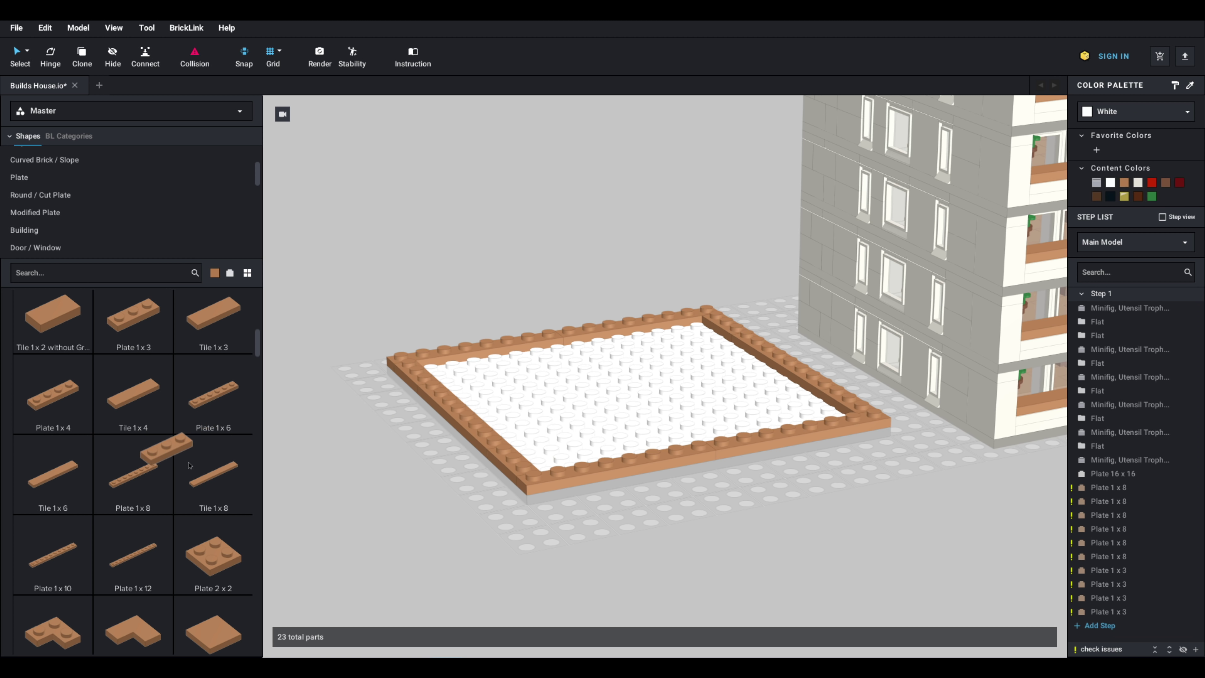
# Step: Cover the border with Tile 1 x 8 parts, two on each side edge and one centred on the front and rear edges
pyautogui.click(217, 486)
pyautogui.click(483, 421)
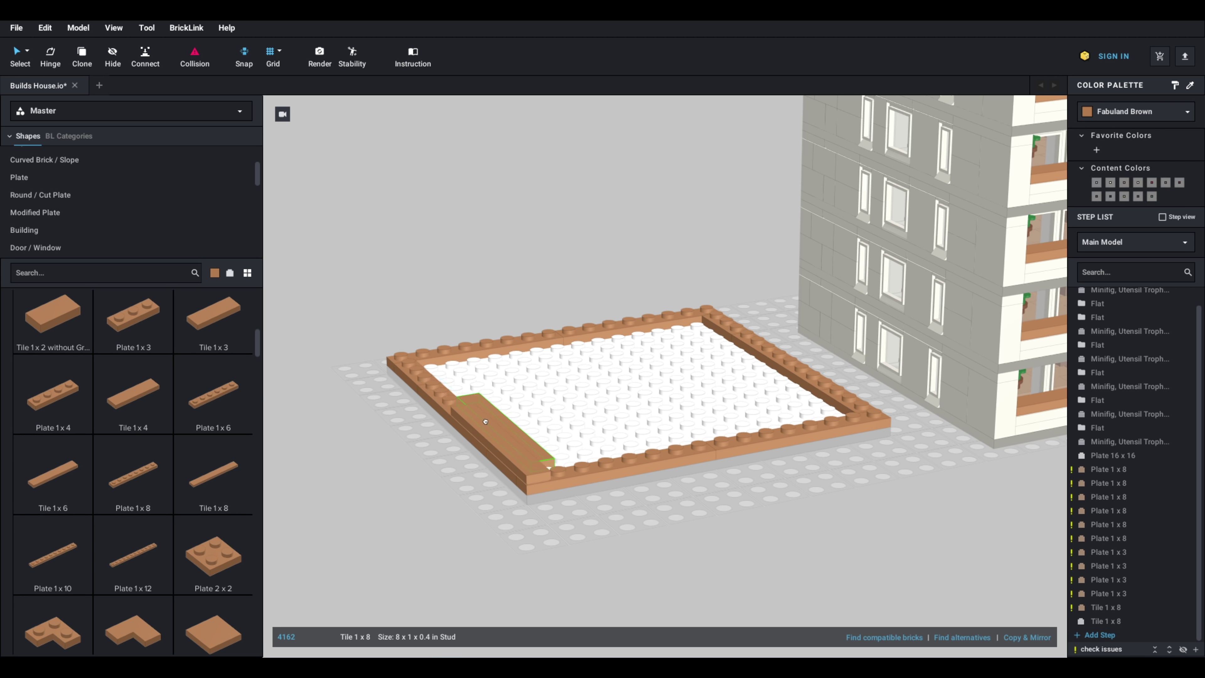
pyautogui.click(486, 421)
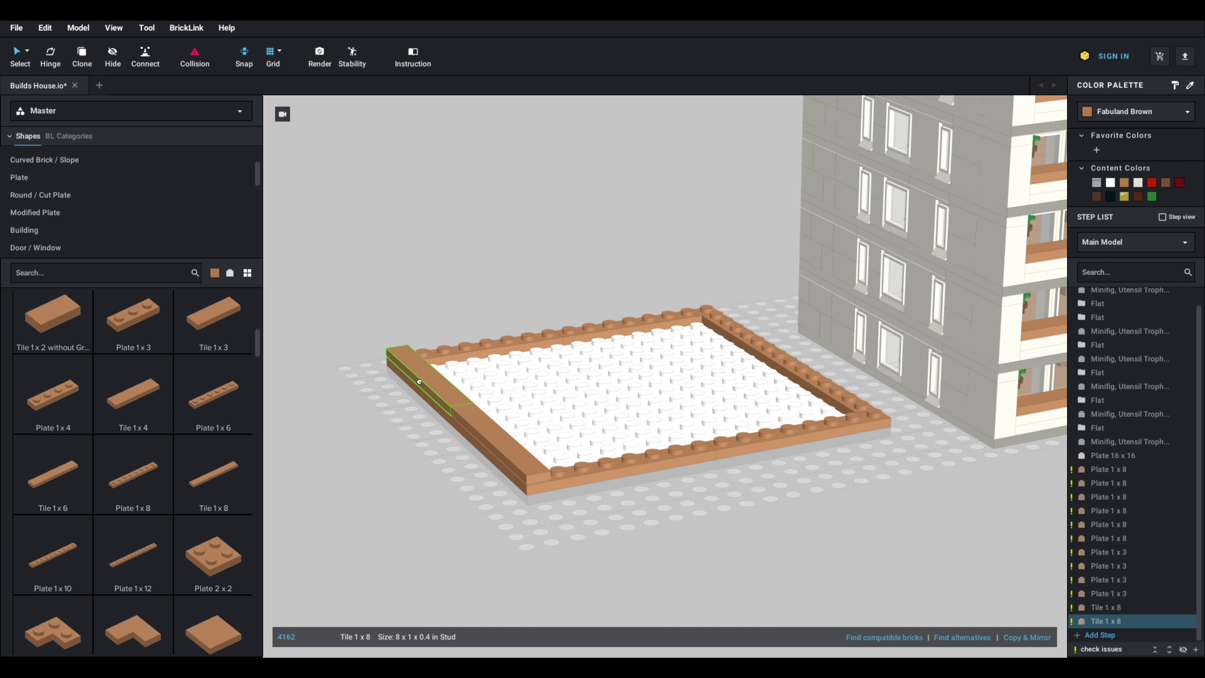
pyautogui.click(746, 328)
pyautogui.click(711, 444)
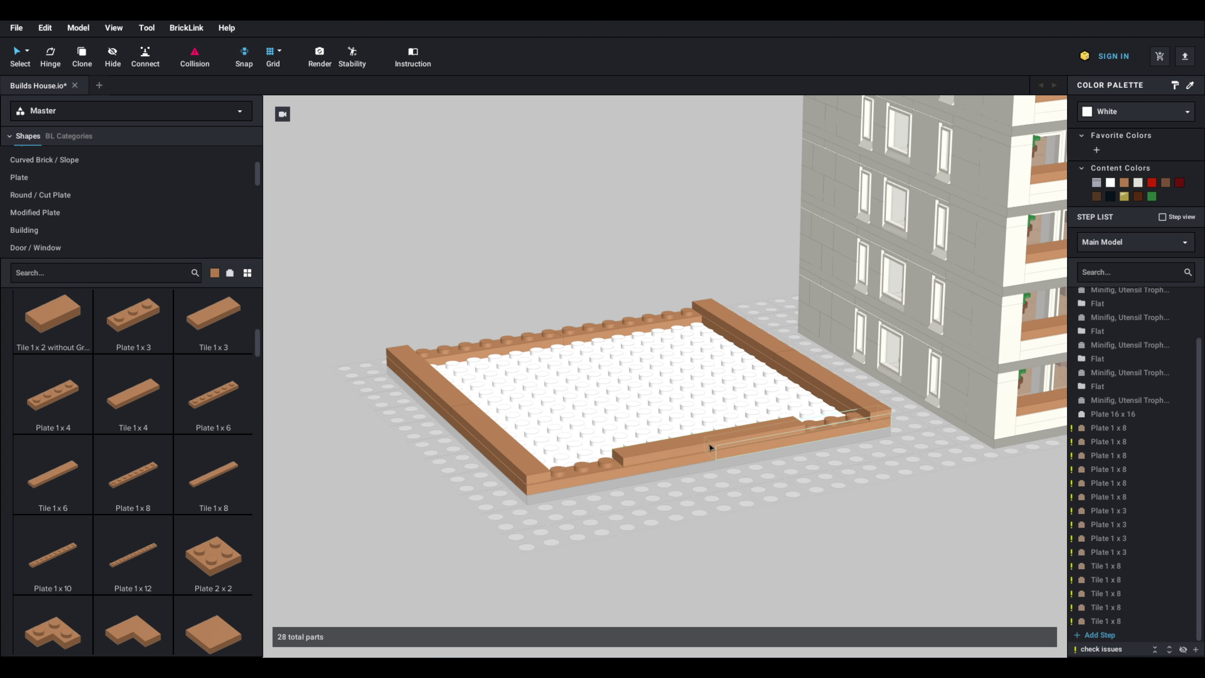
pyautogui.click(562, 329)
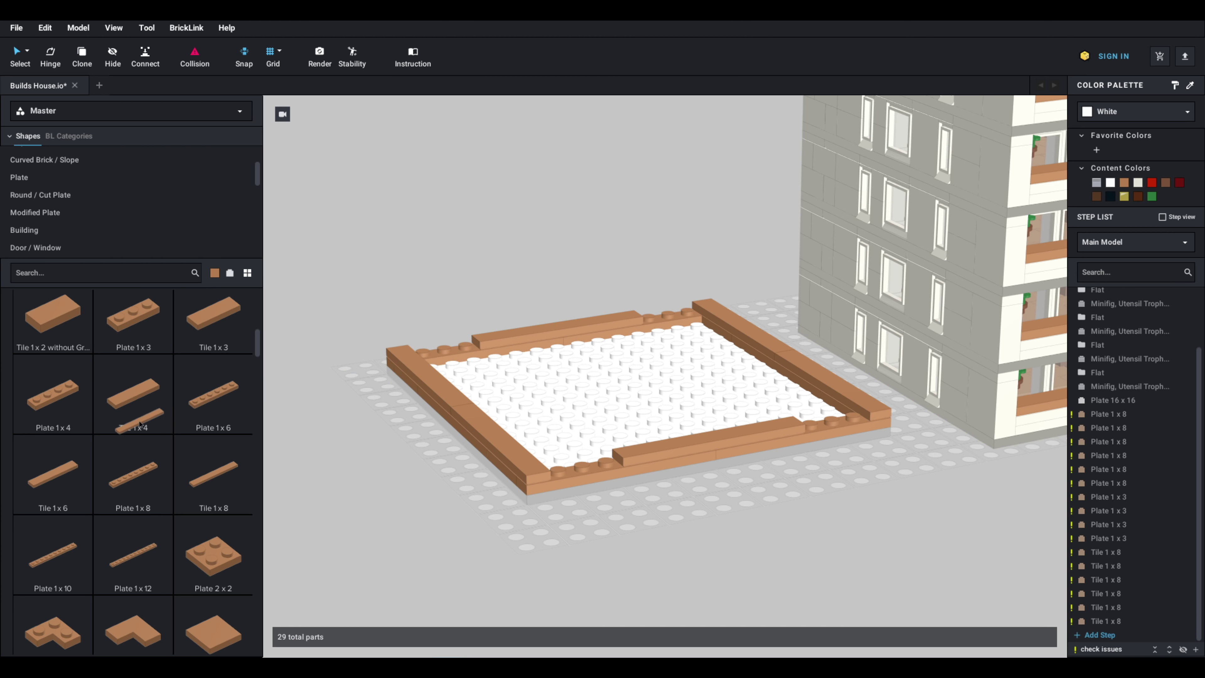
# Step: Fill the four remaining gaps in the front and rear tile rows with Tile 1 x 3 parts
pyautogui.click(222, 321)
pyautogui.click(448, 346)
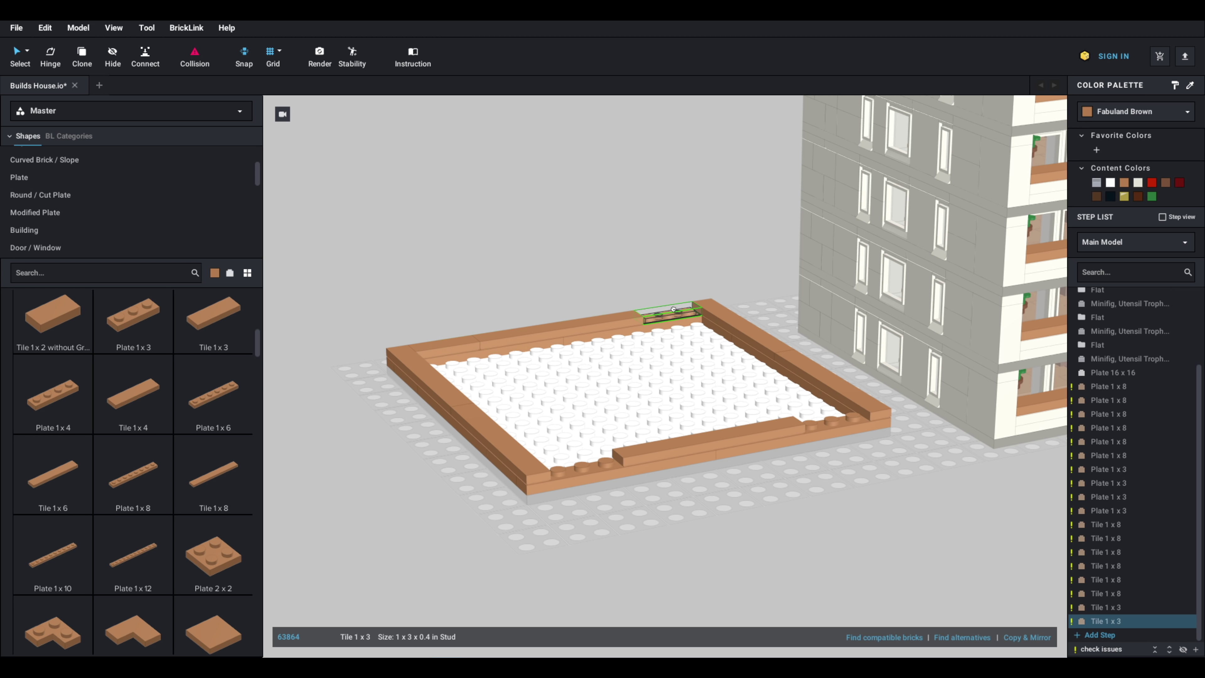
pyautogui.click(670, 312)
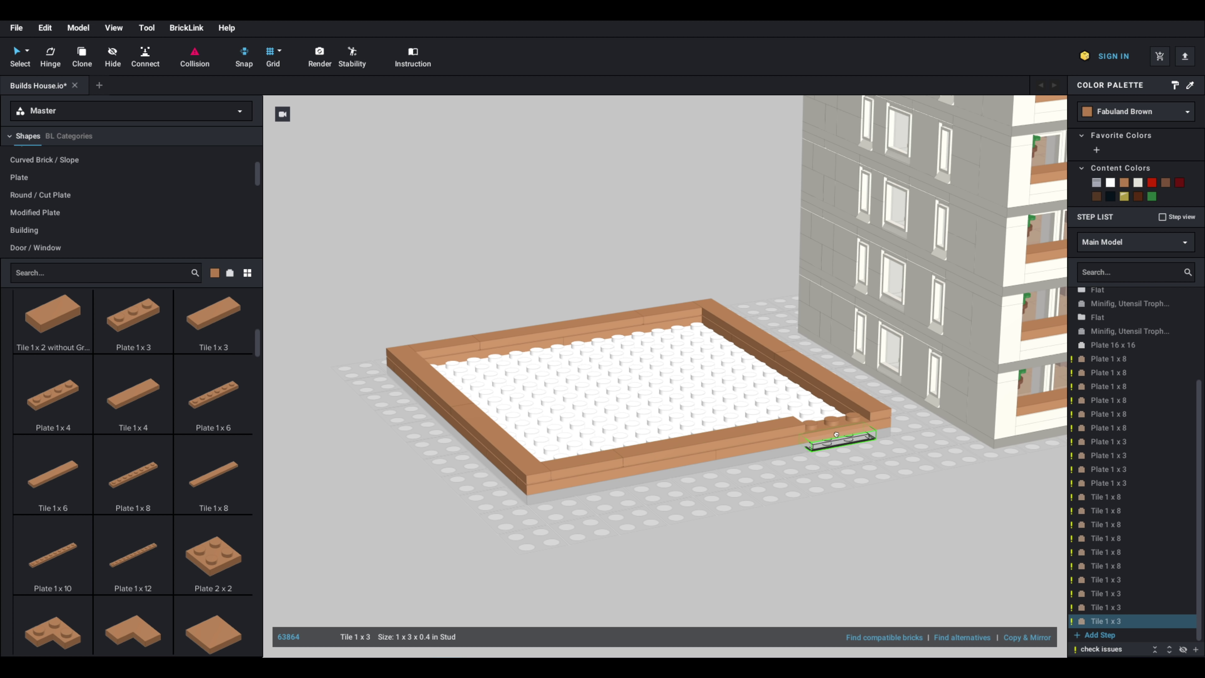
pyautogui.click(846, 403)
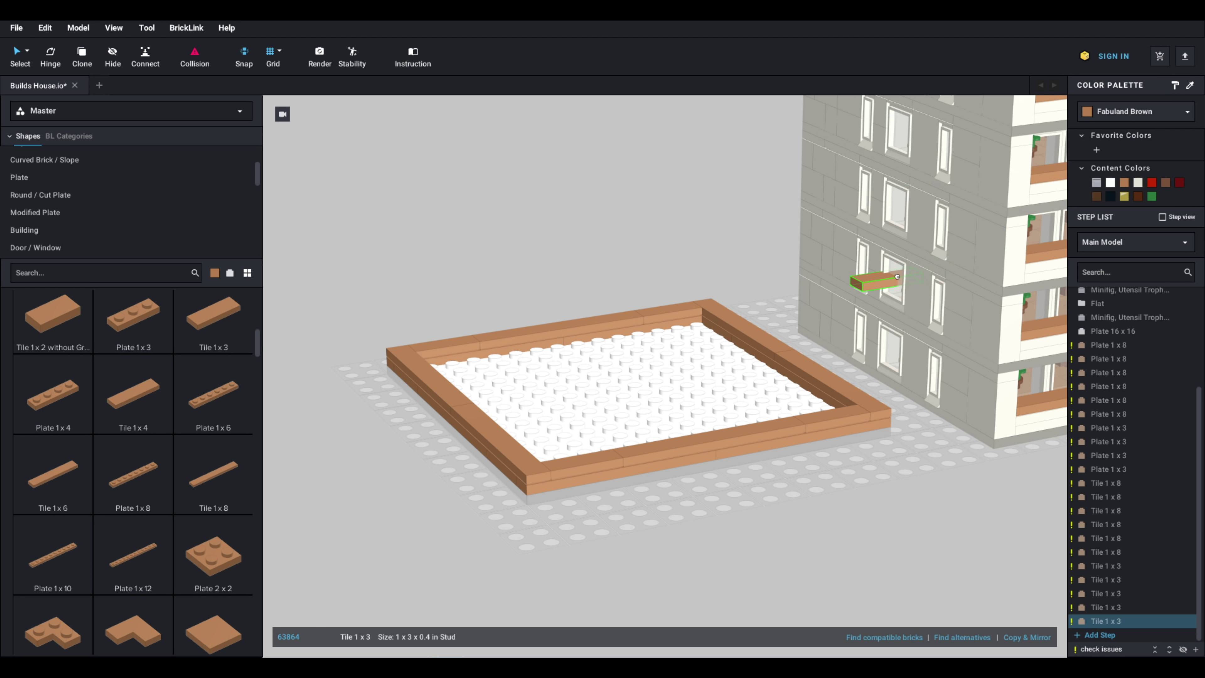
pyautogui.press('Escape')
# Step: Paint all the Plate 1 x 8 and Plate 1 x 3 parts under the border tiles white
pyautogui.click(1175, 86)
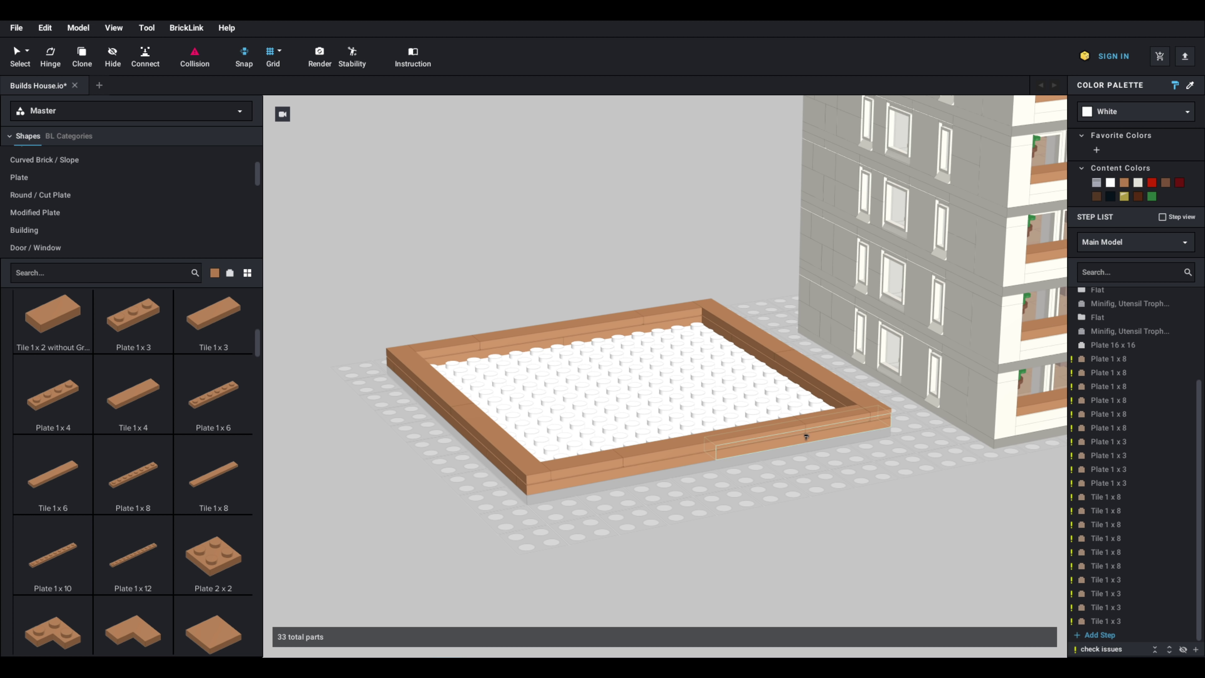
pyautogui.click(806, 436)
pyautogui.click(593, 479)
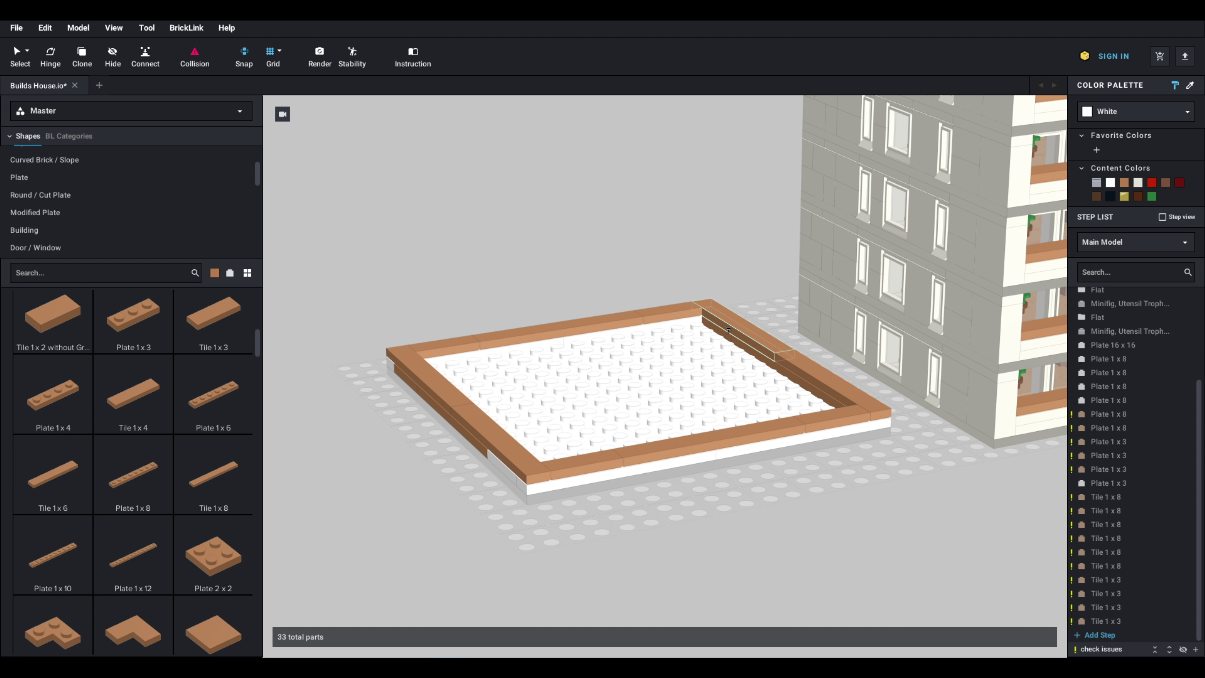
pyautogui.click(816, 398)
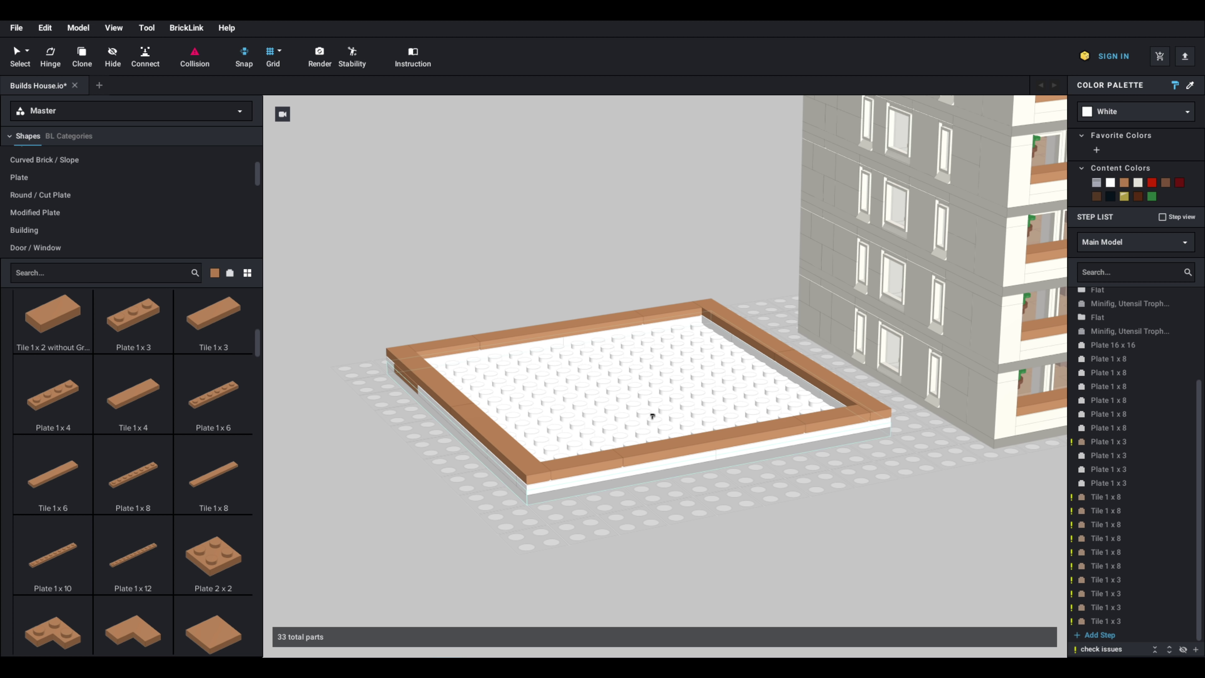
pyautogui.click(408, 383)
pyautogui.moveTo(541, 377); pyautogui.dragTo(550, 426, button='right')
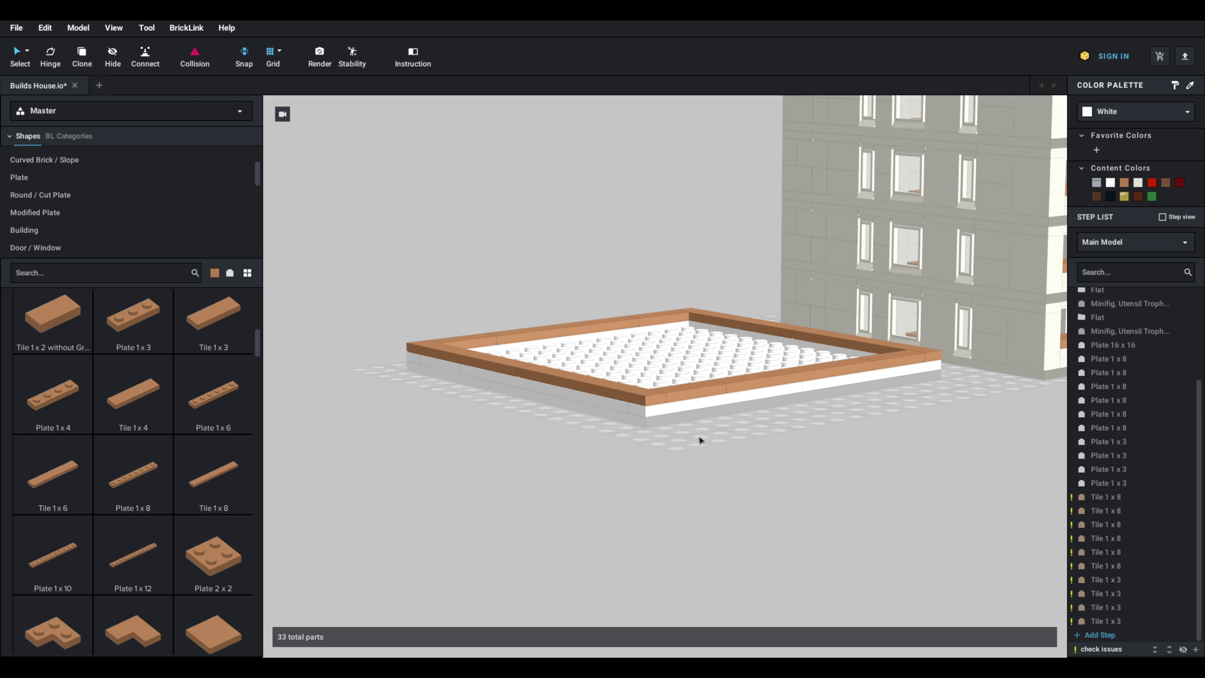
pyautogui.moveTo(705, 442); pyautogui.dragTo(801, 506, button='right')
pyautogui.click(646, 444)
pyautogui.click(762, 487)
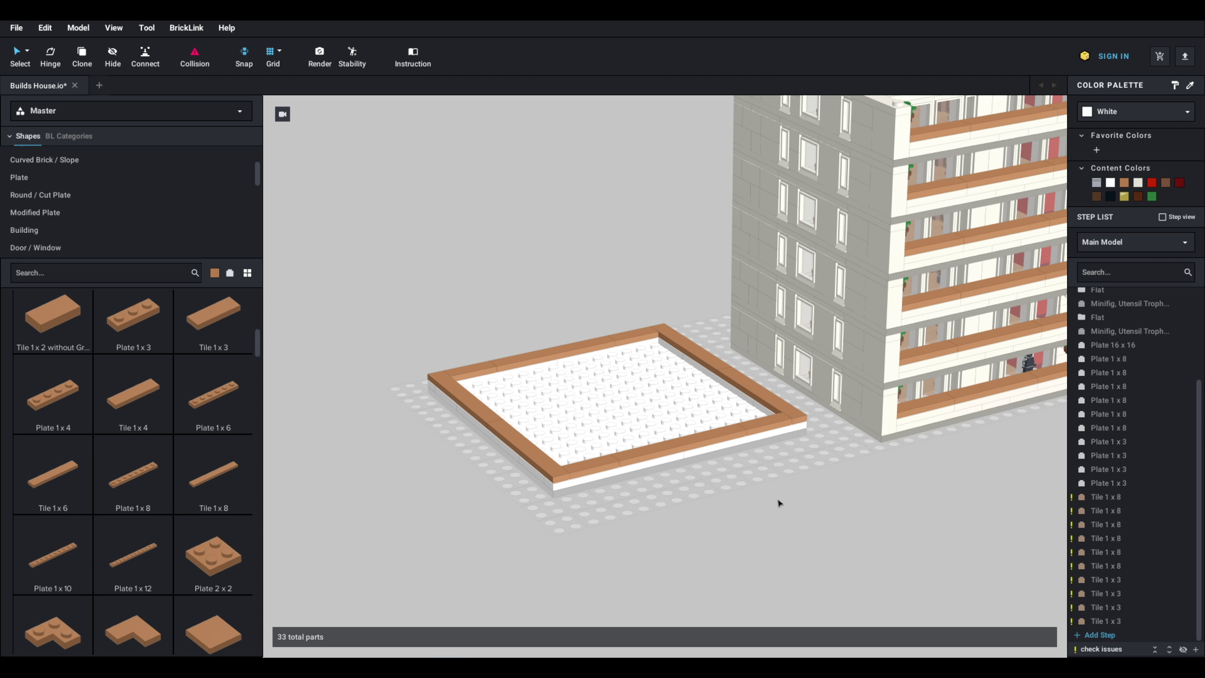
pyautogui.scroll(2, 670, 475)
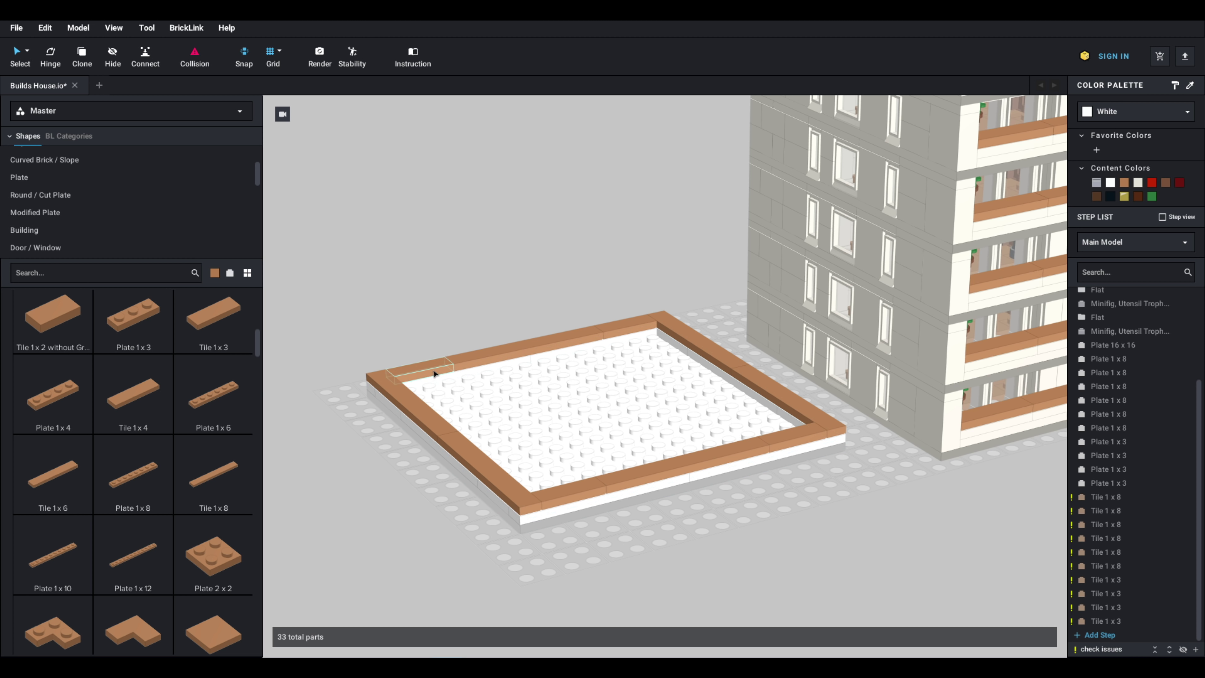
pyautogui.scroll(-3, 510, 399)
pyautogui.scroll(-2, 661, 270)
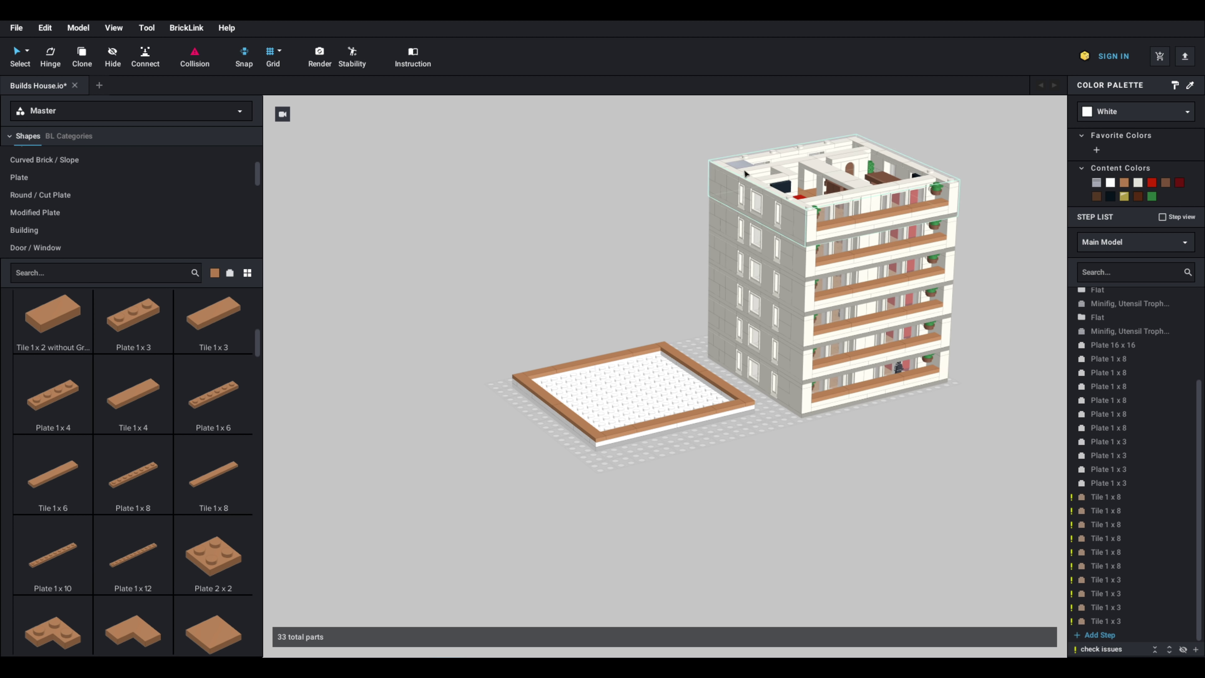
# Step: Search the parts for 2 x 2, try a Brick 2 x 2 x 3 inside the border's rear corner away from the tower, and delete it
pyautogui.click(123, 274)
pyautogui.write('2 x 2')
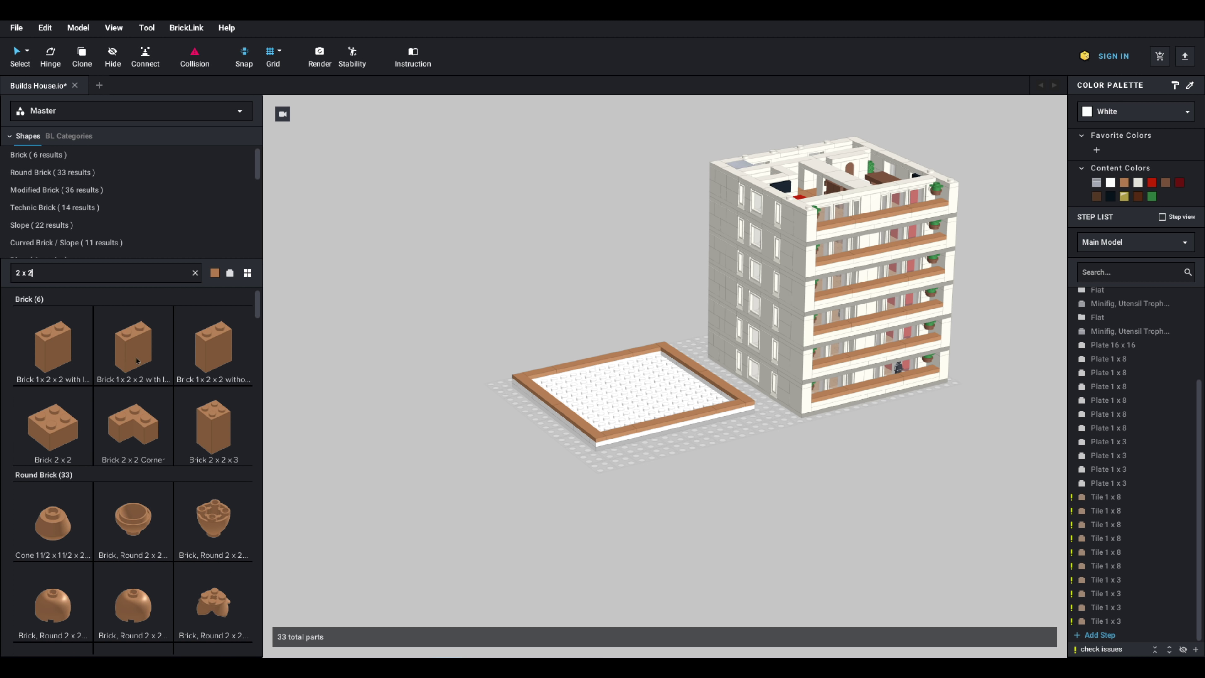
pyautogui.click(221, 432)
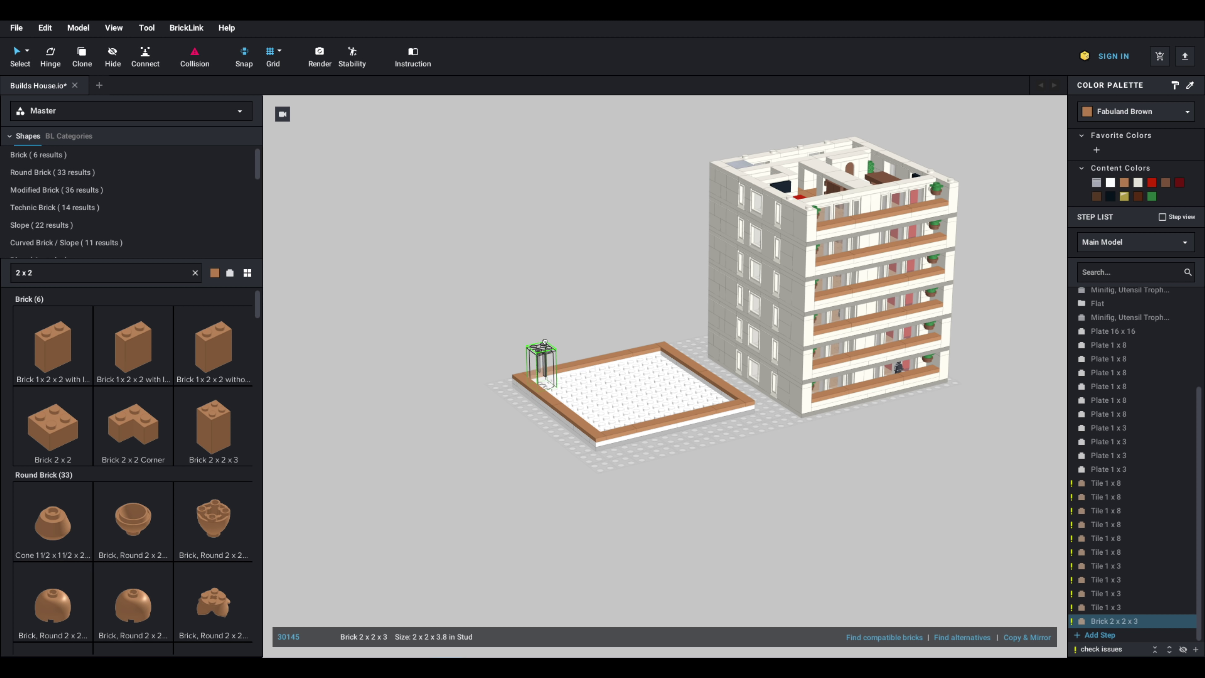
pyautogui.scroll(3, 547, 350)
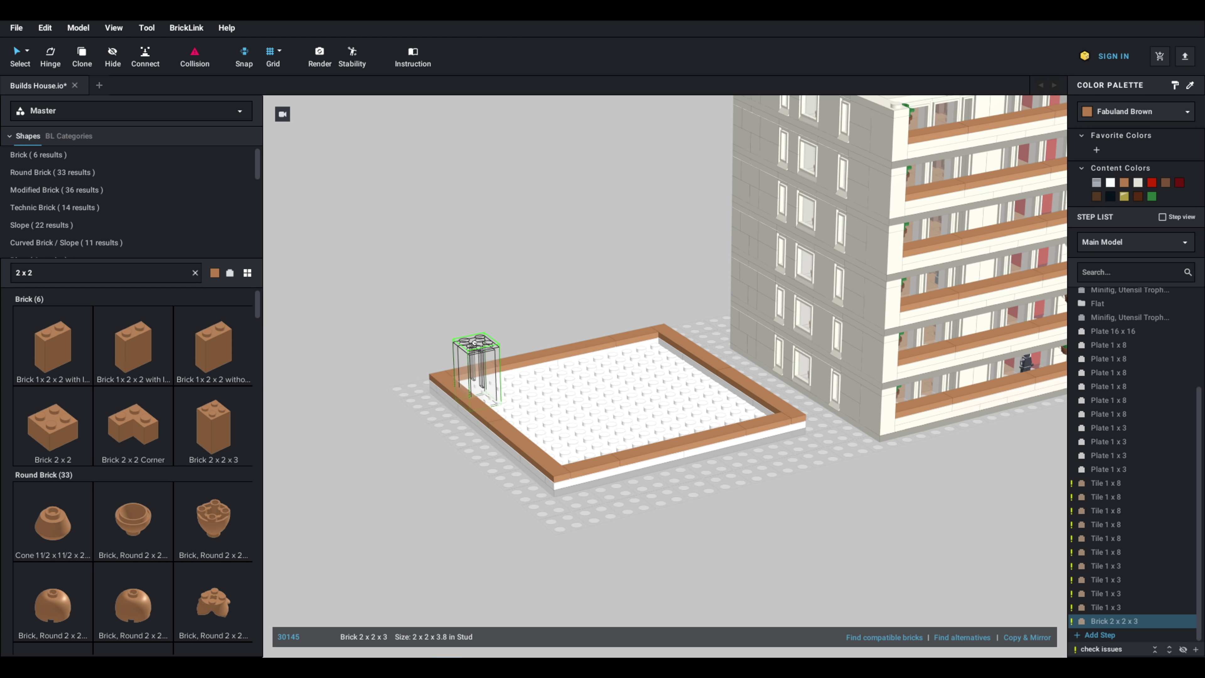
pyautogui.moveTo(482, 333); pyautogui.dragTo(498, 405, button='right')
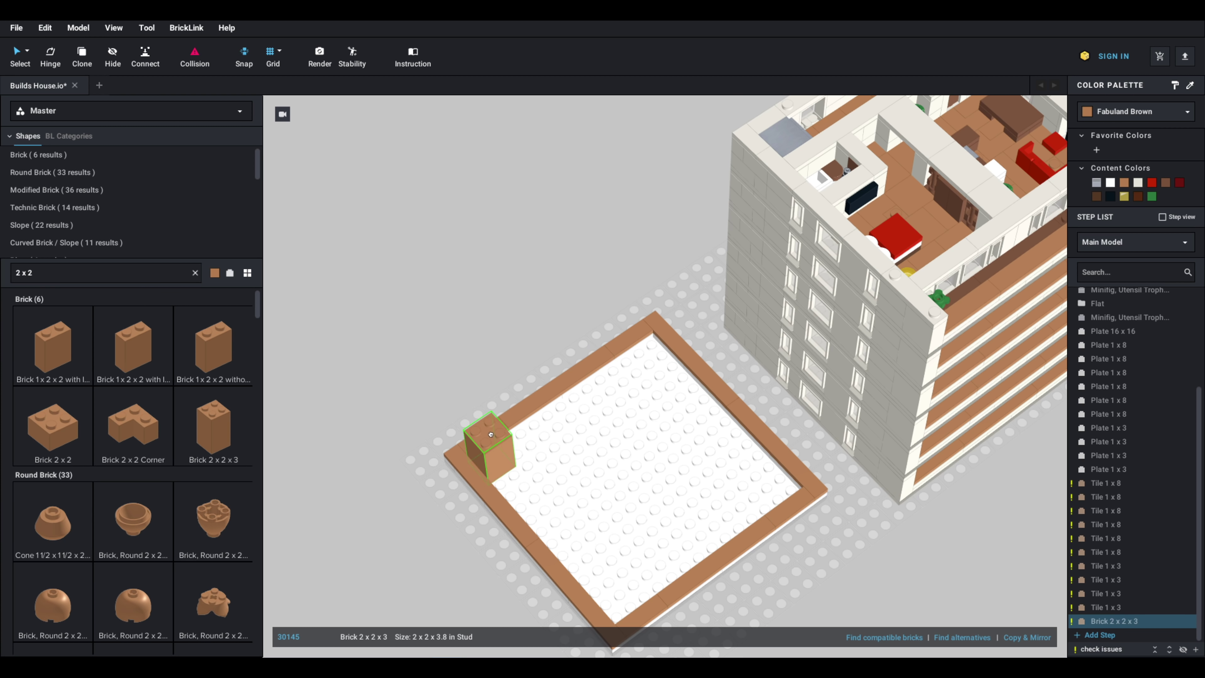
pyautogui.click(490, 434)
pyautogui.press('Escape')
pyautogui.click(495, 446)
pyautogui.press('Delete')
# Step: Try a Brick 2 x 2 in the same inner corner of the border, and delete it
pyautogui.click(56, 424)
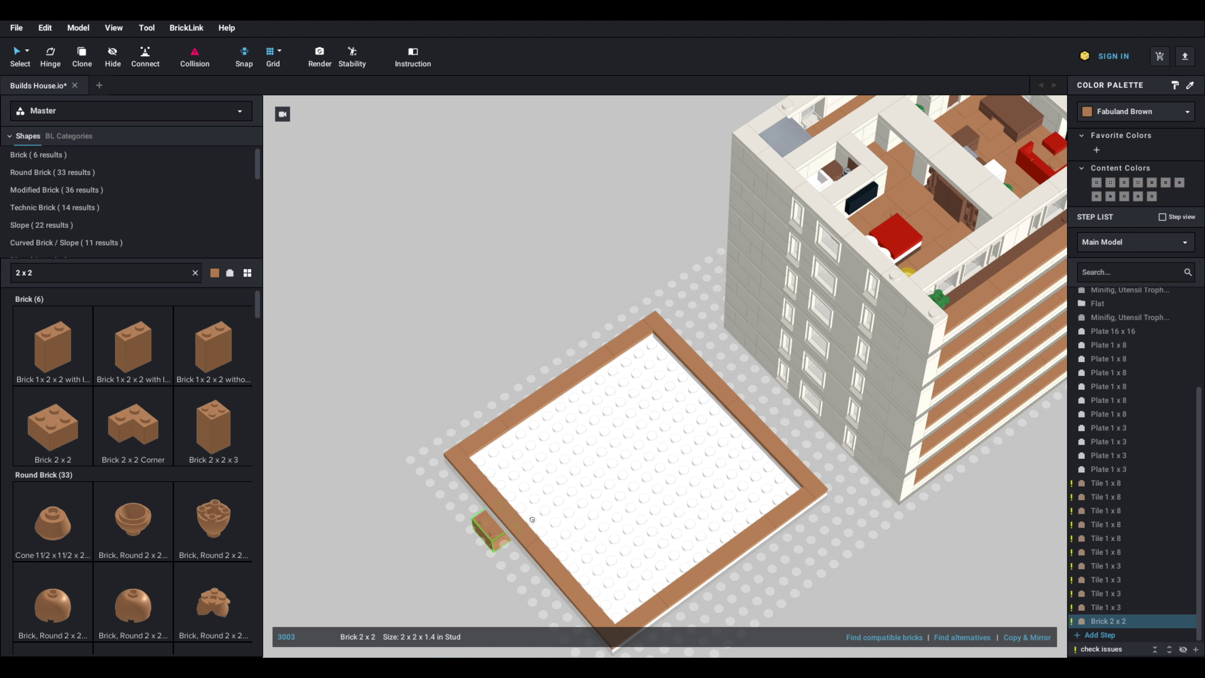
pyautogui.click(491, 455)
pyautogui.moveTo(752, 367); pyautogui.dragTo(569, 259, button='right')
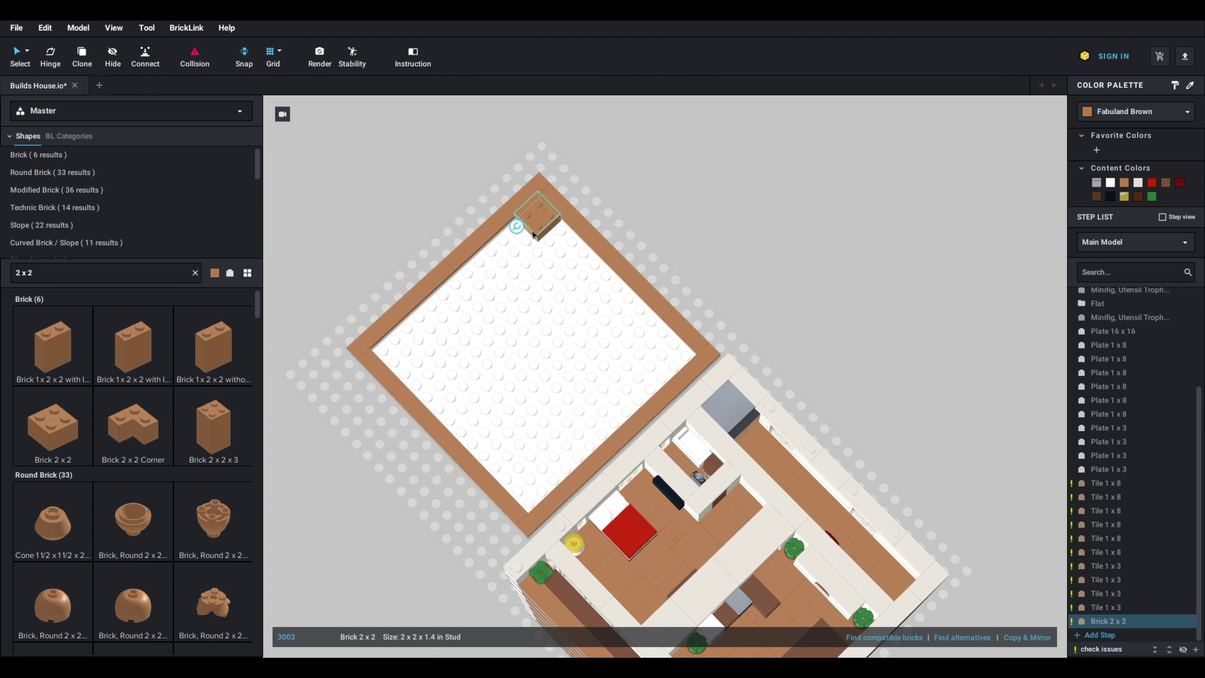
pyautogui.press('Delete')
# Step: Place a Brick, Modified 1 x 2 x 1 2/3 with Studs on 1 Side on the ground just behind the border's rear edge
pyautogui.scroll(-6, 161, 455)
pyautogui.scroll(-10, 160, 454)
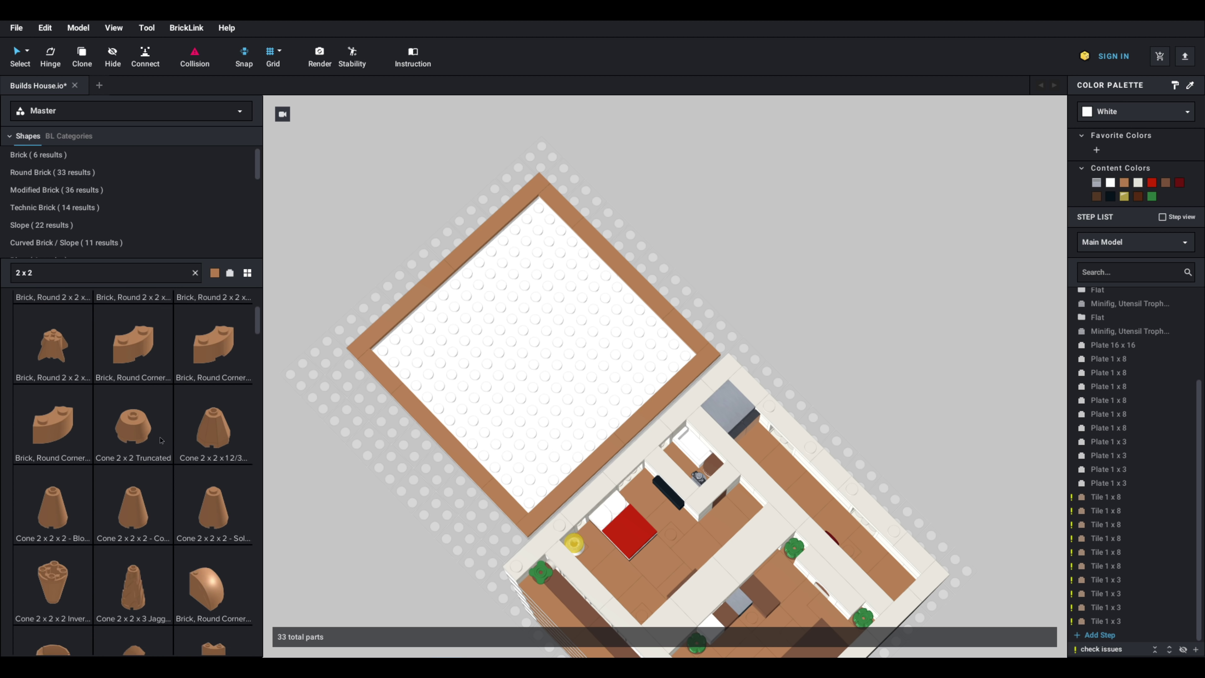
pyautogui.click(232, 351)
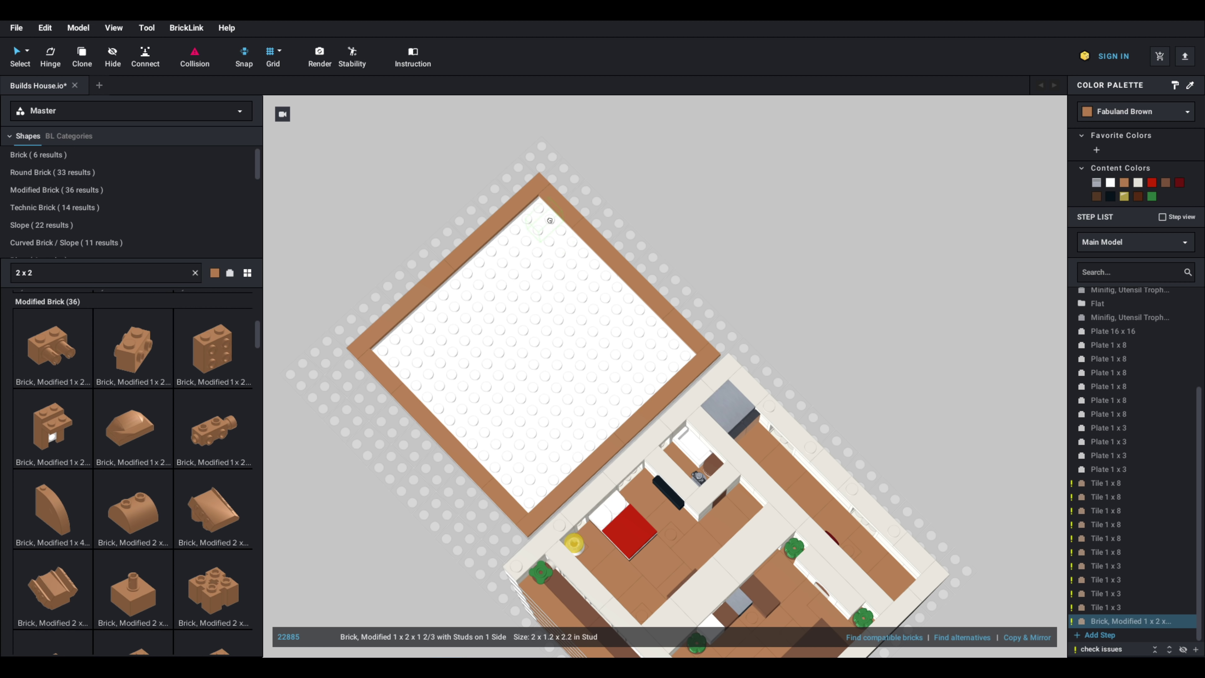
pyautogui.moveTo(523, 244); pyautogui.dragTo(565, 234, button='right')
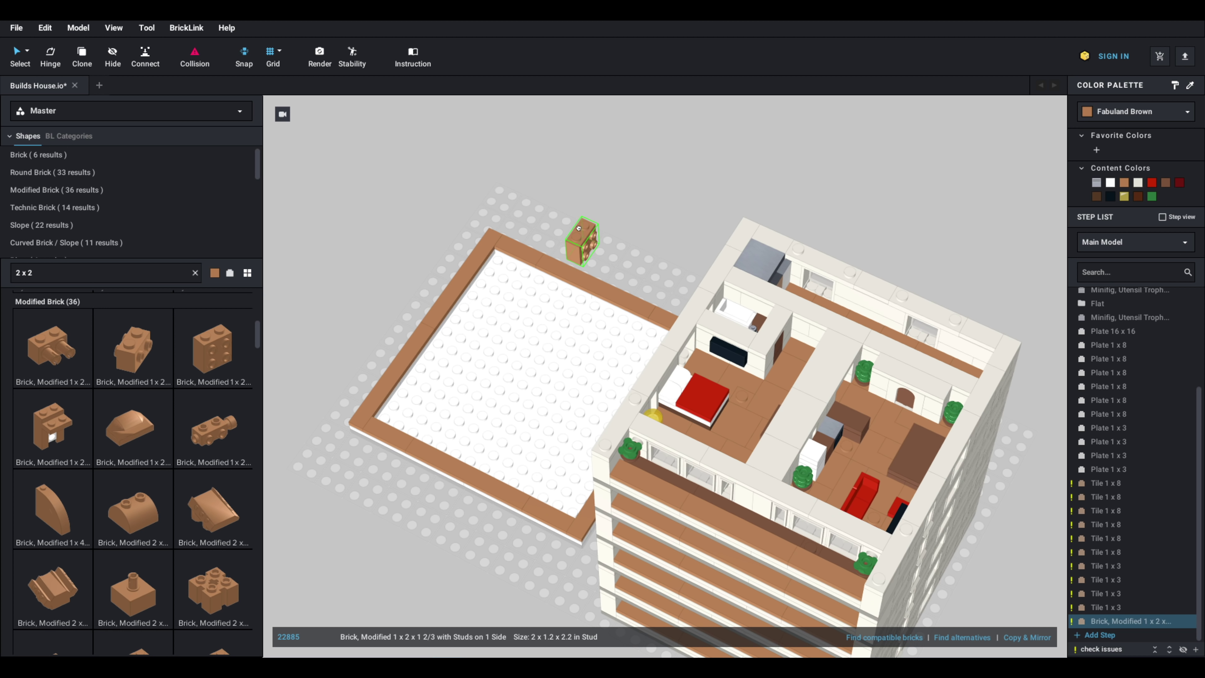
pyautogui.click(555, 219)
pyautogui.moveTo(483, 268); pyautogui.dragTo(518, 278, button='right')
pyautogui.press('Escape')
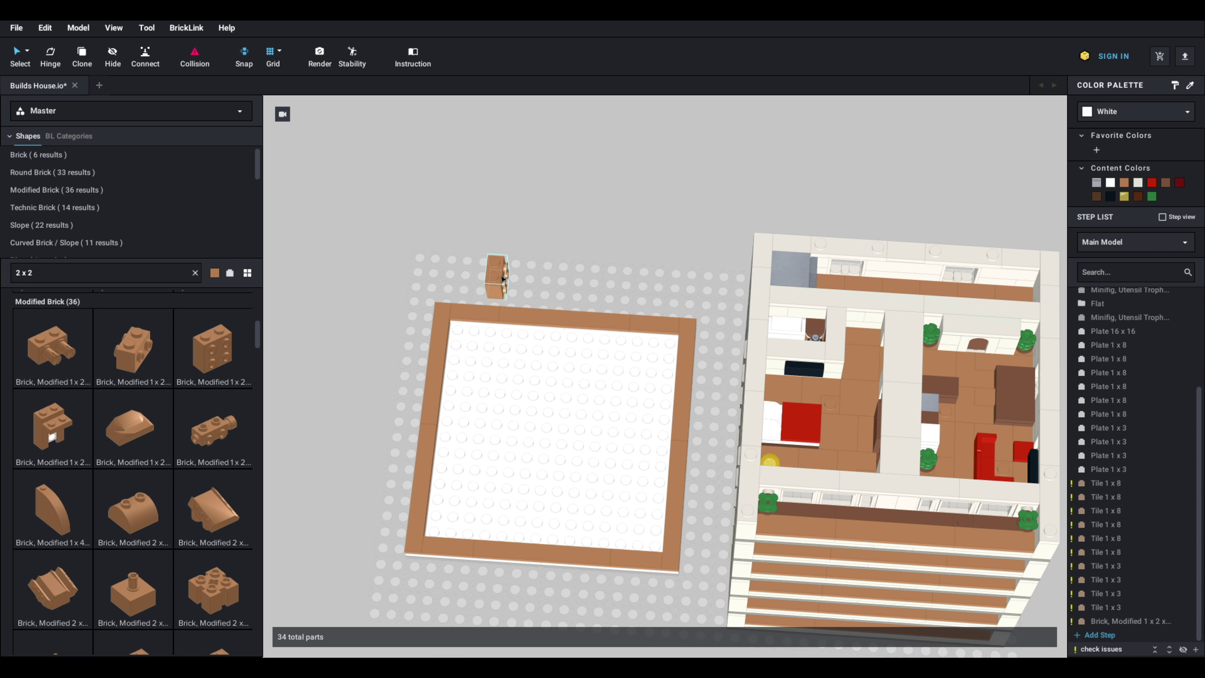
# Step: Clear the part search and place a Plate 2 x 2 behind the border, directly beside the side-studded brick
pyautogui.scroll(10, 101, 323)
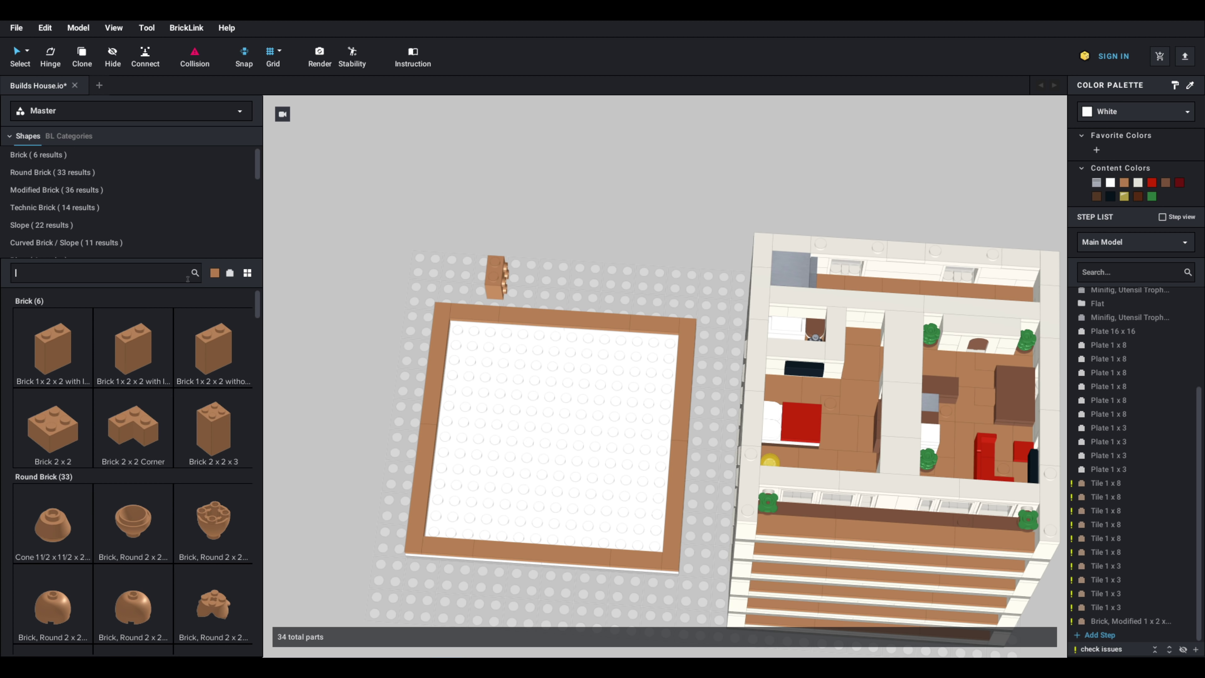
pyautogui.scroll(-8, 118, 332)
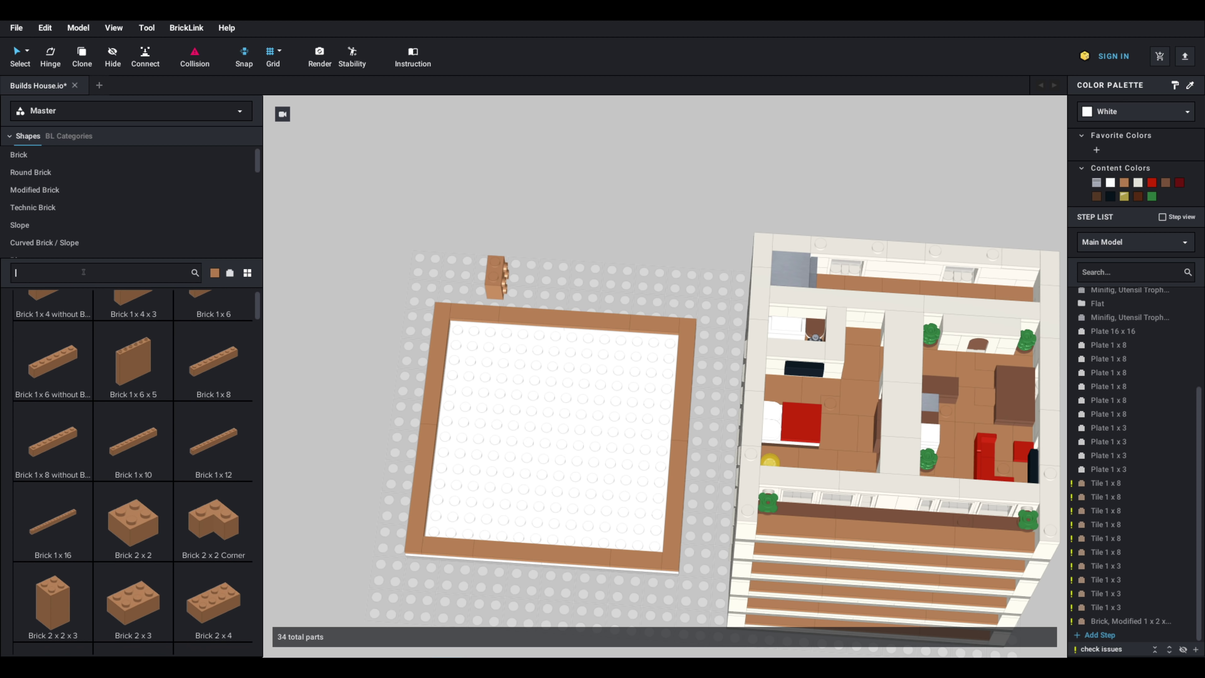
pyautogui.scroll(-3, 62, 227)
pyautogui.click(52, 205)
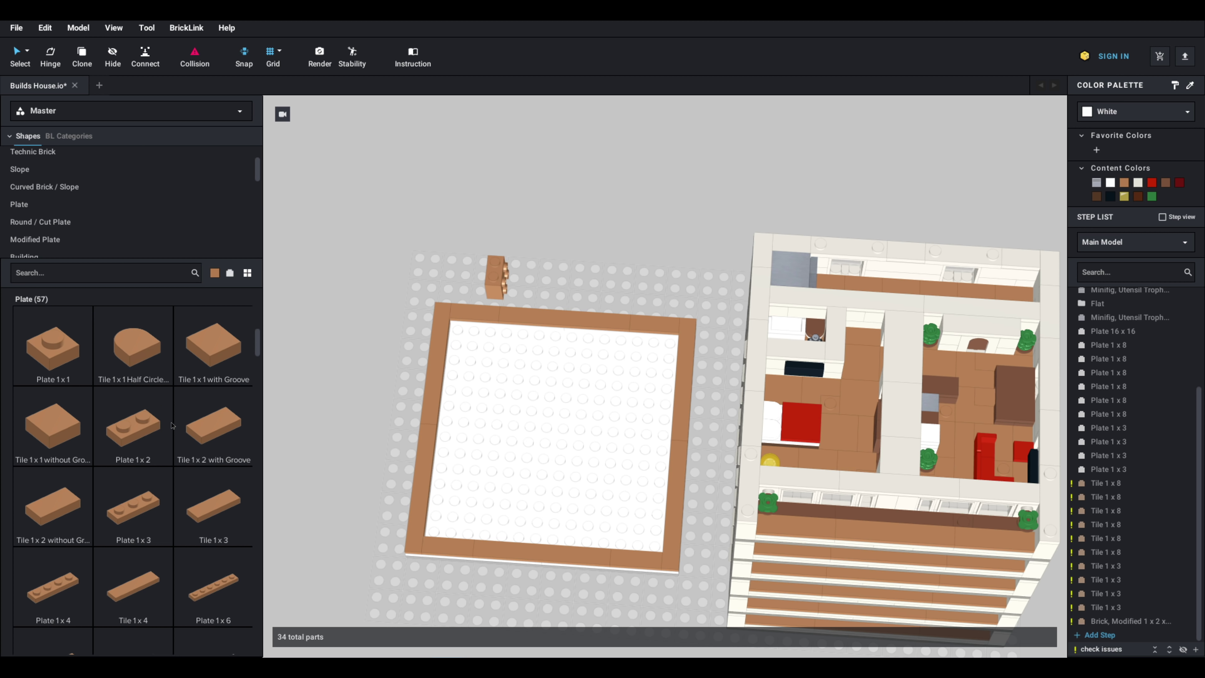
pyautogui.scroll(-6, 112, 506)
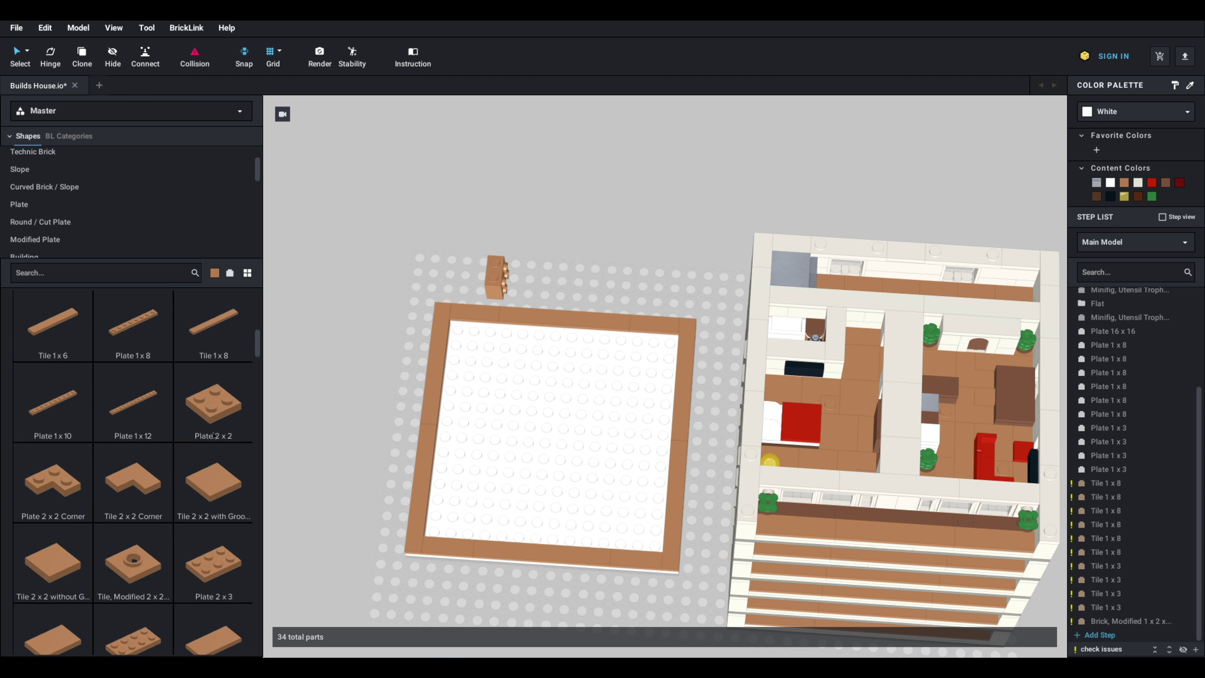
pyautogui.click(214, 391)
pyautogui.moveTo(487, 280); pyautogui.dragTo(515, 285, button='right')
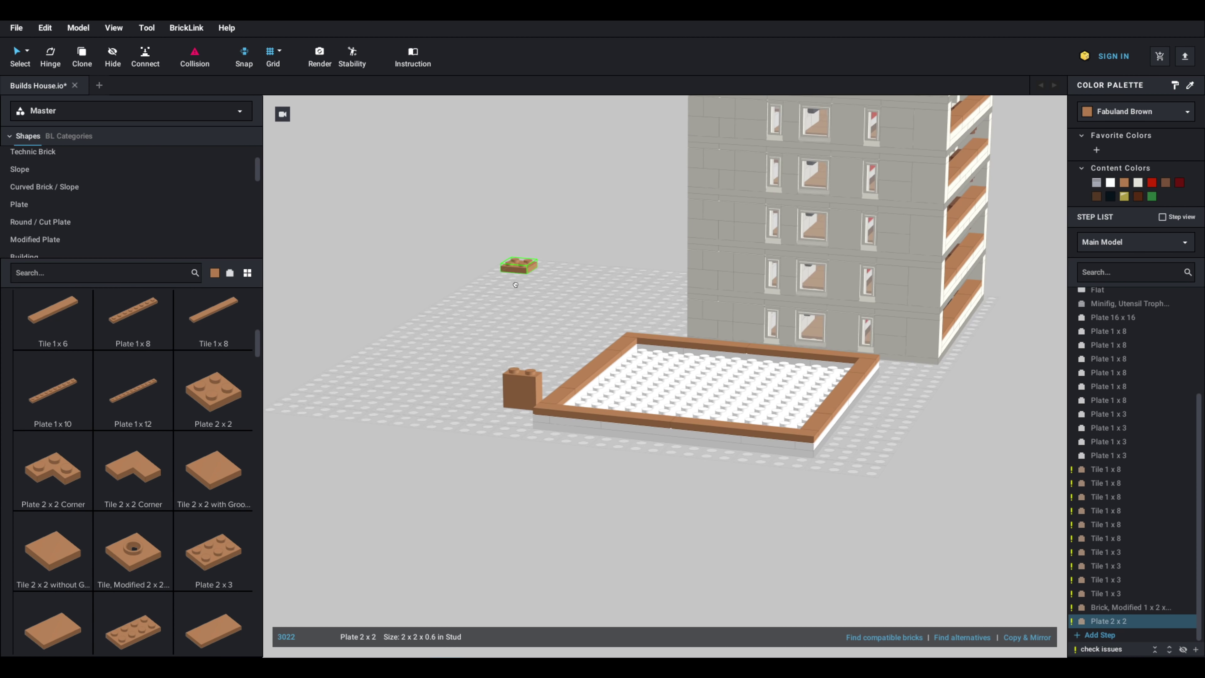
pyautogui.click(520, 412)
pyautogui.moveTo(533, 425); pyautogui.dragTo(494, 411, button='right')
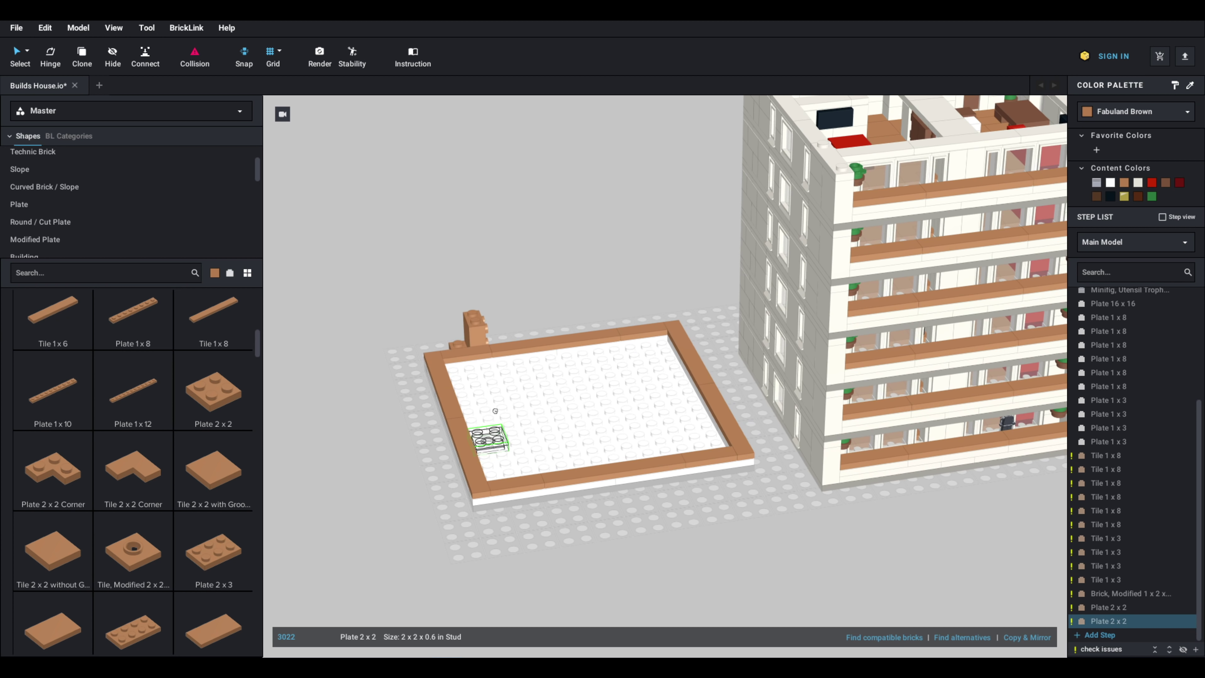
pyautogui.press('Escape')
# Step: Find 2 x 2 parts and try a Brick 1 x 2 x 2 with Inside Stud Holder on the Plate 2 x 2 behind the border
pyautogui.moveTo(524, 315); pyautogui.dragTo(532, 314, button='right')
pyautogui.scroll(-2, 532, 314)
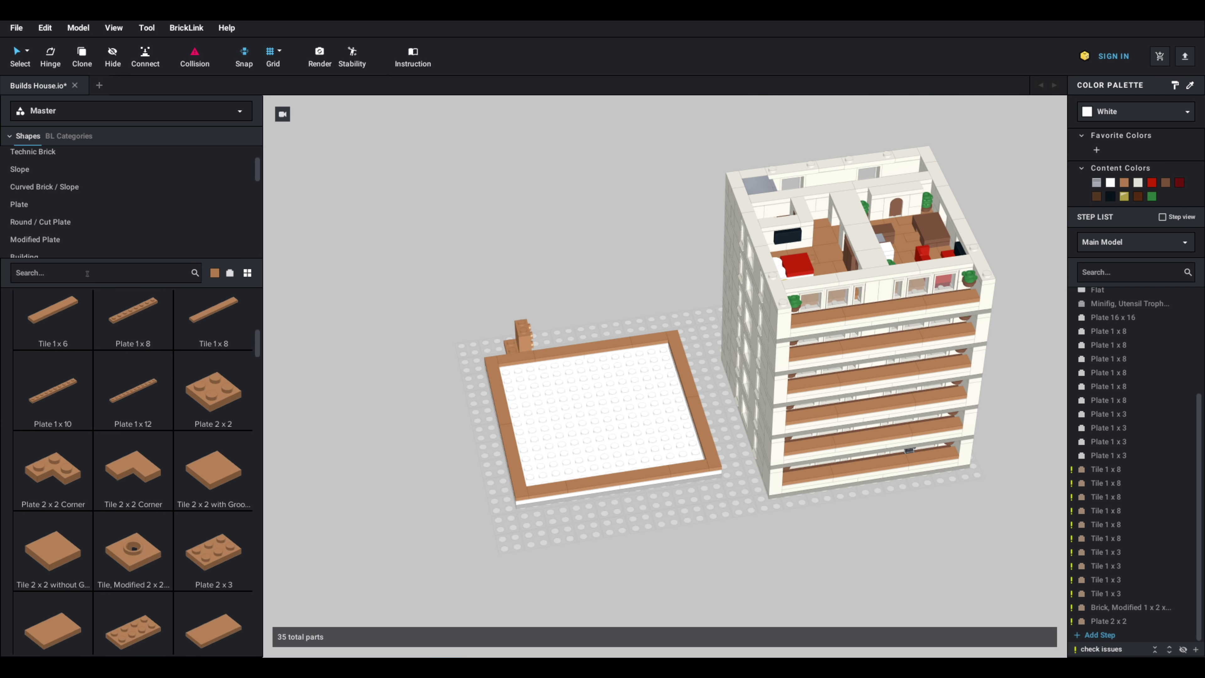
pyautogui.write('2 x 2')
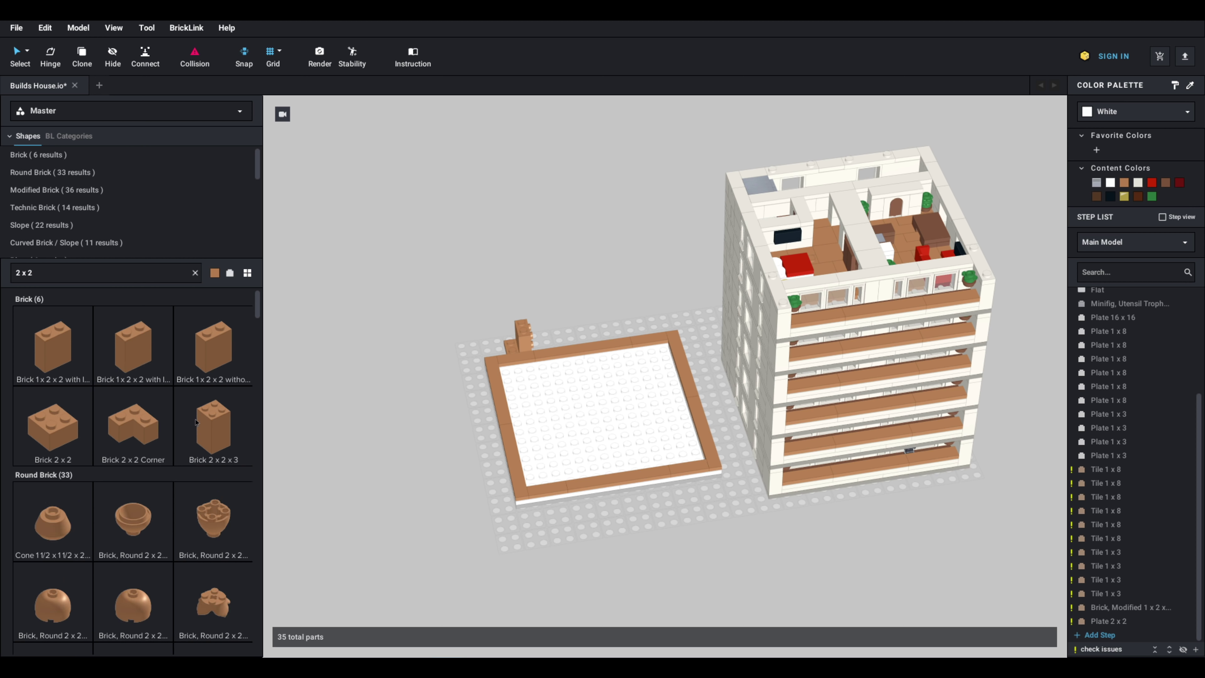
pyautogui.moveTo(149, 342); pyautogui.dragTo(464, 322)
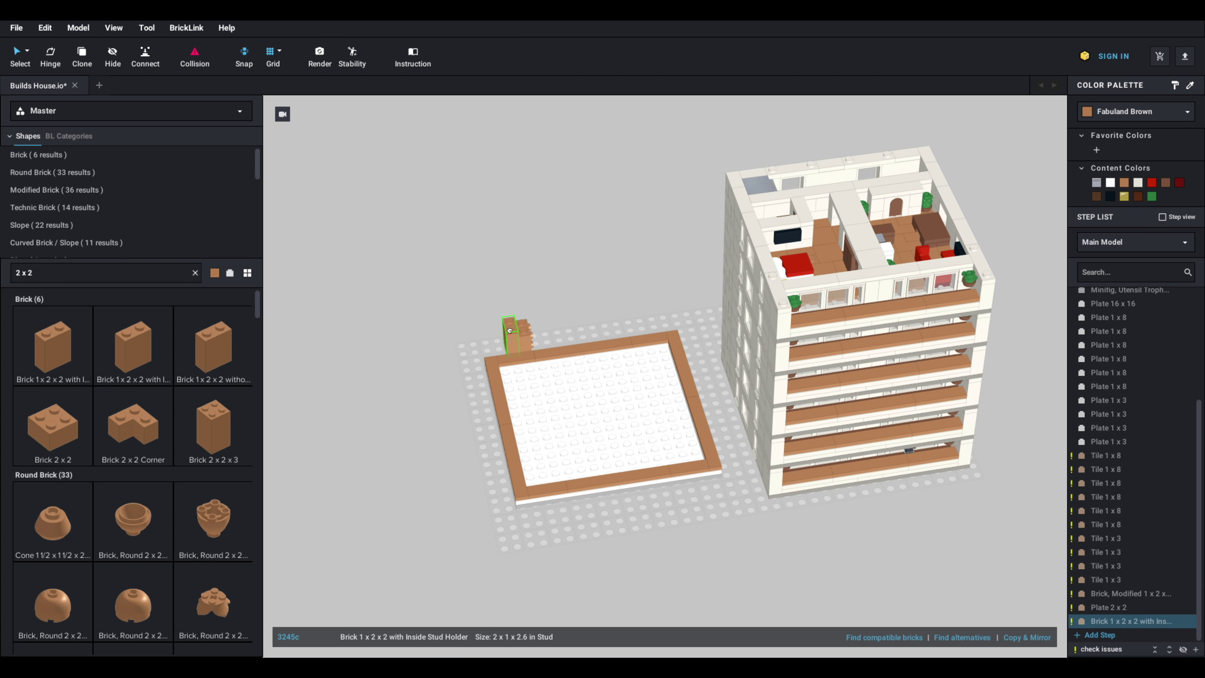
pyautogui.moveTo(509, 330); pyautogui.dragTo(535, 336, button='right')
pyautogui.click(535, 400)
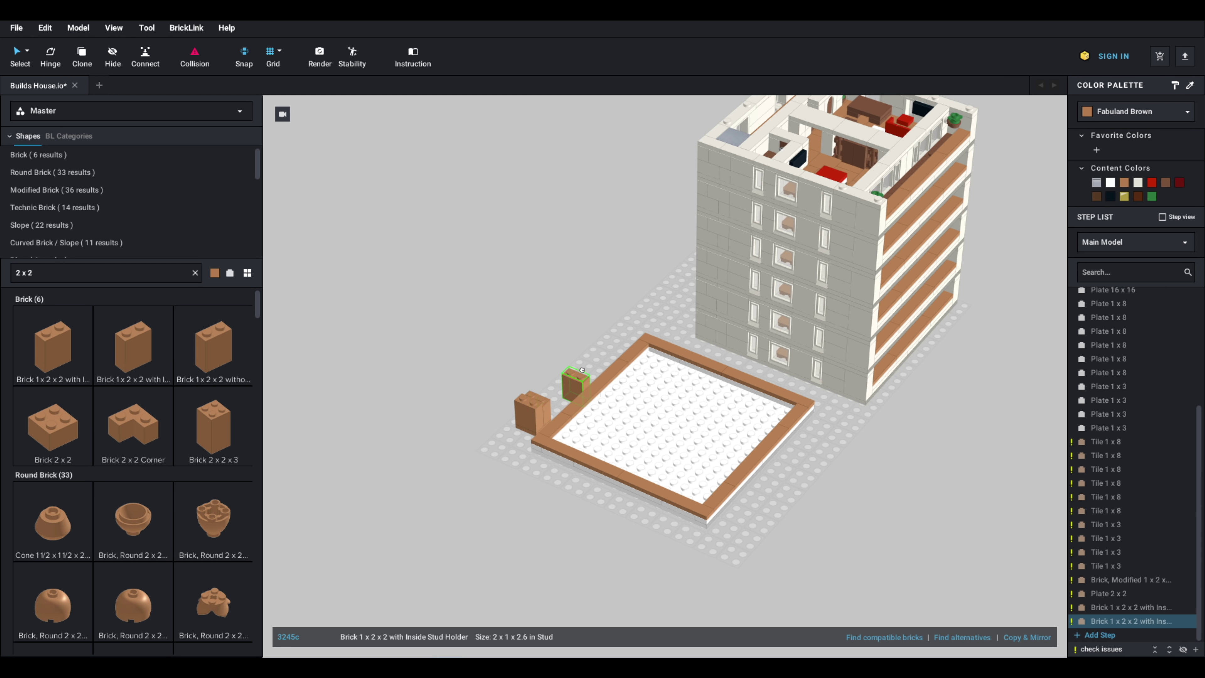
pyautogui.press('Escape')
# Step: Delete the Brick 1 x 2 x 2 with Inside Stud Holder beside the side-studded brick
pyautogui.moveTo(557, 376); pyautogui.dragTo(478, 376, button='right')
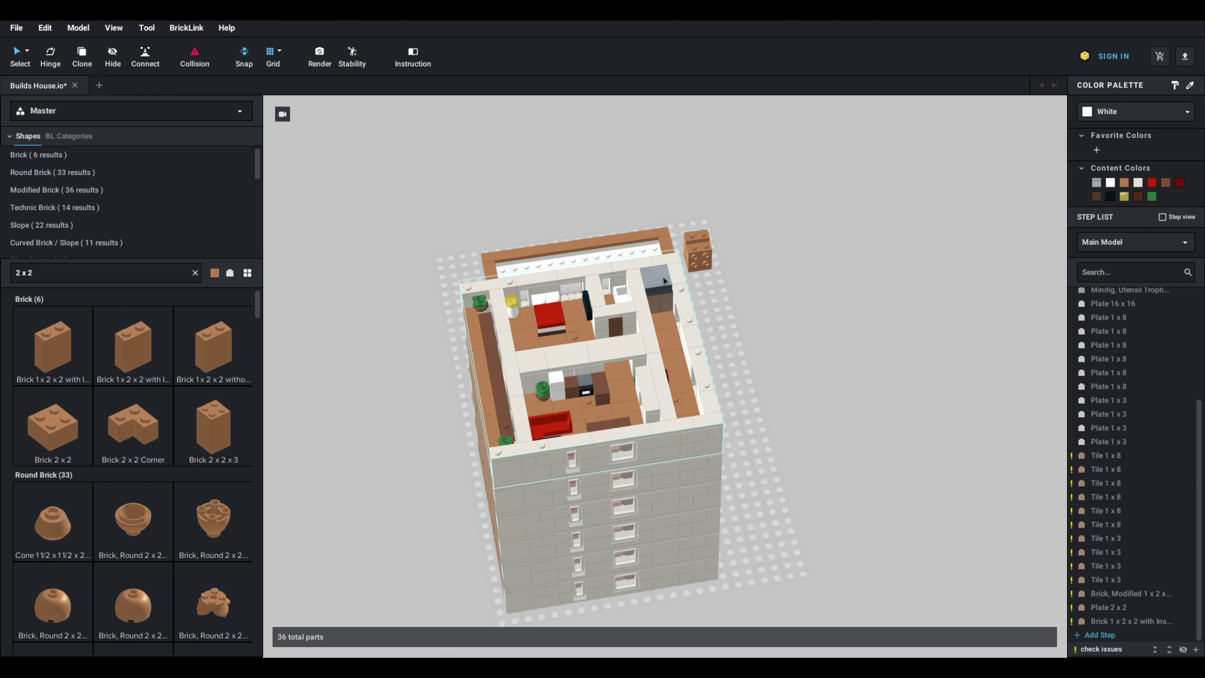
pyautogui.scroll(10, 685, 297)
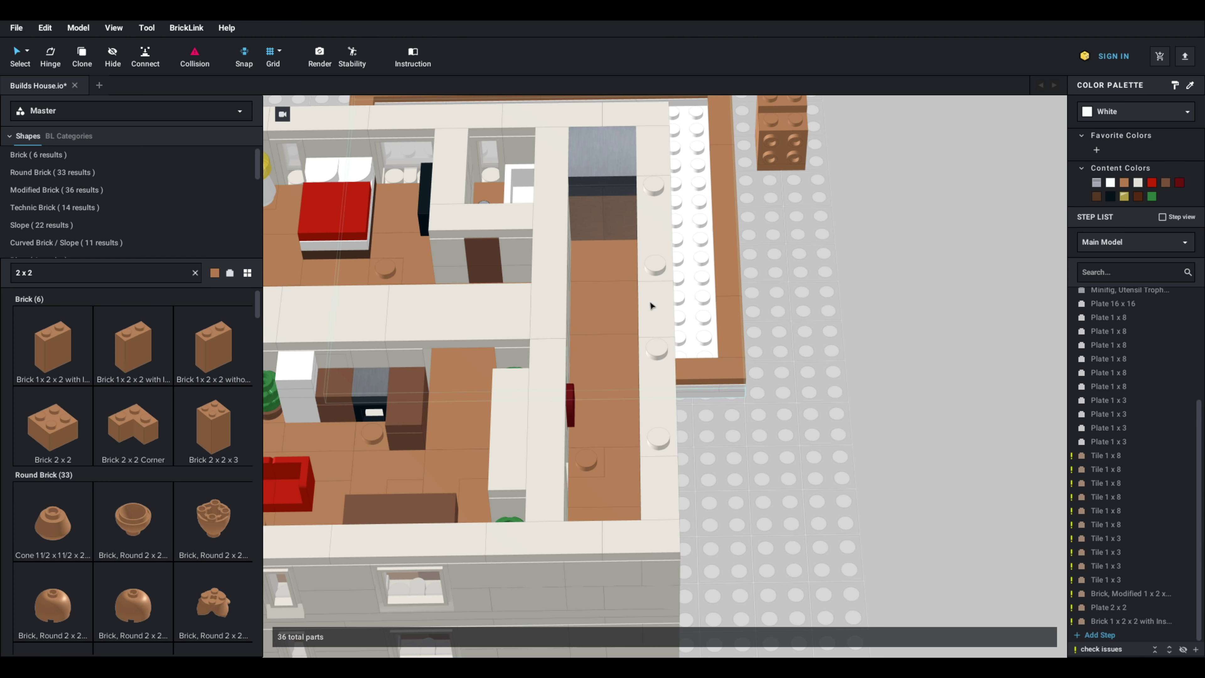
pyautogui.moveTo(625, 367); pyautogui.dragTo(637, 350, button='right')
pyautogui.scroll(-3, 637, 349)
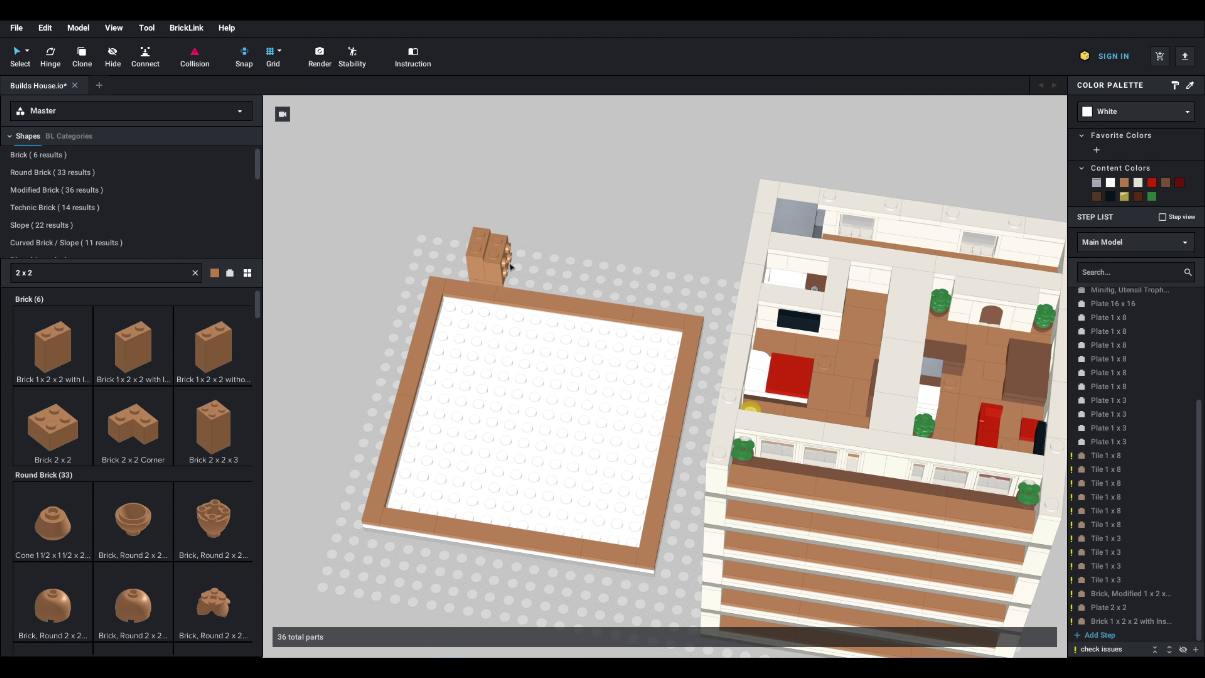
pyautogui.click(475, 260)
pyautogui.press('Delete')
# Step: Clear the part search and stack two Plate 1 x 2 on the free half of the Plate 2 x 2 beside the side-studded brick
pyautogui.moveTo(441, 246); pyautogui.dragTo(486, 264, button='middle')
pyautogui.moveTo(487, 264); pyautogui.dragTo(529, 313, button='right')
pyautogui.scroll(3, 528, 292)
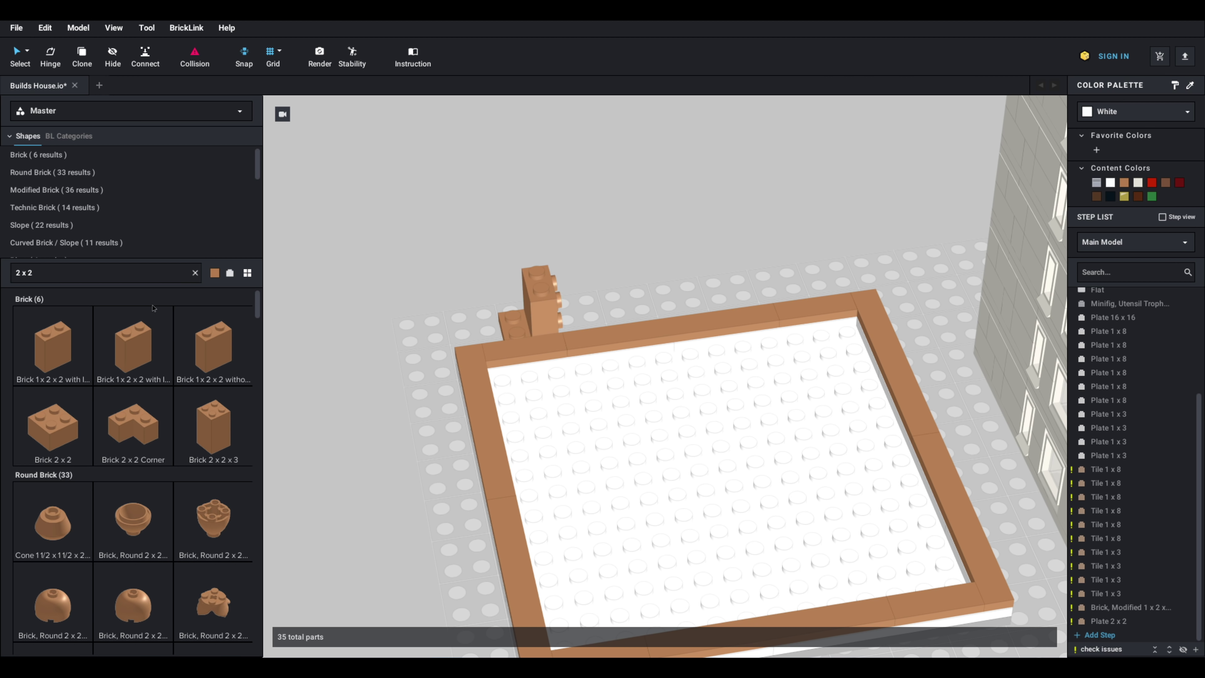
pyautogui.scroll(-5, 132, 400)
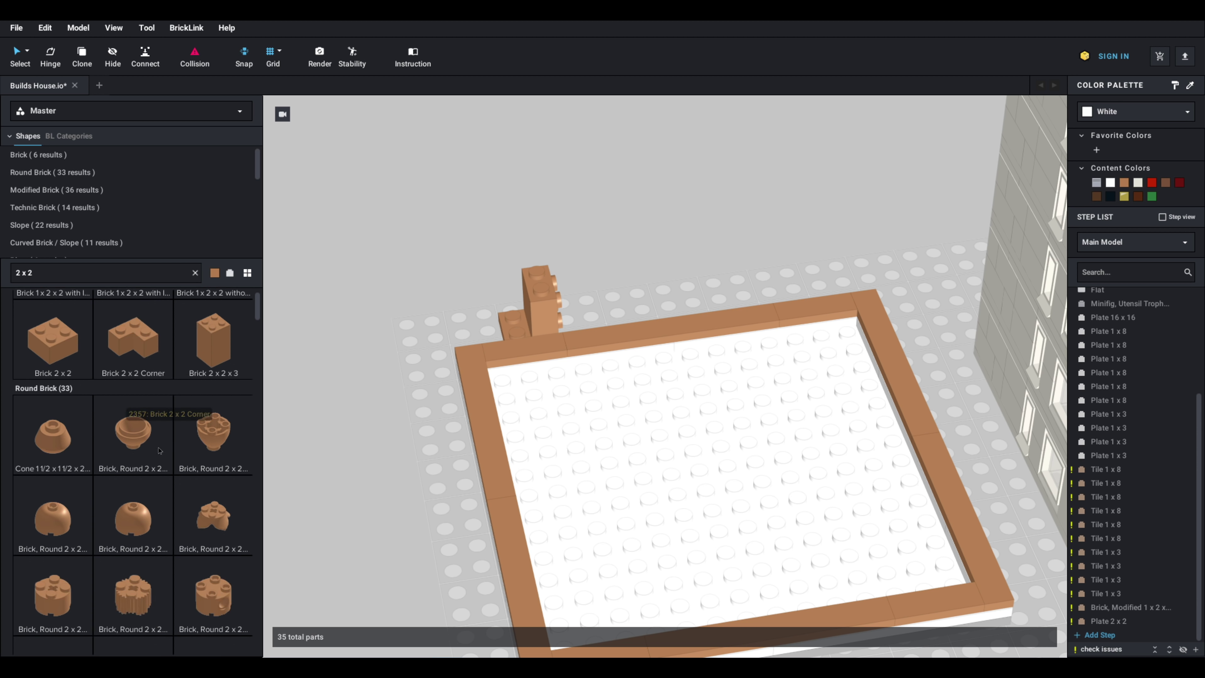
pyautogui.scroll(5, 123, 379)
pyautogui.scroll(-3, 100, 240)
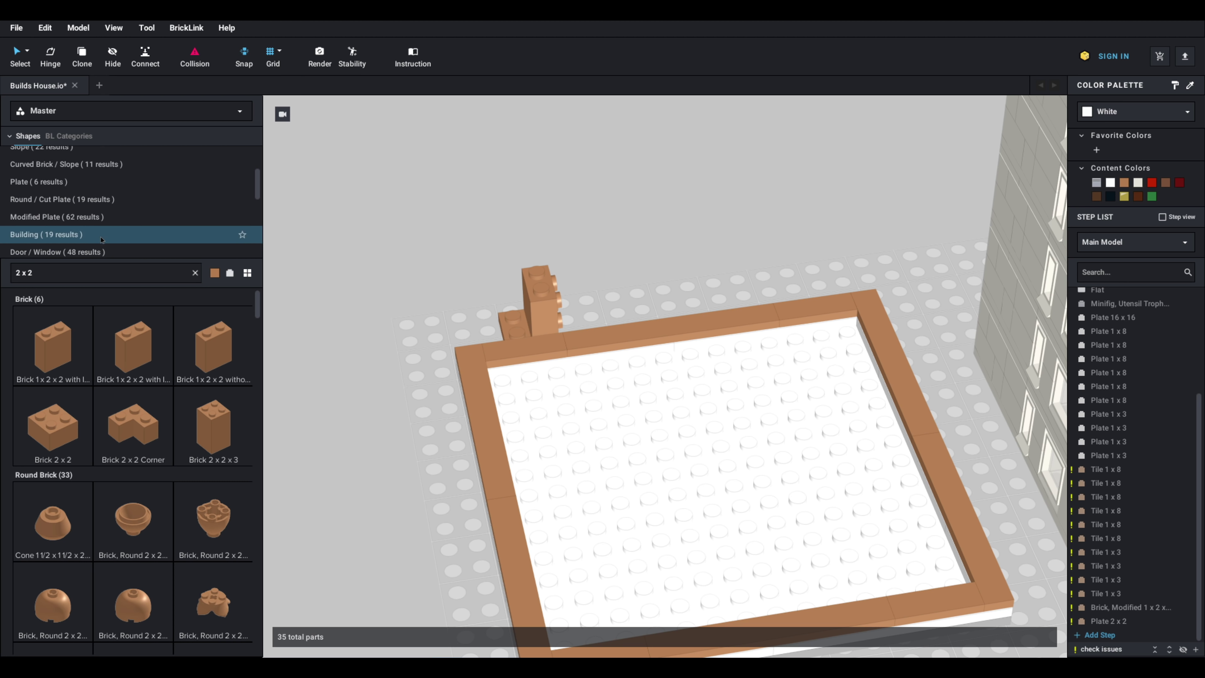
pyautogui.click(94, 177)
pyautogui.click(194, 272)
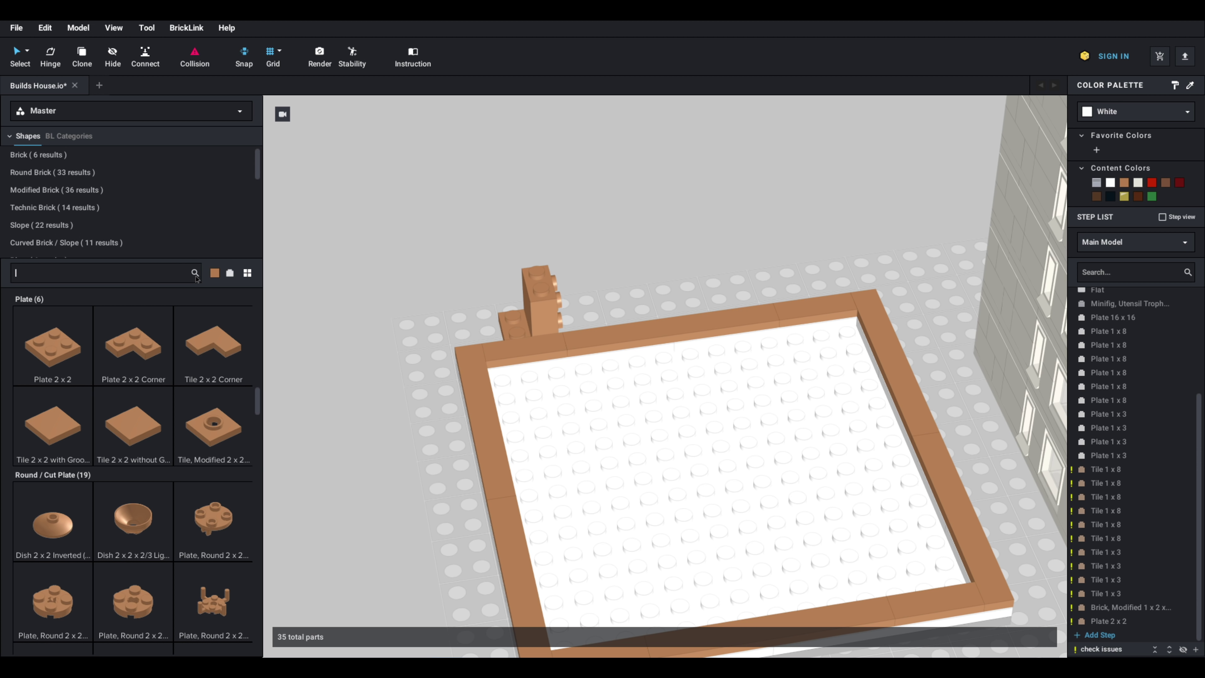
pyautogui.click(45, 259)
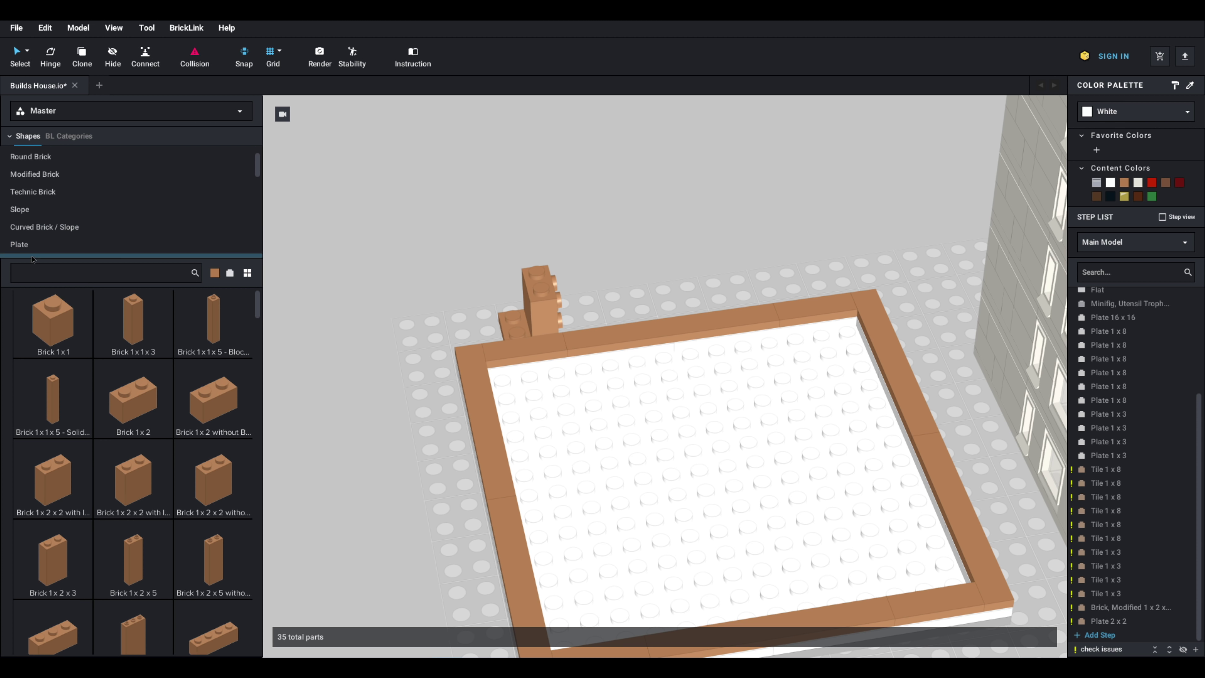
pyautogui.click(137, 435)
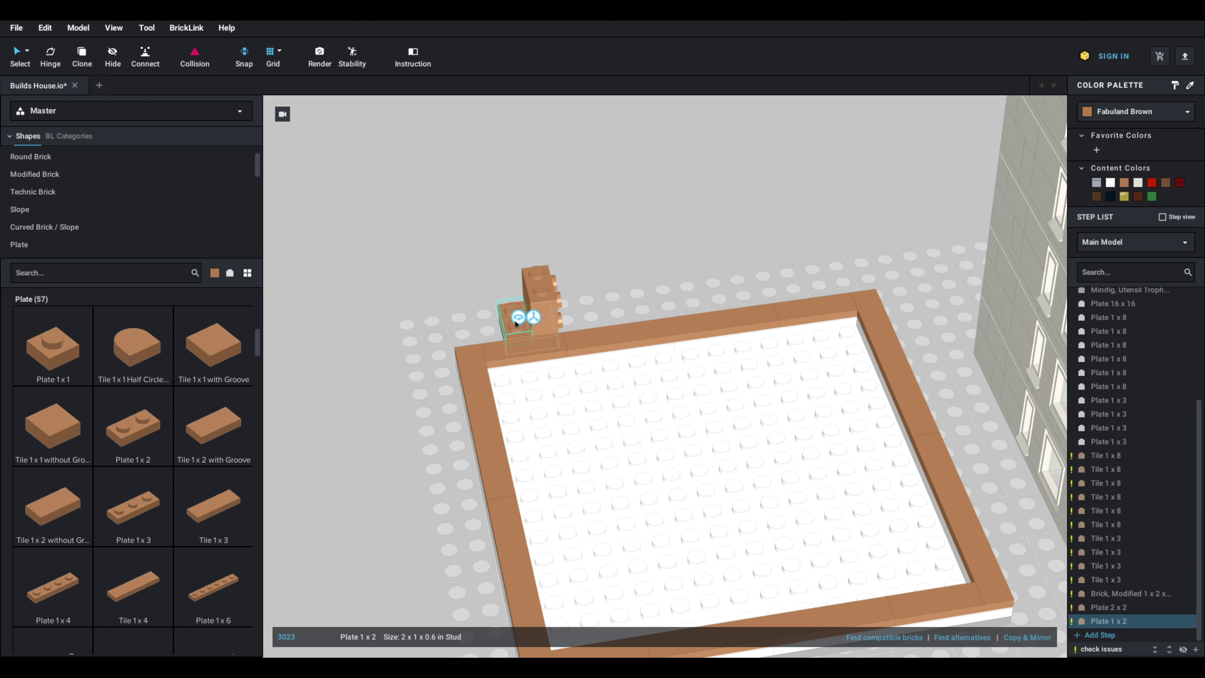
pyautogui.click(516, 324)
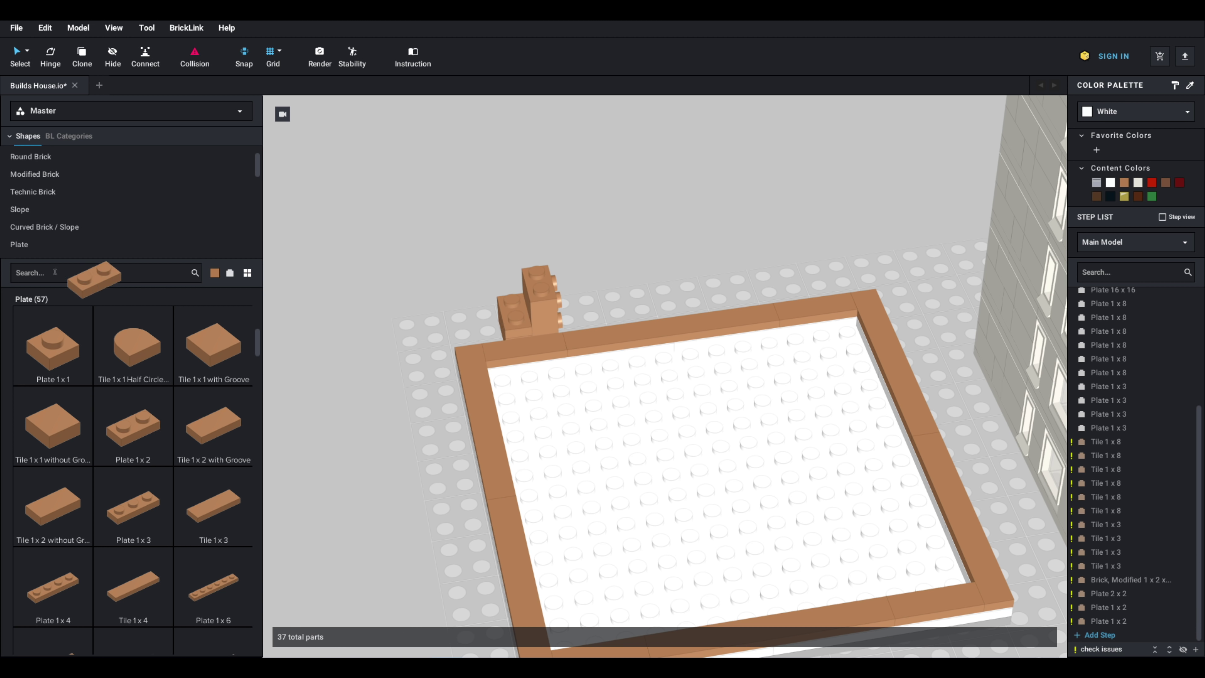
# Step: Place a Brick 1 x 2 on top of the stacked plates beside the side-studded brick
pyautogui.scroll(1, 29, 162)
pyautogui.click(21, 155)
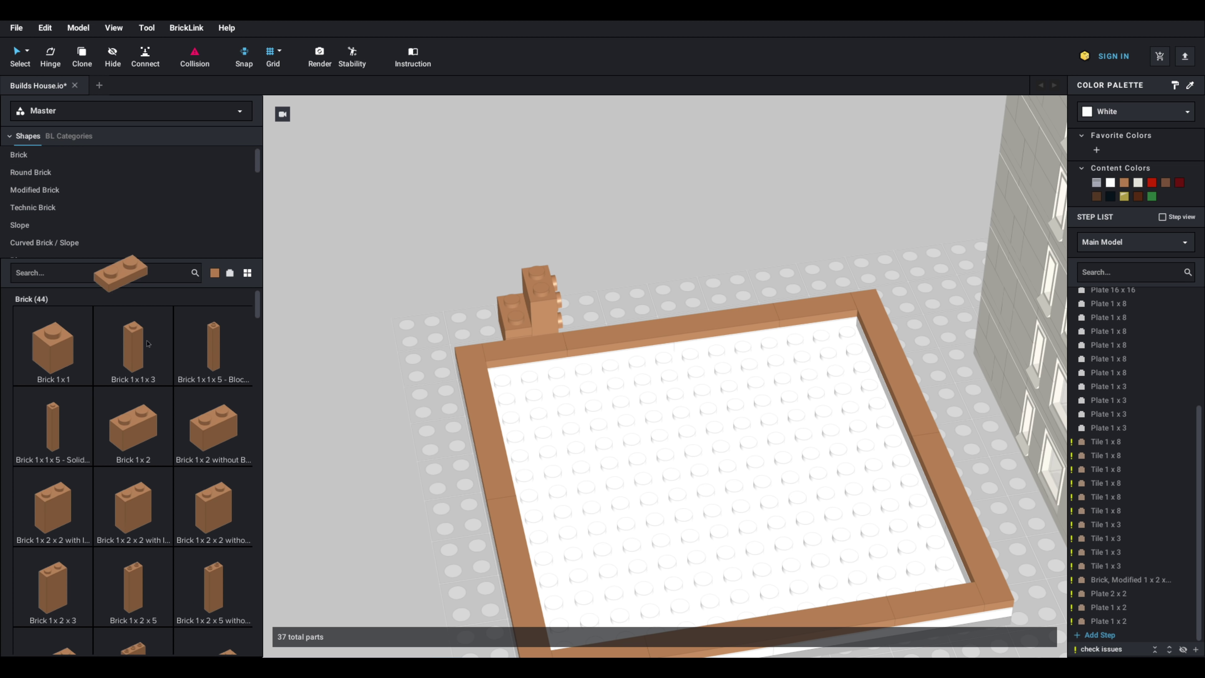
pyautogui.click(145, 429)
pyautogui.click(515, 299)
pyautogui.scroll(-1, 217, 446)
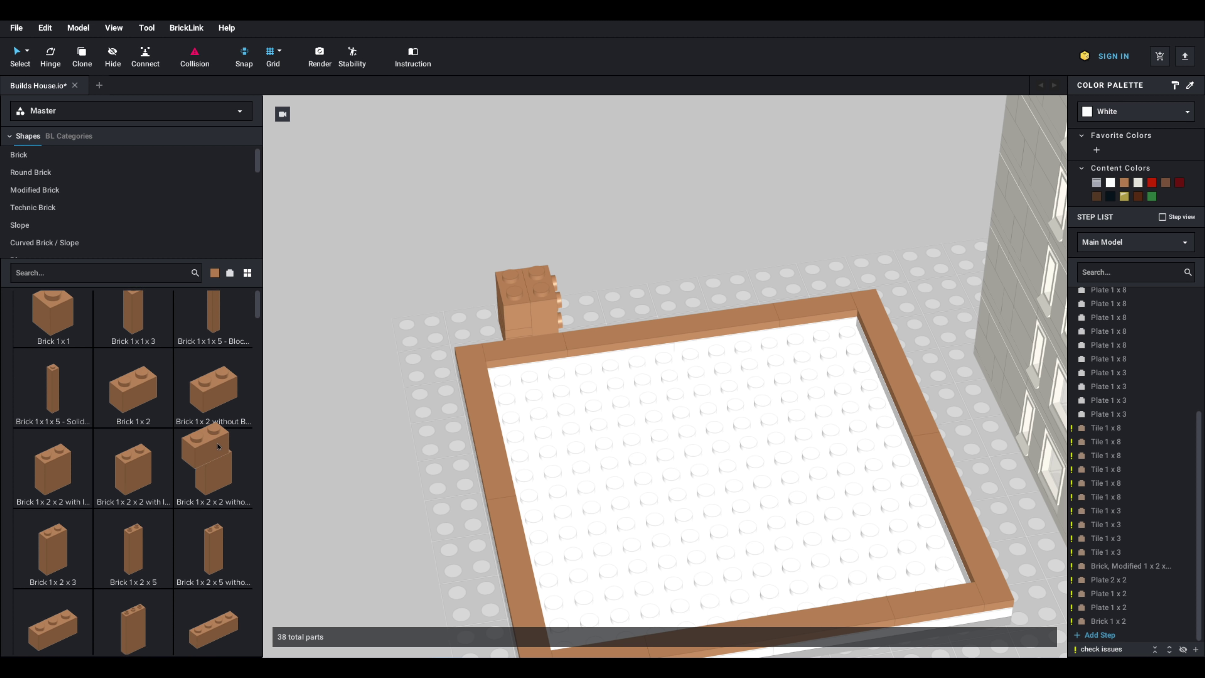
pyautogui.scroll(-6, 217, 446)
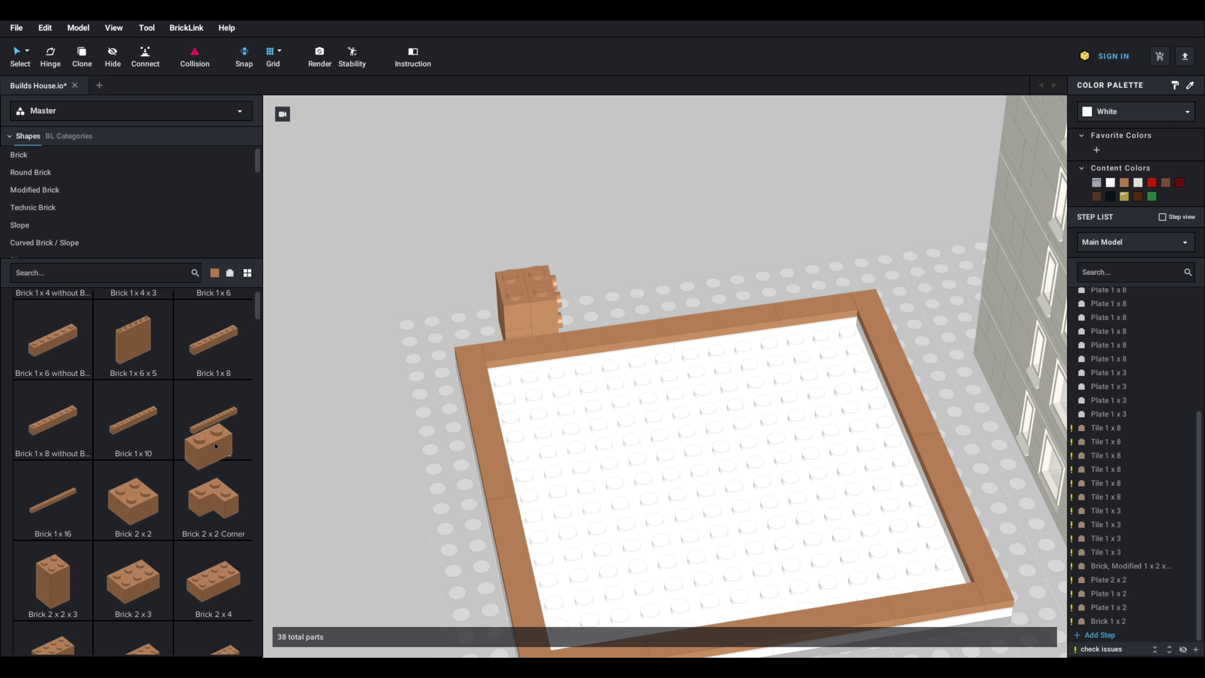
pyautogui.click(213, 520)
pyautogui.click(394, 415)
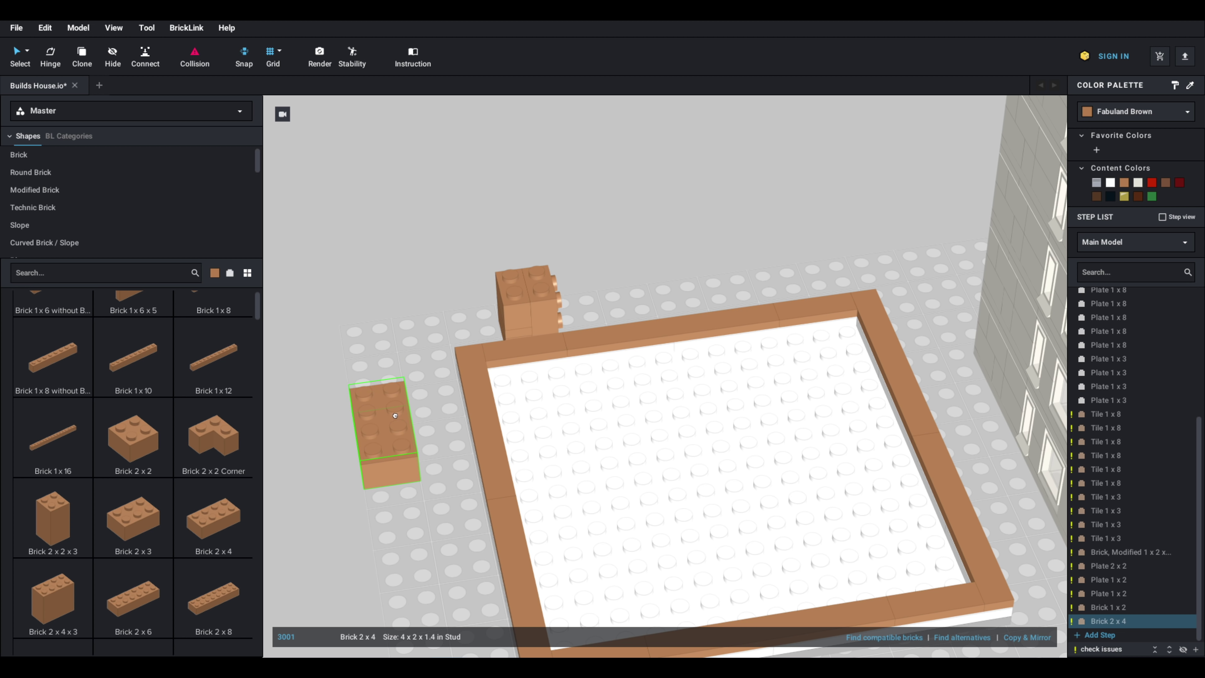
pyautogui.moveTo(395, 415); pyautogui.dragTo(424, 429, button='right')
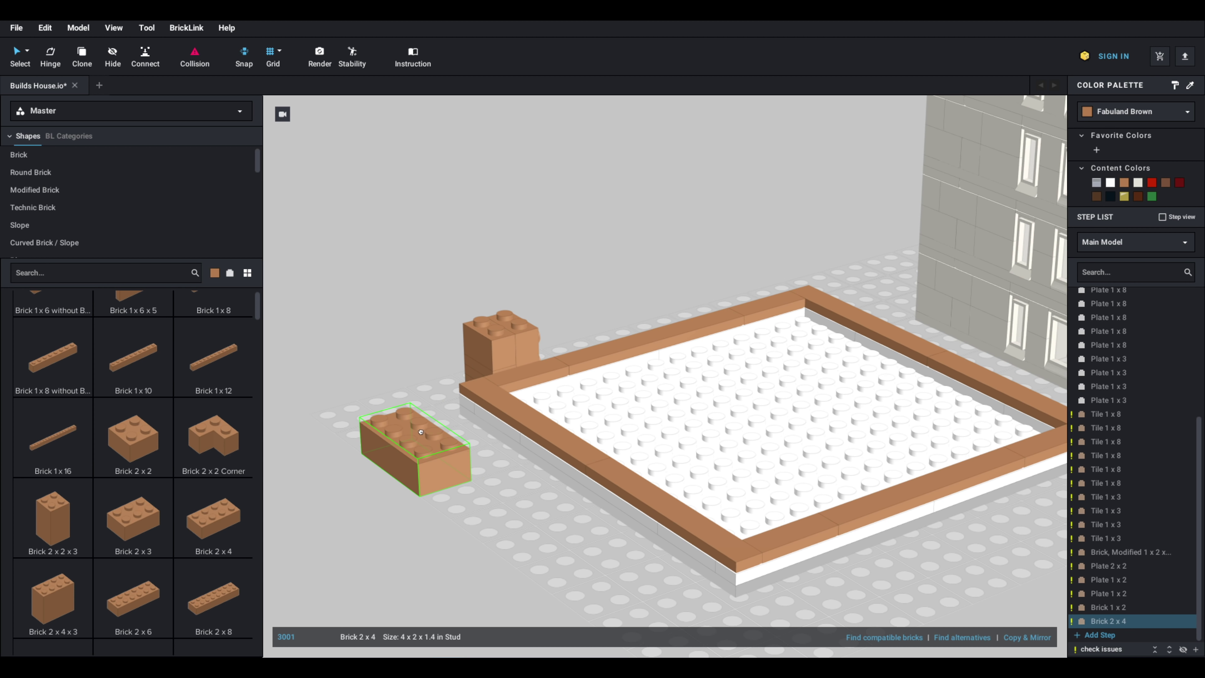
pyautogui.press('Delete')
pyautogui.scroll(8, 150, 364)
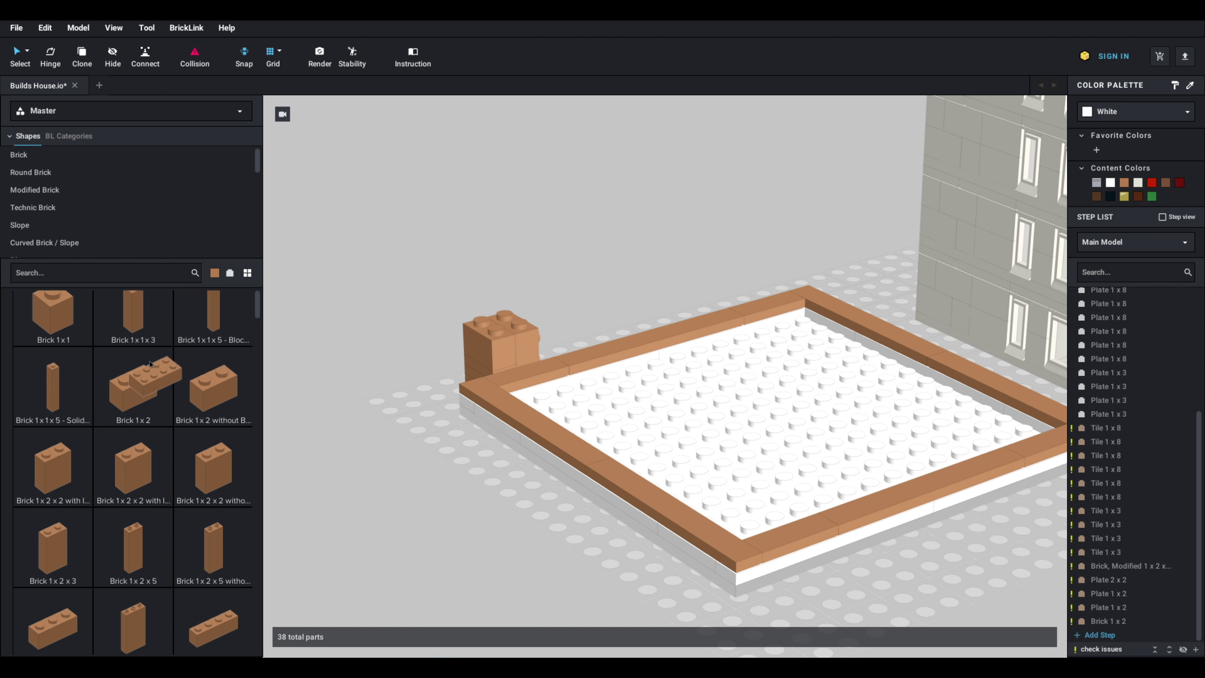
pyautogui.click(149, 364)
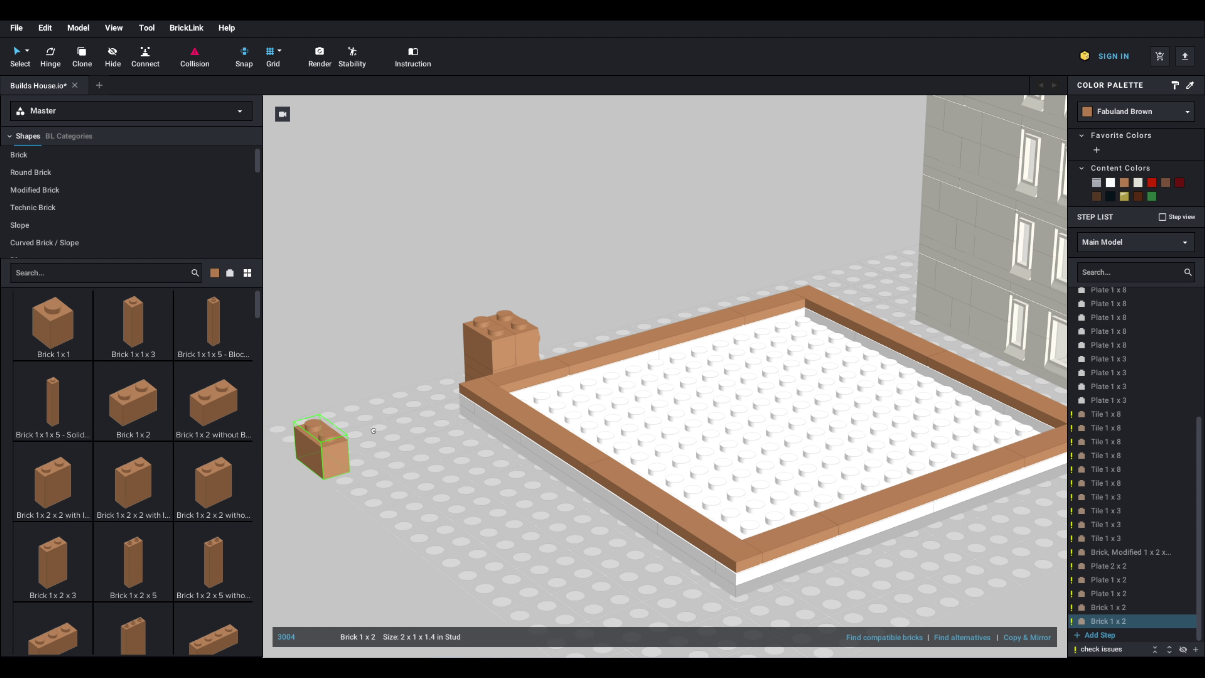
pyautogui.scroll(2, 438, 432)
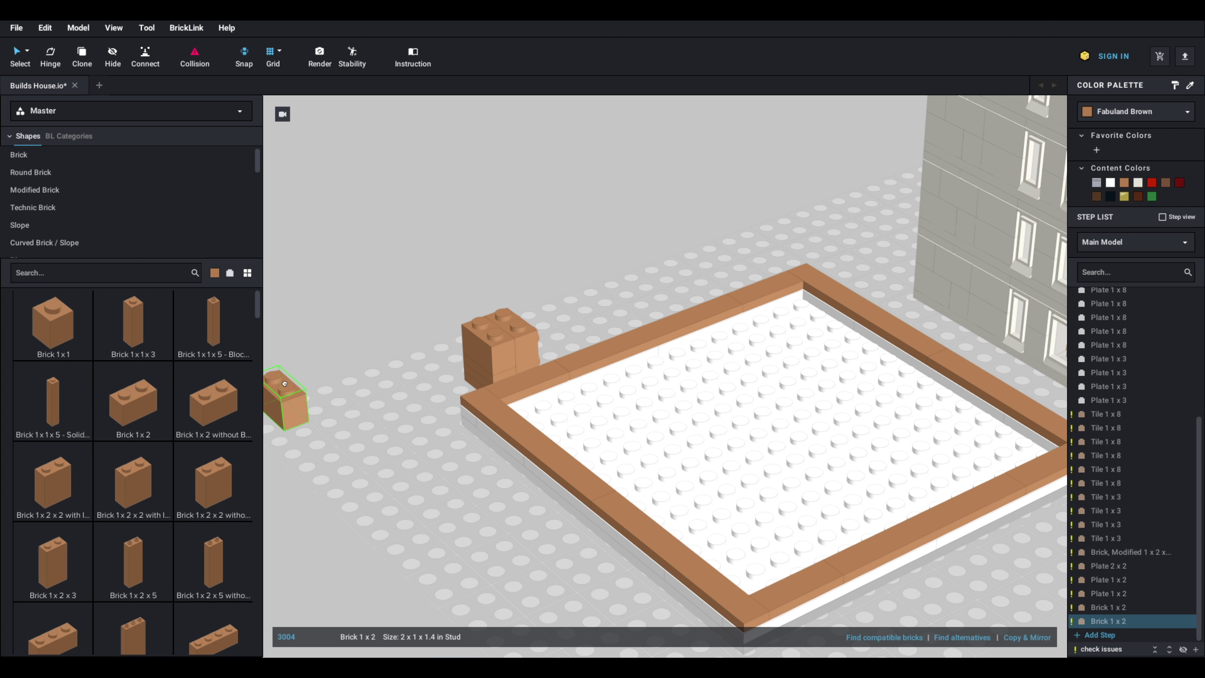
pyautogui.moveTo(459, 306); pyautogui.dragTo(518, 355, button='right')
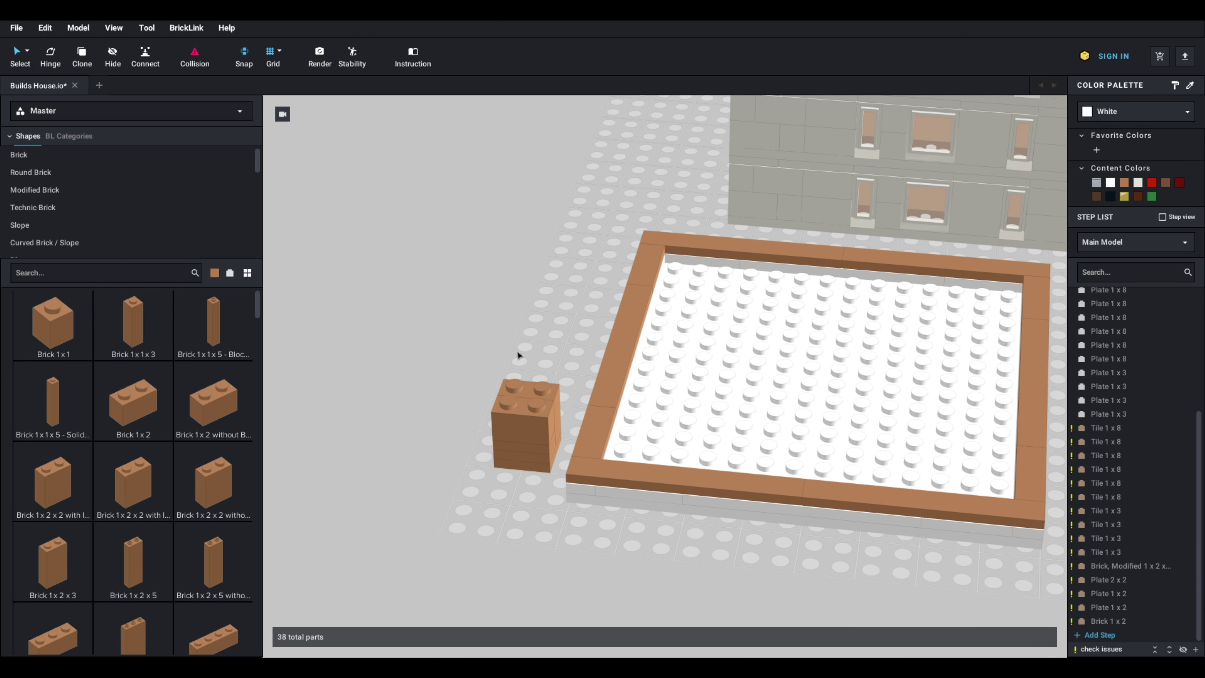
# Step: Delete one Plate 1 x 2 and the Plate 2 x 2 from the lower part of the brown structure, keeping the other Plate 1 x 2
pyautogui.moveTo(583, 371); pyautogui.dragTo(450, 534)
pyautogui.moveTo(450, 534); pyautogui.dragTo(534, 463, button='right')
pyautogui.click(510, 485)
pyautogui.click(535, 460)
pyautogui.press('Delete')
pyautogui.click(535, 464)
pyautogui.press('Delete')
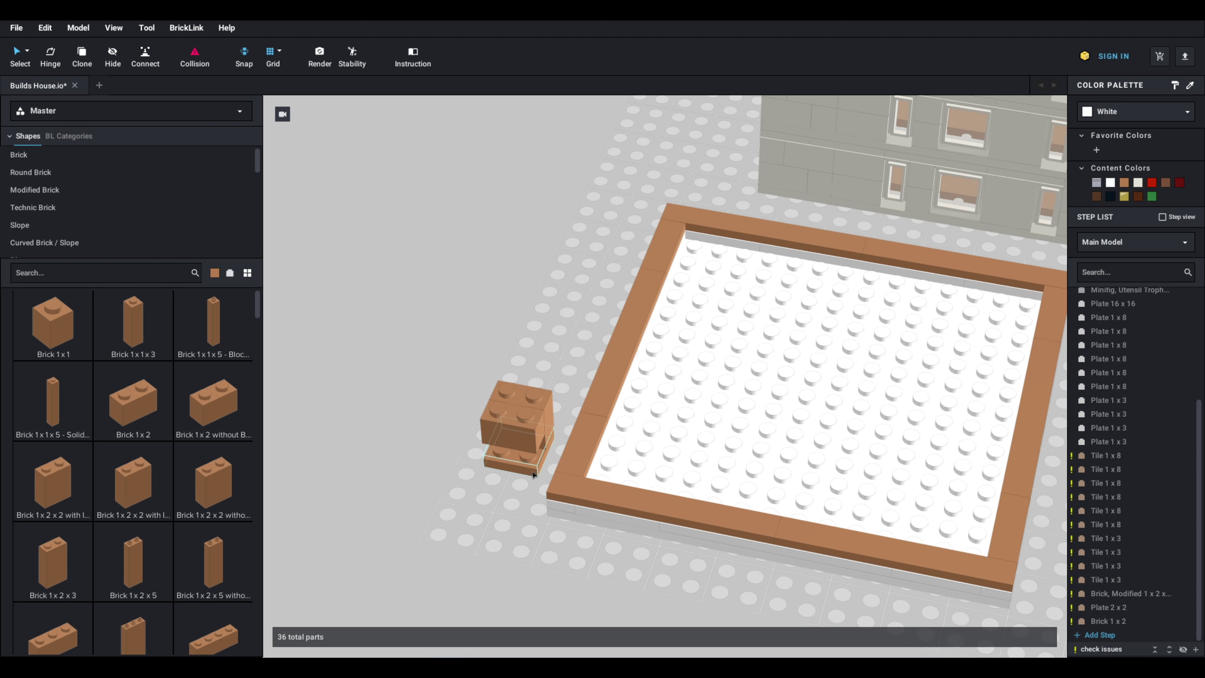
pyautogui.hotkey('ctrl', 'z')
pyautogui.click(531, 471)
pyautogui.press('Delete')
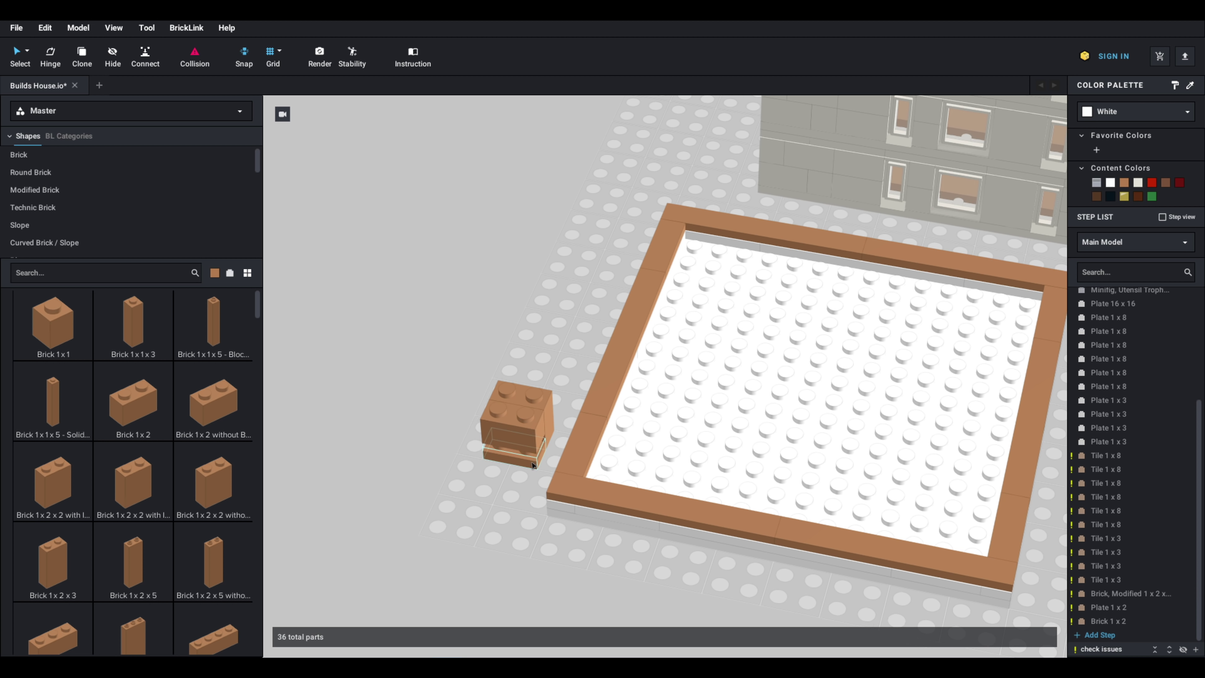
# Step: Move the remaining Plate 1 x 2 under the side-studded brick and place a duplicate of the Brick 1 x 2 directly below the original
pyautogui.moveTo(532, 463); pyautogui.dragTo(543, 455)
pyautogui.click(520, 441)
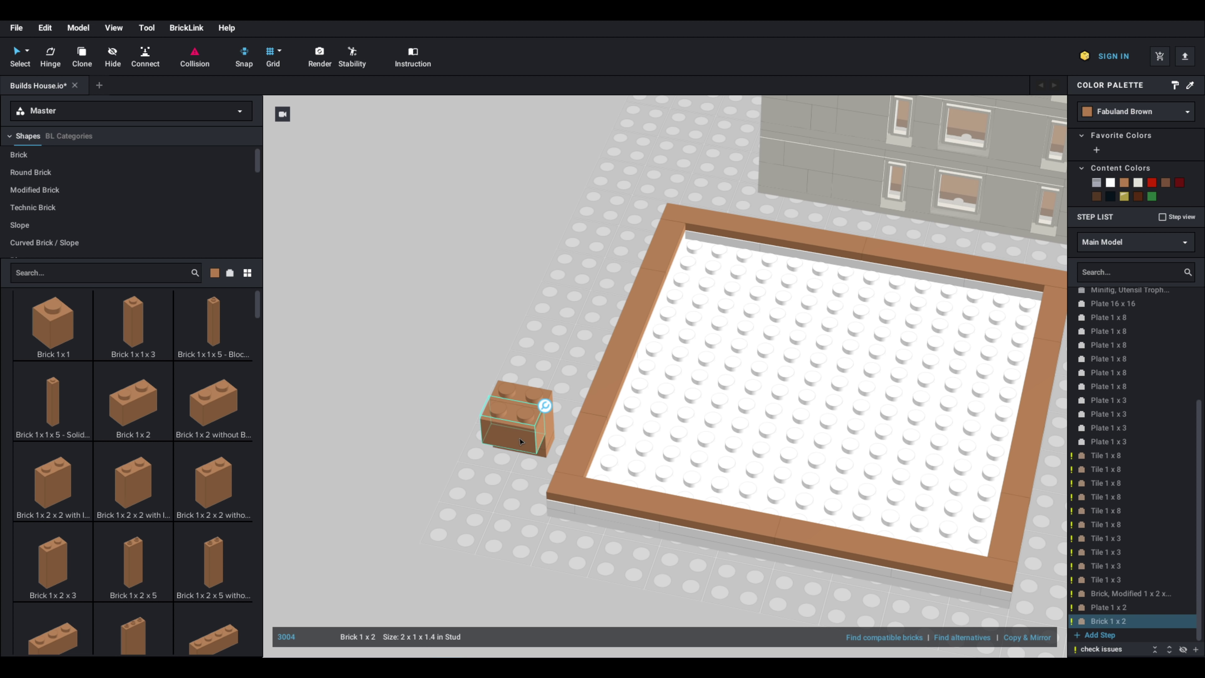
pyautogui.hotkey('ctrl', 'd')
pyautogui.click(513, 470)
pyautogui.moveTo(513, 470); pyautogui.dragTo(537, 449, button='right')
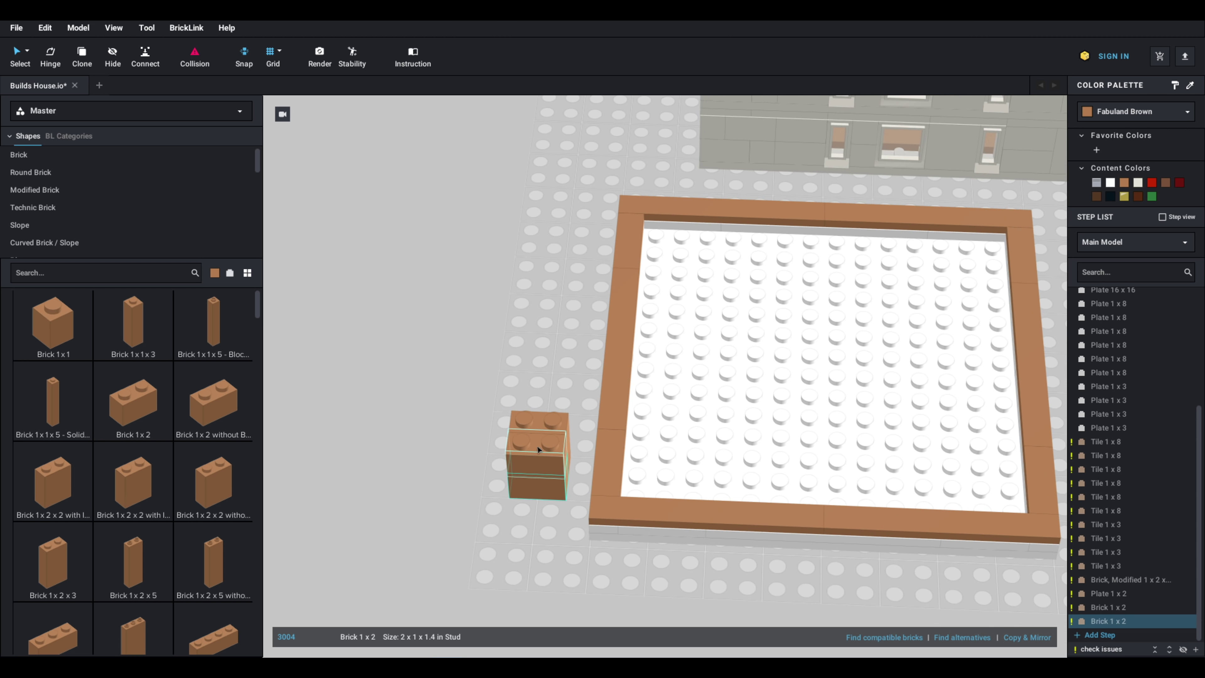
# Step: Move the whole brown structure onto the white plate, into the nearest corner inside the raised border
pyautogui.moveTo(588, 388); pyautogui.dragTo(471, 533)
pyautogui.moveTo(547, 469); pyautogui.dragTo(660, 472)
pyautogui.click(527, 435)
pyautogui.moveTo(526, 435); pyautogui.dragTo(471, 426, button='right')
pyautogui.scroll(1, 142, 332)
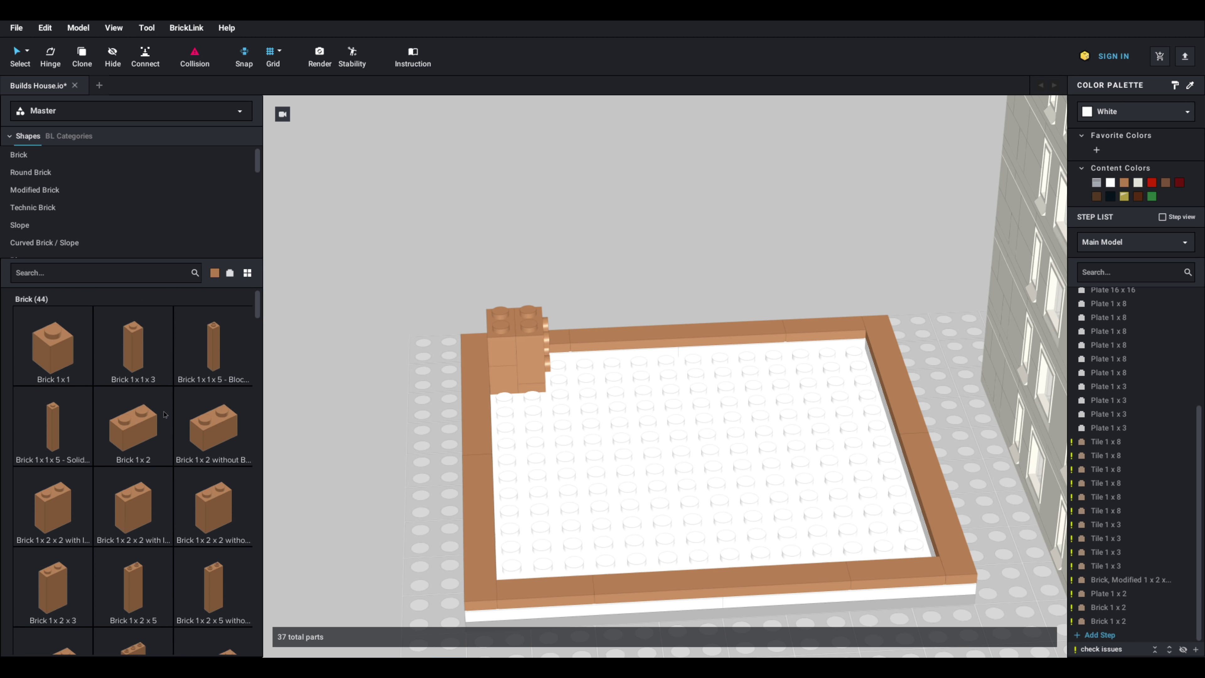
# Step: Search for 2 x 2 parts and cap the brown structure with a Tile 2 x 2 without Groove
pyautogui.click(68, 273)
pyautogui.write('2 x 2')
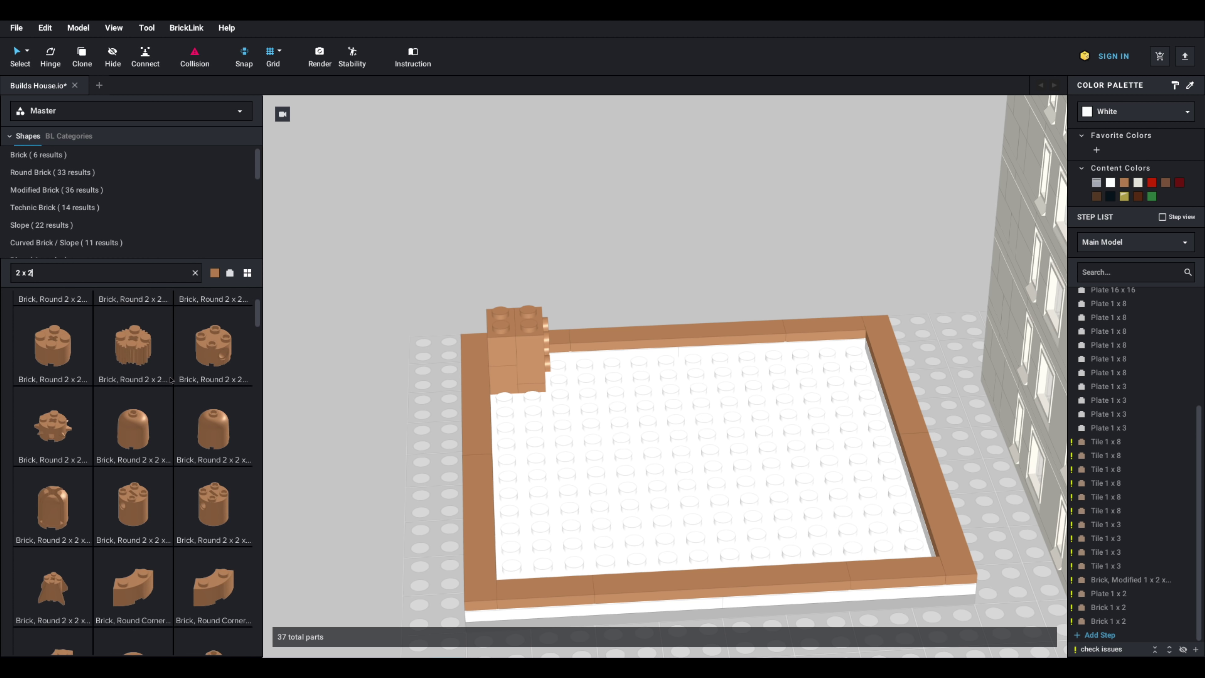
pyautogui.scroll(-4, 89, 232)
pyautogui.scroll(3, 90, 228)
pyautogui.click(95, 234)
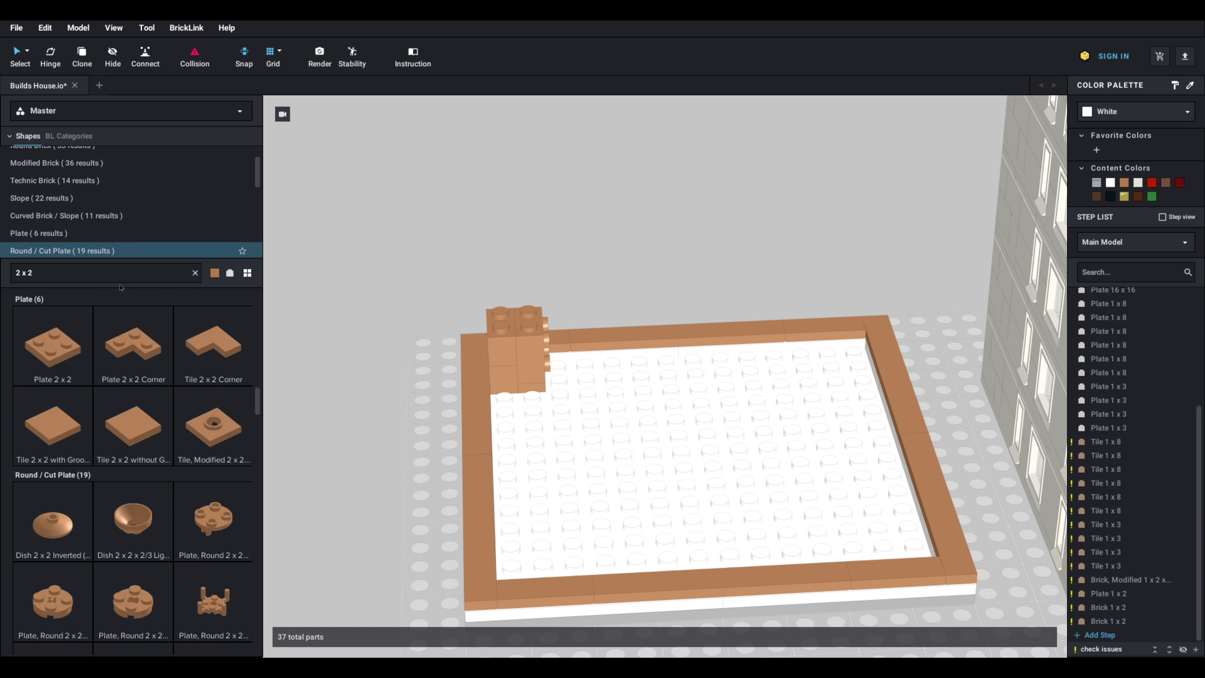
pyautogui.moveTo(64, 428); pyautogui.dragTo(133, 428)
pyautogui.click(134, 430)
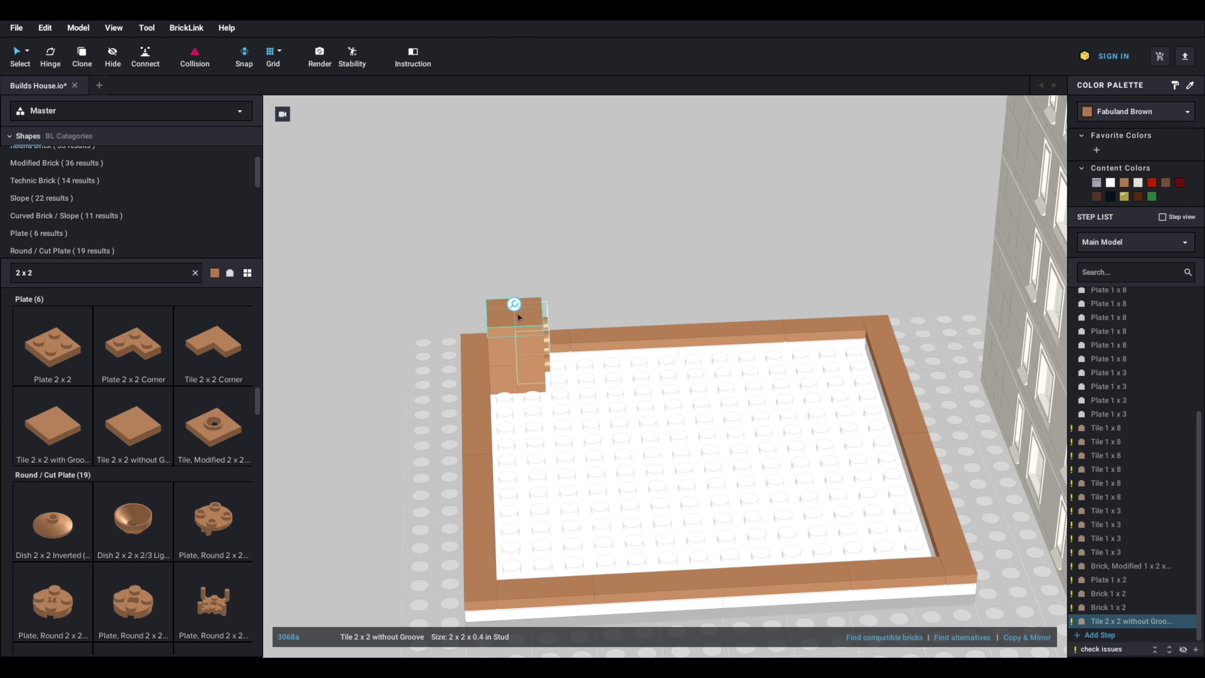
pyautogui.click(510, 311)
# Step: Search for 2 x 1 parts and attach a Tile 1 x 2 with Groove upright over one column of the structure's side studs
pyautogui.scroll(5, 137, 372)
pyautogui.scroll(3, 137, 371)
pyautogui.click(74, 273)
pyautogui.press('BackSpace')
pyautogui.press('BackSpace')
pyautogui.press('BackSpace')
pyautogui.press('BackSpace')
pyautogui.press('BackSpace')
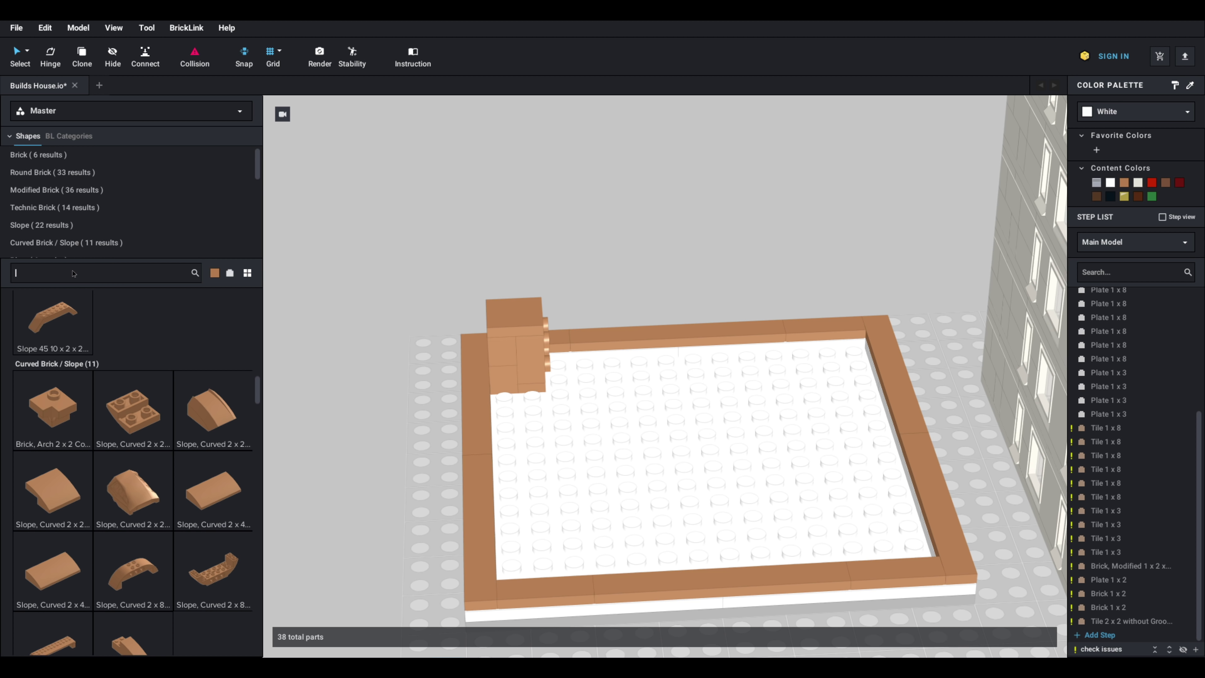
pyautogui.write('2 x 1')
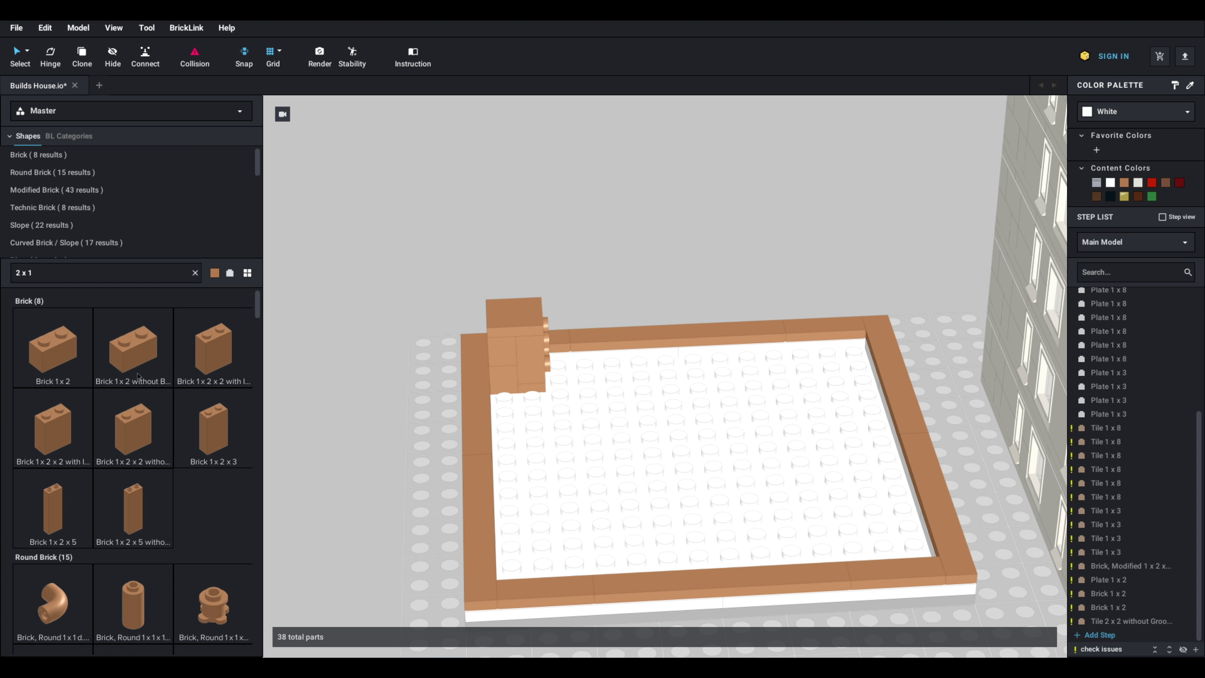
pyautogui.scroll(-8, 132, 418)
pyautogui.scroll(-15, 133, 427)
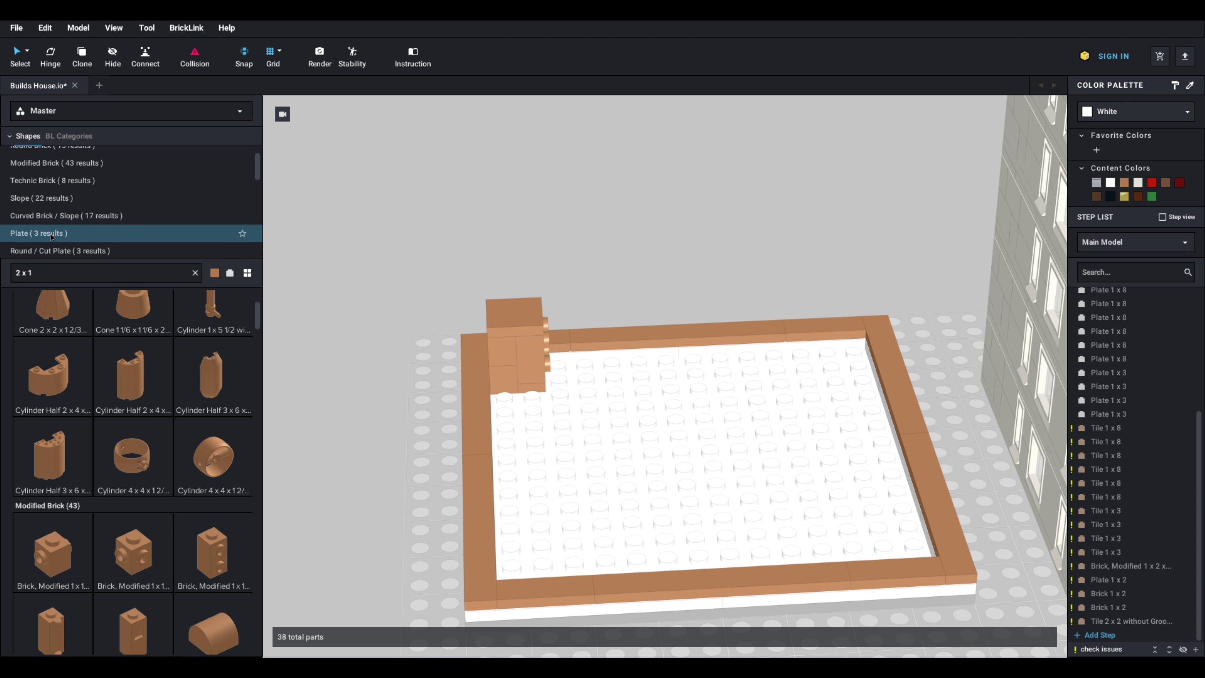
pyautogui.click(134, 344)
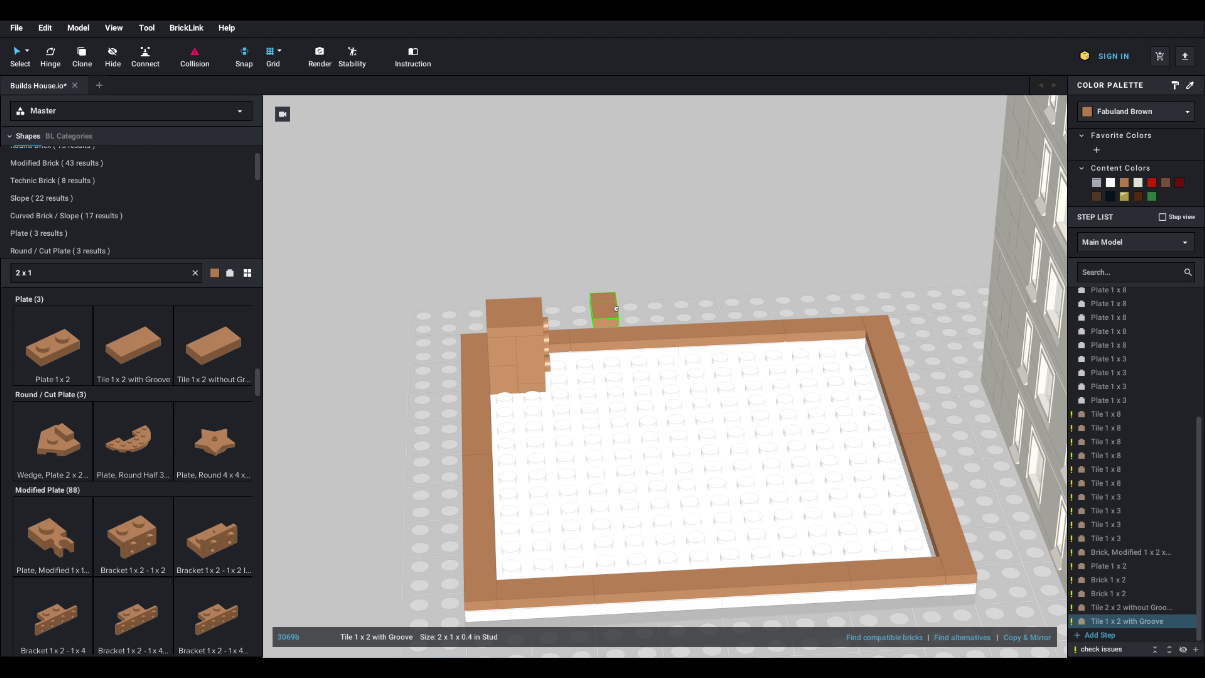
pyautogui.moveTo(602, 310)
pyautogui.mouseDown(button='right')
pyautogui.moveTo(514, 299)
pyautogui.moveTo(564, 329)
pyautogui.moveTo(603, 322)
pyautogui.mouseUp(button='right')
pyautogui.press('Left')
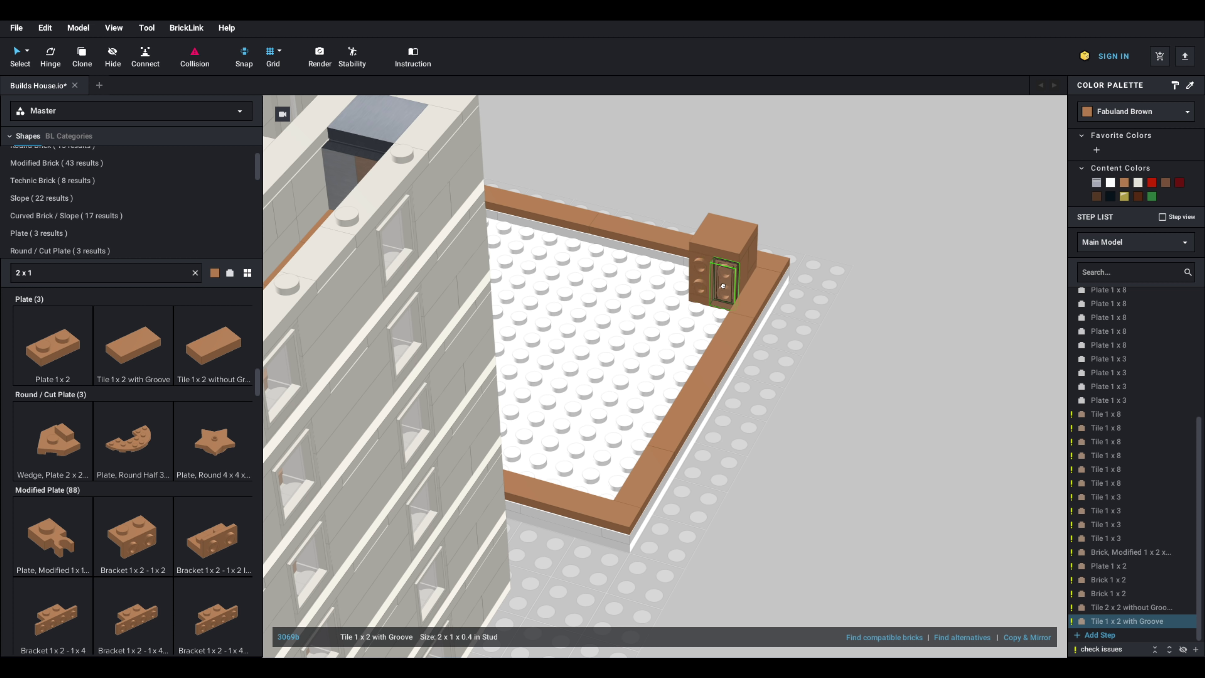
pyautogui.click(724, 286)
# Step: Attach a second Tile 1 x 2 with Groove upright over the remaining column of side studs and end part placement
pyautogui.click(694, 279)
pyautogui.moveTo(667, 264); pyautogui.dragTo(626, 303, button='right')
pyautogui.press('Escape')
pyautogui.moveTo(793, 233); pyautogui.dragTo(1010, 207, button='right')
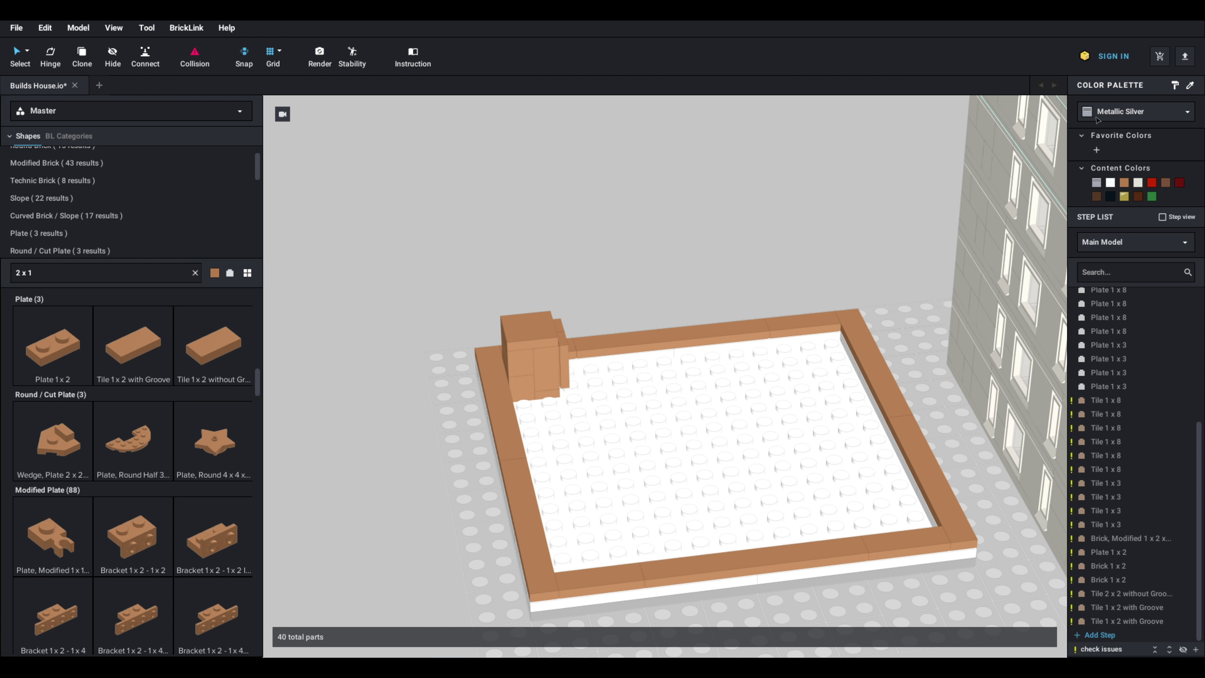
# Step: Recolour the corner structure's top tile, bricks and side tiles Metallic Silver, checking the result from several sides
pyautogui.click(521, 367)
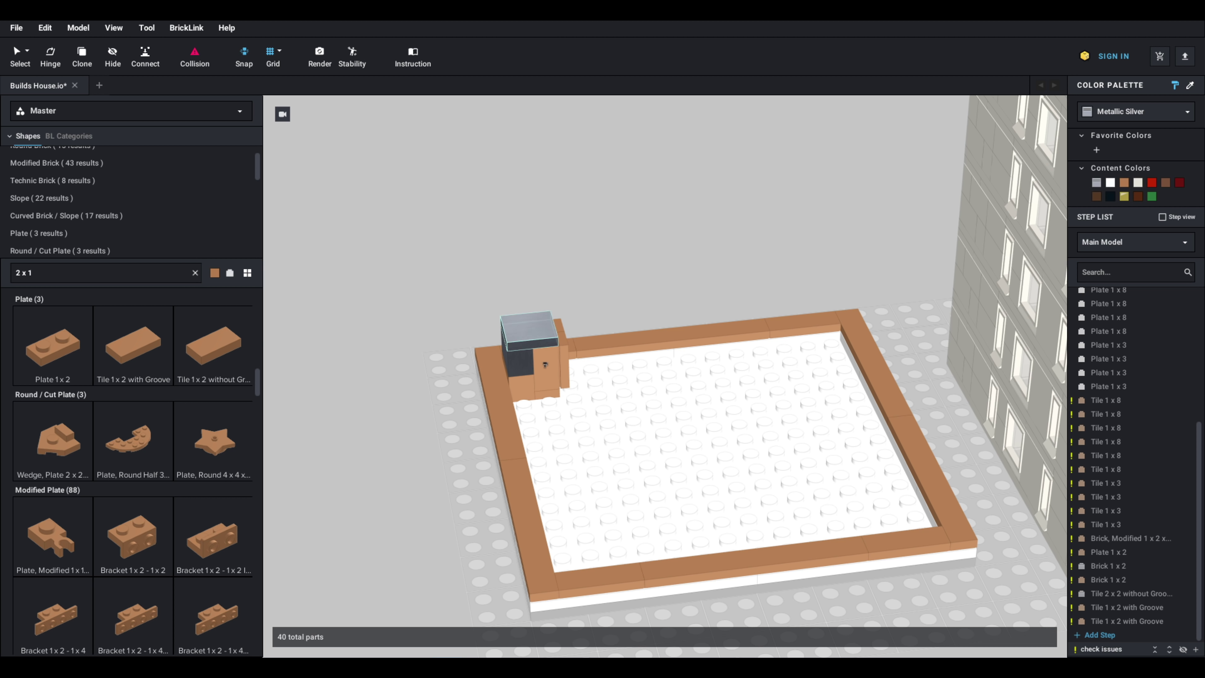
pyautogui.click(532, 391)
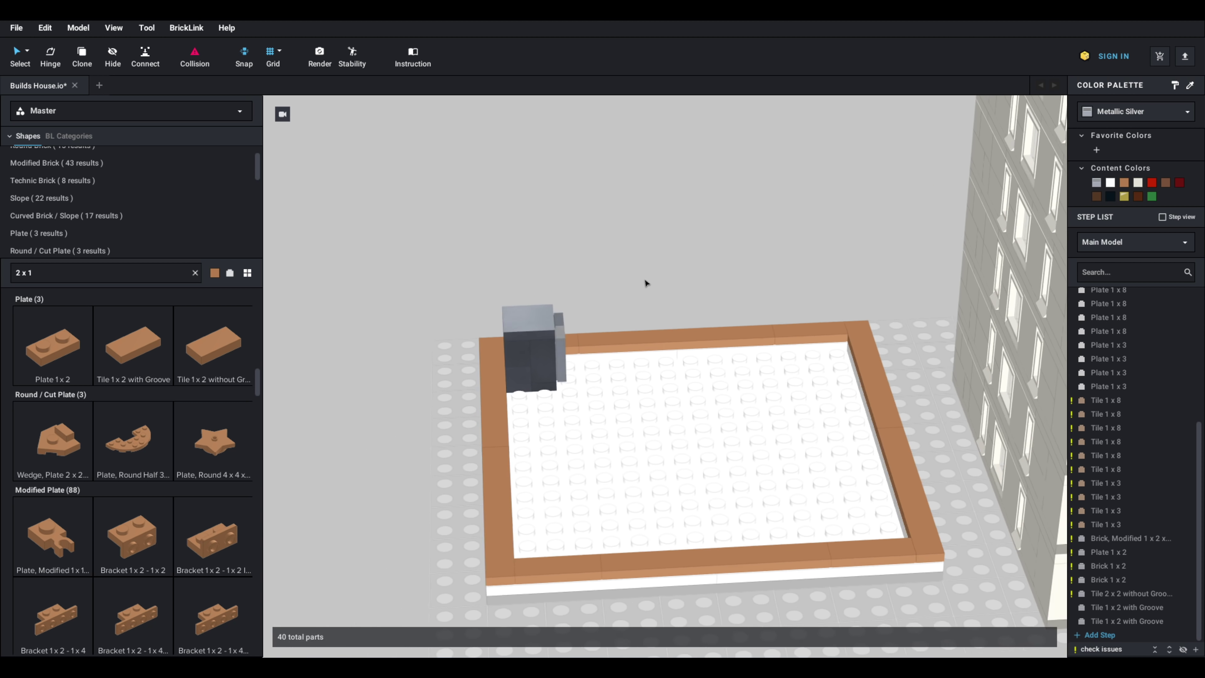
pyautogui.moveTo(645, 283); pyautogui.dragTo(540, 339, button='right')
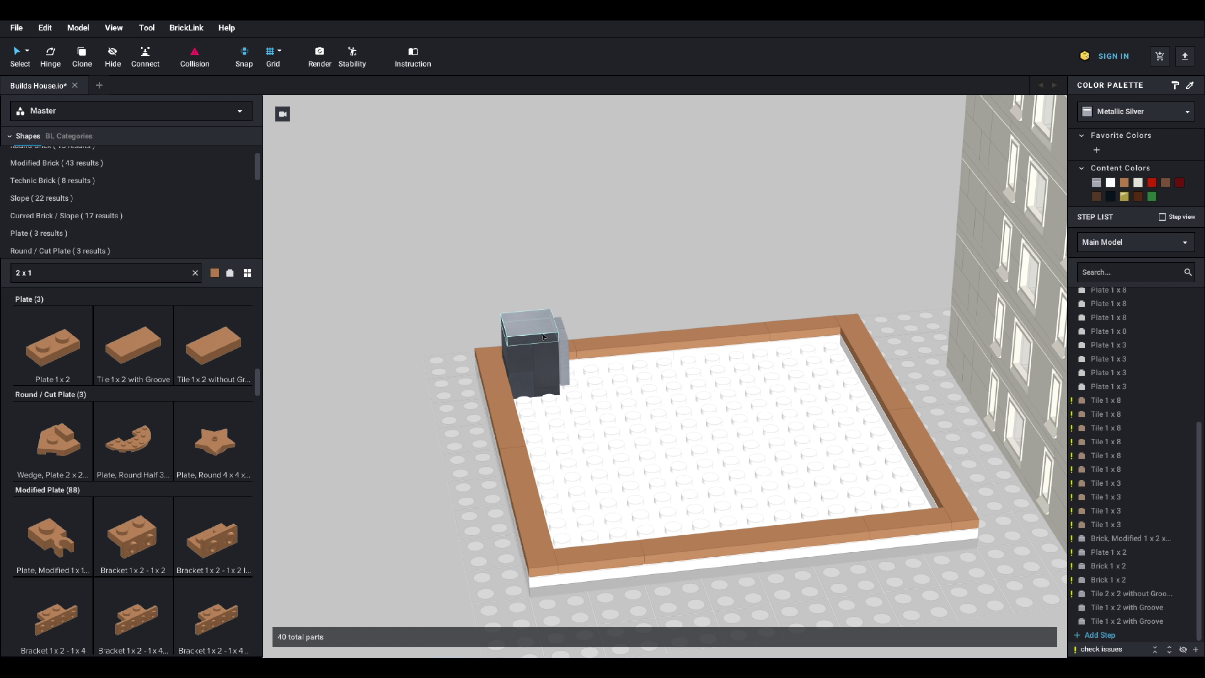
pyautogui.moveTo(543, 337); pyautogui.dragTo(531, 337, button='right')
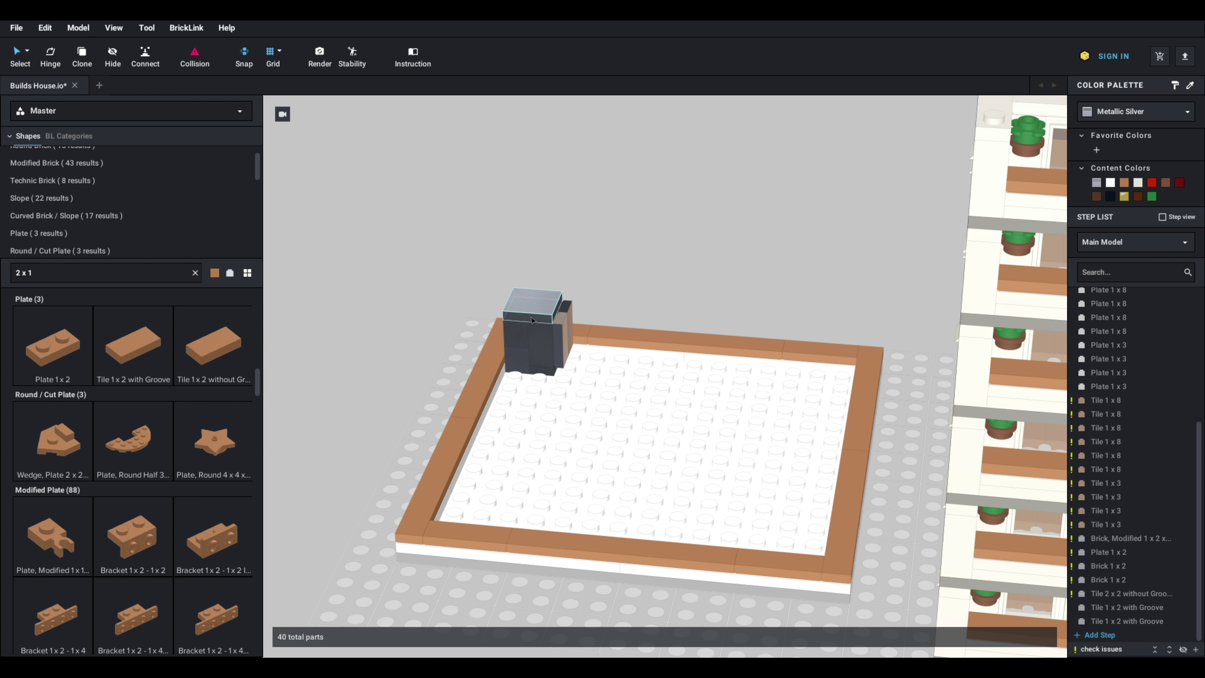
pyautogui.moveTo(532, 321); pyautogui.dragTo(582, 324, button='right')
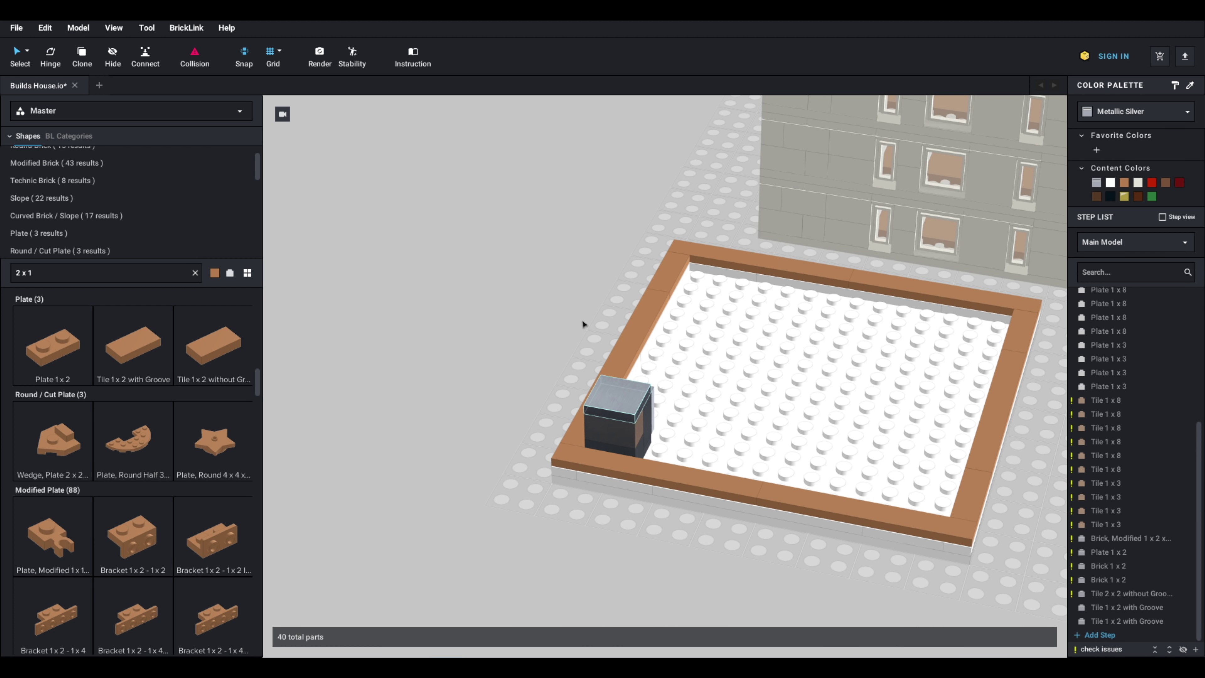
# Step: Delete the two Tile 1 x 8 border pieces that meet at the corner behind the silver structure
pyautogui.moveTo(582, 324)
pyautogui.mouseDown(button='right')
pyautogui.moveTo(654, 333)
pyautogui.moveTo(559, 313)
pyautogui.moveTo(583, 306)
pyautogui.moveTo(588, 332)
pyautogui.mouseUp(button='right')
pyautogui.scroll(-5, 574, 310)
pyautogui.scroll(4, 593, 356)
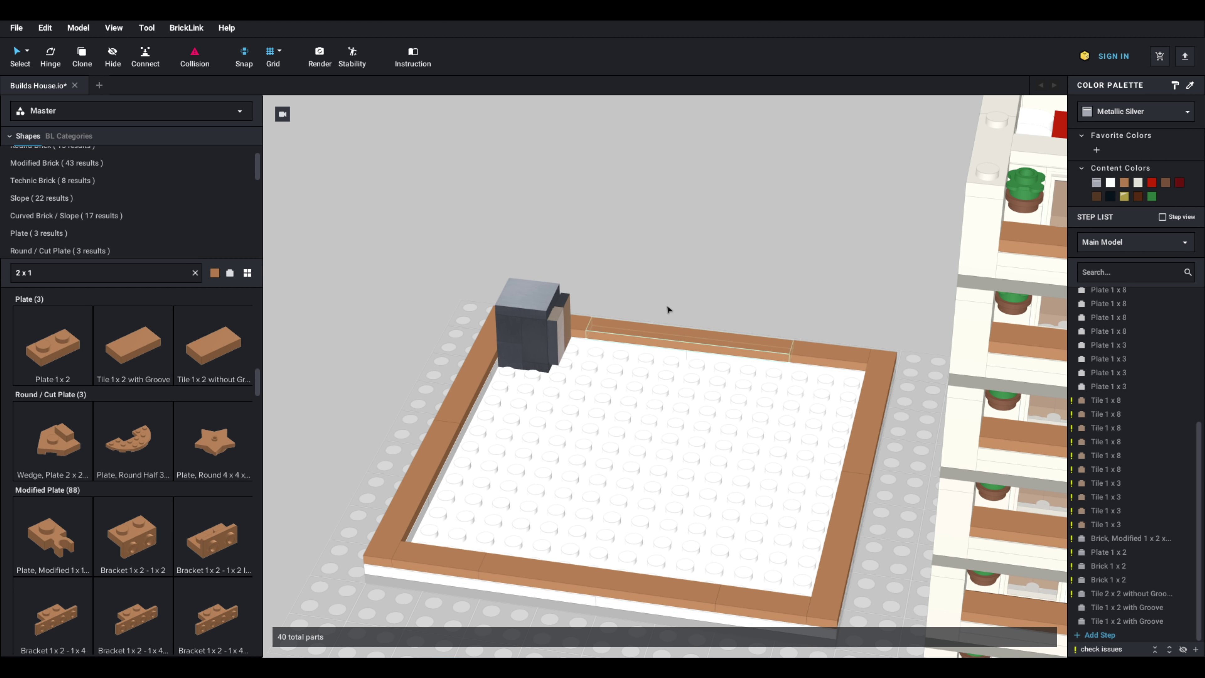
pyautogui.moveTo(573, 284); pyautogui.dragTo(674, 290, button='right')
pyautogui.click(513, 416)
pyautogui.press('Delete')
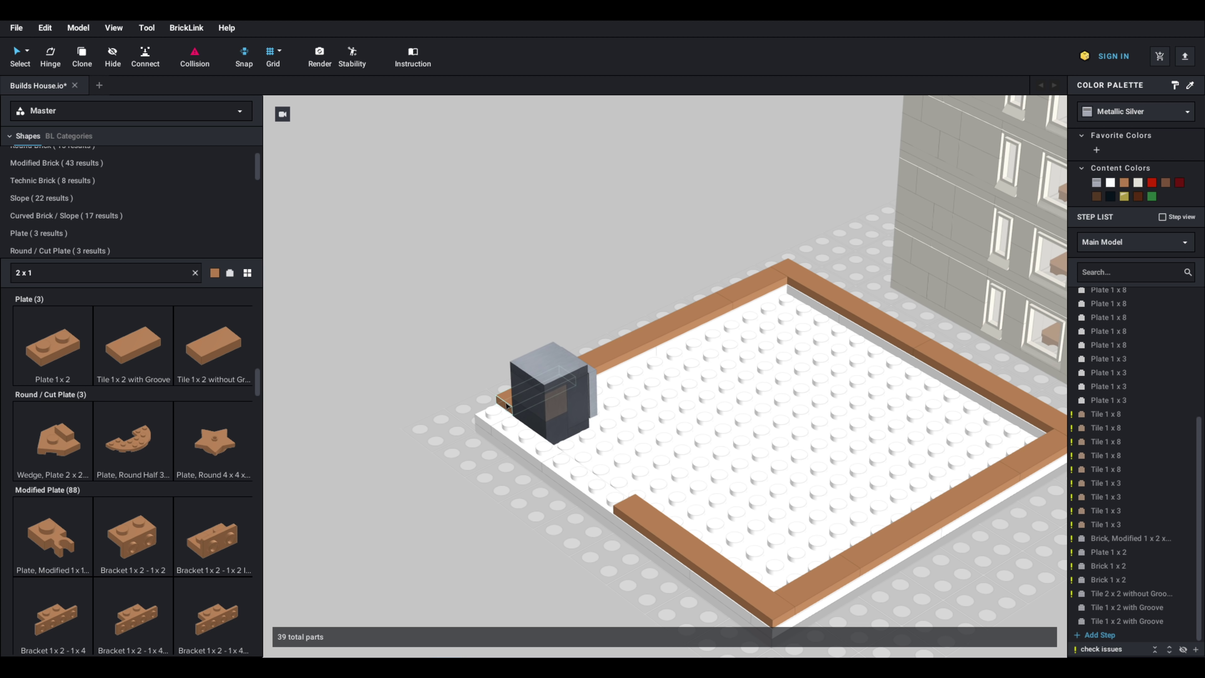
pyautogui.click(509, 408)
pyautogui.press('Delete')
# Step: Delete the Tile 2 x 2 without Groove capping the corner structure
pyautogui.moveTo(569, 394); pyautogui.dragTo(702, 449, button='right')
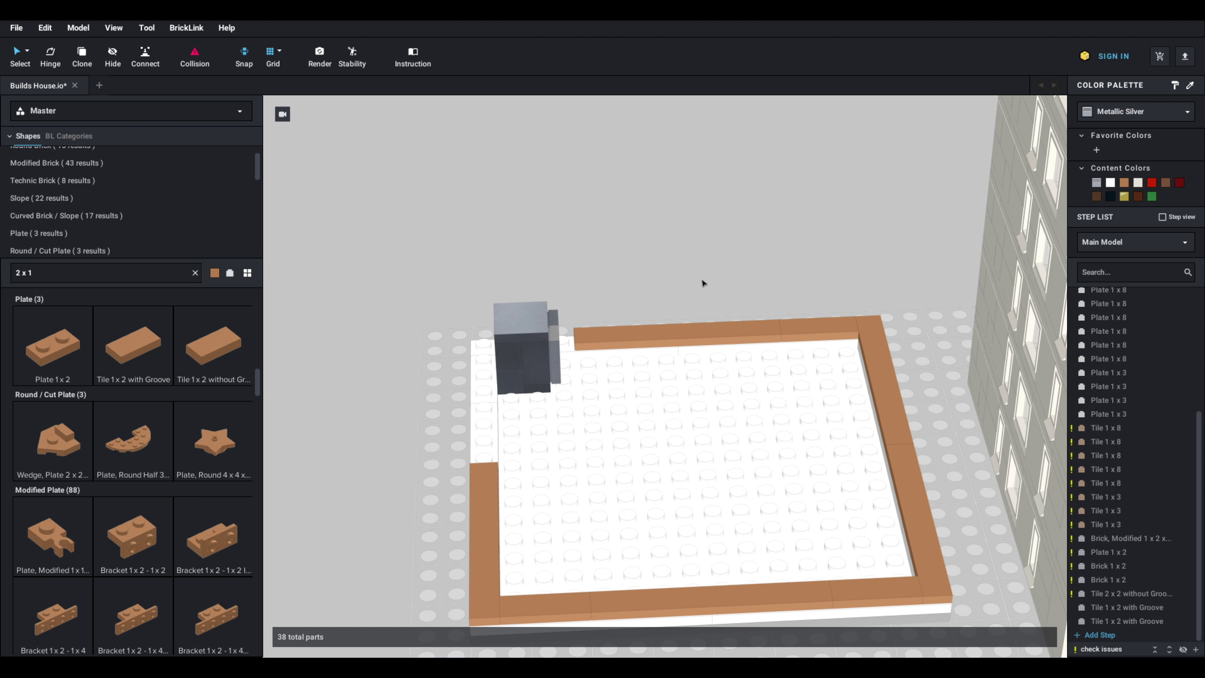
pyautogui.moveTo(703, 283); pyautogui.dragTo(724, 292, button='right')
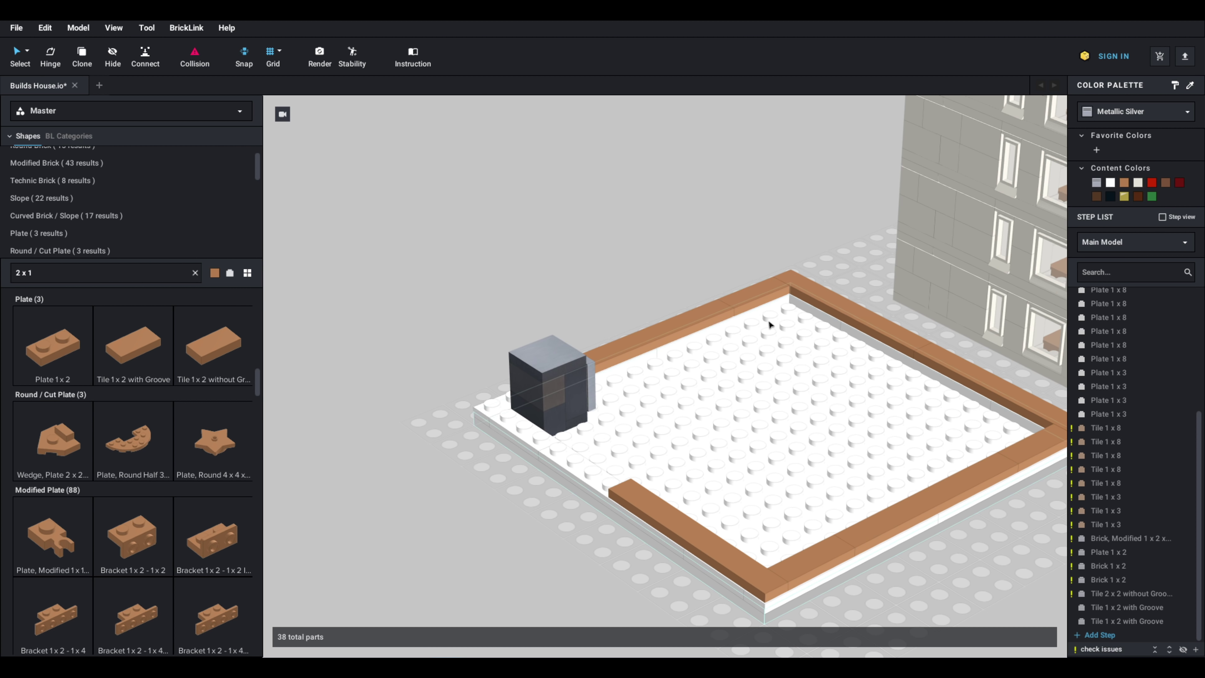
pyautogui.moveTo(769, 325); pyautogui.dragTo(742, 328, button='right')
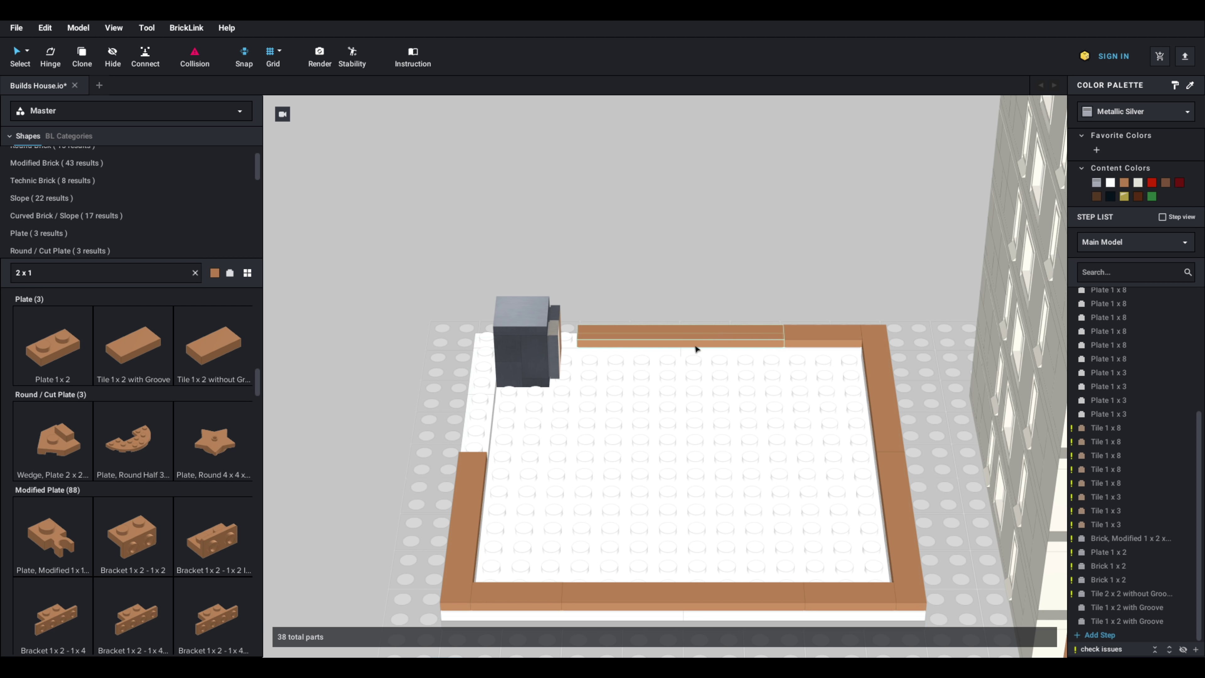
pyautogui.moveTo(695, 349); pyautogui.dragTo(646, 441, button='right')
pyautogui.click(645, 213)
pyautogui.press('Delete')
pyautogui.scroll(-2, 621, 322)
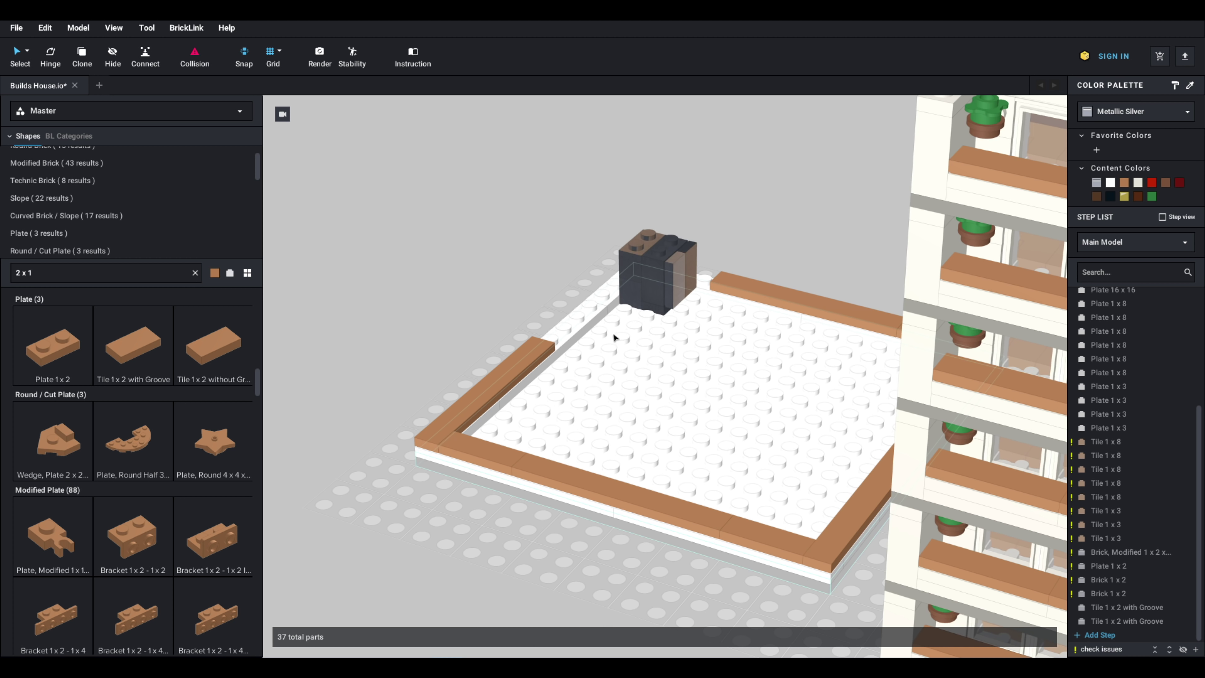
# Step: Search for 2 x 2 parts and place a Plate 2 x 2 on top of the corner structure
pyautogui.moveTo(615, 339); pyautogui.dragTo(629, 337, button='right')
pyautogui.scroll(8, 141, 383)
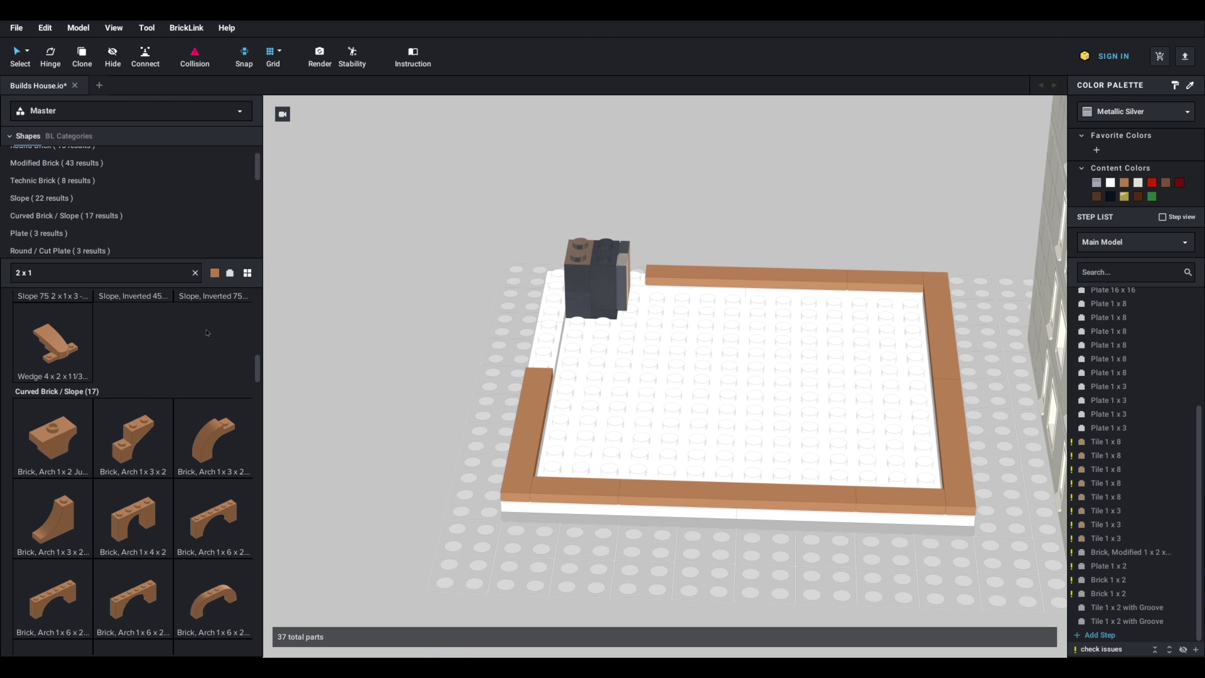
pyautogui.moveTo(257, 335); pyautogui.dragTo(262, 290)
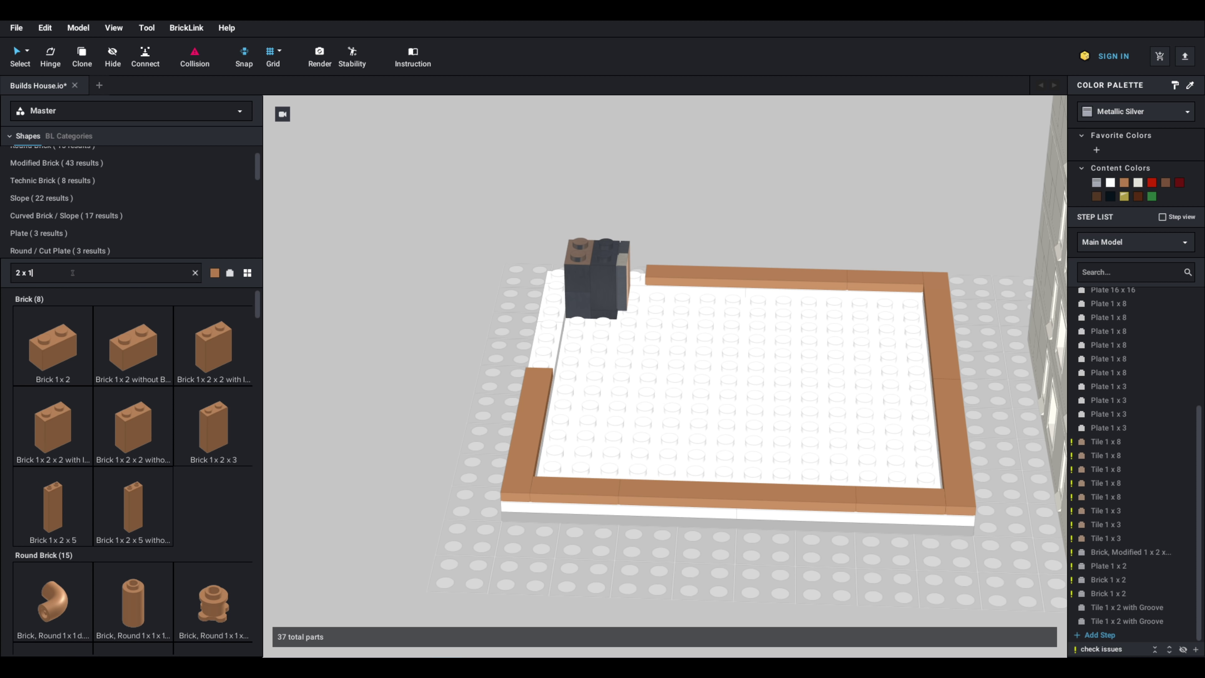
pyautogui.press('BackSpace')
pyautogui.write('2')
pyautogui.scroll(-1, 83, 227)
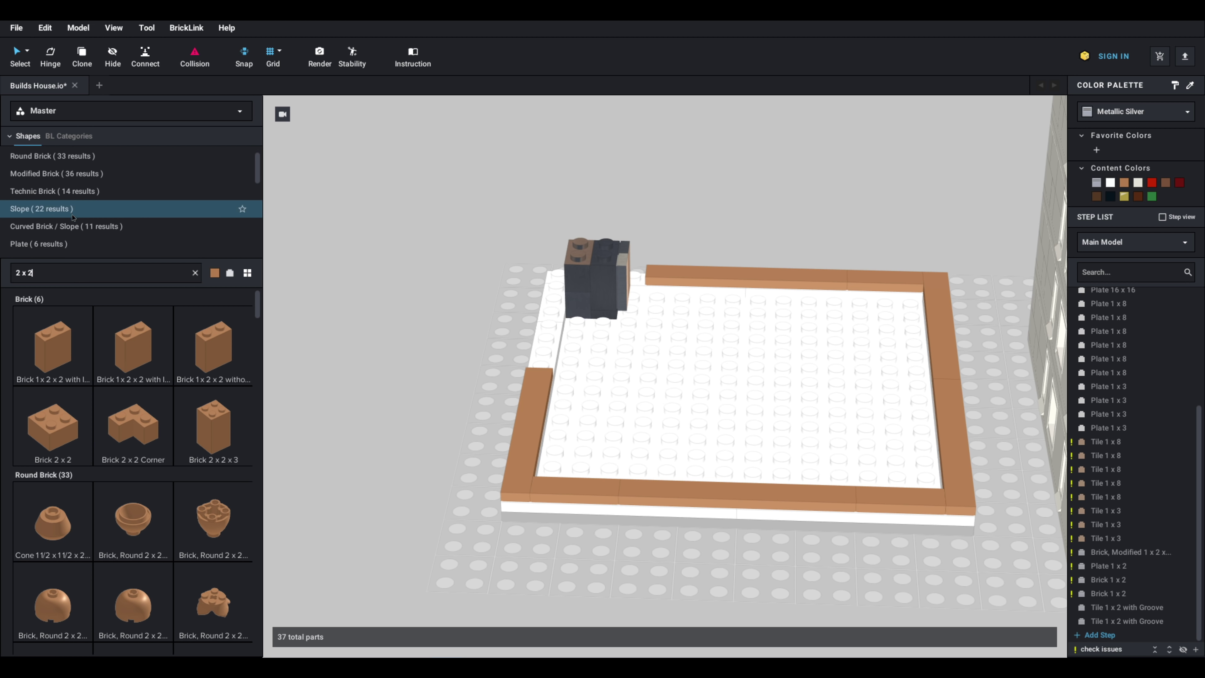
pyautogui.click(71, 233)
pyautogui.click(53, 347)
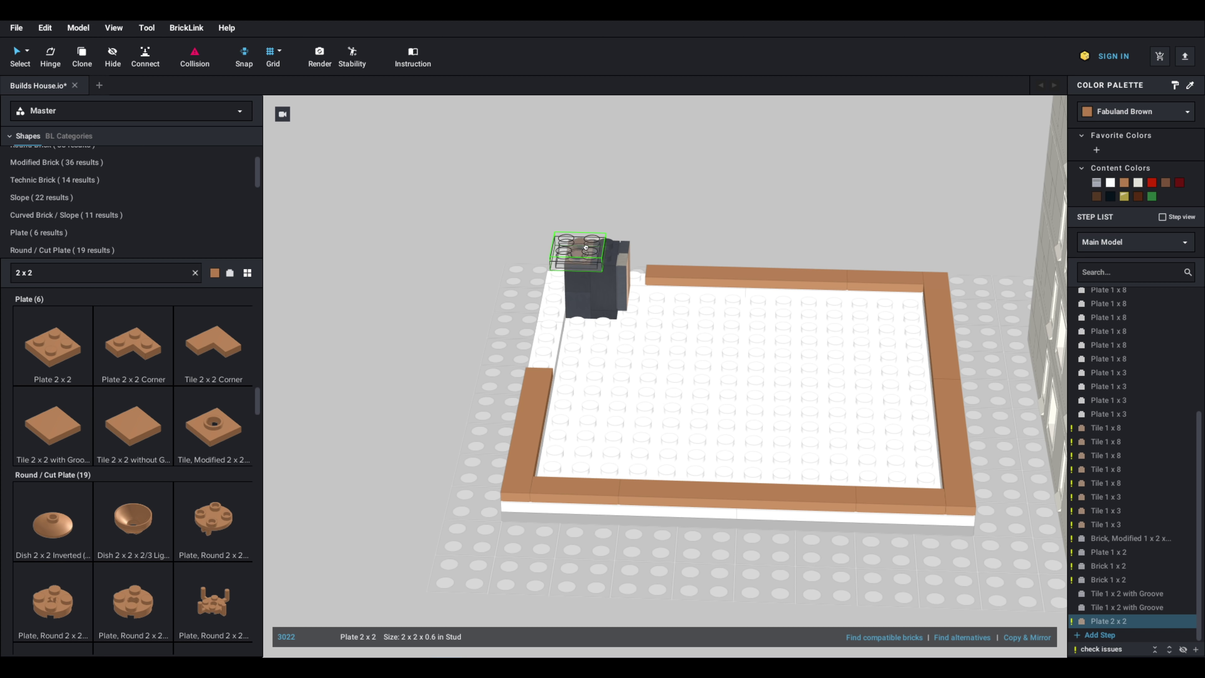
pyautogui.click(588, 240)
# Step: Cap the new plate with a Tile 2 x 2 without Groove and end part placement
pyautogui.click(85, 421)
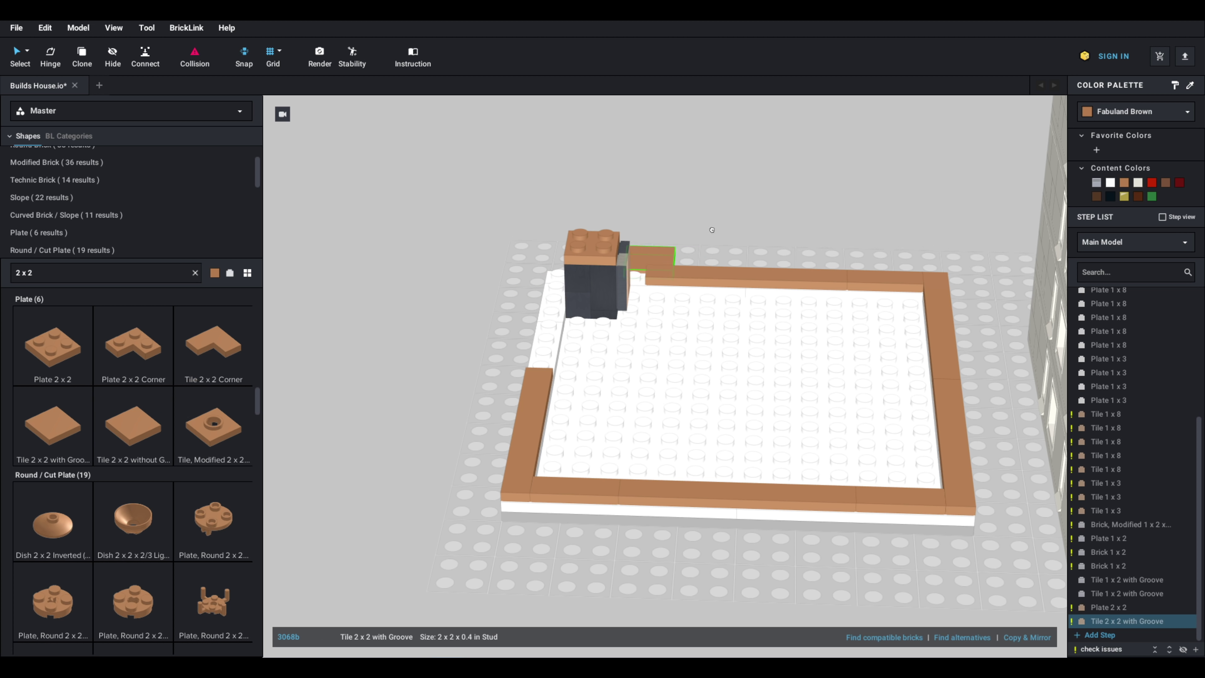
pyautogui.click(116, 413)
pyautogui.moveTo(652, 213); pyautogui.dragTo(591, 235)
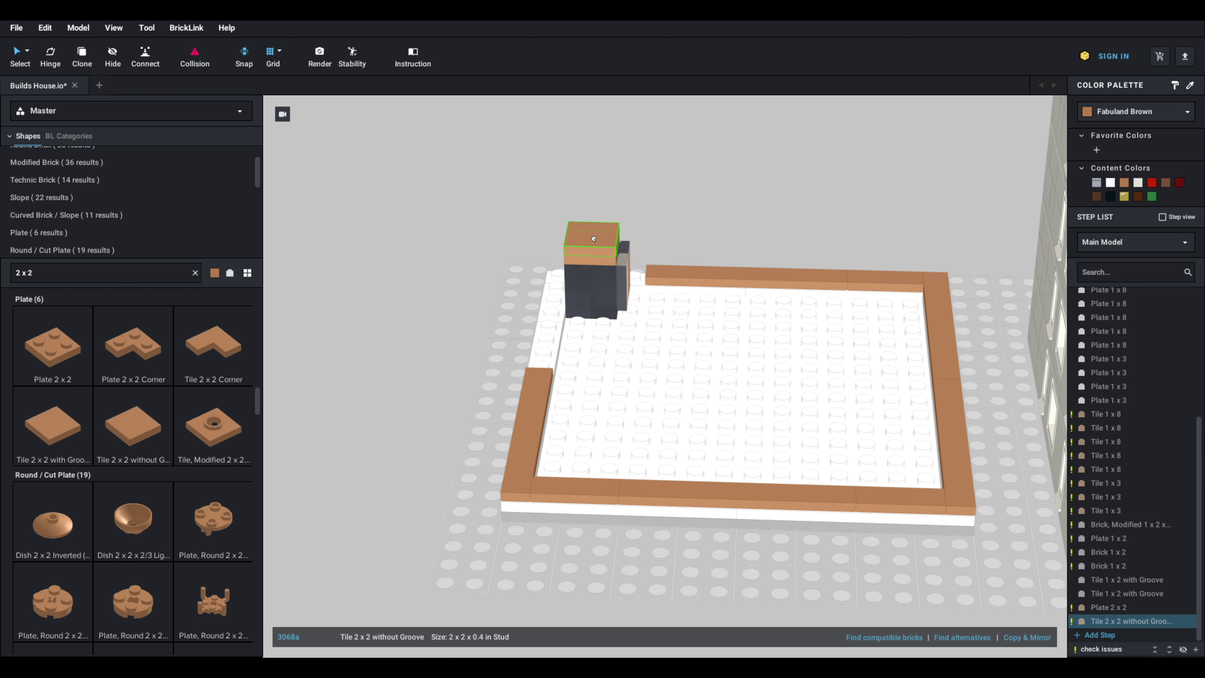
pyautogui.press('Escape')
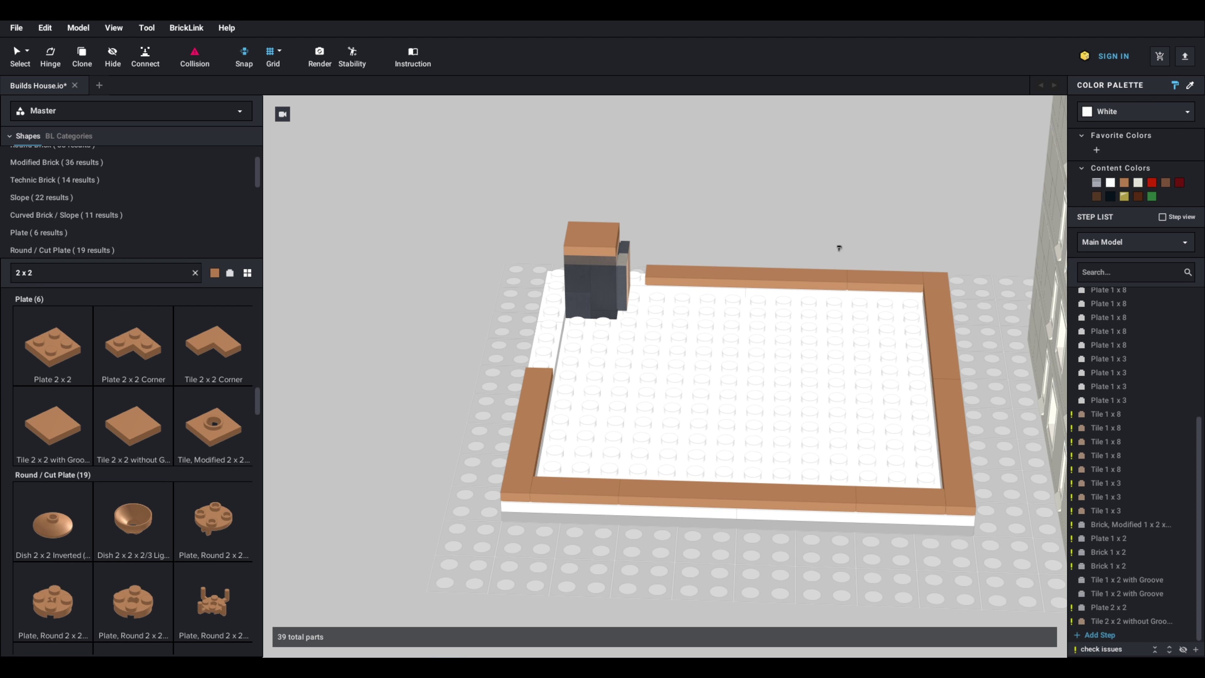
# Step: Recolour the corner structure's top plate and tile White
pyautogui.click(596, 259)
pyautogui.click(596, 244)
pyautogui.moveTo(465, 216); pyautogui.dragTo(450, 212, button='right')
pyautogui.moveTo(450, 212)
pyautogui.mouseDown(button='middle')
pyautogui.moveTo(481, 252)
pyautogui.moveTo(451, 234)
pyautogui.mouseUp(button='middle')
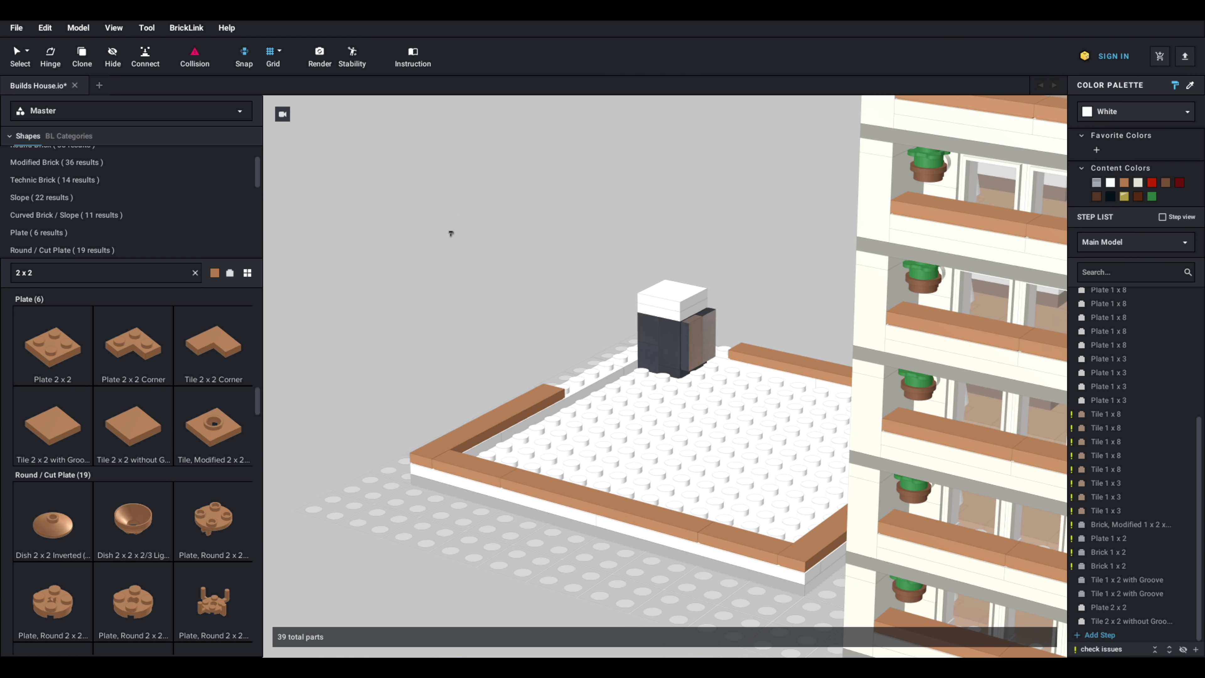
pyautogui.moveTo(674, 238); pyautogui.dragTo(707, 245, button='right')
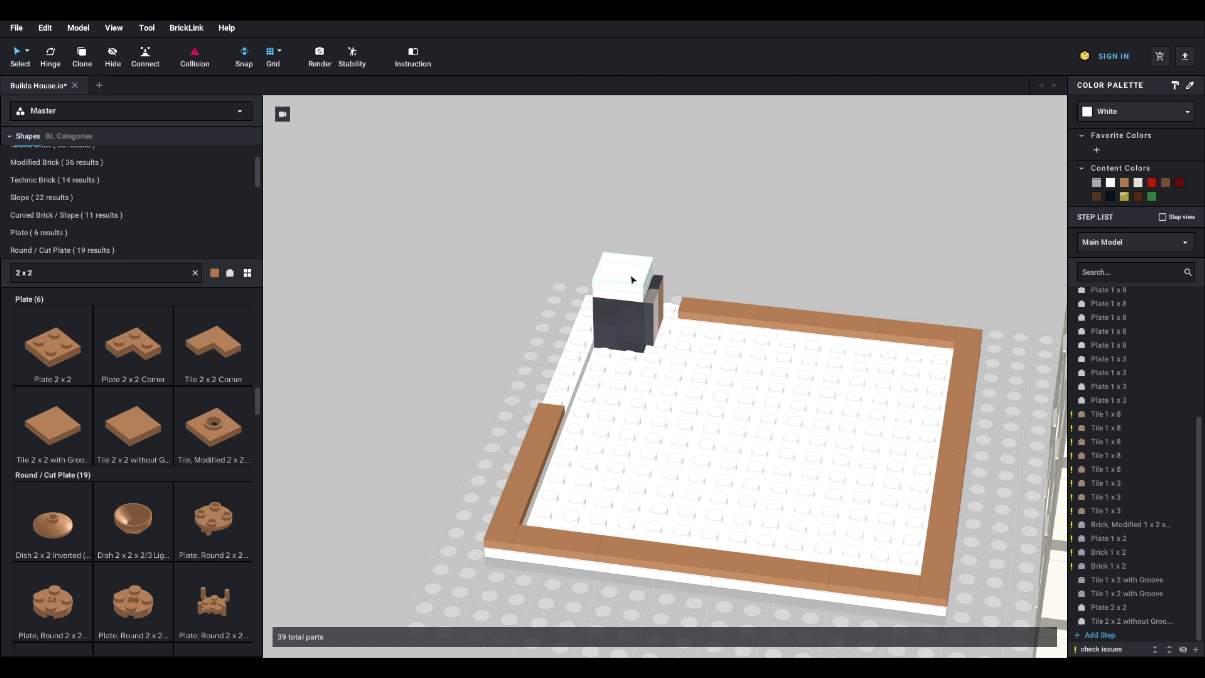
# Step: Delete the Plate 2 x 2 under the top tile and lower the tile onto the corner structure
pyautogui.click(622, 284)
pyautogui.click(627, 297)
pyautogui.press('Delete')
pyautogui.moveTo(626, 280); pyautogui.dragTo(629, 289)
# Step: Recolour the corner structure's top tile Metallic Silver
pyautogui.click(1173, 87)
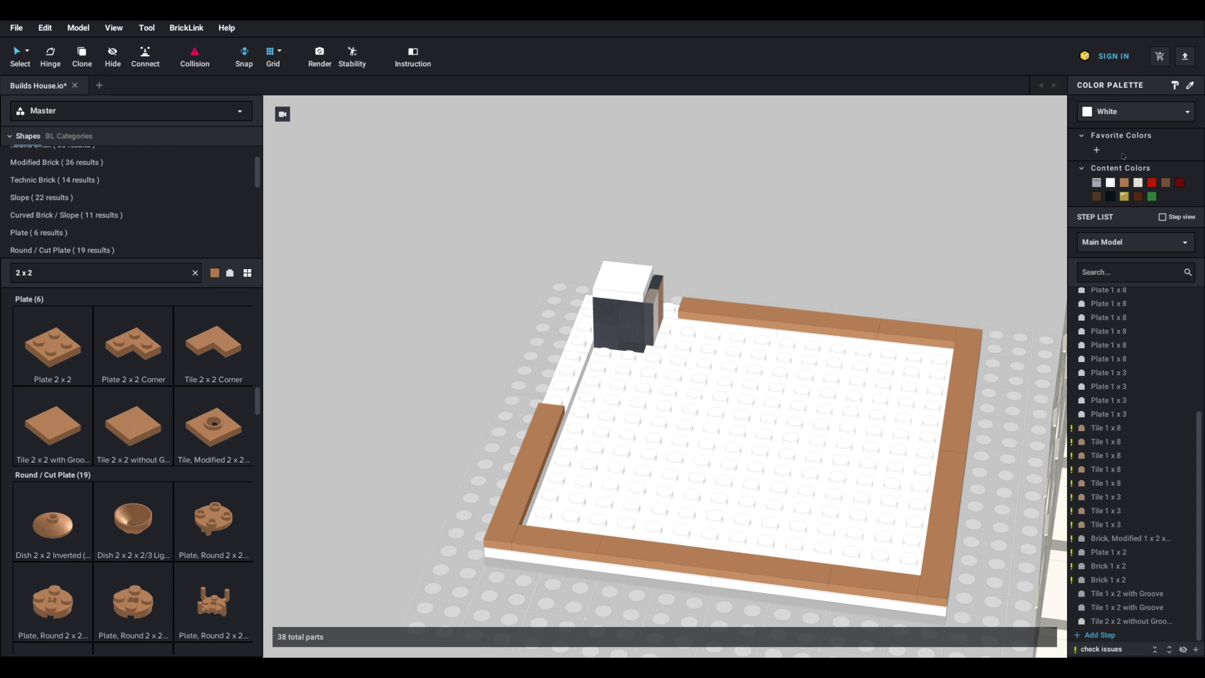
pyautogui.click(631, 287)
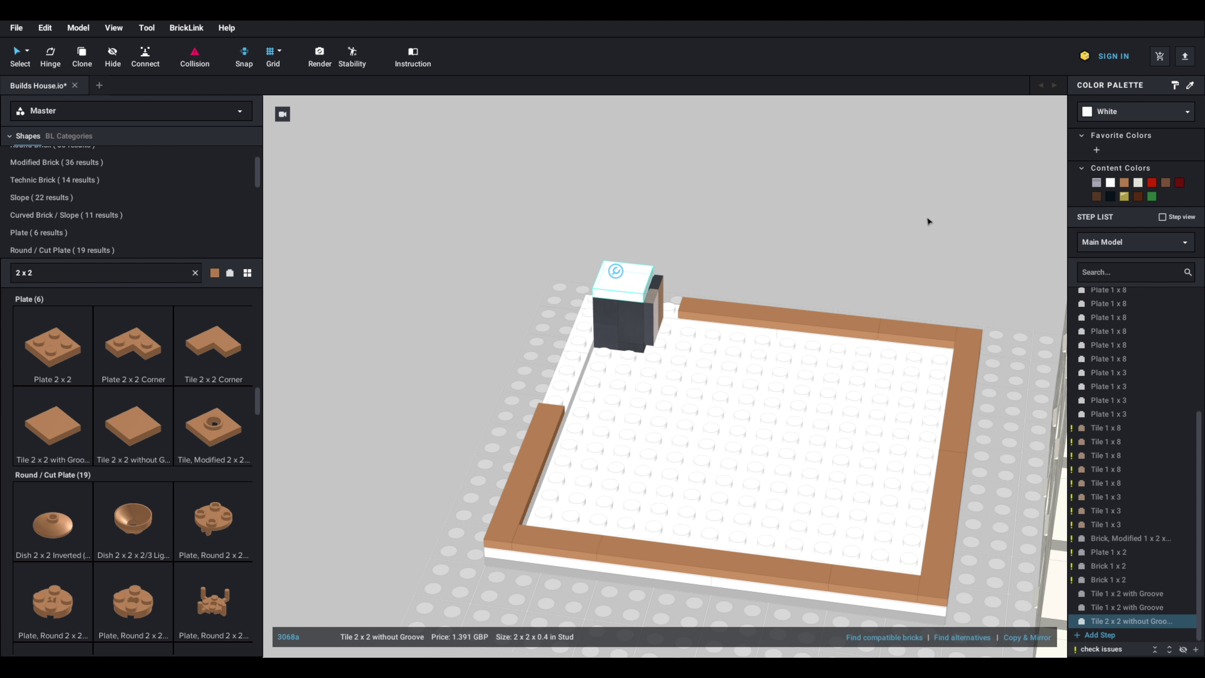
pyautogui.click(1176, 85)
pyautogui.click(650, 280)
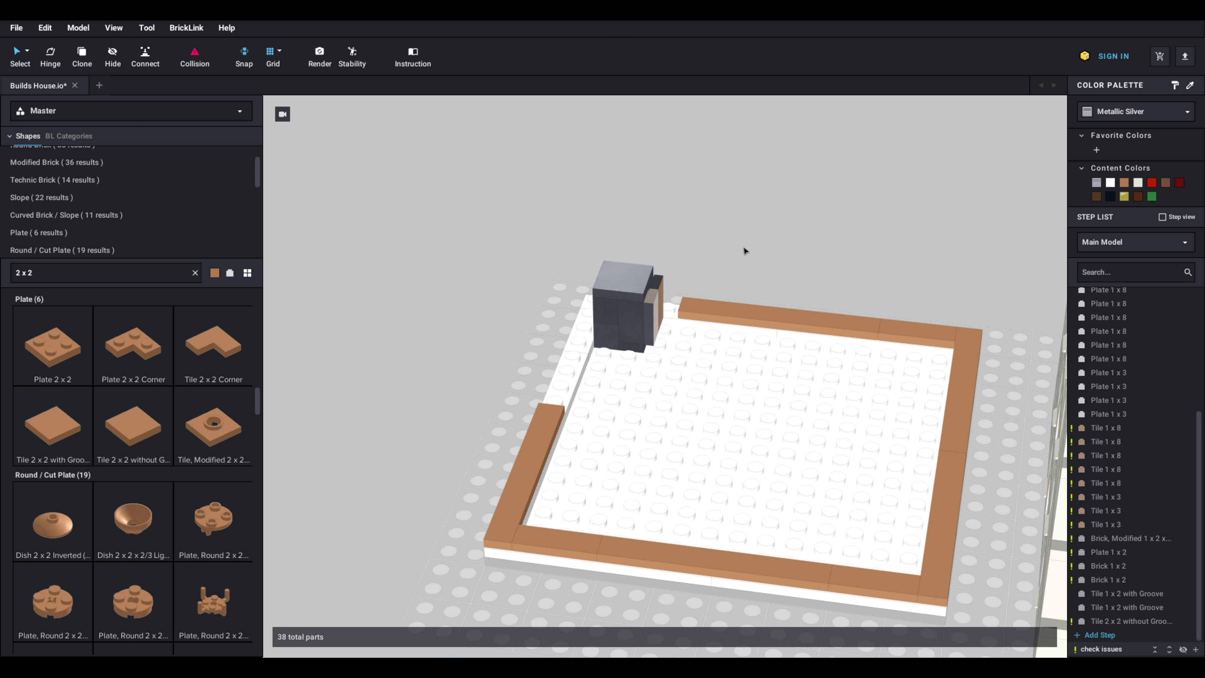
# Step: Delete another Tile 1 x 8 from the border on the edge next to the corner structure
pyautogui.moveTo(744, 250); pyautogui.dragTo(800, 249, button='right')
pyautogui.moveTo(410, 370); pyautogui.dragTo(438, 371, button='right')
pyautogui.click(698, 440)
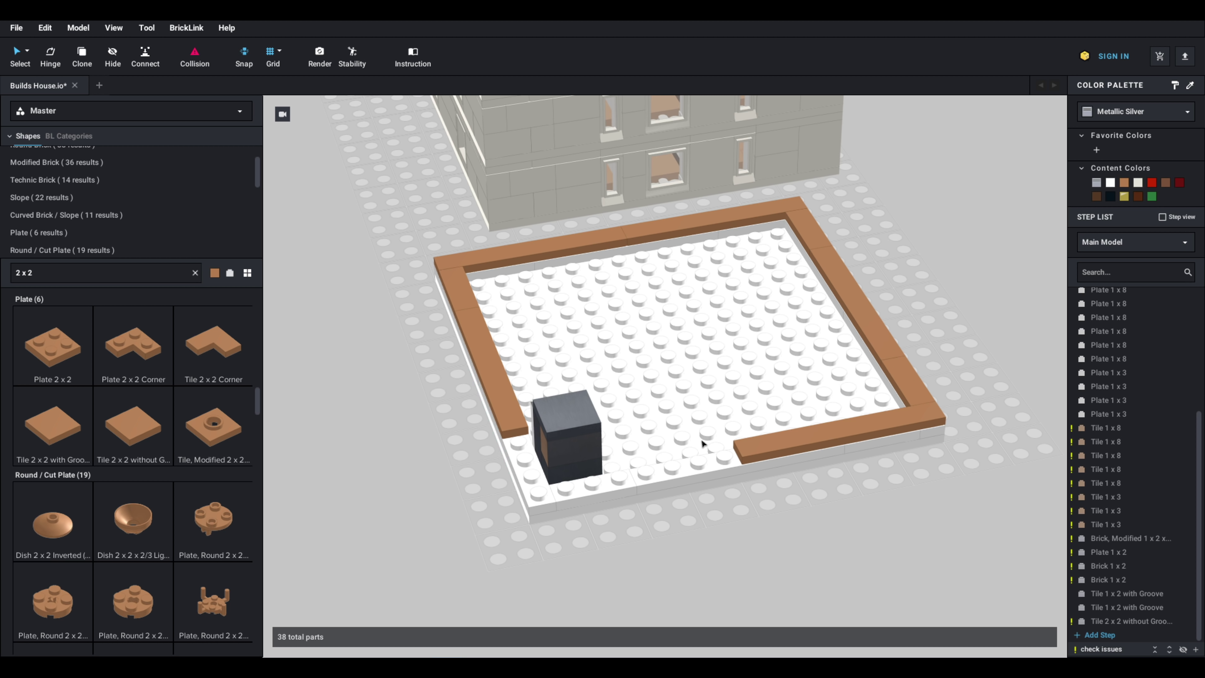
pyautogui.moveTo(700, 446); pyautogui.dragTo(579, 472, button='right')
pyautogui.moveTo(607, 290); pyautogui.dragTo(712, 389, button='right')
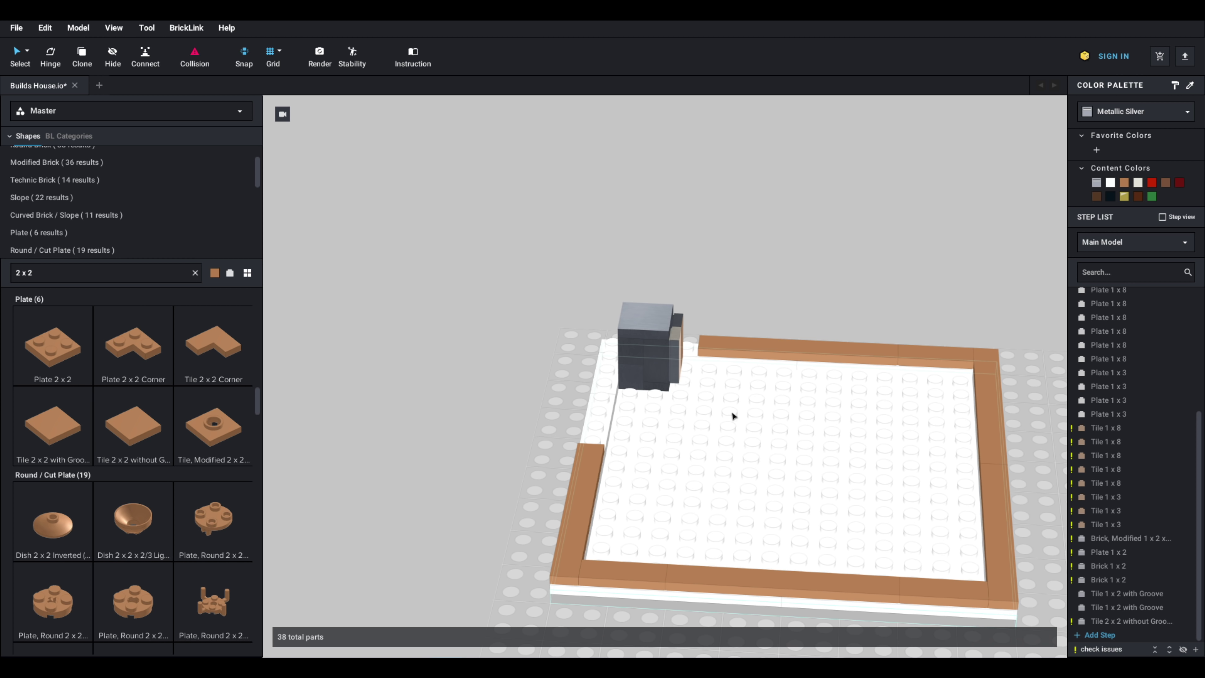
pyautogui.scroll(1, 722, 421)
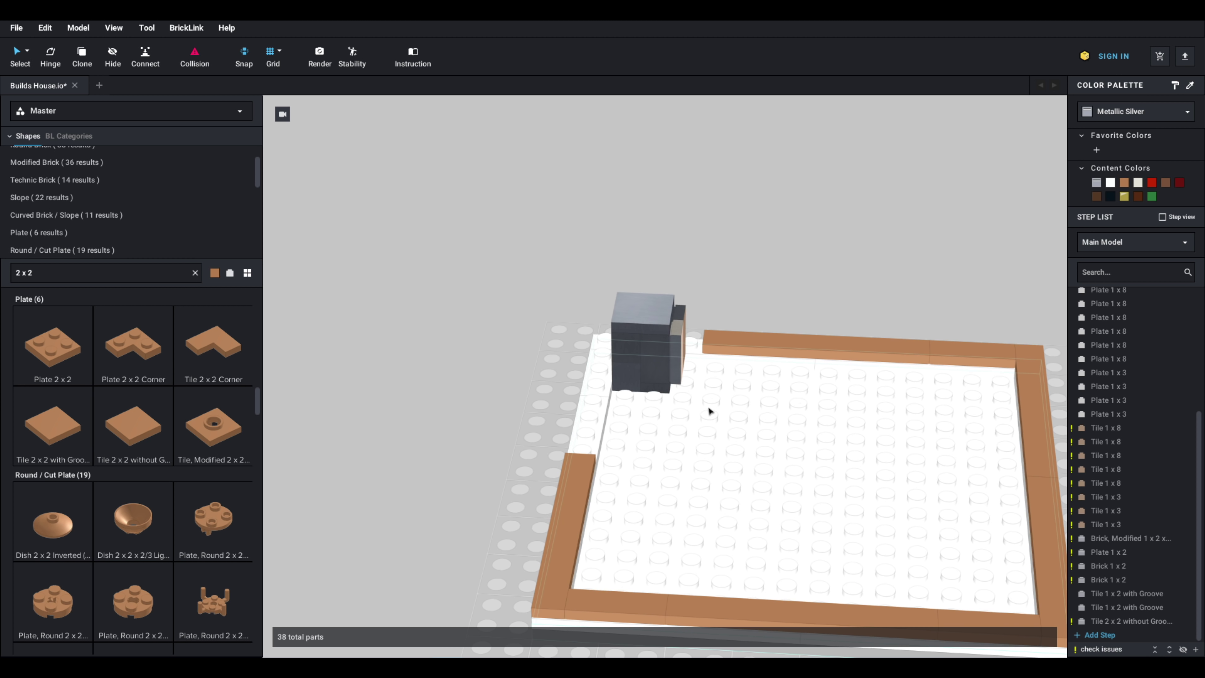
pyautogui.moveTo(705, 401); pyautogui.dragTo(780, 402, button='right')
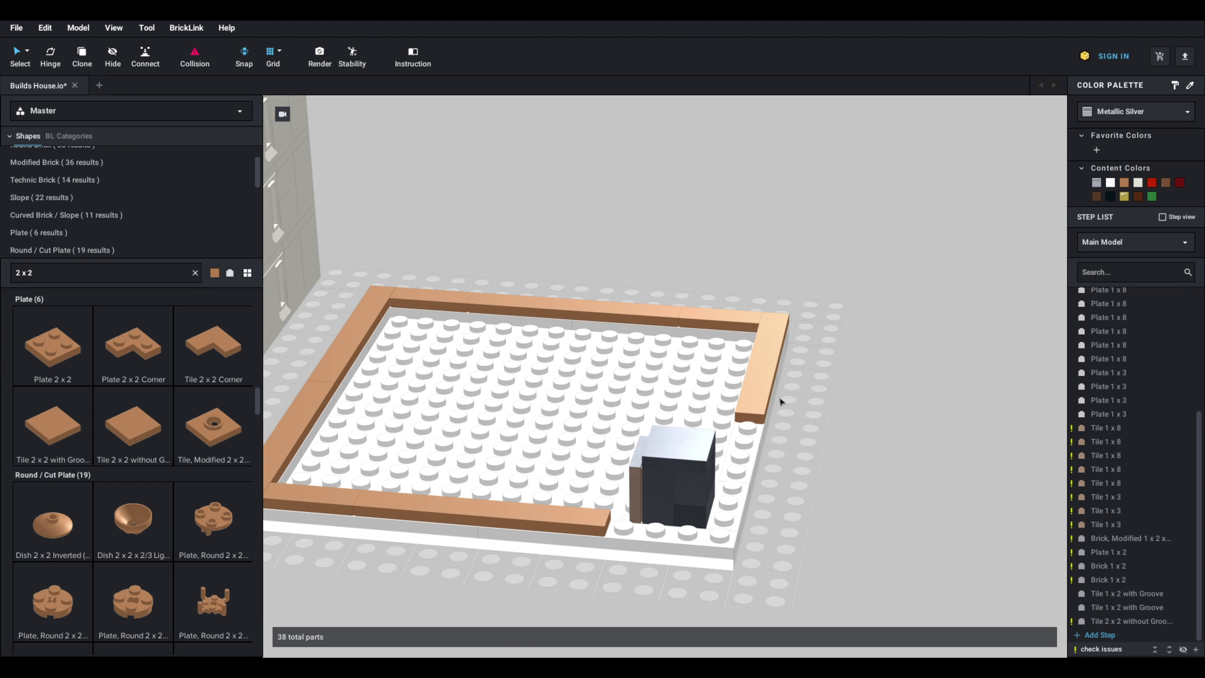
pyautogui.click(594, 514)
pyautogui.press('Delete')
# Step: Delete two Plate 1 x 8 pieces and one Plate 1 x 3 from the untiled border around the corner structure
pyautogui.click(683, 536)
pyautogui.press('Delete')
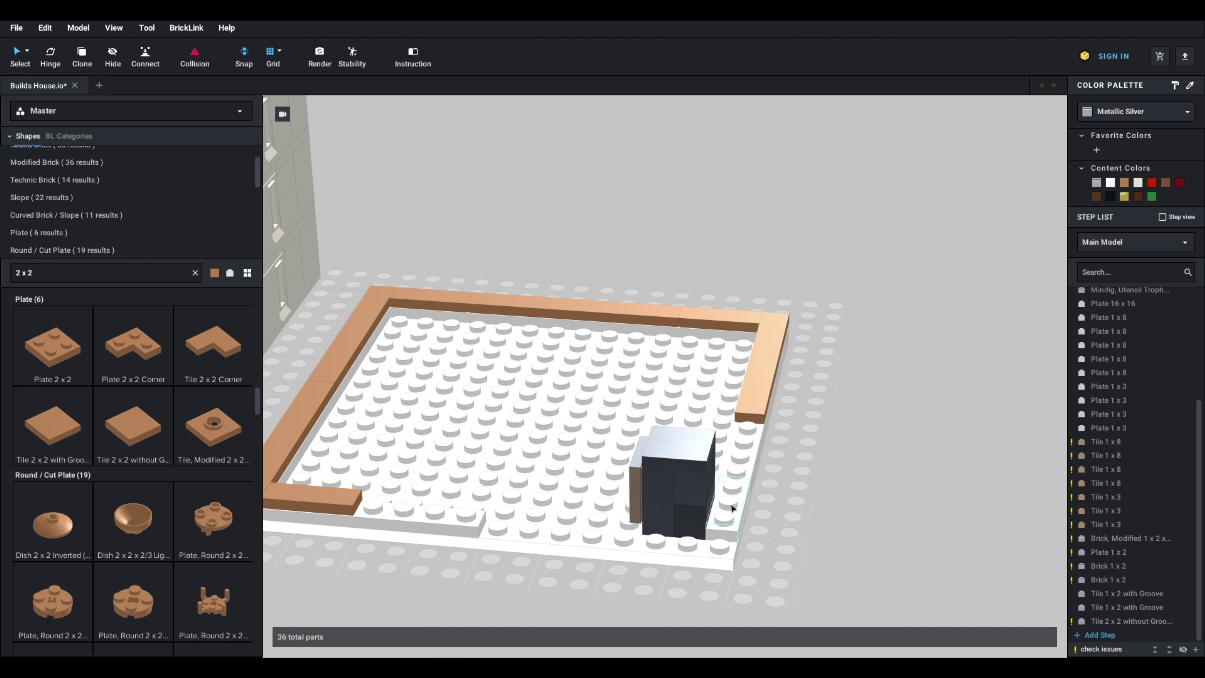
pyautogui.click(730, 506)
pyautogui.press('Delete')
pyautogui.click(747, 475)
pyautogui.press('Delete')
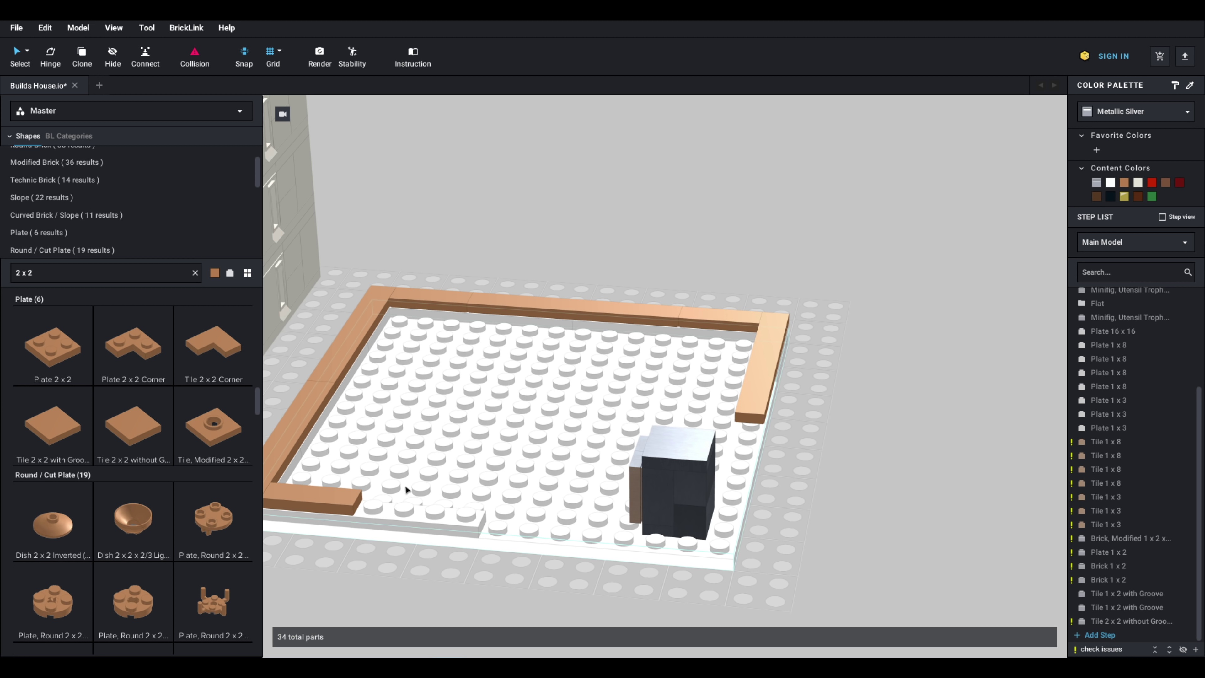
pyautogui.scroll(10, 190, 379)
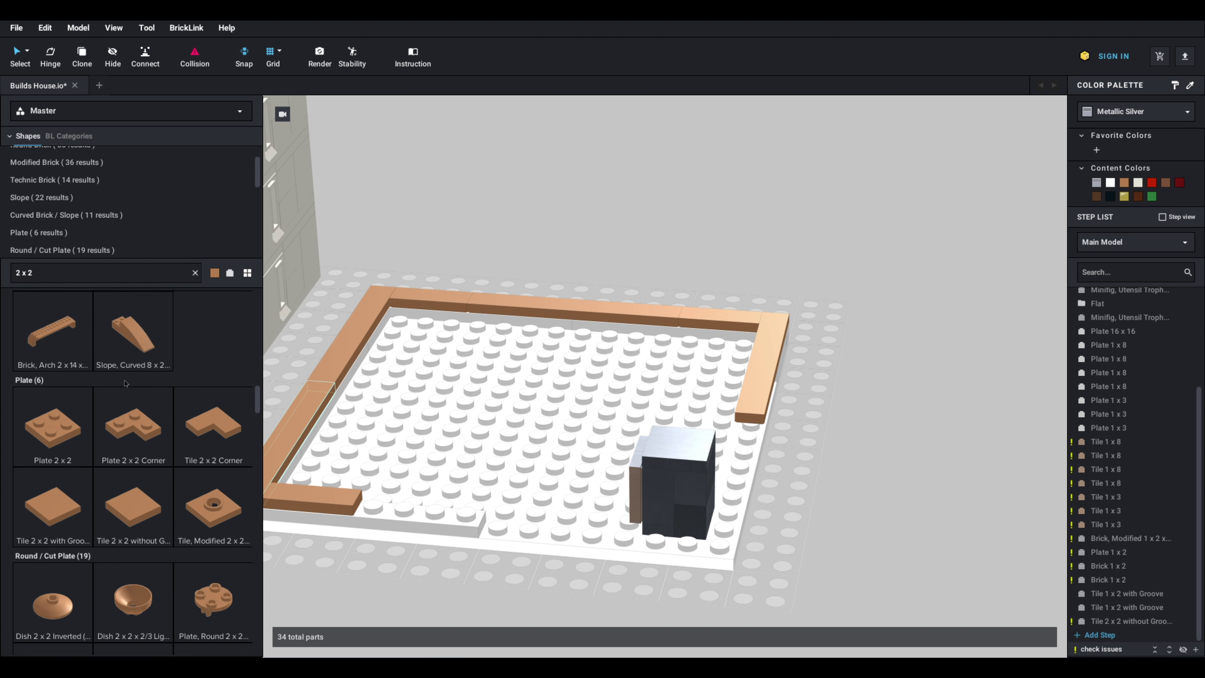
pyautogui.scroll(10, 143, 427)
pyautogui.click(194, 272)
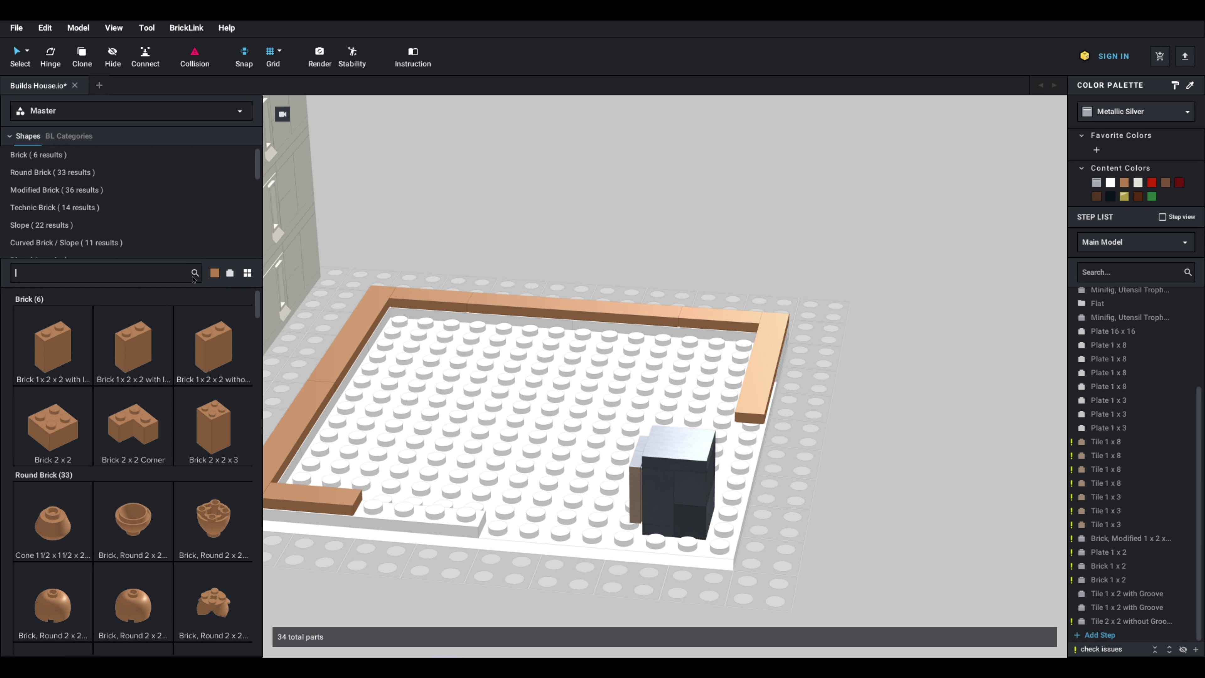
pyautogui.scroll(-3, 142, 361)
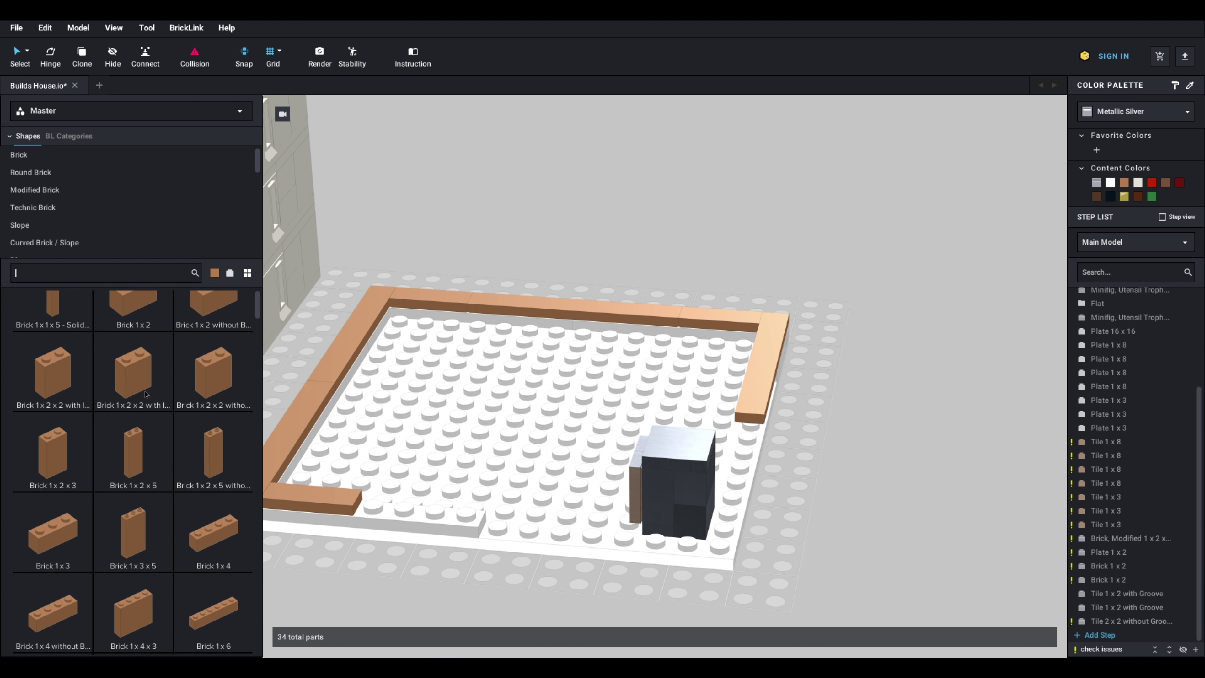
pyautogui.scroll(-3, 161, 466)
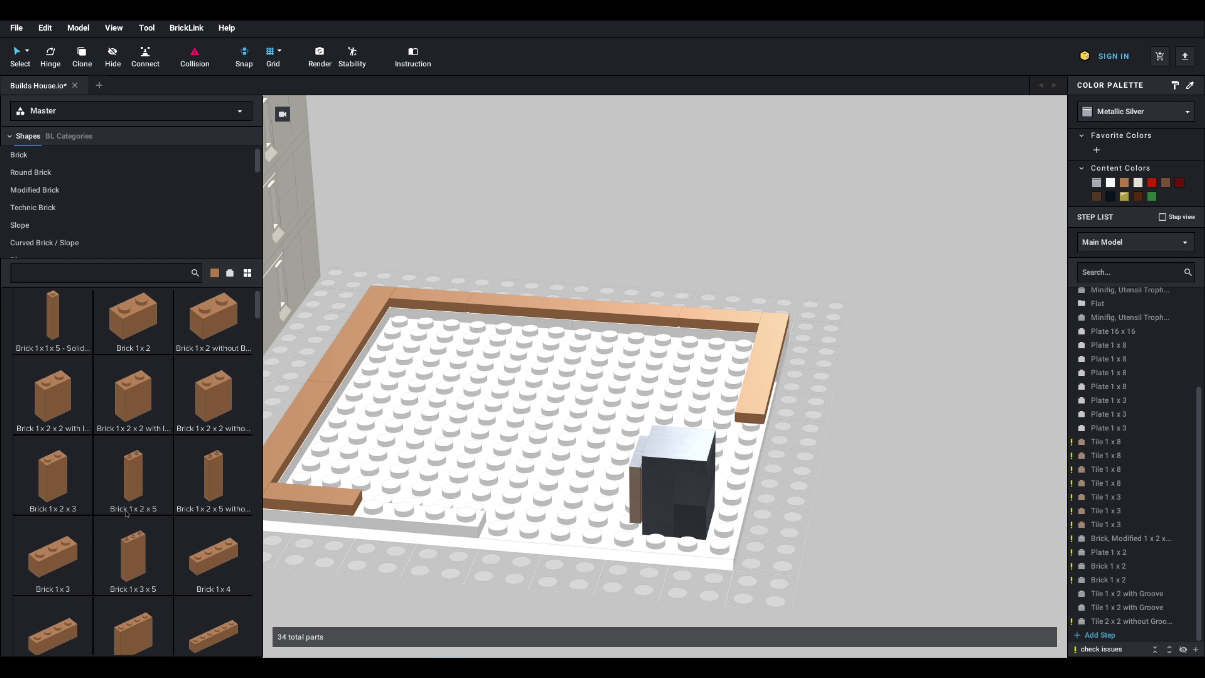
pyautogui.click(214, 479)
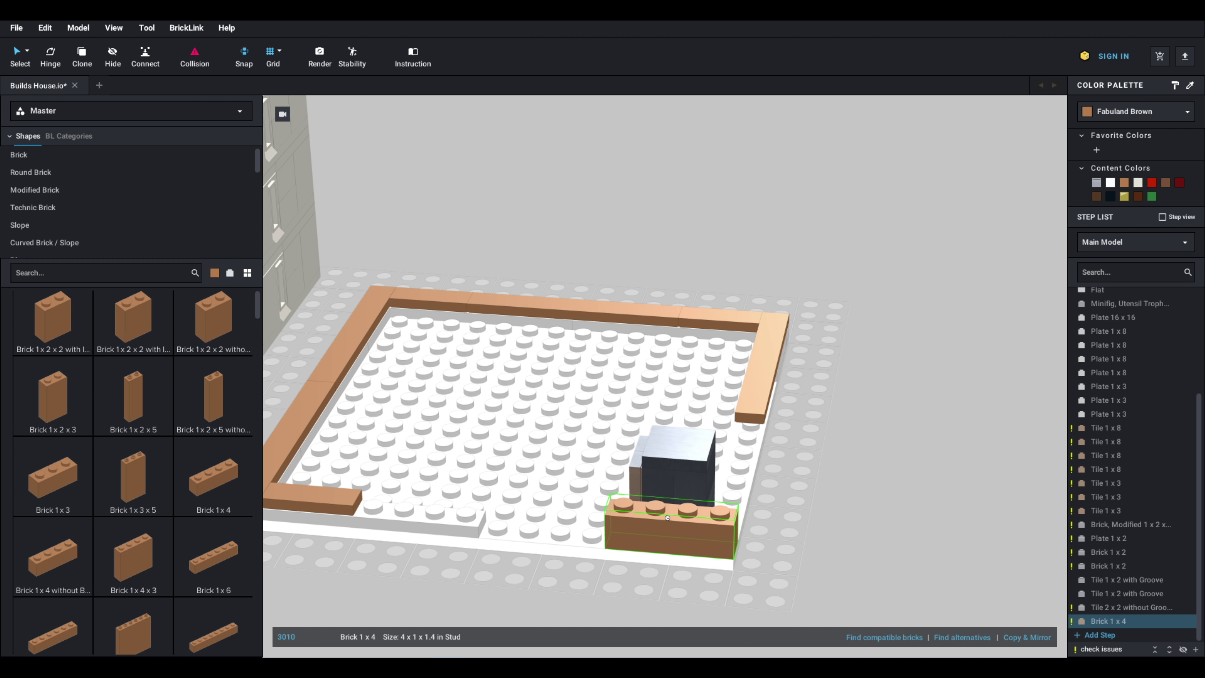
pyautogui.scroll(-3, 667, 517)
pyautogui.press('Escape')
# Step: Look through the basic bricks, search for 1 x 2 parts and browse the round and modified bricks among them
pyautogui.scroll(-2, 562, 480)
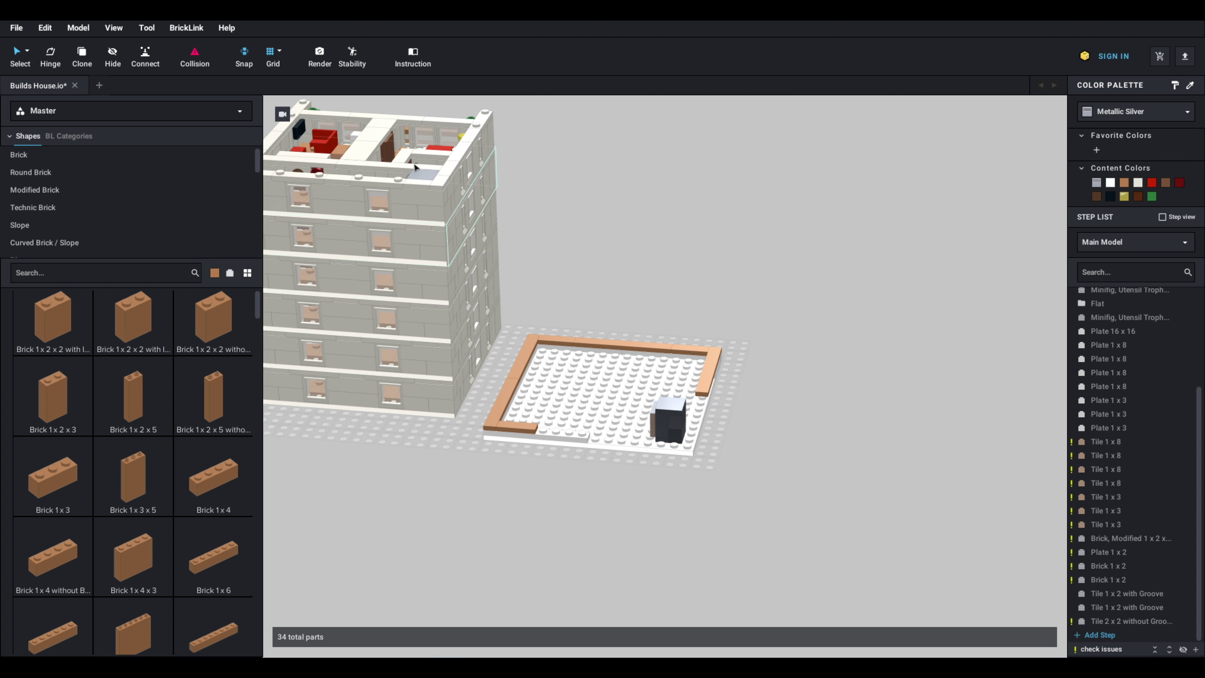
pyautogui.scroll(5, 613, 470)
pyautogui.scroll(-7, 229, 446)
pyautogui.scroll(-8, 229, 446)
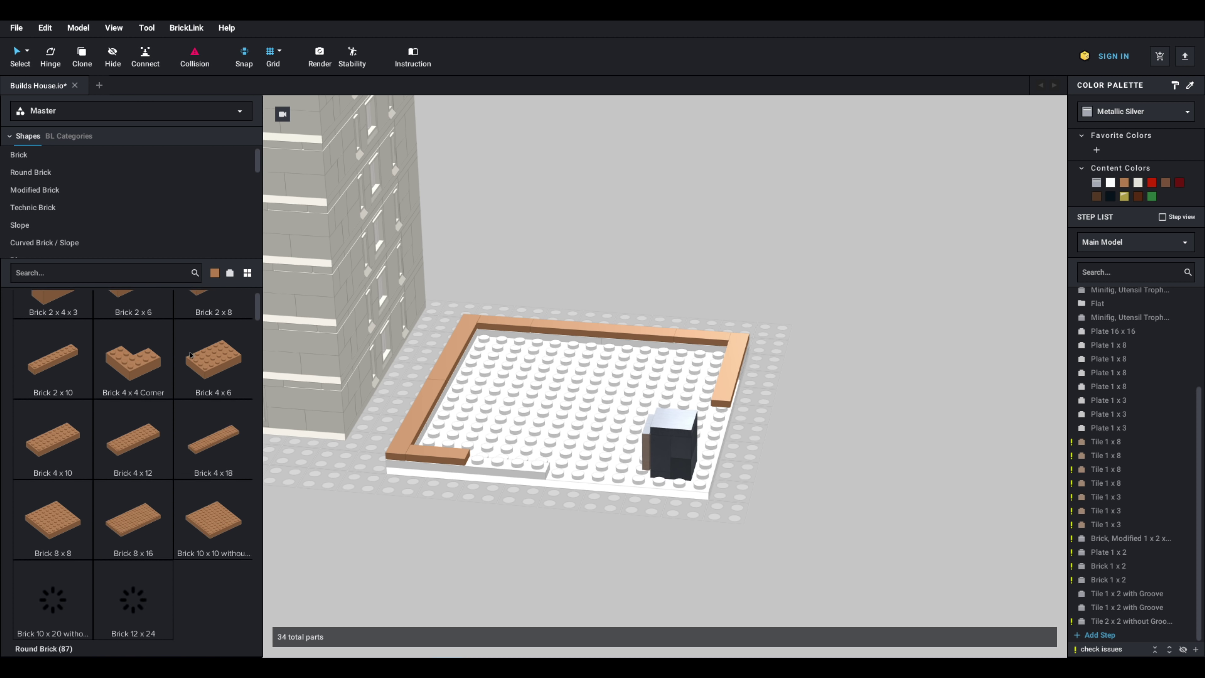
pyautogui.click(126, 274)
pyautogui.write('1 x 2')
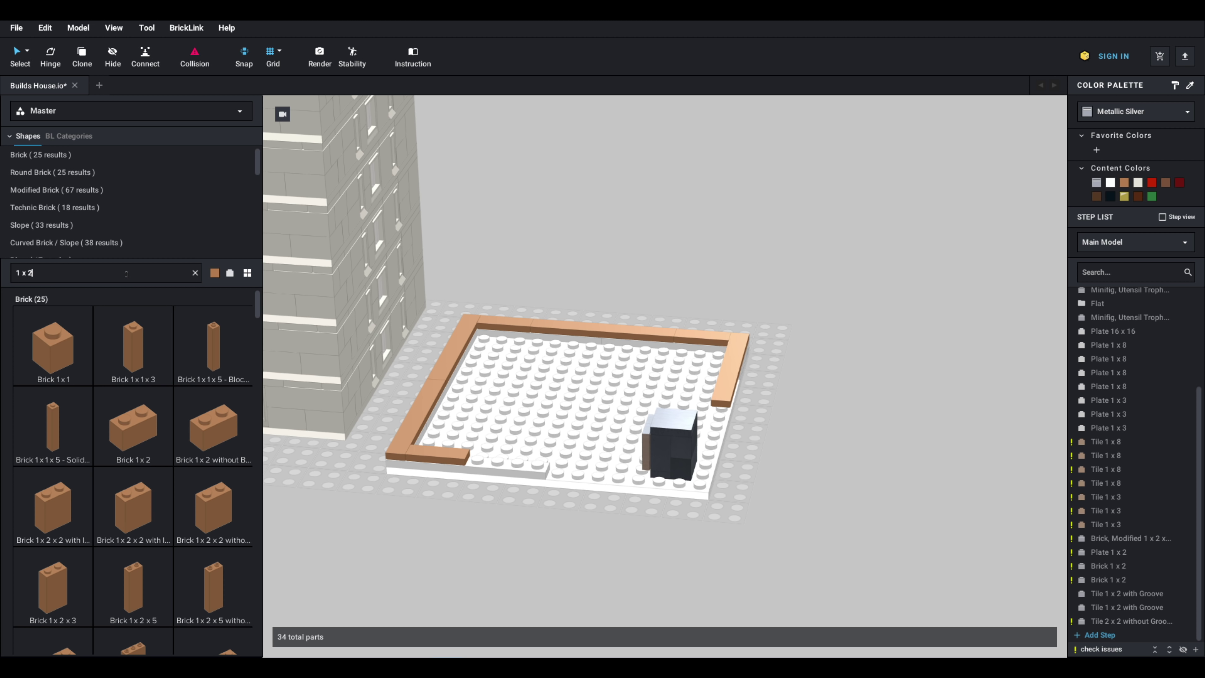
pyautogui.scroll(-5, 199, 396)
pyautogui.scroll(-8, 198, 396)
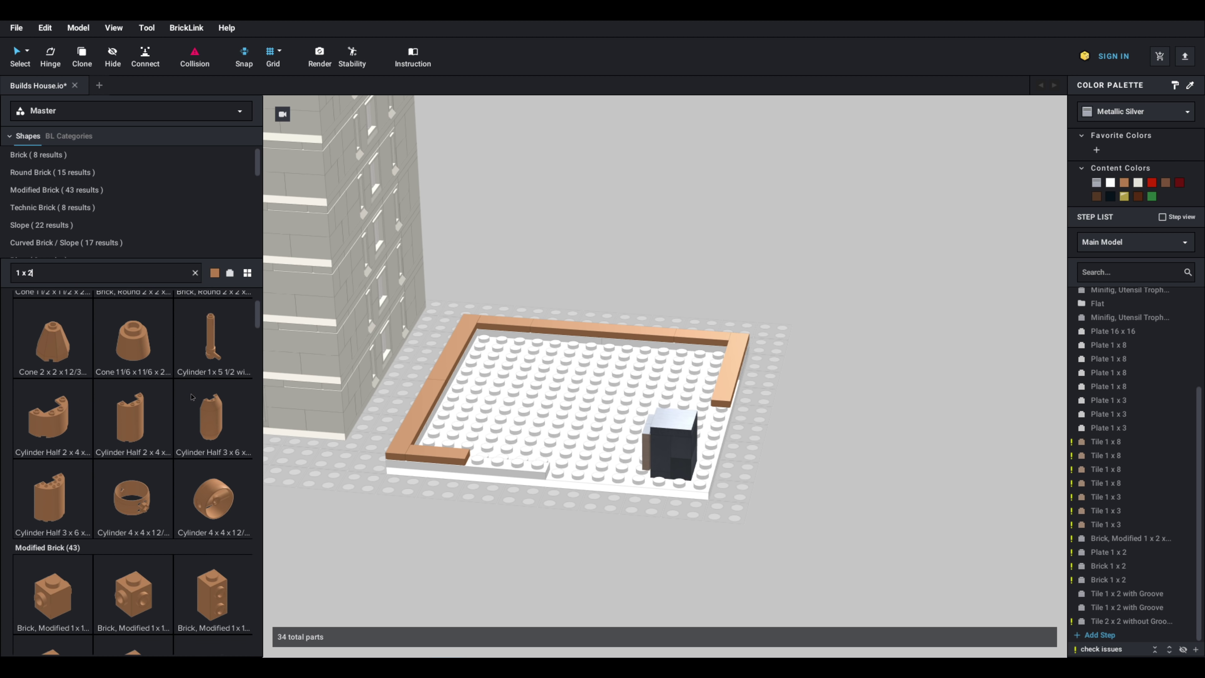
pyautogui.scroll(-5, 198, 373)
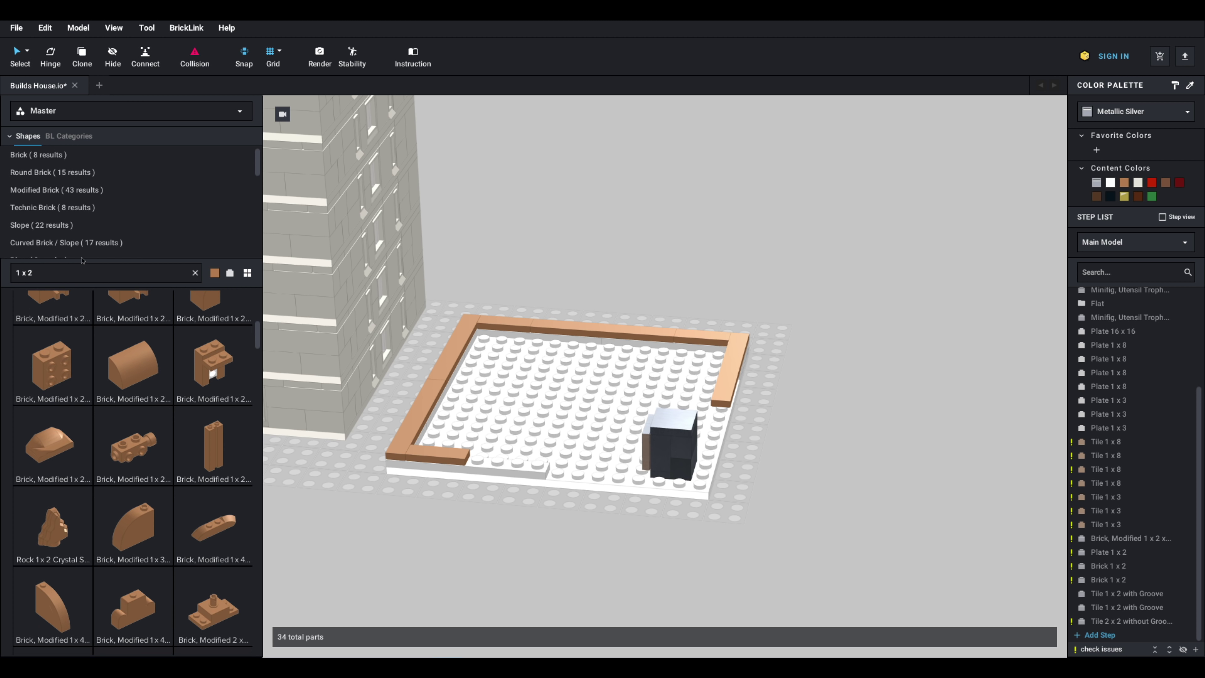
# Step: Search the parts for windows and place a Window 1 x 1 x 2 (old type) without glass on the plate near the corner structure
pyautogui.hotkey('ctrl', 'a')
pyautogui.write('win')
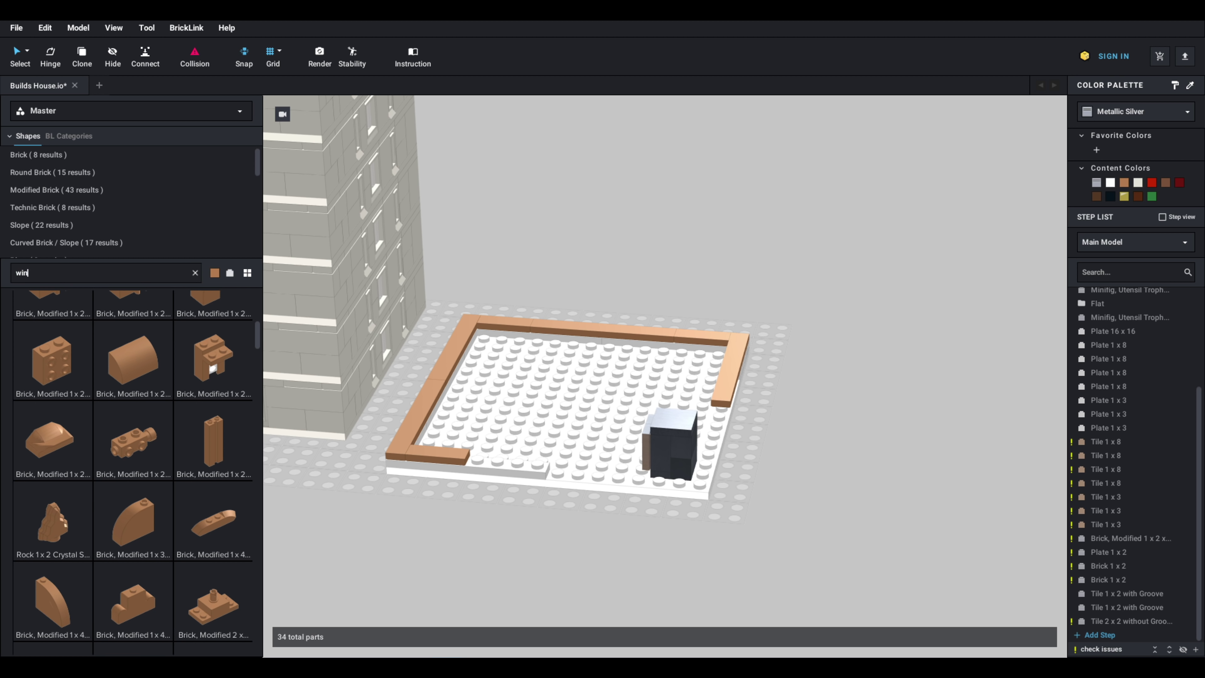
pyautogui.write('dow')
pyautogui.scroll(-4, 144, 404)
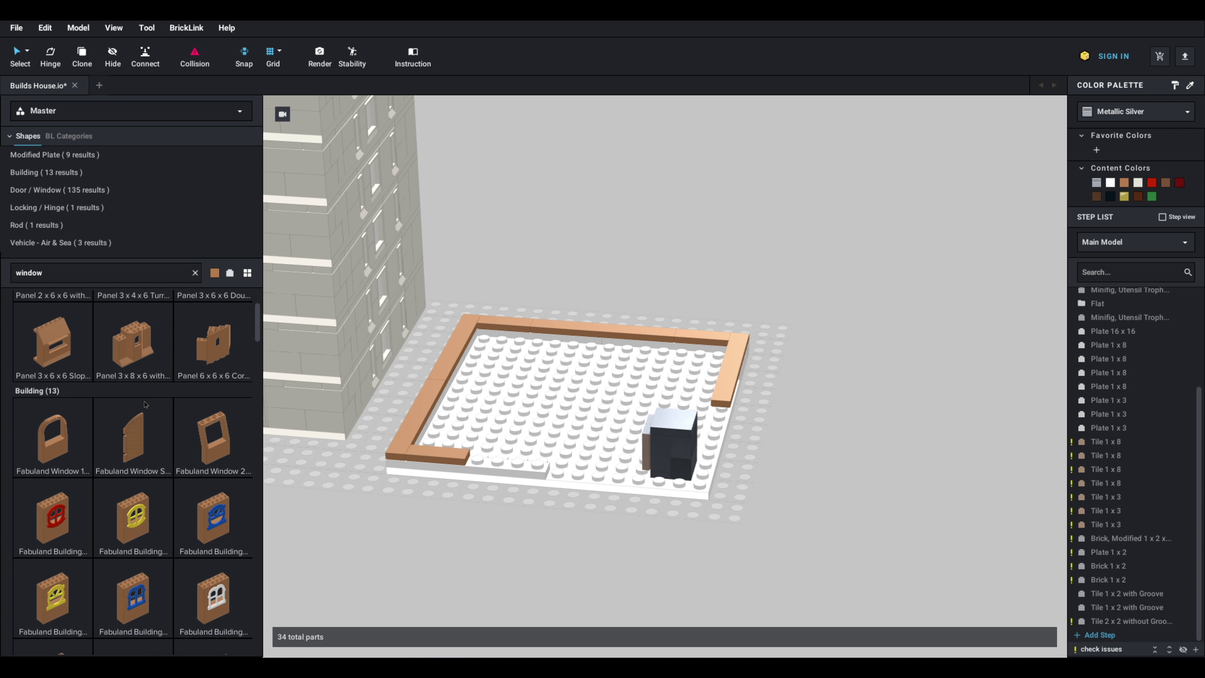
pyautogui.scroll(-10, 145, 404)
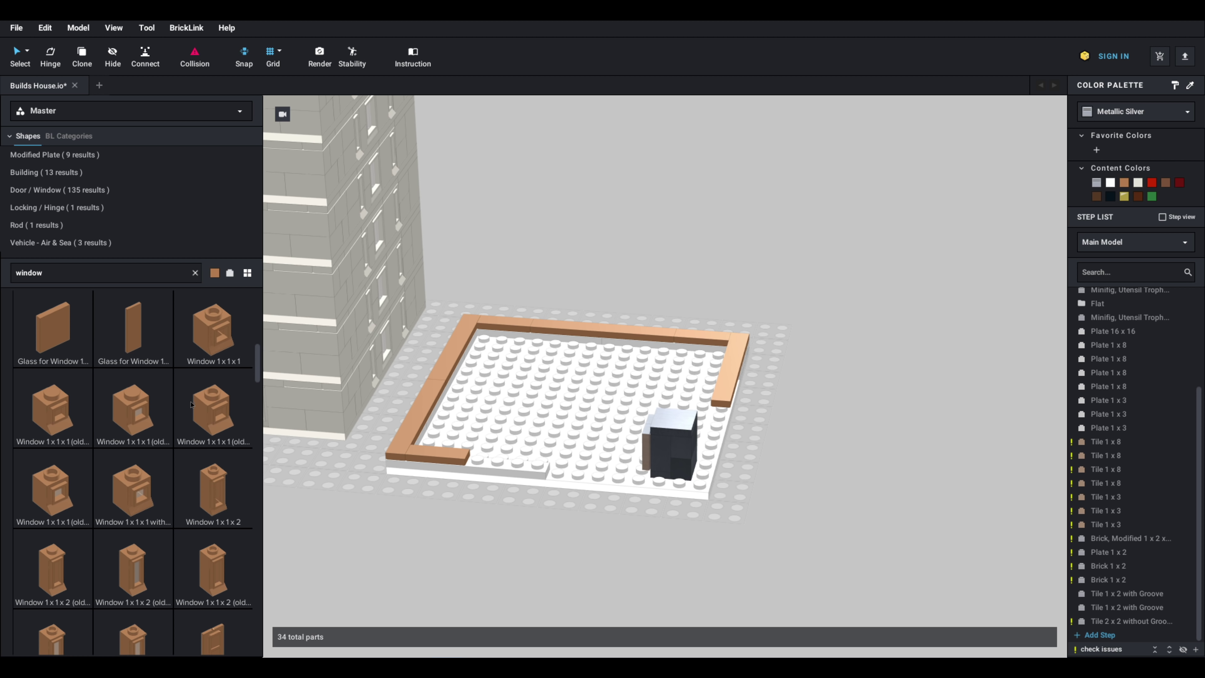
pyautogui.scroll(-2, 118, 433)
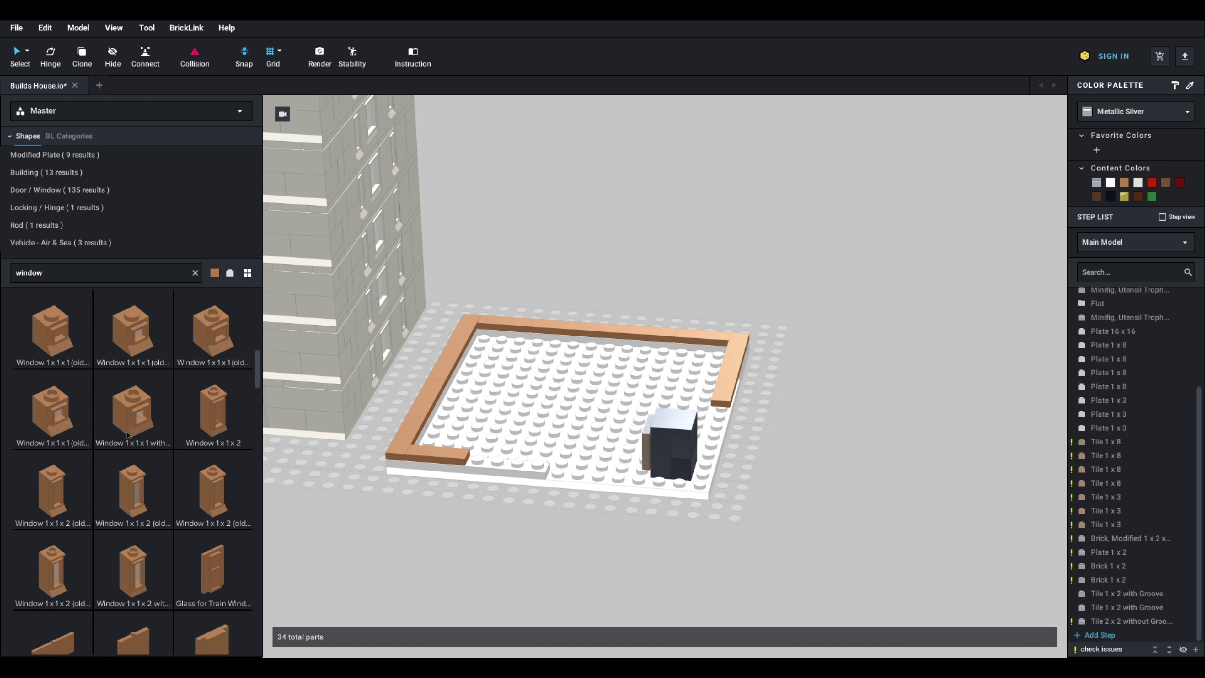
pyautogui.click(52, 490)
pyautogui.scroll(3, 564, 432)
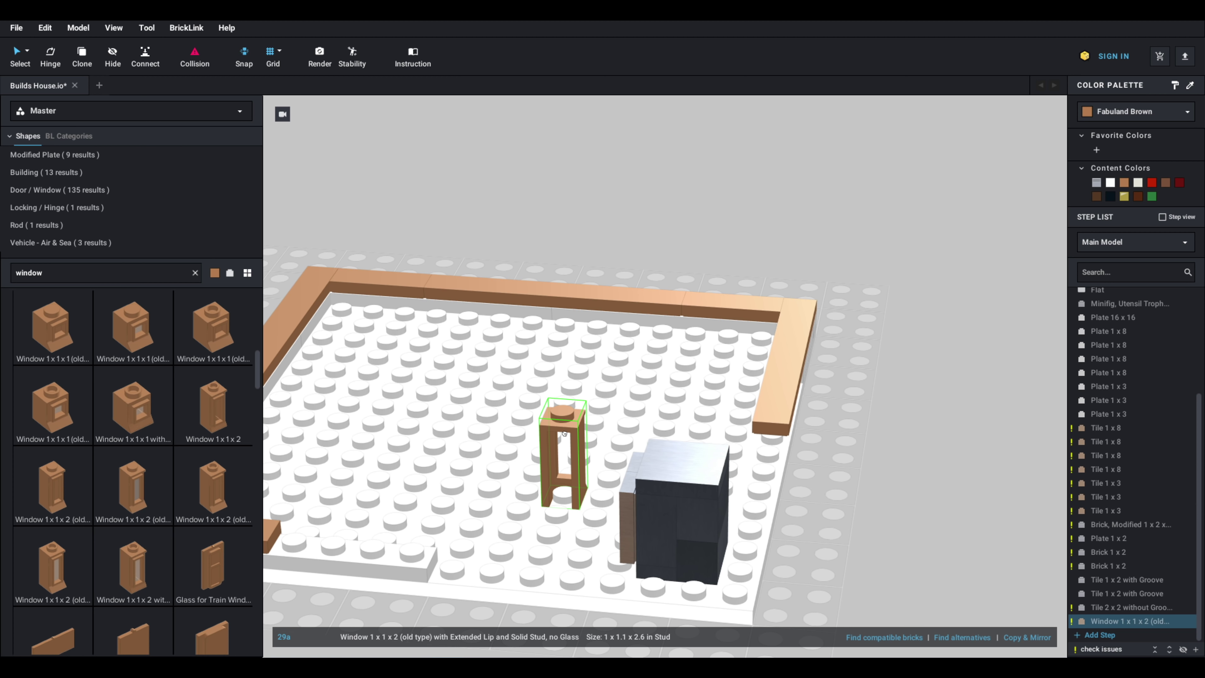
pyautogui.click(564, 432)
pyautogui.moveTo(730, 328); pyautogui.dragTo(622, 353, button='right')
pyautogui.press('Escape')
# Step: Examine the apartment tower's walls, windows and balconies, and return to the corner structure
pyautogui.scroll(-4, 717, 361)
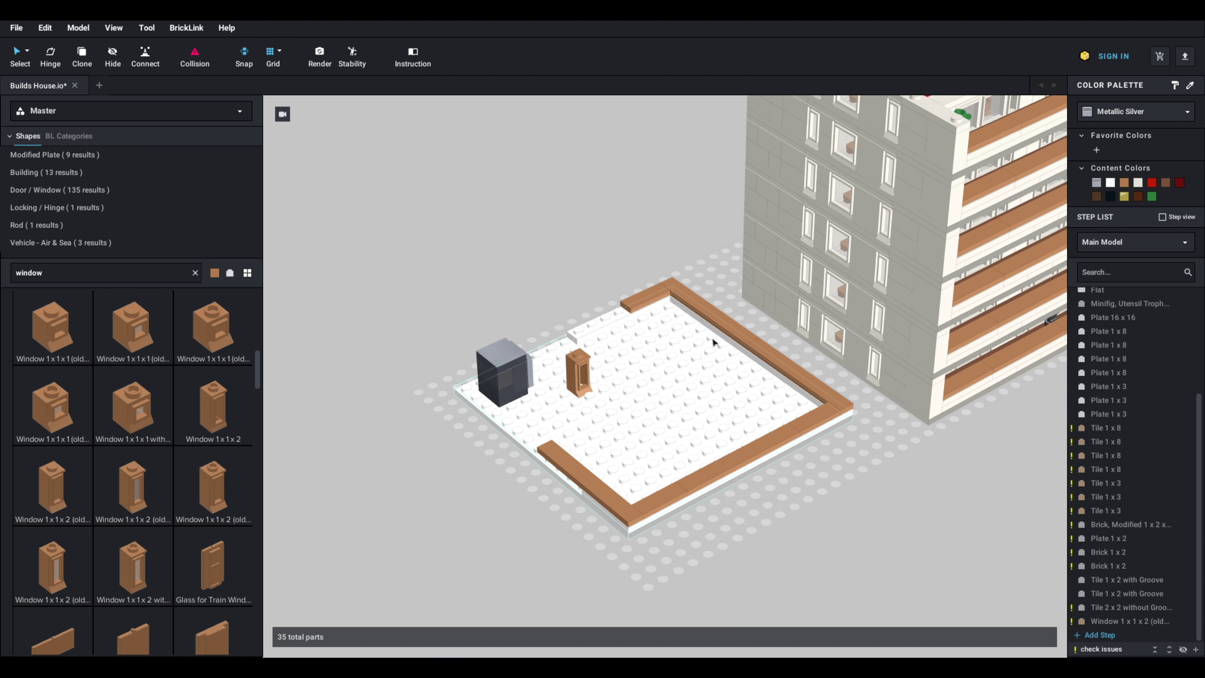
pyautogui.moveTo(713, 342); pyautogui.dragTo(573, 383, button='middle')
pyautogui.moveTo(654, 371); pyautogui.dragTo(606, 385, button='right')
pyautogui.scroll(3, 610, 381)
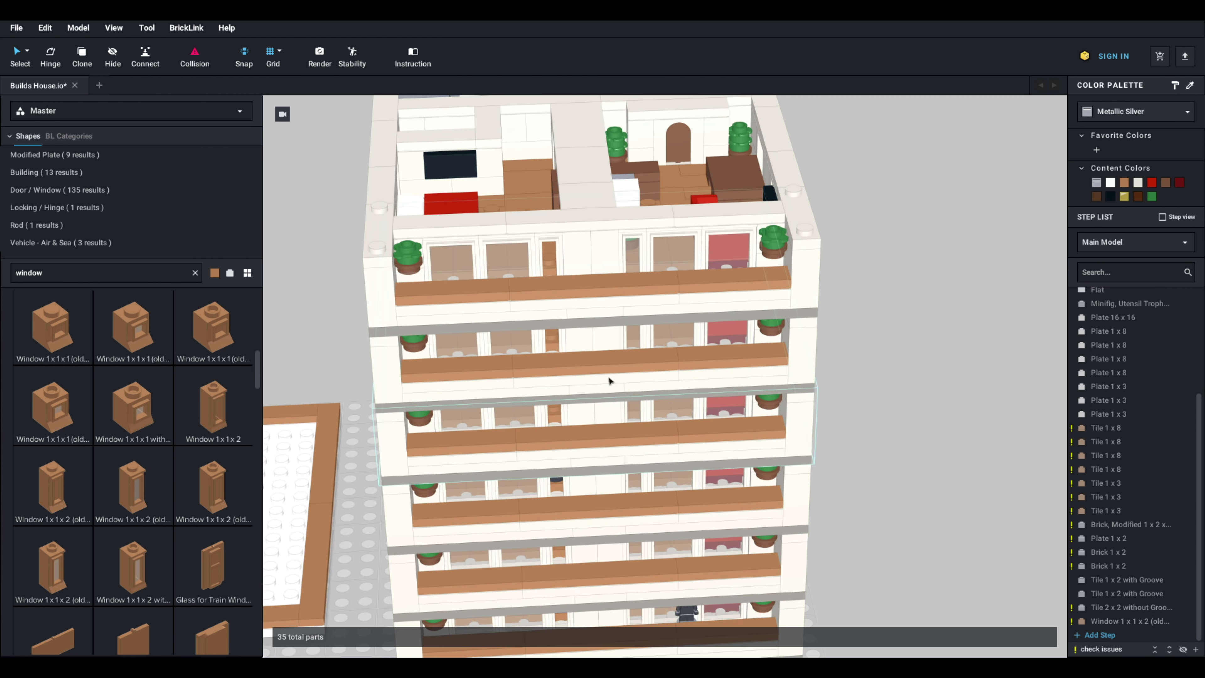
pyautogui.scroll(-3, 574, 261)
pyautogui.moveTo(417, 411); pyautogui.dragTo(651, 362, button='middle')
pyautogui.scroll(3, 651, 362)
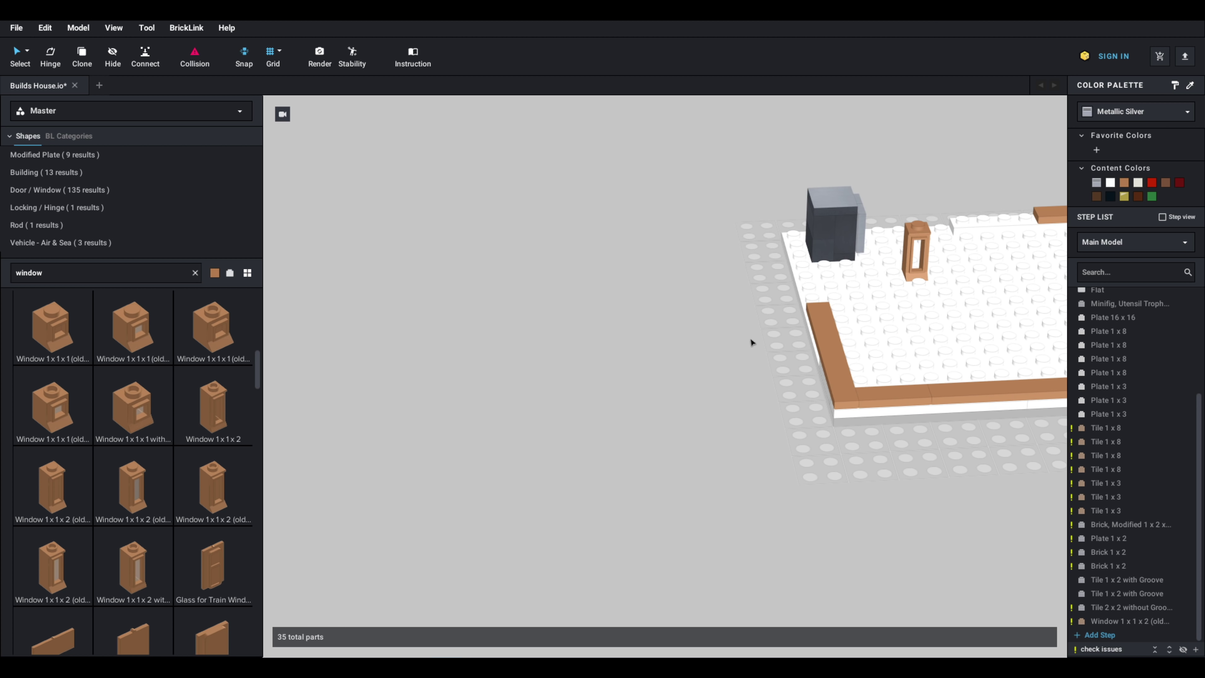
pyautogui.moveTo(750, 343); pyautogui.dragTo(665, 385, button='right')
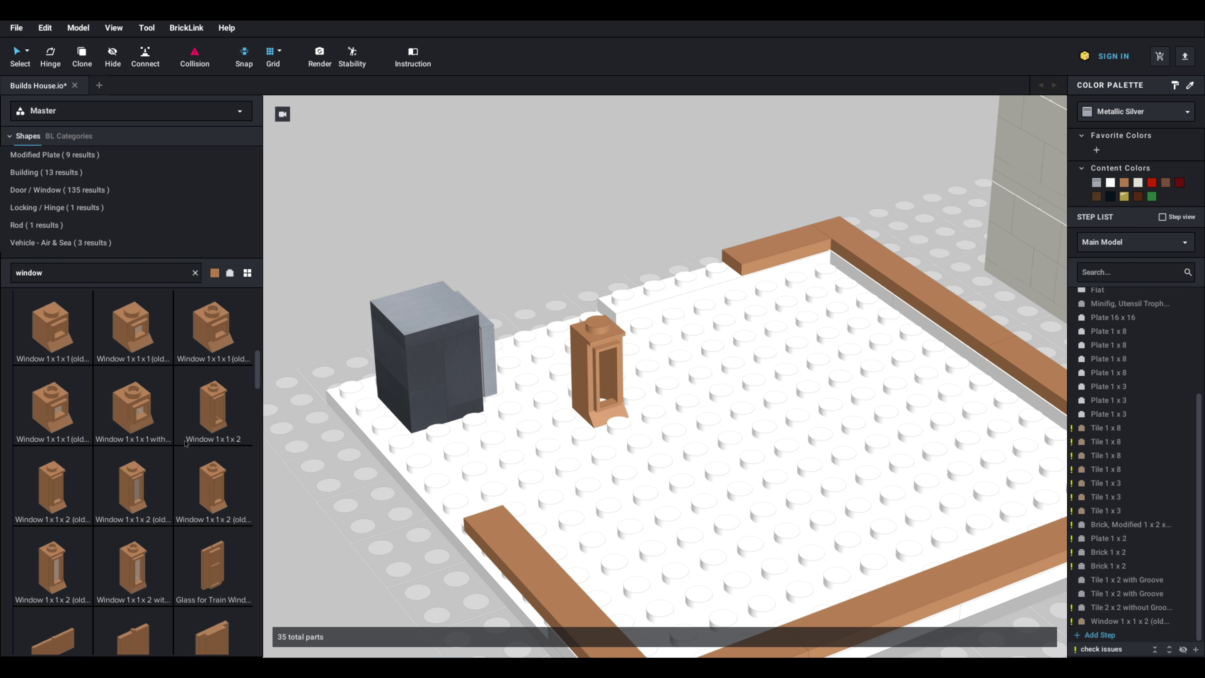
# Step: Place a Fabuland Brown Brick 1 x 6 along the plate's outer edge beside the corner structure
pyautogui.click(195, 273)
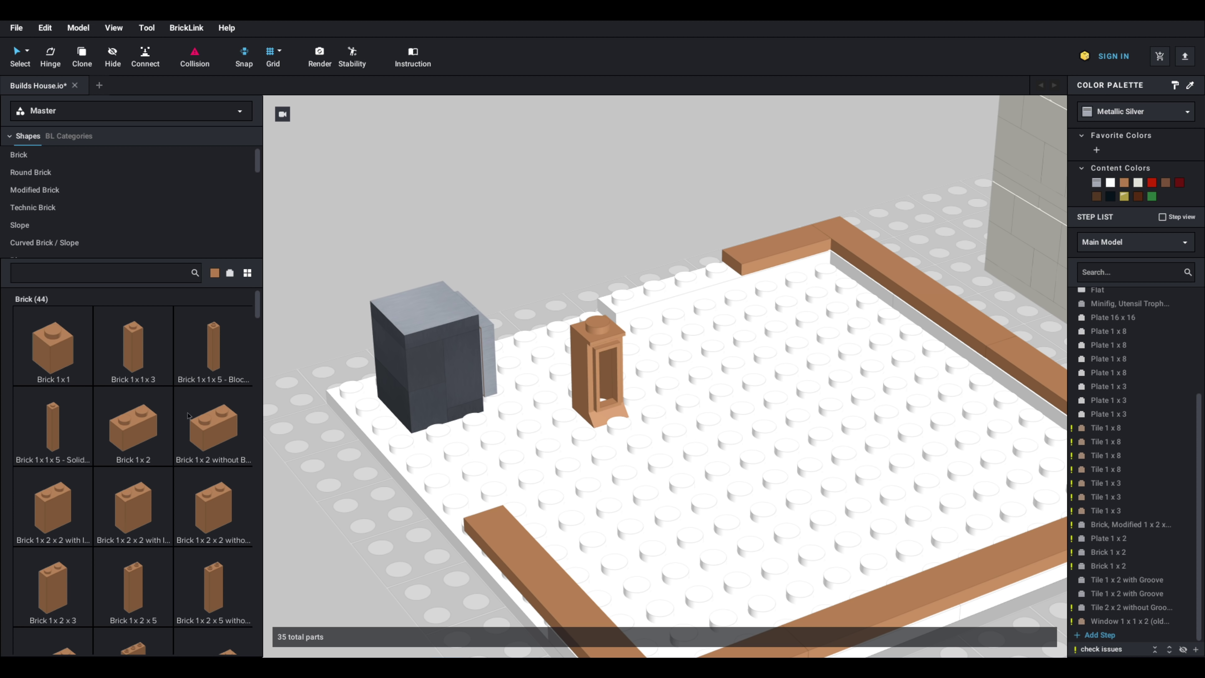
pyautogui.scroll(-5, 181, 436)
pyautogui.scroll(-2, 180, 435)
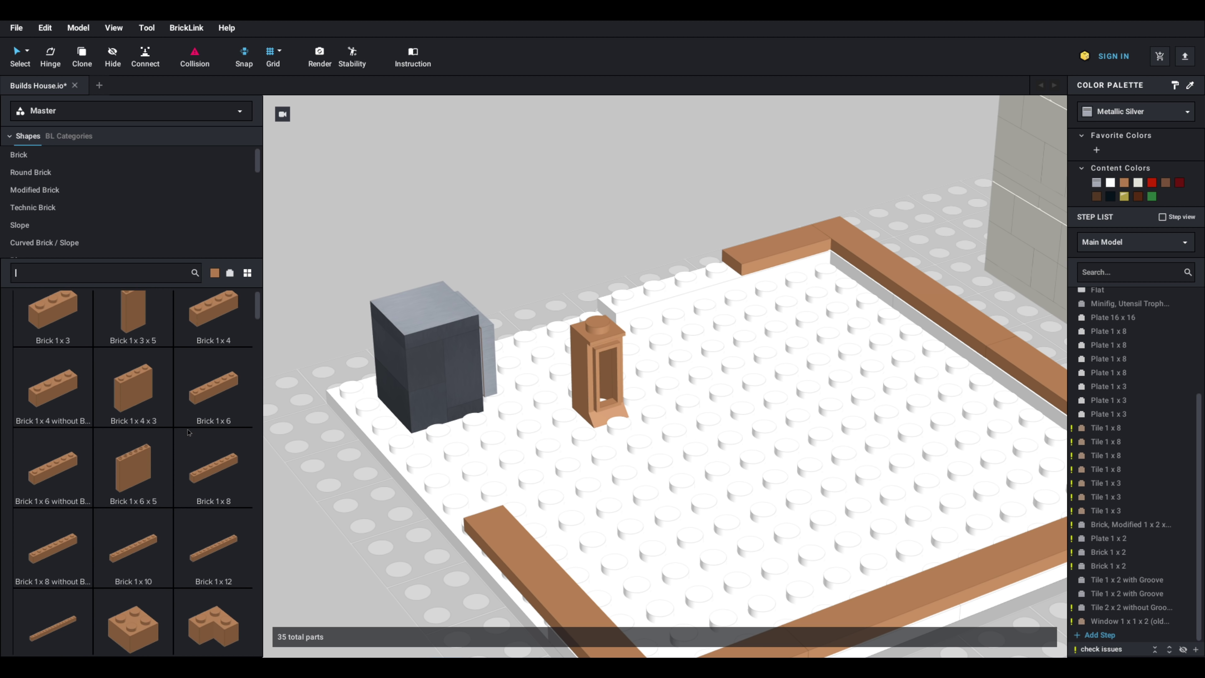
pyautogui.click(214, 389)
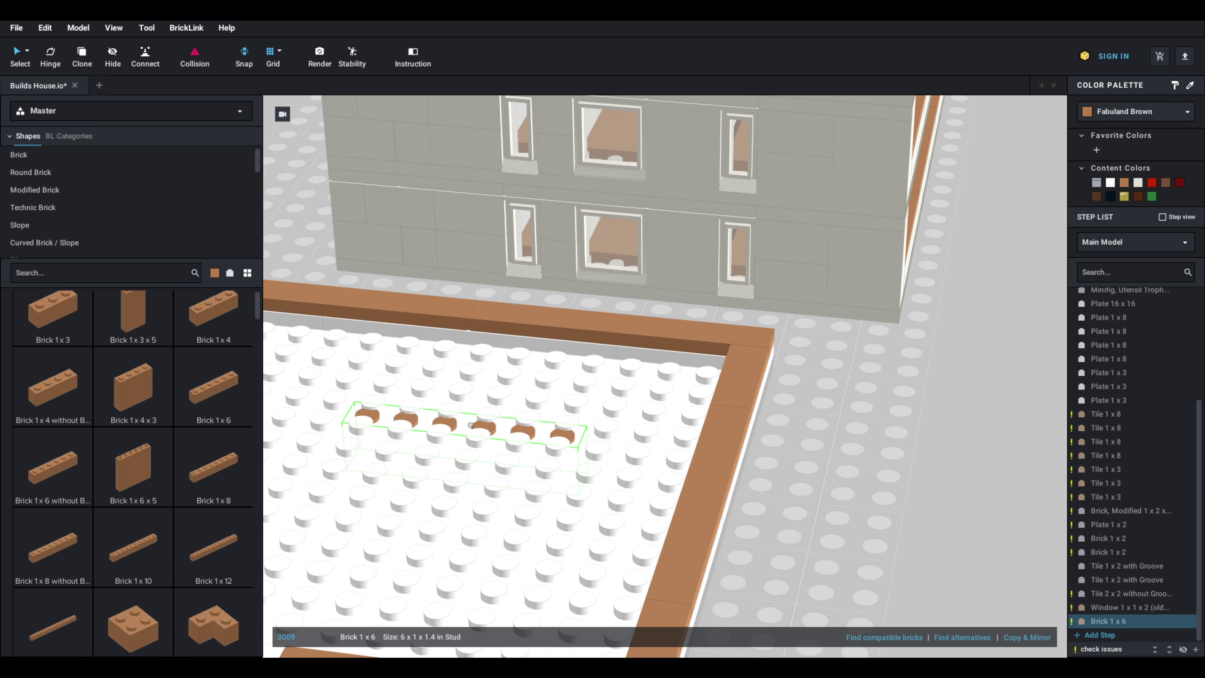
pyautogui.moveTo(471, 425); pyautogui.dragTo(664, 421, button='middle')
pyautogui.moveTo(664, 422)
pyautogui.mouseDown(button='right')
pyautogui.moveTo(672, 463)
pyautogui.moveTo(636, 474)
pyautogui.moveTo(642, 429)
pyautogui.mouseUp(button='right')
pyautogui.press('Right')
pyautogui.moveTo(632, 454); pyautogui.dragTo(891, 279, button='middle')
pyautogui.moveTo(892, 280); pyautogui.dragTo(645, 395, button='right')
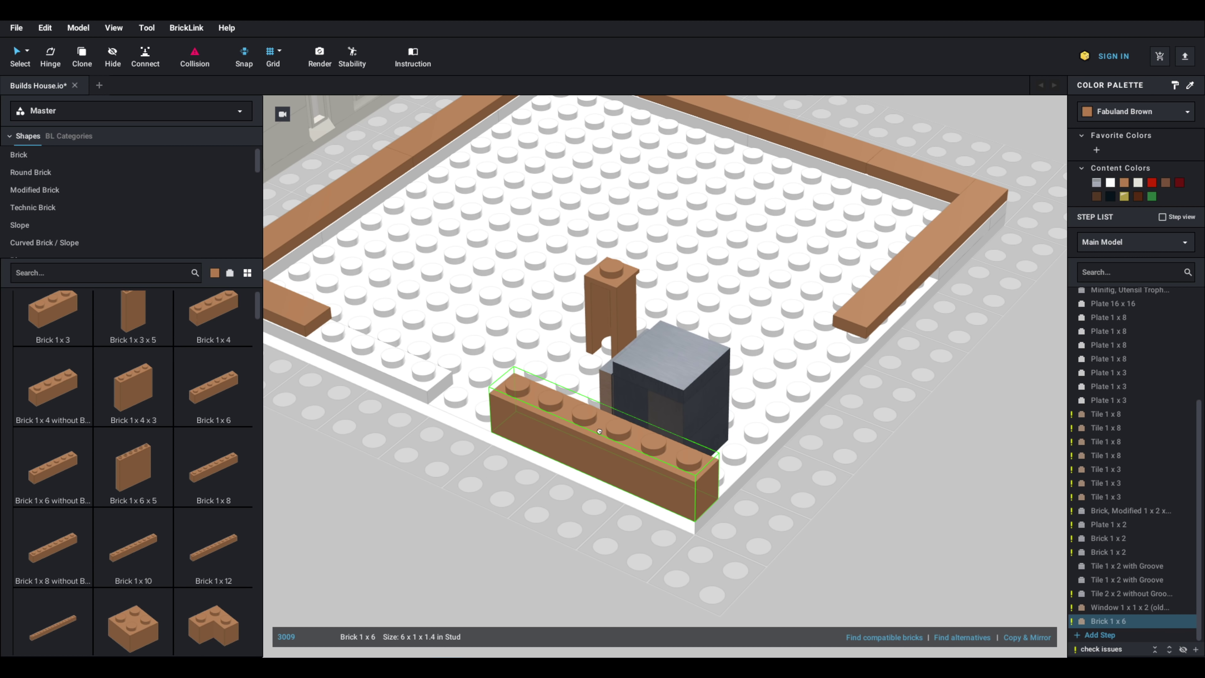
pyautogui.click(600, 431)
pyautogui.moveTo(600, 431); pyautogui.dragTo(683, 441, button='right')
pyautogui.moveTo(465, 389); pyautogui.dragTo(466, 414, button='right')
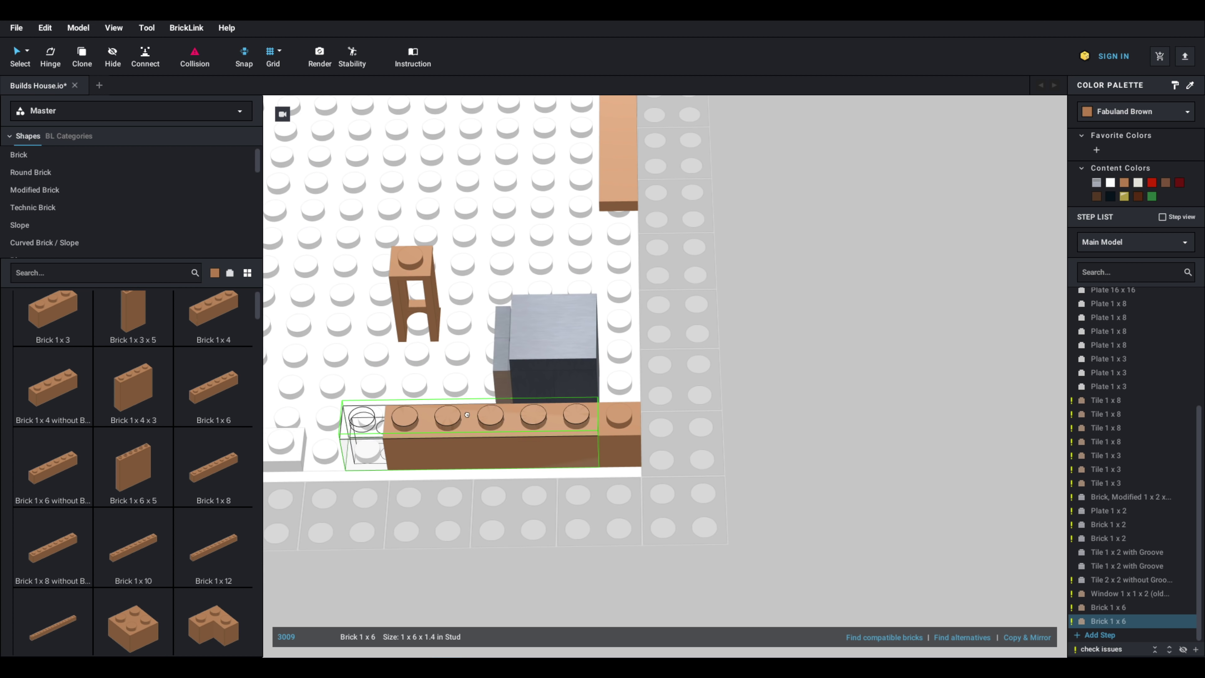
pyautogui.press('Escape')
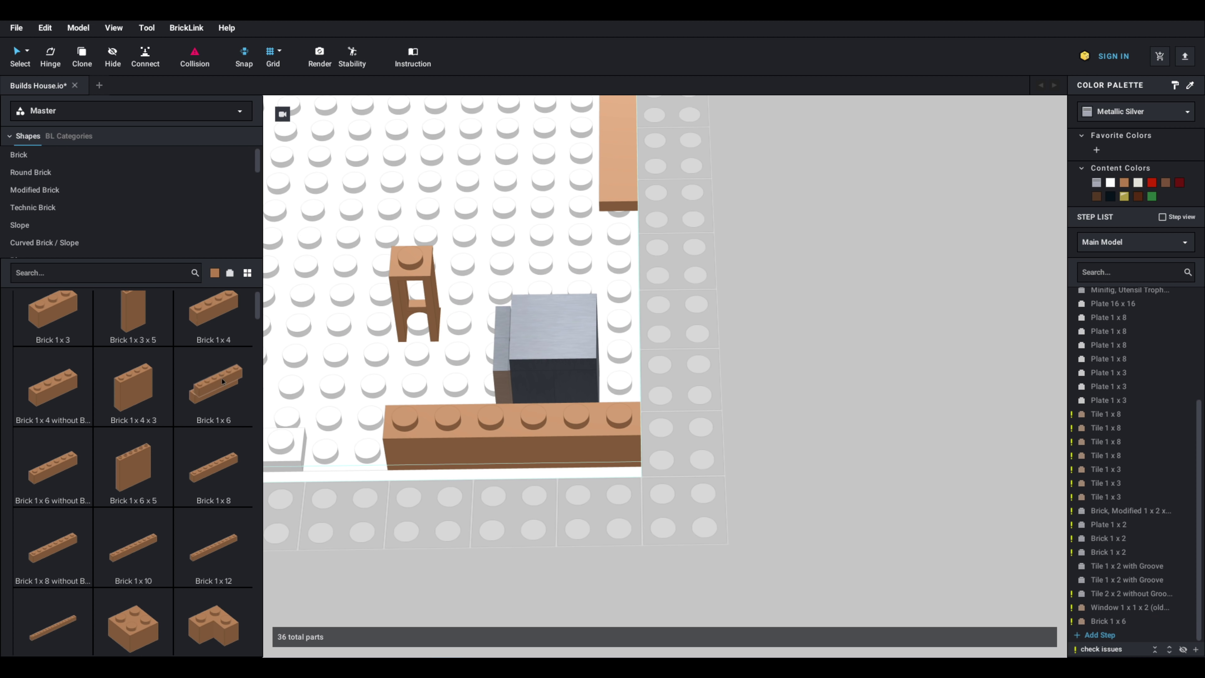
# Step: Place a Fabuland Brown Brick 1 x 4 along the corner structure's opposite side, parallel to the 1 x 6 brick
pyautogui.click(215, 316)
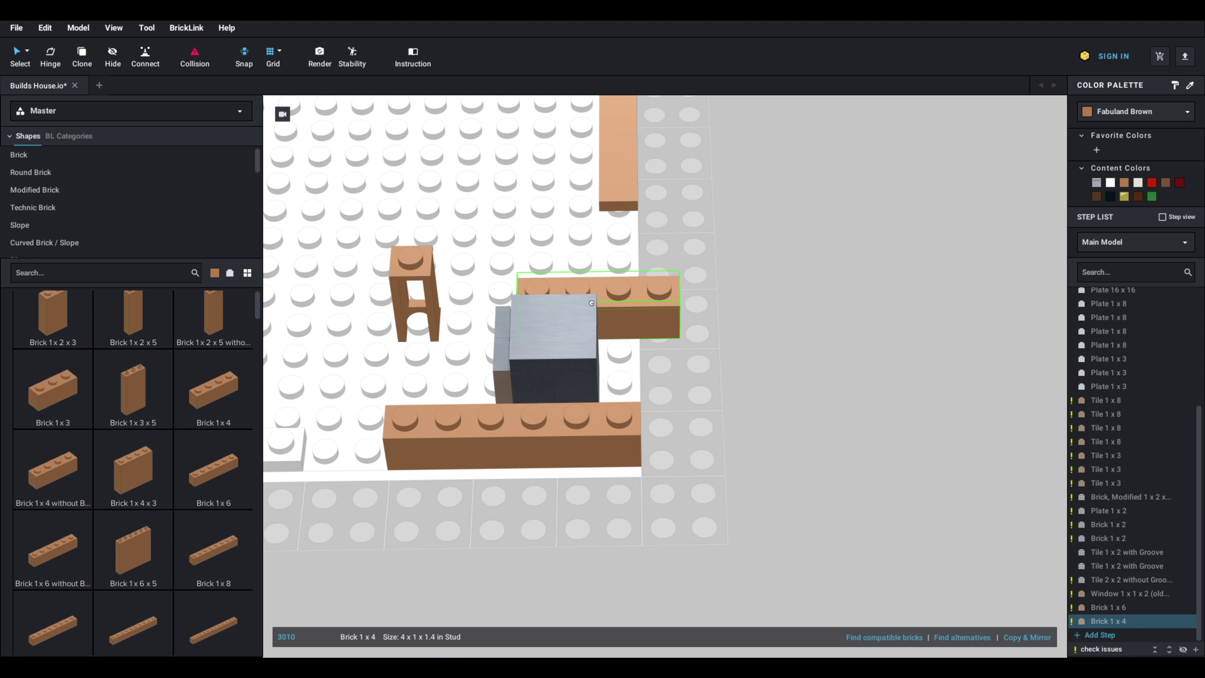
pyautogui.moveTo(598, 313); pyautogui.dragTo(666, 360, button='right')
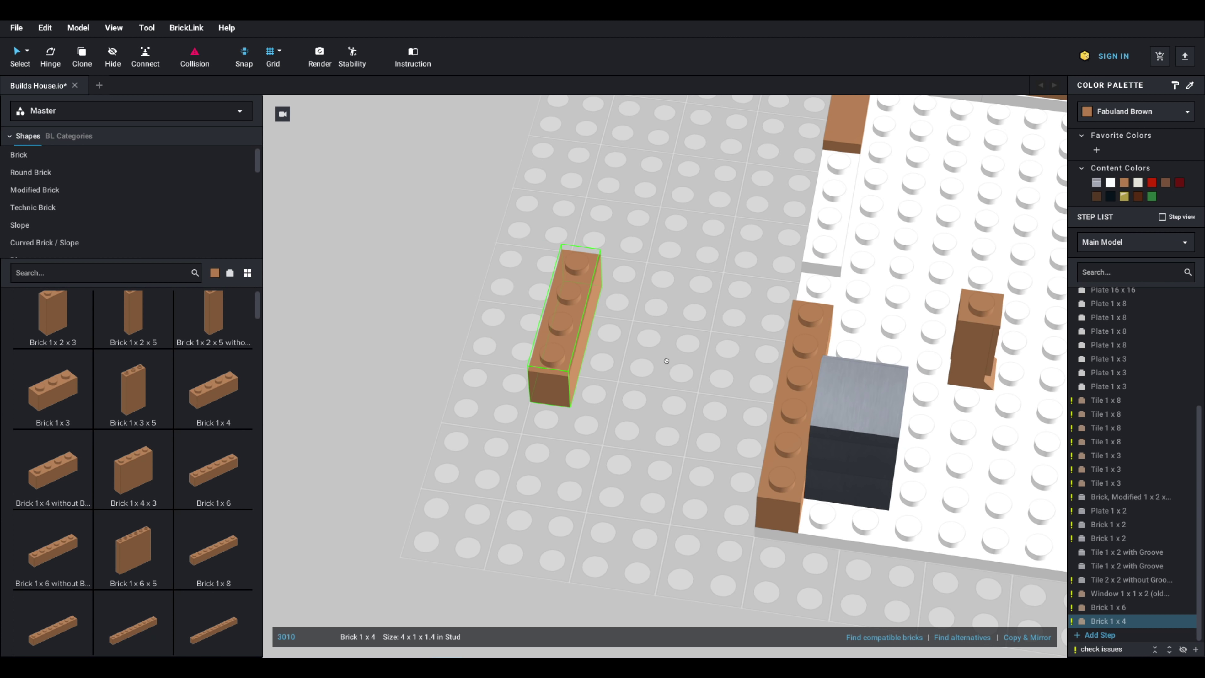
pyautogui.click(928, 455)
pyautogui.moveTo(755, 451); pyautogui.dragTo(787, 438, button='right')
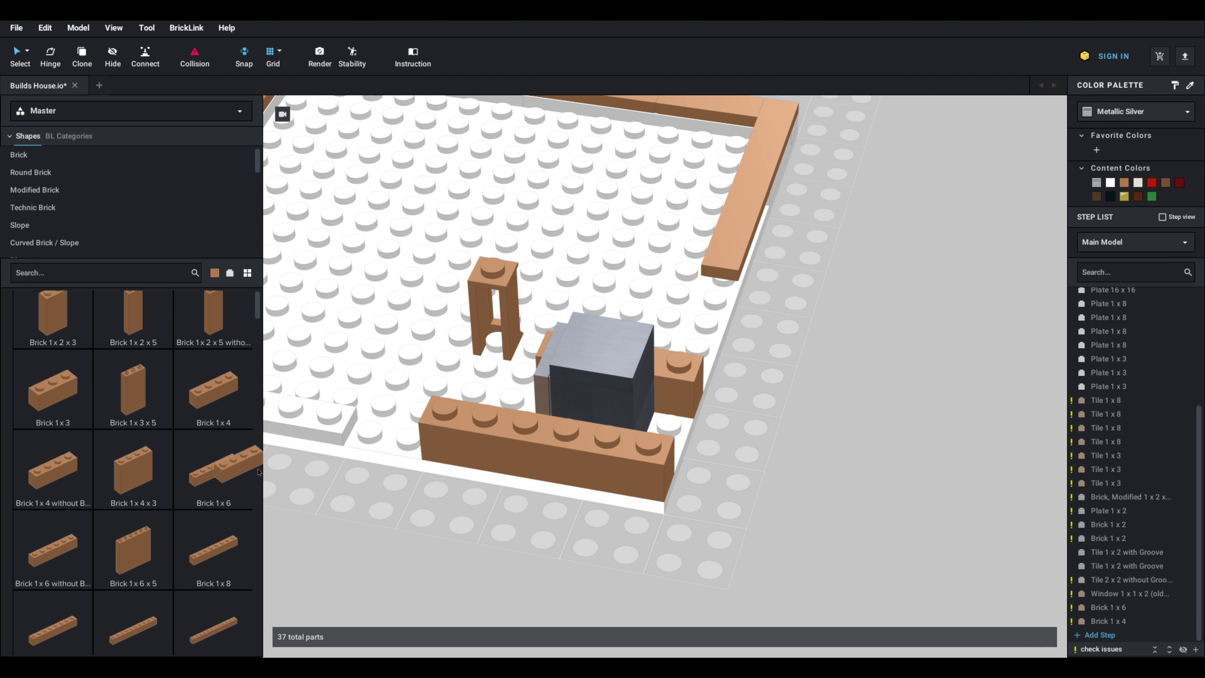
# Step: Place a Brick 1 x 2 at the plate's outer edge to join the 1 x 6 and 1 x 4 bricks
pyautogui.scroll(1, 127, 418)
pyautogui.scroll(5, 127, 417)
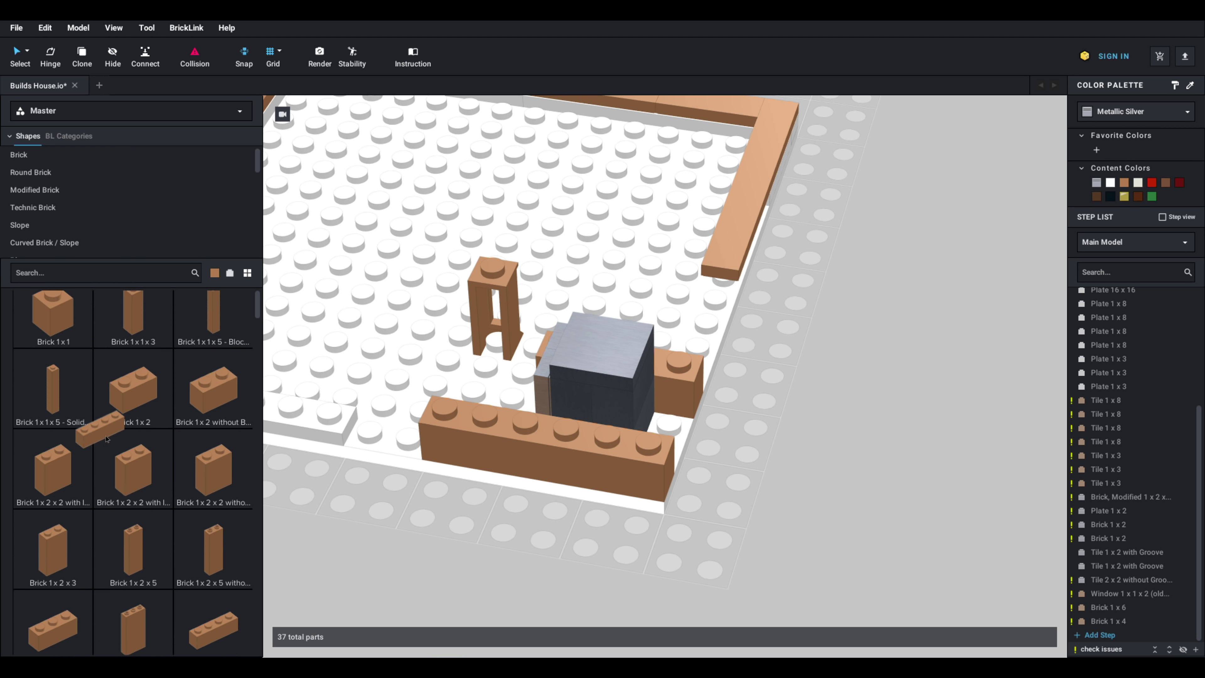
pyautogui.click(677, 409)
pyautogui.moveTo(479, 470); pyautogui.dragTo(541, 434, button='right')
pyautogui.moveTo(540, 434); pyautogui.dragTo(671, 400, button='middle')
pyautogui.press('Escape')
# Step: Move the window against the end of the 1 x 4 brick and close the enclosure's remaining side with a Brick 1 x 3
pyautogui.moveTo(599, 382); pyautogui.dragTo(664, 386)
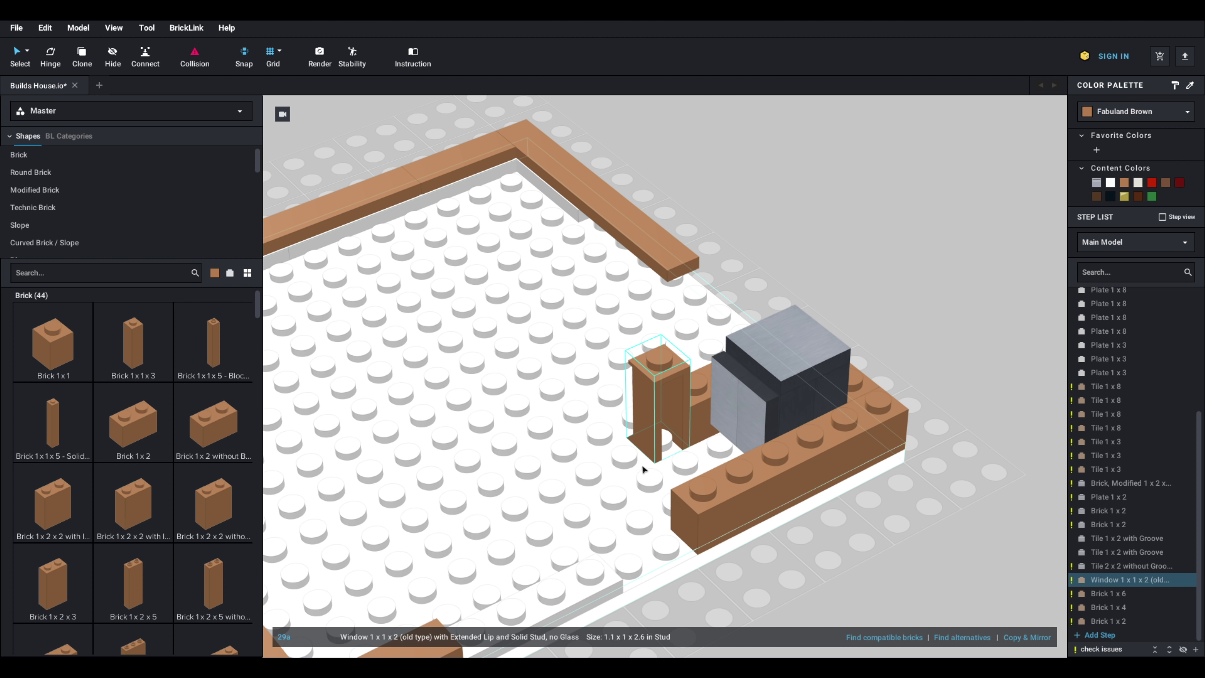
pyautogui.scroll(-3, 146, 458)
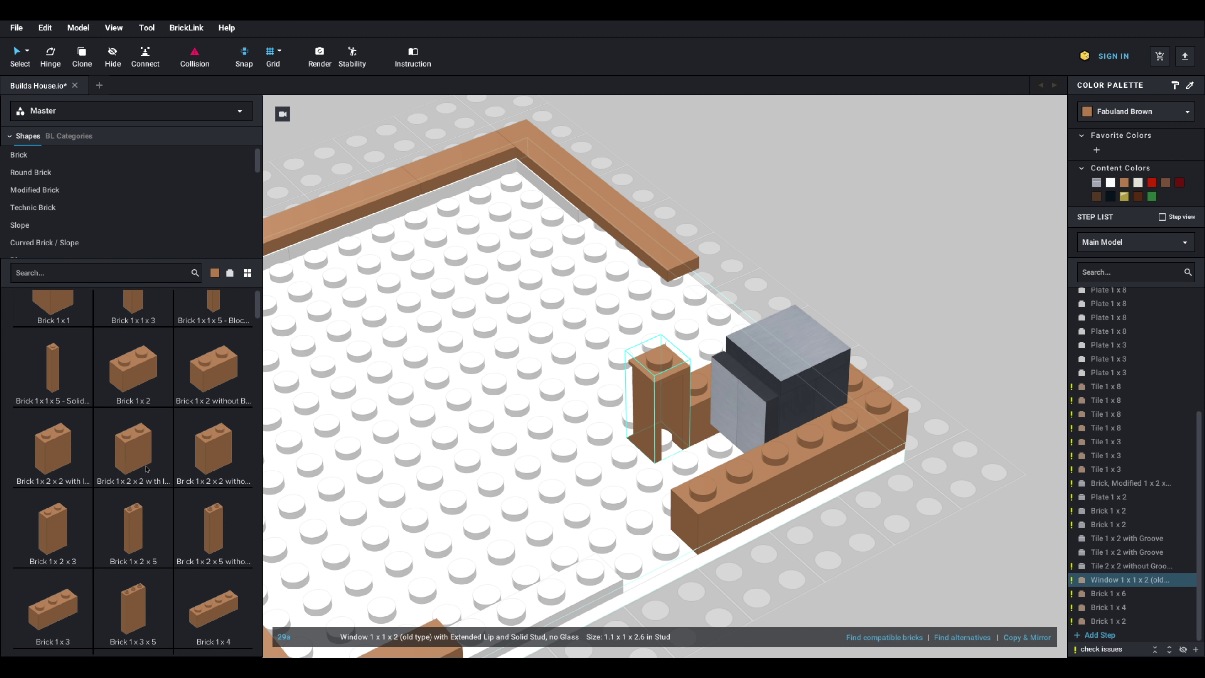
pyautogui.click(53, 553)
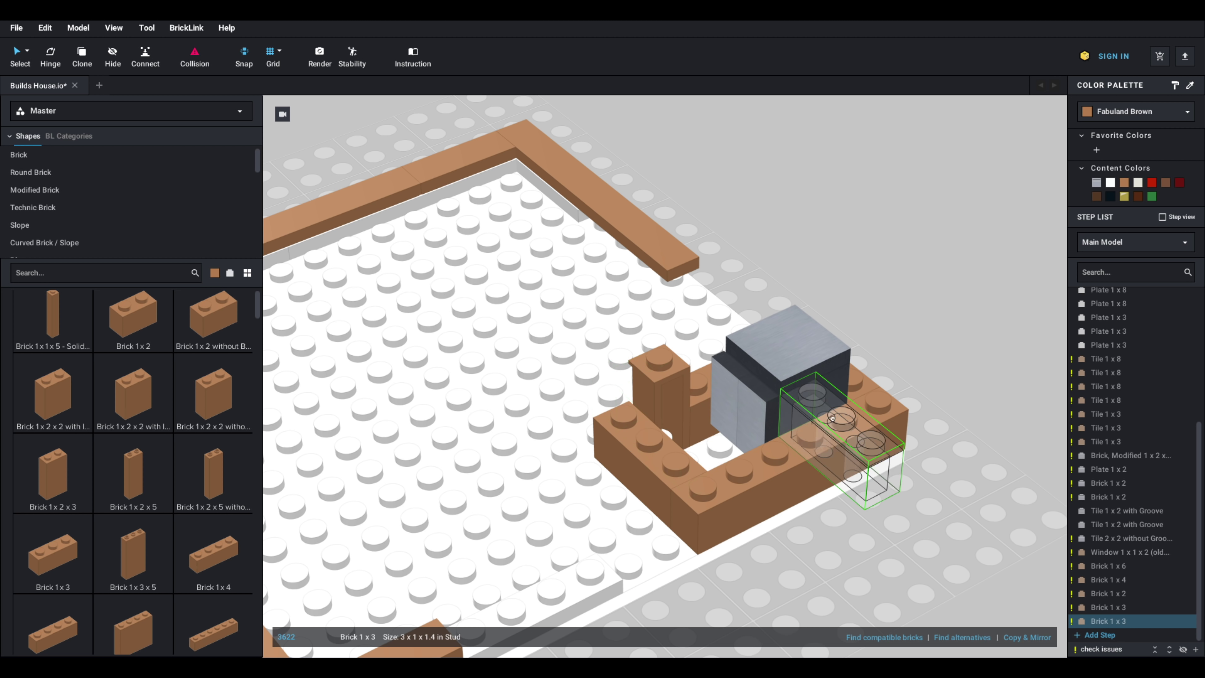
pyautogui.press('Escape')
# Step: Stack a Brick 1 x 2 on the 1 x 3 brick, next to the window
pyautogui.scroll(2, 223, 453)
pyautogui.click(132, 398)
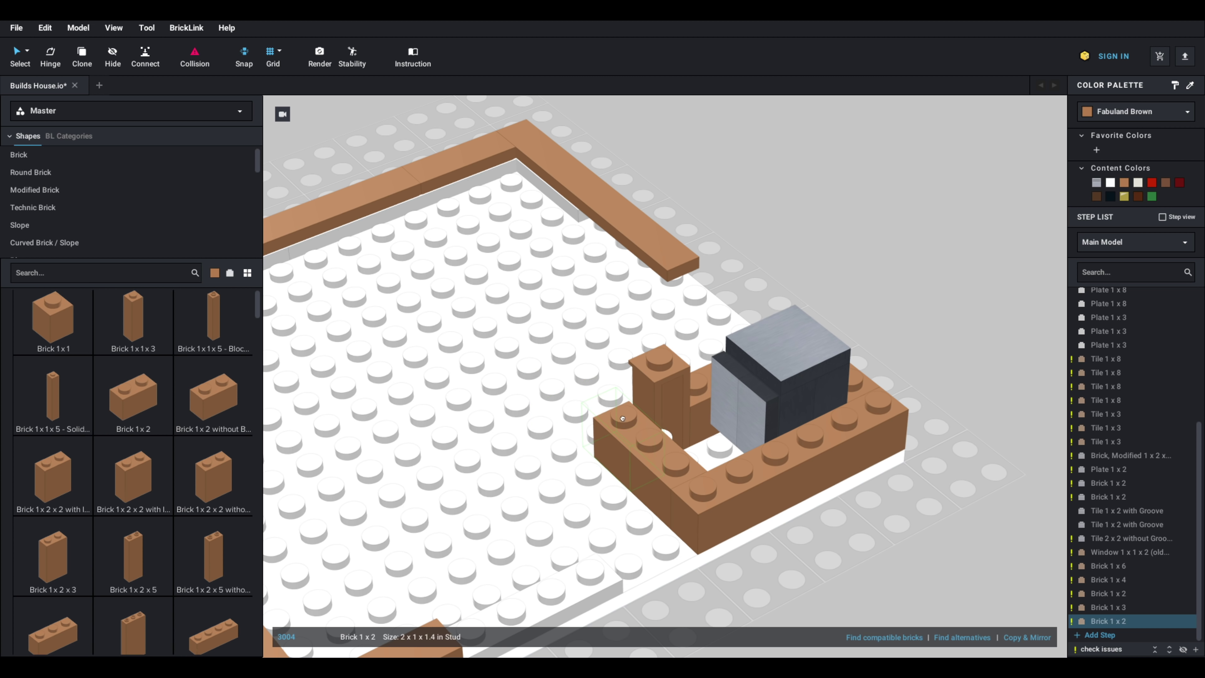
pyautogui.moveTo(714, 420)
pyautogui.mouseDown(button='right')
pyautogui.moveTo(688, 439)
pyautogui.moveTo(707, 435)
pyautogui.mouseUp(button='right')
pyautogui.moveTo(771, 352); pyautogui.dragTo(597, 349, button='right')
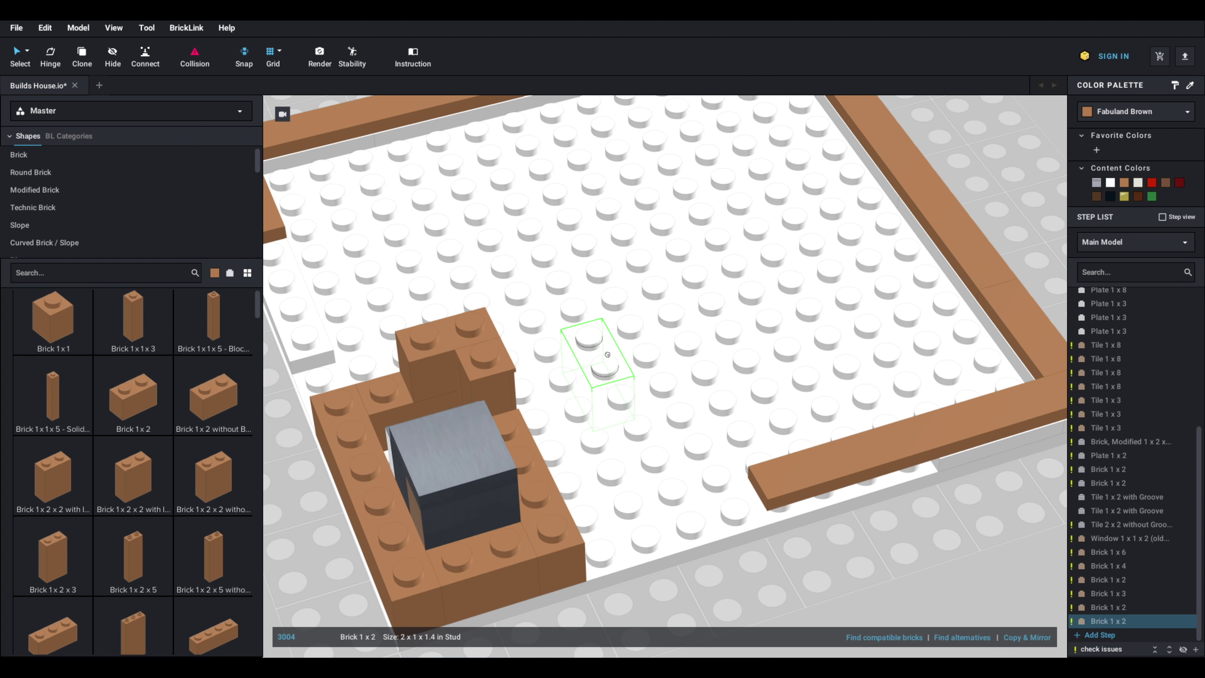
# Step: Place three Brick 2 x 2 Corner pieces, each rotated to fit, on the second layer's open corners
pyautogui.scroll(-3, 185, 403)
pyautogui.scroll(-3, 185, 403)
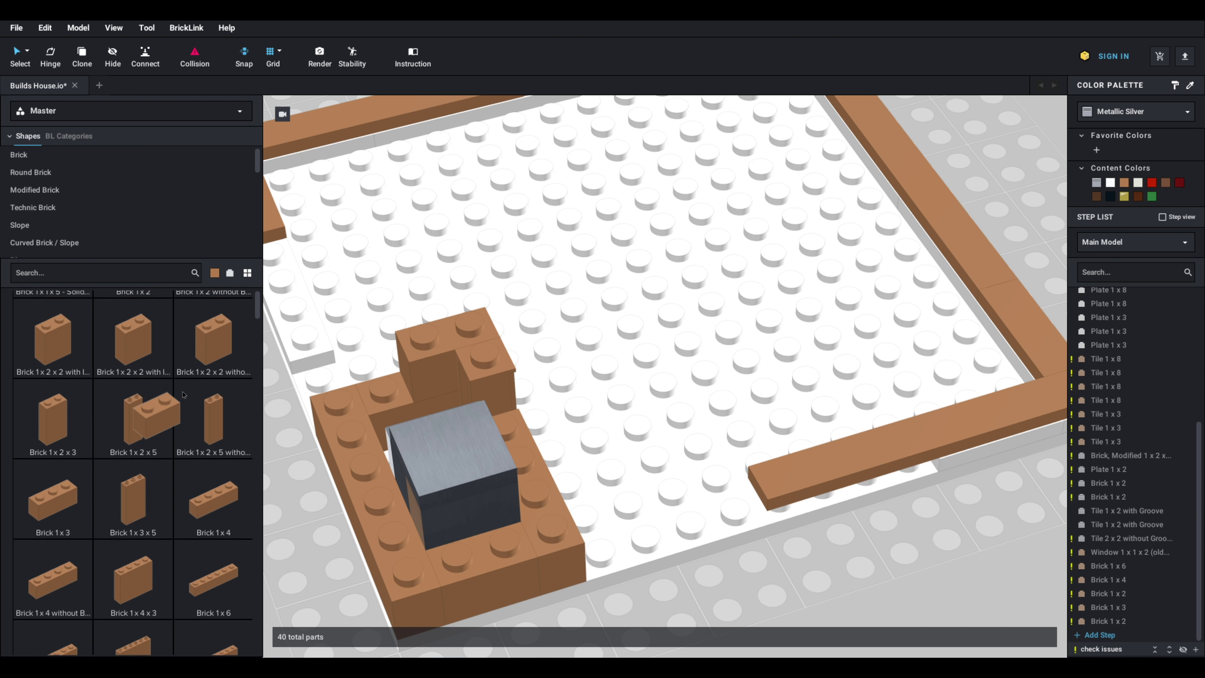
pyautogui.scroll(-3, 134, 420)
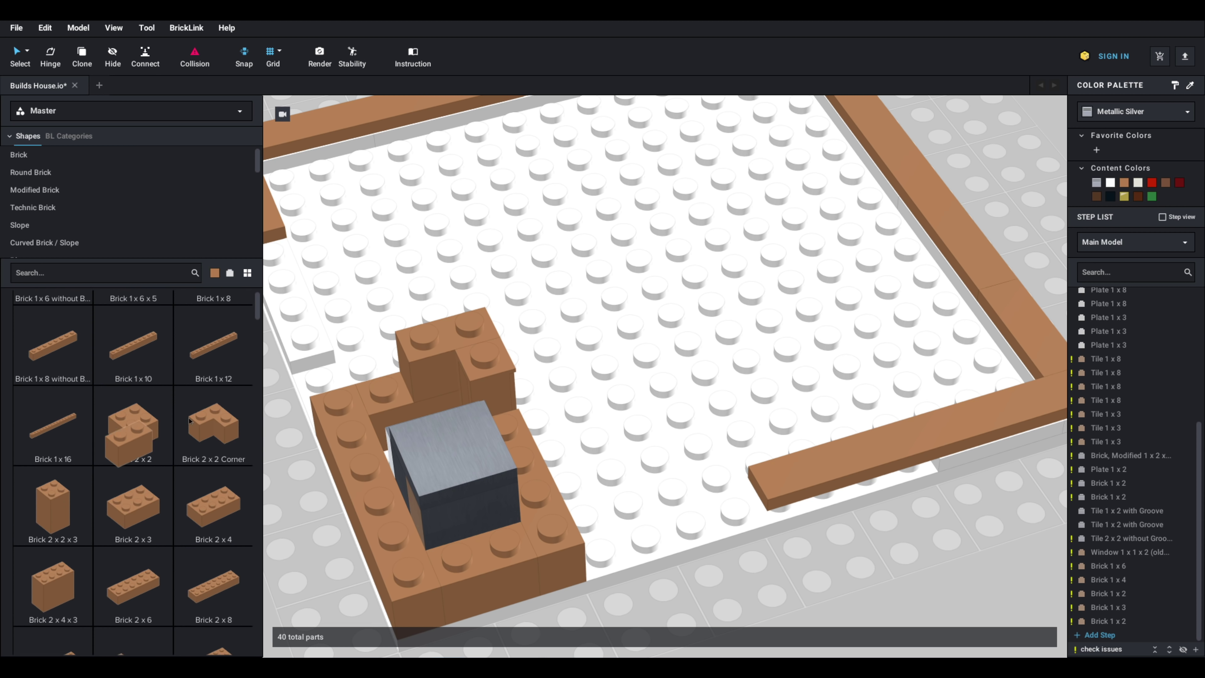
pyautogui.click(342, 388)
pyautogui.press('Right')
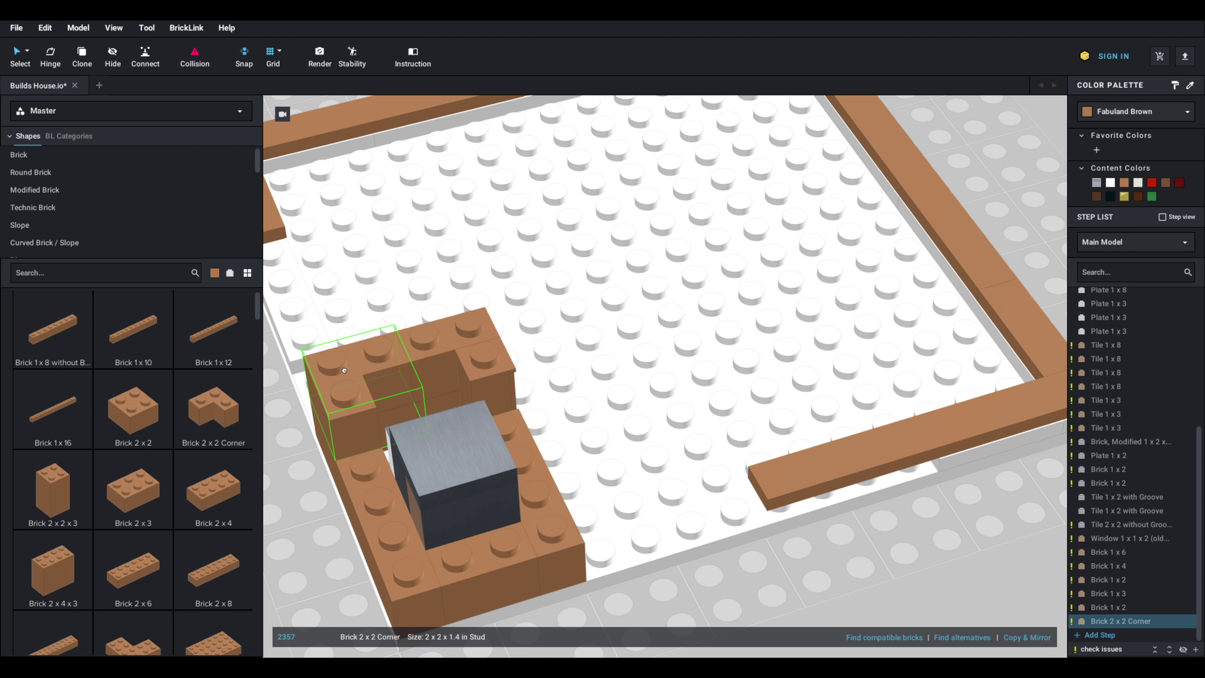
pyautogui.click(342, 388)
pyautogui.press('Right')
pyautogui.press('Right')
pyautogui.click(542, 483)
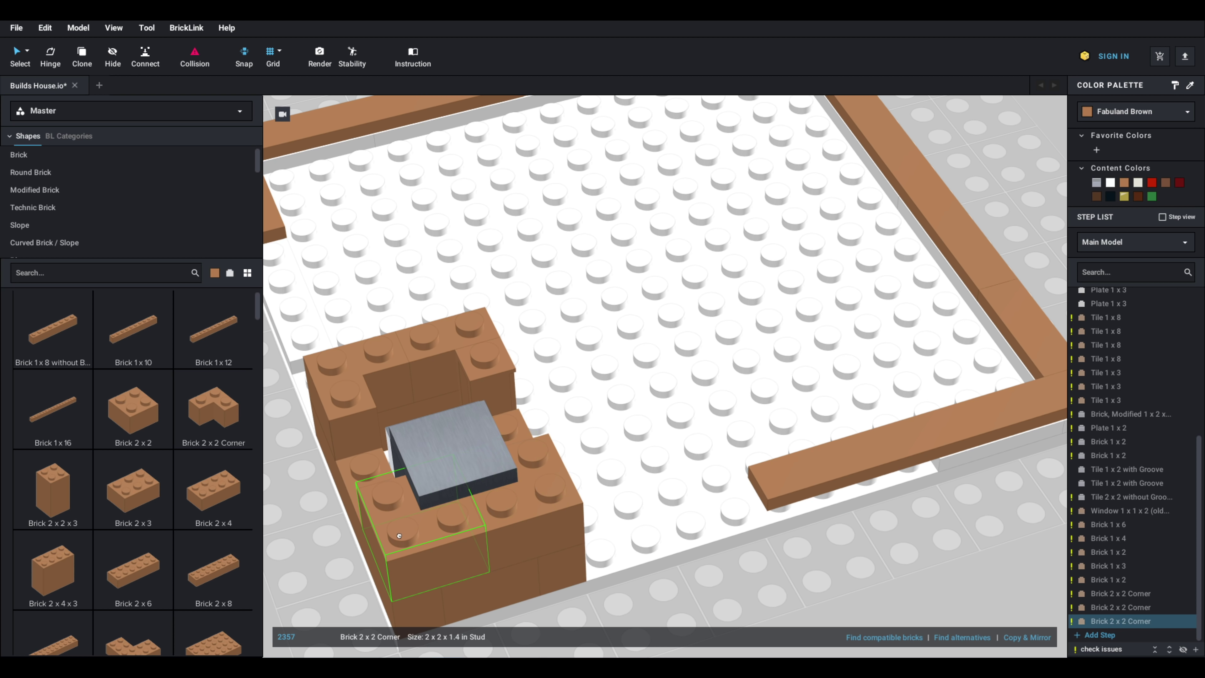
pyautogui.press('Escape')
# Step: Fill the two gaps in the enclosure's second layer with Brick 1 x 2 pieces
pyautogui.scroll(6, 158, 466)
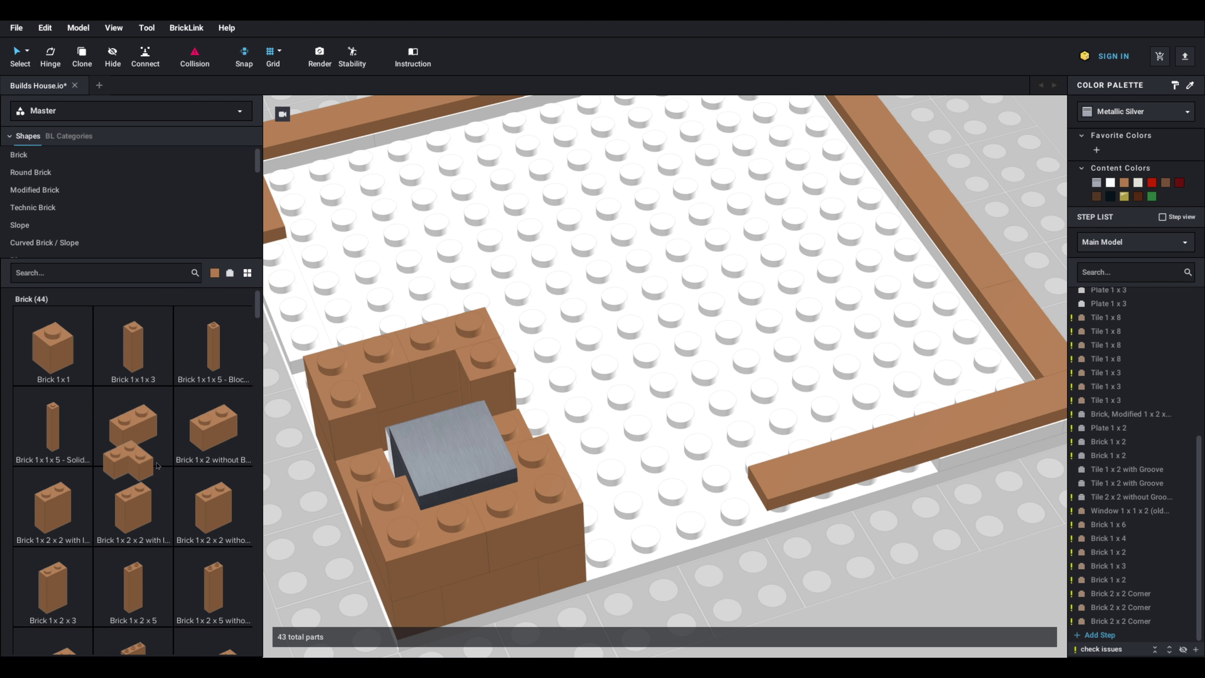
pyautogui.hotkey('ctrl', 'v')
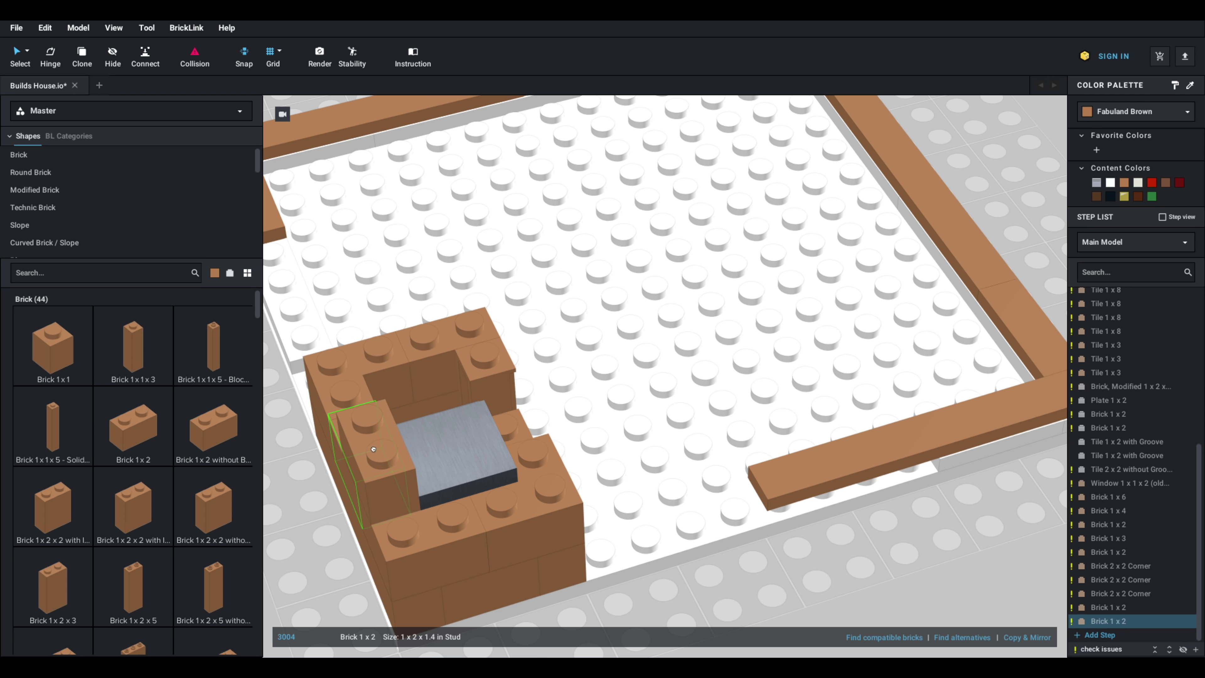
pyautogui.click(374, 437)
pyautogui.moveTo(538, 430); pyautogui.dragTo(432, 407, button='right')
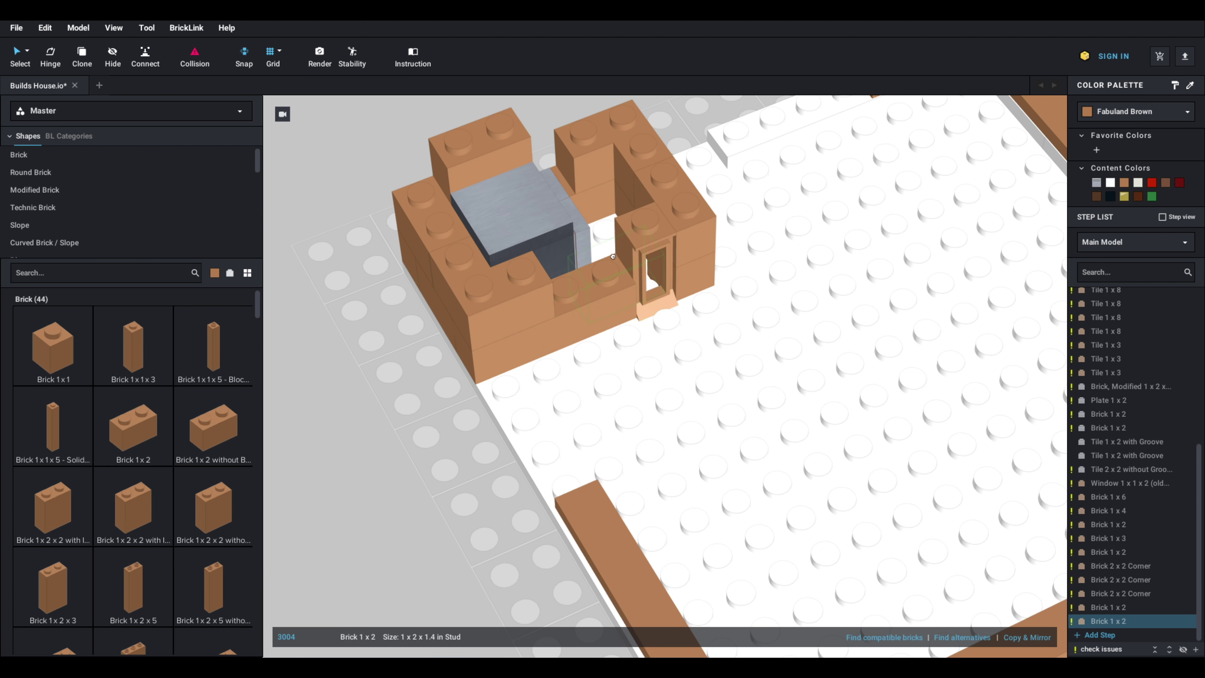
pyautogui.press('Escape')
pyautogui.moveTo(533, 297); pyautogui.dragTo(641, 266, button='right')
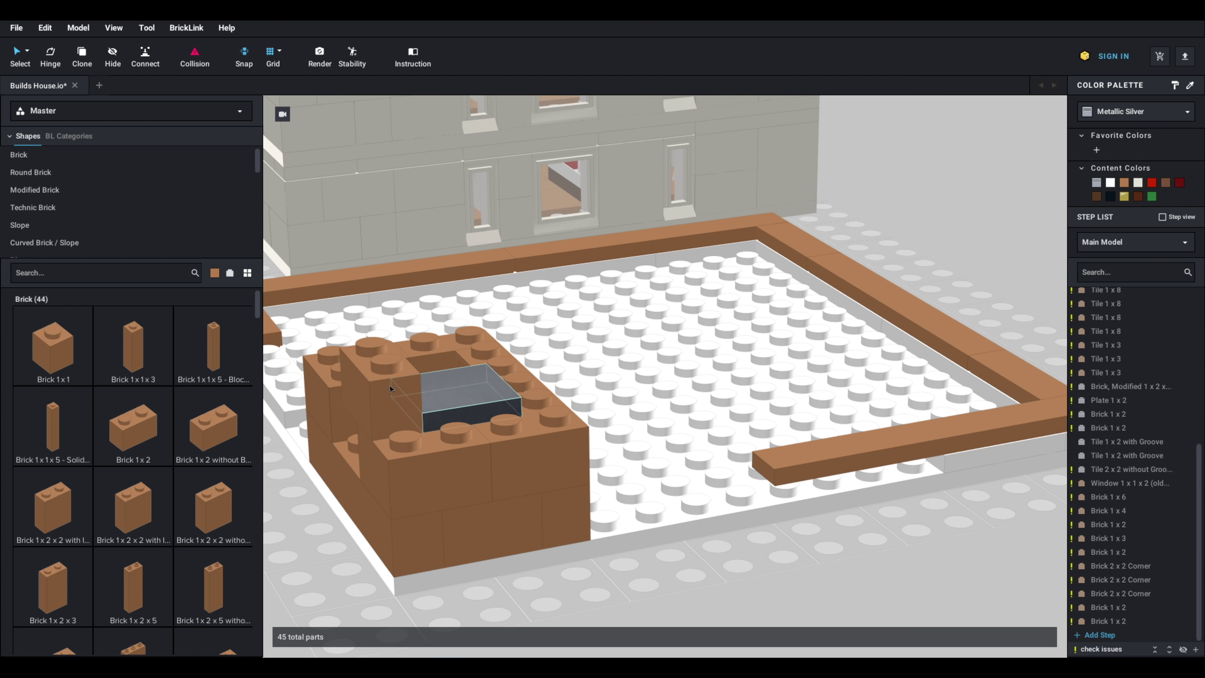
pyautogui.click(363, 392)
pyautogui.moveTo(363, 391); pyautogui.dragTo(561, 499, button='right')
pyautogui.click(594, 439)
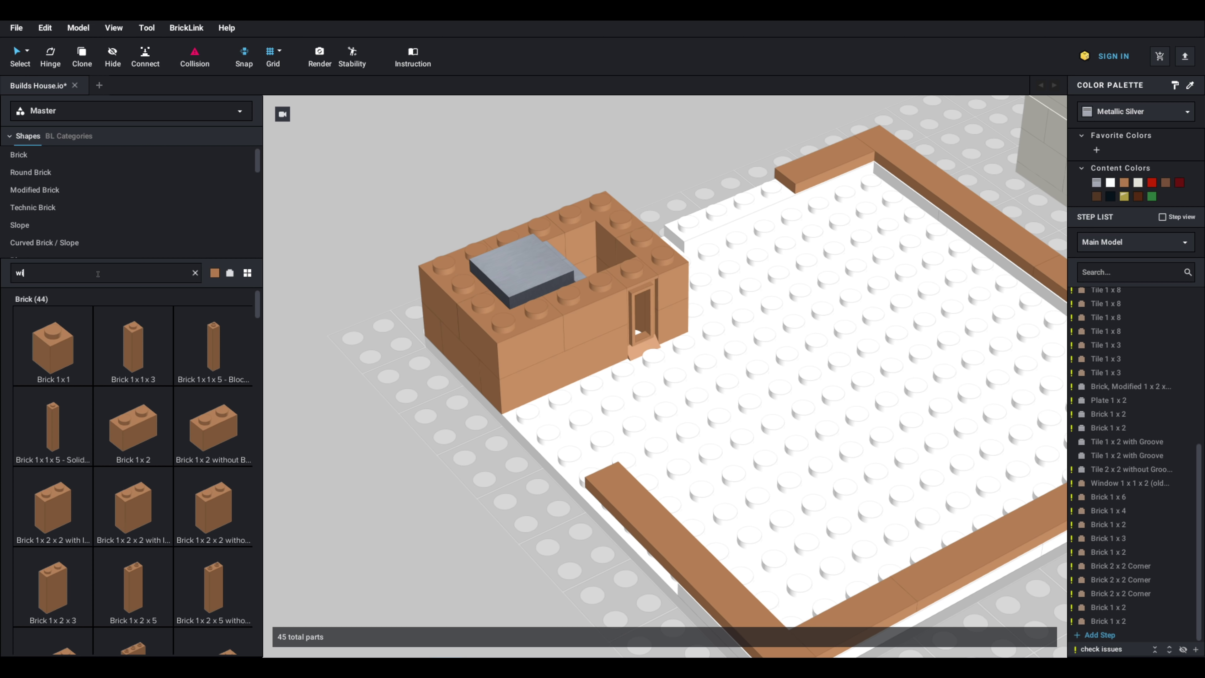
# Step: Search the parts for window and replace the enclosure's existing window with a Window 1 x 1 x 2 in the same opening
pyautogui.scroll(-10, 178, 410)
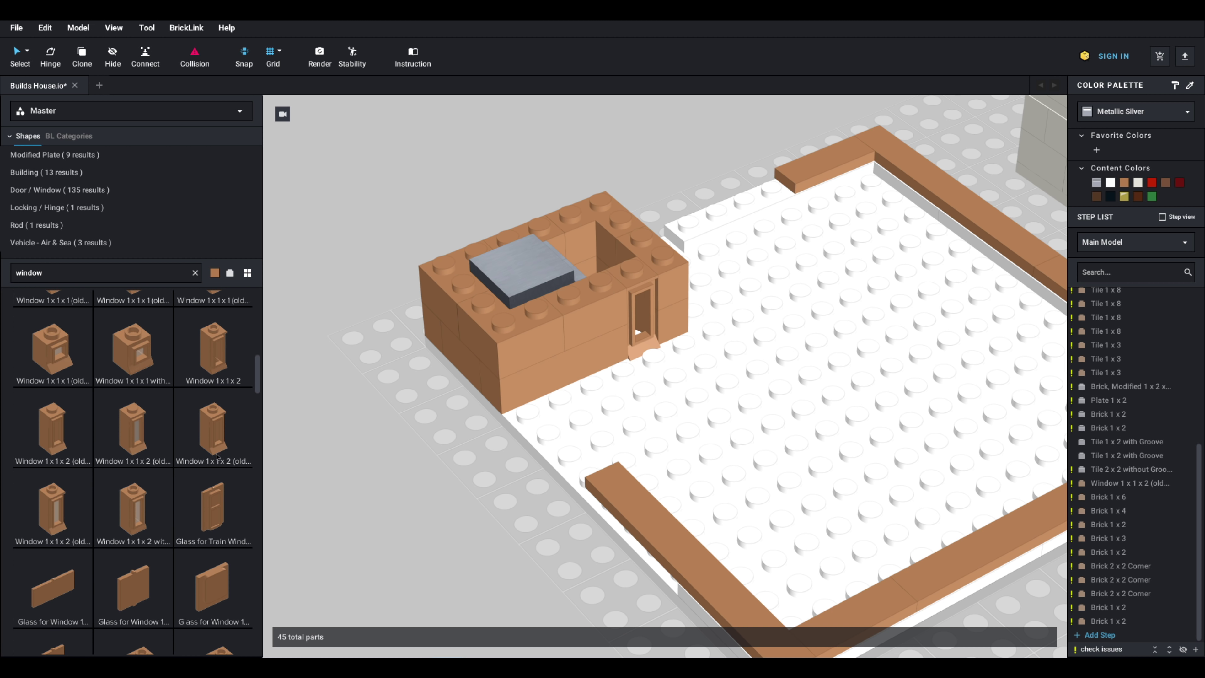
pyautogui.scroll(1, 213, 455)
pyautogui.click(213, 379)
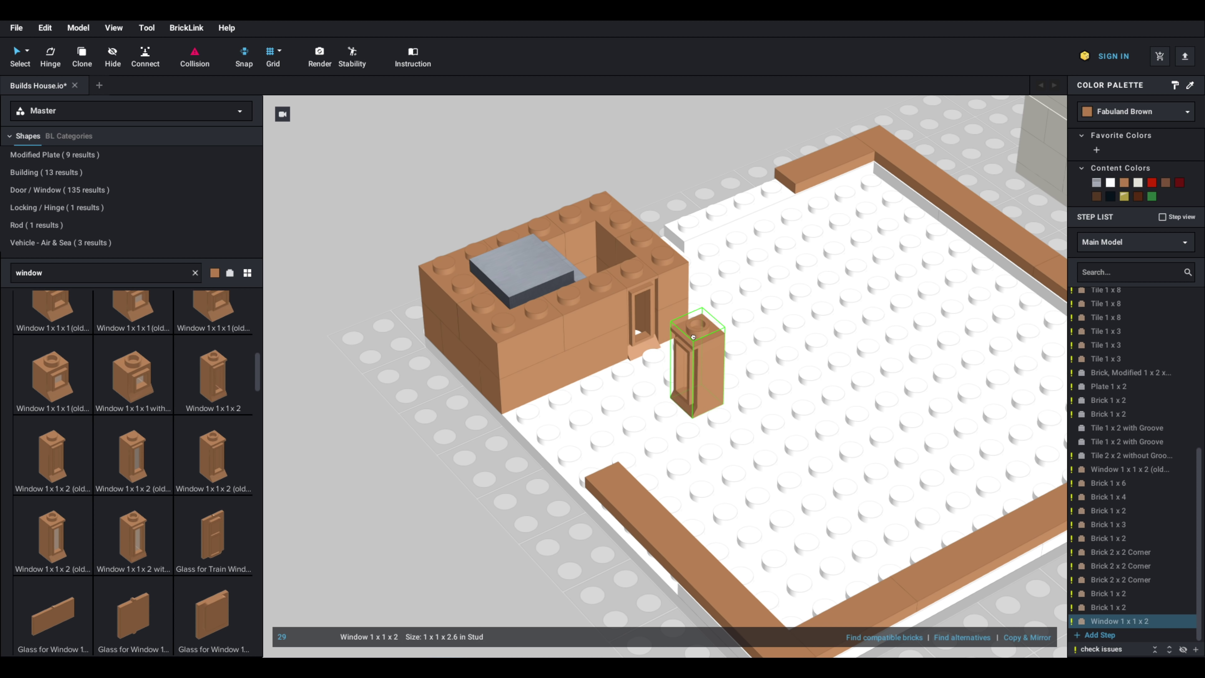
pyautogui.moveTo(693, 337); pyautogui.dragTo(711, 308)
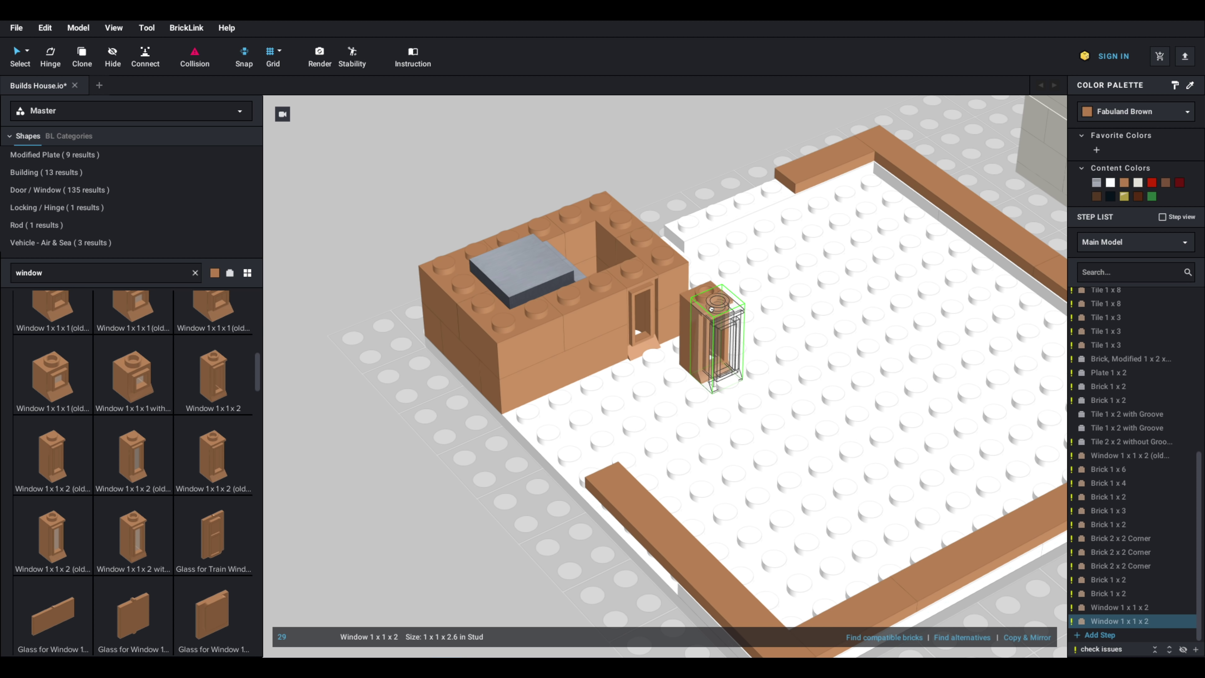
pyautogui.click(641, 279)
pyautogui.press('Delete')
pyautogui.moveTo(701, 308); pyautogui.dragTo(649, 284)
pyautogui.moveTo(653, 285); pyautogui.dragTo(723, 343, button='right')
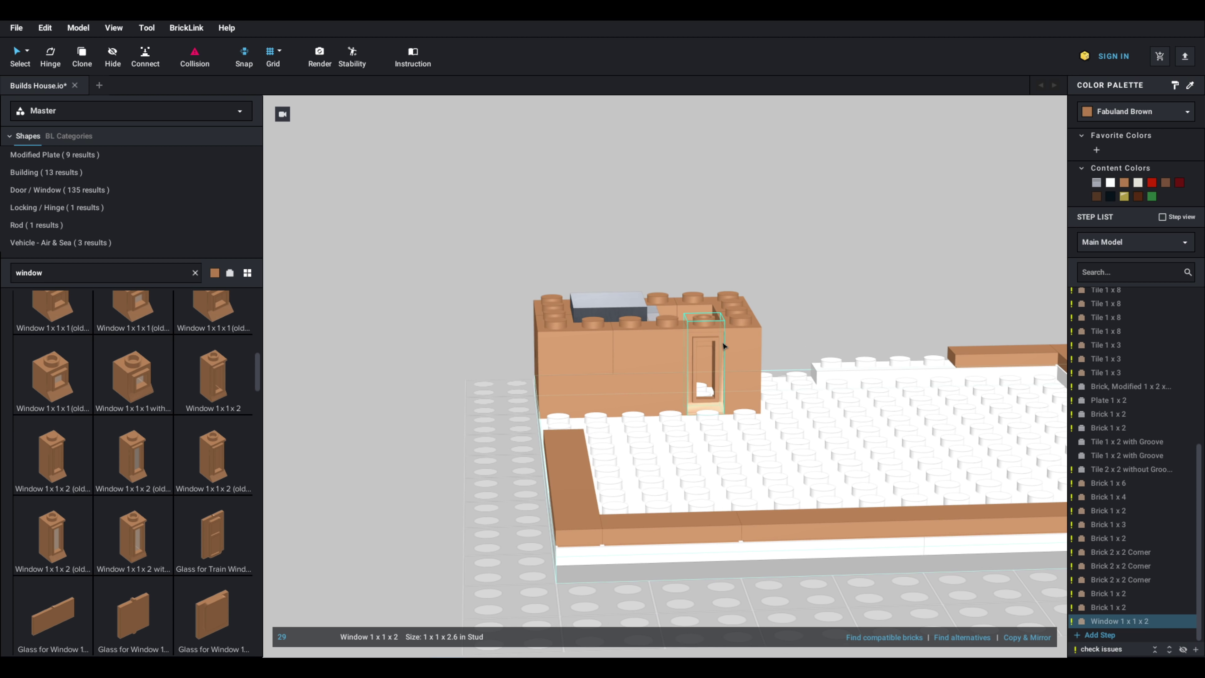
pyautogui.click(701, 237)
# Step: Copy the Metallic Silver Tile 2 x 2 onto the floor of the enclosure's open half and paint the copy Fabuland Brown
pyautogui.moveTo(701, 237); pyautogui.dragTo(791, 263, button='right')
pyautogui.scroll(-2, 632, 372)
pyautogui.click(753, 473)
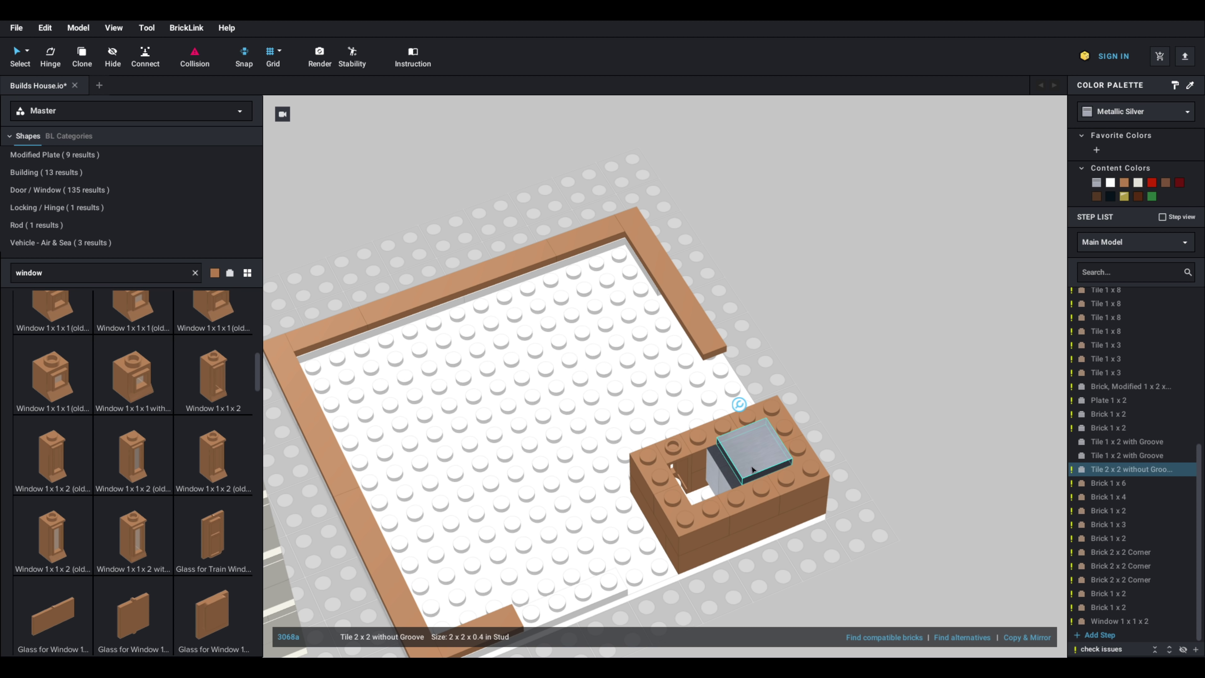
pyautogui.hotkey('ctrl', 'd')
pyautogui.moveTo(708, 474); pyautogui.dragTo(710, 499, button='right')
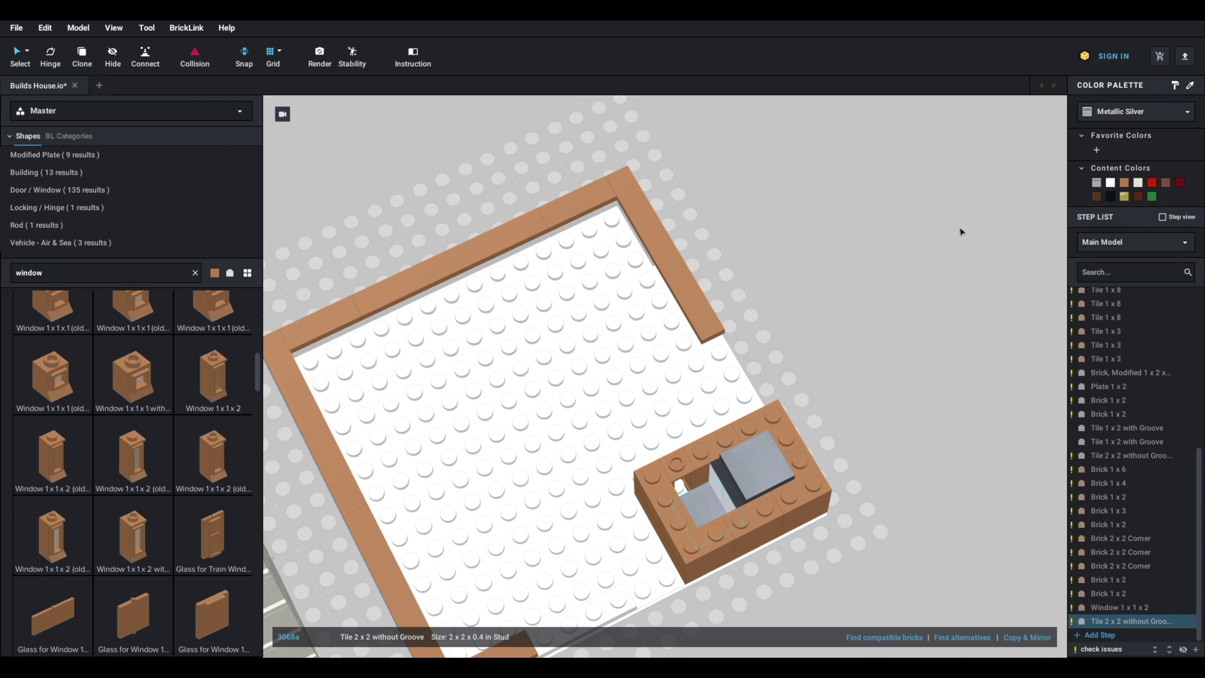
pyautogui.click(1178, 88)
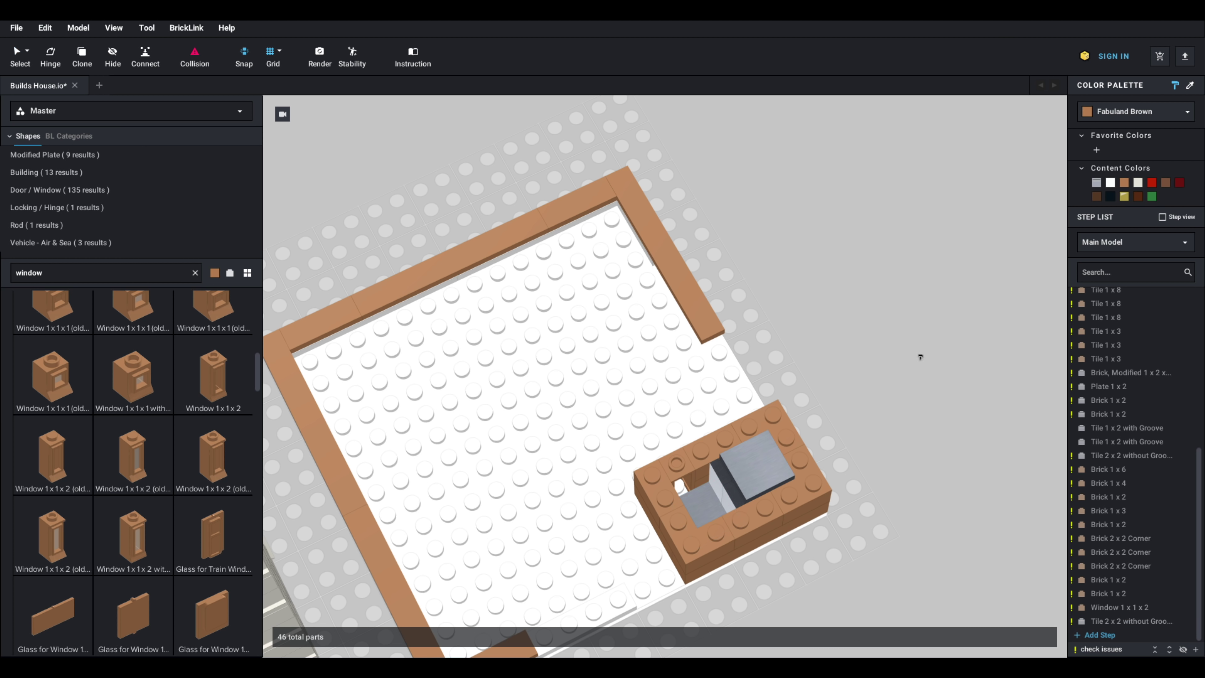
pyautogui.moveTo(760, 403); pyautogui.dragTo(816, 352, button='right')
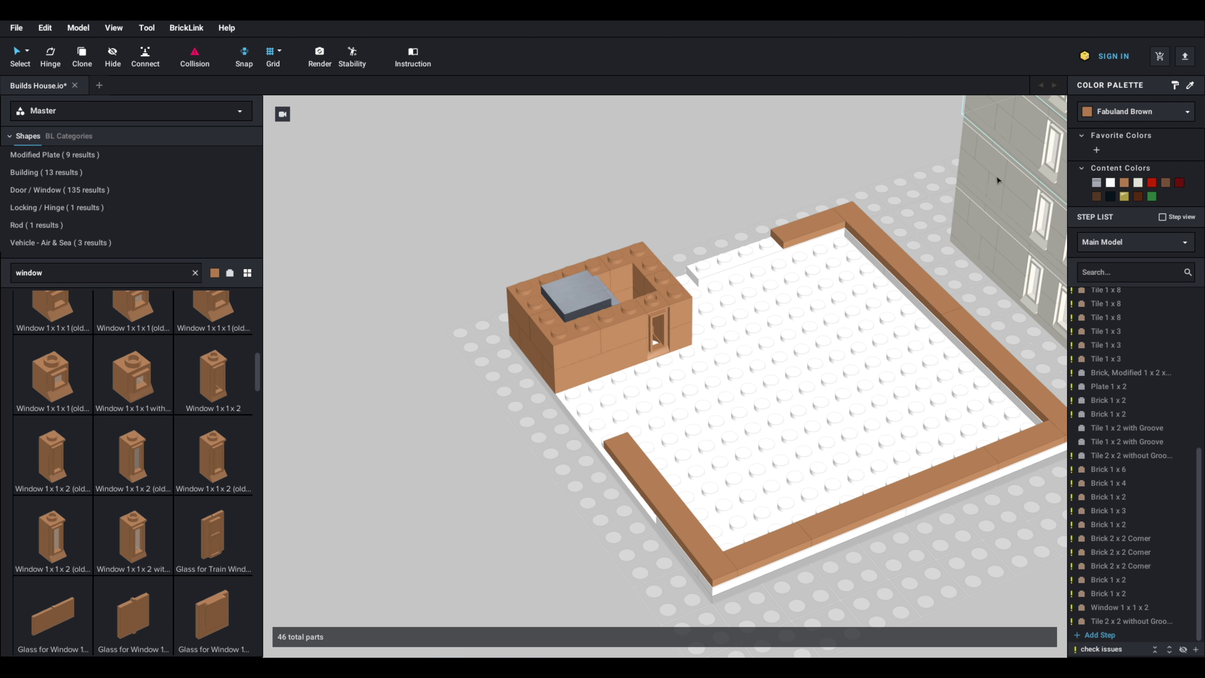
# Step: Paint all of the enclosure's wall bricks White, leaving the window Fabuland Brown
pyautogui.scroll(-4, 997, 180)
pyautogui.scroll(5, 1025, 350)
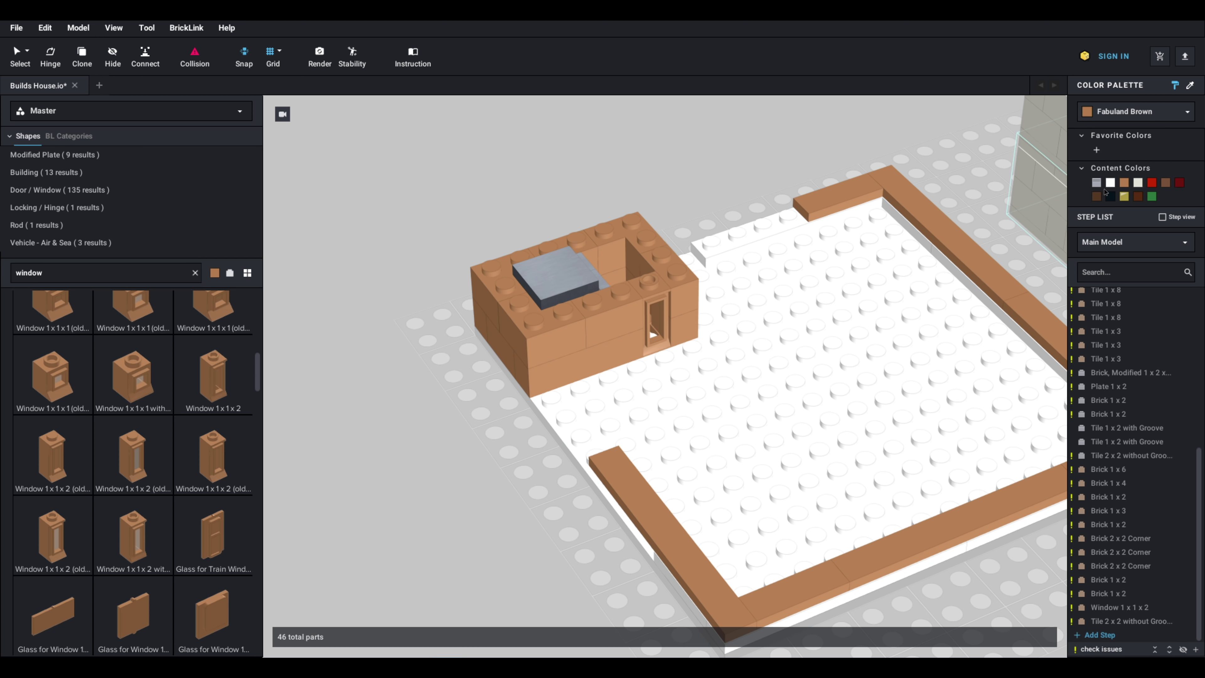
pyautogui.click(563, 335)
pyautogui.click(607, 320)
pyautogui.click(613, 352)
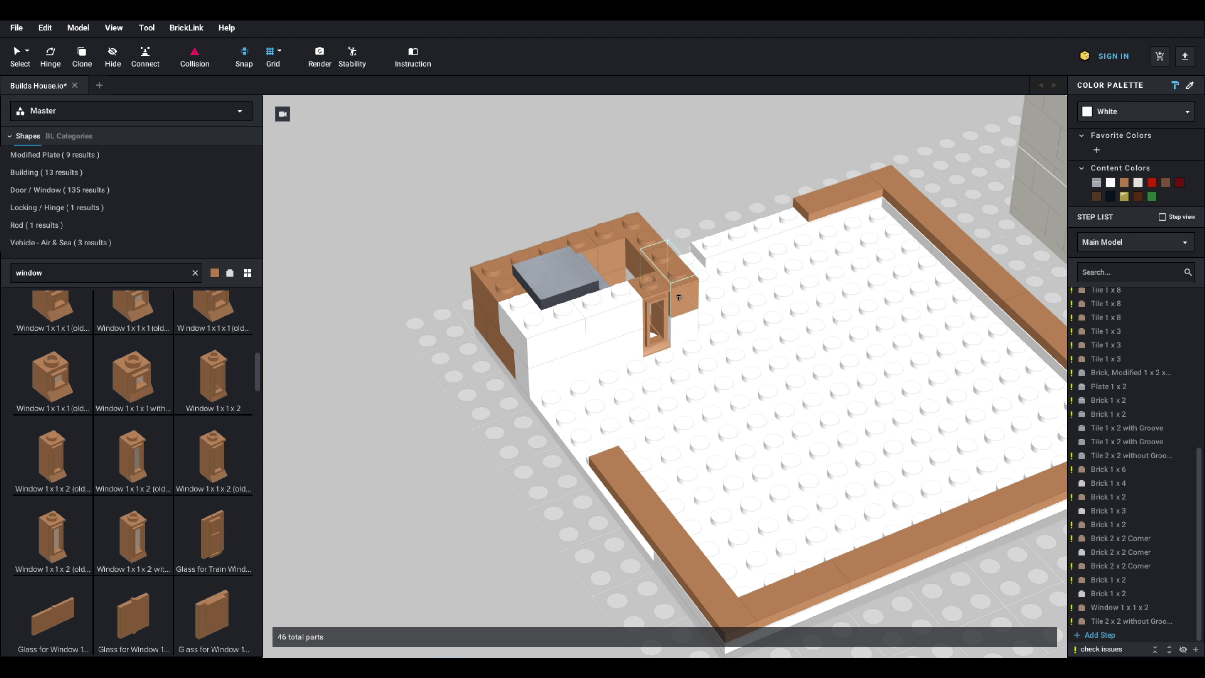
pyautogui.click(646, 252)
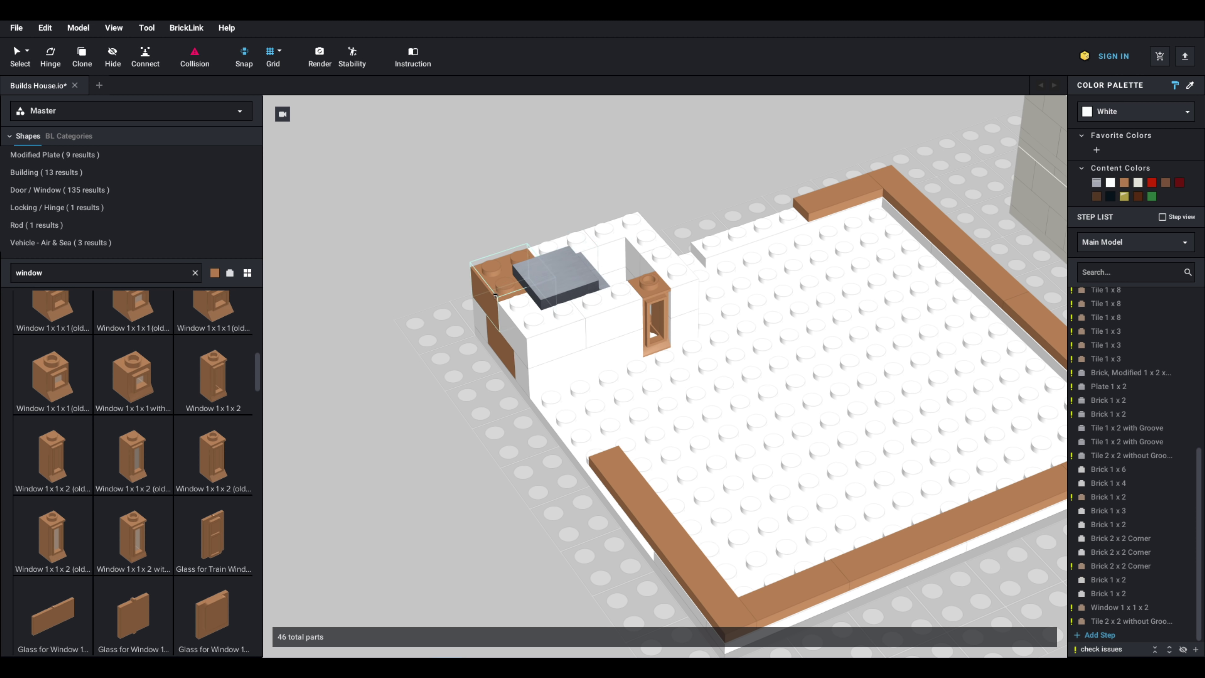
pyautogui.moveTo(505, 339); pyautogui.dragTo(604, 346, button='right')
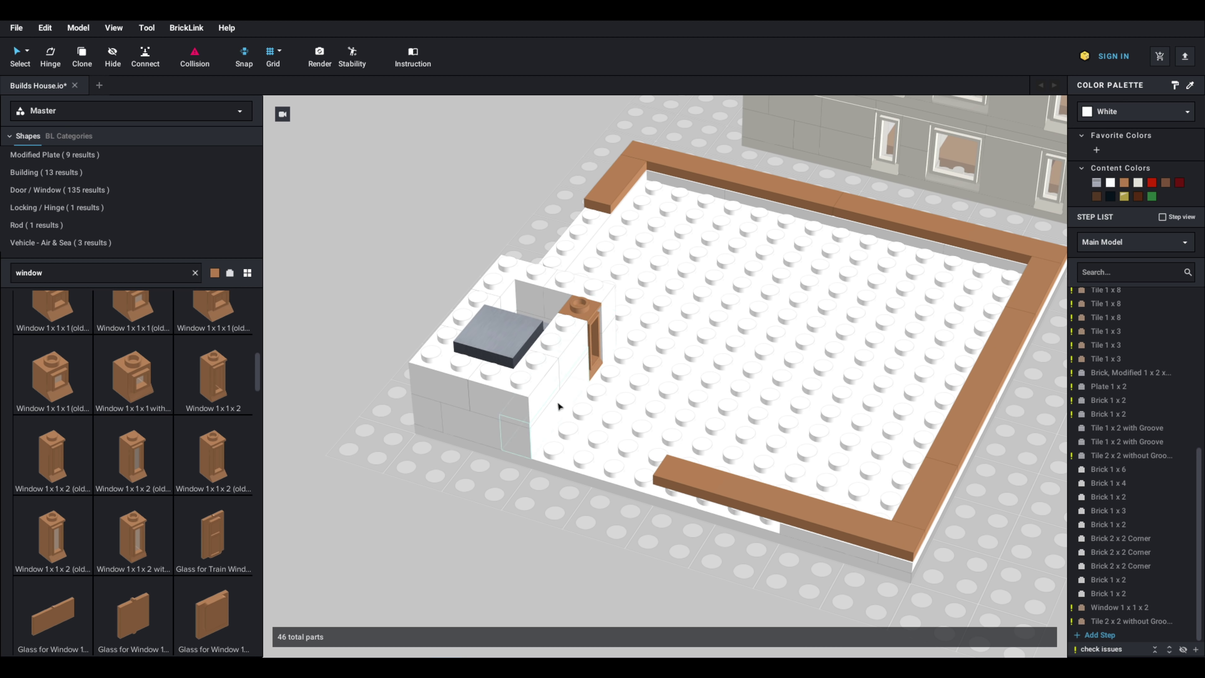
# Step: Place a Tile 2 x 4 from the Plate category across the enclosure's top at the window end
pyautogui.scroll(5, 240, 453)
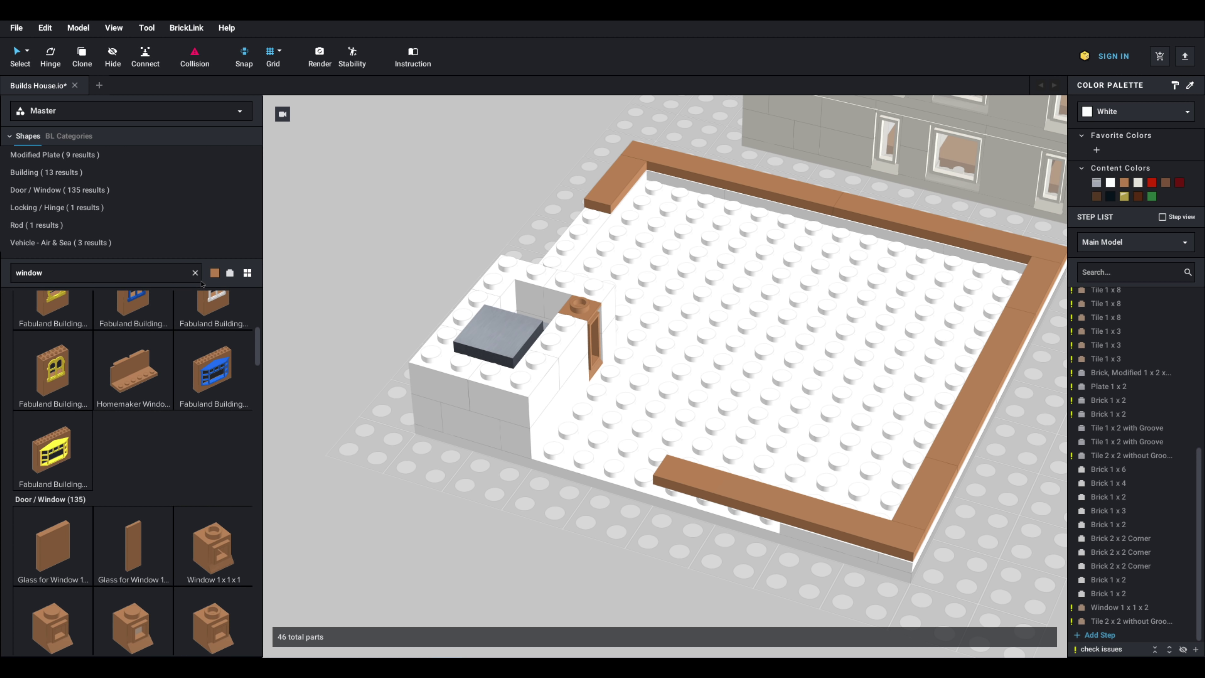
pyautogui.scroll(-3, 51, 208)
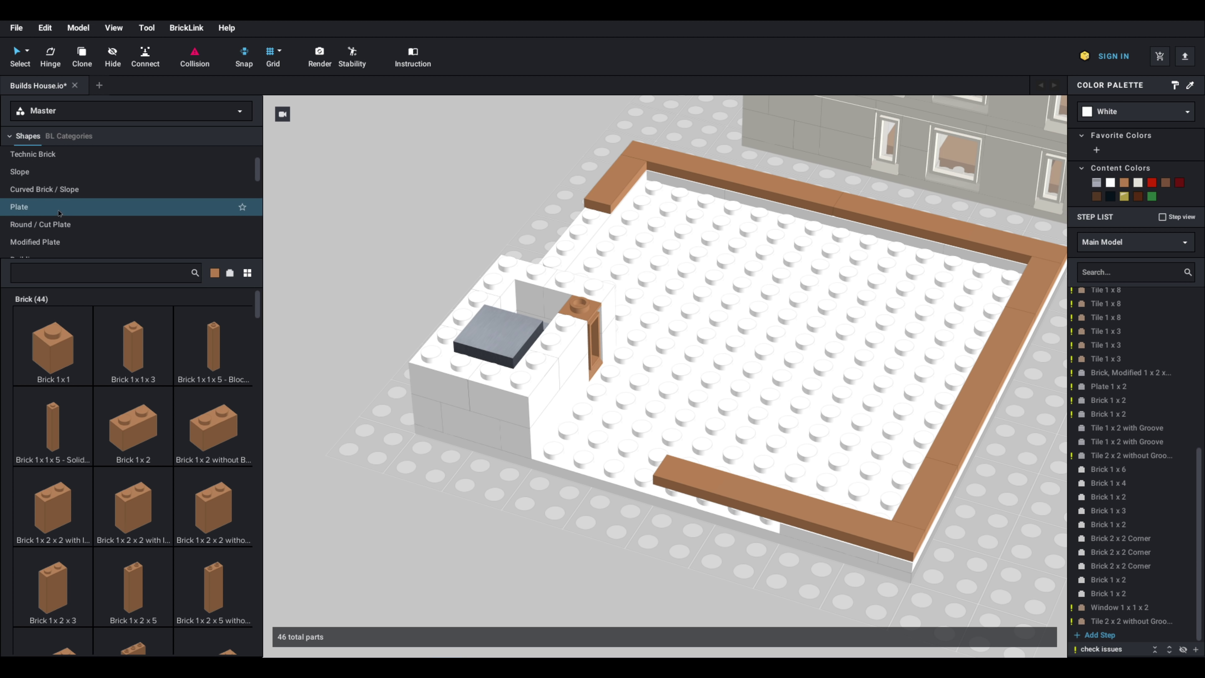
pyautogui.click(51, 208)
pyautogui.moveTo(463, 395); pyautogui.dragTo(501, 417, button='right')
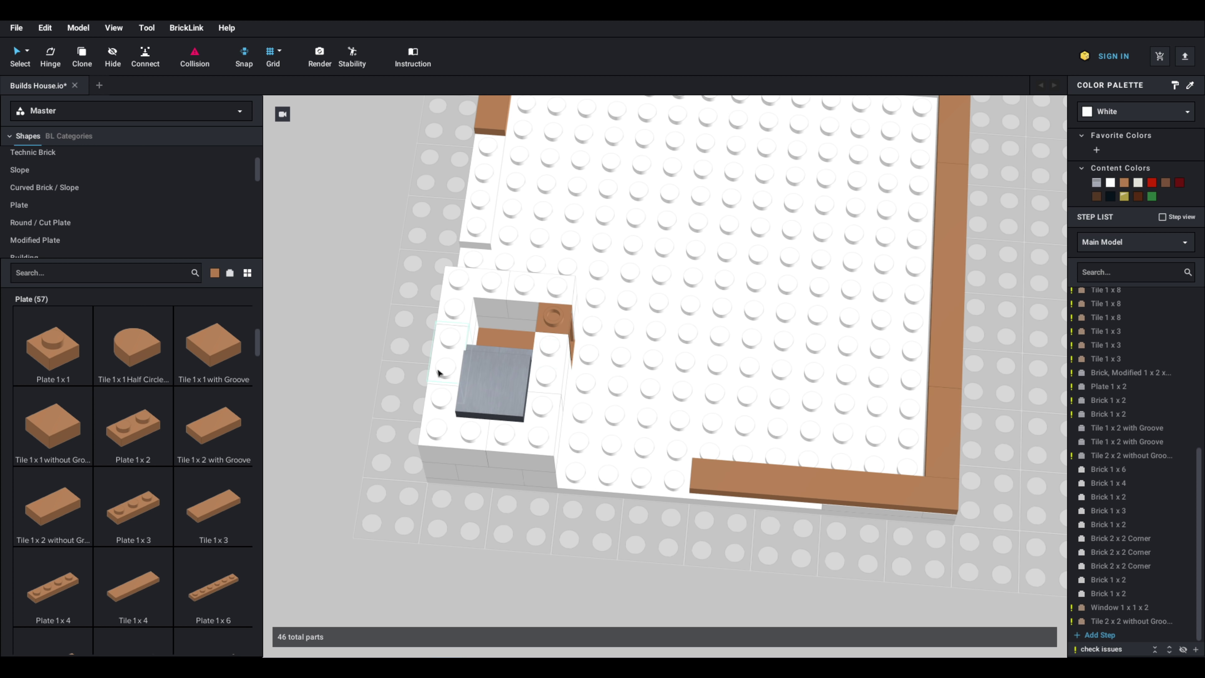
pyautogui.scroll(-10, 89, 492)
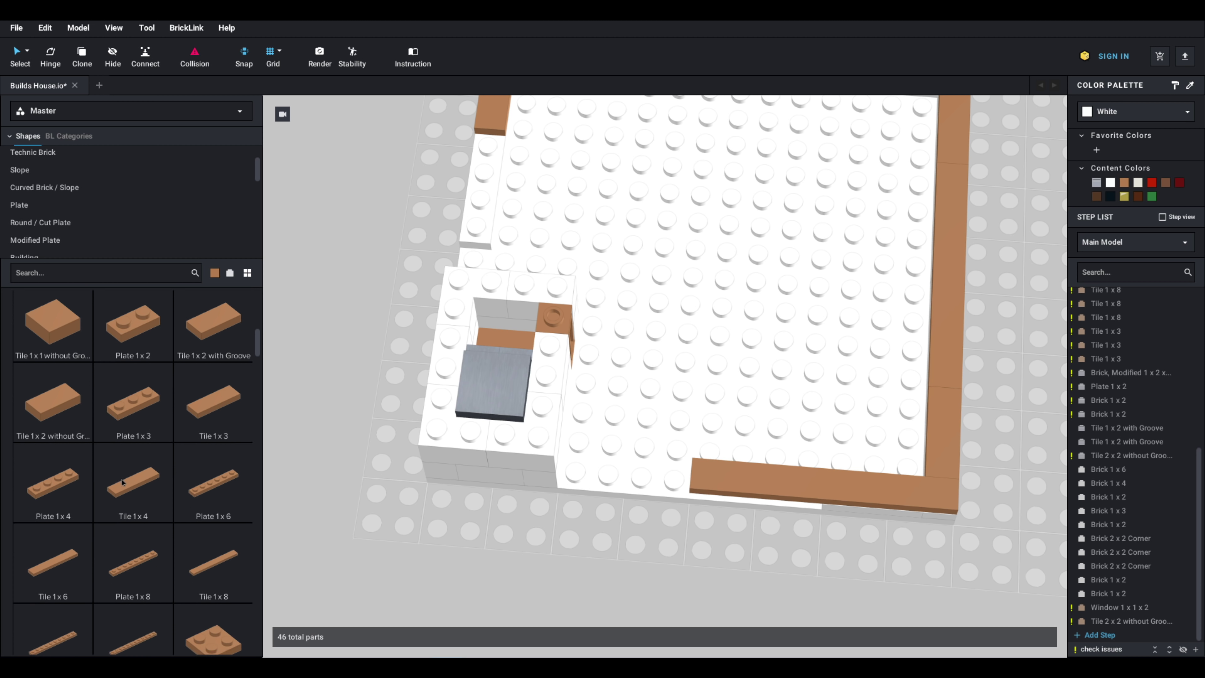
pyautogui.scroll(-3, 152, 462)
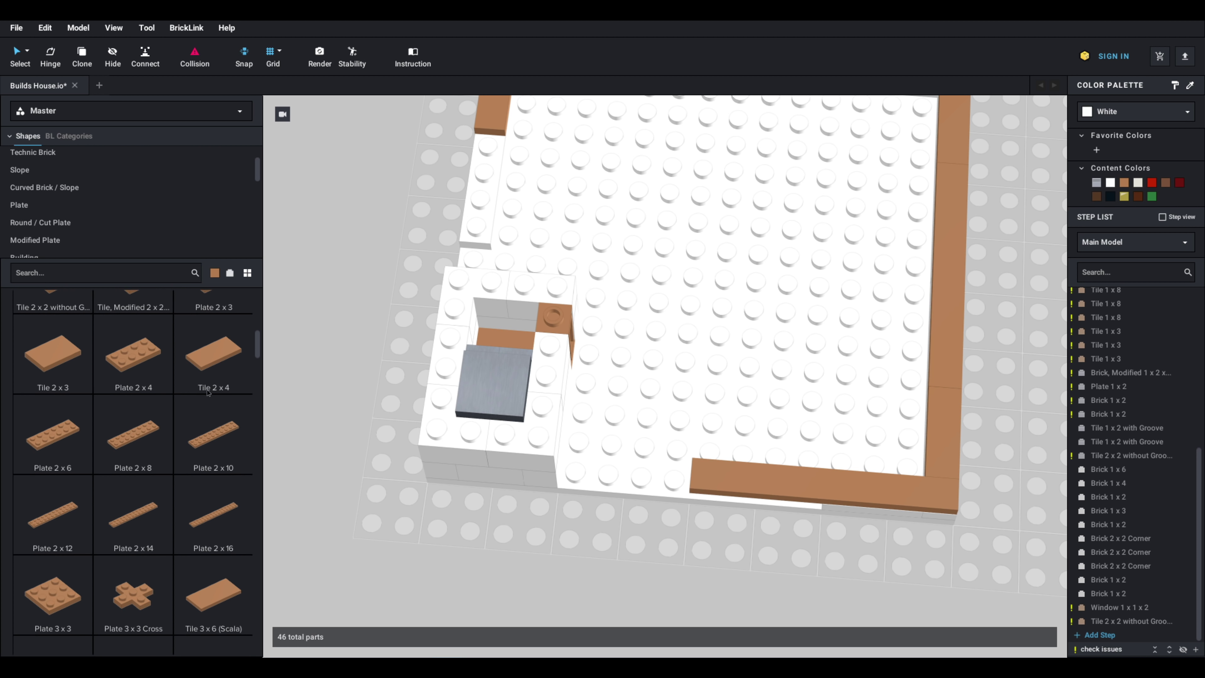
pyautogui.click(214, 352)
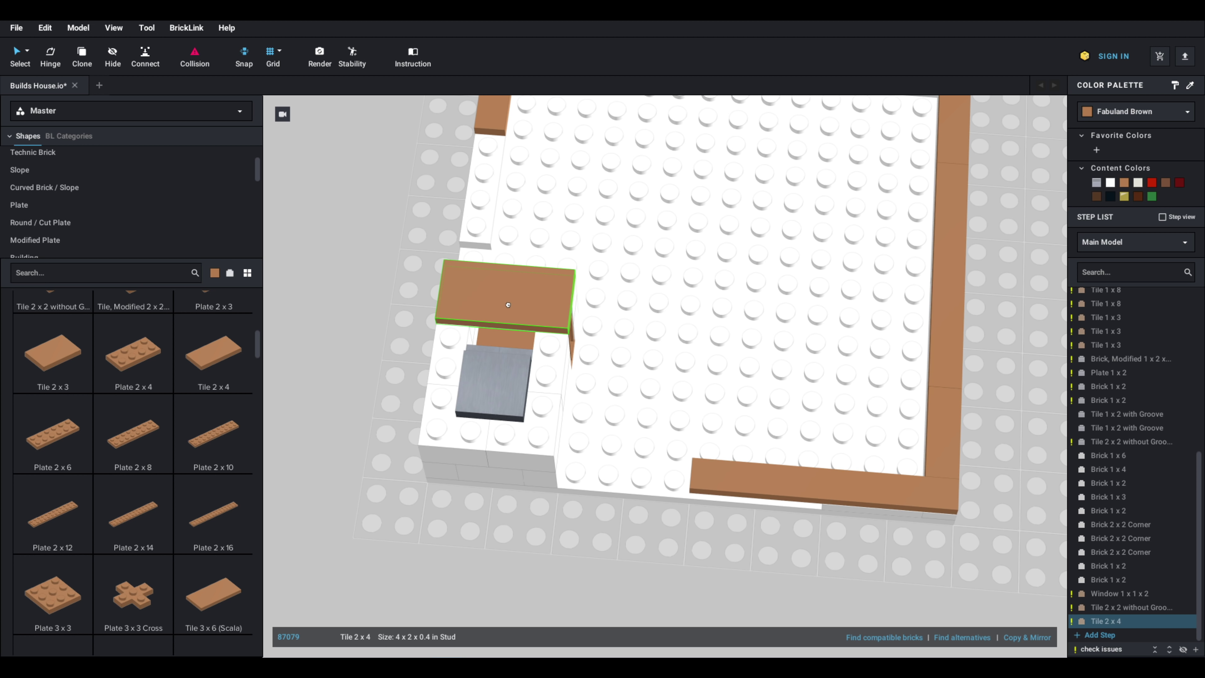
pyautogui.click(507, 306)
# Step: Lay two Tile 1 x 4 pieces on the enclosure's top, one beside the 2 x 4 tile and one along the opposite end
pyautogui.scroll(10, 231, 536)
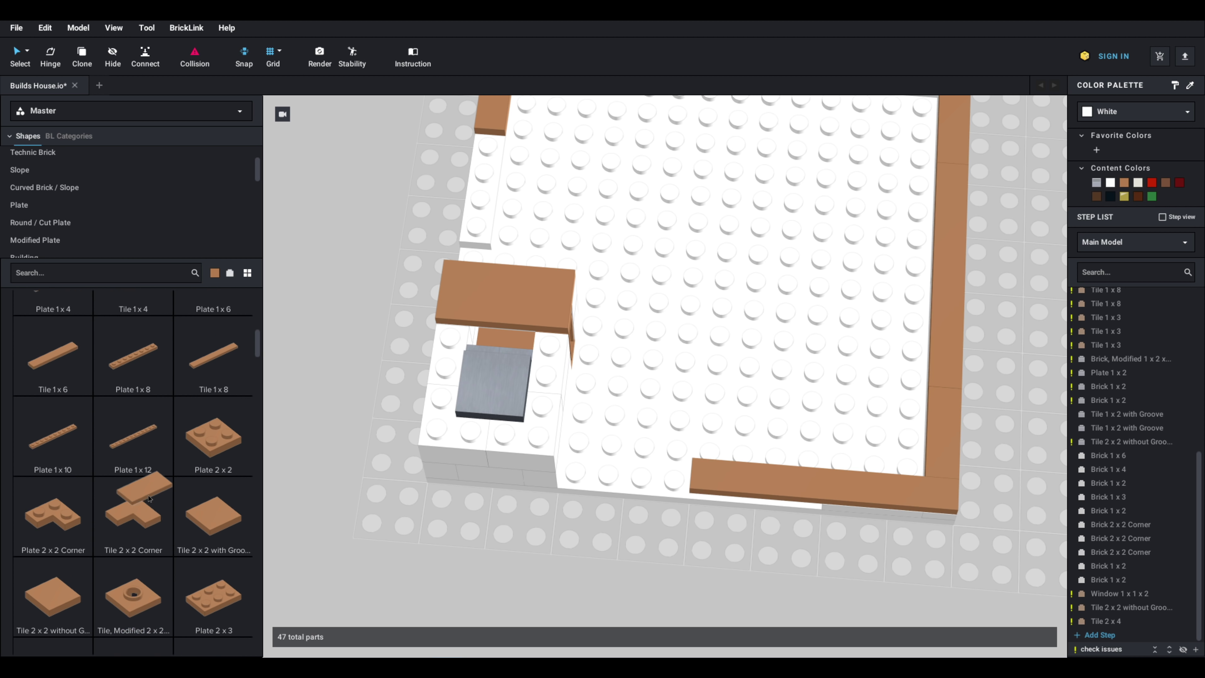
pyautogui.scroll(2, 230, 536)
pyautogui.click(133, 394)
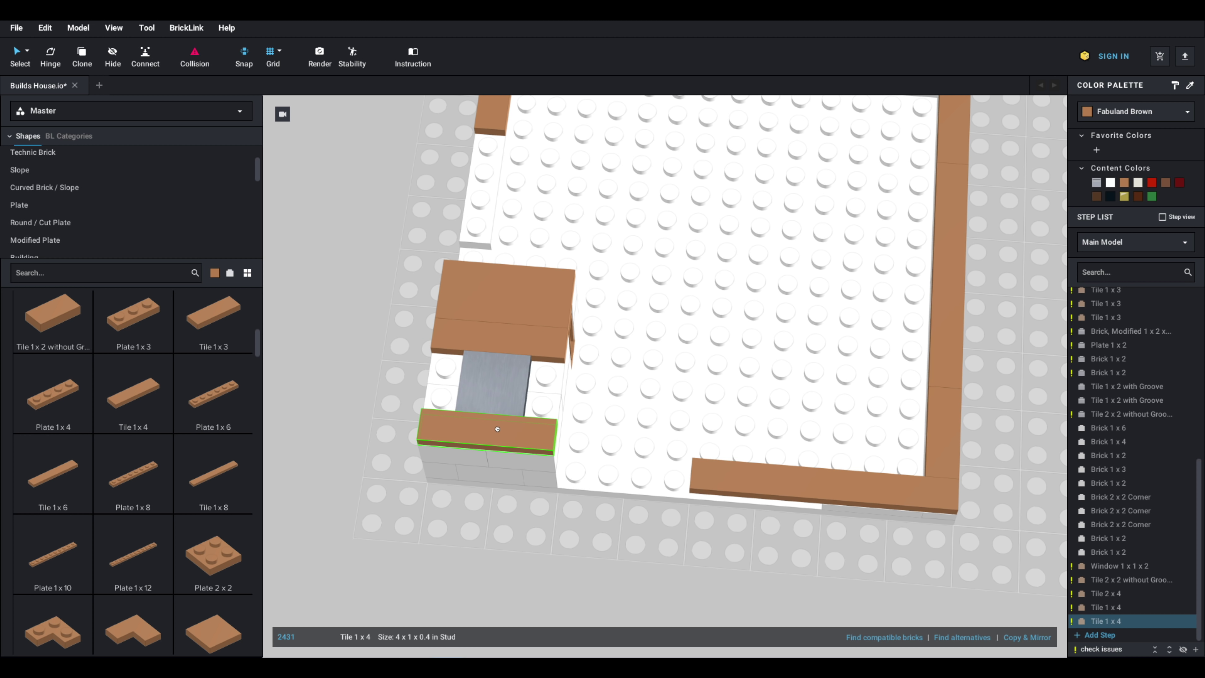
pyautogui.click(497, 431)
# Step: Cover the remaining studs on both sides of the silver tile with Tile 1 x 2 without Groove pieces
pyautogui.scroll(3, 38, 530)
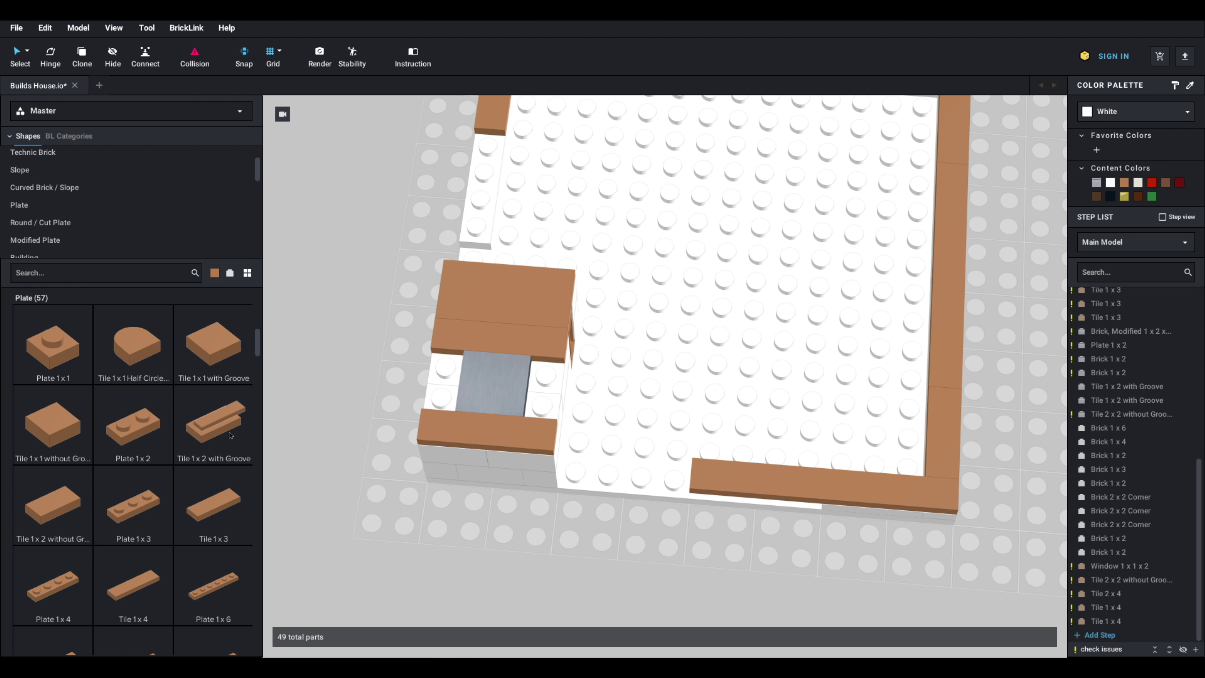
pyautogui.click(42, 515)
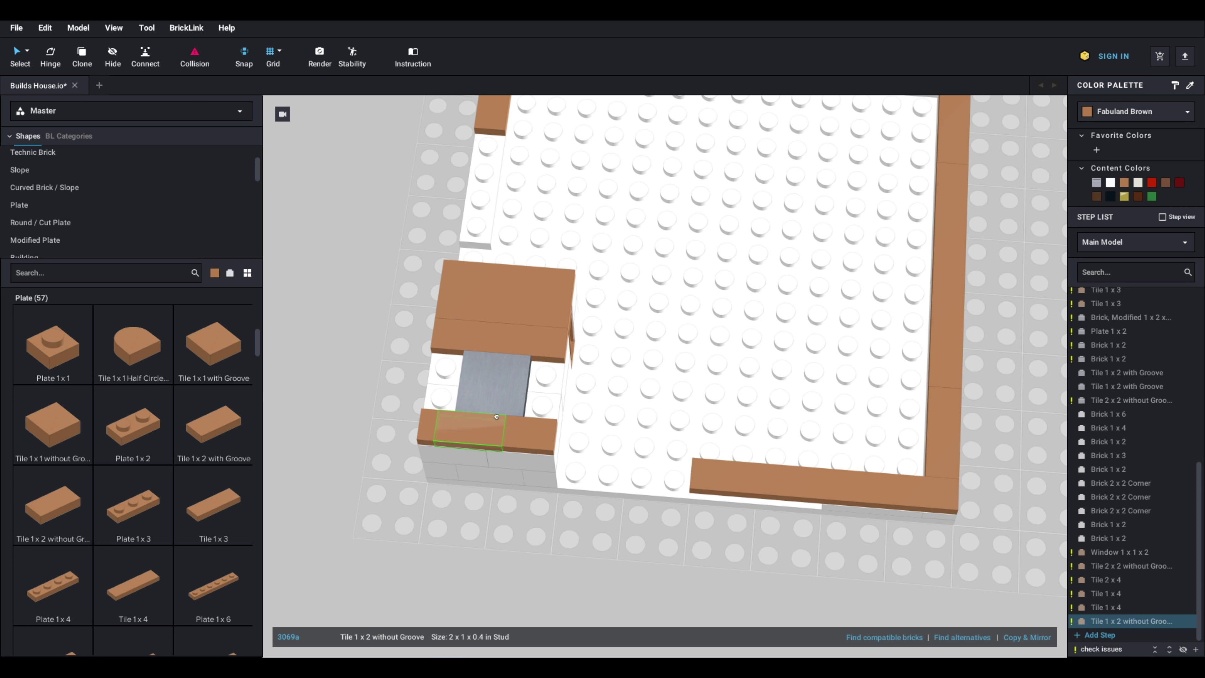
pyautogui.click(451, 376)
pyautogui.click(551, 388)
pyautogui.moveTo(550, 388); pyautogui.dragTo(581, 333, button='right')
pyautogui.press('Escape')
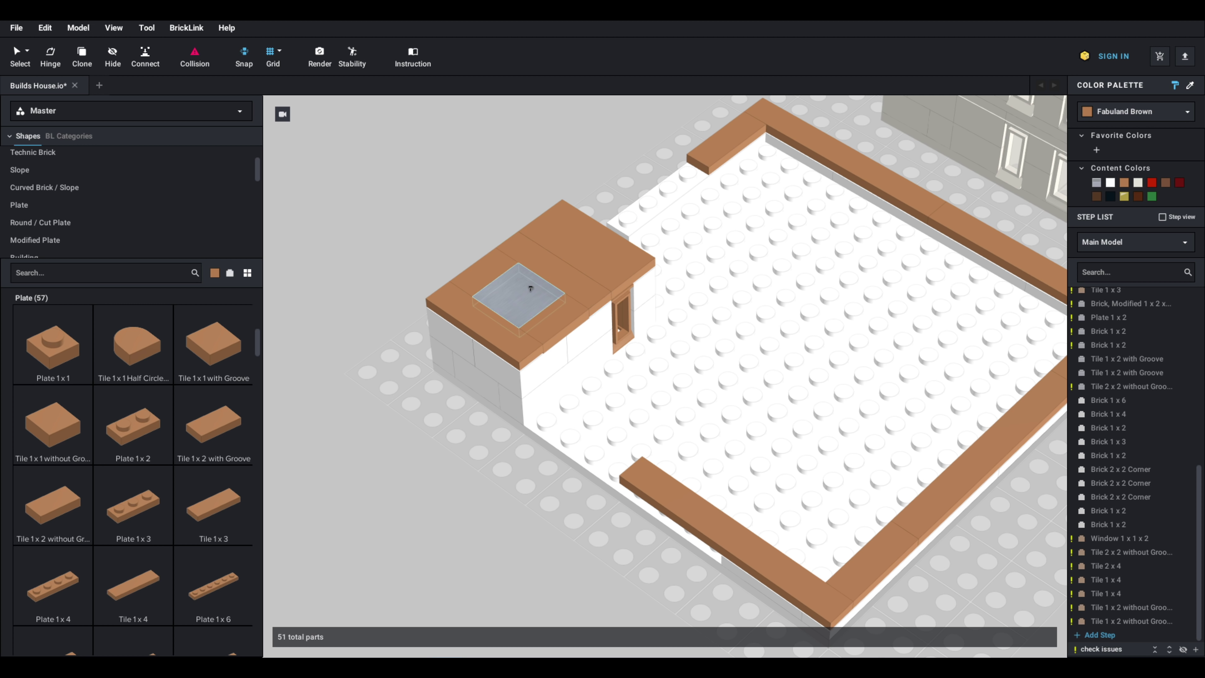
# Step: Paint the Metallic Silver Tile 2 x 2 in the enclosure's roof Fabuland Brown and check it from the other sides
pyautogui.moveTo(628, 295); pyautogui.dragTo(745, 283, button='right')
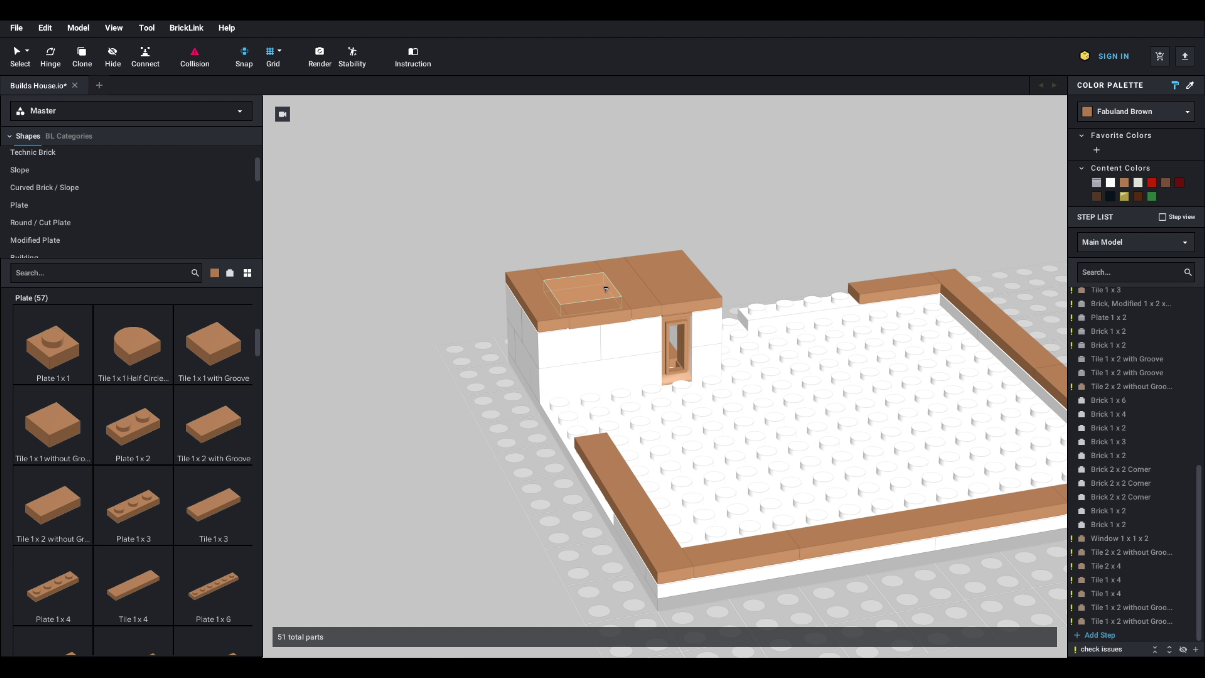
pyautogui.moveTo(602, 302); pyautogui.dragTo(700, 304, button='right')
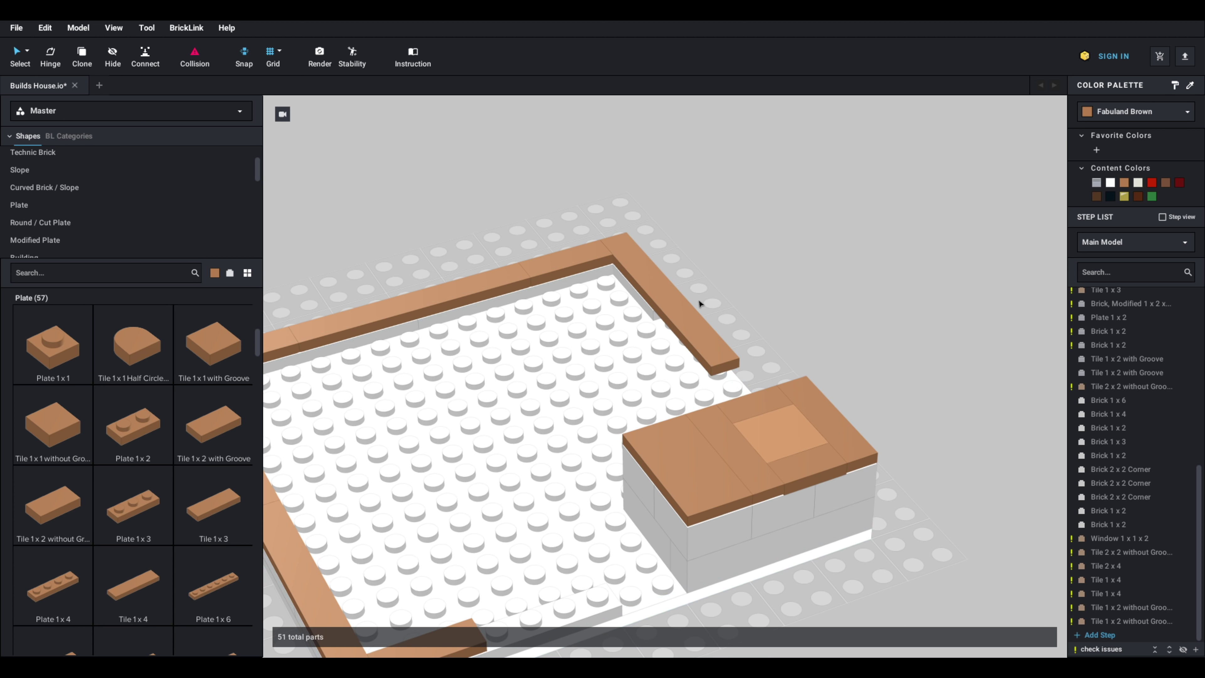
pyautogui.click(775, 441)
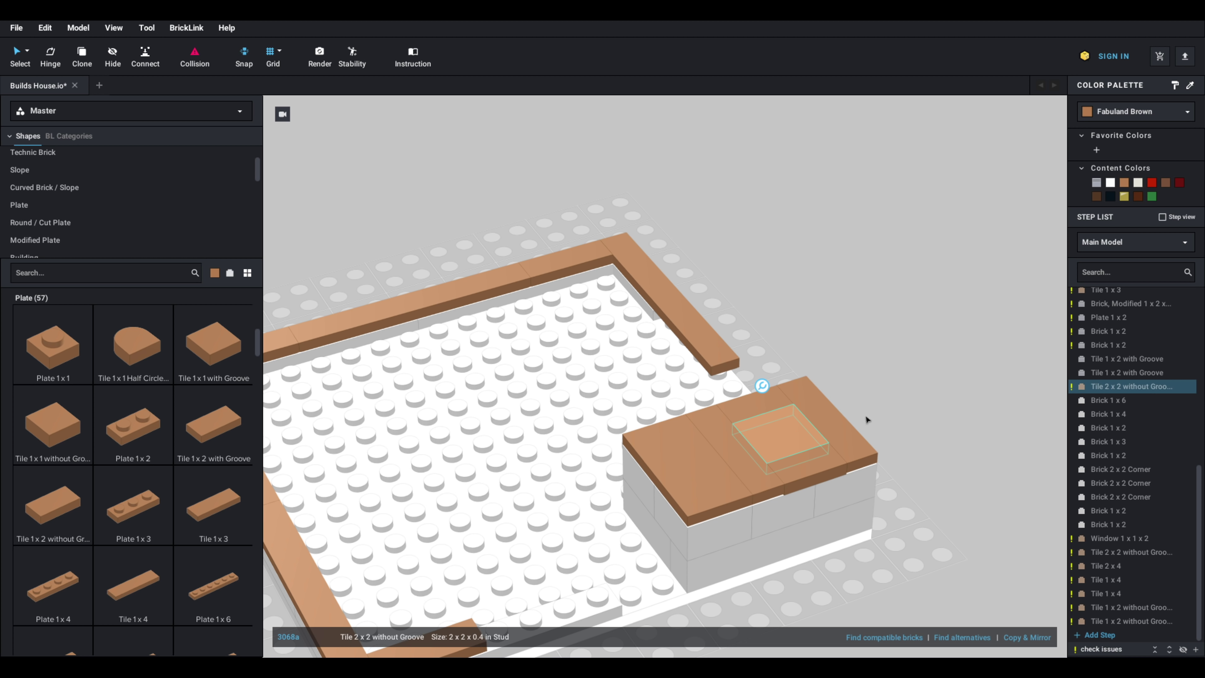
pyautogui.click(921, 387)
pyautogui.moveTo(920, 387); pyautogui.dragTo(840, 380, button='right')
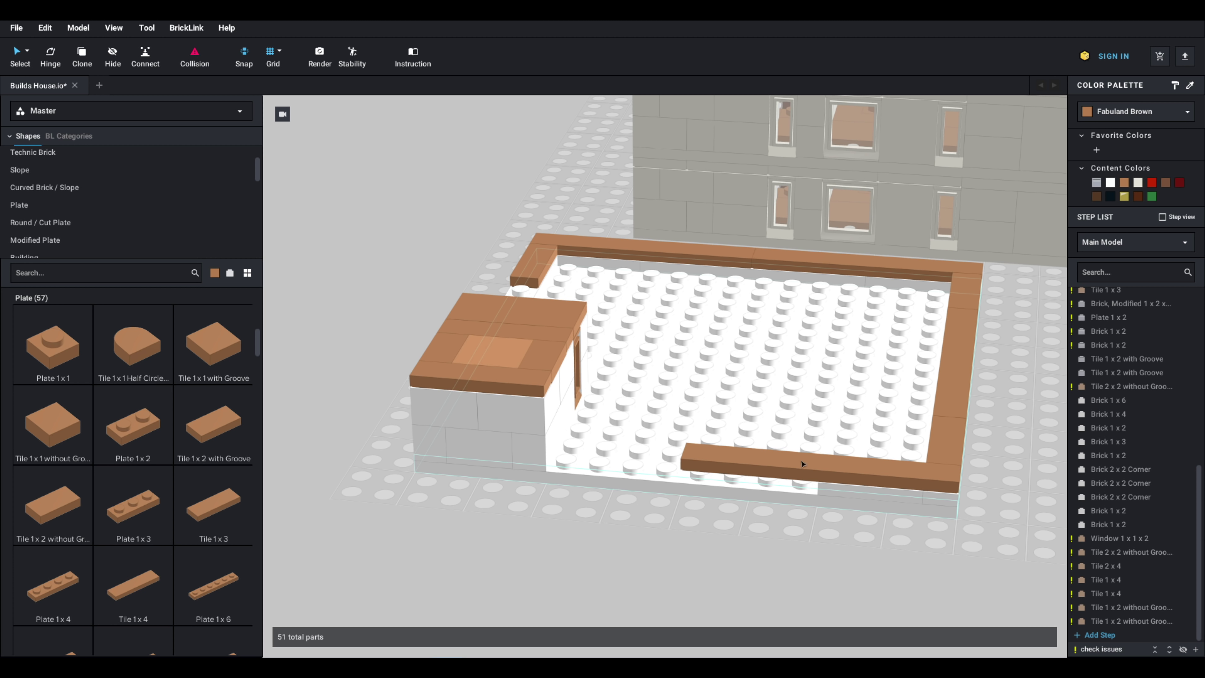
# Step: Fill the base's open edge beside the enclosure with a Plate 1 x 8 and cover its exposed studs with a Tile 1 x 4
pyautogui.scroll(-3, 151, 495)
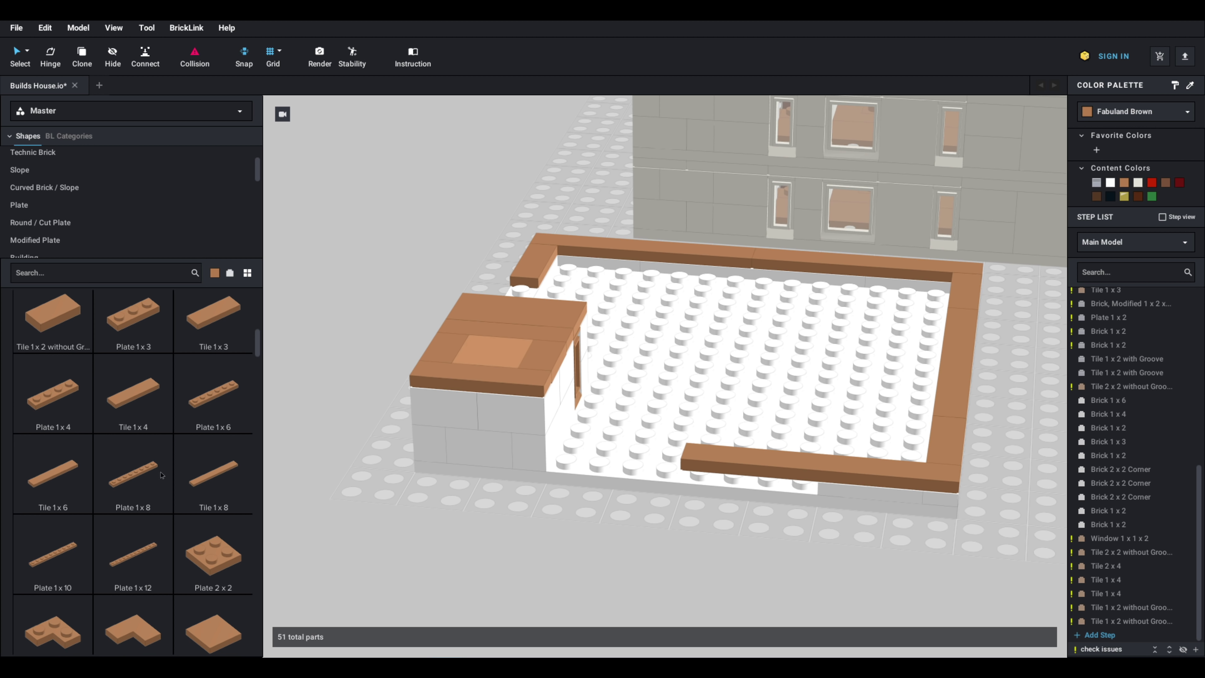
pyautogui.click(688, 476)
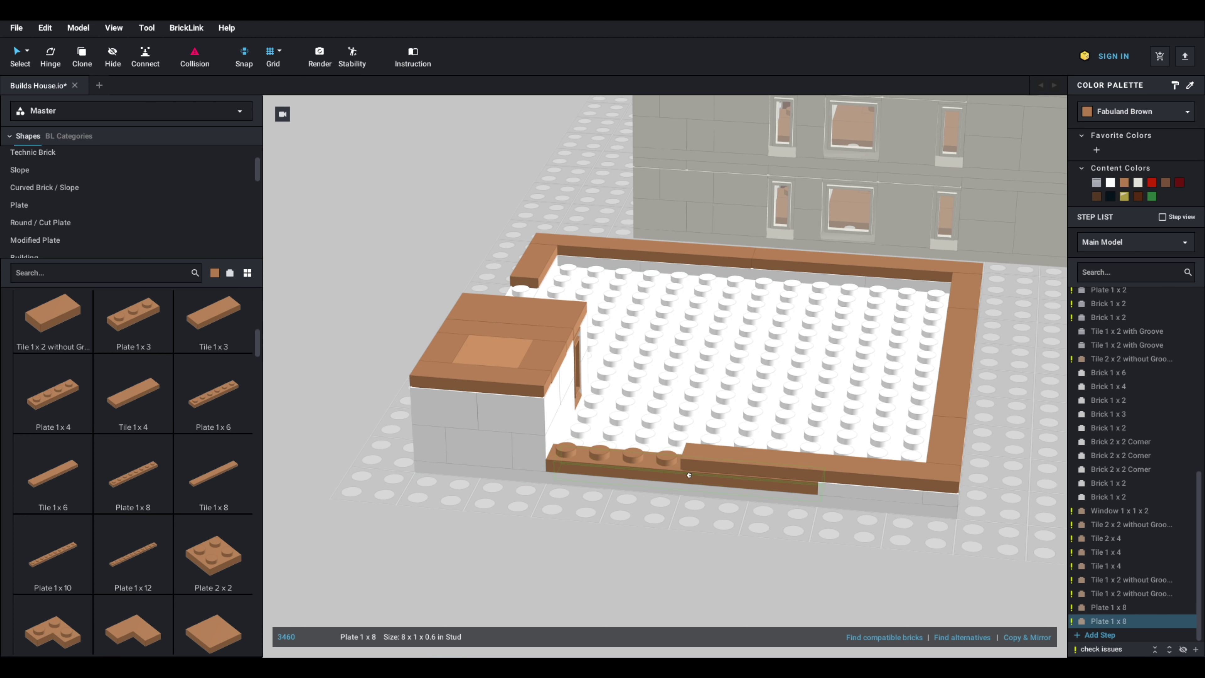
pyautogui.moveTo(128, 418); pyautogui.dragTo(619, 455)
pyautogui.click(619, 454)
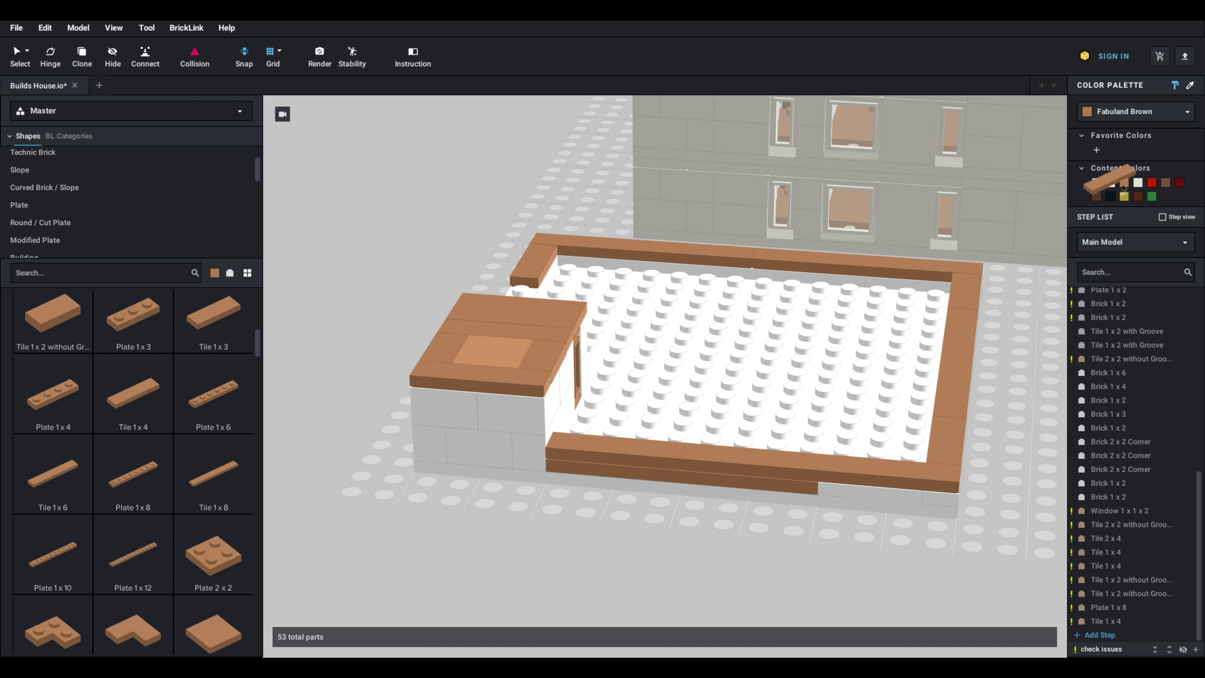
# Step: Paint the Plate 1 x 8 under the edge tiles White
pyautogui.click(779, 472)
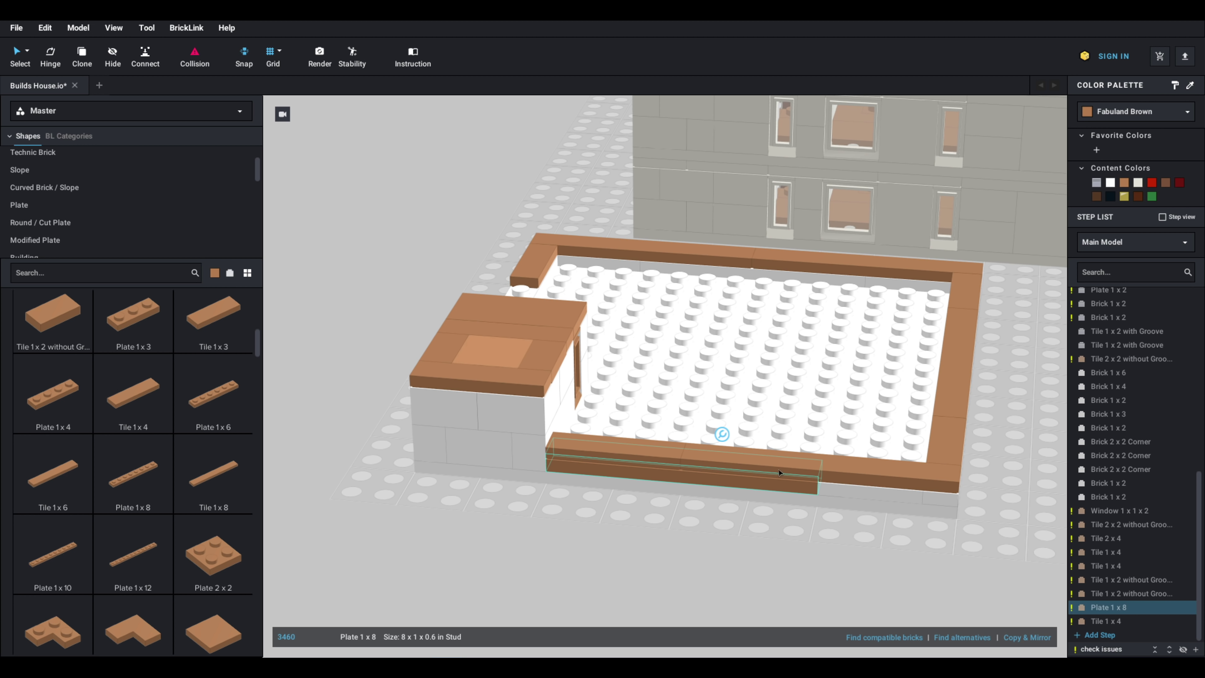
pyautogui.click(1176, 86)
pyautogui.click(666, 480)
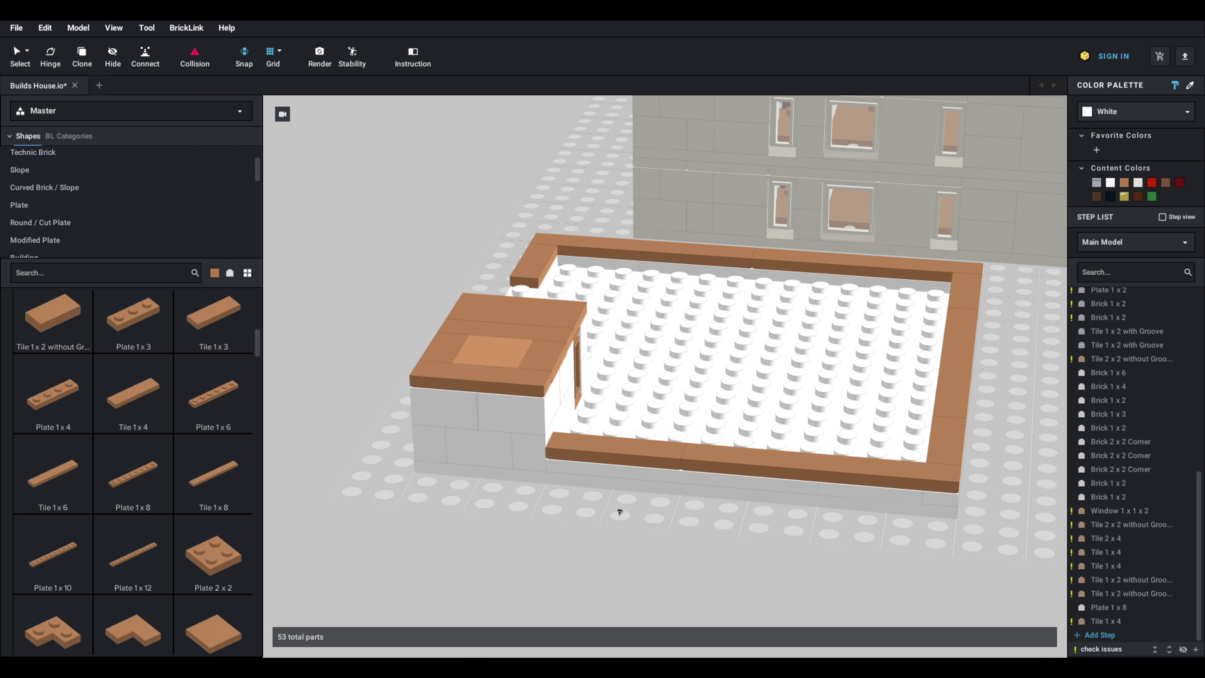
# Step: Fit a Plate 1 x 2 into the gap next to the enclosure on the other open edge and paint it White
pyautogui.moveTo(619, 511)
pyautogui.mouseDown(button='right')
pyautogui.moveTo(694, 514)
pyautogui.moveTo(659, 511)
pyautogui.mouseUp(button='right')
pyautogui.moveTo(577, 522); pyautogui.dragTo(646, 518, button='middle')
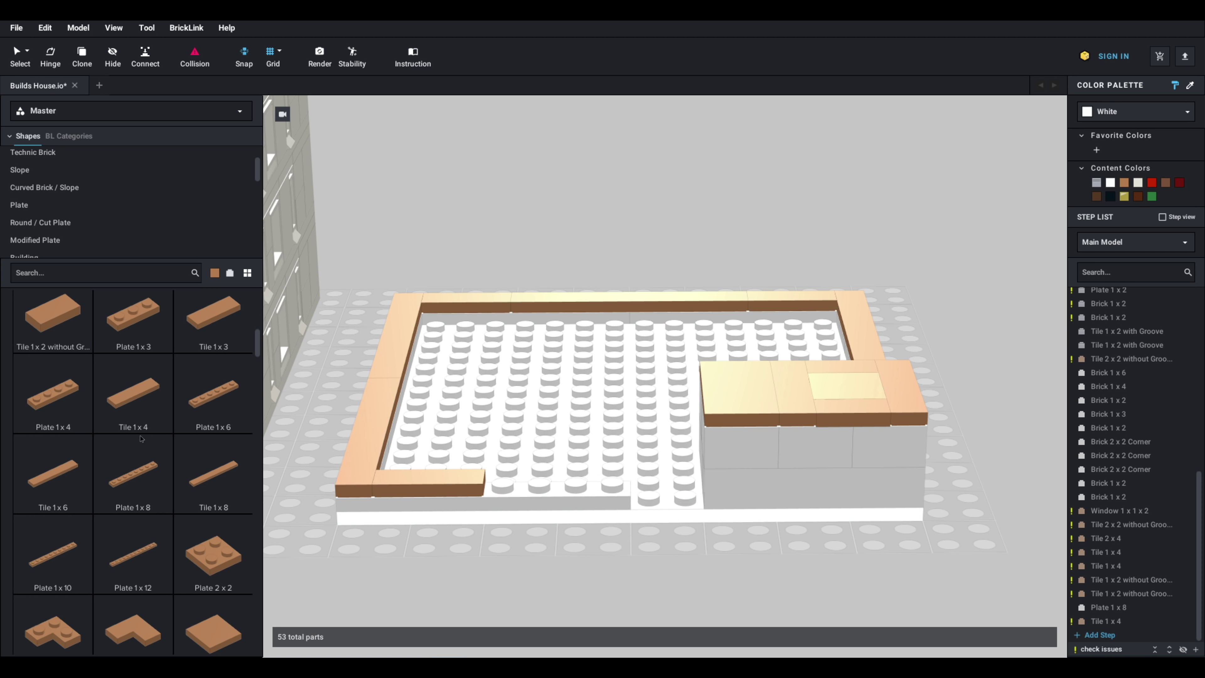
pyautogui.scroll(3, 141, 438)
pyautogui.moveTo(134, 399); pyautogui.dragTo(665, 495)
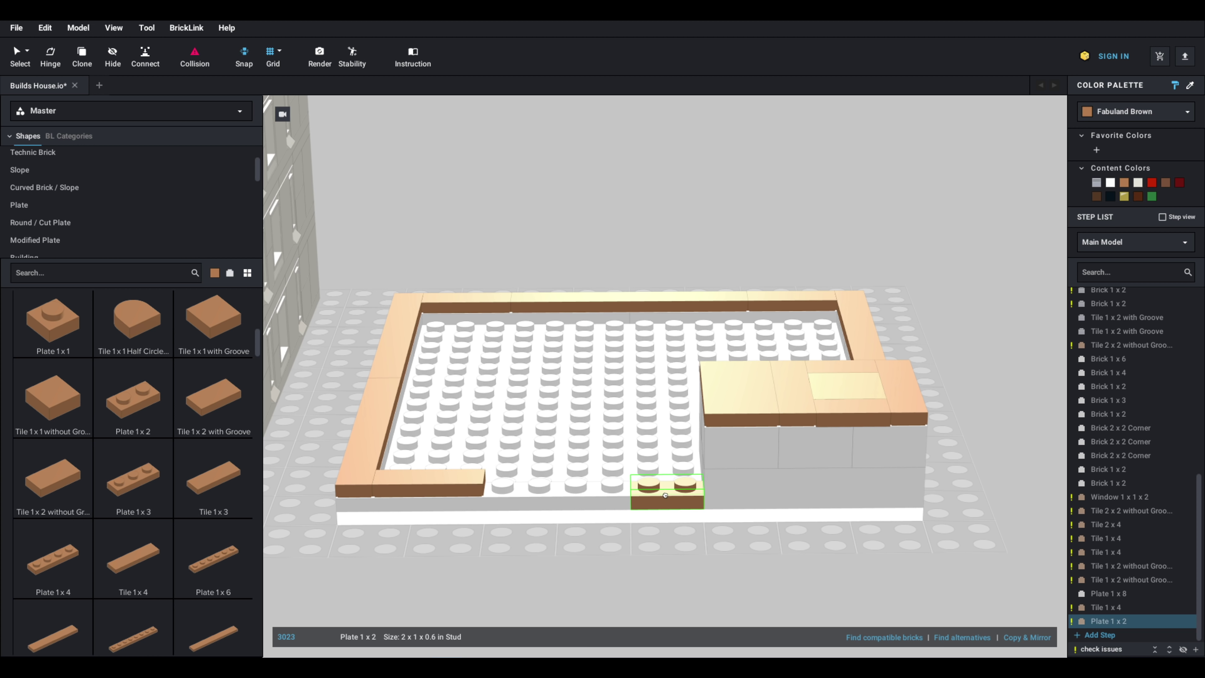
pyautogui.click(665, 495)
pyautogui.scroll(-3, 126, 516)
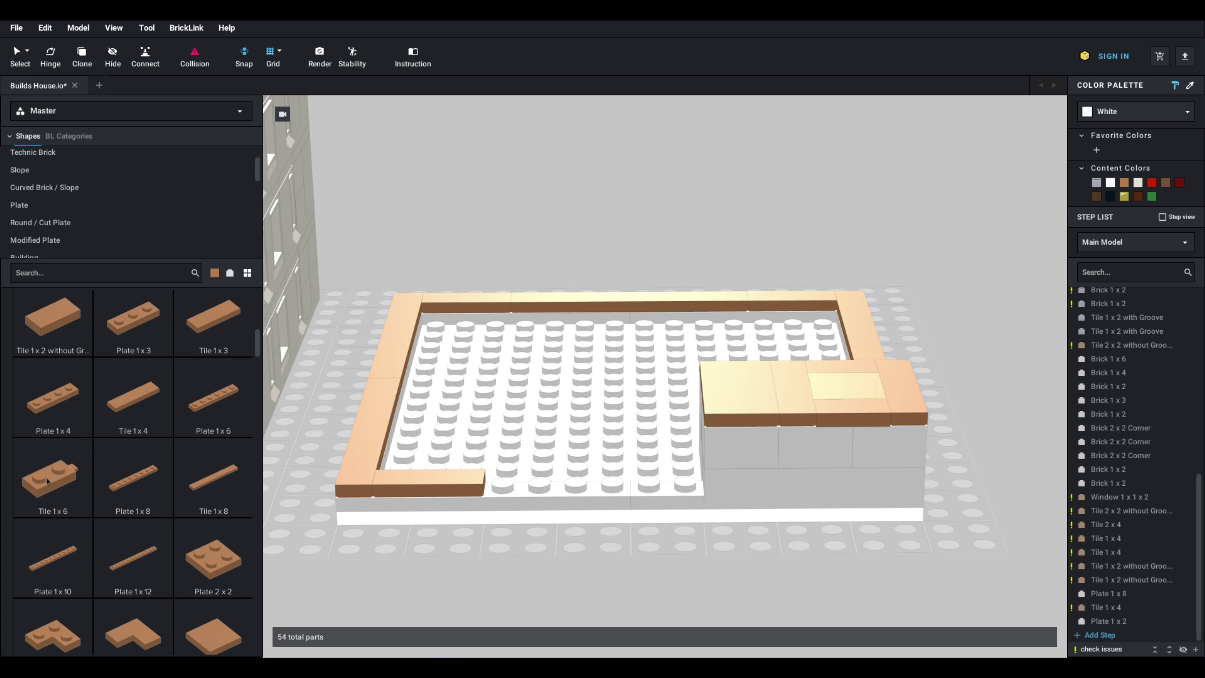
# Step: Cover the open stretch of edge studs beside the enclosure with a Tile 1 x 6 and paint it Fabuland Brown
pyautogui.moveTo(263, 415); pyautogui.dragTo(816, 539)
pyautogui.moveTo(815, 538); pyautogui.dragTo(825, 514, button='right')
pyautogui.press('Delete')
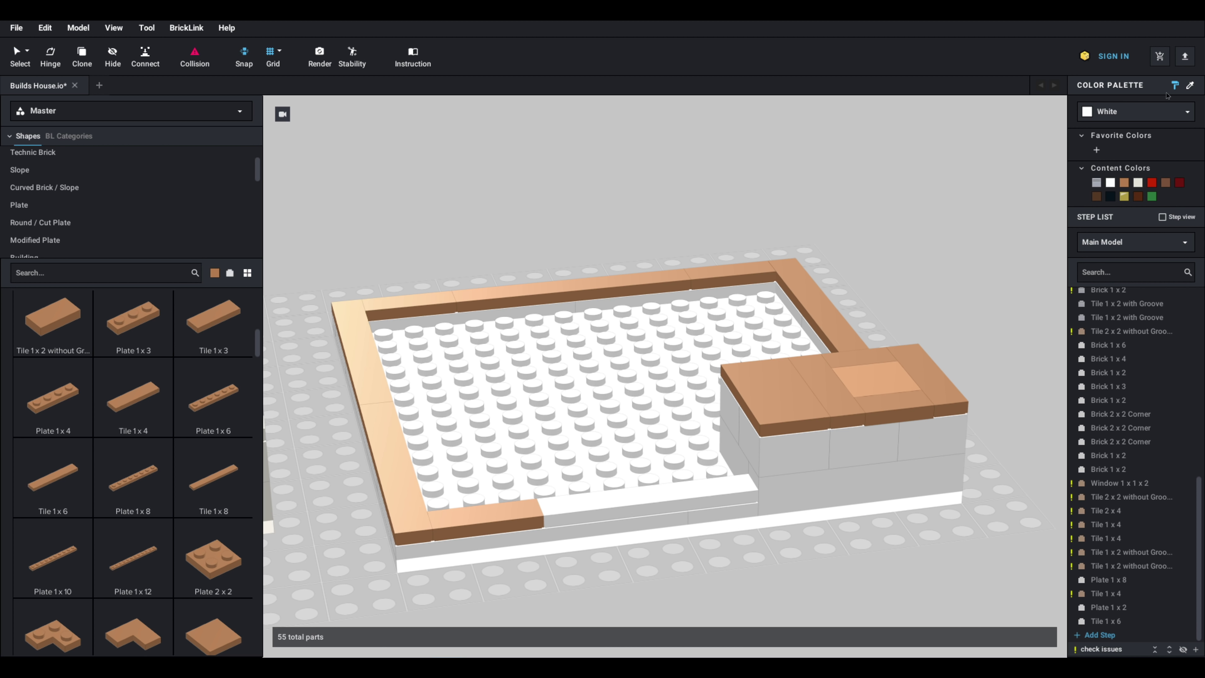
pyautogui.click(674, 497)
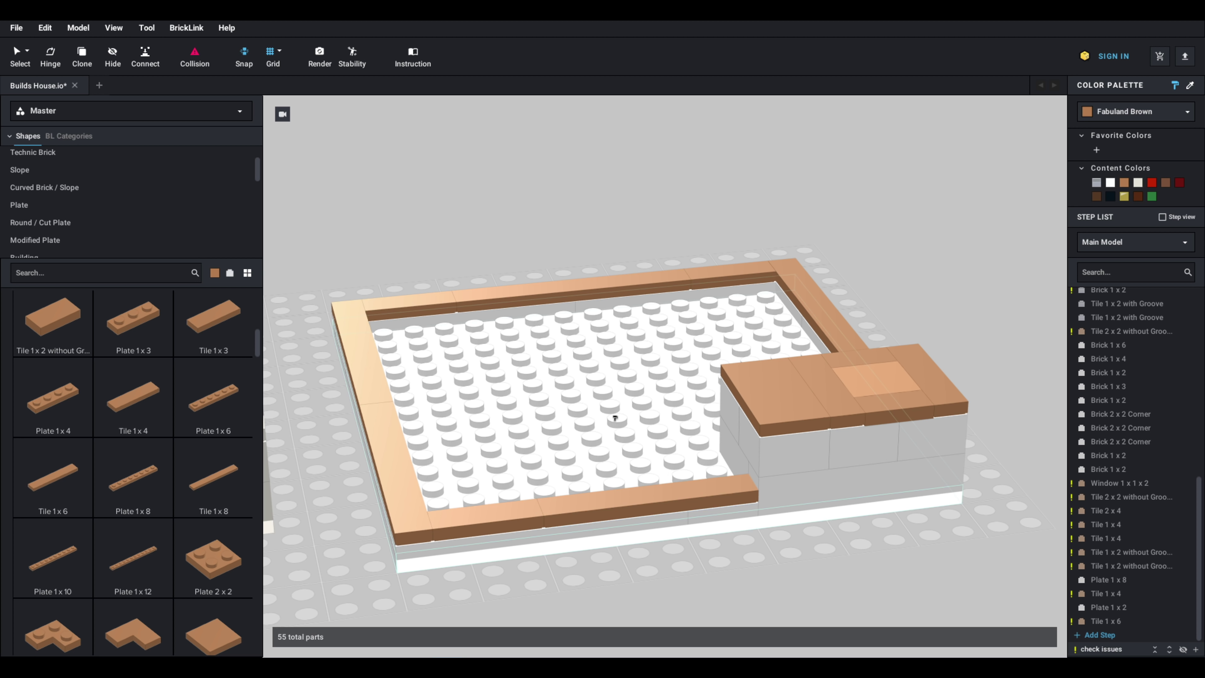
pyautogui.moveTo(611, 412); pyautogui.dragTo(727, 402, button='right')
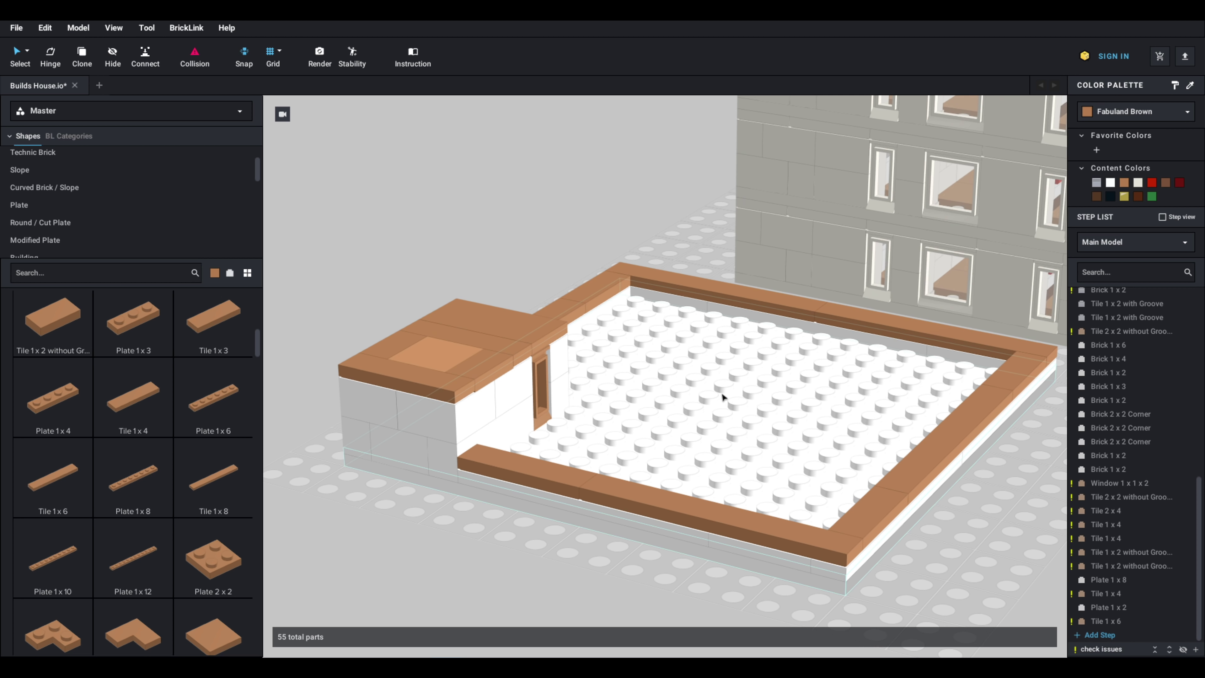
pyautogui.moveTo(373, 342); pyautogui.dragTo(377, 343, button='right')
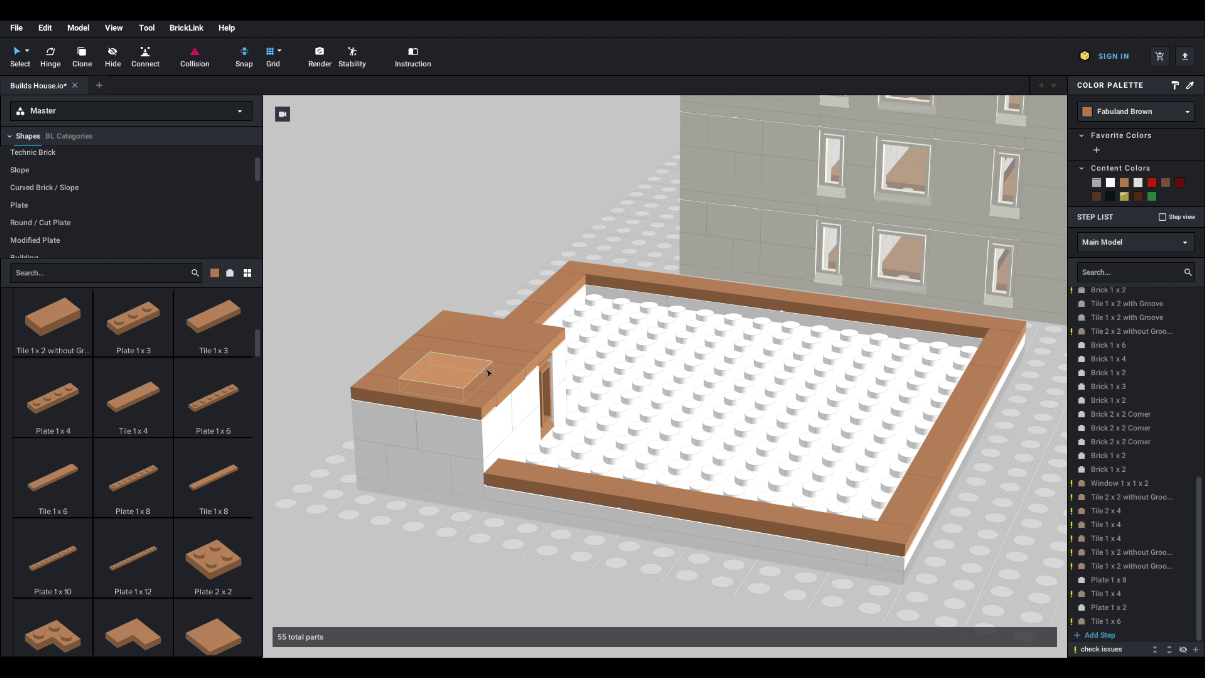
pyautogui.moveTo(482, 369); pyautogui.dragTo(487, 375, button='right')
pyautogui.scroll(8, 199, 414)
pyautogui.scroll(7, 199, 417)
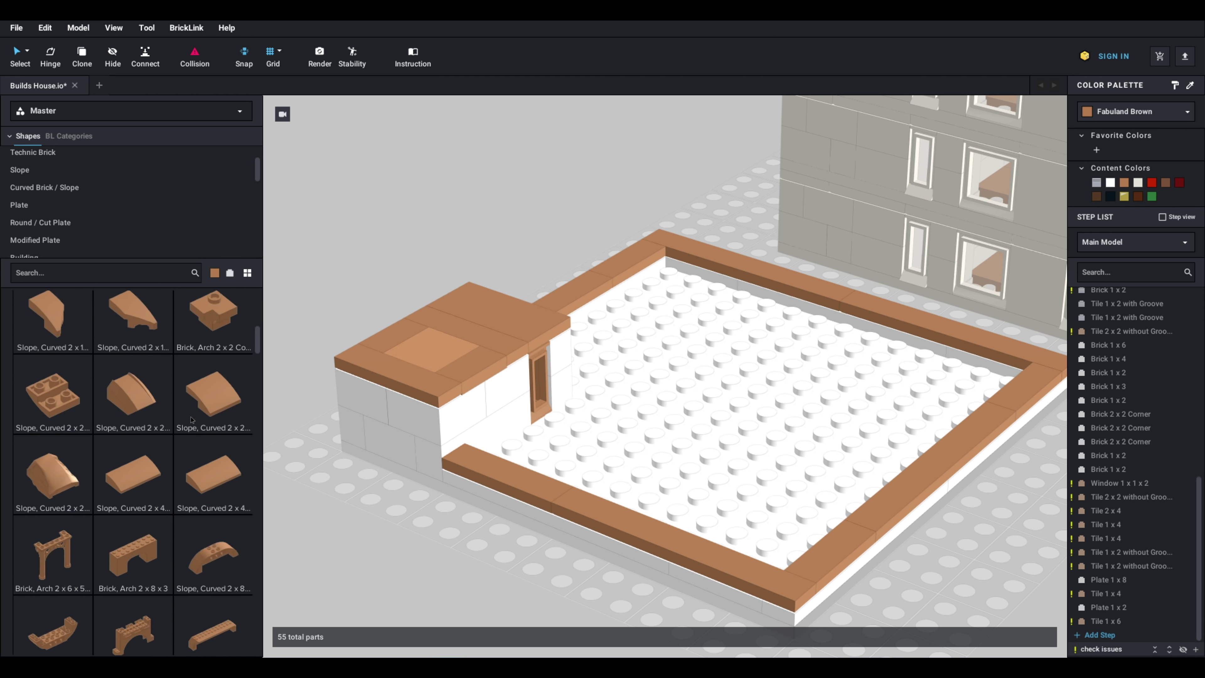
pyautogui.moveTo(258, 333); pyautogui.dragTo(260, 299)
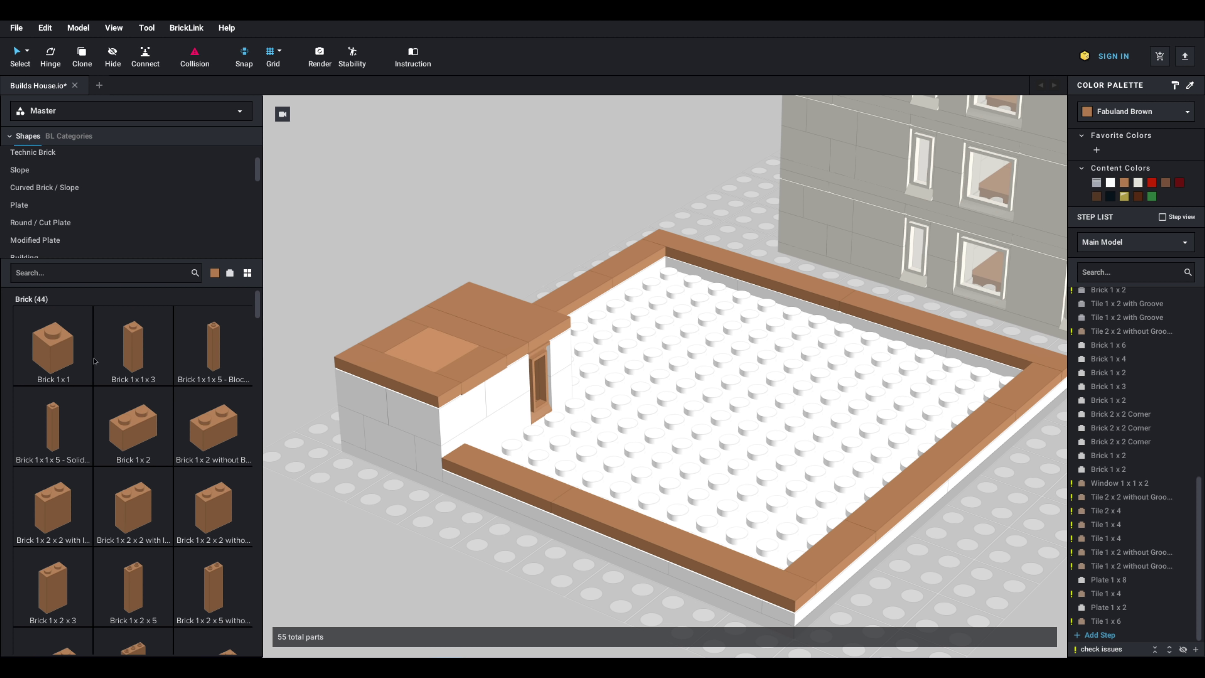
pyautogui.click(133, 351)
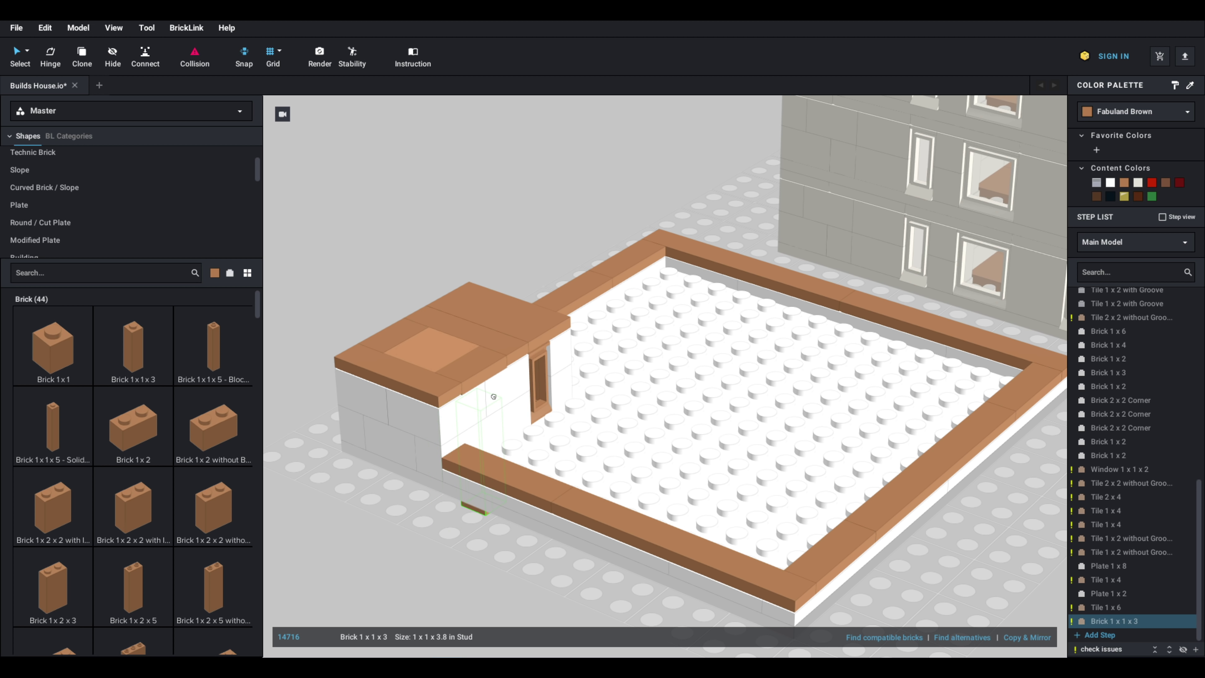
pyautogui.press('Escape')
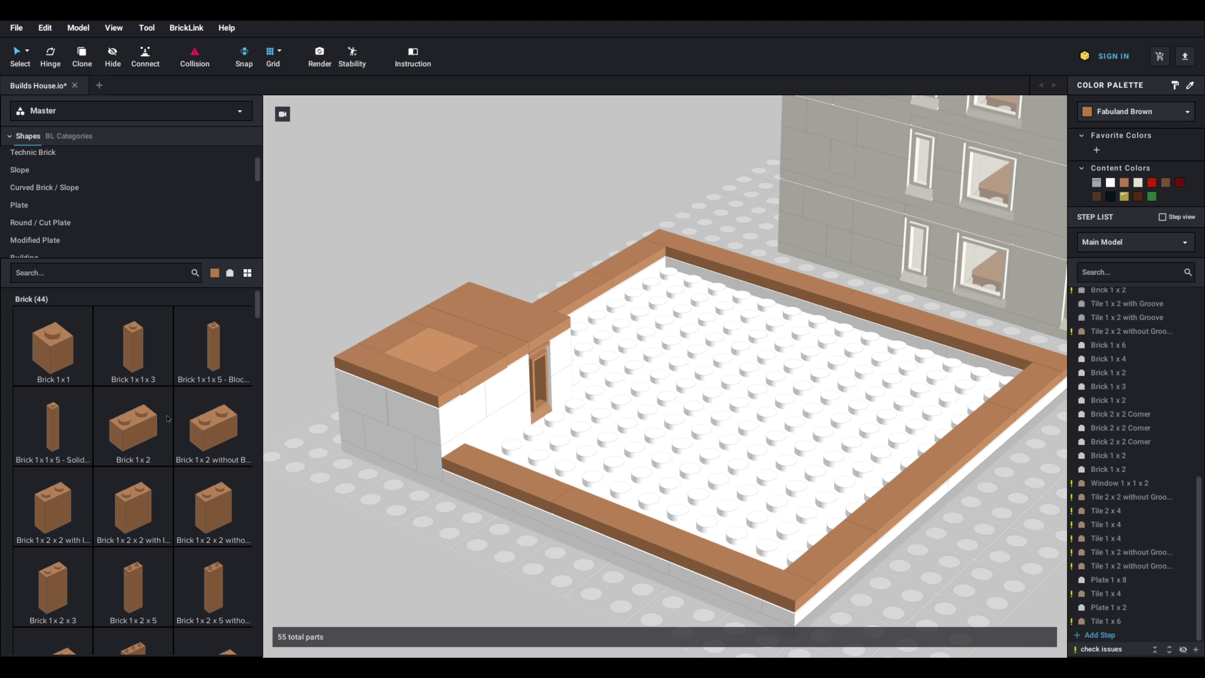
pyautogui.click(72, 364)
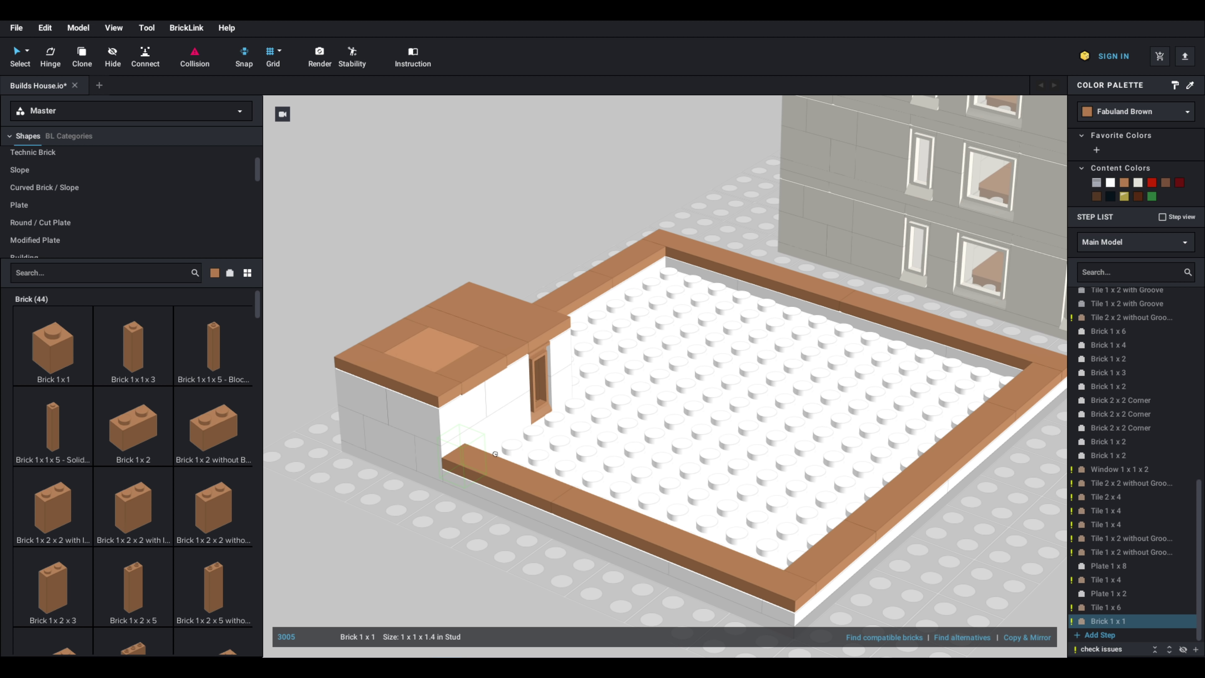
pyautogui.press('Escape')
# Step: Delete the Tile 1 x 4 next to the enclosure and place a Fabuland Brown Brick 1 x 1 on the edge against its wall
pyautogui.click(525, 479)
pyautogui.press('Delete')
pyautogui.moveTo(524, 478); pyautogui.dragTo(505, 483, button='right')
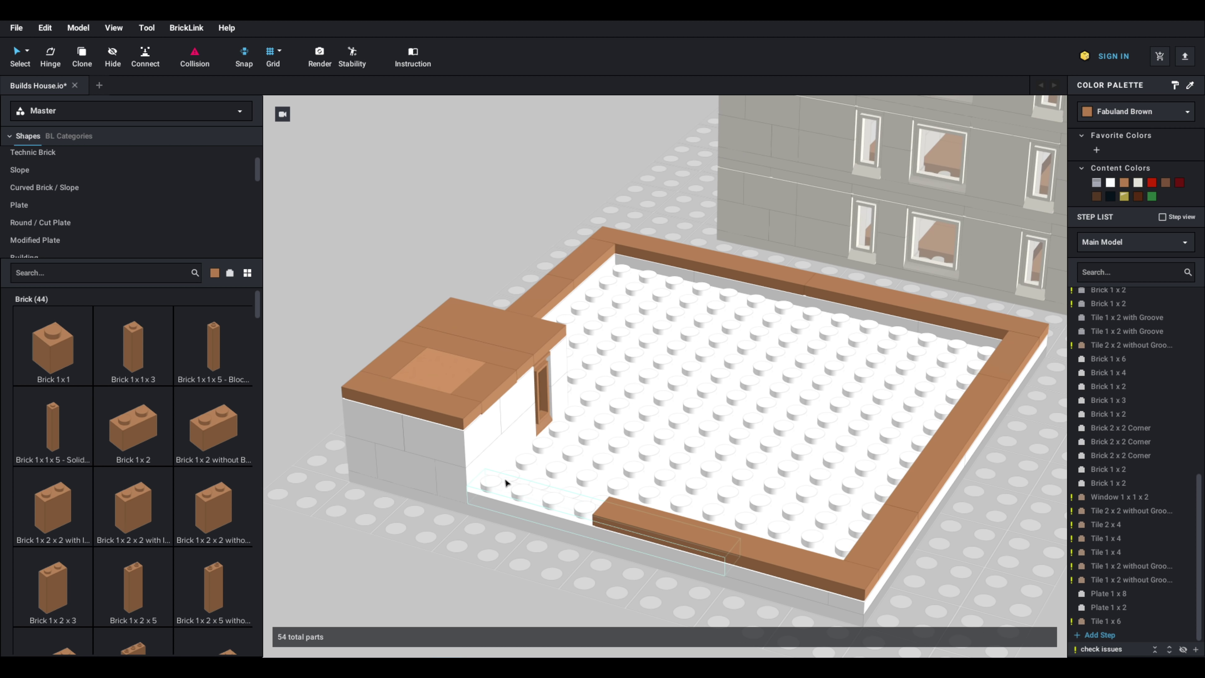
pyautogui.click(63, 356)
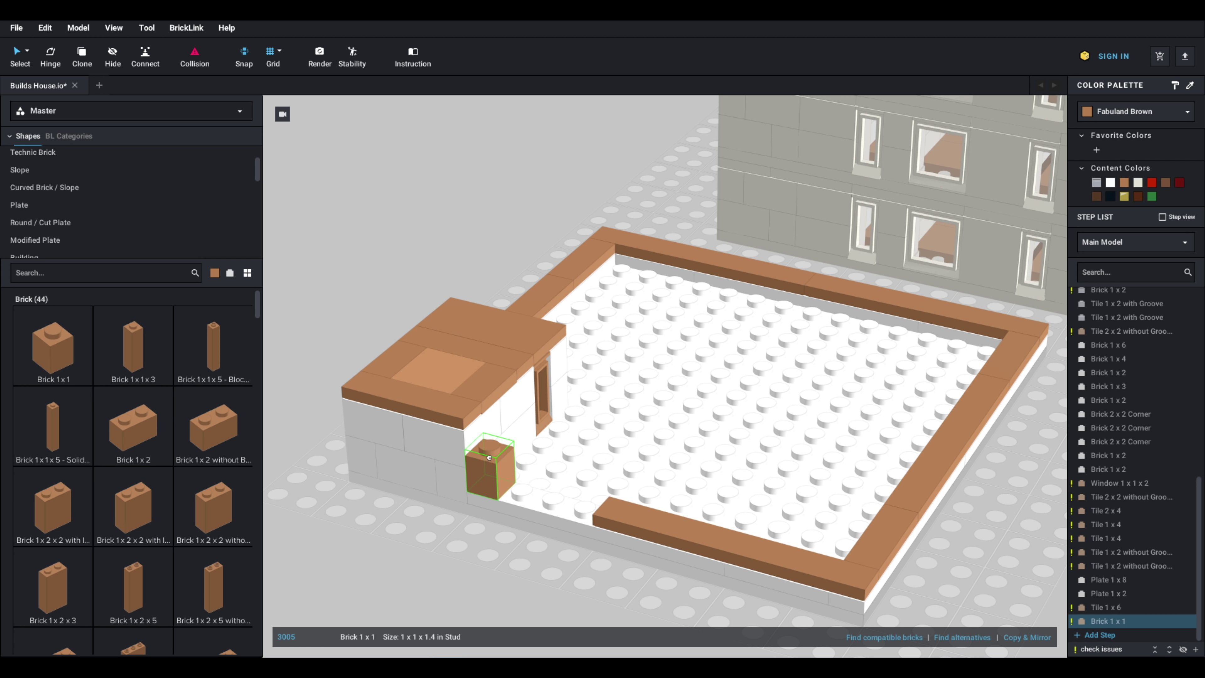
pyautogui.click(490, 451)
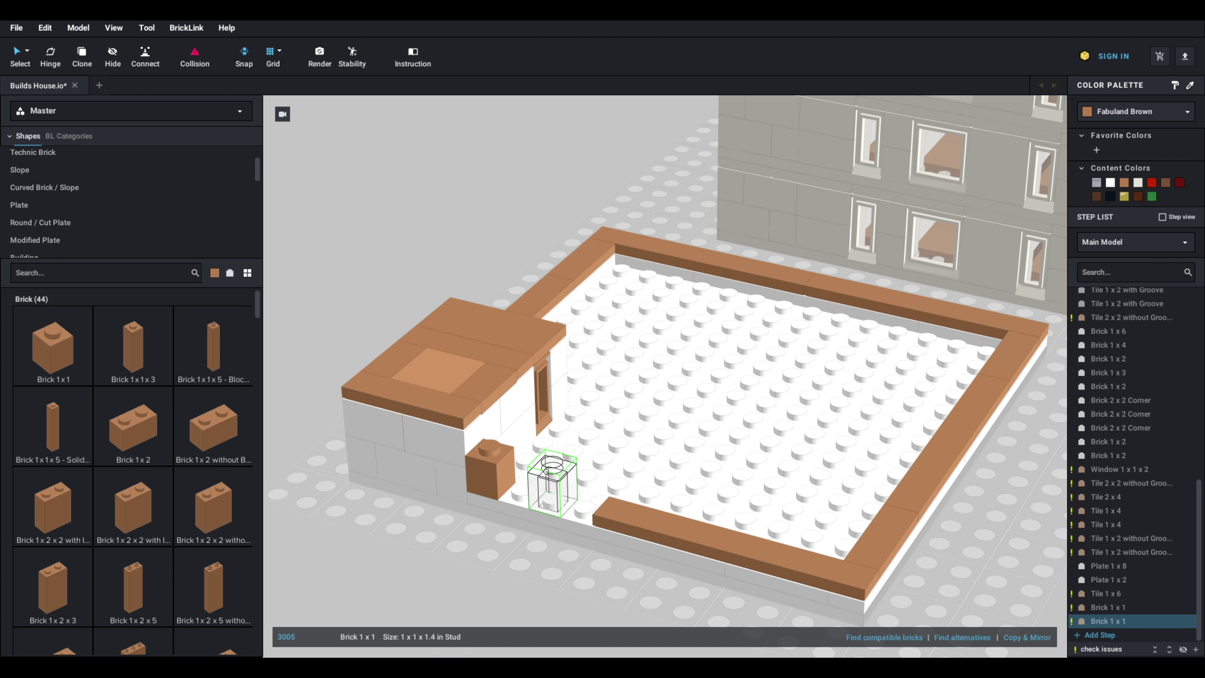
pyautogui.moveTo(550, 447); pyautogui.dragTo(588, 433, button='right')
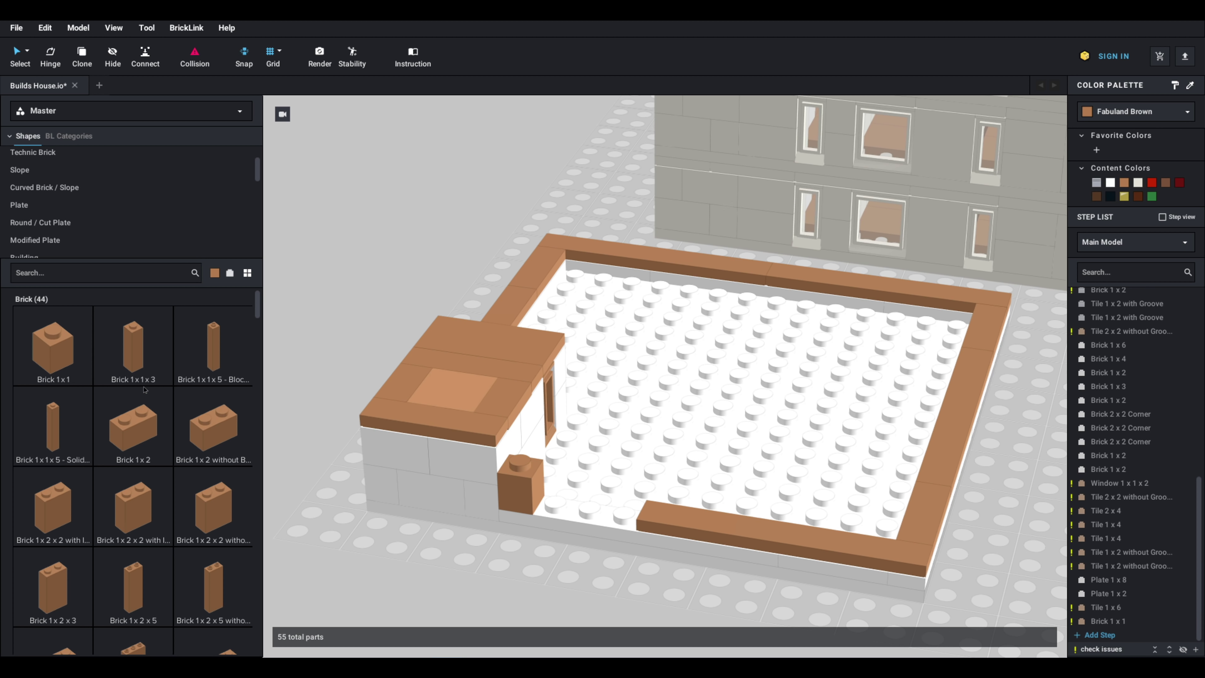
# Step: Stack two Plate 1 x 1 parts on the brown Brick 1 x 1 and cap them with a Tile 1 x 1 without Groove
pyautogui.scroll(-4, 145, 389)
pyautogui.scroll(-2, 43, 222)
pyautogui.scroll(2, 40, 211)
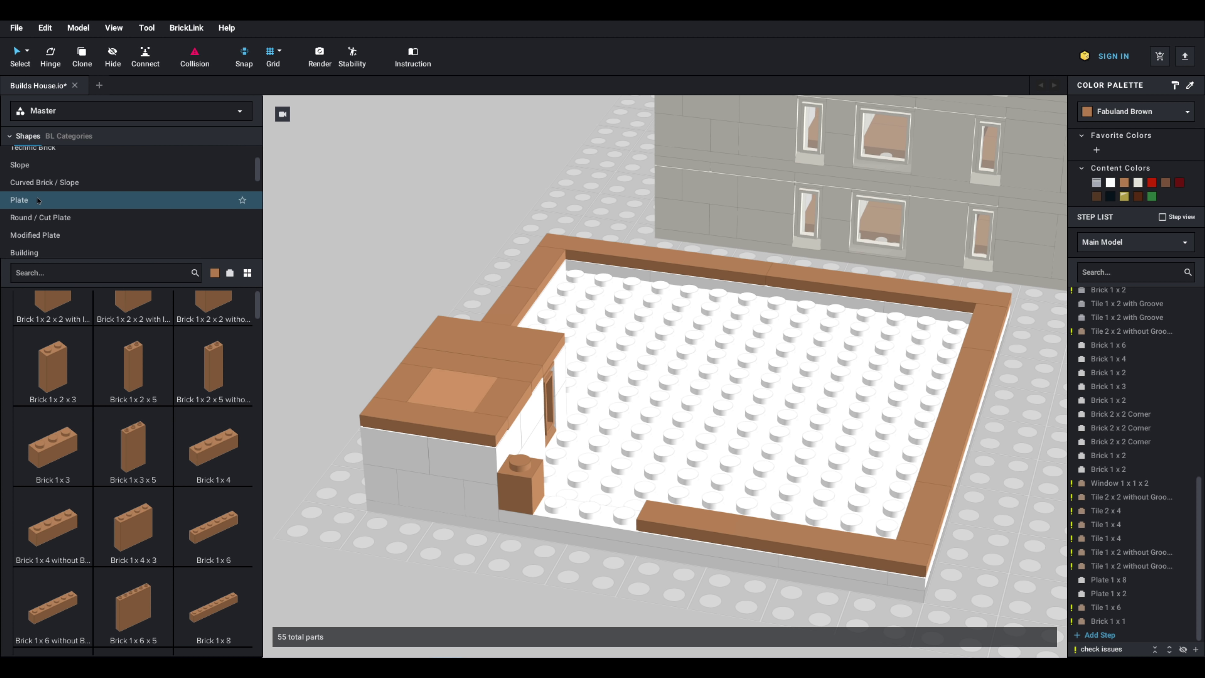
pyautogui.click(38, 200)
pyautogui.click(53, 349)
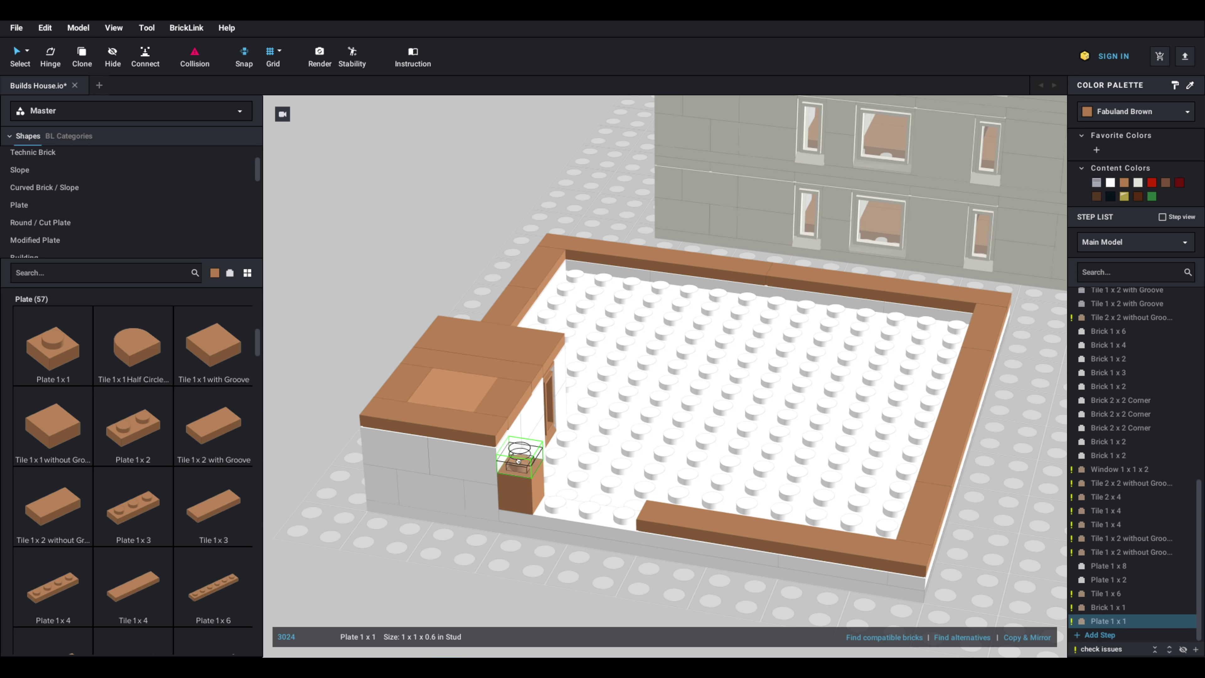
pyautogui.click(521, 455)
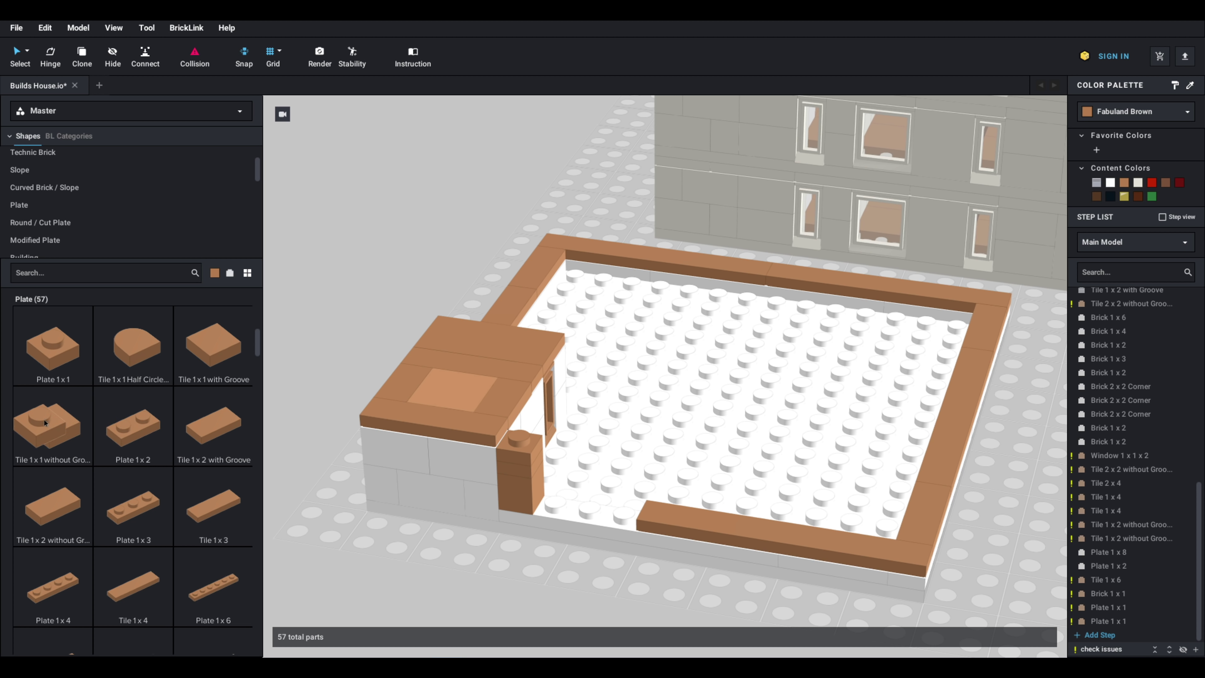
pyautogui.click(74, 423)
pyautogui.click(524, 431)
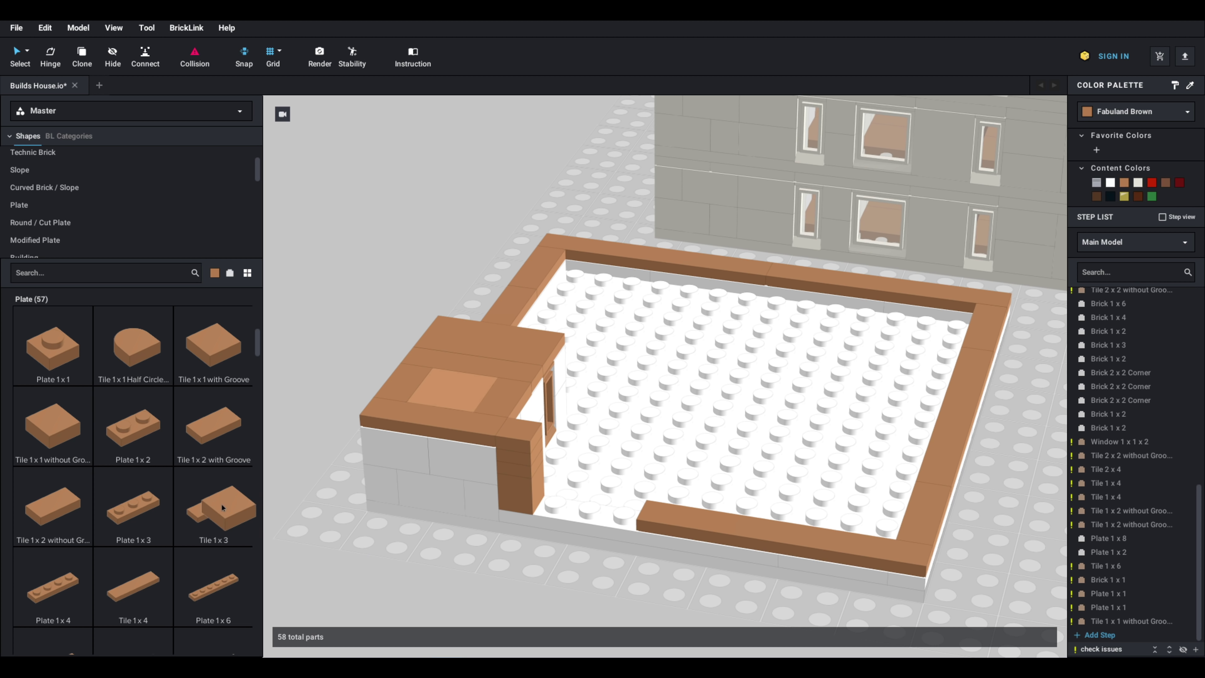
# Step: Close the gap between the brown column and the edge tiles with a Tile 1 x 3
pyautogui.click(215, 496)
pyautogui.click(624, 493)
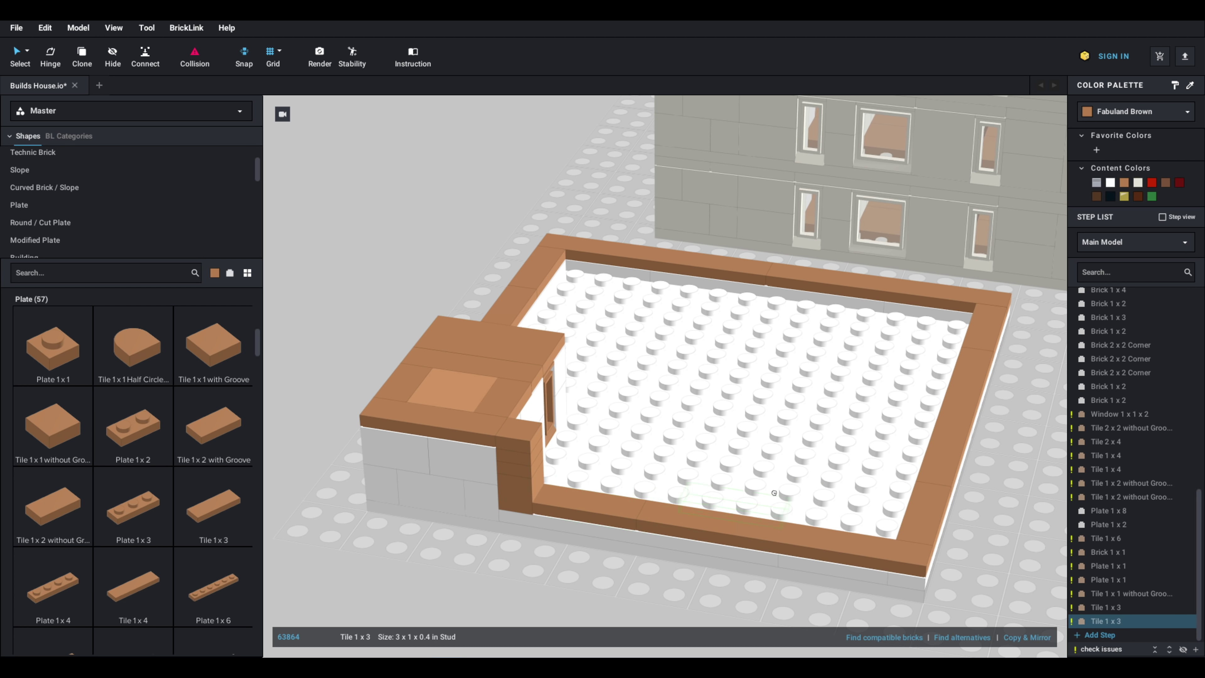
pyautogui.press('Escape')
# Step: Examine the brown column and the enclosure's window wall from the inner side of the base
pyautogui.moveTo(776, 473); pyautogui.dragTo(670, 470, button='right')
pyautogui.moveTo(562, 375)
pyautogui.mouseDown(button='right')
pyautogui.moveTo(598, 385)
pyautogui.moveTo(568, 379)
pyautogui.mouseUp(button='right')
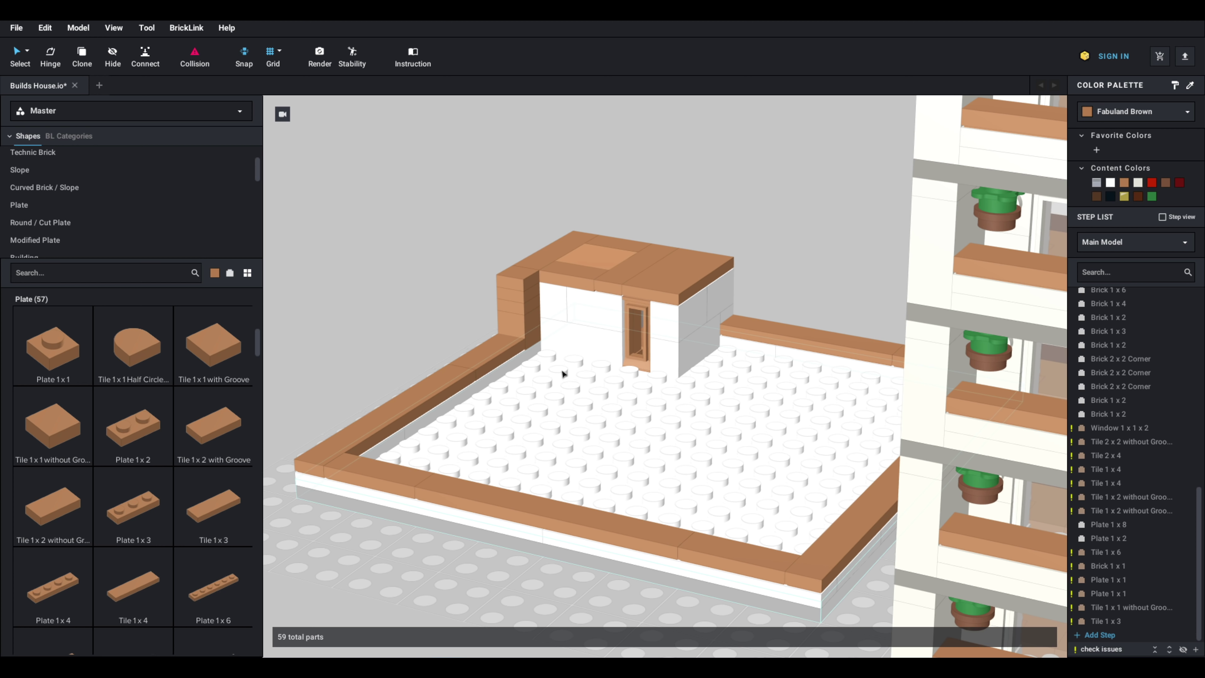
pyautogui.scroll(3, 584, 379)
pyautogui.scroll(3, 619, 380)
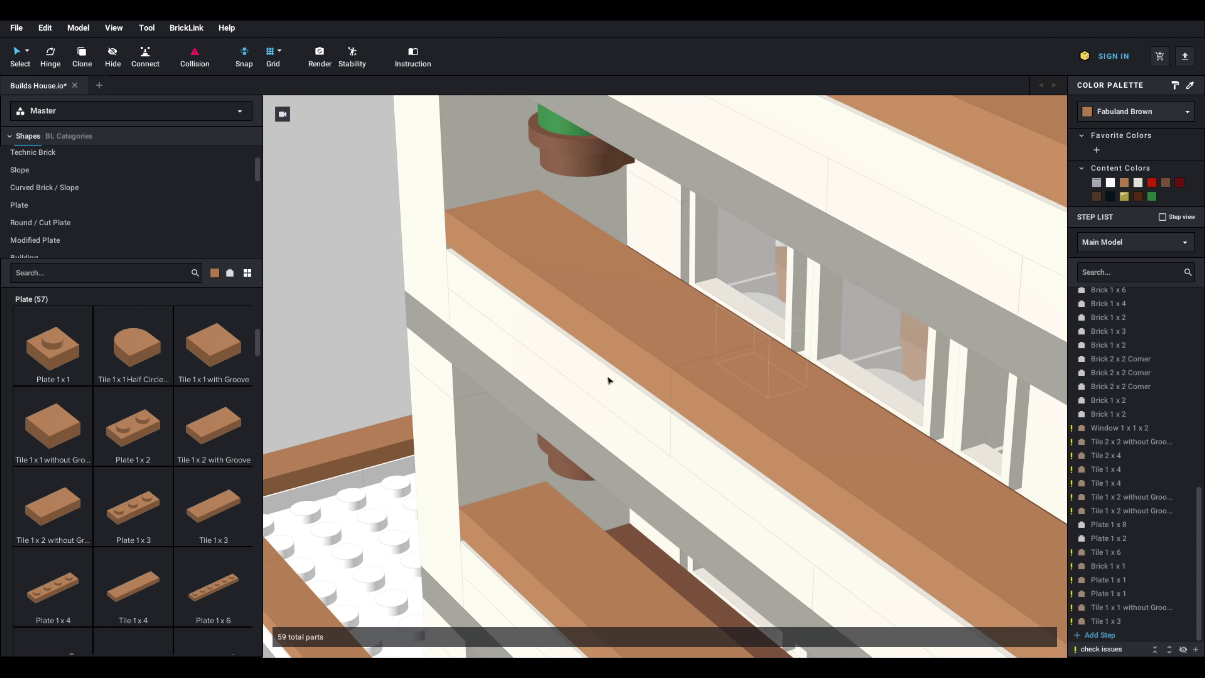
pyautogui.scroll(-4, 608, 380)
pyautogui.scroll(1, 632, 380)
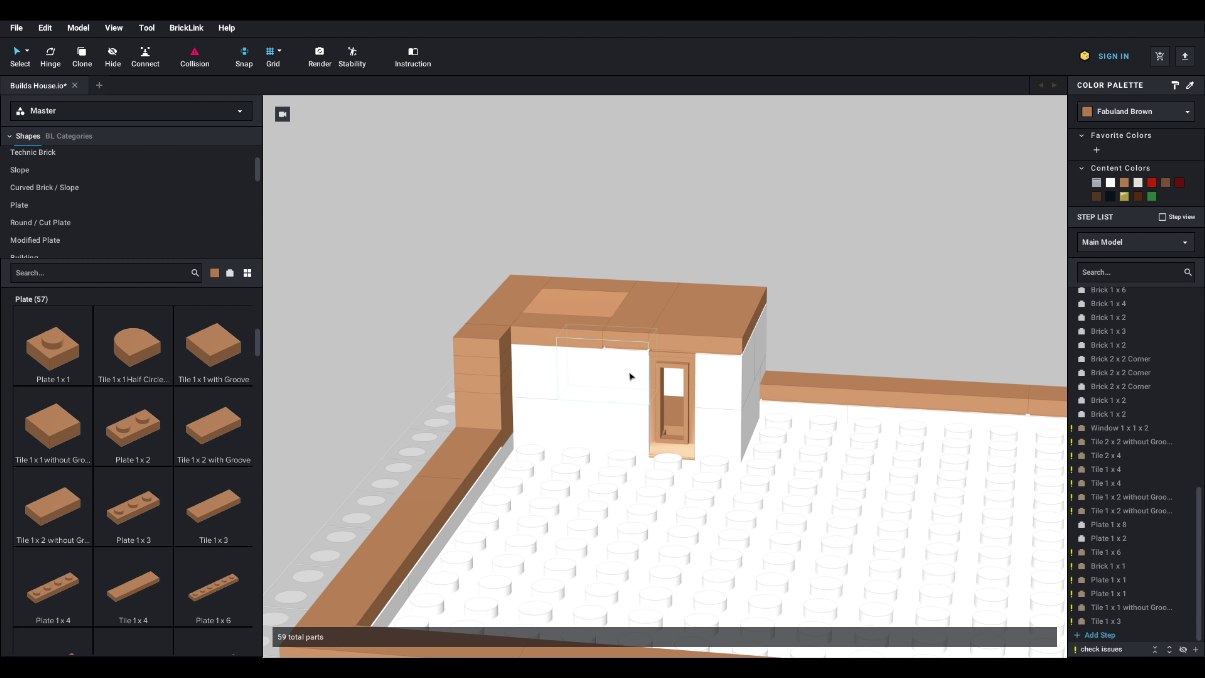
pyautogui.scroll(-2, 626, 378)
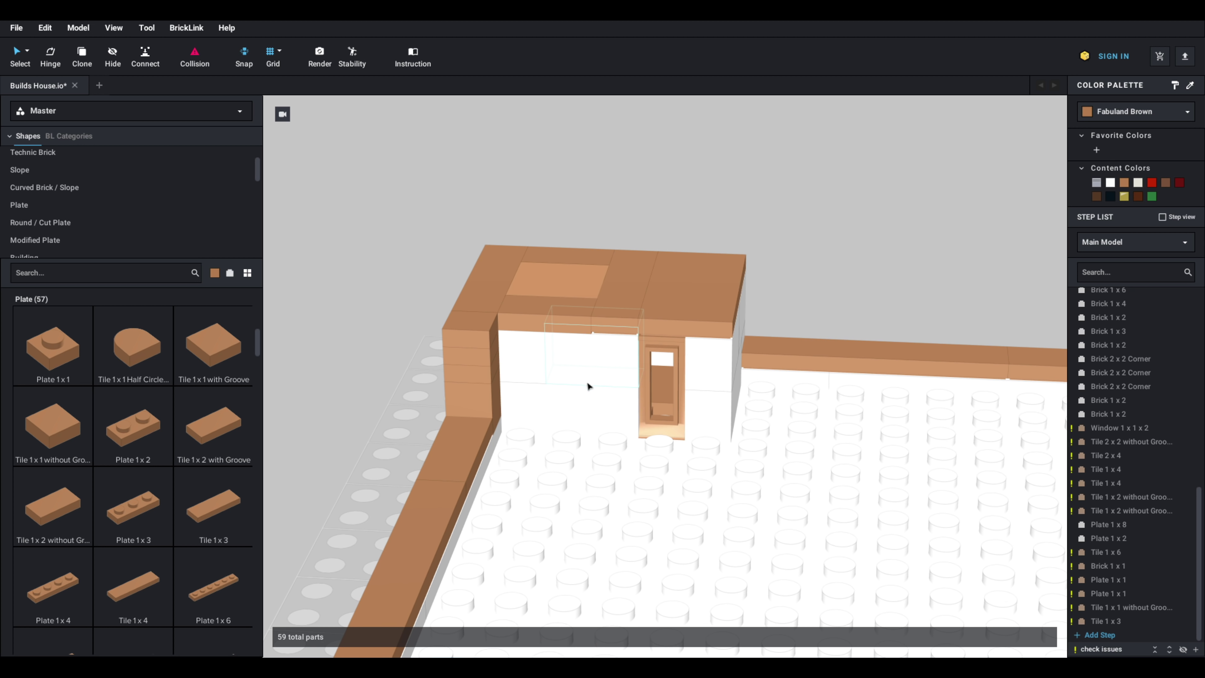
pyautogui.moveTo(603, 383); pyautogui.dragTo(583, 387, button='middle')
pyautogui.moveTo(583, 387); pyautogui.dragTo(535, 390, button='right')
pyautogui.moveTo(637, 400); pyautogui.dragTo(629, 395, button='right')
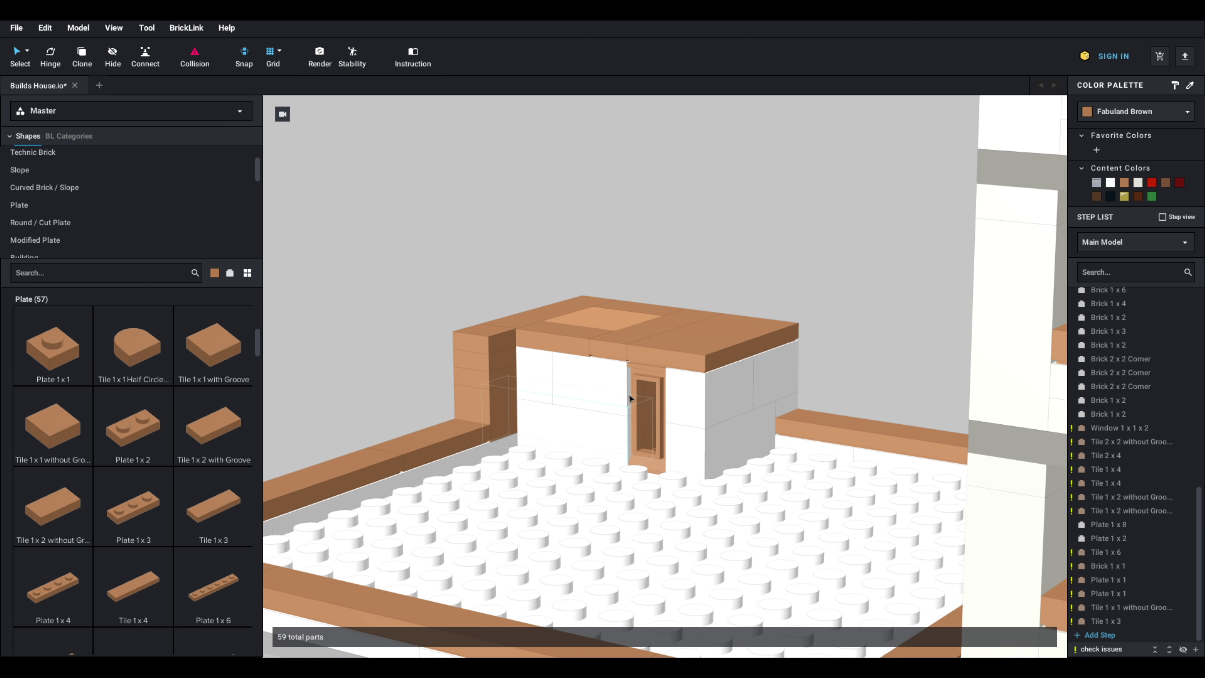
pyautogui.moveTo(629, 397); pyautogui.dragTo(674, 399, button='middle')
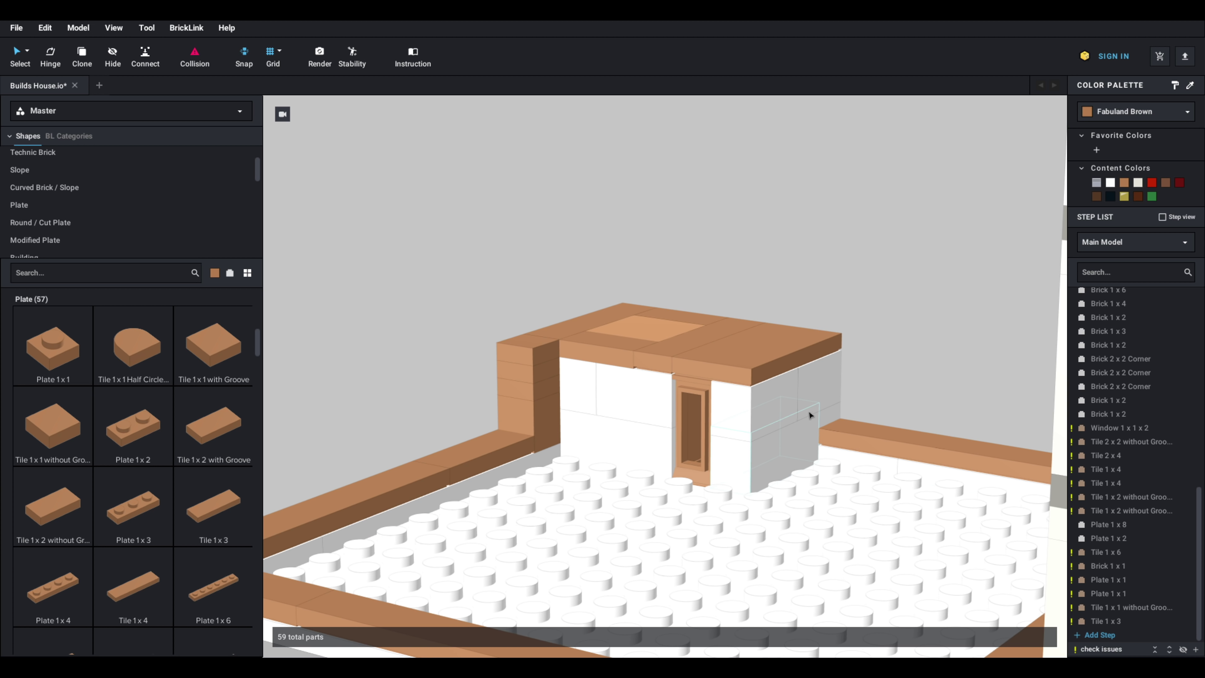
# Step: Delete the tile, both plates and the brick that form the brown column beside the enclosure
pyautogui.click(533, 355)
pyautogui.press('Delete')
pyautogui.click(535, 372)
pyautogui.press('Delete')
pyautogui.click(536, 403)
pyautogui.press('Delete')
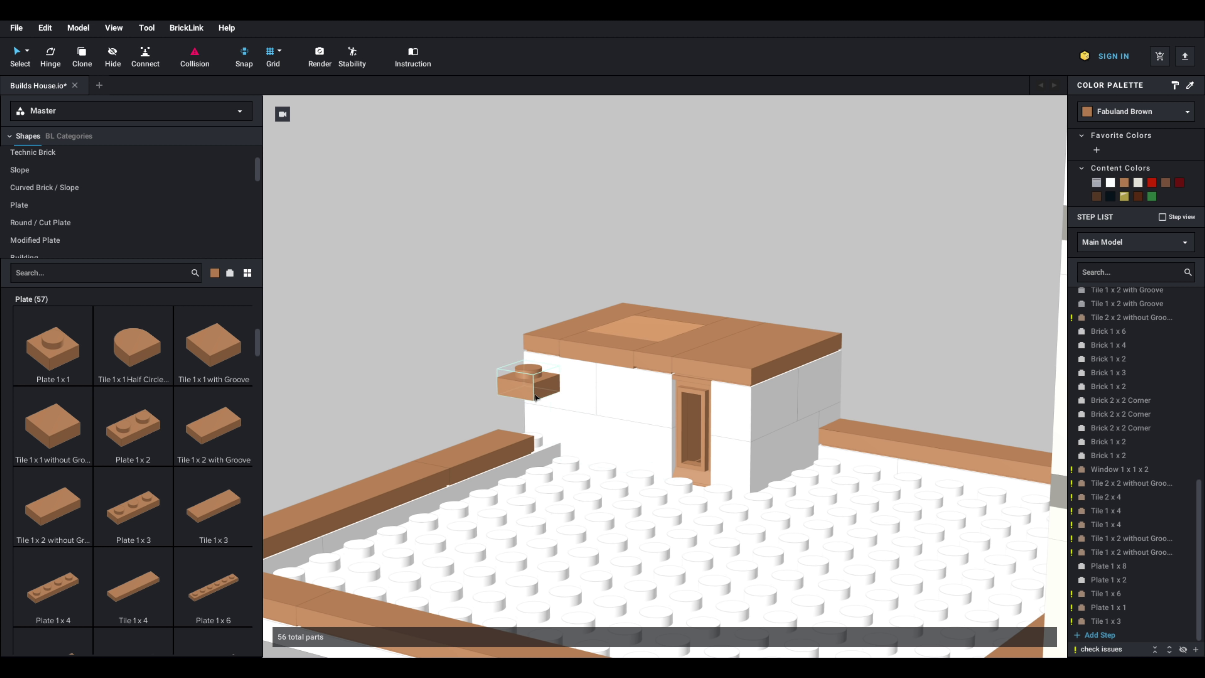
pyautogui.click(521, 382)
pyautogui.press('Delete')
# Step: Remove the white Brick 1 x 4 and the Brick 2 x 2 Corner above it from the enclosure's outer corner near the edge tiles
pyautogui.moveTo(517, 446); pyautogui.dragTo(565, 463, button='right')
pyautogui.moveTo(565, 463); pyautogui.dragTo(643, 452, button='middle')
pyautogui.click(644, 453)
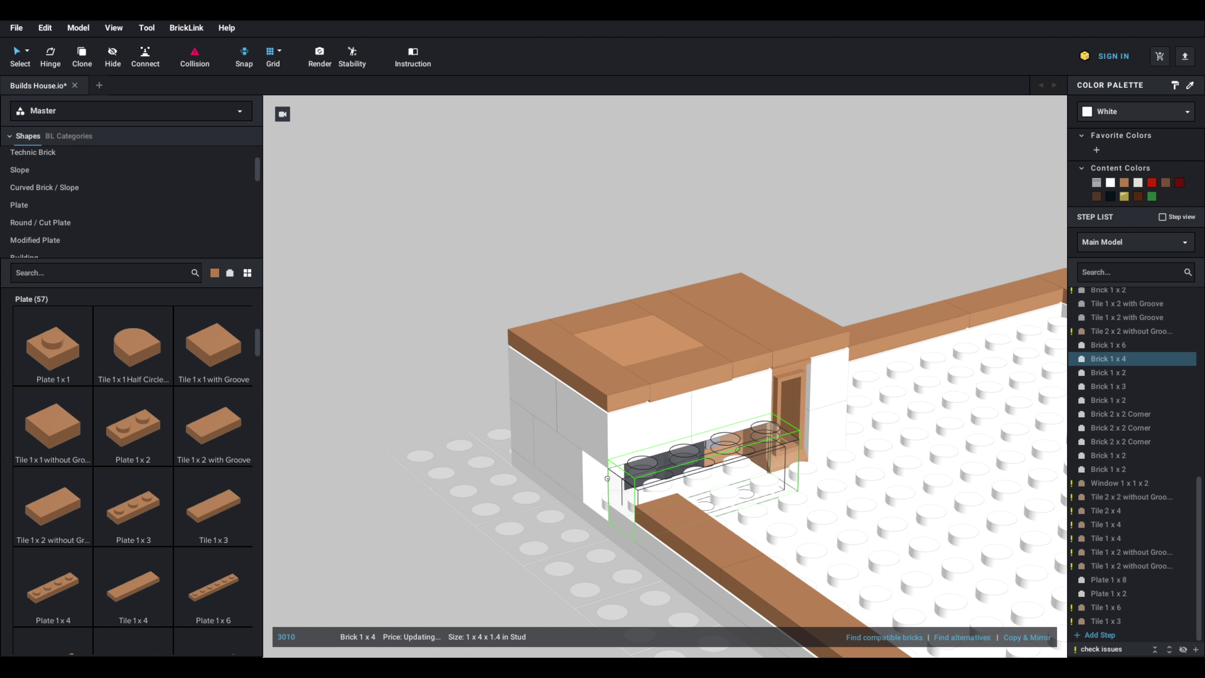
pyautogui.press('Delete')
pyautogui.click(619, 424)
pyautogui.press('Delete')
# Step: Stack two Fabuland Brown Brick 1 x 1 parts under the roof at the enclosure's opened corner
pyautogui.moveTo(612, 489); pyautogui.dragTo(644, 477, button='right')
pyautogui.moveTo(255, 340); pyautogui.dragTo(261, 298)
pyautogui.click(52, 347)
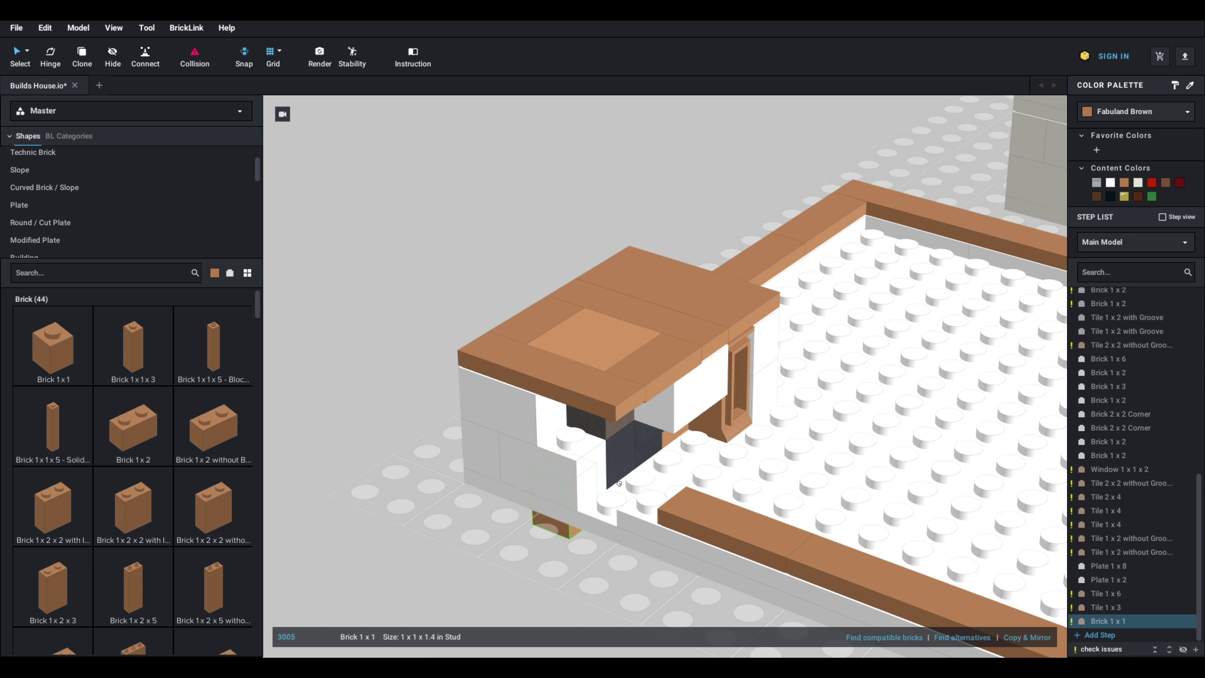
pyautogui.click(625, 470)
pyautogui.click(614, 429)
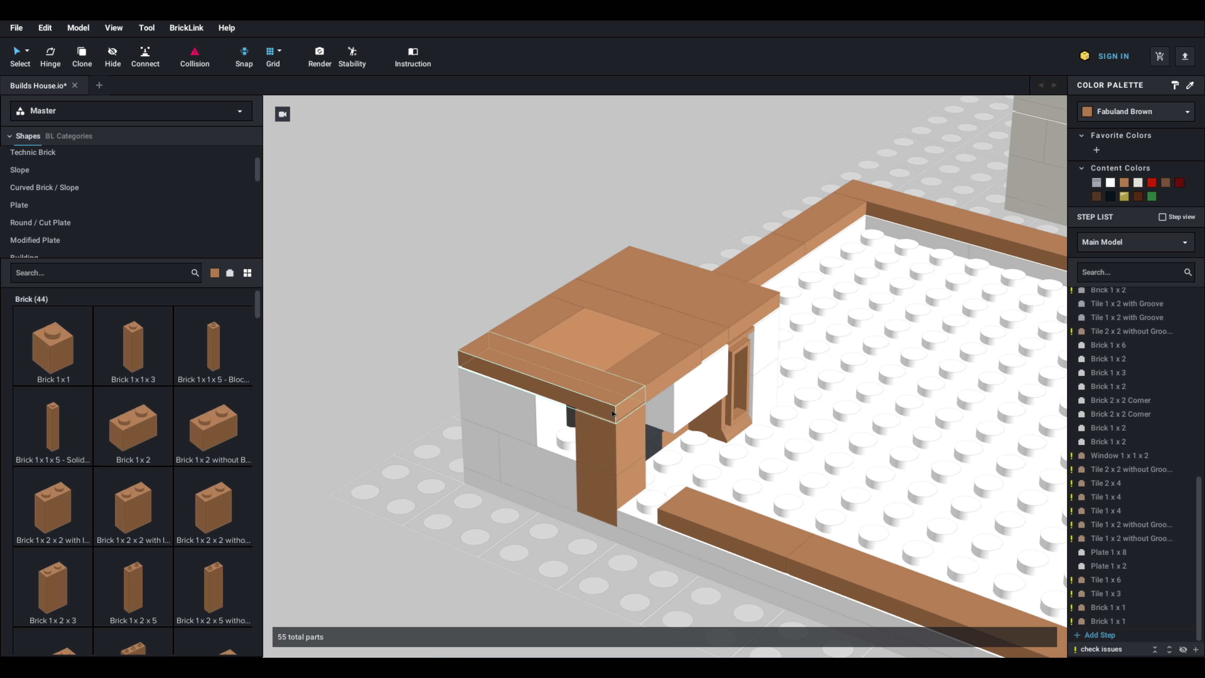
pyautogui.moveTo(624, 449)
pyautogui.mouseDown(button='right')
pyautogui.moveTo(672, 442)
pyautogui.moveTo(646, 451)
pyautogui.mouseUp(button='right')
pyautogui.press('Escape')
# Step: Replace the Tile 1 x 3 on the edge beside the enclosure with a Fabuland Brown Tile 1 x 4
pyautogui.click(785, 536)
pyautogui.press('Delete')
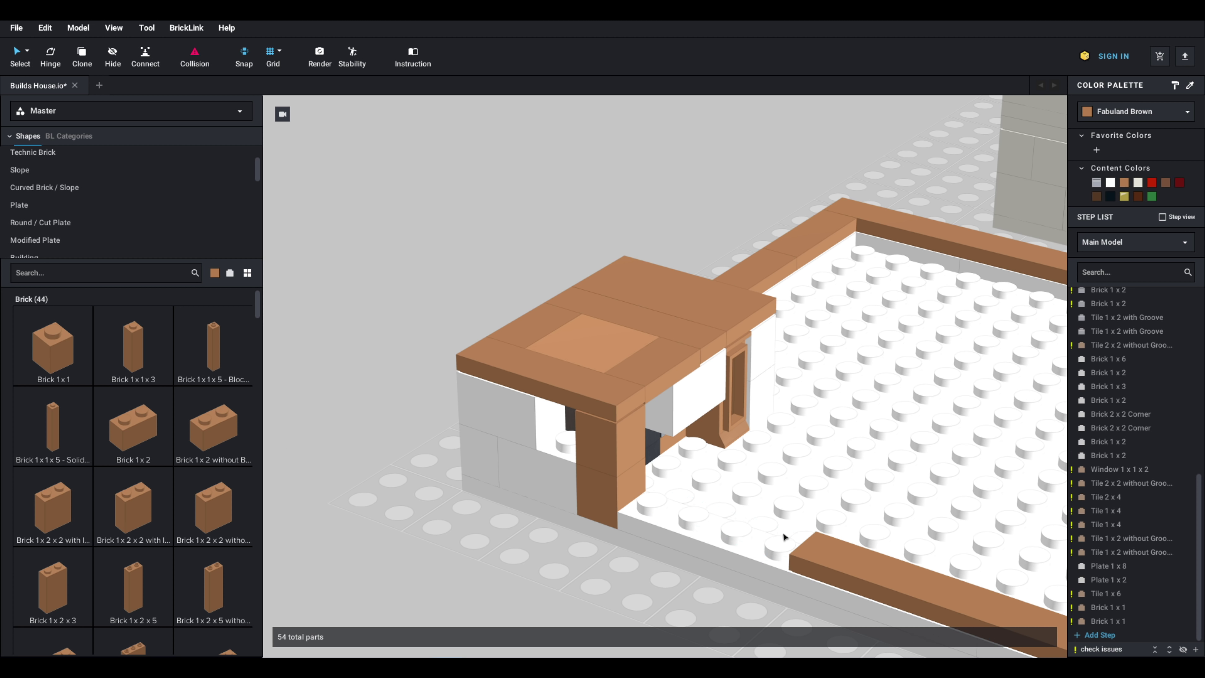
pyautogui.scroll(-8, 19, 488)
pyautogui.scroll(-1, 60, 209)
pyautogui.click(29, 181)
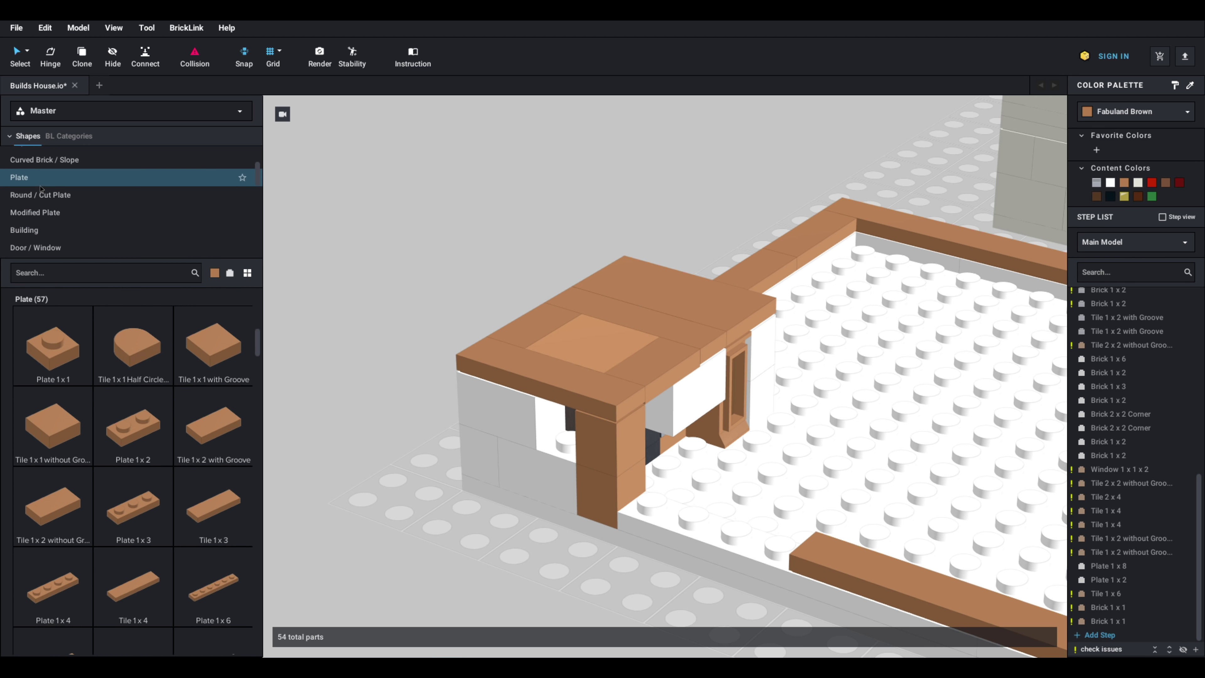
pyautogui.click(136, 585)
pyautogui.click(713, 519)
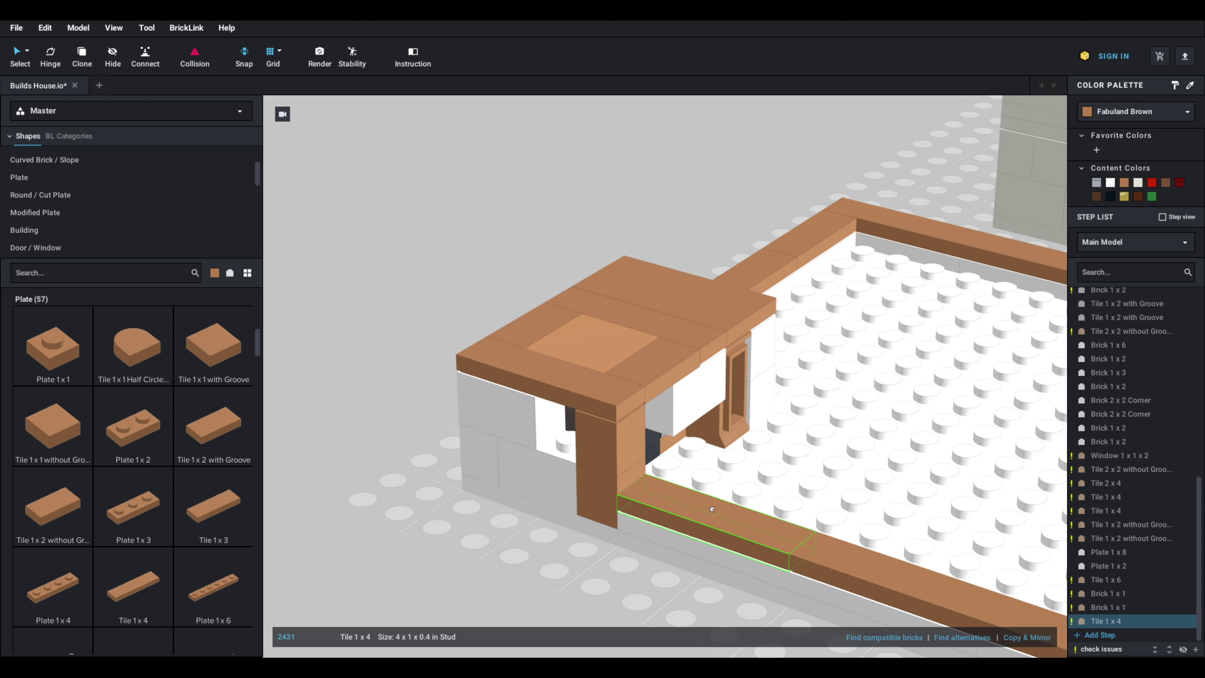
pyautogui.press('Escape')
# Step: Fill the upper-course gap in the enclosure's outer wall beside the brown corner column with a Fabuland Brown Brick 1 x 1
pyautogui.scroll(5, 68, 428)
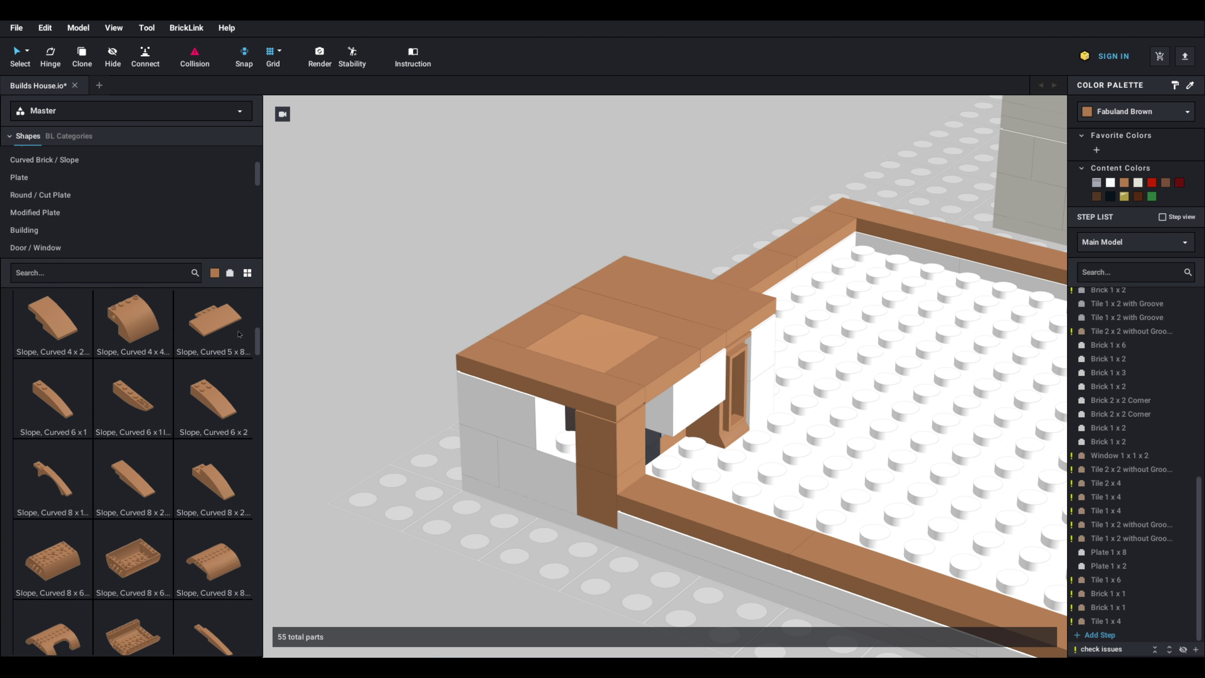
pyautogui.moveTo(258, 338); pyautogui.dragTo(260, 296)
pyautogui.click(48, 361)
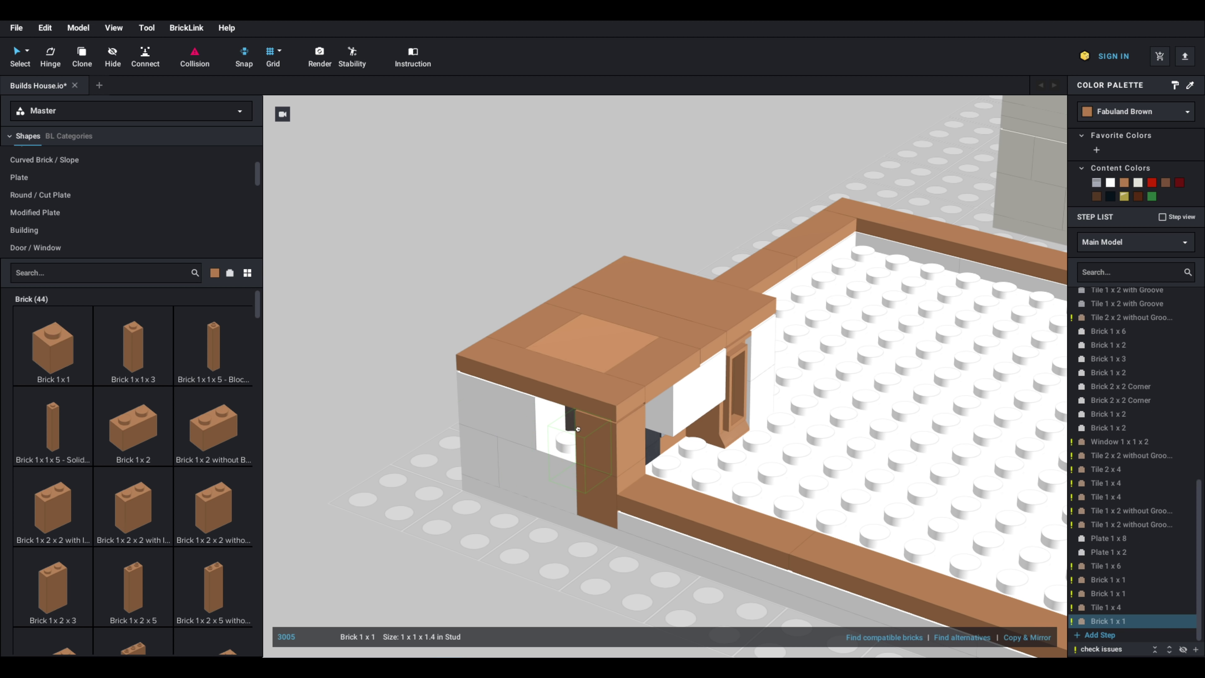
pyautogui.click(561, 407)
pyautogui.moveTo(561, 407); pyautogui.dragTo(699, 463, button='right')
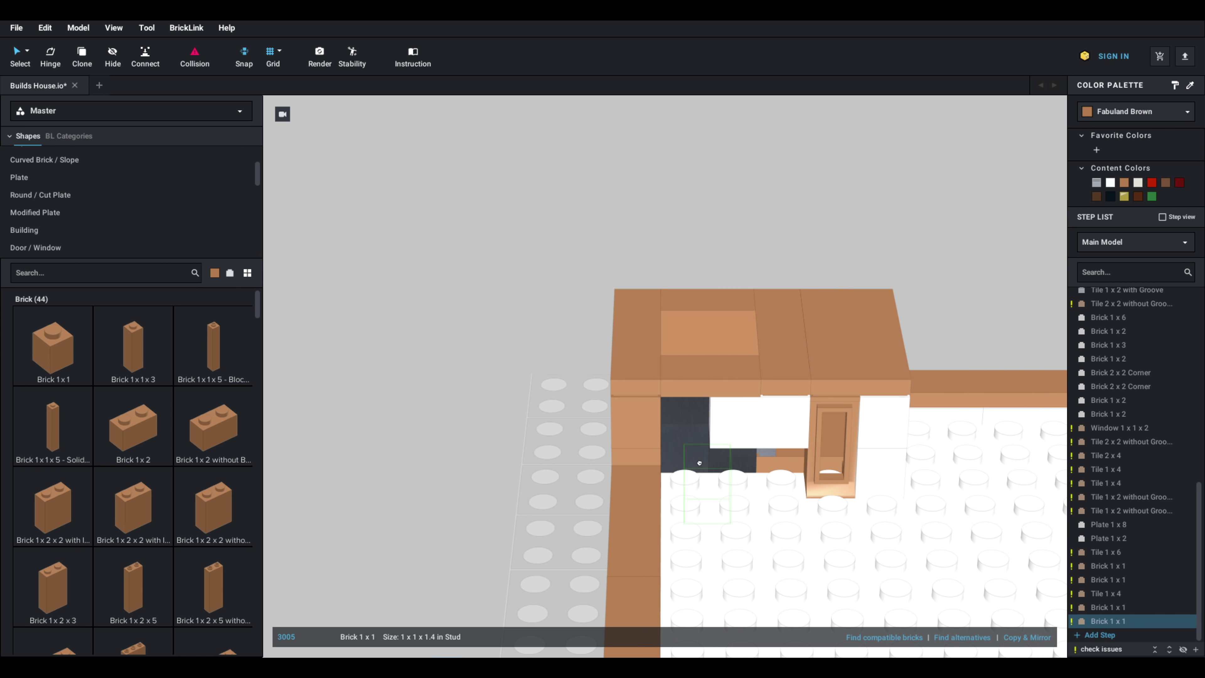
pyautogui.press('Escape')
# Step: Delete the white Brick 1 x 2 under the roof between the corner column and the window
pyautogui.click(743, 427)
pyautogui.press('Delete')
pyautogui.moveTo(771, 446); pyautogui.dragTo(576, 515, button='right')
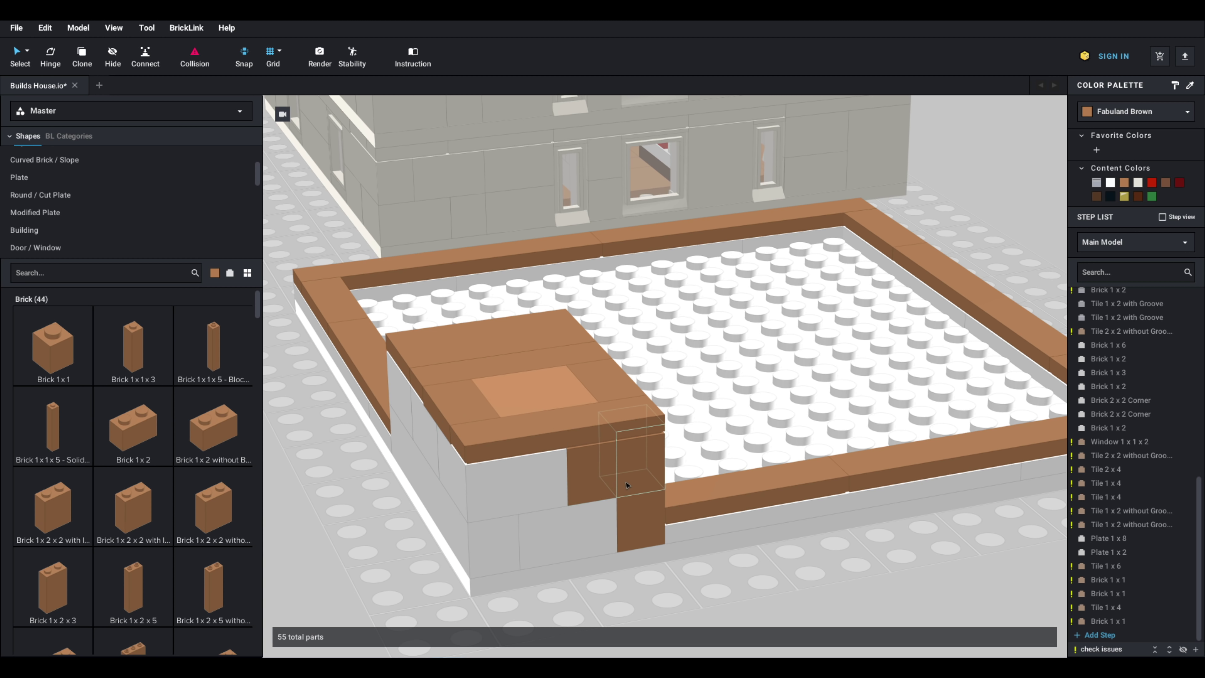
# Step: Fill the inner wall's opening between the corner column and the window with two stacked Fabuland Brown Brick 1 x 3 parts
pyautogui.moveTo(626, 485); pyautogui.dragTo(554, 487, button='right')
pyautogui.click(554, 487)
pyautogui.click(744, 458)
pyautogui.moveTo(742, 460); pyautogui.dragTo(725, 464, button='right')
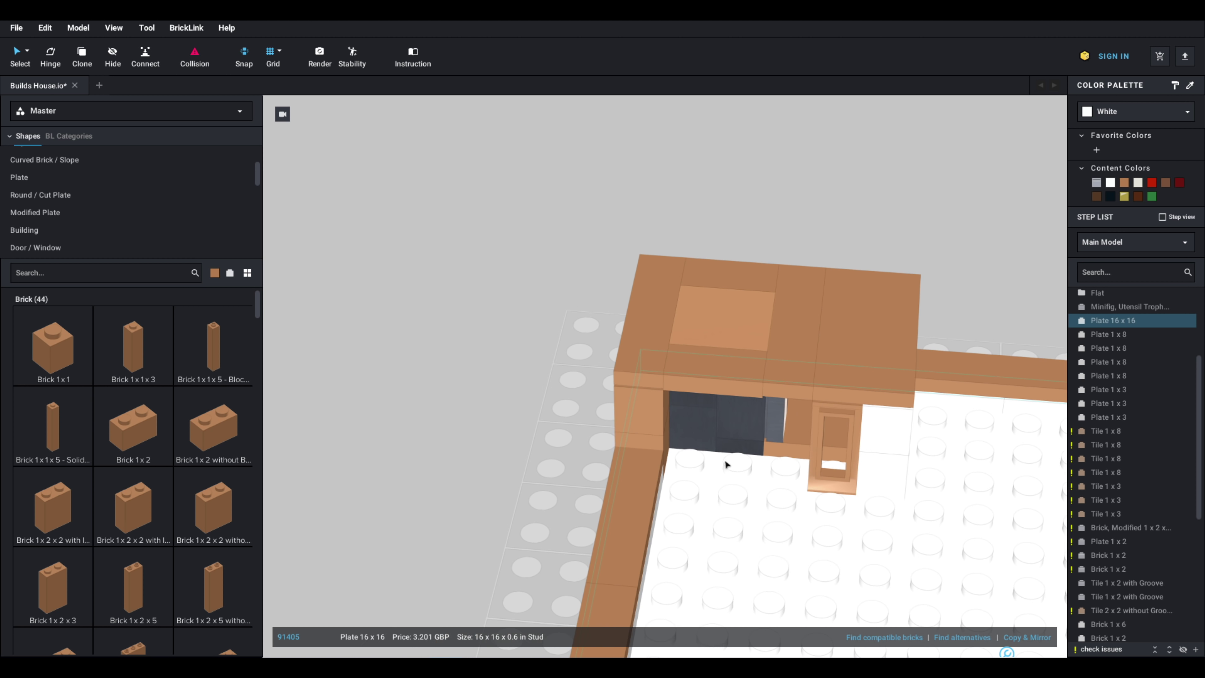
pyautogui.rightClick(725, 461)
pyautogui.scroll(-4, 142, 451)
pyautogui.click(53, 474)
pyautogui.click(736, 470)
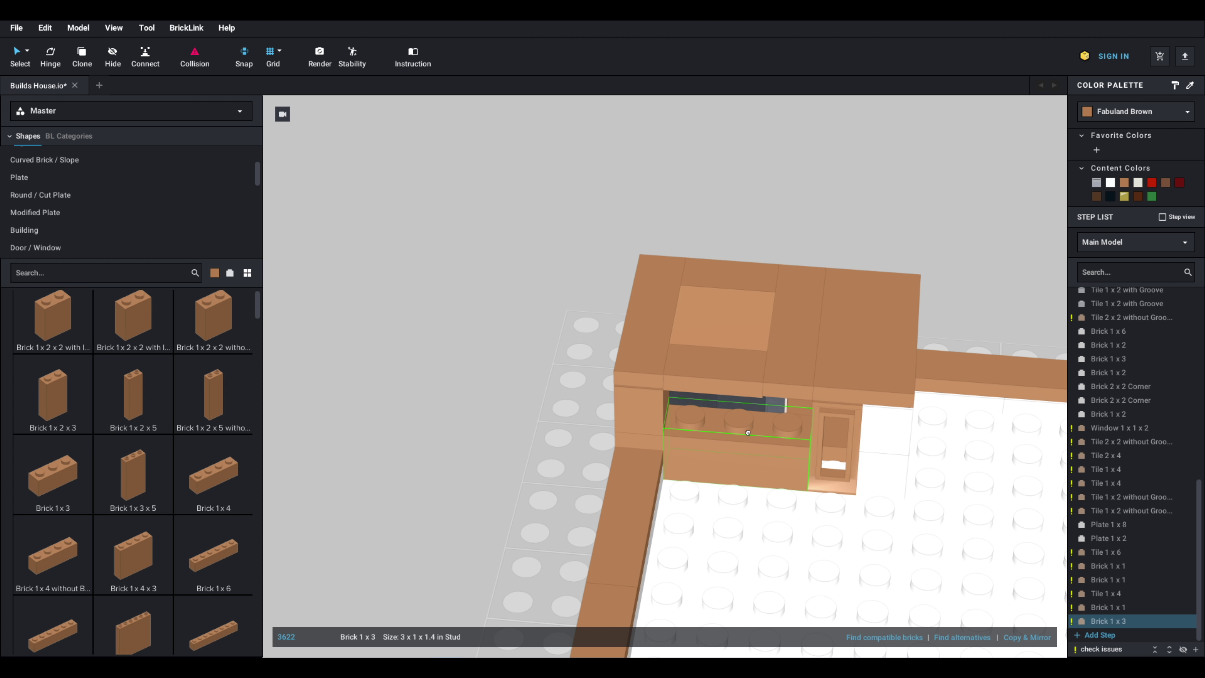
pyautogui.press('Escape')
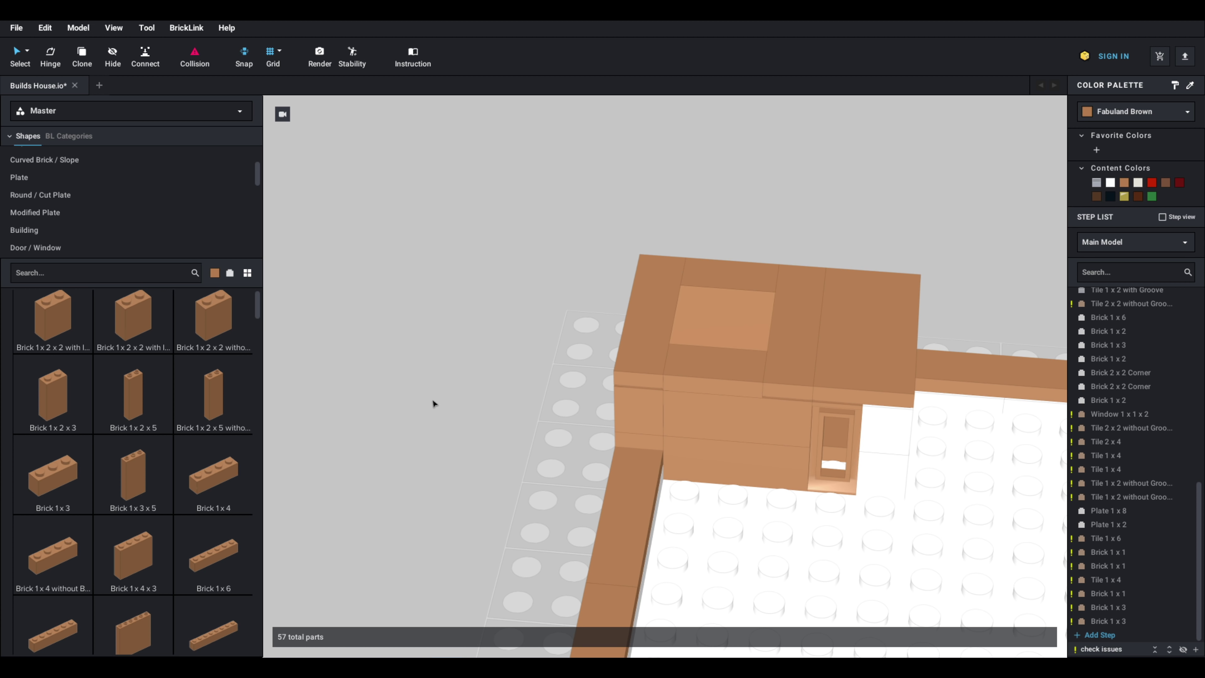
pyautogui.moveTo(433, 404); pyautogui.dragTo(498, 394, button='right')
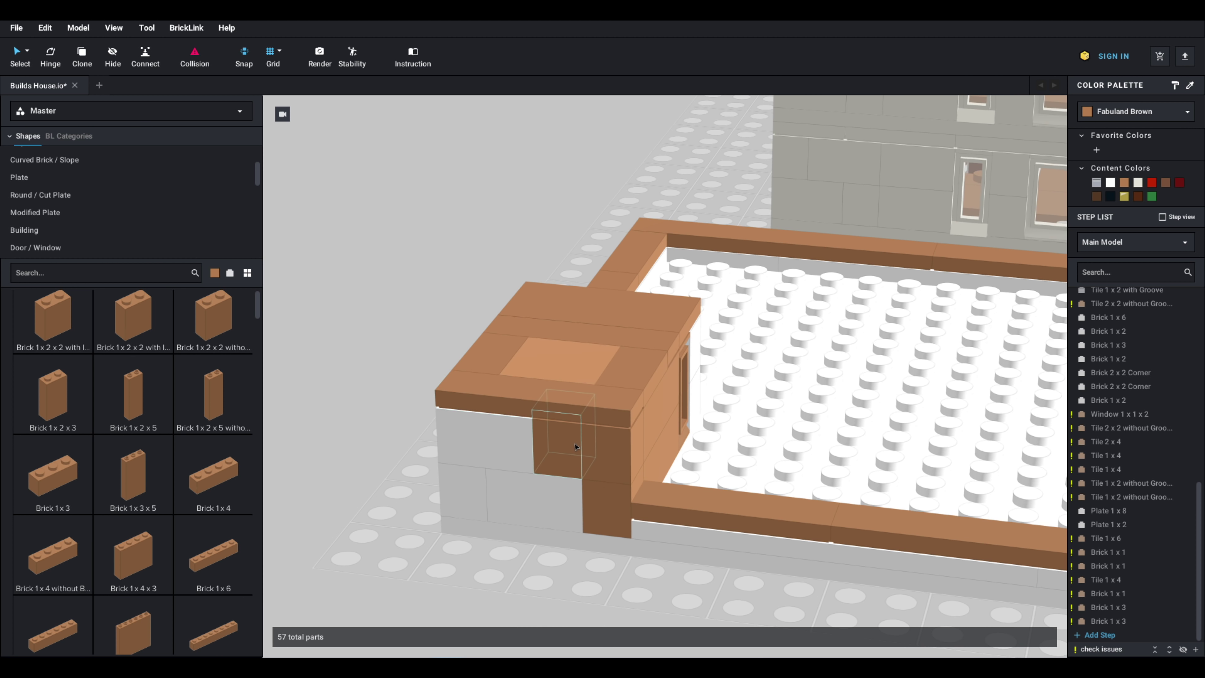
pyautogui.click(573, 447)
pyautogui.press('Delete')
pyautogui.hotkey('ctrl', 'z')
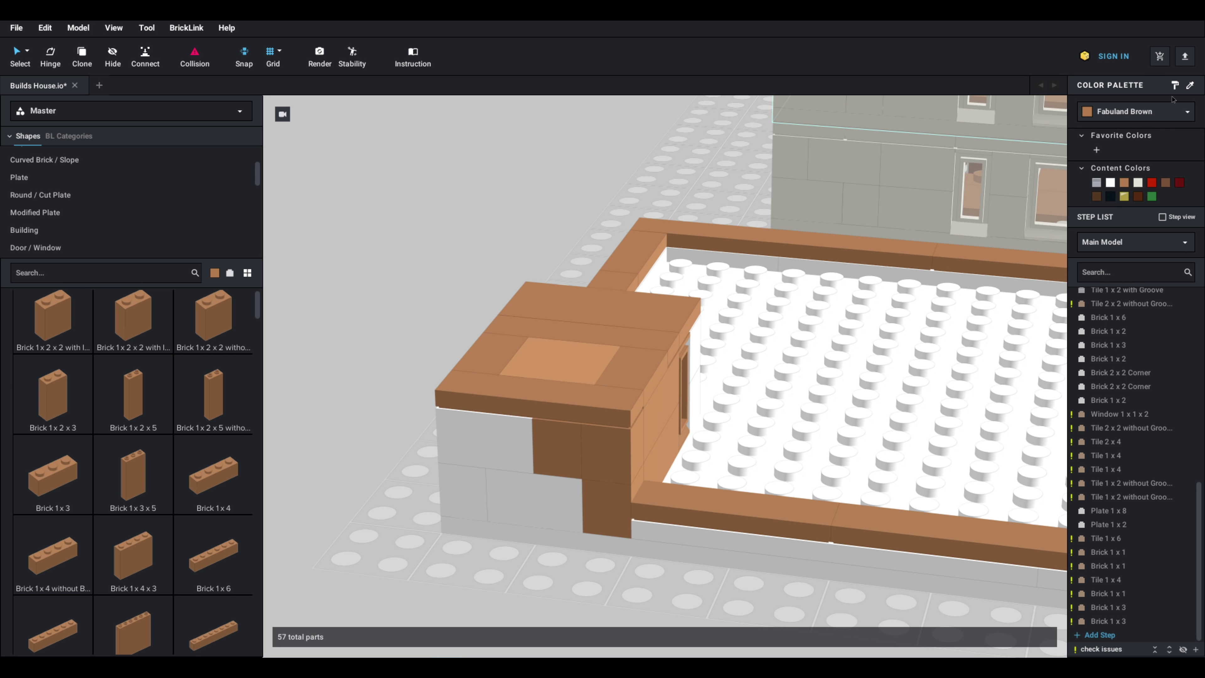
# Step: Paint both new Brick 1 x 3 parts and the upper-course Brick 1 x 1 beside the corner column White
pyautogui.click(1109, 183)
pyautogui.moveTo(847, 313); pyautogui.dragTo(735, 327, button='right')
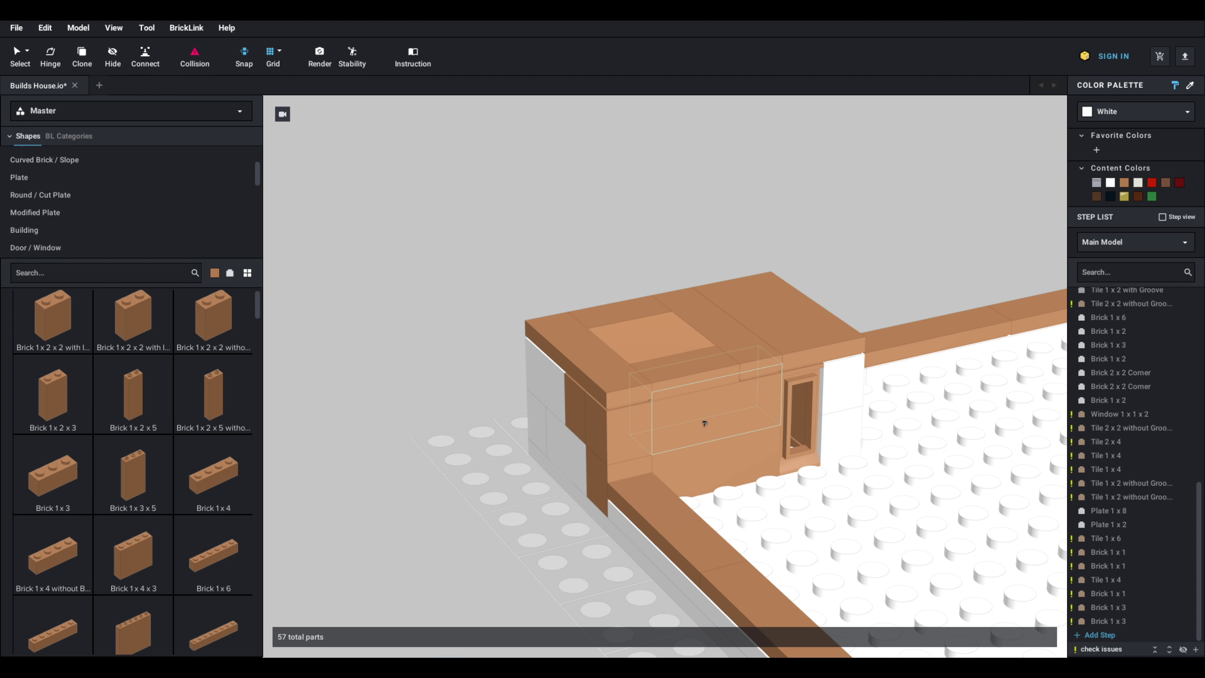
pyautogui.click(704, 421)
pyautogui.click(678, 458)
pyautogui.moveTo(759, 394); pyautogui.dragTo(784, 396, button='right')
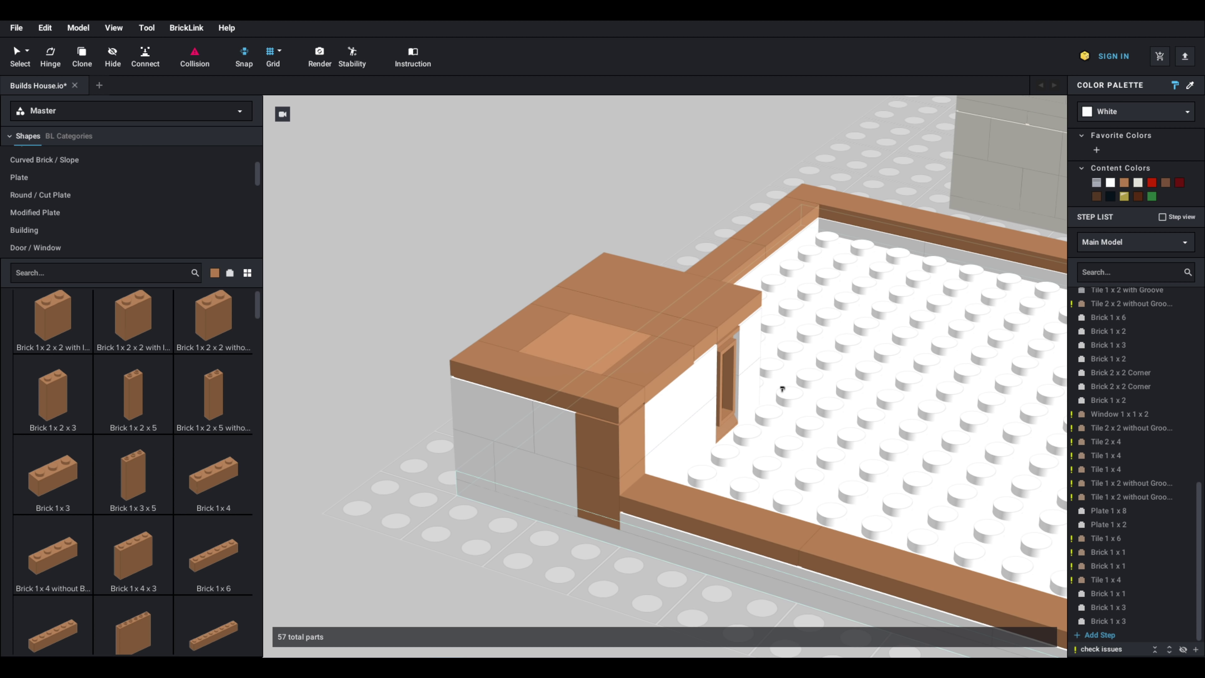
# Step: Delete the lower Brick 1 x 1 of the enclosure's brown corner column
pyautogui.click(607, 509)
pyautogui.moveTo(607, 501); pyautogui.dragTo(700, 493, button='right')
pyautogui.moveTo(583, 487); pyautogui.dragTo(608, 492, button='right')
pyautogui.click(607, 493)
pyautogui.press('Delete')
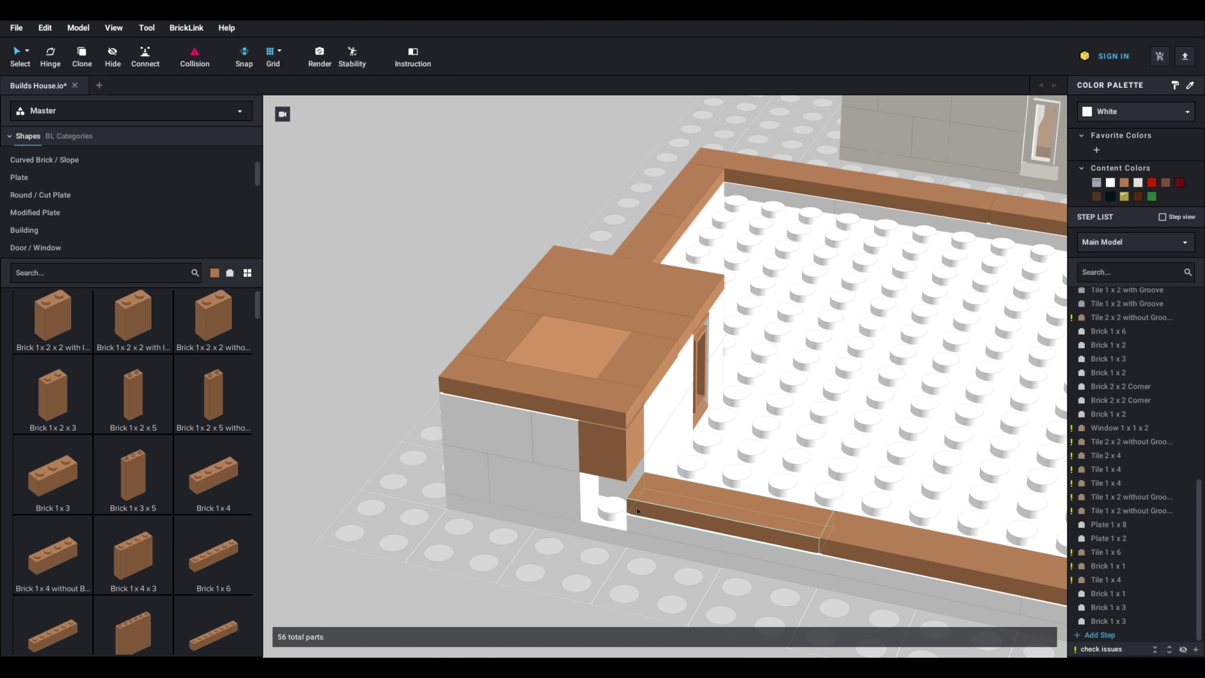
# Step: Fill the gap at the column's base with three stacked Fabuland Brown Plate 1 x 1 parts and paint the lowest one White
pyautogui.scroll(4, 211, 406)
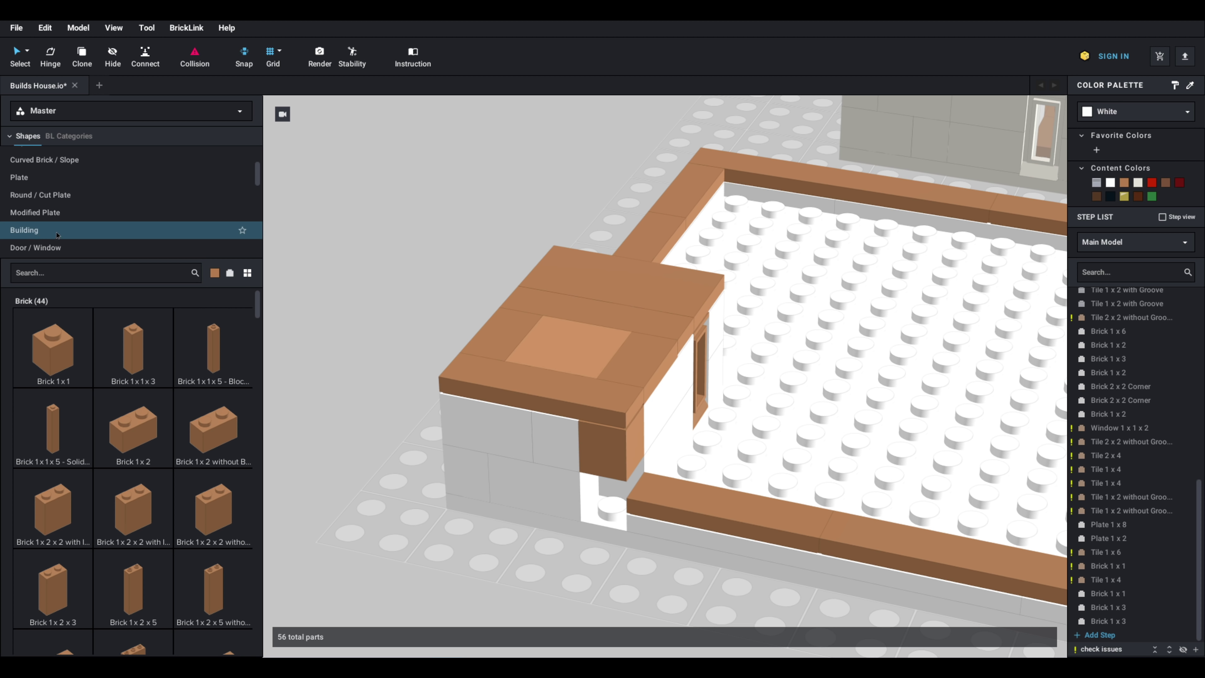
pyautogui.click(38, 177)
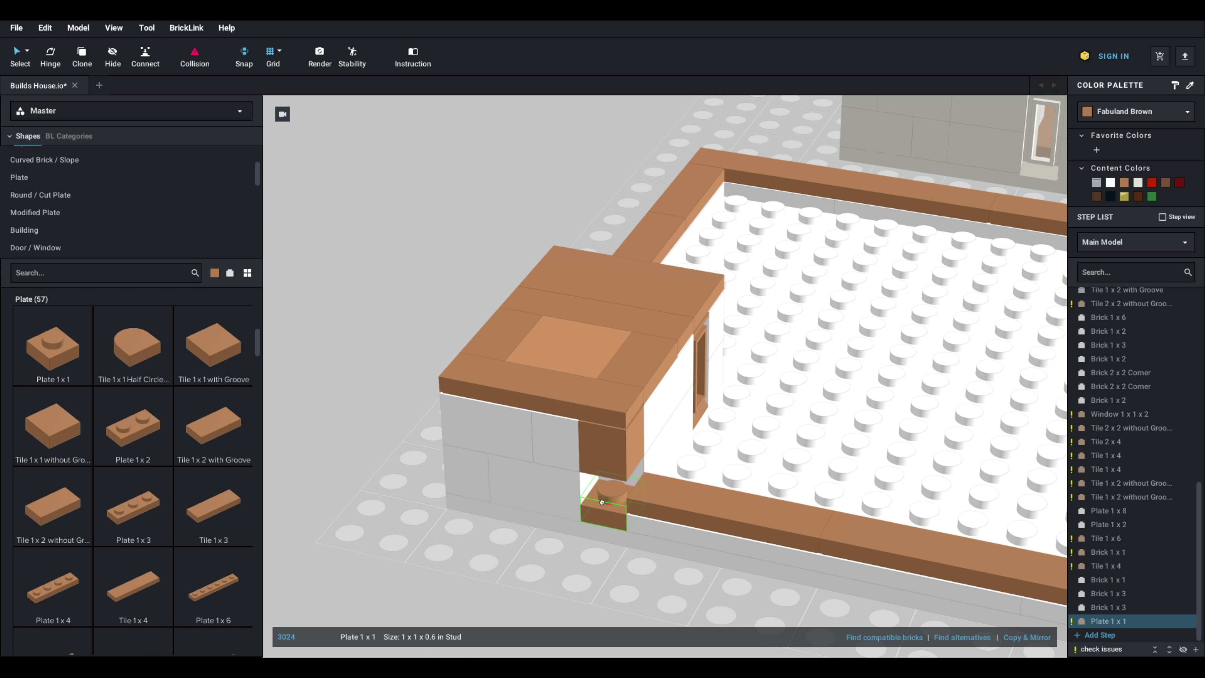
pyautogui.click(606, 501)
pyautogui.click(610, 480)
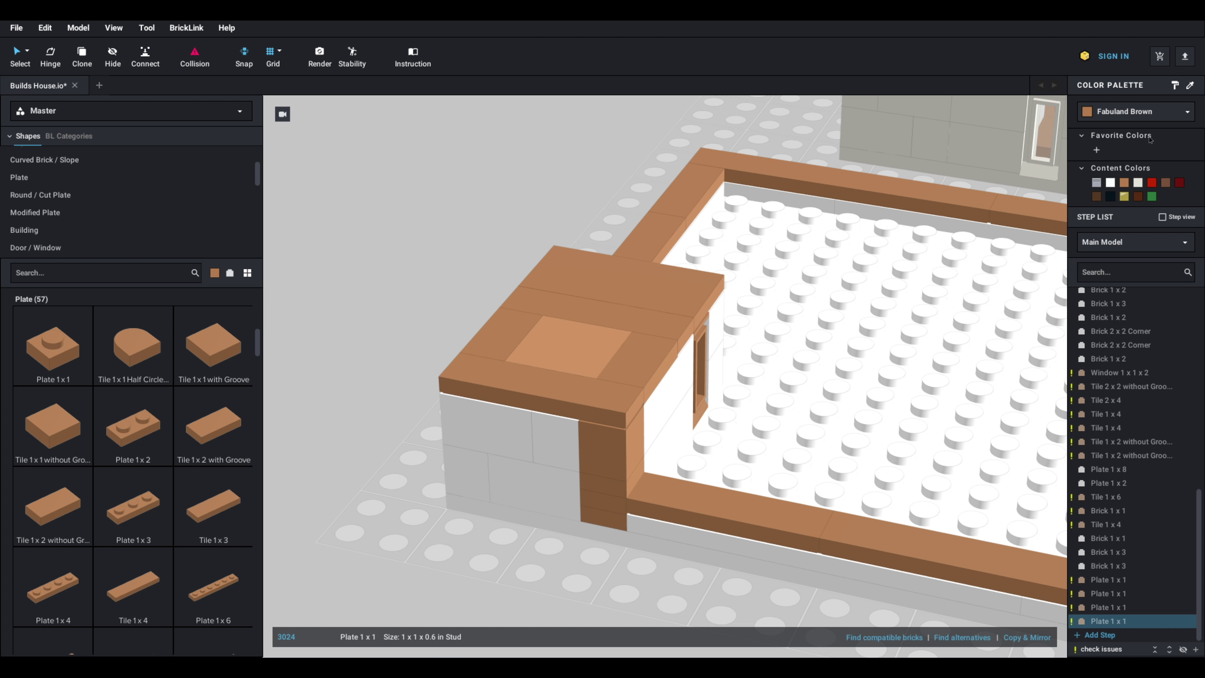
pyautogui.press('Delete')
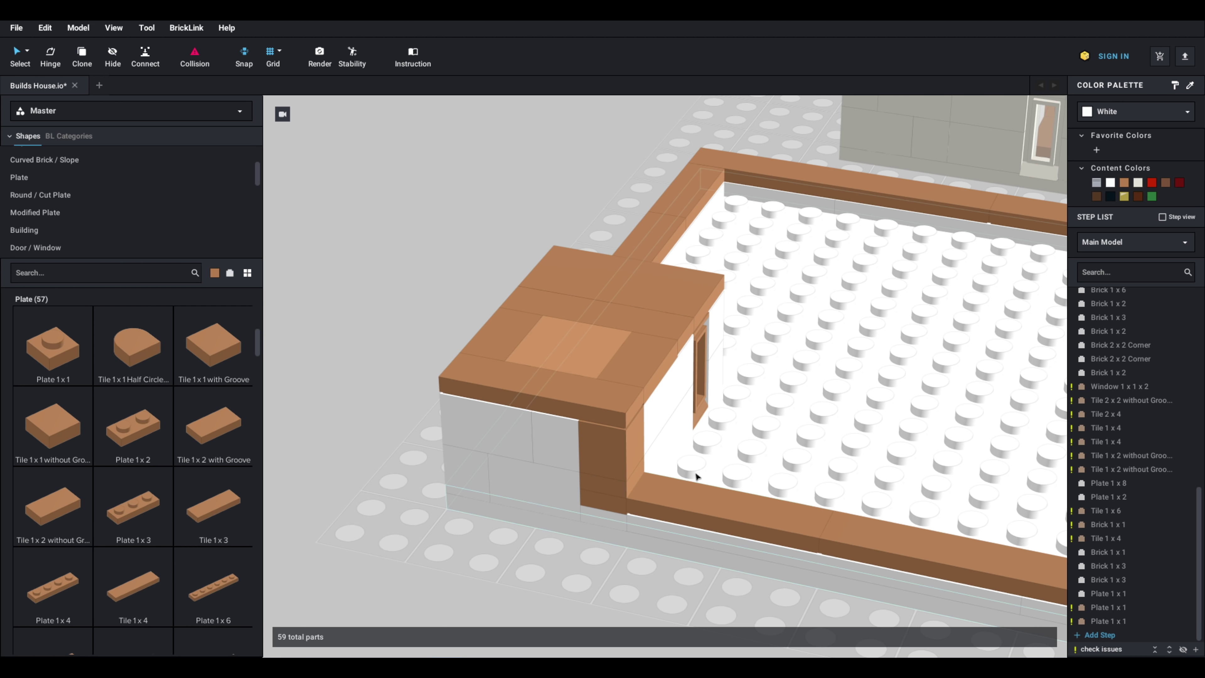
# Step: Delete the Brick 1 x 6 in the outer wall's lower course and the upper Brick 2 x 2 Corner at the enclosure's other border corner
pyautogui.moveTo(696, 476)
pyautogui.mouseDown(button='right')
pyautogui.moveTo(665, 466)
pyautogui.moveTo(713, 466)
pyautogui.mouseUp(button='right')
pyautogui.moveTo(771, 500); pyautogui.dragTo(707, 476, button='right')
pyautogui.click(681, 460)
pyautogui.scroll(1, 682, 461)
pyautogui.scroll(3, 707, 472)
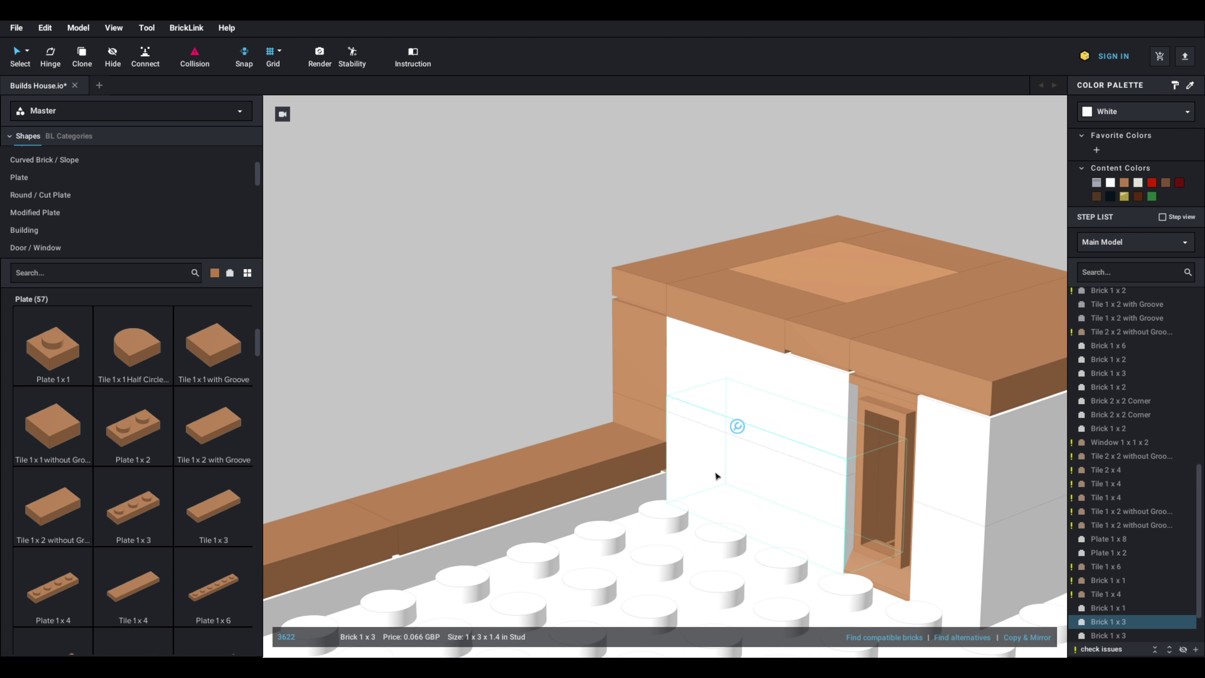
pyautogui.moveTo(726, 478); pyautogui.dragTo(629, 479, button='middle')
pyautogui.moveTo(630, 479); pyautogui.dragTo(645, 477, button='right')
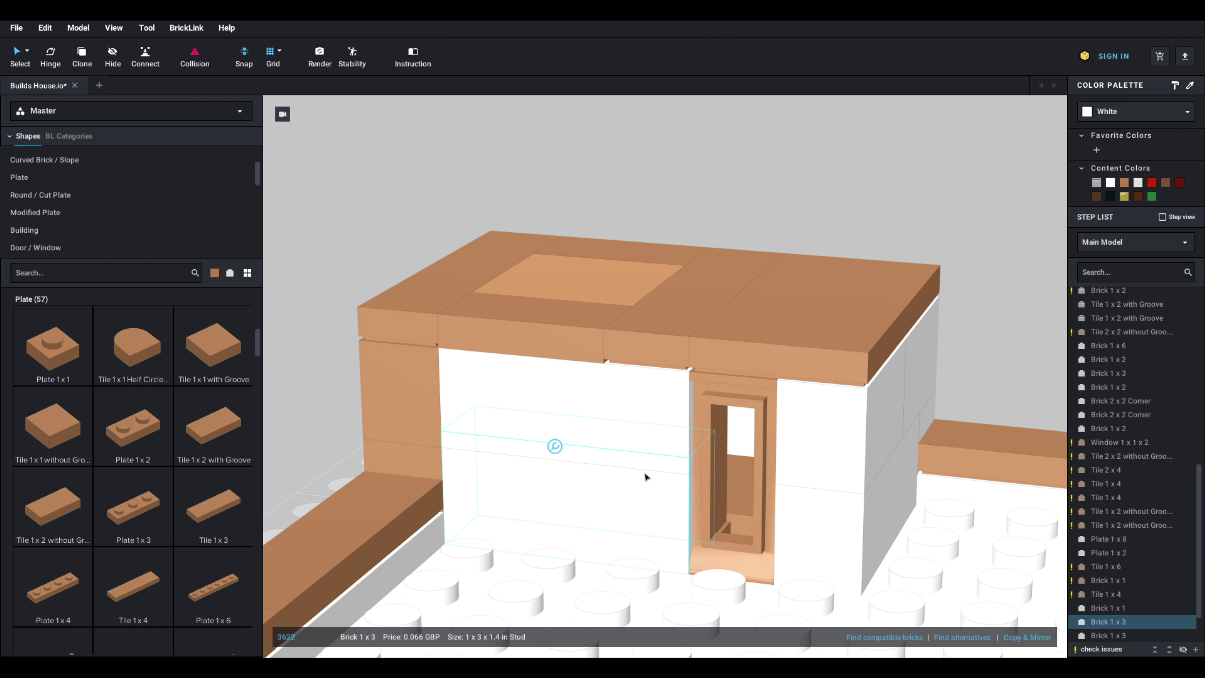
pyautogui.moveTo(761, 484); pyautogui.dragTo(696, 489, button='right')
pyautogui.click(614, 434)
pyautogui.press('Delete')
pyautogui.click(702, 486)
pyautogui.press('Delete')
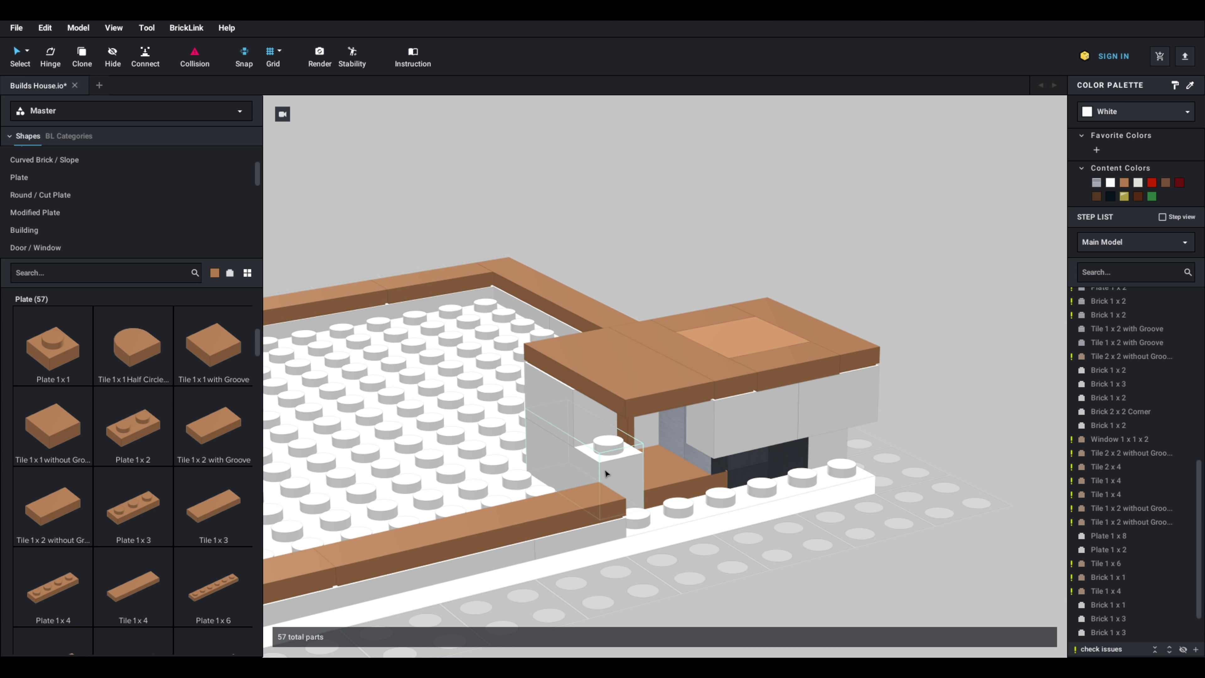
# Step: Stack three Fabuland Brown Plate 1 x 1 parts at the opened outer corner where the tiled border meets the enclosure
pyautogui.moveTo(598, 453); pyautogui.dragTo(673, 476, button='right')
pyautogui.click(673, 476)
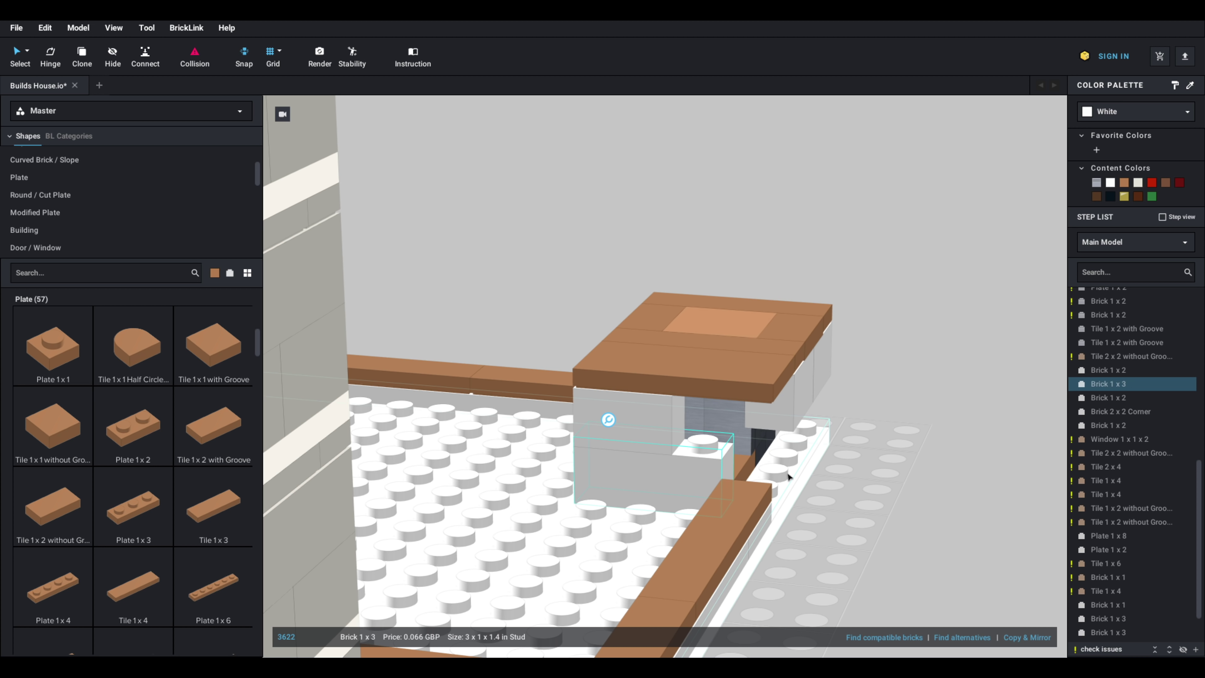
pyautogui.moveTo(786, 474)
pyautogui.mouseDown(button='right')
pyautogui.moveTo(799, 476)
pyautogui.moveTo(765, 478)
pyautogui.mouseUp(button='right')
pyautogui.scroll(5, 185, 560)
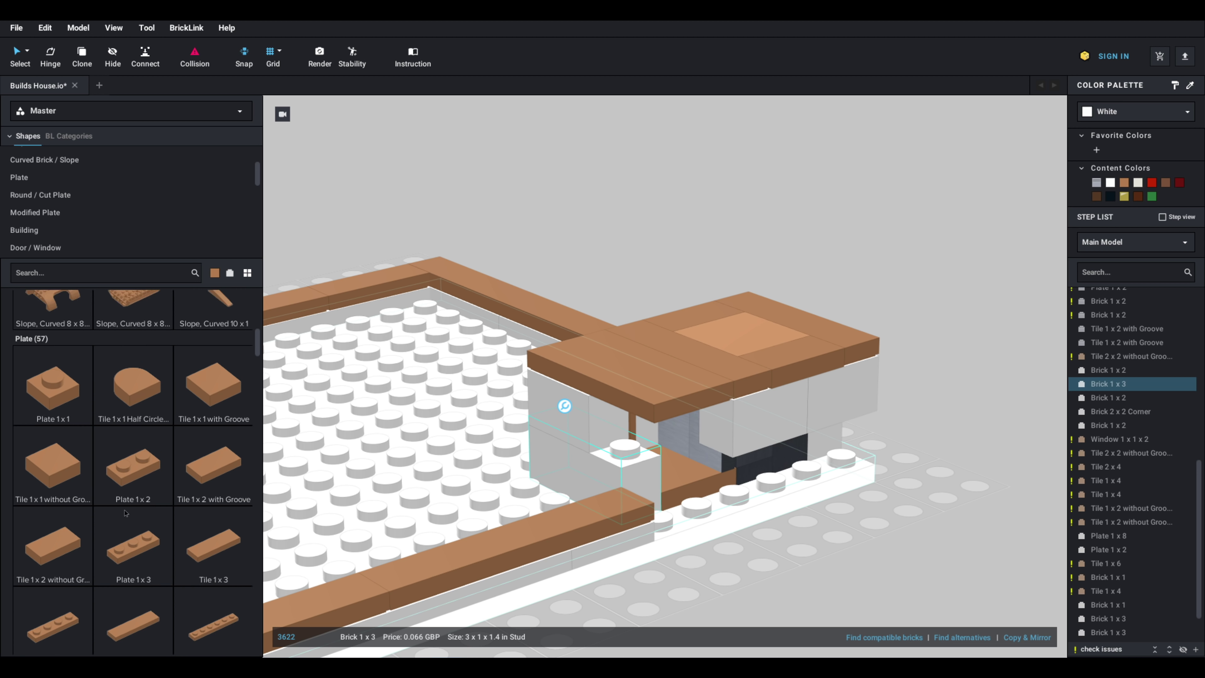
pyautogui.moveTo(52, 541); pyautogui.dragTo(684, 484)
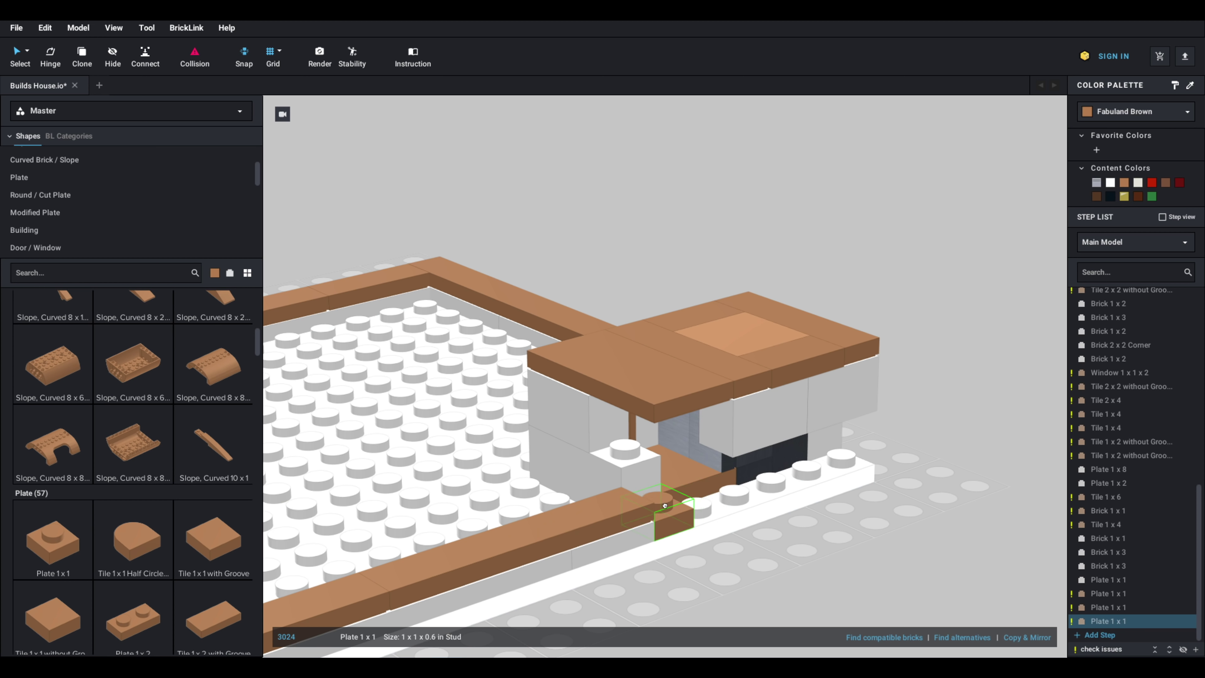
pyautogui.click(667, 500)
pyautogui.click(664, 489)
pyautogui.click(659, 472)
# Step: Place Fabuland Brown Brick 1 x 1 parts in the side wall's upper-course gap and on top of the corner's stacked plates
pyautogui.scroll(6, 161, 475)
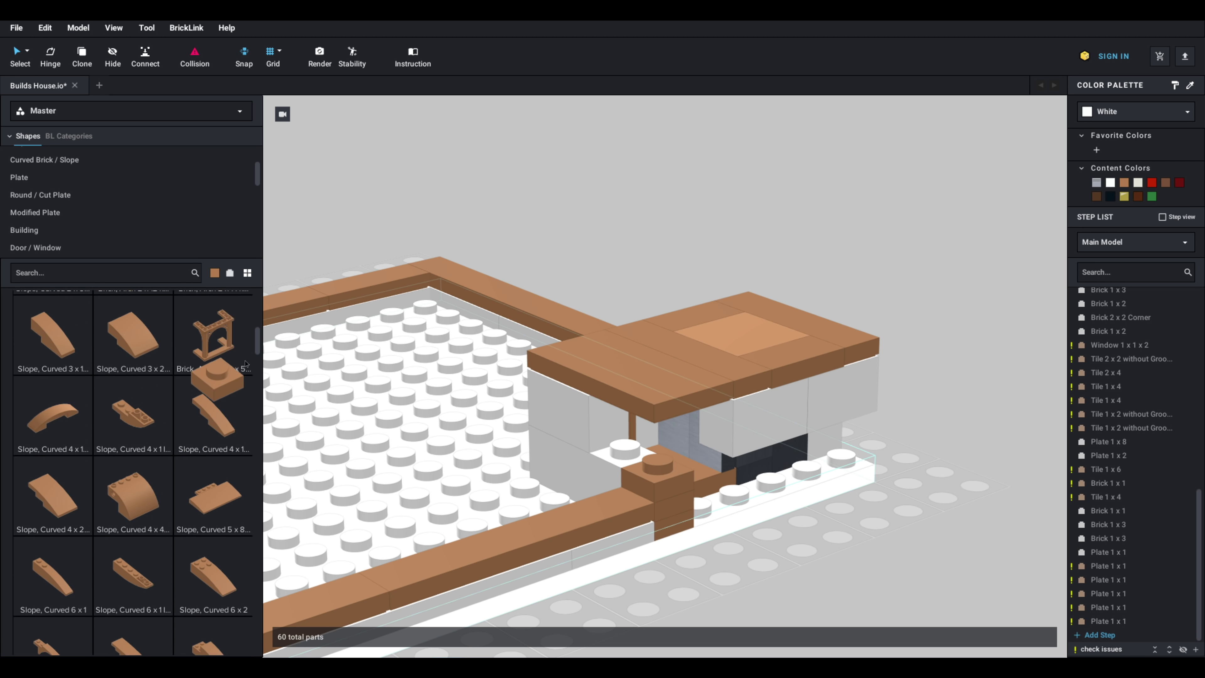
pyautogui.moveTo(258, 348); pyautogui.dragTo(262, 290)
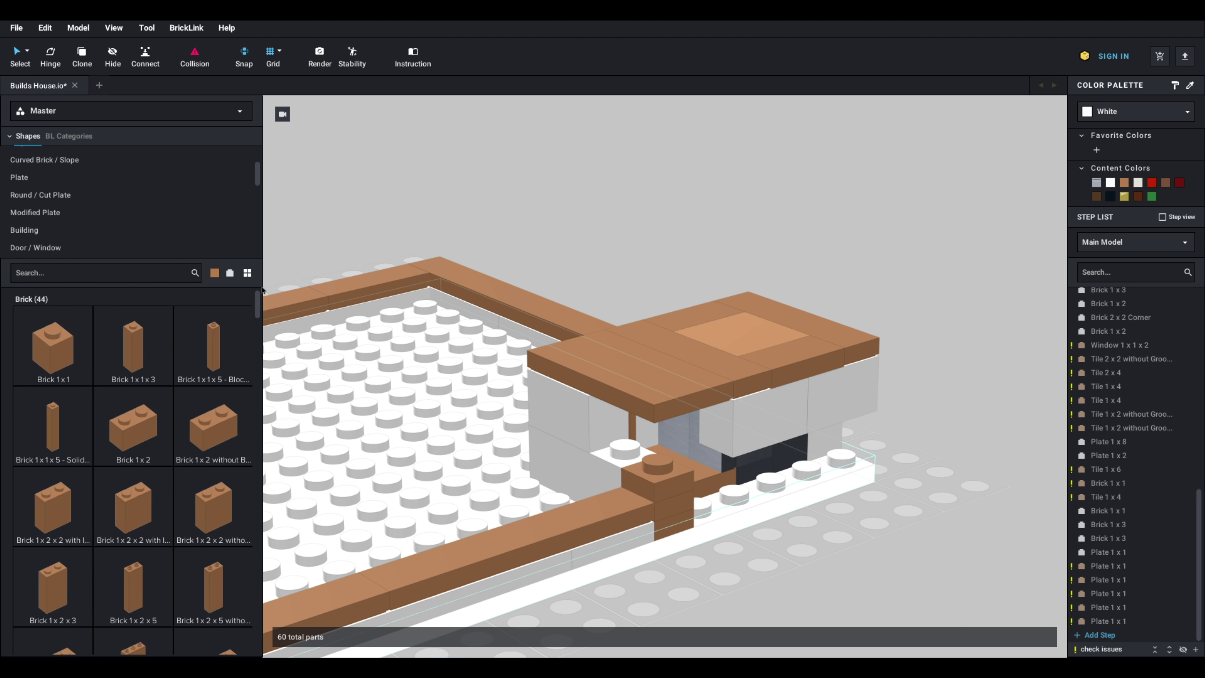
pyautogui.click(26, 354)
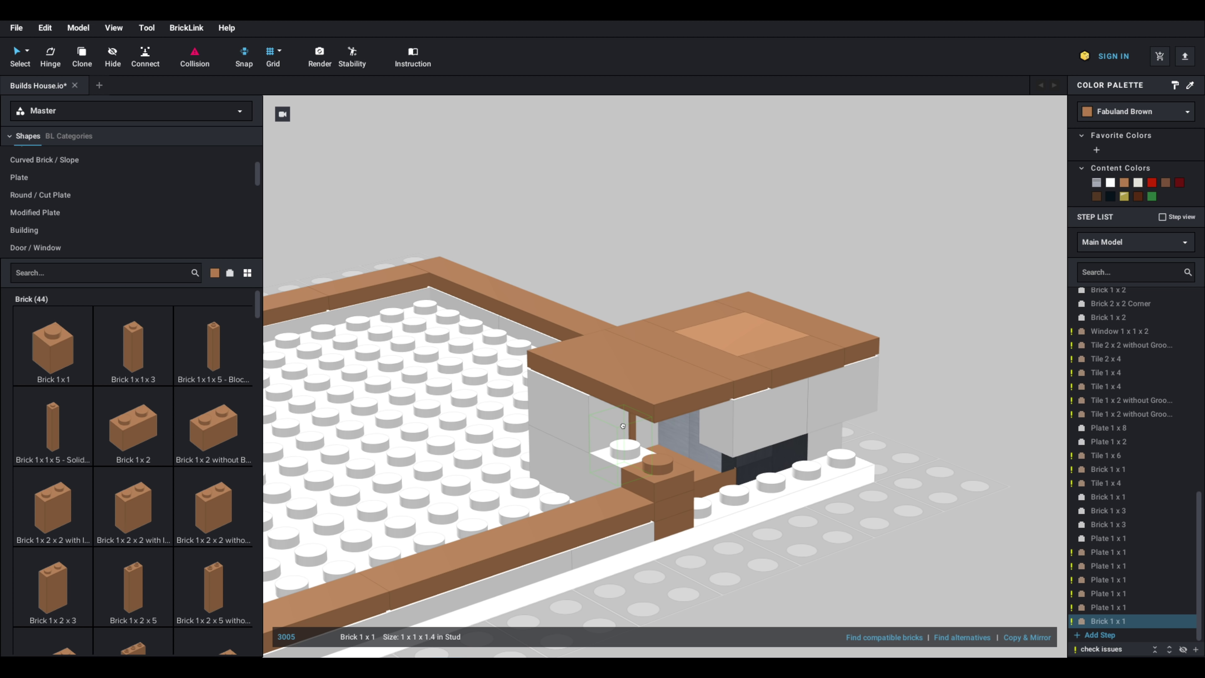
pyautogui.click(631, 419)
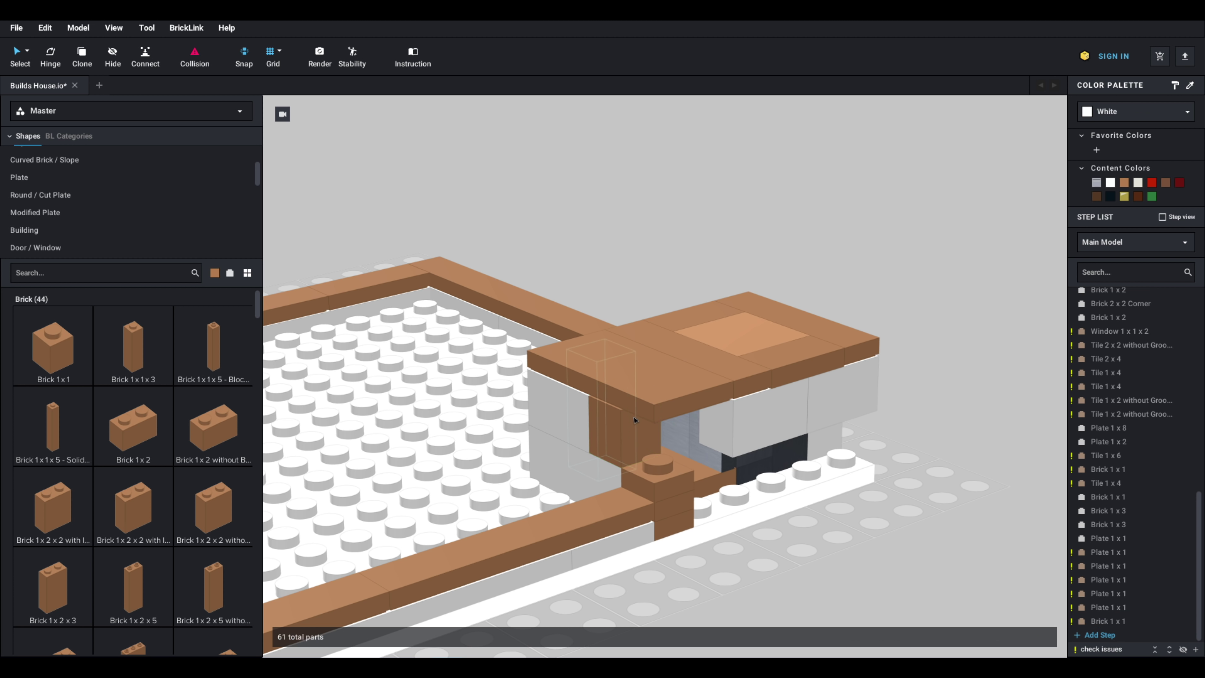
pyautogui.click(661, 419)
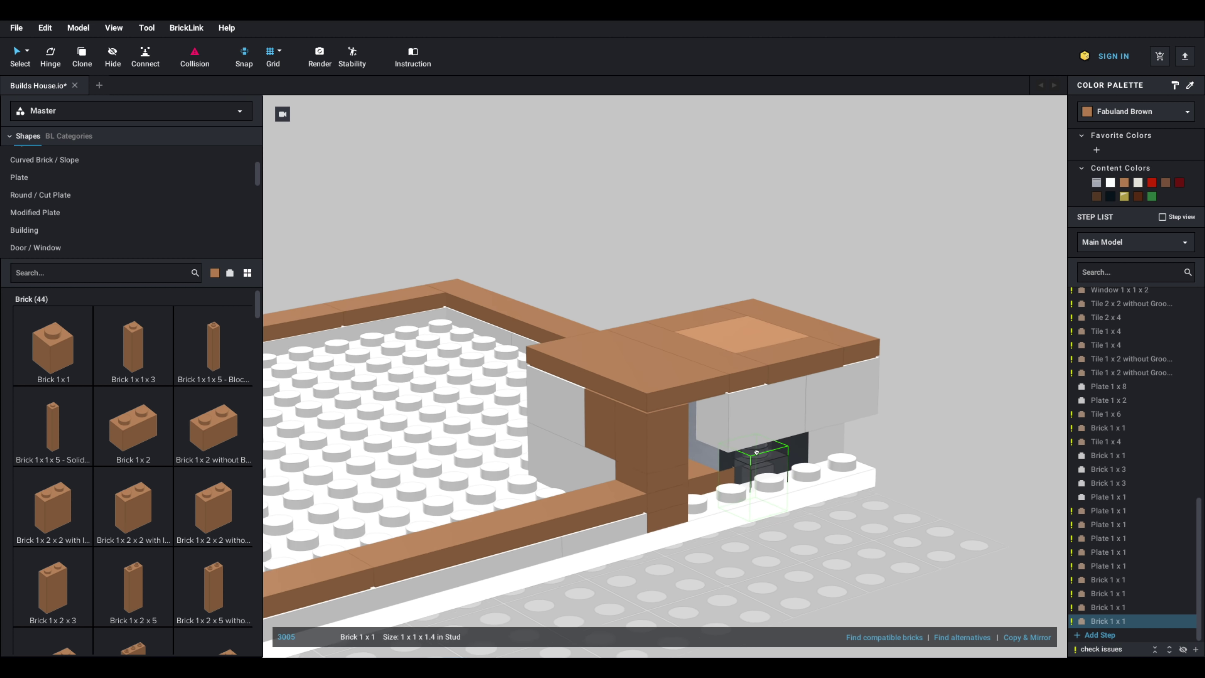
# Step: Move the stray Brick 1 x 1 from beneath the base plate into the outer wall's upper-course gap beside the new corner column
pyautogui.moveTo(756, 452); pyautogui.dragTo(747, 457, button='right')
pyautogui.press('Escape')
pyautogui.moveTo(670, 395); pyautogui.dragTo(774, 457, button='right')
pyautogui.click(796, 551)
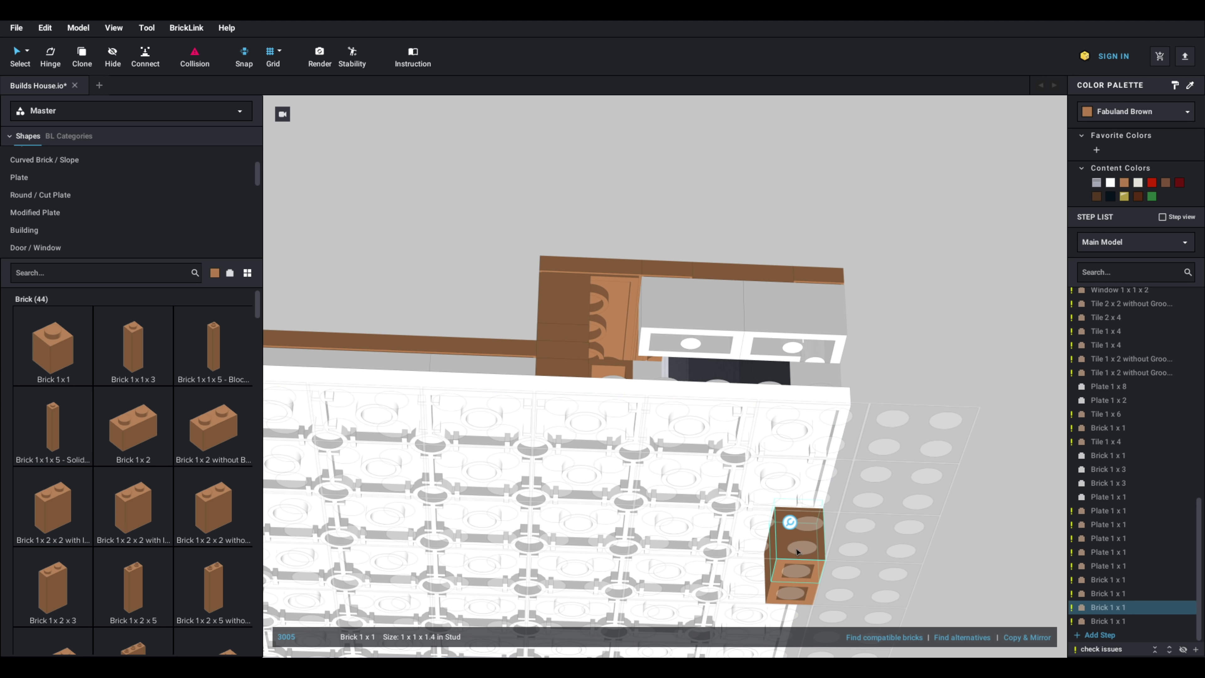
pyautogui.moveTo(796, 551); pyautogui.dragTo(627, 312)
pyautogui.moveTo(626, 312); pyautogui.dragTo(637, 365, button='right')
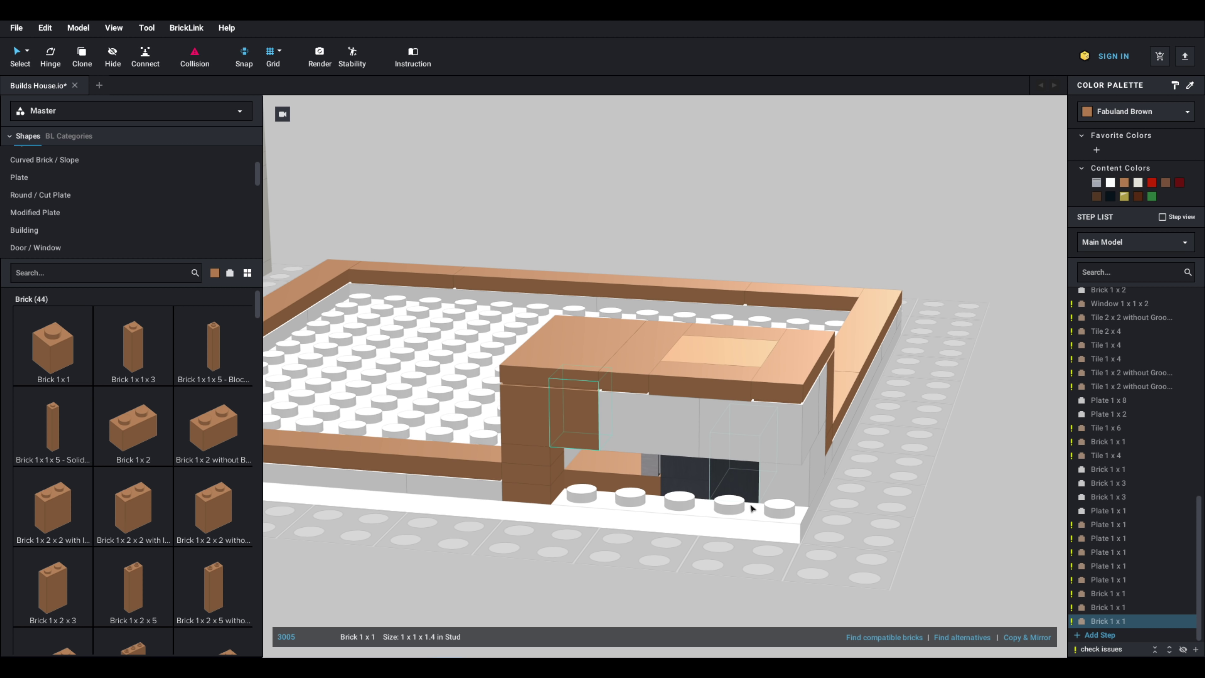
# Step: Add a Fabuland Brown Brick 1 x 4 to the outer wall's lower course beside the new corner column
pyautogui.scroll(-4, 211, 463)
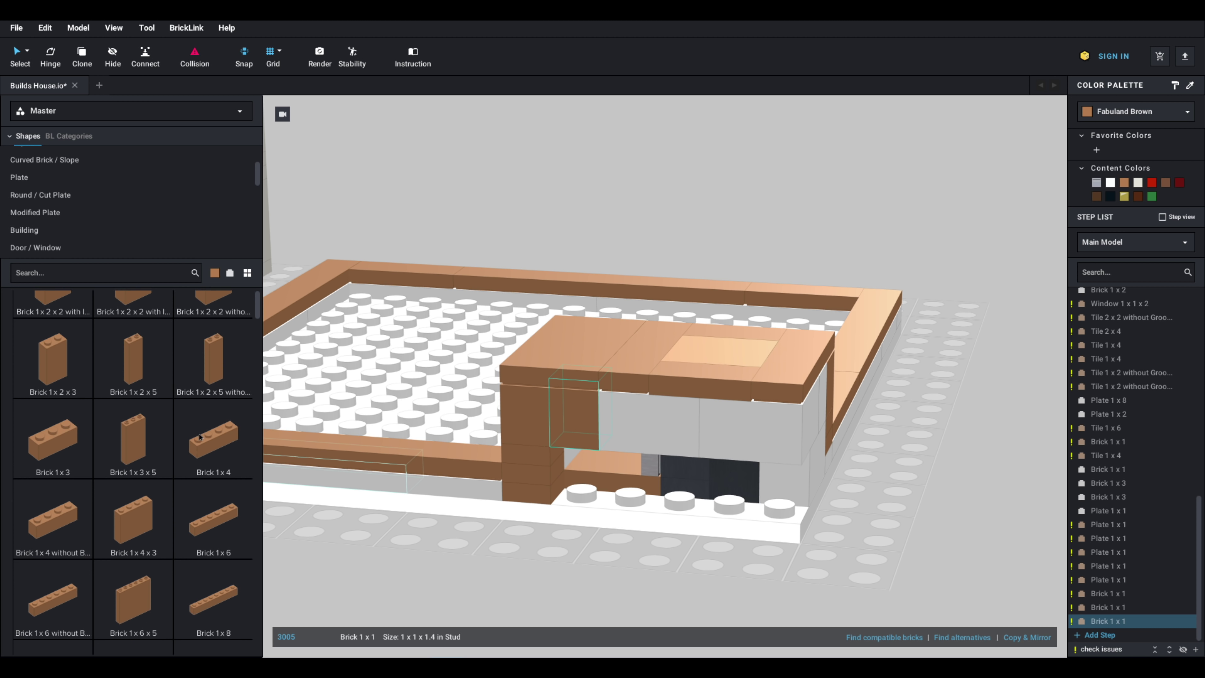
pyautogui.click(195, 437)
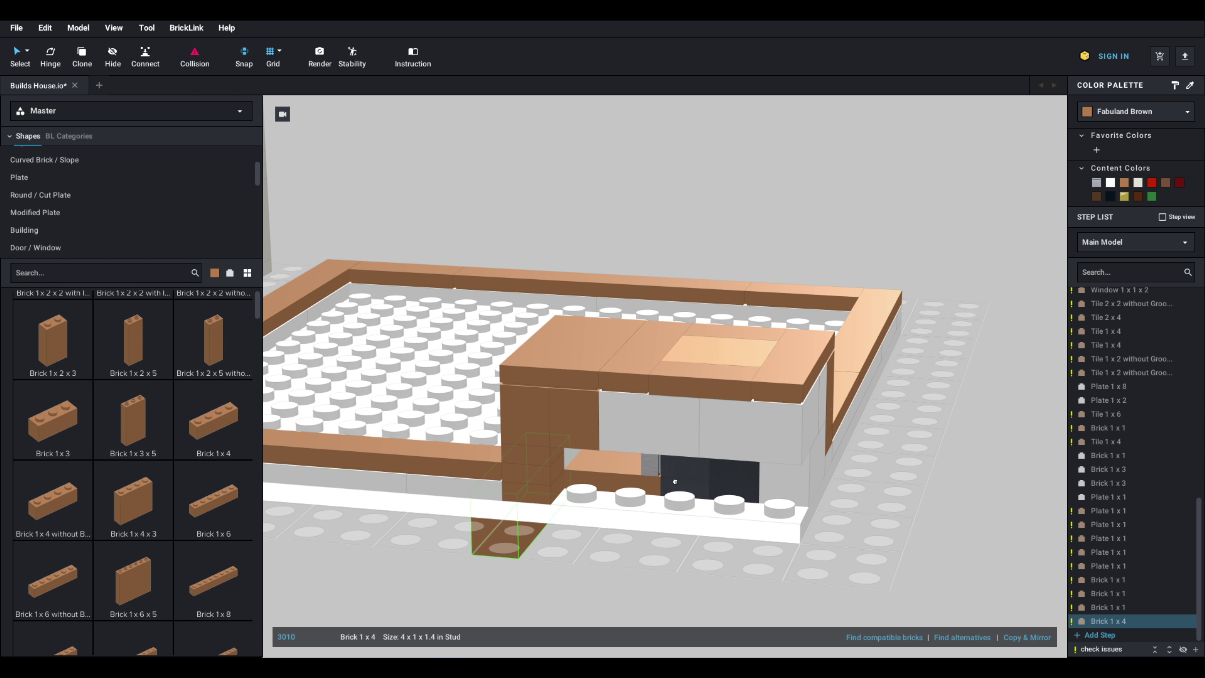
pyautogui.click(645, 461)
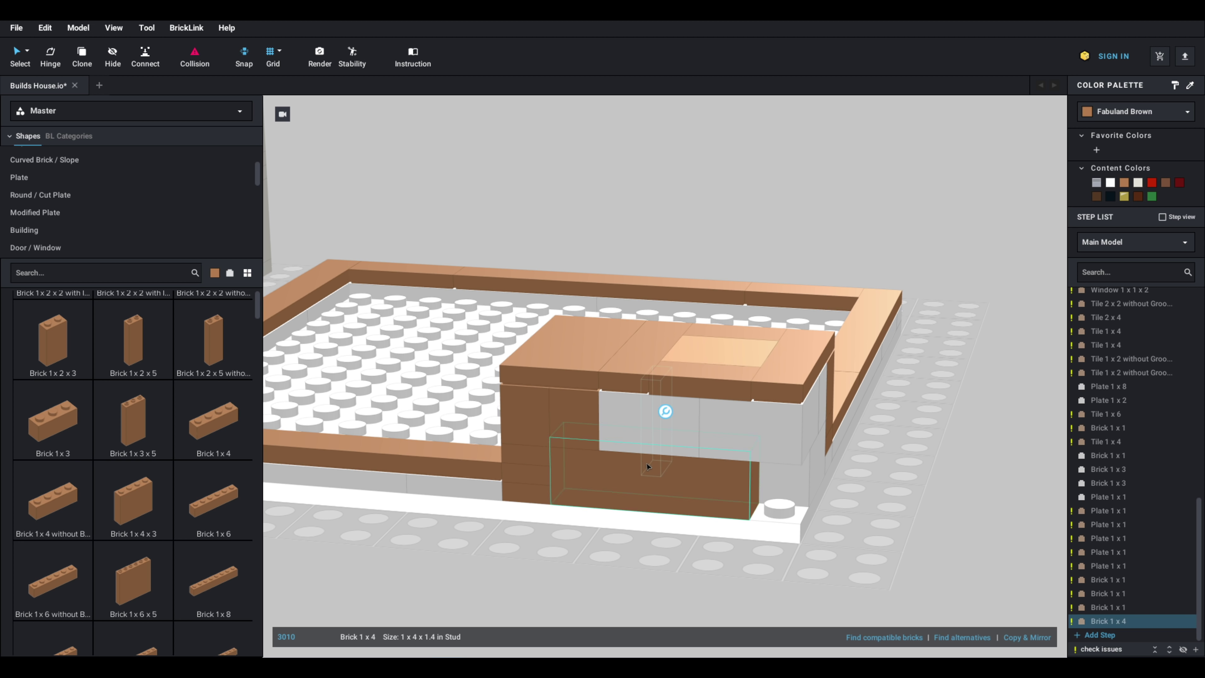
pyautogui.moveTo(835, 484); pyautogui.dragTo(730, 511, button='right')
pyautogui.press('Escape')
# Step: Replace the white Brick 1 x 2 in the adjoining outer wall's lower course with a Fabuland Brown Brick 1 x 3 reaching the corner
pyautogui.click(656, 496)
pyautogui.press('Delete')
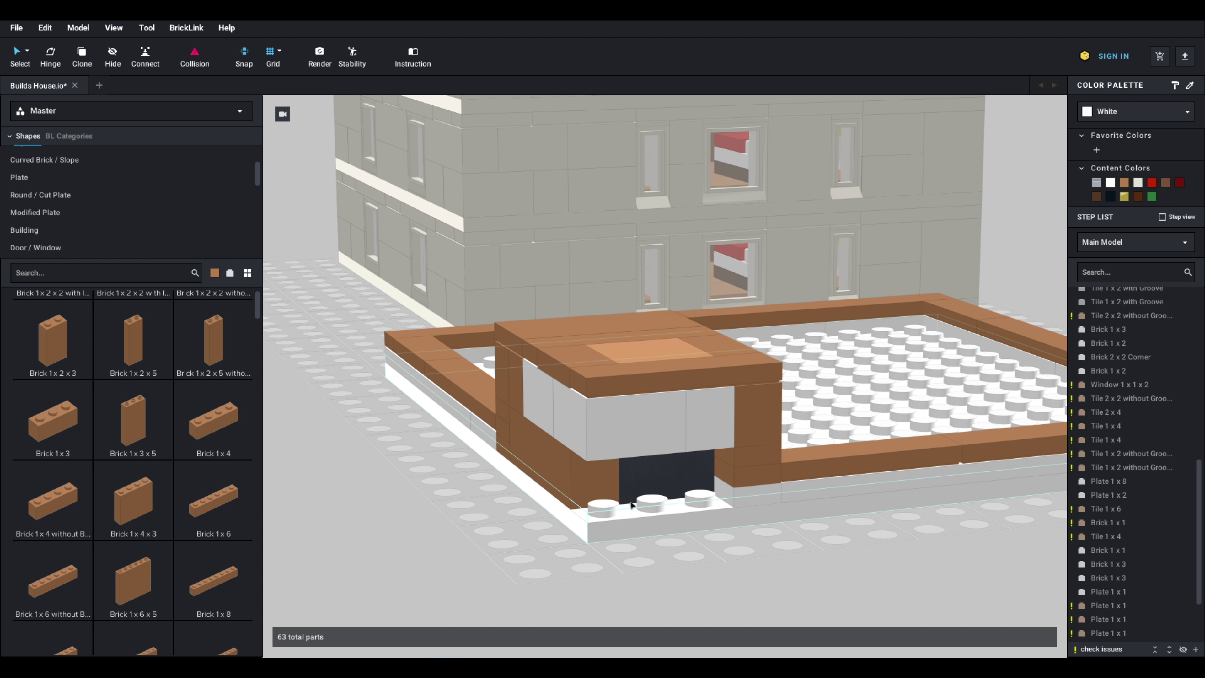
pyautogui.scroll(5, 148, 446)
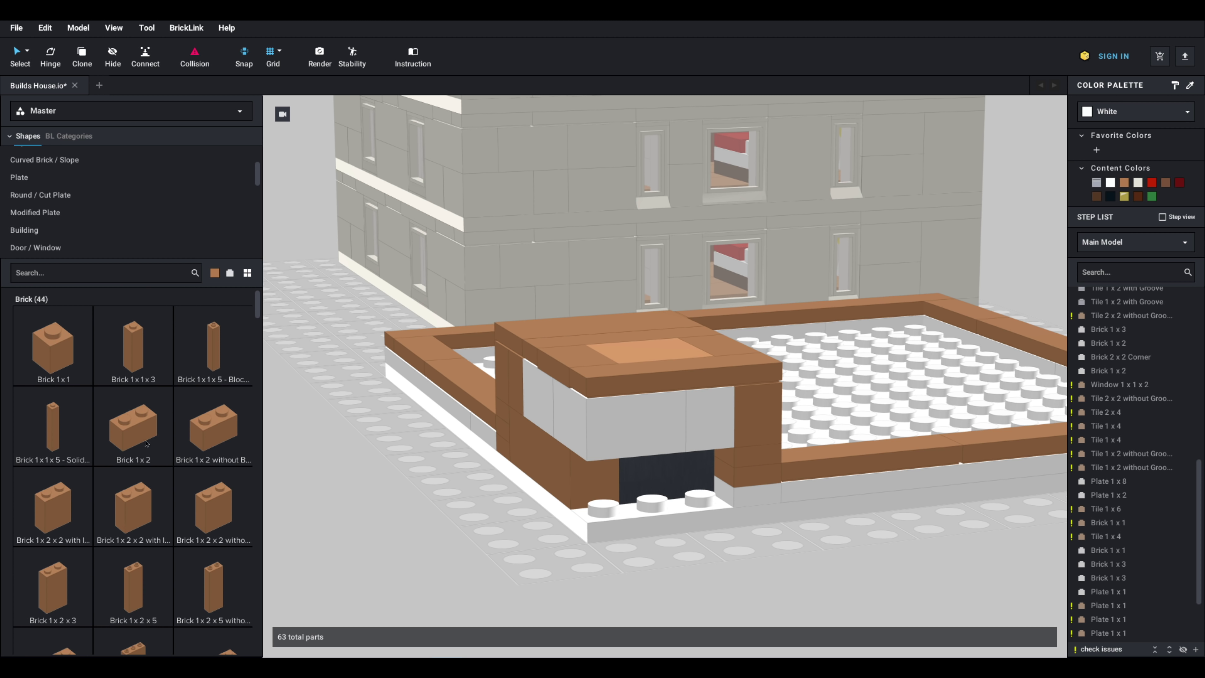
pyautogui.scroll(-3, 68, 523)
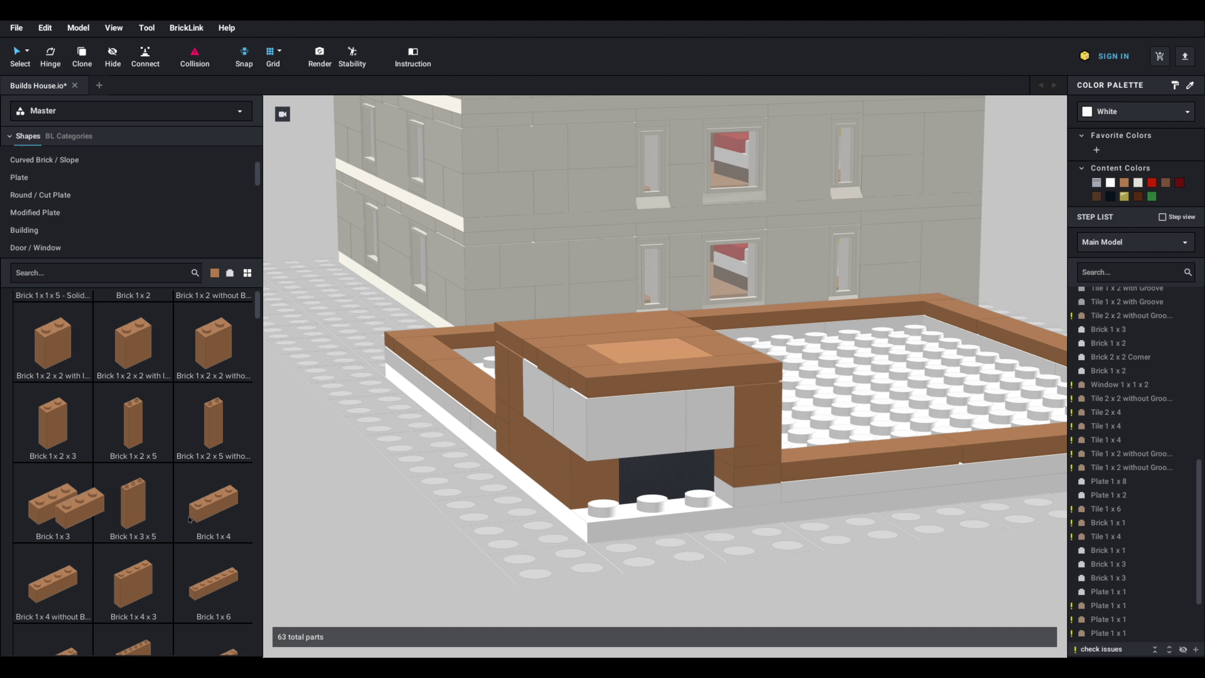
pyautogui.click(53, 502)
pyautogui.click(654, 454)
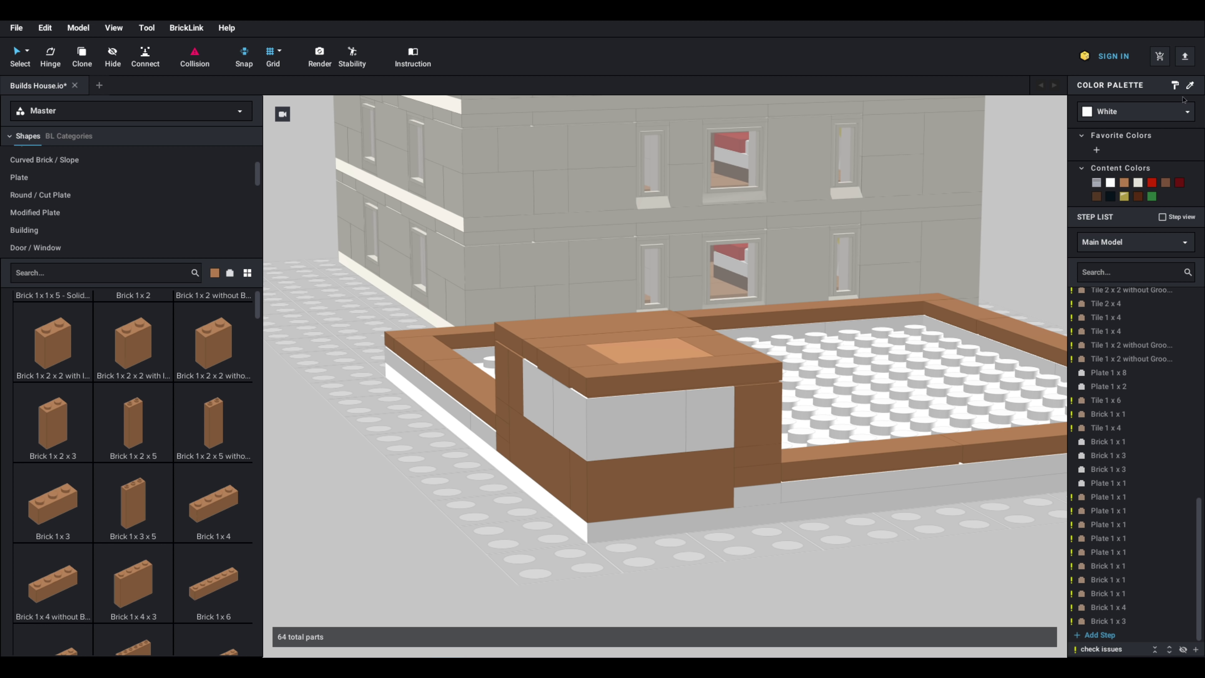
# Step: Paint the lower-course Brick 1 x 4 and Brick 1 x 3, the Brick 1 x 1 parts beside the new column, and its lowest plate White
pyautogui.click(584, 502)
pyautogui.click(545, 469)
pyautogui.moveTo(546, 469)
pyautogui.mouseDown(button='right')
pyautogui.moveTo(600, 470)
pyautogui.moveTo(604, 499)
pyautogui.moveTo(413, 420)
pyautogui.moveTo(667, 439)
pyautogui.moveTo(603, 425)
pyautogui.moveTo(623, 436)
pyautogui.moveTo(622, 417)
pyautogui.mouseUp(button='right')
pyautogui.click(586, 420)
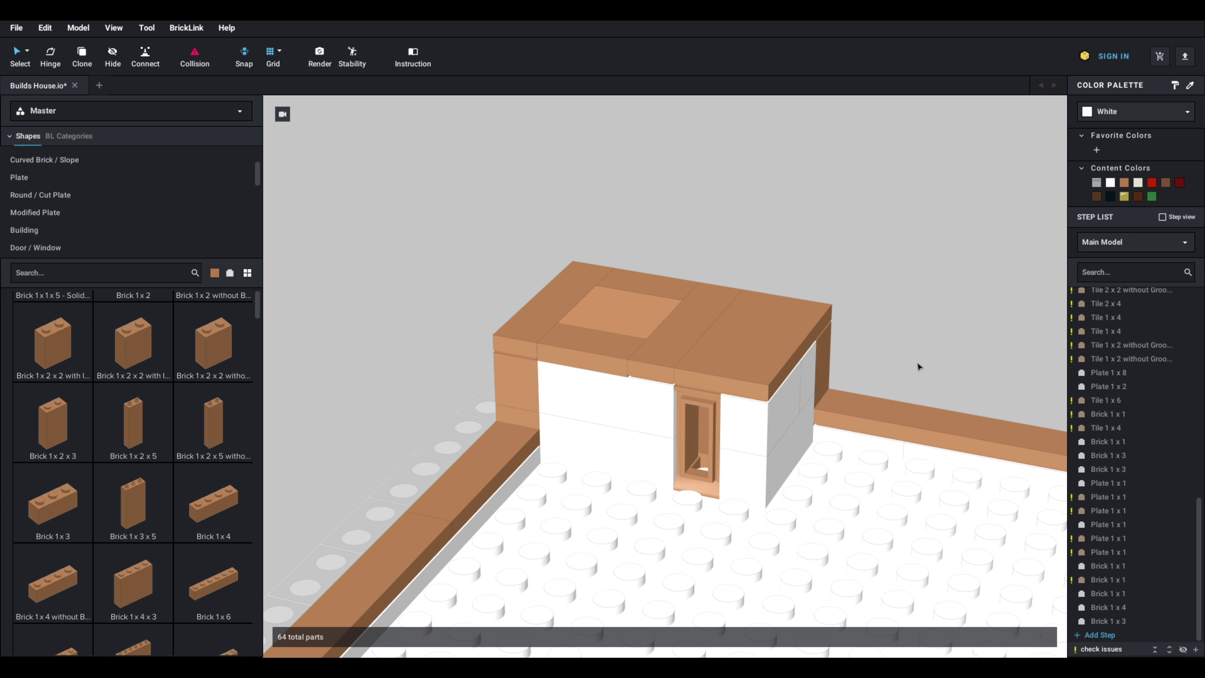
pyautogui.moveTo(884, 363); pyautogui.dragTo(820, 457, button='right')
pyautogui.rightClick(823, 459)
pyautogui.click(783, 355)
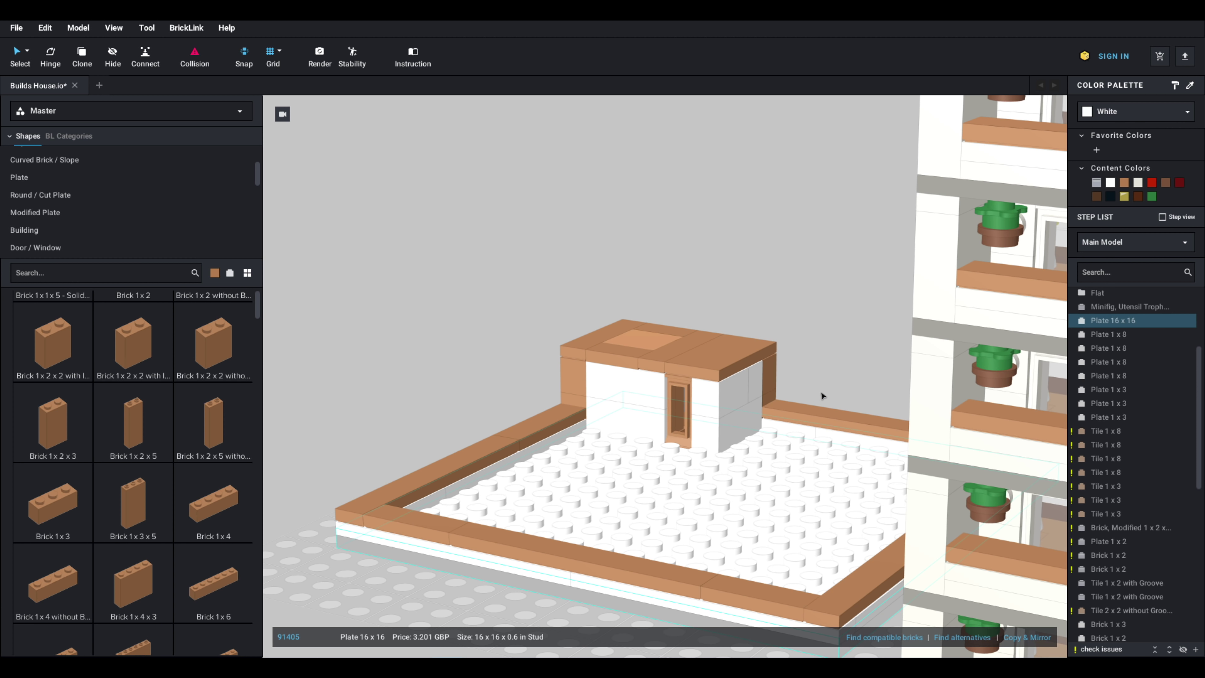
pyautogui.moveTo(823, 395); pyautogui.dragTo(775, 358, button='middle')
pyautogui.click(775, 357)
pyautogui.moveTo(774, 358); pyautogui.dragTo(780, 356, button='right')
pyautogui.click(626, 273)
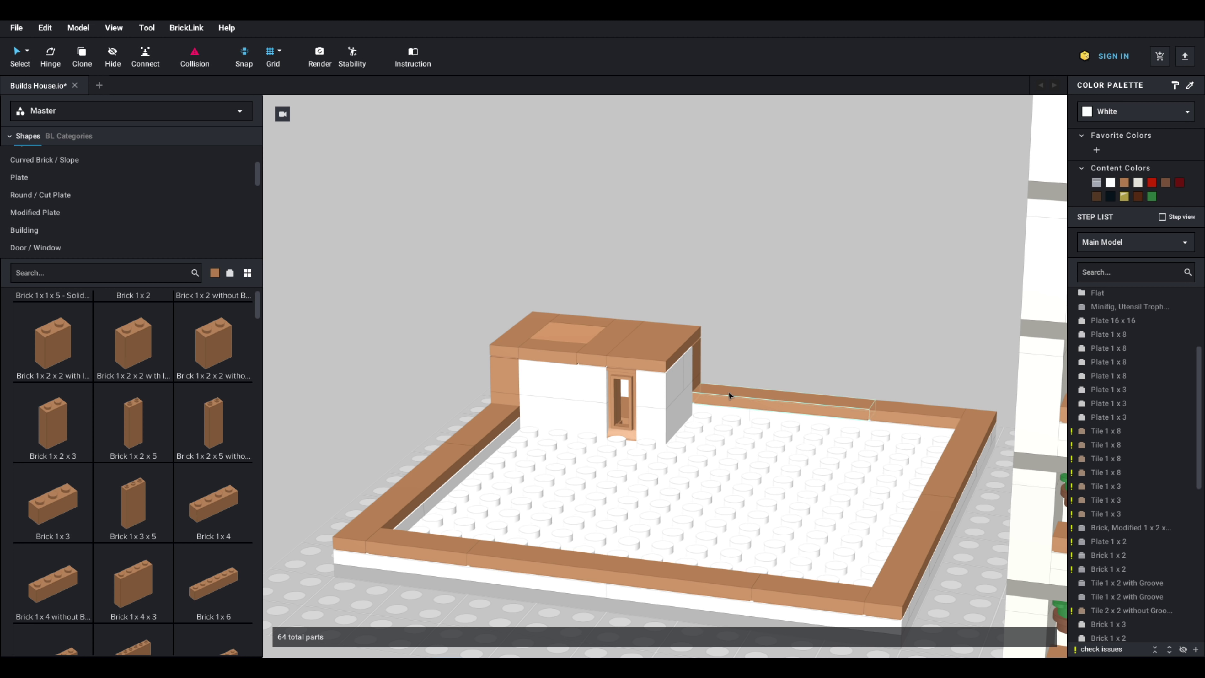
# Step: Select all nine Fabuland Brown tiles of the border and move them together onto the empty area beside the white plate section
pyautogui.moveTo(730, 395); pyautogui.dragTo(733, 413, button='right')
pyautogui.click(777, 403)
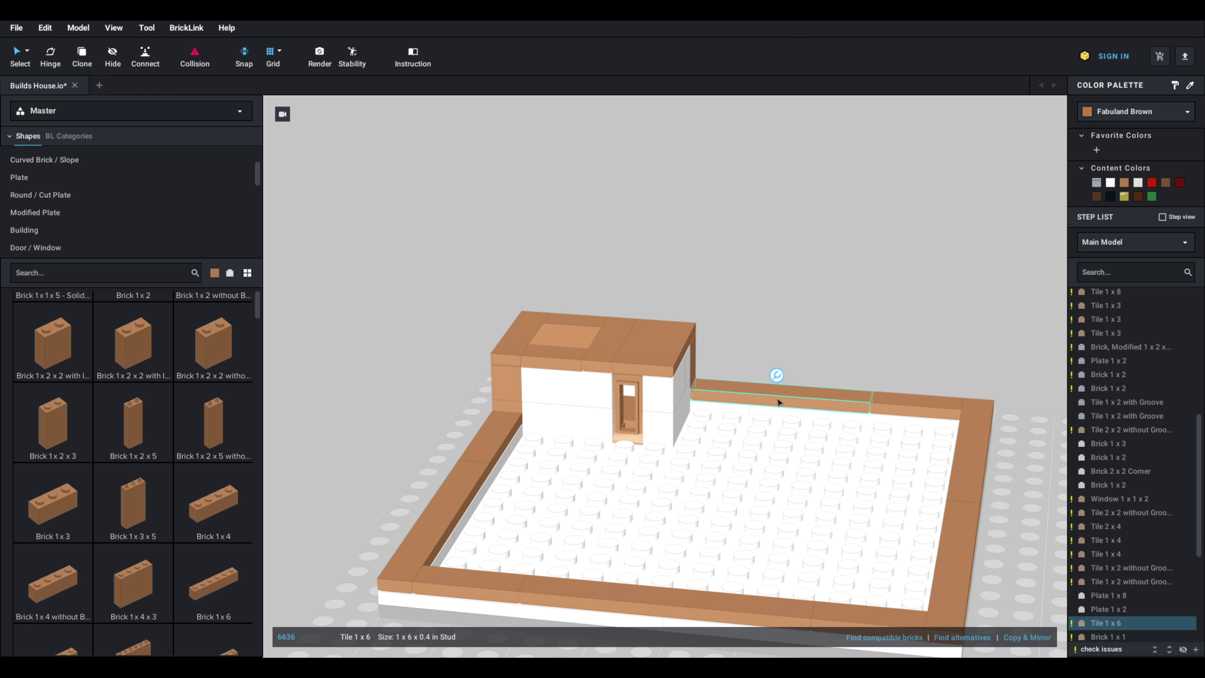
pyautogui.moveTo(619, 441); pyautogui.dragTo(685, 441, button='right')
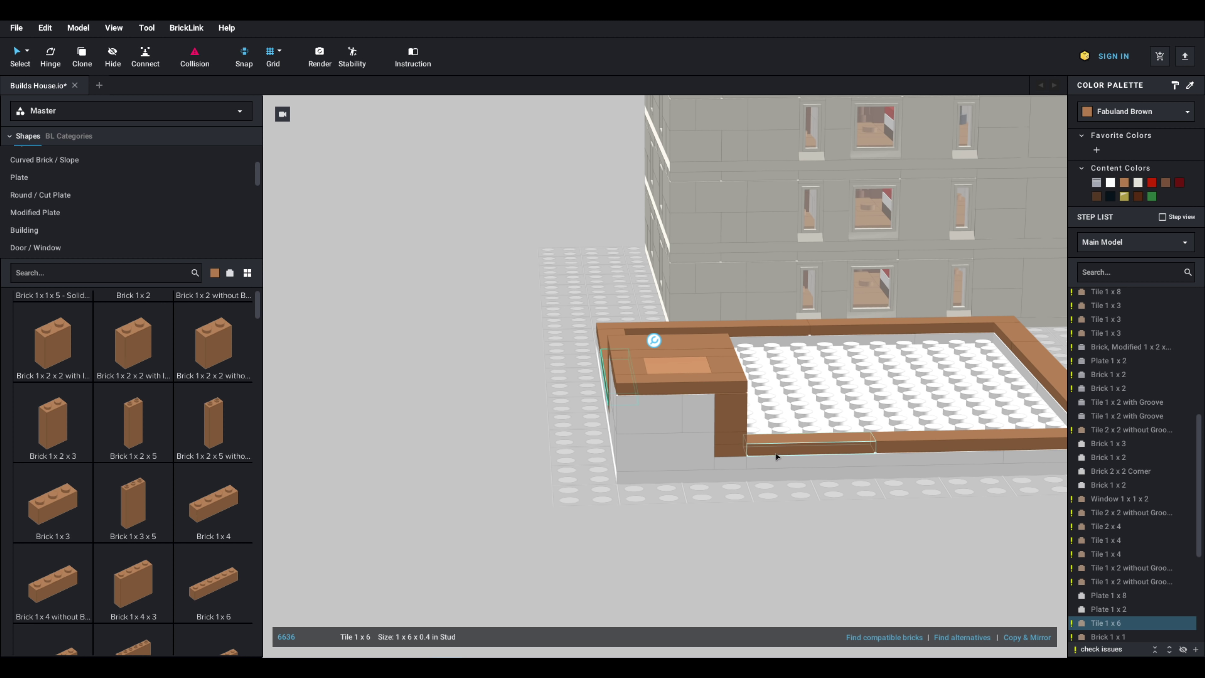
pyautogui.moveTo(776, 457); pyautogui.dragTo(830, 458, button='right')
pyautogui.keyDown('shift'); pyautogui.click(440, 424); pyautogui.keyUp('shift')
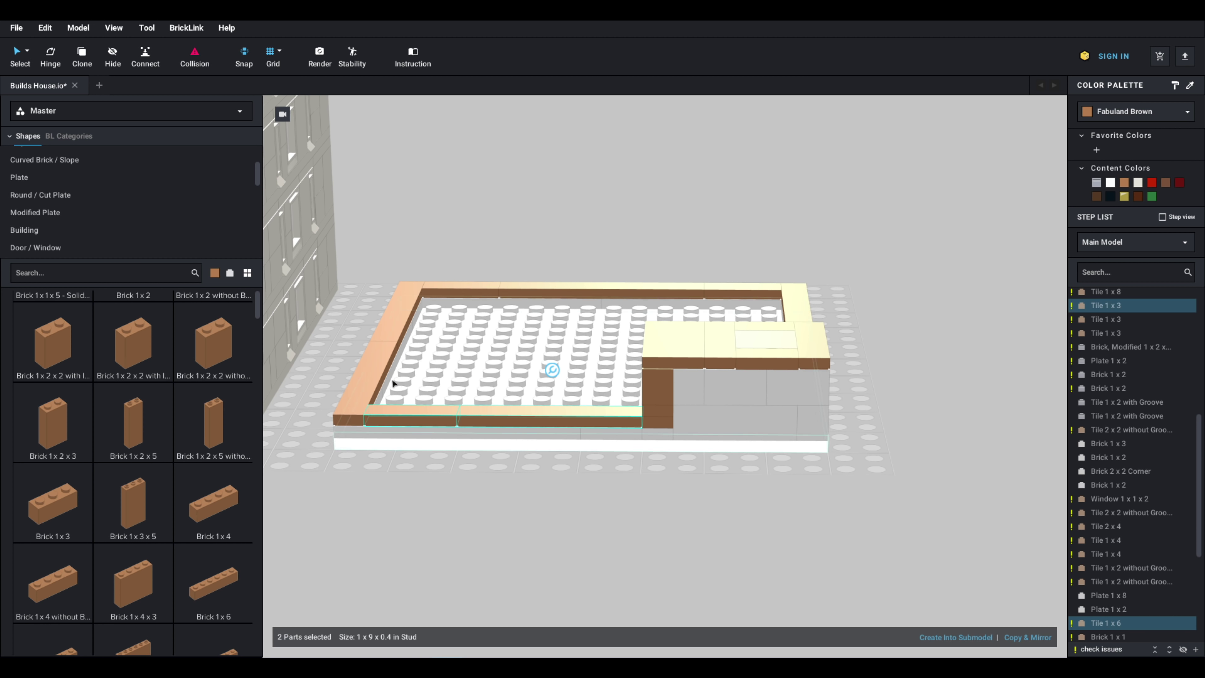
pyautogui.keyDown('shift'); pyautogui.click(474, 294); pyautogui.keyUp('shift')
pyautogui.keyDown('shift'); pyautogui.click(583, 298); pyautogui.keyUp('shift')
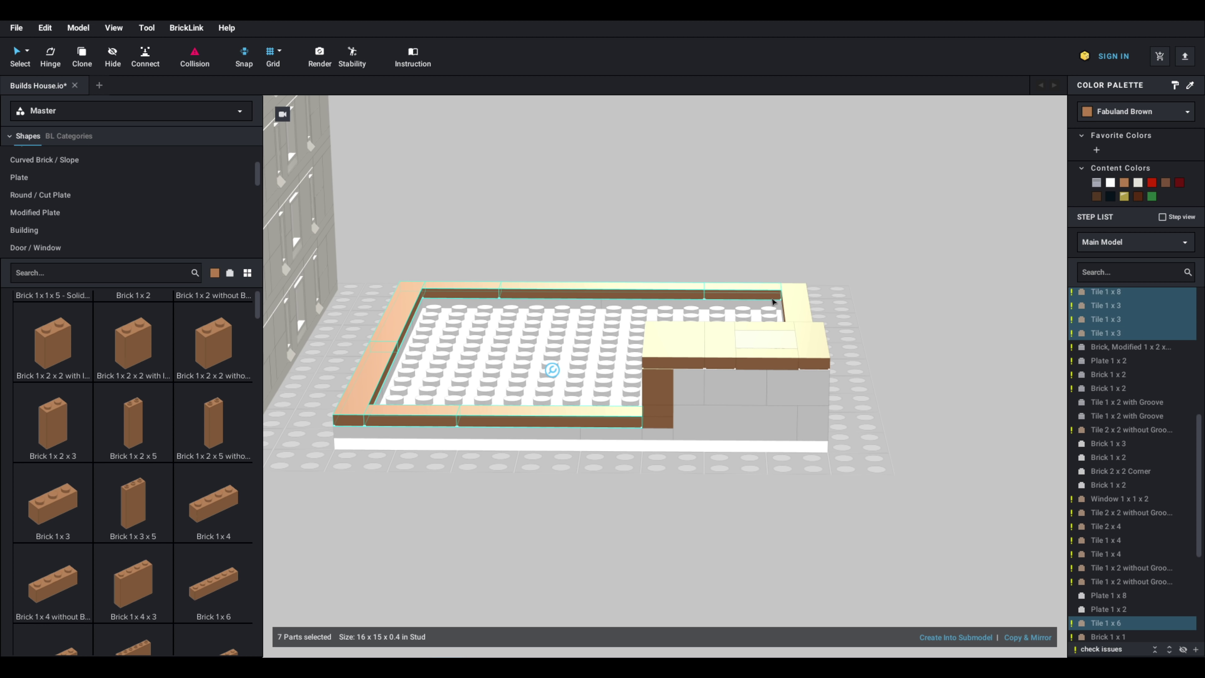
pyautogui.moveTo(908, 341); pyautogui.dragTo(872, 347, button='right')
pyautogui.keyDown('shift'); pyautogui.click(858, 416); pyautogui.keyUp('shift')
pyautogui.moveTo(858, 415); pyautogui.dragTo(564, 465, button='right')
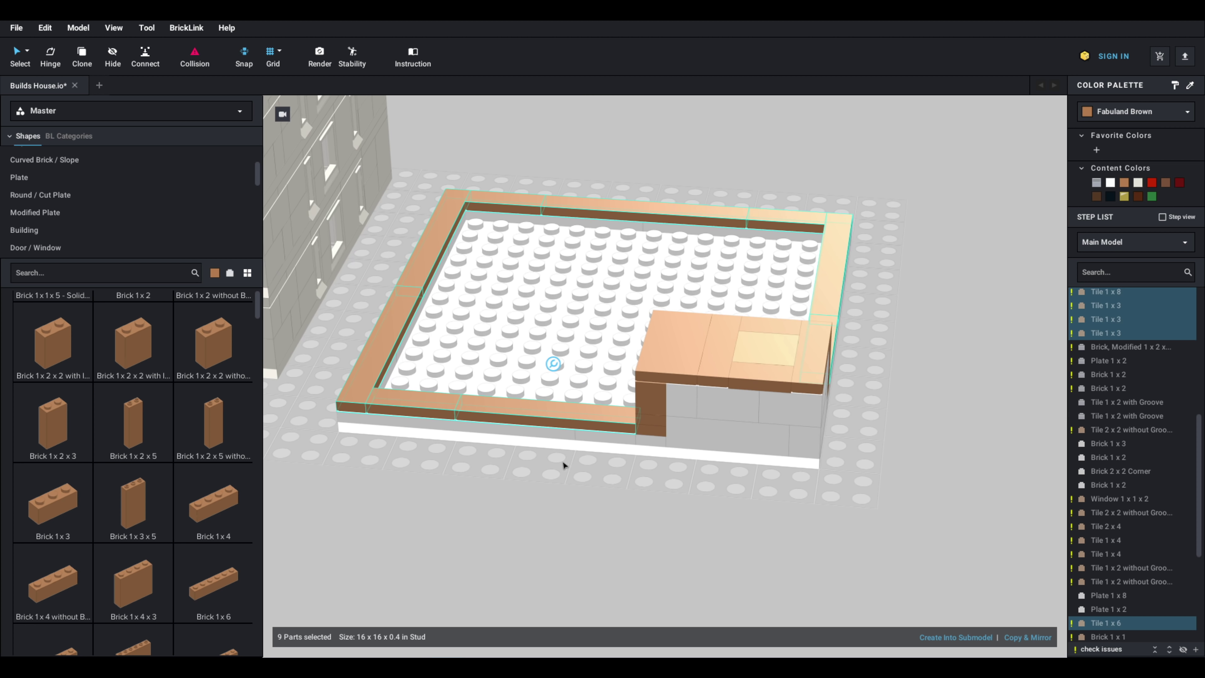
pyautogui.moveTo(572, 421); pyautogui.dragTo(959, 419)
pyautogui.scroll(-3, 996, 417)
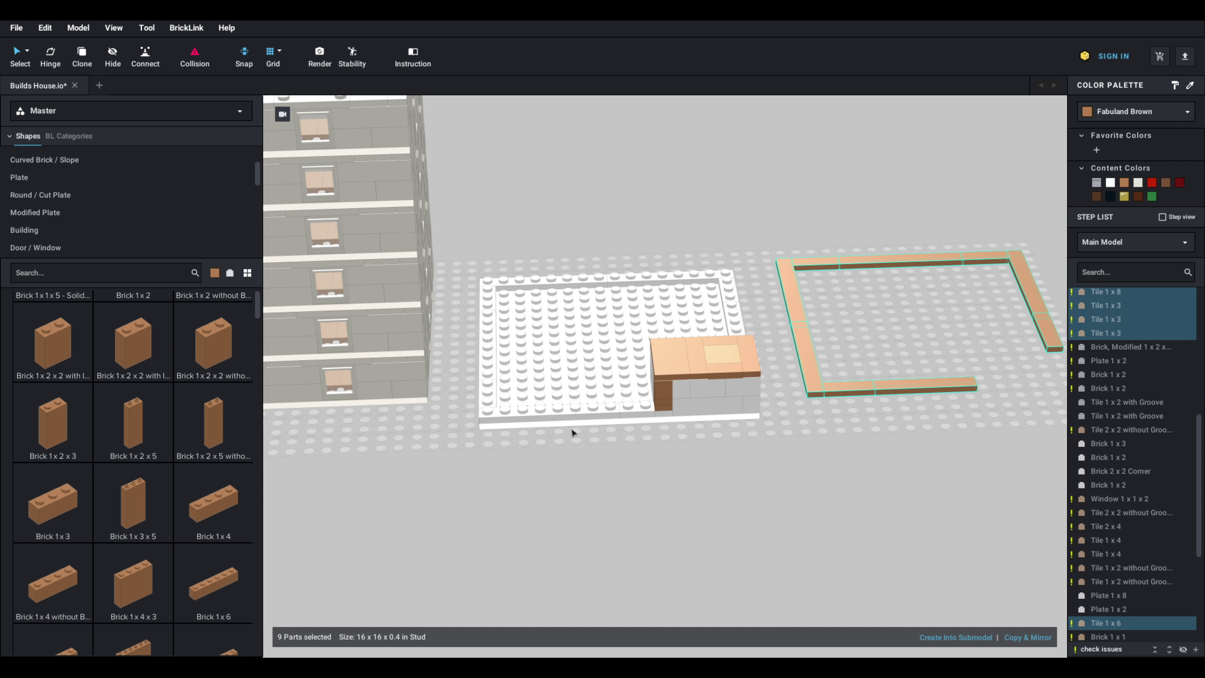
pyautogui.click(632, 414)
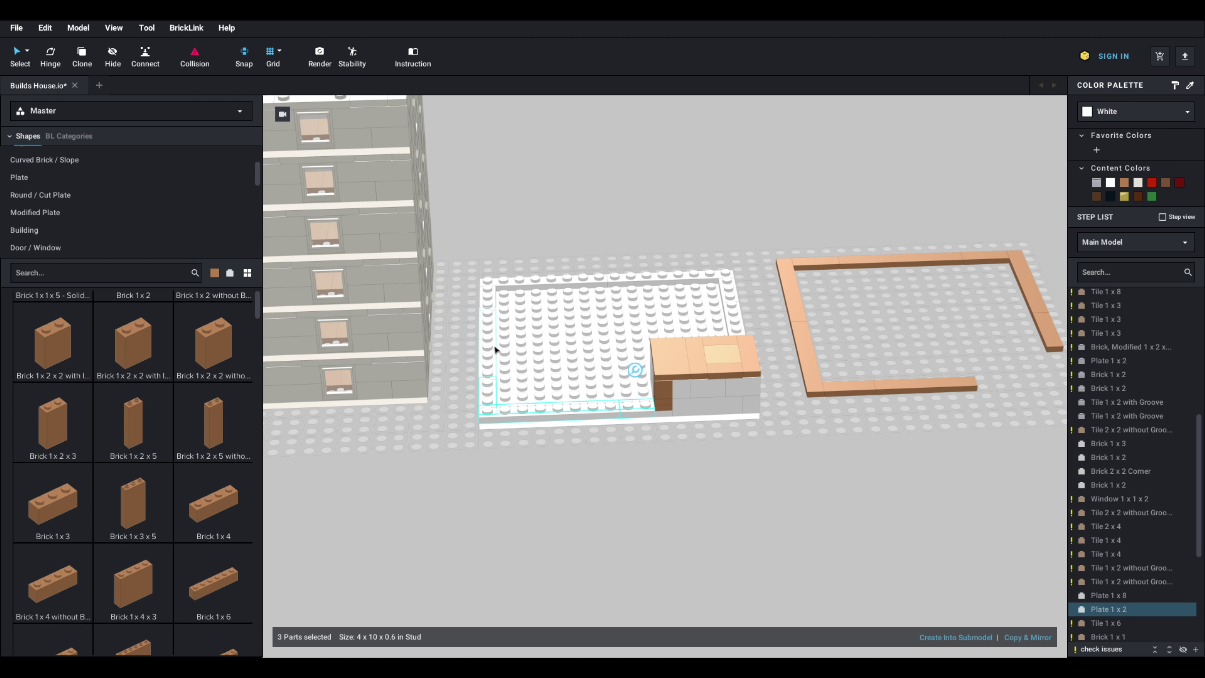
pyautogui.keyDown('shift'); pyautogui.click(498, 333); pyautogui.keyUp('shift')
pyautogui.click(511, 260)
# Step: Duplicate the nine white plates of the border ring and stack the copies on the originals to raise the border by one layer
pyautogui.click(495, 280)
pyautogui.keyDown('shift'); pyautogui.click(488, 297); pyautogui.keyUp('shift')
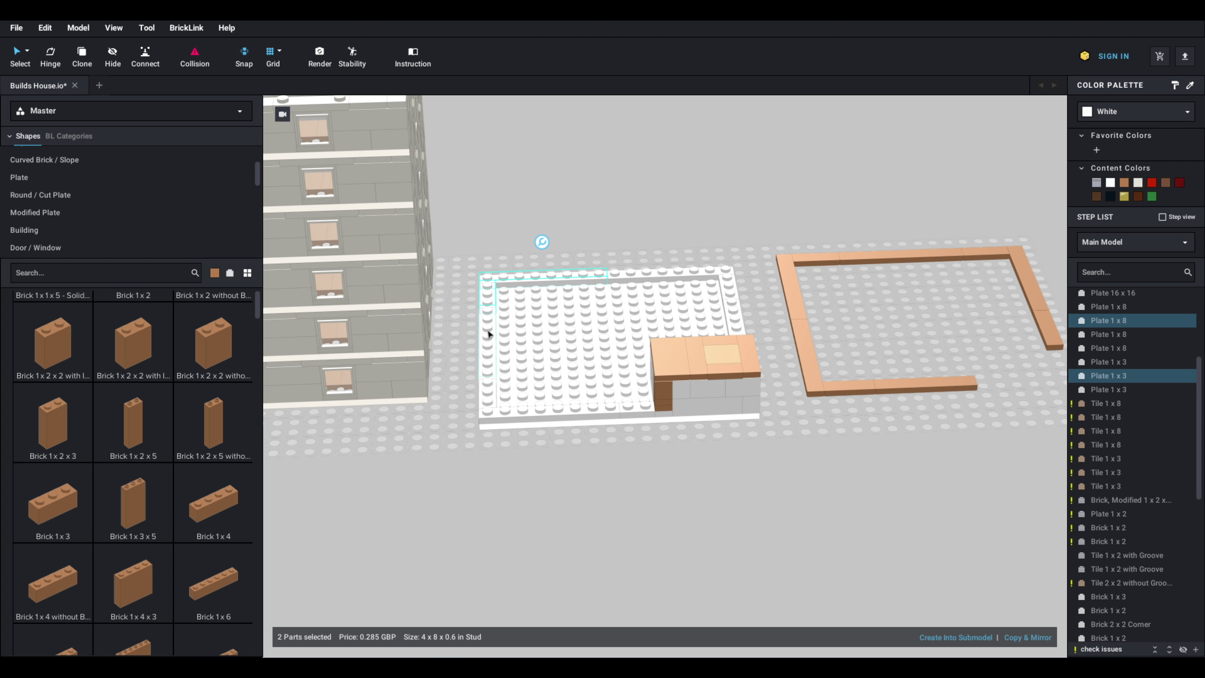
pyautogui.keyDown('shift'); pyautogui.click(490, 339); pyautogui.keyUp('shift')
pyautogui.keyDown('shift'); pyautogui.click(488, 400); pyautogui.keyUp('shift')
pyautogui.keyDown('shift'); pyautogui.click(494, 418); pyautogui.keyUp('shift')
pyautogui.keyDown('shift'); pyautogui.click(625, 412); pyautogui.keyUp('shift')
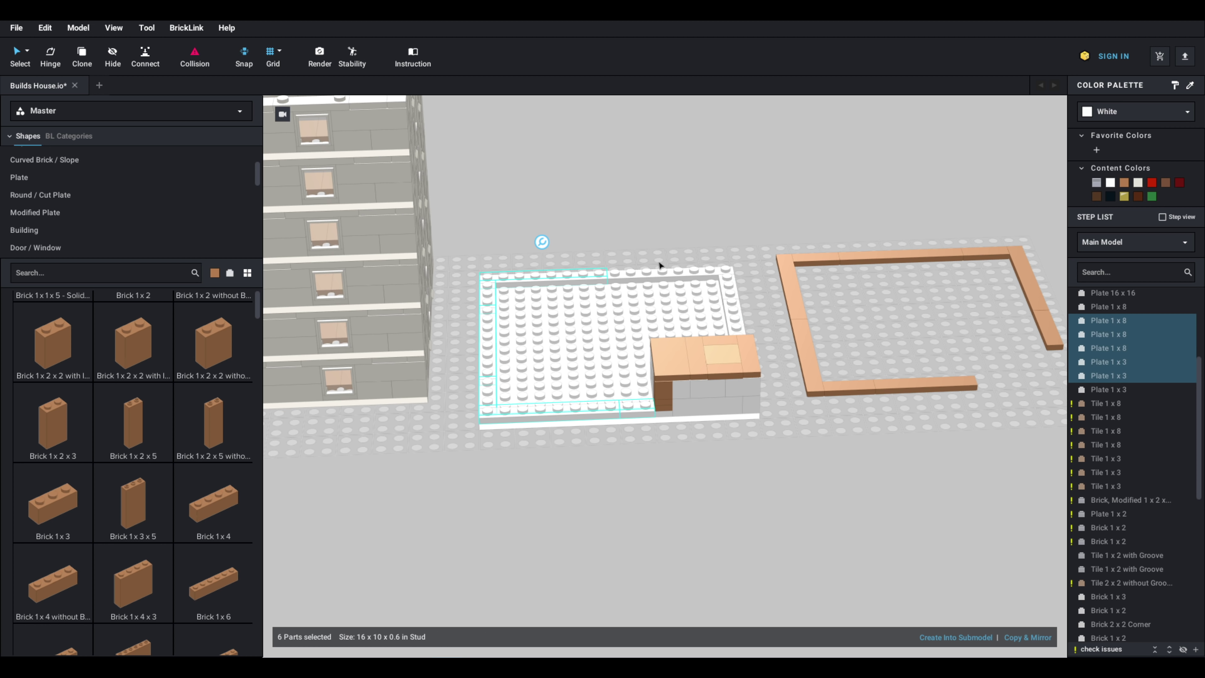
pyautogui.keyDown('shift'); pyautogui.click(659, 267); pyautogui.keyUp('shift')
pyautogui.keyDown('shift'); pyautogui.click(740, 325); pyautogui.keyUp('shift')
pyautogui.moveTo(749, 329); pyautogui.dragTo(745, 410, button='right')
pyautogui.keyDown('shift'); pyautogui.click(745, 410); pyautogui.keyUp('shift')
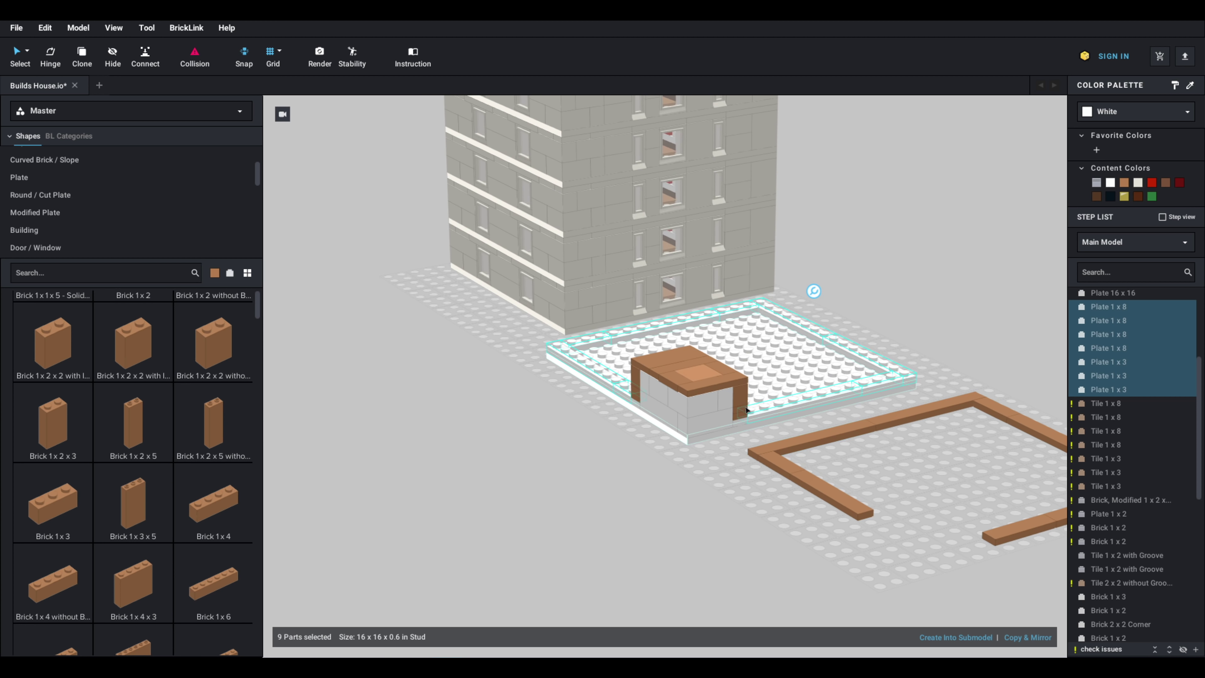
pyautogui.moveTo(844, 411); pyautogui.dragTo(864, 349)
pyautogui.moveTo(807, 483); pyautogui.dragTo(818, 511, button='right')
pyautogui.scroll(-2, 835, 480)
pyautogui.click(835, 480)
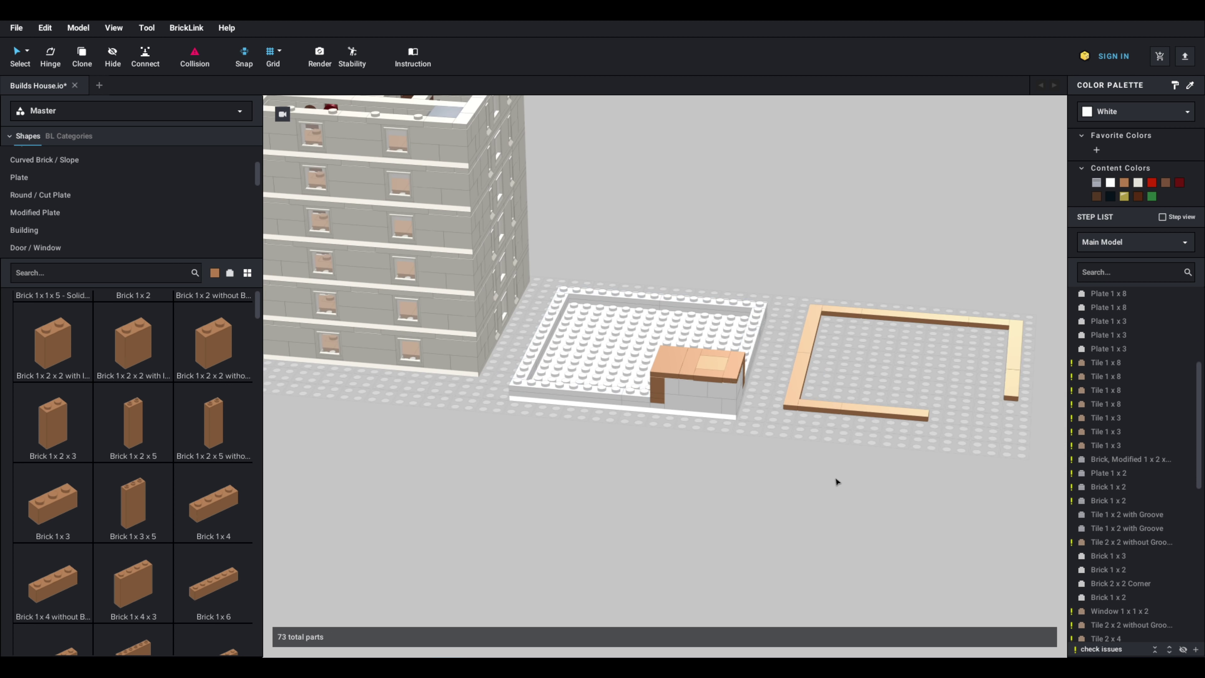
# Step: Move the nine brown border tiles back onto the raised white border
pyautogui.moveTo(807, 315); pyautogui.dragTo(814, 321, button='right')
pyautogui.moveTo(775, 269); pyautogui.dragTo(1016, 456)
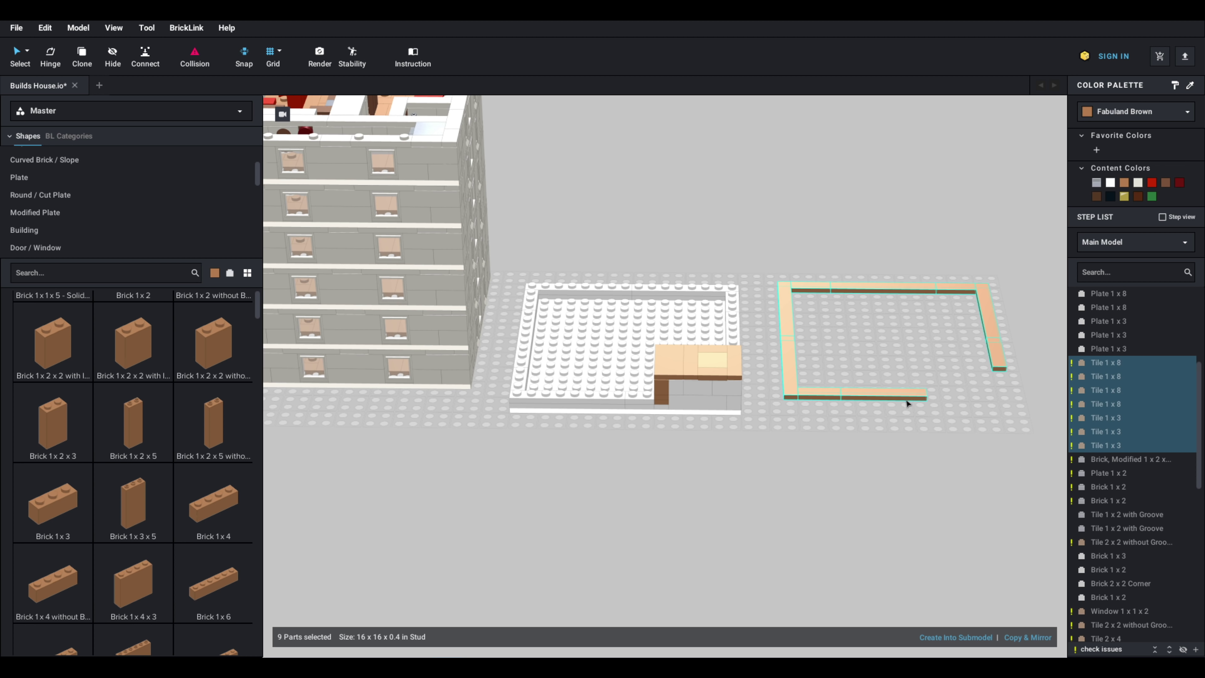
pyautogui.moveTo(909, 404); pyautogui.dragTo(629, 392)
pyautogui.click(809, 418)
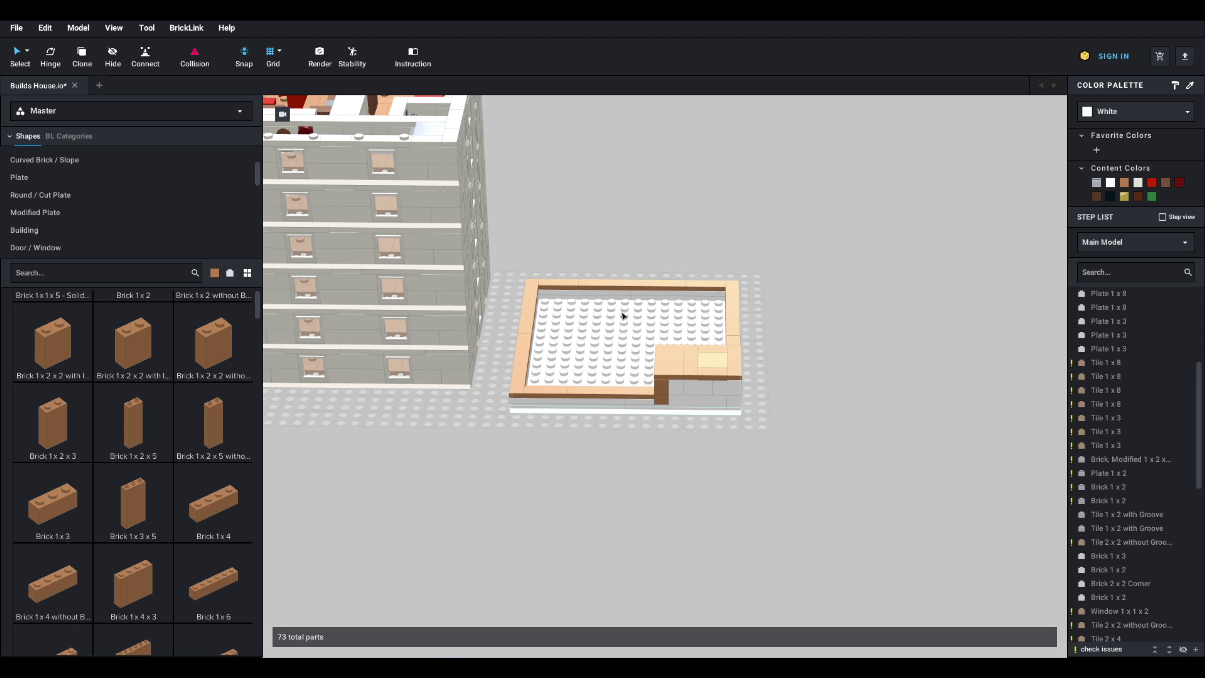
# Step: Run a stability check on the model and close its results
pyautogui.scroll(3, 646, 331)
pyautogui.moveTo(646, 330); pyautogui.dragTo(569, 351, button='right')
pyautogui.scroll(2, 570, 351)
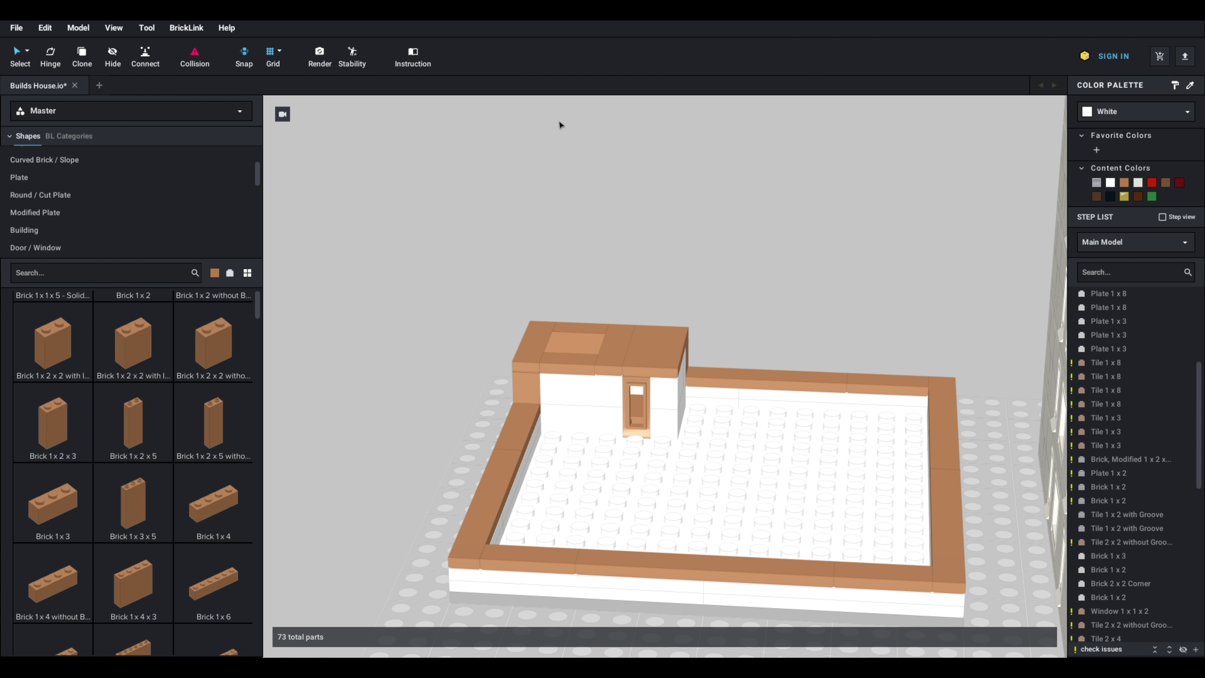
pyautogui.click(353, 63)
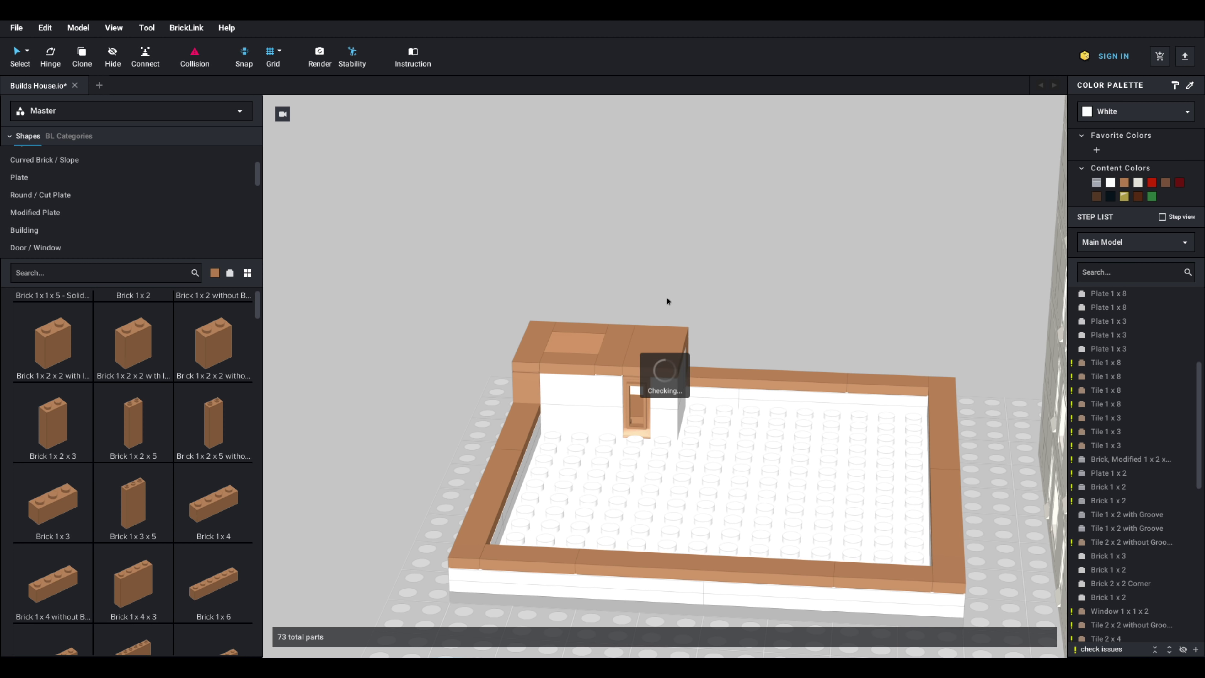
pyautogui.scroll(-3, 669, 303)
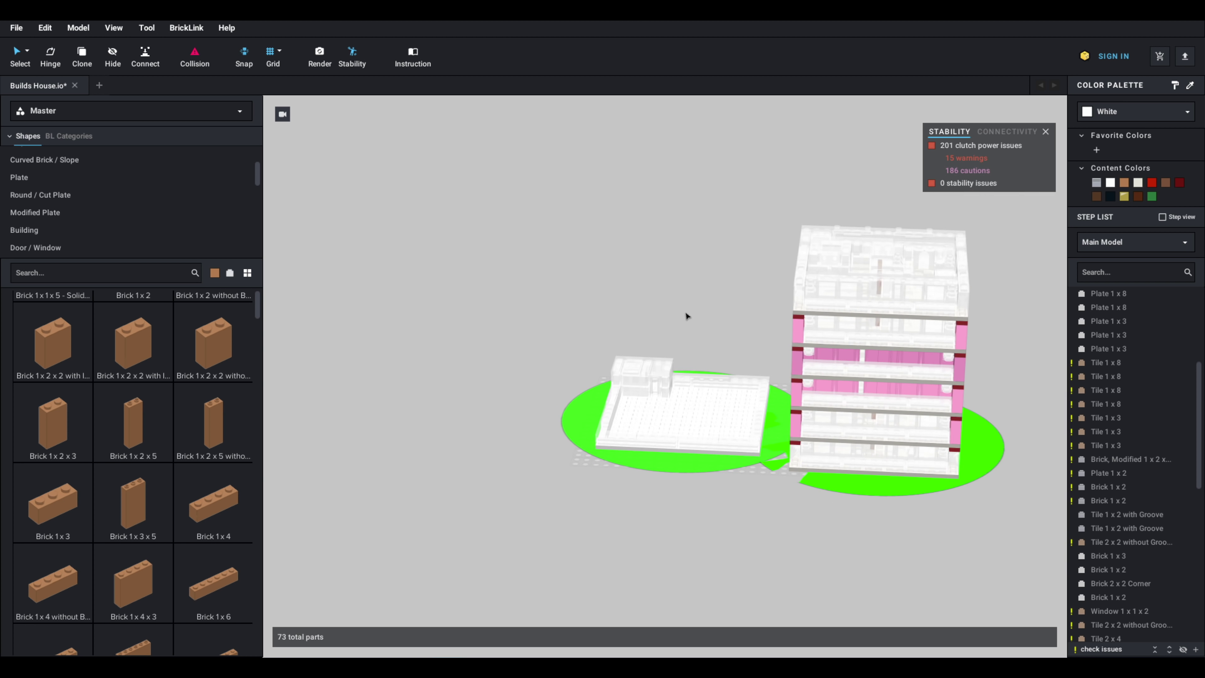
pyautogui.scroll(1, 712, 315)
pyautogui.click(1045, 131)
# Step: Delete the Tile 2 x 2 without Groove from the centre of the enclosure's roof
pyautogui.scroll(3, 709, 387)
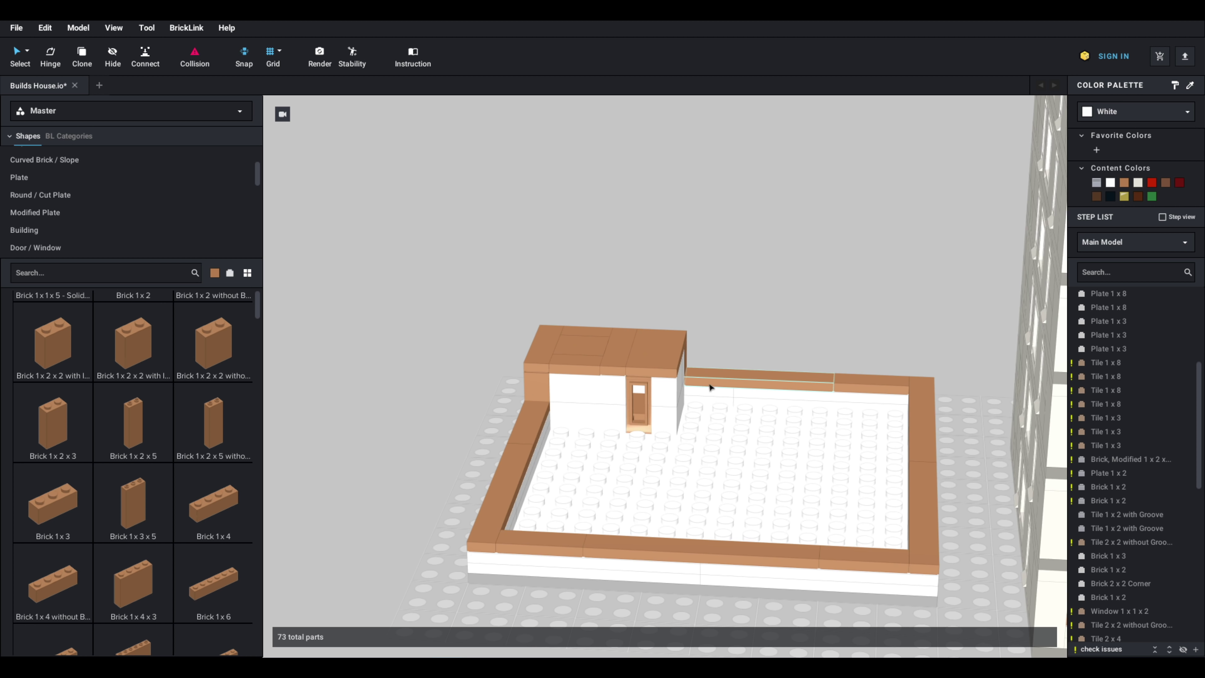
pyautogui.scroll(4, 710, 388)
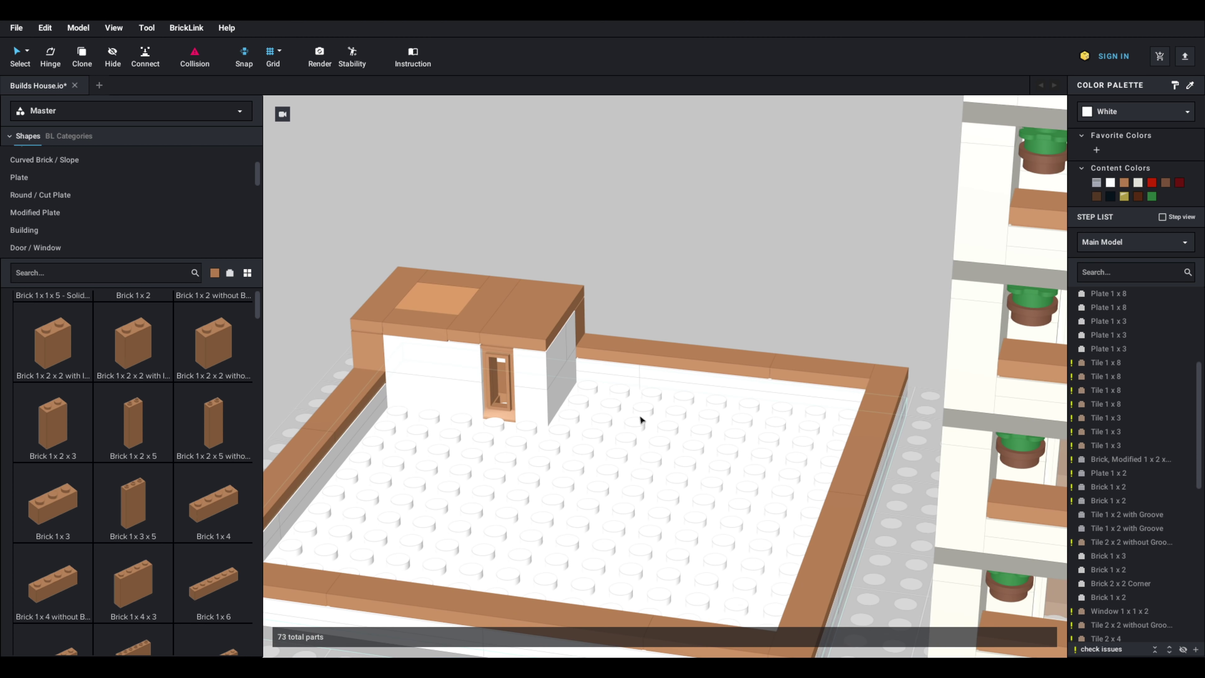
pyautogui.scroll(-1, 621, 417)
pyautogui.scroll(2, 658, 410)
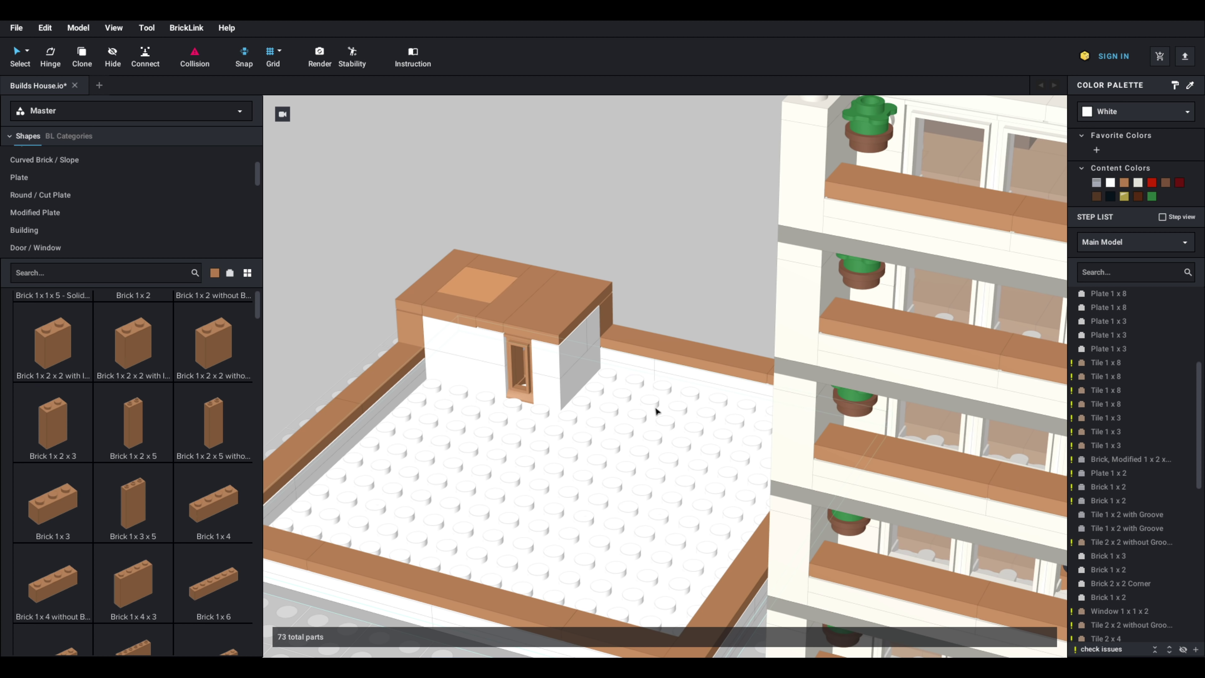
pyautogui.scroll(1, 655, 407)
pyautogui.moveTo(583, 420); pyautogui.dragTo(628, 378, button='middle')
pyautogui.moveTo(628, 378); pyautogui.dragTo(639, 378, button='right')
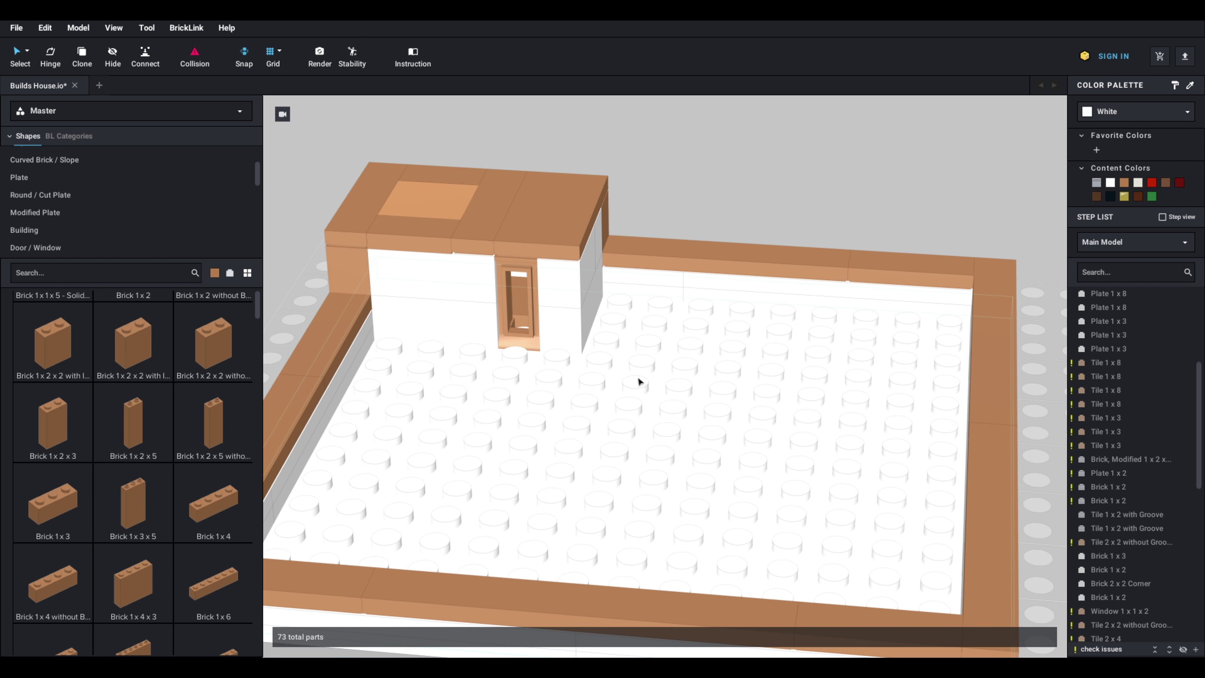
pyautogui.scroll(-1, 638, 381)
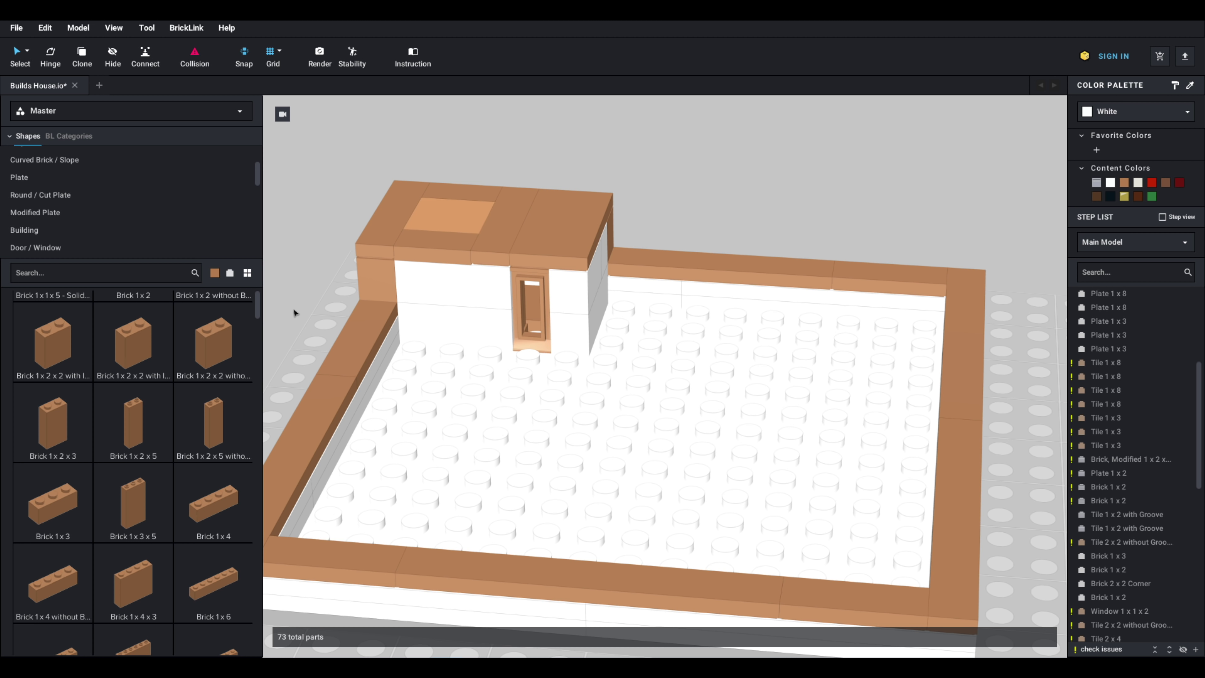
pyautogui.click(457, 225)
pyautogui.press('Delete')
pyautogui.scroll(-3, 522, 273)
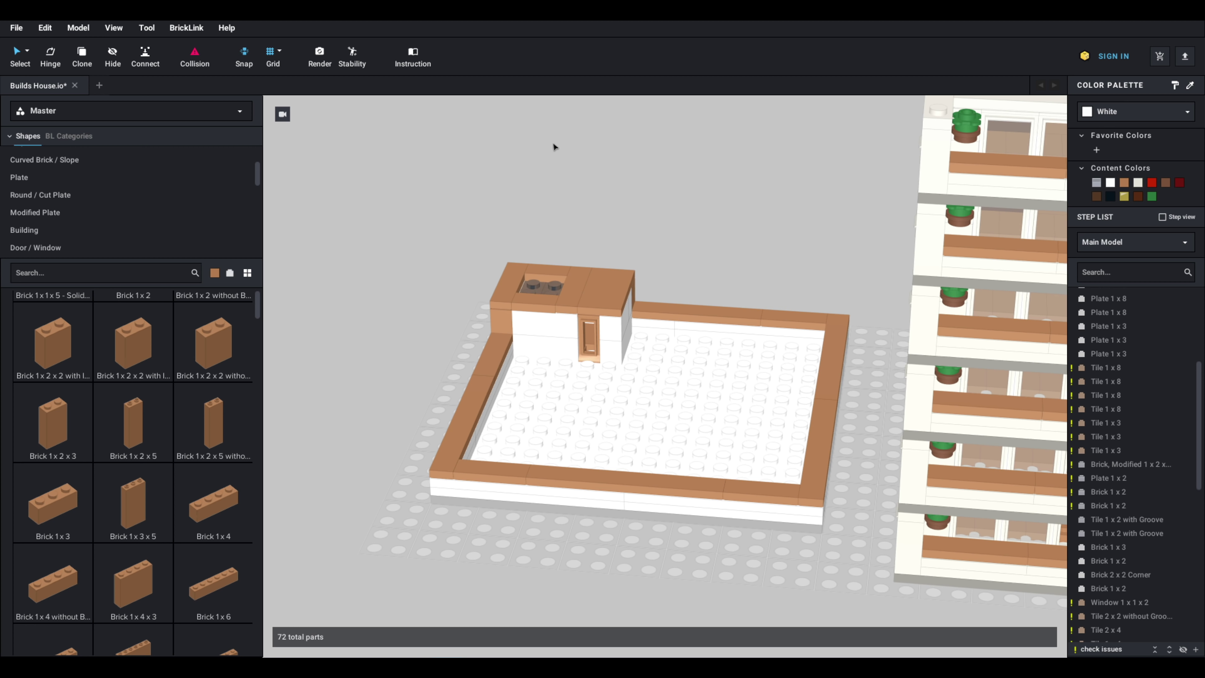
# Step: Place a Fabuland Brown Brick, Round 2 x 2 Dome Top with hollow stud in the enclosure's roof opening
pyautogui.scroll(3, 132, 469)
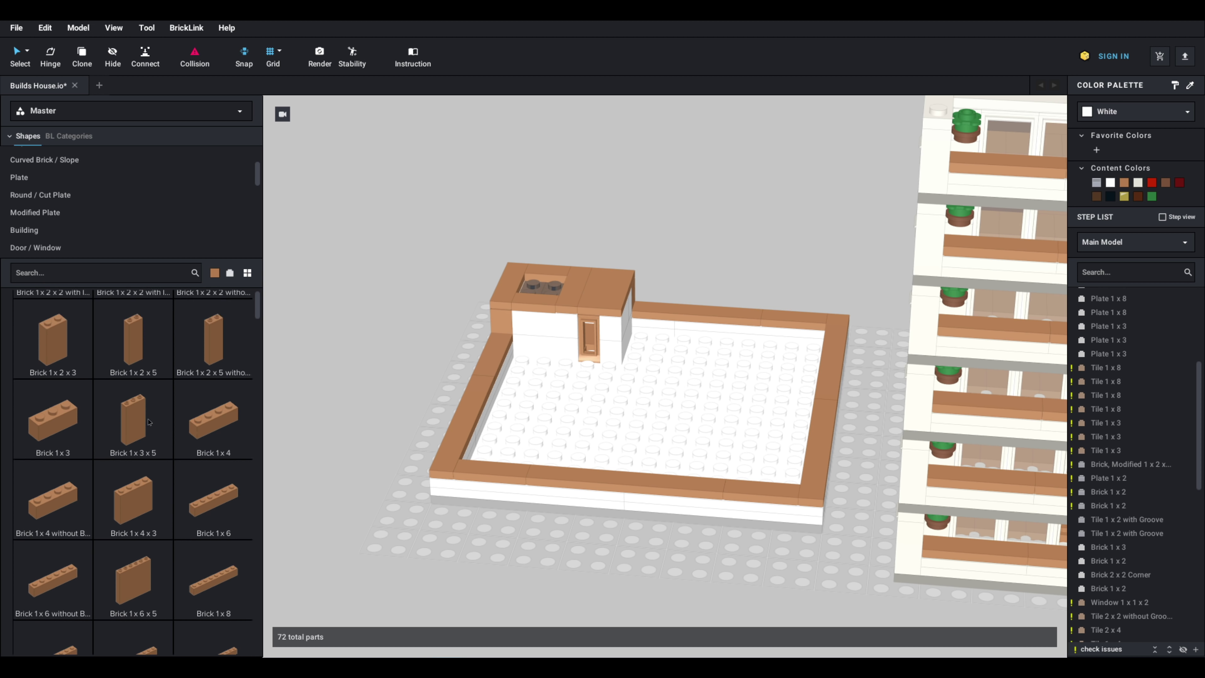
pyautogui.scroll(-10, 146, 425)
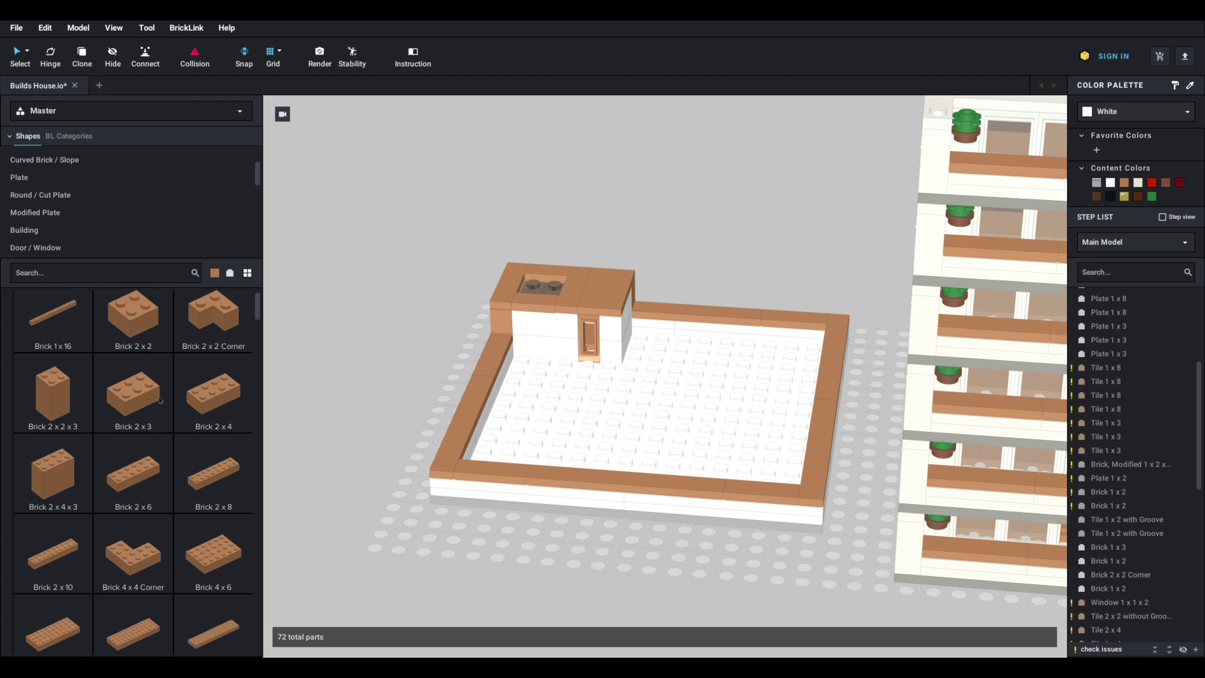
pyautogui.scroll(-5, 162, 408)
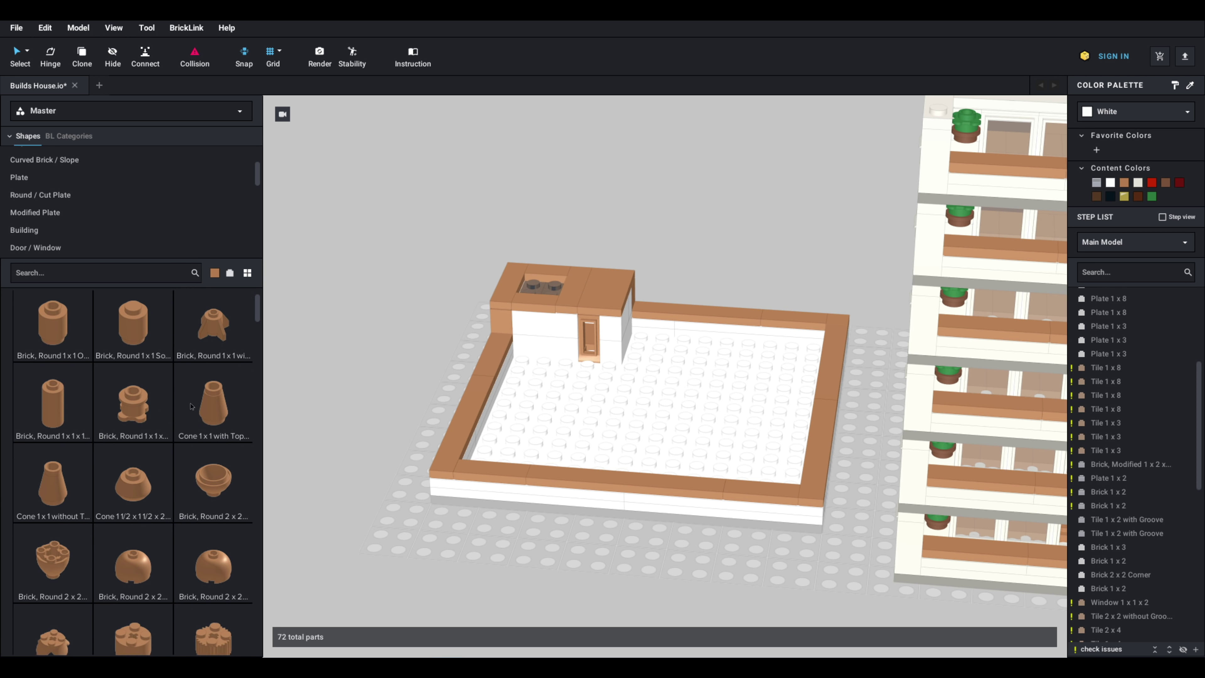
pyautogui.scroll(-1, 143, 432)
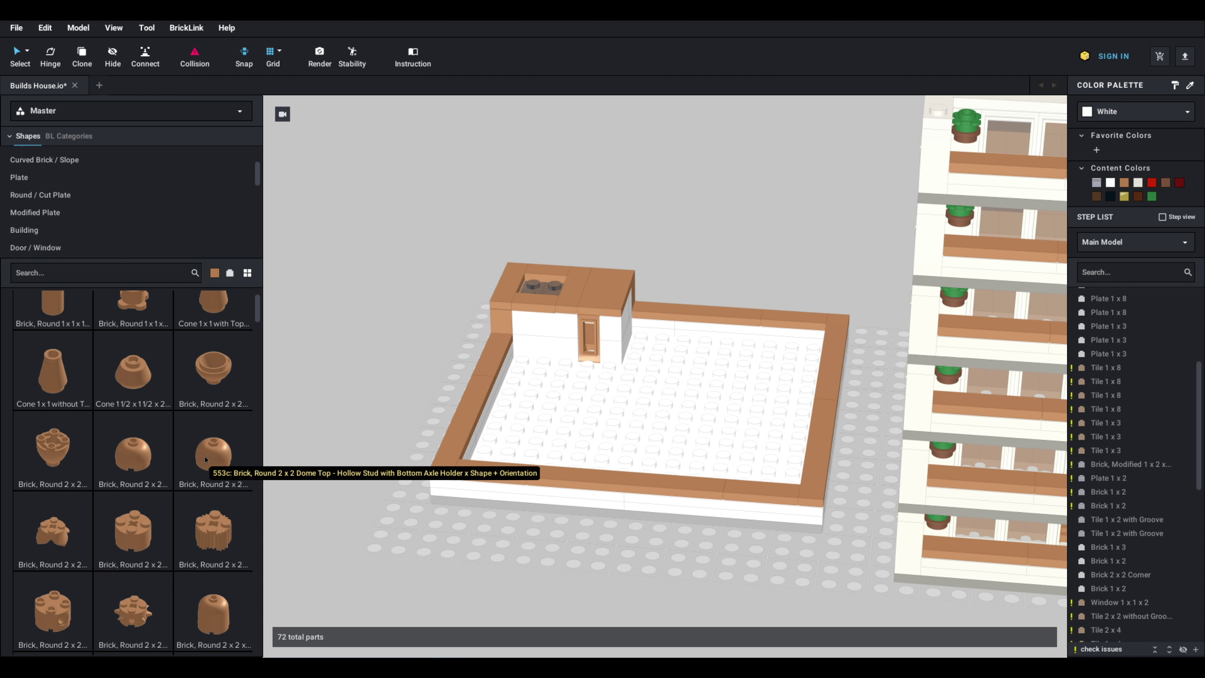
pyautogui.scroll(-3, 161, 459)
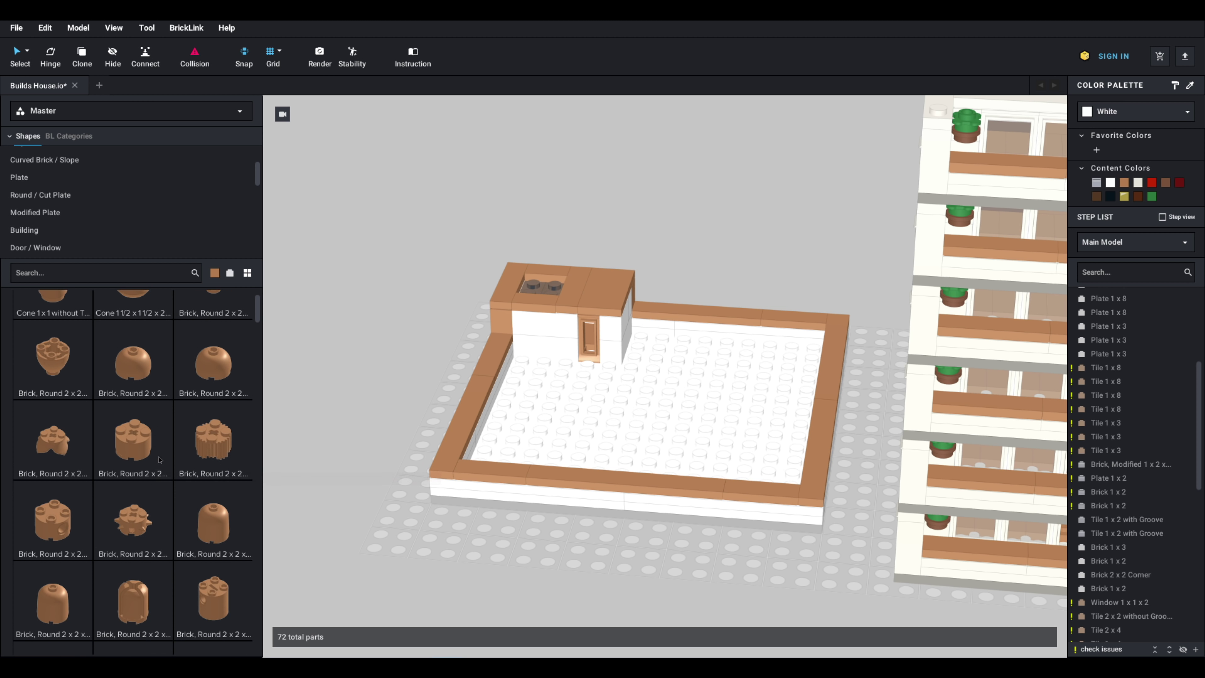
pyautogui.scroll(-1, 160, 459)
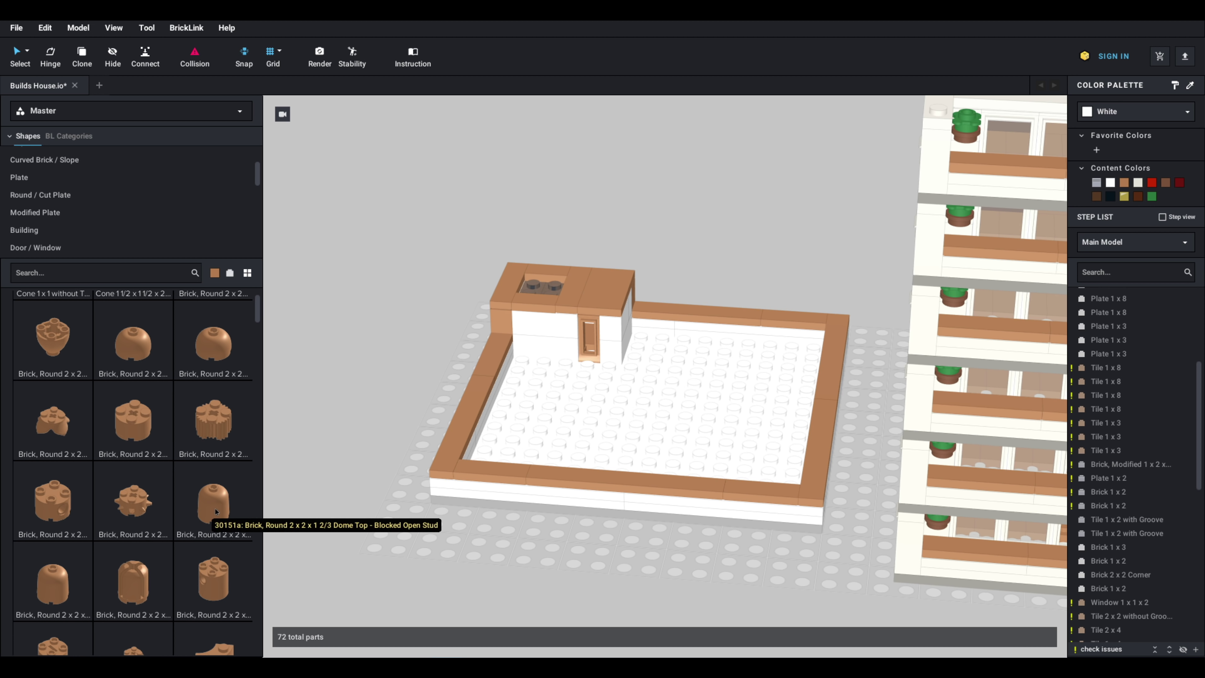
pyautogui.scroll(-4, 215, 512)
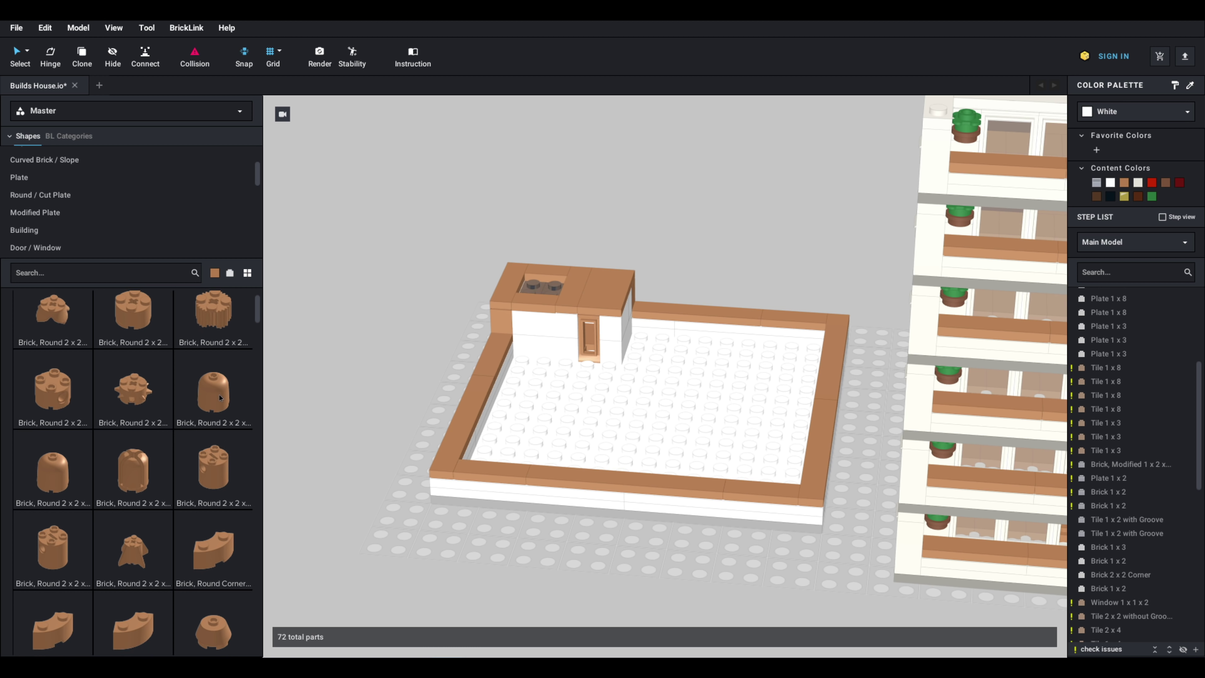
pyautogui.moveTo(219, 398); pyautogui.dragTo(256, 374)
pyautogui.scroll(6, 205, 411)
pyautogui.moveTo(205, 411); pyautogui.dragTo(237, 418)
pyautogui.scroll(4, 151, 456)
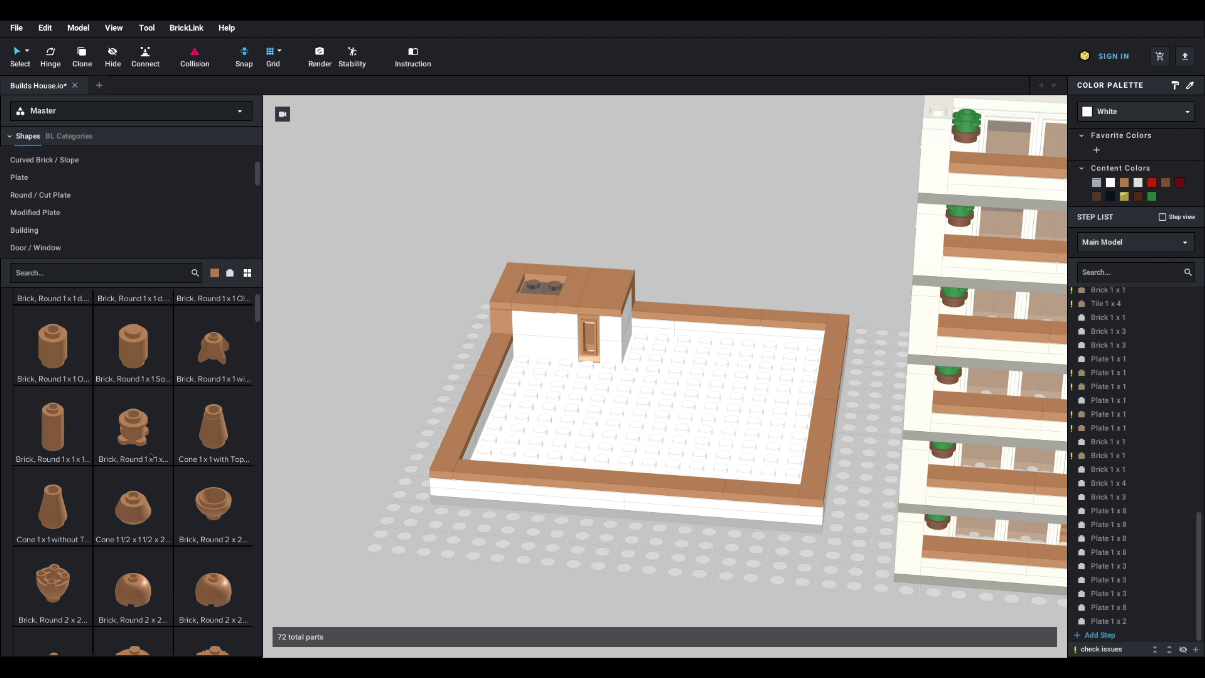
pyautogui.scroll(-3, 137, 477)
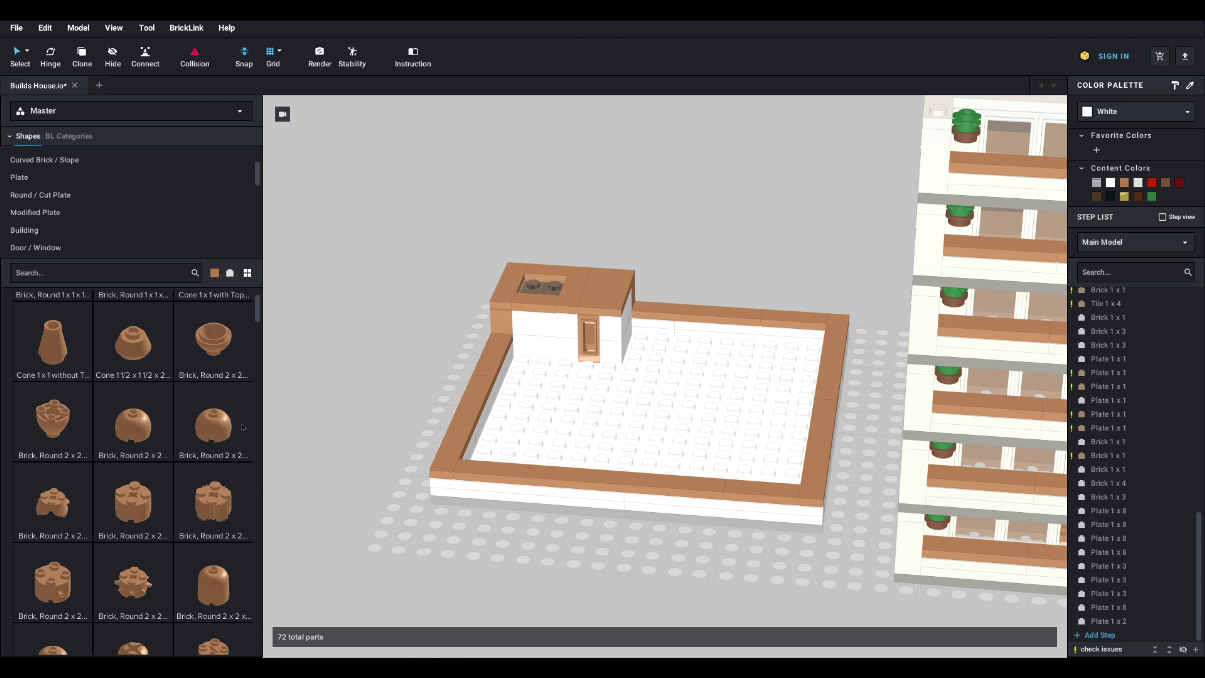
pyautogui.moveTo(214, 422); pyautogui.dragTo(546, 273)
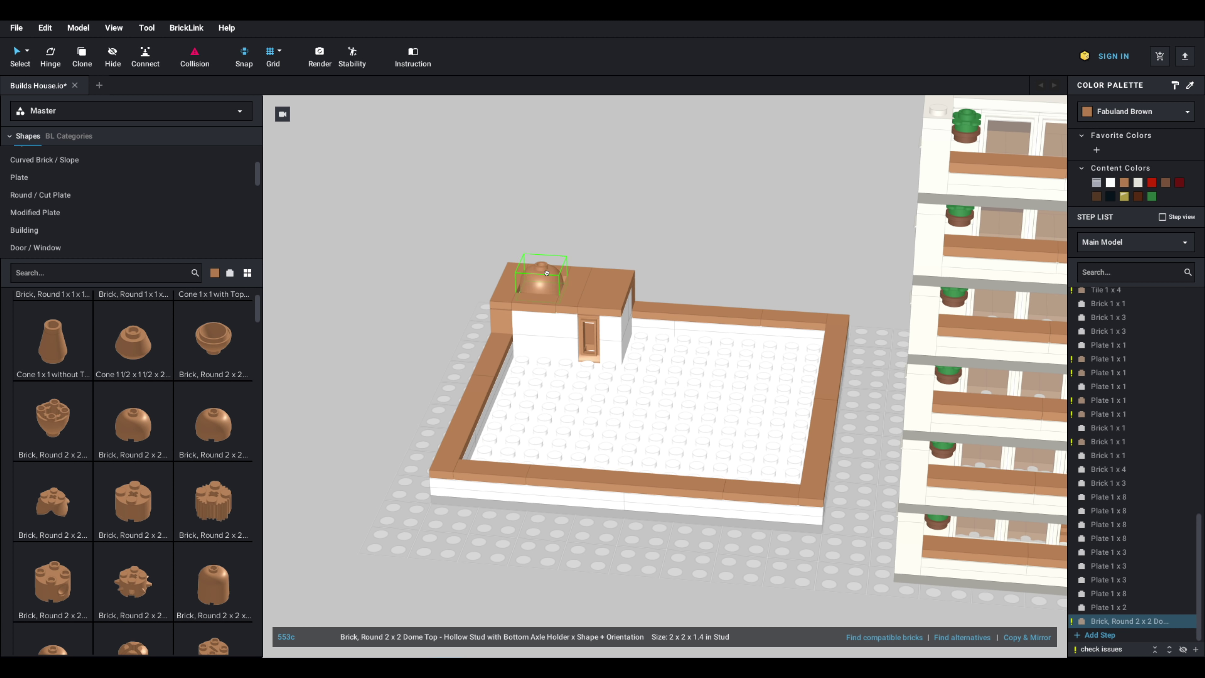
# Step: Stack three Fabuland Brown Brick, Round 1 x 1 x 1 2/3 parts into a chimney on top of the dome
pyautogui.scroll(5, 138, 475)
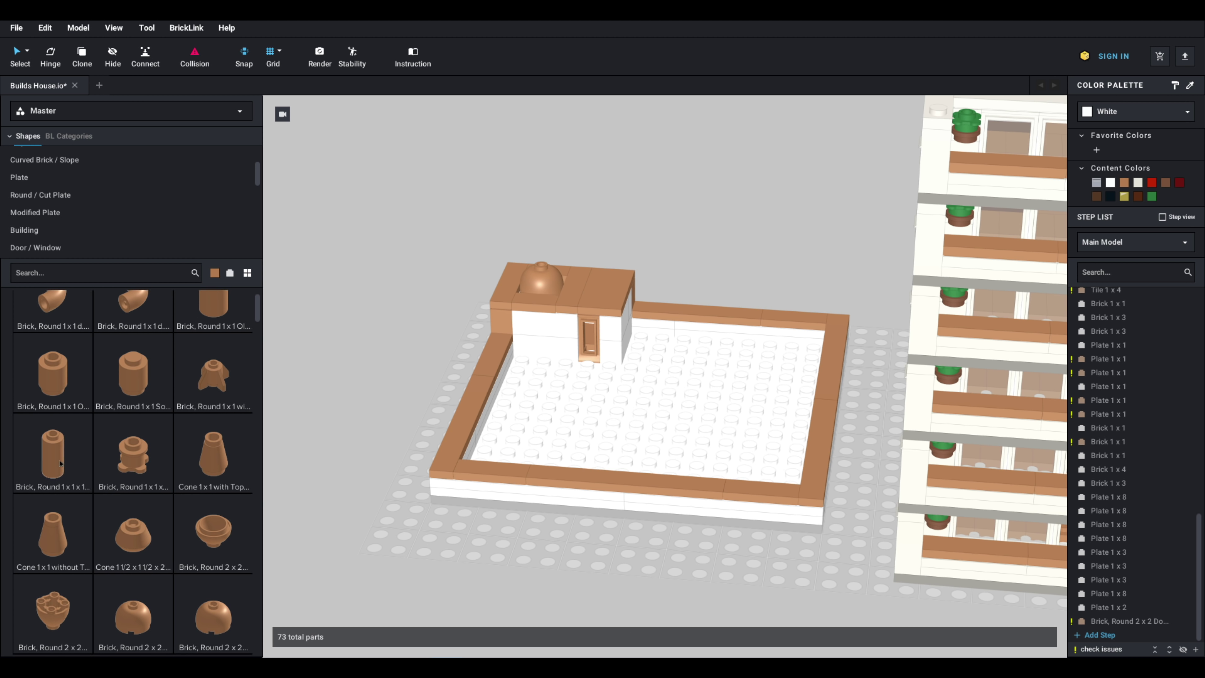
pyautogui.moveTo(52, 454); pyautogui.dragTo(527, 248)
pyautogui.click(541, 235)
pyautogui.click(539, 194)
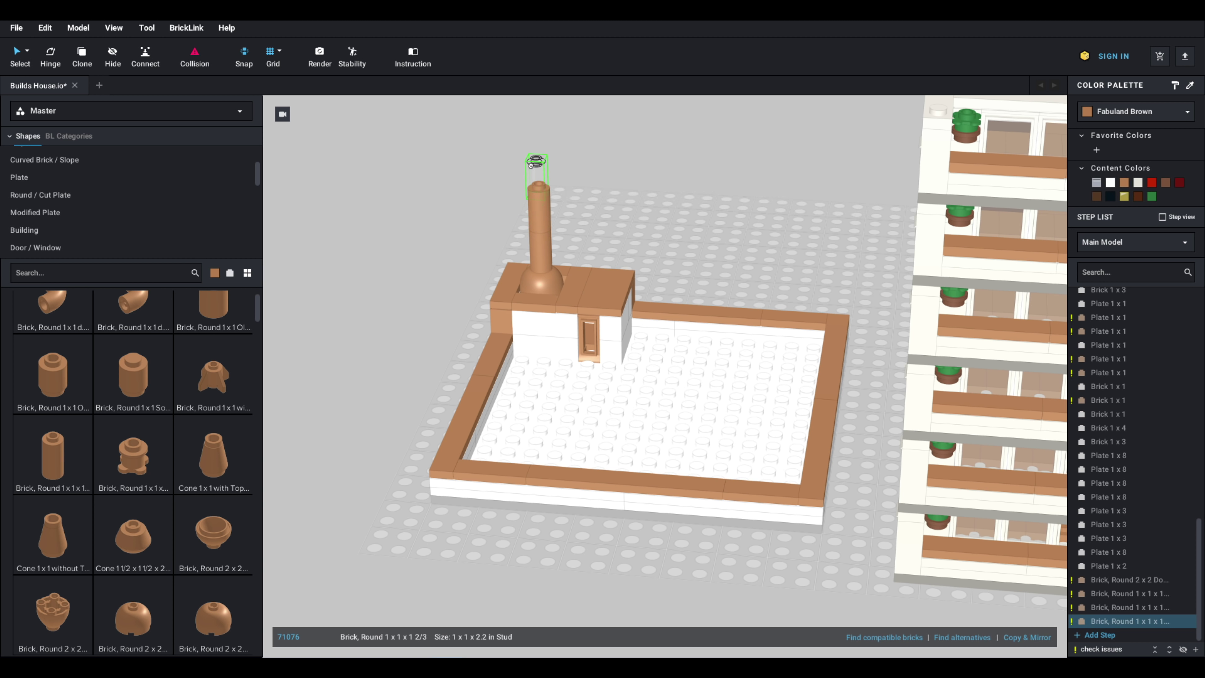
pyautogui.click(537, 158)
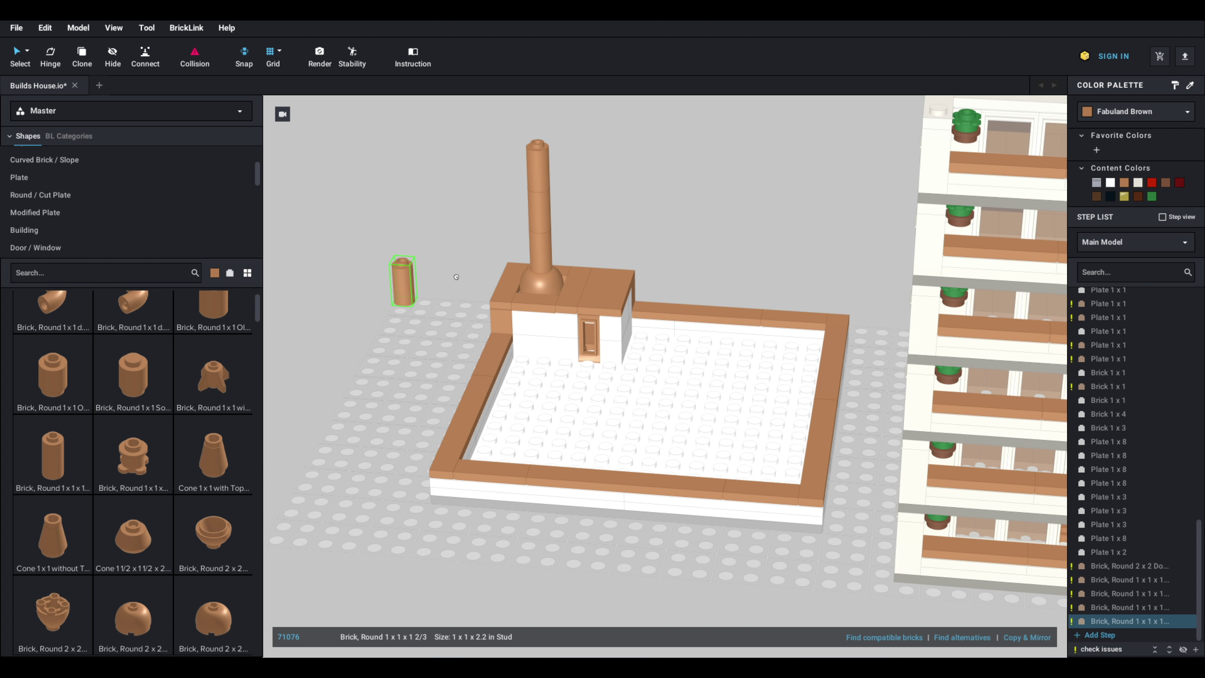
pyautogui.press('Escape')
# Step: Delete the dome beneath the round chimney column and browse the Round Brick parts for another base piece
pyautogui.click(552, 287)
pyautogui.press('Delete')
pyautogui.scroll(5, 213, 441)
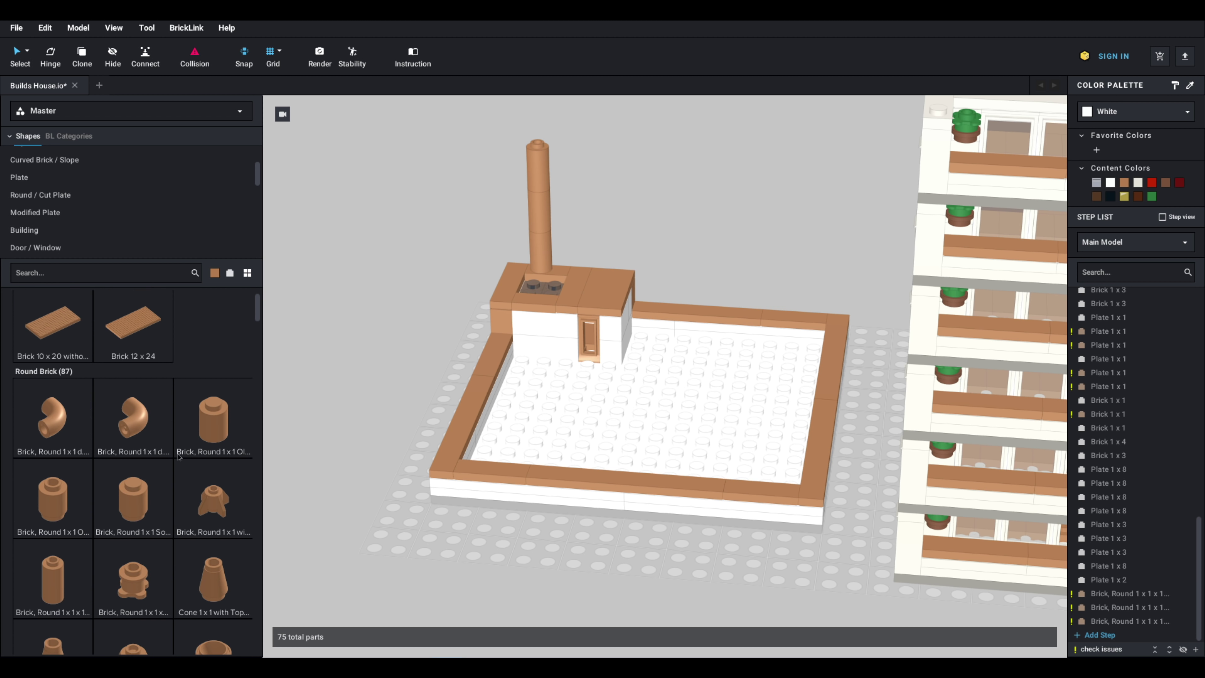
pyautogui.scroll(-5, 180, 443)
pyautogui.scroll(-5, 125, 357)
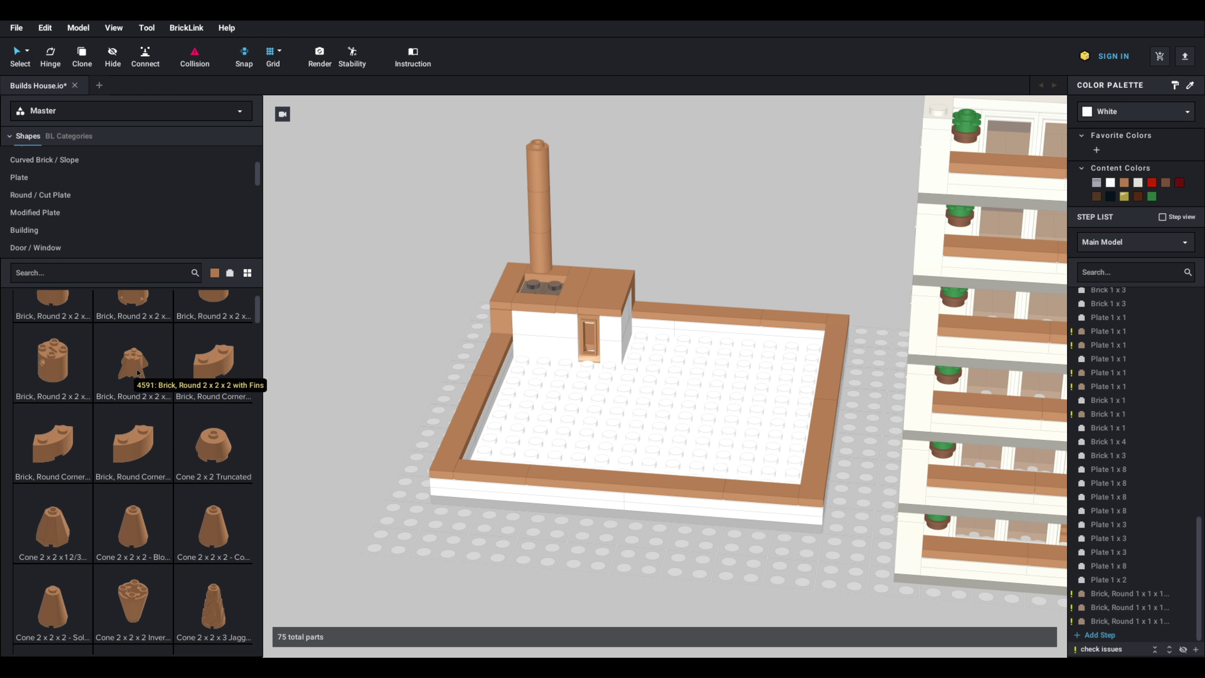
pyautogui.scroll(-5, 137, 372)
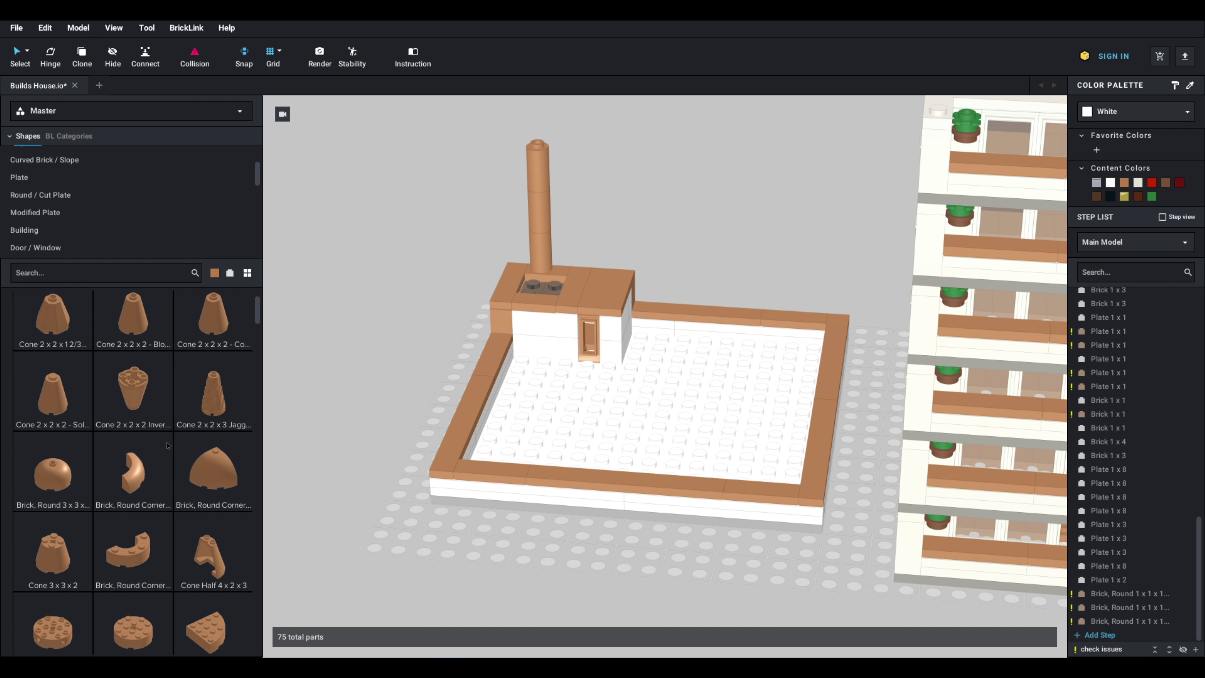
# Step: Browse the round brick parts and search the parts library for a pyramid piece
pyautogui.scroll(-5, 212, 466)
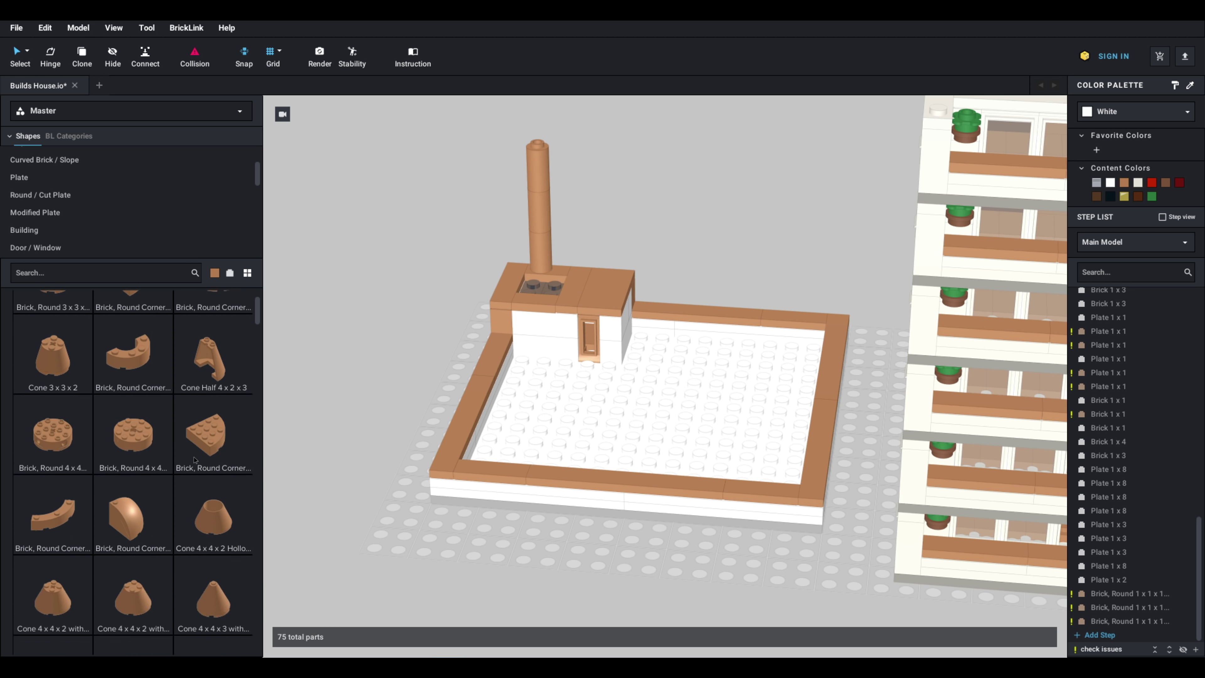
pyautogui.scroll(-5, 194, 458)
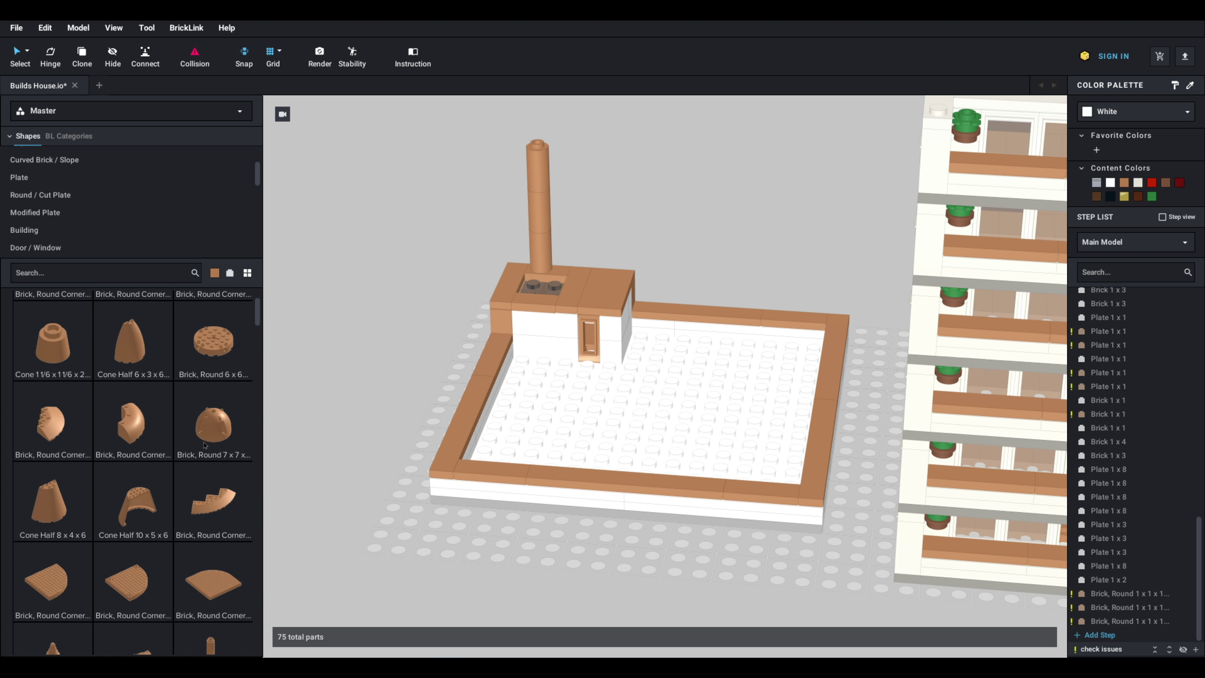
pyautogui.scroll(-5, 185, 461)
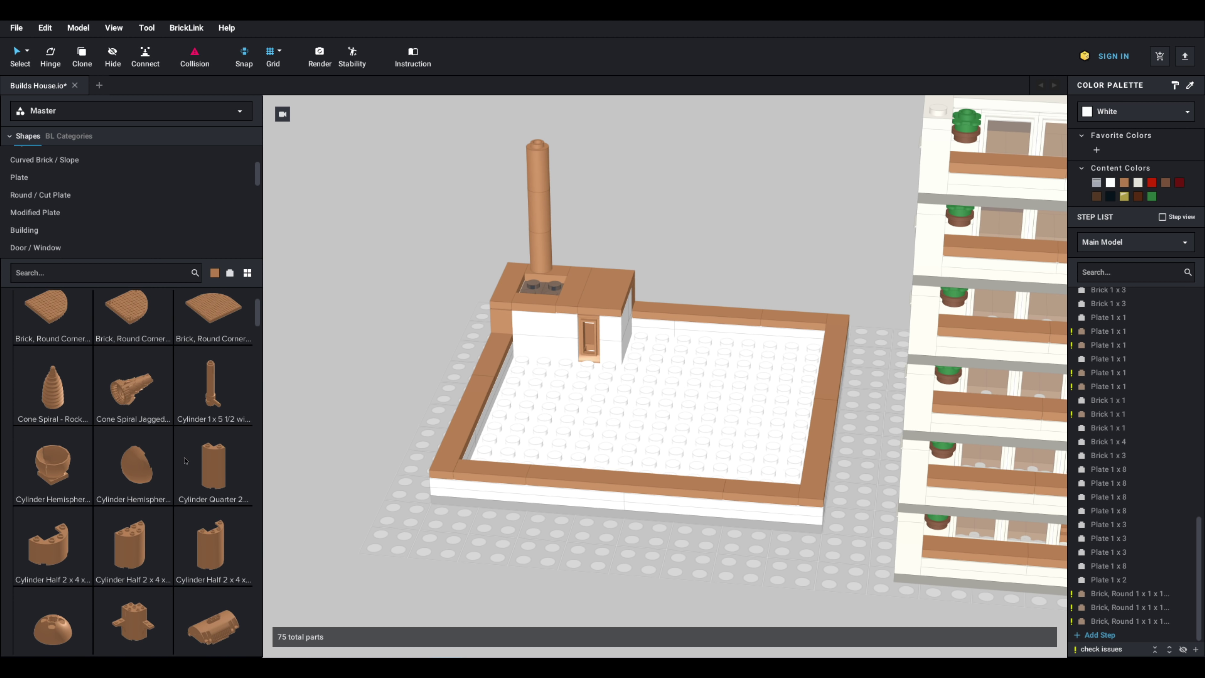
pyautogui.scroll(-5, 185, 461)
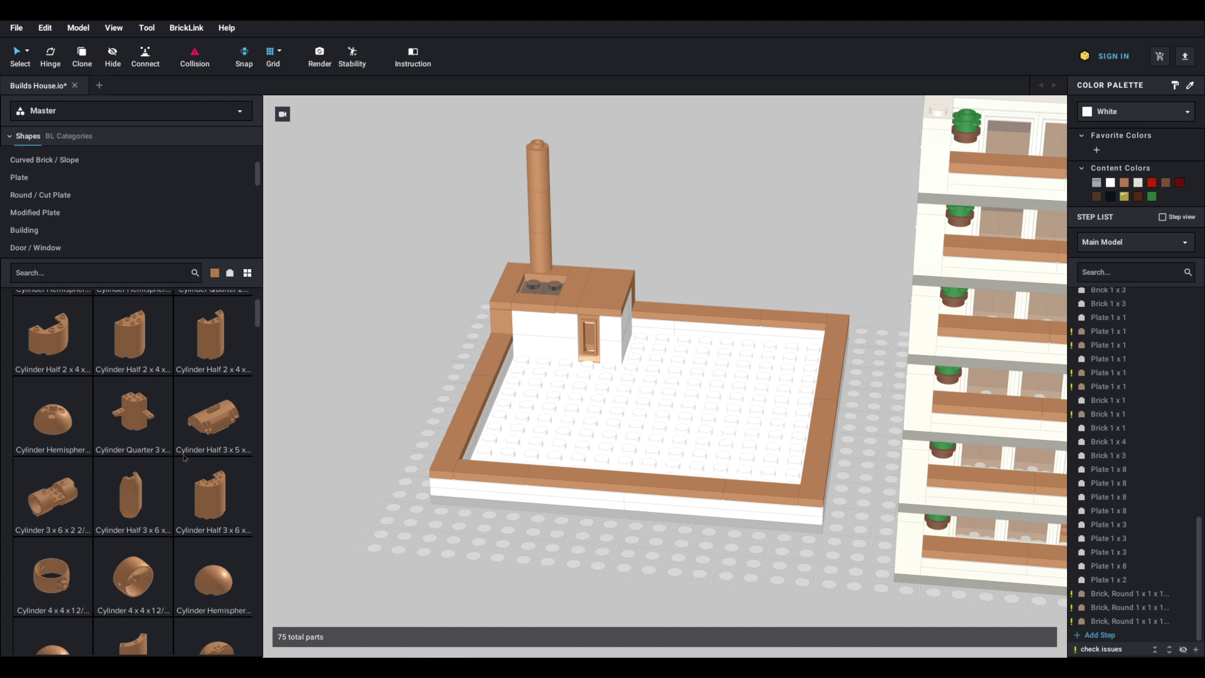
pyautogui.click(114, 277)
pyautogui.write('pyramid')
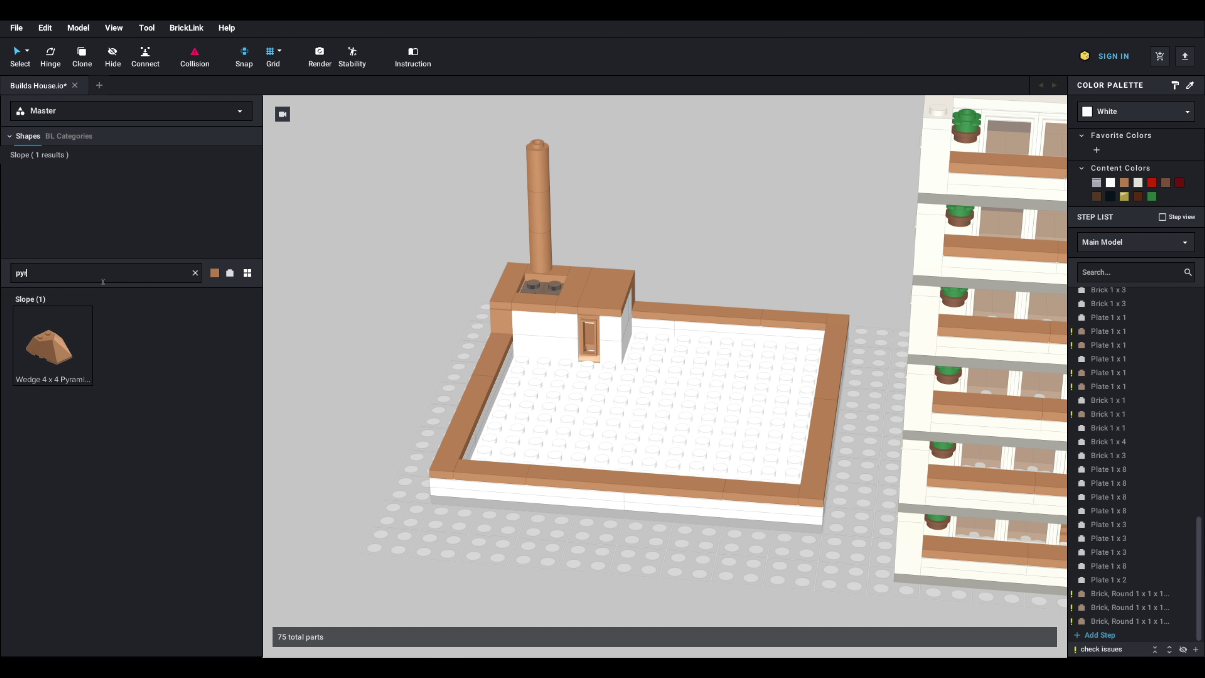
pyautogui.scroll(-8, 163, 465)
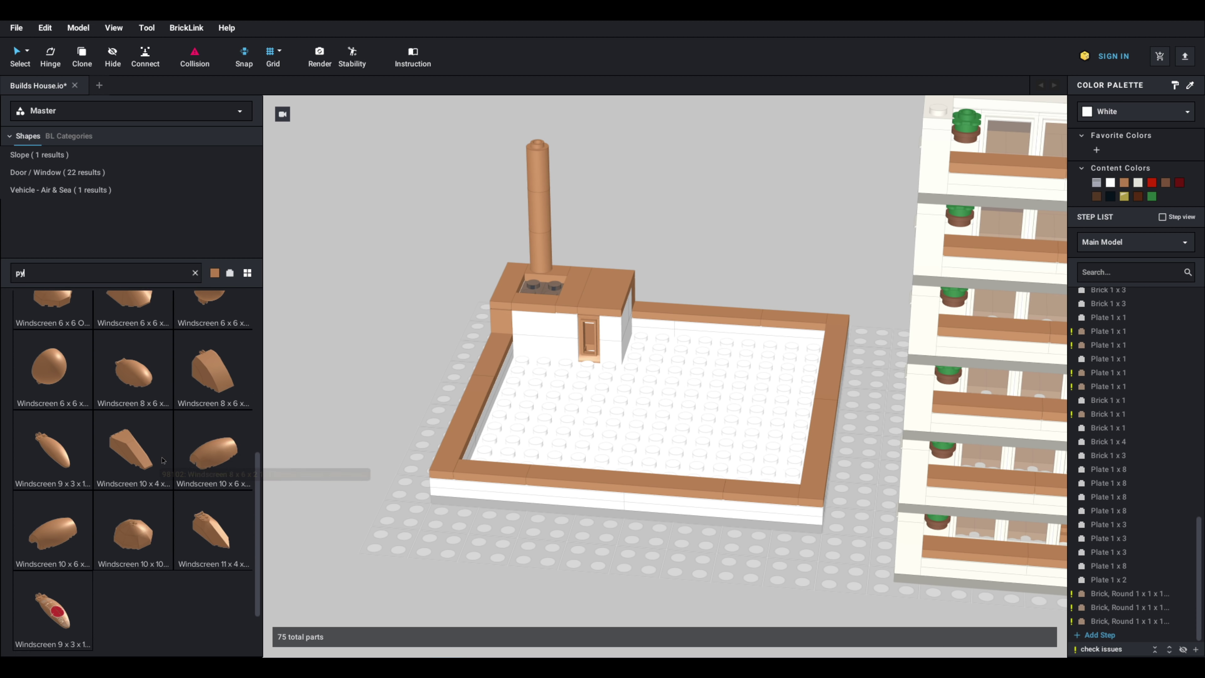
pyautogui.scroll(-3, 163, 460)
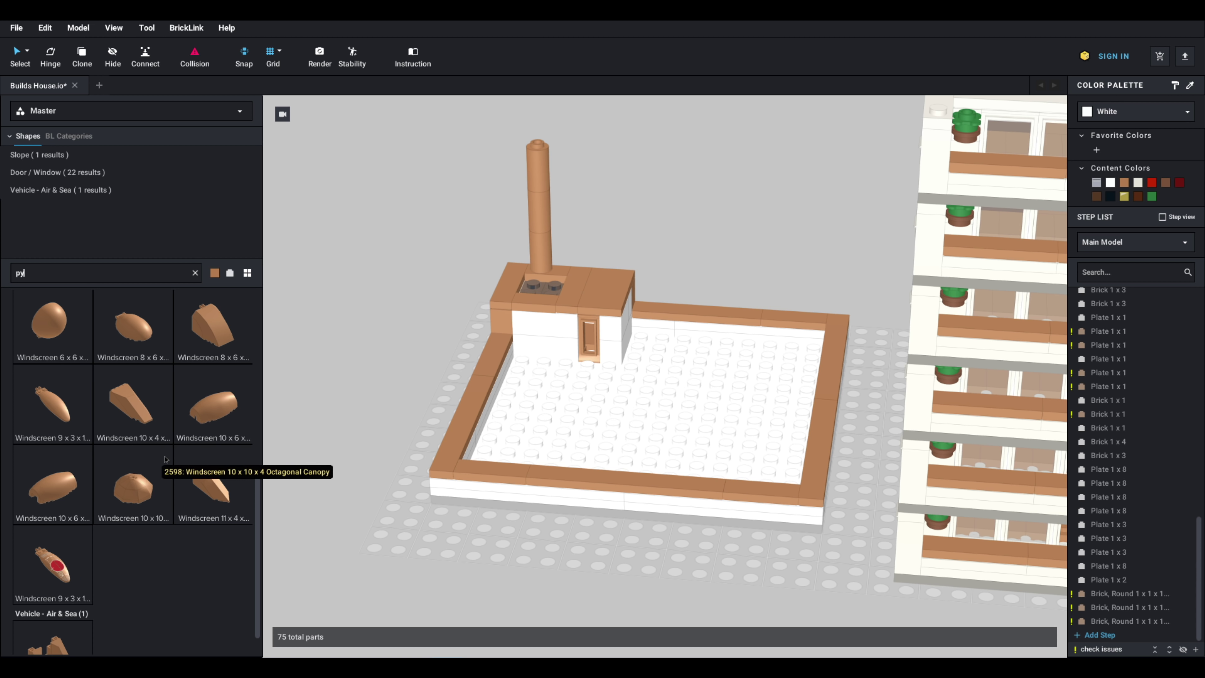
pyautogui.scroll(-1, 165, 459)
pyautogui.scroll(4, 133, 379)
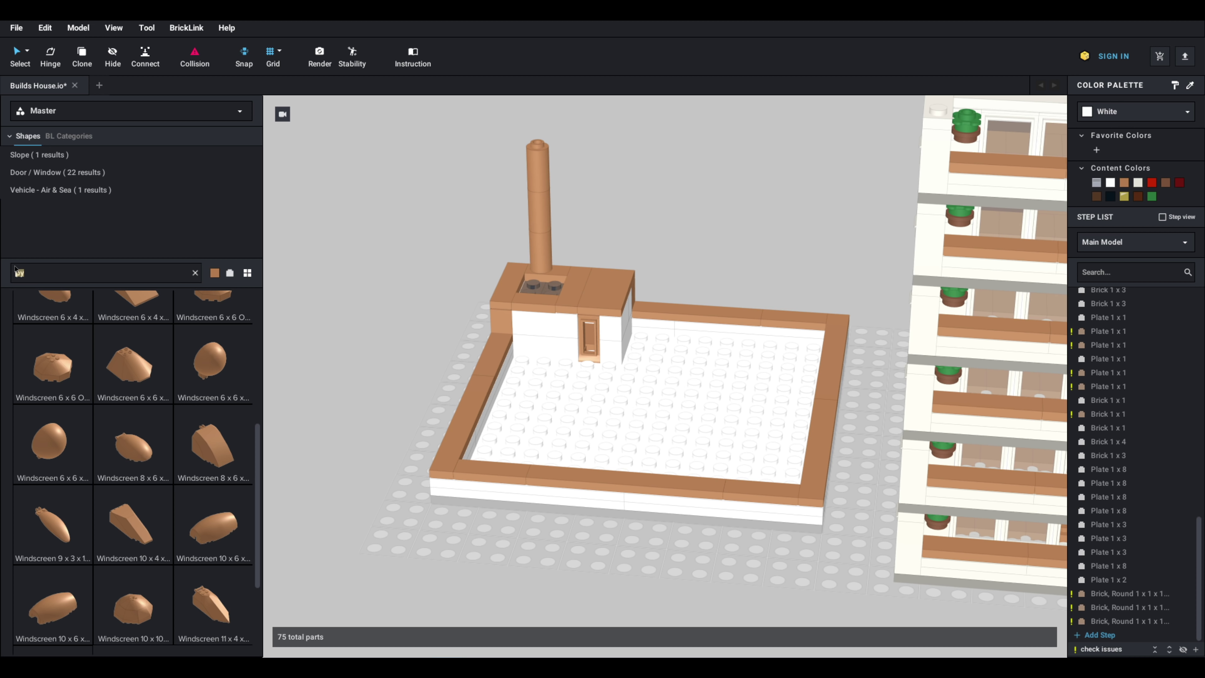
# Step: Search the parts library for "2 x 2" and place a Cone 2 x 2 x 1 2/3 Octagonal on the white floor near the stove
pyautogui.write('2 x 2')
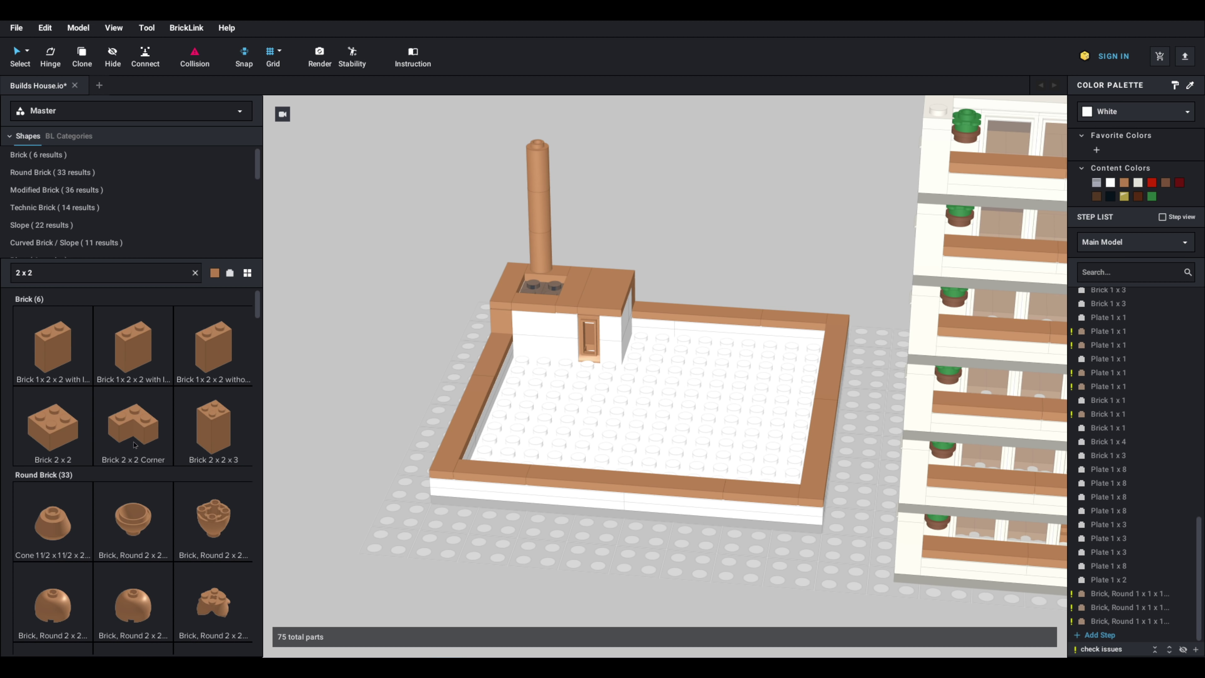
pyautogui.scroll(-3, 156, 455)
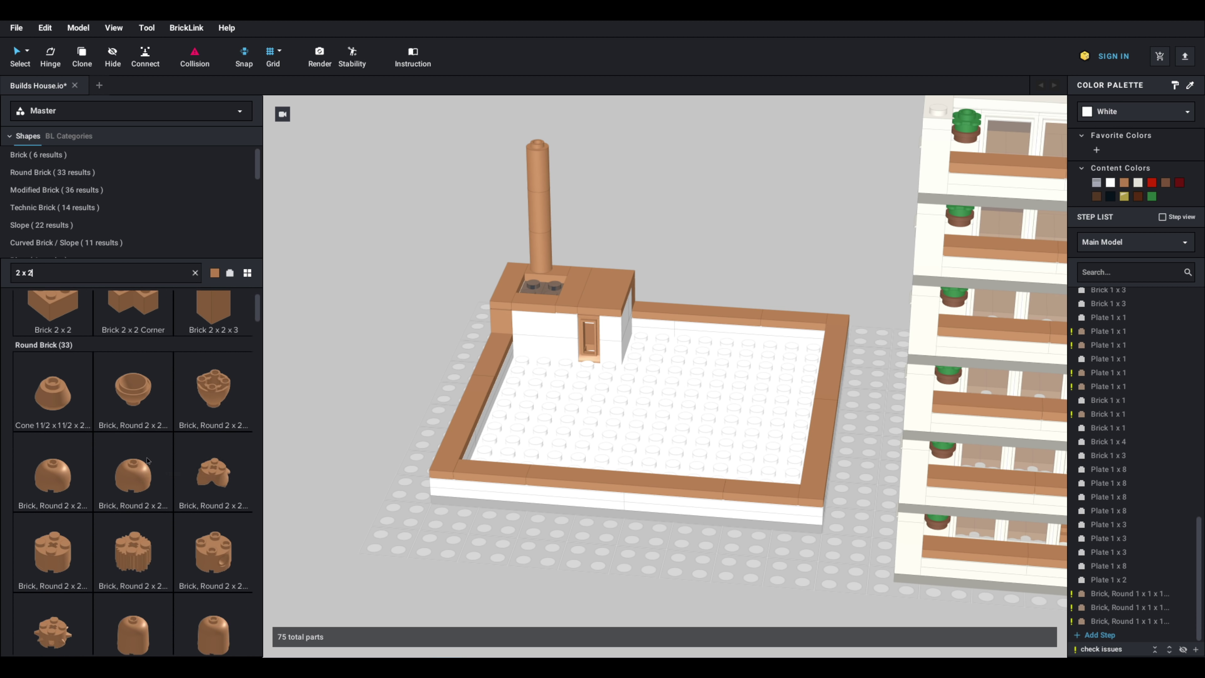
pyautogui.scroll(-5, 171, 450)
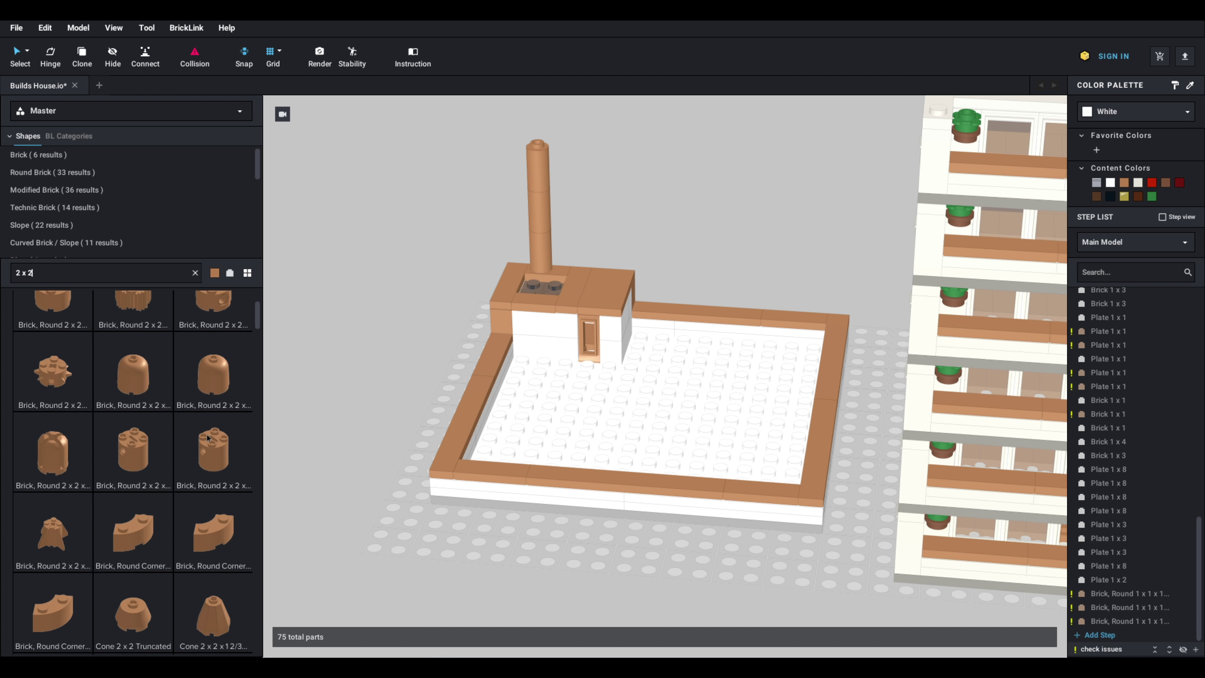
pyautogui.scroll(-5, 208, 437)
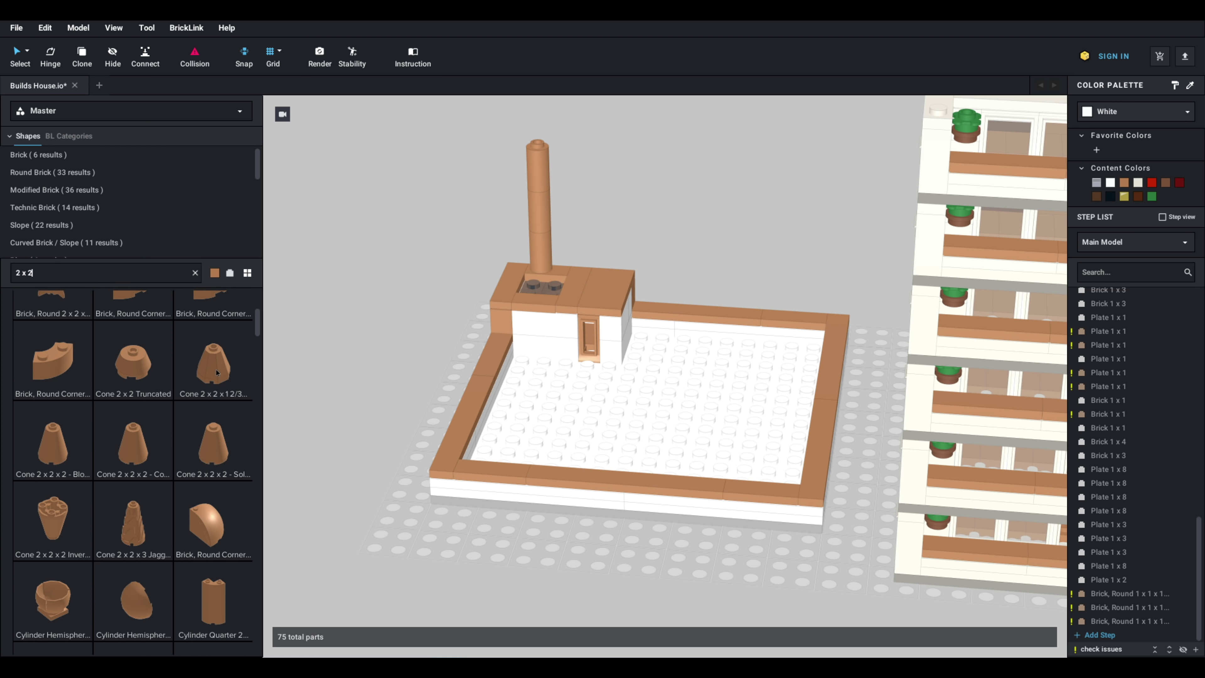
pyautogui.moveTo(300, 379); pyautogui.dragTo(557, 384)
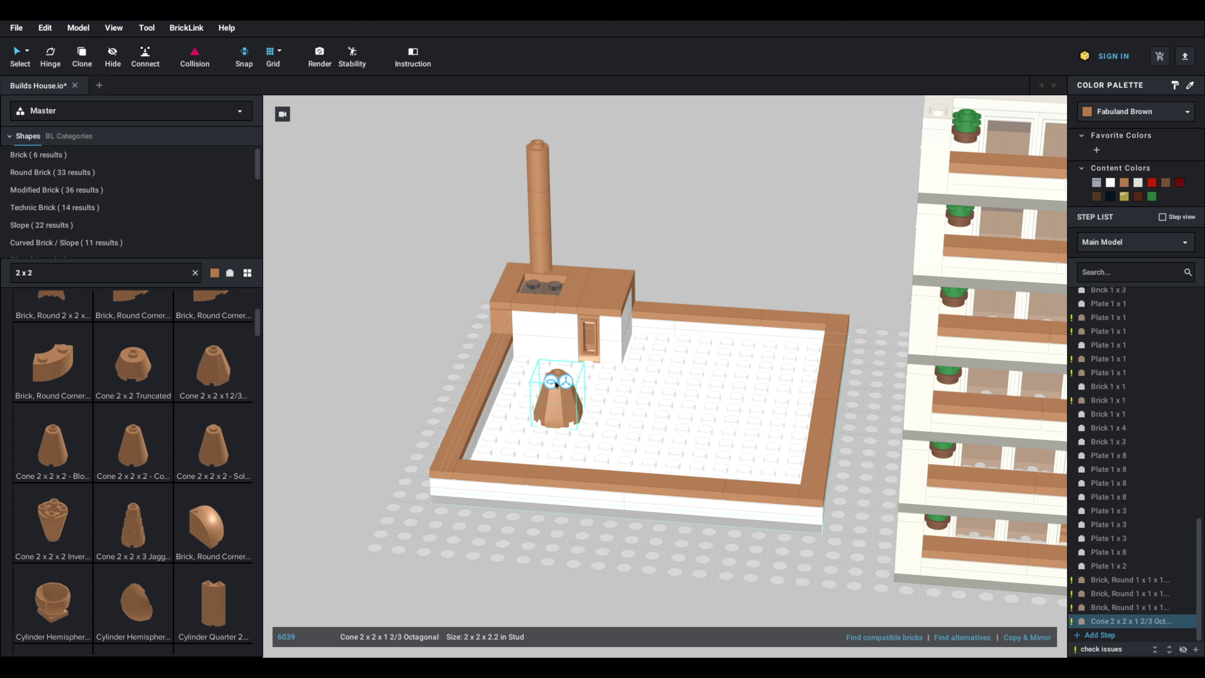
# Step: Delete the lowest round brick of the chimney above the stove
pyautogui.click(566, 263)
pyautogui.click(544, 254)
pyautogui.press('Delete')
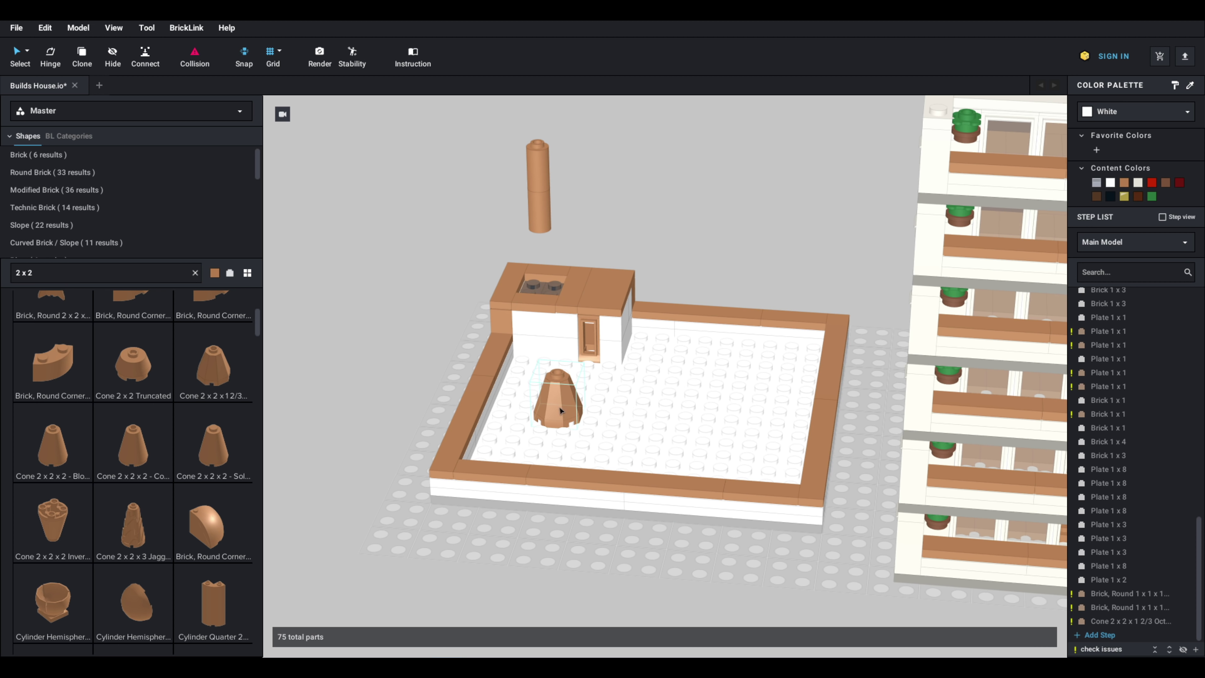
# Step: Move the octagonal cone onto the stove top and stack the two remaining round chimney bricks on it
pyautogui.moveTo(562, 408); pyautogui.dragTo(546, 289)
pyautogui.moveTo(544, 213); pyautogui.dragTo(543, 242)
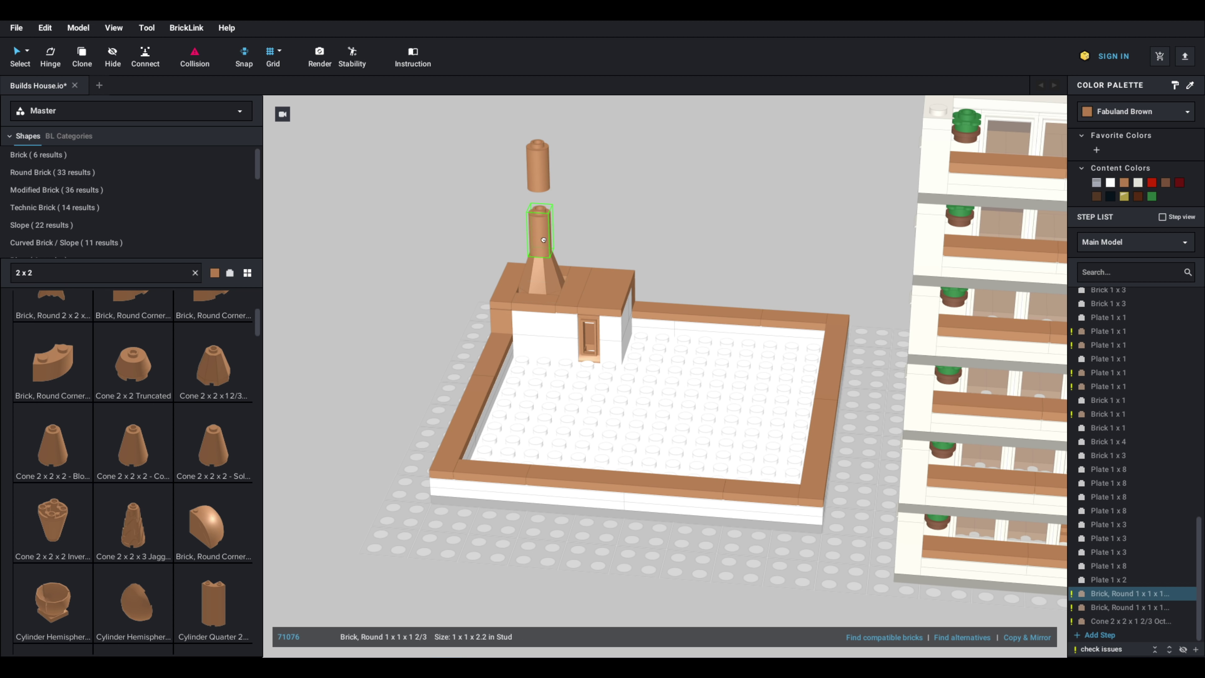
pyautogui.moveTo(539, 178); pyautogui.dragTo(545, 203)
# Step: Delete both remaining Brick, Round 1 x 1 x 1 2/3 pieces from the chimney, keeping only the cone
pyautogui.moveTo(372, 332); pyautogui.dragTo(372, 389, button='right')
pyautogui.press('Delete')
pyautogui.click(518, 276)
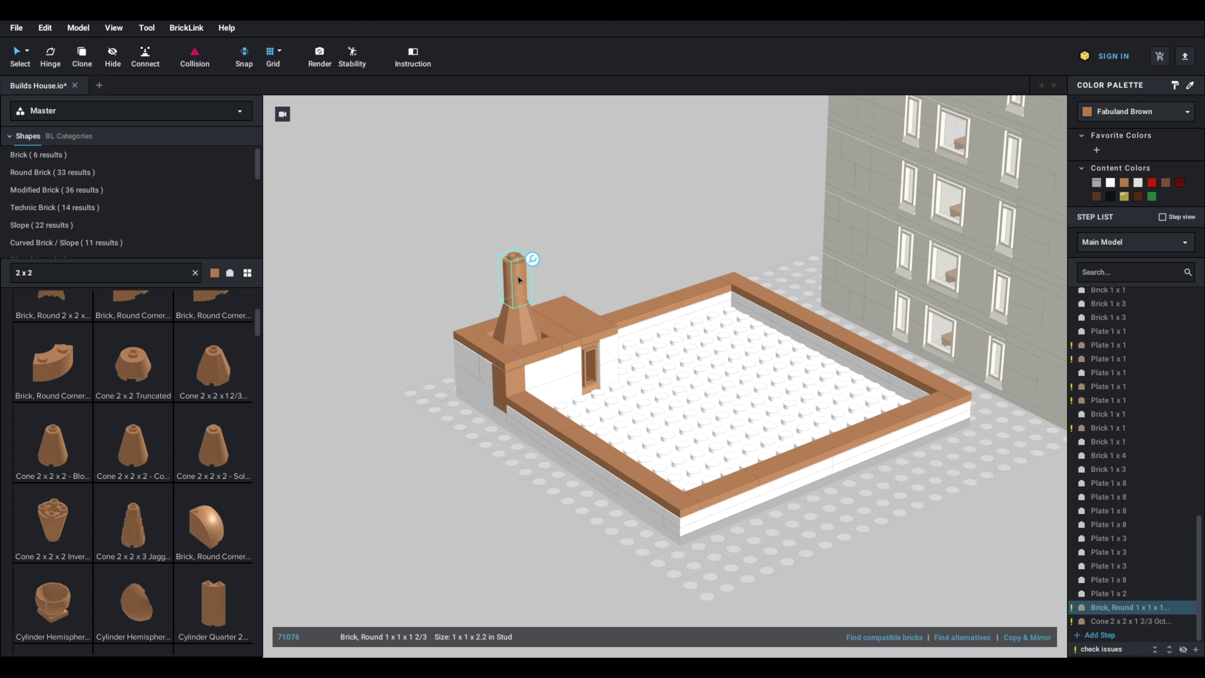
pyautogui.press('Delete')
pyautogui.moveTo(494, 298)
pyautogui.mouseDown(button='right')
pyautogui.moveTo(511, 305)
pyautogui.moveTo(479, 295)
pyautogui.mouseUp(button='right')
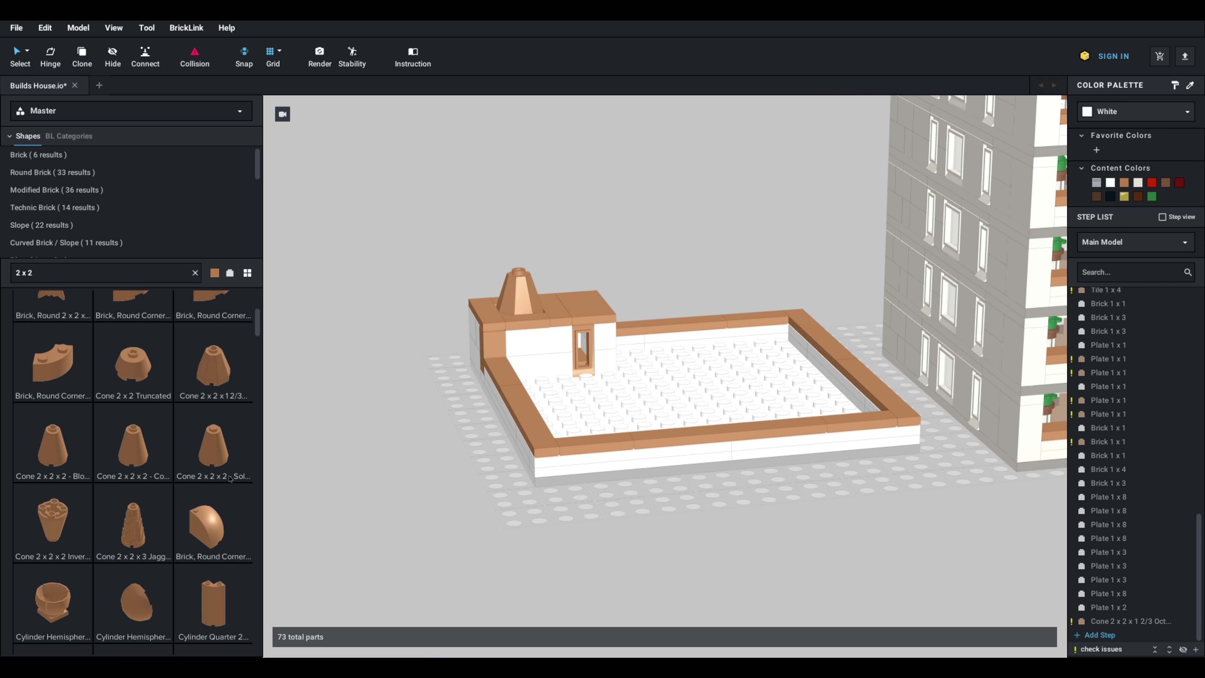
# Step: Find the Tile, Modified 2 x 2 with Bar and Stud among the 2 x 2 parts and place one on the baseplate outside the house
pyautogui.scroll(-2, 222, 435)
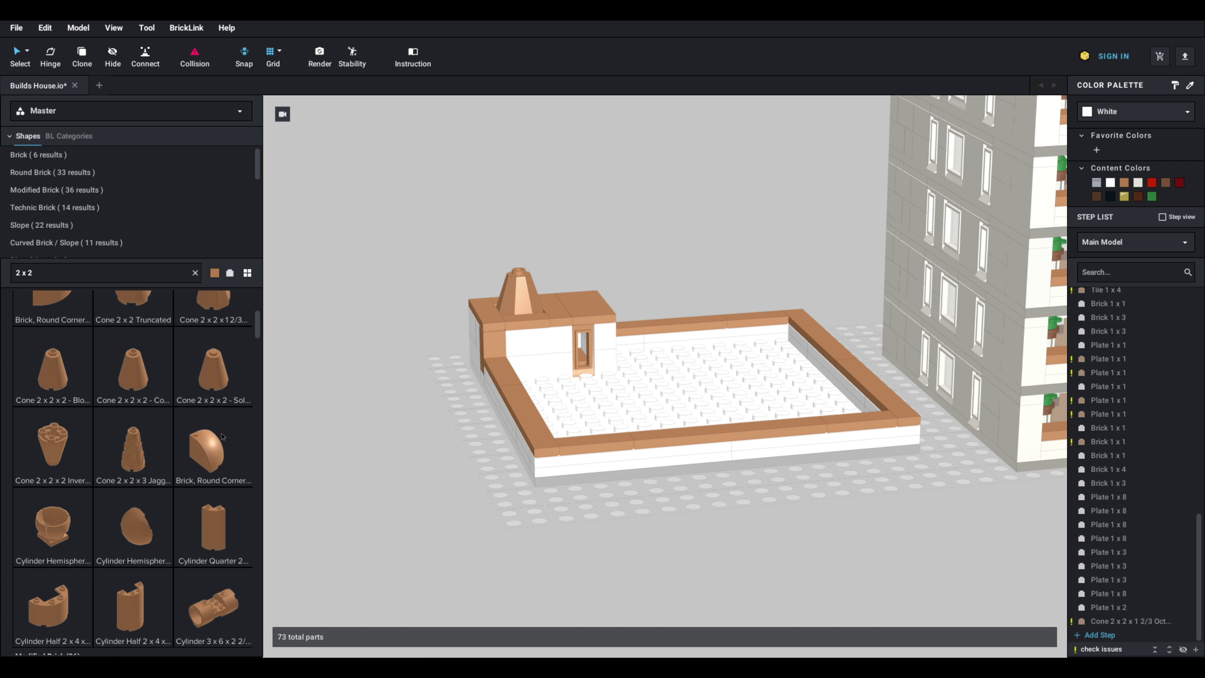
pyautogui.scroll(-5, 222, 436)
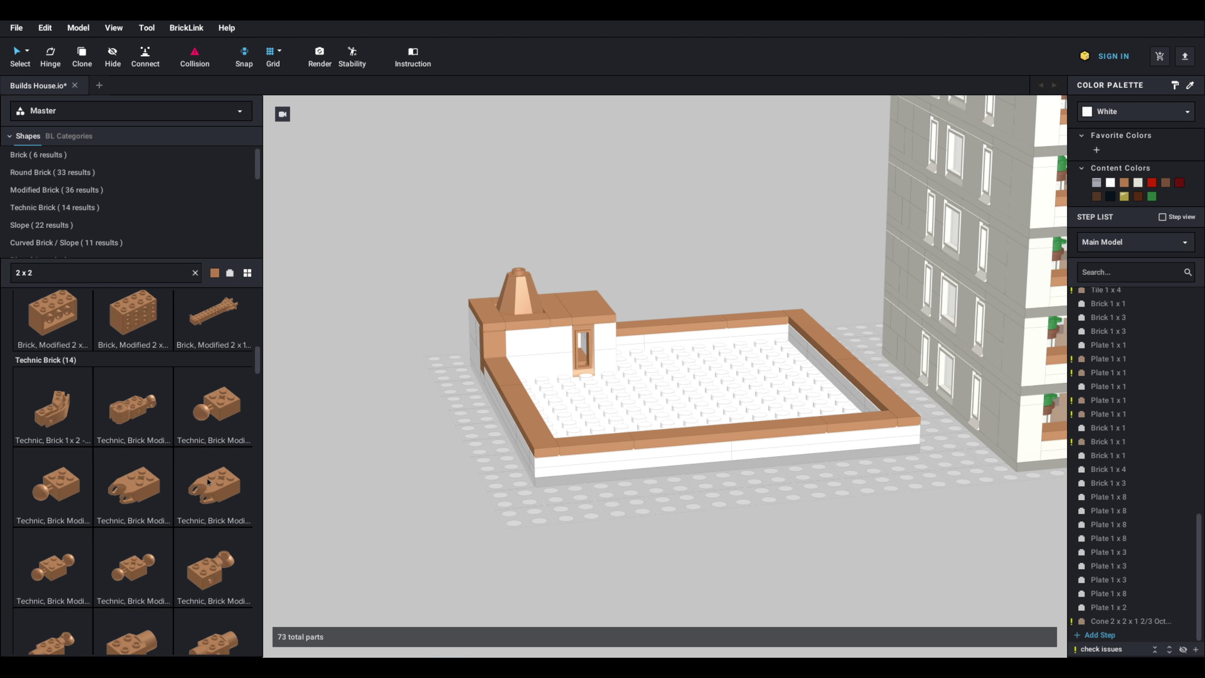
pyautogui.scroll(-4, 195, 488)
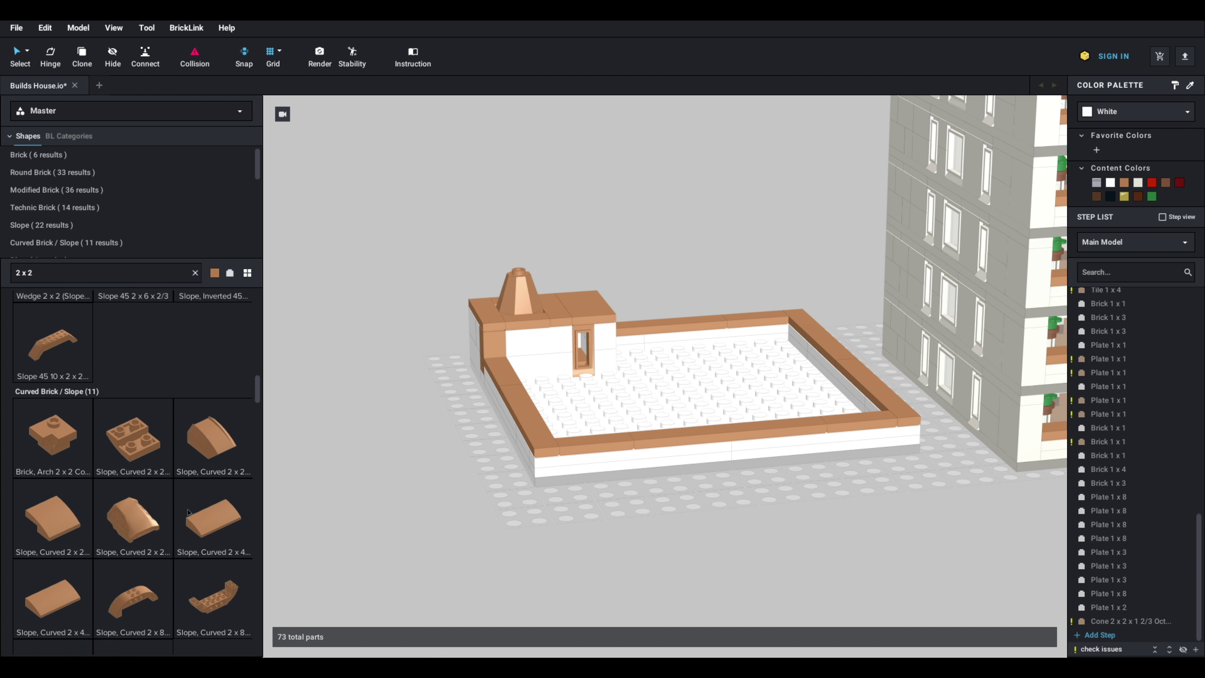
pyautogui.scroll(-2, 187, 508)
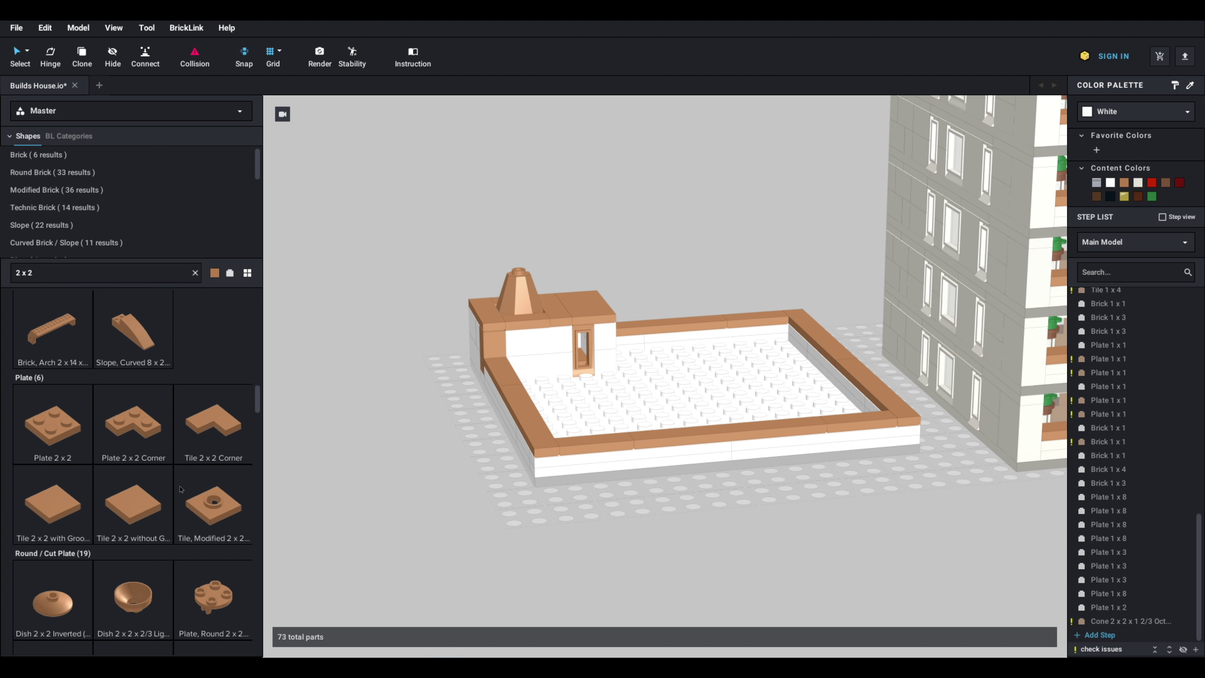
pyautogui.scroll(-4, 179, 494)
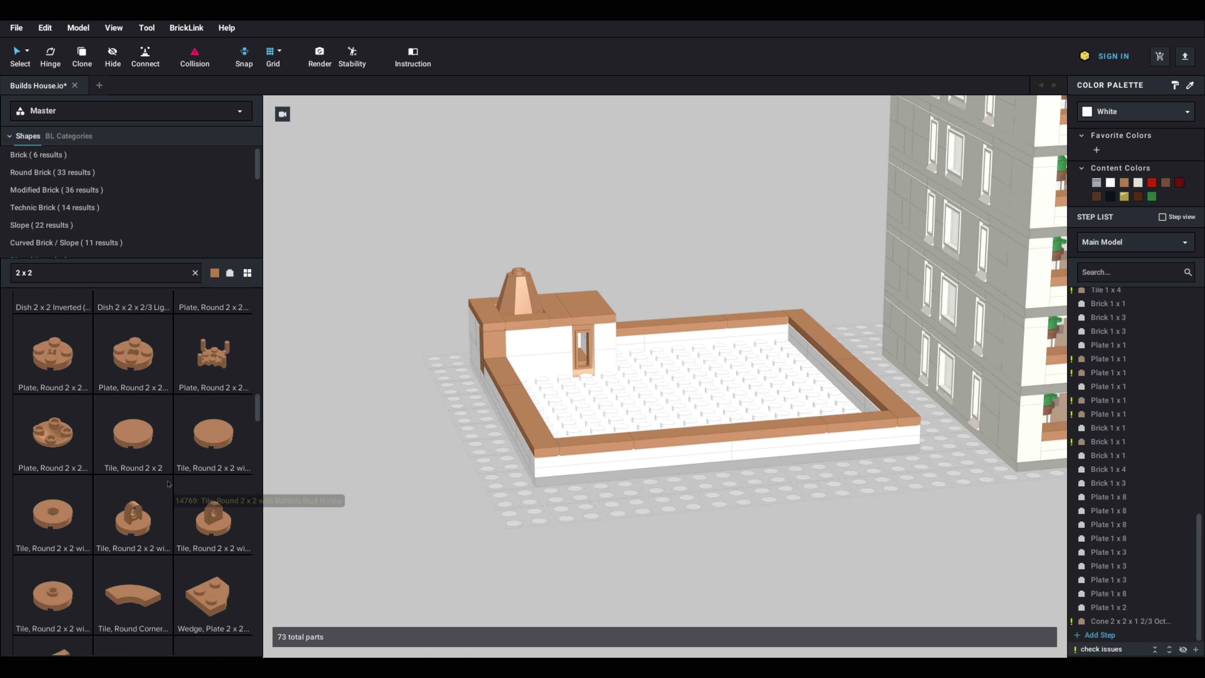
pyautogui.scroll(-1, 160, 485)
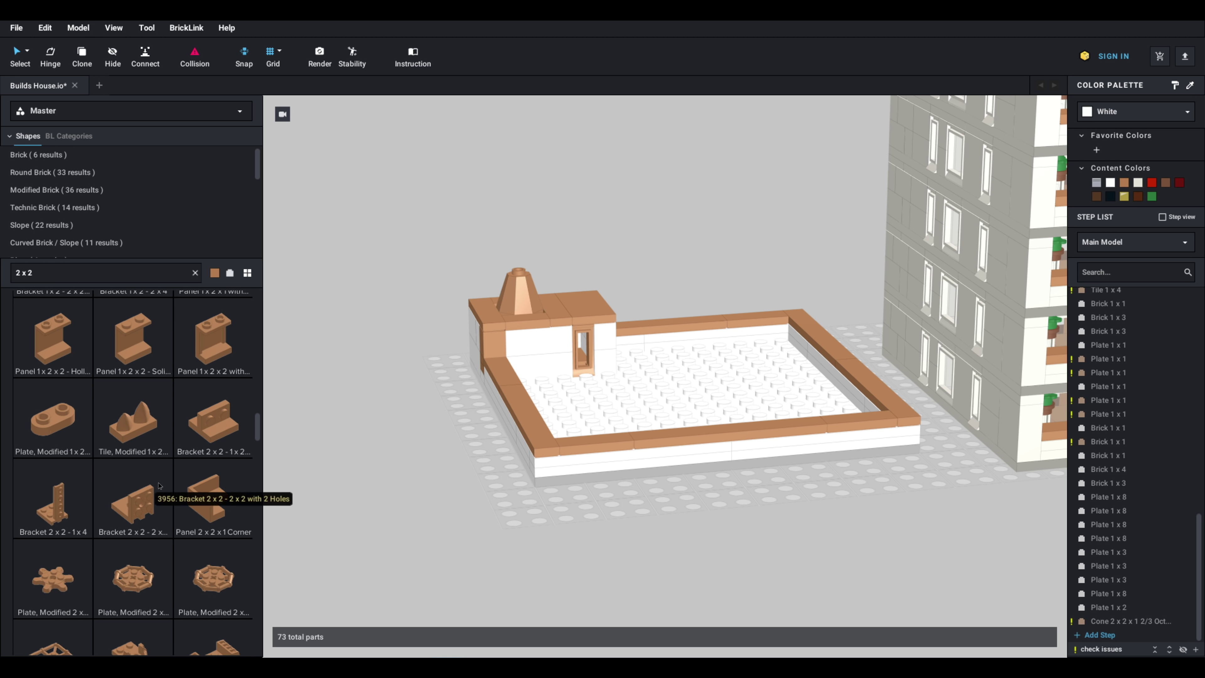
pyautogui.scroll(-5, 160, 487)
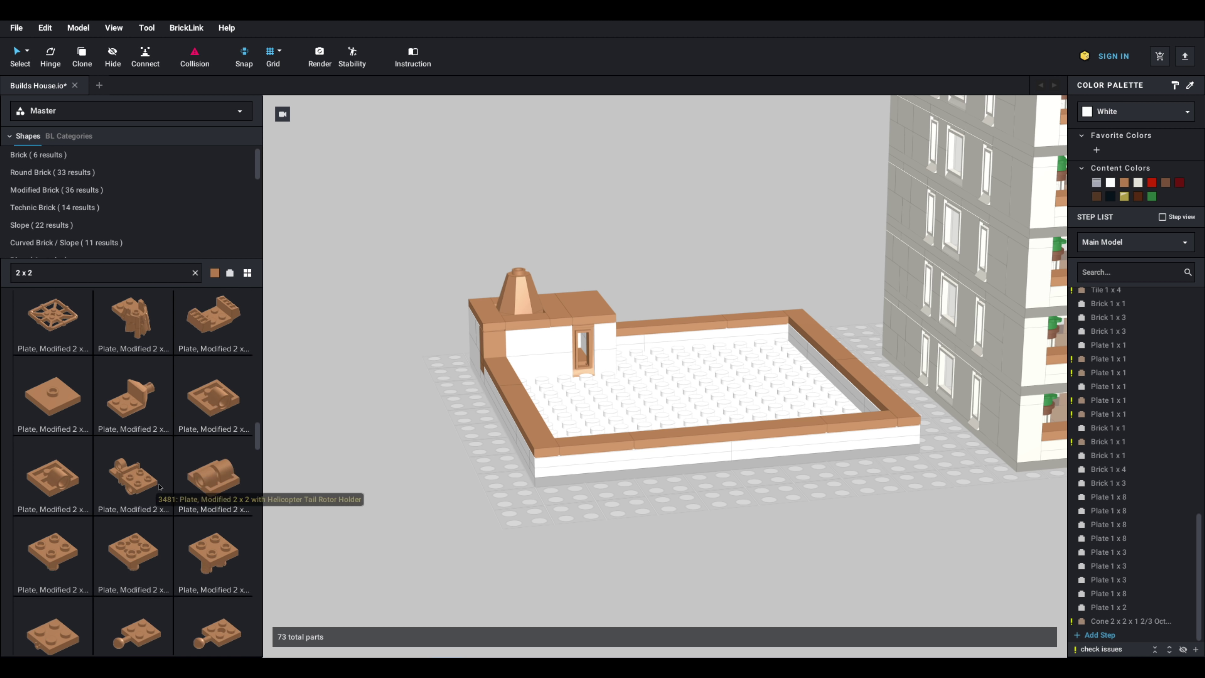
pyautogui.scroll(-1, 184, 479)
pyautogui.moveTo(258, 456)
pyautogui.mouseDown()
pyautogui.moveTo(258, 517)
pyautogui.moveTo(258, 456)
pyautogui.mouseUp()
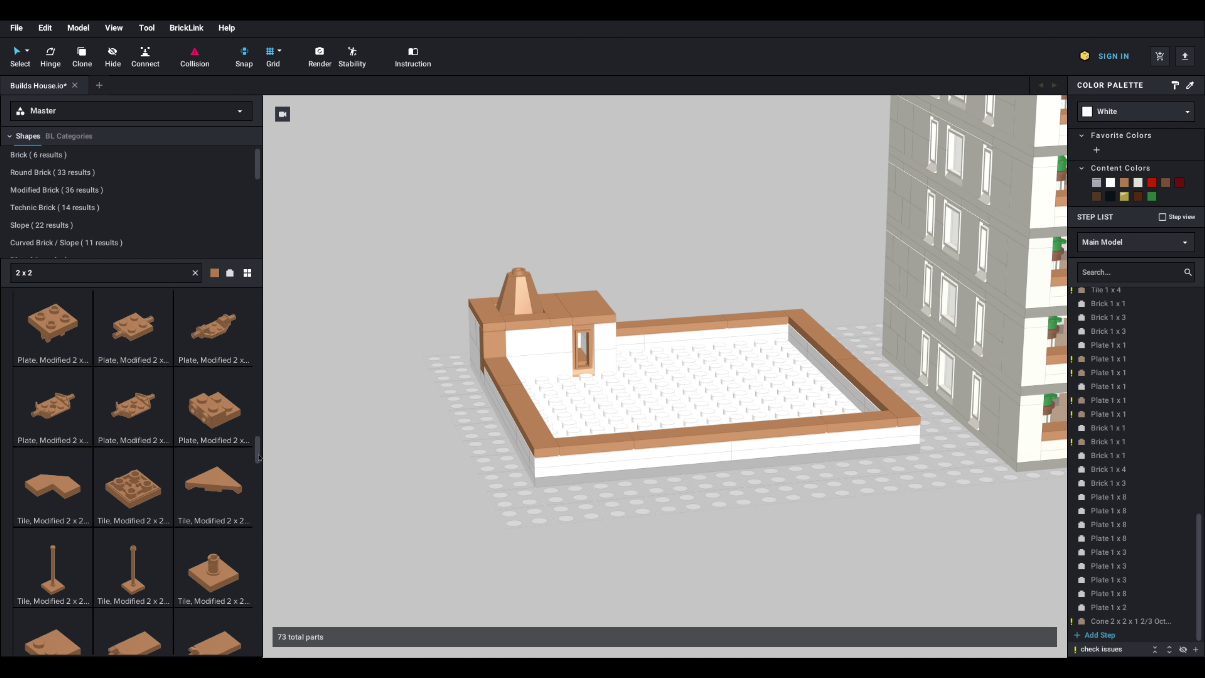
pyautogui.click(57, 578)
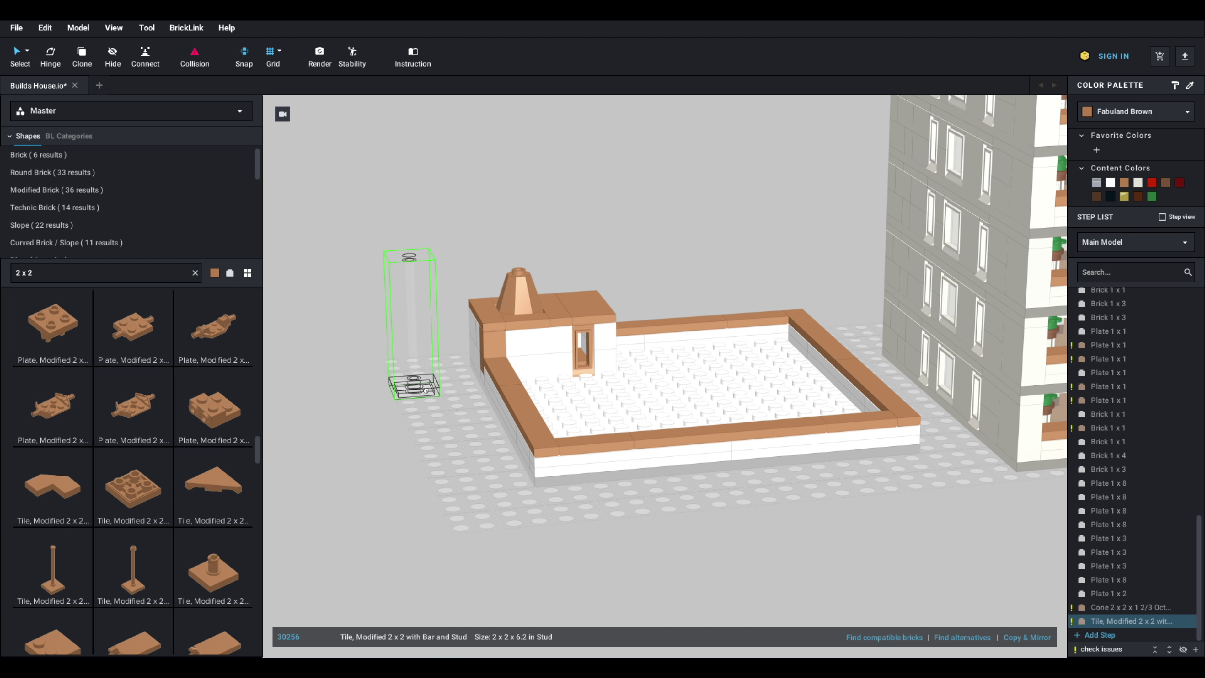
pyautogui.click(418, 392)
pyautogui.press('Escape')
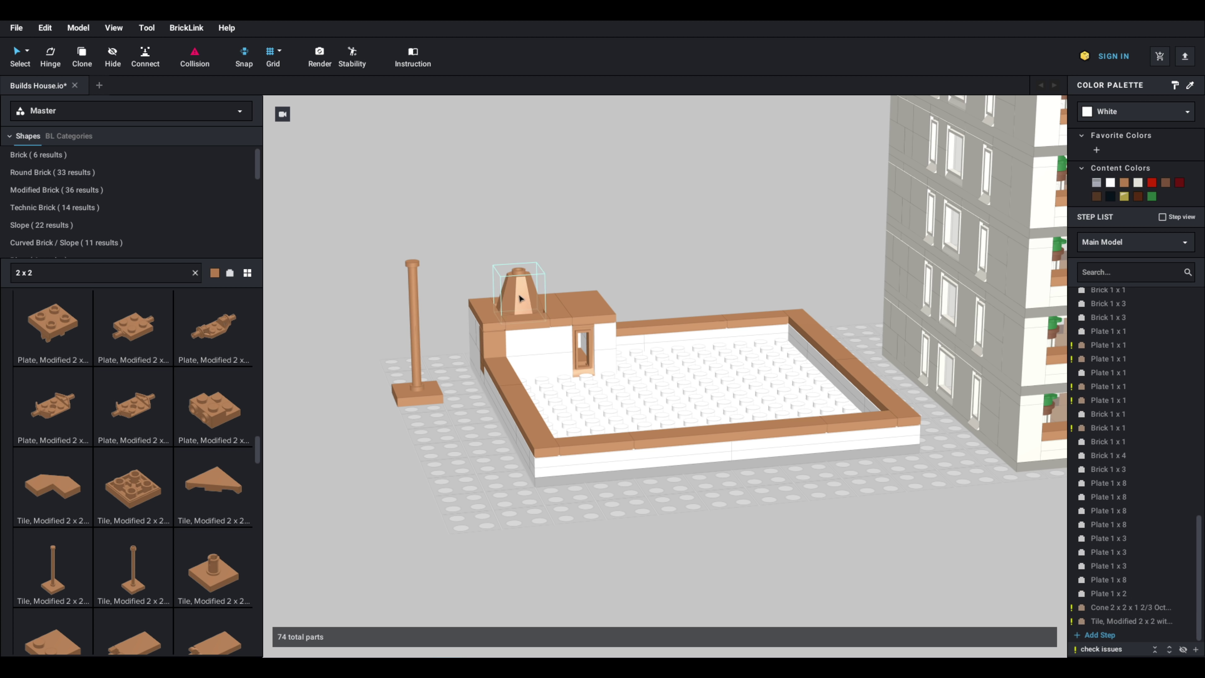
# Step: Delete the octagonal cone and move the 2 x 2 tile with bar and stud into its place on the stove
pyautogui.click(513, 298)
pyautogui.press('Delete')
pyautogui.moveTo(419, 401); pyautogui.dragTo(520, 317)
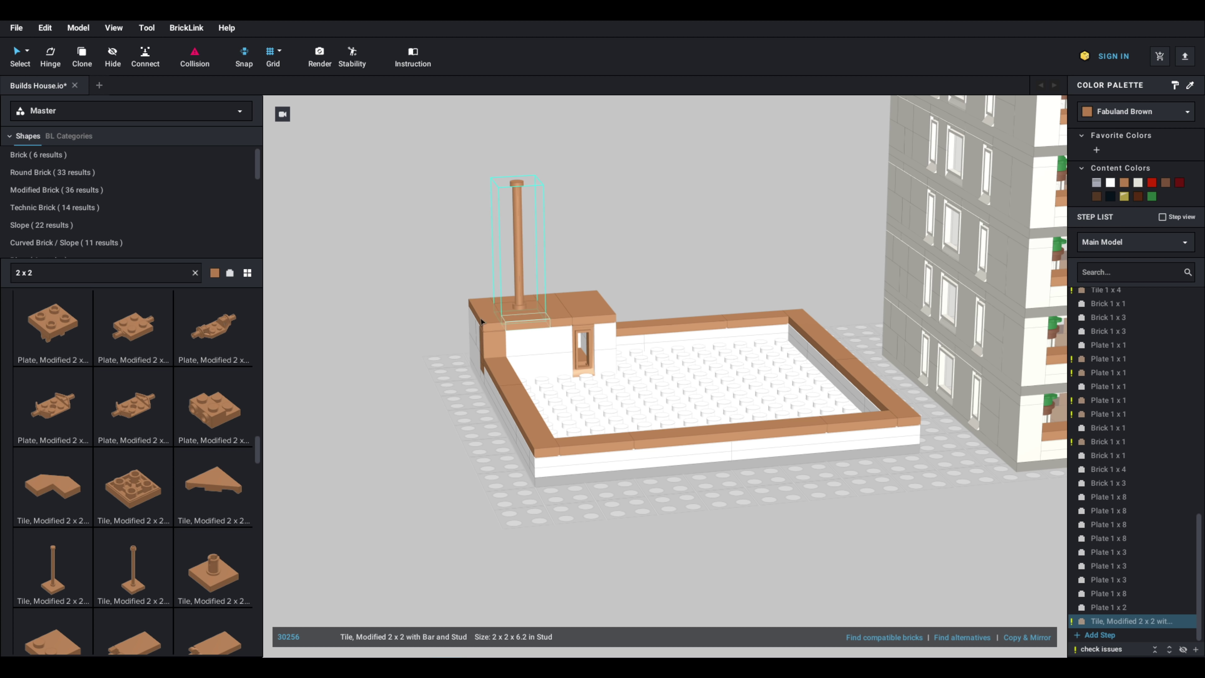
pyautogui.click(390, 350)
pyautogui.rightClick(389, 349)
pyautogui.click(393, 310)
pyautogui.moveTo(388, 306); pyautogui.dragTo(403, 314, button='right')
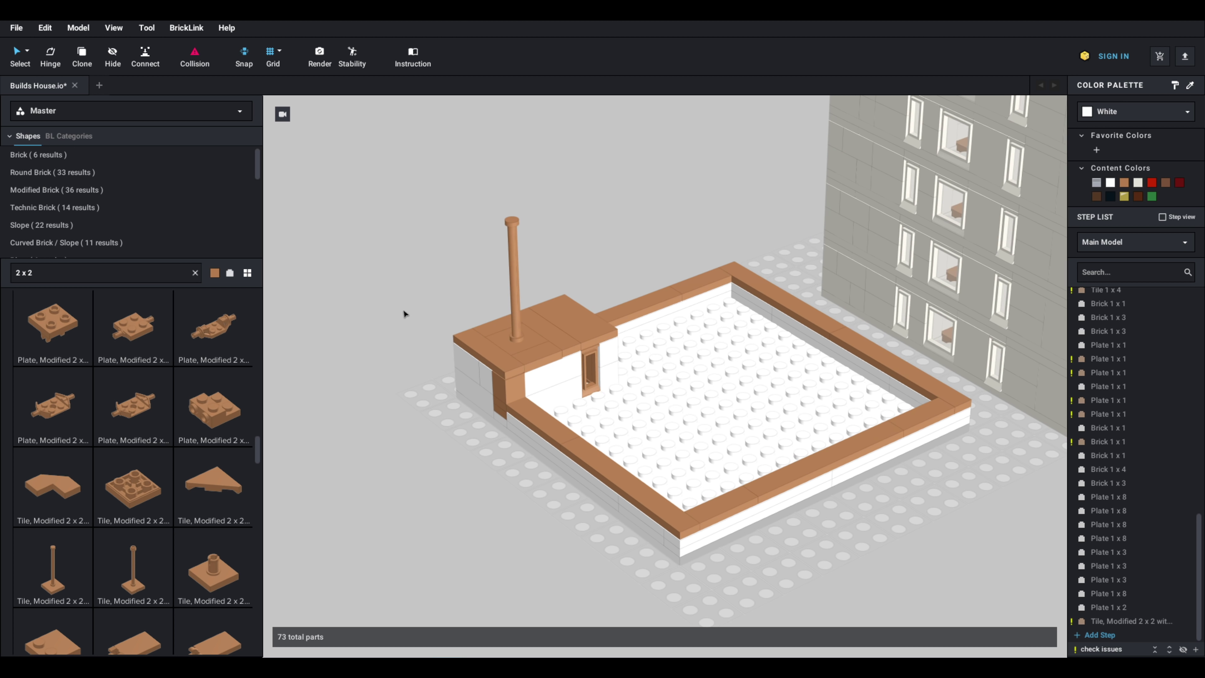
# Step: Clear the part search and place a Tile, Round 1 x 1 on top of the chimney bar
pyautogui.moveTo(257, 443); pyautogui.dragTo(261, 276)
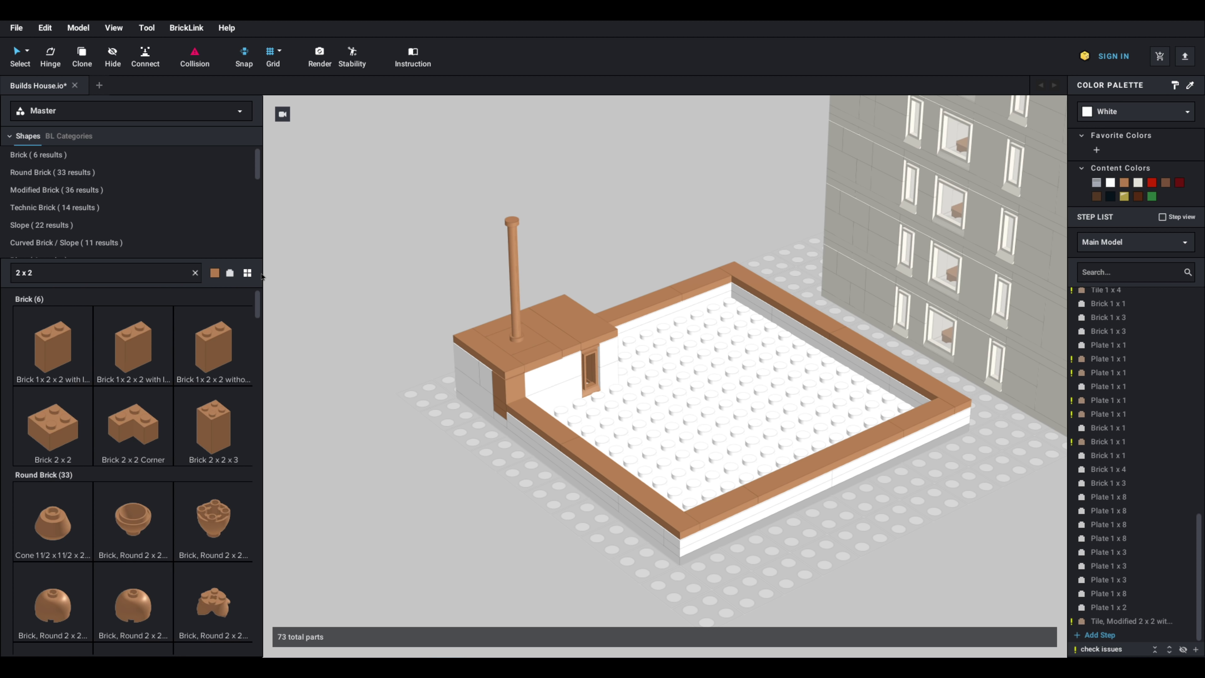
pyautogui.click(195, 274)
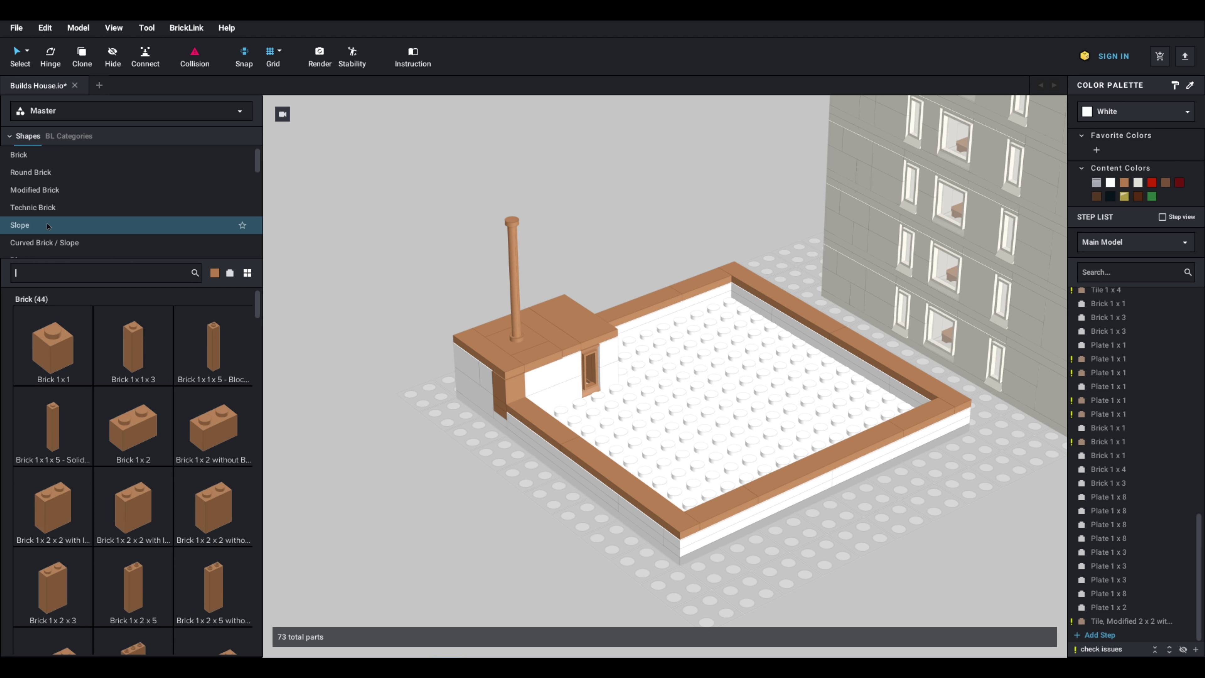
pyautogui.scroll(-3, 29, 183)
pyautogui.click(29, 183)
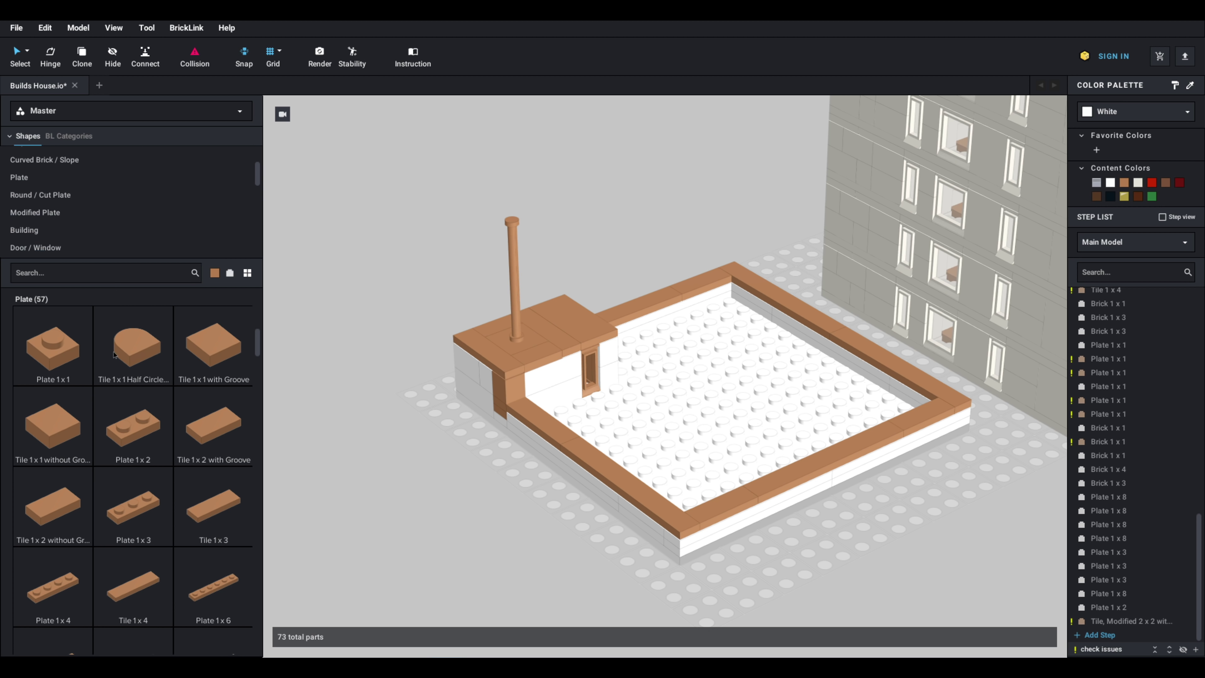
pyautogui.scroll(-10, 162, 388)
pyautogui.scroll(-15, 162, 388)
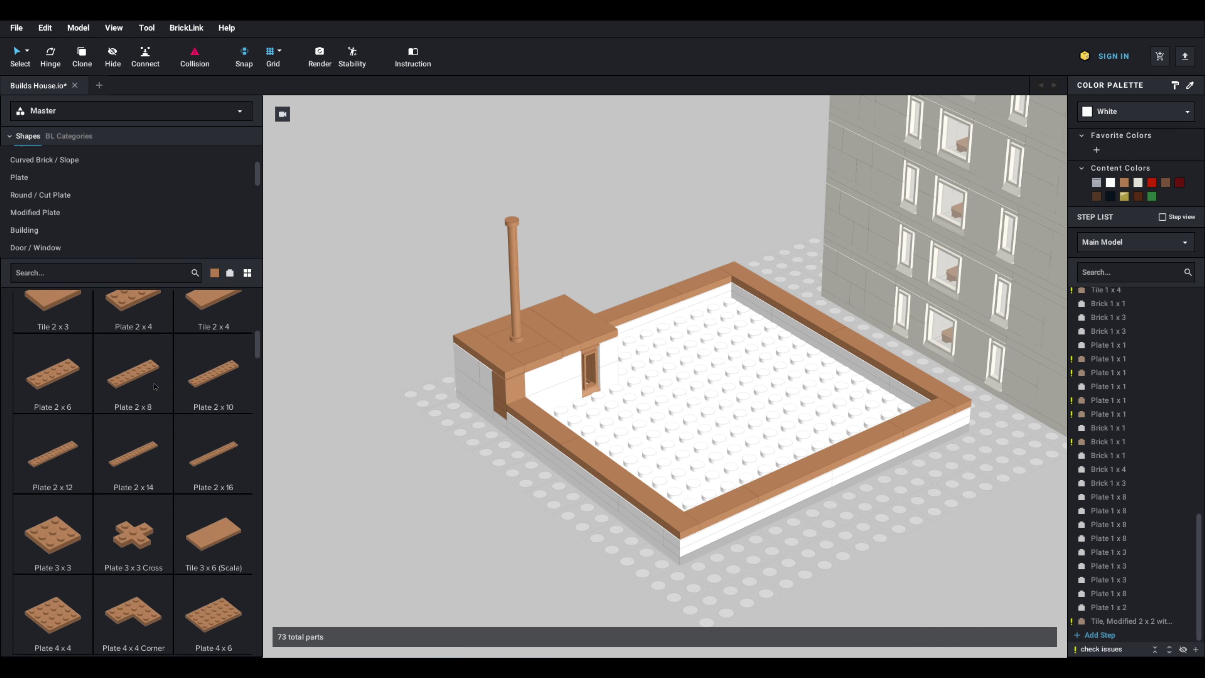
pyautogui.scroll(-6, 132, 356)
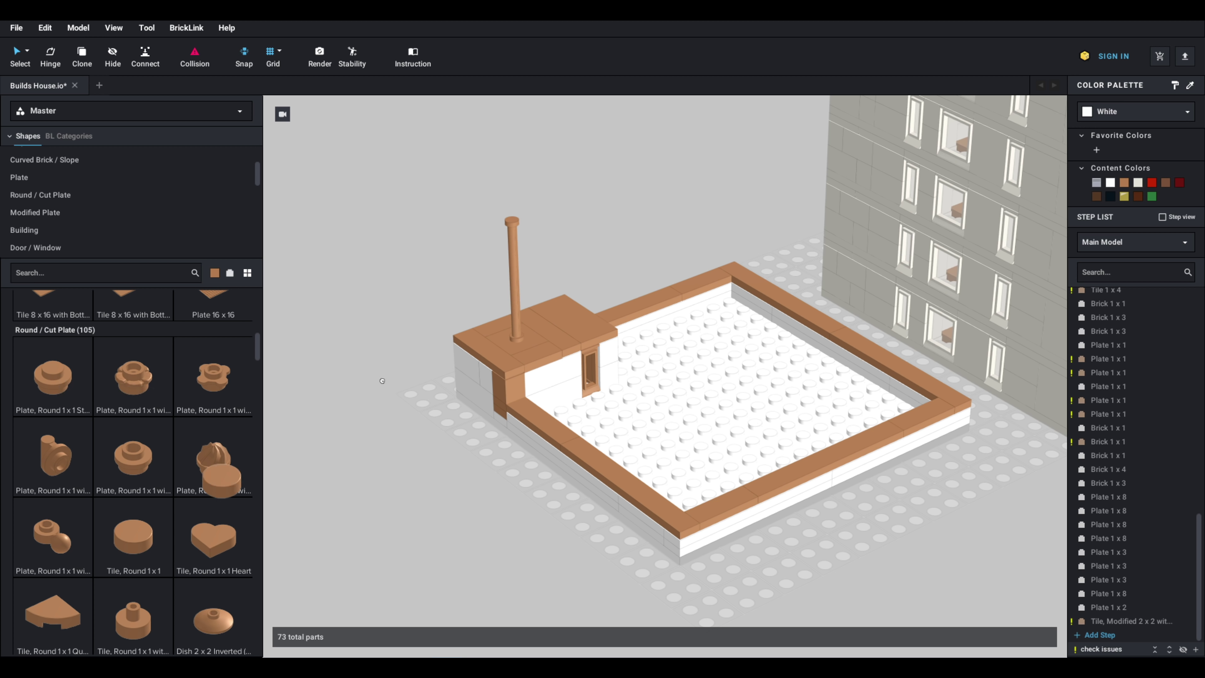
pyautogui.click(133, 536)
pyautogui.click(511, 219)
pyautogui.press('Escape')
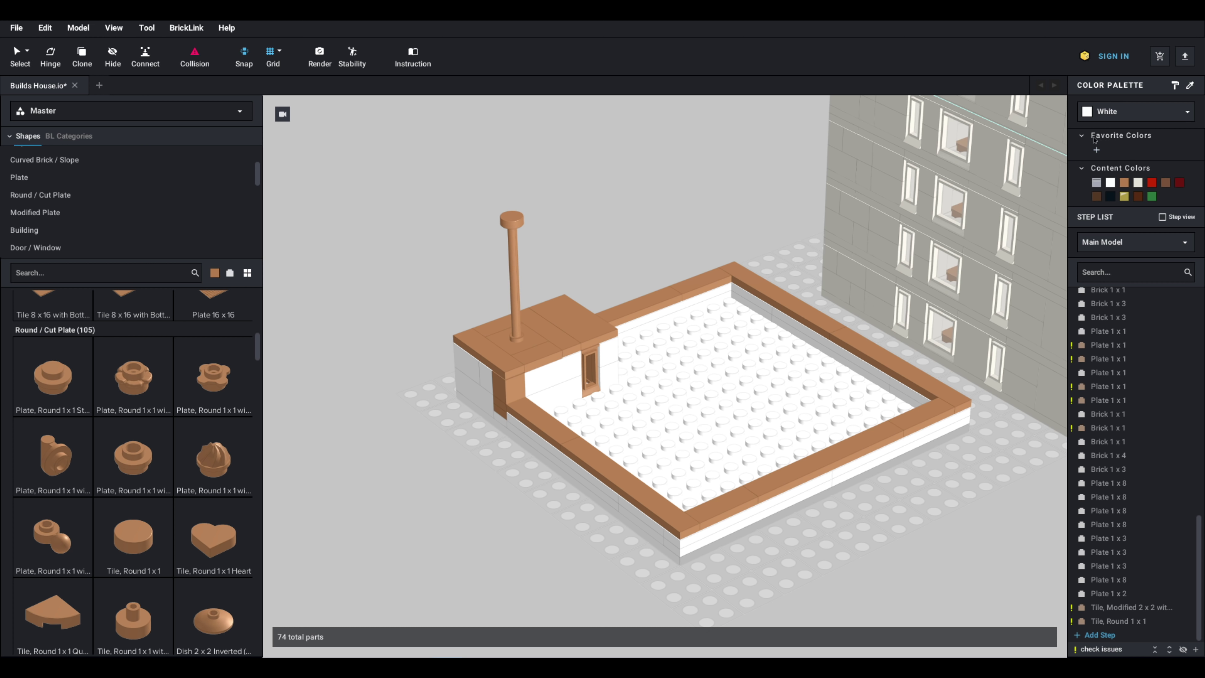
# Step: Paint the round 1 x 1 tile on top of the chimney bar Trans-Red
pyautogui.click(1083, 170)
pyautogui.click(1089, 174)
pyautogui.click(1183, 114)
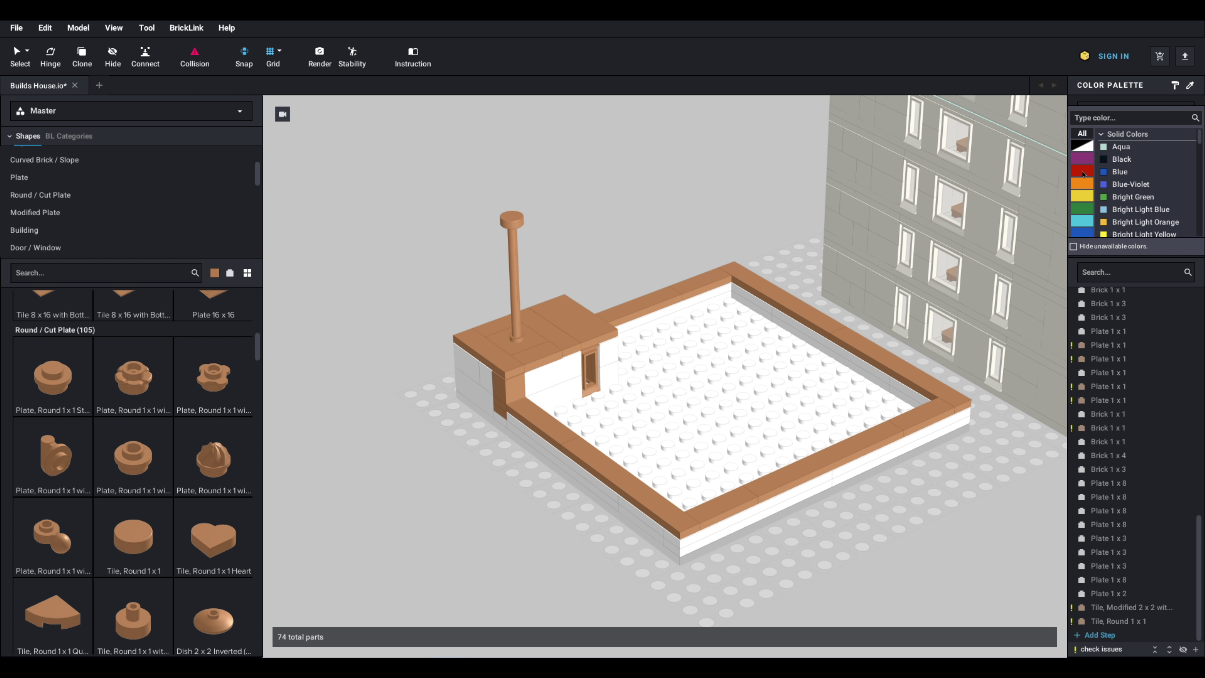
pyautogui.click(1083, 174)
pyautogui.scroll(-5, 1141, 192)
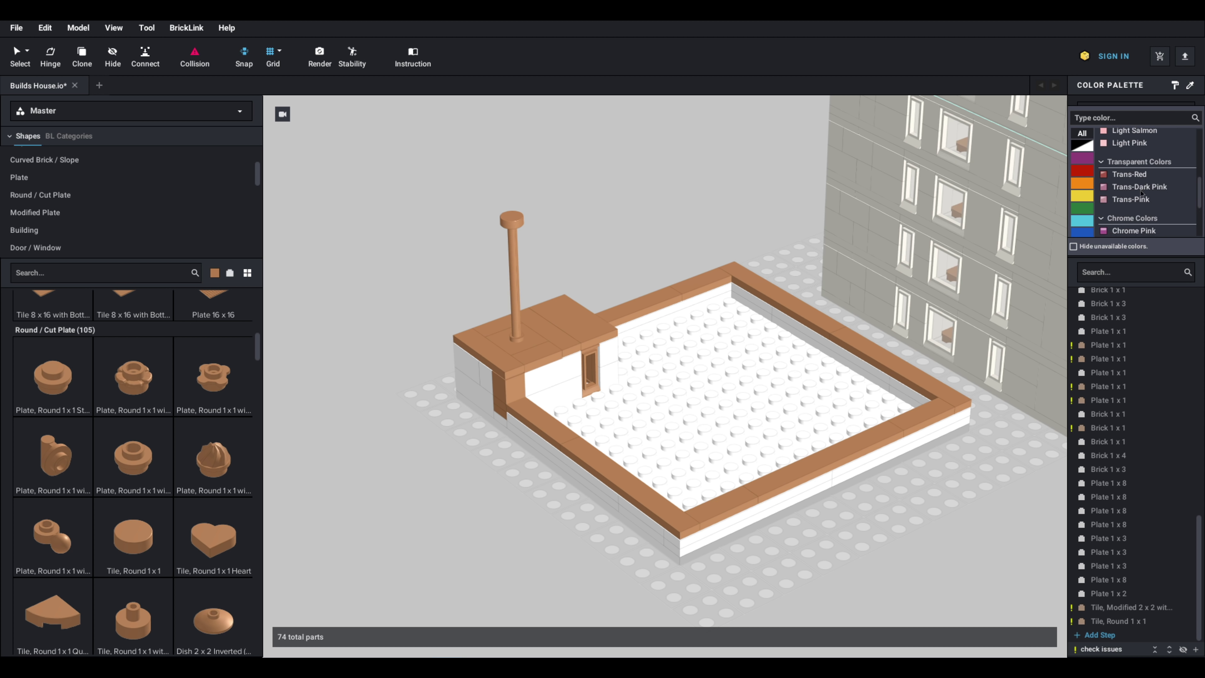
pyautogui.click(1128, 175)
pyautogui.click(518, 222)
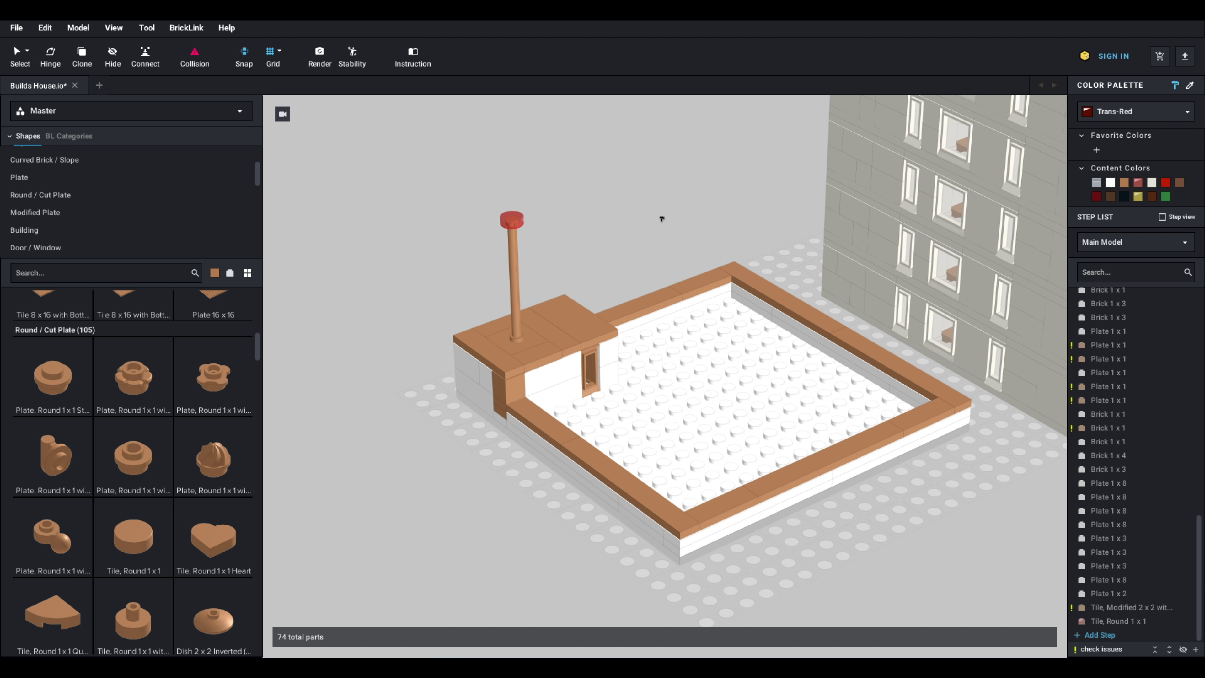
# Step: Try Metallic Silver on the stove's 2 x 2 chimney tile with bar
pyautogui.click(1096, 183)
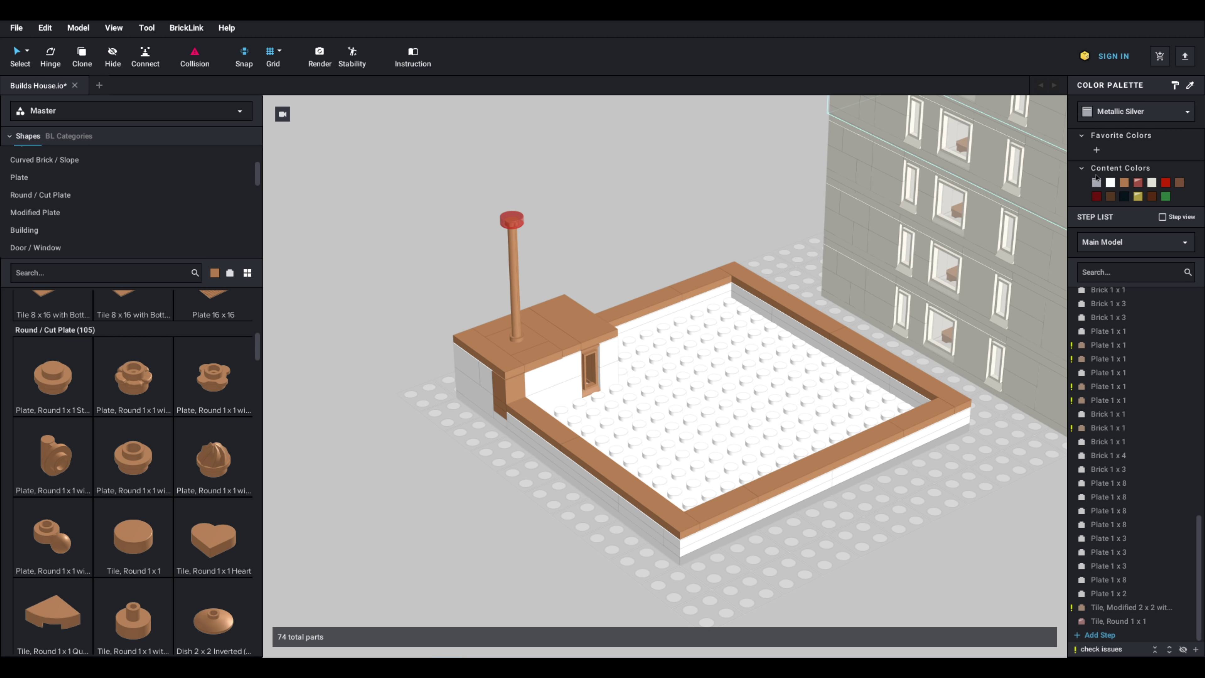
pyautogui.click(1174, 85)
pyautogui.click(516, 291)
pyautogui.moveTo(627, 245)
pyautogui.mouseDown(button='right')
pyautogui.moveTo(686, 232)
pyautogui.moveTo(593, 230)
pyautogui.moveTo(605, 274)
pyautogui.moveTo(632, 226)
pyautogui.mouseUp(button='right')
pyautogui.rightClick(631, 227)
pyautogui.moveTo(559, 312); pyautogui.dragTo(552, 270, button='right')
pyautogui.click(544, 231)
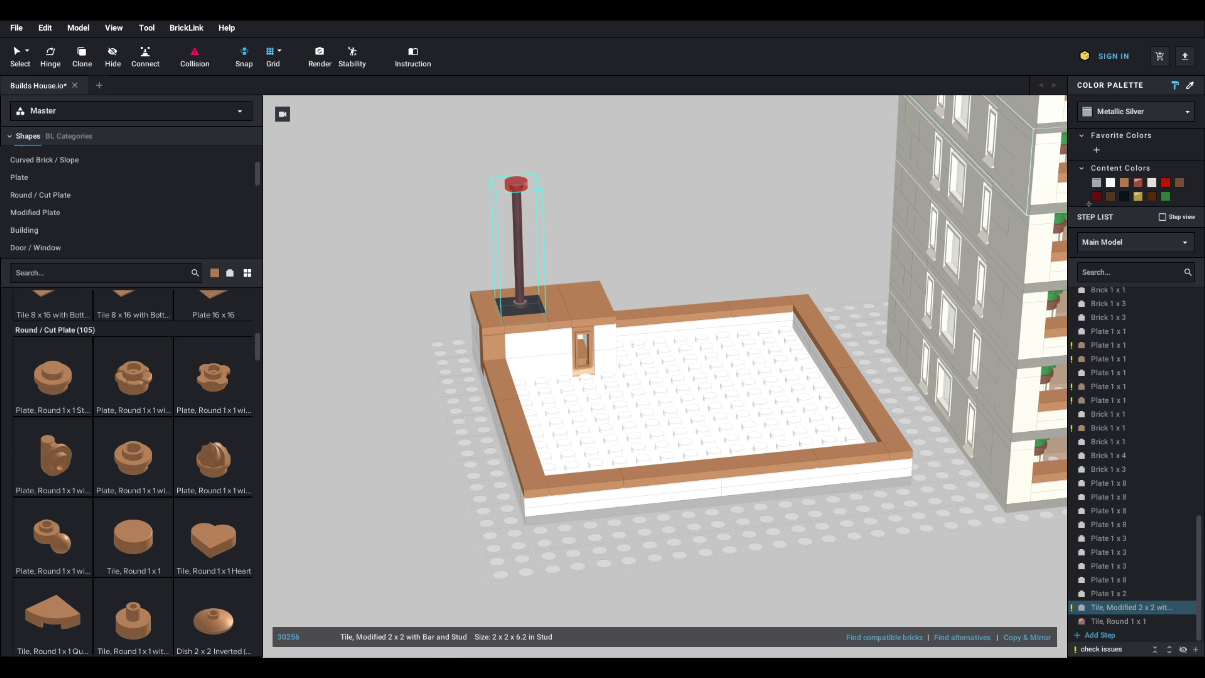
# Step: Recolor the stove's 2 x 2 chimney tile with bar to Light Gray
pyautogui.click(1137, 114)
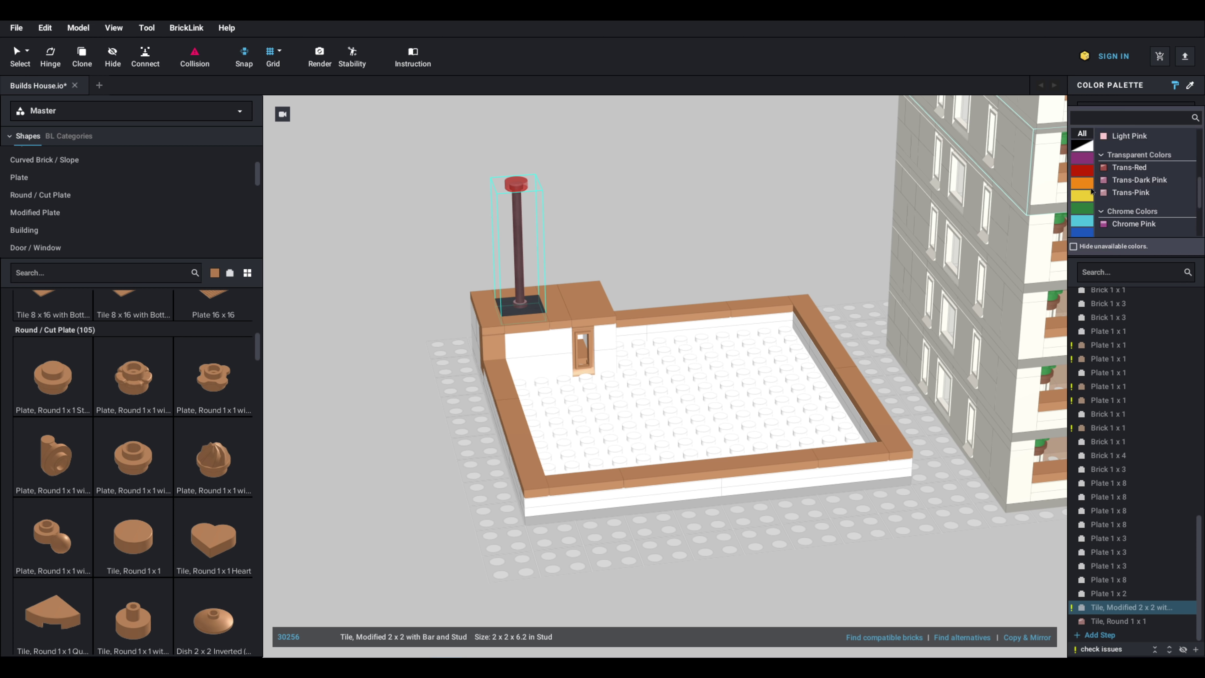
pyautogui.click(1085, 143)
pyautogui.scroll(-2, 1129, 174)
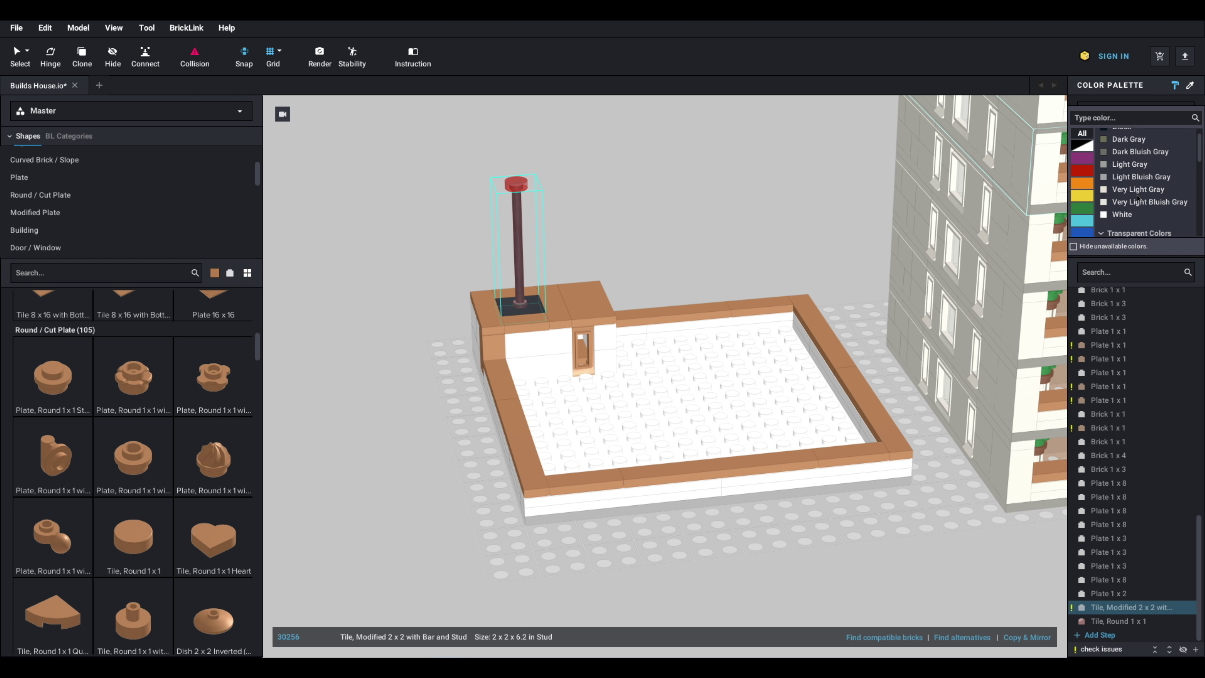
pyautogui.click(1127, 160)
pyautogui.moveTo(689, 256); pyautogui.dragTo(645, 245, button='right')
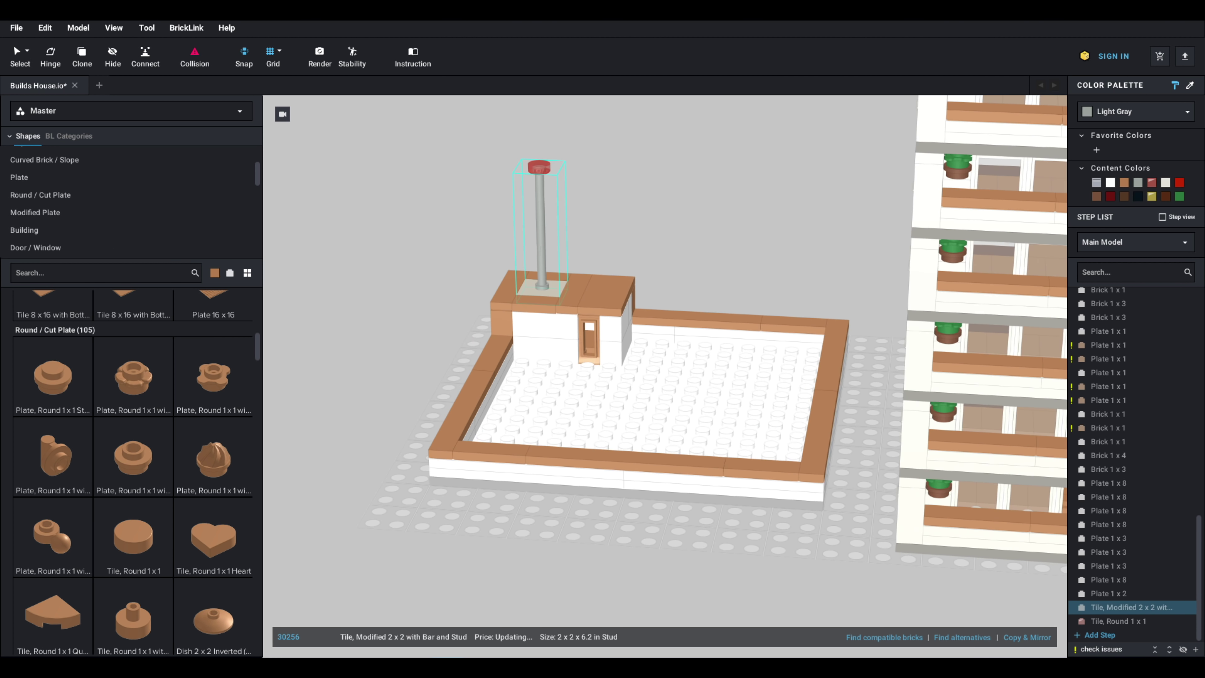
# Step: Set the chimney tile with bar to Dark Bluish Gray
pyautogui.click(1126, 111)
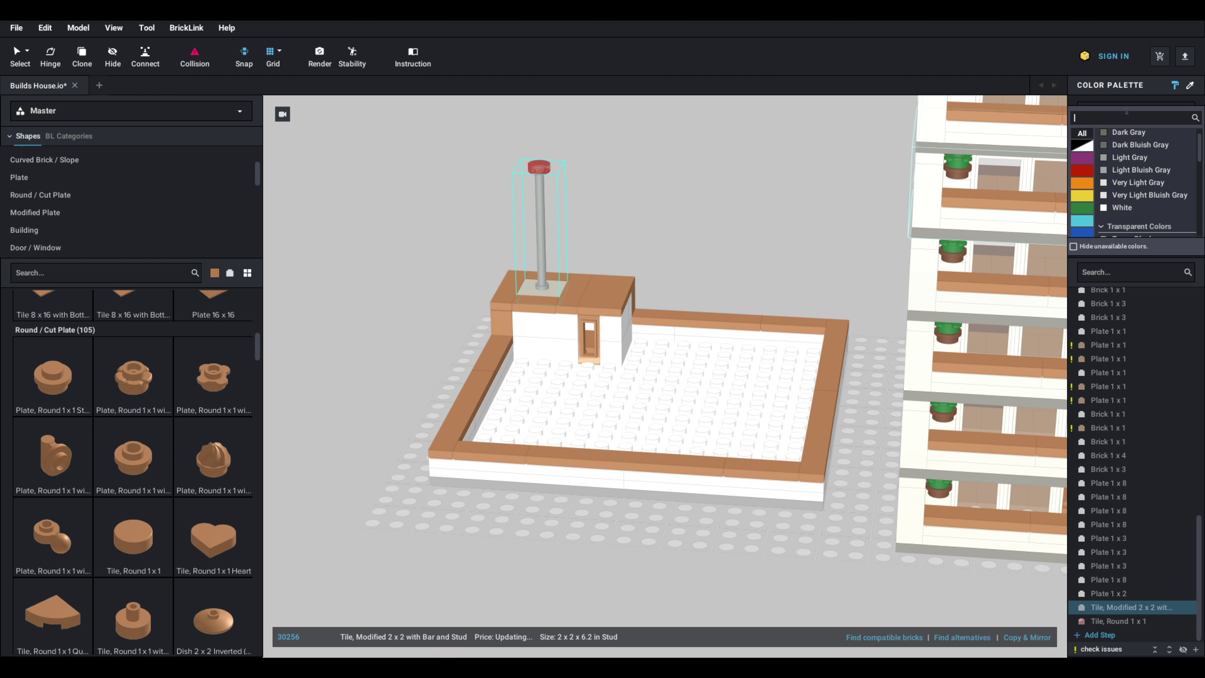
pyautogui.click(1130, 145)
pyautogui.moveTo(745, 213)
pyautogui.mouseDown(button='right')
pyautogui.moveTo(779, 201)
pyautogui.moveTo(736, 211)
pyautogui.mouseUp(button='right')
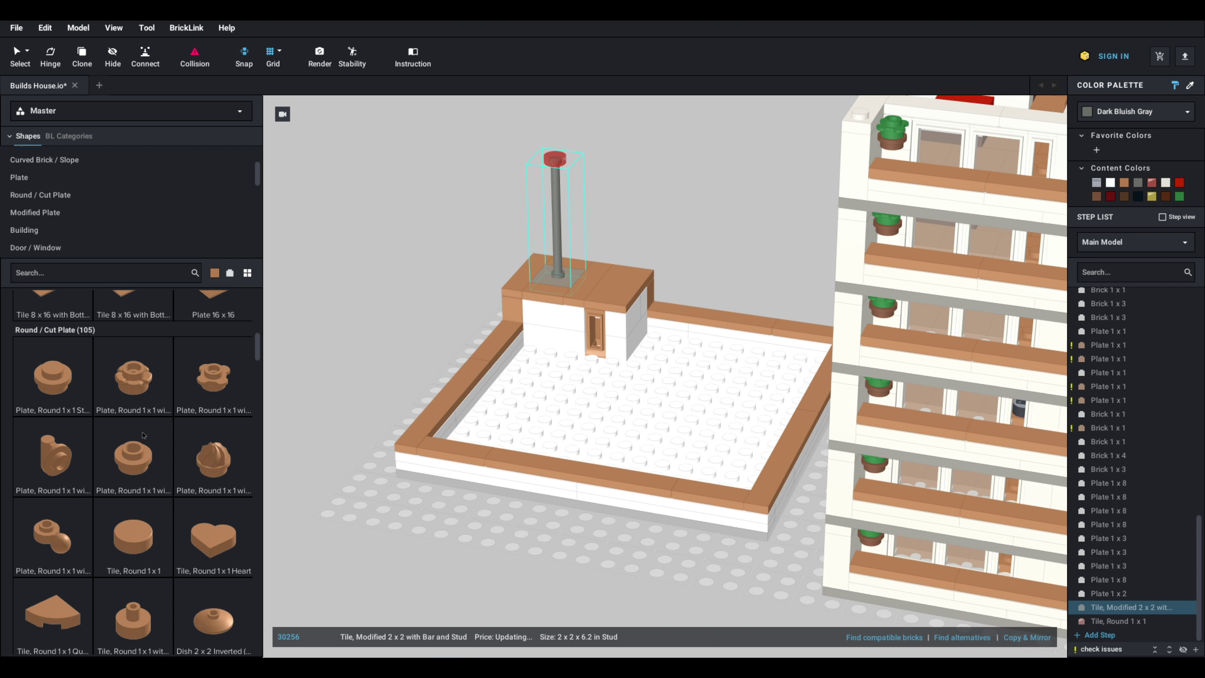
# Step: Search the parts for 2 x 2 and place the Tile, Modified 2 x 2 with a central hole outside the house
pyautogui.scroll(-15, 166, 405)
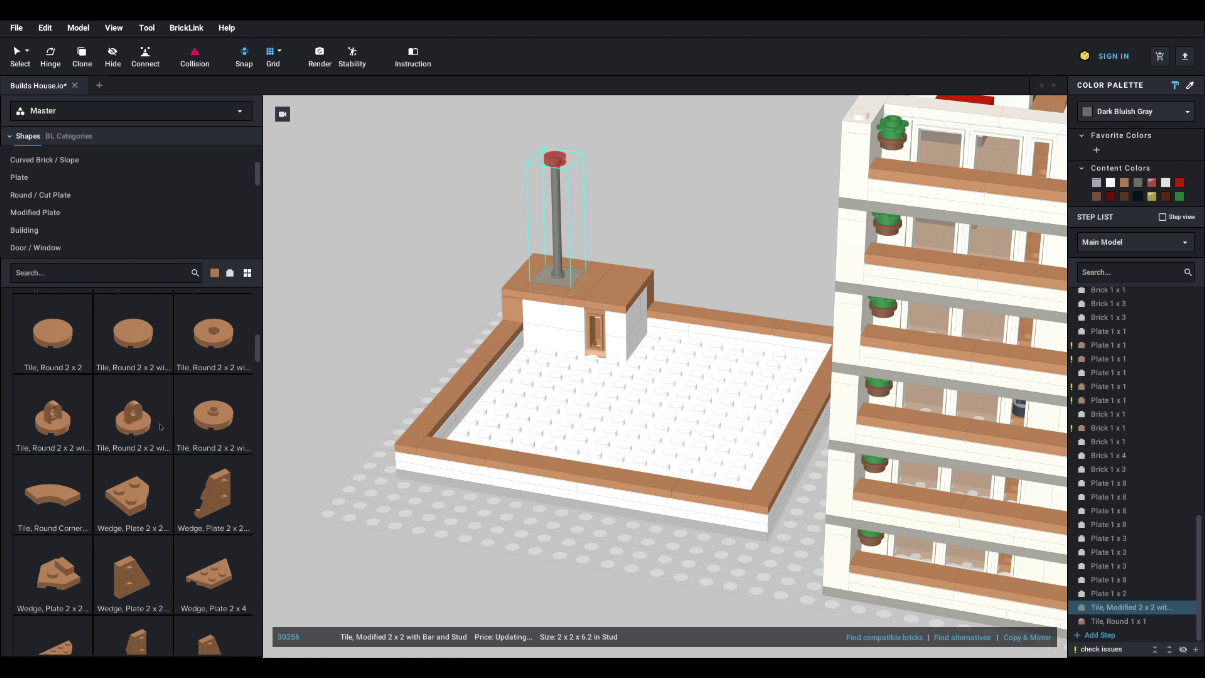
pyautogui.scroll(-8, 159, 388)
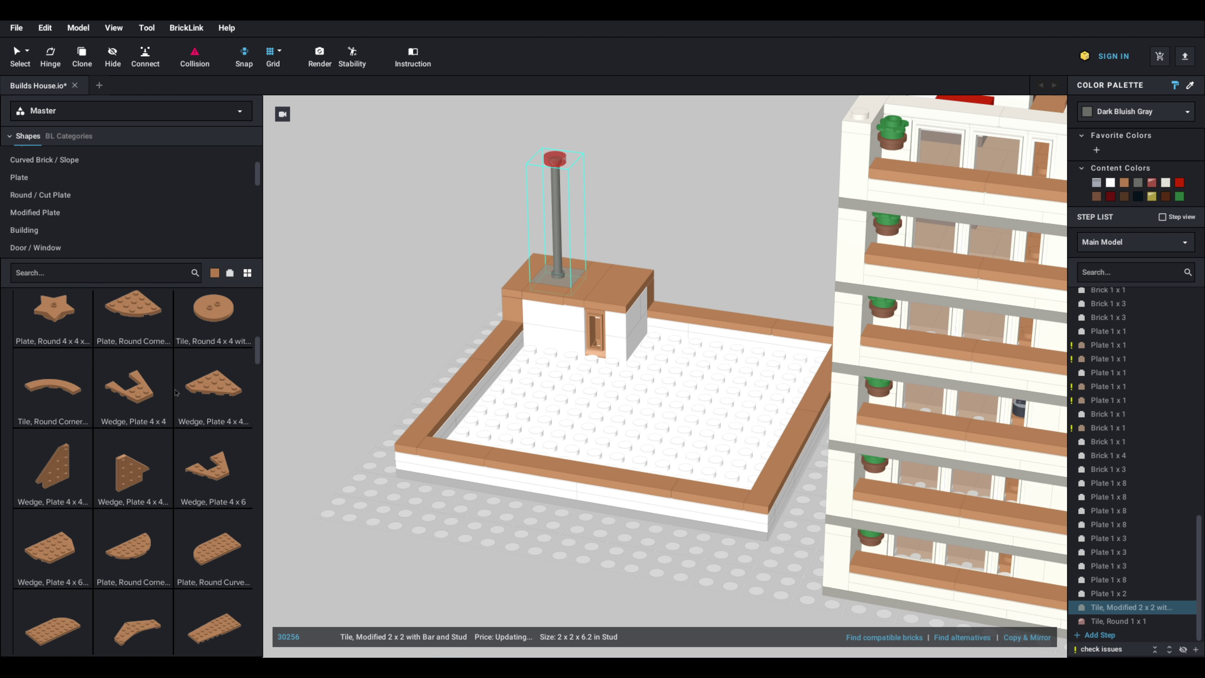
pyautogui.write('x 2')
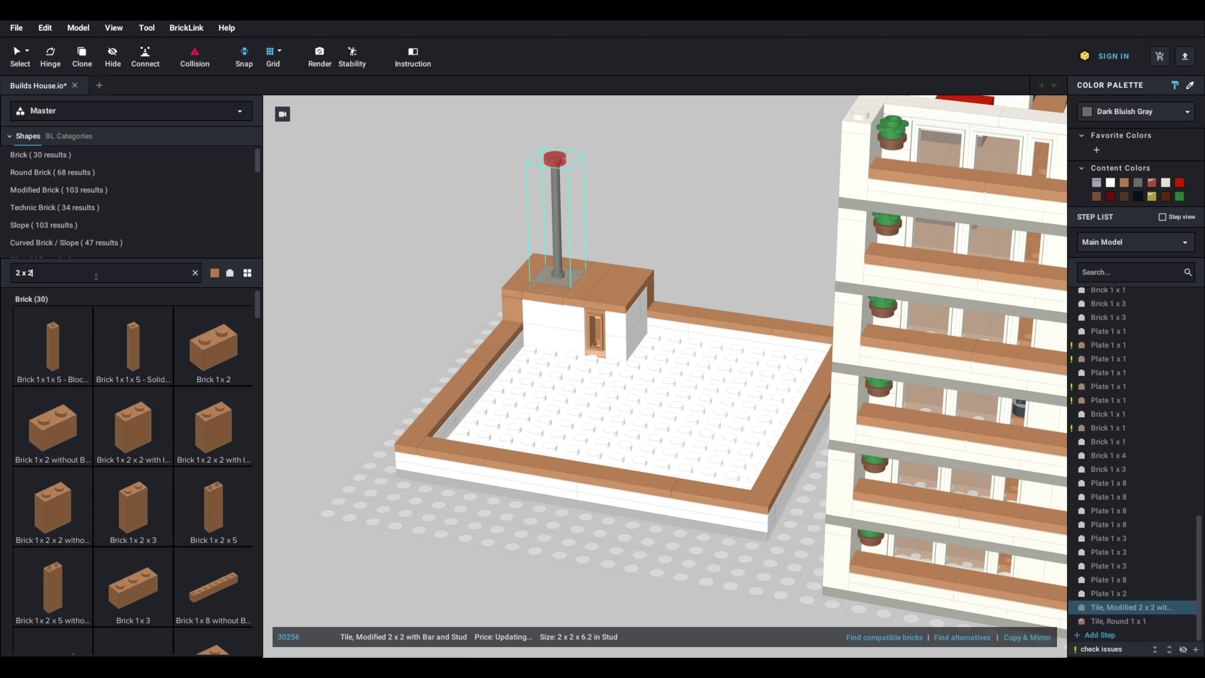
pyautogui.scroll(-3, 97, 237)
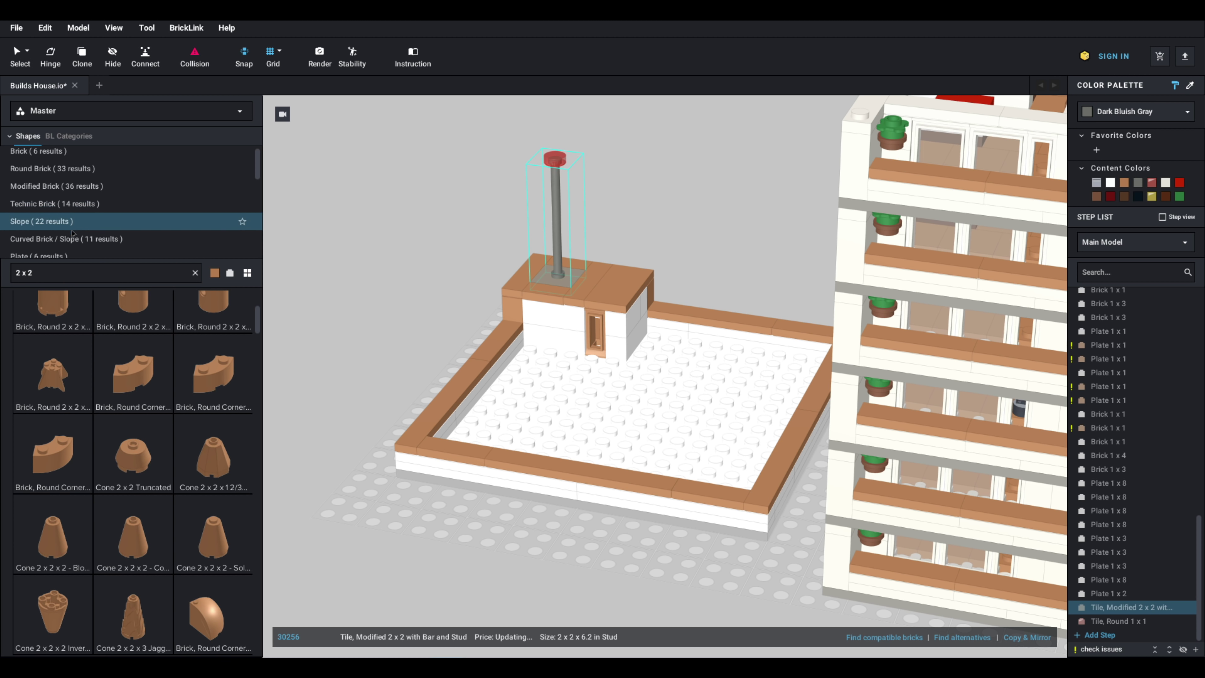
pyautogui.click(57, 177)
pyautogui.click(214, 427)
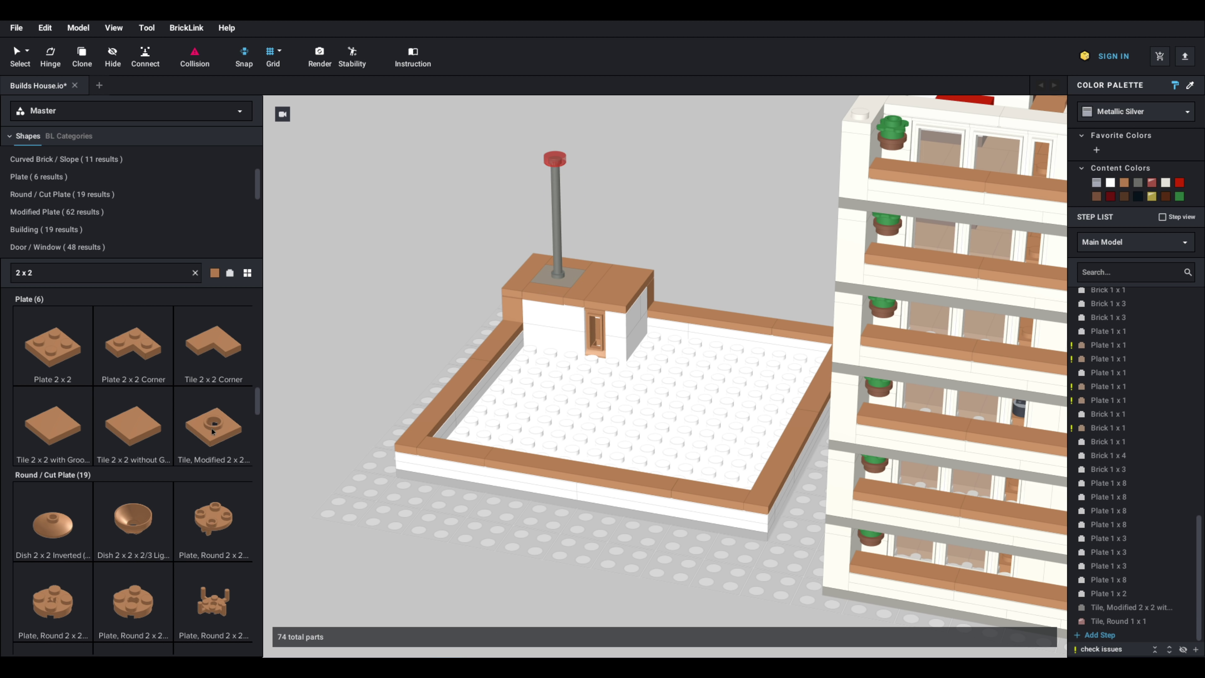
pyautogui.click(412, 363)
pyautogui.click(276, 351)
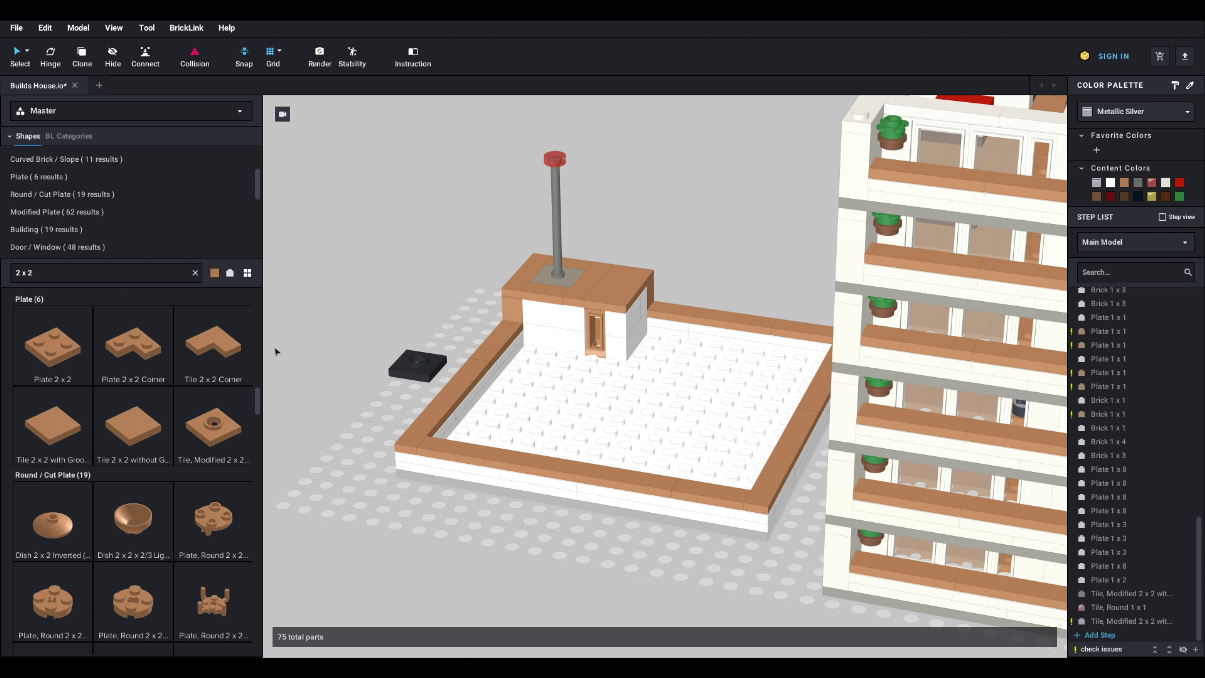
# Step: Search the parts for pole and stand a Spiral Pole 32L upright on the loose 2 x 2 tile
pyautogui.press('BackSpace')
pyautogui.press('BackSpace')
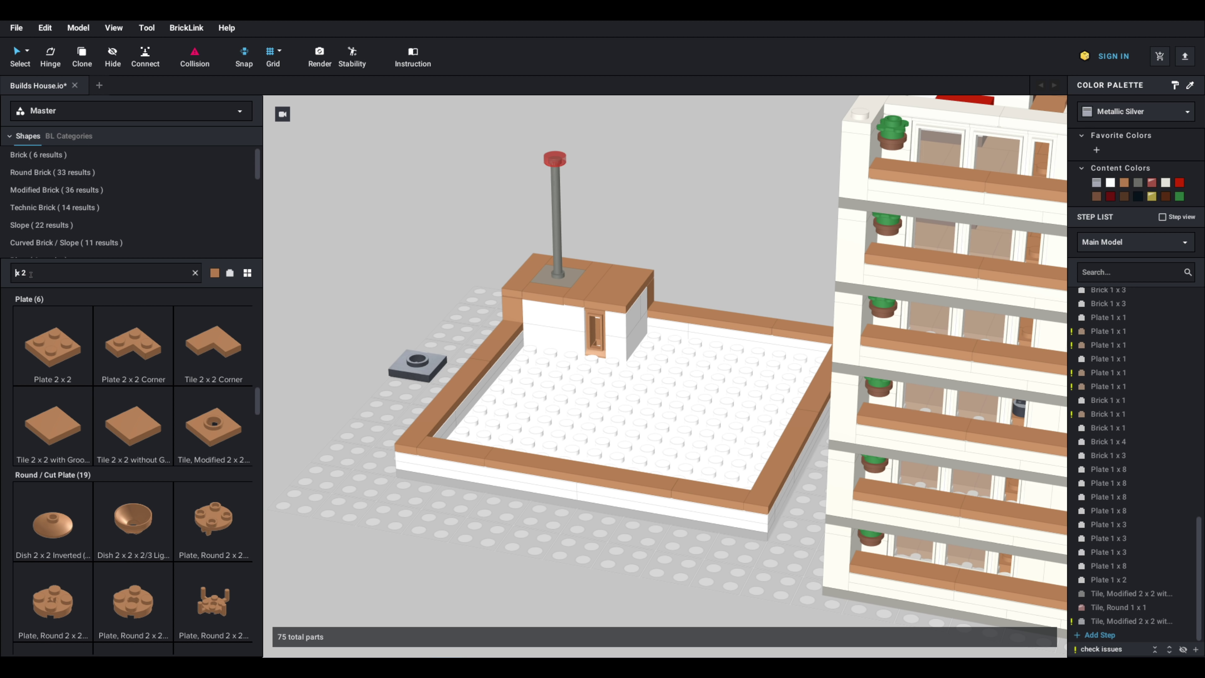
pyautogui.write('pole')
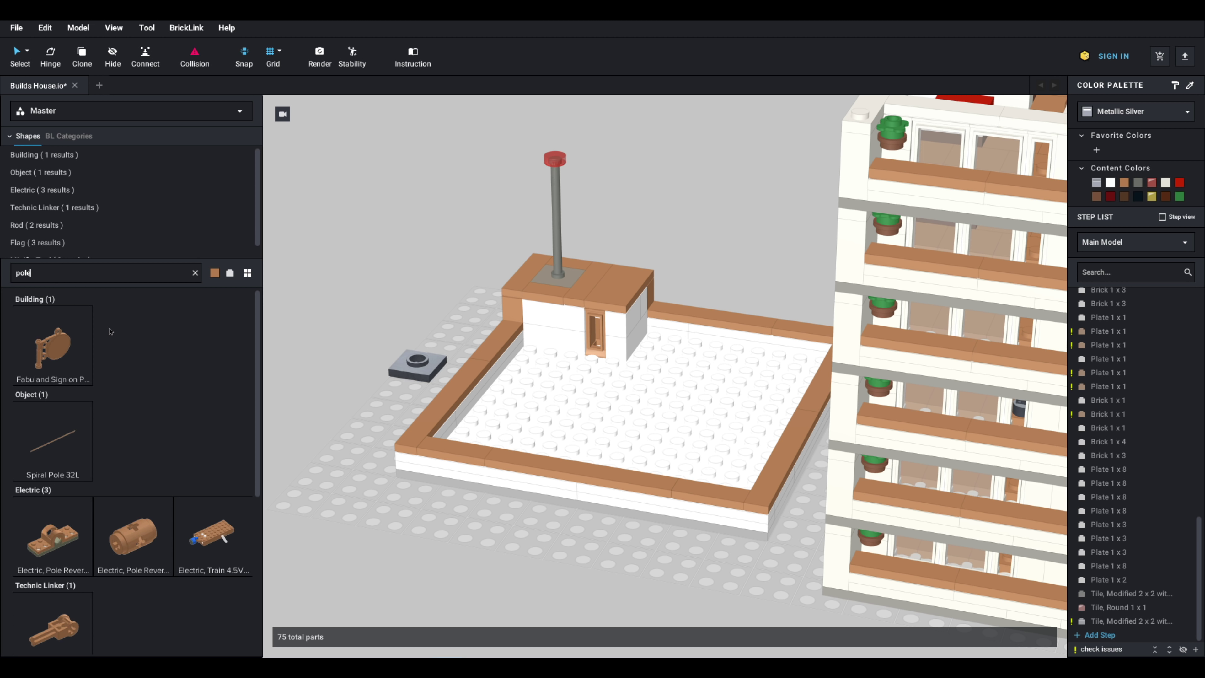
pyautogui.click(58, 468)
pyautogui.press('Up')
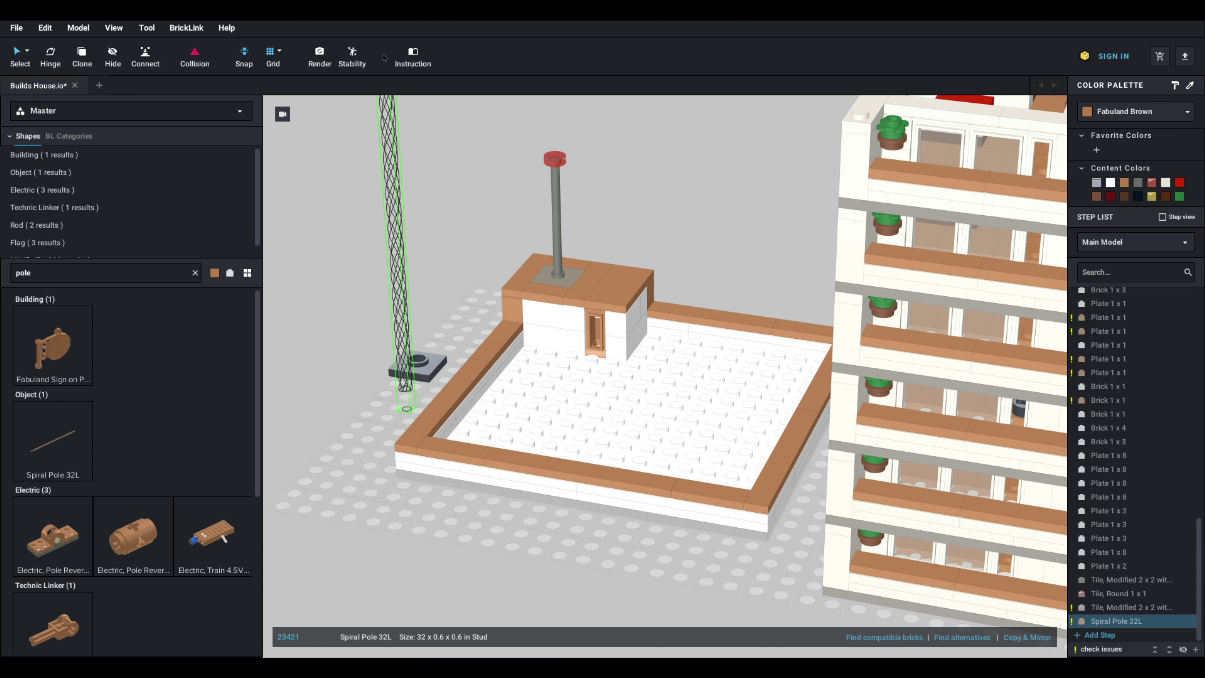
pyautogui.click(403, 34)
pyautogui.press('Escape')
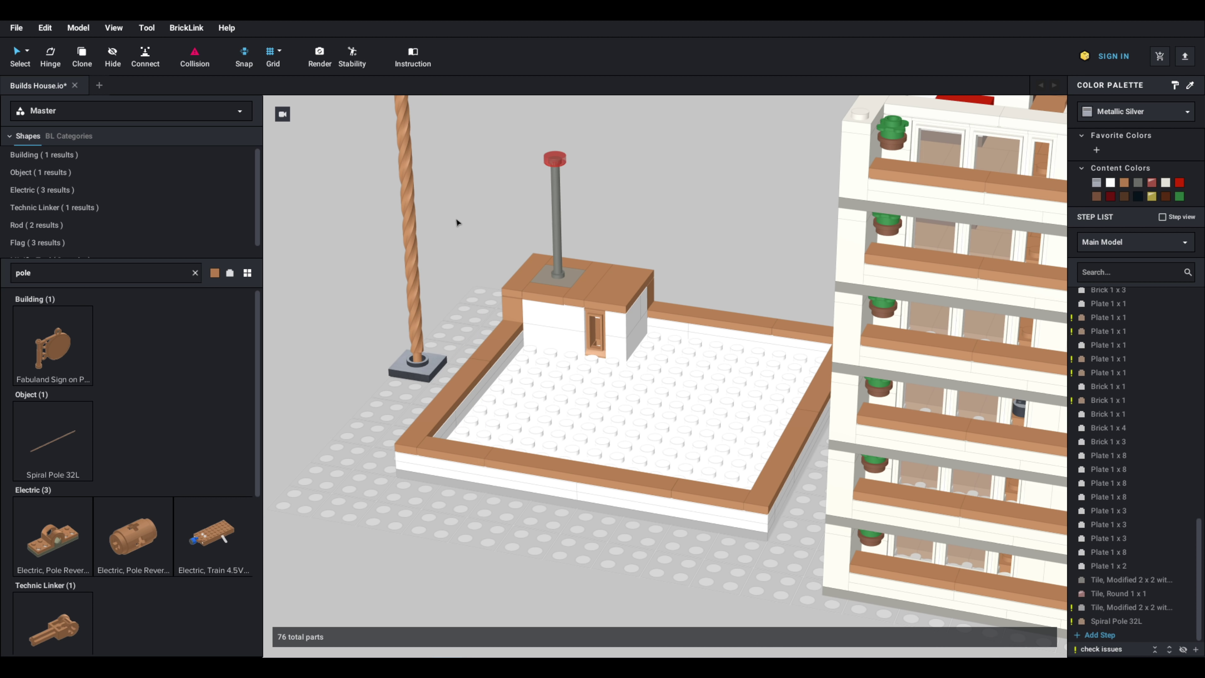
# Step: Delete the spiral pole and try the Bar 8L with Stop Rings and Pin at the loose tile instead
pyautogui.scroll(-3, 525, 228)
pyautogui.scroll(5, 554, 223)
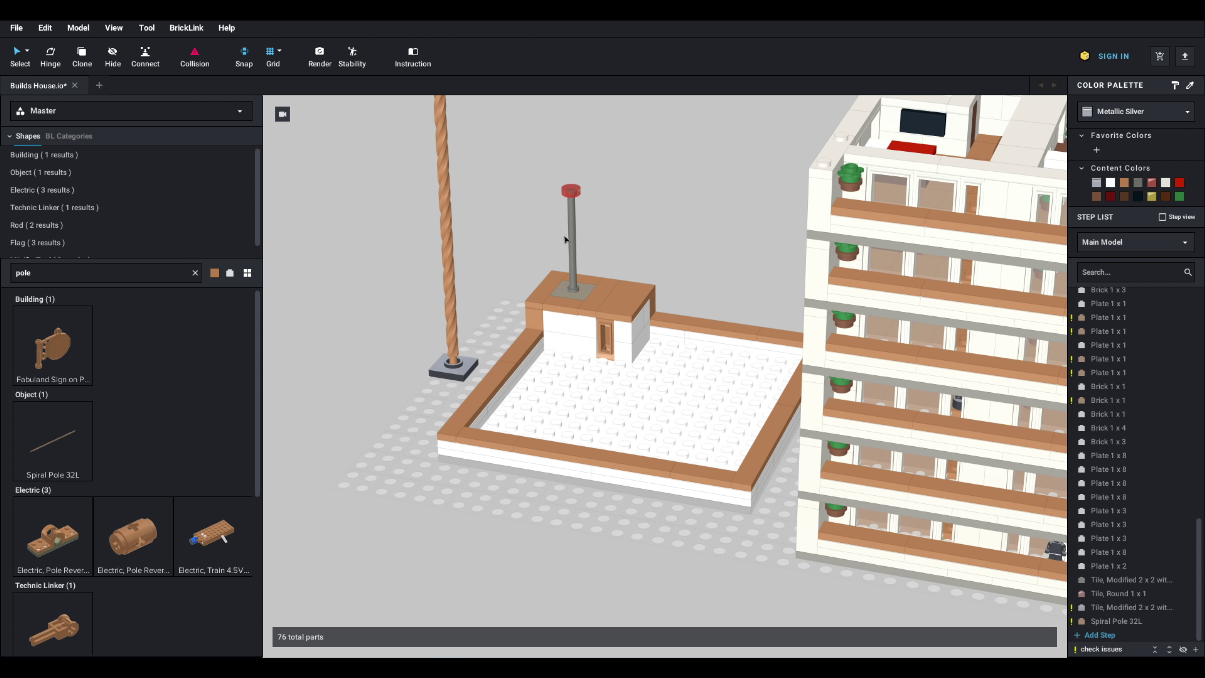
pyautogui.click(451, 292)
pyautogui.press('Delete')
pyautogui.scroll(-5, 193, 353)
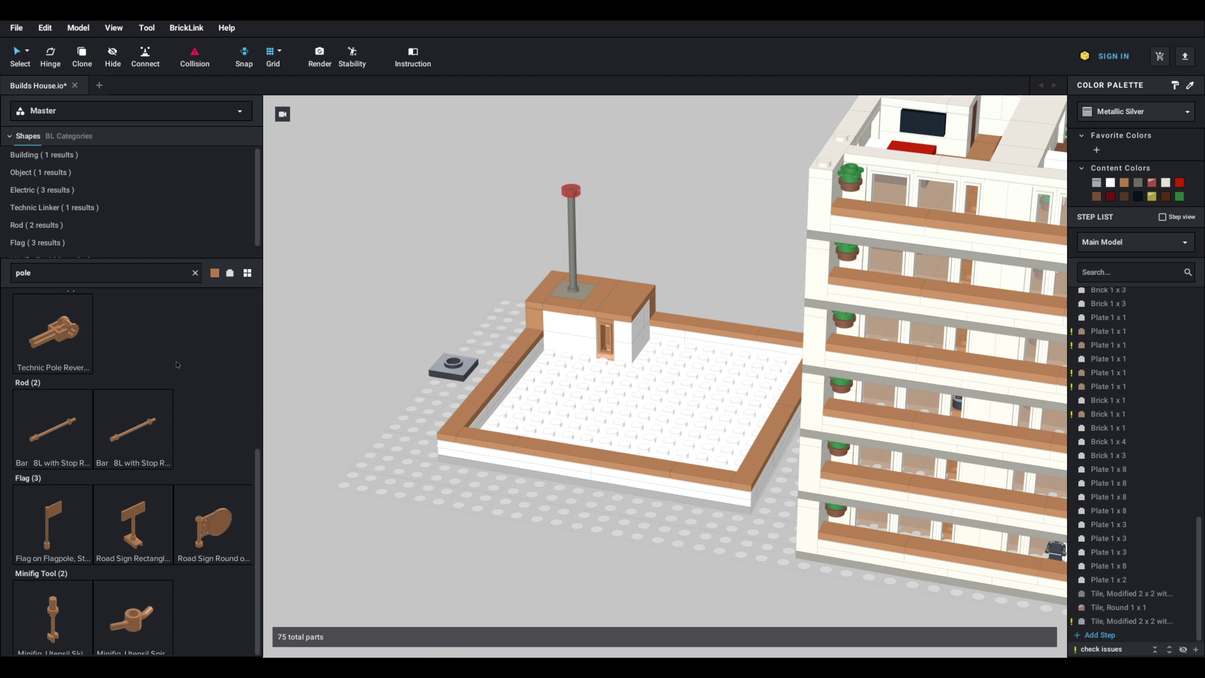
pyautogui.moveTo(264, 355); pyautogui.dragTo(452, 355)
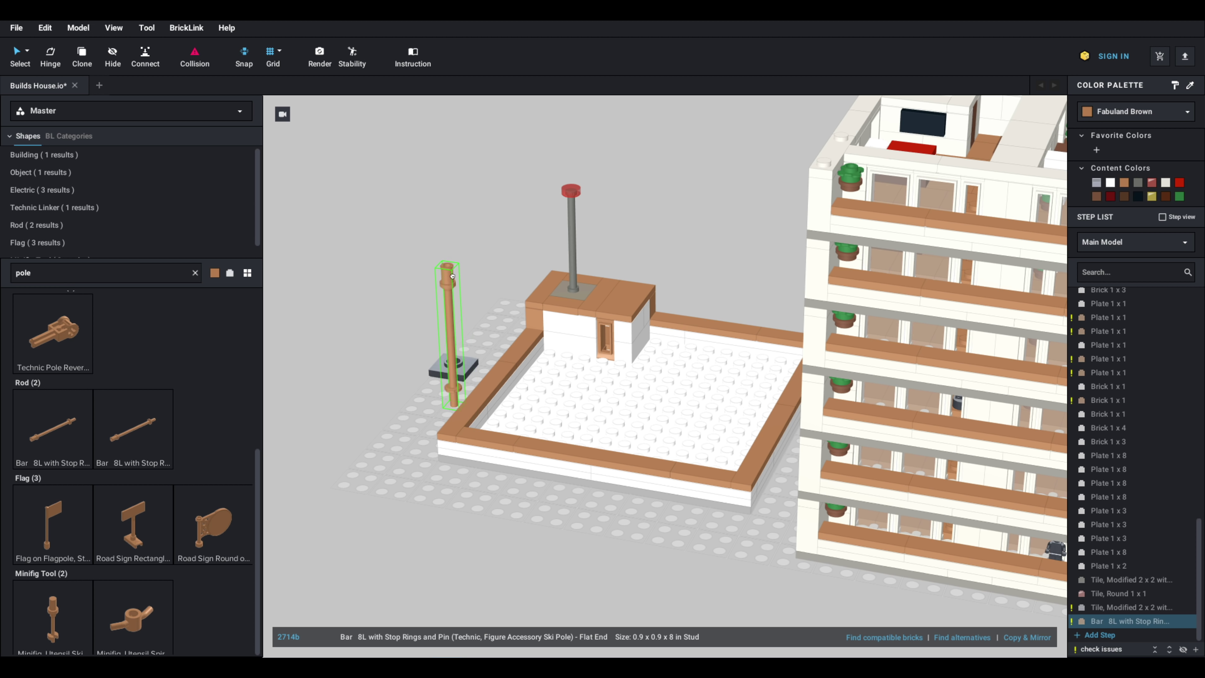
# Step: Delete the trial bar and the loose 2 x 2 tile outside the house
pyautogui.press('Delete')
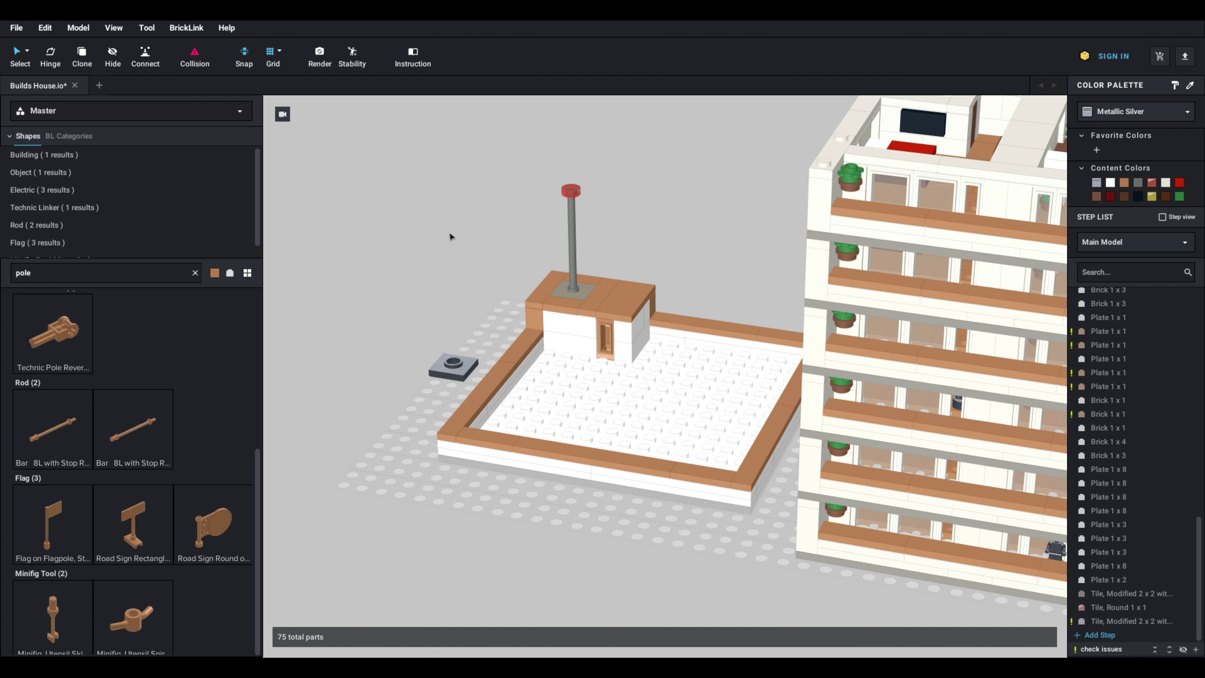
pyautogui.click(458, 362)
pyautogui.press('Delete')
# Step: Paint the lower brown 1 x 1 plates of the corner column behind the stove White
pyautogui.moveTo(513, 268); pyautogui.dragTo(563, 265, button='right')
pyautogui.moveTo(567, 420); pyautogui.dragTo(955, 199, button='right')
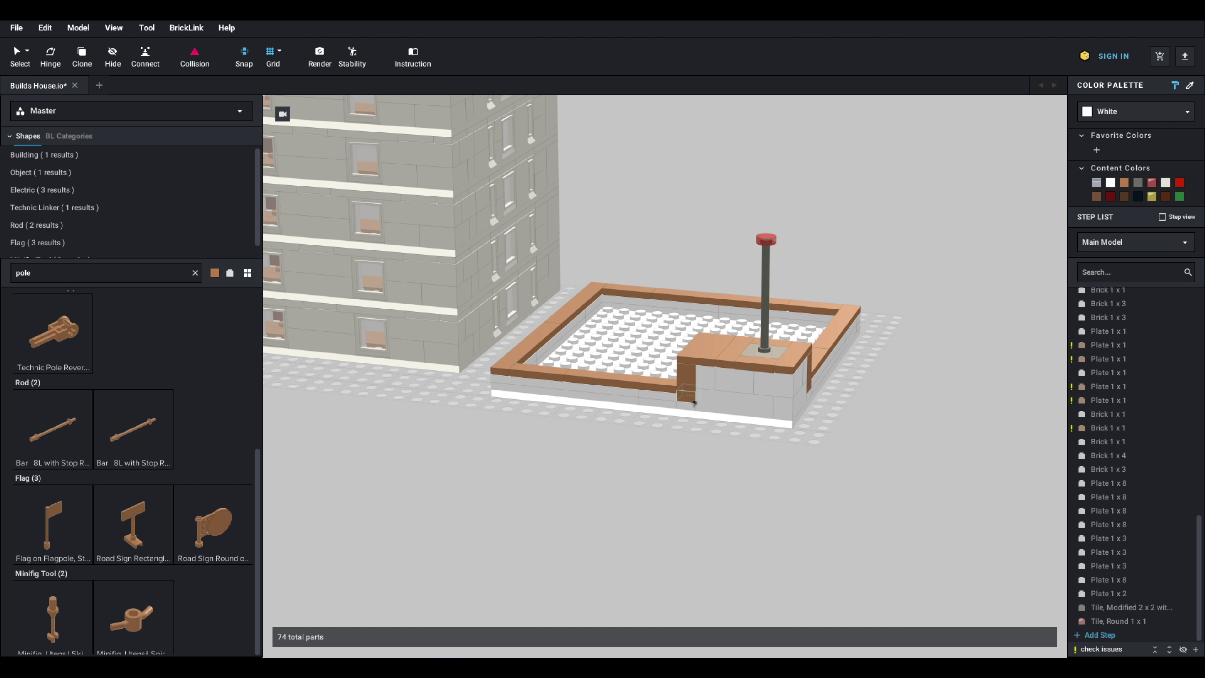
pyautogui.moveTo(843, 400); pyautogui.dragTo(797, 400, button='right')
pyautogui.click(658, 426)
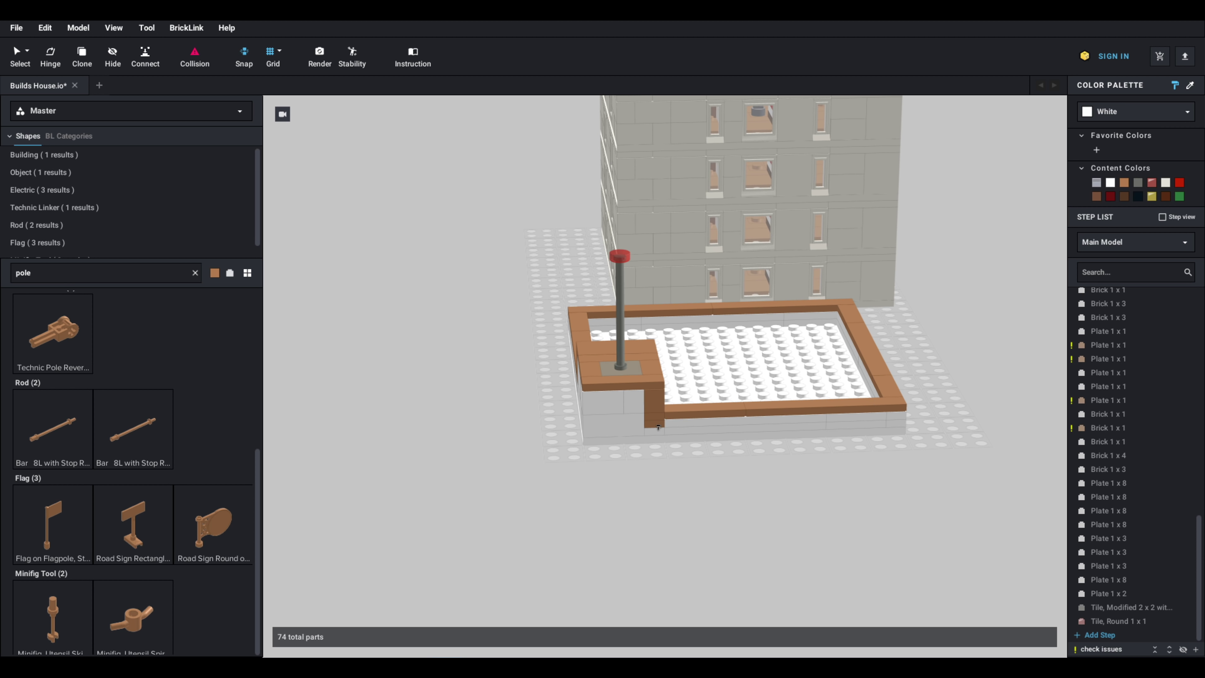
pyautogui.moveTo(810, 459); pyautogui.dragTo(761, 450, button='right')
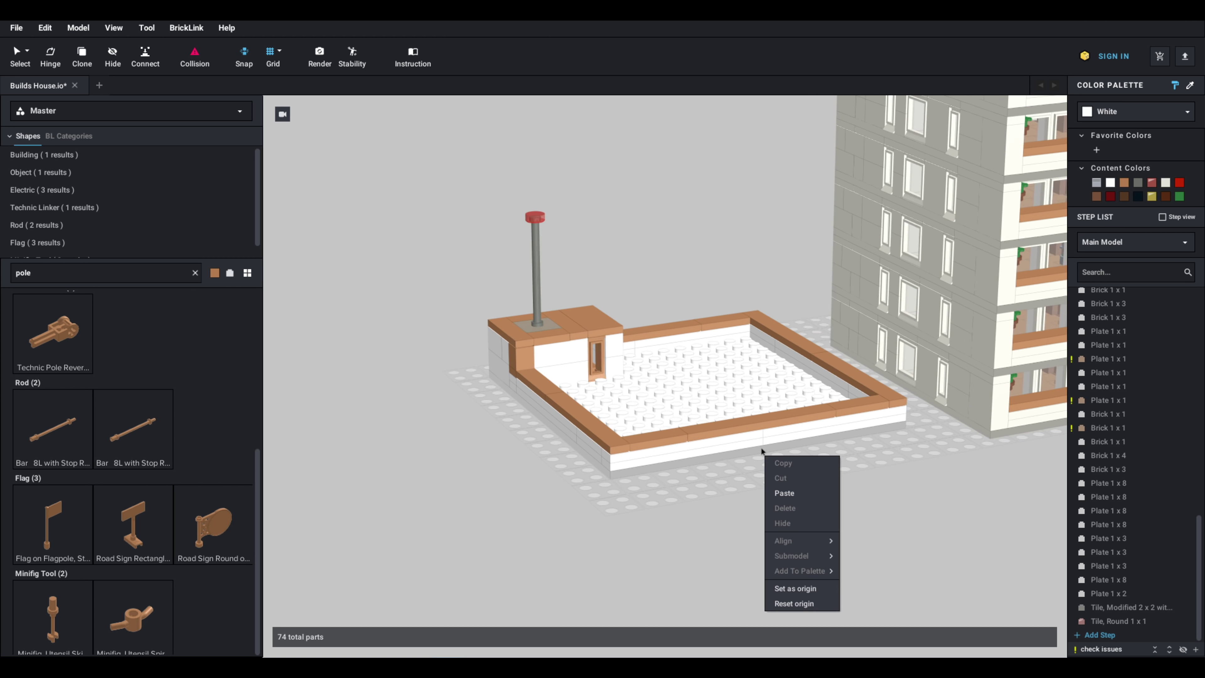
pyautogui.click(695, 263)
# Step: Select all parts of the house and move it farther away from the apartment building
pyautogui.moveTo(696, 261); pyautogui.dragTo(670, 269, button='right')
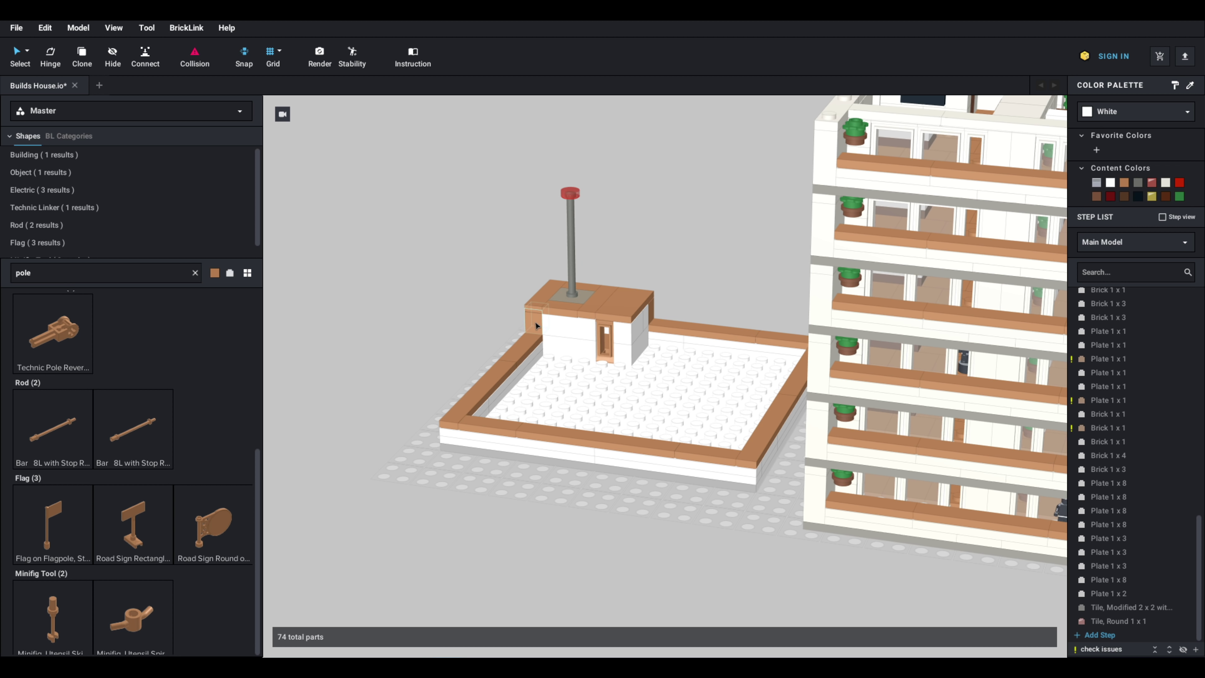
pyautogui.moveTo(507, 288); pyautogui.dragTo(517, 292, button='right')
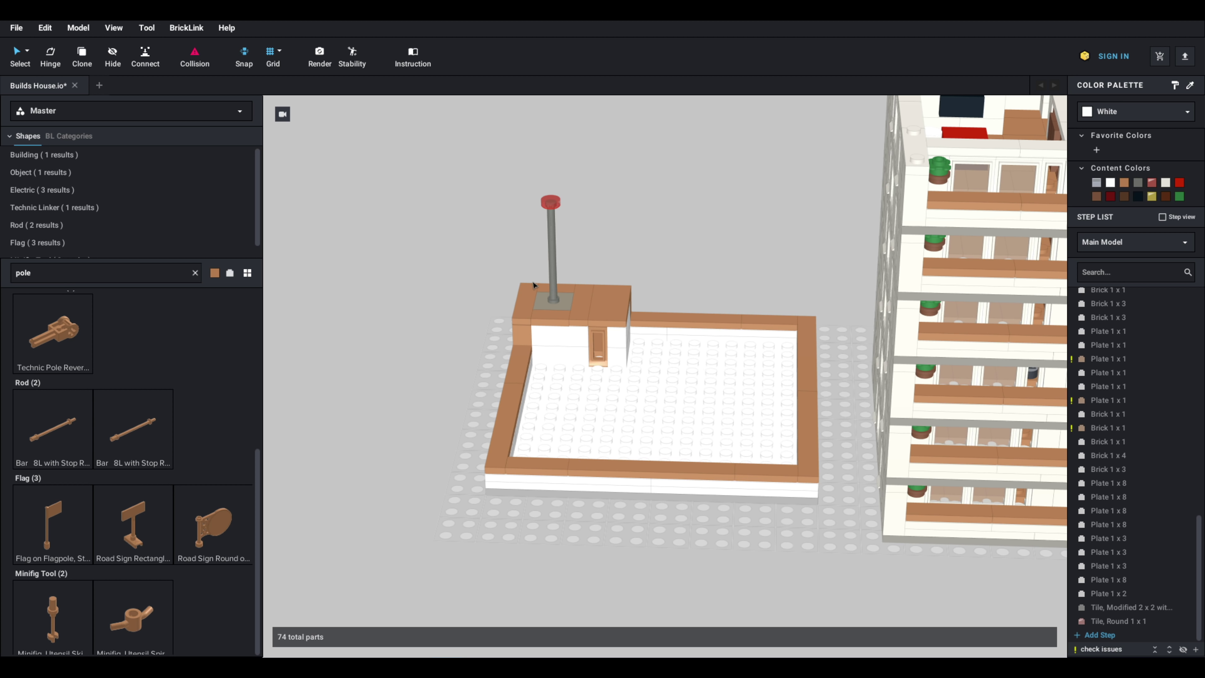
pyautogui.moveTo(726, 417)
pyautogui.mouseDown(button='right')
pyautogui.moveTo(739, 418)
pyautogui.moveTo(726, 419)
pyautogui.mouseUp(button='right')
pyautogui.moveTo(746, 371); pyautogui.dragTo(785, 369, button='right')
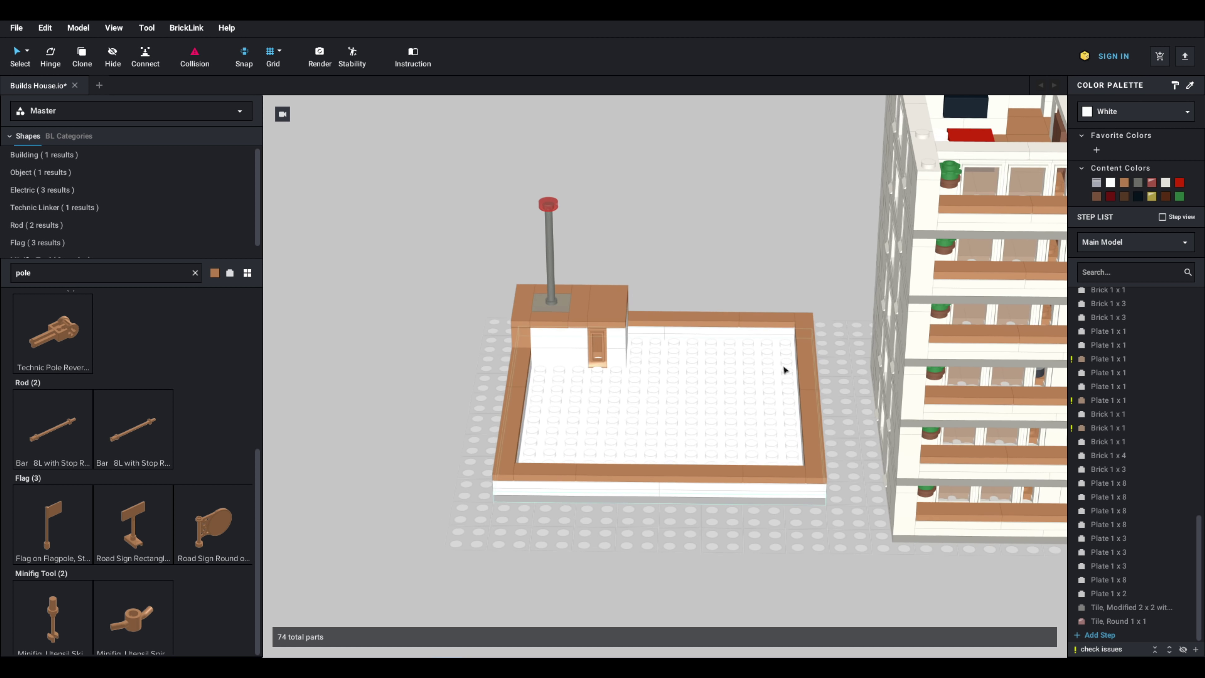
pyautogui.moveTo(840, 179); pyautogui.dragTo(407, 599)
pyautogui.moveTo(636, 420); pyautogui.dragTo(392, 428)
pyautogui.moveTo(570, 440); pyautogui.dragTo(541, 436, button='right')
pyautogui.rightClick(541, 435)
pyautogui.click(403, 397)
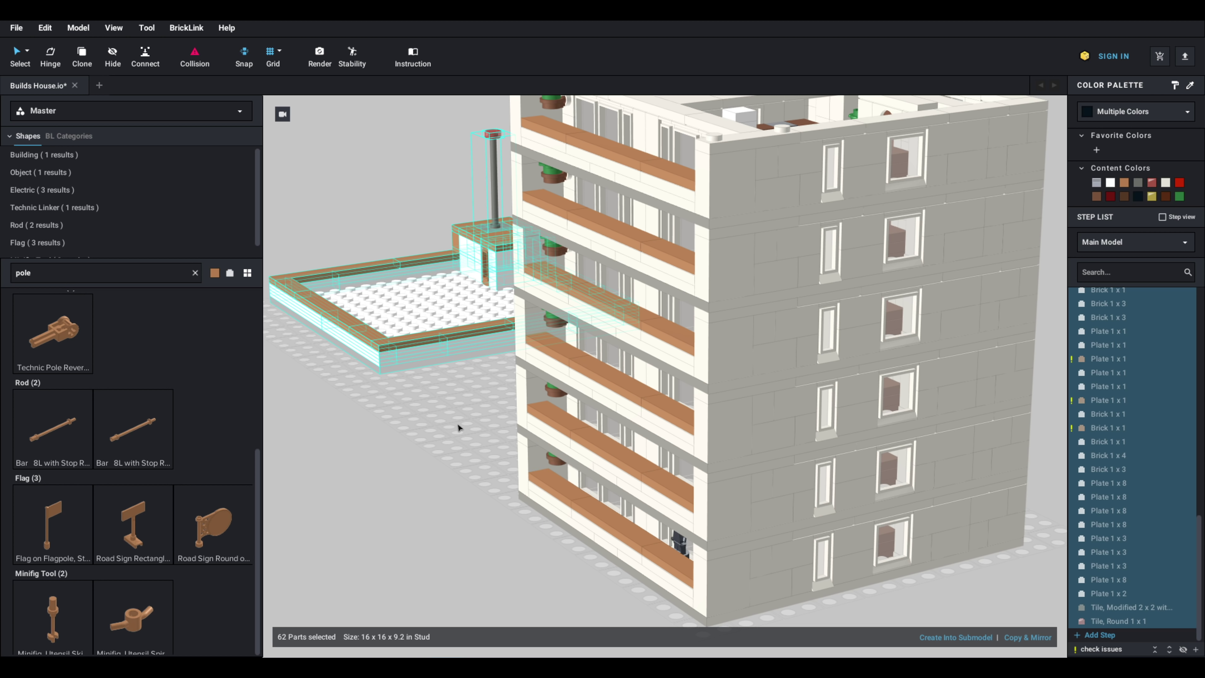
pyautogui.moveTo(457, 422); pyautogui.dragTo(691, 474, button='right')
pyautogui.click(546, 493)
# Step: Examine the relocated house's stove, walls and empty floor from several angles
pyautogui.scroll(3, 711, 496)
pyautogui.click(601, 470)
pyautogui.moveTo(636, 459); pyautogui.dragTo(538, 463, button='middle')
pyautogui.moveTo(538, 463); pyautogui.dragTo(610, 476, button='right')
pyautogui.moveTo(611, 476); pyautogui.dragTo(664, 476, button='middle')
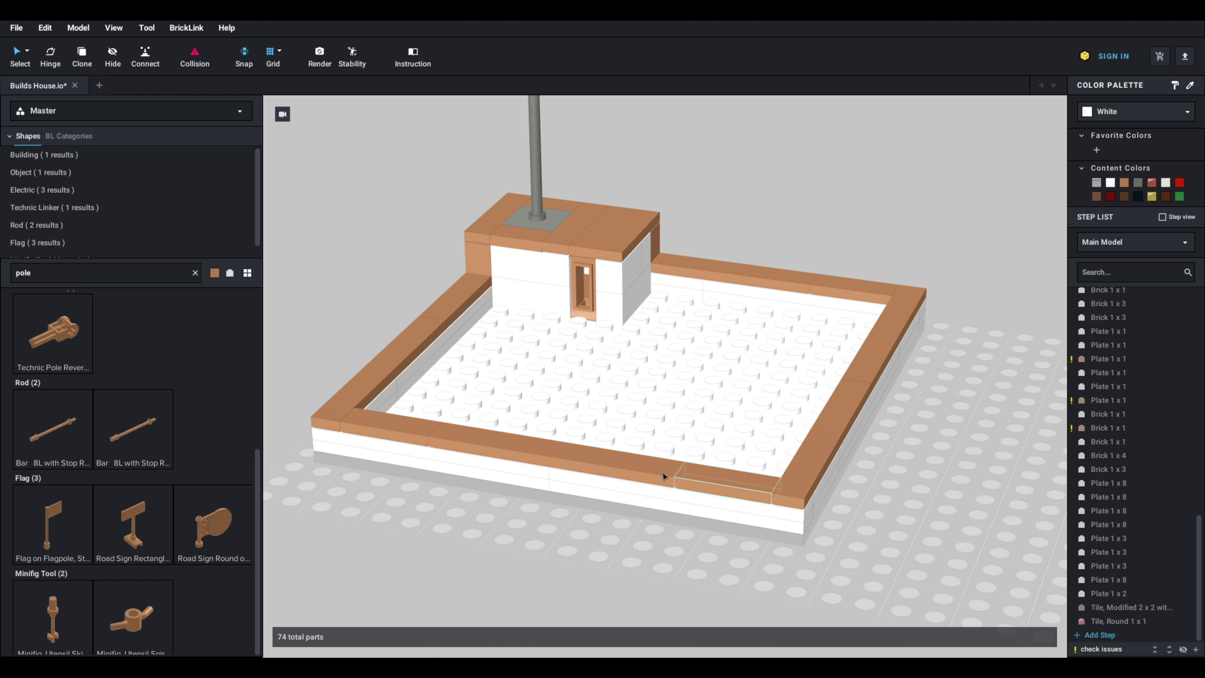
pyautogui.moveTo(664, 476); pyautogui.dragTo(667, 475, button='right')
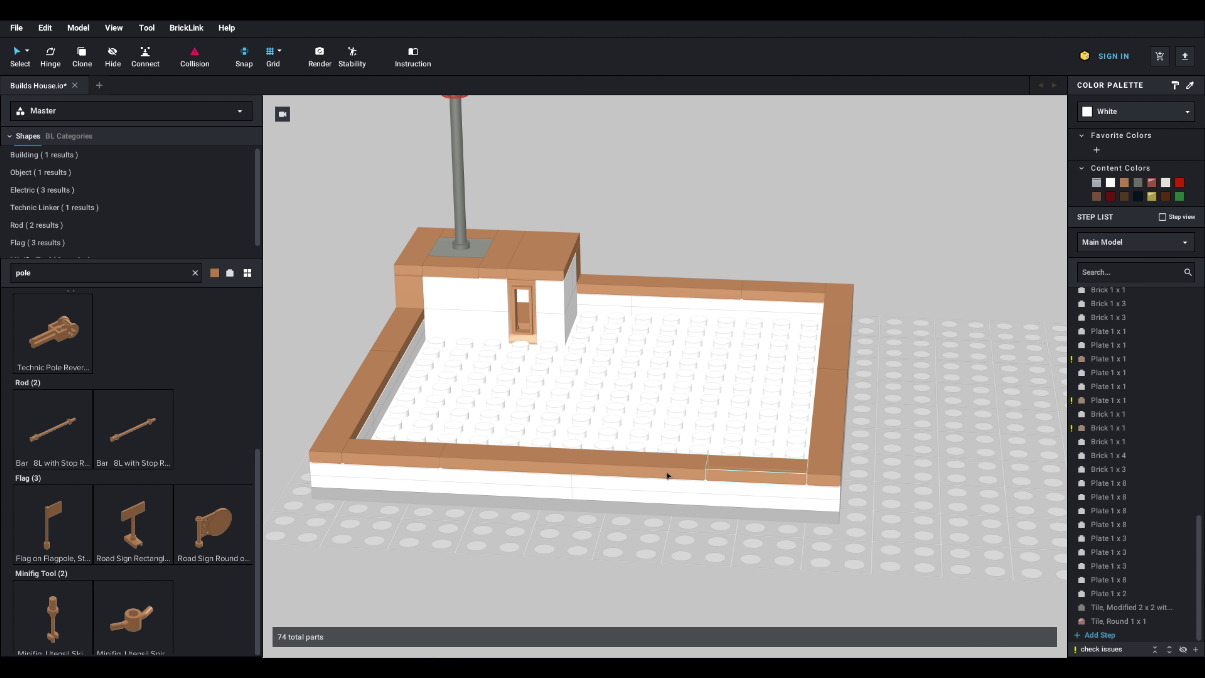
pyautogui.moveTo(641, 403); pyautogui.dragTo(652, 409, button='right')
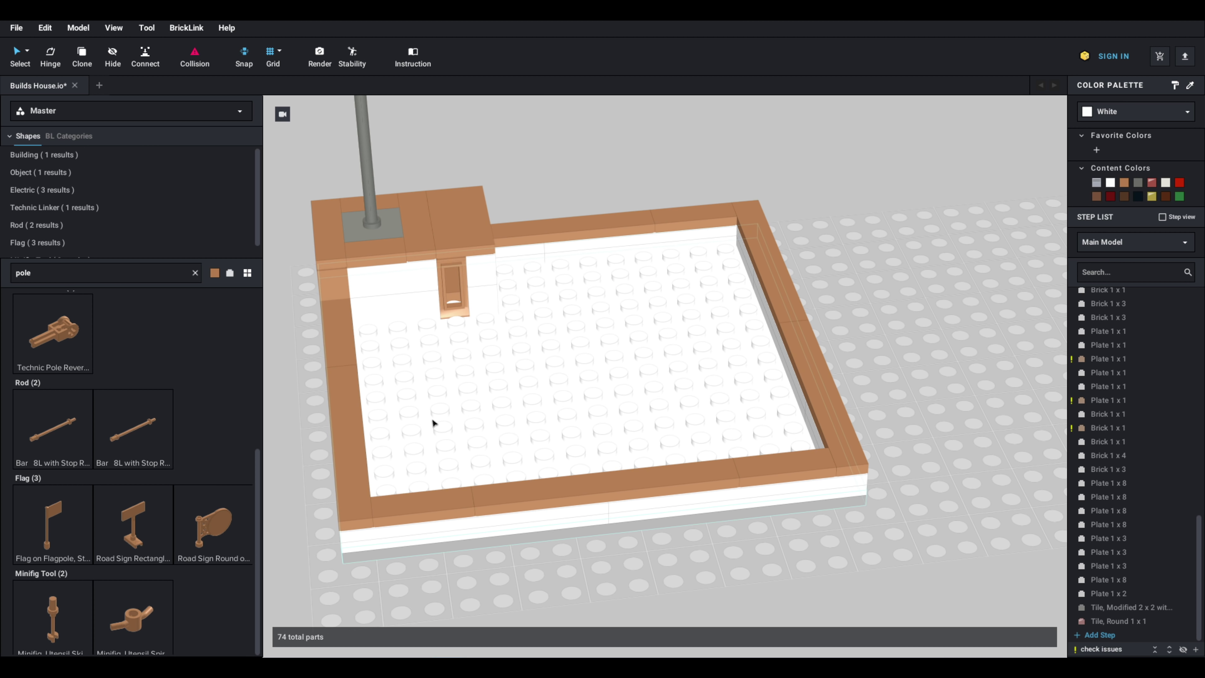
pyautogui.scroll(5, 117, 352)
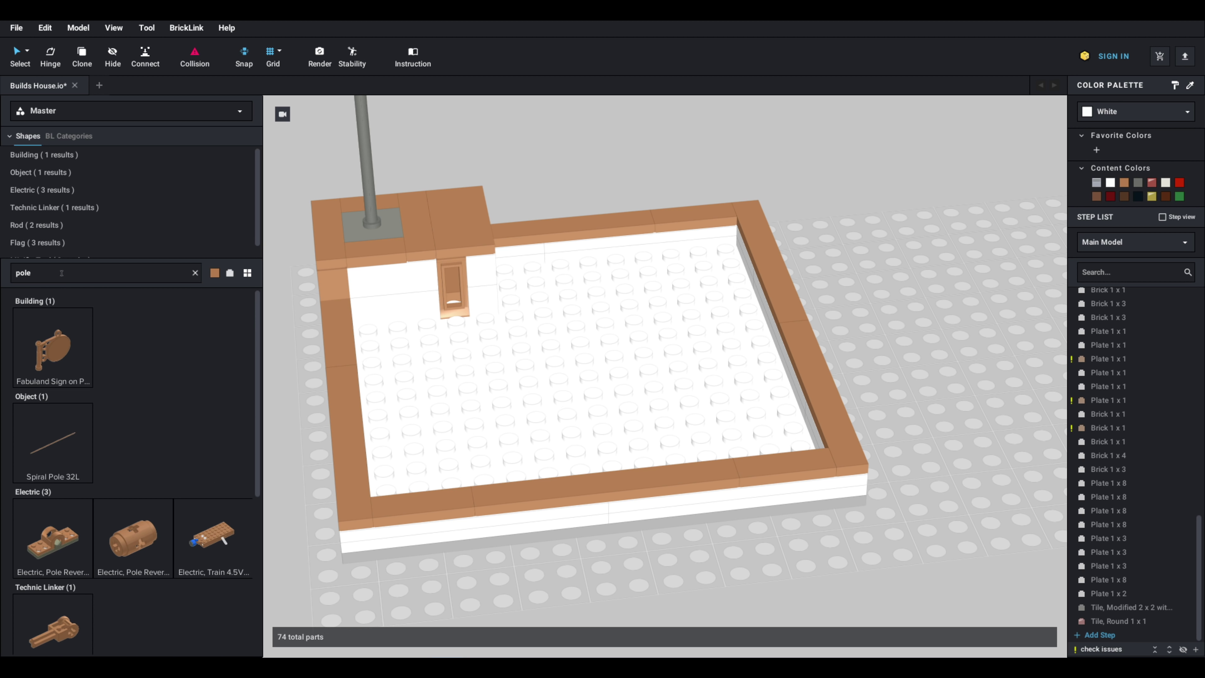
# Step: Search the parts for "2 x 1" and place a Panel 1 x 2 x 1 with Rounded Corners on the floor in front of the stove
pyautogui.press('BackSpace')
pyautogui.press('BackSpace')
pyautogui.write('2 x 1')
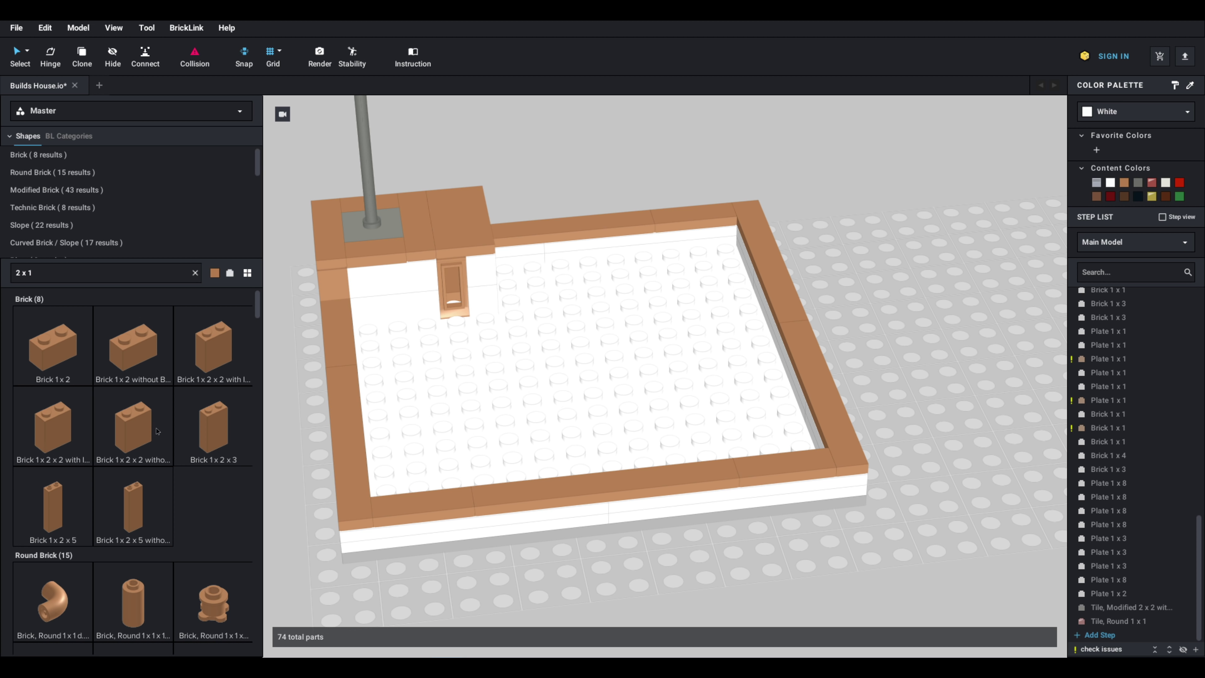
pyautogui.scroll(-10, 164, 418)
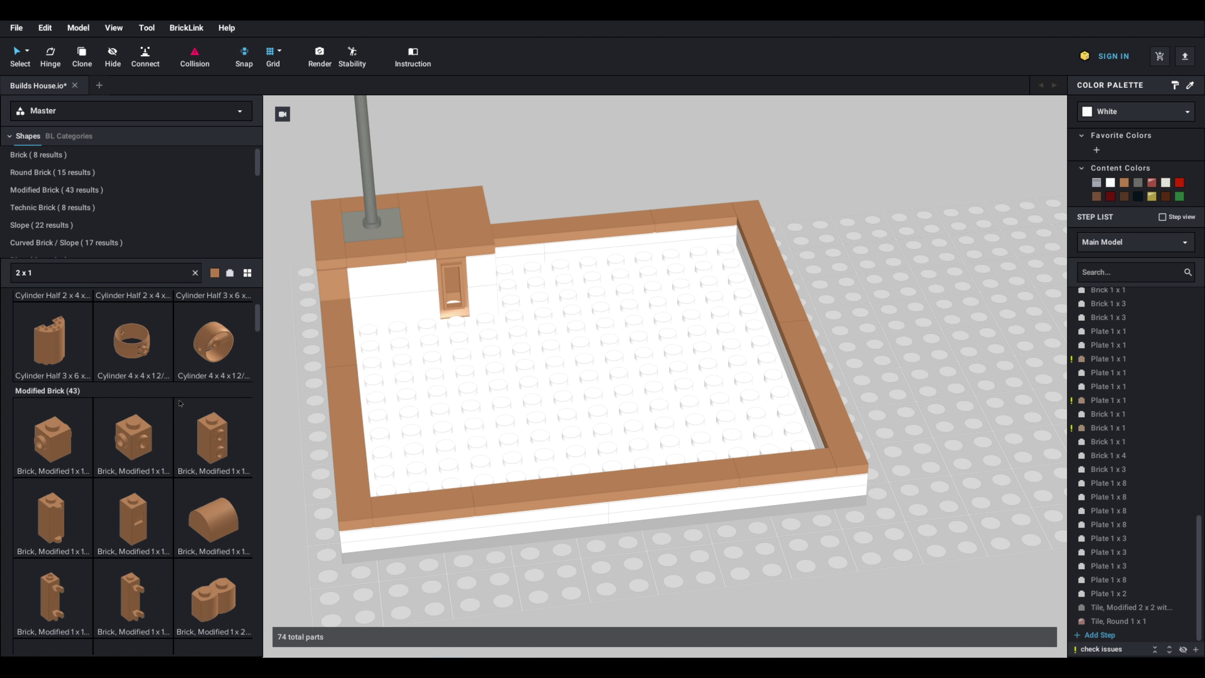
pyautogui.scroll(-8, 164, 418)
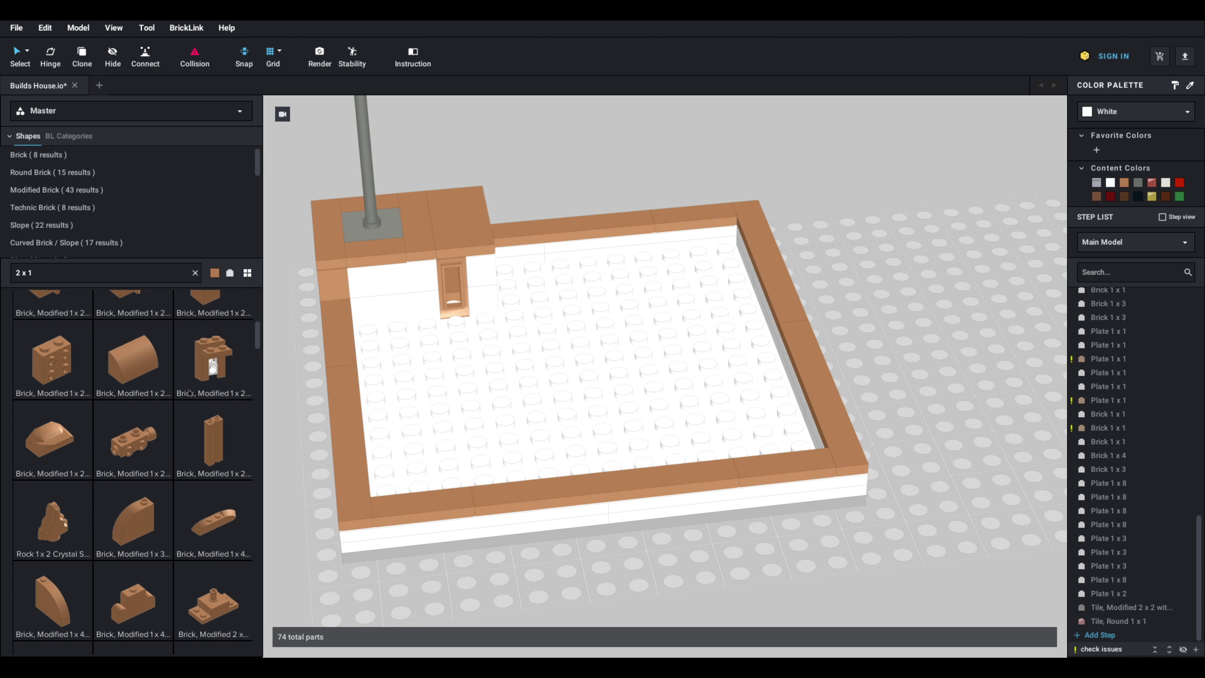
pyautogui.scroll(-10, 182, 379)
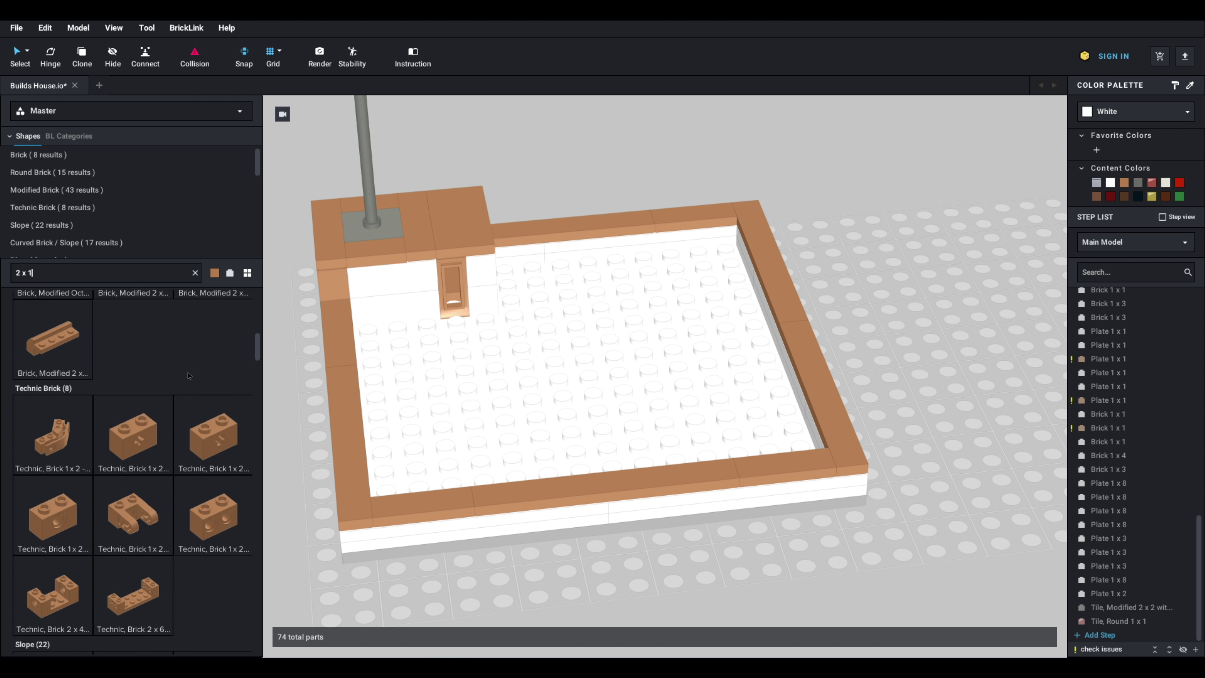
pyautogui.scroll(-10, 190, 373)
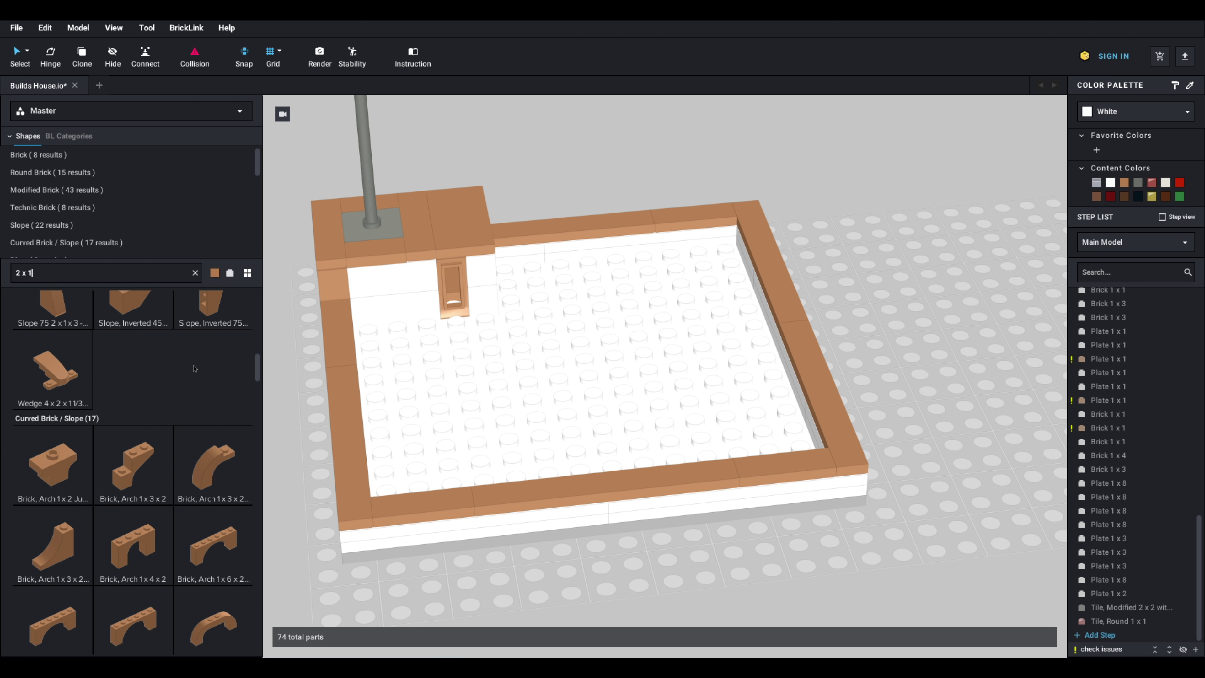
pyautogui.scroll(-10, 191, 373)
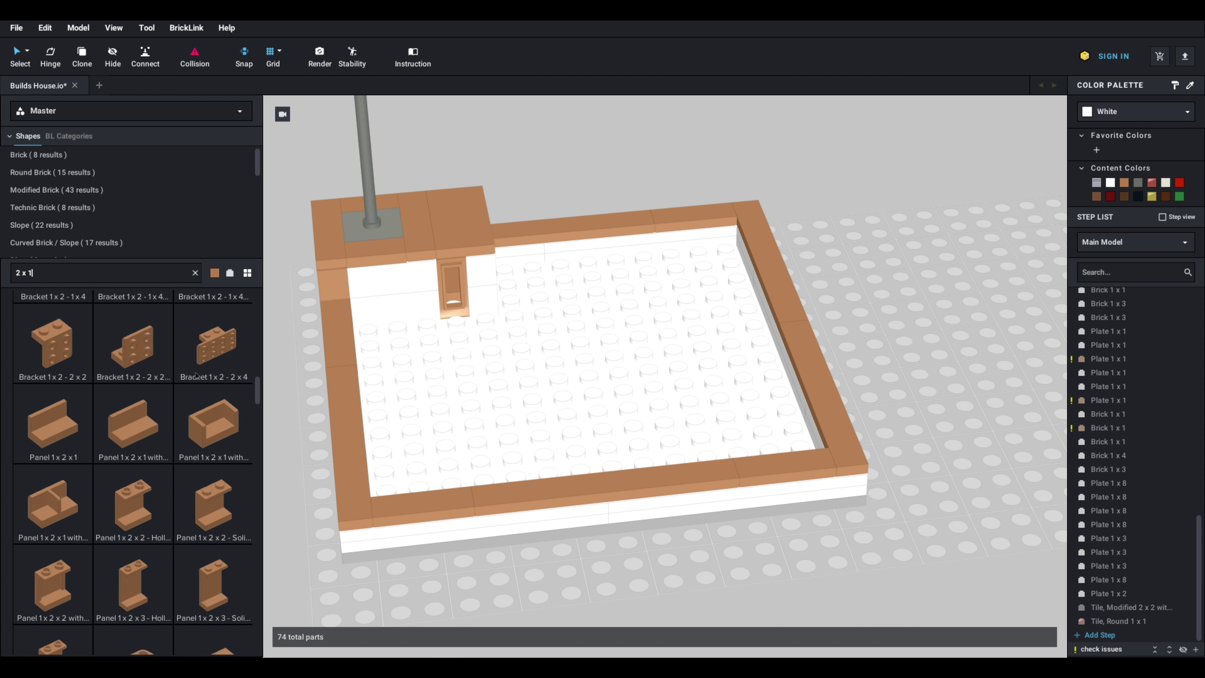
pyautogui.scroll(5, 198, 377)
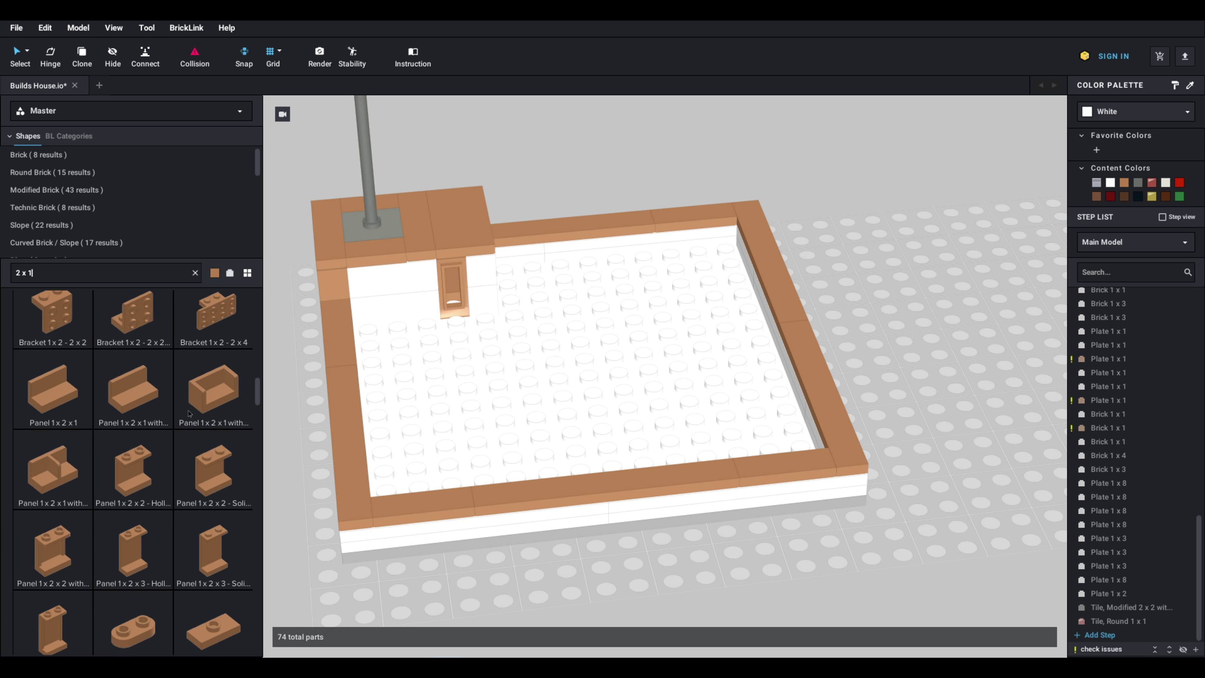
pyautogui.click(127, 395)
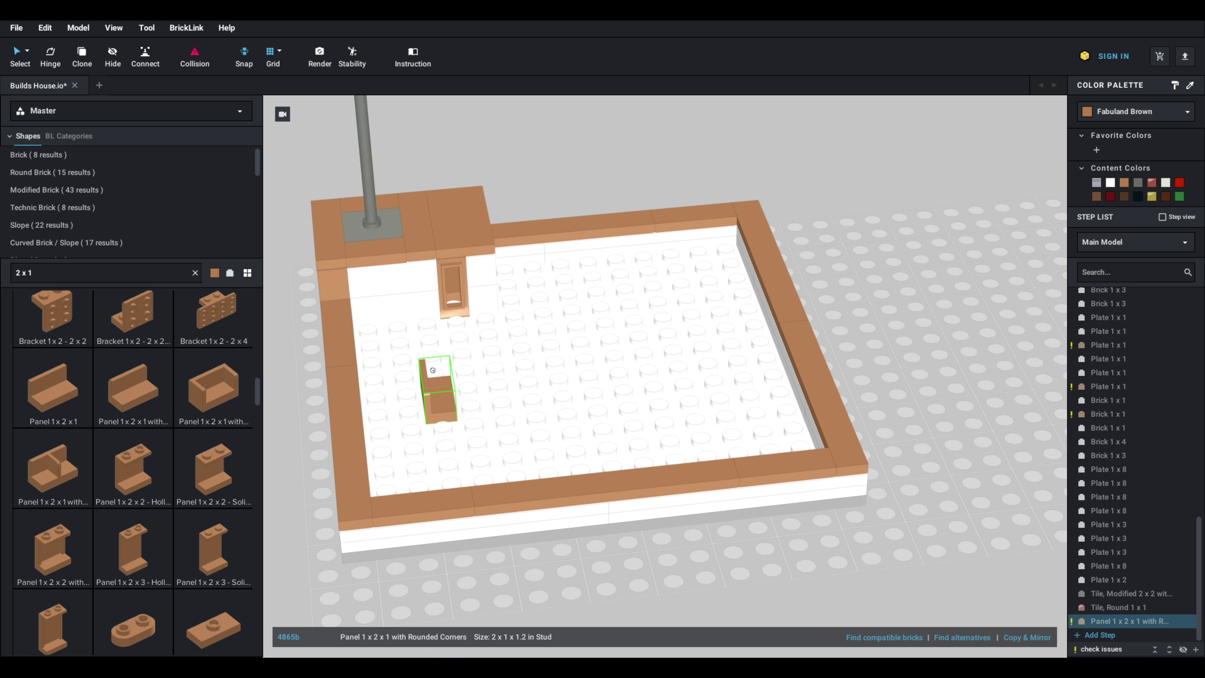
pyautogui.click(495, 368)
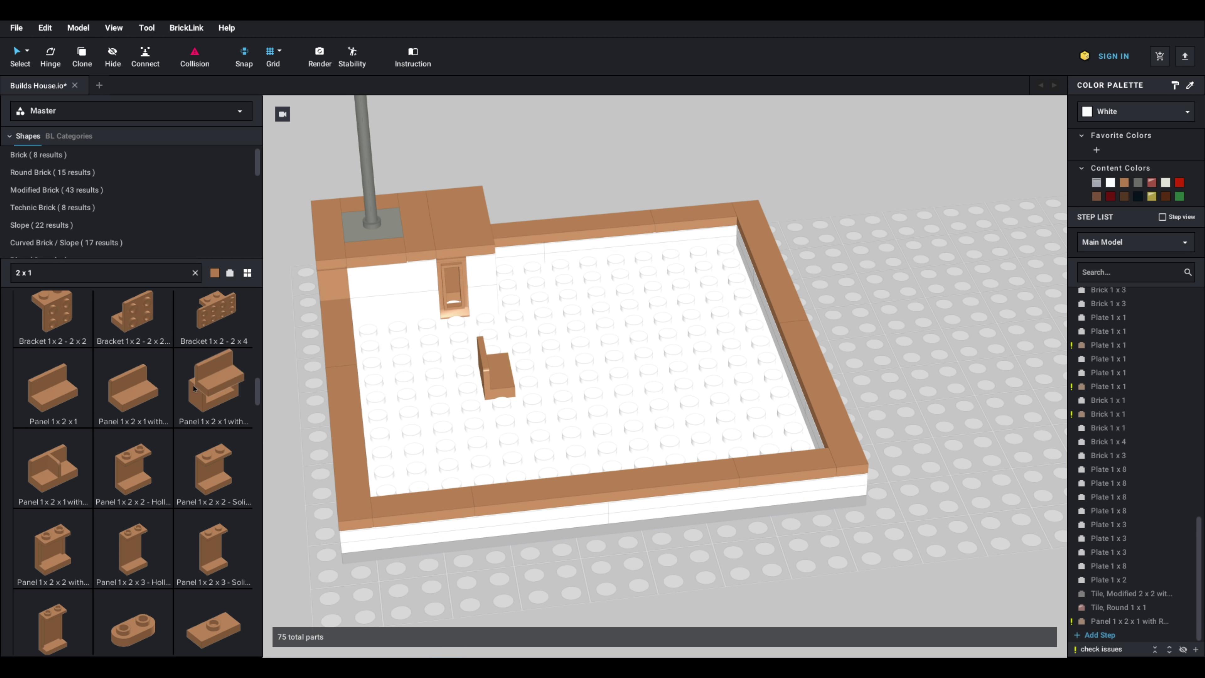
# Step: Place a Plate 1 x 2 on the floor next to the panel and set the panel on top of it as a chair
pyautogui.scroll(3, 141, 364)
pyautogui.scroll(5, 141, 364)
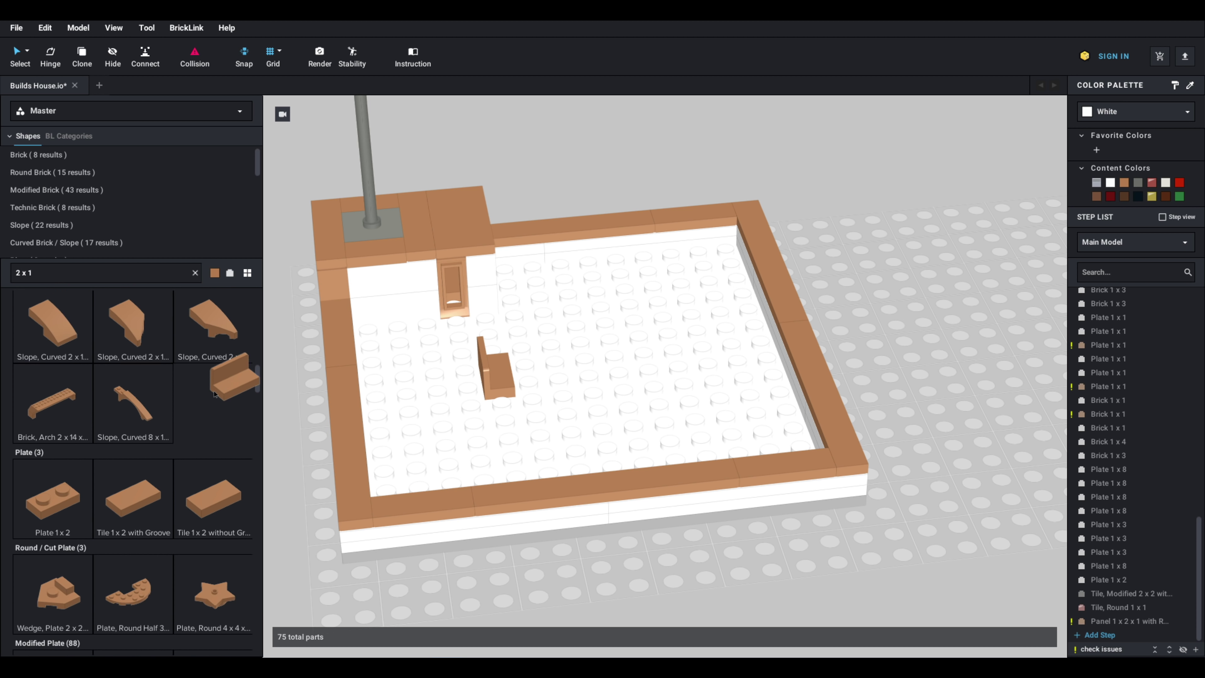
pyautogui.click(53, 508)
pyautogui.click(430, 391)
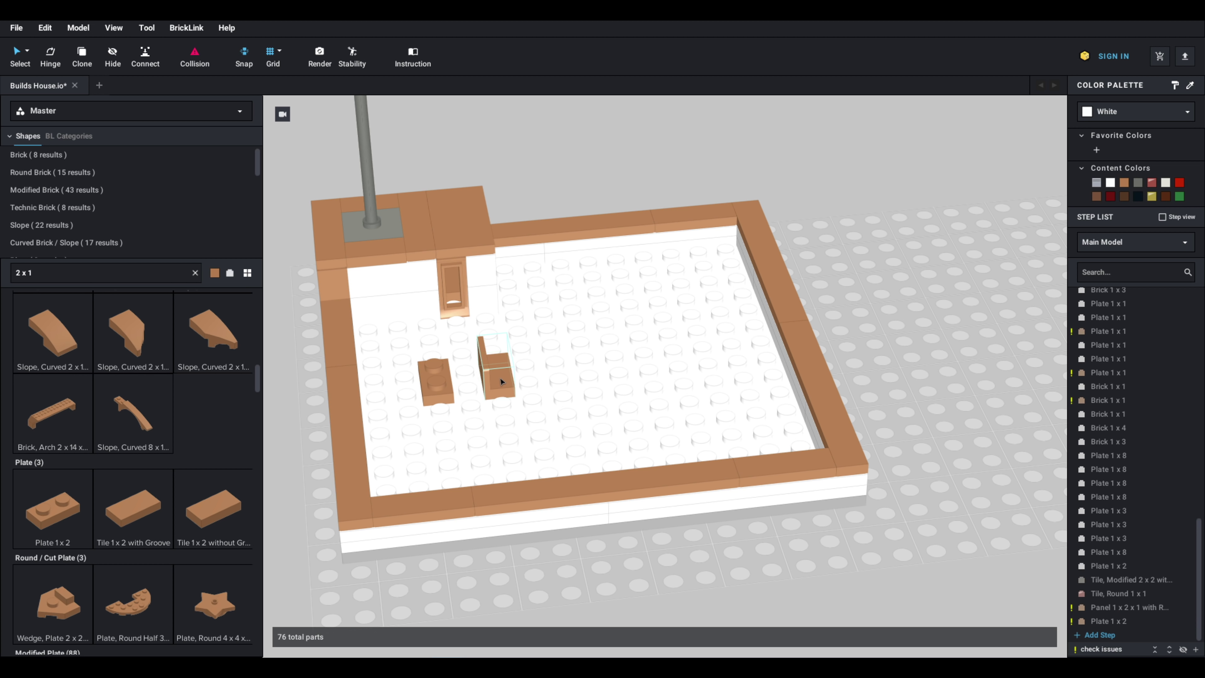
pyautogui.moveTo(495, 379); pyautogui.dragTo(435, 379)
# Step: Select the chair's panel and plate and move them together onto the baseplate outside the house
pyautogui.moveTo(544, 386); pyautogui.dragTo(505, 379, button='right')
pyautogui.rightClick(504, 378)
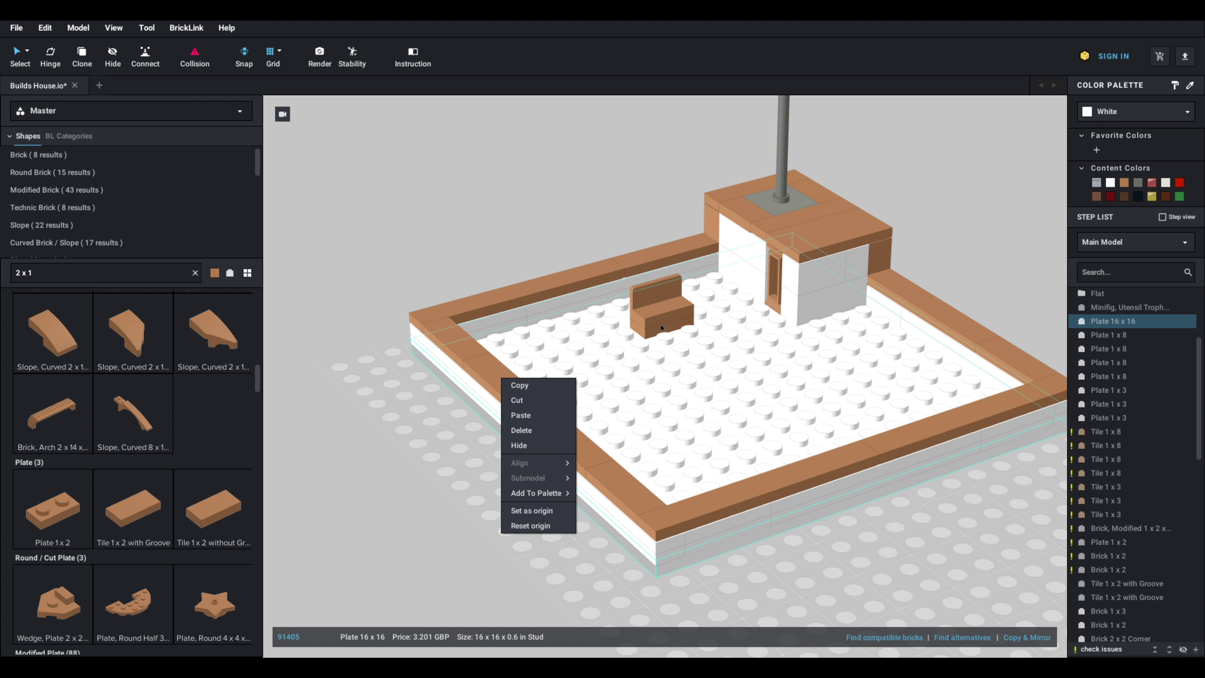
pyautogui.click(661, 310)
pyautogui.keyDown('shift'); pyautogui.click(661, 332); pyautogui.keyUp('shift')
pyautogui.moveTo(663, 332); pyautogui.dragTo(404, 247)
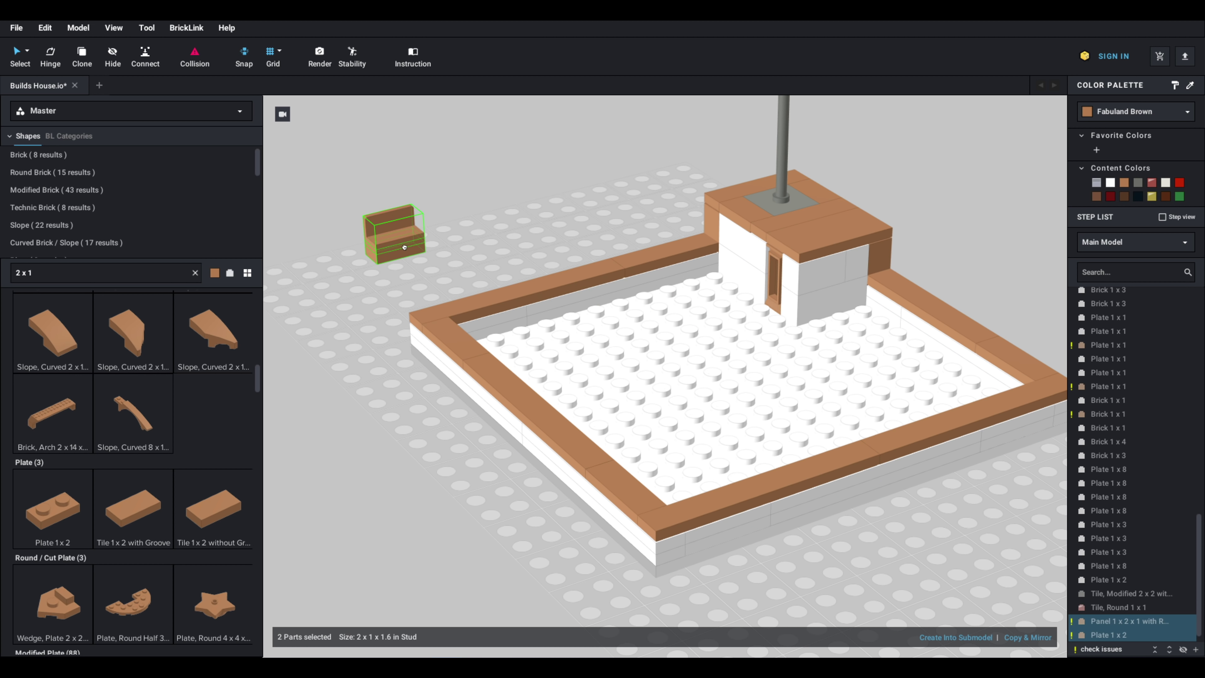
pyautogui.click(497, 269)
pyautogui.moveTo(517, 249)
pyautogui.mouseDown(button='right')
pyautogui.moveTo(529, 234)
pyautogui.moveTo(498, 264)
pyautogui.mouseUp(button='right')
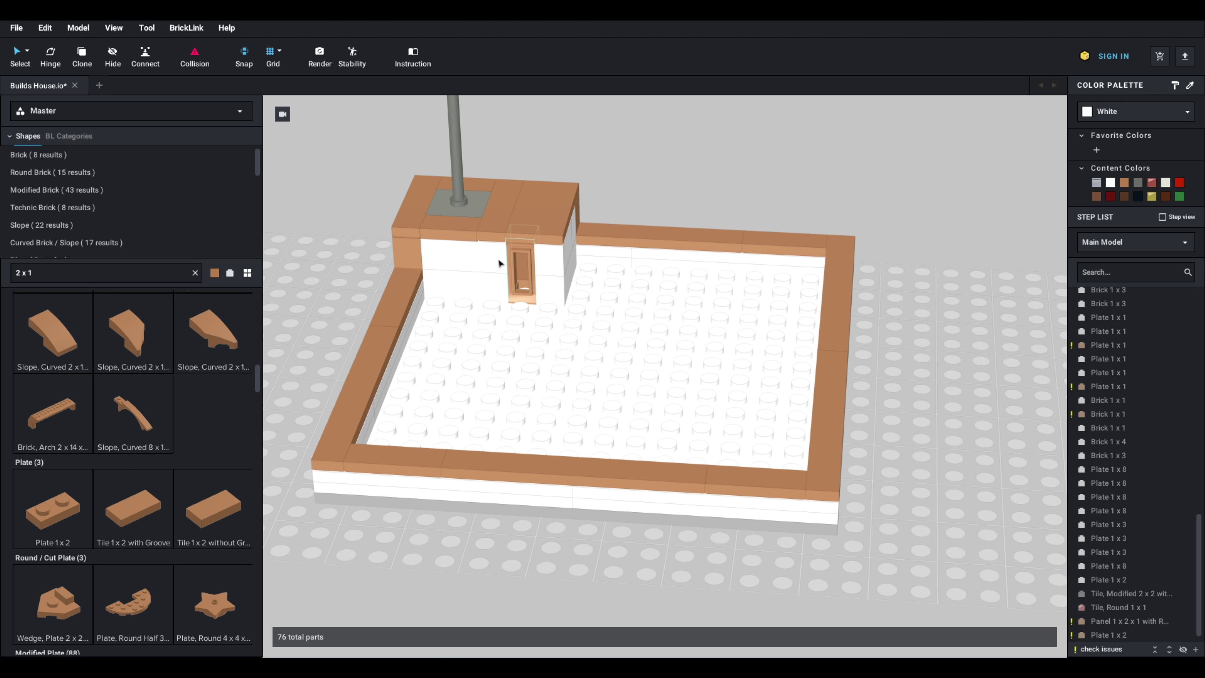
# Step: Clear the part search and browse the Plate category for a Tile 2 x 2 without Groove
pyautogui.scroll(-10, 201, 450)
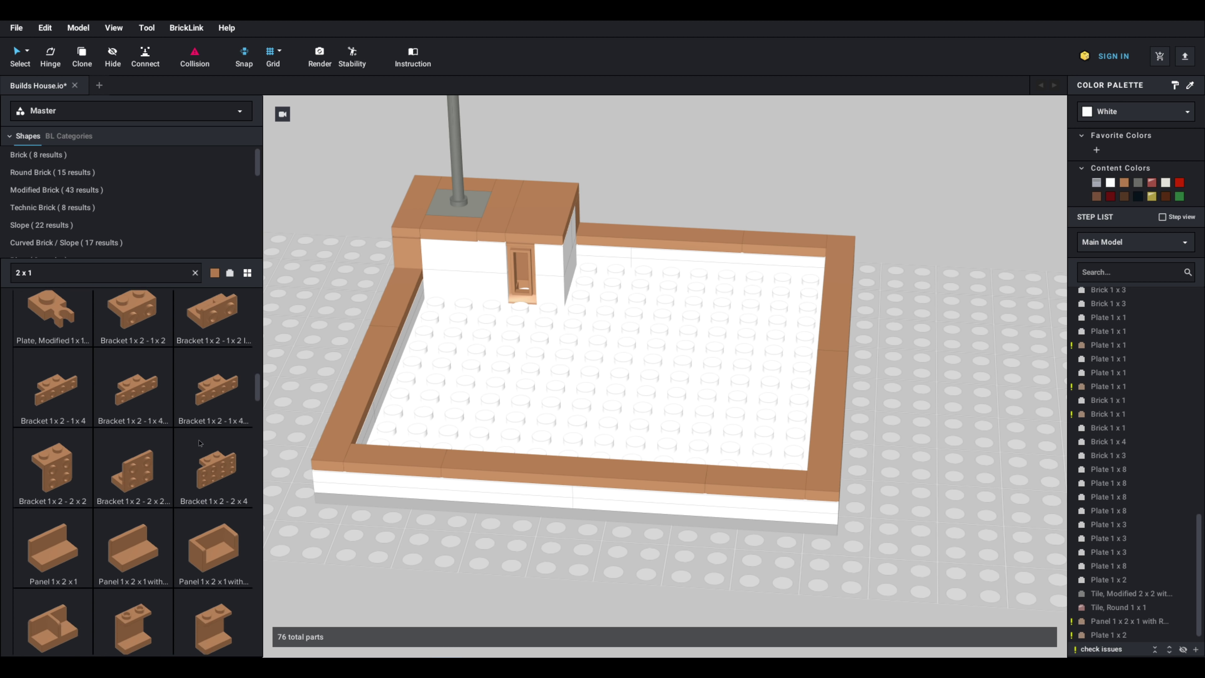
pyautogui.click(194, 273)
pyautogui.scroll(-3, 71, 223)
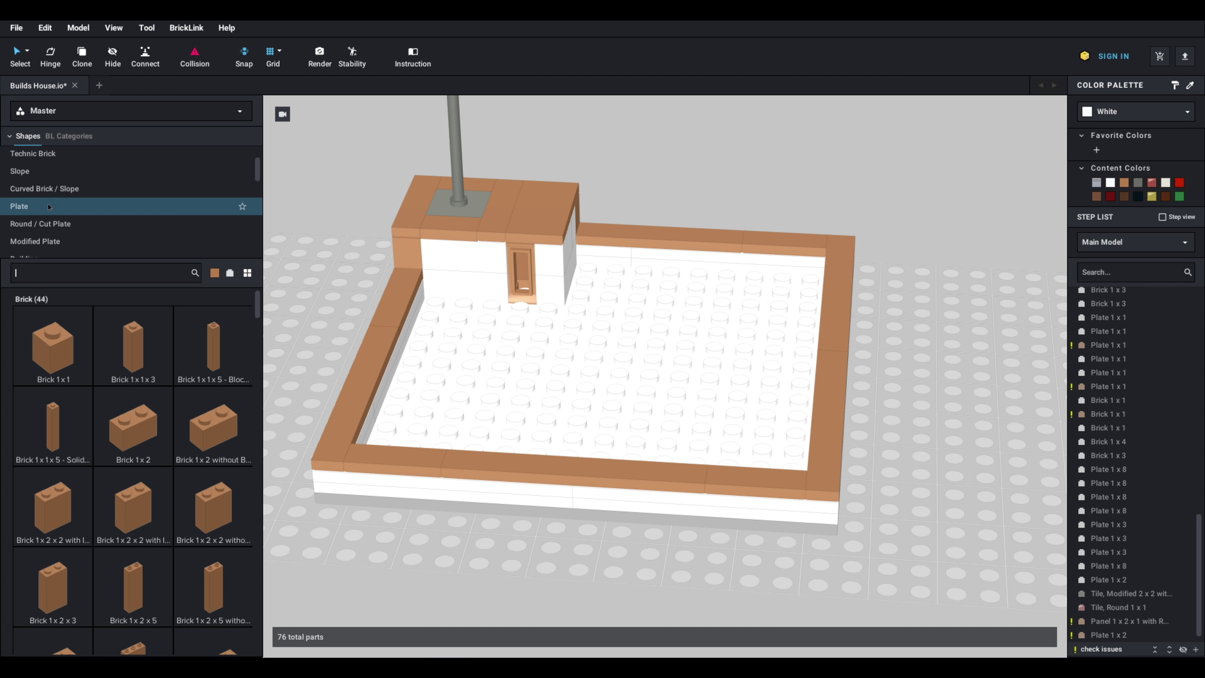
pyautogui.click(29, 204)
pyautogui.scroll(-15, 178, 444)
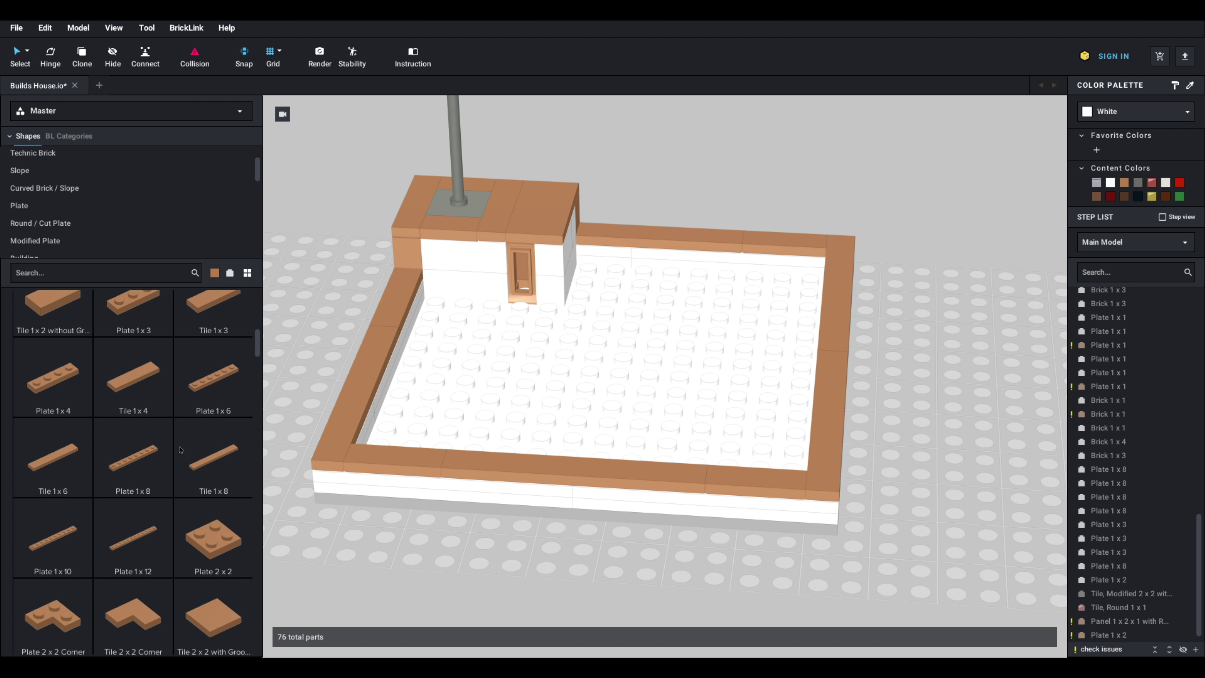
pyautogui.scroll(-3, 190, 458)
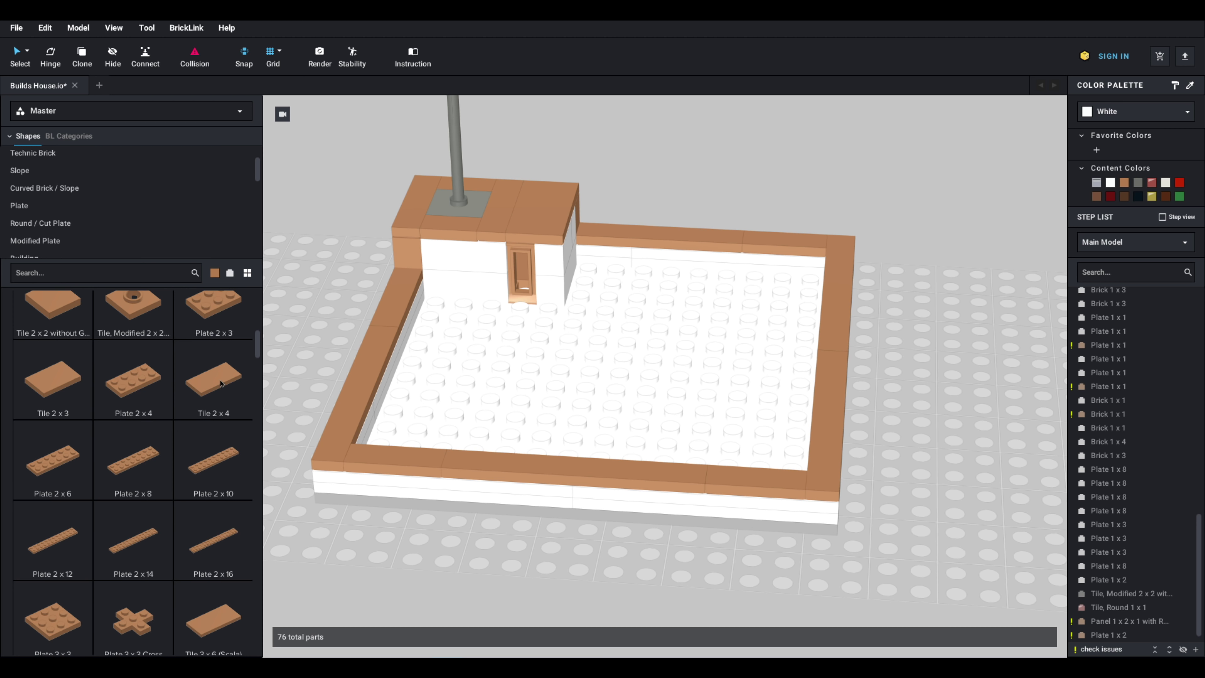
pyautogui.scroll(-1, 193, 457)
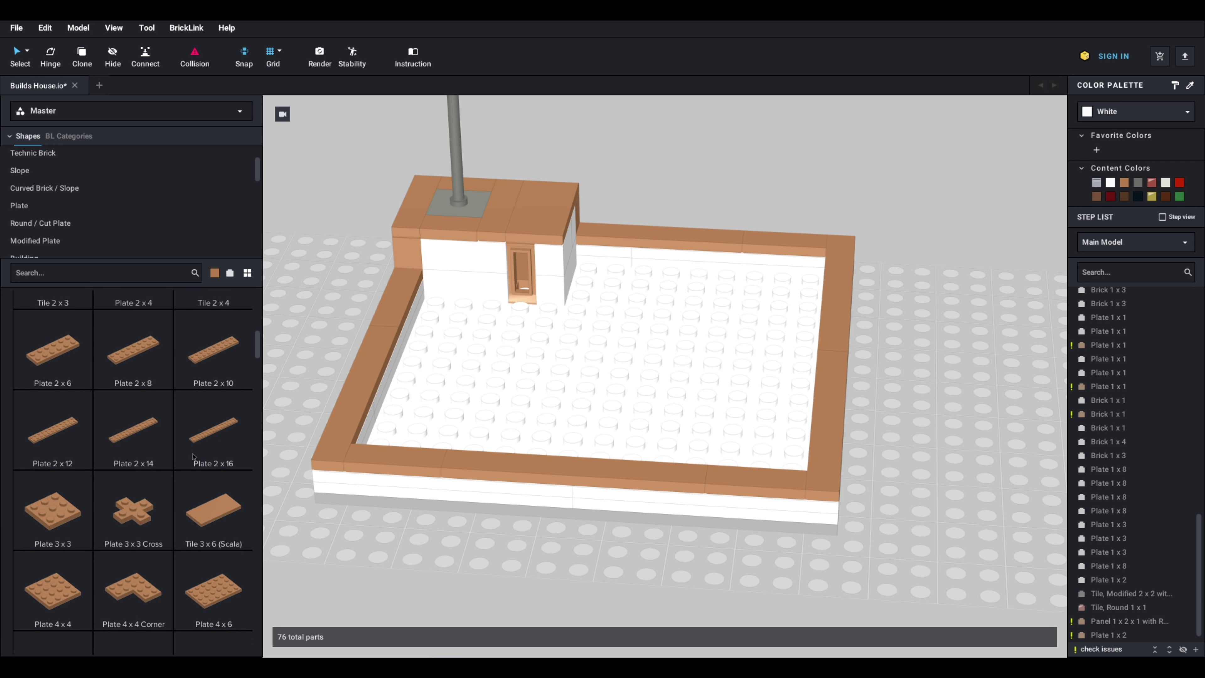
pyautogui.scroll(3, 193, 456)
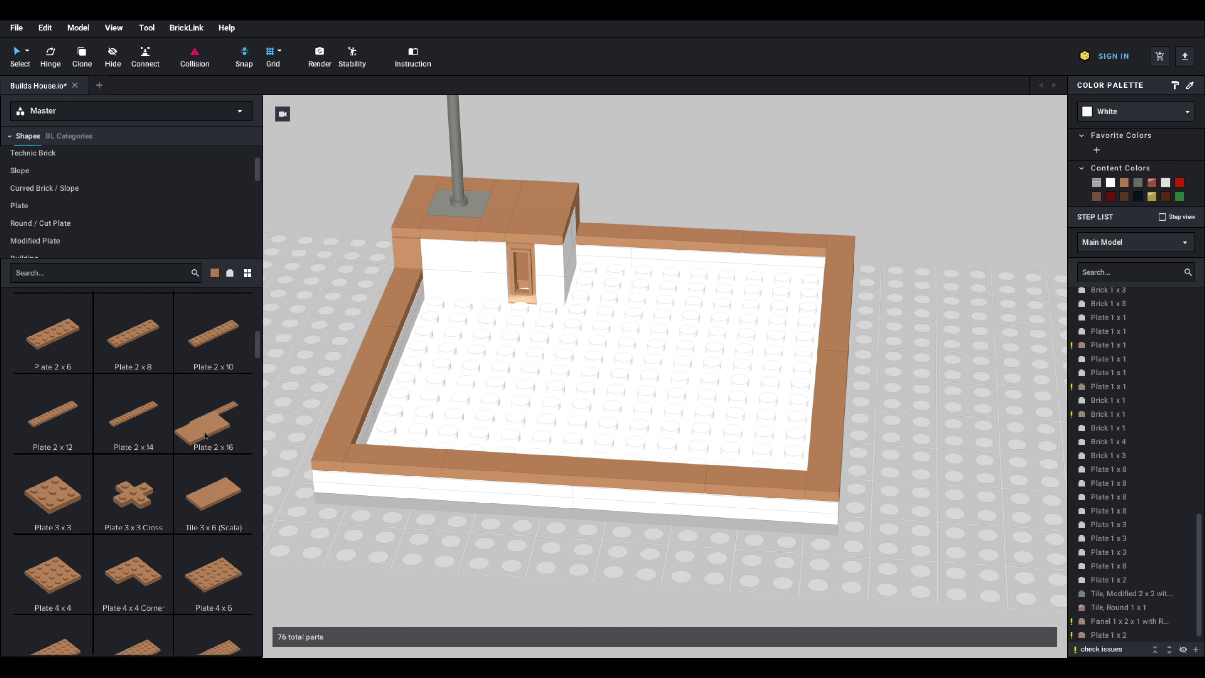
pyautogui.scroll(1, 220, 464)
# Step: Place three Tile 2 x 2 without Groove in a row along the back wall, starting right beside the stove
pyautogui.moveTo(212, 402); pyautogui.dragTo(604, 263)
pyautogui.click(604, 263)
pyautogui.click(660, 270)
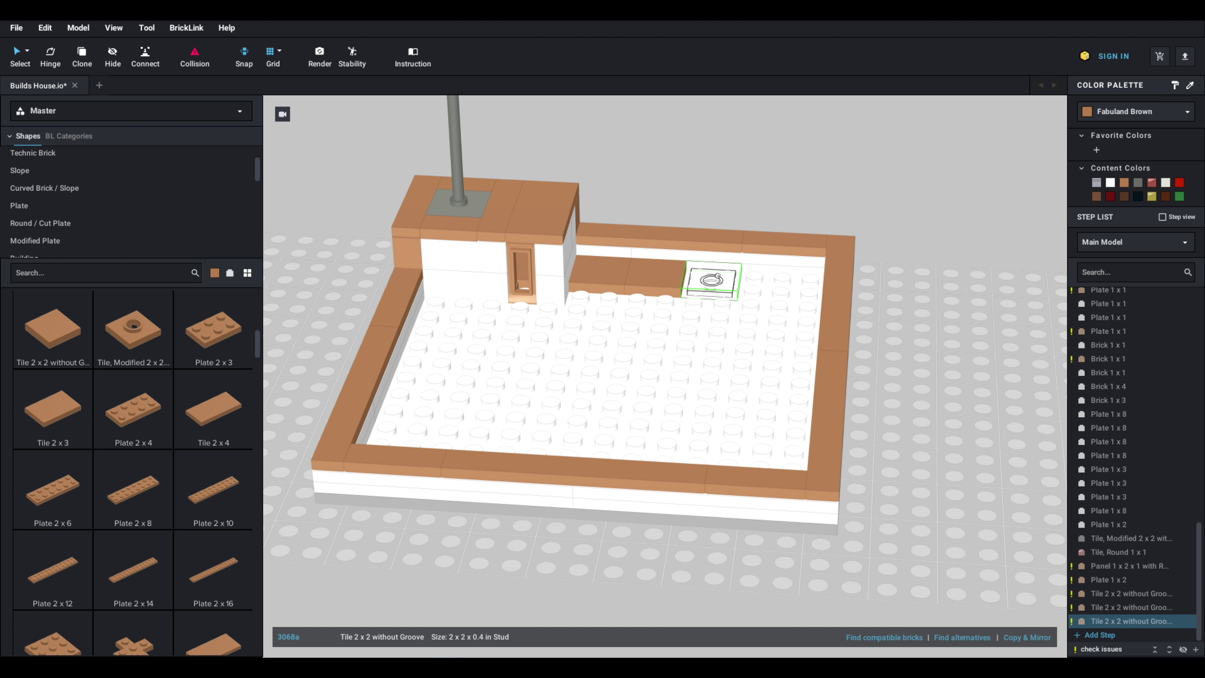
pyautogui.click(714, 275)
pyautogui.moveTo(605, 293); pyautogui.dragTo(498, 282, button='right')
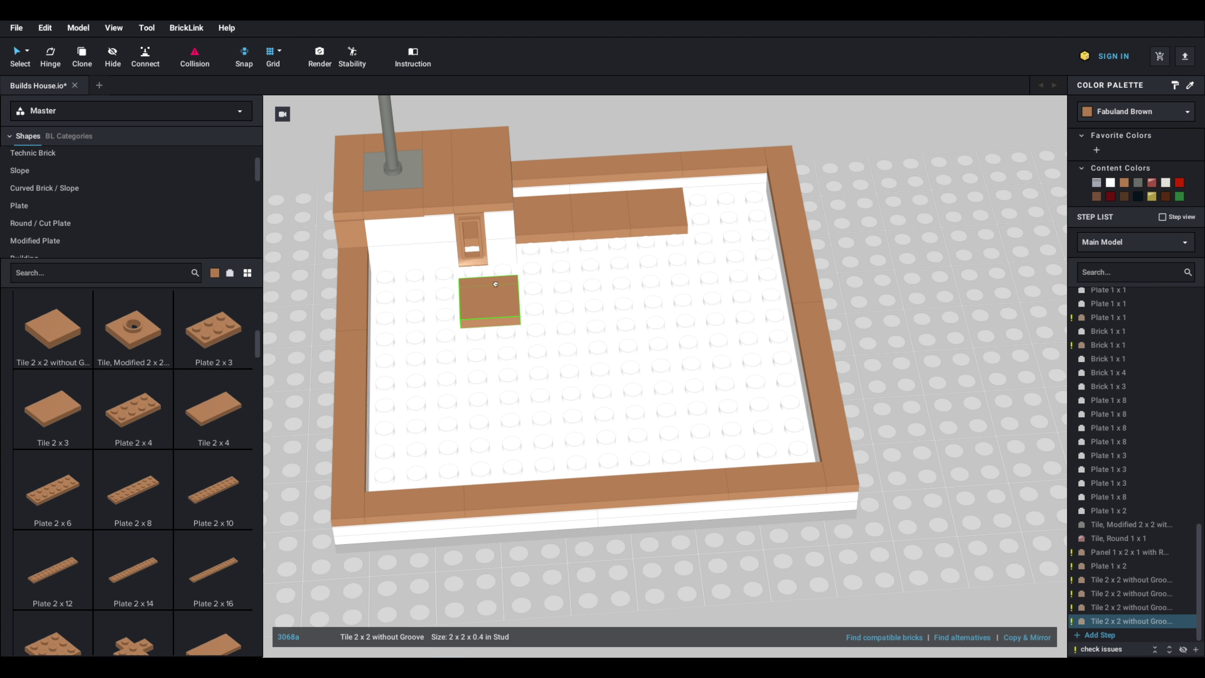
pyautogui.press('Escape')
# Step: Delete the three 2 x 2 tiles beside the stove
pyautogui.click(676, 220)
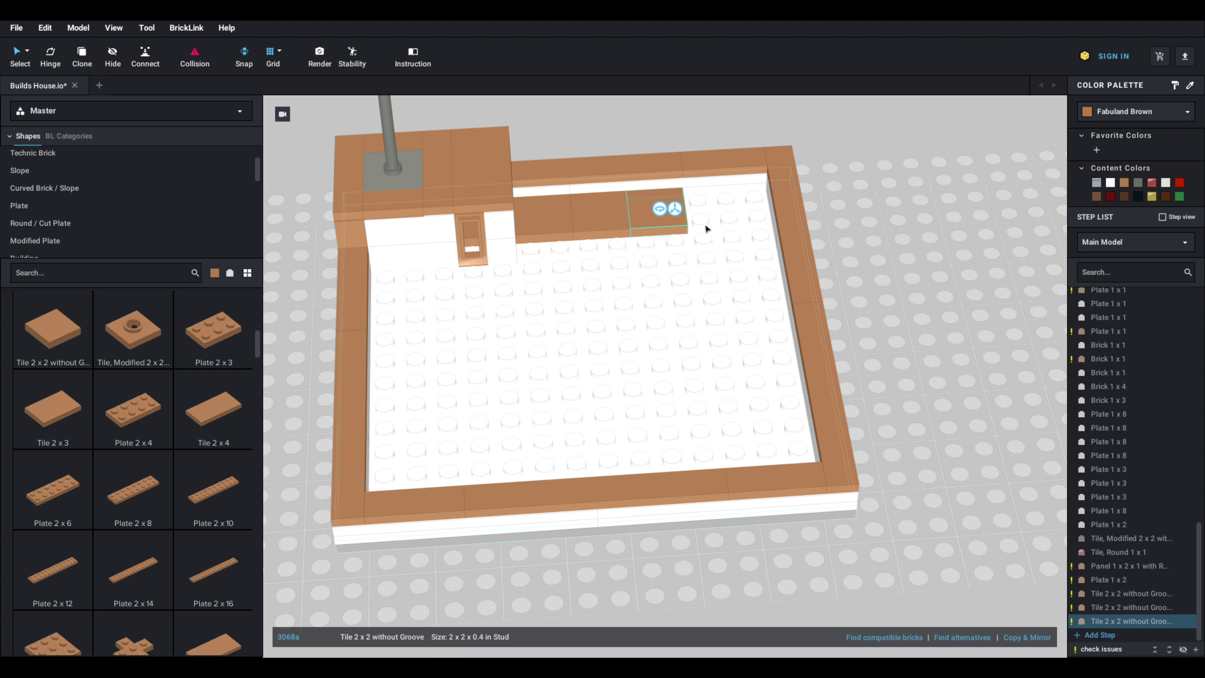
pyautogui.press('Delete')
pyautogui.click(607, 227)
pyautogui.press('Delete')
pyautogui.click(552, 229)
pyautogui.press('Delete')
# Step: Lay four Tile 2 x 2 without Groove along the back wall, from the far corner toward the stove, leaving one stud column free beside it
pyautogui.click(53, 329)
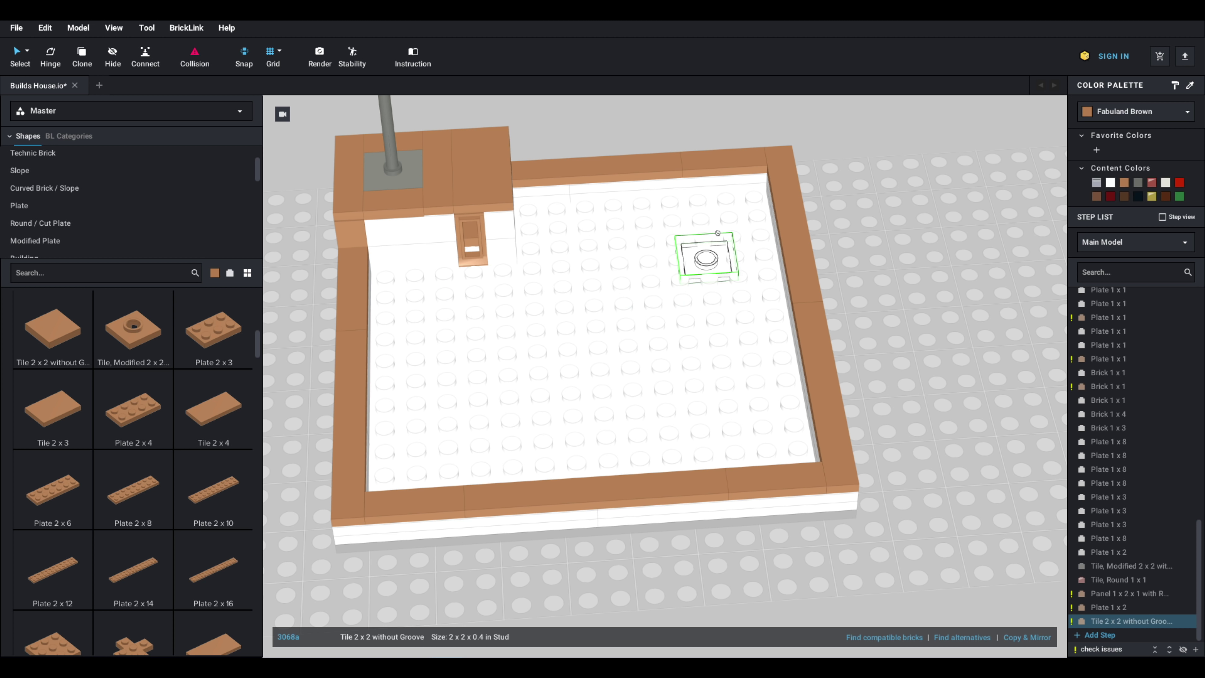
pyautogui.click(743, 206)
pyautogui.click(679, 215)
pyautogui.click(626, 212)
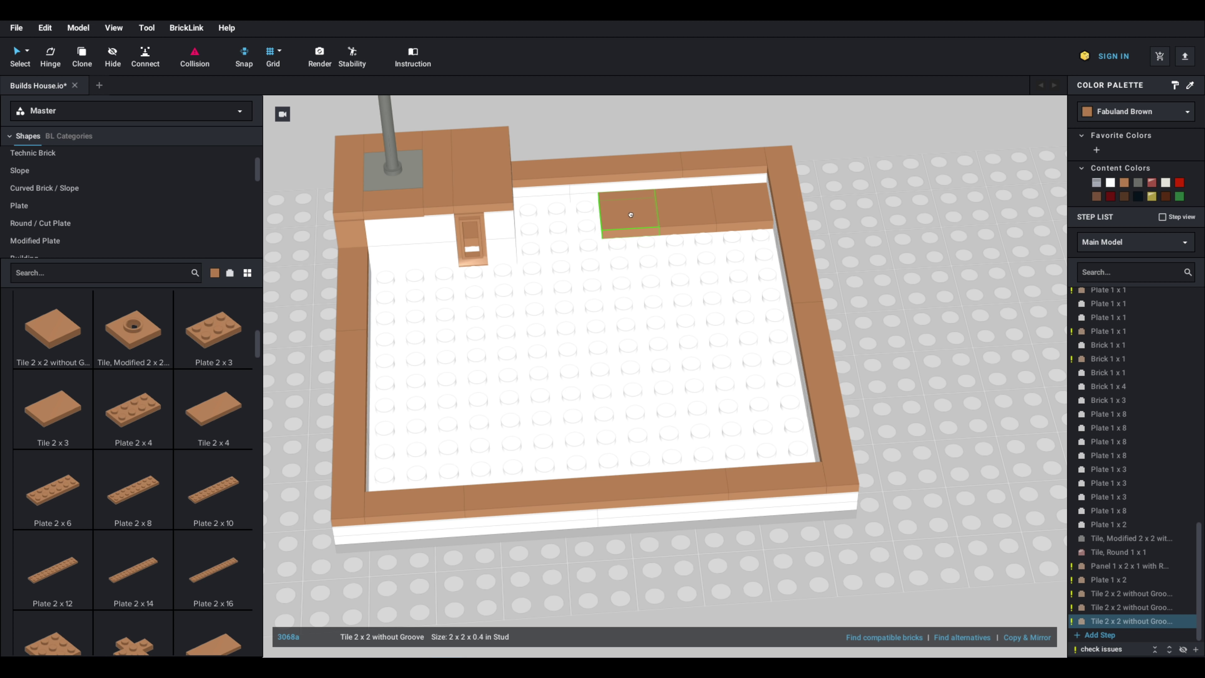
pyautogui.click(570, 215)
# Step: Lay a second row of four 2 x 2 tiles directly in front of the back-wall row
pyautogui.click(572, 252)
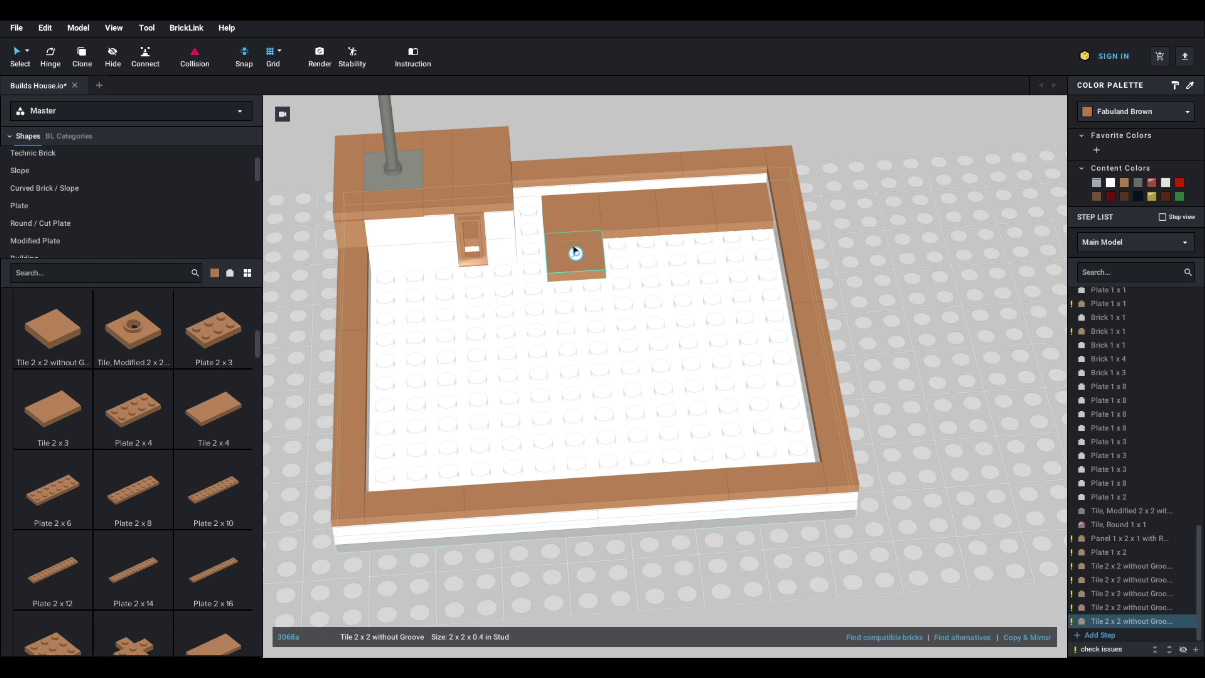
pyautogui.click(632, 252)
pyautogui.click(690, 249)
pyautogui.click(747, 247)
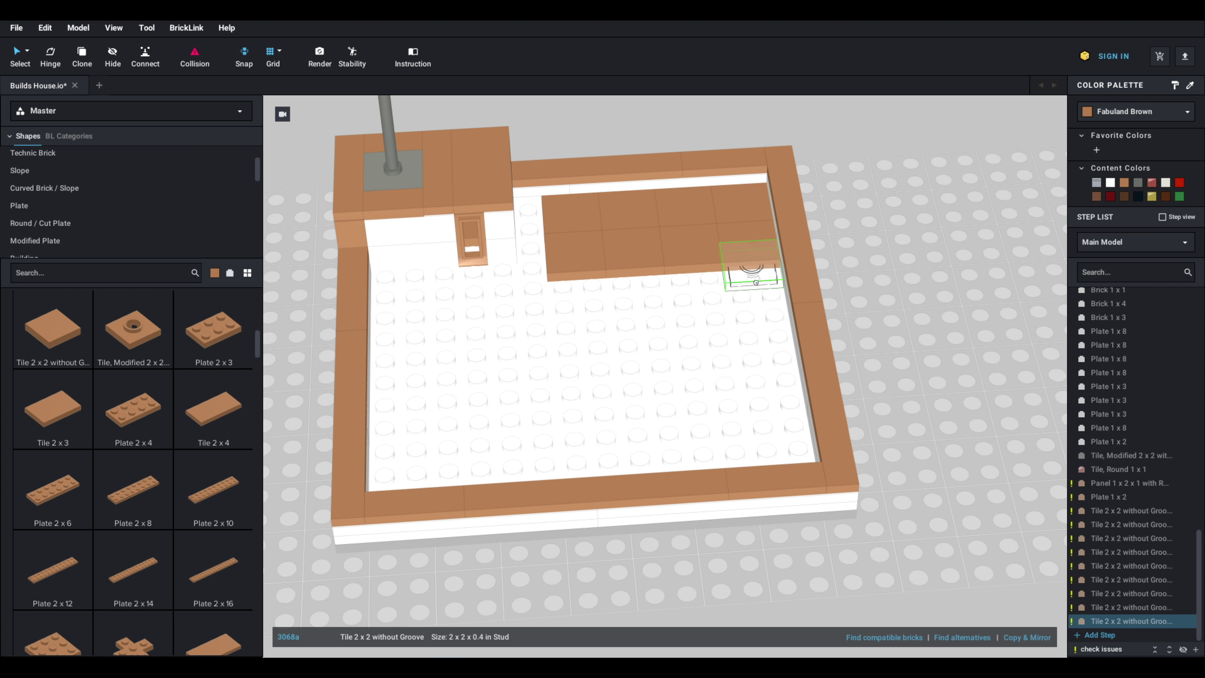
# Step: Lay a third row of seven 2 x 2 tiles across the full floor width, passing one stud in front of the stove
pyautogui.click(754, 287)
pyautogui.click(696, 289)
pyautogui.click(635, 295)
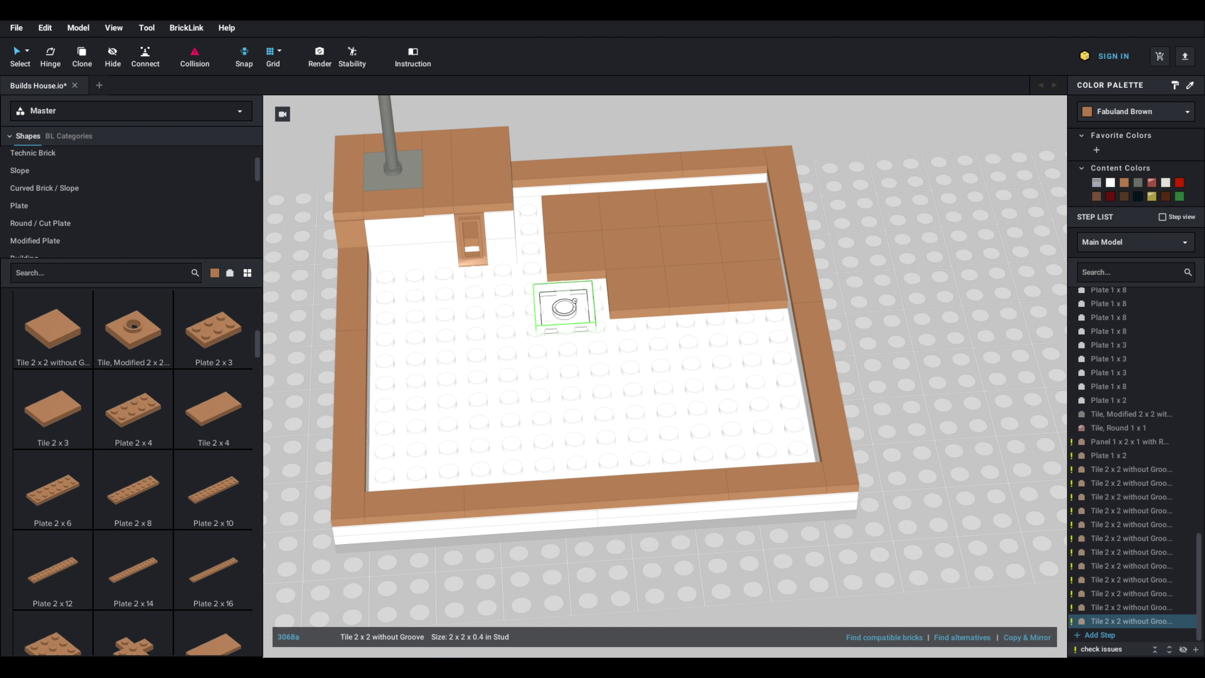
pyautogui.click(577, 296)
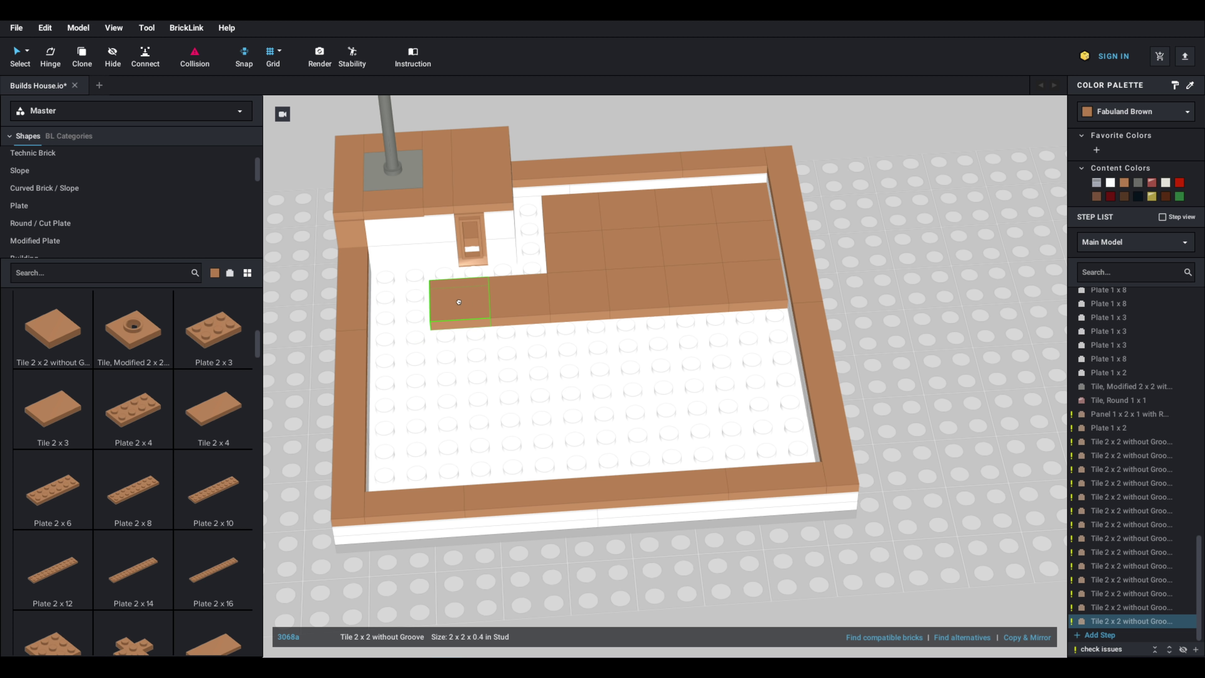
pyautogui.click(399, 302)
# Step: Start the fourth floor row with three 2 x 2 tiles from the side wall on the stove's side
pyautogui.click(395, 344)
pyautogui.click(453, 352)
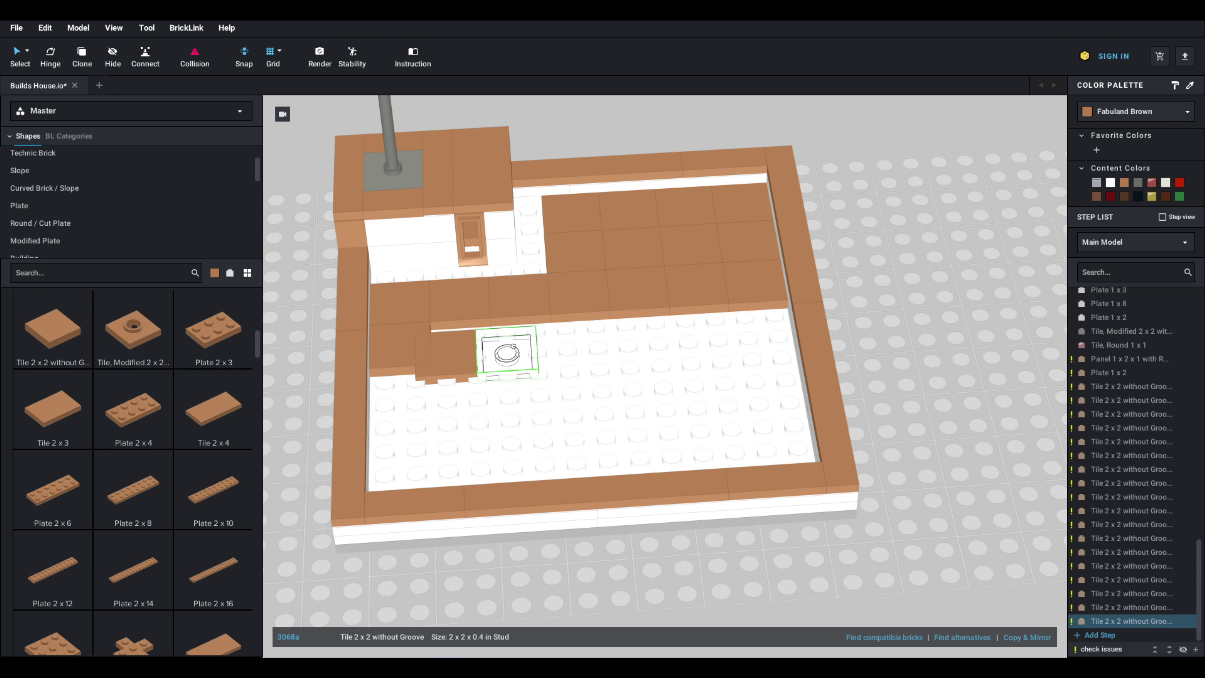
pyautogui.click(506, 352)
# Step: Remove the two misaligned 2 x 2 tiles from the fourth row, keeping only the one against the side wall
pyautogui.press('Escape')
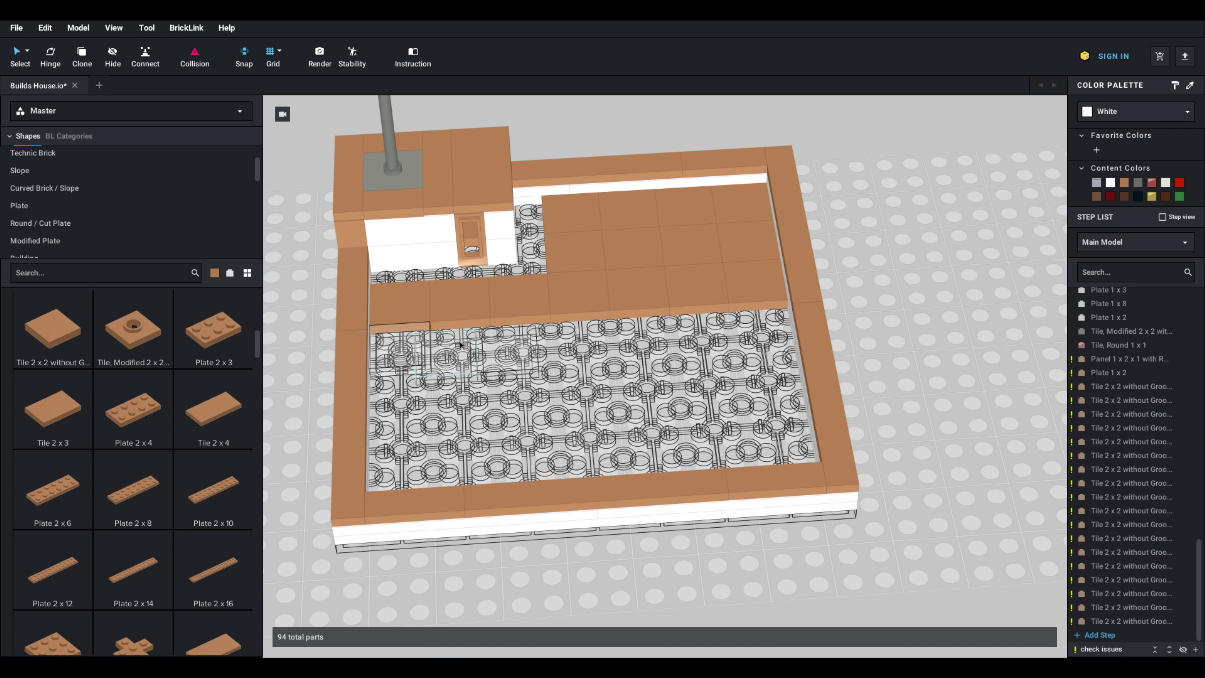
pyautogui.hotkey('ctrl', 'z')
pyautogui.click(466, 351)
pyautogui.press('Delete')
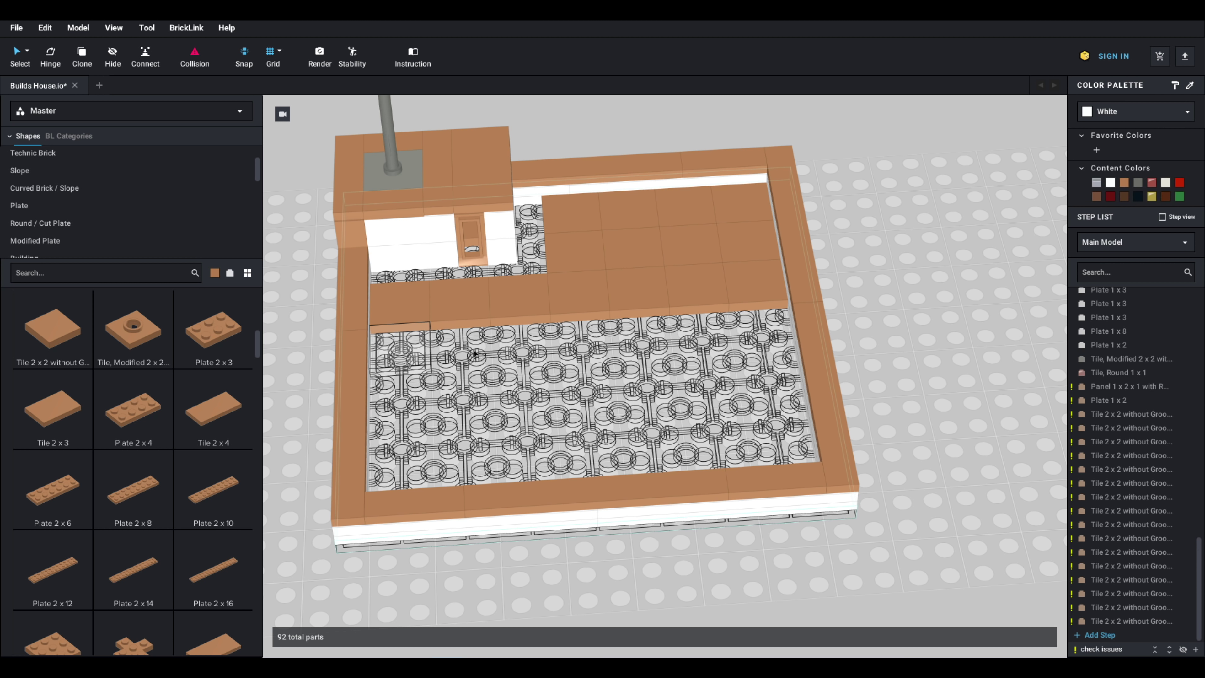
pyautogui.click(414, 350)
pyautogui.click(512, 413)
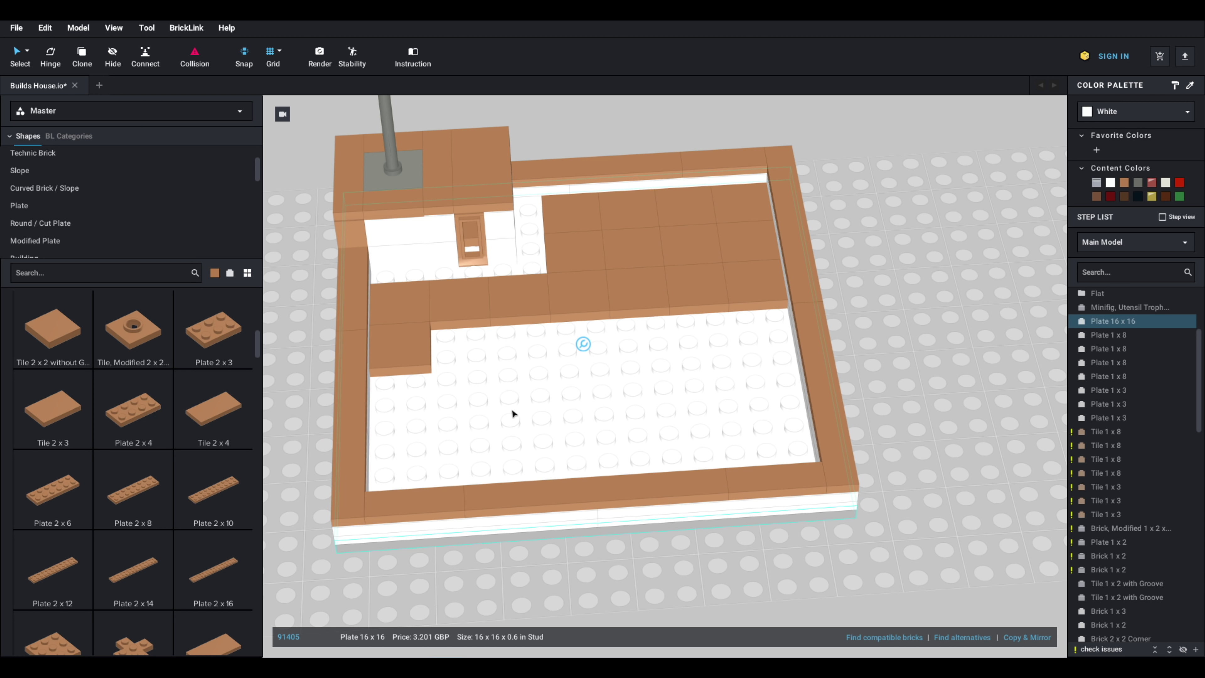
pyautogui.click(56, 337)
pyautogui.click(506, 347)
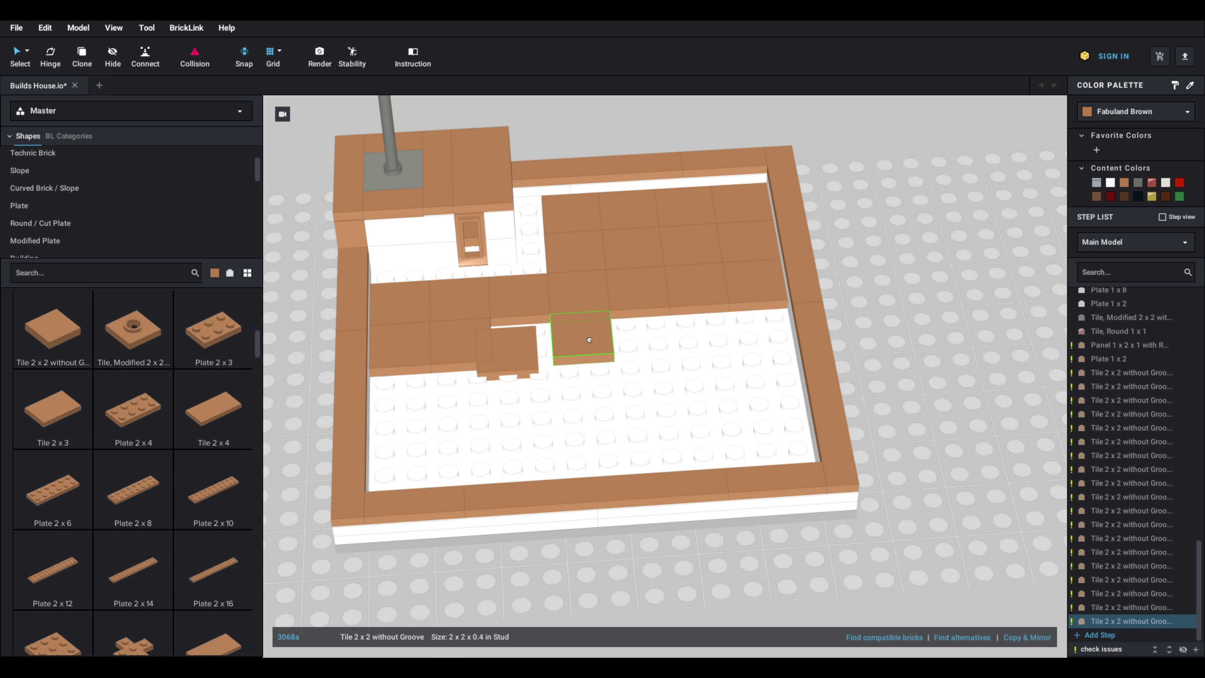
pyautogui.hotkey('ctrl', 'z')
pyautogui.hotkey('ctrl', 'z')
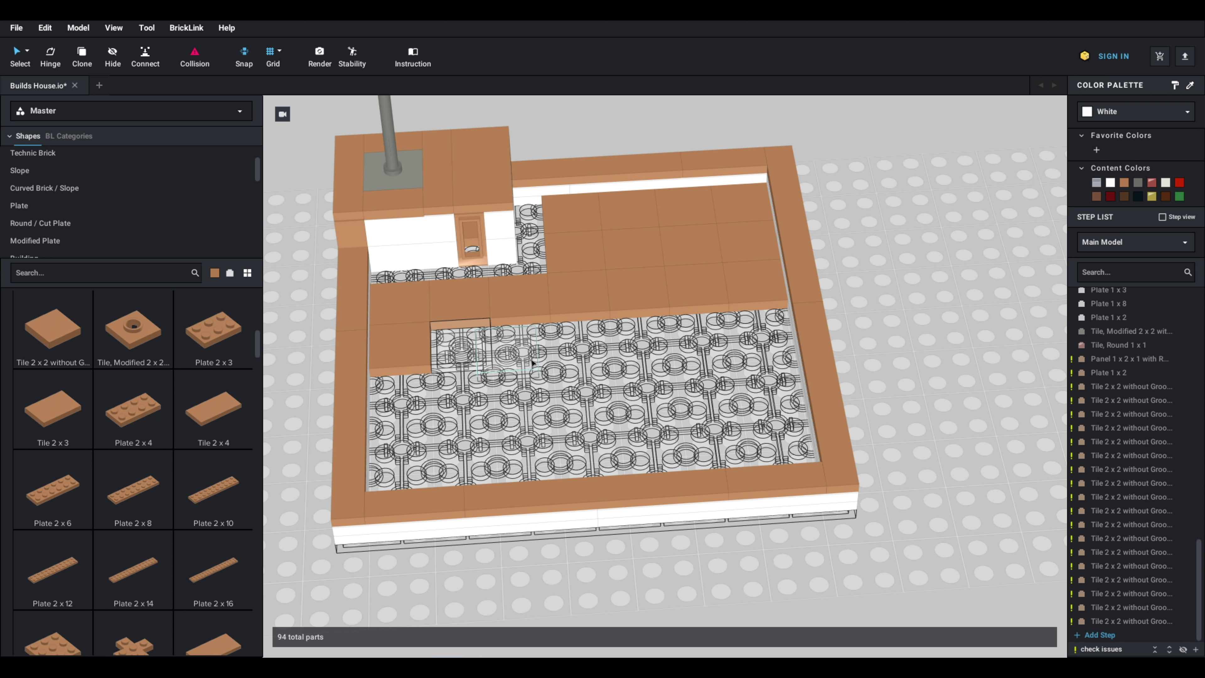
pyautogui.click(531, 363)
pyautogui.press('Delete')
# Step: Complete the fourth floor row with six brown 2 x 2 tiles, reaching the side wall opposite the stove
pyautogui.click(51, 323)
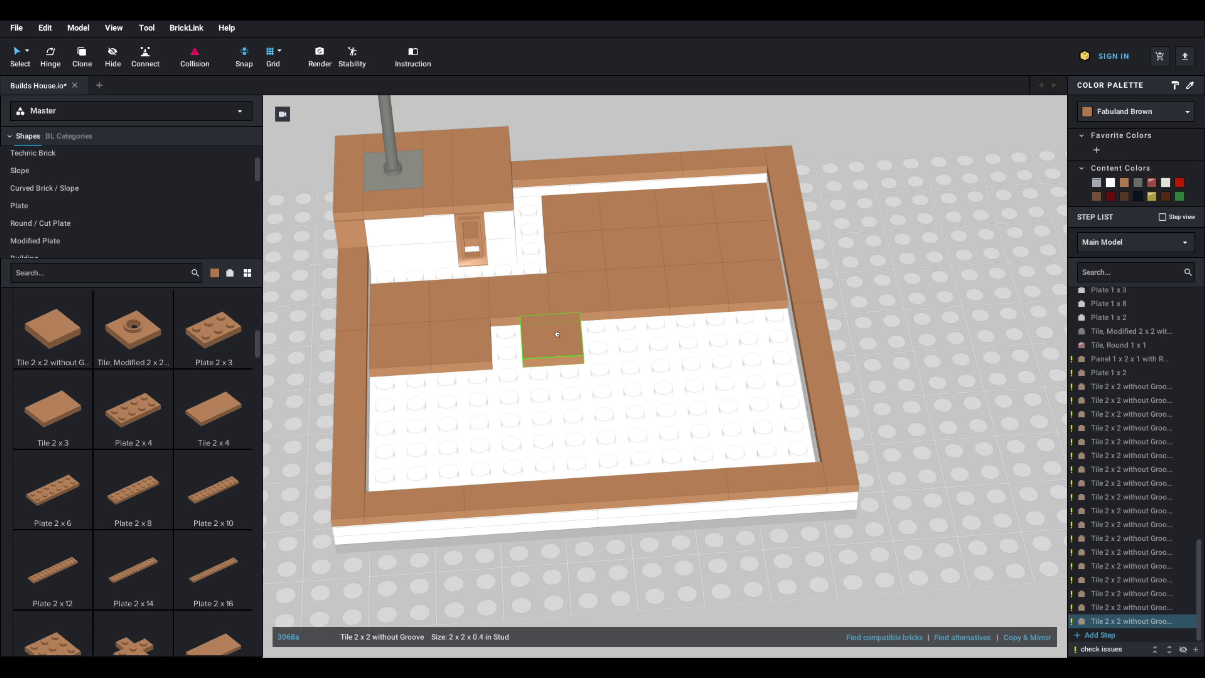
pyautogui.click(530, 340)
pyautogui.click(588, 343)
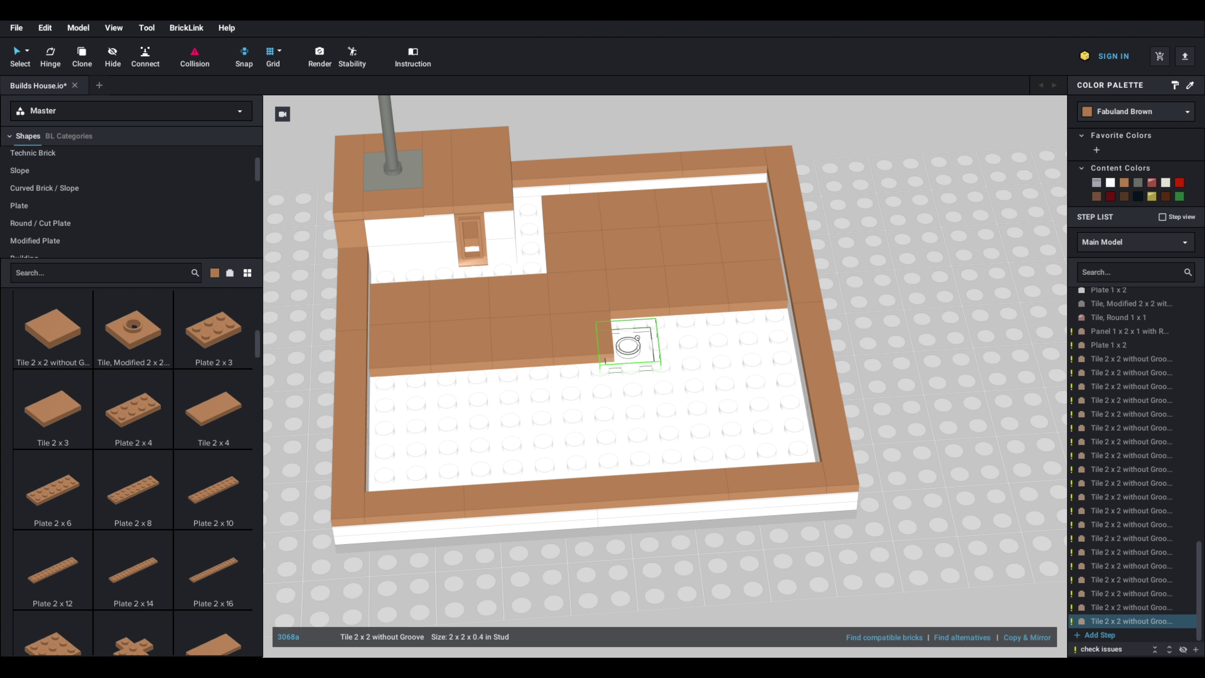
pyautogui.moveTo(637, 337); pyautogui.dragTo(648, 337)
pyautogui.click(704, 334)
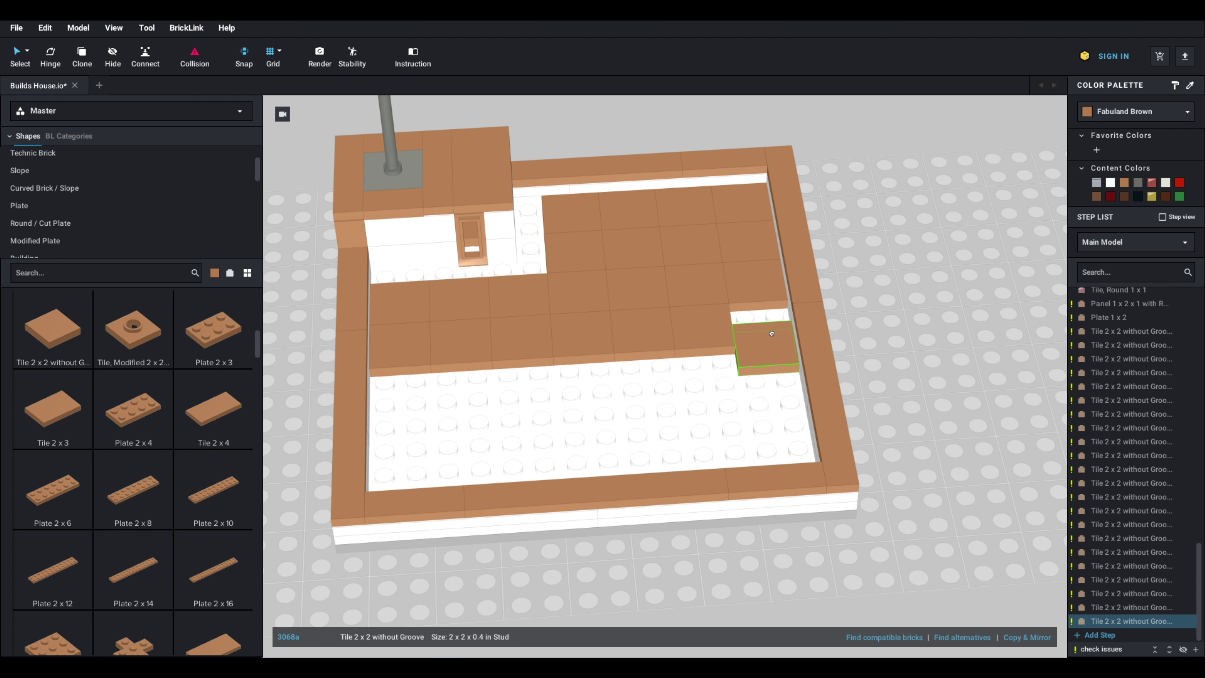
pyautogui.click(768, 329)
# Step: Lay twelve brown 2 x 2 tiles across the last three rows, covering four columns from the side wall opposite the stove
pyautogui.click(771, 363)
pyautogui.click(710, 368)
pyautogui.moveTo(710, 368); pyautogui.dragTo(735, 396, button='right')
pyautogui.click(719, 336)
pyautogui.press('Escape')
pyautogui.moveTo(720, 337); pyautogui.dragTo(619, 467)
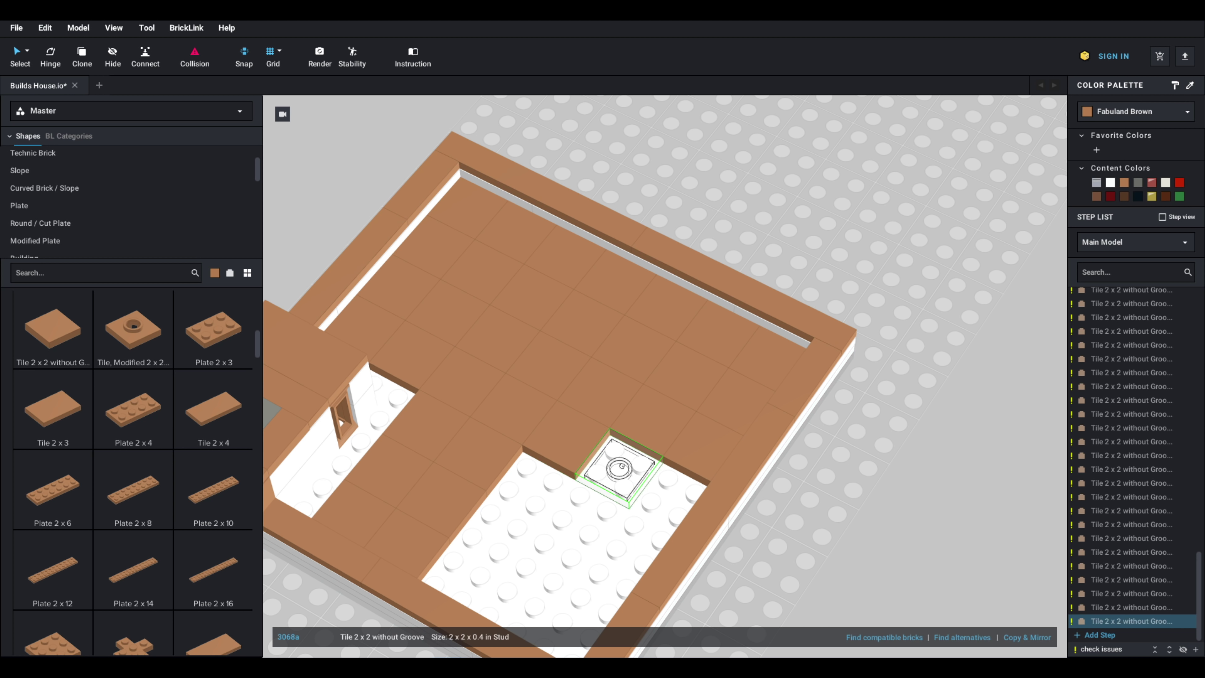
pyautogui.click(621, 466)
pyautogui.moveTo(624, 467); pyautogui.dragTo(694, 480, button='right')
pyautogui.click(723, 482)
pyautogui.moveTo(631, 453); pyautogui.dragTo(558, 403, button='right')
pyautogui.press('Escape')
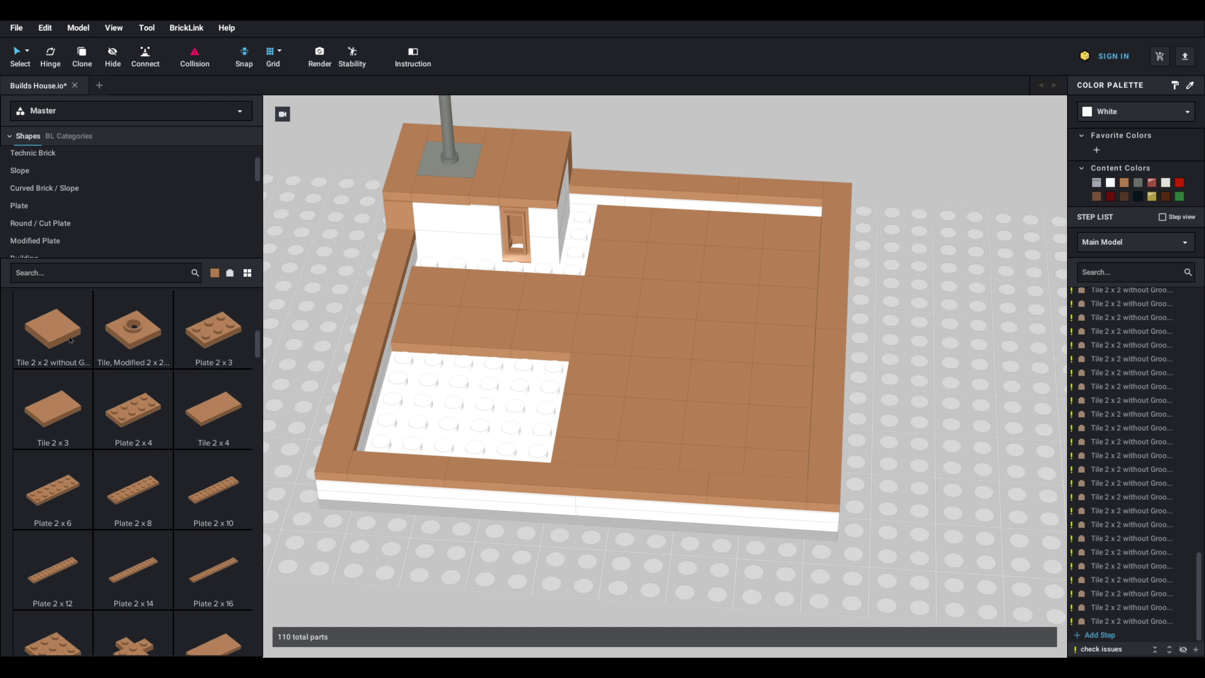
# Step: Fill the remaining front corner on the stove's side with nine brown 2 x 2 tiles
pyautogui.moveTo(69, 340); pyautogui.dragTo(533, 418)
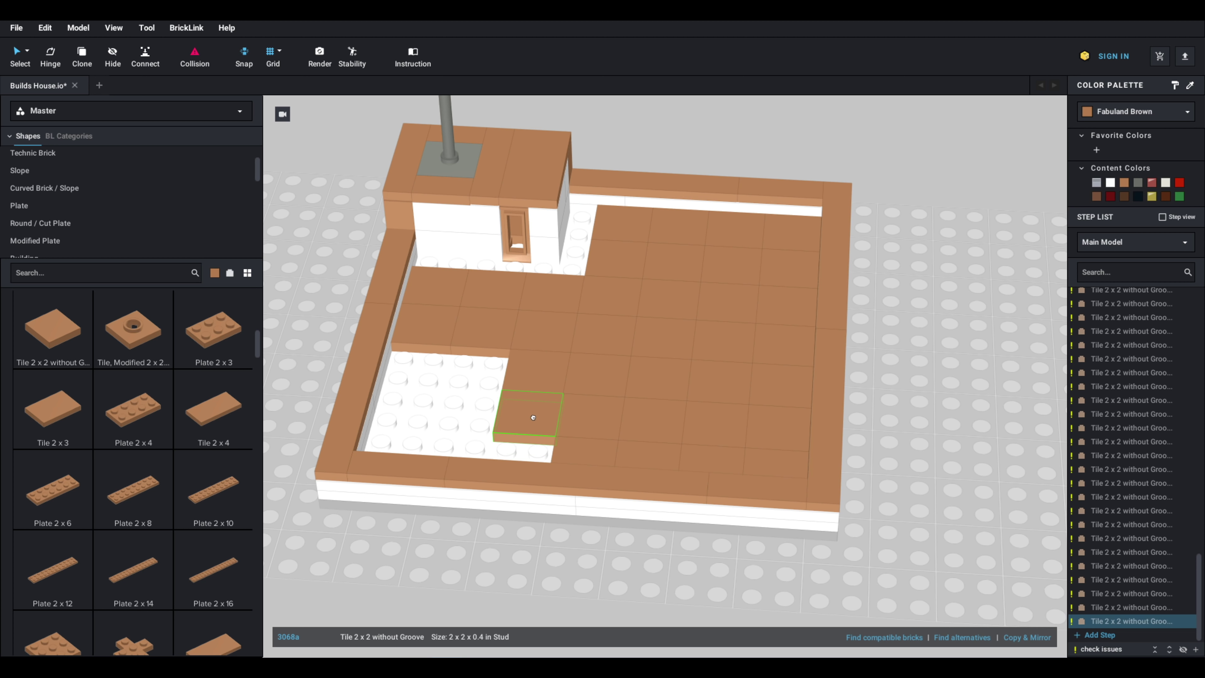
pyautogui.moveTo(521, 446); pyautogui.dragTo(430, 447, button='right')
pyautogui.press('Escape')
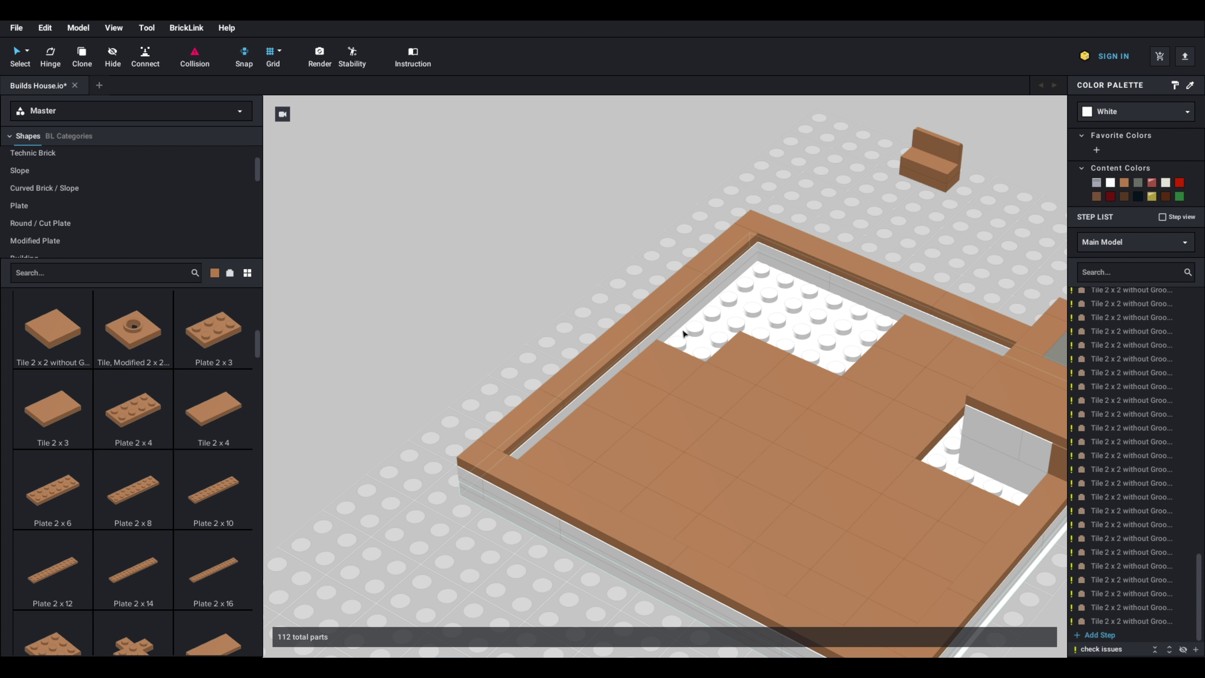
pyautogui.moveTo(68, 338); pyautogui.dragTo(792, 356)
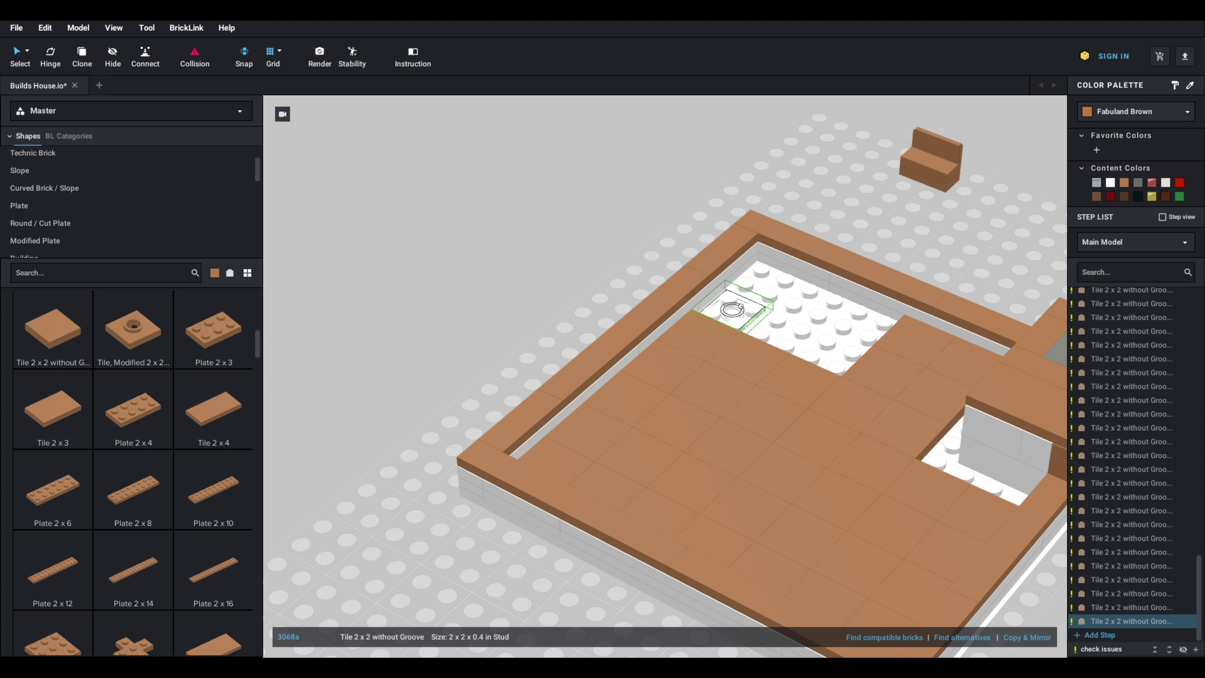
pyautogui.click(770, 290)
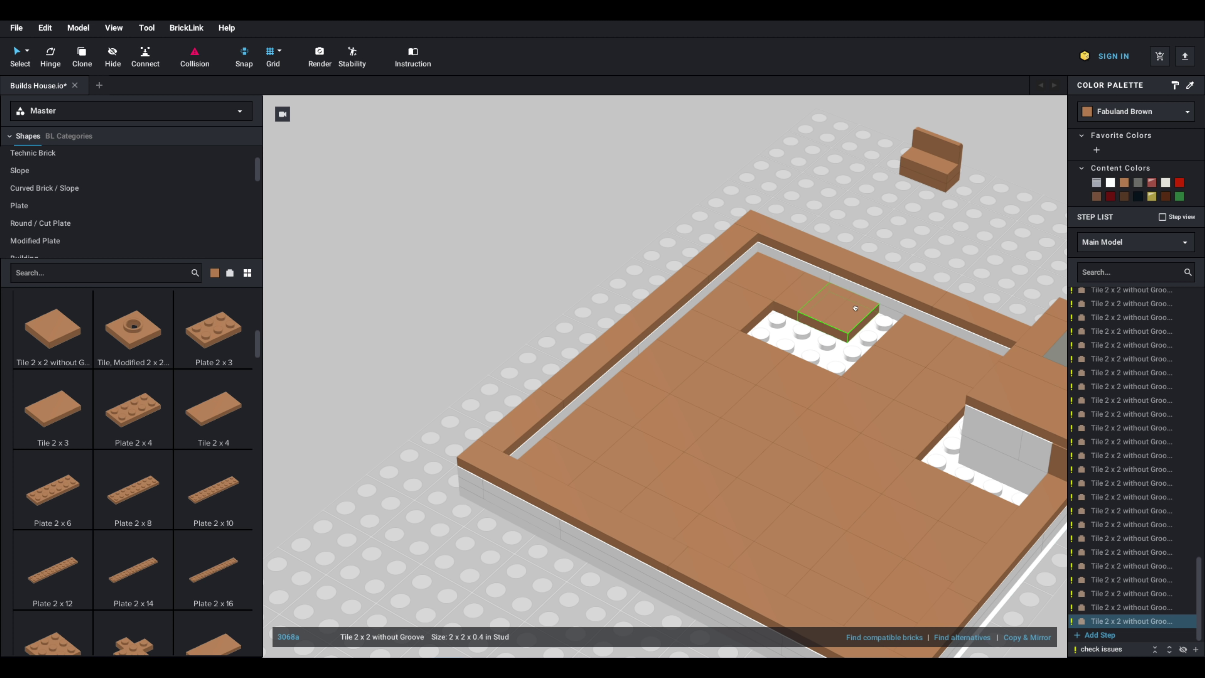
pyautogui.click(853, 328)
pyautogui.click(782, 323)
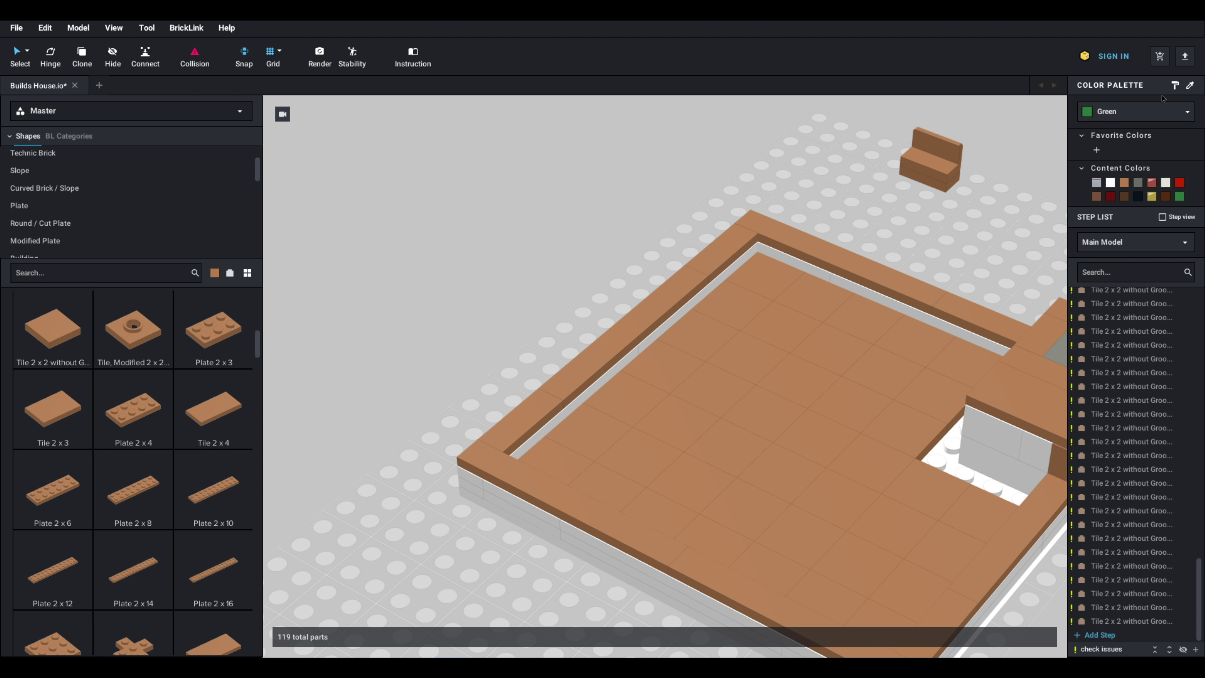
# Step: Paint all the 2 x 2 floor tiles Green, leaving the border tiles brown
pyautogui.click(831, 350)
pyautogui.scroll(-4, 720, 385)
pyautogui.moveTo(721, 385)
pyautogui.mouseDown(button='right')
pyautogui.moveTo(863, 382)
pyautogui.moveTo(854, 381)
pyautogui.mouseUp(button='right')
pyautogui.scroll(-2, 853, 380)
pyautogui.scroll(5, 606, 407)
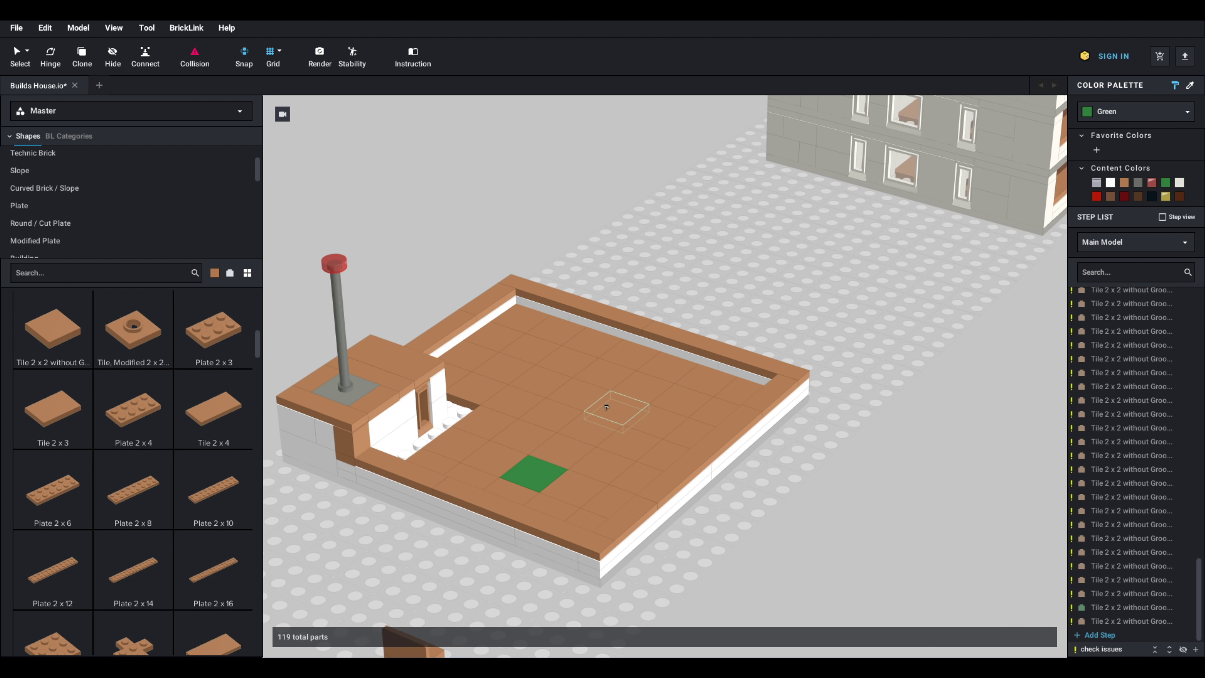
pyautogui.click(566, 446)
pyautogui.click(524, 437)
pyautogui.click(493, 461)
pyautogui.moveTo(456, 479); pyautogui.dragTo(543, 457, button='right')
pyautogui.click(485, 367)
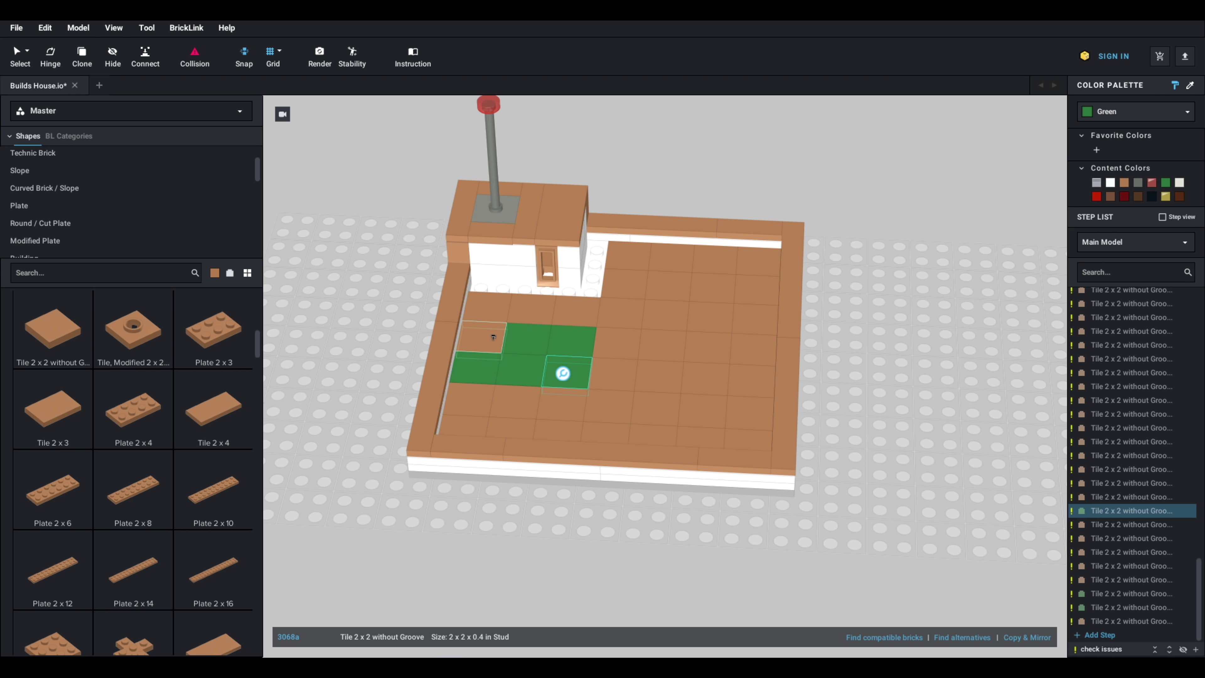
pyautogui.moveTo(494, 337)
pyautogui.mouseDown()
pyautogui.moveTo(546, 304)
pyautogui.moveTo(603, 311)
pyautogui.moveTo(630, 261)
pyautogui.moveTo(664, 328)
pyautogui.moveTo(716, 276)
pyautogui.moveTo(759, 265)
pyautogui.moveTo(747, 355)
pyautogui.moveTo(707, 353)
pyautogui.moveTo(705, 379)
pyautogui.moveTo(740, 418)
pyautogui.moveTo(697, 412)
pyautogui.moveTo(615, 352)
pyautogui.moveTo(643, 406)
pyautogui.moveTo(659, 408)
pyautogui.mouseUp()
pyautogui.moveTo(745, 413); pyautogui.dragTo(683, 407, button='right')
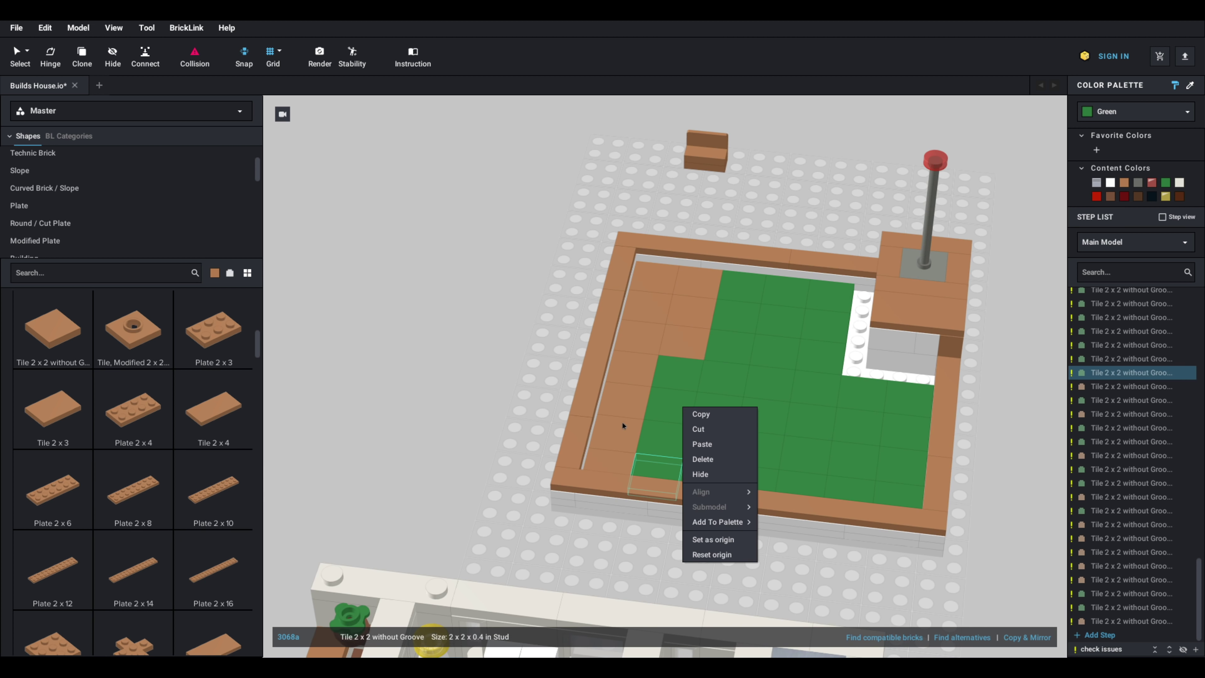
pyautogui.moveTo(623, 448)
pyautogui.mouseDown()
pyautogui.moveTo(616, 399)
pyautogui.moveTo(645, 331)
pyautogui.moveTo(688, 288)
pyautogui.moveTo(695, 299)
pyautogui.mouseUp()
pyautogui.moveTo(695, 304); pyautogui.dragTo(755, 323, button='right')
pyautogui.press('Escape')
pyautogui.scroll(2, 664, 327)
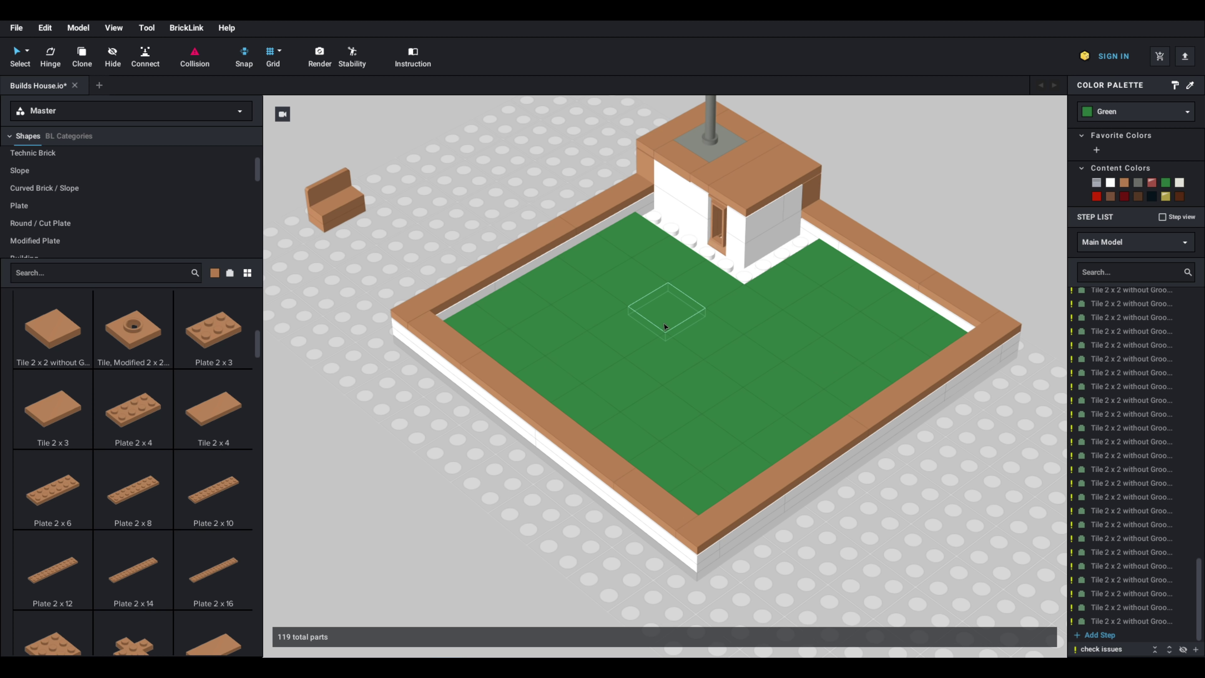
# Step: Place a rotated brown Tile 1 x 3 in the gap along the stove's side, starting at the back wall
pyautogui.moveTo(665, 326); pyautogui.dragTo(677, 325, button='right')
pyautogui.scroll(4, 618, 306)
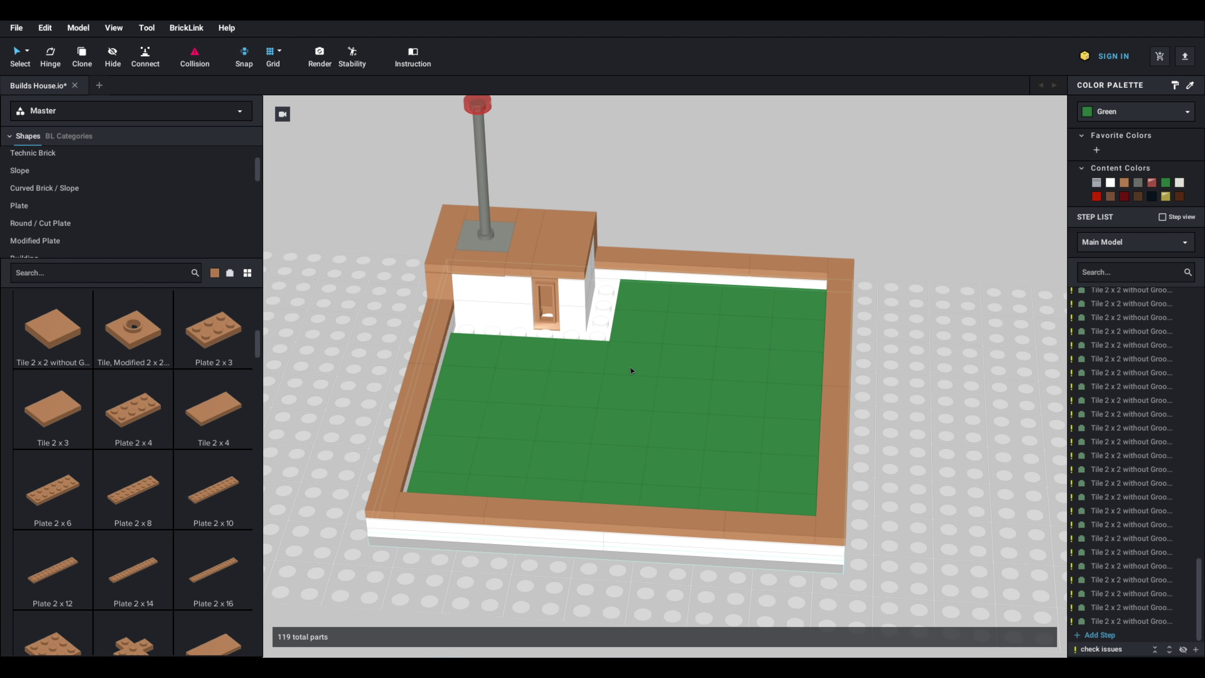
pyautogui.moveTo(602, 343); pyautogui.dragTo(601, 331, button='right')
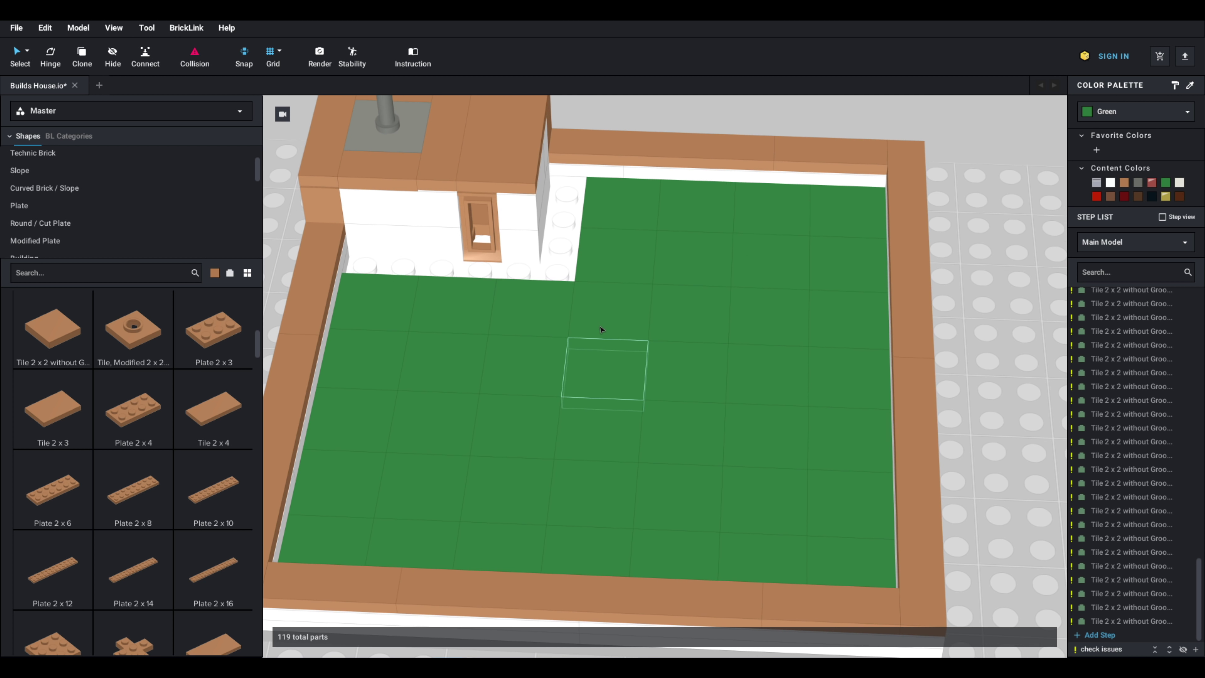
pyautogui.rightClick(599, 329)
pyautogui.click(550, 281)
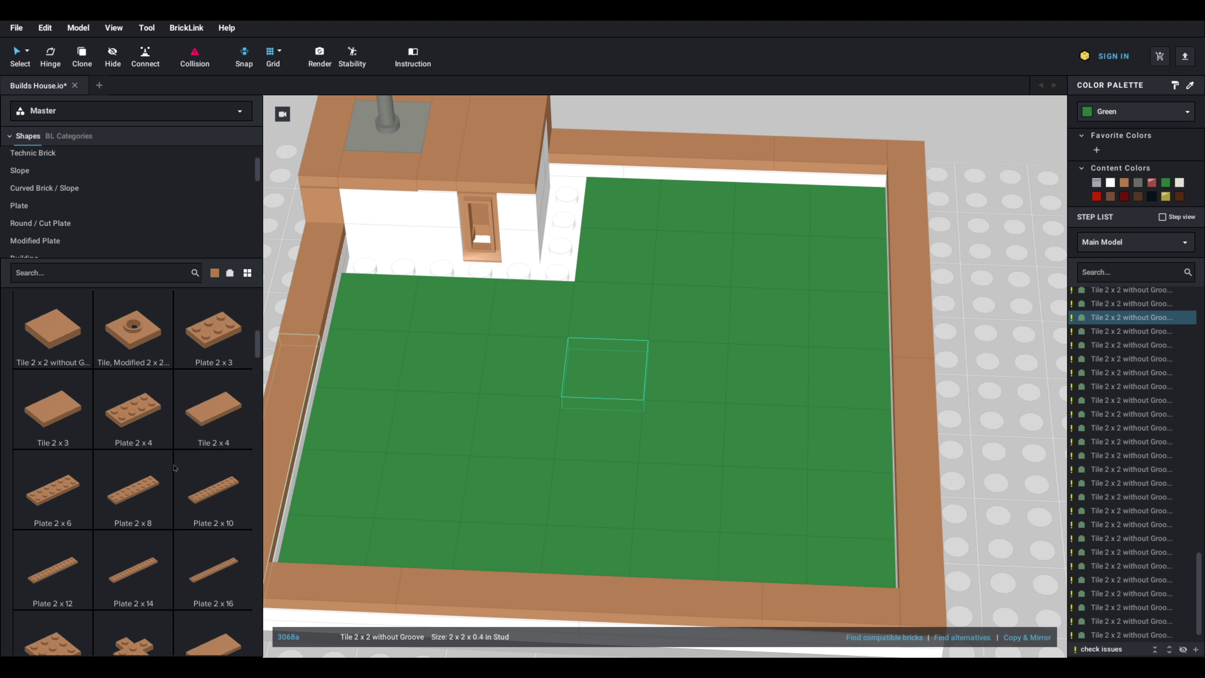
pyautogui.scroll(8, 174, 466)
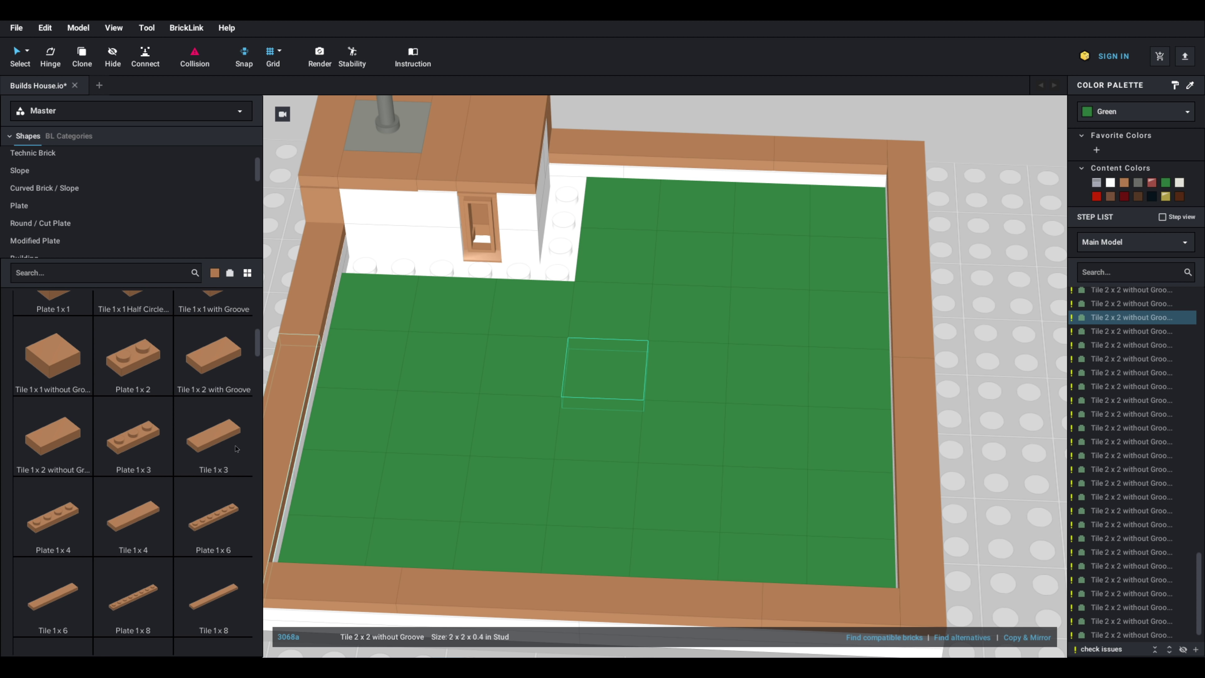
pyautogui.click(236, 449)
pyautogui.click(406, 262)
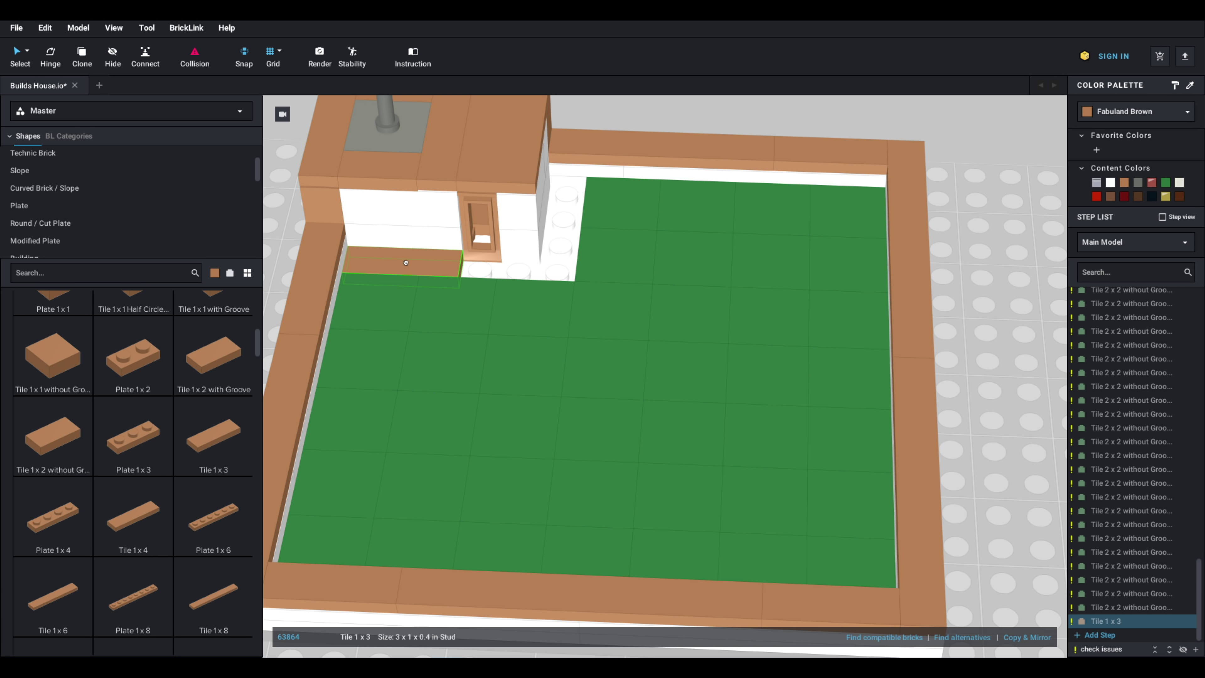
pyautogui.press('Right')
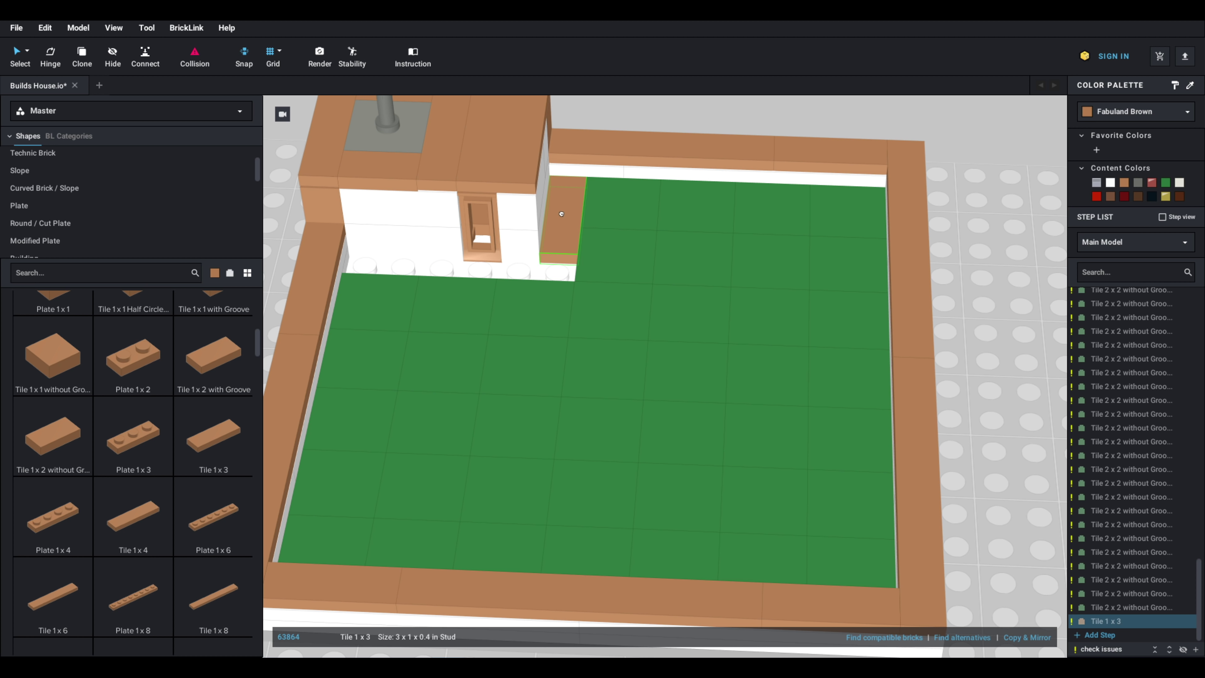
pyautogui.click(562, 214)
# Step: Close the gap in front of the stove with a brown Tile 1 x 2 without Groove and a Tile 1 x 4
pyautogui.scroll(1, 76, 441)
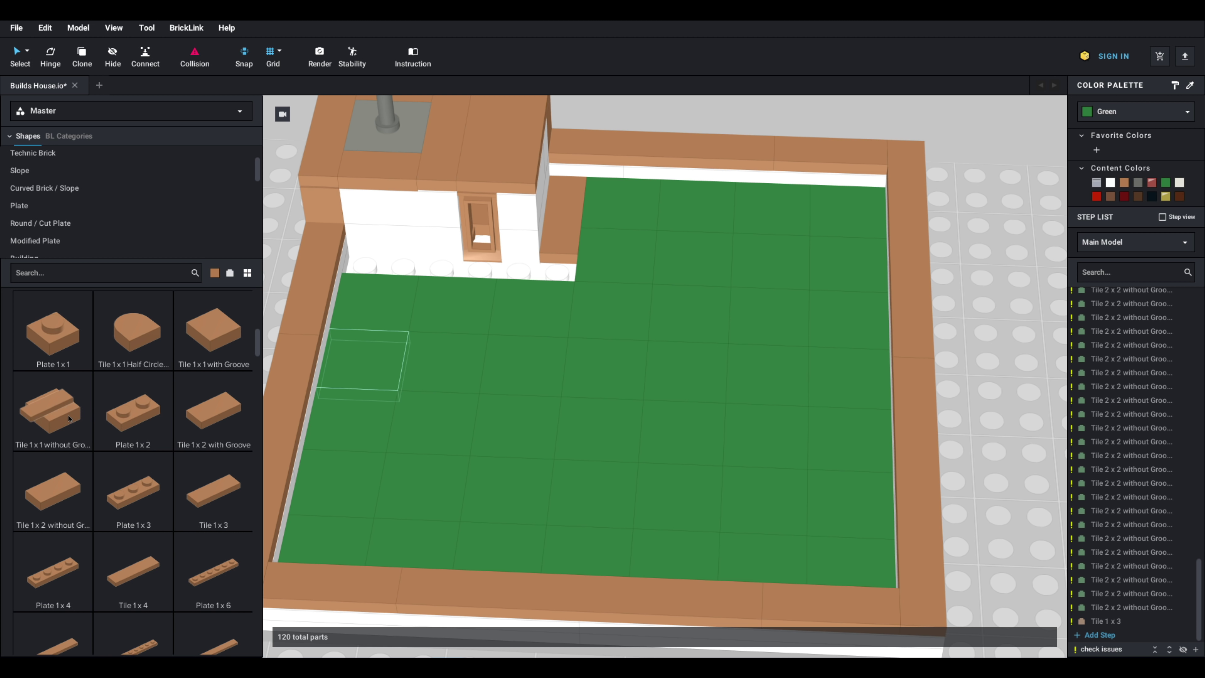
pyautogui.click(522, 304)
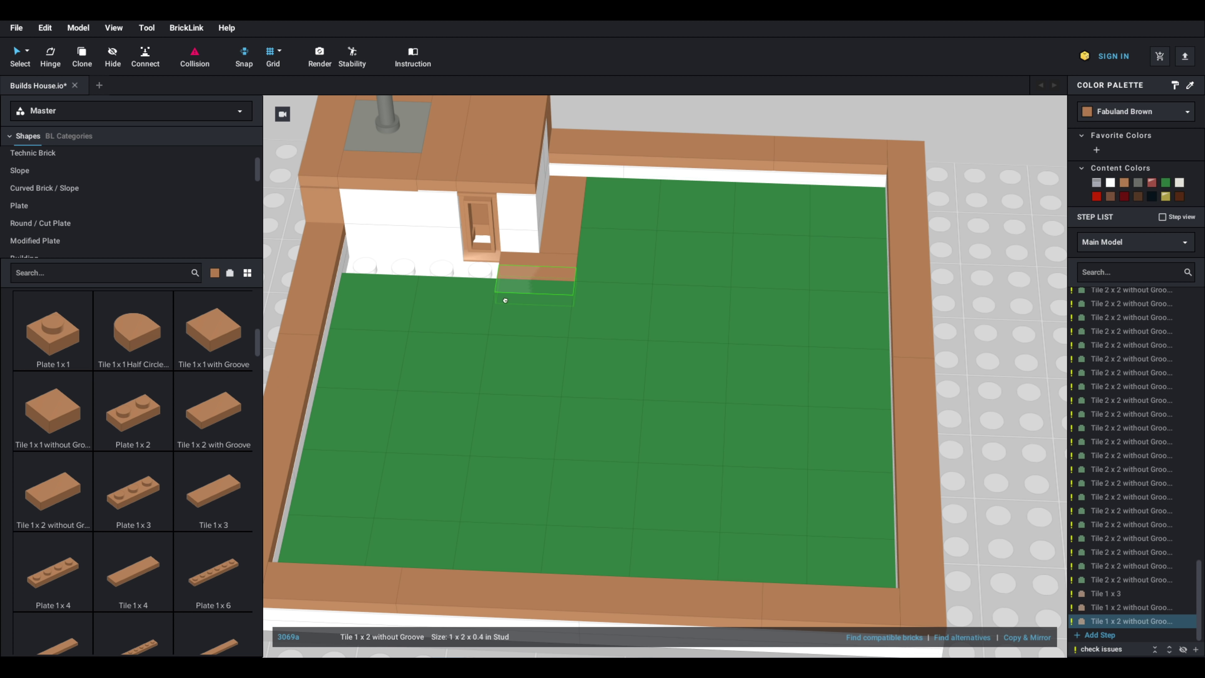
pyautogui.scroll(-1, 166, 504)
pyautogui.click(152, 530)
pyautogui.press('Right')
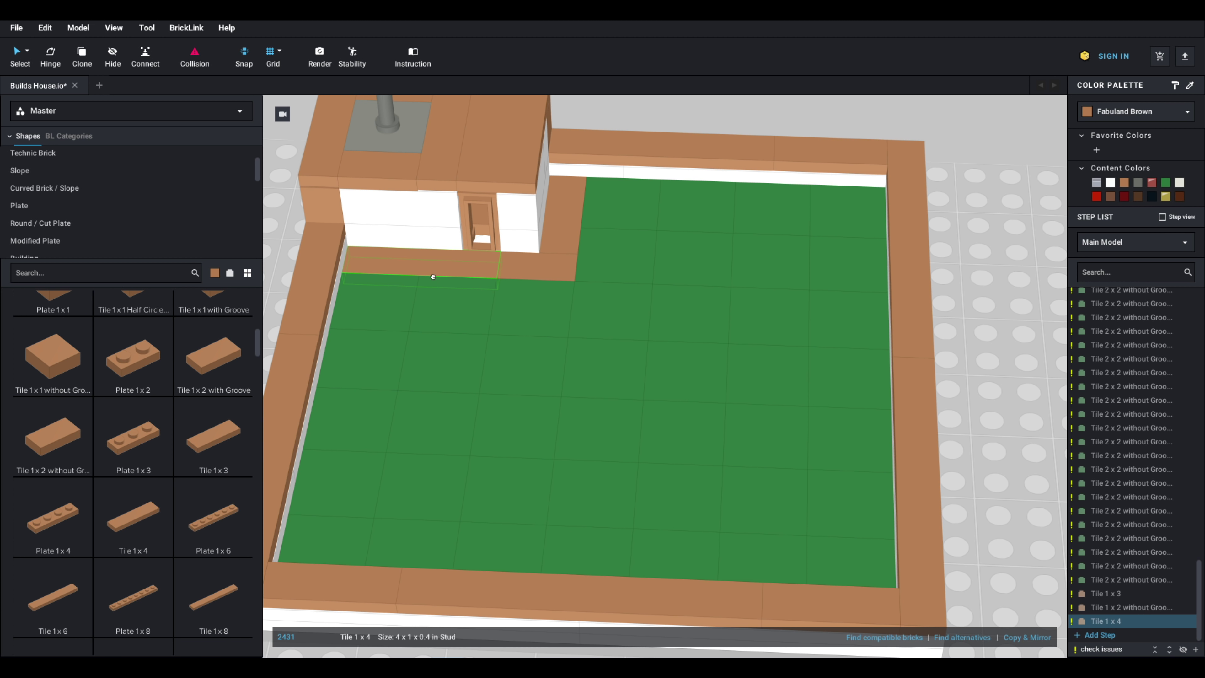
pyautogui.click(433, 275)
pyautogui.press('Escape')
# Step: Paint the 1 x 2, 1 x 4 and 1 x 3 tiles around the stove Green
pyautogui.click(1176, 86)
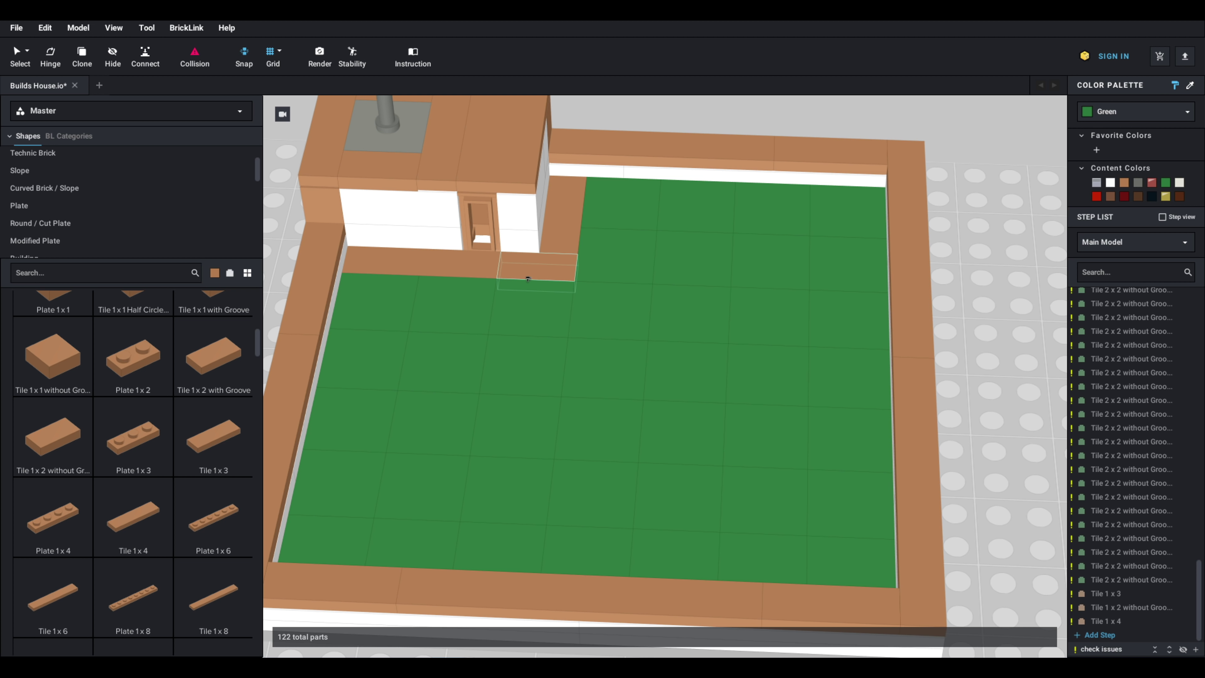
pyautogui.click(534, 269)
pyautogui.click(477, 263)
pyautogui.click(562, 220)
pyautogui.moveTo(598, 259); pyautogui.dragTo(592, 233, button='right')
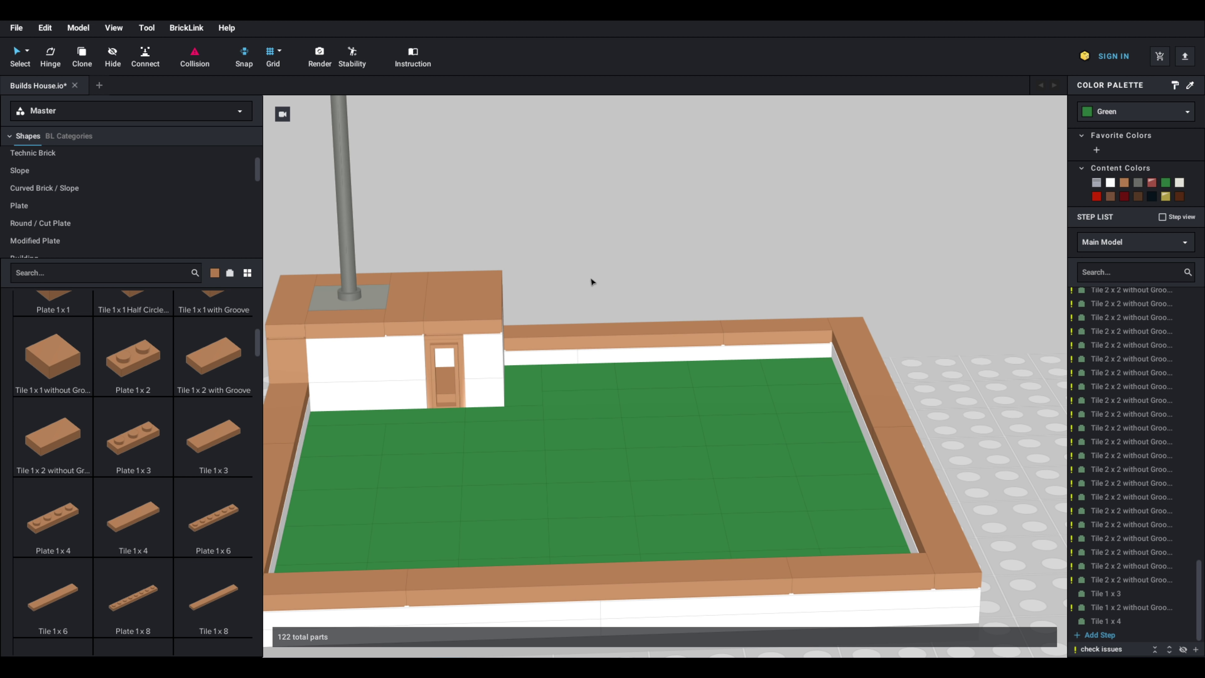
pyautogui.scroll(-2, 577, 287)
pyautogui.moveTo(573, 302); pyautogui.dragTo(559, 320, button='right')
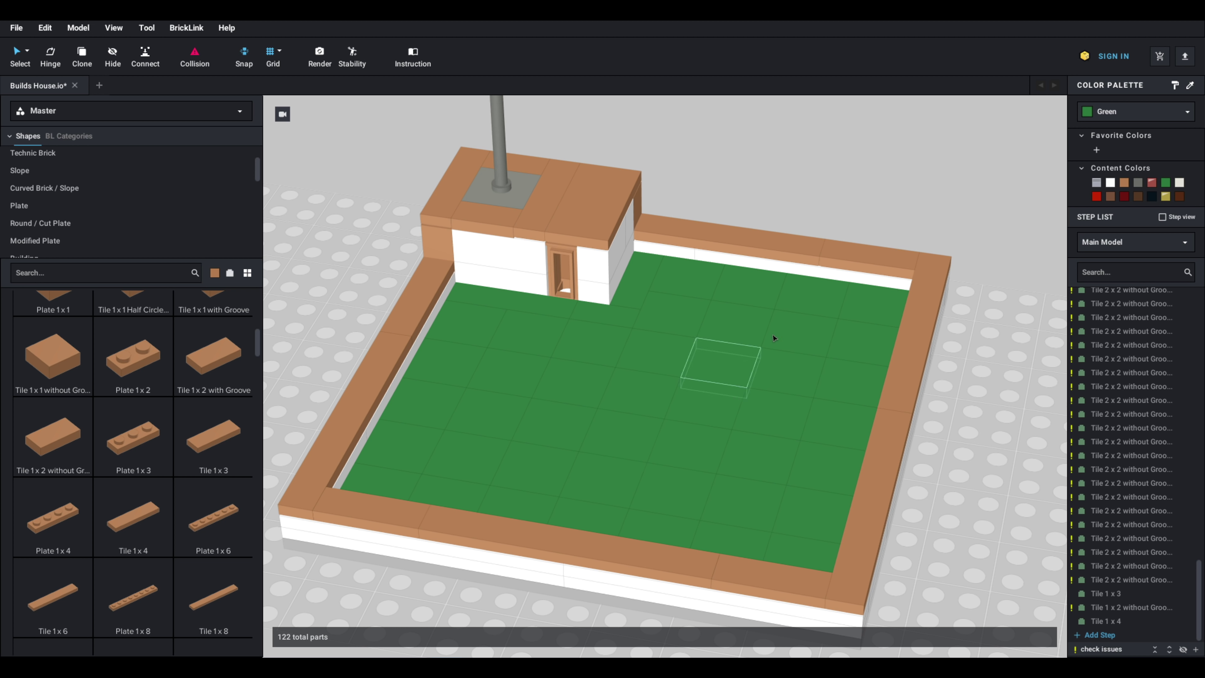
pyautogui.click(824, 298)
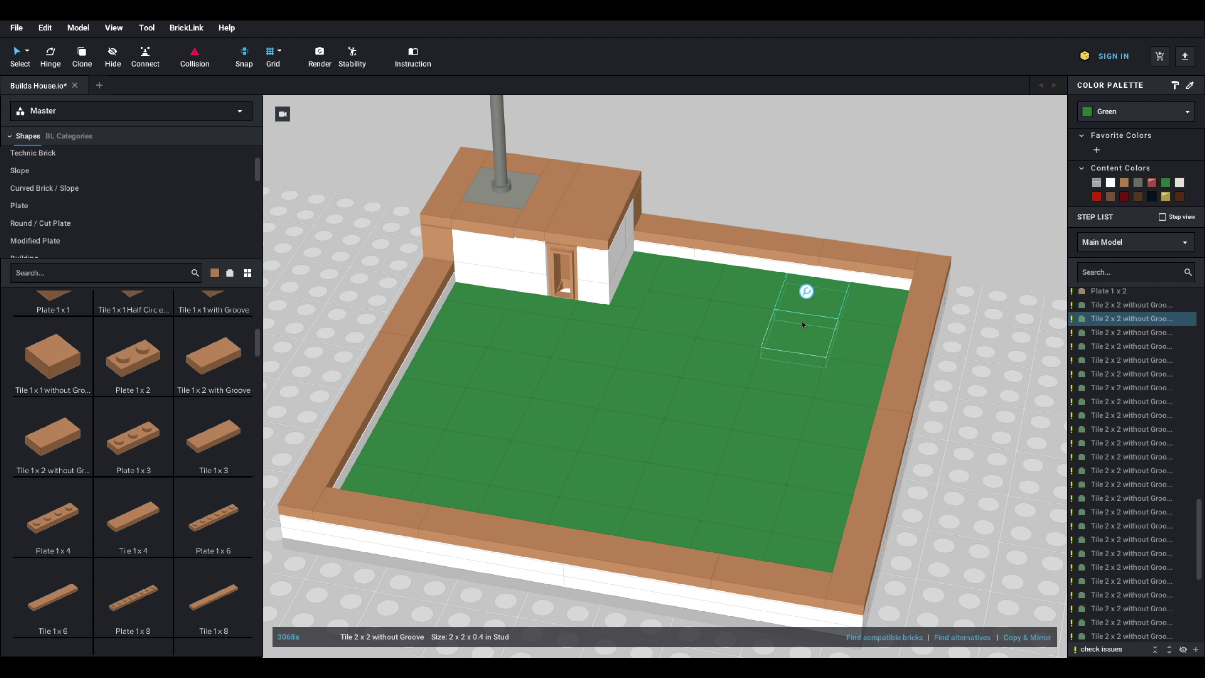
pyautogui.press('Delete')
pyautogui.click(802, 330)
pyautogui.press('Delete')
pyautogui.click(786, 379)
pyautogui.press('Delete')
pyautogui.click(847, 384)
pyautogui.press('Delete')
pyautogui.hotkey('ctrl', 'z')
pyautogui.hotkey('ctrl', 'z')
pyautogui.hotkey('ctrl', 'z')
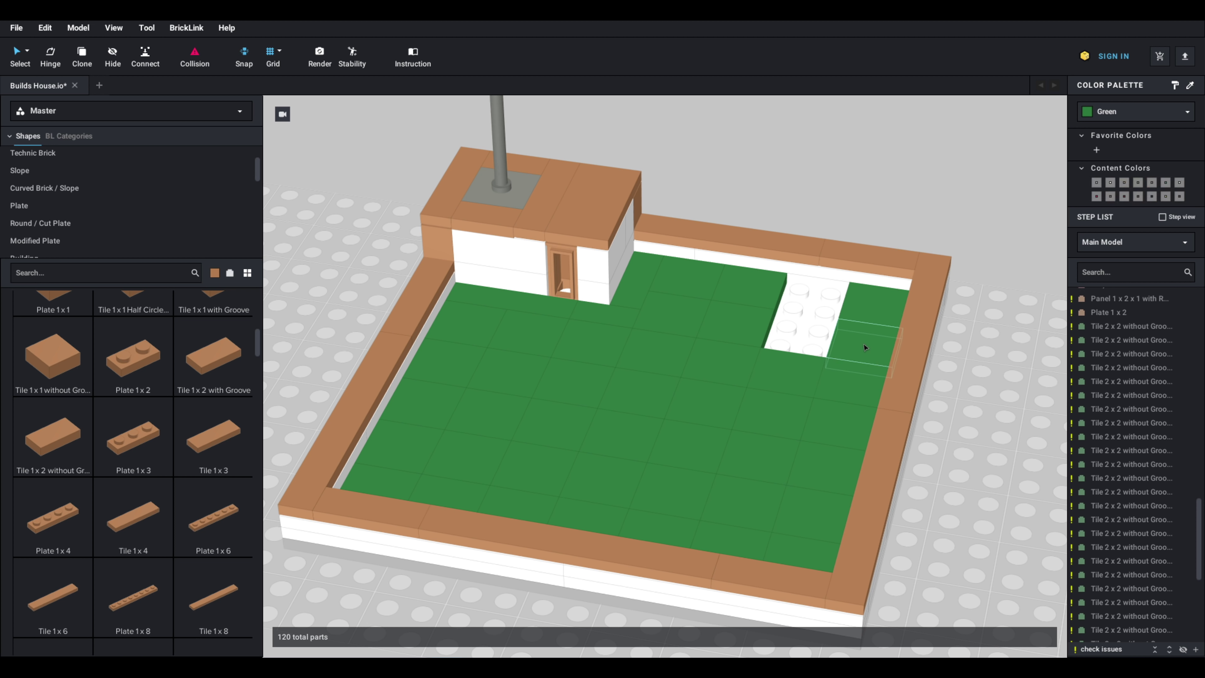
# Step: Paint the two-by-two block of floor tiles in the back corner opposite the stove Blue
pyautogui.click(1182, 114)
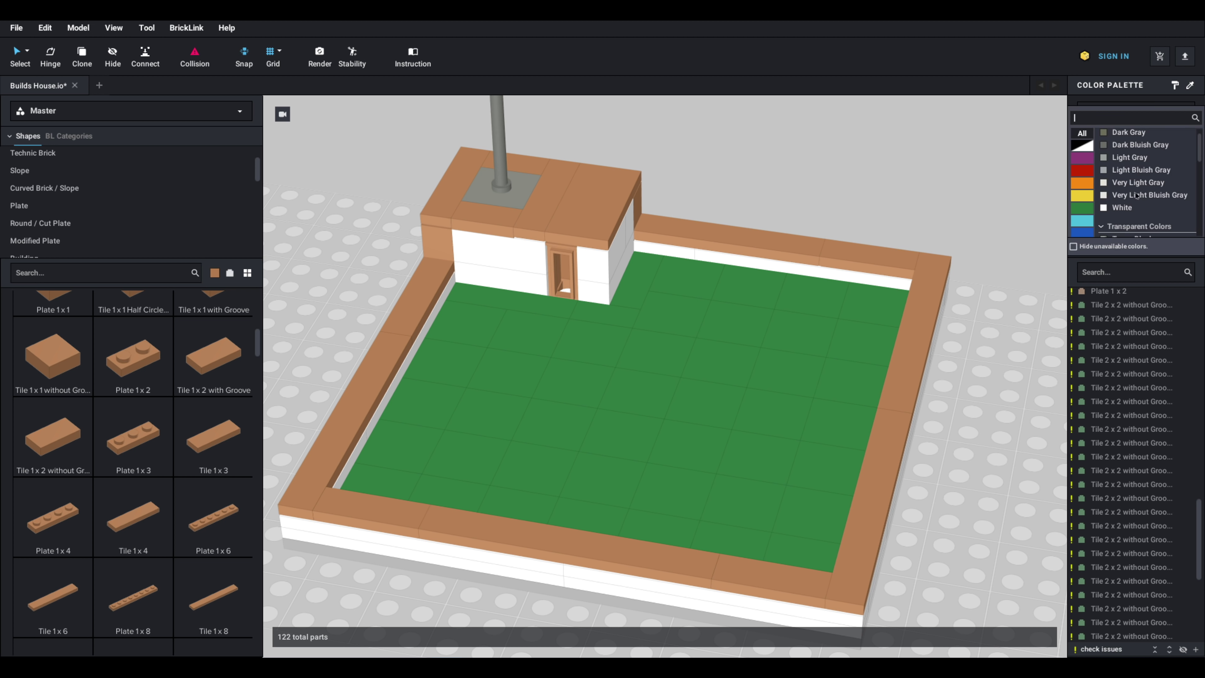
pyautogui.click(1082, 232)
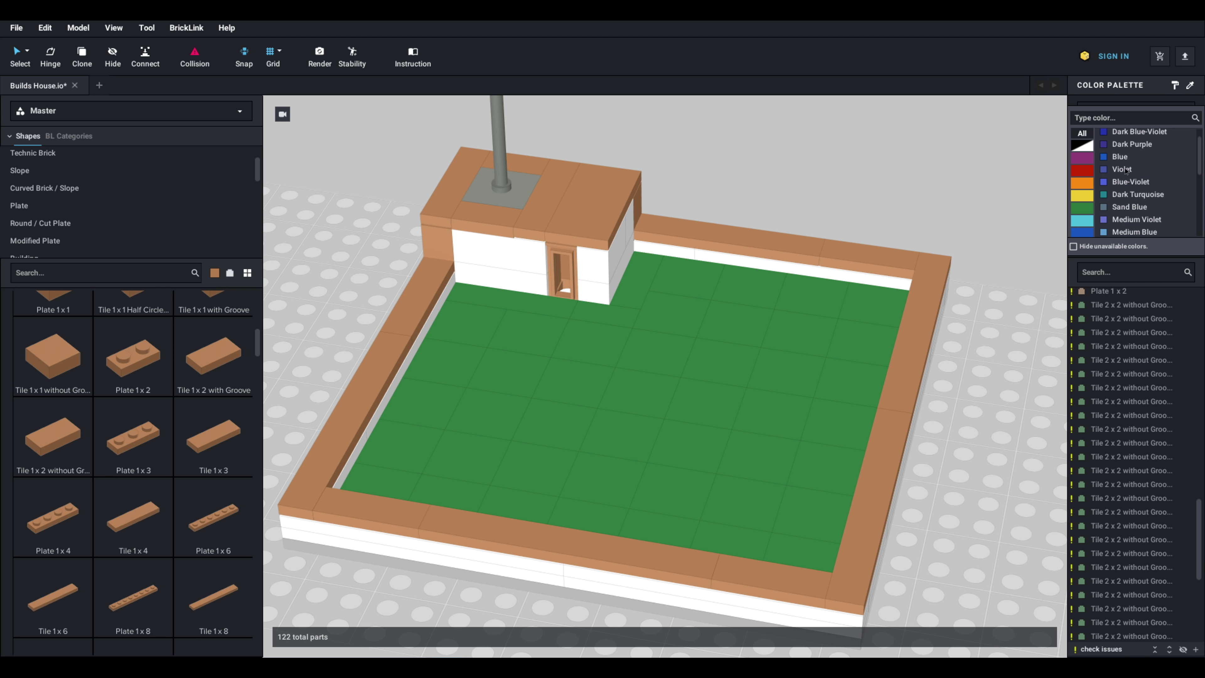
pyautogui.click(1123, 162)
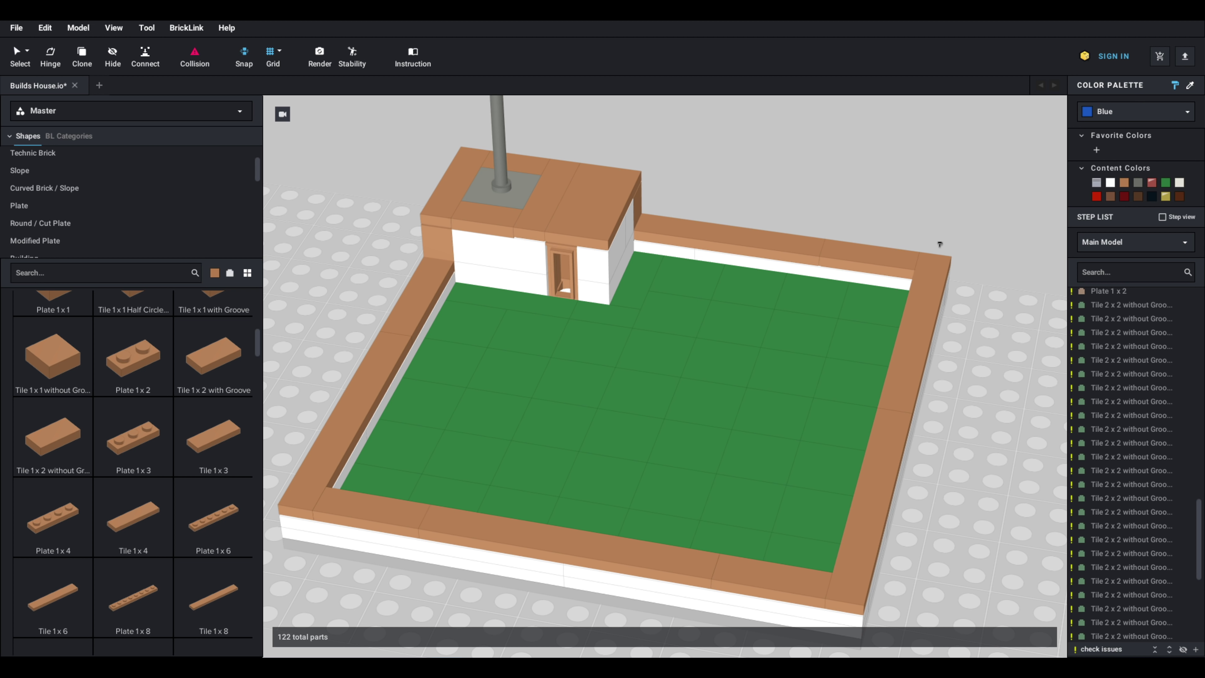
pyautogui.click(871, 306)
pyautogui.click(810, 295)
pyautogui.click(798, 334)
pyautogui.click(872, 344)
pyautogui.moveTo(788, 373); pyautogui.dragTo(827, 388, button='right')
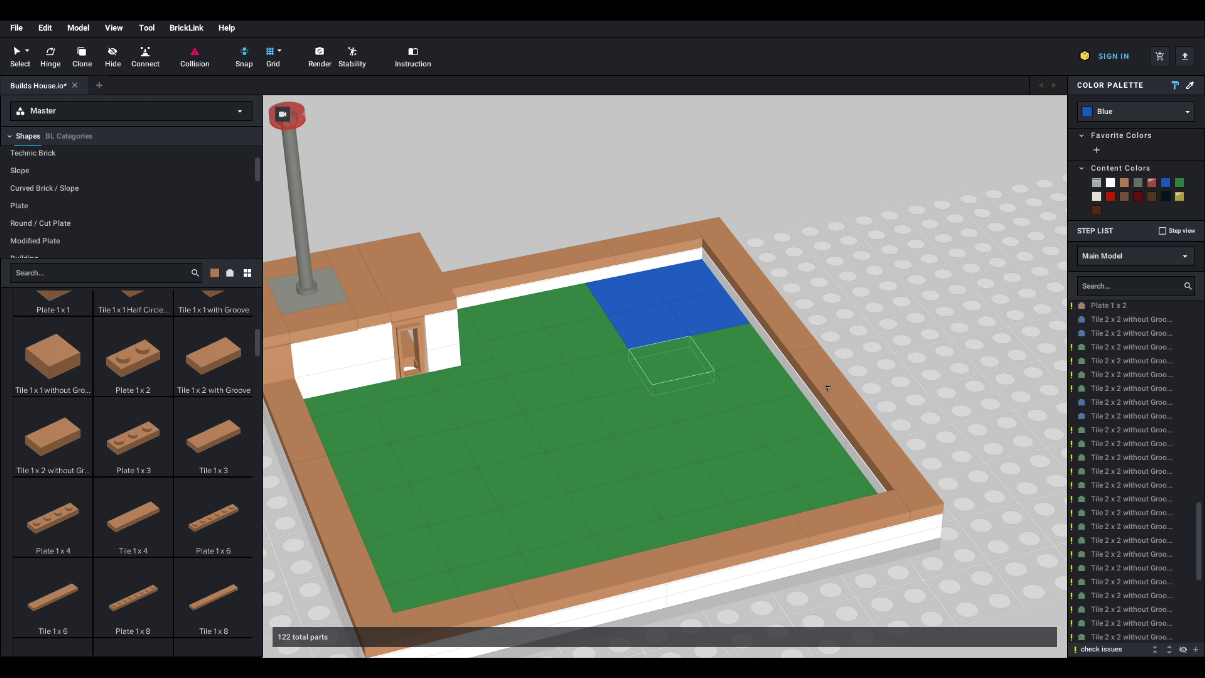
# Step: Paint the back-corner block of floor tiles Trans-Medium Blue, two tiles wide and three tiles deep
pyautogui.click(1181, 114)
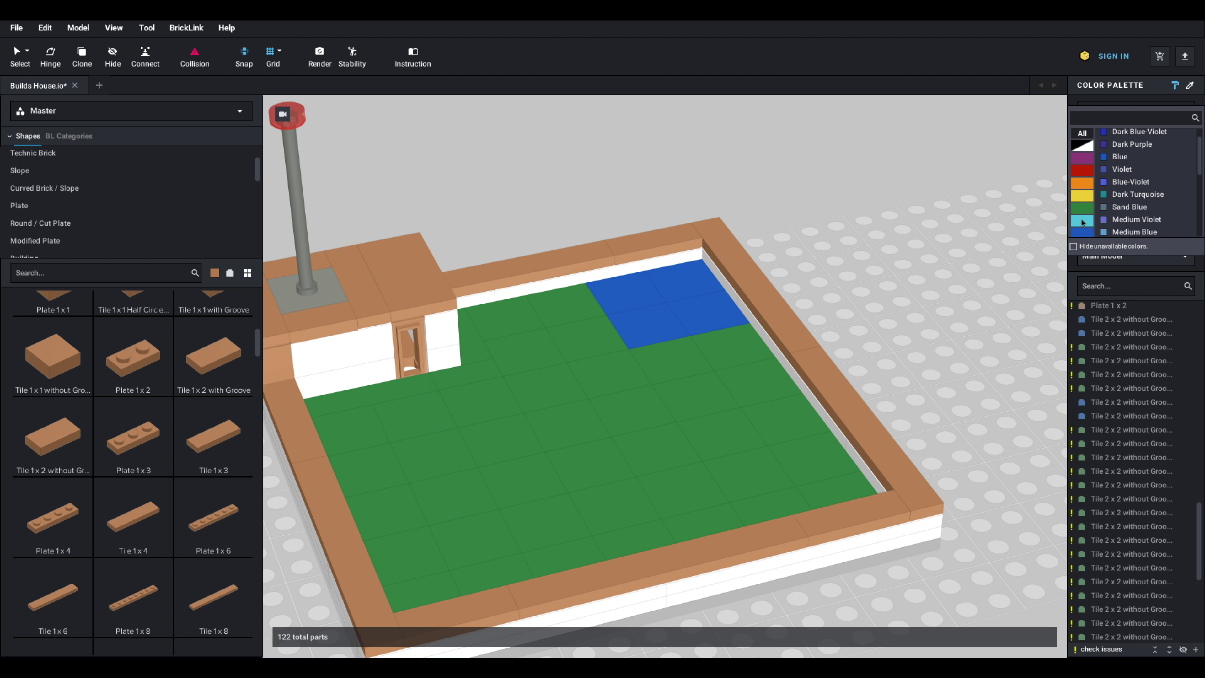
pyautogui.click(1083, 221)
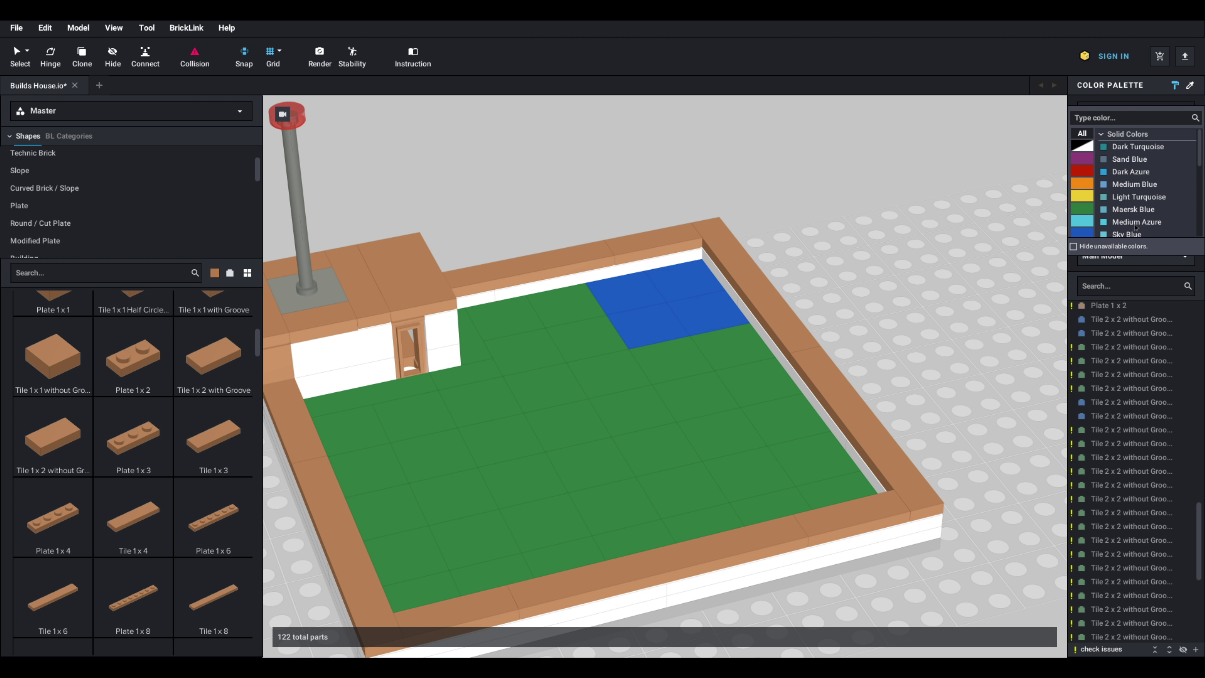
pyautogui.scroll(-5, 1135, 227)
pyautogui.click(1138, 197)
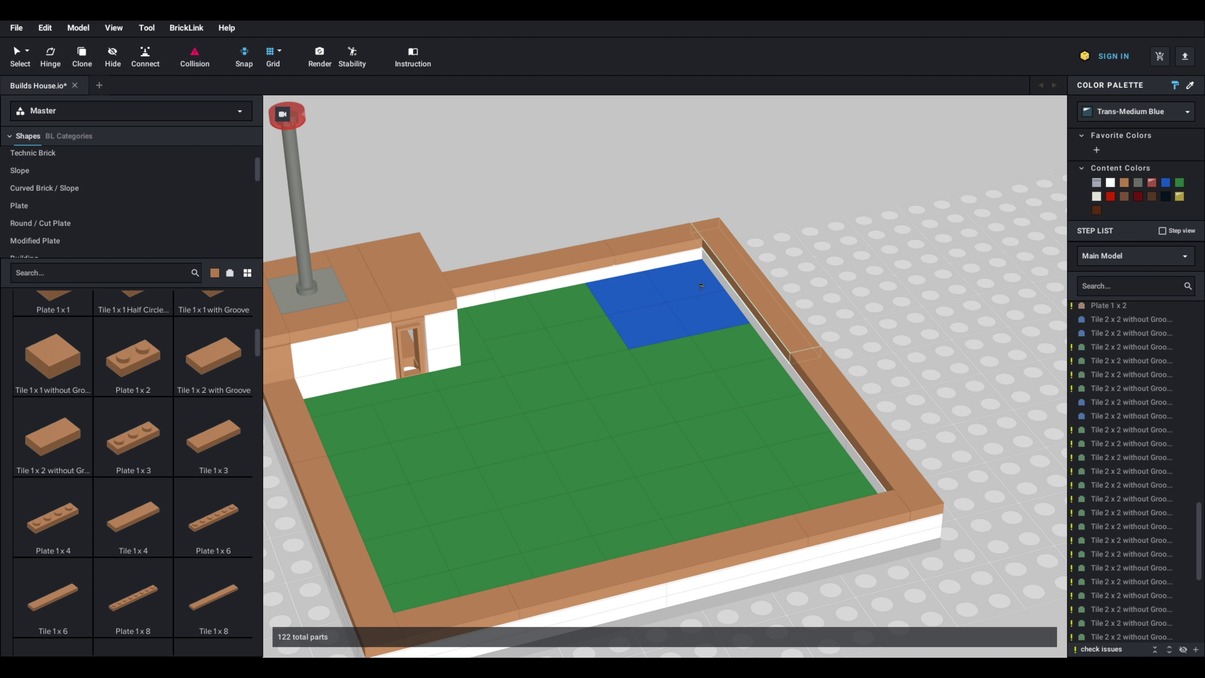
pyautogui.click(700, 286)
pyautogui.click(633, 296)
pyautogui.click(651, 328)
pyautogui.click(705, 318)
pyautogui.click(733, 350)
pyautogui.click(671, 363)
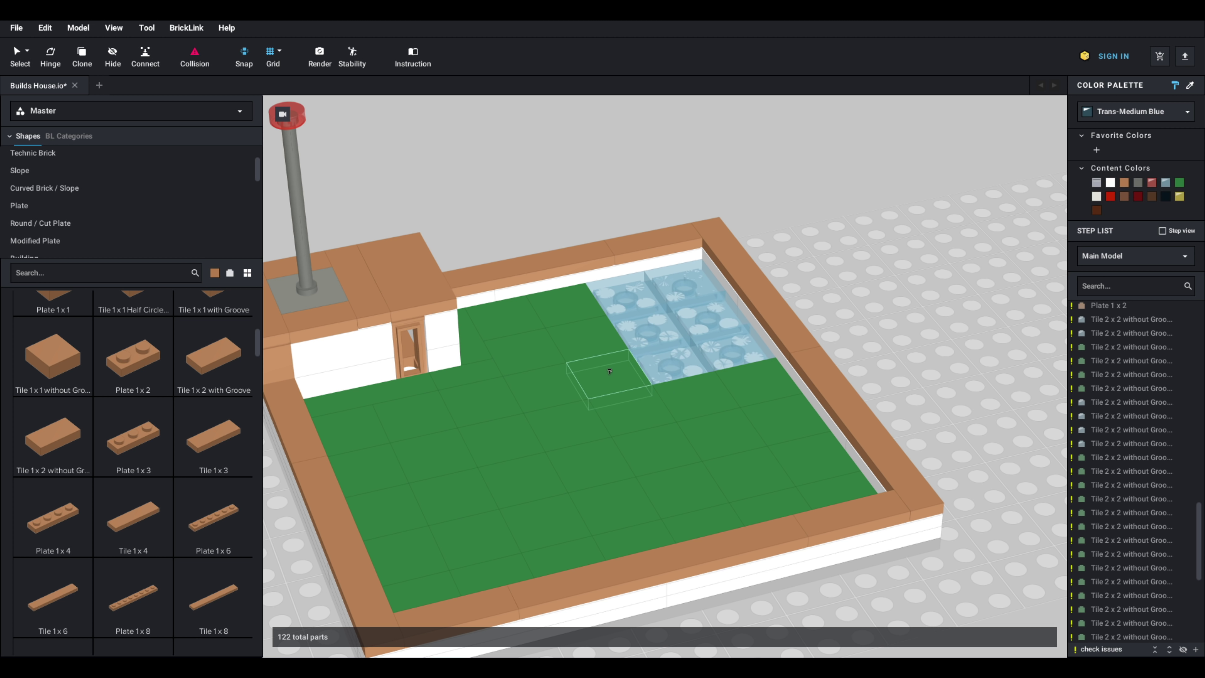
# Step: Paint the adjacent row of three green tiles on the stove side Trans-Medium Blue, making the water area three by three
pyautogui.click(609, 377)
pyautogui.click(586, 346)
pyautogui.click(567, 314)
pyautogui.moveTo(742, 380)
pyautogui.mouseDown(button='right')
pyautogui.moveTo(720, 380)
pyautogui.moveTo(741, 367)
pyautogui.moveTo(663, 381)
pyautogui.moveTo(683, 374)
pyautogui.mouseUp(button='right')
pyautogui.press('Escape')
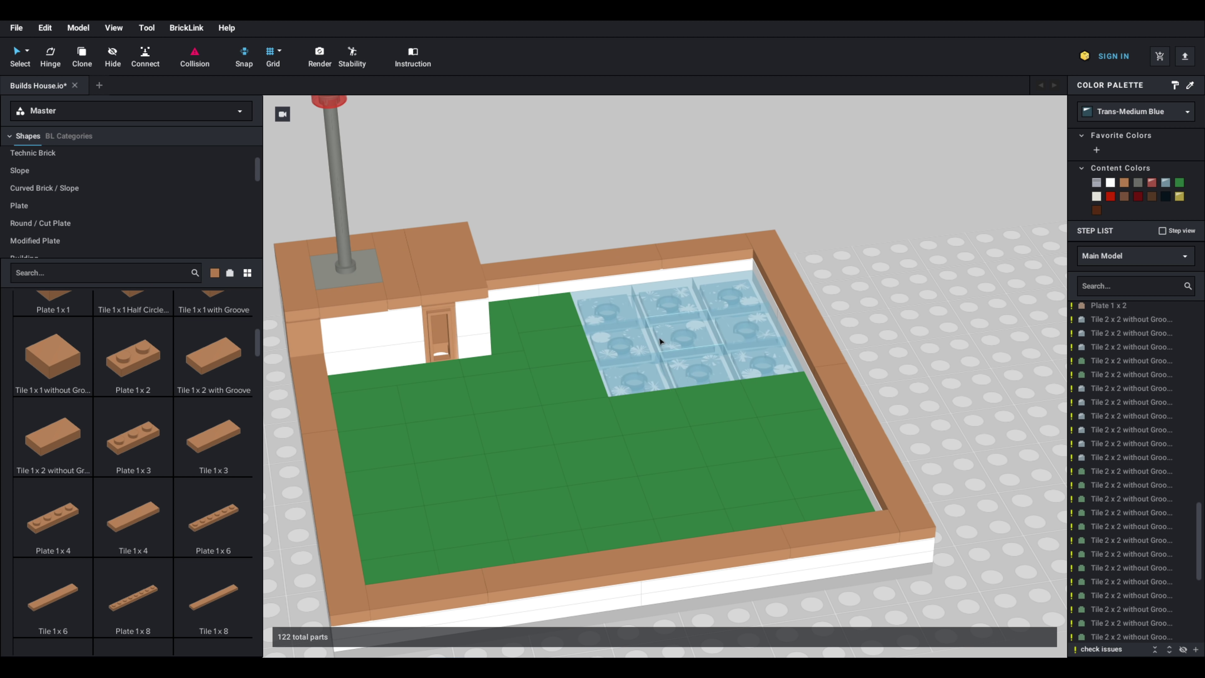
pyautogui.click(708, 409)
pyautogui.press('Delete')
pyautogui.click(774, 410)
pyautogui.press('Delete')
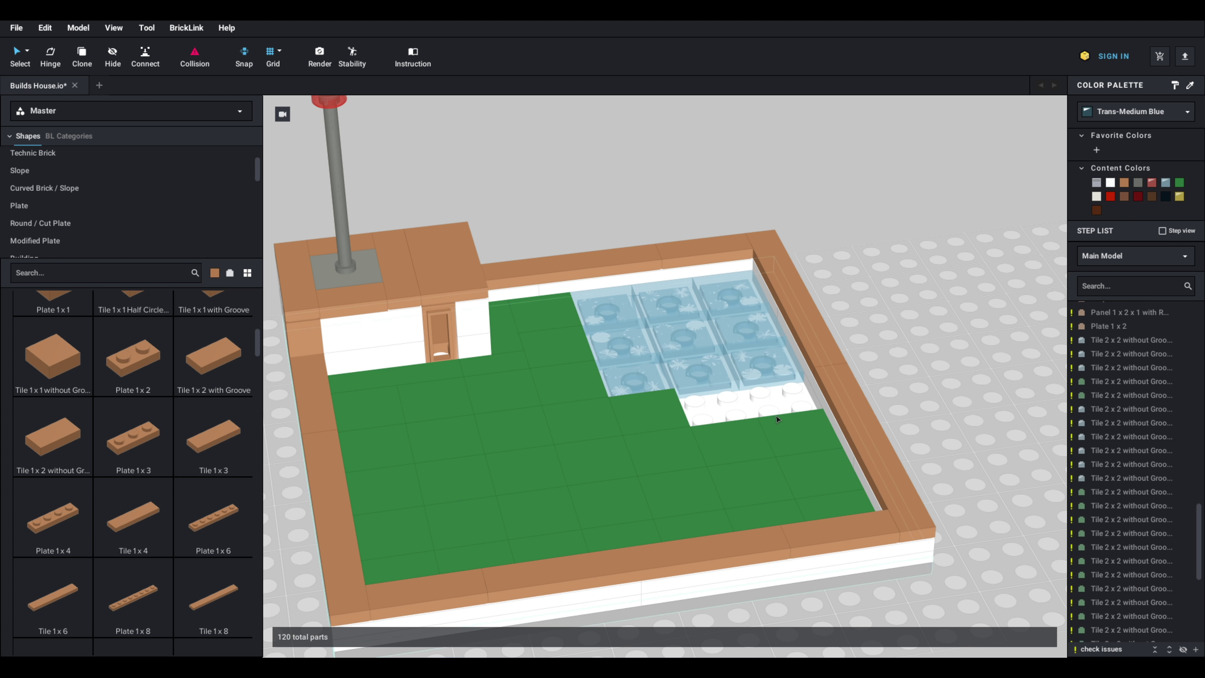
pyautogui.hotkey('ctrl', 'y')
pyautogui.hotkey('ctrl', 'y')
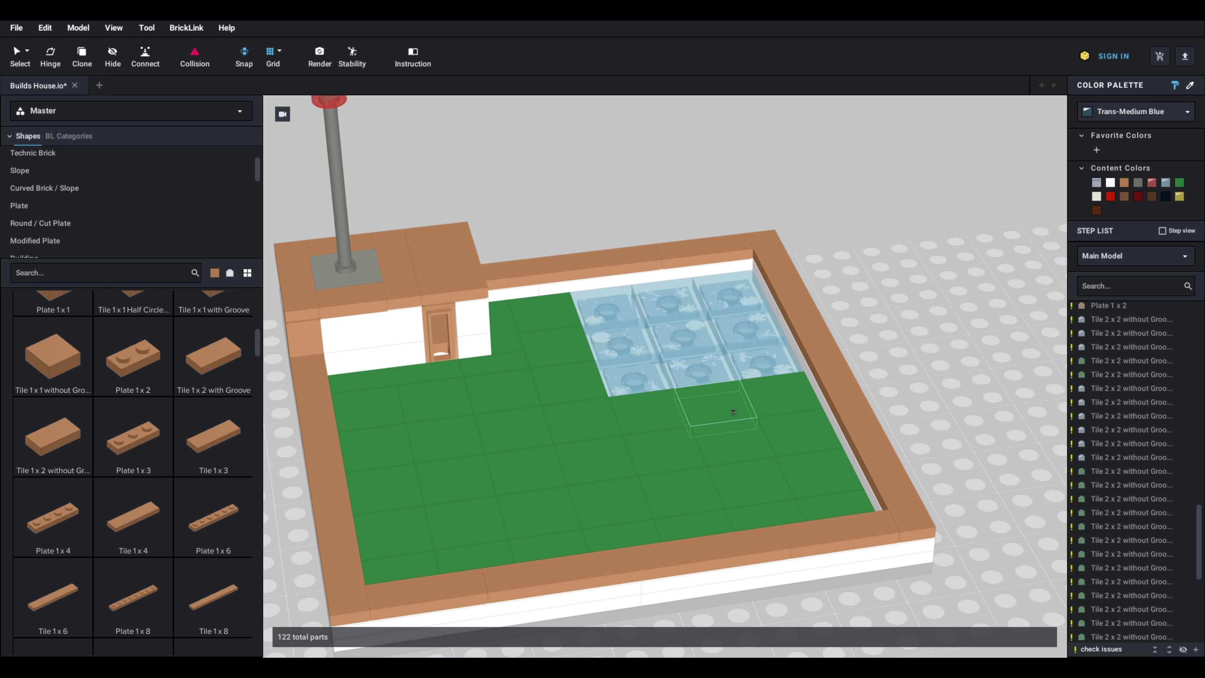
# Step: Paint the two green tiles in front of the water area, nearest the side wall, Trans-Medium Blue
pyautogui.click(778, 402)
pyautogui.click(713, 409)
pyautogui.press('Escape')
# Step: Delete the green floor tiles bordering the water area on its stove side and its front side
pyautogui.click(639, 421)
pyautogui.press('Delete')
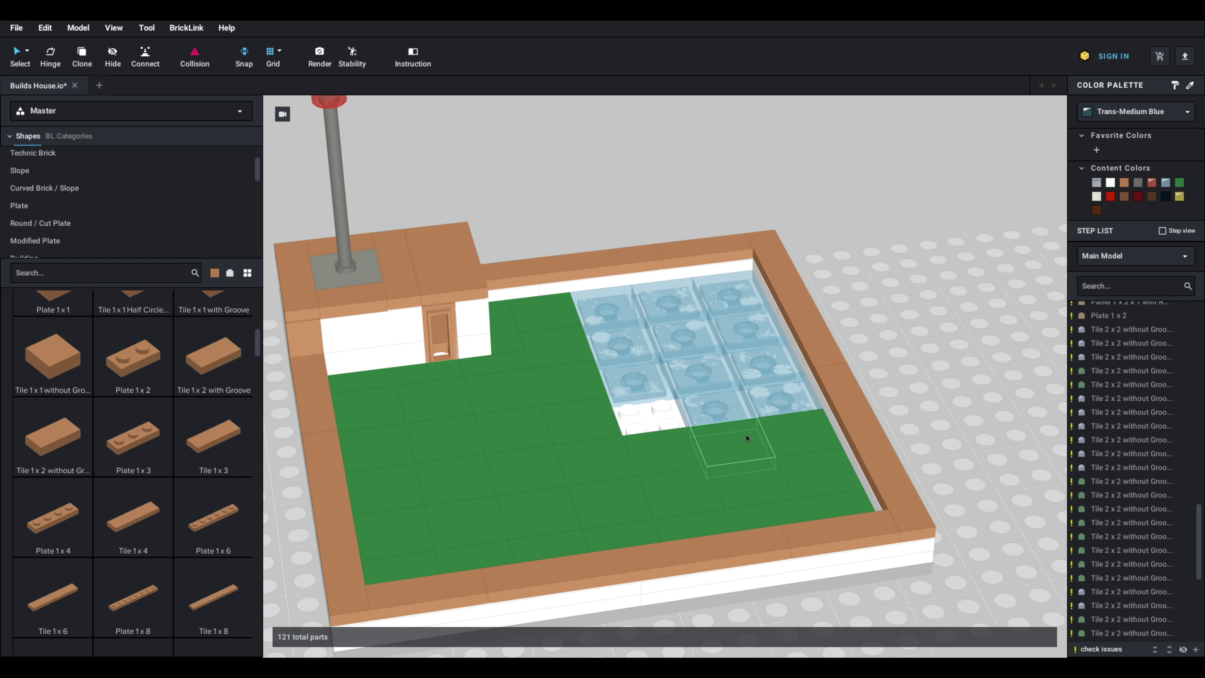
pyautogui.hotkey('ctrl', 'z')
pyautogui.hotkey('ctrl', 'z')
pyautogui.hotkey('ctrl', 'z')
pyautogui.hotkey('ctrl', 'z')
pyautogui.hotkey('ctrl', 'z')
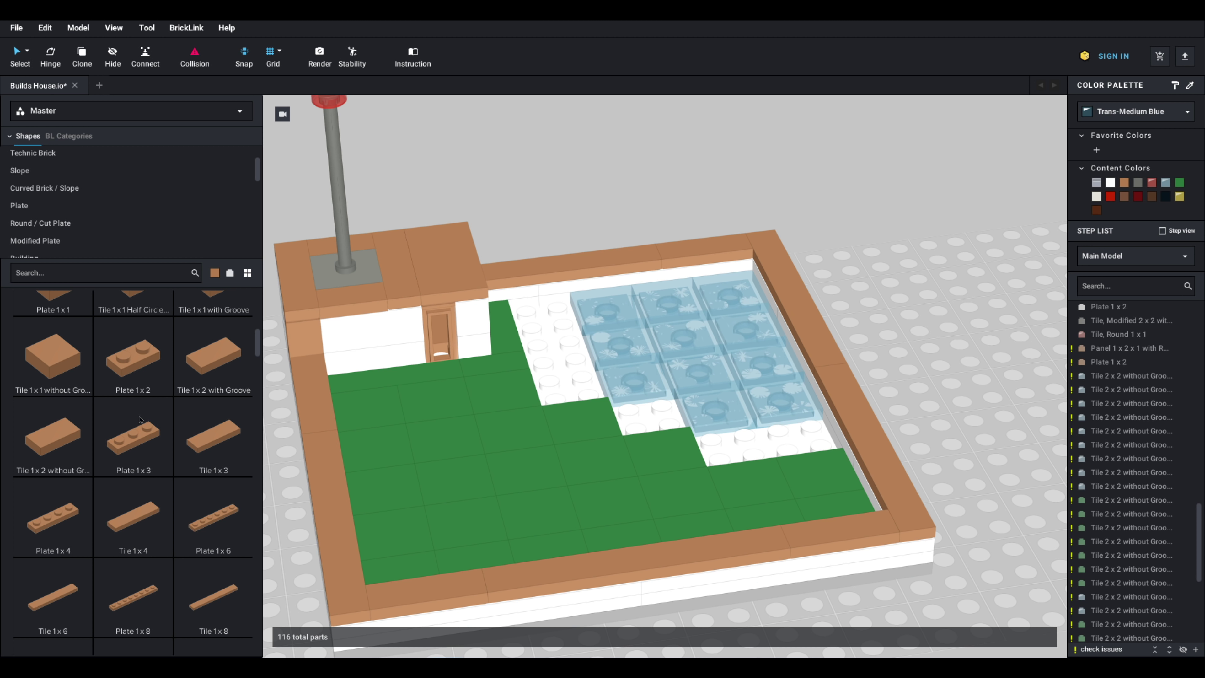
# Step: Browse the plate, tile and round plate parts for a piece suited to edging the water area
pyautogui.scroll(6, 140, 419)
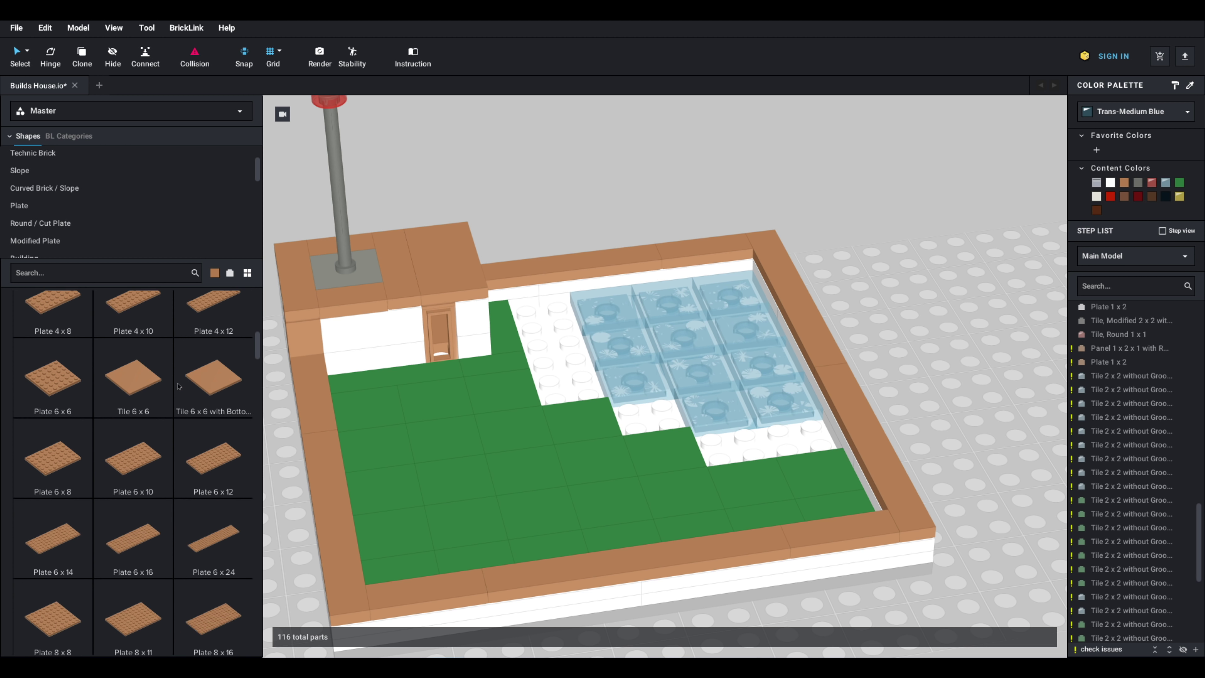
pyautogui.scroll(-5, 161, 389)
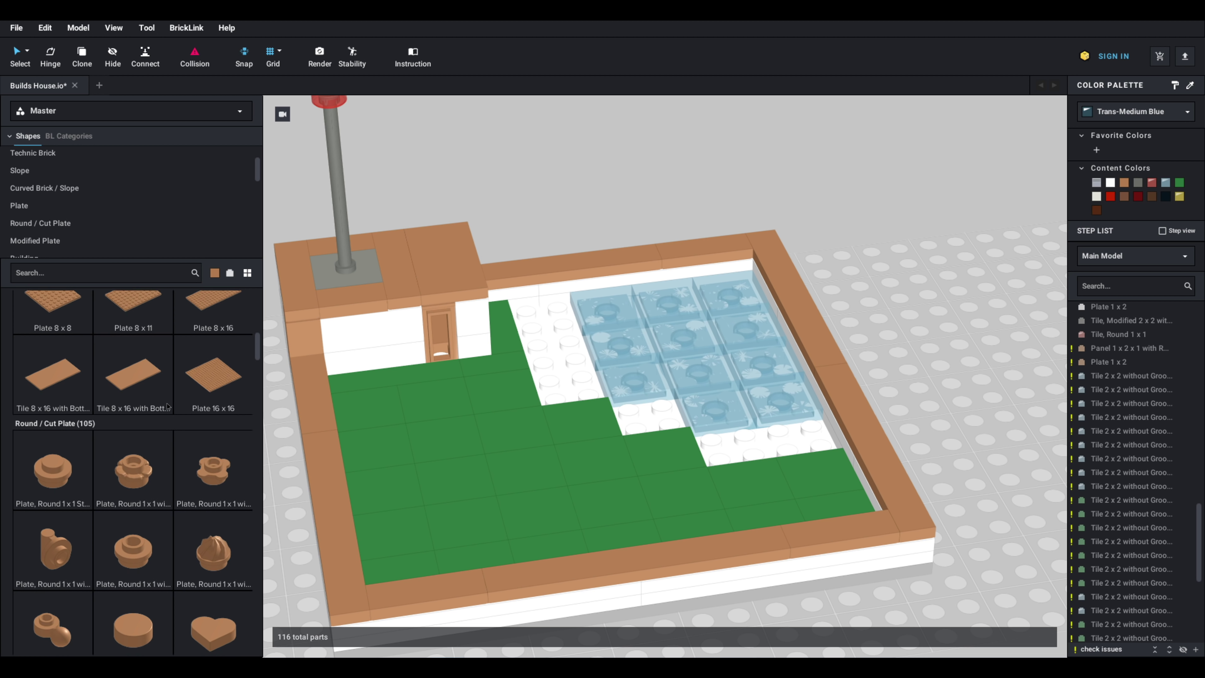
pyautogui.scroll(-3, 167, 404)
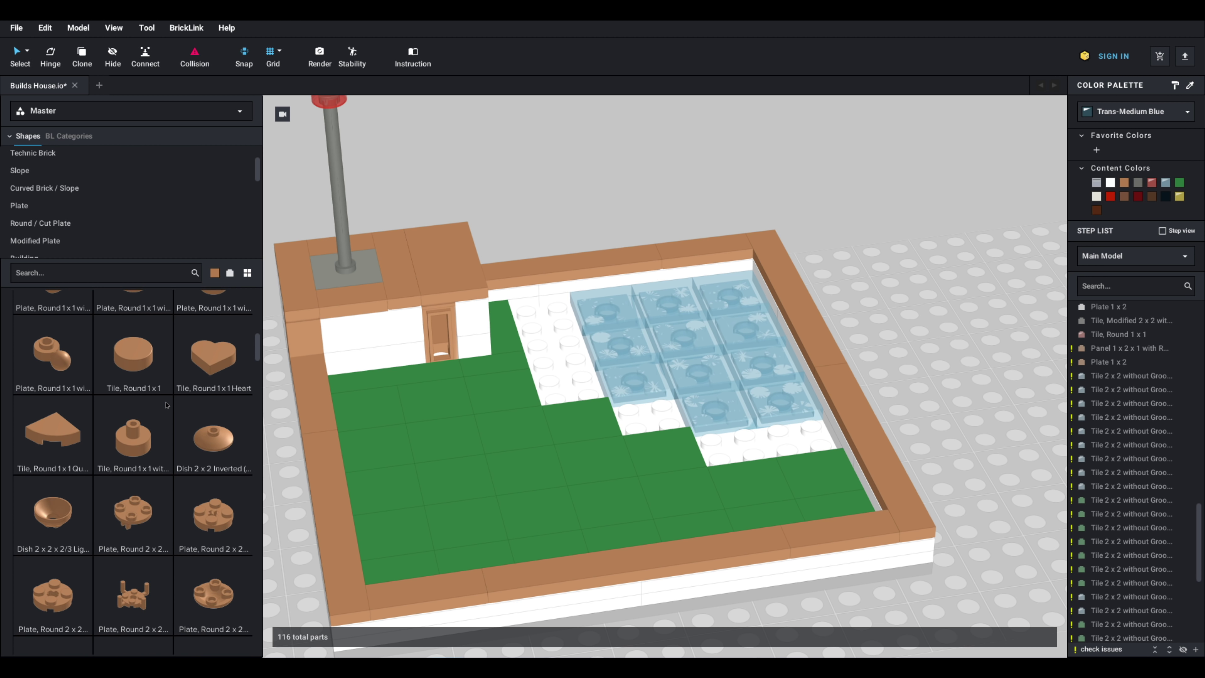
pyautogui.scroll(-3, 167, 404)
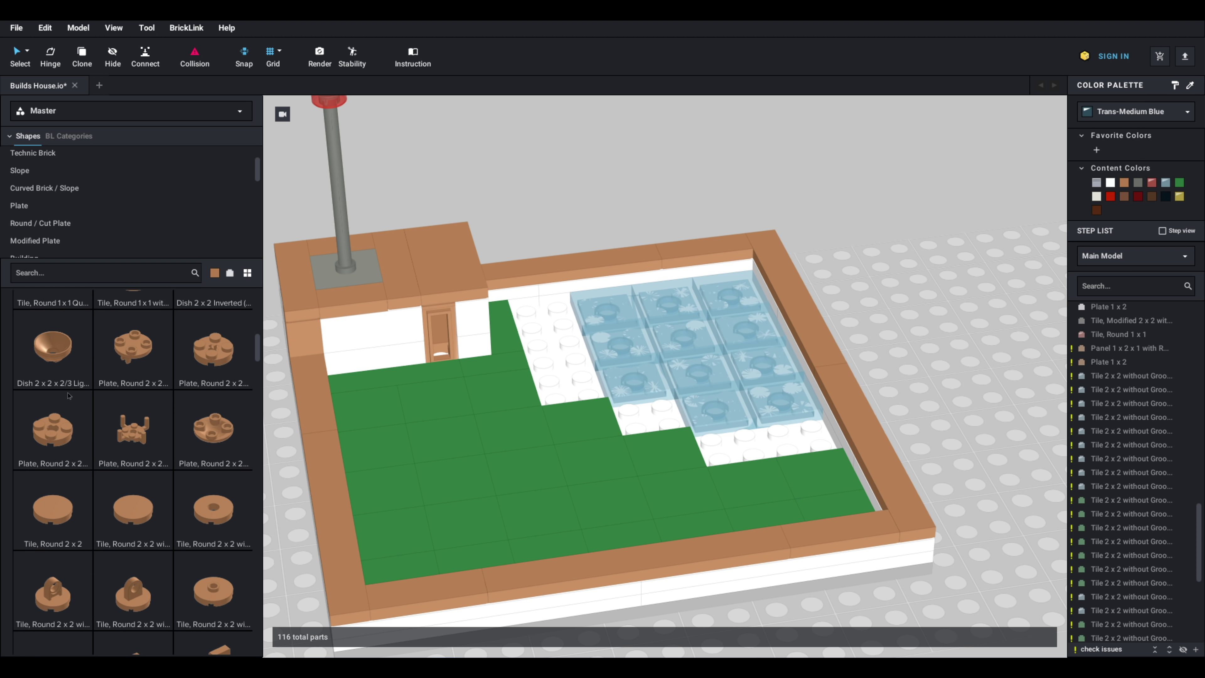
pyautogui.scroll(6, 203, 461)
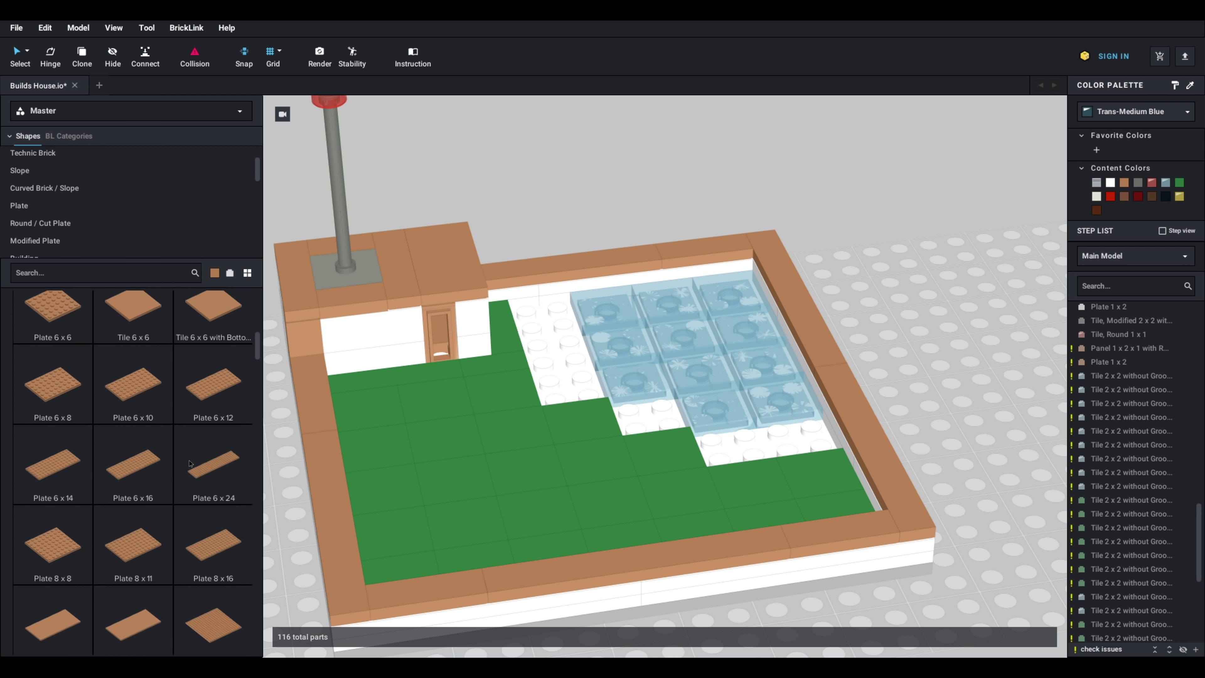
pyautogui.scroll(-6, 204, 461)
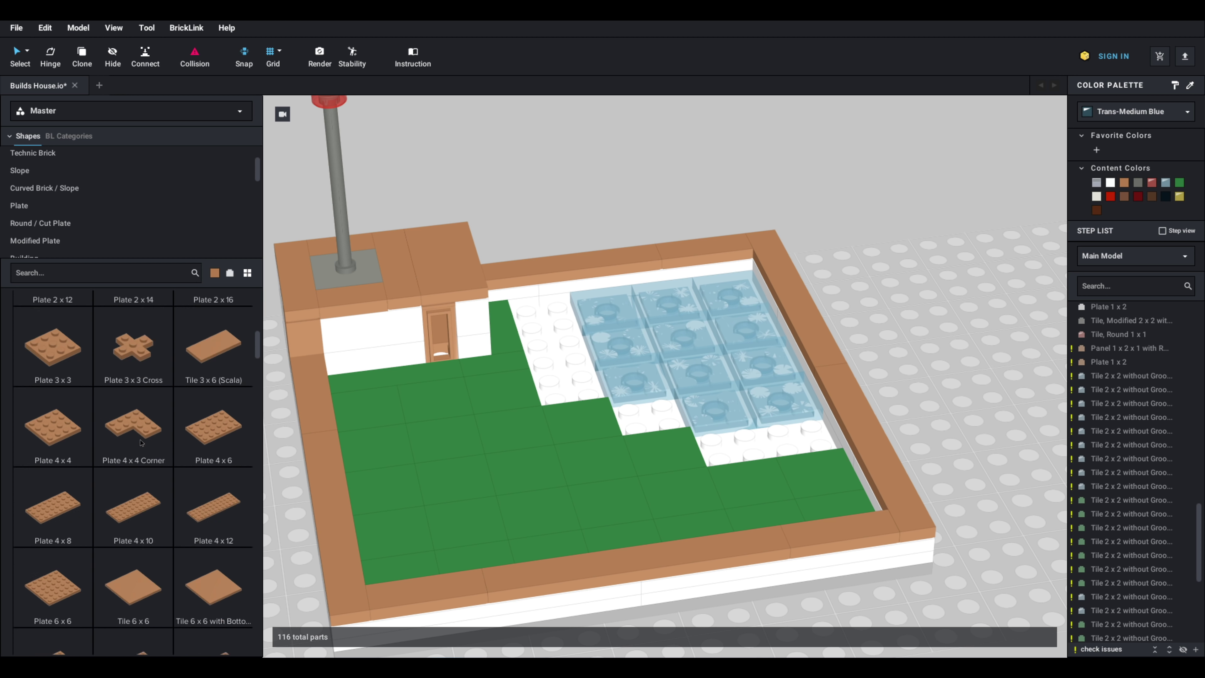
pyautogui.scroll(-8, 145, 440)
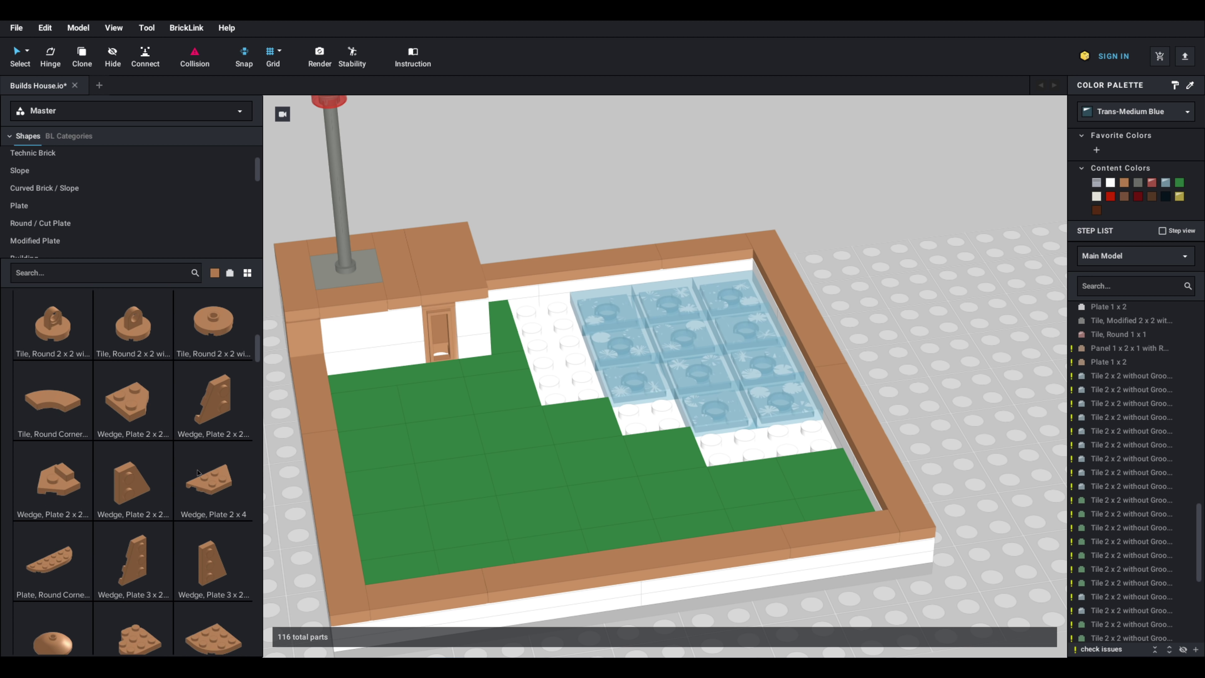
pyautogui.scroll(10, 193, 445)
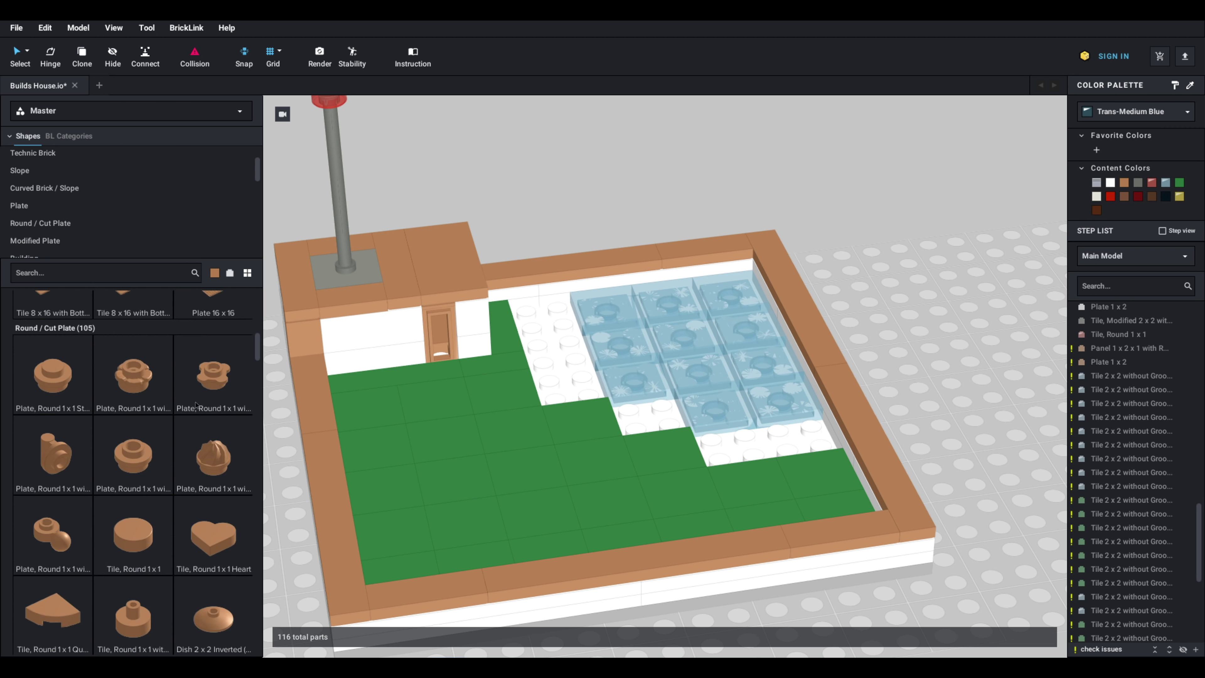
pyautogui.scroll(8, 180, 402)
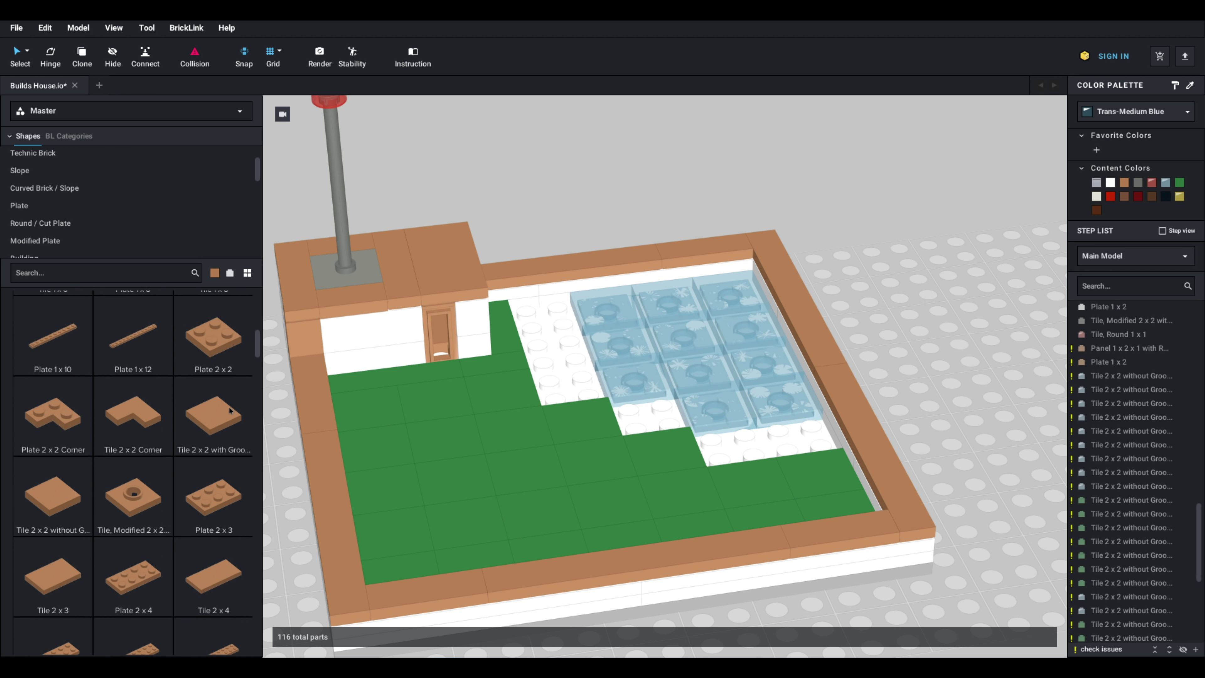
pyautogui.scroll(8, 213, 414)
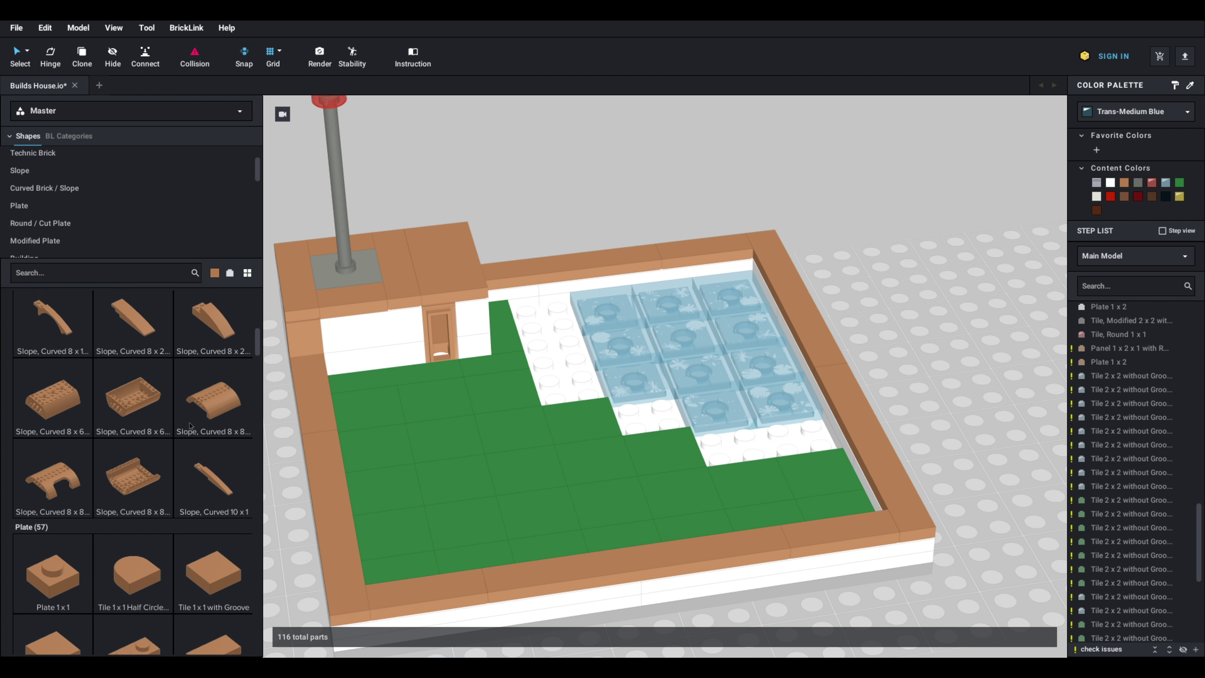
pyautogui.scroll(-2, 184, 420)
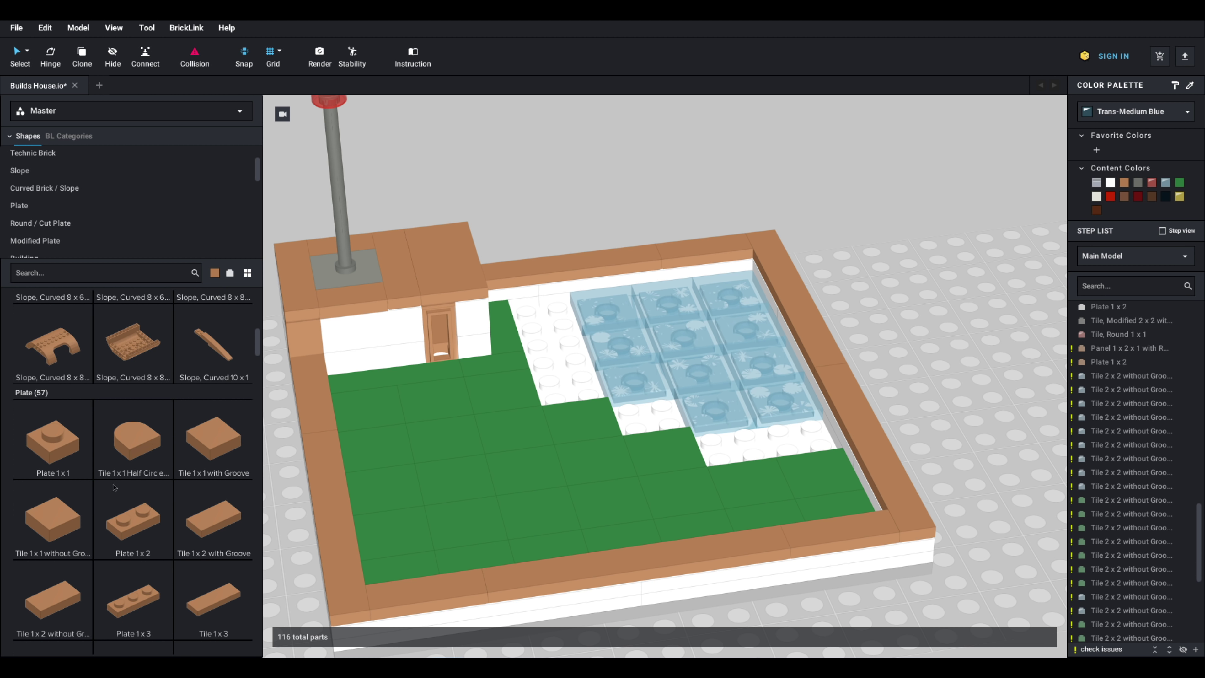
# Step: Lay a line of brown Tile 1 x 1 without Groove along the stove-facing side of the water area
pyautogui.click(52, 520)
pyautogui.click(559, 306)
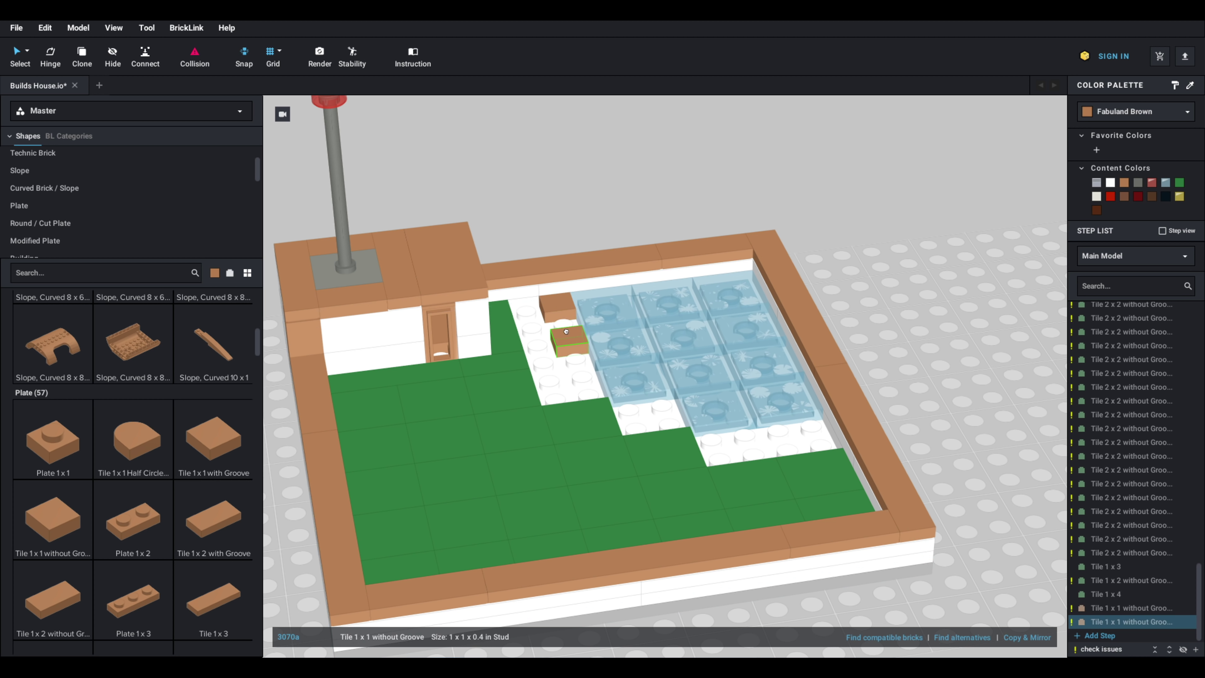
pyautogui.click(568, 317)
pyautogui.click(572, 342)
pyautogui.click(578, 361)
pyautogui.click(583, 378)
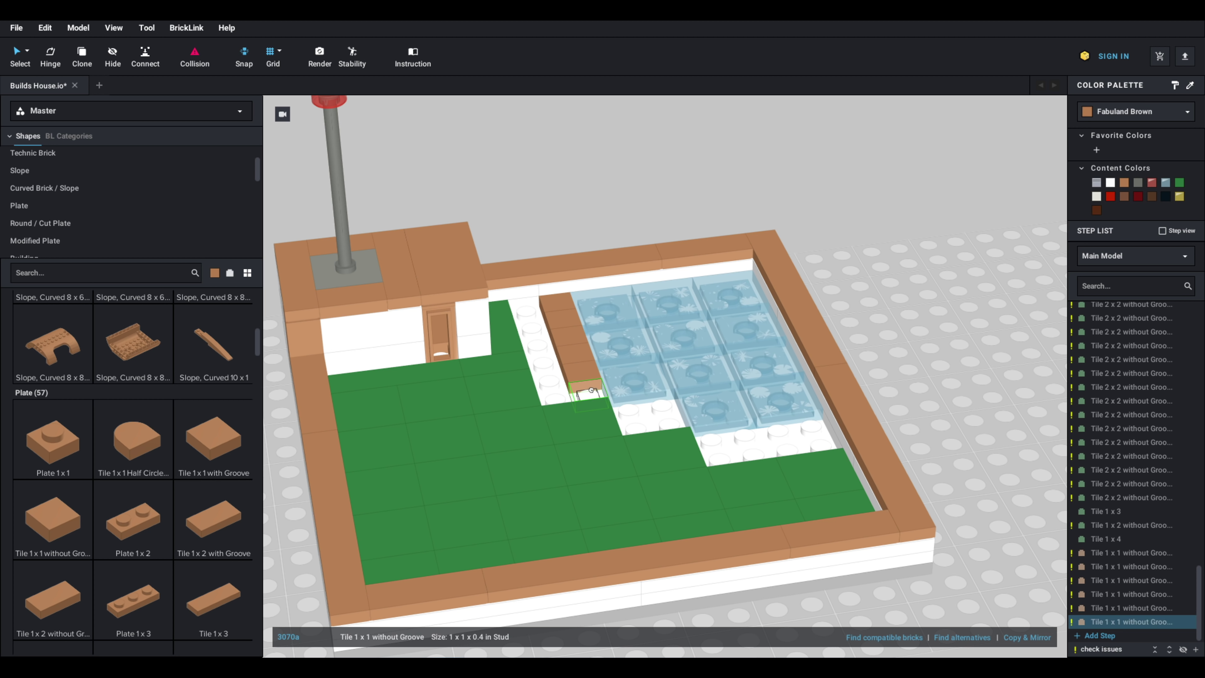
# Step: Continue the Tile 1 x 1 without Groove edging through the stepped corner and along the water area's front to the side wall
pyautogui.click(638, 412)
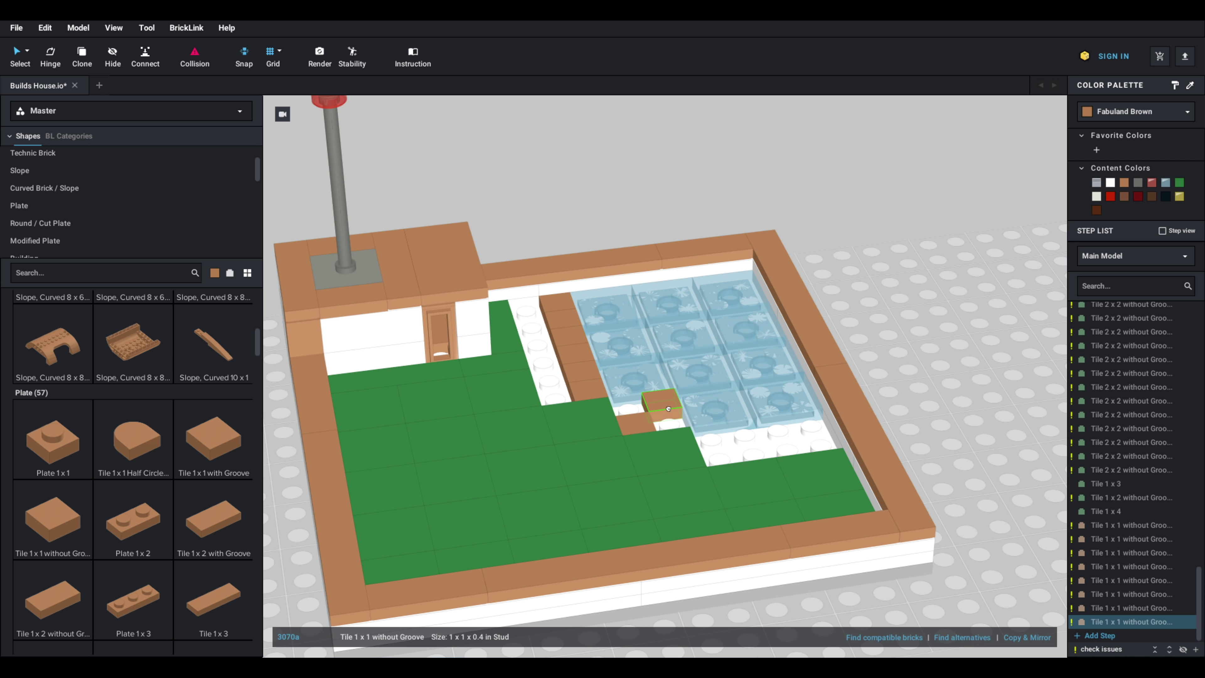
pyautogui.click(668, 408)
pyautogui.click(669, 420)
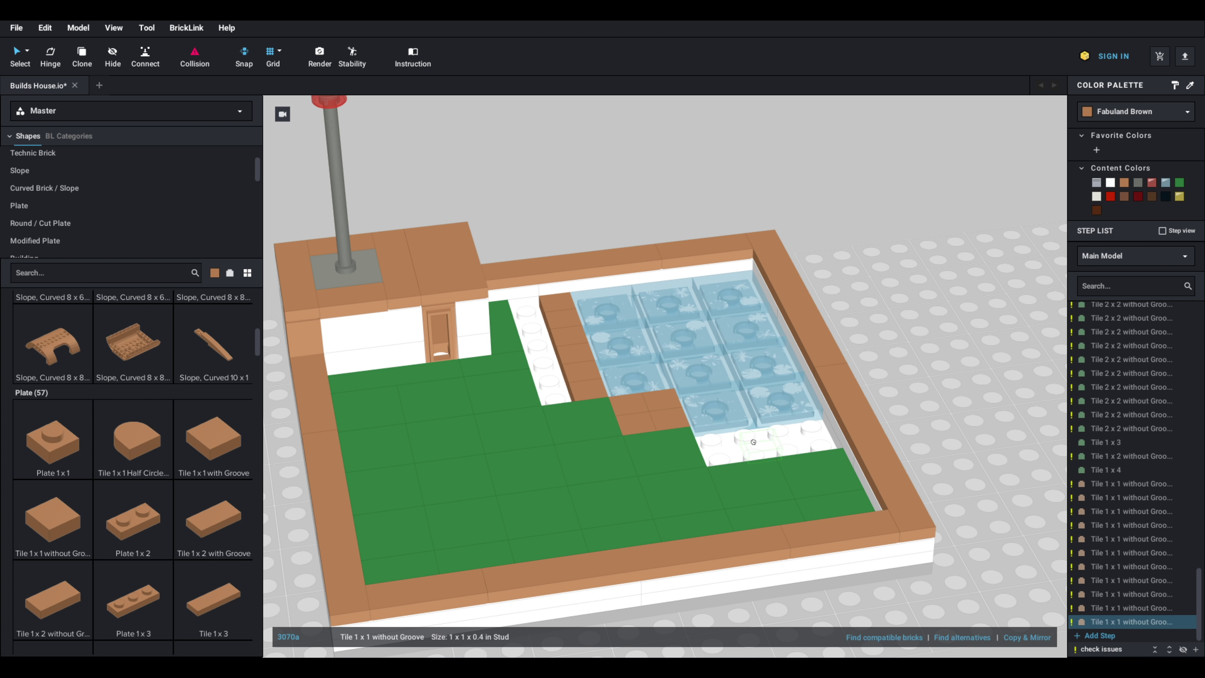
pyautogui.click(712, 439)
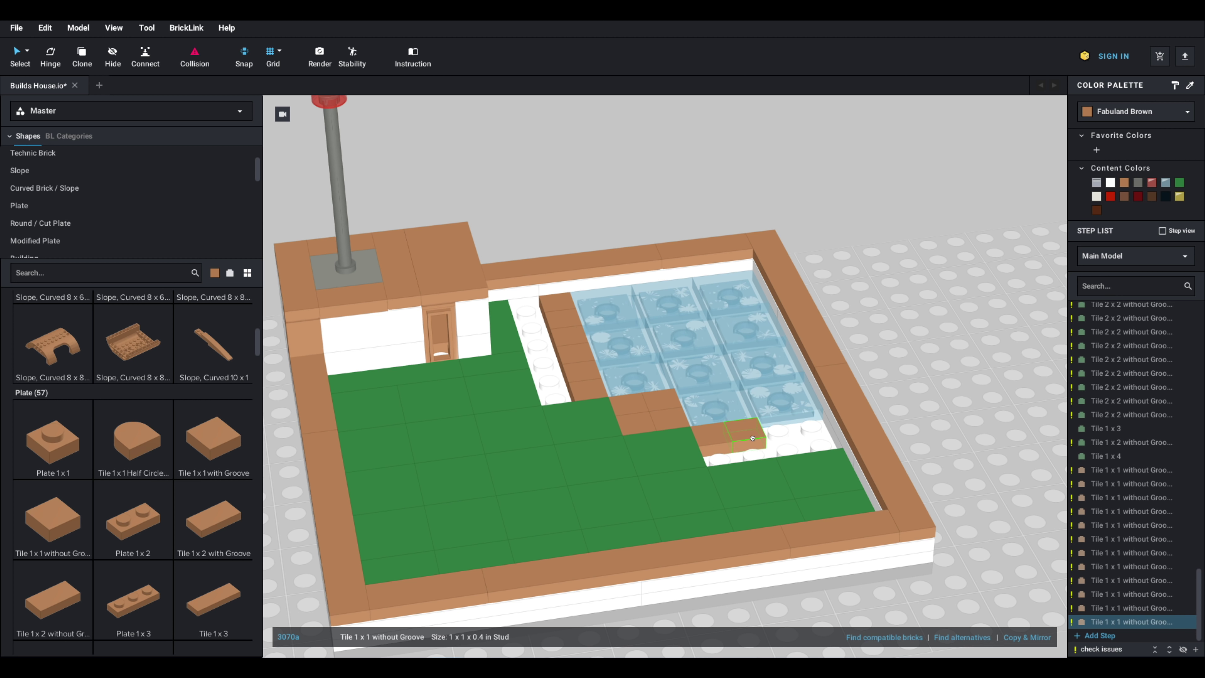
pyautogui.click(811, 429)
pyautogui.press('Escape')
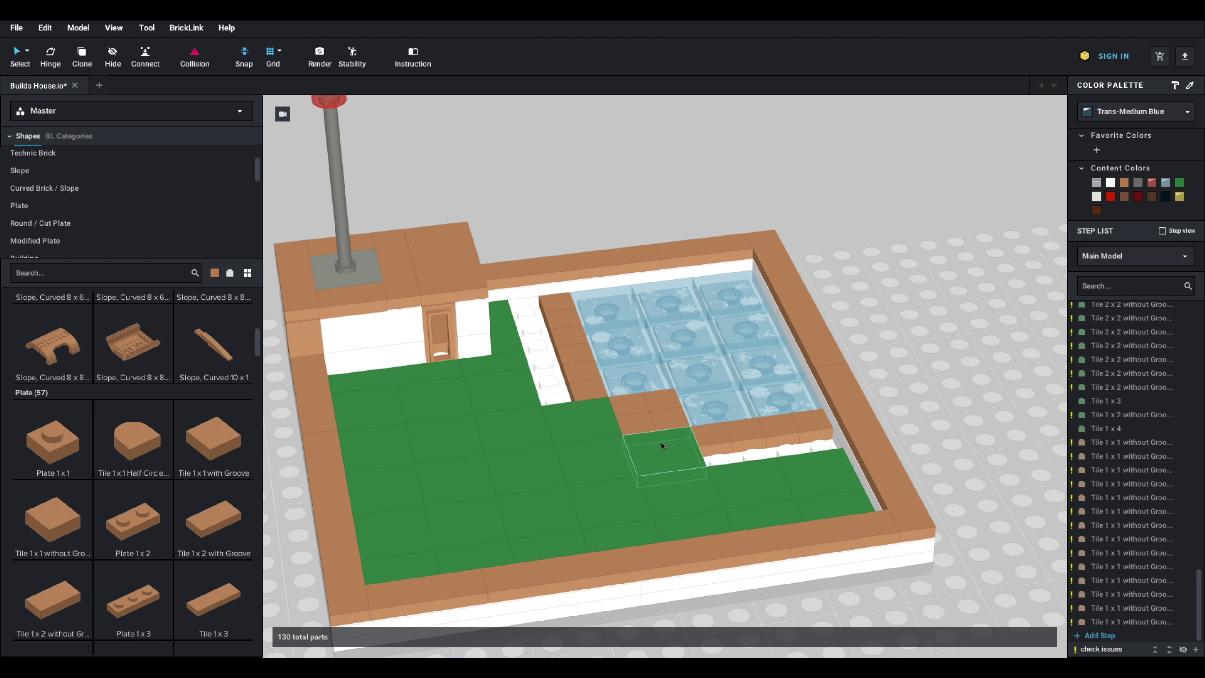
# Step: Delete the two green 2 x 2 floor tiles directly outside the brown edging at the stepped corner
pyautogui.click(670, 447)
pyautogui.press('Delete')
pyautogui.click(601, 420)
pyautogui.press('Delete')
# Step: Remove the brown 1 x 1 tiles along the water area's stove-facing side and the near part of the stepped corner
pyautogui.click(642, 422)
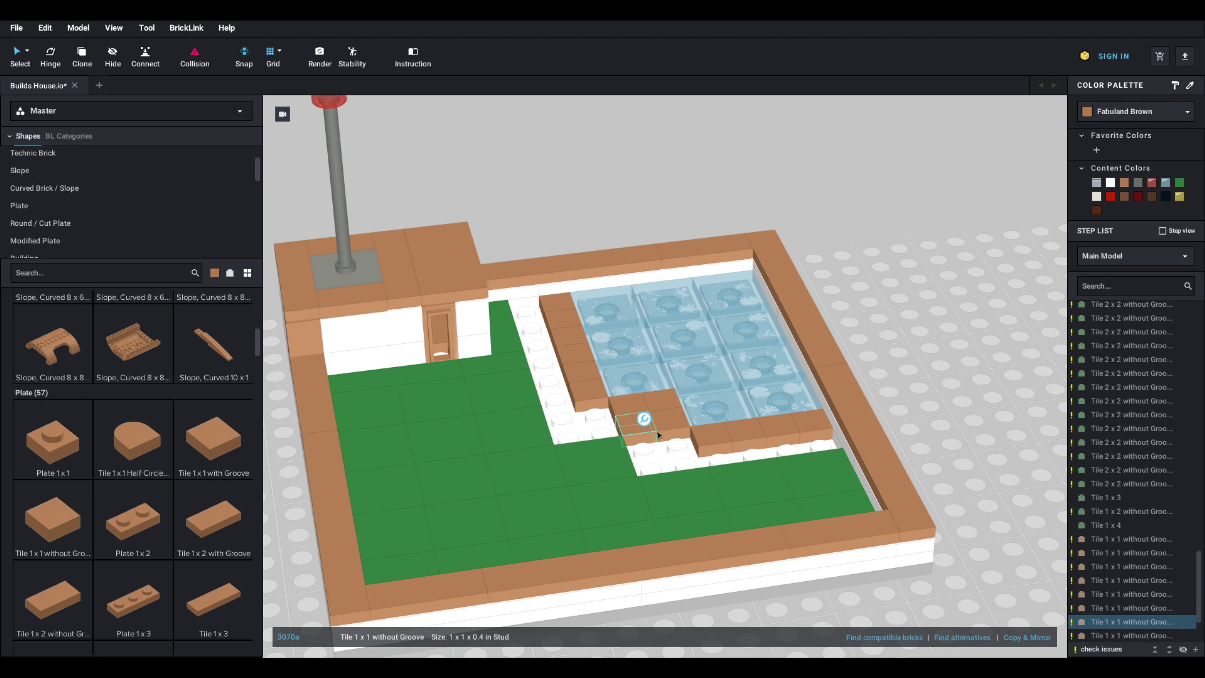
pyautogui.press('Delete')
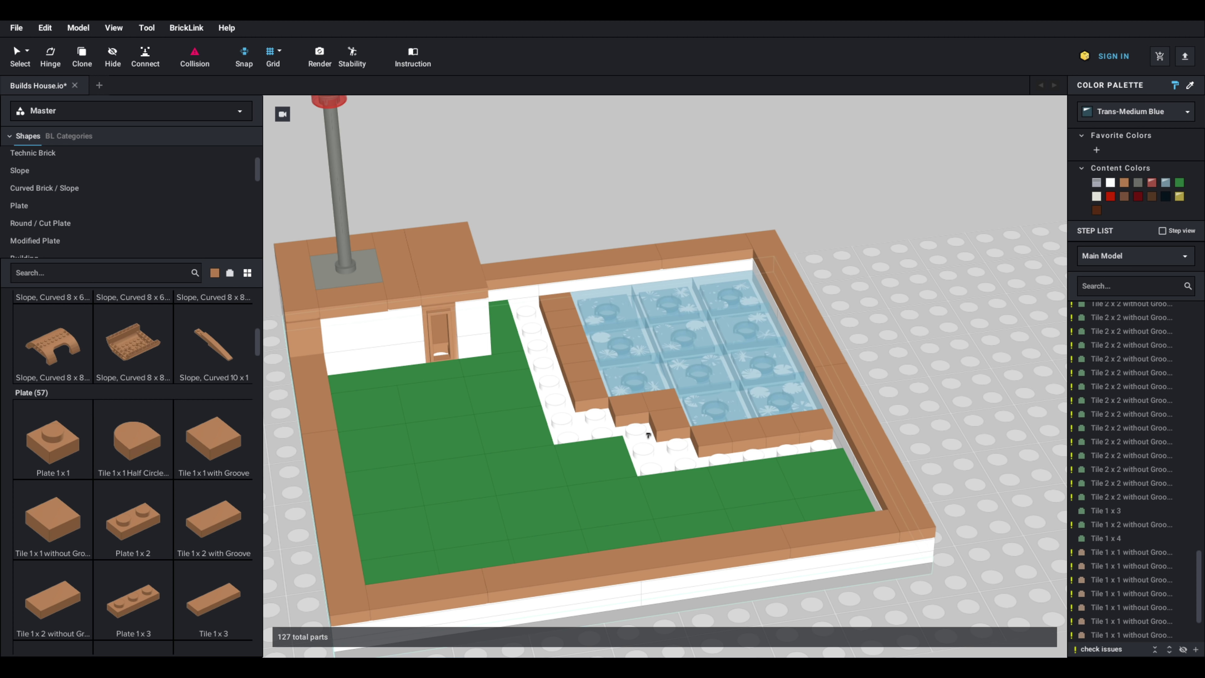
pyautogui.click(587, 401)
pyautogui.press('Delete')
pyautogui.click(582, 374)
pyautogui.press('Delete')
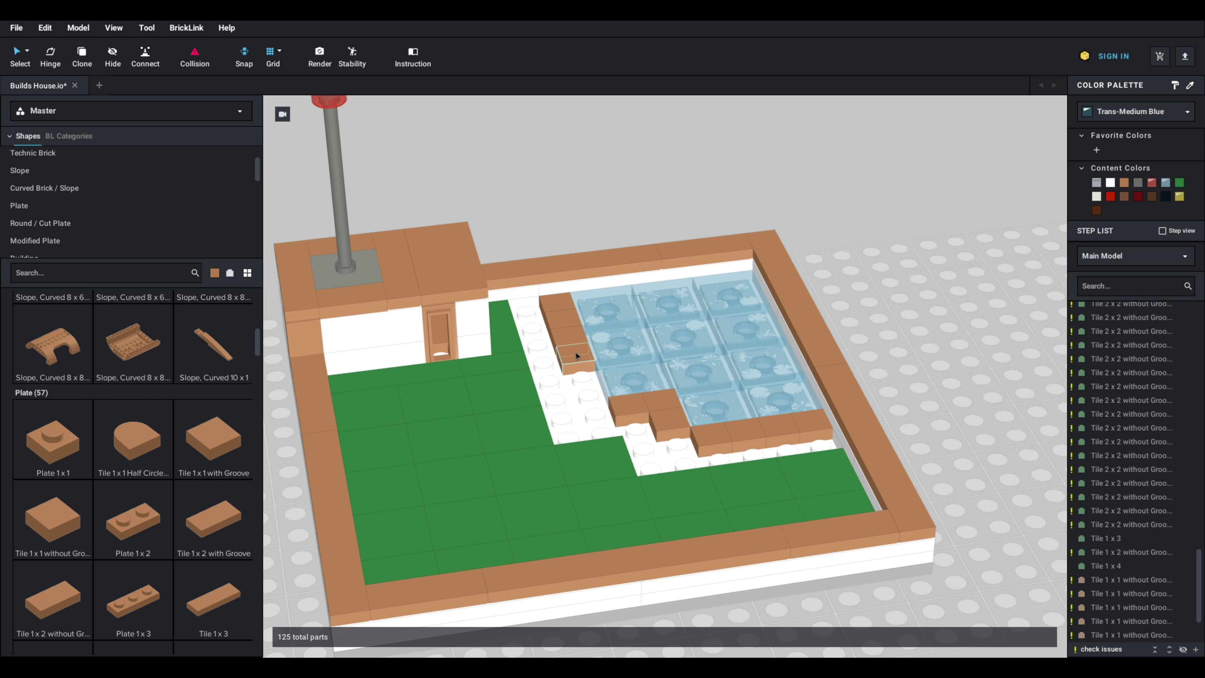
pyautogui.click(575, 353)
pyautogui.press('Delete')
pyautogui.click(571, 335)
pyautogui.press('Delete')
pyautogui.click(559, 305)
pyautogui.press('Delete')
pyautogui.click(635, 406)
pyautogui.press('Delete')
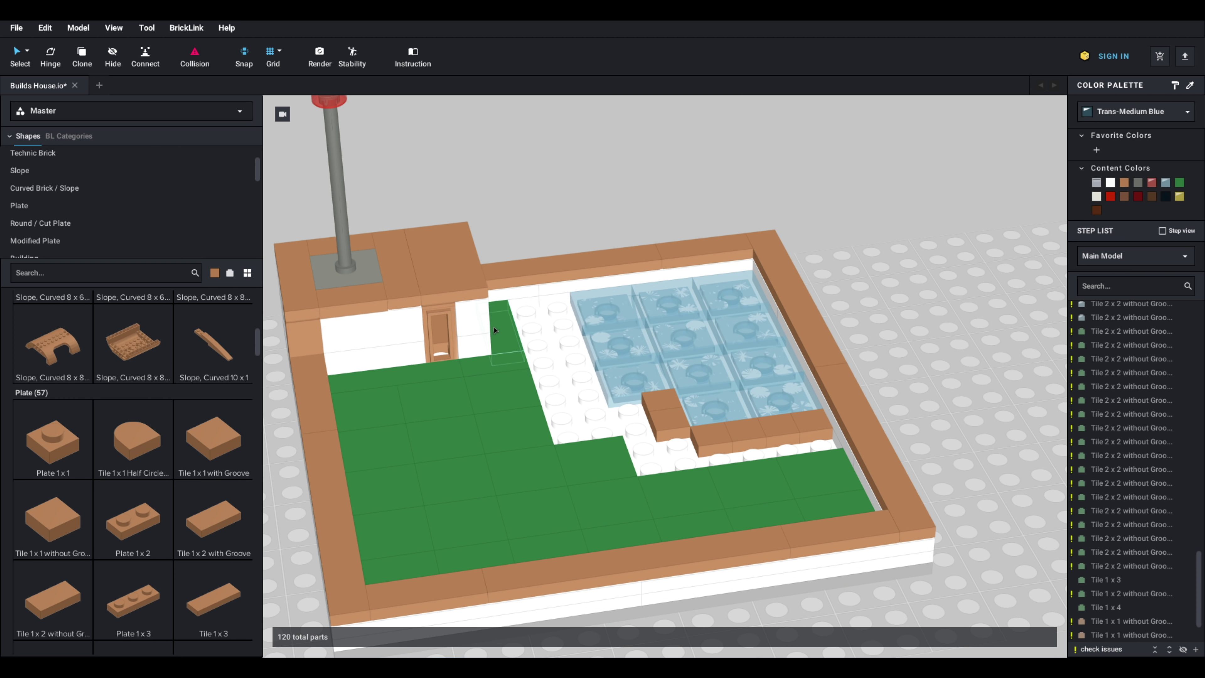
# Step: Delete the green Tile 1 x 3 and Tile 1 x 2 beside the stove
pyautogui.click(504, 331)
pyautogui.press('Delete')
pyautogui.click(493, 364)
pyautogui.press('Delete')
# Step: Remove the remaining brown 1 x 1 tiles from the stepped corner and the front of the water area
pyautogui.click(664, 409)
pyautogui.press('Delete')
pyautogui.click(672, 426)
pyautogui.press('Delete')
pyautogui.click(713, 438)
pyautogui.press('Delete')
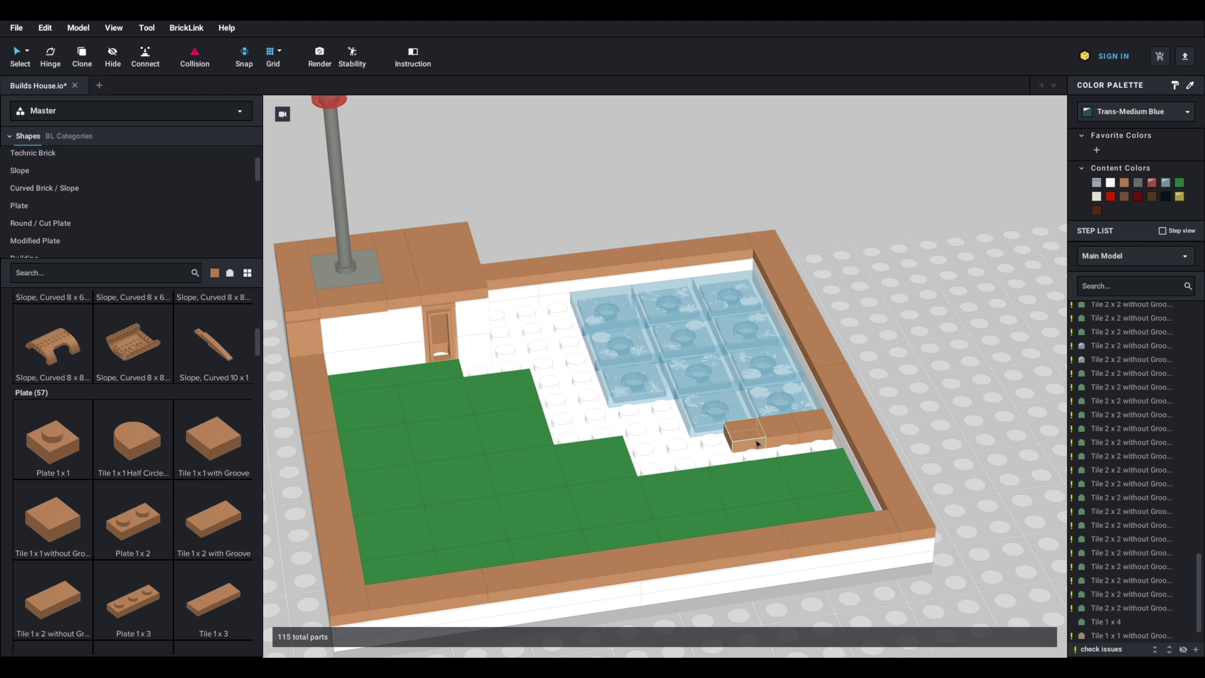
pyautogui.click(755, 438)
pyautogui.press('Delete')
# Step: Place one brown Plate 1 x 4 along the water area's front and a rotated one along its stove-facing side
pyautogui.scroll(-3, 95, 442)
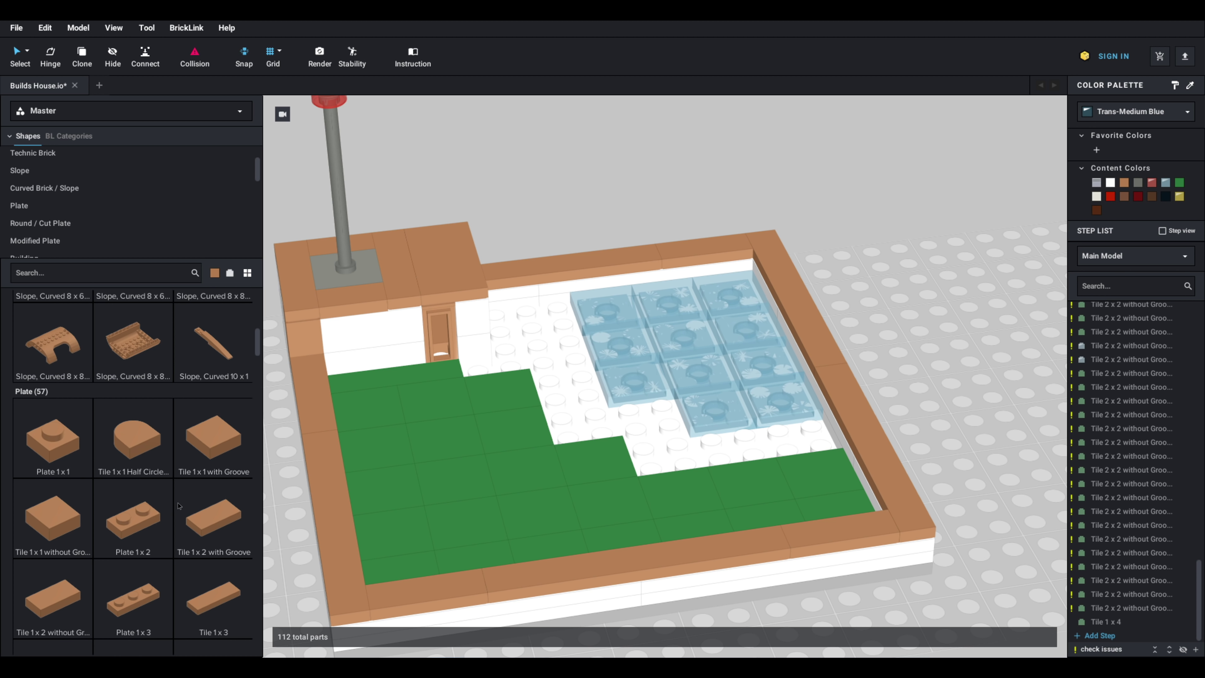
pyautogui.click(53, 434)
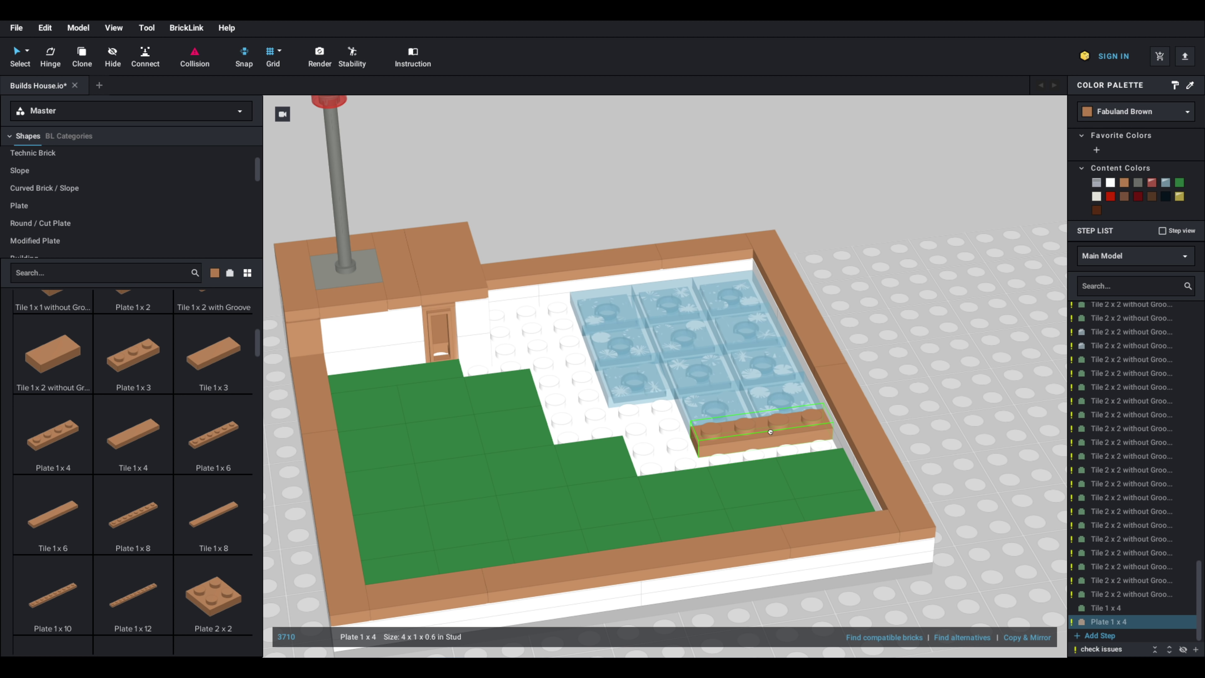
pyautogui.click(770, 431)
pyautogui.press('Right')
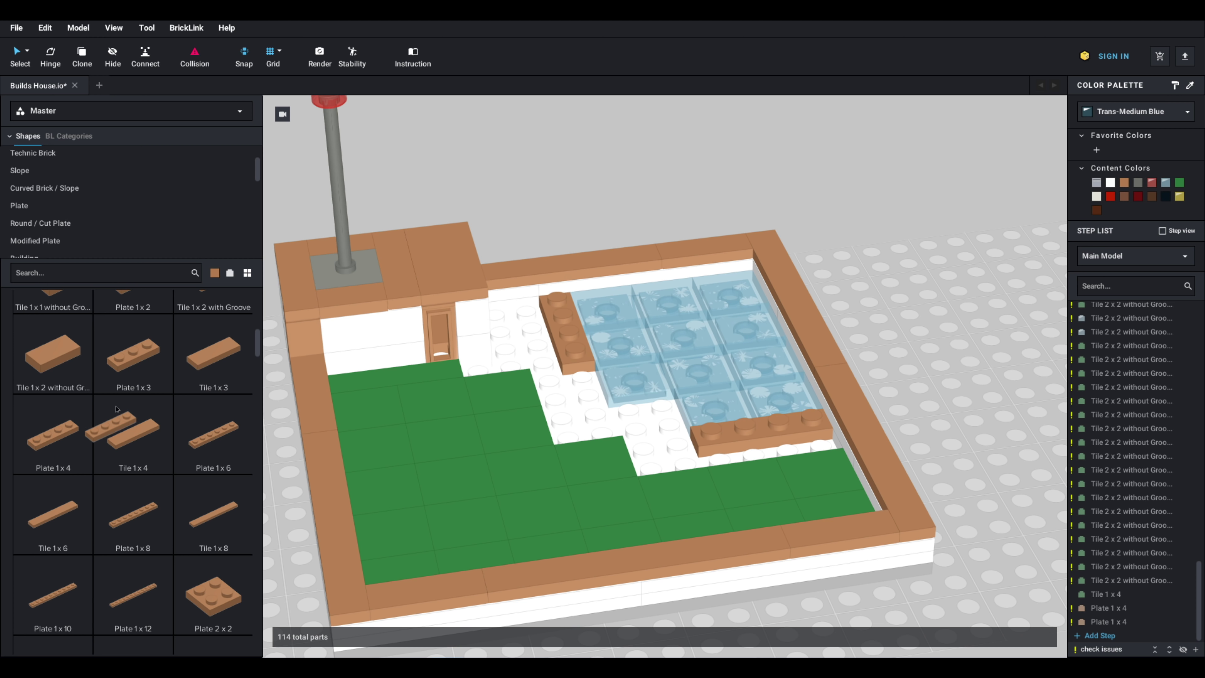
# Step: Complete the water area's stepped edging with two brown Plate 1 x 2 pieces and one Plate 1 x 3, rotated to follow the corner
pyautogui.scroll(2, 119, 422)
pyautogui.click(133, 355)
pyautogui.press('Right')
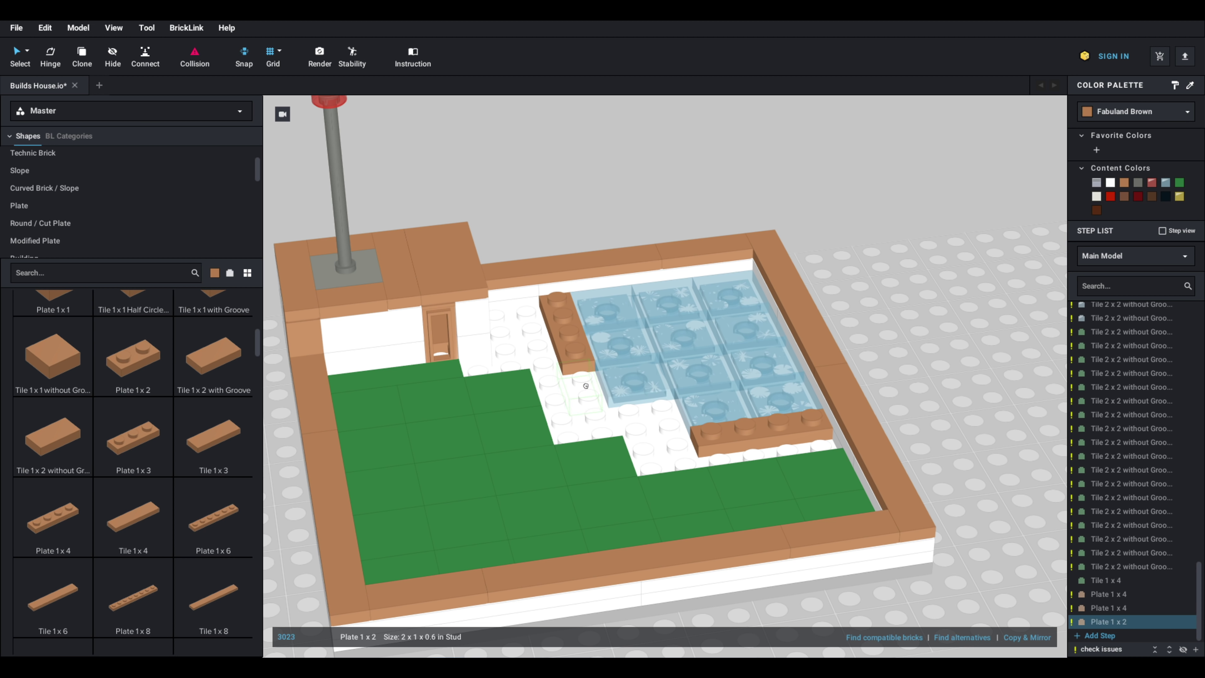
pyautogui.click(587, 385)
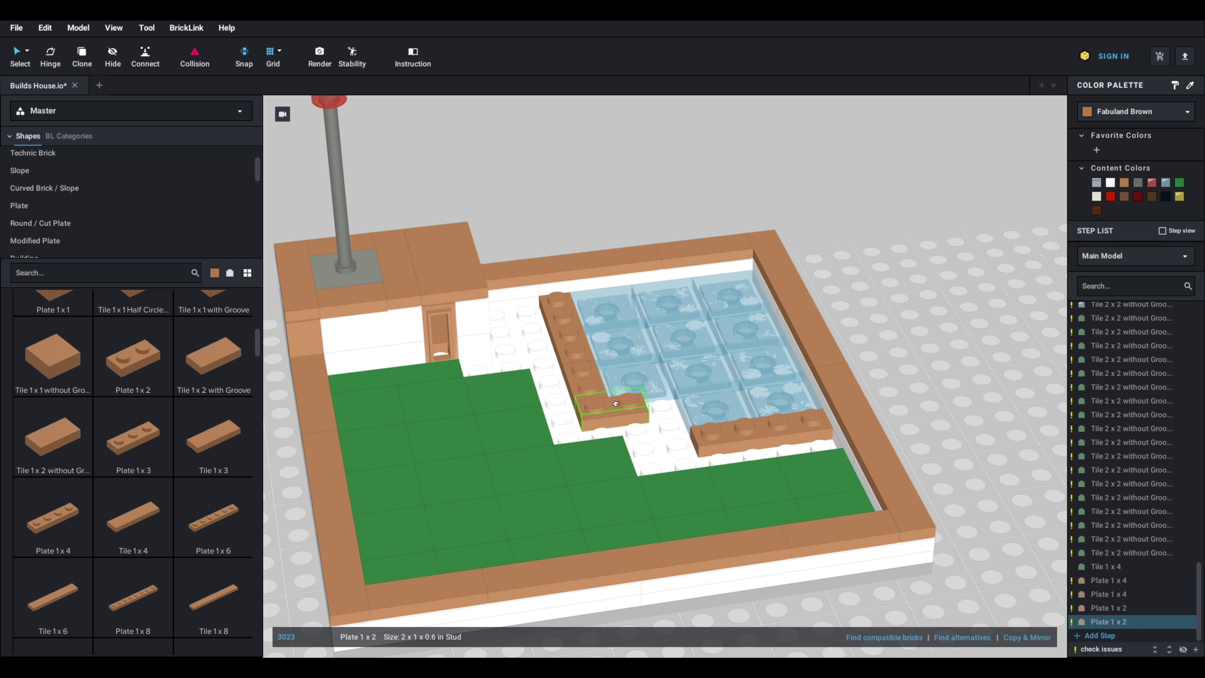
pyautogui.click(616, 404)
pyautogui.click(133, 436)
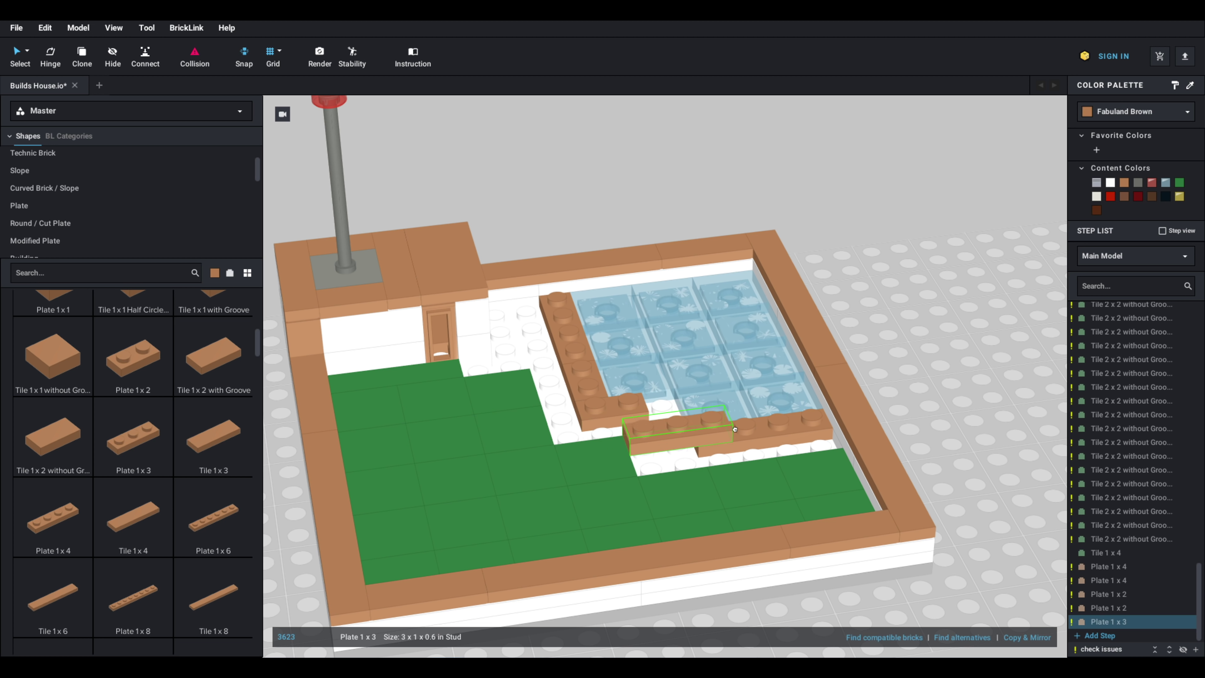
pyautogui.press('Right')
pyautogui.click(678, 416)
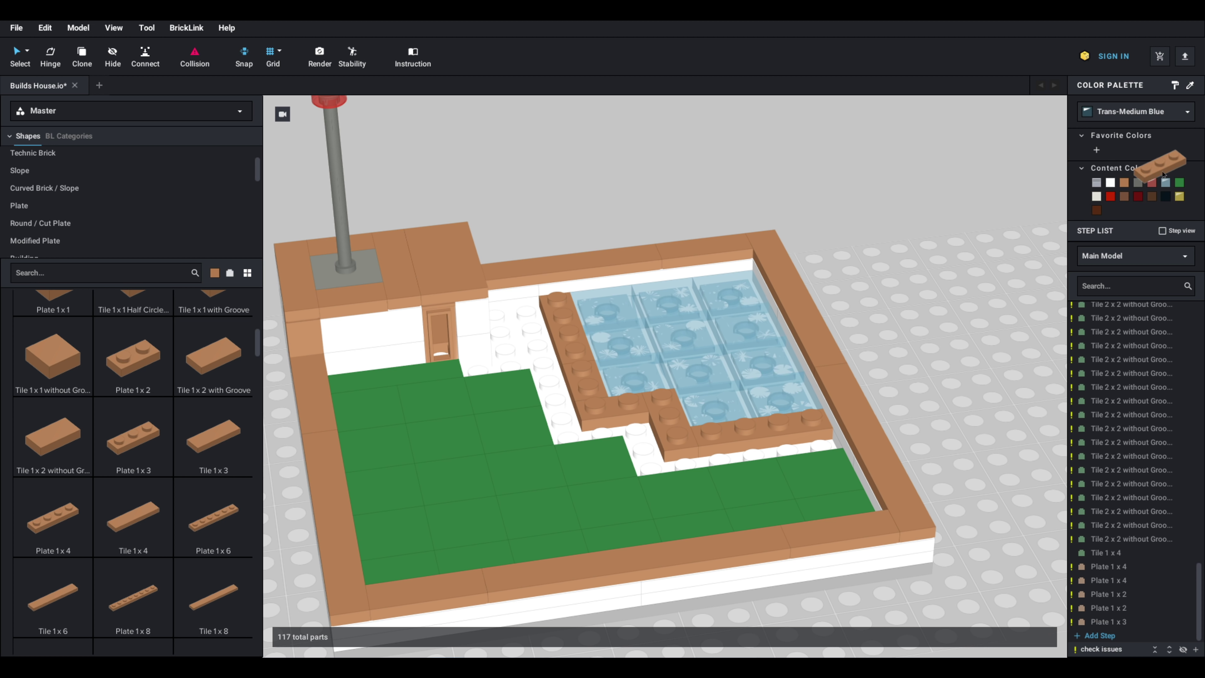
# Step: Recolor all five brown plates edging the water area Green
pyautogui.click(755, 423)
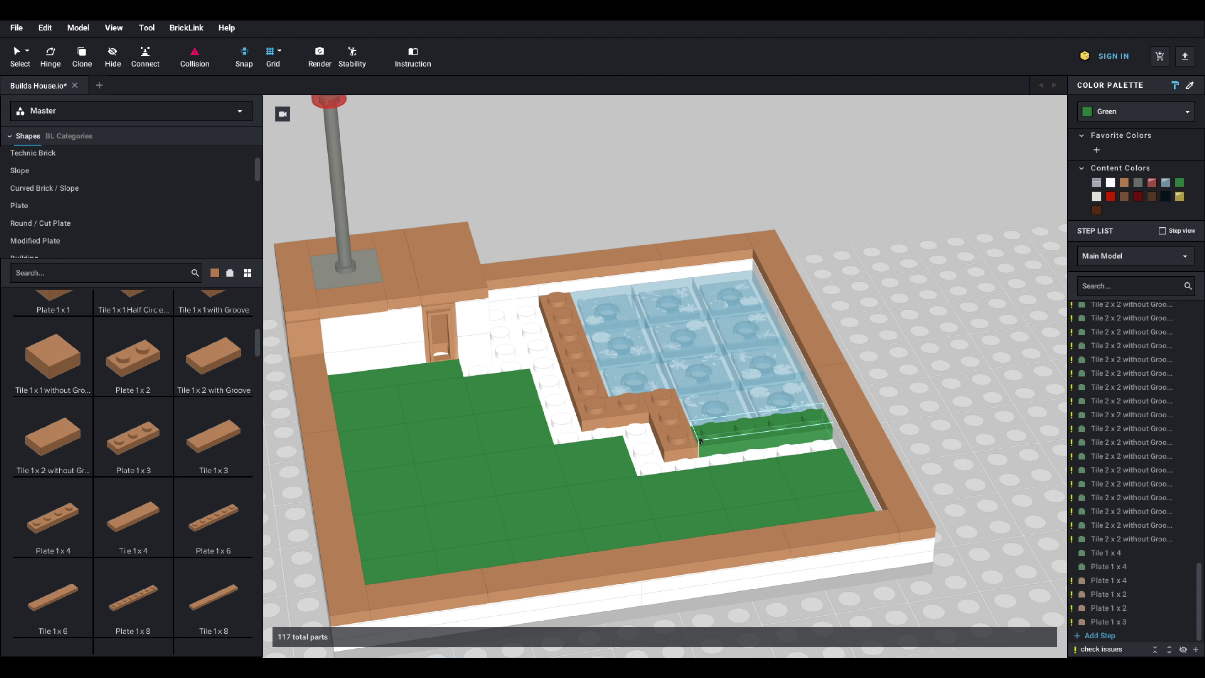
pyautogui.click(669, 416)
pyautogui.click(617, 404)
pyautogui.click(584, 378)
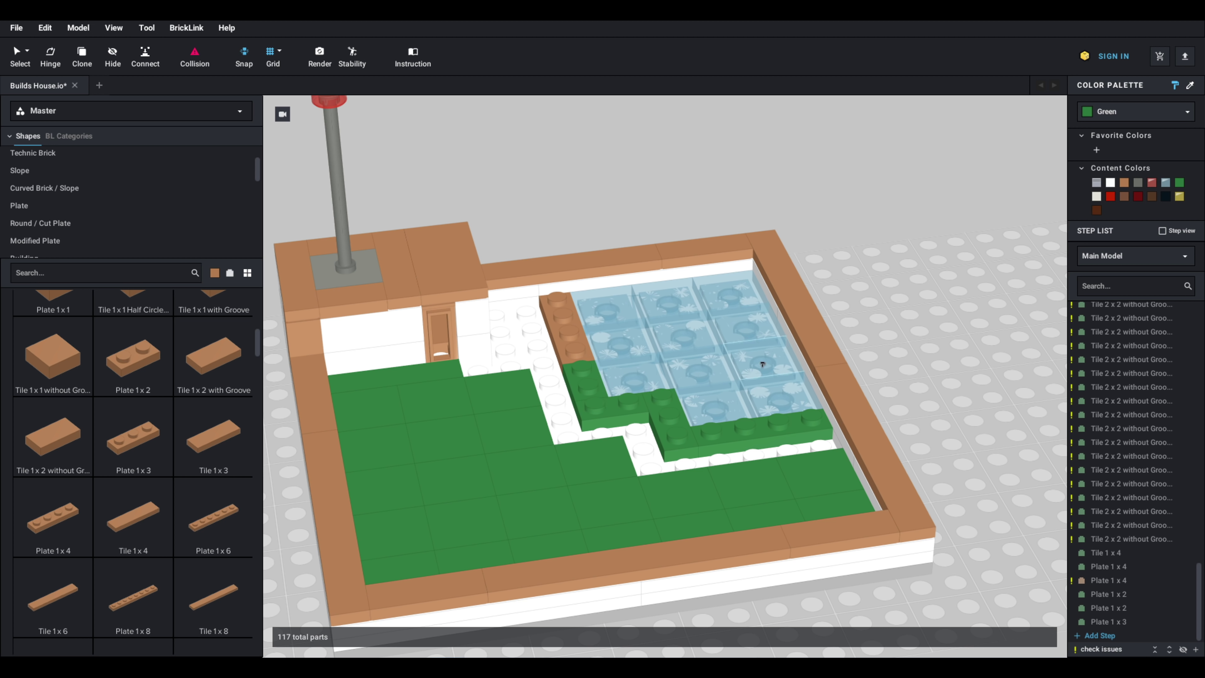
pyautogui.click(568, 329)
# Step: Place seven green Tile, Round 1 x 1 pieces on the edging plates along the water area's stove-facing side
pyautogui.scroll(10, 176, 437)
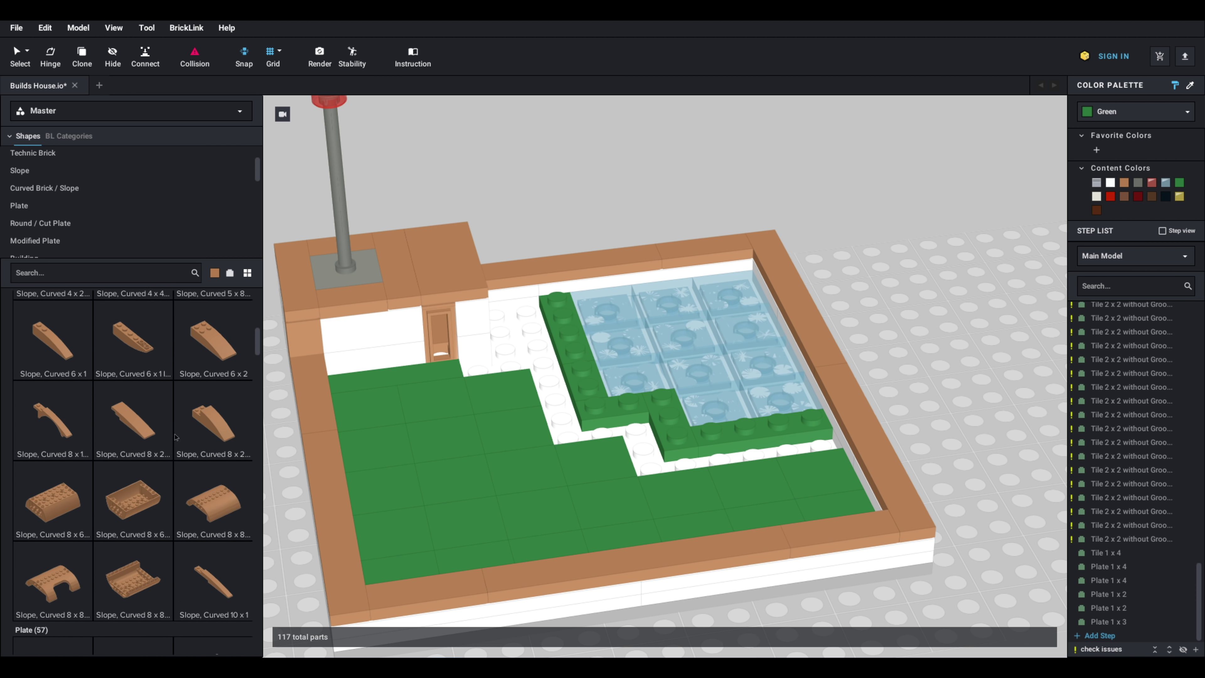
pyautogui.scroll(8, 176, 437)
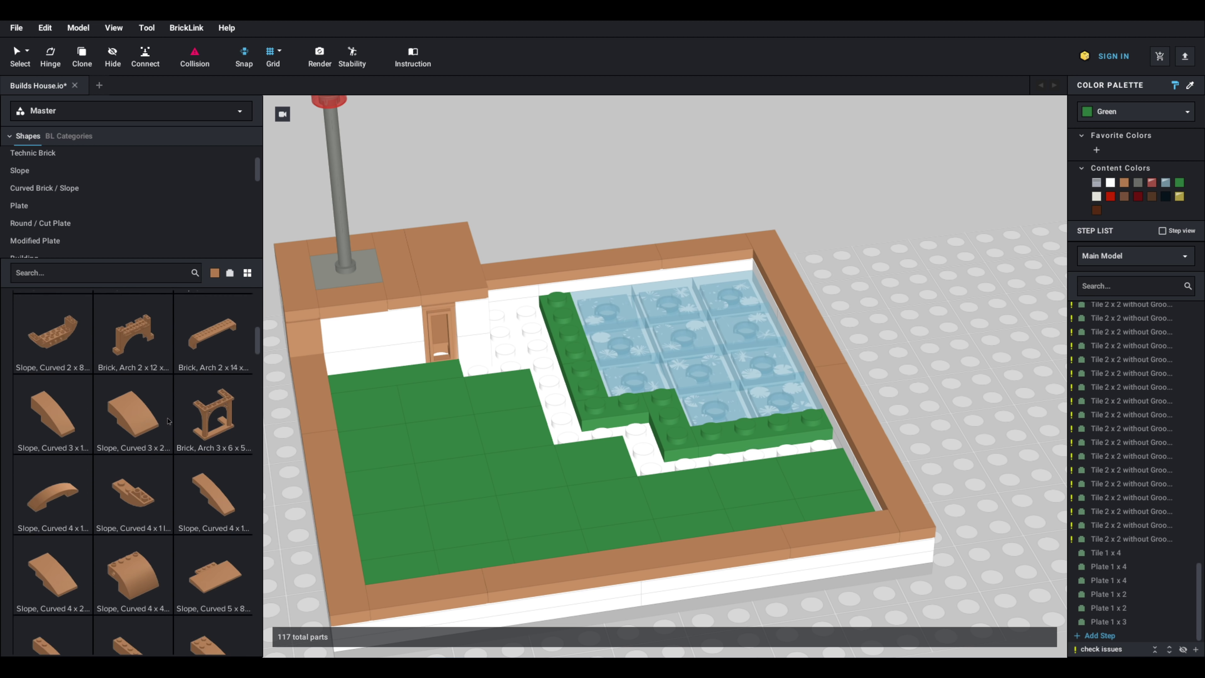
pyautogui.scroll(-15, 169, 420)
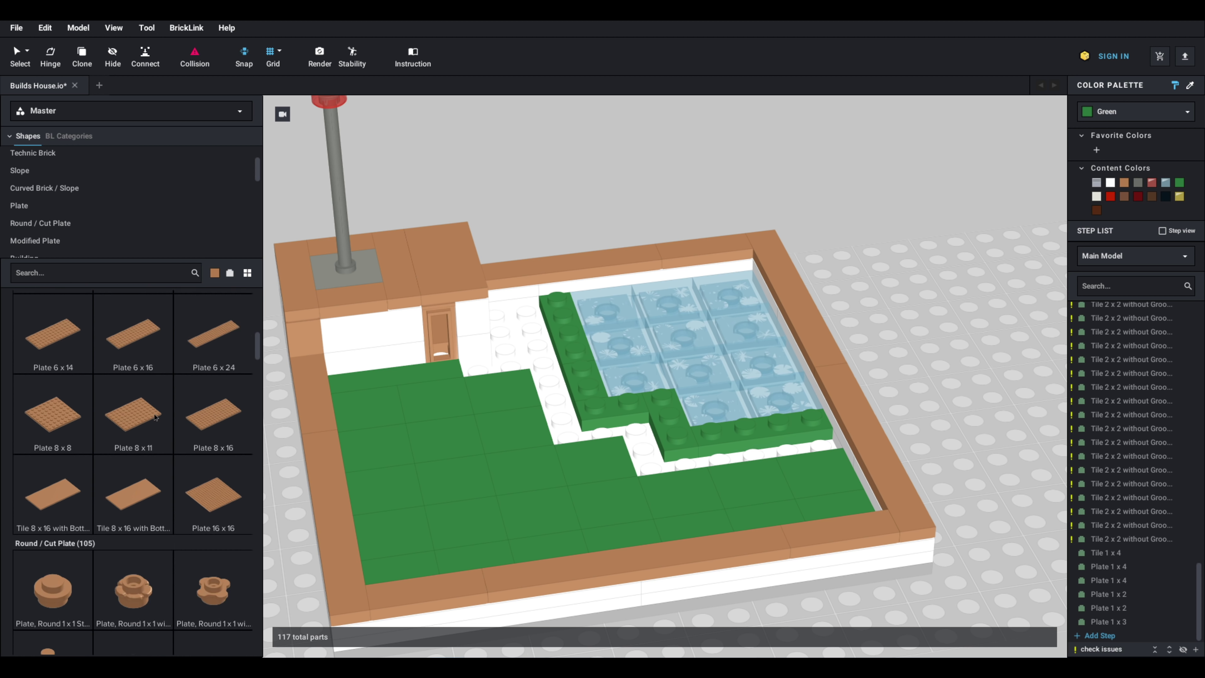
pyautogui.scroll(-5, 155, 417)
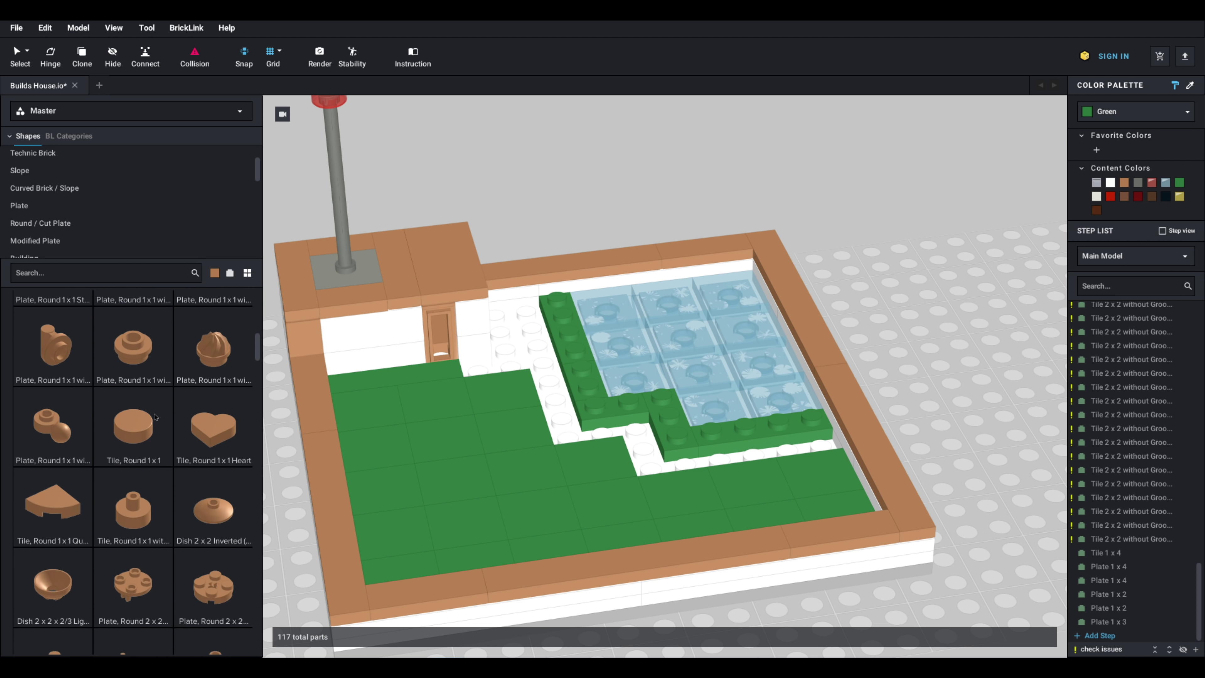
pyautogui.click(142, 439)
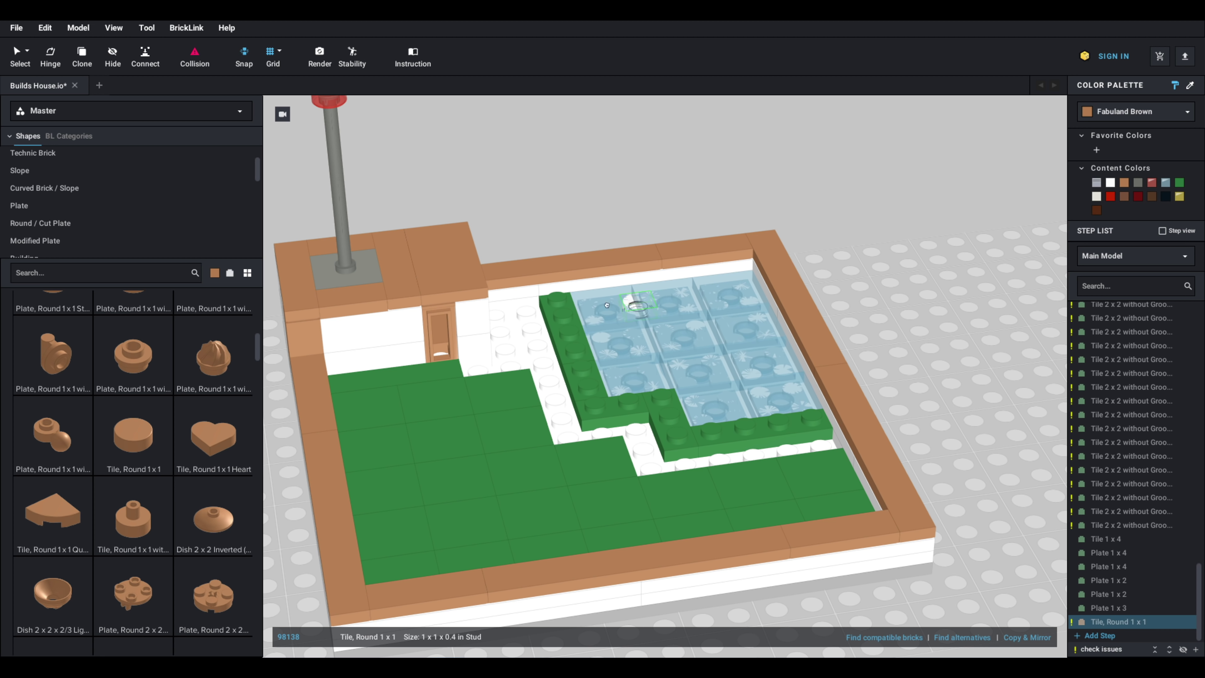
pyautogui.click(565, 296)
pyautogui.click(572, 313)
pyautogui.click(577, 330)
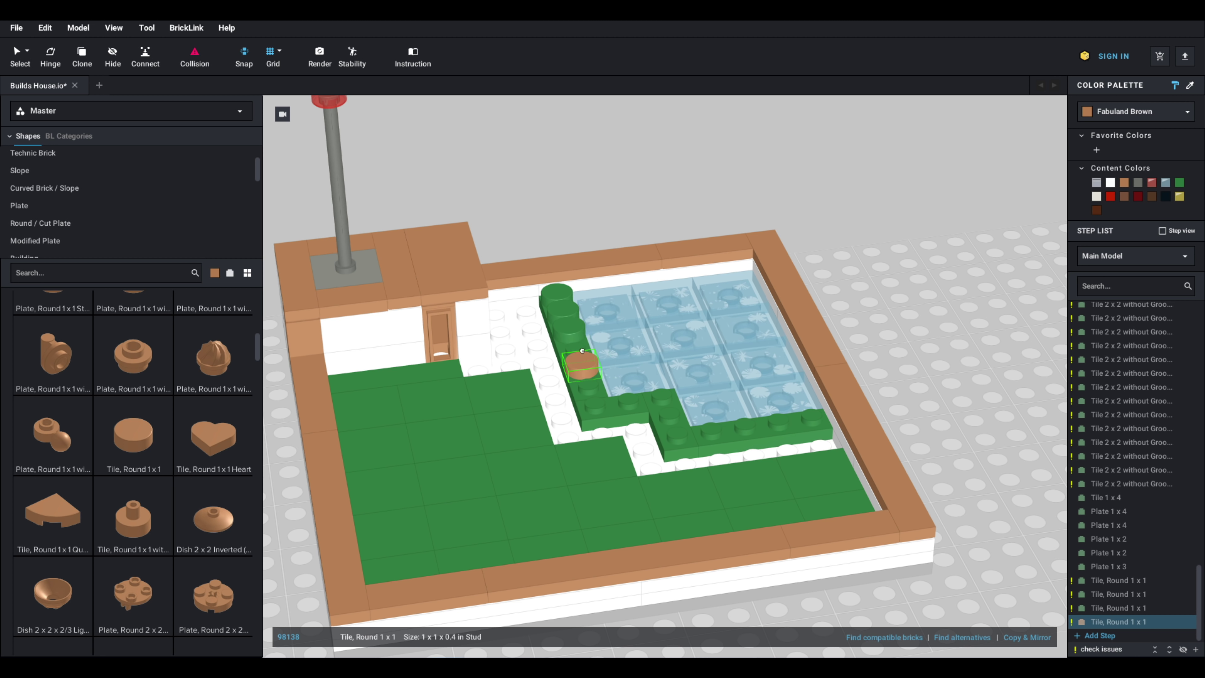
pyautogui.click(584, 349)
pyautogui.click(590, 368)
pyautogui.click(593, 385)
pyautogui.click(598, 403)
# Step: Add green Tile, Round 1 x 1 pieces on the remaining studs of the stepped corner and the water area's front edging
pyautogui.click(631, 398)
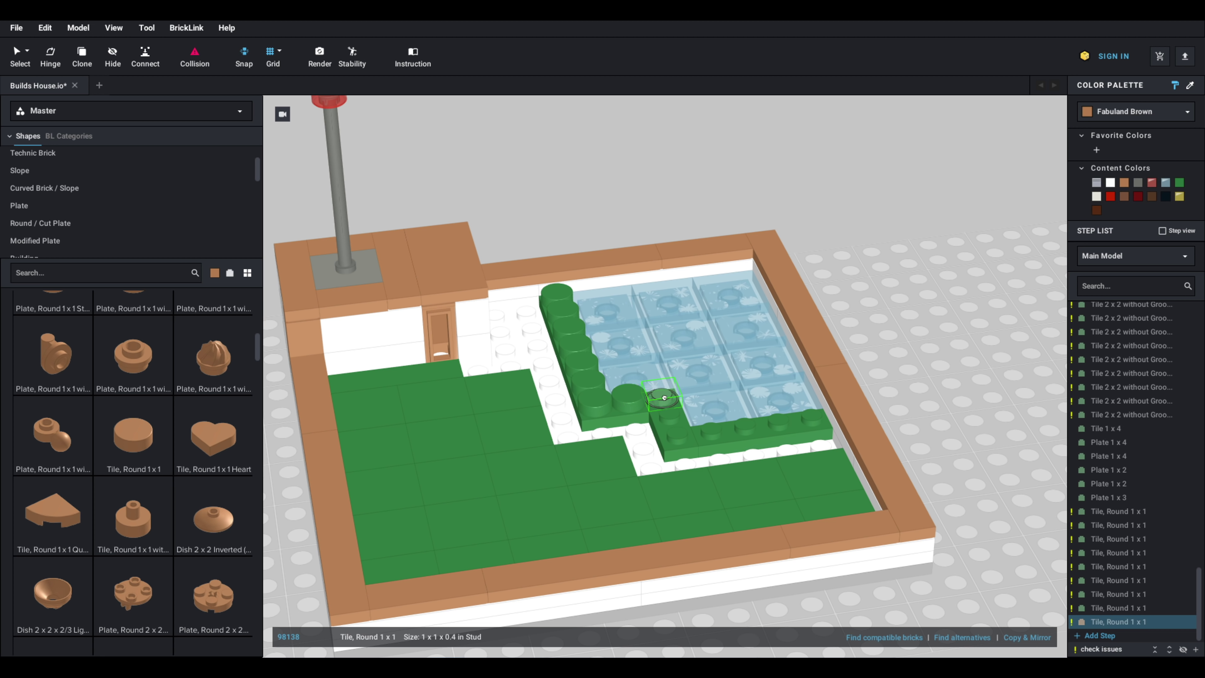
pyautogui.click(664, 389)
pyautogui.click(665, 415)
pyautogui.click(674, 429)
pyautogui.click(709, 425)
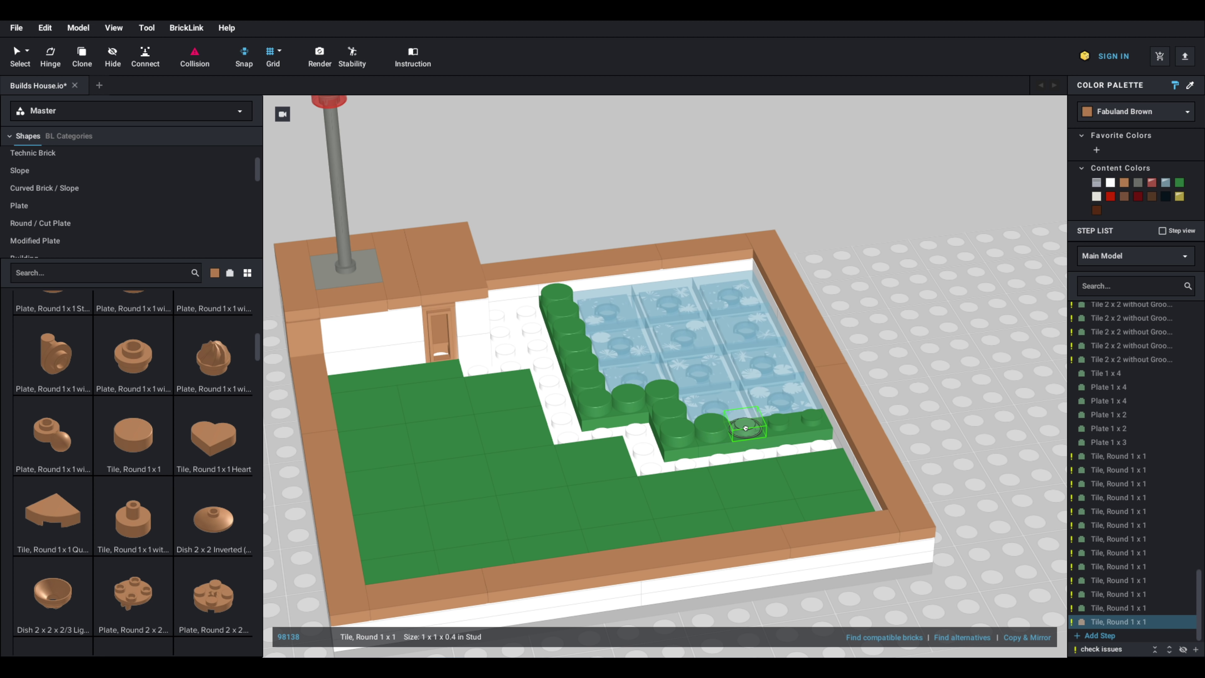
pyautogui.click(742, 420)
pyautogui.click(786, 426)
pyautogui.click(821, 417)
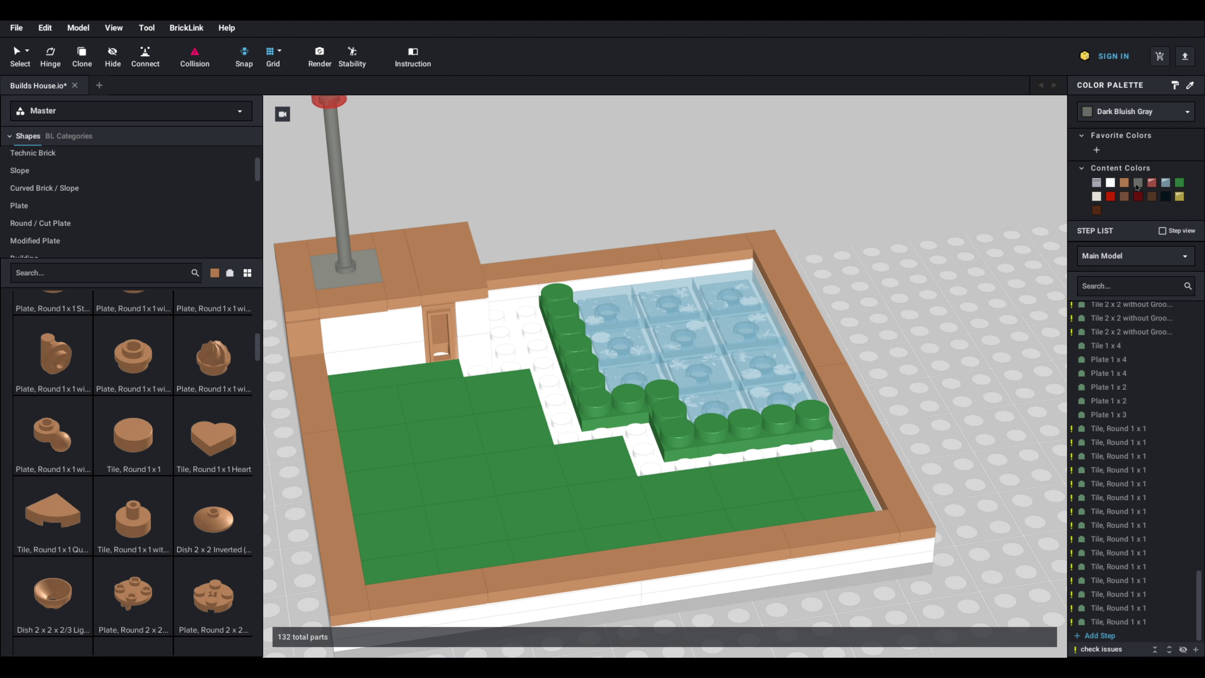
# Step: Recolor the round 1 x 1 tiles along the whole water edging Light Bluish Gray
pyautogui.click(773, 424)
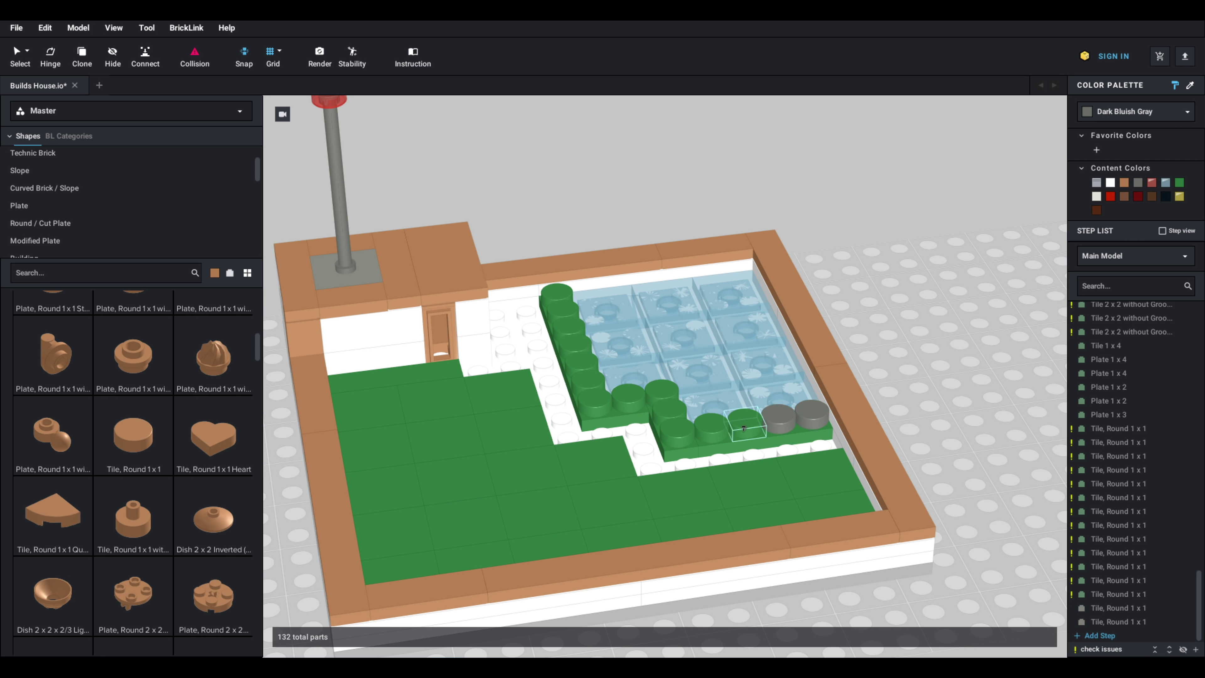
pyautogui.click(1167, 110)
pyautogui.scroll(5, 1128, 196)
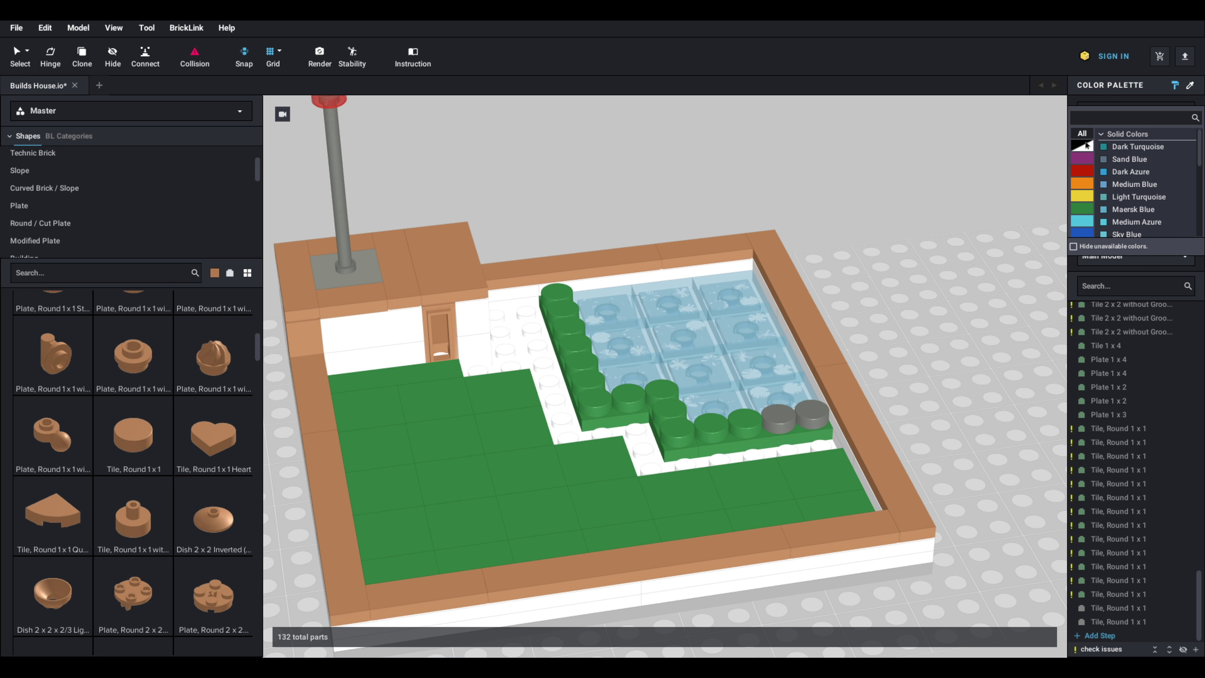
pyautogui.click(1141, 199)
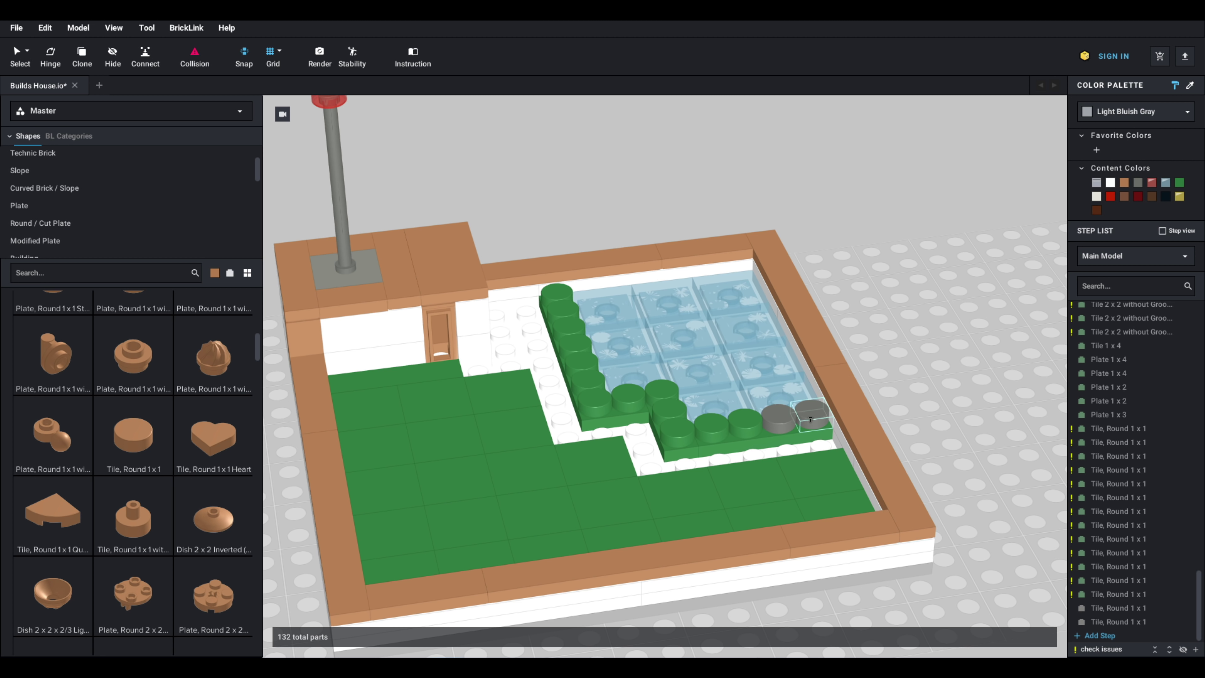
pyautogui.click(811, 412)
pyautogui.click(778, 416)
pyautogui.click(745, 420)
pyautogui.click(711, 425)
pyautogui.click(673, 430)
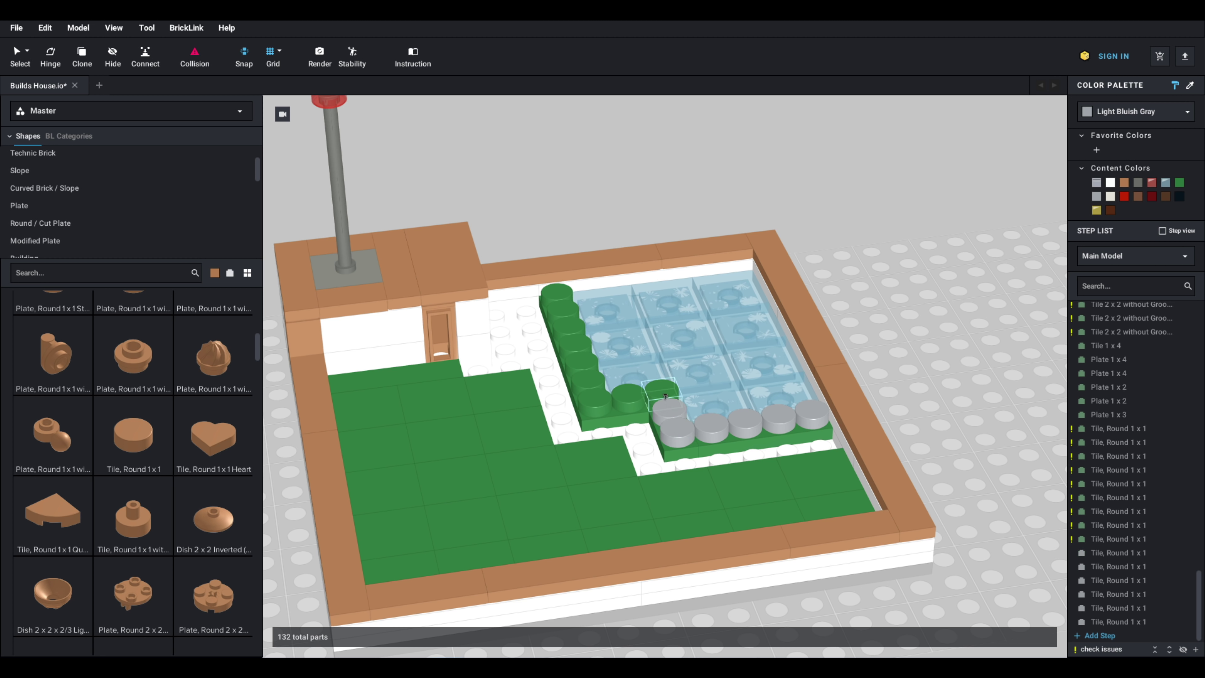
pyautogui.moveTo(664, 396); pyautogui.dragTo(601, 400)
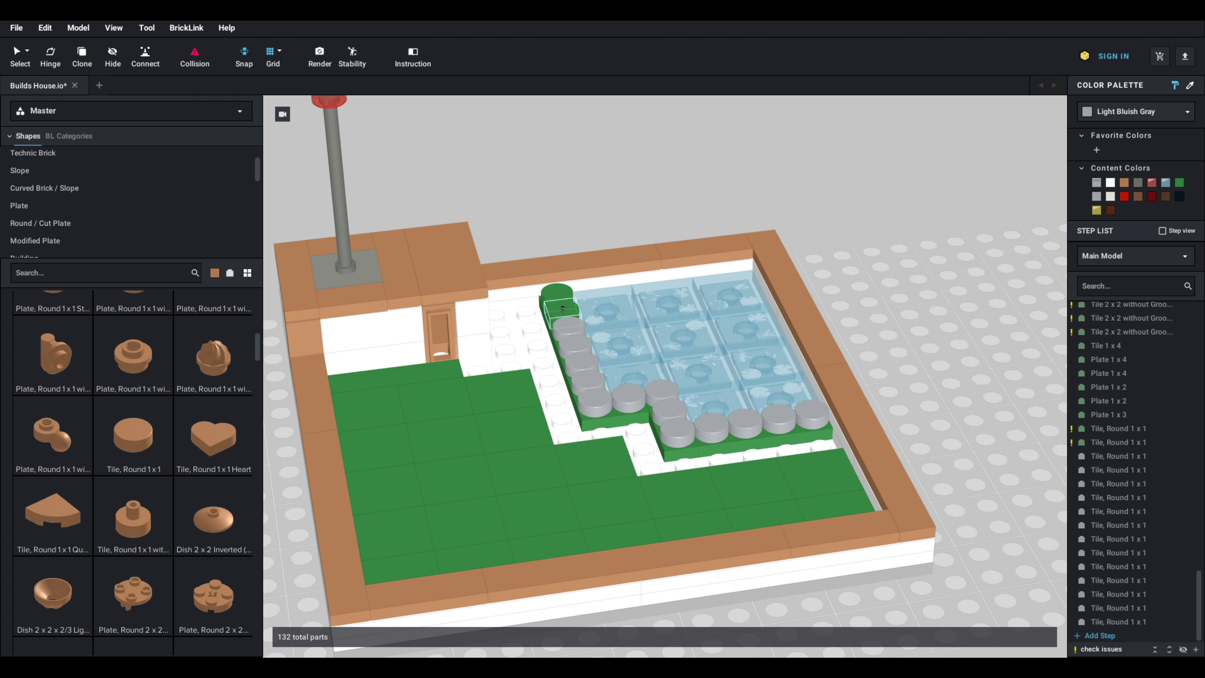
# Step: Duplicate a green Tile 2 x 2 twice to fill the bare floor between the stove and the water edging
pyautogui.click(505, 388)
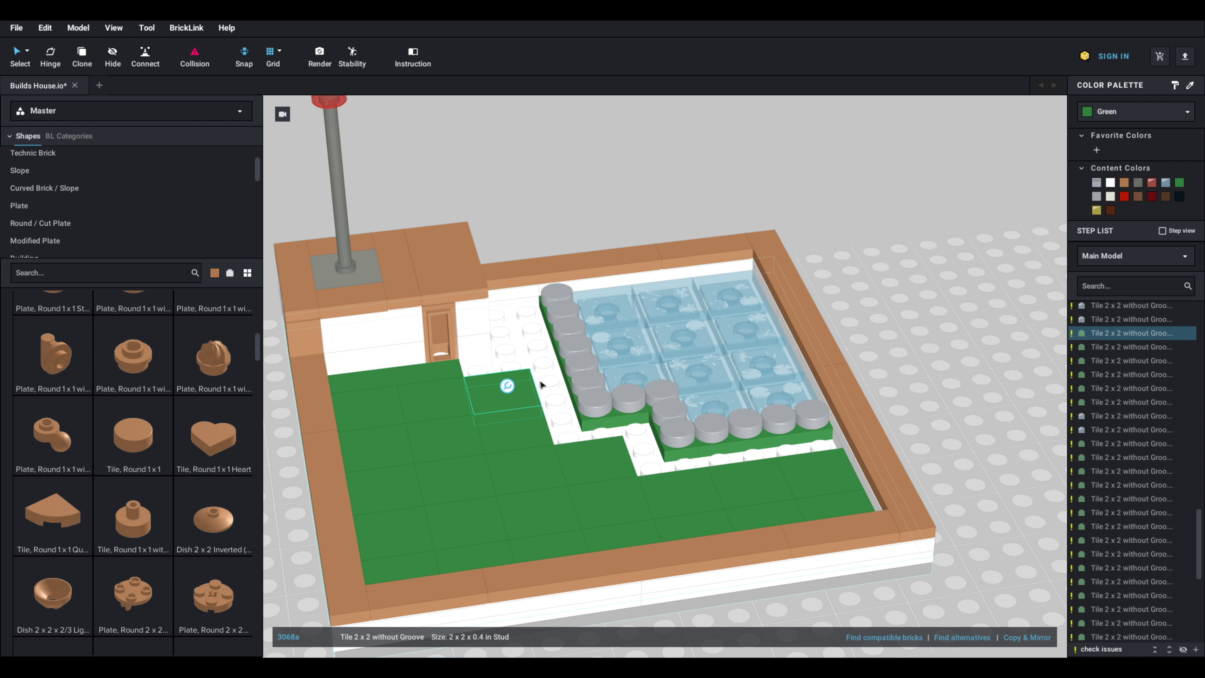
pyautogui.moveTo(507, 385); pyautogui.dragTo(522, 317)
pyautogui.hotkey('ctrl', 'v')
pyautogui.click(530, 363)
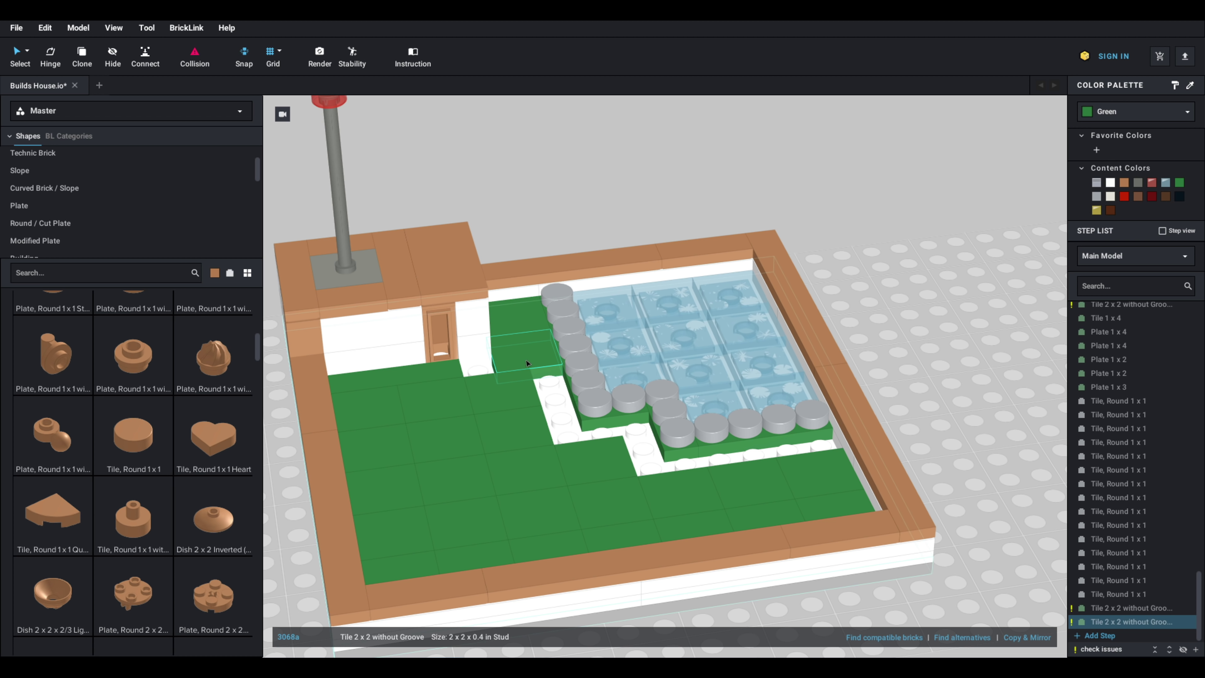
# Step: Delete the gray round 1 x 1 tiles along the water area's stove-facing side
pyautogui.moveTo(531, 394); pyautogui.dragTo(507, 404, button='right')
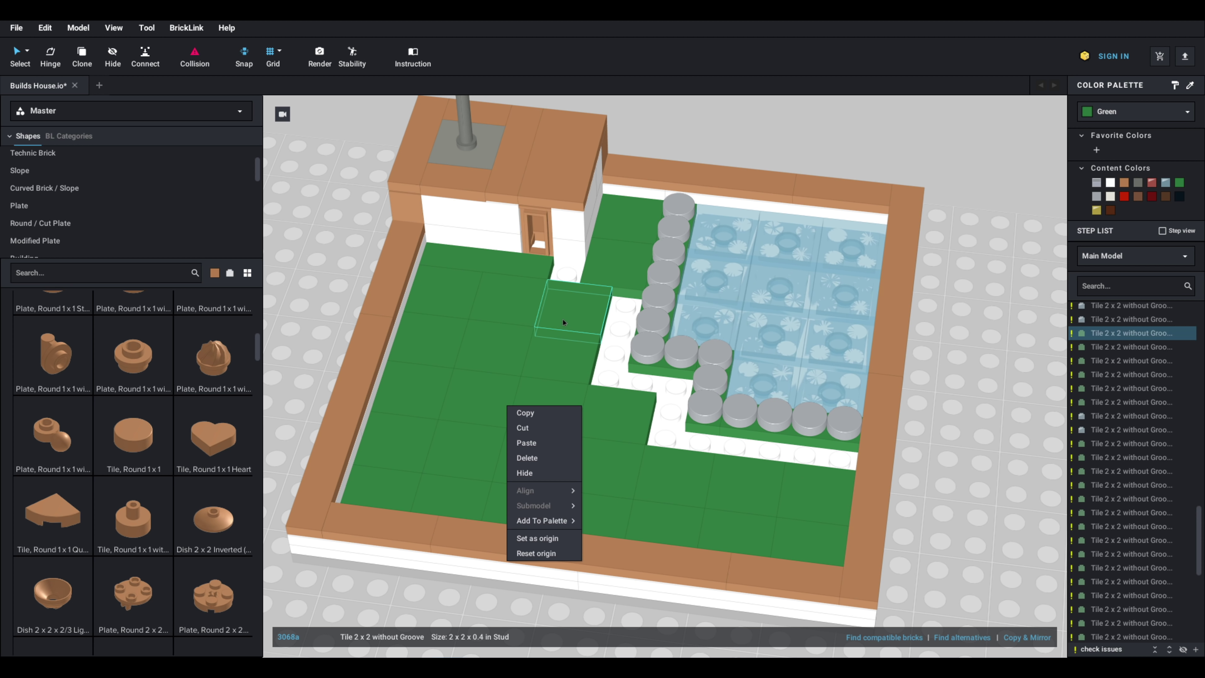
pyautogui.click(586, 312)
pyautogui.moveTo(578, 319); pyautogui.dragTo(707, 331, button='right')
pyautogui.scroll(3, 591, 306)
pyautogui.scroll(2, 713, 323)
pyautogui.click(713, 332)
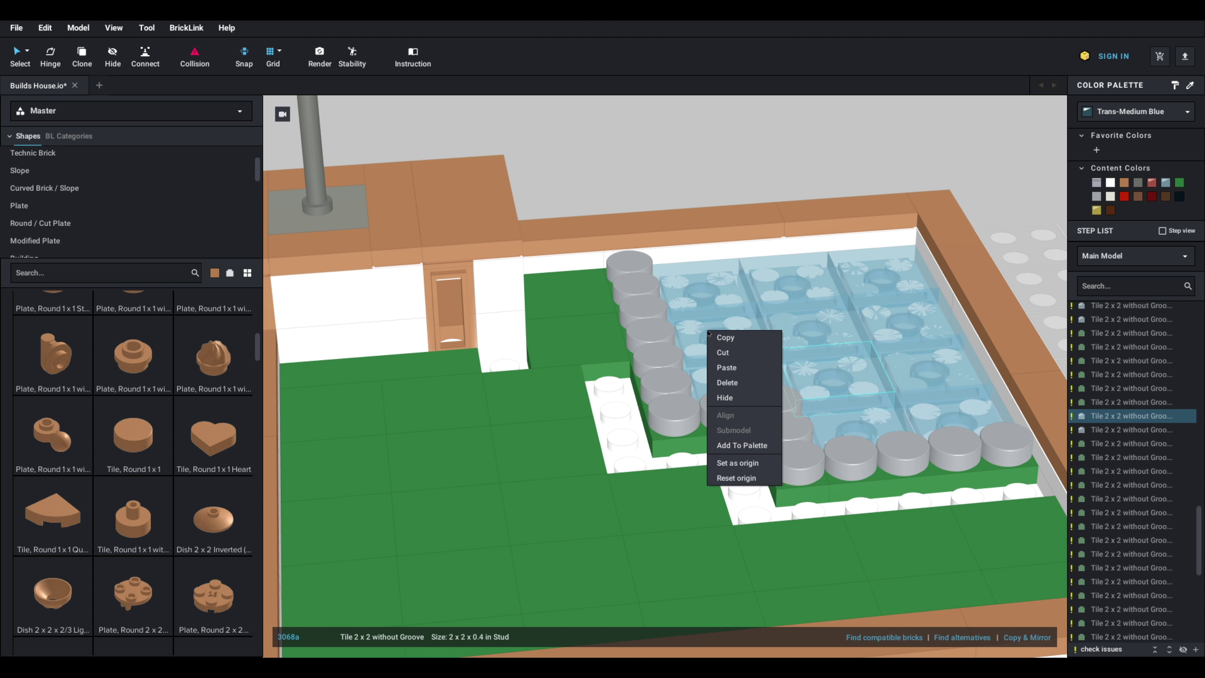
pyautogui.click(673, 411)
pyautogui.press('Delete')
pyautogui.click(666, 390)
pyautogui.press('Delete')
pyautogui.click(657, 366)
pyautogui.press('Delete')
pyautogui.click(653, 320)
pyautogui.press('Delete')
pyautogui.click(645, 308)
pyautogui.press('Delete')
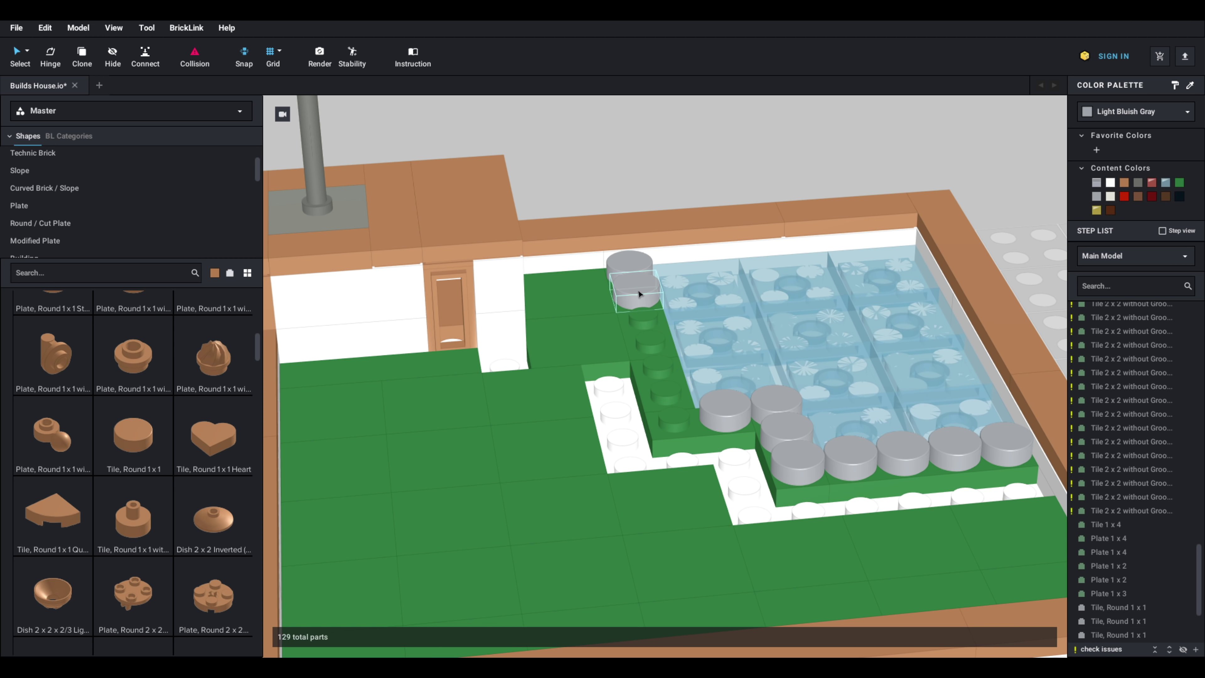
pyautogui.click(638, 291)
pyautogui.press('Delete')
pyautogui.press('Delete')
# Step: Delete the remaining gray round 1 x 1 tiles from the stepped corner and the front edging
pyautogui.click(786, 428)
pyautogui.press('Delete')
pyautogui.click(797, 460)
pyautogui.press('Delete')
pyautogui.click(850, 458)
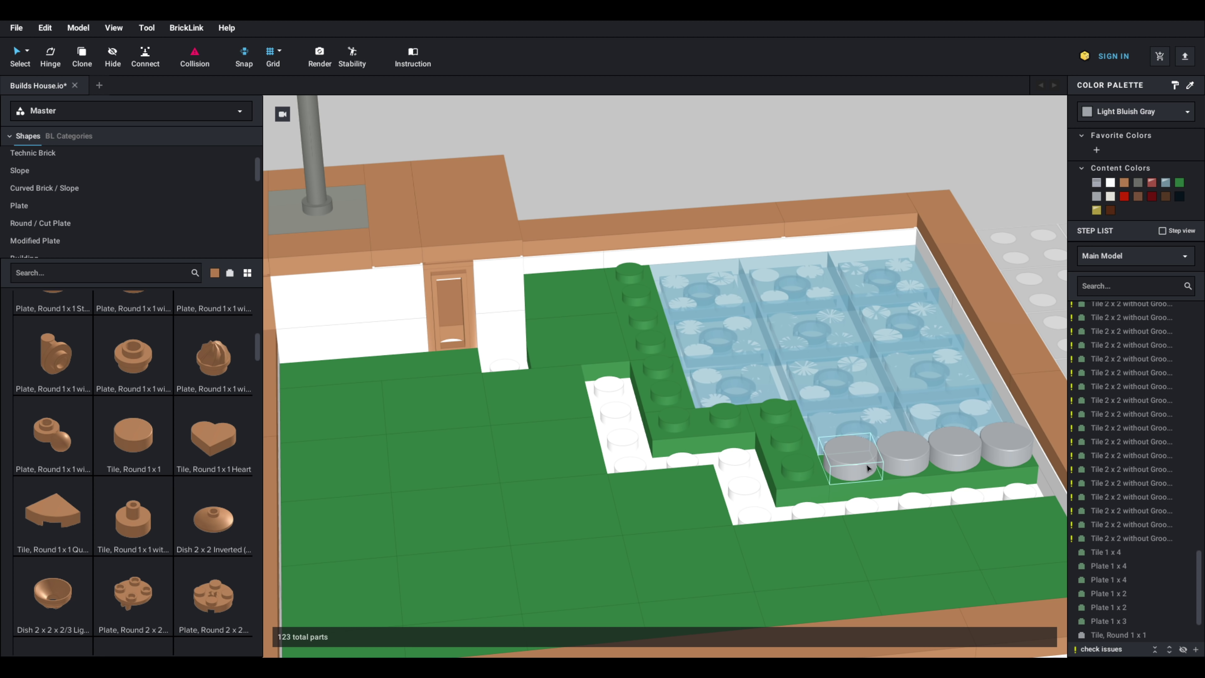
pyautogui.press('Delete')
pyautogui.click(904, 450)
pyautogui.press('Delete')
pyautogui.click(943, 450)
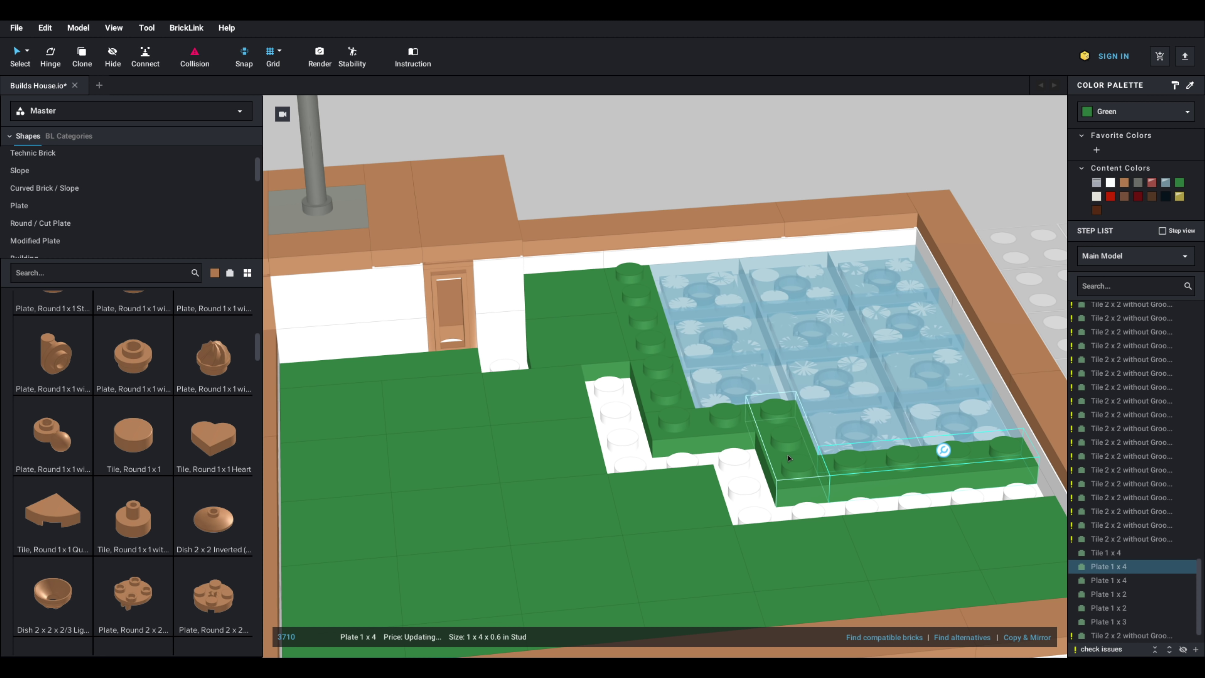
# Step: Cover the green plates along the water area's stove-facing side with a brown Tile 1 x 6, starting at the back wall
pyautogui.keyDown('ctrl'); pyautogui.click(768, 448); pyautogui.keyUp('ctrl')
pyautogui.click(658, 386)
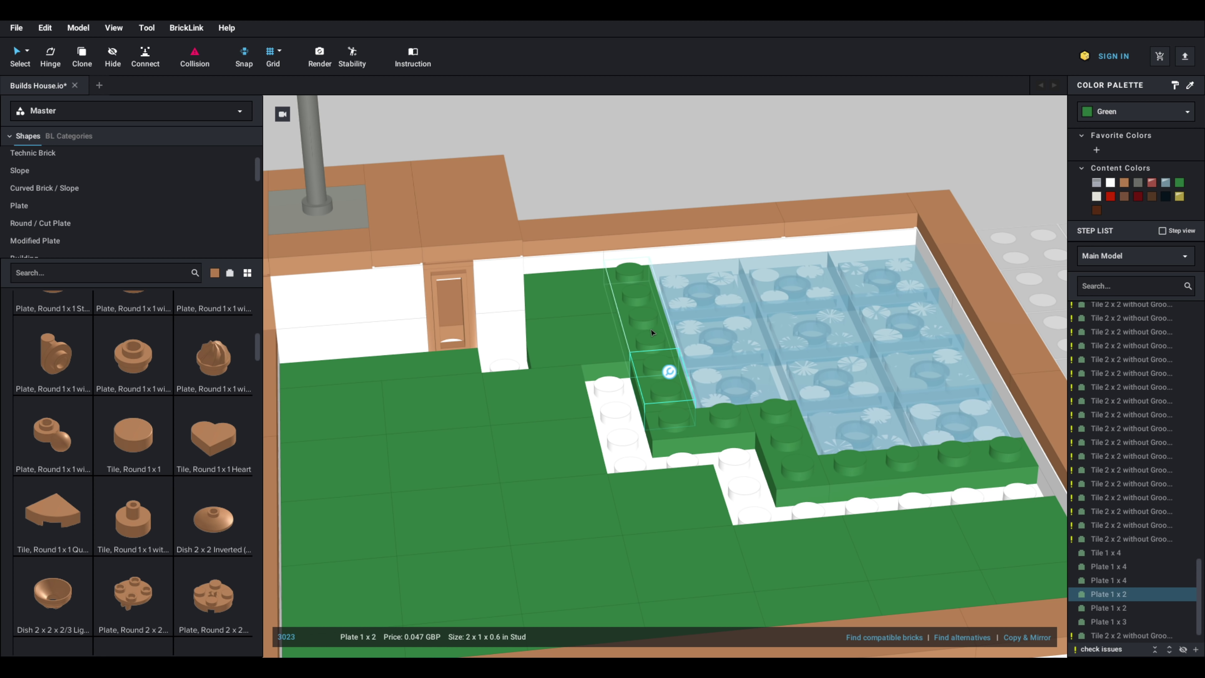
pyautogui.scroll(10, 147, 405)
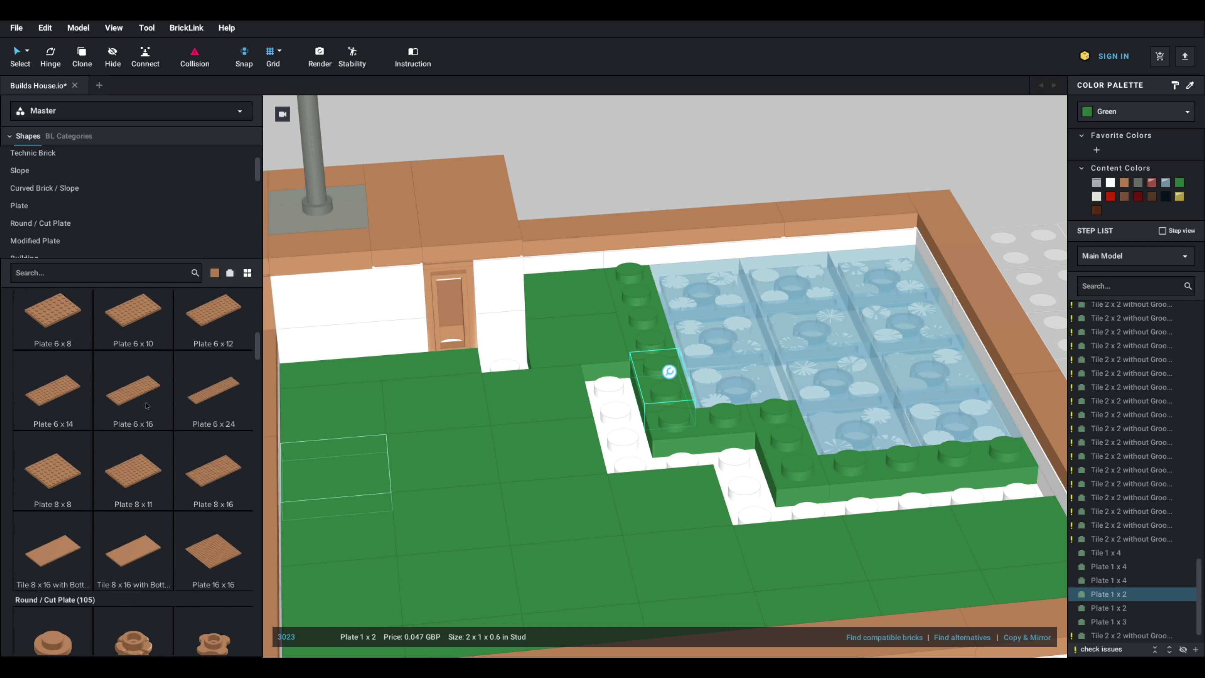
pyautogui.scroll(8, 147, 405)
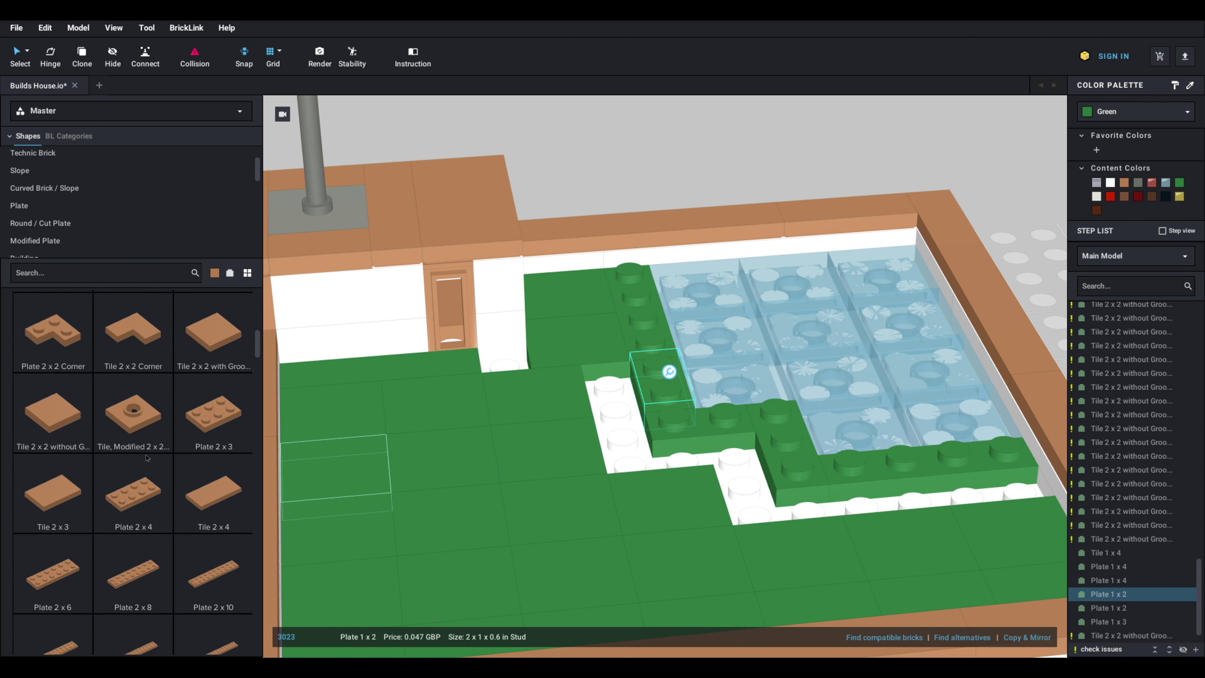
pyautogui.scroll(5, 147, 457)
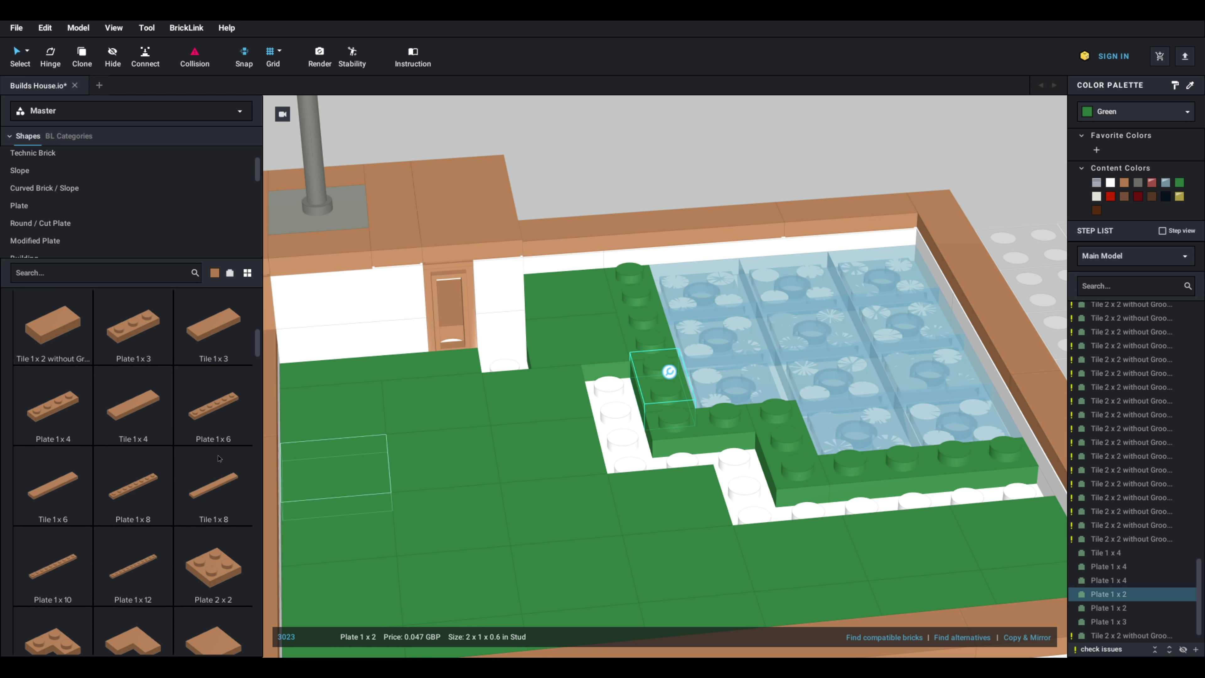
pyautogui.click(223, 484)
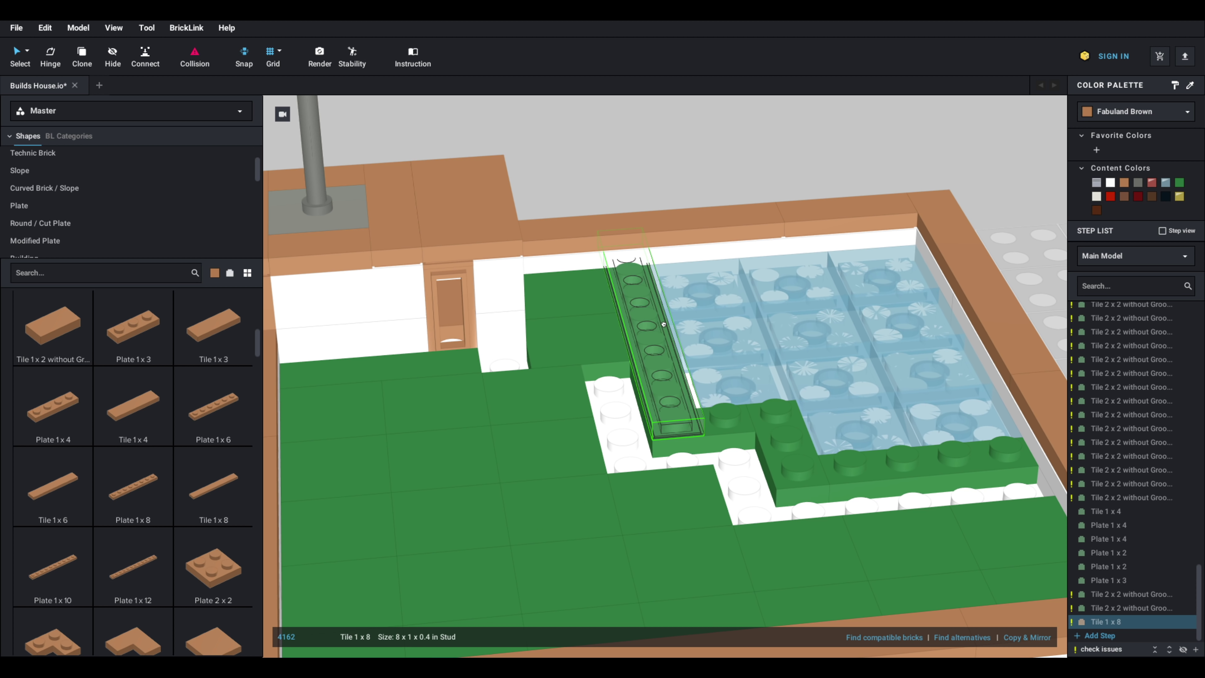
pyautogui.click(53, 484)
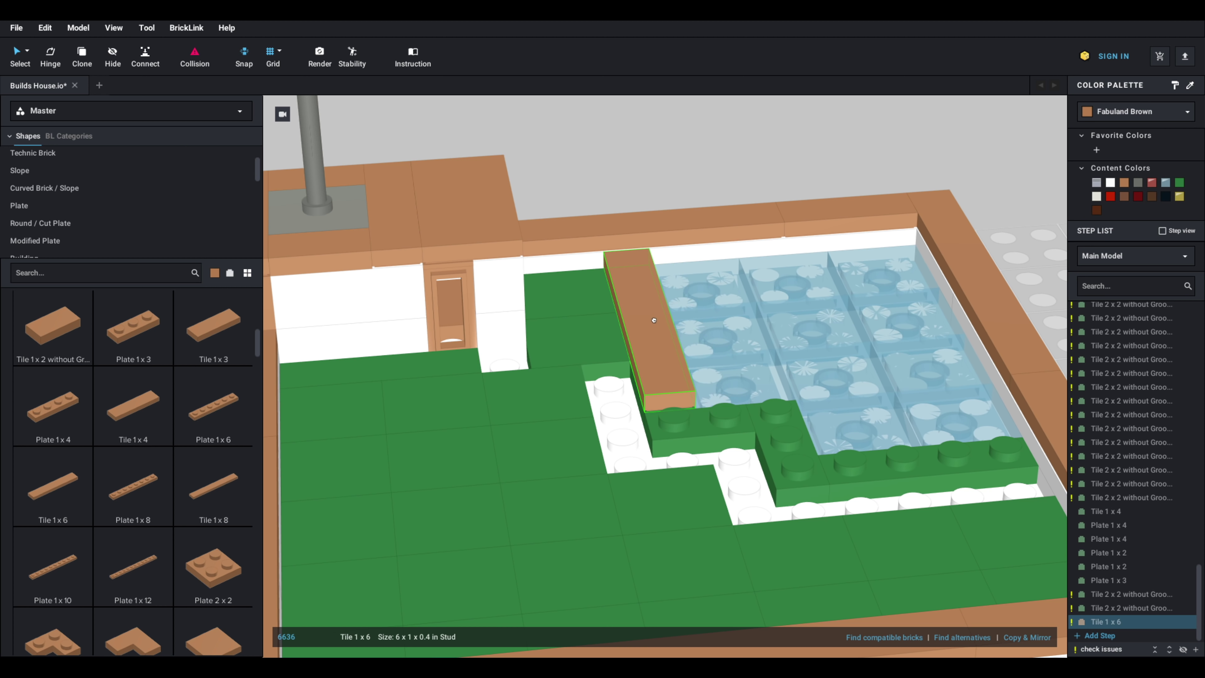
pyautogui.click(651, 318)
# Step: Place a rotated brown Tile 1 x 3 across the stepped corner, continuing from the end of the Tile 1 x 6
pyautogui.scroll(1, 118, 404)
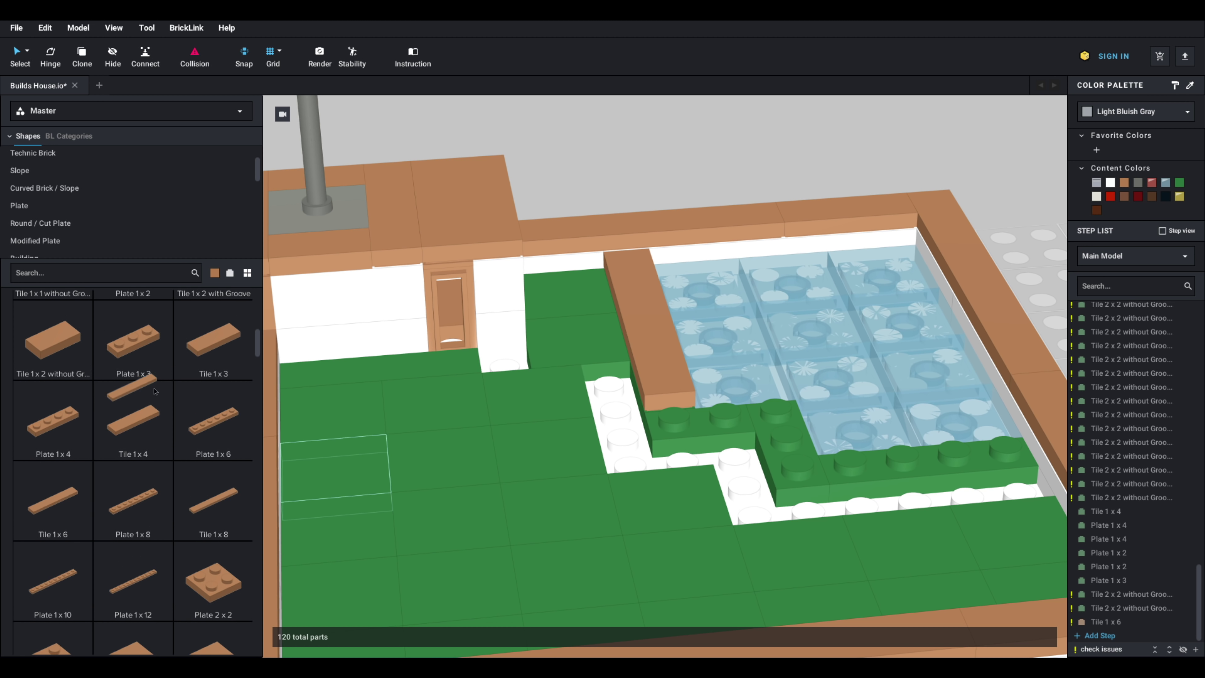
pyautogui.click(213, 351)
pyautogui.press('Right')
pyautogui.click(710, 398)
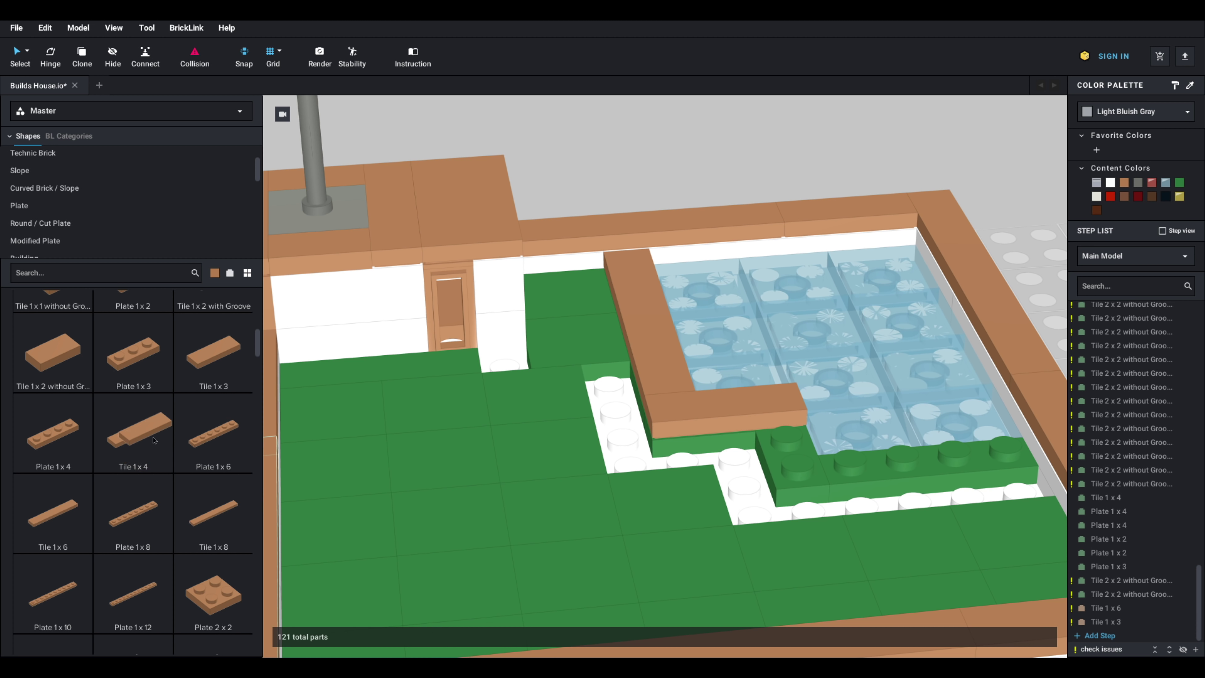
# Step: Place a rotated brown Tile 2 x 2 Corner on the green plates where the water area's front edging begins
pyautogui.scroll(-4, 179, 496)
pyautogui.click(133, 394)
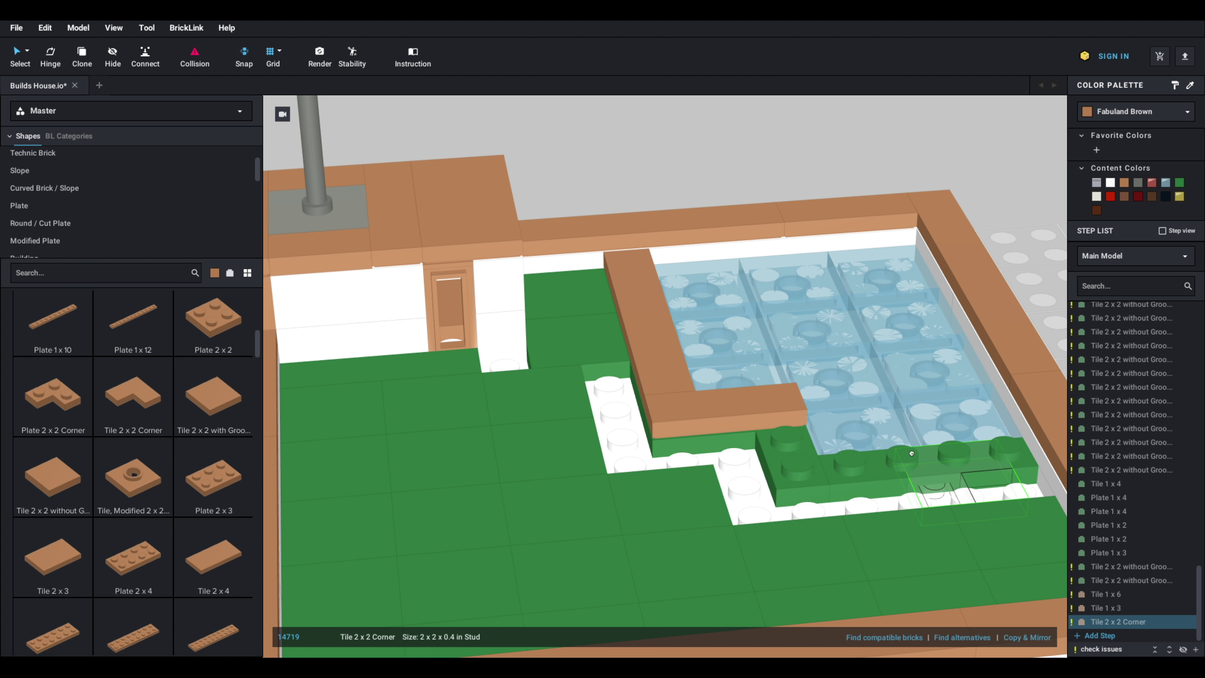
pyautogui.press('Right')
pyautogui.click(810, 451)
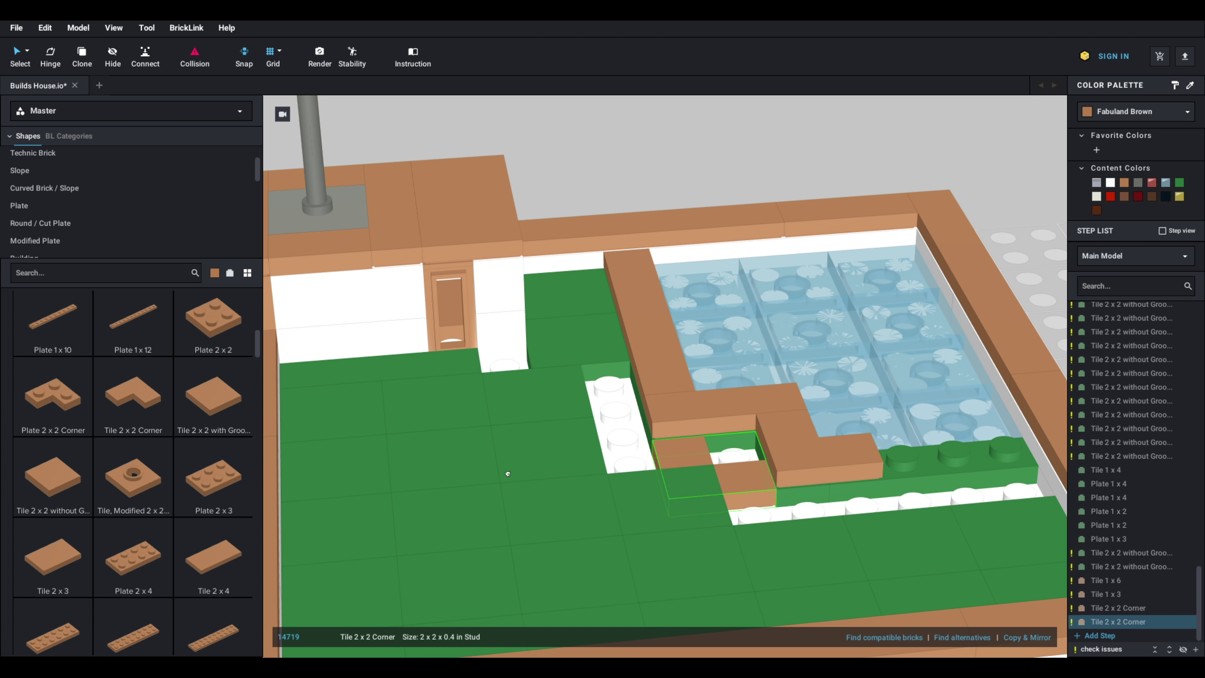
# Step: Cover the remaining green studs of the water area's front edging with a brown Tile 1 x 3
pyautogui.scroll(1, 194, 475)
pyautogui.scroll(4, 195, 475)
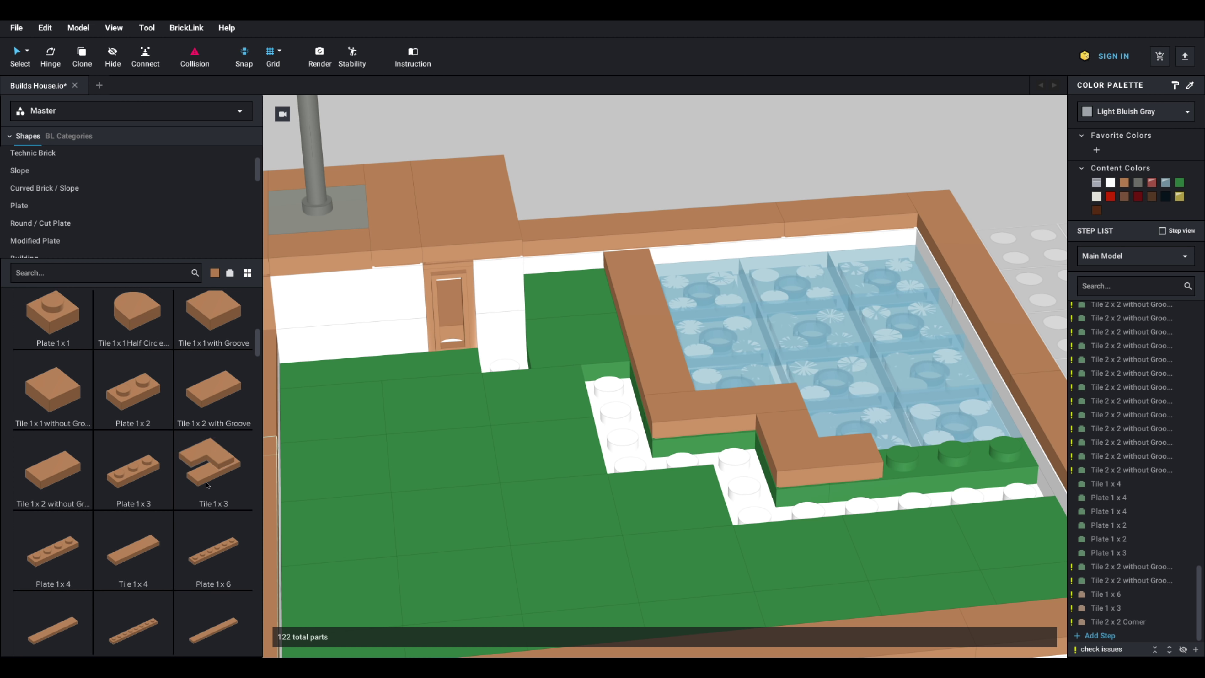
pyautogui.click(213, 472)
pyautogui.click(1015, 449)
pyautogui.press('Escape')
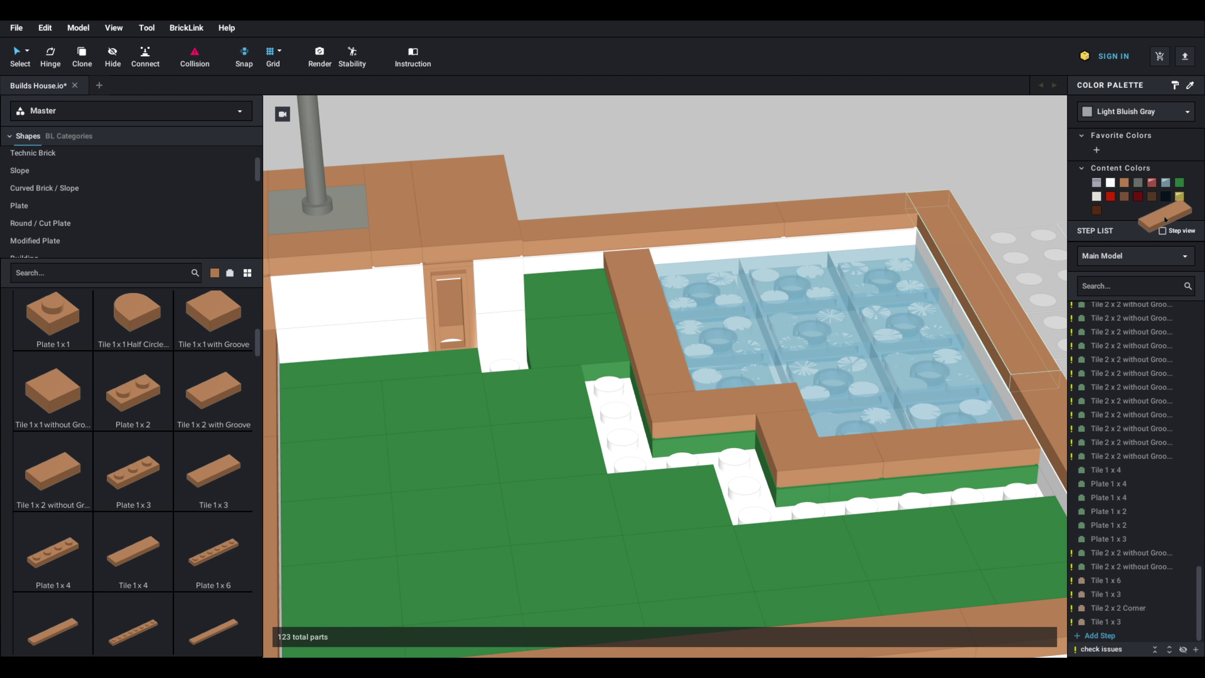
# Step: Paint the four brown tiles edging the water area Light Bluish Gray
pyautogui.click(936, 436)
pyautogui.click(811, 432)
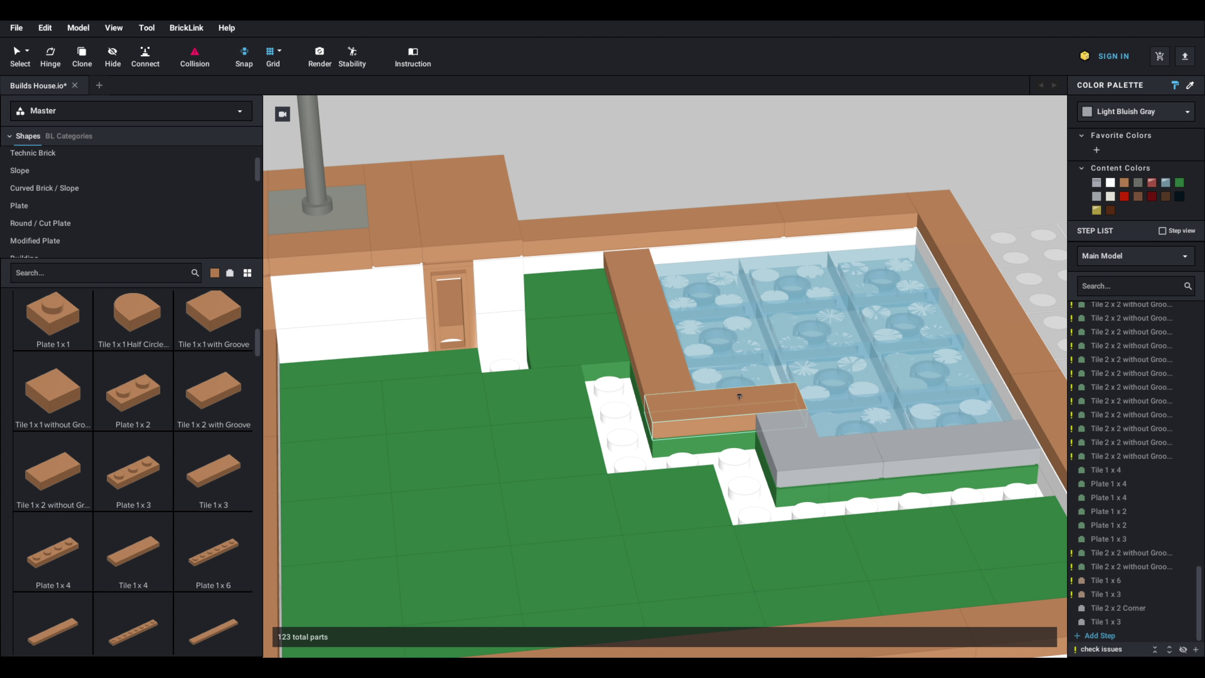
pyautogui.click(739, 399)
pyautogui.click(651, 350)
pyautogui.moveTo(807, 441)
pyautogui.mouseDown(button='right')
pyautogui.moveTo(862, 427)
pyautogui.moveTo(831, 433)
pyautogui.mouseUp(button='right')
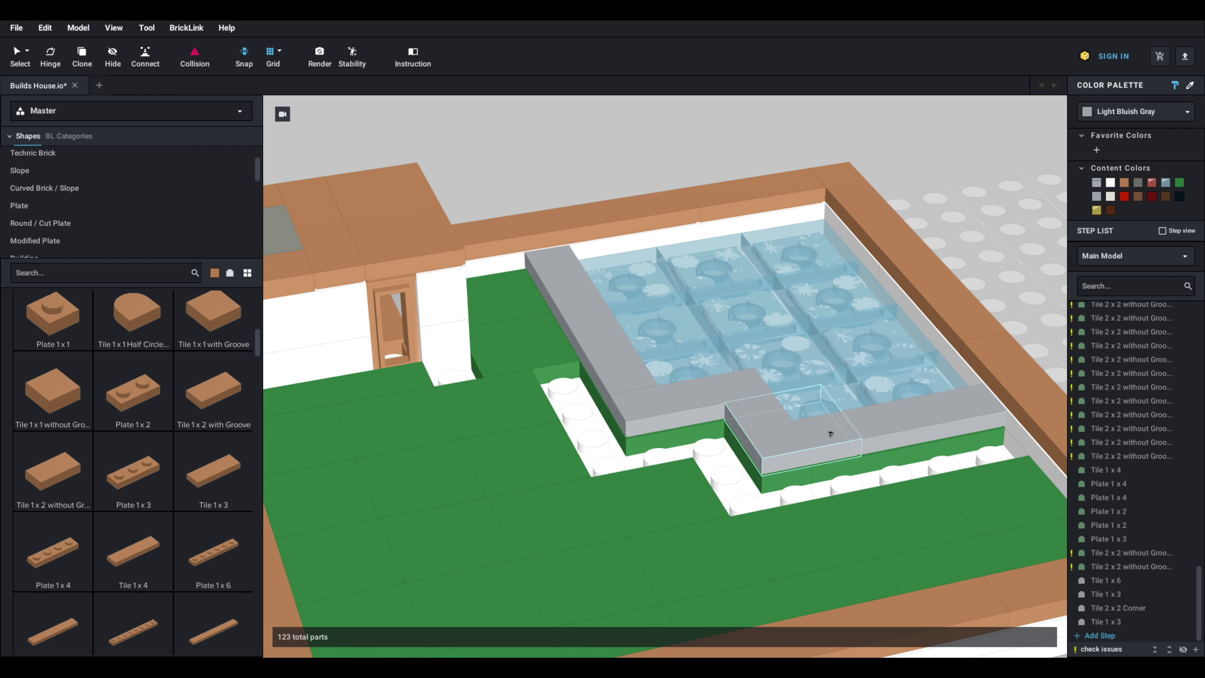
pyautogui.moveTo(589, 441); pyautogui.dragTo(571, 444, button='right')
pyautogui.click(548, 407)
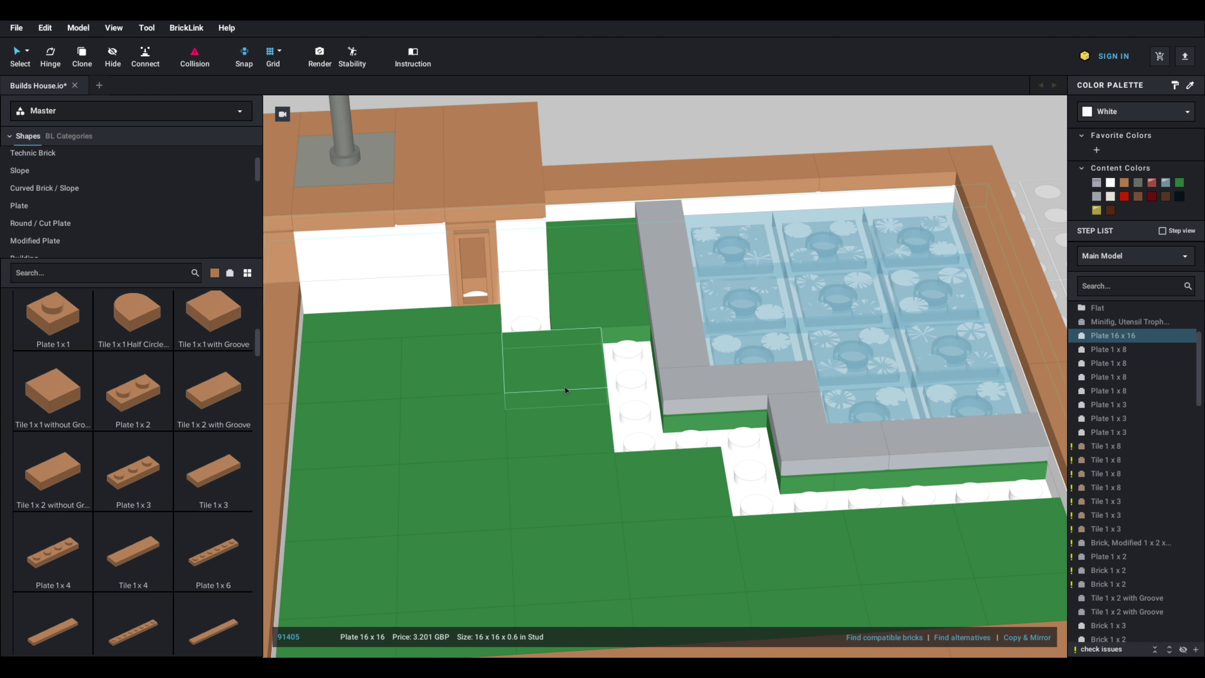
pyautogui.scroll(-2, 565, 390)
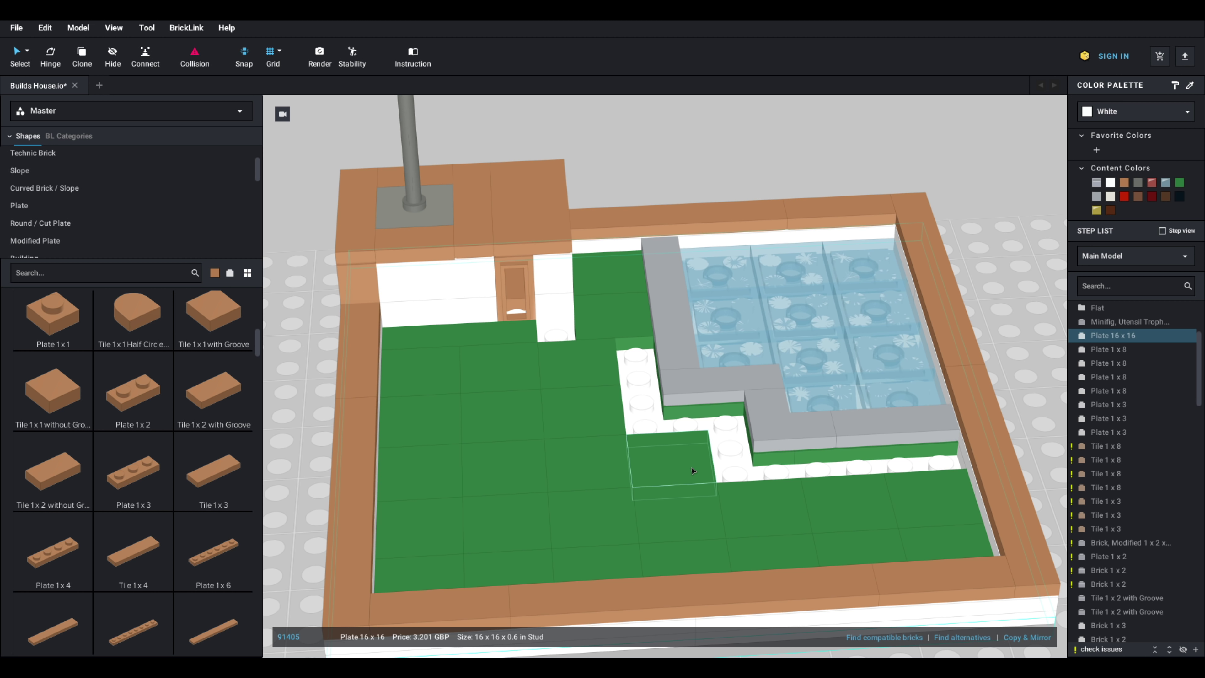
pyautogui.moveTo(691, 470)
pyautogui.mouseDown(button='right')
pyautogui.moveTo(611, 467)
pyautogui.moveTo(671, 464)
pyautogui.mouseUp(button='right')
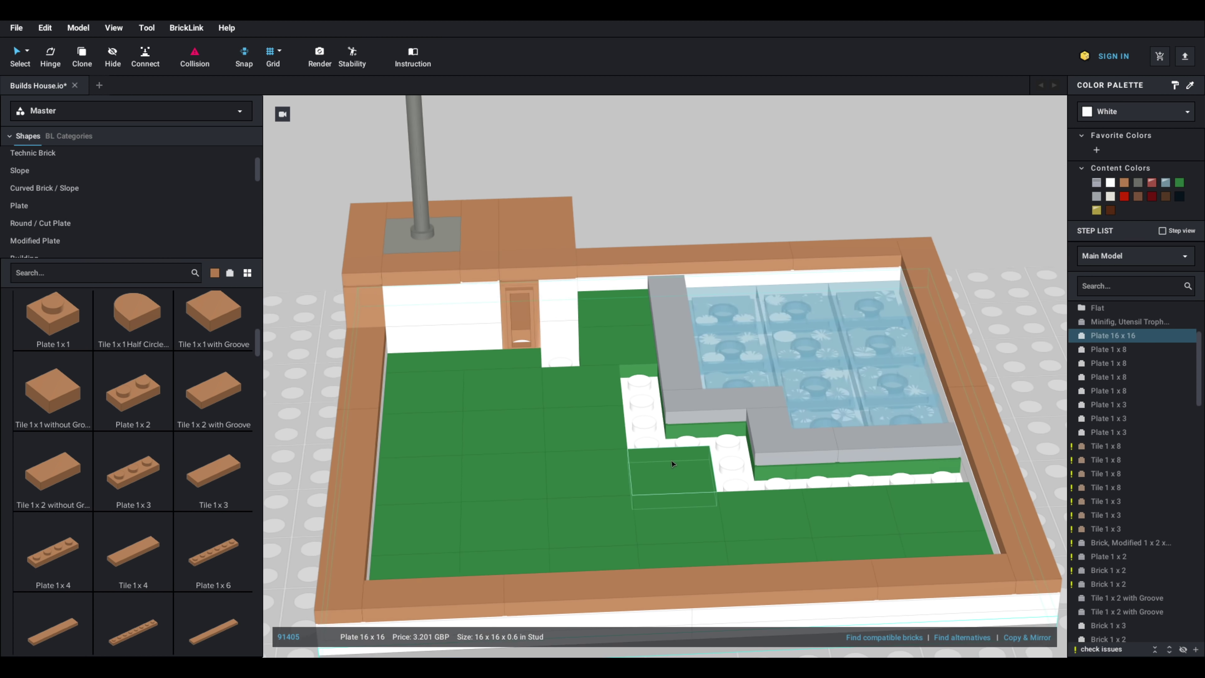
pyautogui.rightClick(671, 463)
pyautogui.click(840, 313)
pyautogui.click(835, 332)
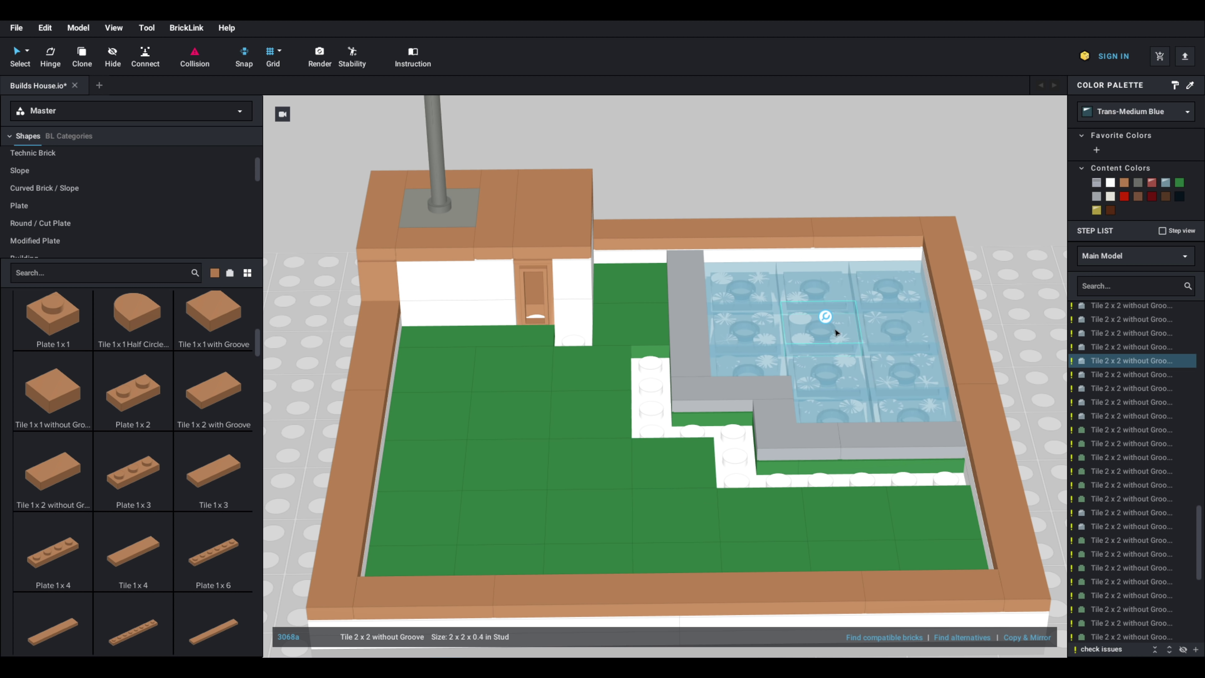
pyautogui.click(834, 221)
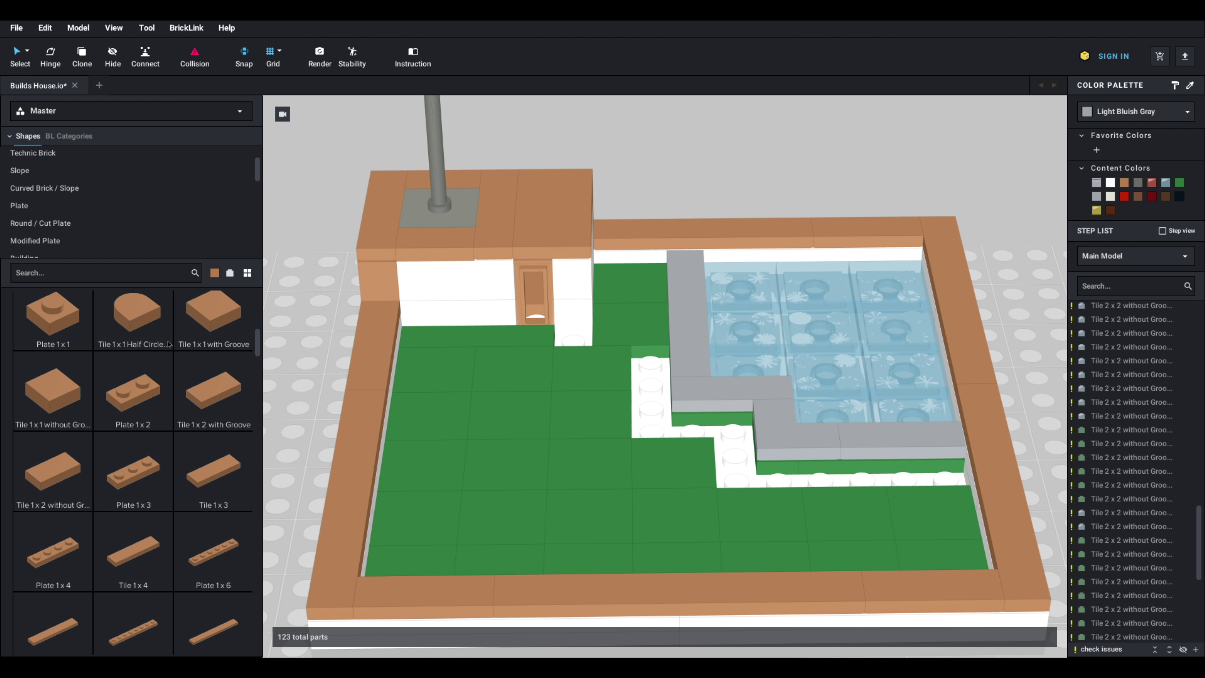
# Step: Search the parts for a frog and try it on the water tiles in different orientations
pyautogui.click(93, 277)
pyautogui.write('frog')
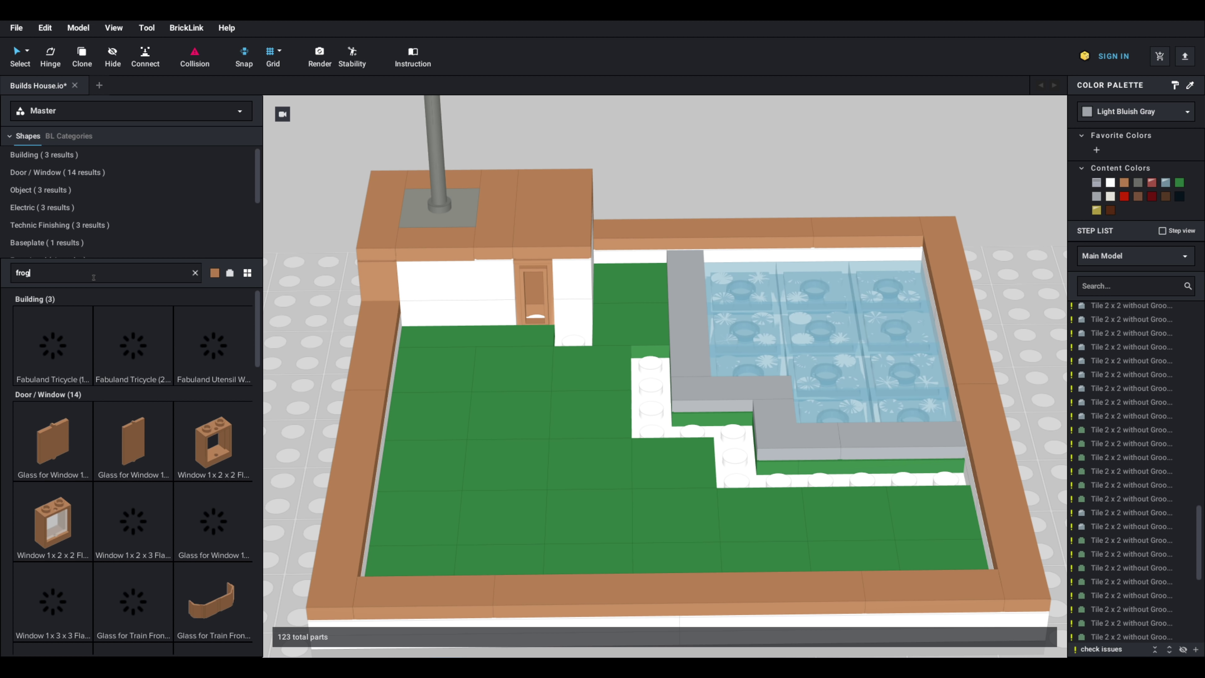
pyautogui.click(53, 345)
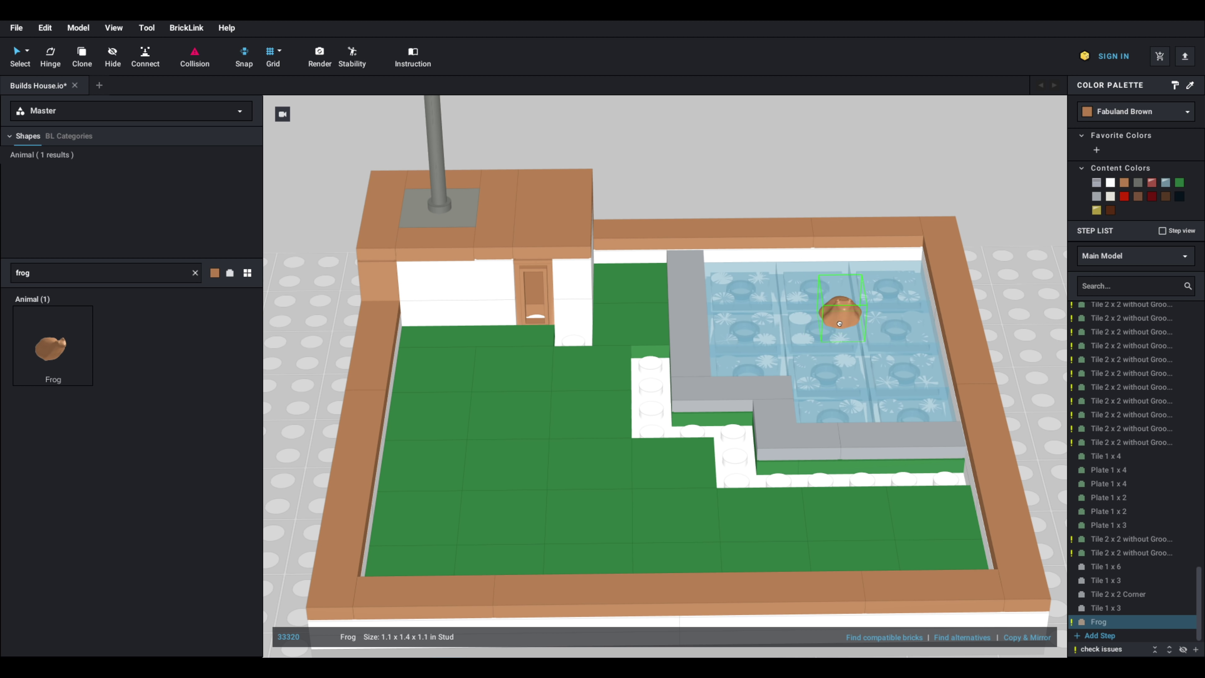
pyautogui.press('Left')
pyautogui.press('Right')
pyautogui.press('Right')
pyautogui.press('Right')
pyautogui.press('Right')
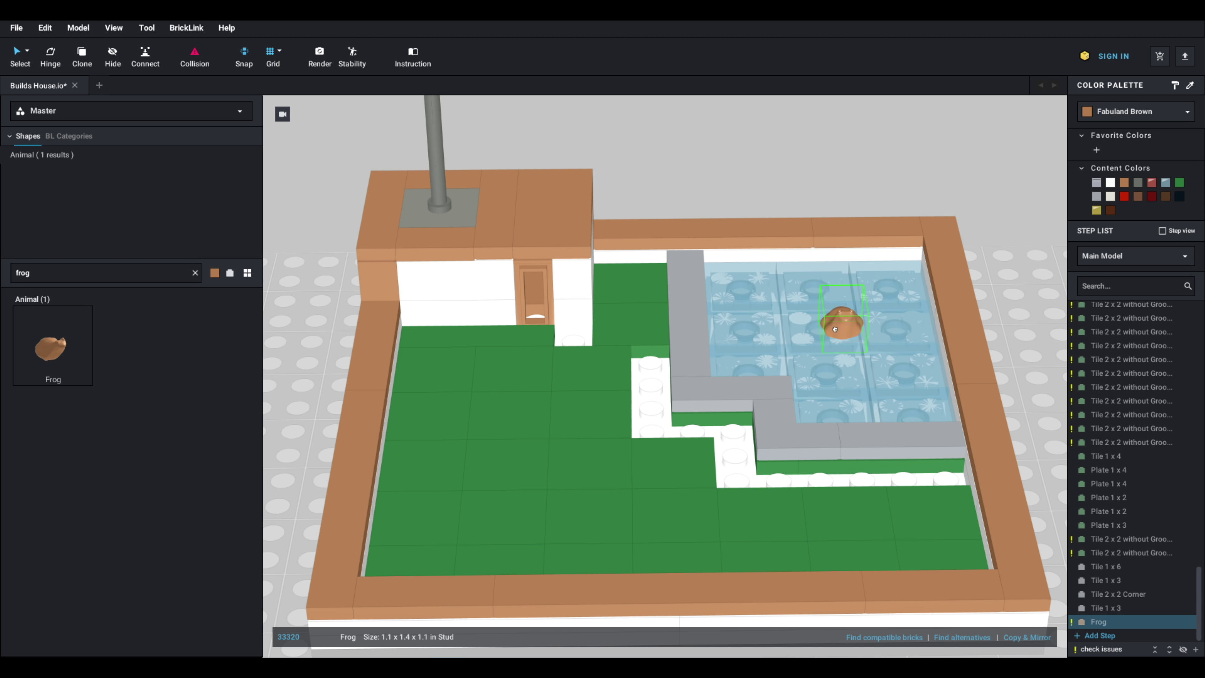
pyautogui.press('Left')
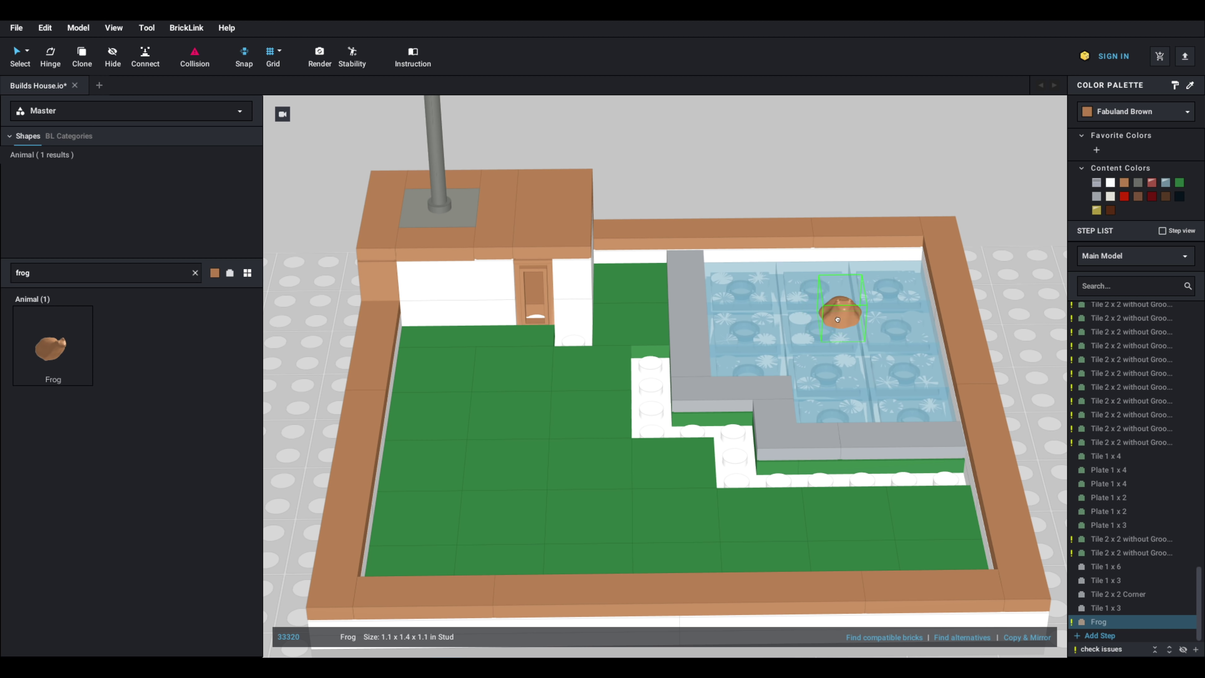
pyautogui.click(780, 183)
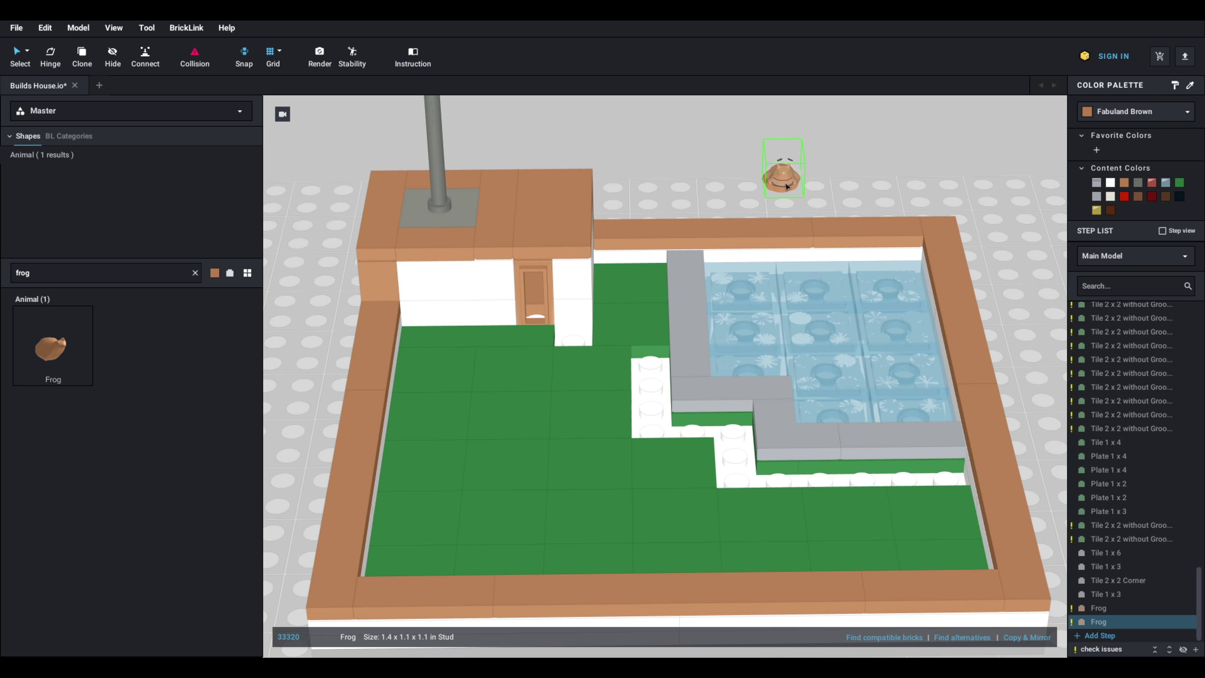
pyautogui.press('Escape')
pyautogui.press('Delete')
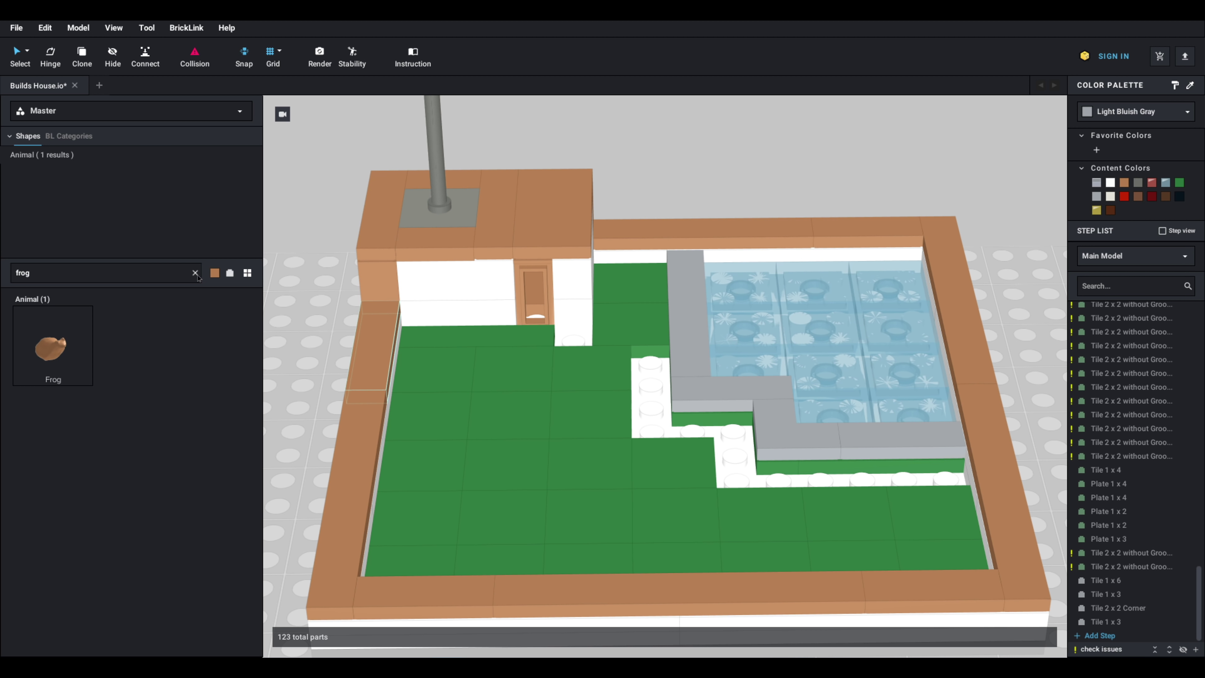
# Step: Search the parts for a cat and try the Cat Crouching part on the green floor
pyautogui.click(195, 273)
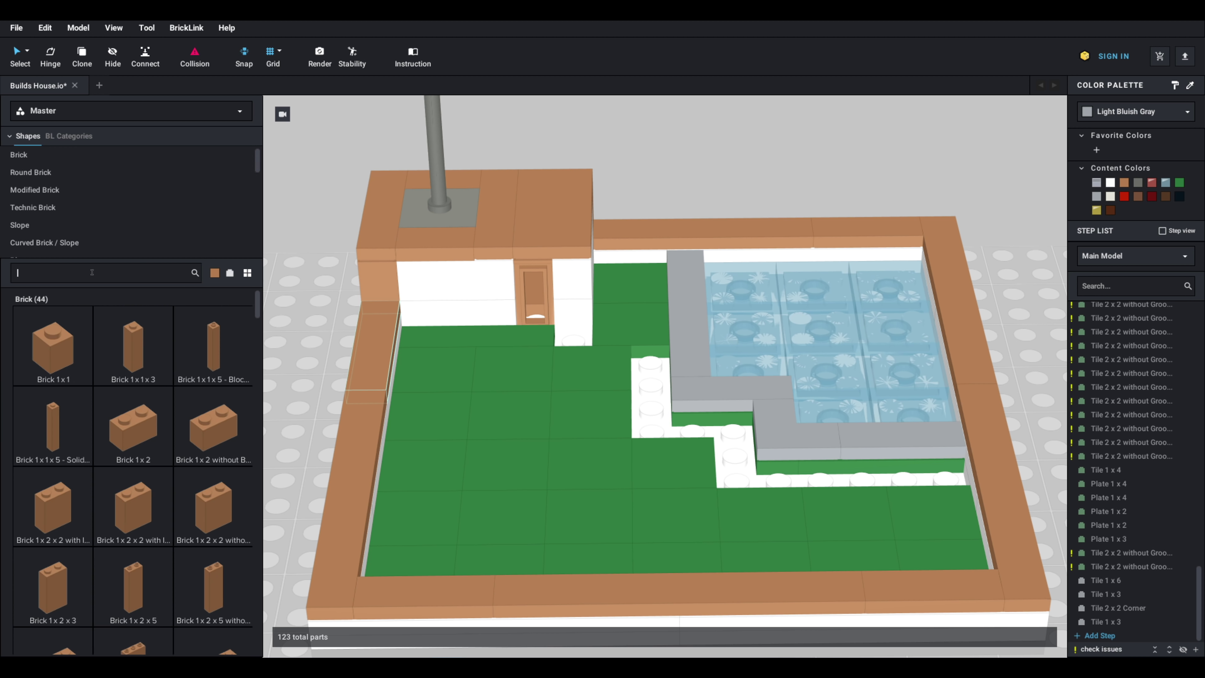
pyautogui.write('cat')
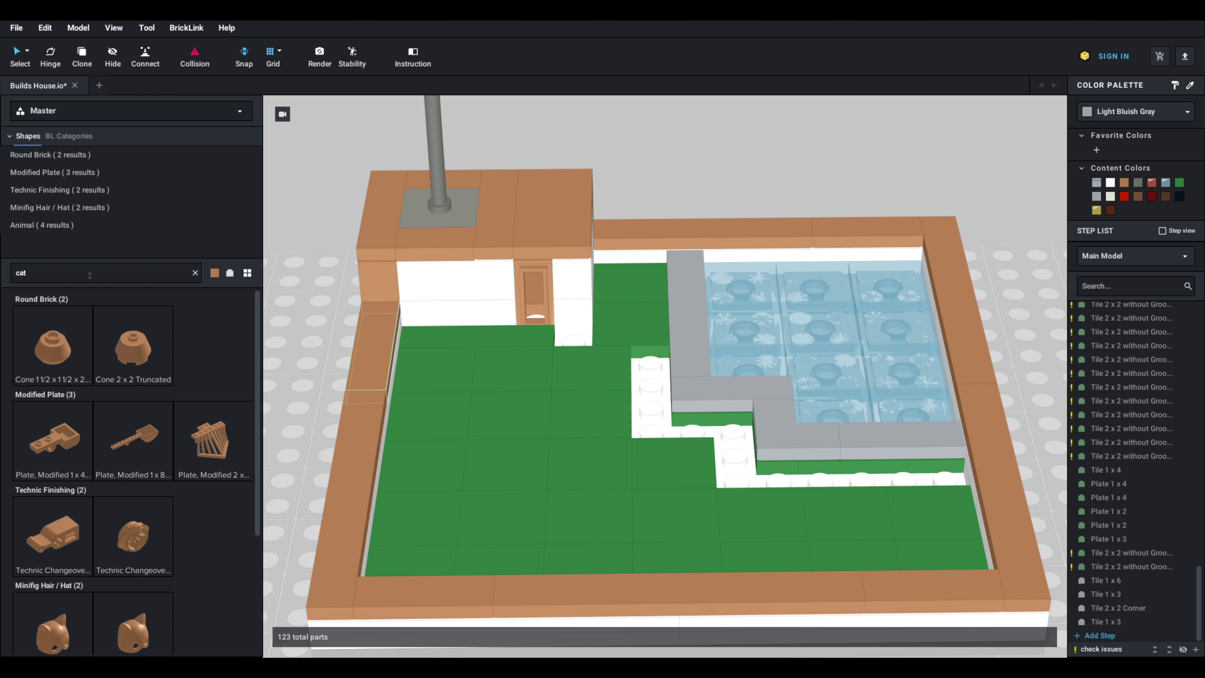
pyautogui.scroll(-5, 153, 376)
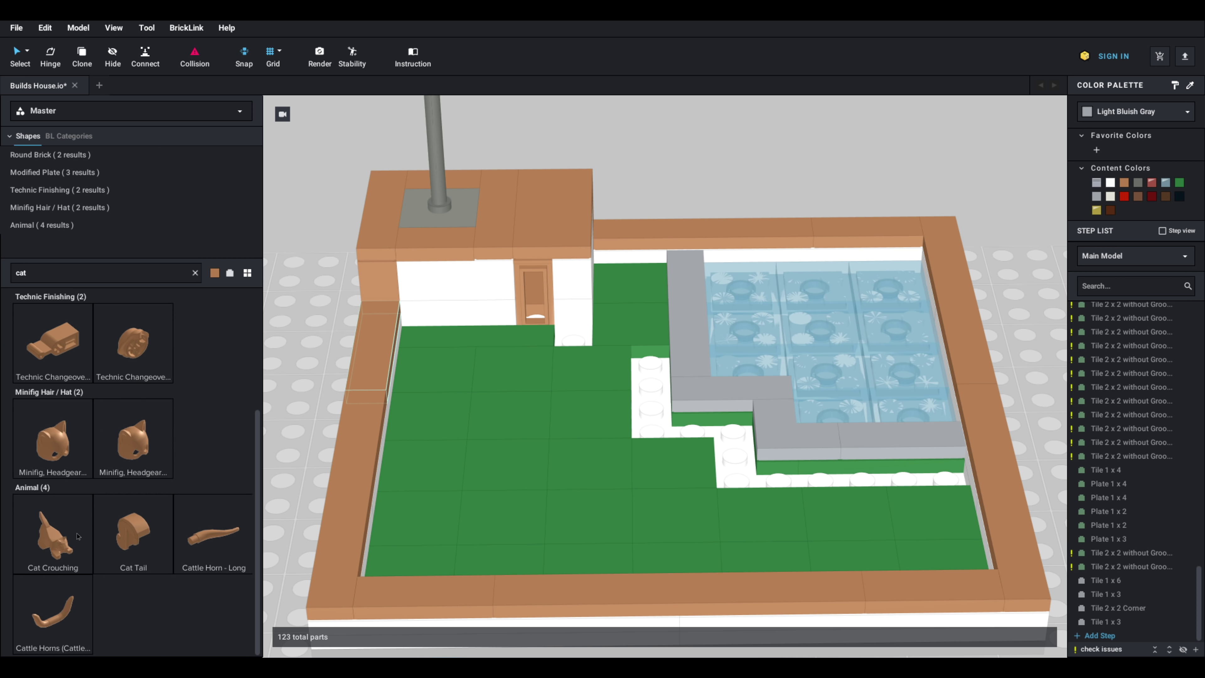
pyautogui.moveTo(64, 537); pyautogui.dragTo(453, 510)
pyautogui.scroll(-3, 361, 532)
pyautogui.moveTo(453, 510); pyautogui.dragTo(437, 477, button='right')
pyautogui.press('Delete')
pyautogui.moveTo(375, 456); pyautogui.dragTo(375, 461, button='right')
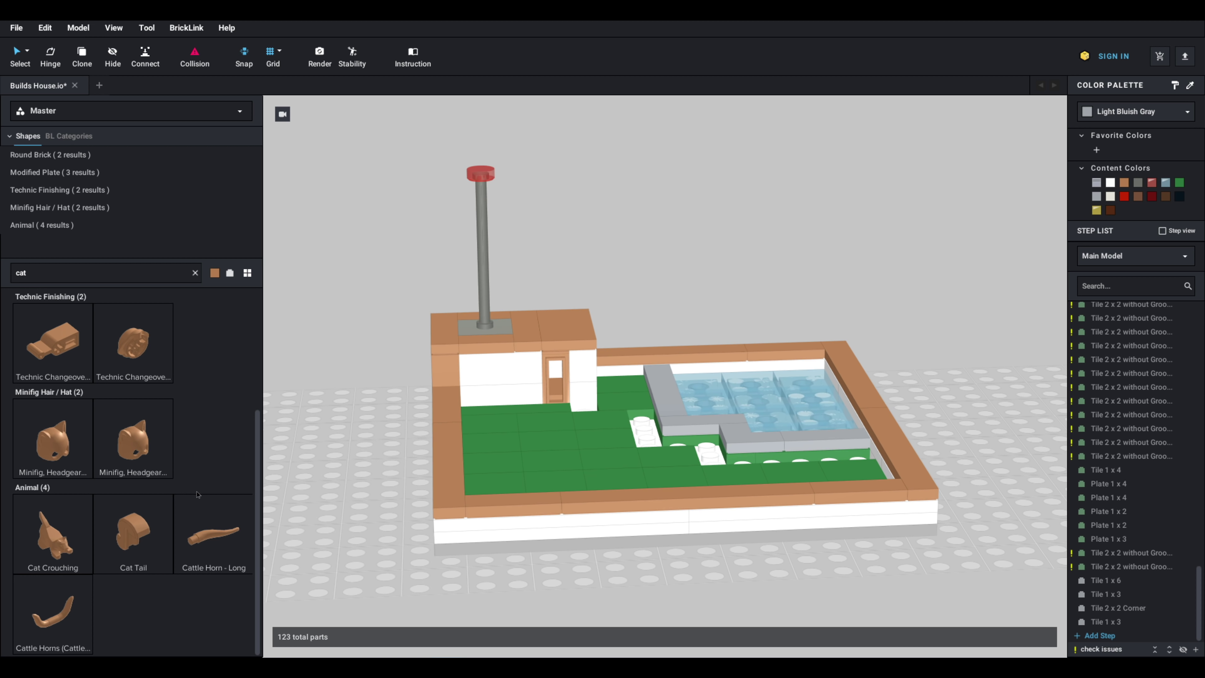
# Step: Search the parts for a dog and a snake, and try the Snake part on the green floor
pyautogui.click(15, 273)
pyautogui.write('dog')
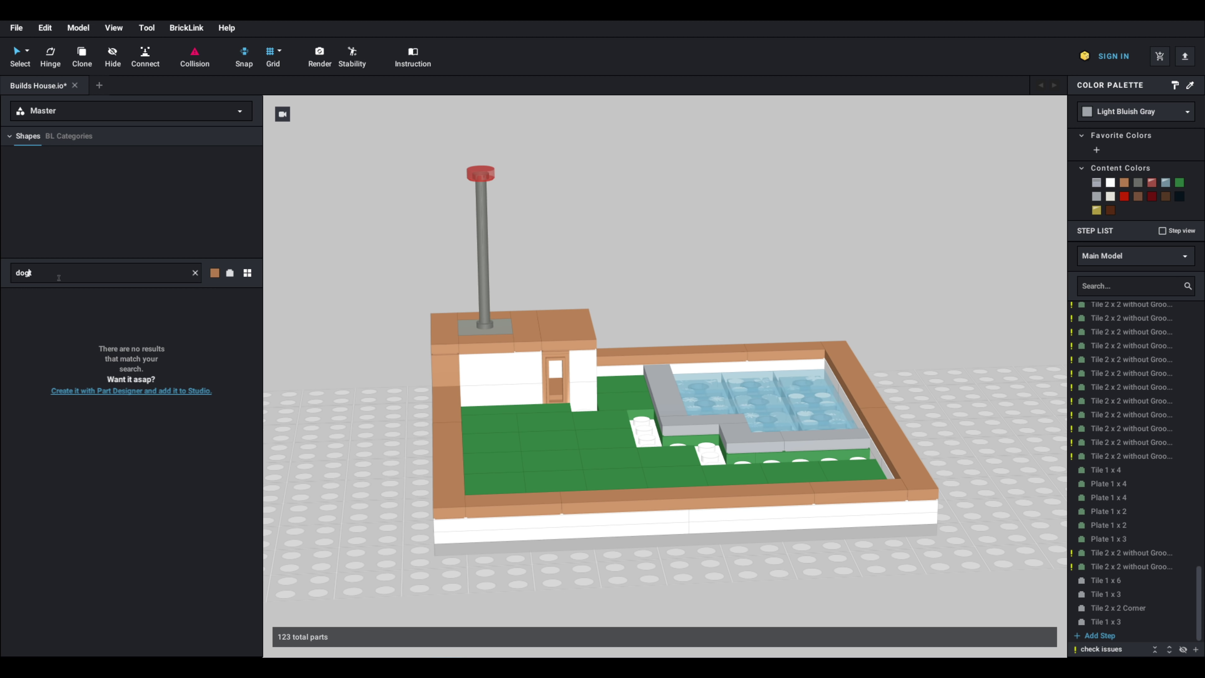
pyautogui.press('Delete')
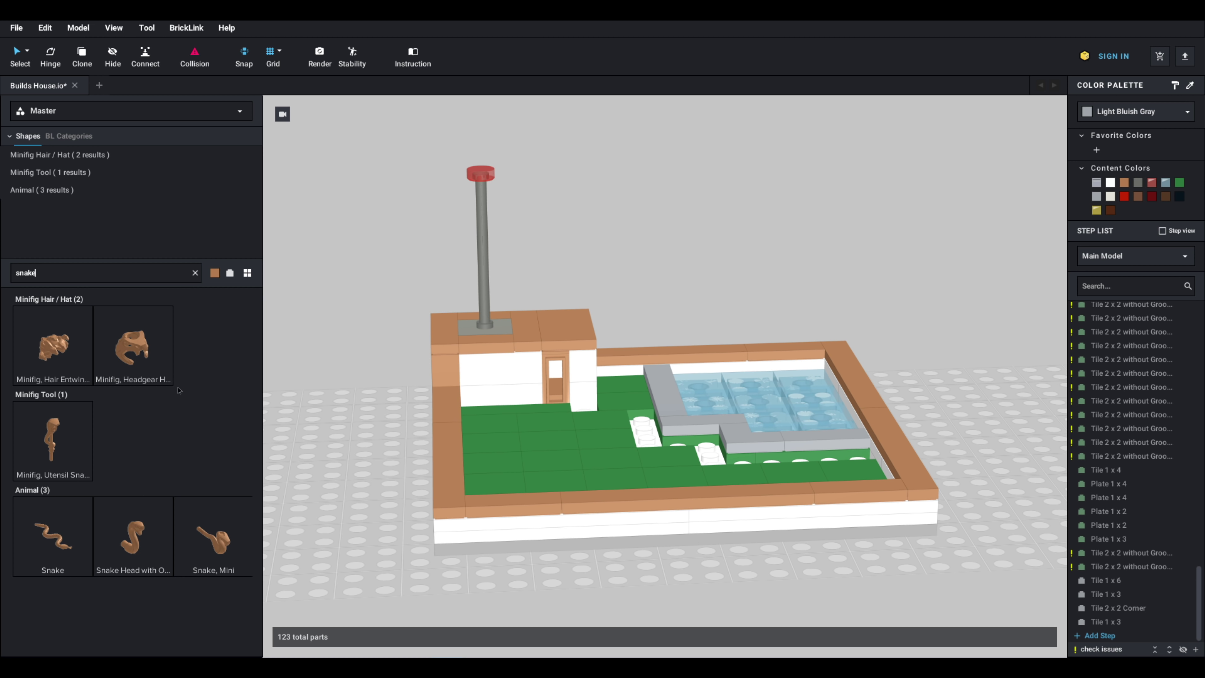
pyautogui.click(54, 540)
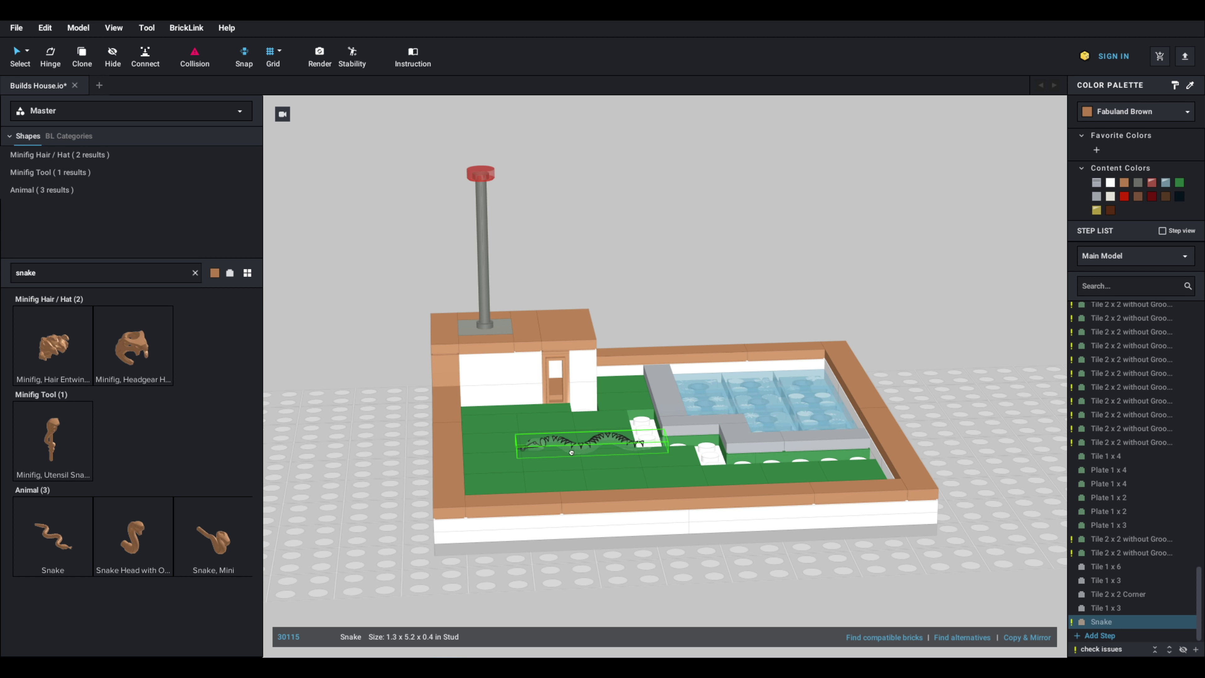
pyautogui.moveTo(567, 444); pyautogui.dragTo(569, 458, button='right')
pyautogui.moveTo(569, 457); pyautogui.dragTo(147, 373)
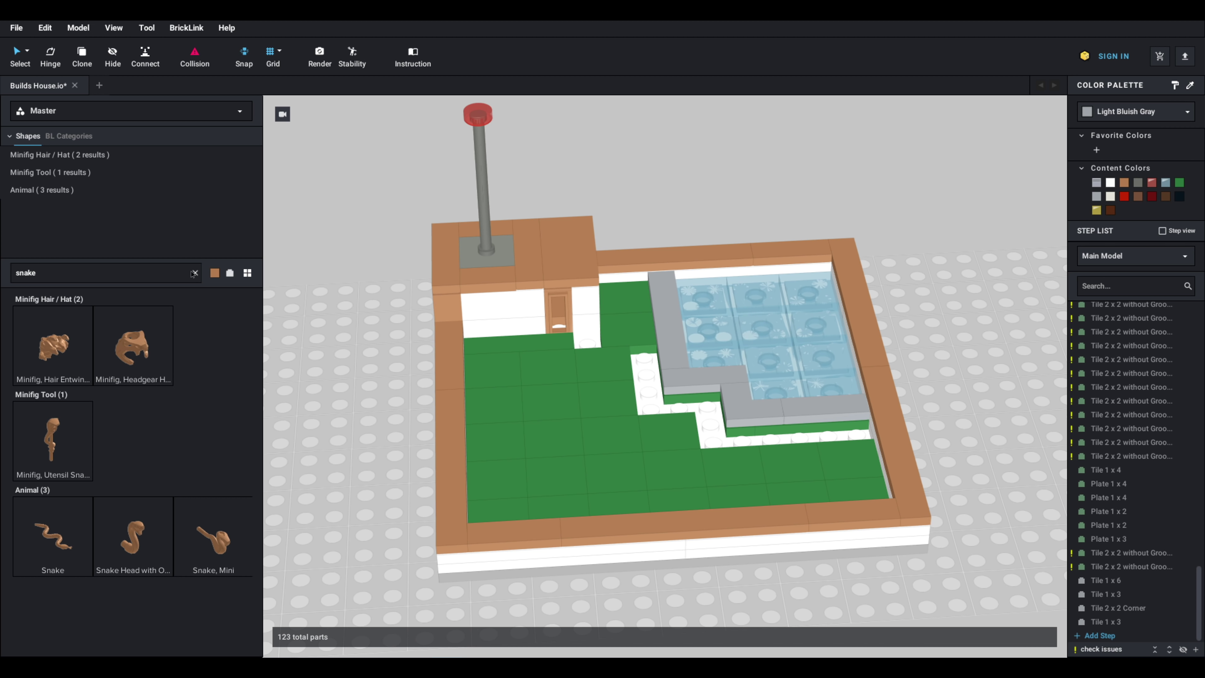
# Step: Find the Brick, Round 2 x 2 x 1 2/3 Dome Top among the 2 x 2 parts and place it on the water tiles
pyautogui.write('2 x 2')
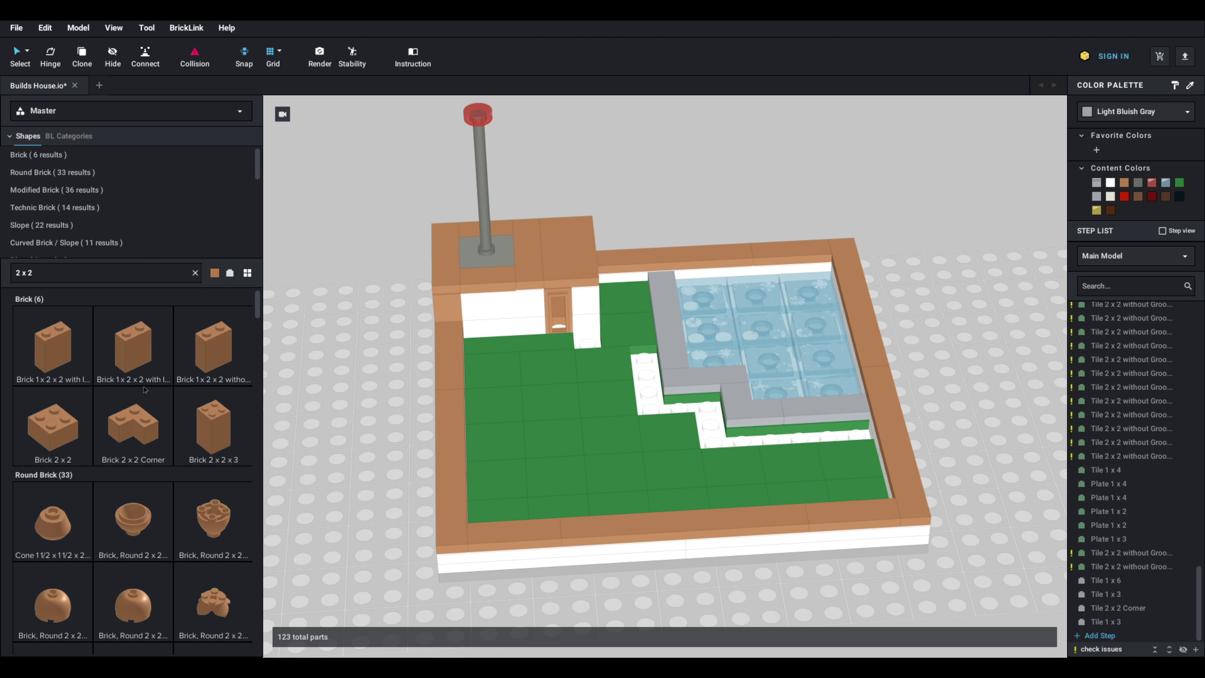
pyautogui.scroll(-5, 170, 373)
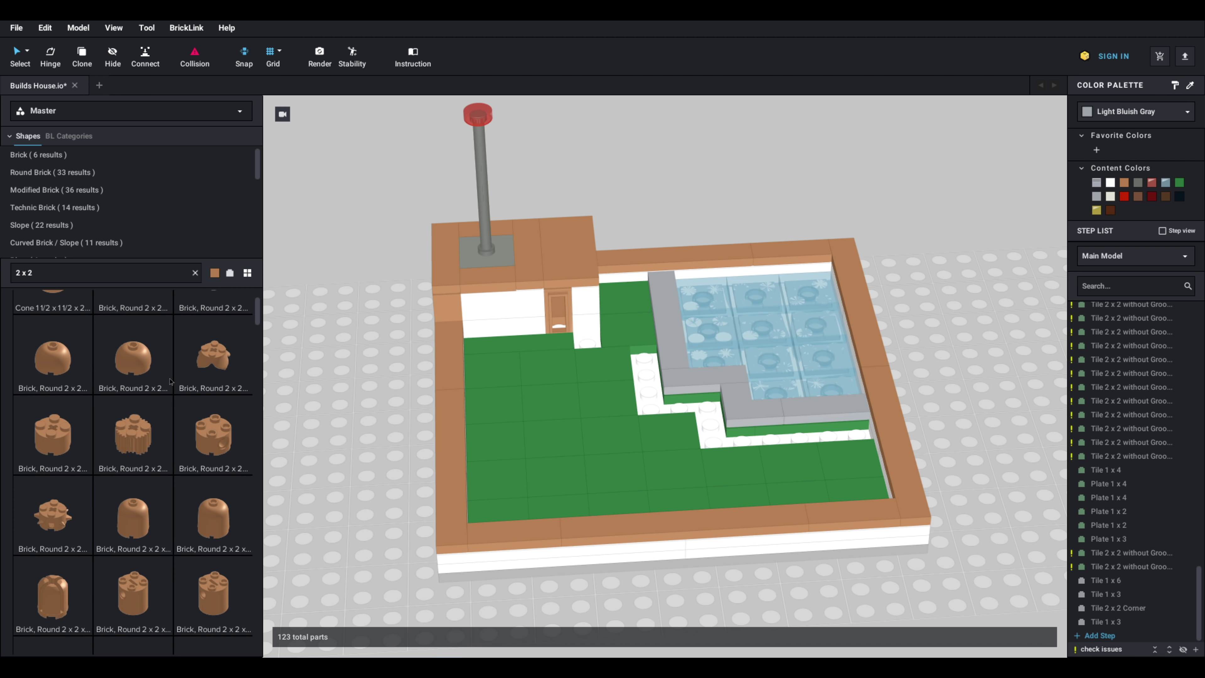
pyautogui.scroll(-3, 190, 450)
pyautogui.scroll(-1, 190, 450)
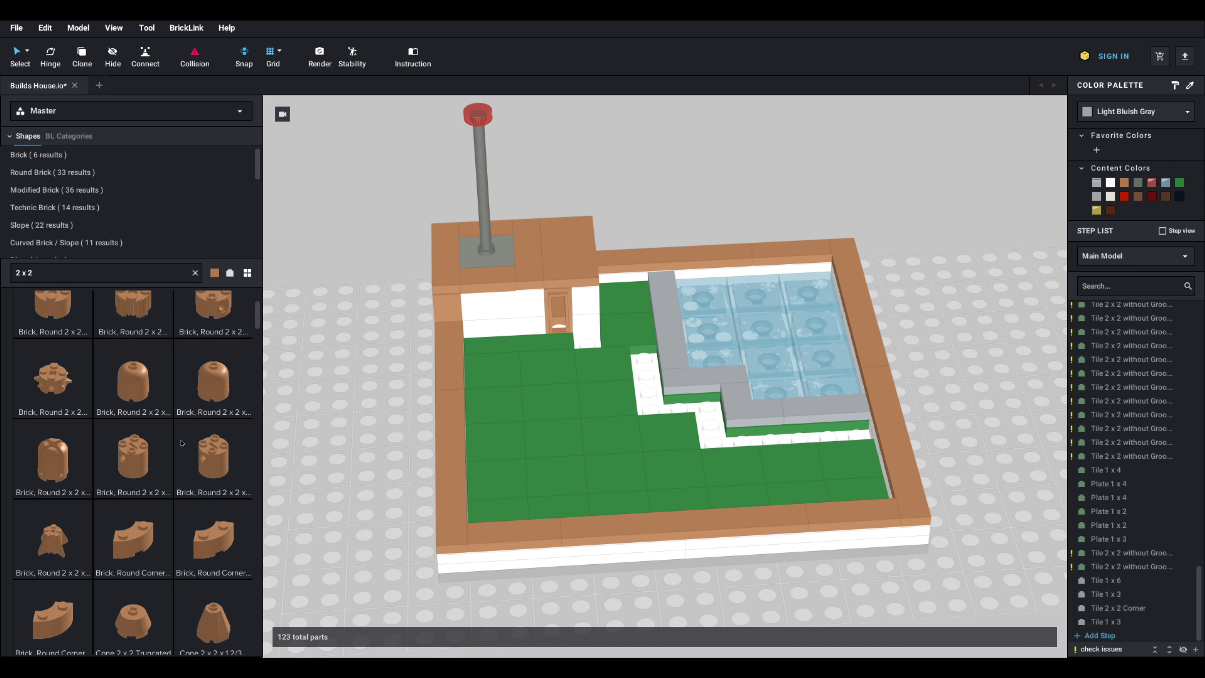
pyautogui.click(137, 376)
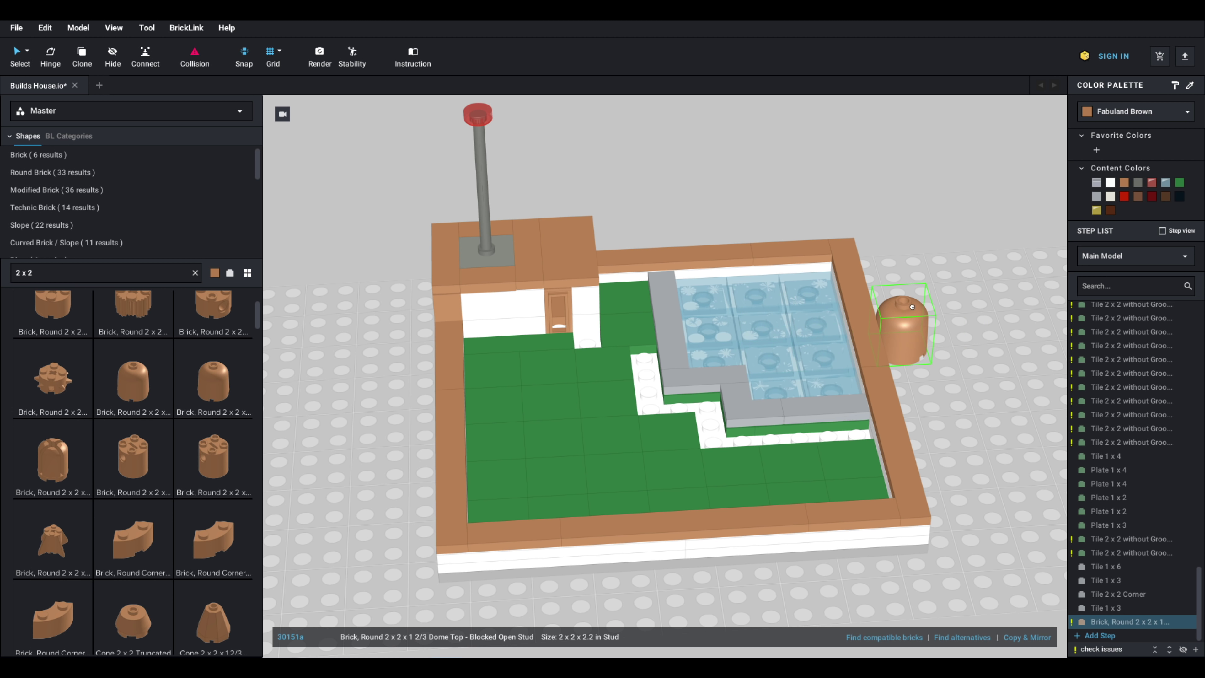
pyautogui.click(925, 332)
pyautogui.press('Escape')
pyautogui.click(764, 320)
pyautogui.press('Delete')
pyautogui.click(760, 327)
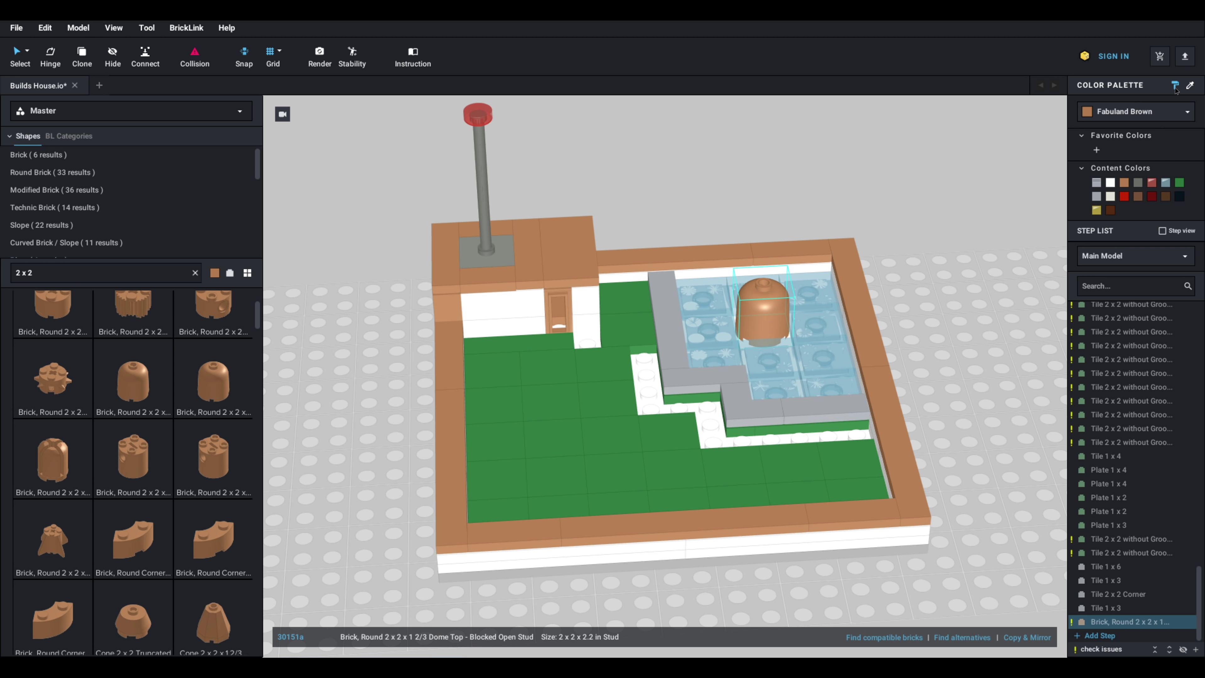
# Step: Paint the dome brick on the water Trans-Medium Blue
pyautogui.press('Escape')
pyautogui.click(782, 317)
pyautogui.moveTo(1011, 328); pyautogui.dragTo(1007, 312, button='right')
pyautogui.press('Escape')
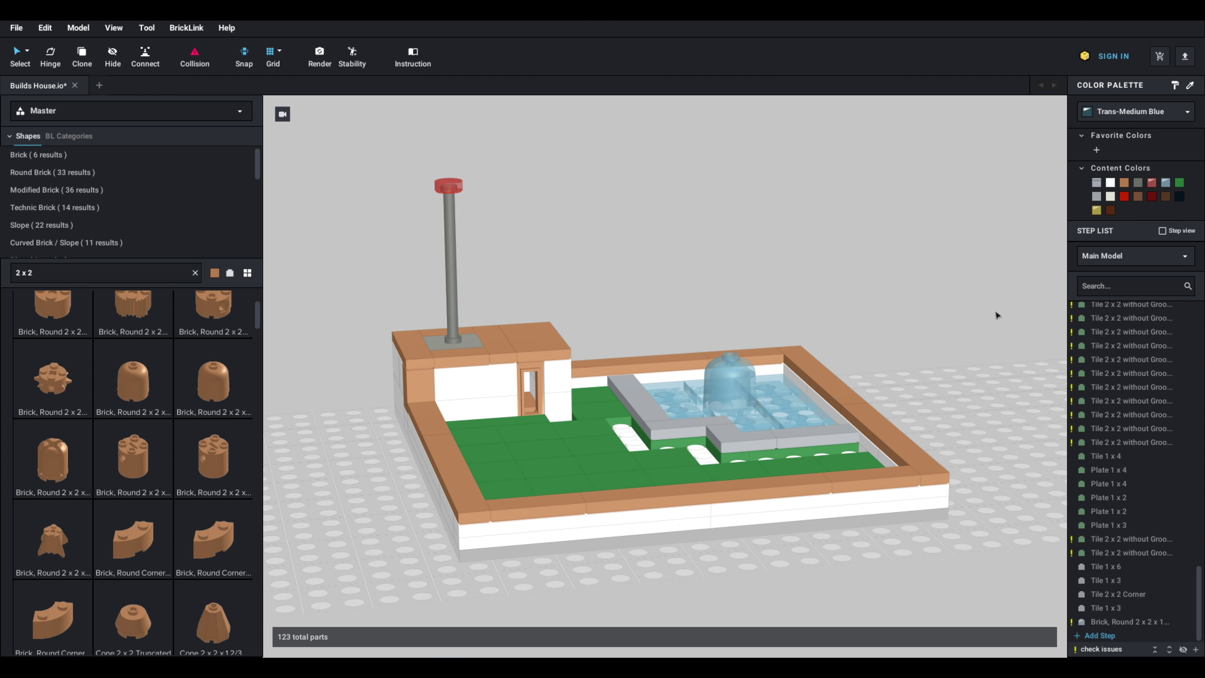
# Step: Copy the Trans-Red Tile, Round 1 x 1 from the top of the stove pipe onto the dome brick
pyautogui.scroll(-4, 81, 411)
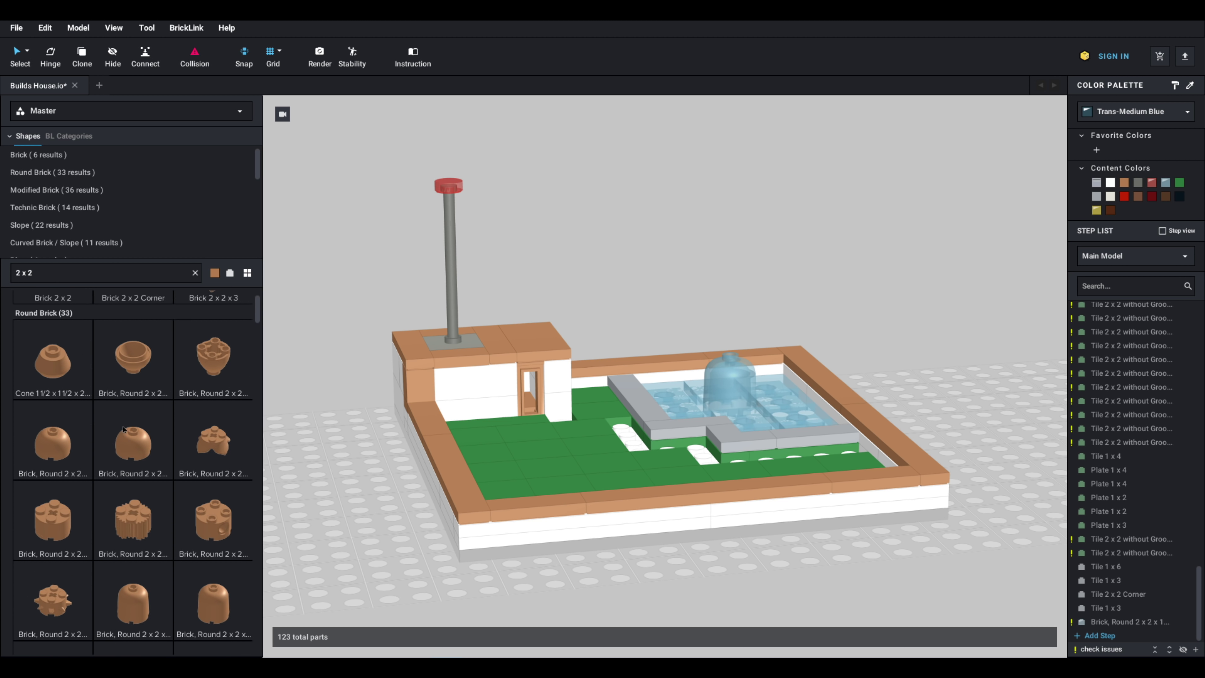
pyautogui.scroll(-8, 121, 411)
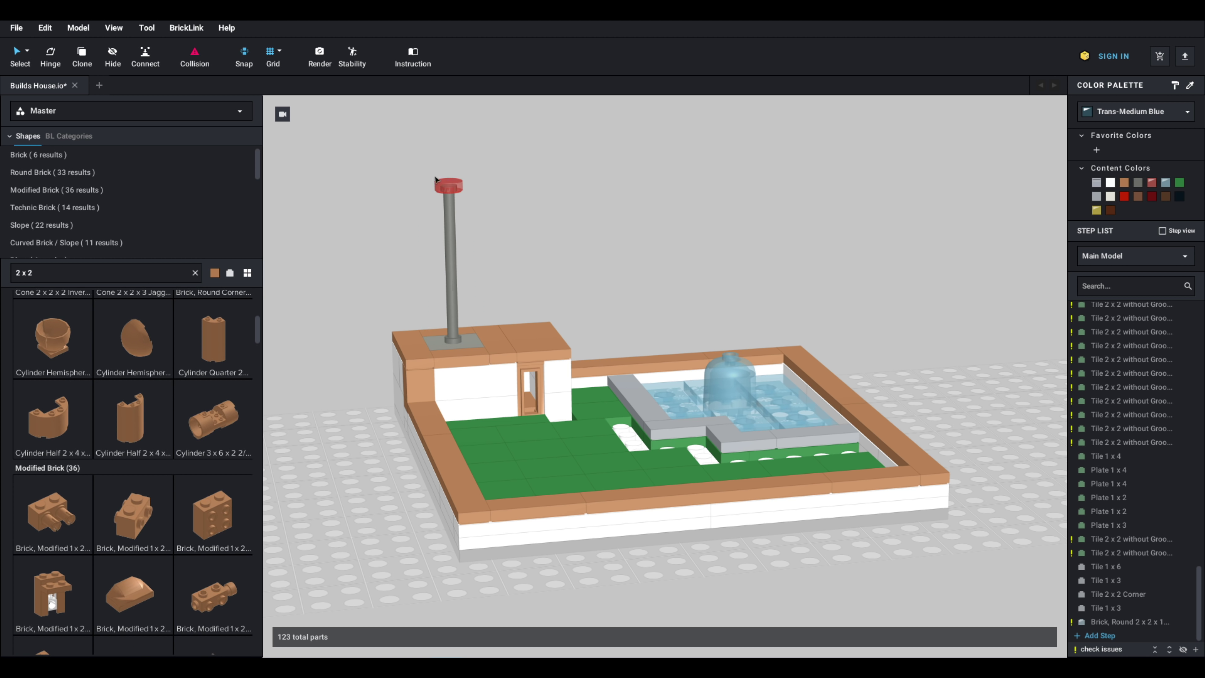
pyautogui.click(447, 186)
pyautogui.hotkey('ctrl', 'c')
pyautogui.hotkey('ctrl', 'v')
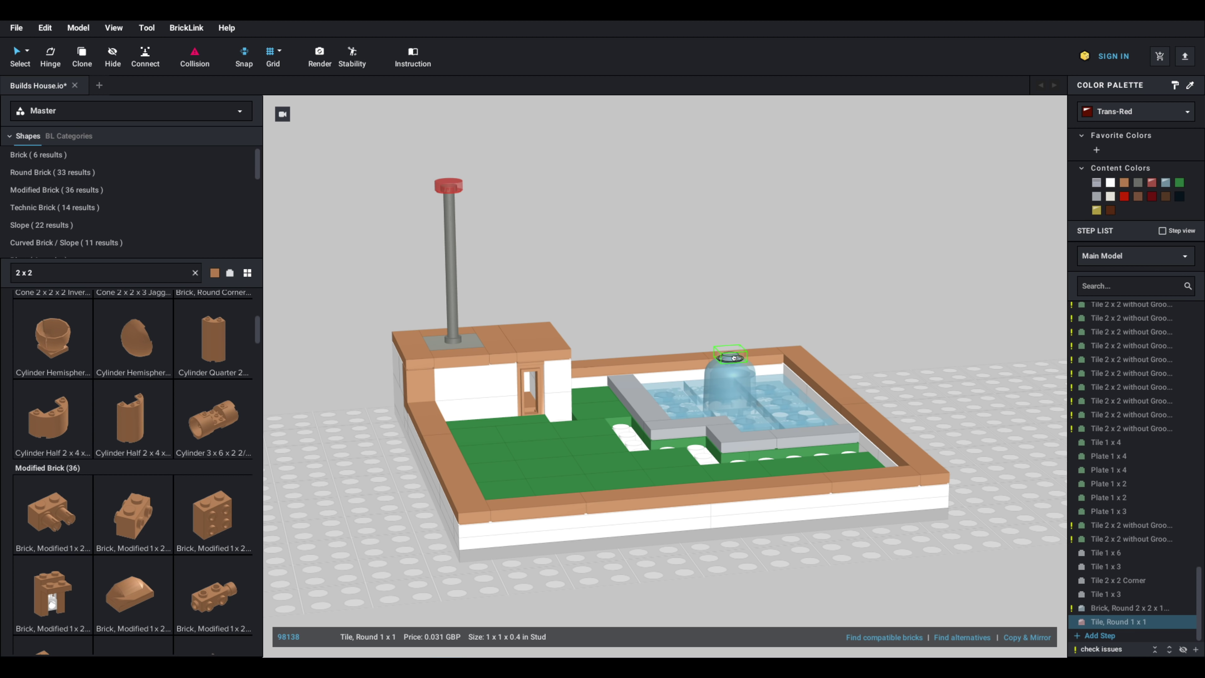
pyautogui.click(737, 356)
pyautogui.moveTo(738, 356); pyautogui.dragTo(767, 255, button='right')
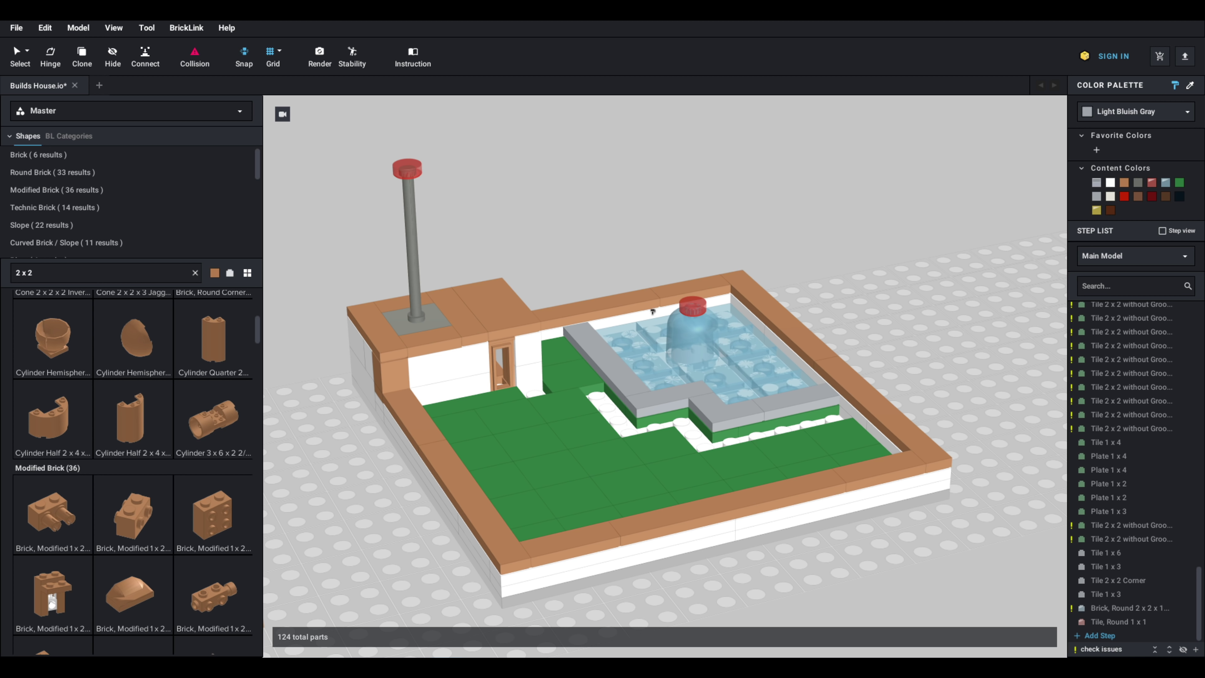
# Step: Paint the round tile on top of the dome brick Light Bluish Gray
pyautogui.moveTo(909, 283); pyautogui.dragTo(903, 283, button='right')
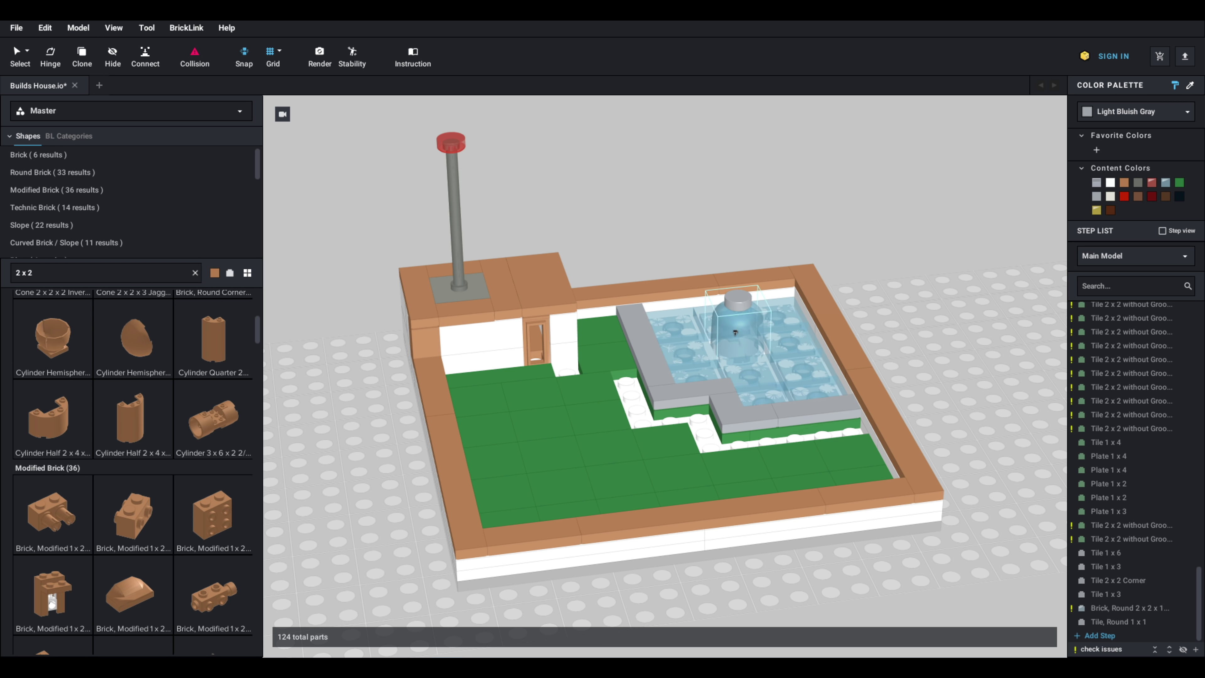
pyautogui.moveTo(918, 308)
pyautogui.mouseDown(button='right')
pyautogui.moveTo(937, 304)
pyautogui.moveTo(932, 292)
pyautogui.moveTo(907, 299)
pyautogui.moveTo(915, 318)
pyautogui.mouseUp(button='right')
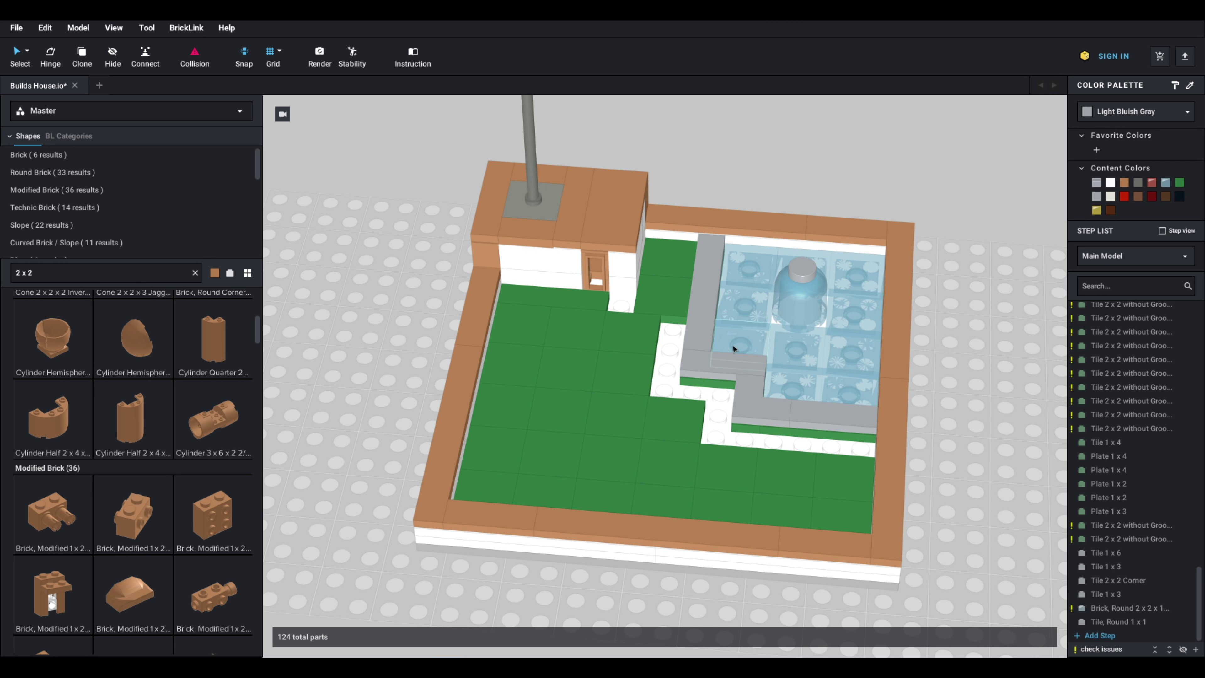
pyautogui.moveTo(733, 348)
pyautogui.mouseDown(button='right')
pyautogui.moveTo(751, 342)
pyautogui.moveTo(723, 360)
pyautogui.moveTo(720, 336)
pyautogui.mouseUp(button='right')
# Step: Delete the green Tile 1 x 4 in front of the white wall below the small doorway
pyautogui.click(636, 347)
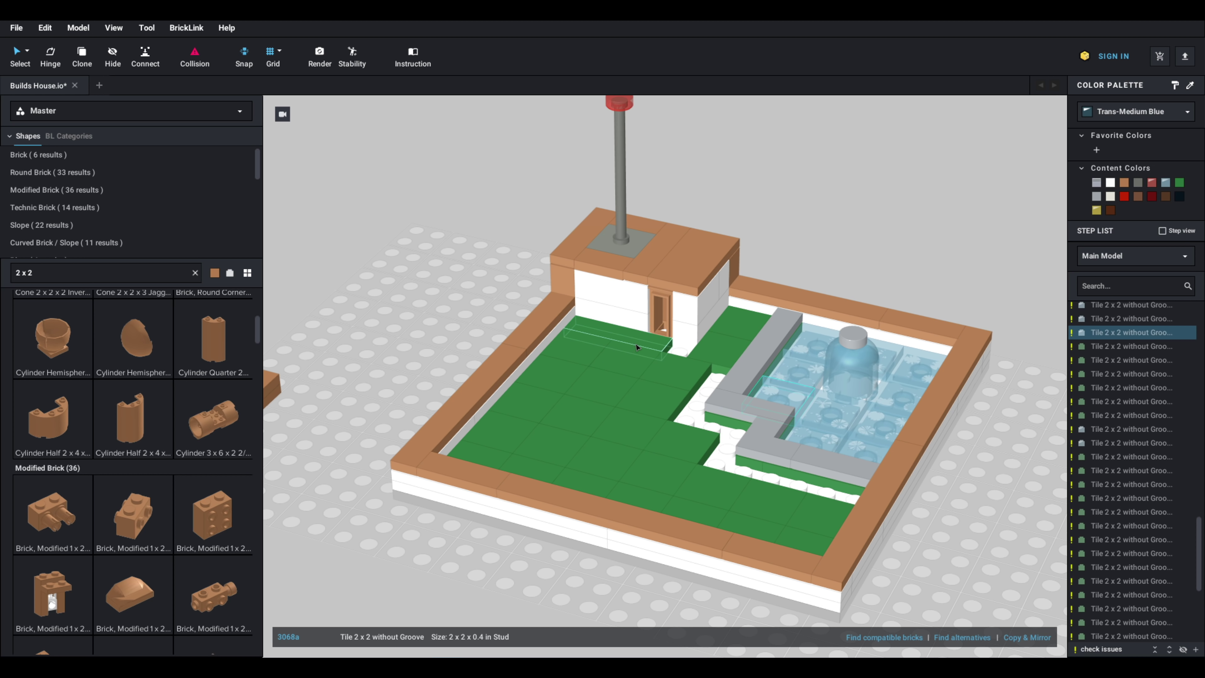
pyautogui.click(637, 347)
pyautogui.press('Delete')
pyautogui.moveTo(657, 359); pyautogui.dragTo(685, 370, button='right')
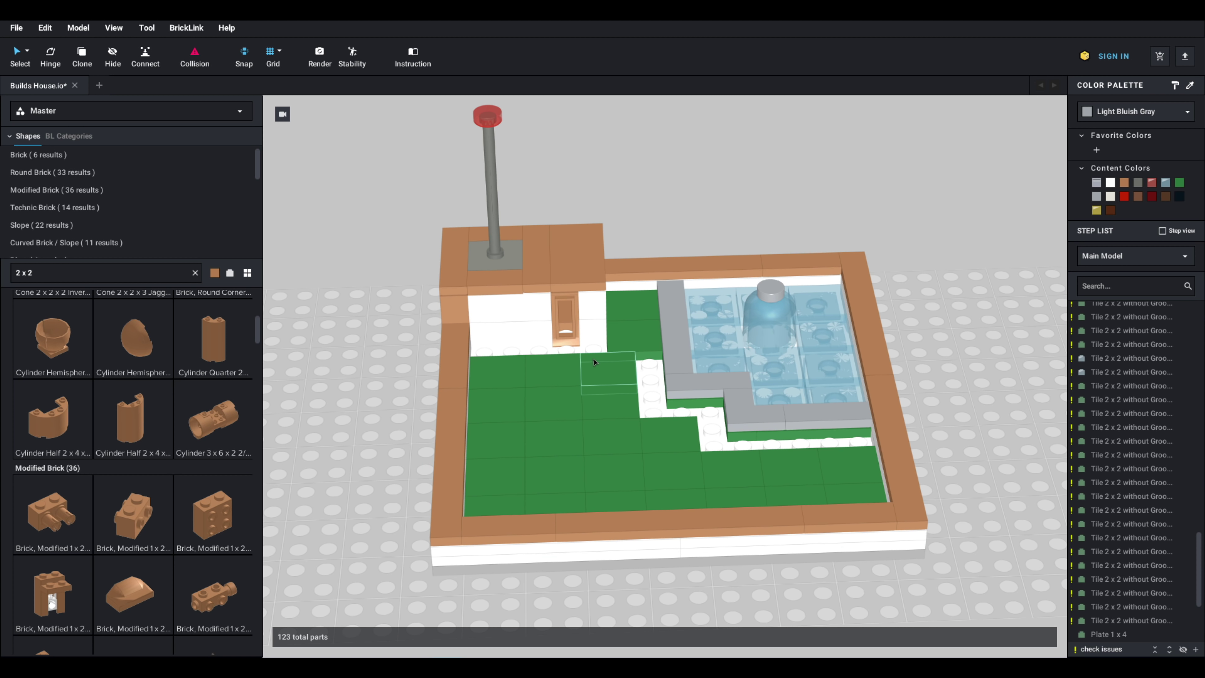
pyautogui.moveTo(591, 373); pyautogui.dragTo(631, 376, button='right')
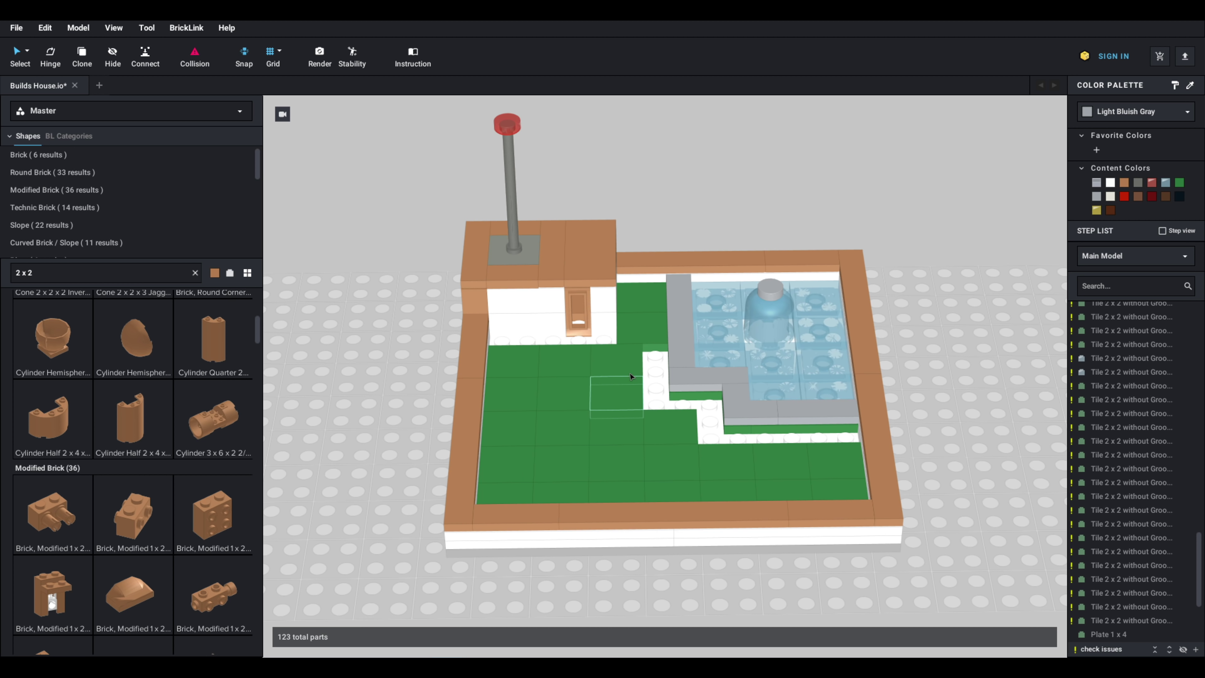
# Step: Delete the green tile by the back wall between the stove block and the pool, and place a copy of the two-part brown bench there
pyautogui.click(651, 298)
pyautogui.press('Delete')
pyautogui.moveTo(651, 298); pyautogui.dragTo(545, 313, button='right')
pyautogui.moveTo(350, 324); pyautogui.dragTo(350, 341, button='right')
pyautogui.moveTo(354, 264); pyautogui.dragTo(260, 374)
pyautogui.hotkey('ctrl', 'd')
pyautogui.press('Right')
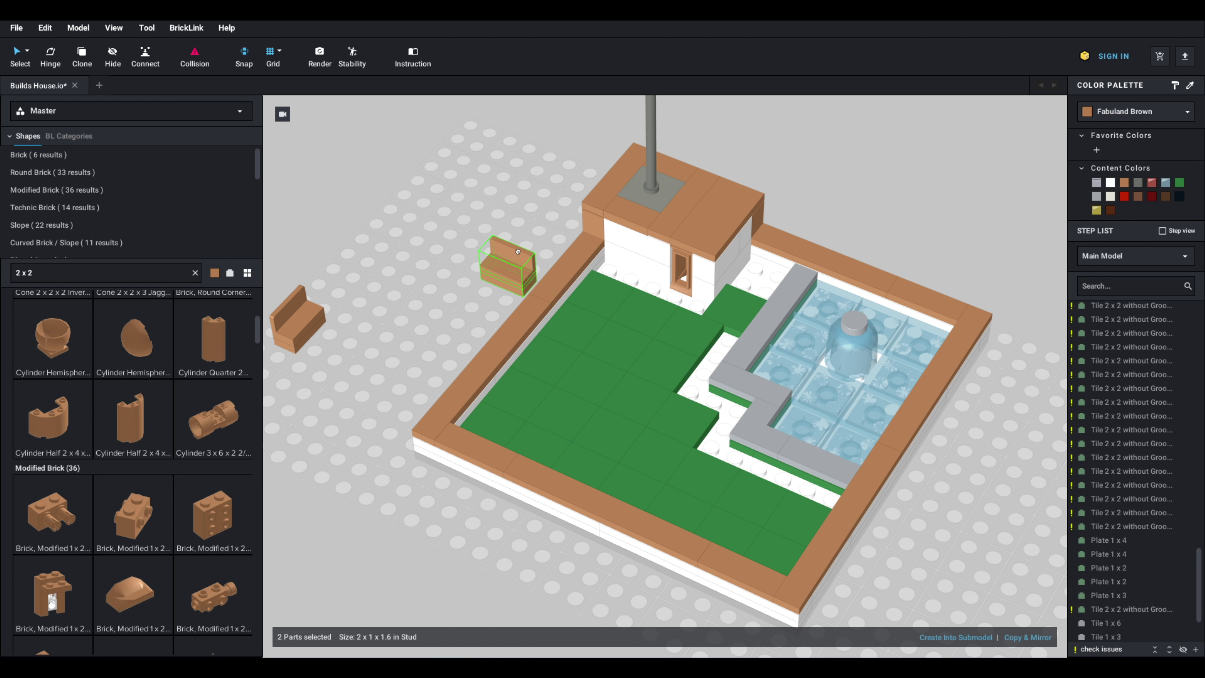
pyautogui.click(417, 275)
pyautogui.moveTo(418, 275); pyautogui.dragTo(481, 279, button='right')
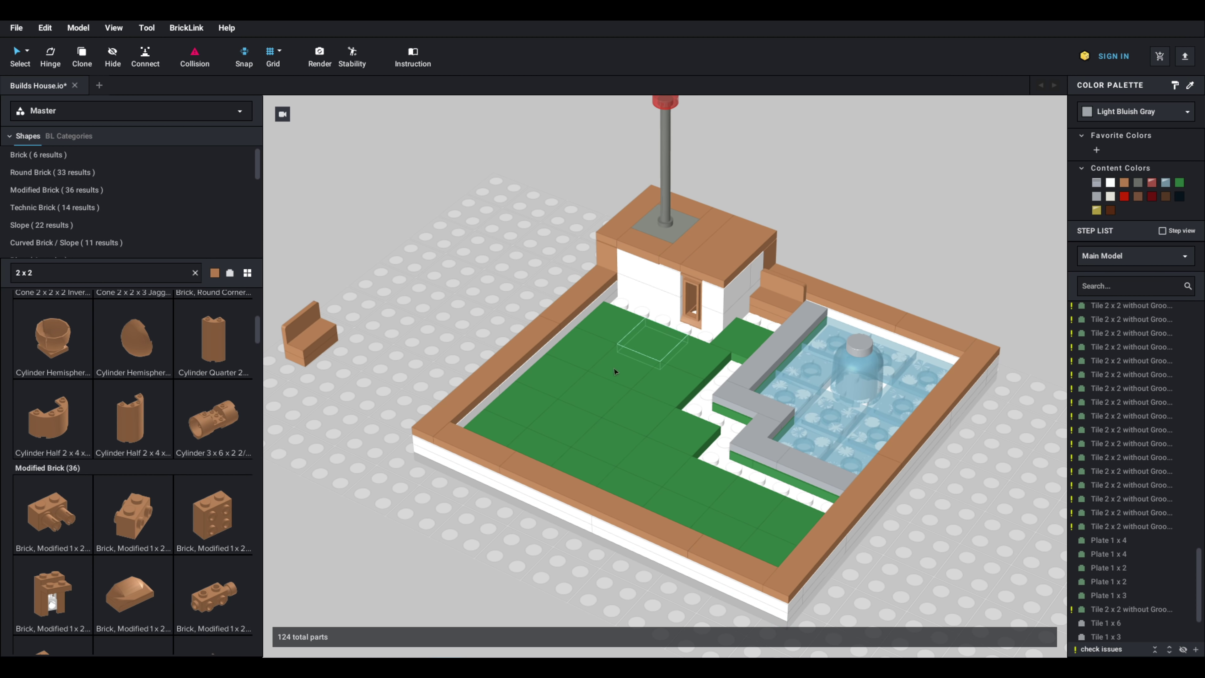
# Step: Delete six green 2 x 2 tiles from the front corner of the floor farthest from the water
pyautogui.moveTo(614, 371); pyautogui.dragTo(618, 394, button='right')
pyautogui.moveTo(514, 468); pyautogui.dragTo(515, 493, button='right')
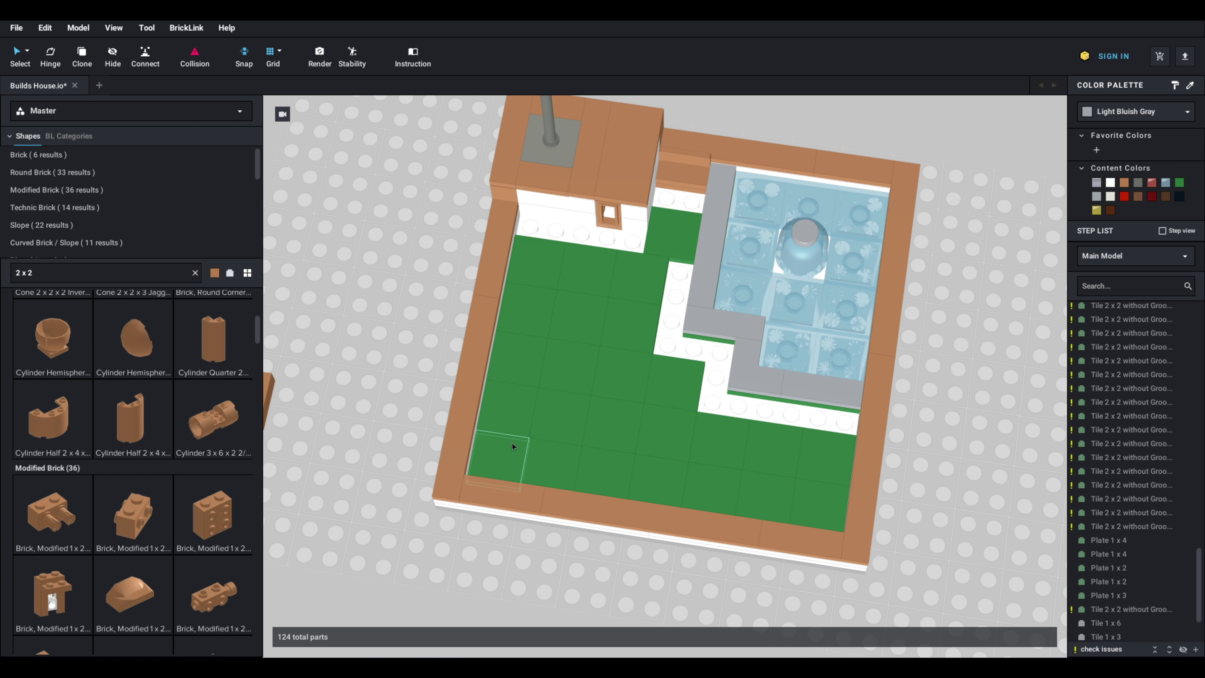
pyautogui.click(514, 447)
pyautogui.press('Delete')
pyautogui.click(546, 458)
pyautogui.press('Delete')
pyautogui.click(556, 421)
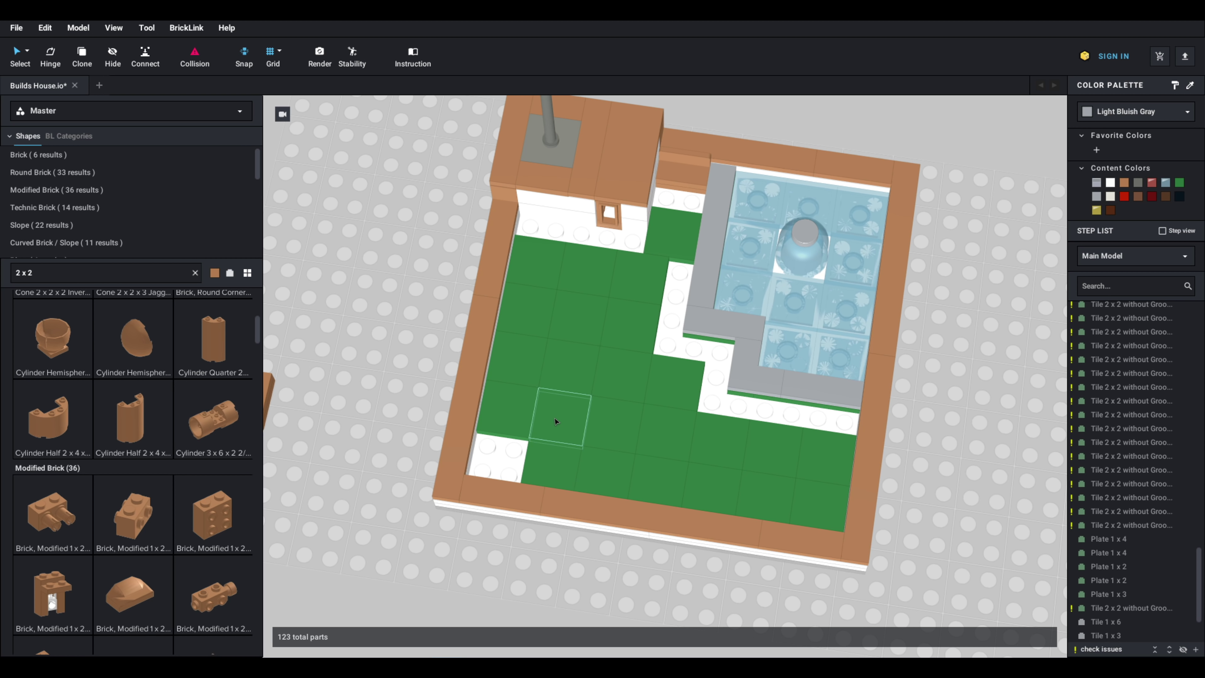
pyautogui.click(552, 475)
pyautogui.press('Delete')
pyautogui.click(555, 423)
pyautogui.press('Delete')
pyautogui.click(501, 406)
pyautogui.press('Delete')
pyautogui.click(522, 365)
pyautogui.press('Delete')
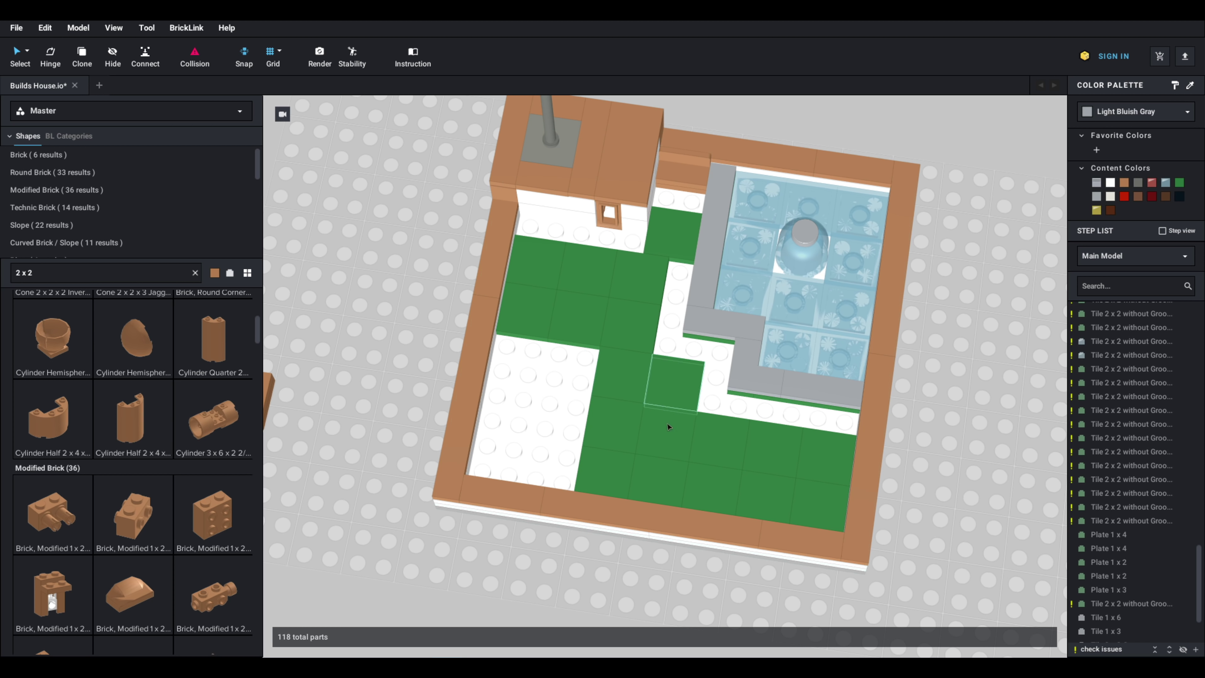
# Step: Delete more green 2 x 2 tiles along the front edge and one near the small doorway
pyautogui.moveTo(607, 441); pyautogui.dragTo(738, 457)
pyautogui.moveTo(706, 471); pyautogui.dragTo(683, 420, button='right')
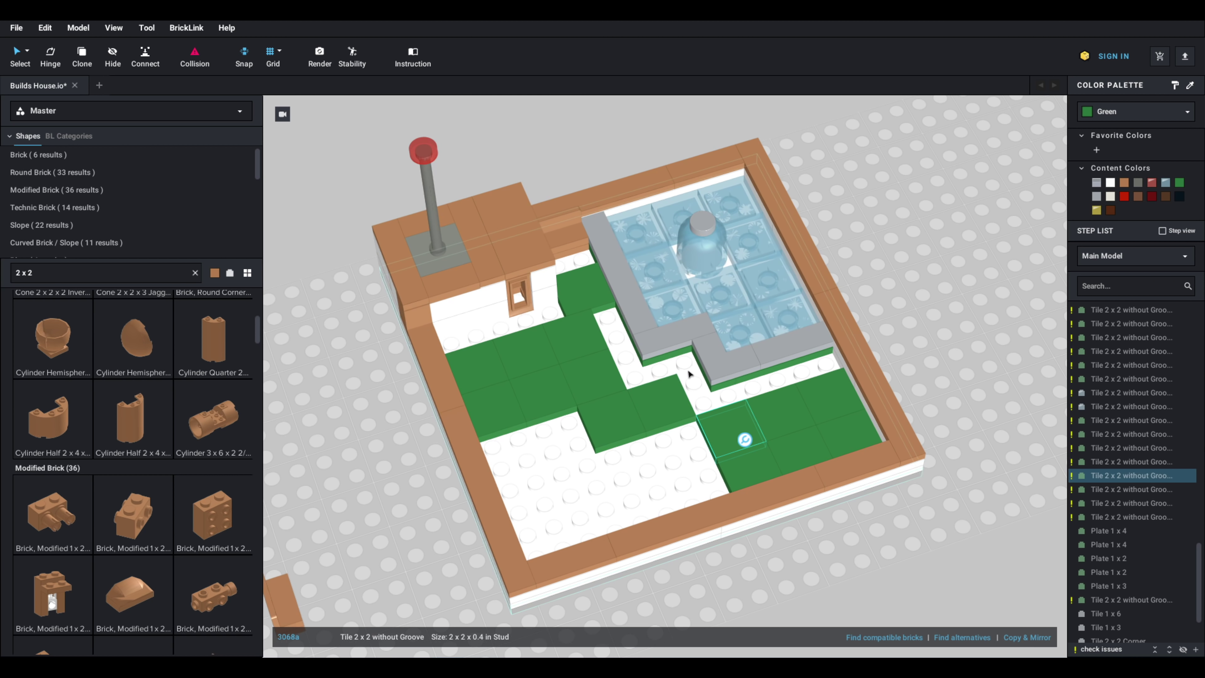
pyautogui.click(571, 338)
pyautogui.press('Delete')
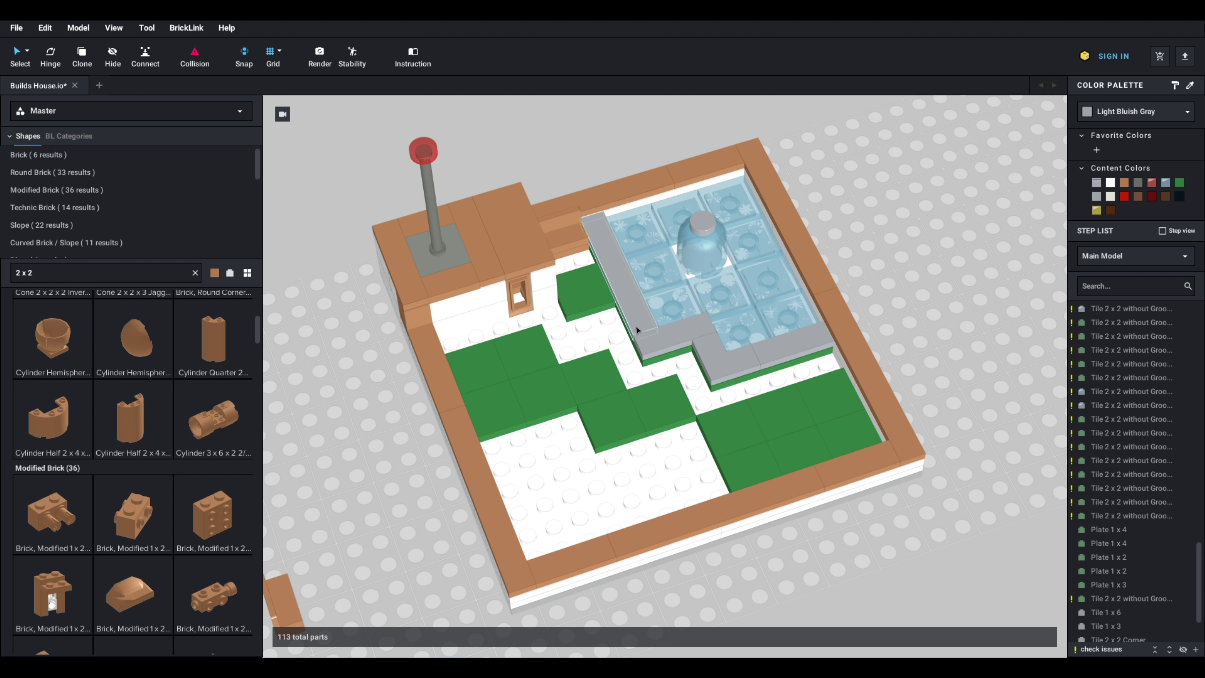
pyautogui.moveTo(689, 374); pyautogui.dragTo(854, 371, button='right')
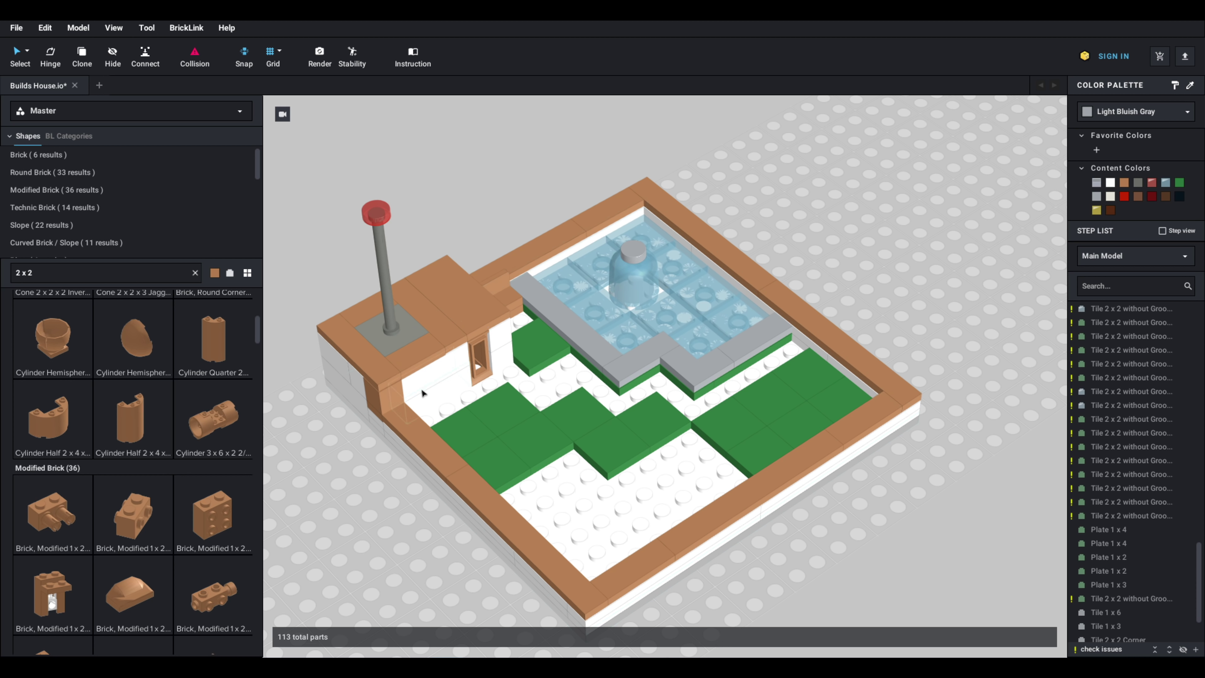
# Step: Search the parts for "2 x 2" and pick the Plate 2 x 2 from the plates
pyautogui.scroll(-4, 237, 455)
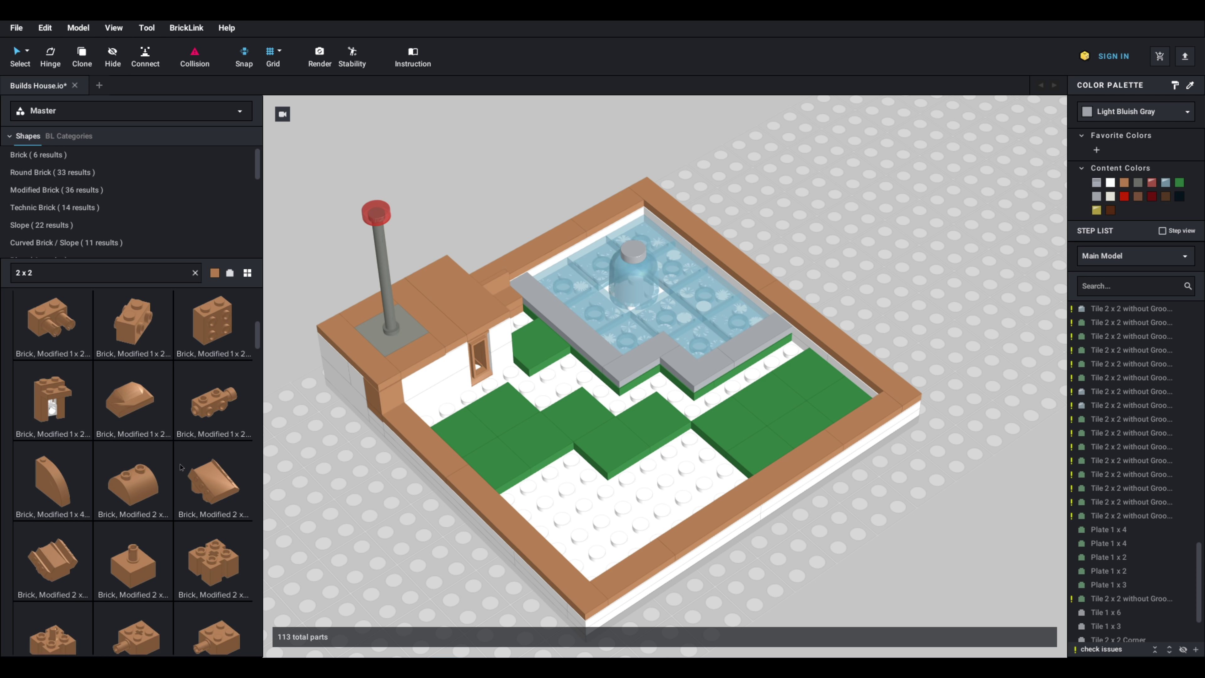
pyautogui.scroll(5, 237, 379)
pyautogui.scroll(15, 251, 332)
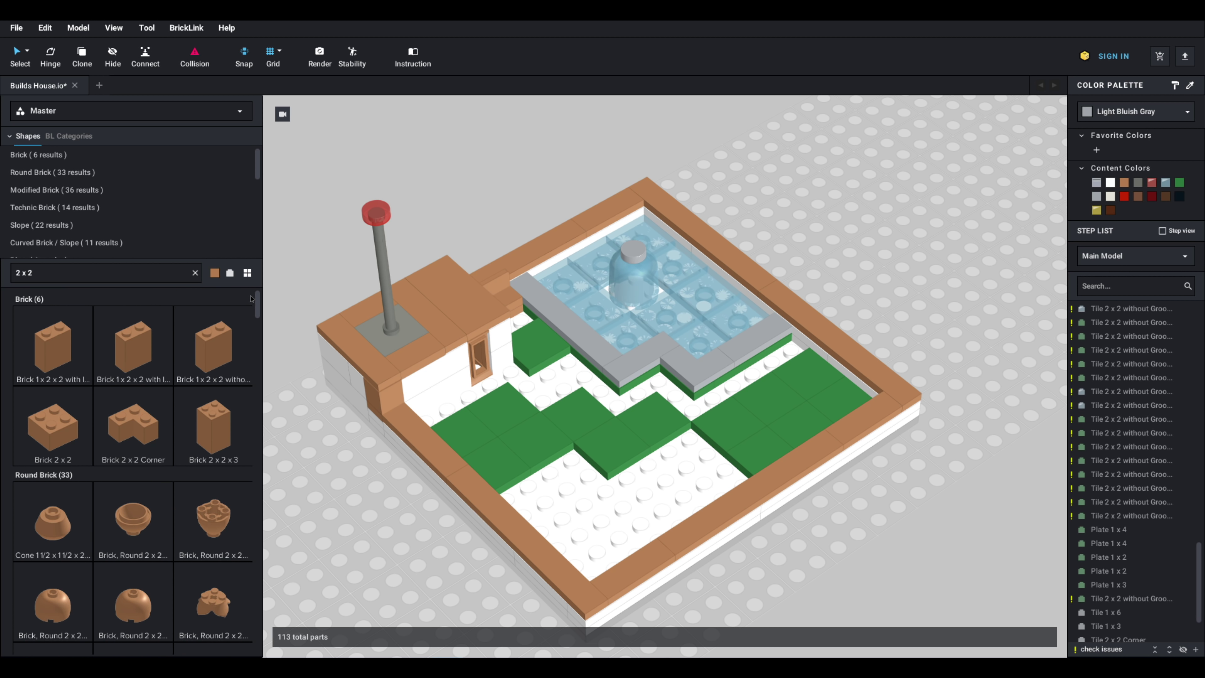
pyautogui.scroll(-8, 118, 385)
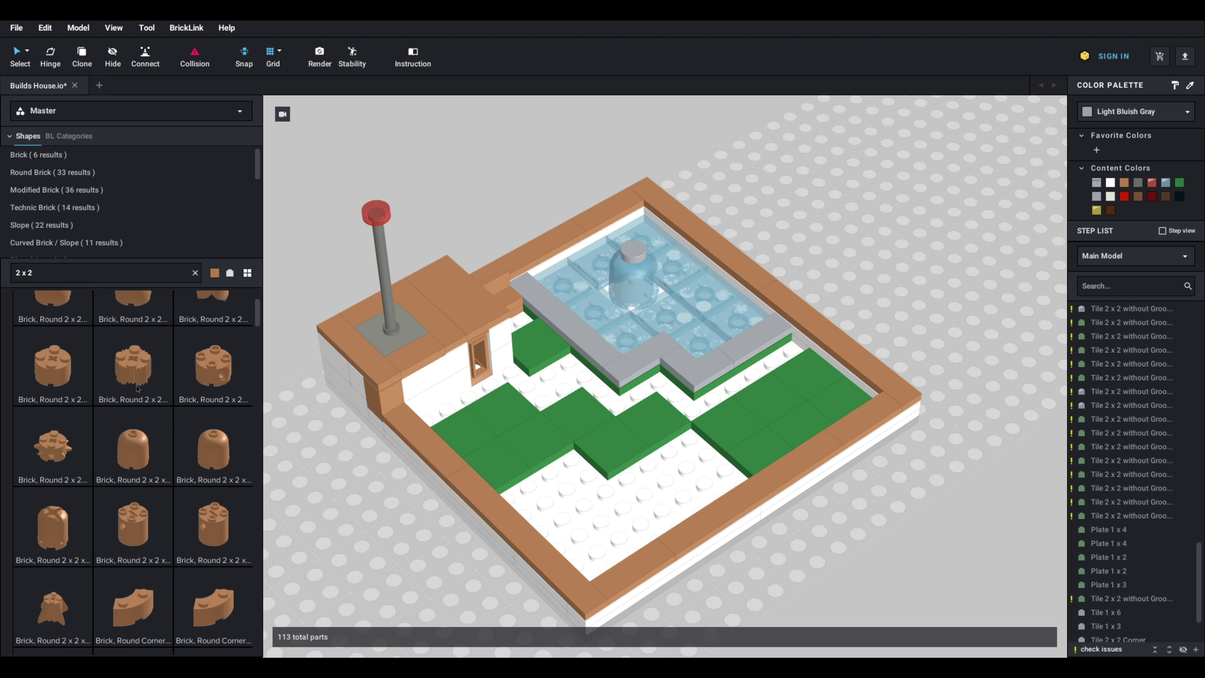
pyautogui.scroll(-1, 135, 380)
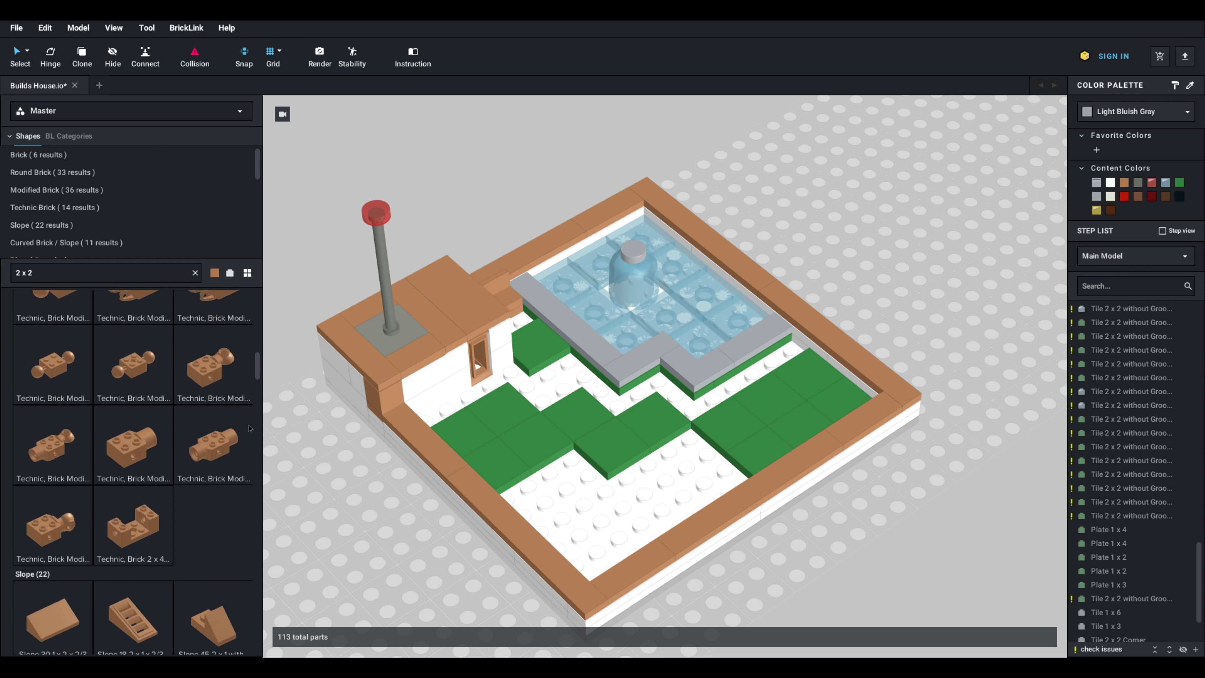
pyautogui.click(195, 273)
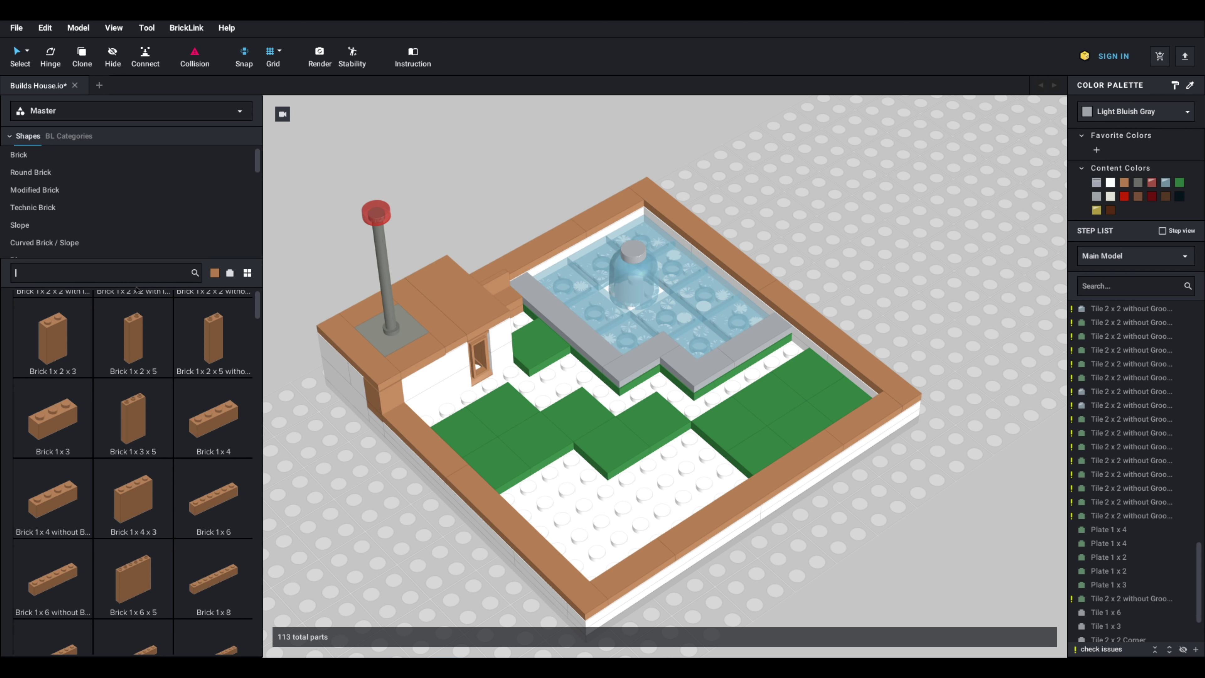
pyautogui.write('2 x 2')
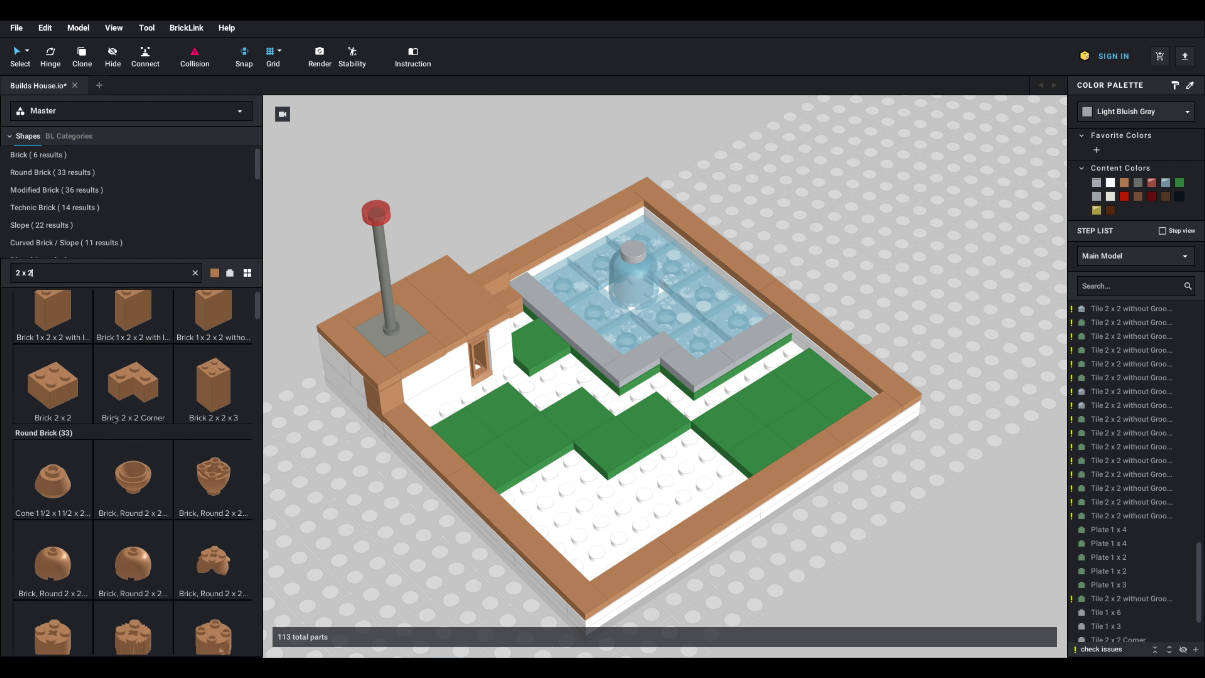
pyautogui.scroll(-4, 114, 419)
pyautogui.scroll(-1, 51, 210)
pyautogui.click(52, 346)
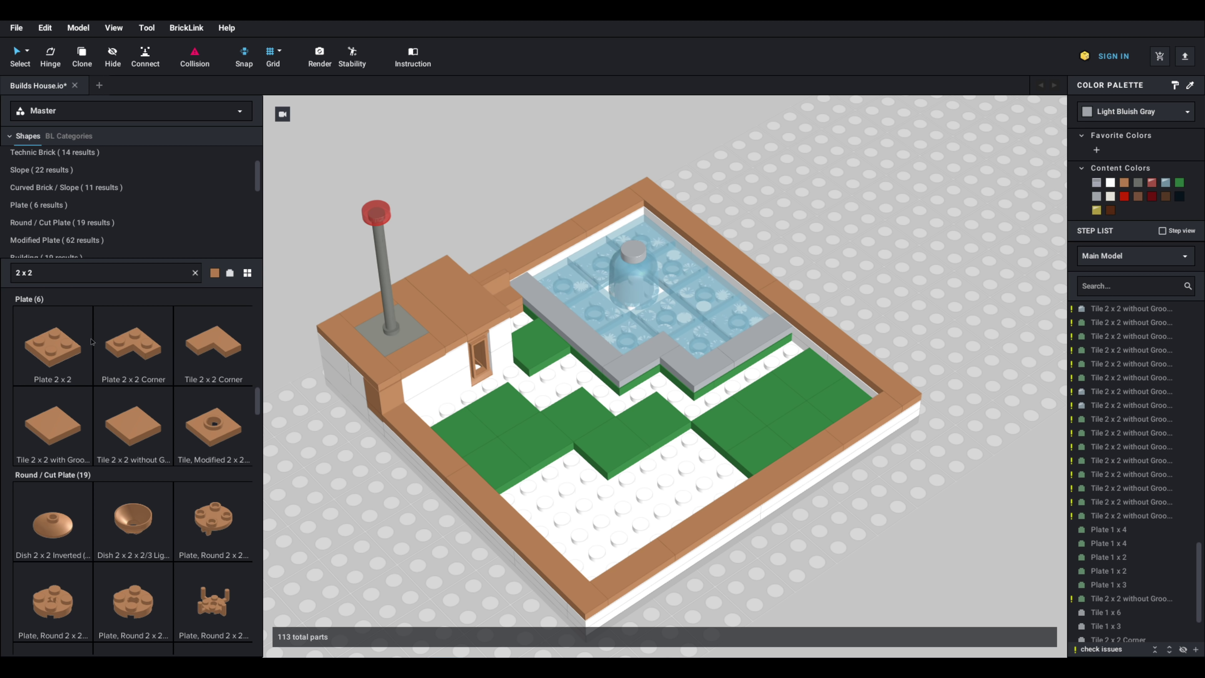
# Step: Place six Plate 2 x 2 parts on the exposed white studs in the cleared front corner
pyautogui.moveTo(705, 460); pyautogui.dragTo(723, 492, button='right')
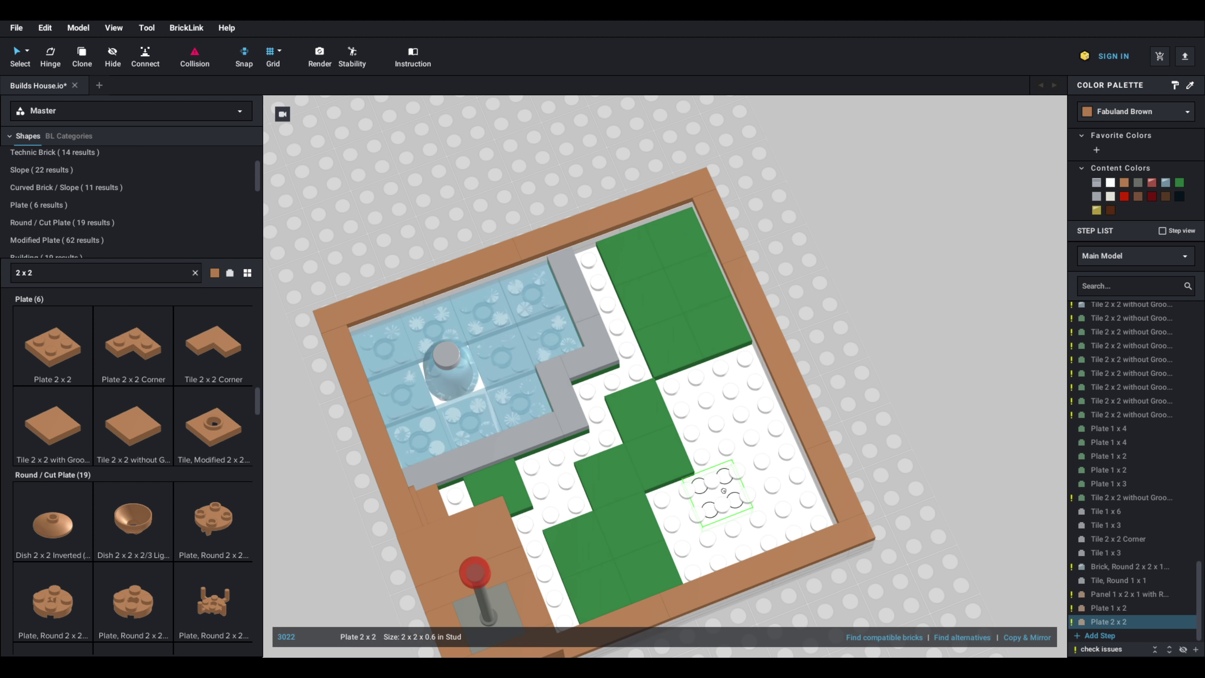
pyautogui.click(799, 509)
pyautogui.click(781, 460)
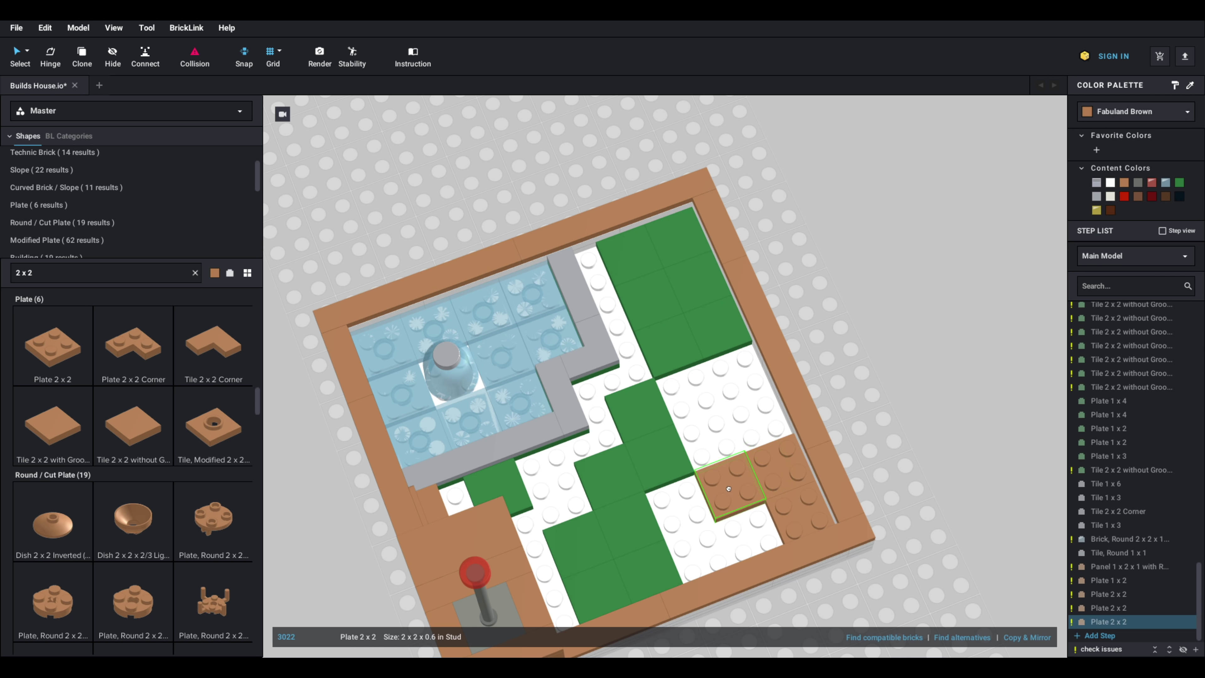
pyautogui.click(729, 487)
pyautogui.click(750, 530)
pyautogui.click(701, 550)
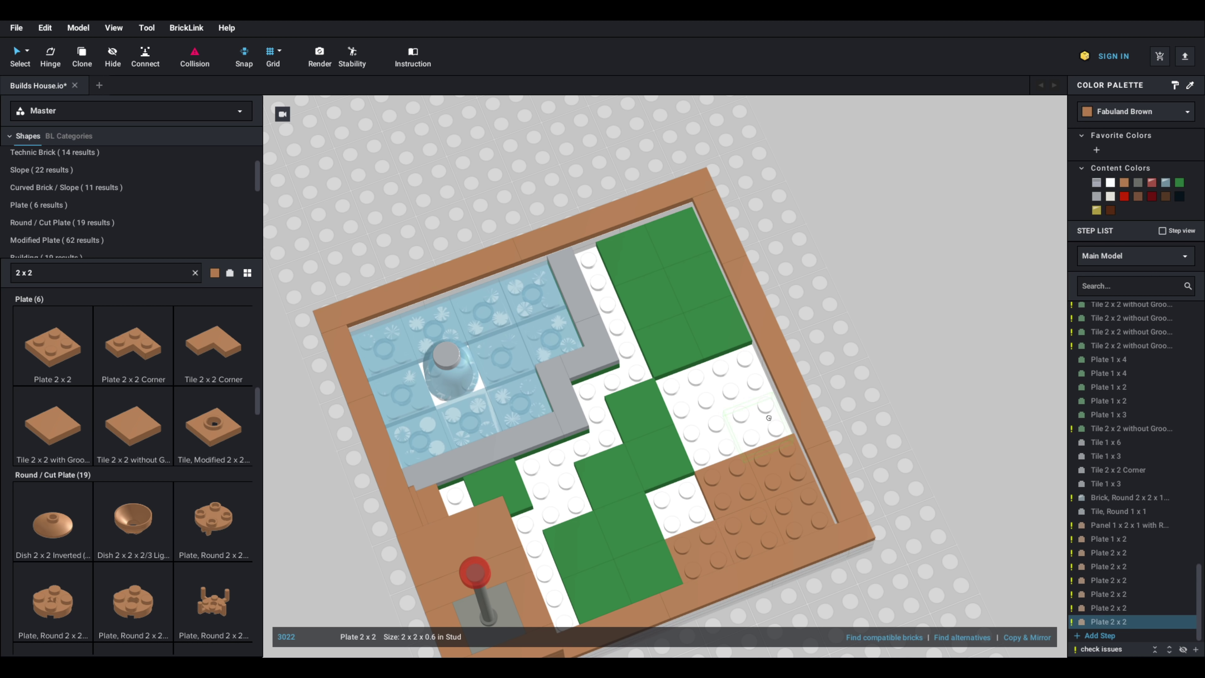
pyautogui.click(767, 419)
pyautogui.moveTo(768, 419); pyautogui.dragTo(646, 414, button='right')
pyautogui.press('Escape')
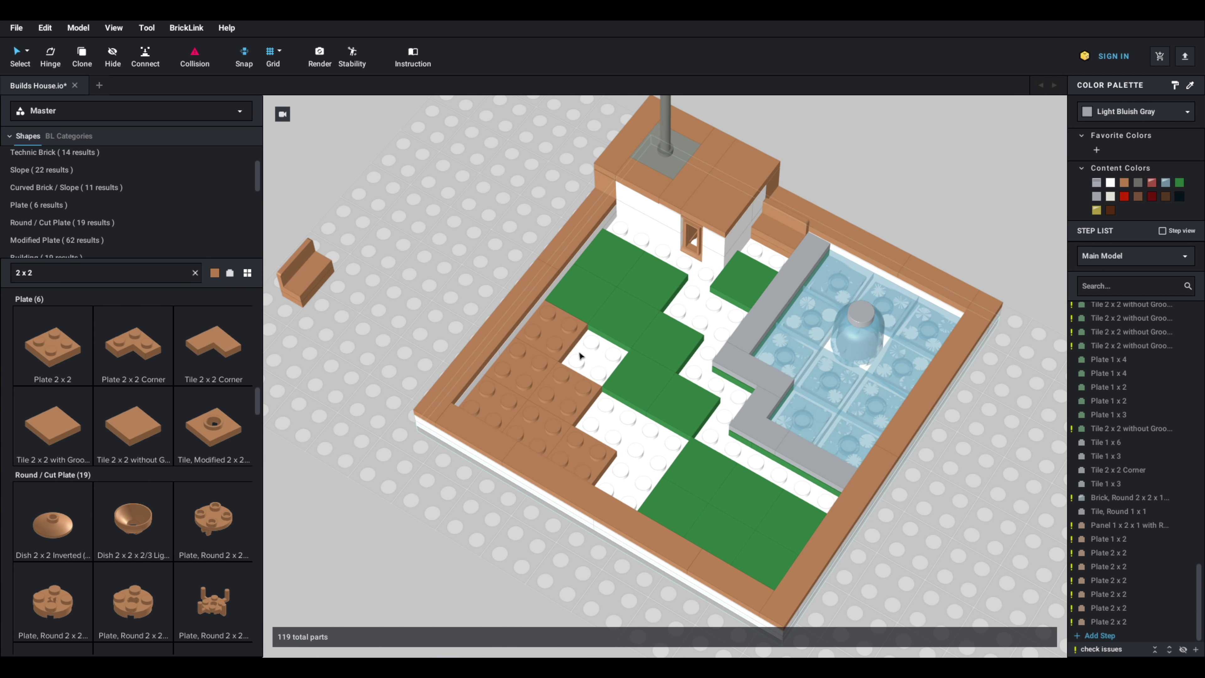
# Step: Paint the six brown 2 x 2 plates in the front corner Green
pyautogui.moveTo(611, 364)
pyautogui.mouseDown(button='right')
pyautogui.moveTo(613, 353)
pyautogui.moveTo(590, 365)
pyautogui.mouseUp(button='right')
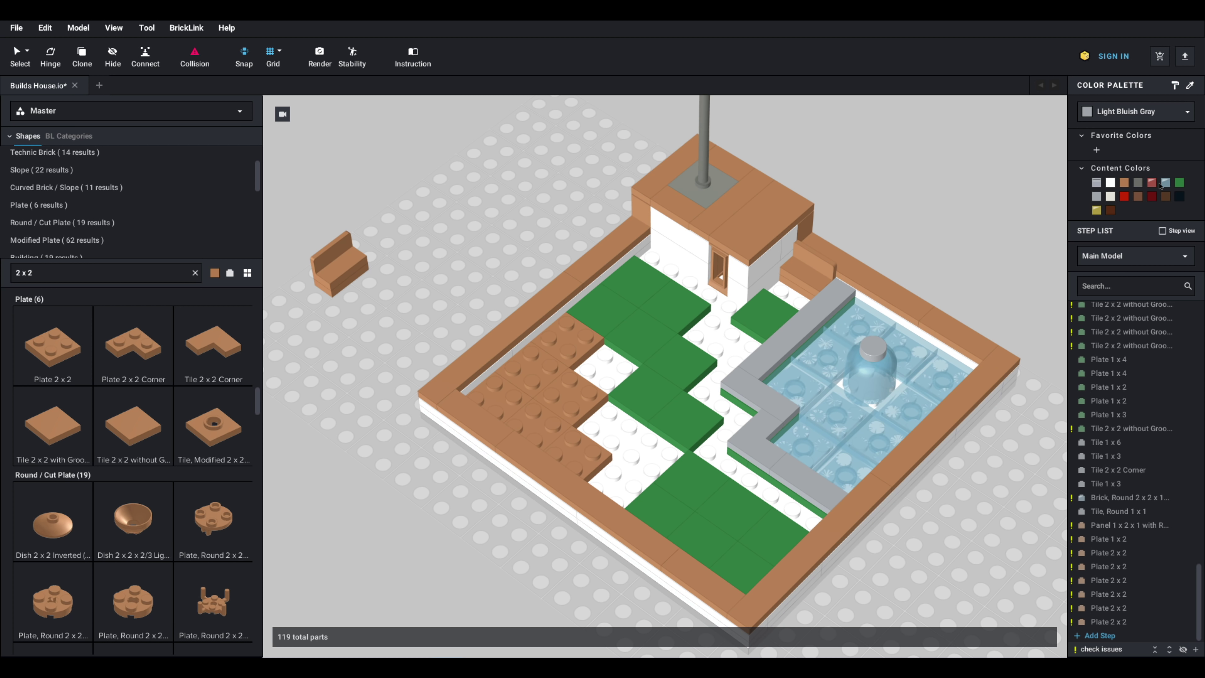
pyautogui.click(566, 337)
pyautogui.click(530, 367)
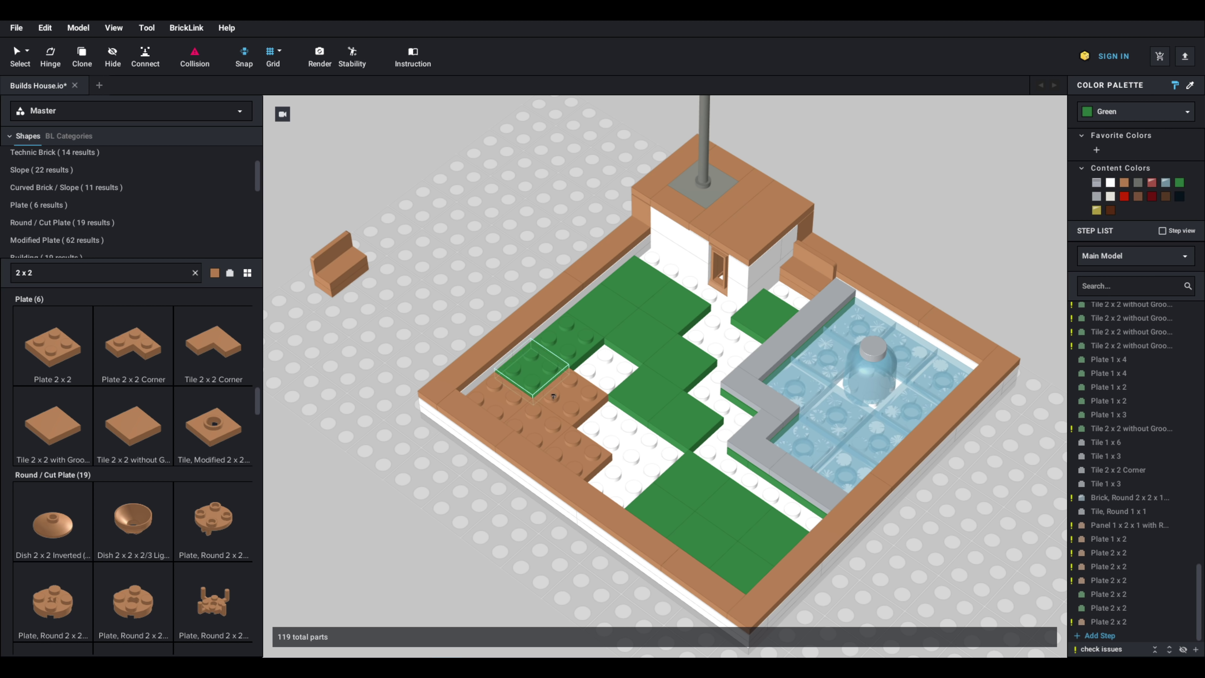
pyautogui.click(569, 394)
pyautogui.click(496, 398)
pyautogui.click(534, 424)
pyautogui.click(589, 455)
# Step: Search the parts for "flower" and look through the matching plates, accessories and plants
pyautogui.scroll(-9, 188, 447)
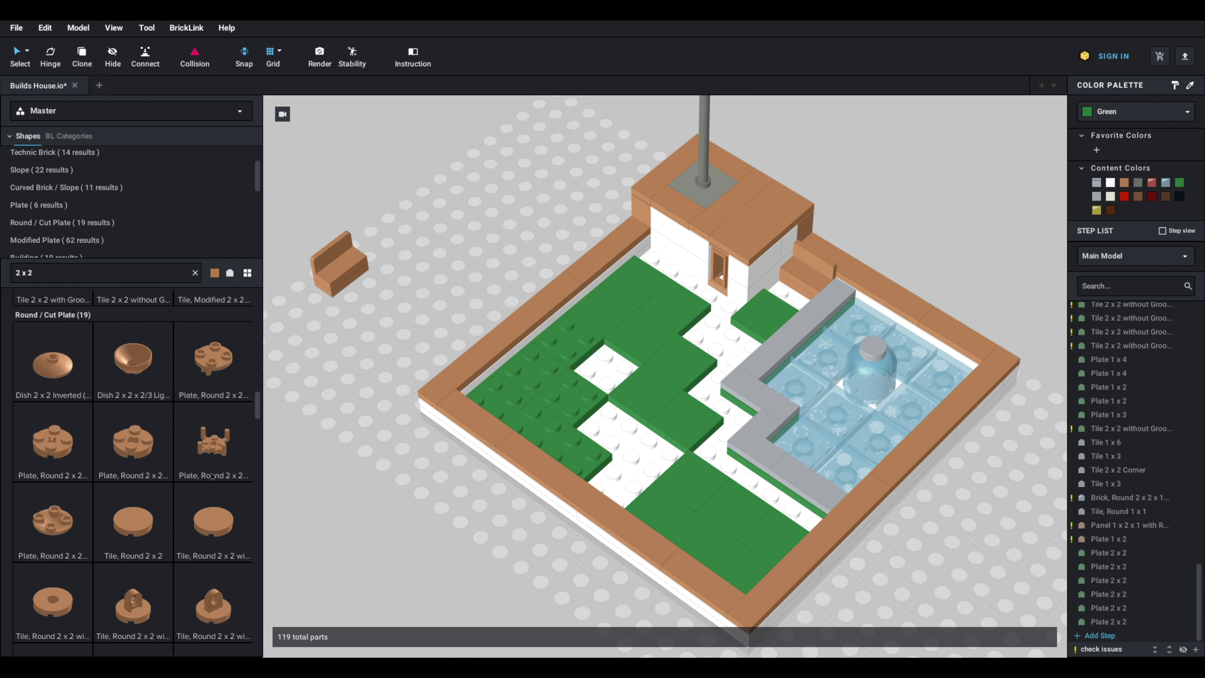
pyautogui.scroll(10, 180, 441)
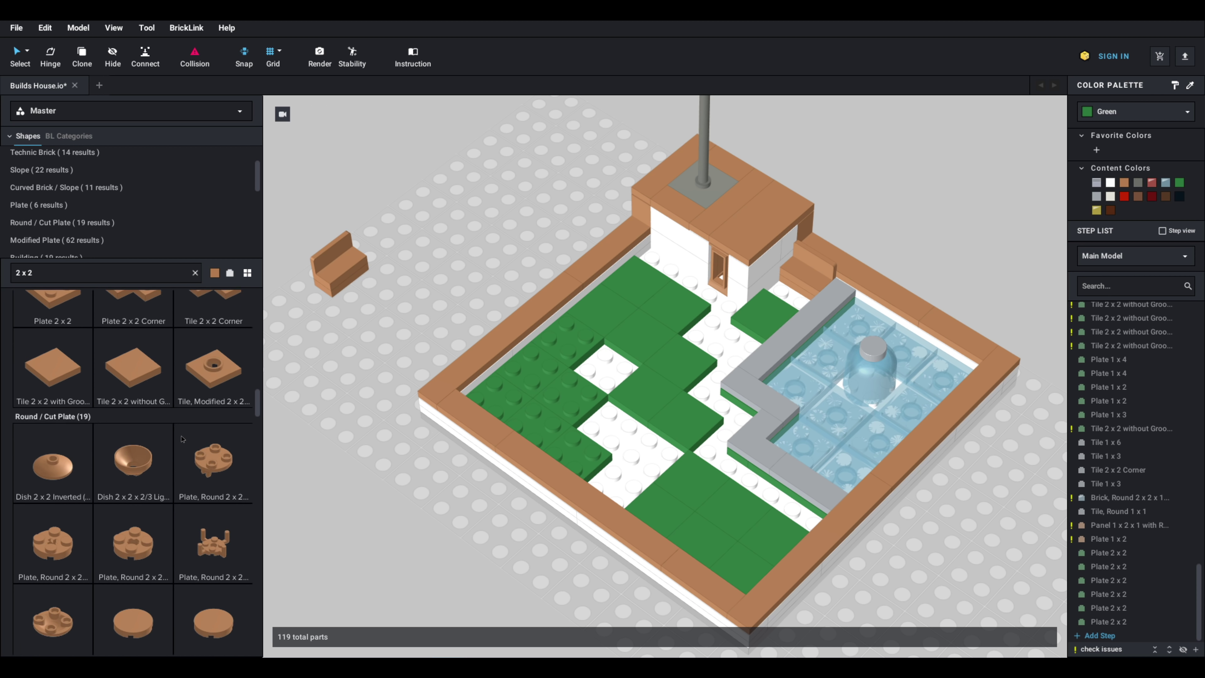
pyautogui.tripleClick(105, 268)
pyautogui.press('BackSpace')
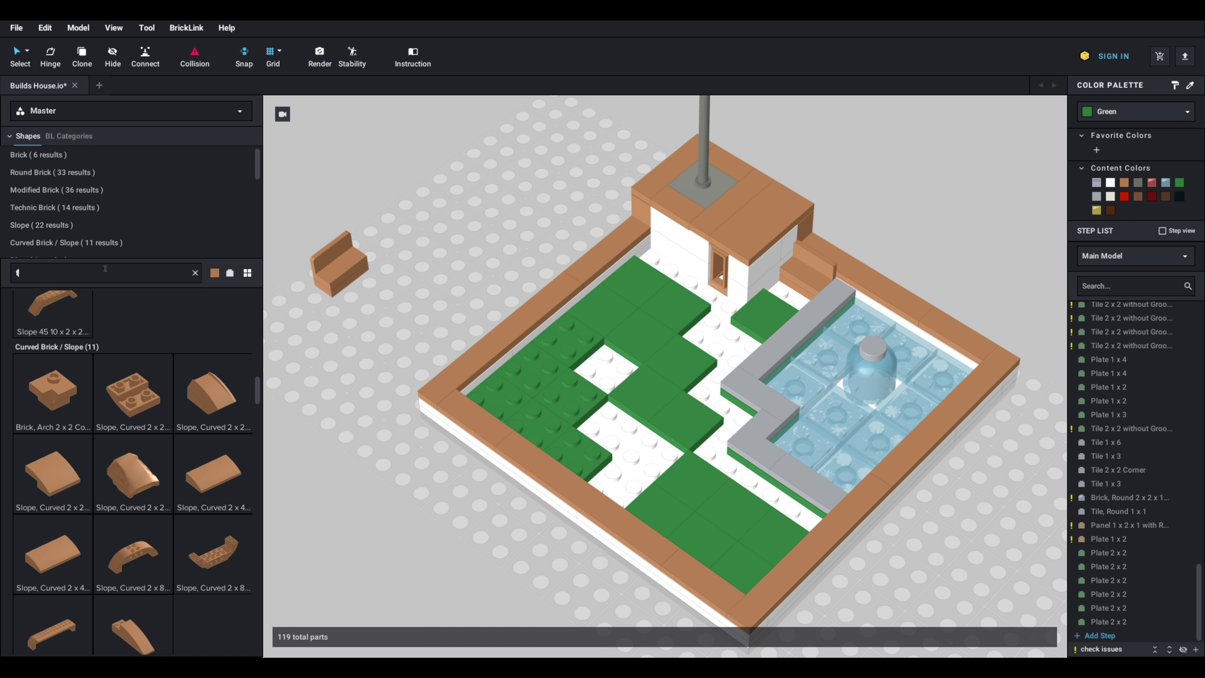
pyautogui.write('flower')
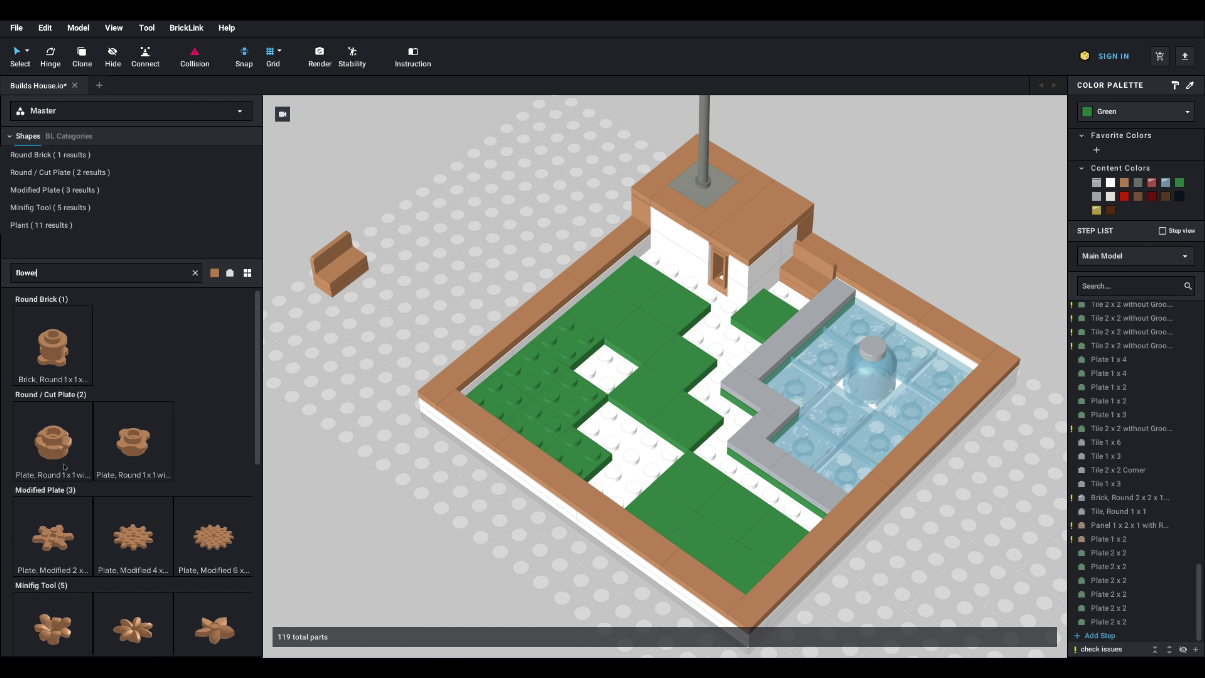
pyautogui.scroll(-3, 131, 453)
pyautogui.moveTo(133, 491); pyautogui.dragTo(157, 502)
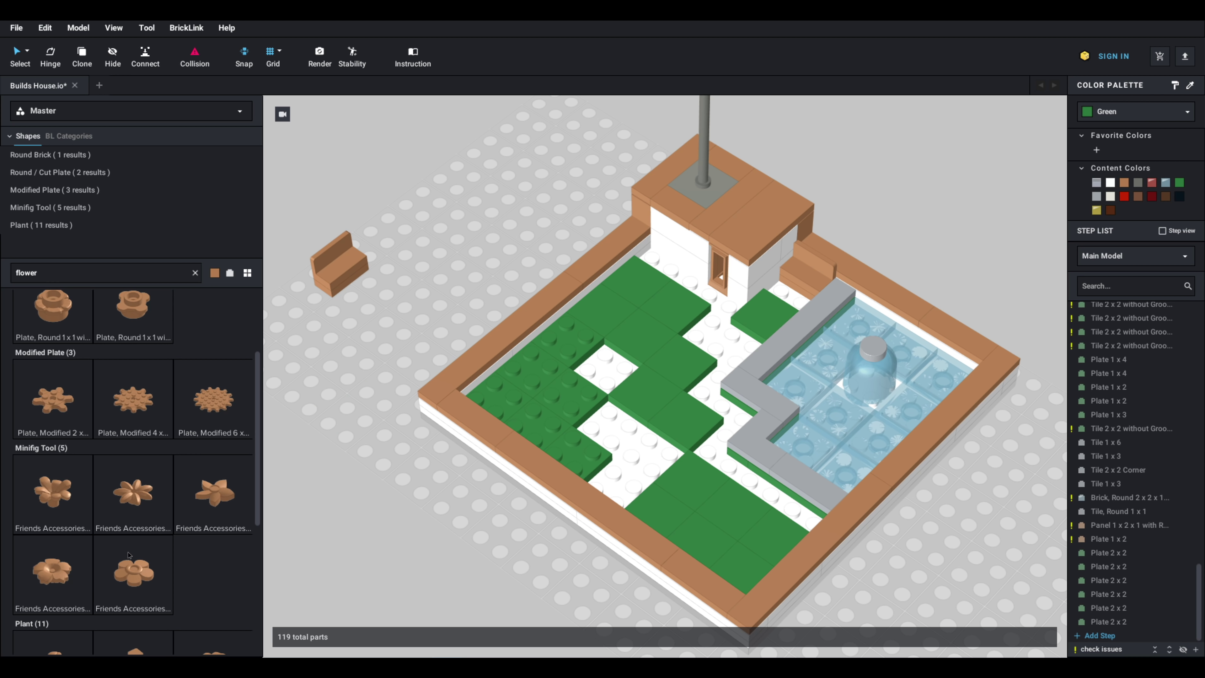
pyautogui.scroll(-1, 128, 555)
pyautogui.scroll(-4, 207, 496)
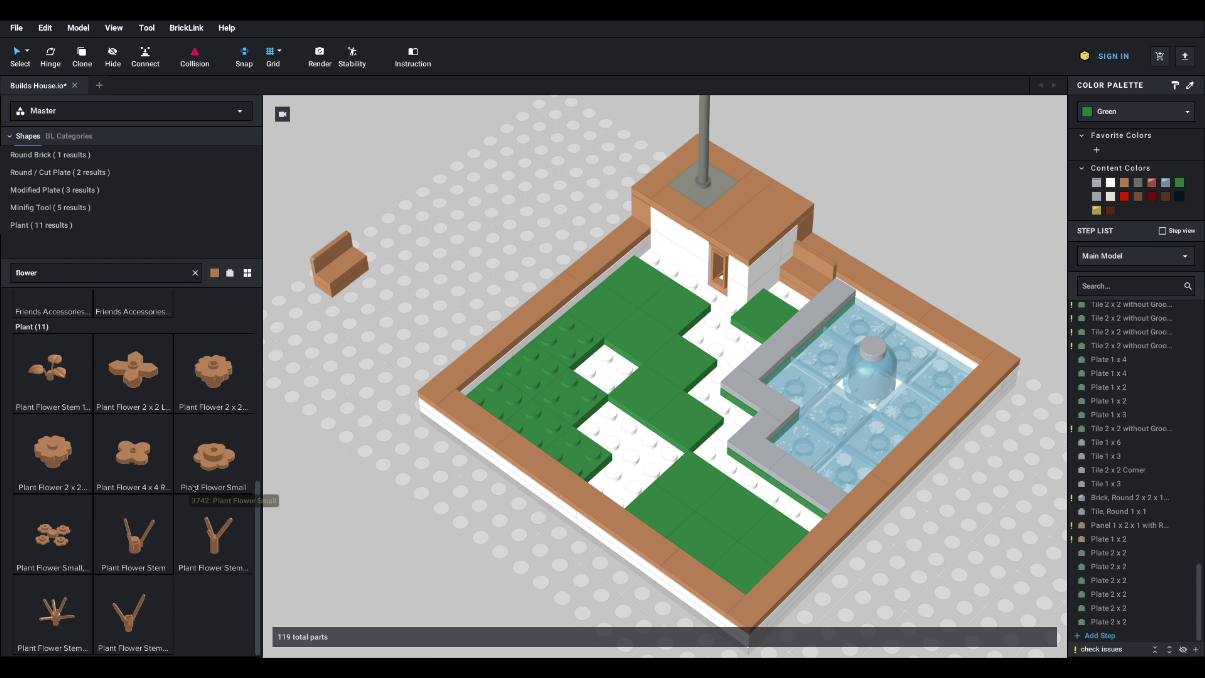
pyautogui.scroll(6, 143, 474)
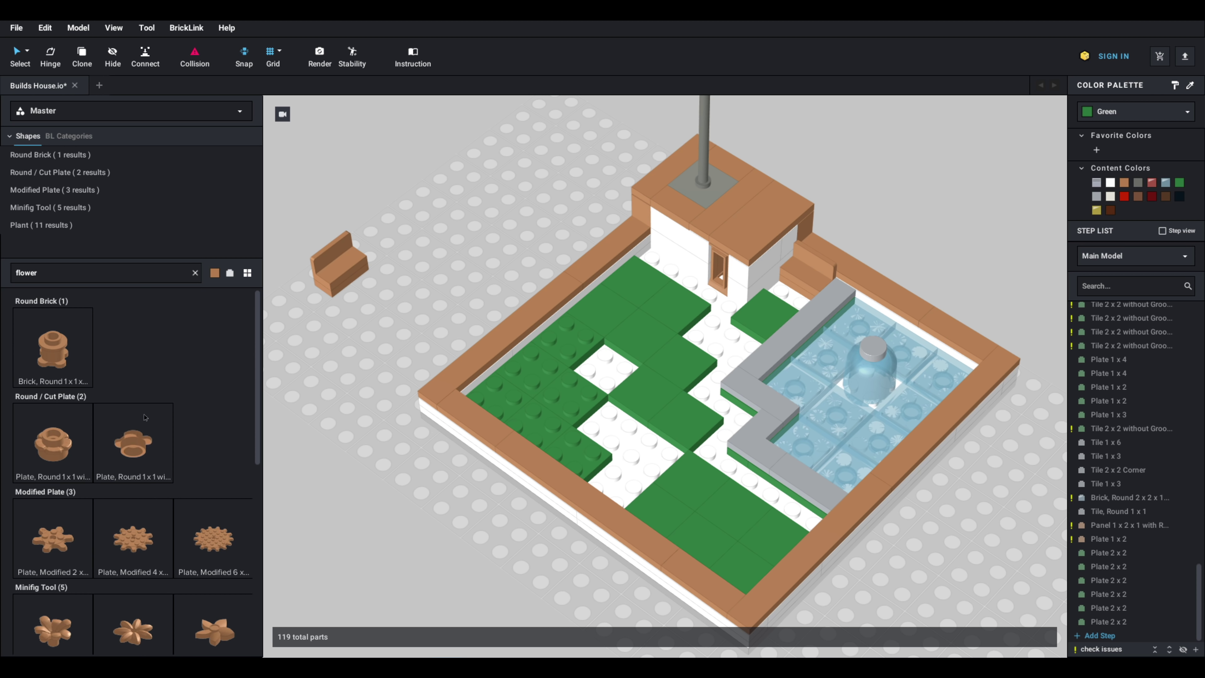
# Step: Place three Plate, Round 1 x 1 with Flower Edge (4 Knobs) parts on and beside the green studded plates
pyautogui.click(132, 443)
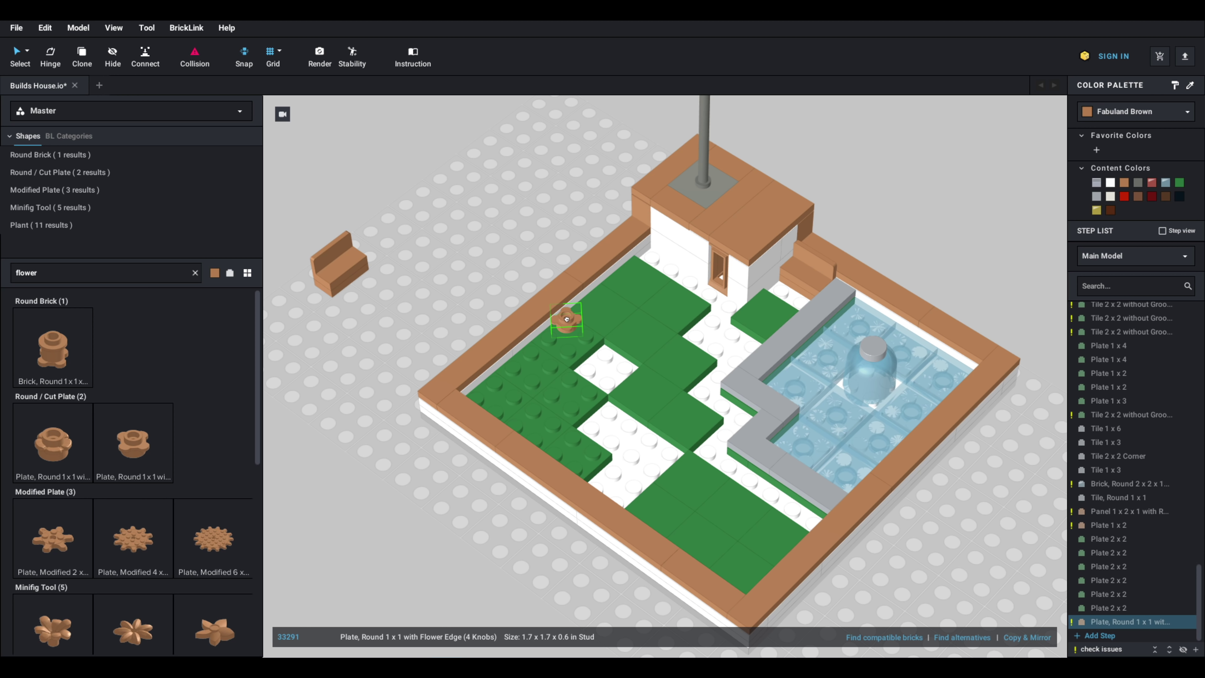
pyautogui.click(567, 319)
pyautogui.click(585, 330)
pyautogui.click(605, 351)
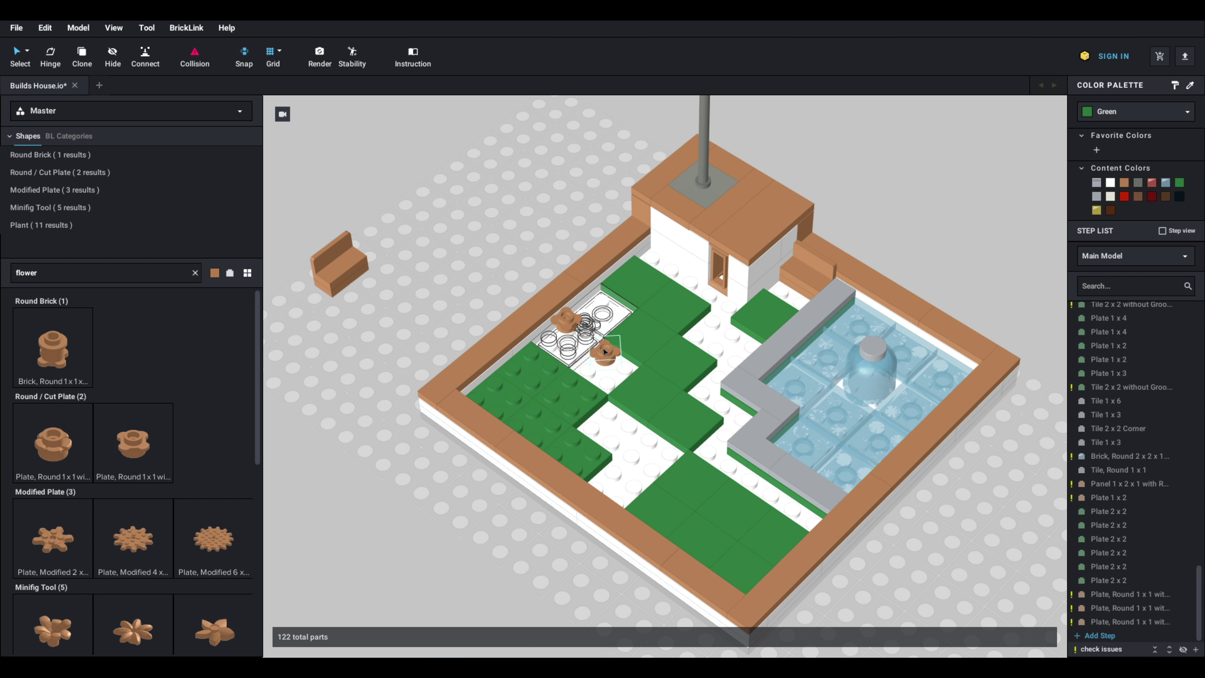
# Step: Delete the surplus flower plates and duplicate the remaining one onto the neighbouring green stud
pyautogui.press('Delete')
pyautogui.click(572, 328)
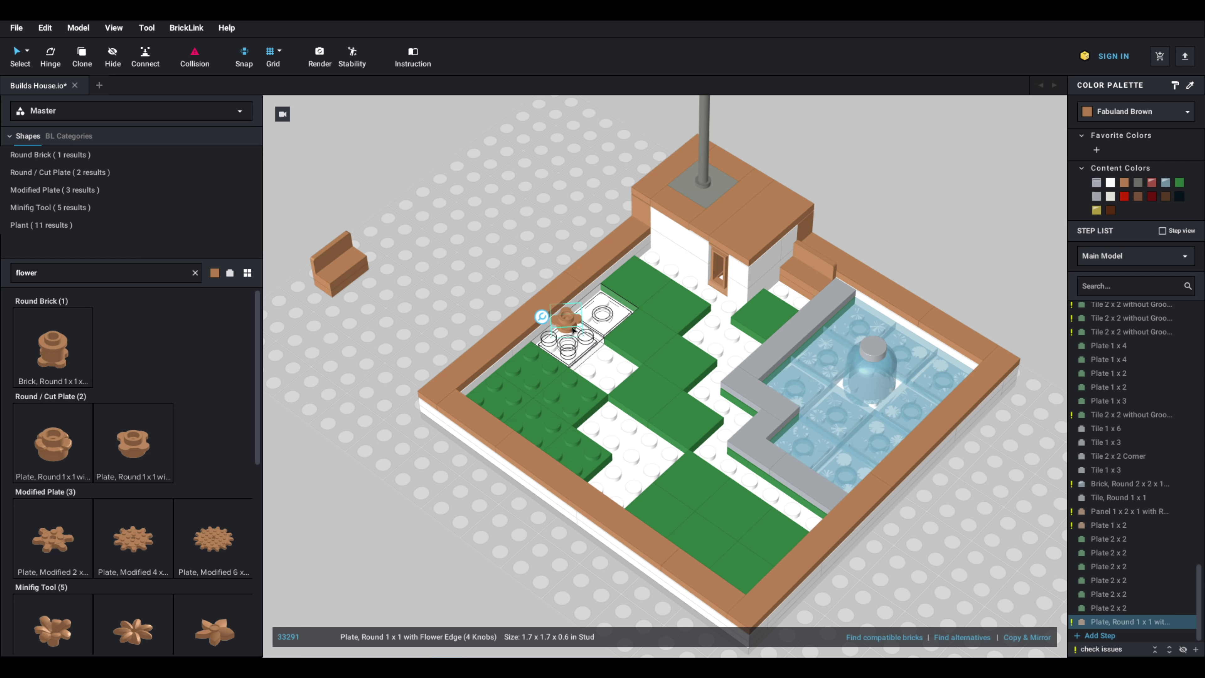
pyautogui.hotkey('ctrl', 'c')
pyautogui.hotkey('ctrl', 'v')
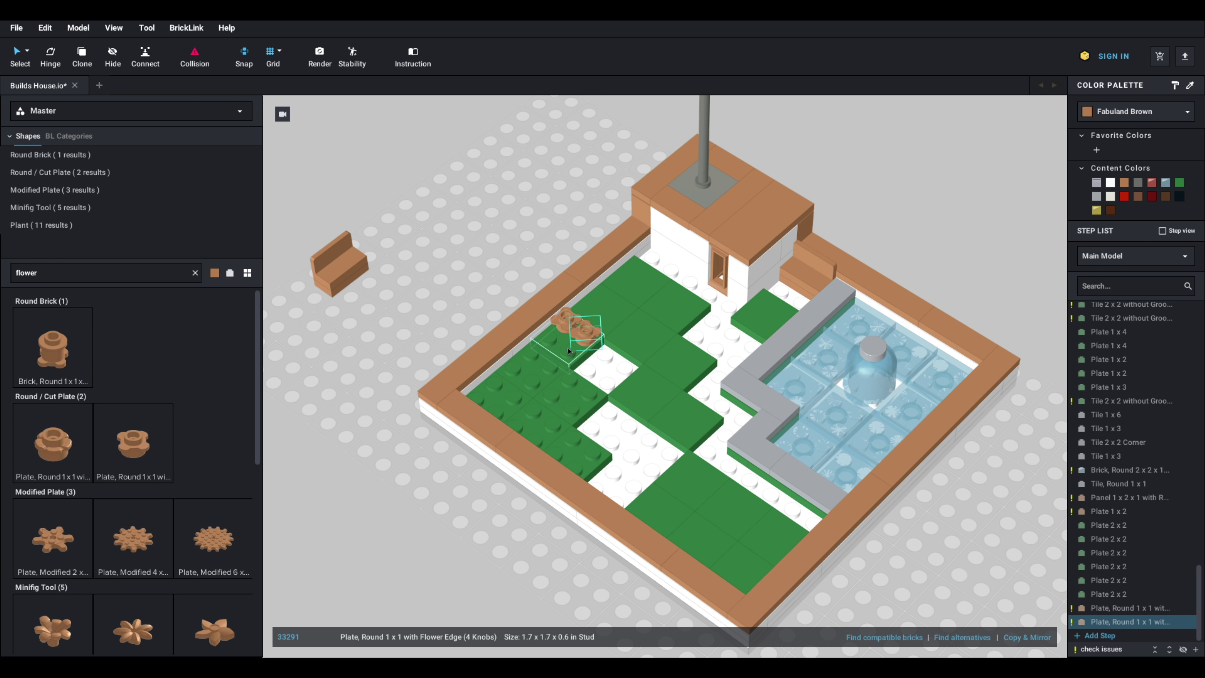
# Step: Cover all remaining green studs in the front corner with Plate, Round 1 x 1 with Flower Edge (4 Knobs) parts
pyautogui.click(134, 440)
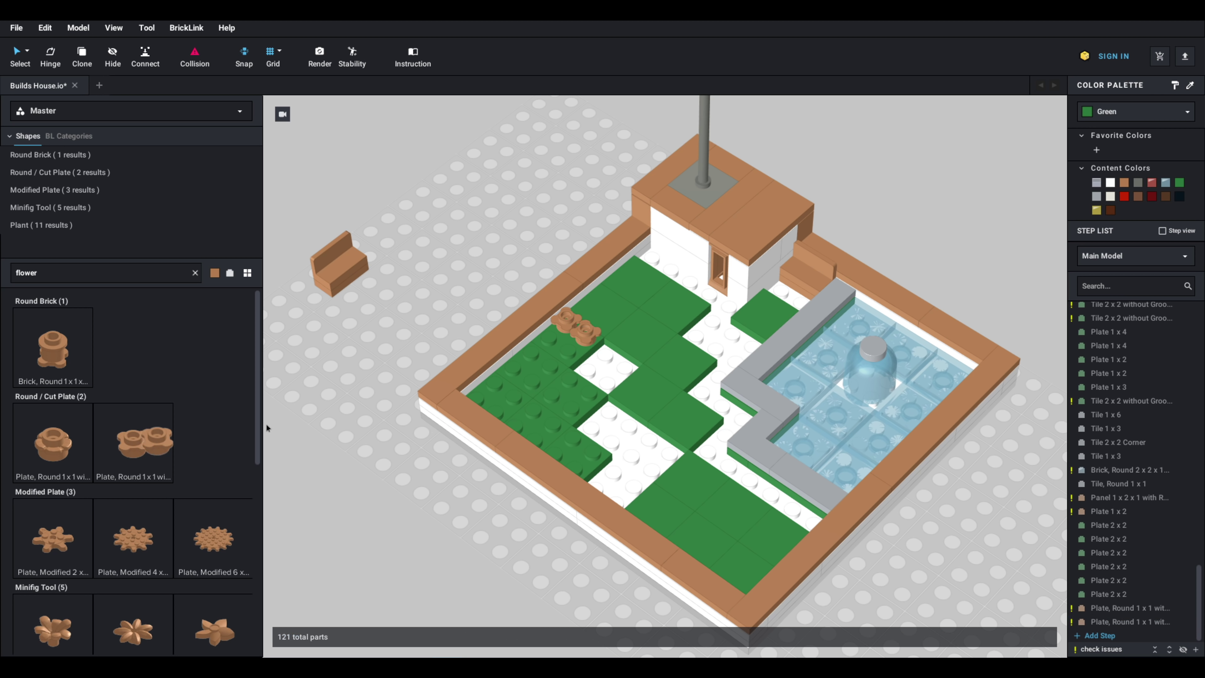
pyautogui.click(556, 339)
pyautogui.click(576, 352)
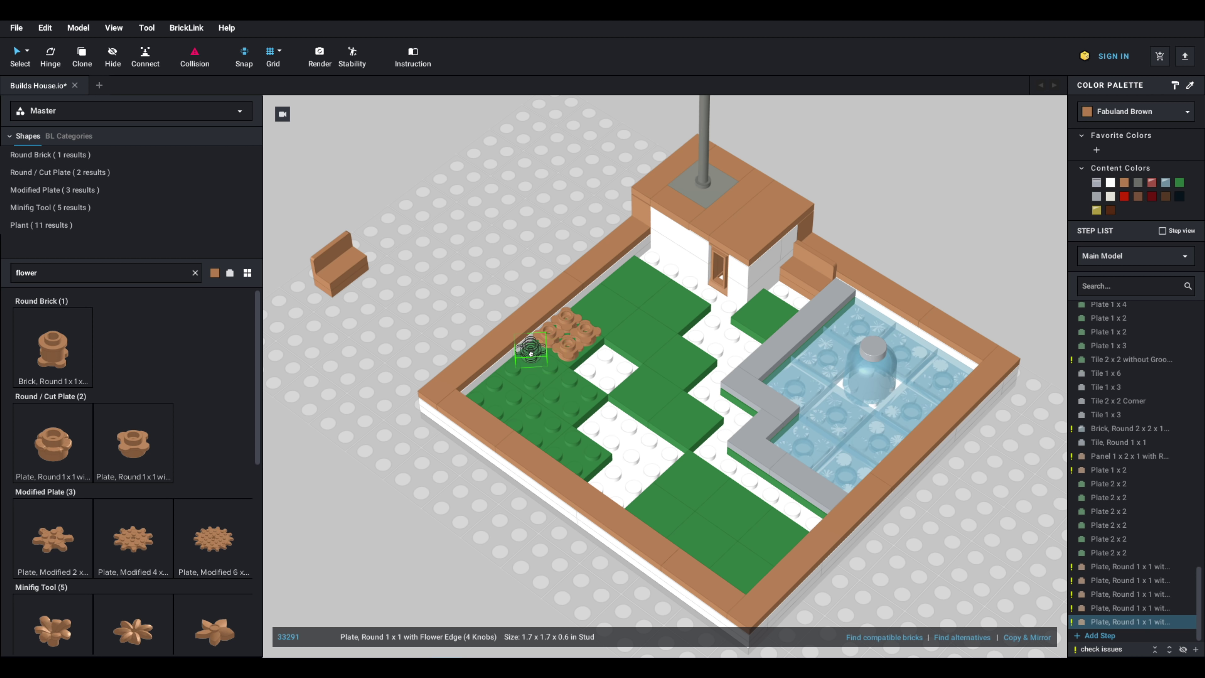
pyautogui.click(534, 353)
pyautogui.click(554, 367)
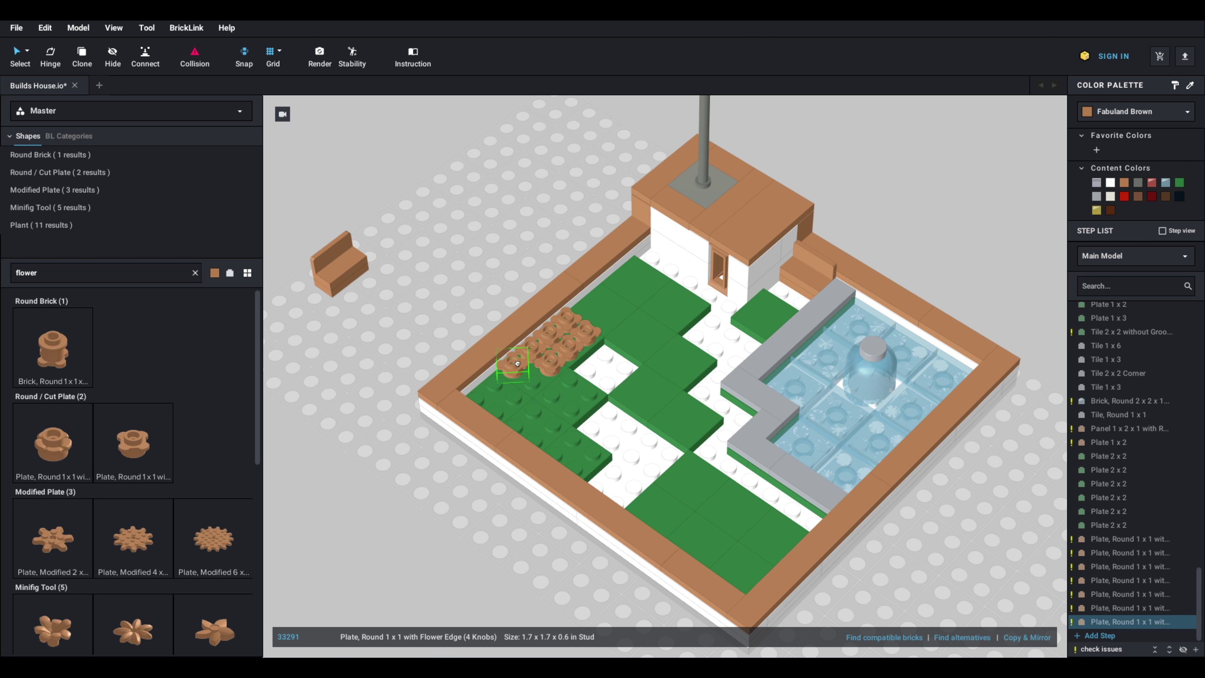
pyautogui.click(515, 363)
pyautogui.click(570, 378)
pyautogui.click(532, 378)
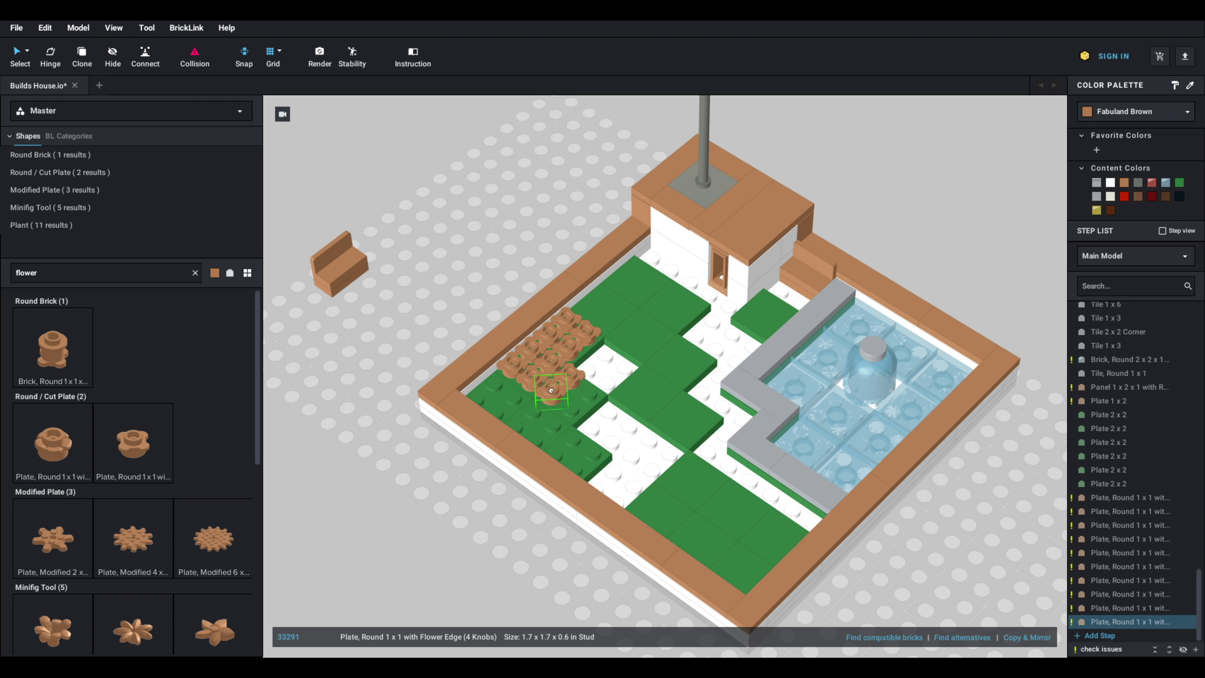
pyautogui.click(551, 389)
pyautogui.click(595, 390)
pyautogui.click(573, 403)
pyautogui.click(532, 404)
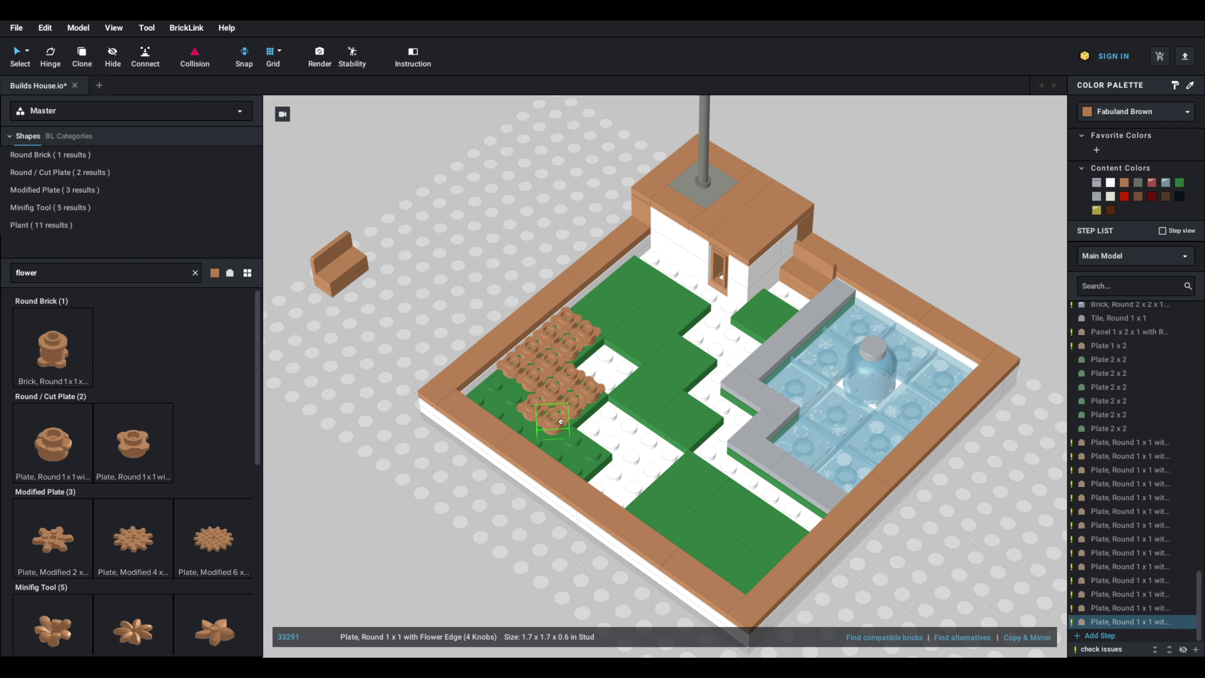
pyautogui.click(560, 421)
pyautogui.click(594, 450)
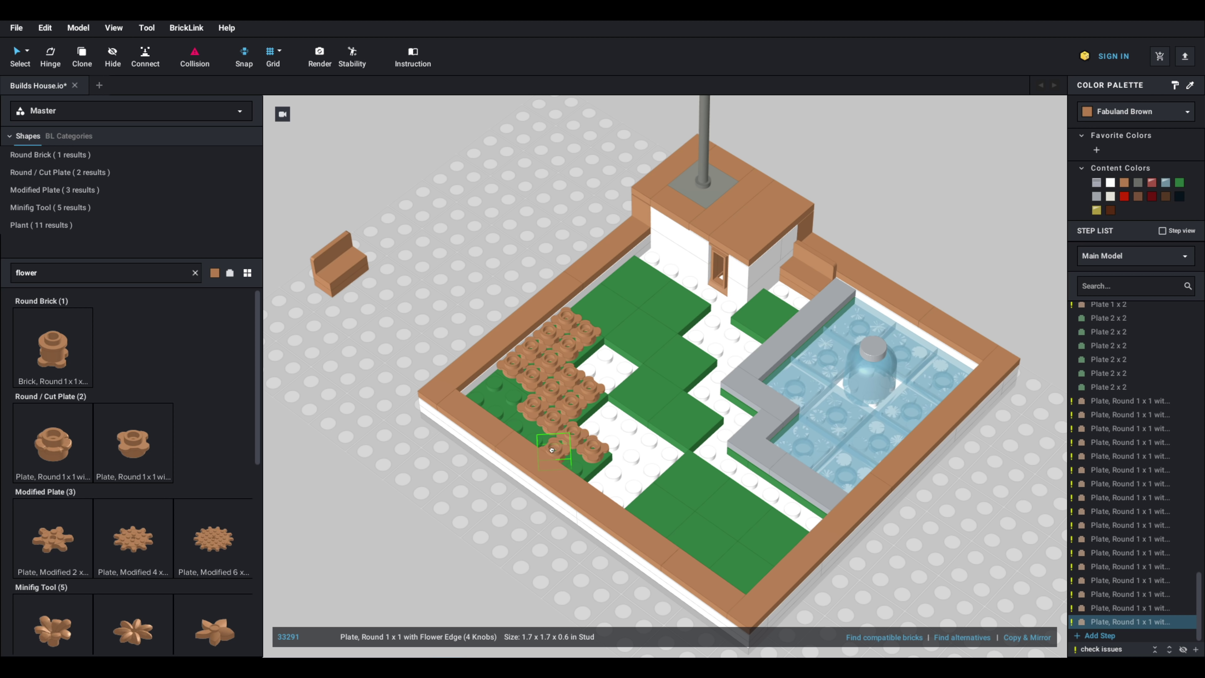
pyautogui.click(573, 461)
pyautogui.click(554, 443)
pyautogui.click(534, 431)
pyautogui.click(519, 424)
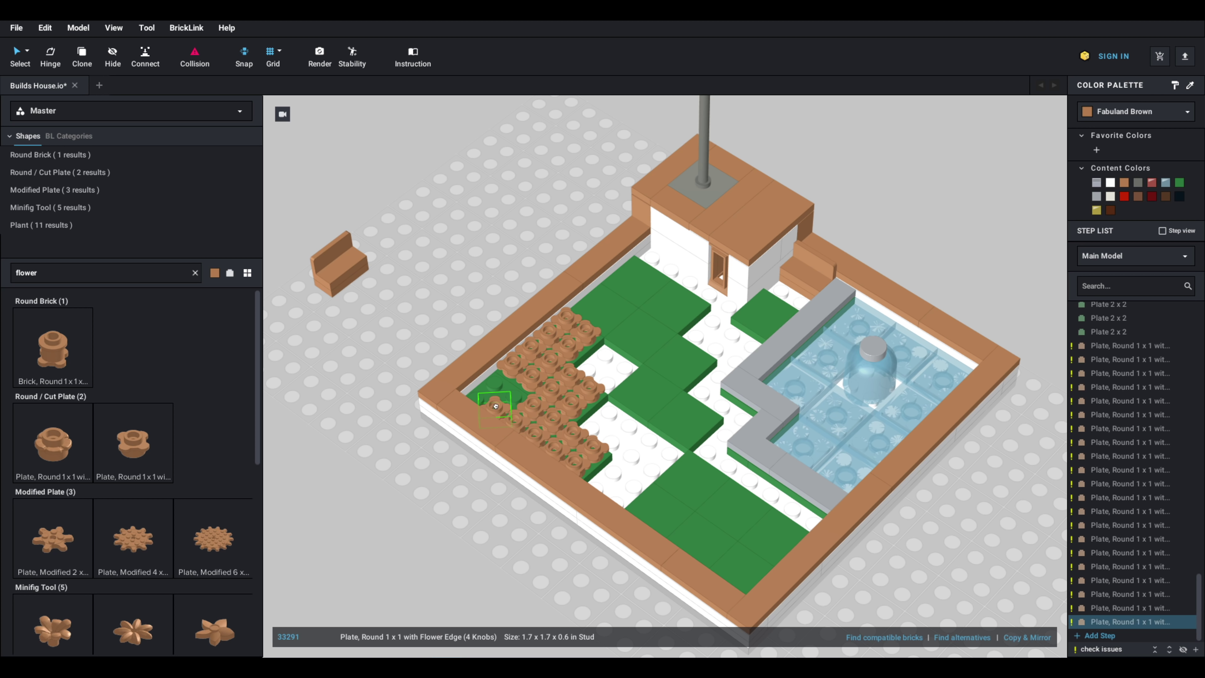
pyautogui.click(497, 409)
pyautogui.click(479, 396)
pyautogui.click(497, 378)
pyautogui.click(518, 393)
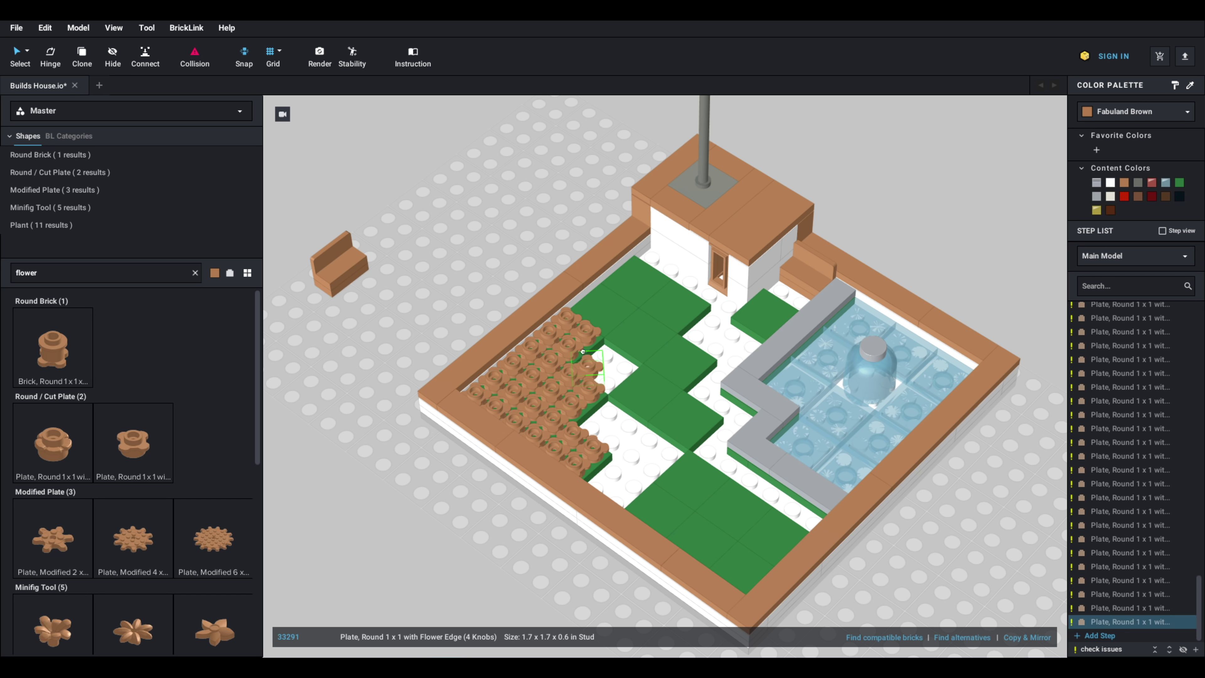
pyautogui.press('Escape')
# Step: Remove the green 2 x 2 tile behind the flower bed and place a spare flower plate on the grid outside the house
pyautogui.click(611, 322)
pyautogui.moveTo(612, 322); pyautogui.dragTo(662, 342)
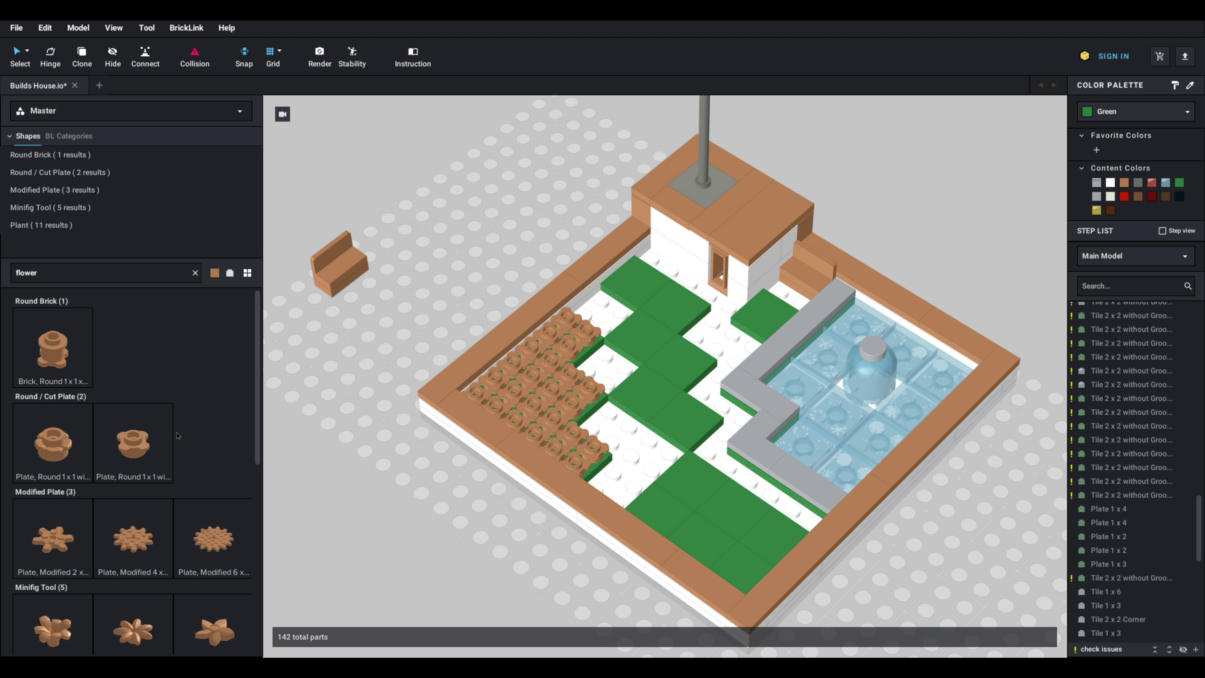
pyautogui.moveTo(163, 461); pyautogui.dragTo(328, 359)
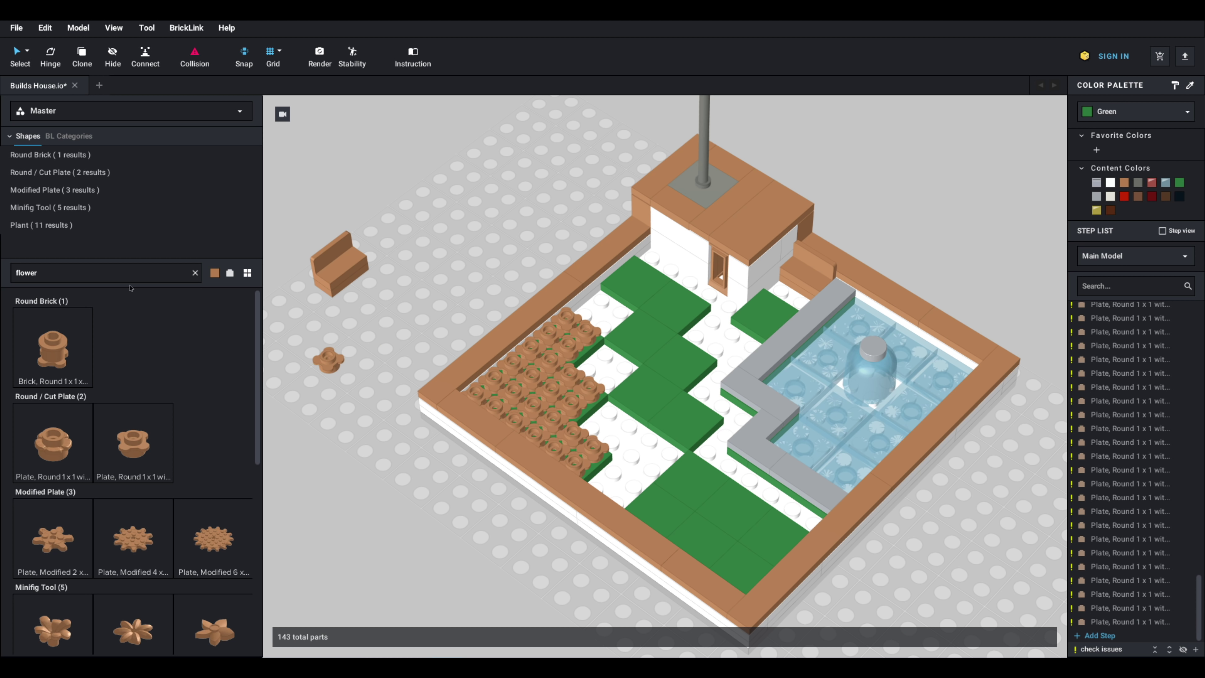
# Step: Search the parts for "1 x 1" and place four Plate 1 x 1 parts in the notches along the flower bed's stepped edge
pyautogui.click(103, 280)
pyautogui.write('1 x 1')
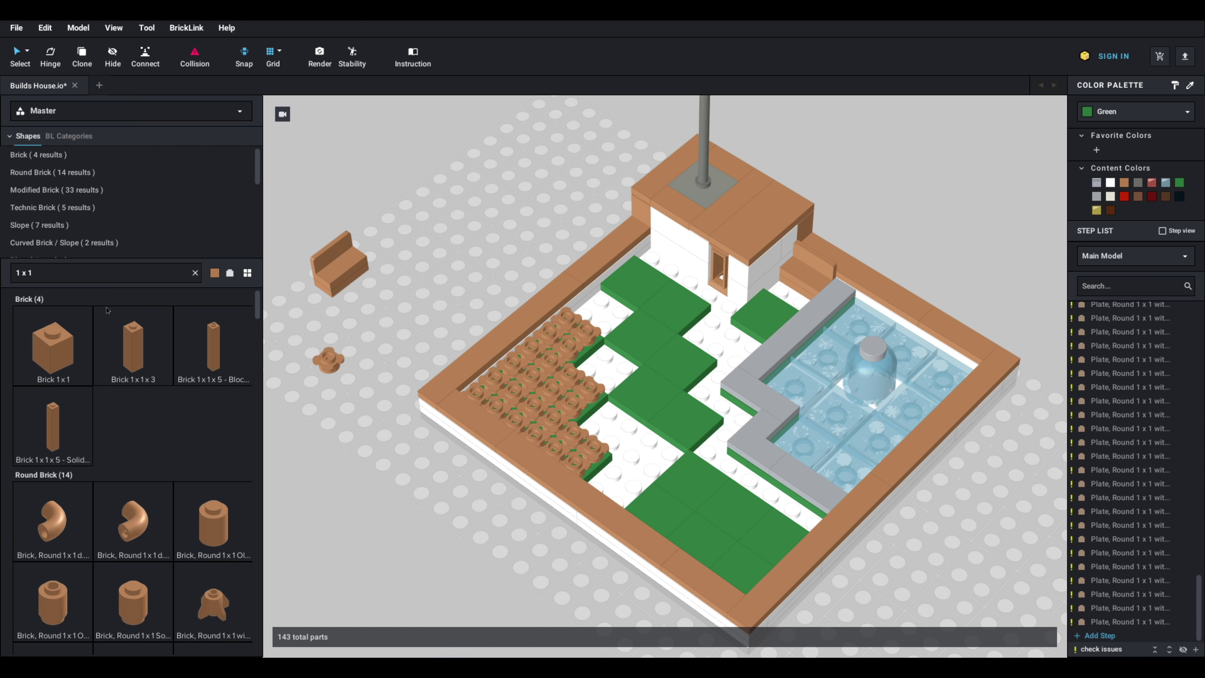
pyautogui.scroll(-10, 126, 363)
pyautogui.scroll(-15, 126, 363)
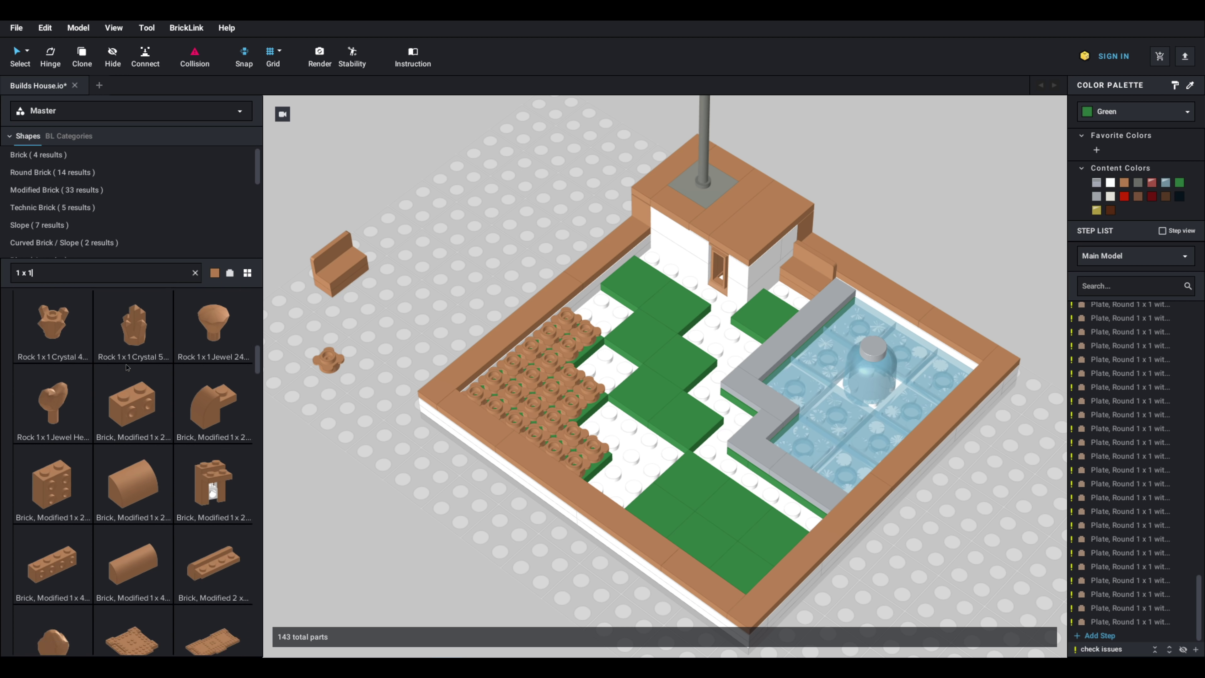
pyautogui.scroll(-10, 126, 366)
pyautogui.moveTo(53, 346); pyautogui.dragTo(599, 317)
pyautogui.click(588, 314)
pyautogui.click(590, 365)
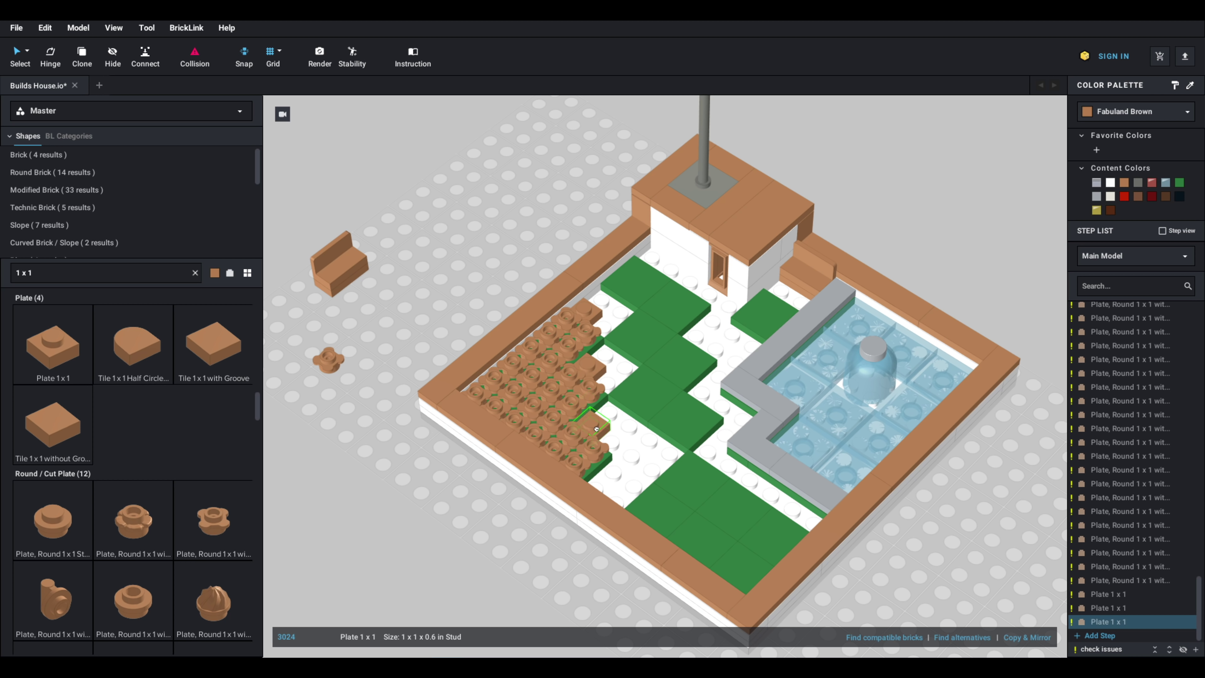
pyautogui.click(595, 477)
pyautogui.press('Escape')
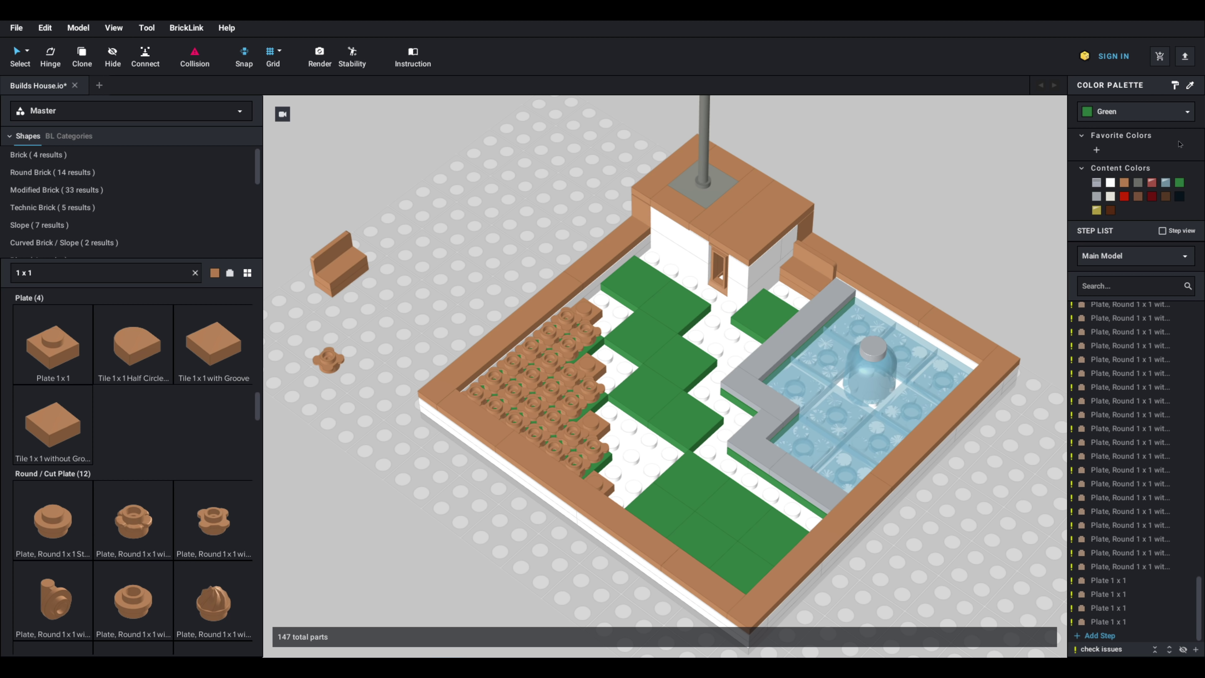
# Step: Paint the four new 1 x 1 plates along the flower bed's edge Green
pyautogui.click(598, 366)
pyautogui.click(592, 421)
pyautogui.click(603, 483)
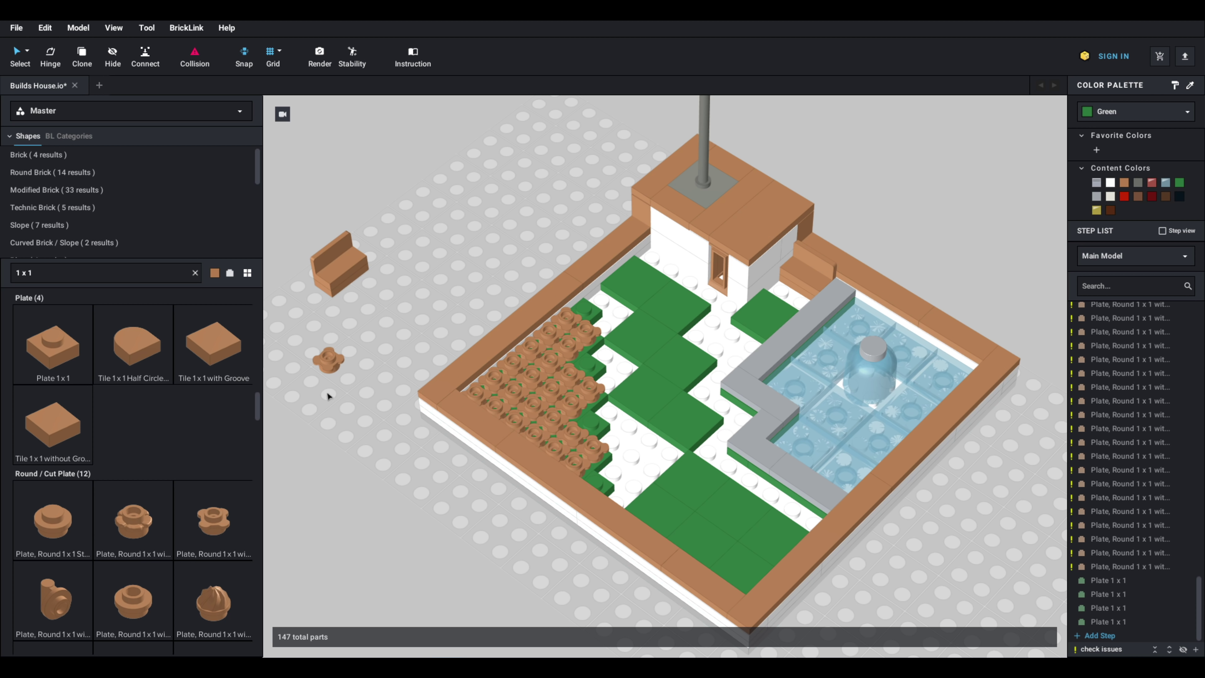
# Step: Top the four green 1 x 1 plates with flower plates, using copies of the spare flower and the spare itself
pyautogui.click(327, 361)
pyautogui.hotkey('ctrl', 'c')
pyautogui.hotkey('ctrl', 'v')
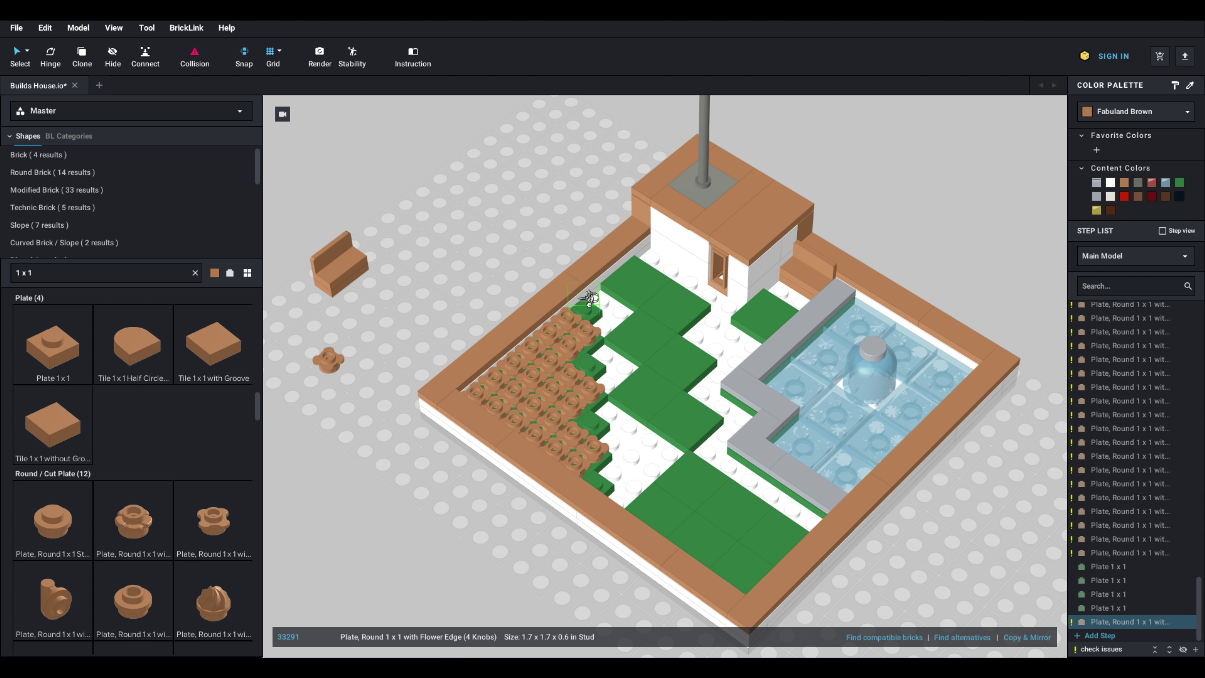
pyautogui.click(591, 366)
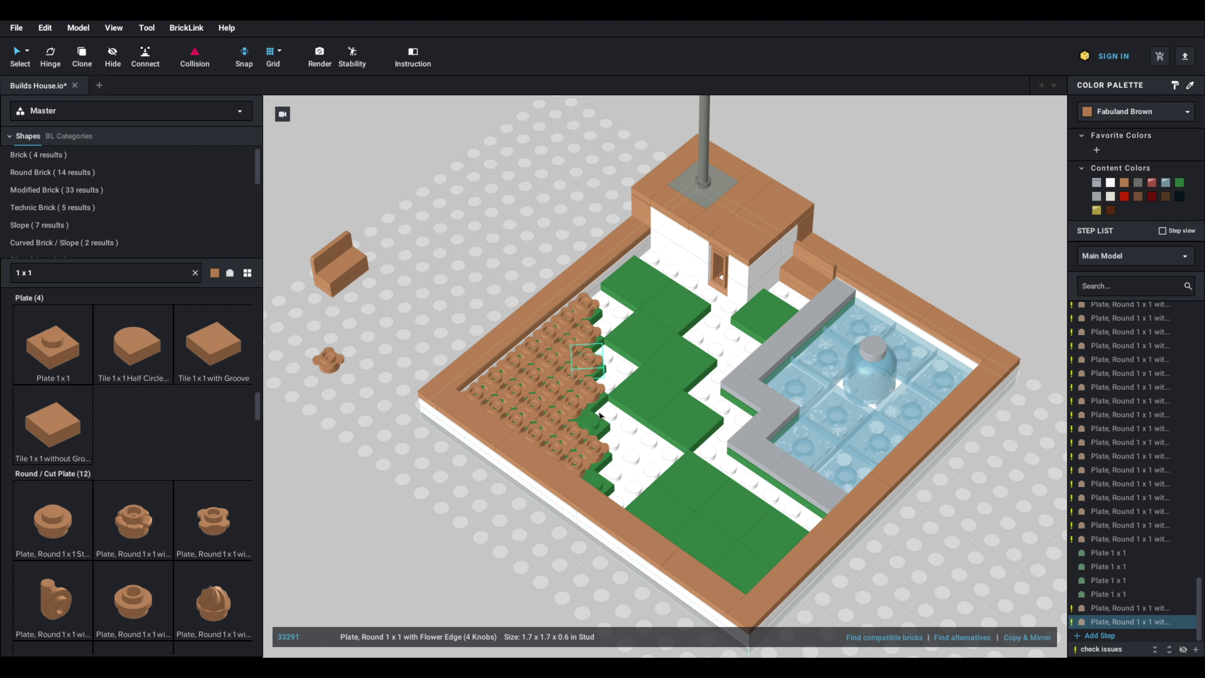
pyautogui.hotkey('ctrl', 'v')
pyautogui.moveTo(322, 367); pyautogui.dragTo(593, 478)
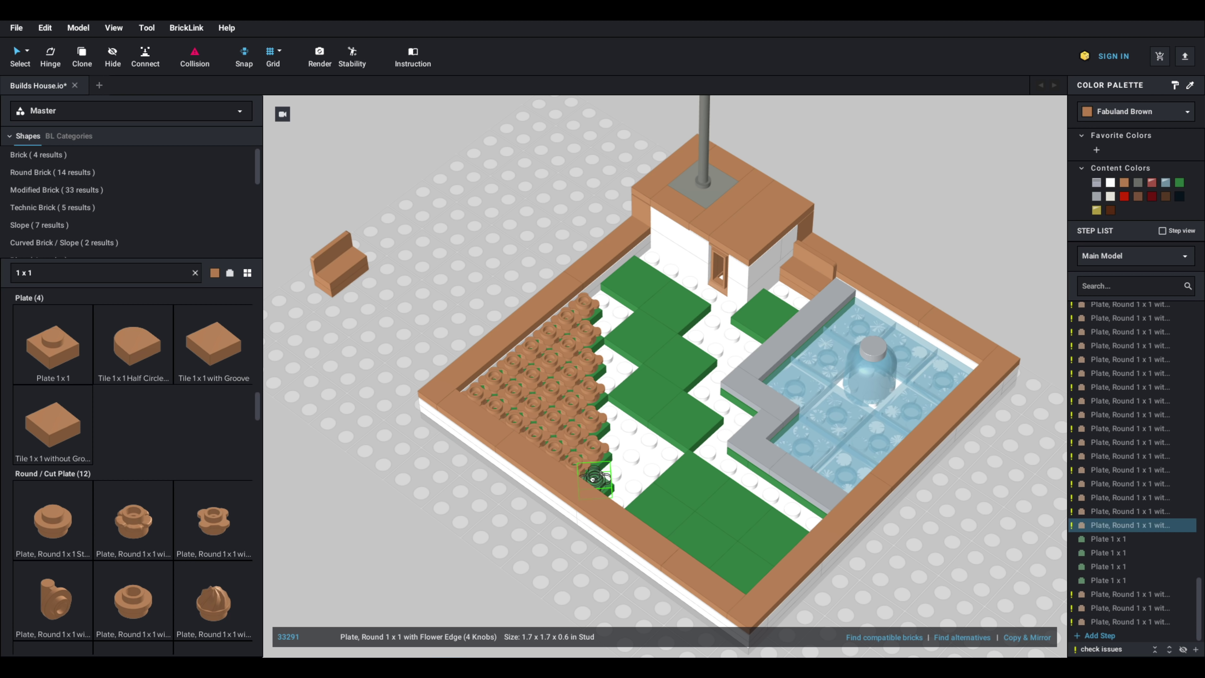
pyautogui.click(591, 480)
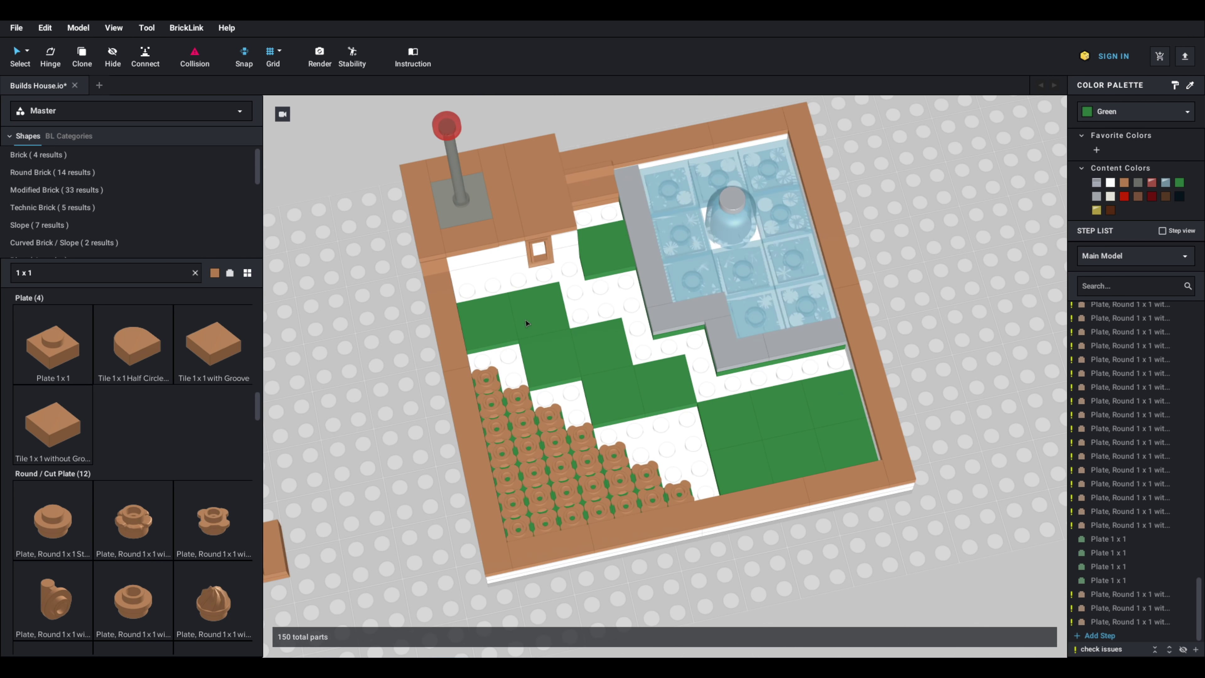
# Step: Delete the green 2 x 2 tiles between the flower bed and the pool, keeping the block in the other front corner
pyautogui.moveTo(614, 400); pyautogui.dragTo(541, 362)
pyautogui.press('Delete')
pyautogui.click(536, 313)
pyautogui.press('Delete')
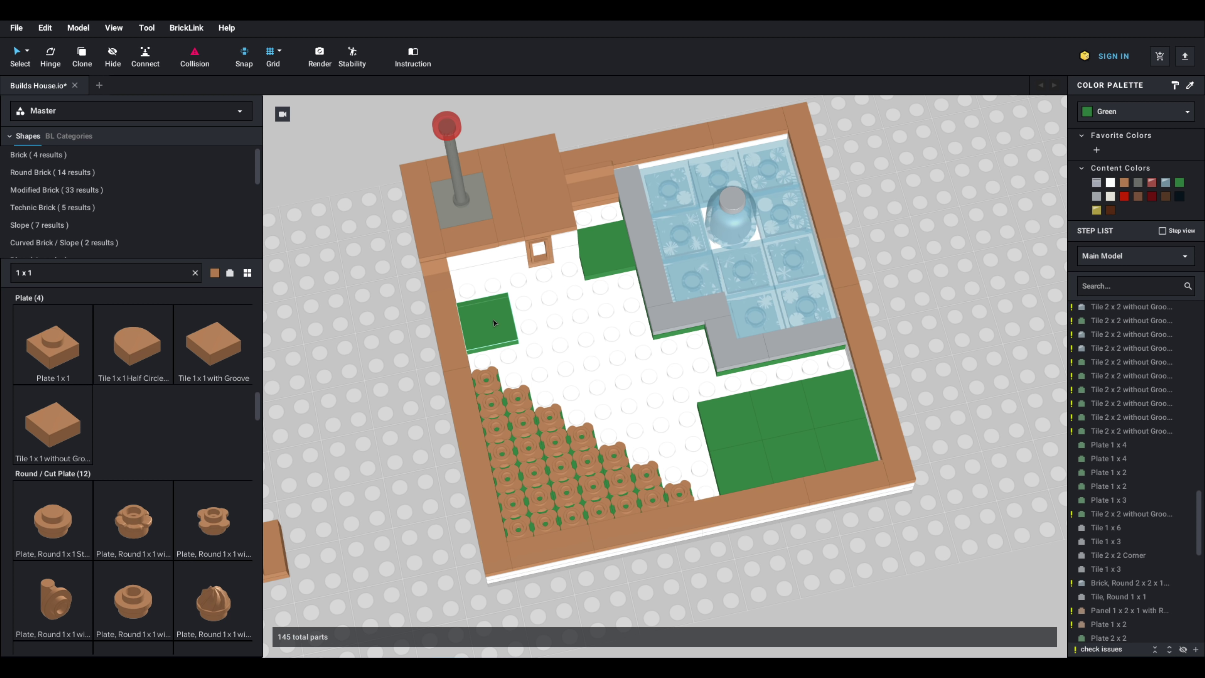
pyautogui.click(493, 324)
pyautogui.press('Delete')
pyautogui.click(614, 266)
pyautogui.press('Delete')
# Step: Paint every second flower plate in the bed Red to form a checkerboard pattern
pyautogui.moveTo(609, 284); pyautogui.dragTo(601, 280, button='right')
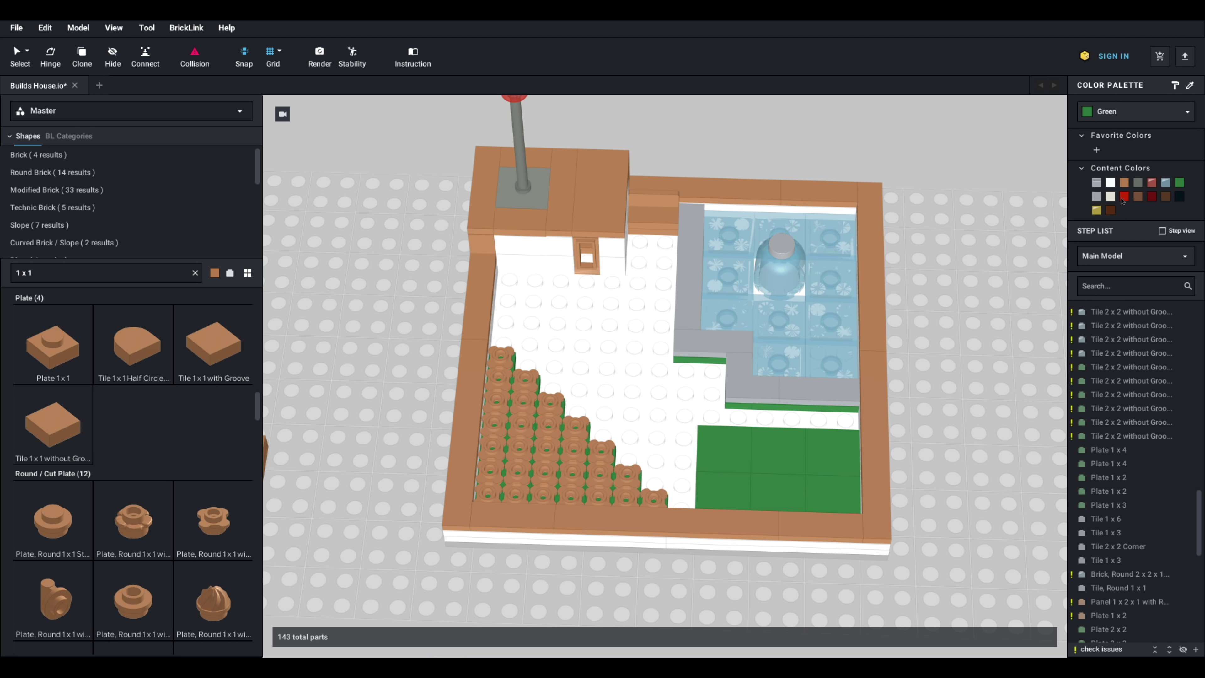
pyautogui.click(501, 361)
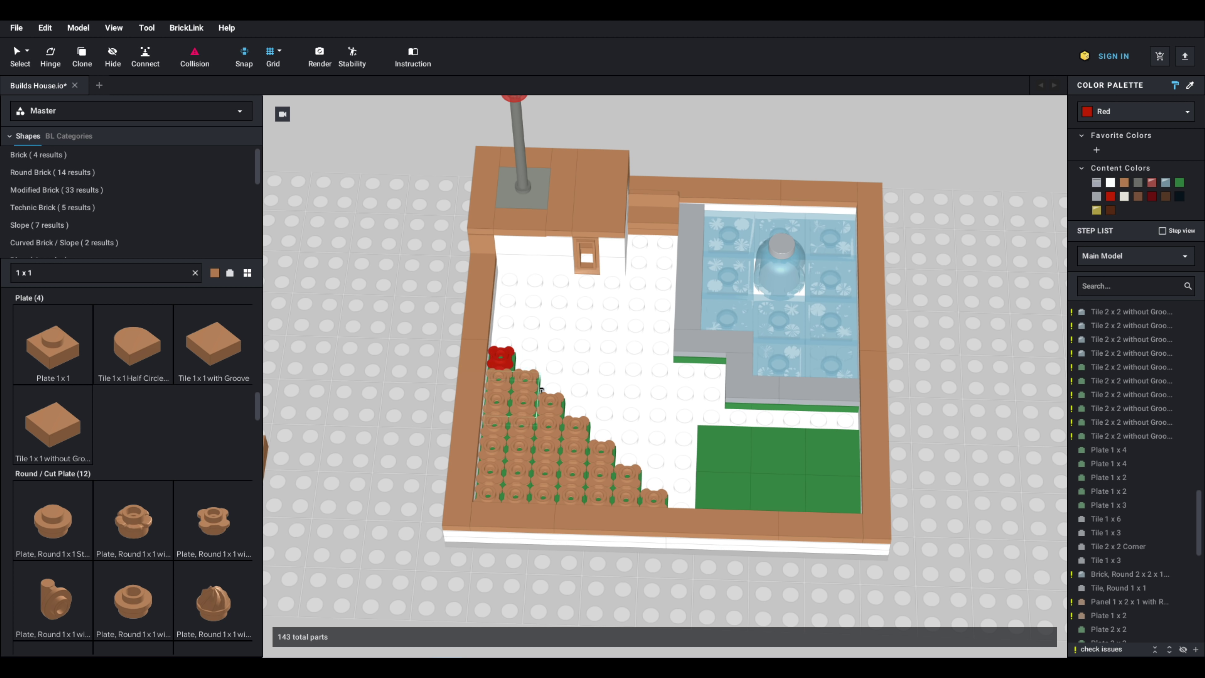
pyautogui.click(504, 396)
pyautogui.click(496, 446)
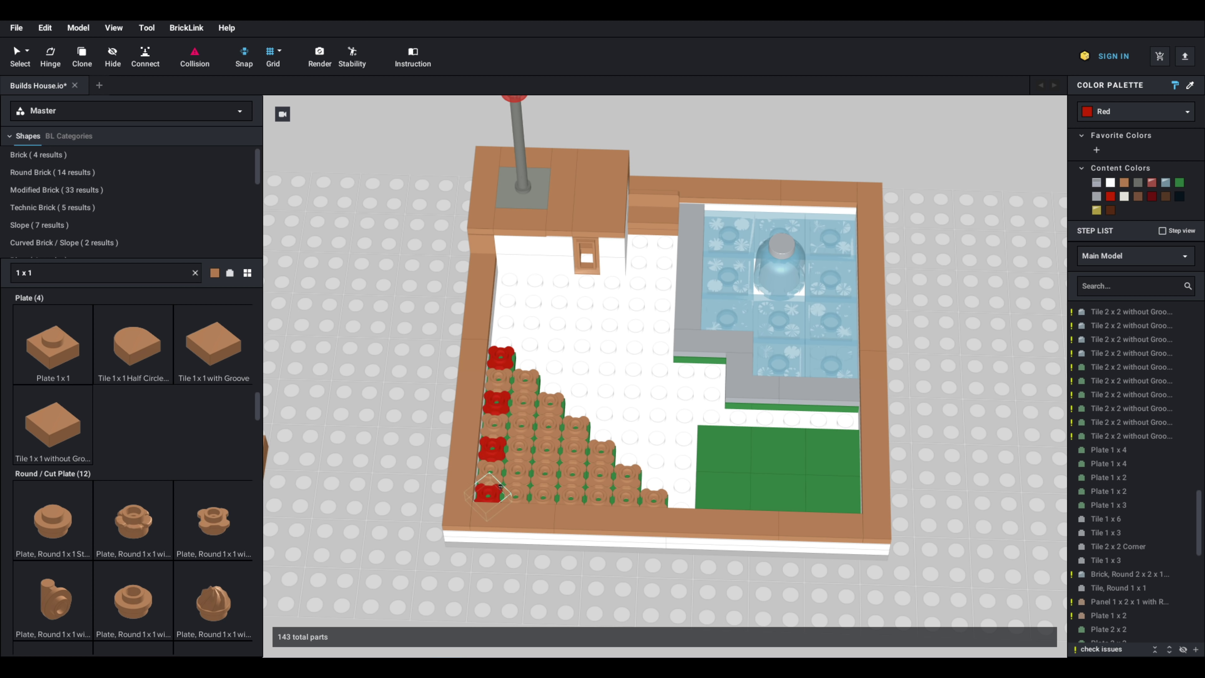
pyautogui.click(548, 446)
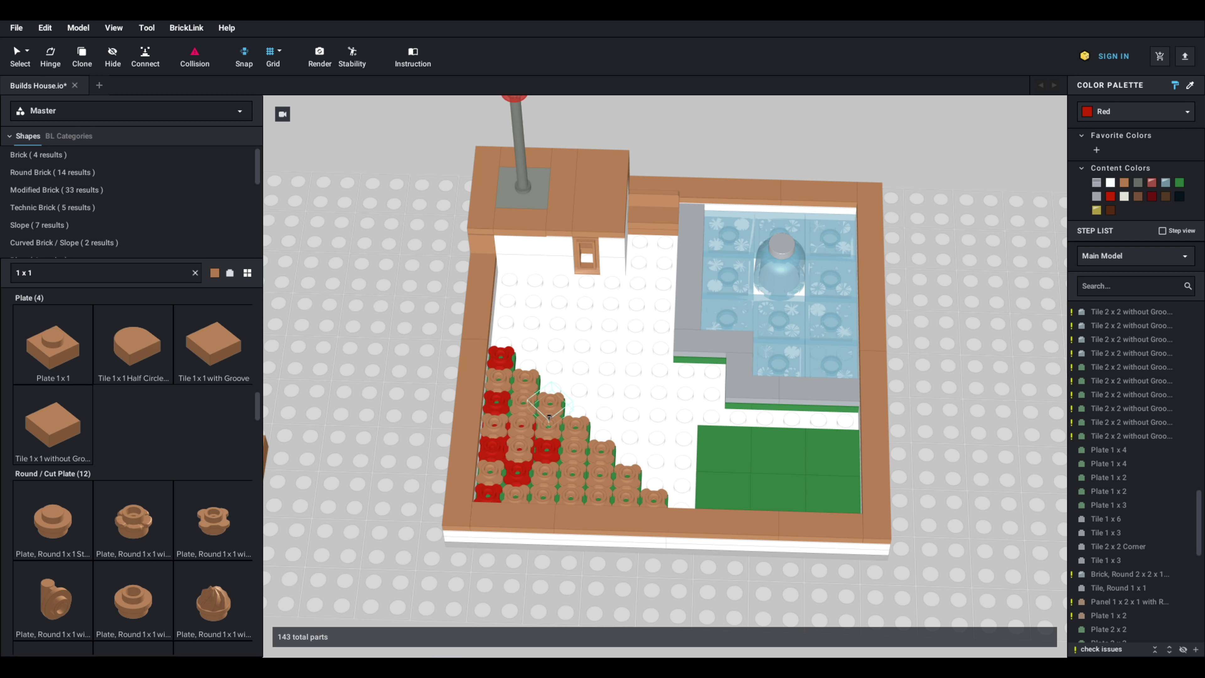
pyautogui.click(521, 424)
pyautogui.click(528, 384)
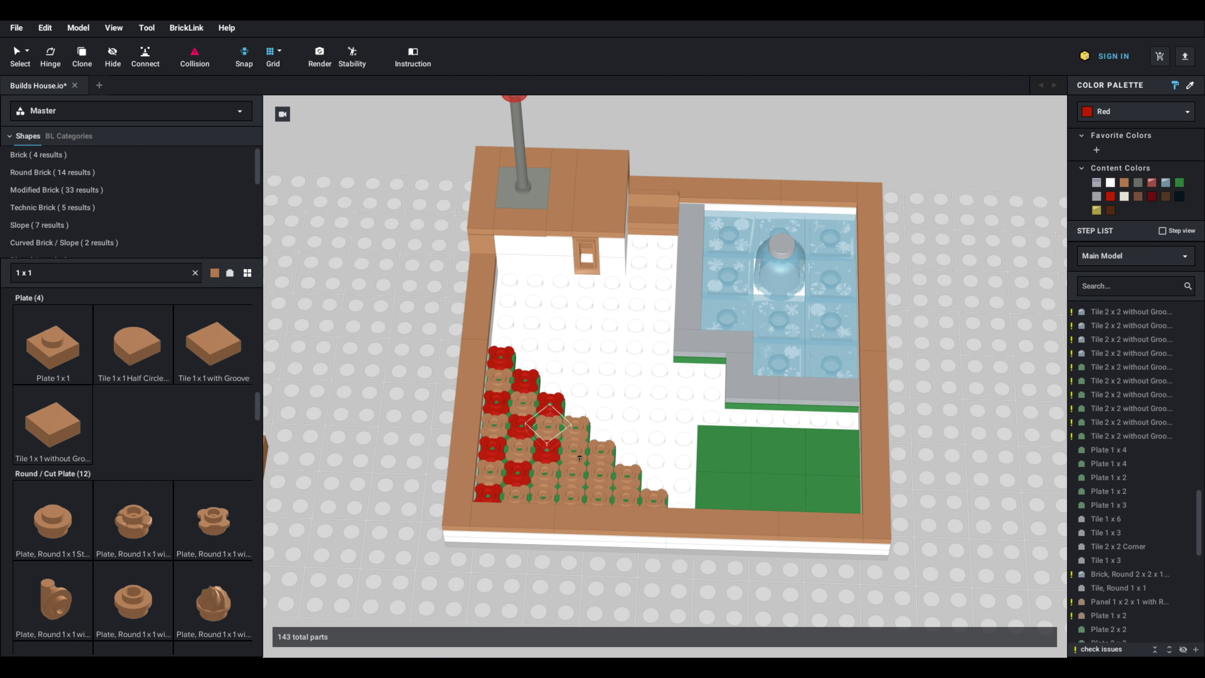
pyautogui.click(580, 450)
pyautogui.hotkey('ctrl', 'z')
pyautogui.click(575, 426)
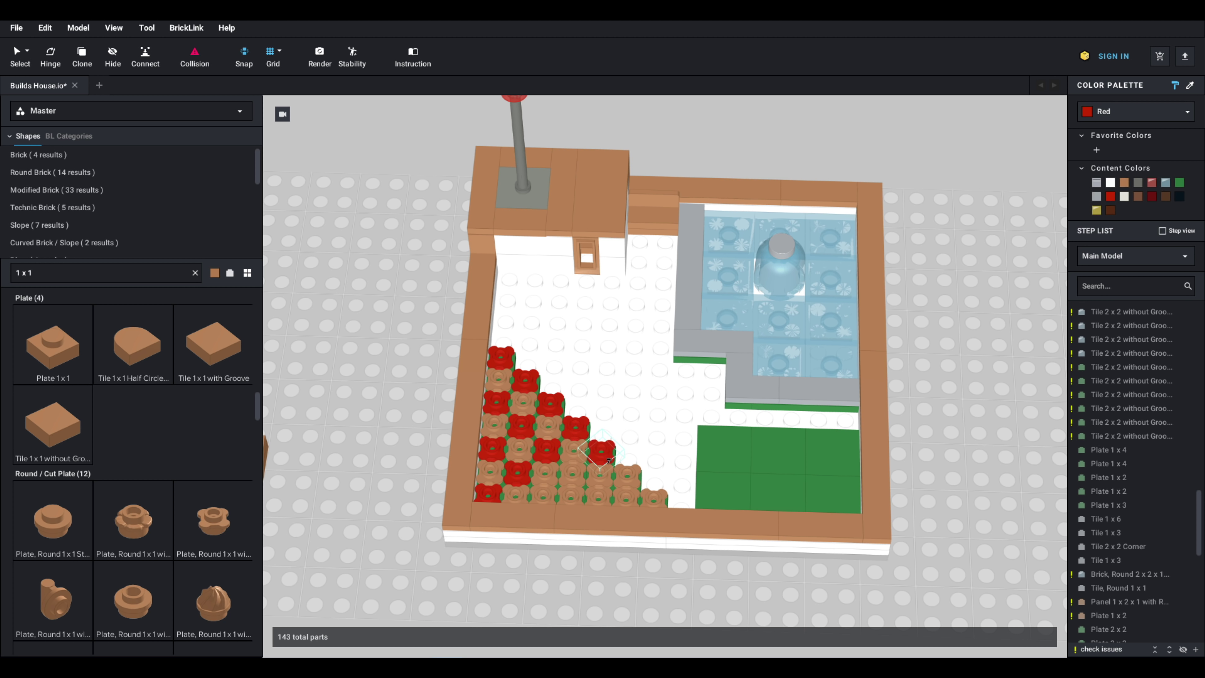
pyautogui.click(654, 496)
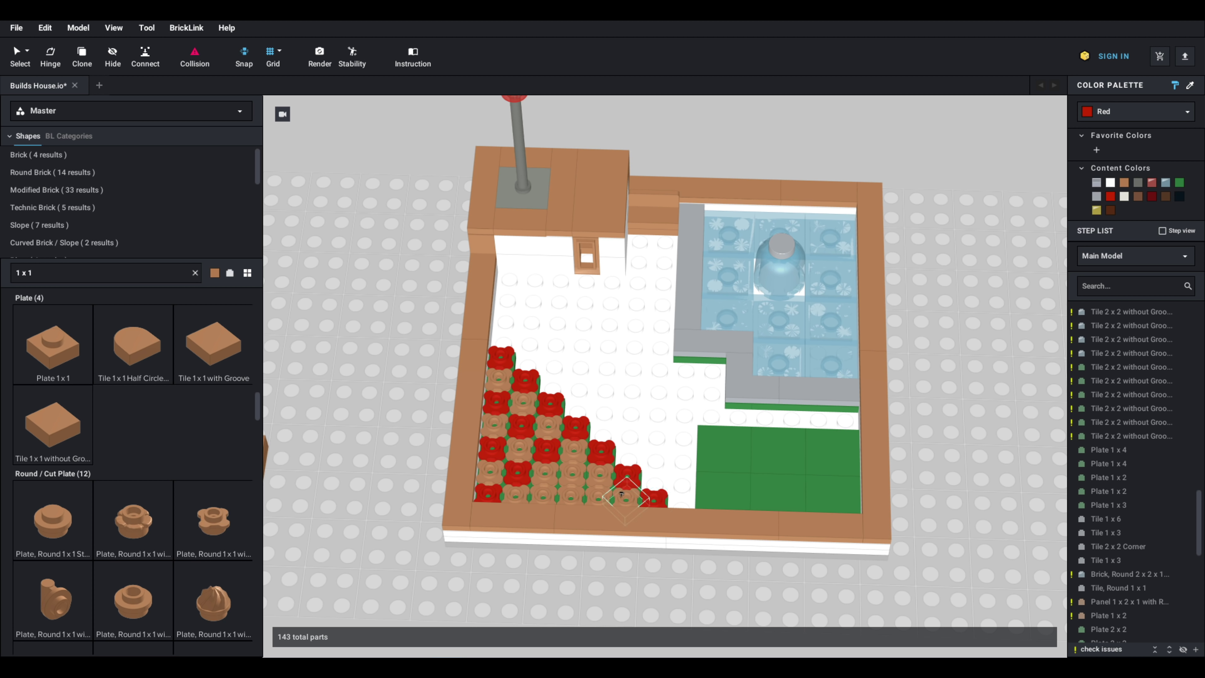
pyautogui.click(599, 494)
pyautogui.click(573, 472)
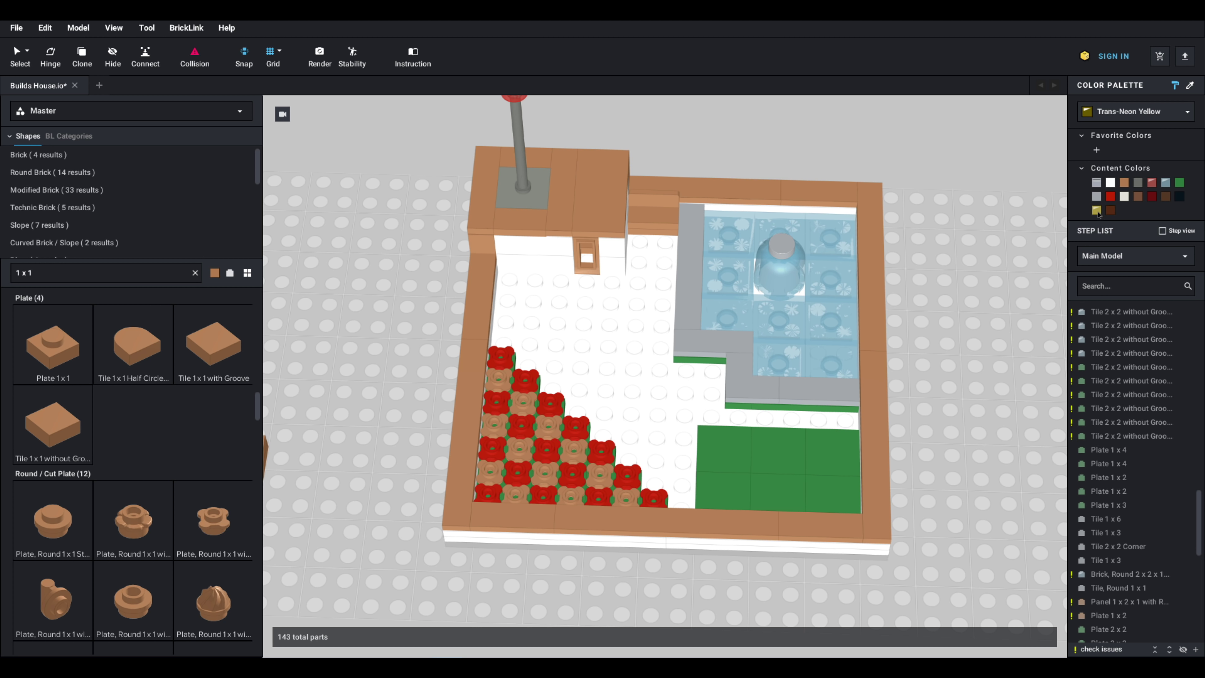
# Step: Open the full color list for the paint tool
pyautogui.click(1183, 111)
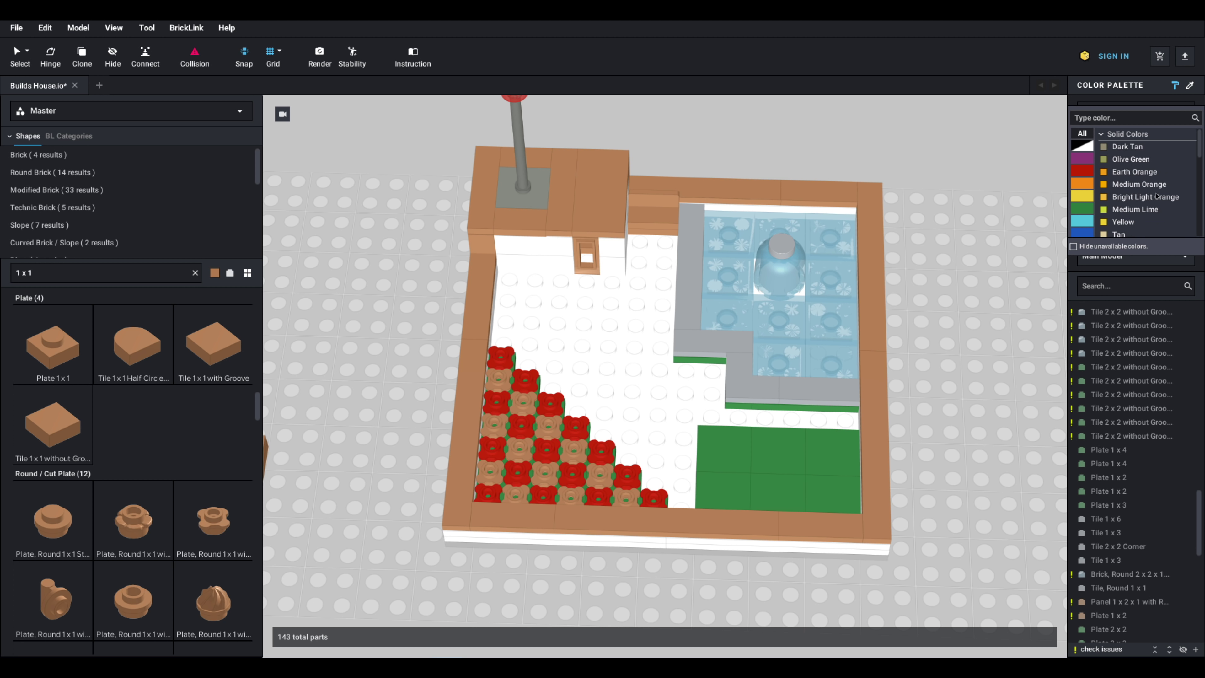
# Step: Recolor all the brown flower plates in the flower bed to Bright Light Orange
pyautogui.click(1145, 202)
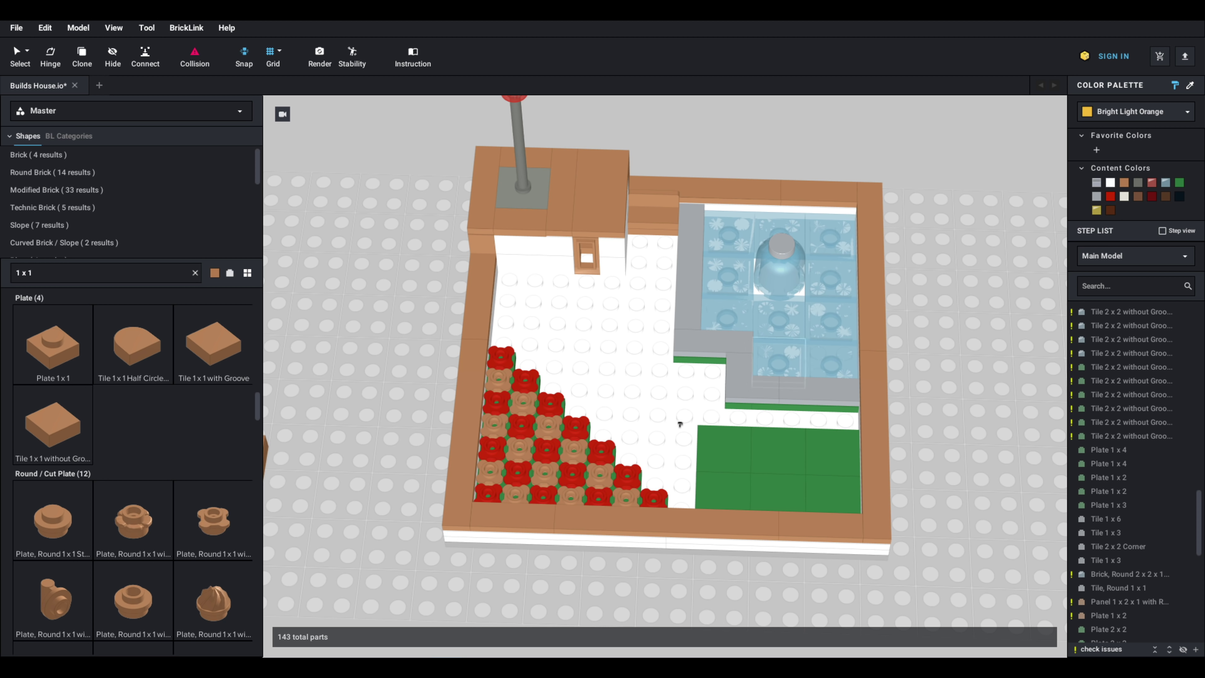
pyautogui.click(627, 496)
pyautogui.click(606, 480)
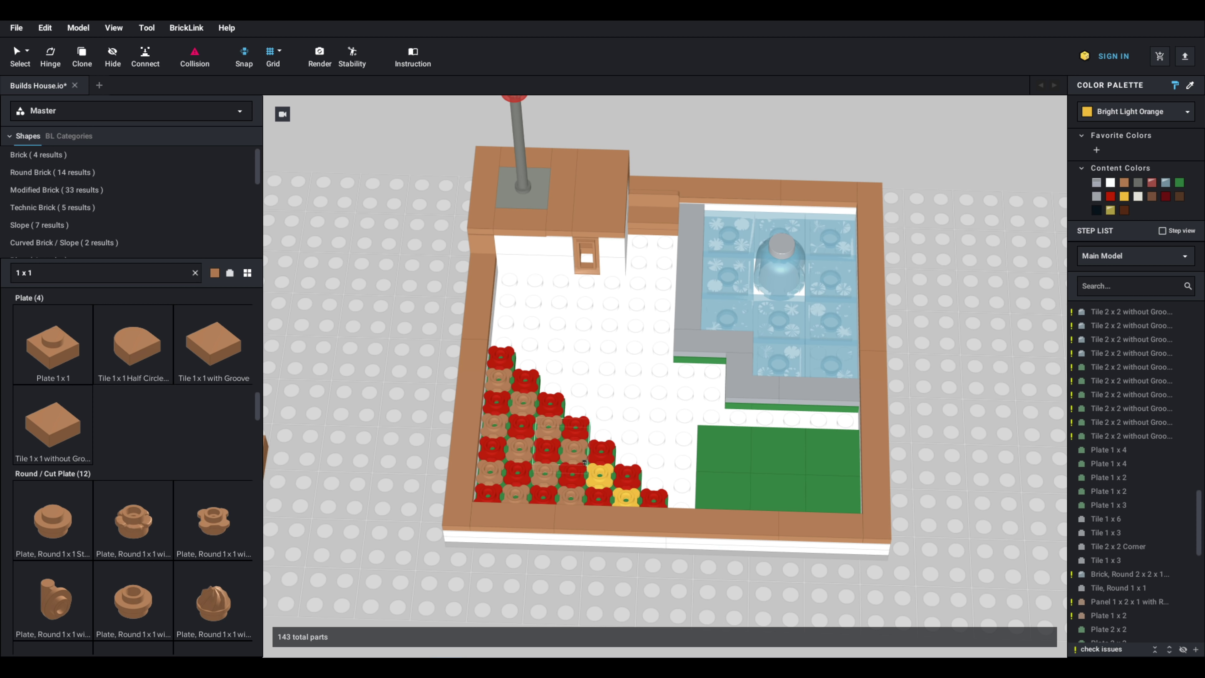
pyautogui.click(557, 433)
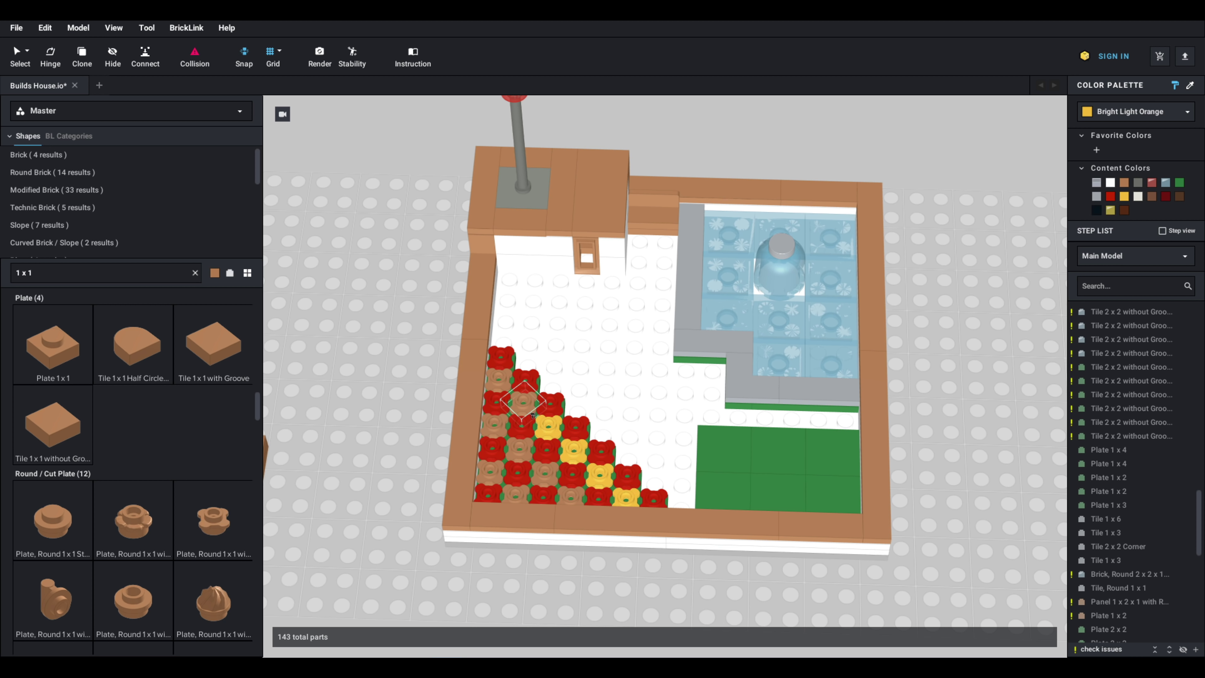
pyautogui.click(526, 407)
pyautogui.click(502, 387)
pyautogui.click(501, 432)
pyautogui.click(524, 456)
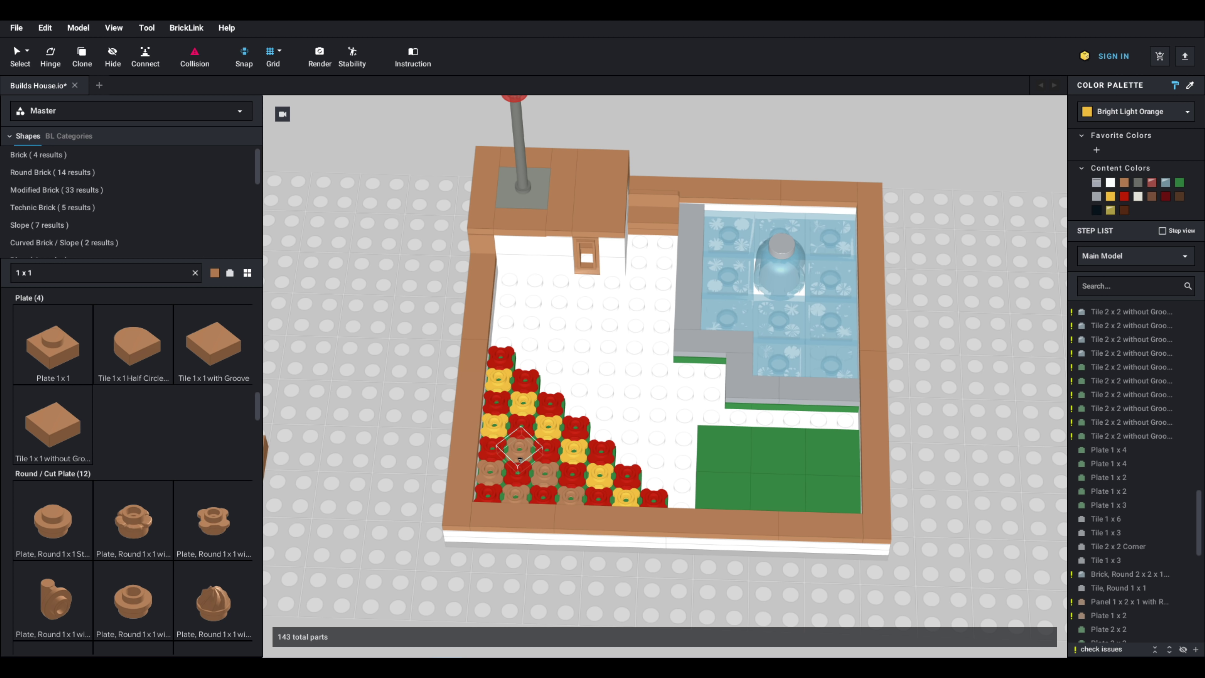
pyautogui.click(516, 493)
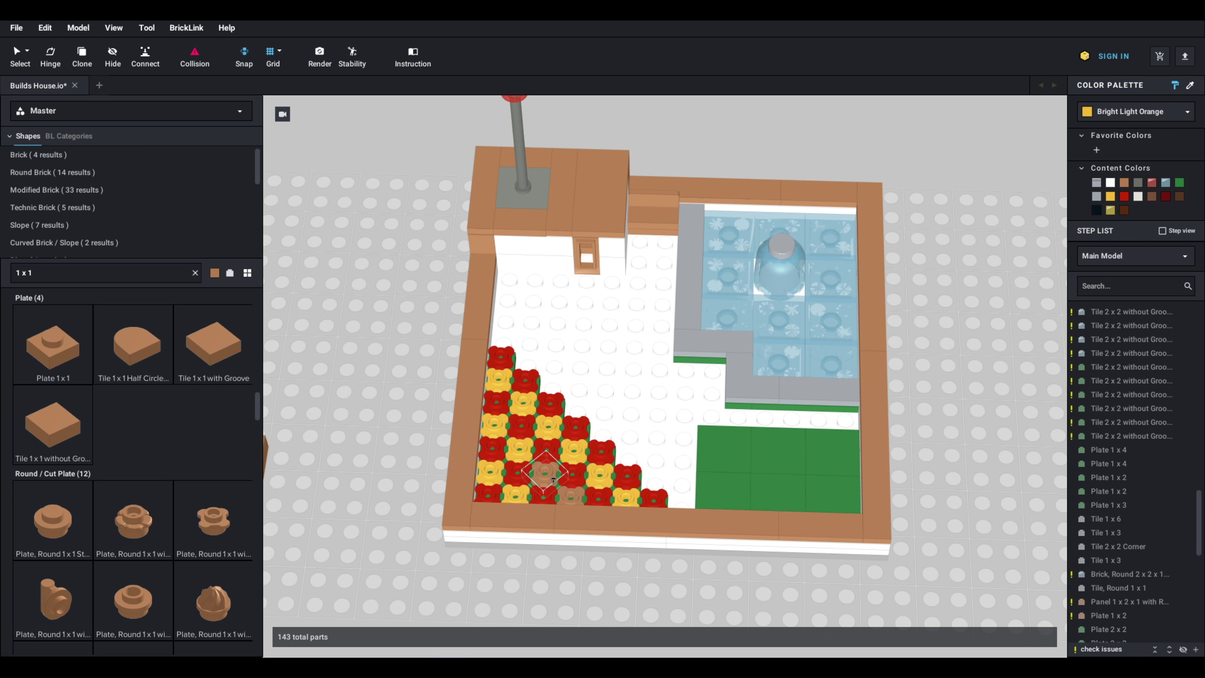
pyautogui.click(545, 474)
pyautogui.click(572, 493)
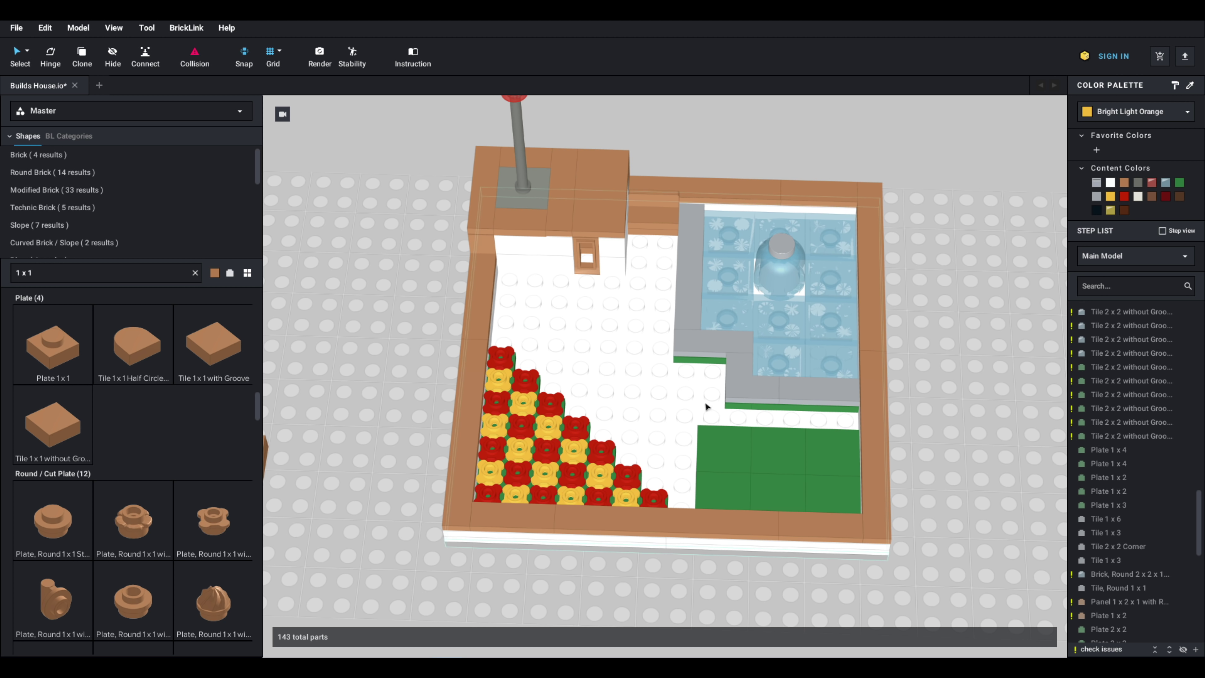
# Step: Clone the green 2 x 2 tile repeatedly to cover the white studs from the lawn up along the flower bed's stepped edge
pyautogui.click(719, 463)
pyautogui.moveTo(718, 463); pyautogui.dragTo(672, 447)
pyautogui.hotkey('ctrl', 'v')
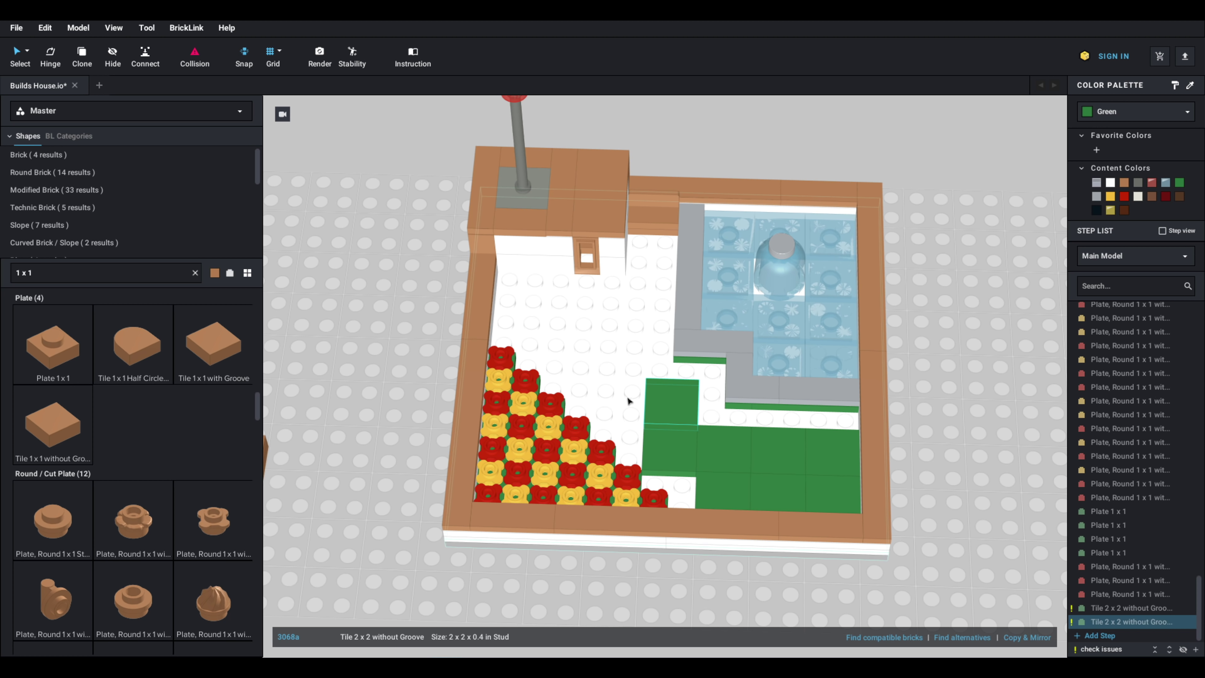
pyautogui.hotkey('ctrl', 'v')
pyautogui.hotkey('ctrl', 'v')
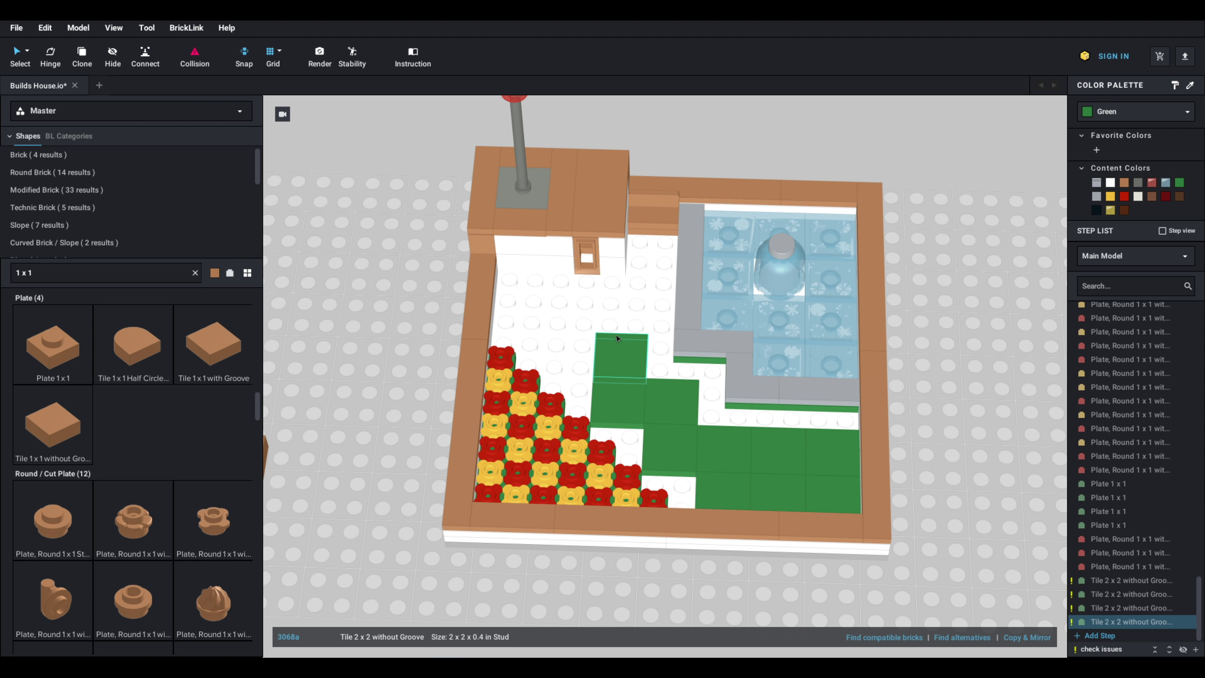
pyautogui.hotkey('ctrl', 'v')
pyautogui.hotkey('ctrl', 'v')
pyautogui.hotkey('ctrl', 'v')
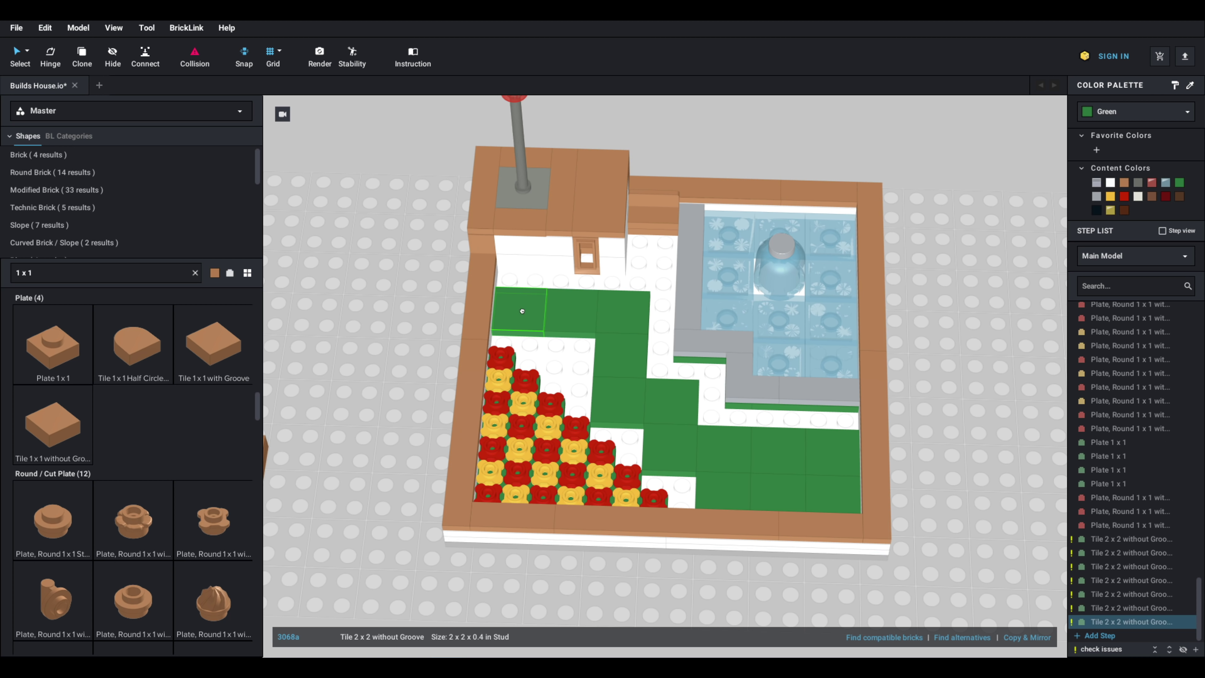
pyautogui.hotkey('ctrl', 'v')
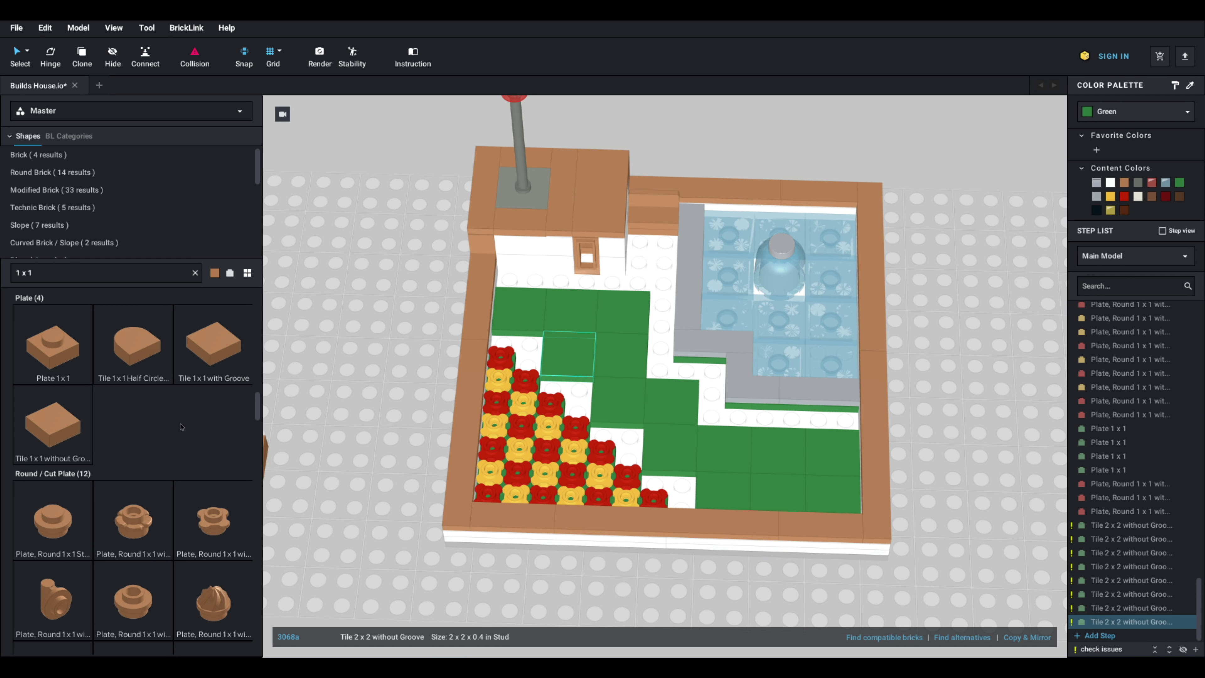
# Step: Find the parts for 2 x 2 and place four brown Tile 2 x 2 Corner pieces in the gaps along the flower bed's stepped edge
pyautogui.scroll(-3, 181, 426)
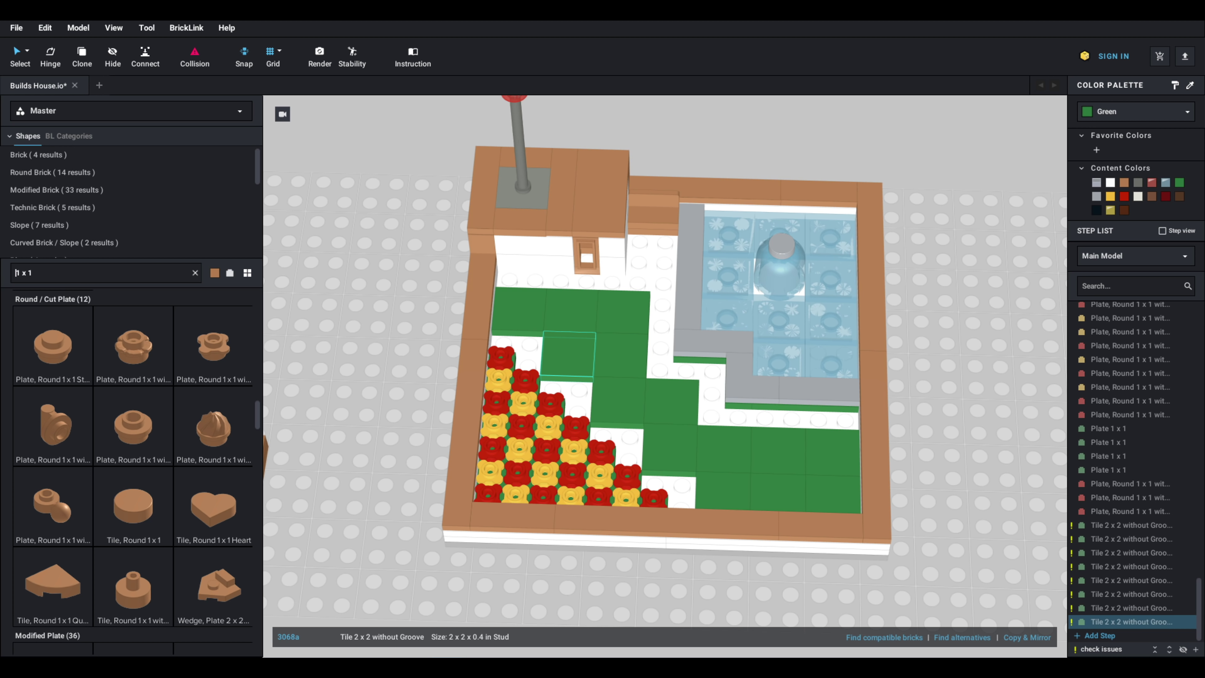
pyautogui.write('2')
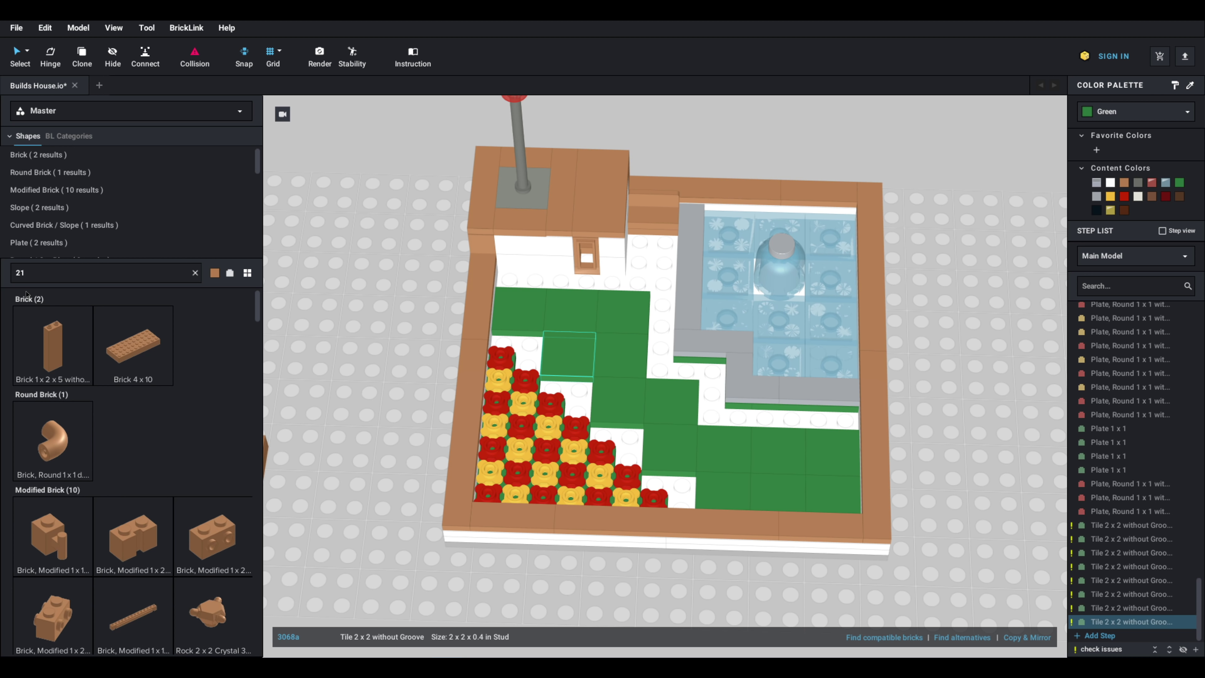
pyautogui.write('x')
pyautogui.press('Delete')
pyautogui.write('2')
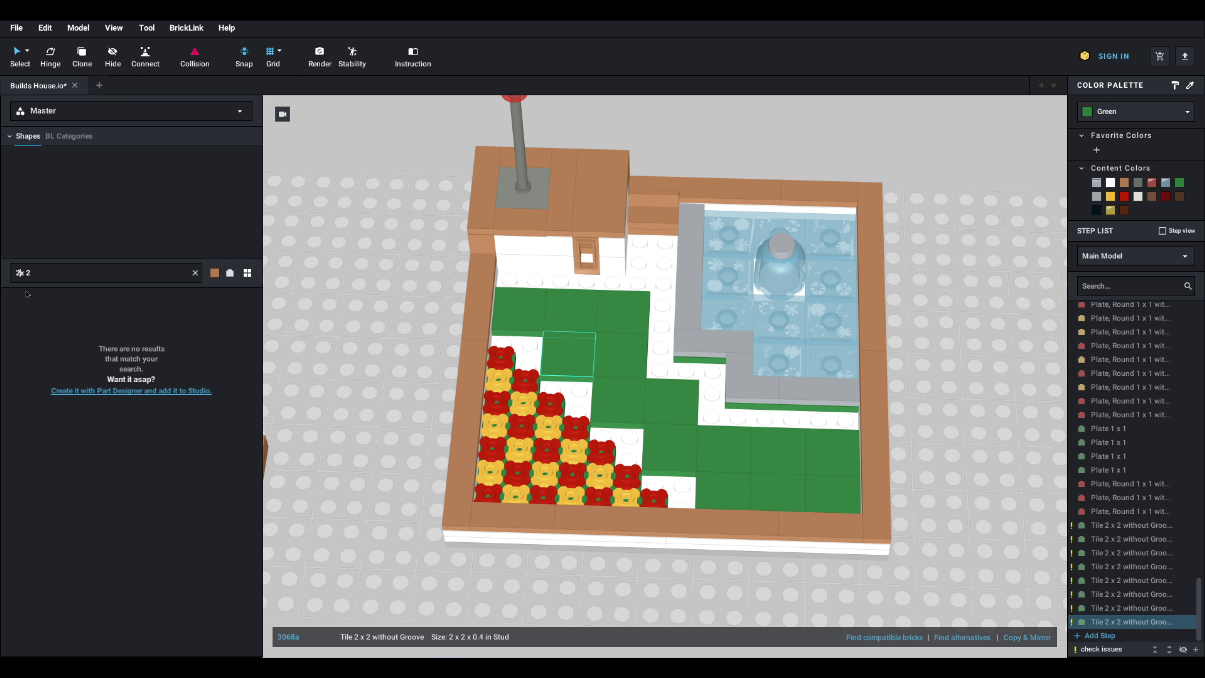
pyautogui.scroll(-10, 176, 453)
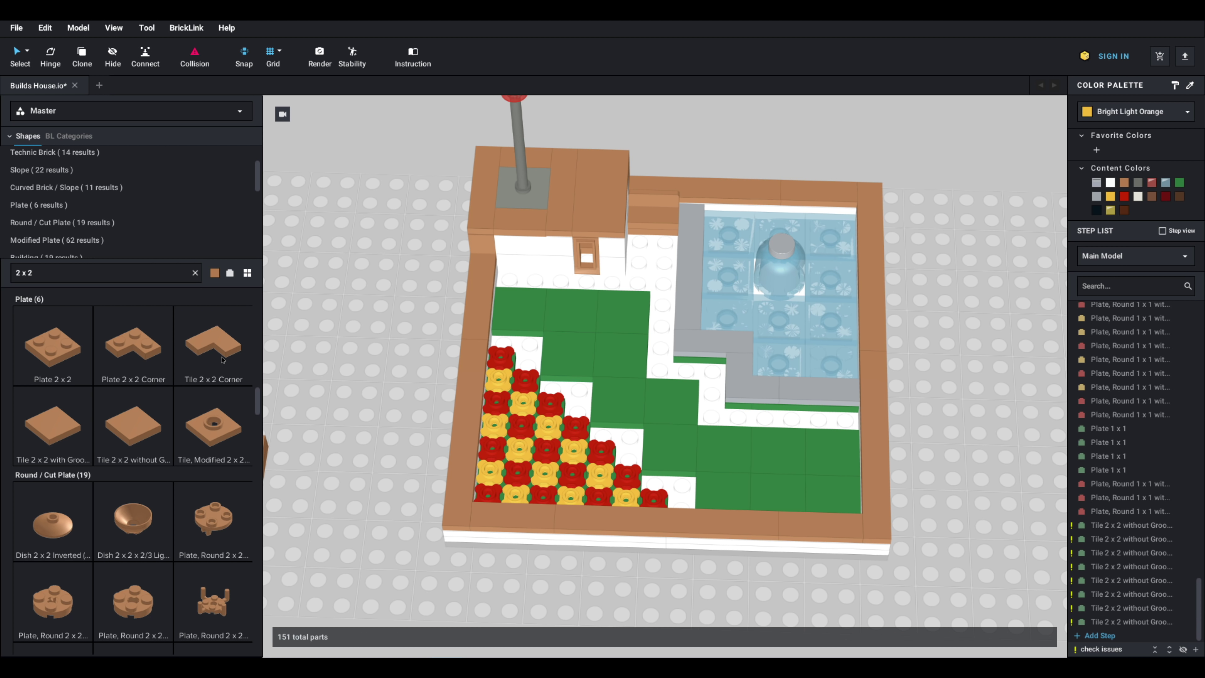
pyautogui.moveTo(213, 344); pyautogui.dragTo(506, 341)
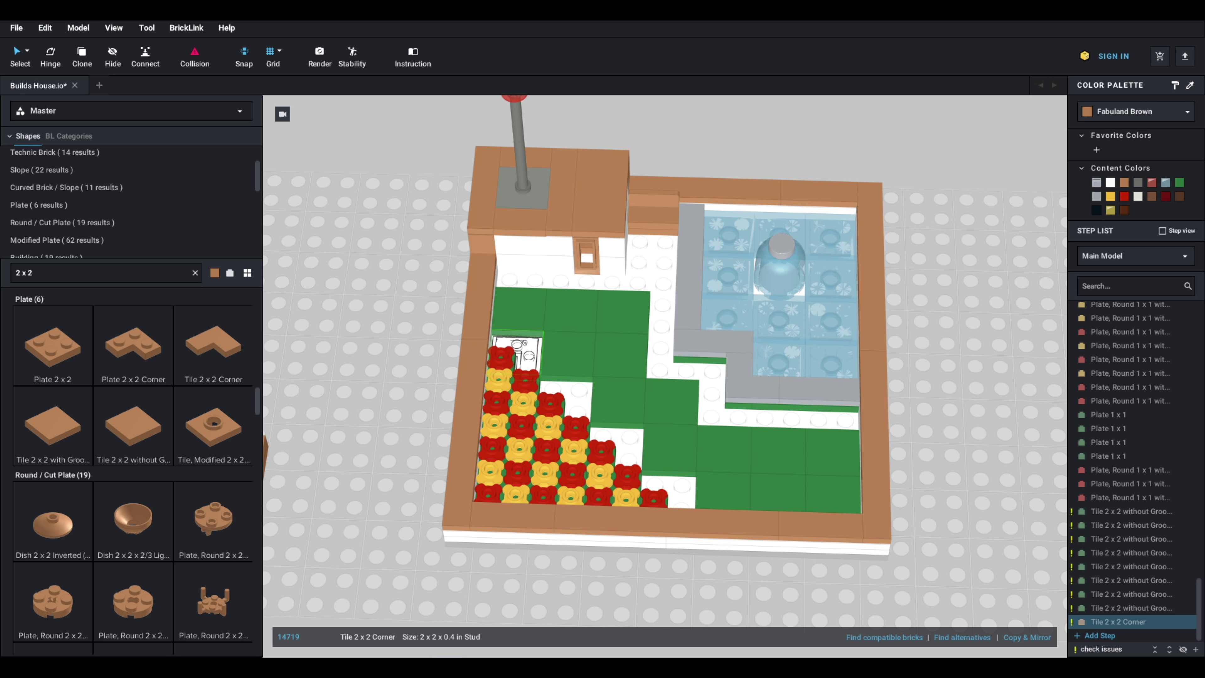
pyautogui.click(532, 337)
pyautogui.click(586, 379)
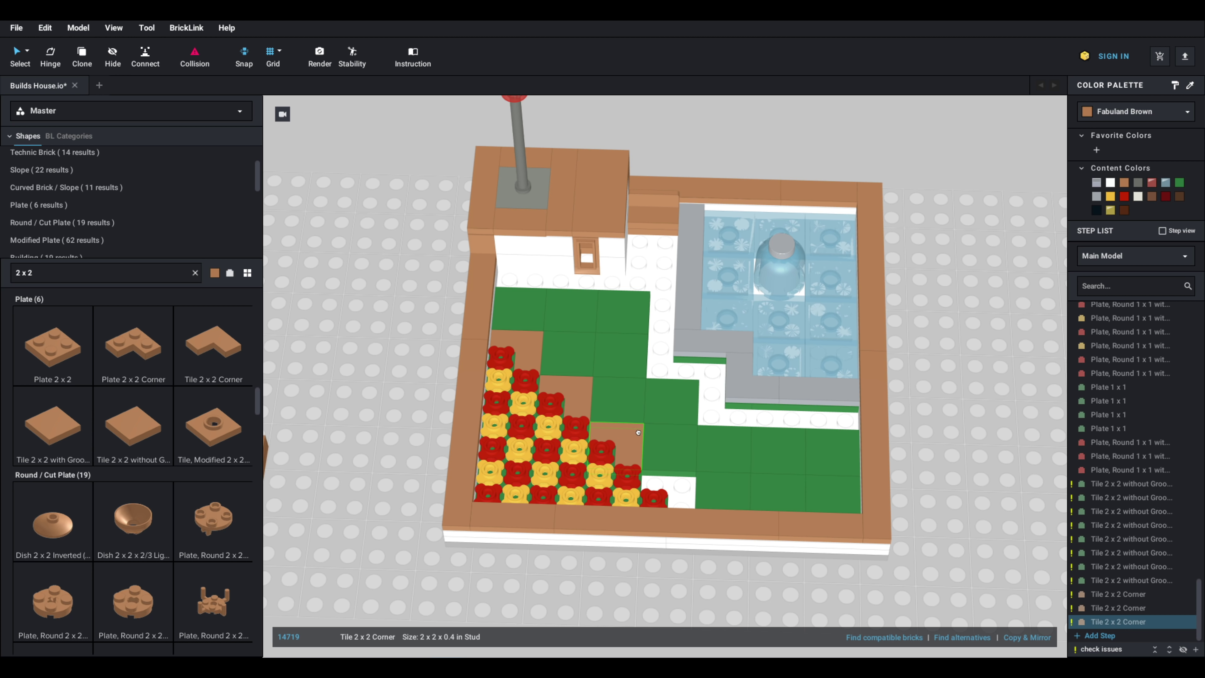
pyautogui.click(644, 468)
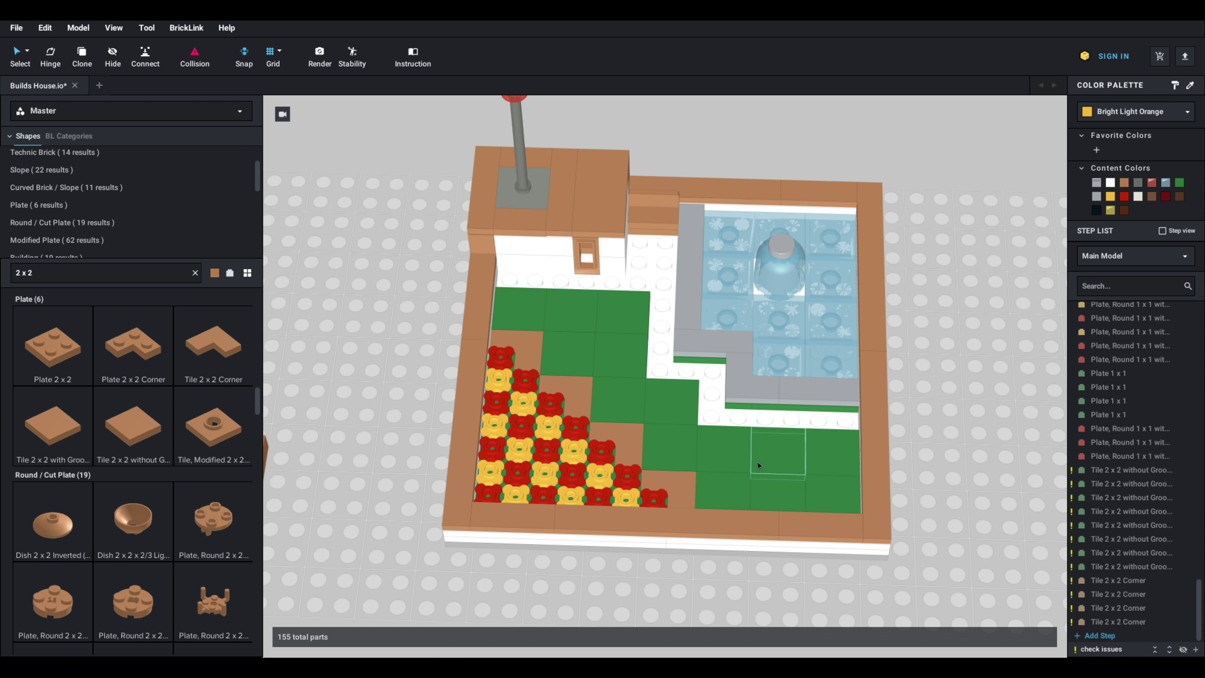
# Step: Delete the brown corner tiles and the cloned green tiles bordering the flower bed's stepped edge
pyautogui.click(672, 487)
pyautogui.press('Delete')
pyautogui.click(609, 445)
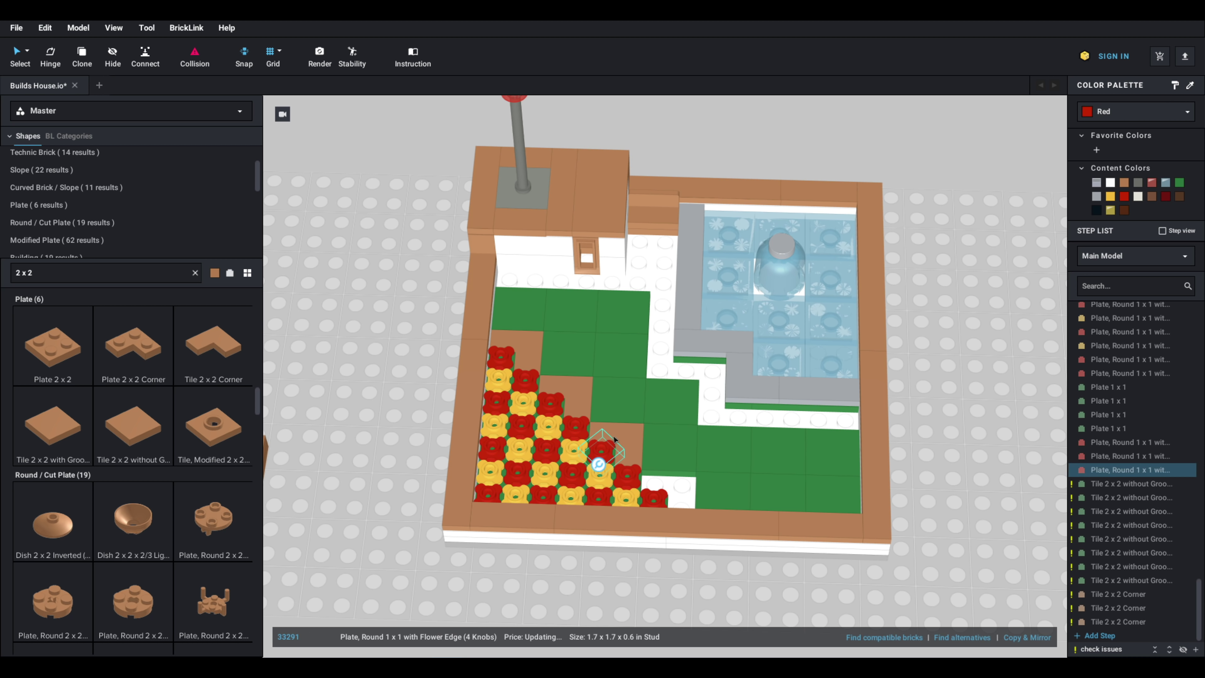
pyautogui.click(627, 432)
pyautogui.press('Delete')
pyautogui.click(618, 402)
pyautogui.press('Delete')
pyautogui.click(582, 388)
pyautogui.press('Delete')
pyautogui.click(569, 360)
pyautogui.press('Delete')
pyautogui.click(533, 347)
pyautogui.press('Delete')
pyautogui.click(524, 316)
pyautogui.press('Delete')
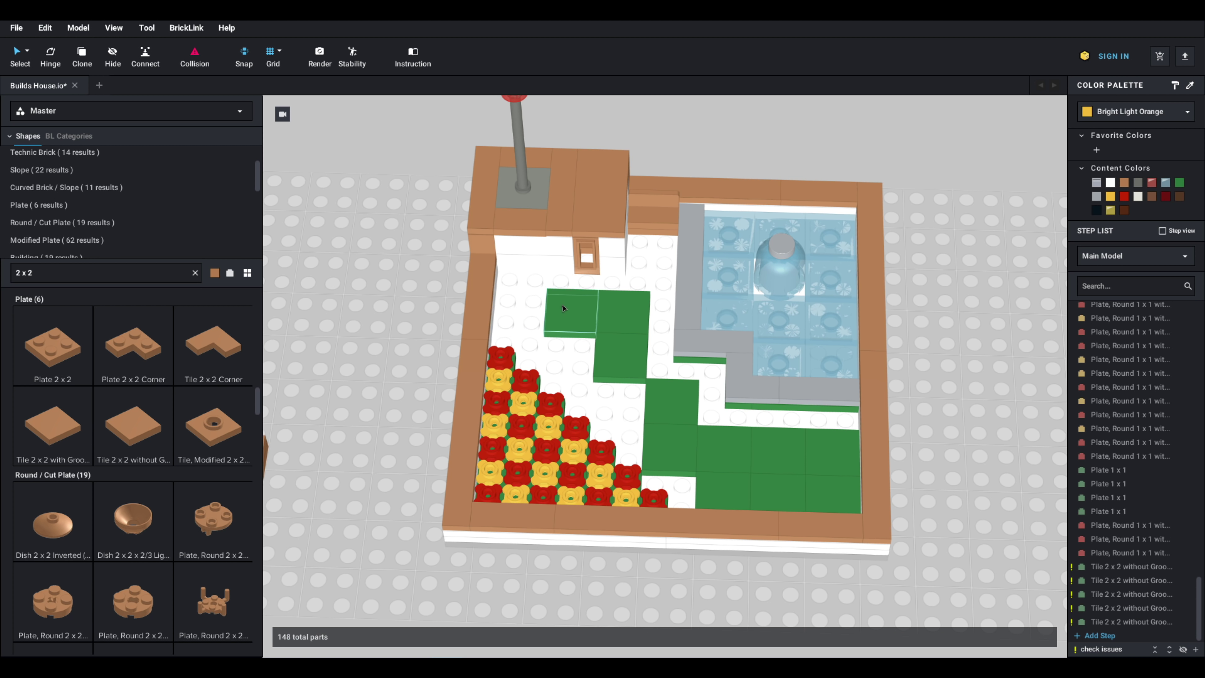
# Step: Delete the remaining cloned green 2 x 2 tiles between the house and the original lawn
pyautogui.click(565, 309)
pyautogui.click(662, 423)
pyautogui.press('Delete')
pyautogui.click(683, 456)
pyautogui.press('Delete')
# Step: Delete the original green 2 x 2 tiles of the lawn in the garden's front corner
pyautogui.click(720, 456)
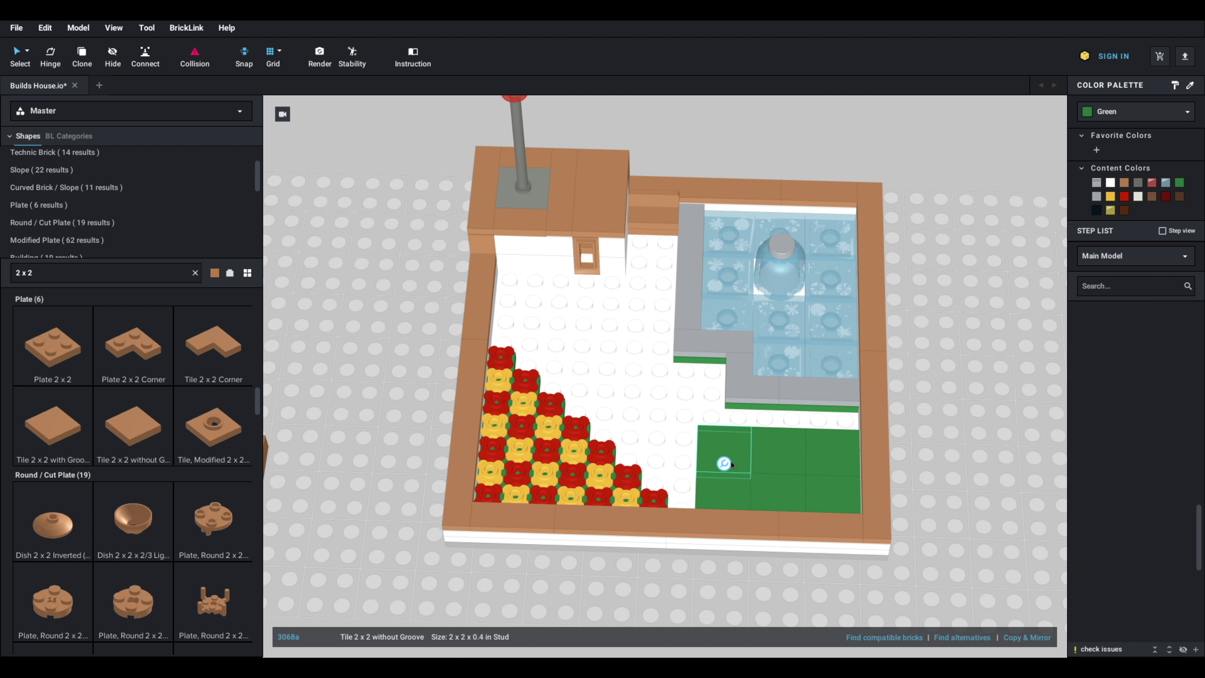
pyautogui.press('Delete')
pyautogui.click(730, 494)
pyautogui.press('Delete')
pyautogui.press('Delete')
pyautogui.click(832, 451)
pyautogui.press('Delete')
pyautogui.click(830, 496)
pyautogui.press('Delete')
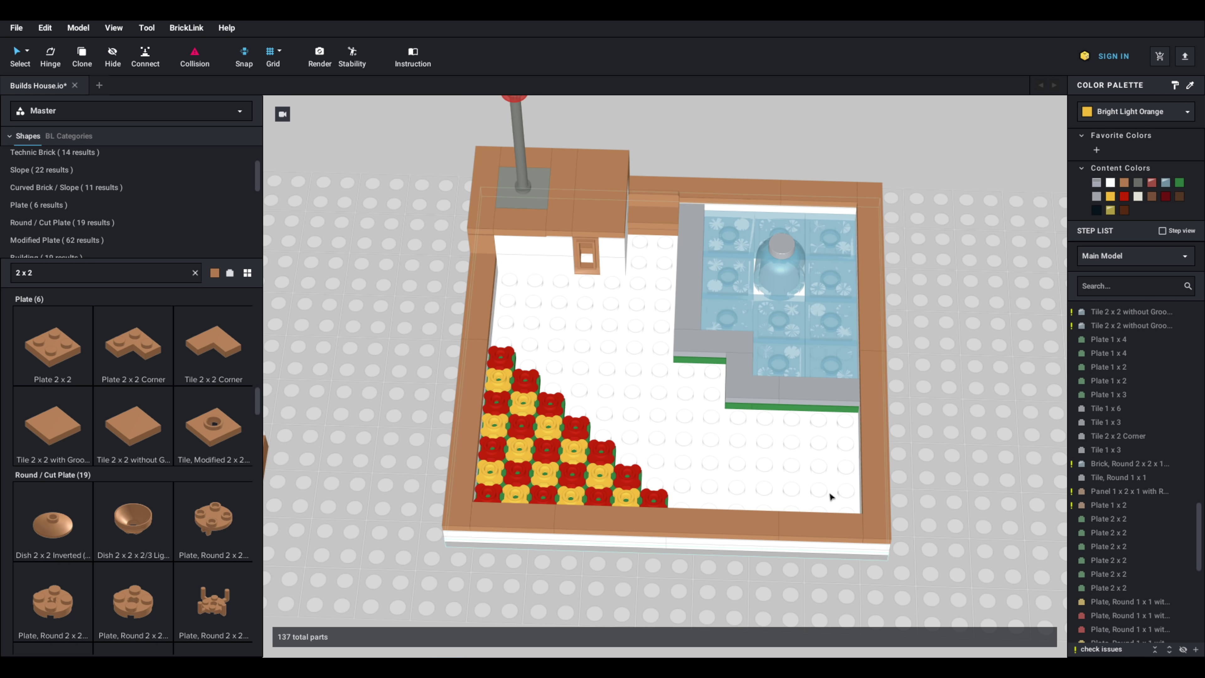
# Step: Clear the part search, show the Plate category, and place a brown Tile 1 x 3 in front of the house doorway
pyautogui.scroll(10, 156, 483)
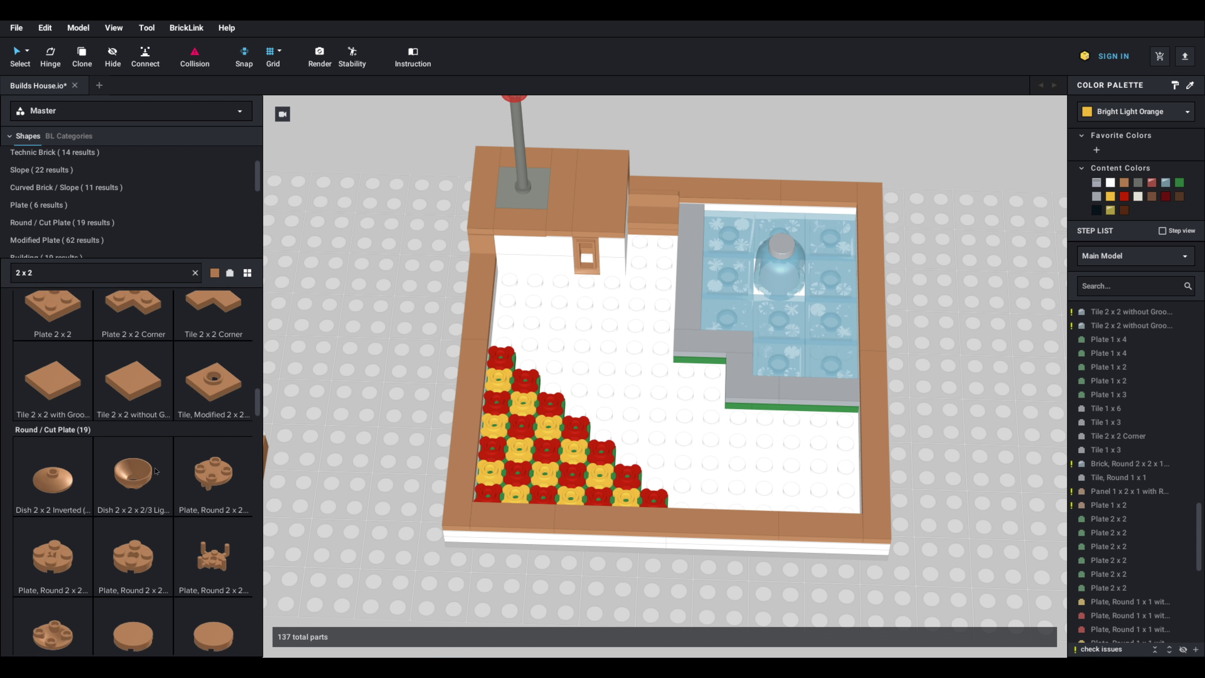
pyautogui.click(195, 272)
pyautogui.scroll(-2, 240, 219)
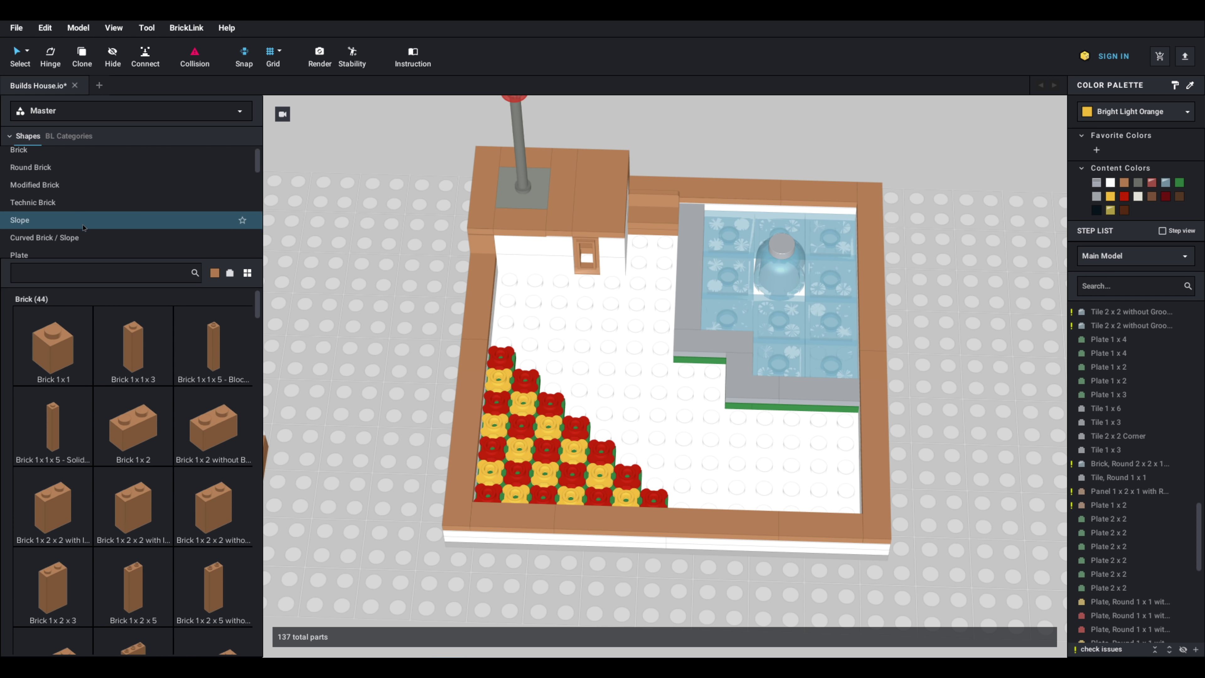
pyautogui.click(50, 233)
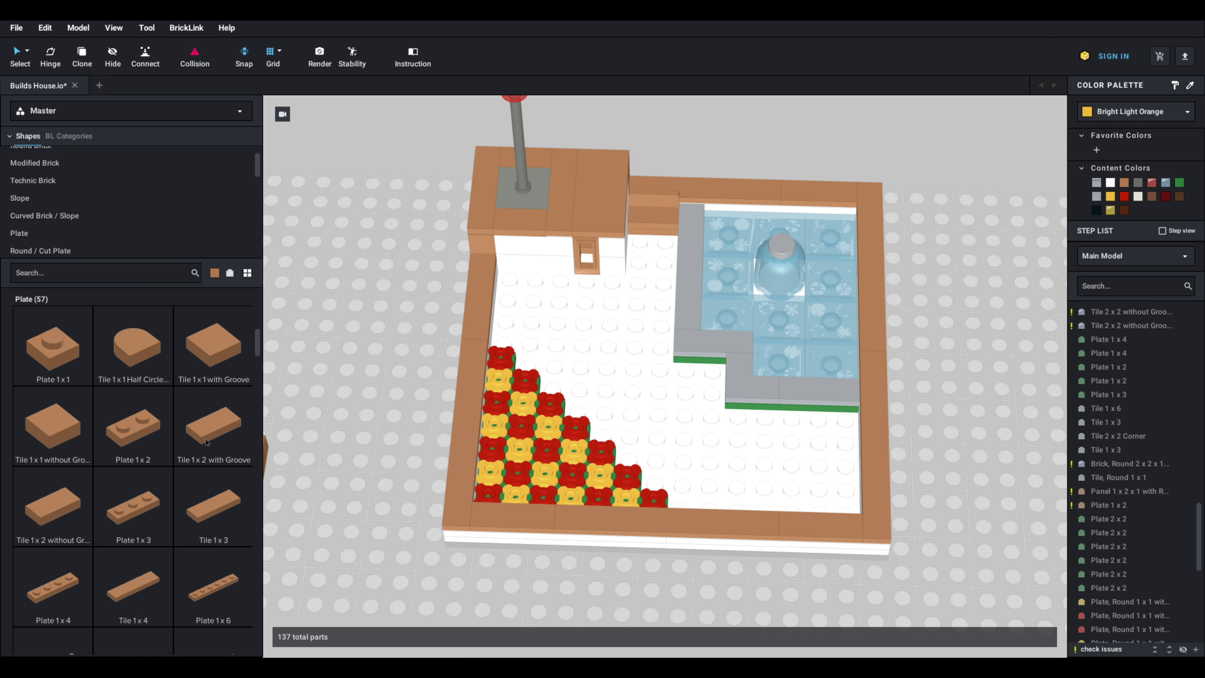
pyautogui.click(213, 506)
pyautogui.click(608, 281)
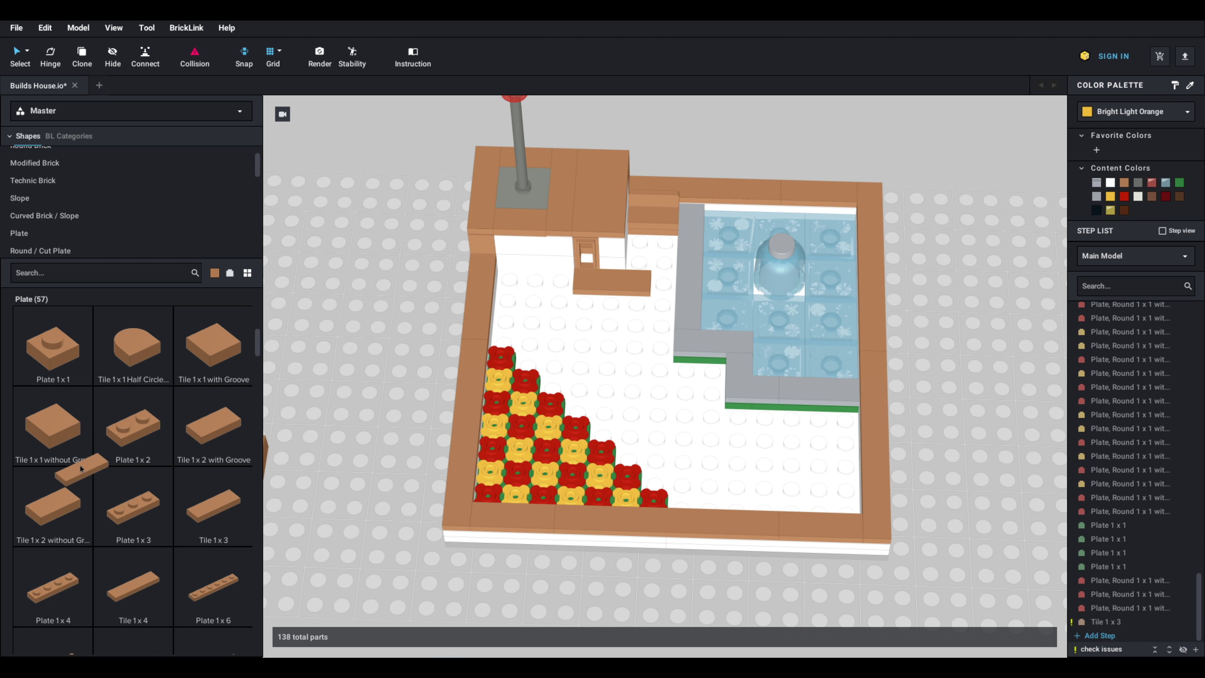
# Step: Extend the doorway path with brown Tile 1 x 2 with Groove pieces, one back toward the rear wall and one along the house front
pyautogui.click(213, 425)
pyautogui.click(647, 258)
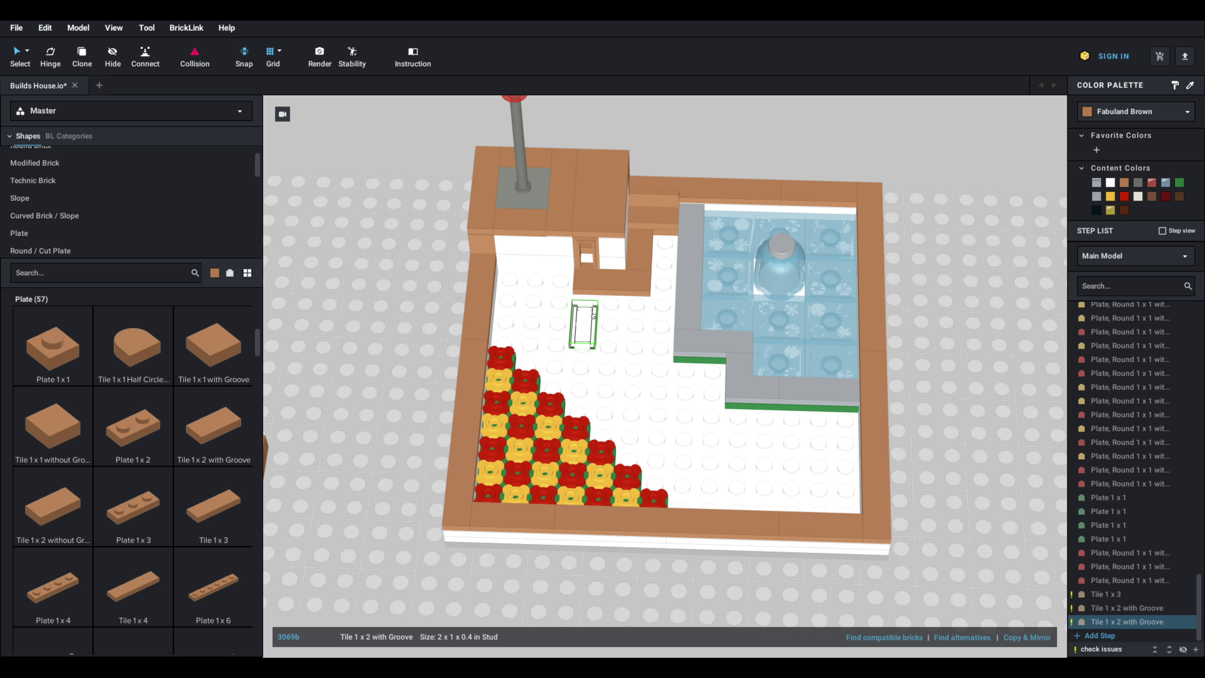
pyautogui.moveTo(594, 316); pyautogui.dragTo(594, 344, button='right')
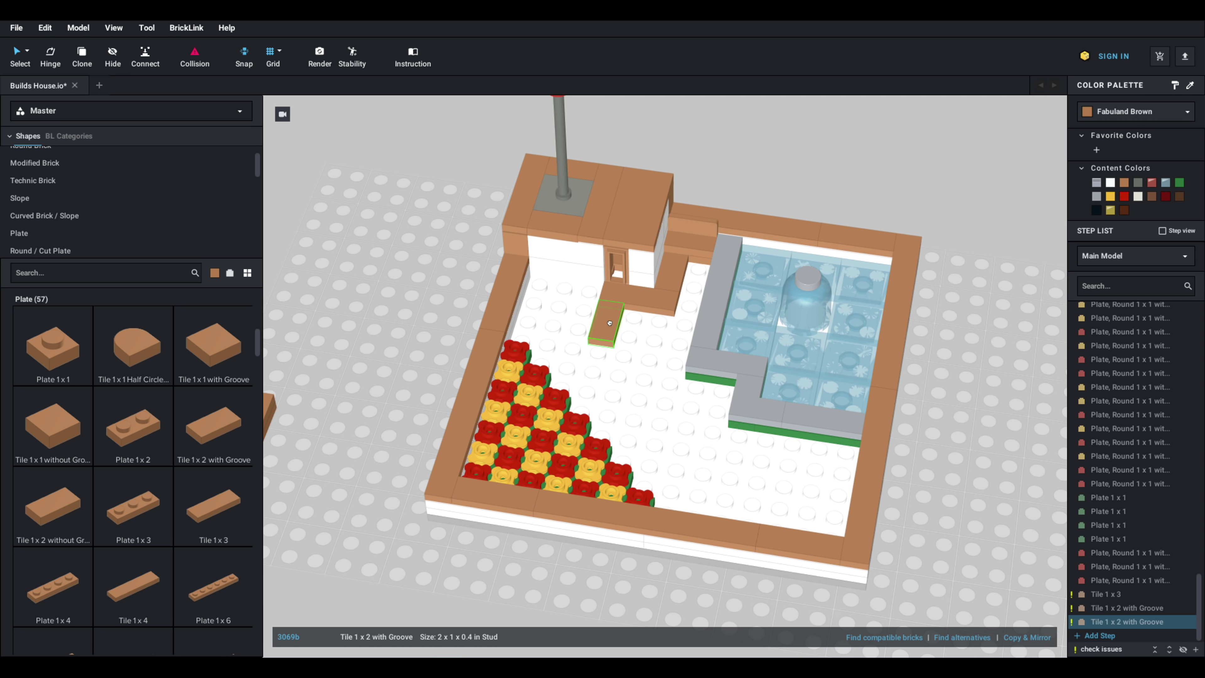
pyautogui.click(579, 290)
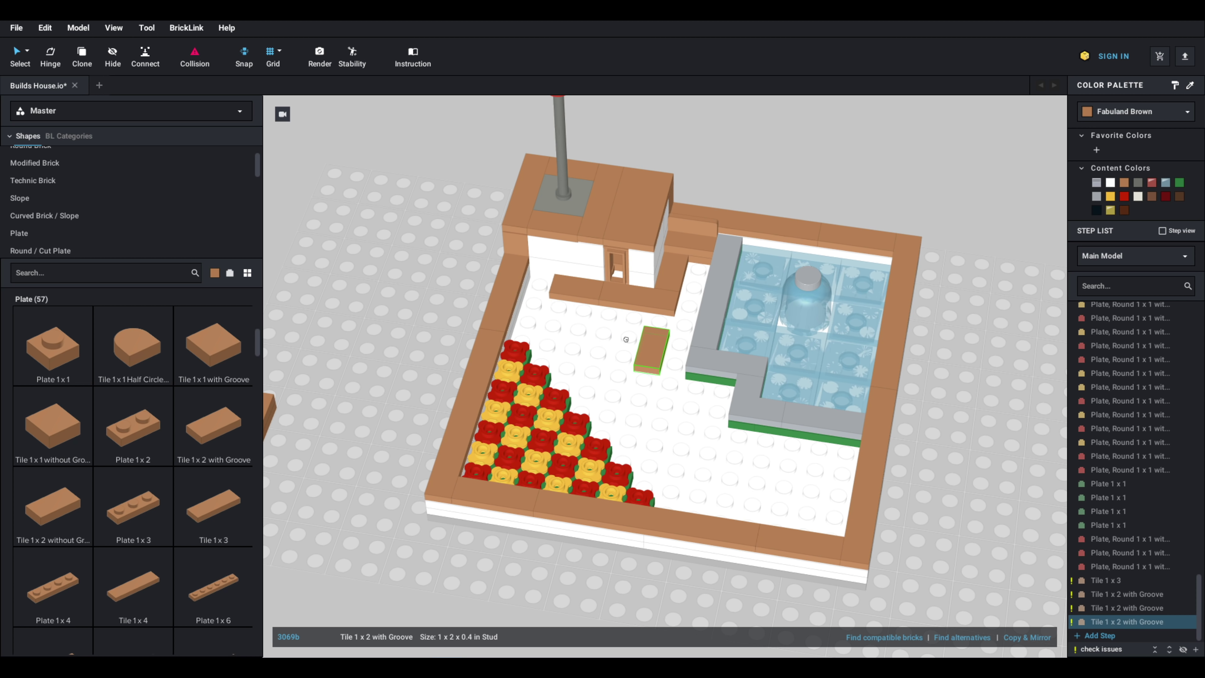
# Step: Lay four brown Tile 1 x 2 with Groove pieces as a path running forward from the doorway and turning toward the pond side
pyautogui.click(607, 324)
pyautogui.click(595, 361)
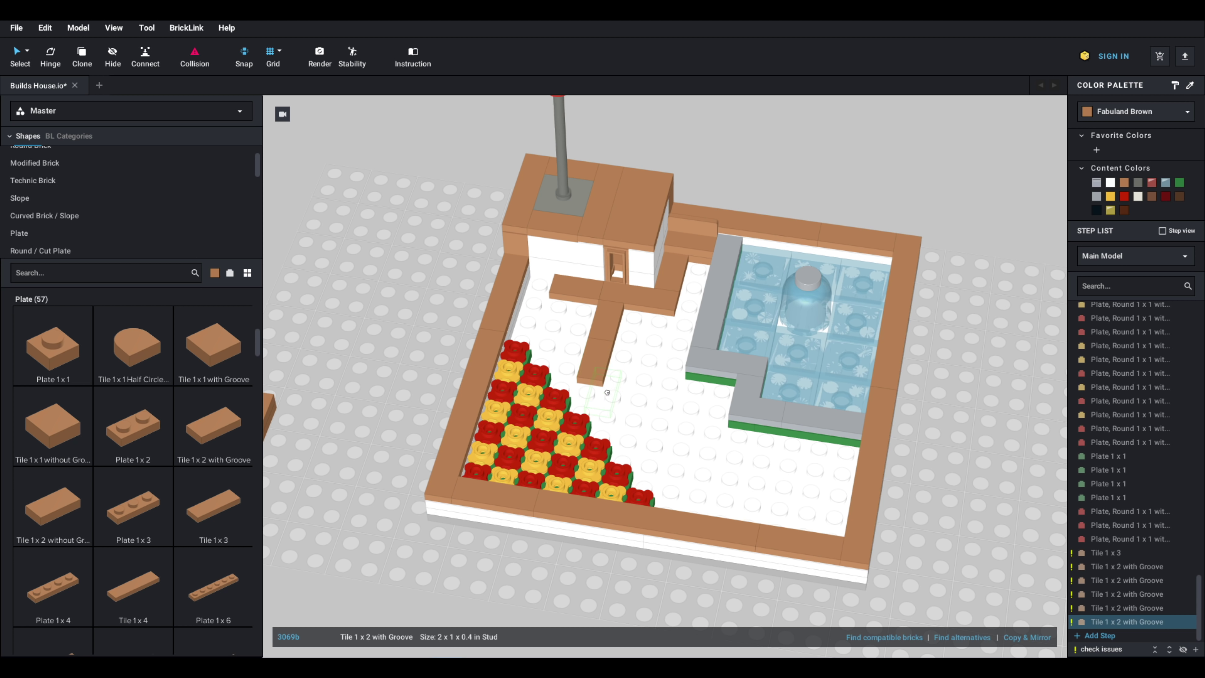
pyautogui.click(602, 397)
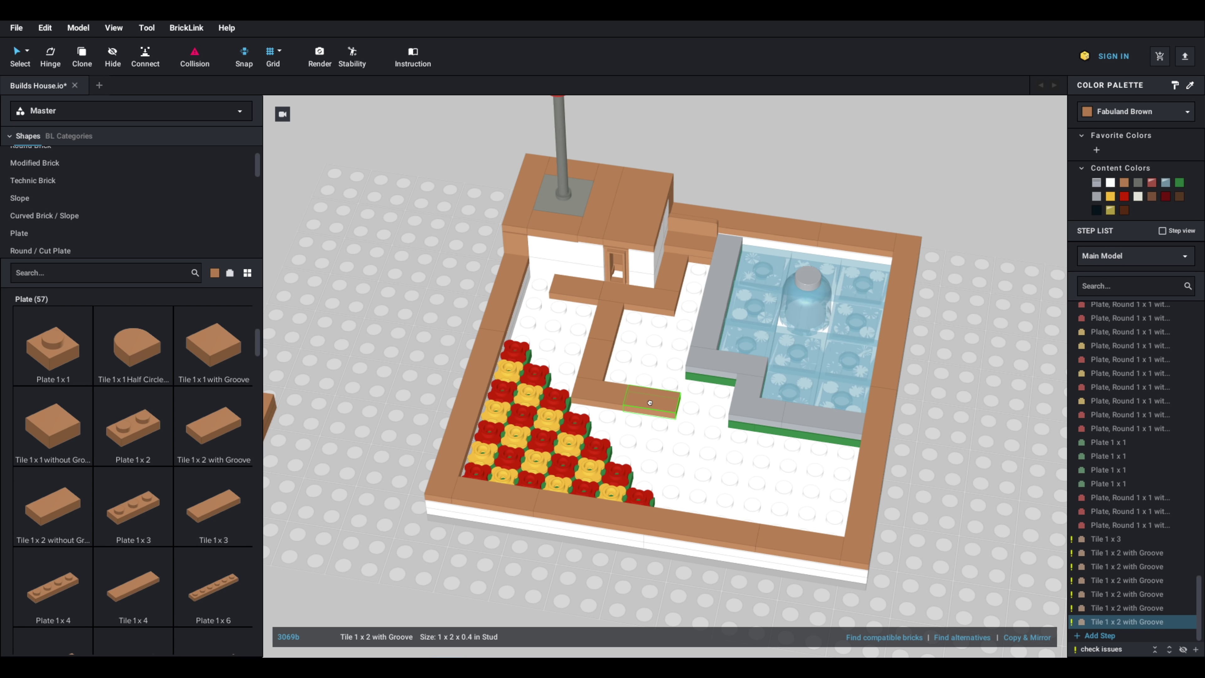
pyautogui.click(652, 400)
# Step: Continue the path with brown Tile 1 x 2 with Groove pieces along the pond's front edge to the side wall, with a branch to the front wall
pyautogui.press('Right')
pyautogui.click(671, 426)
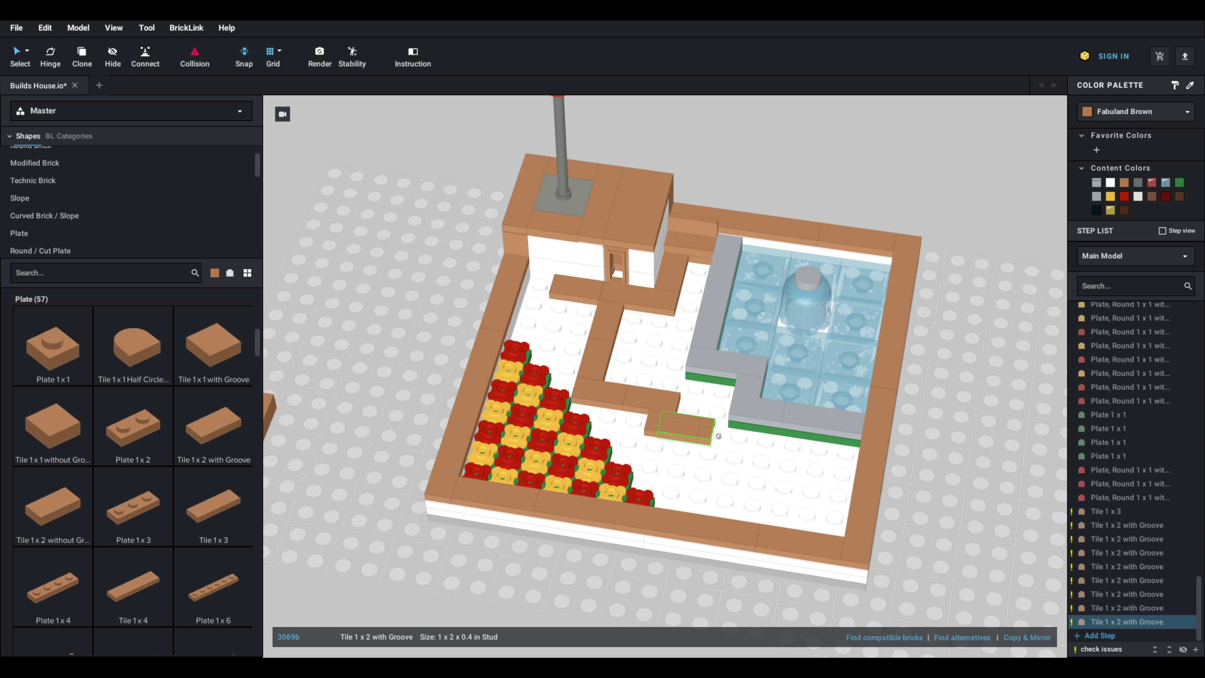
pyautogui.click(725, 434)
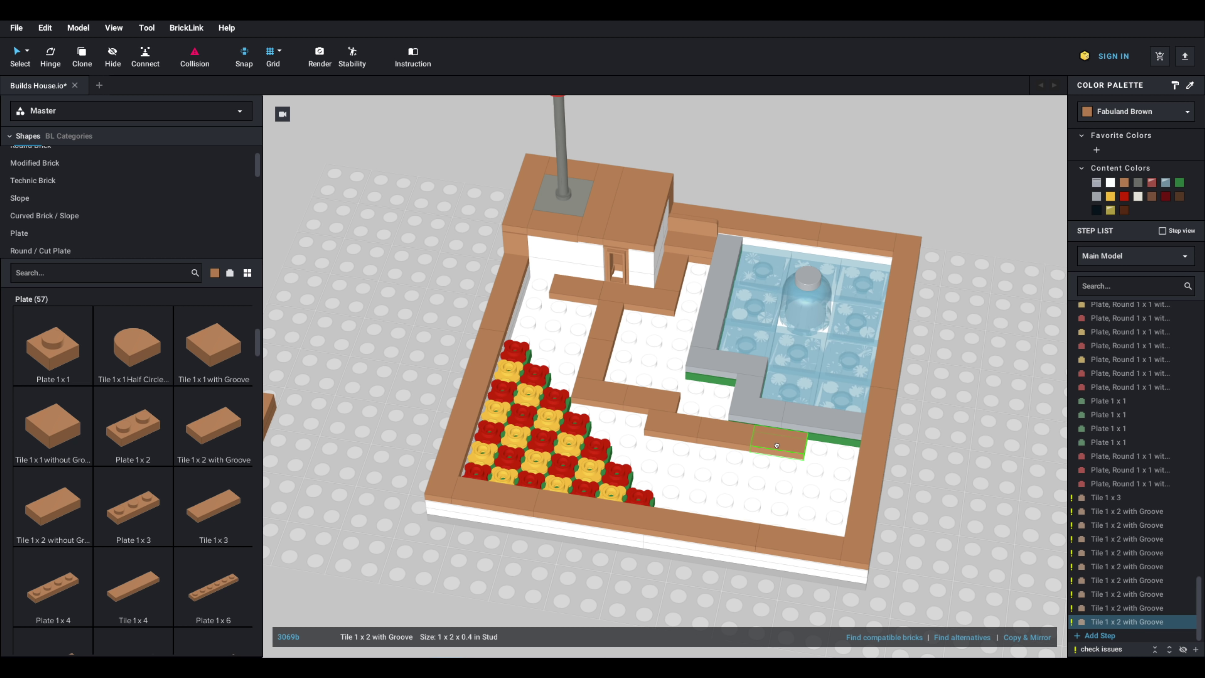
pyautogui.click(776, 444)
pyautogui.click(833, 439)
pyautogui.press('Right')
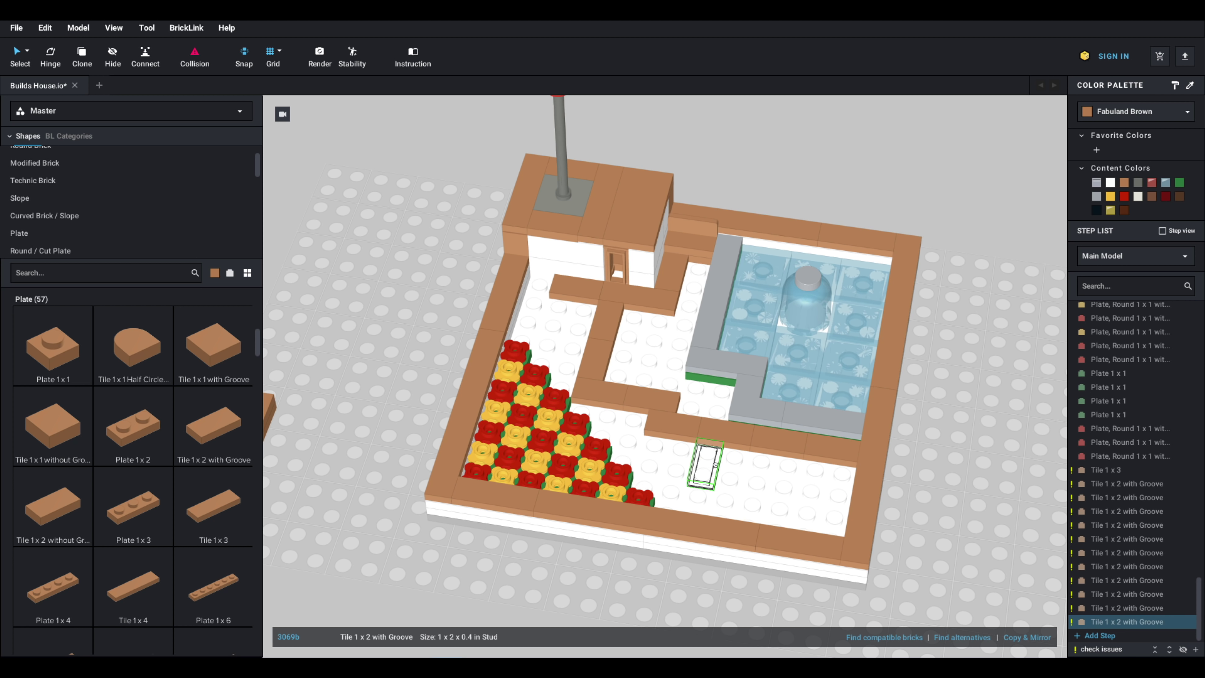
pyautogui.click(699, 491)
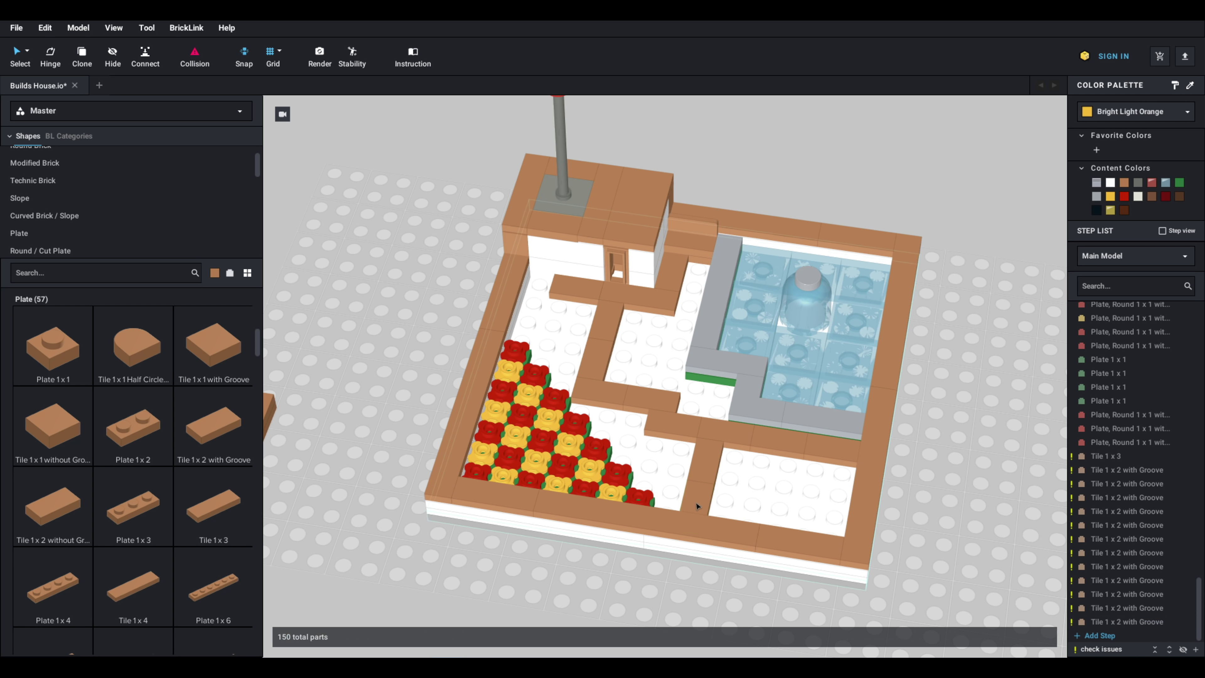
pyautogui.scroll(-2, 416, 363)
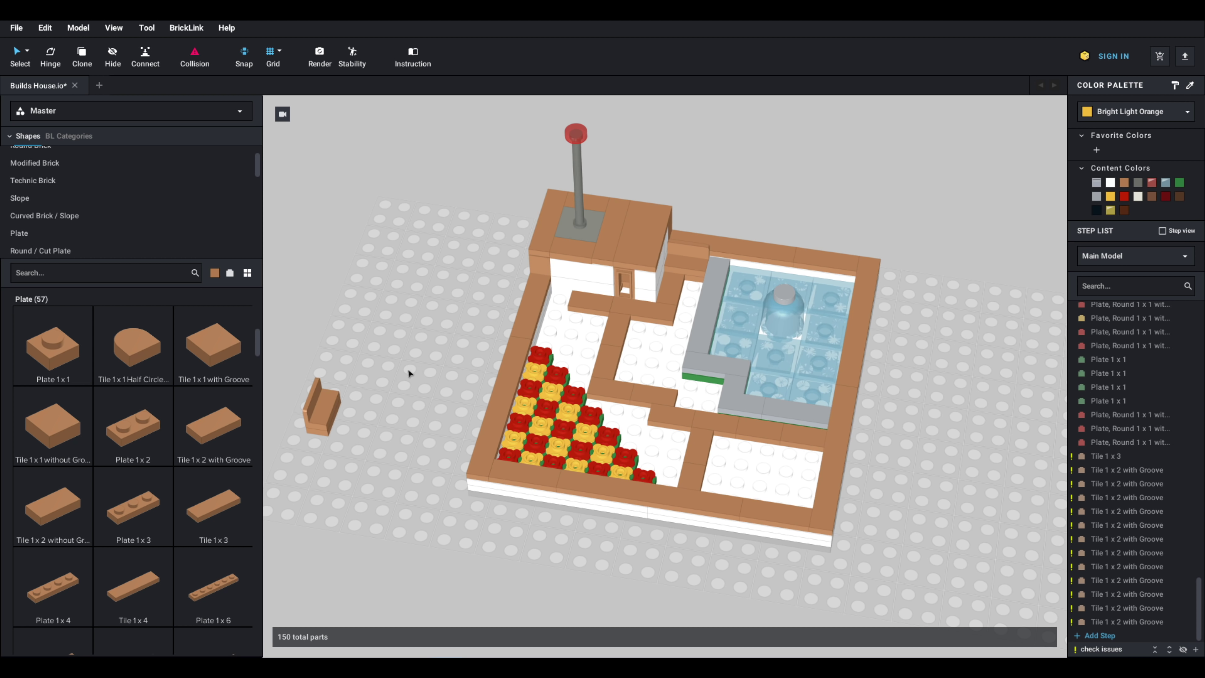
# Step: Copy the brown bench outside the wall and place four copies: by the house's side wall, beside the central path, and two in the front plot near the pond
pyautogui.moveTo(310, 437); pyautogui.dragTo(298, 458)
pyautogui.hotkey('ctrl', 'c')
pyautogui.hotkey('ctrl', 'v')
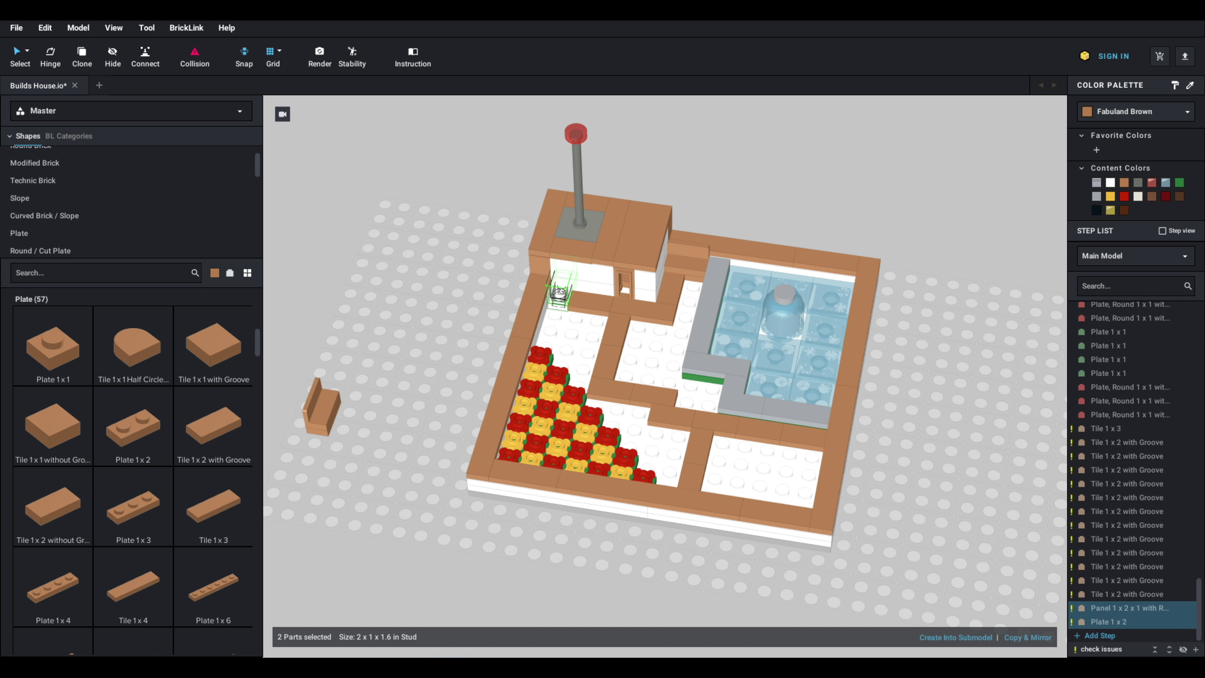
pyautogui.moveTo(690, 441); pyautogui.dragTo(775, 434)
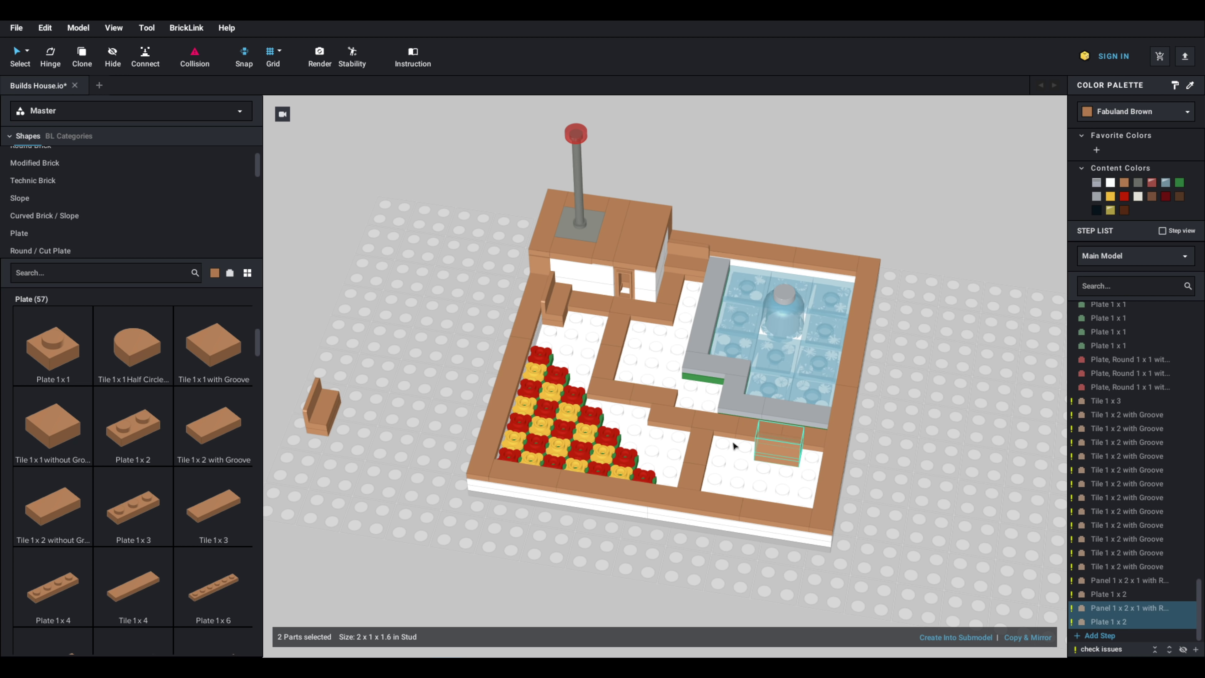
pyautogui.hotkey('ctrl', 'v')
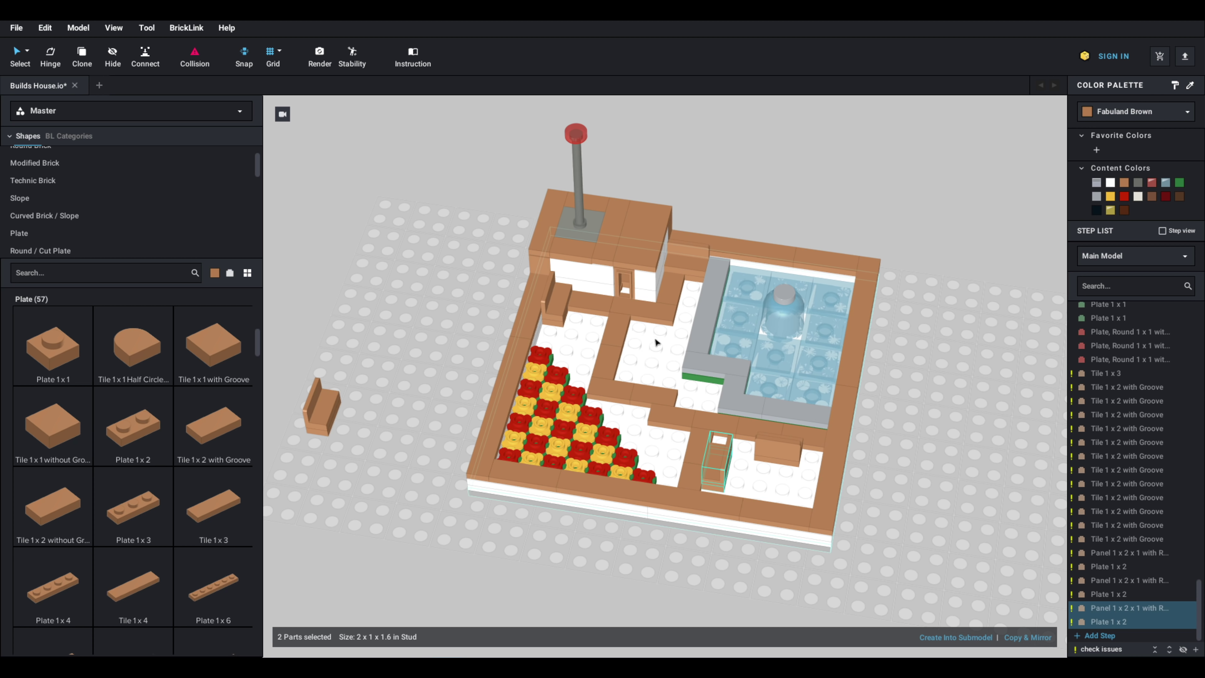
pyautogui.hotkey('ctrl', 'v')
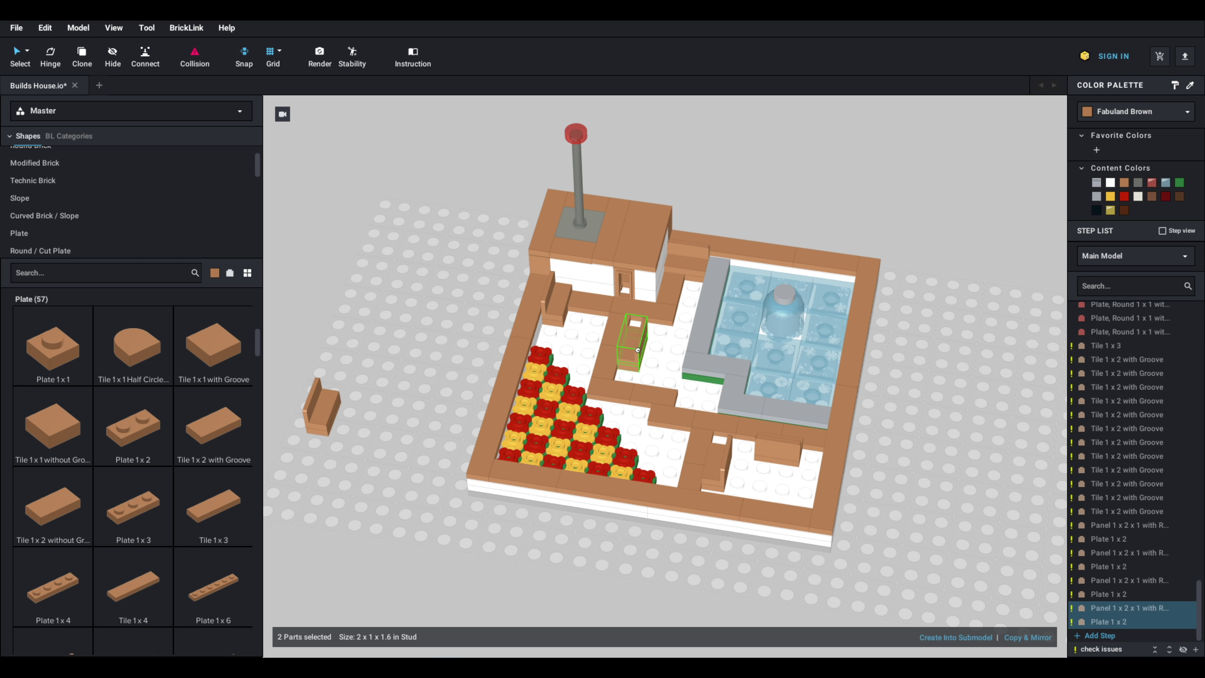
# Step: Delete the original bench standing outside the garden wall
pyautogui.moveTo(388, 331); pyautogui.dragTo(287, 456)
pyautogui.press('Delete')
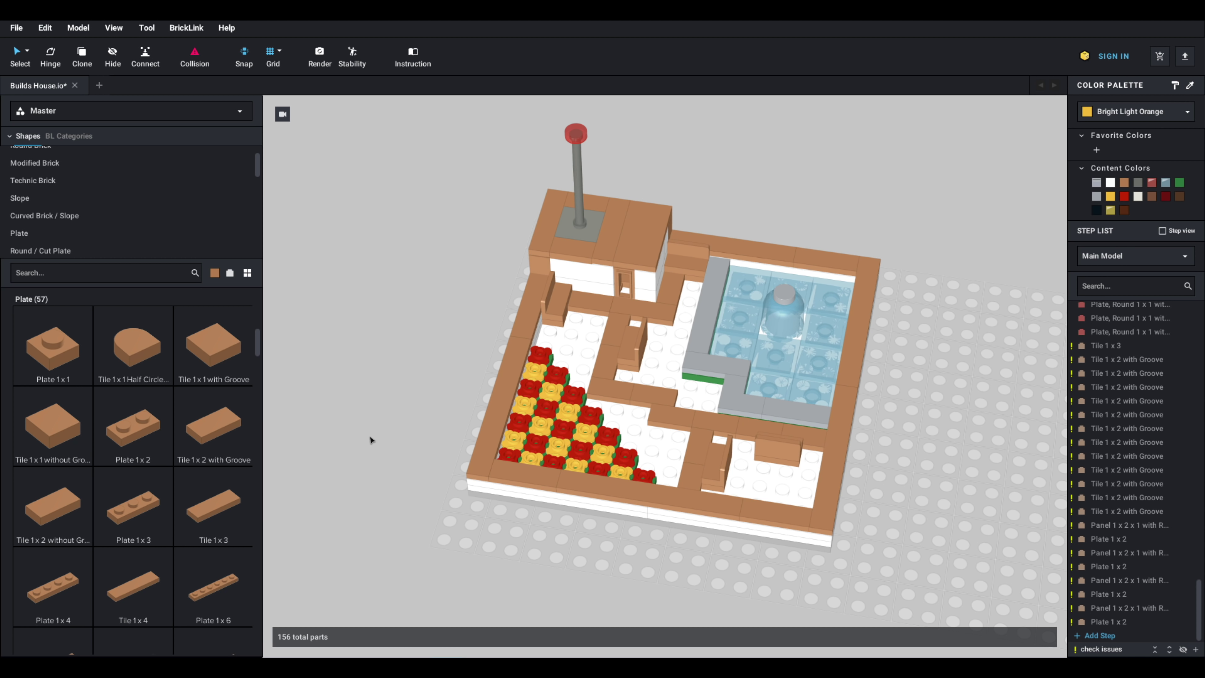
pyautogui.moveTo(356, 430); pyautogui.dragTo(363, 445, button='right')
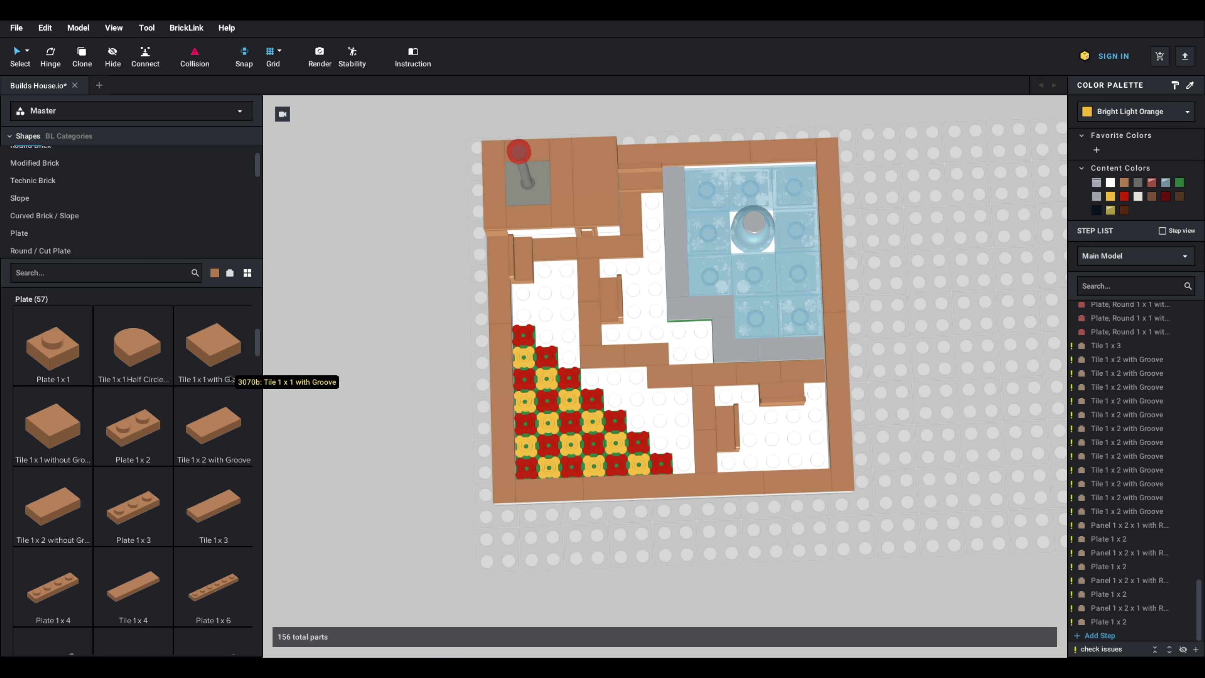
pyautogui.moveTo(536, 283); pyautogui.dragTo(444, 303)
pyautogui.press('Delete')
pyautogui.moveTo(443, 304); pyautogui.dragTo(428, 294, button='right')
# Step: Paint all the brown path tiles Dark Bluish Gray, from the doorway to the front and side walls
pyautogui.click(1167, 114)
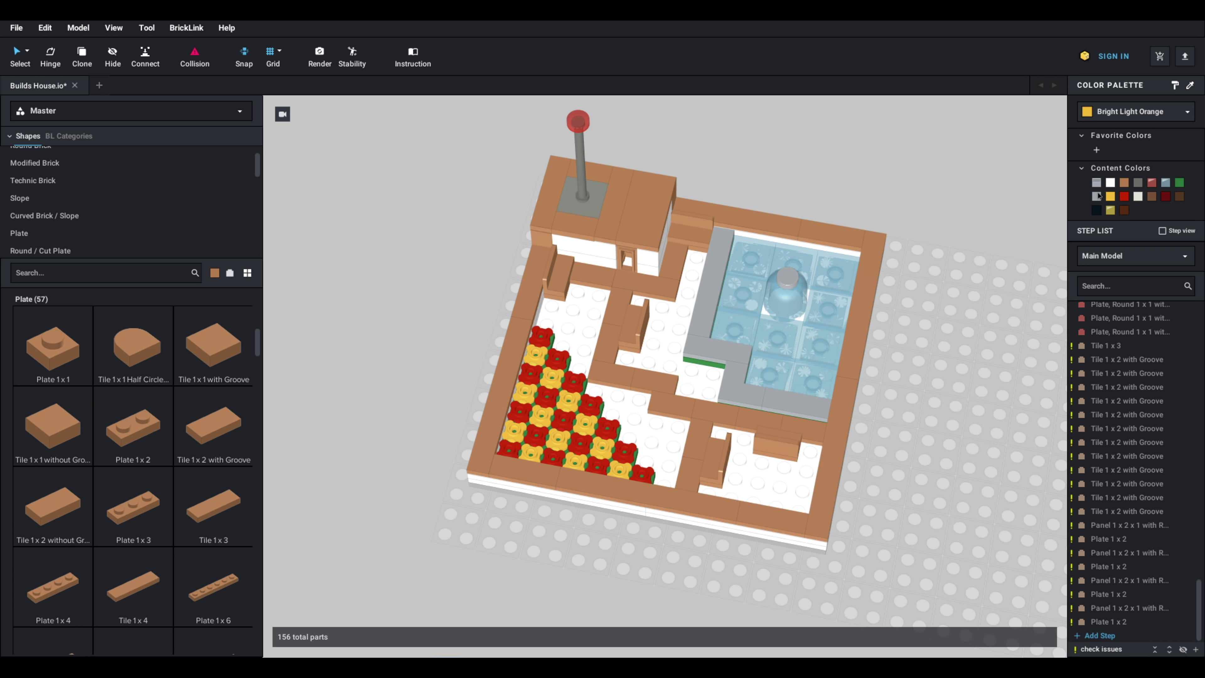
pyautogui.moveTo(695, 288); pyautogui.dragTo(720, 274, button='right')
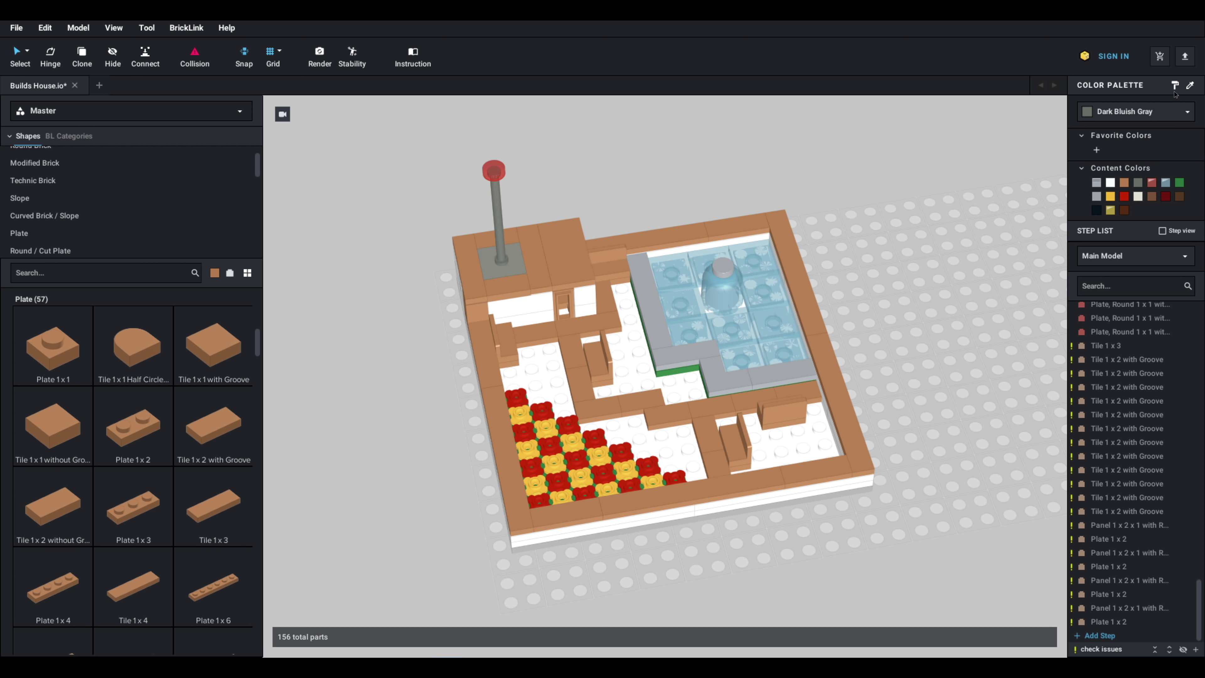
pyautogui.click(578, 351)
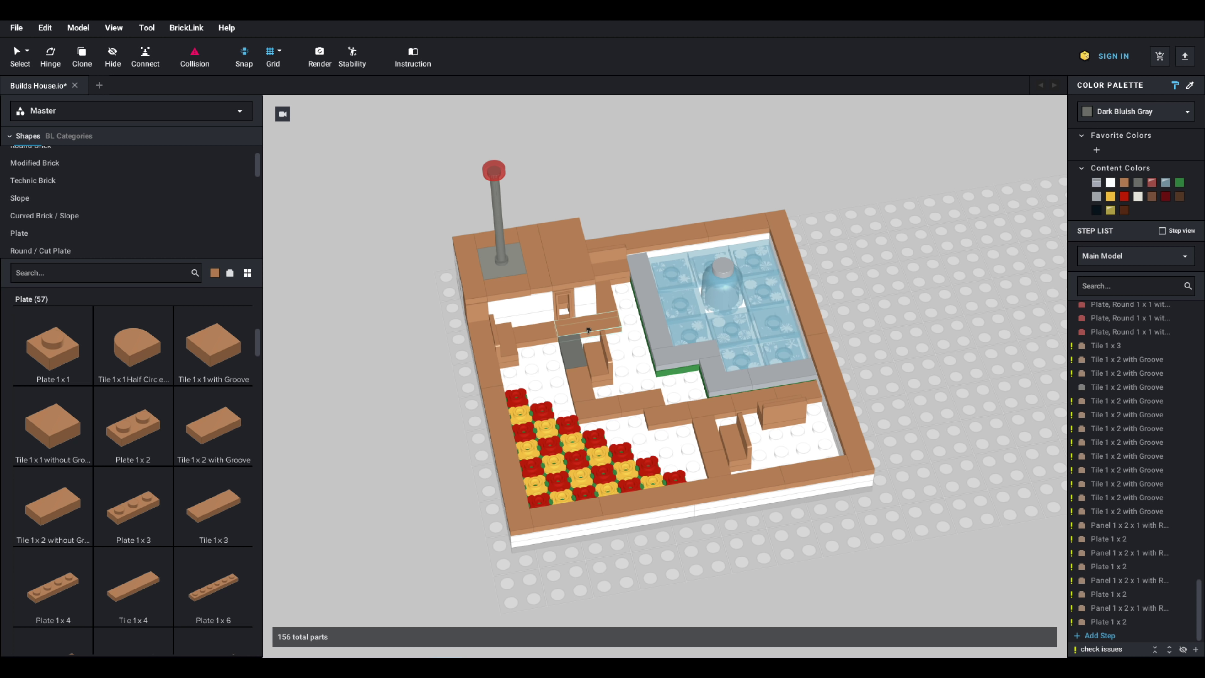
pyautogui.click(579, 383)
pyautogui.click(597, 409)
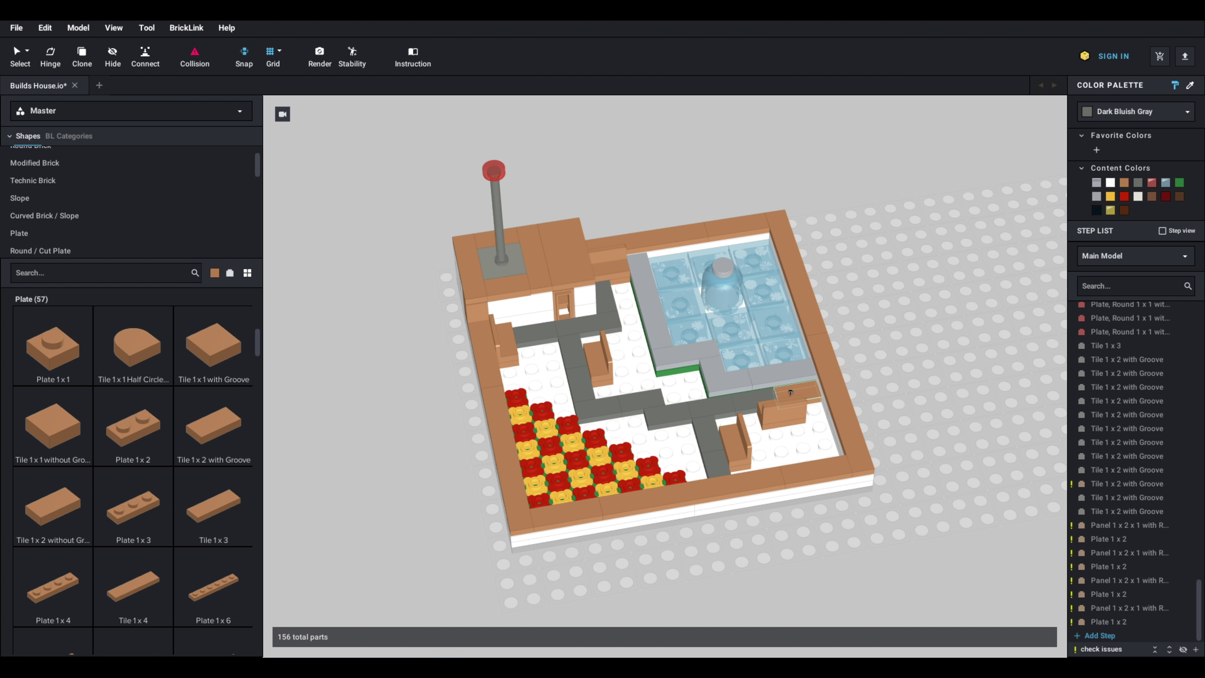
# Step: Place brown Tile 2 x 2 with Groove pieces, two between the flower bed and central path and two between the central bench and pond
pyautogui.scroll(3, 573, 402)
pyautogui.moveTo(573, 402); pyautogui.dragTo(536, 376, button='right')
pyautogui.moveTo(651, 323); pyautogui.dragTo(661, 346, button='right')
pyautogui.scroll(-1, 242, 397)
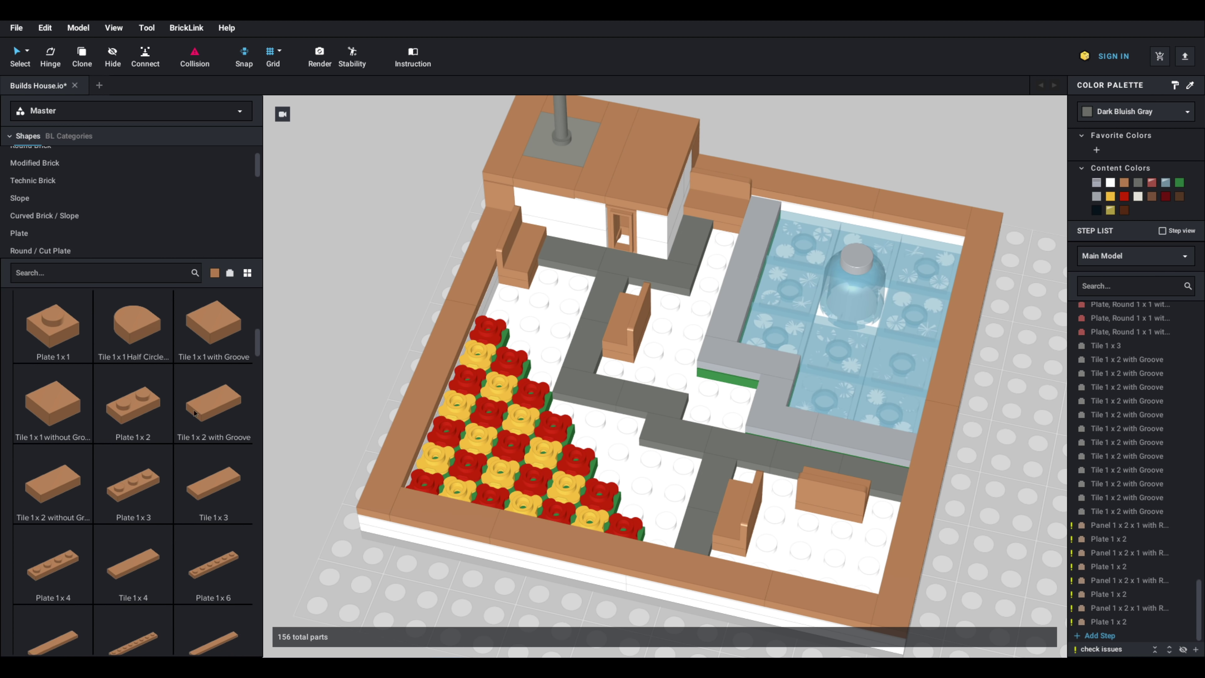
pyautogui.moveTo(511, 303); pyautogui.dragTo(531, 345, button='right')
pyautogui.scroll(3, 152, 382)
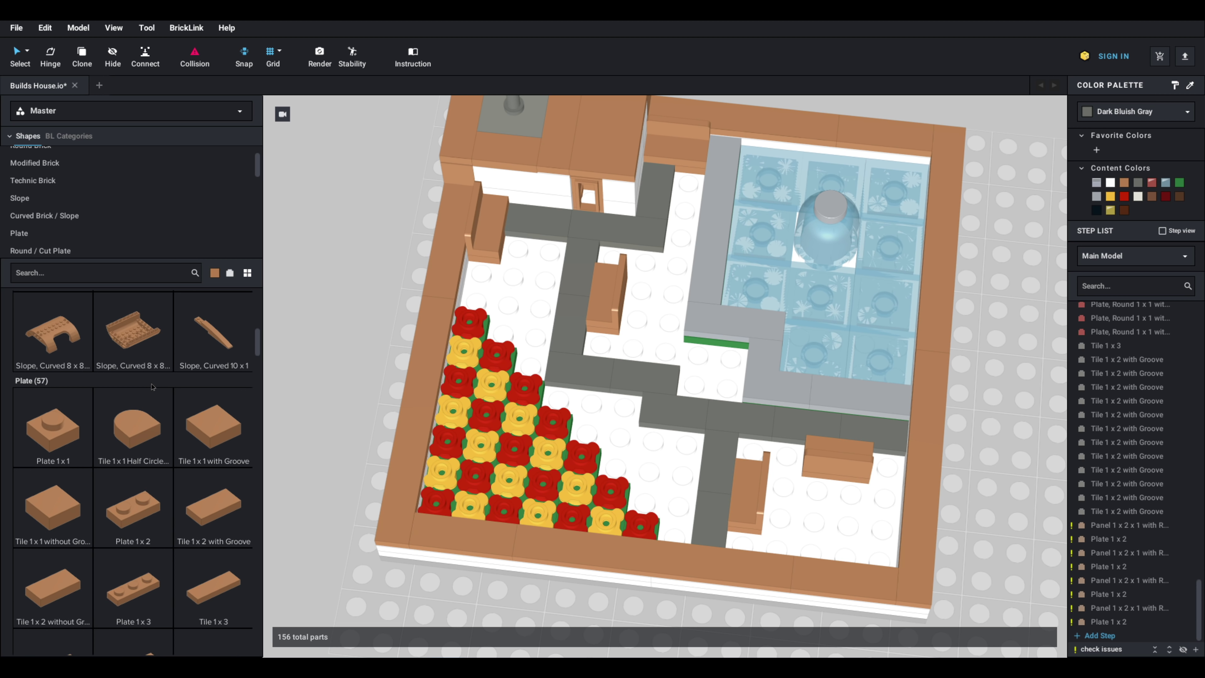
pyautogui.scroll(-5, 162, 403)
pyautogui.scroll(-3, 171, 426)
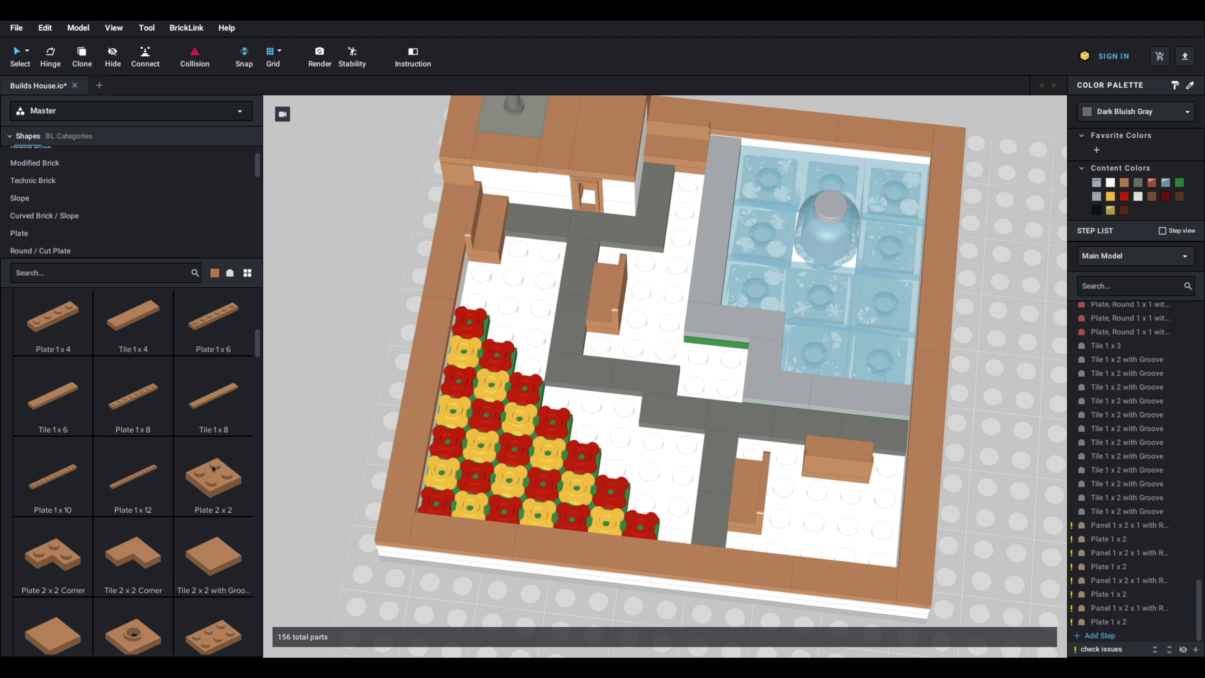
pyautogui.moveTo(214, 553); pyautogui.dragTo(534, 258)
pyautogui.click(534, 259)
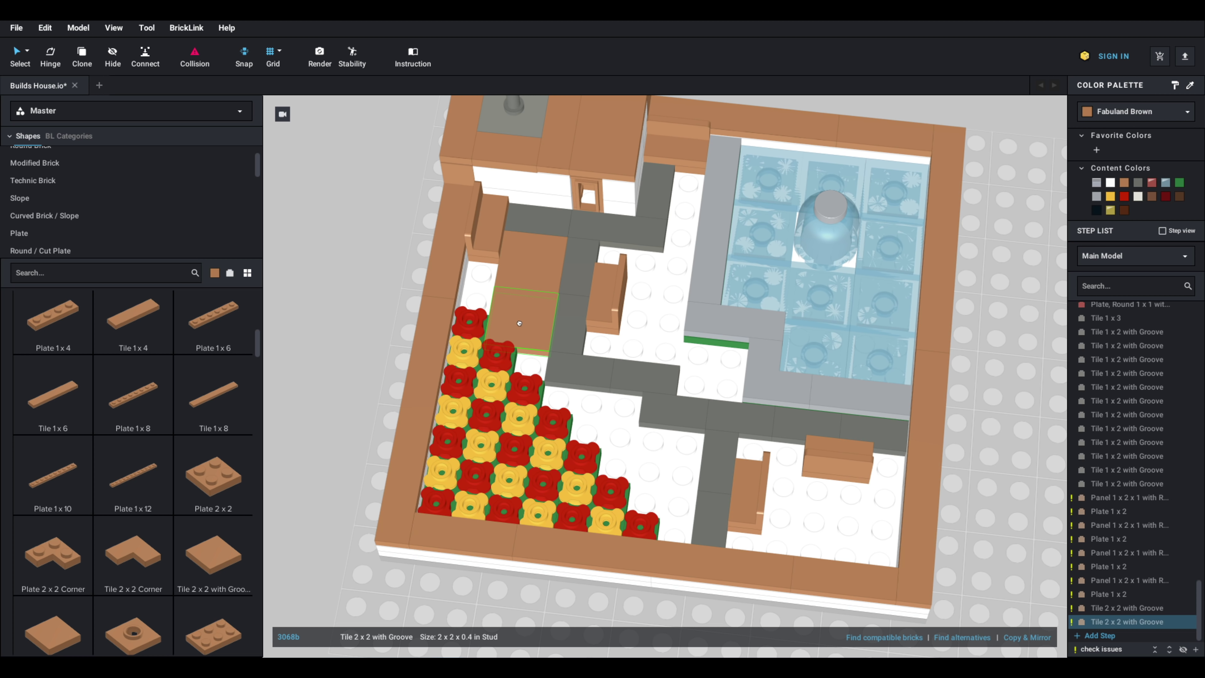
pyautogui.click(521, 321)
pyautogui.click(657, 277)
pyautogui.hotkey('ctrl', 'v')
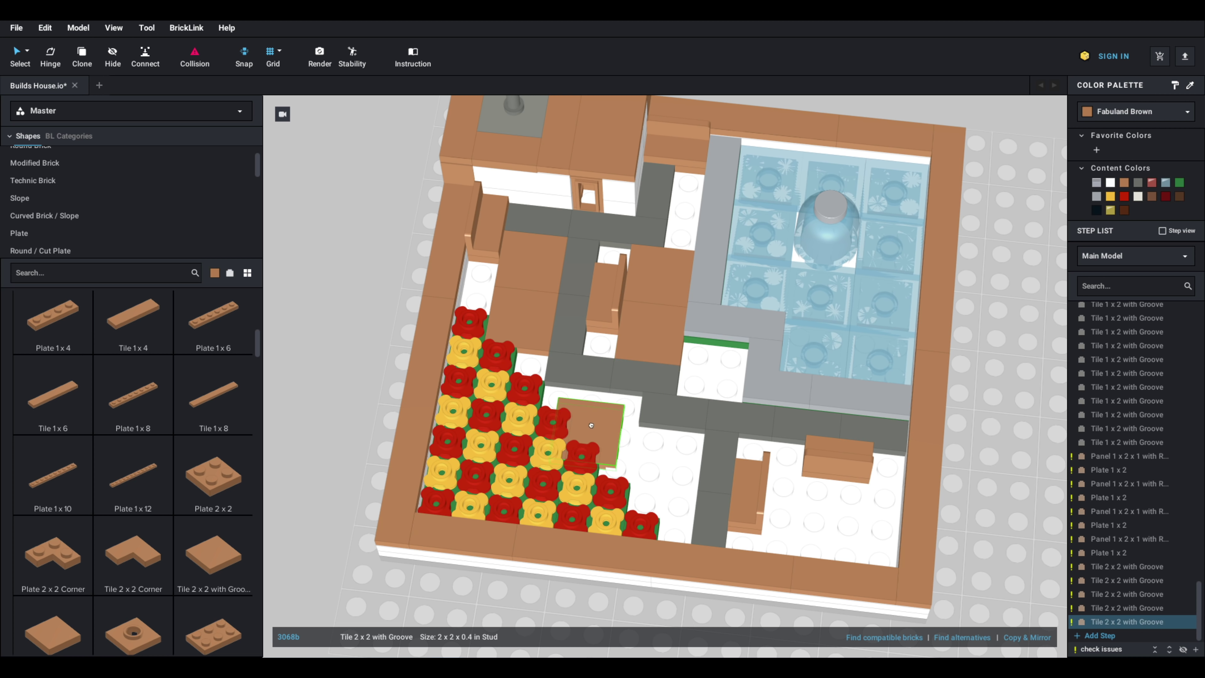
# Step: Add five more brown Tile 2 x 2 with Groove pieces: two beside the flower bed's front part, two in the front plot, one in the pond corner
pyautogui.click(608, 418)
pyautogui.hotkey('ctrl', 'v')
pyautogui.click(669, 457)
pyautogui.hotkey('ctrl', 'v')
pyautogui.click(880, 510)
pyautogui.click(880, 510)
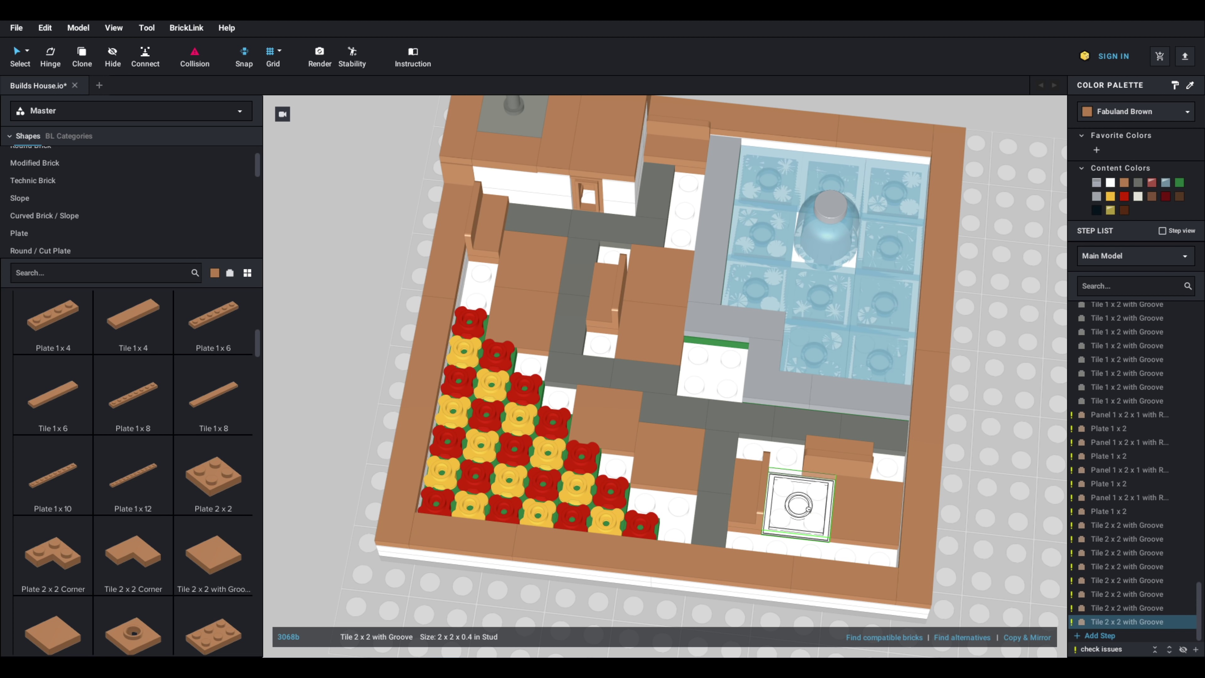
pyautogui.click(797, 505)
pyautogui.moveTo(798, 506); pyautogui.dragTo(774, 470, button='right')
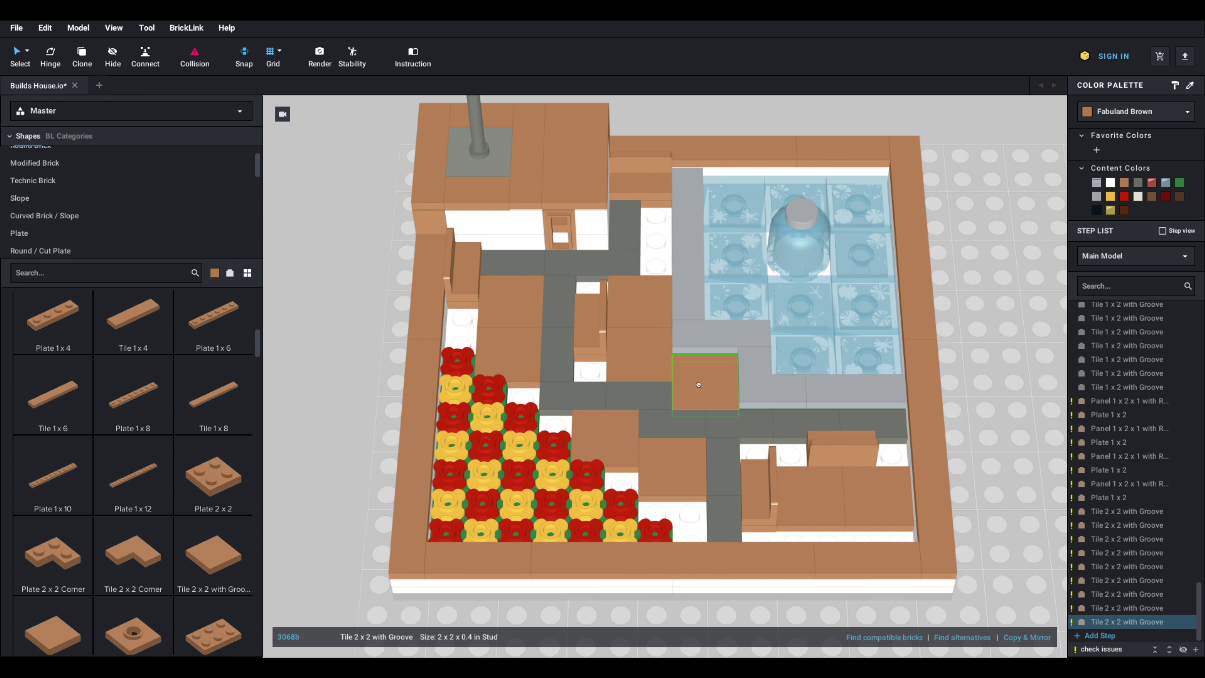
pyautogui.click(697, 382)
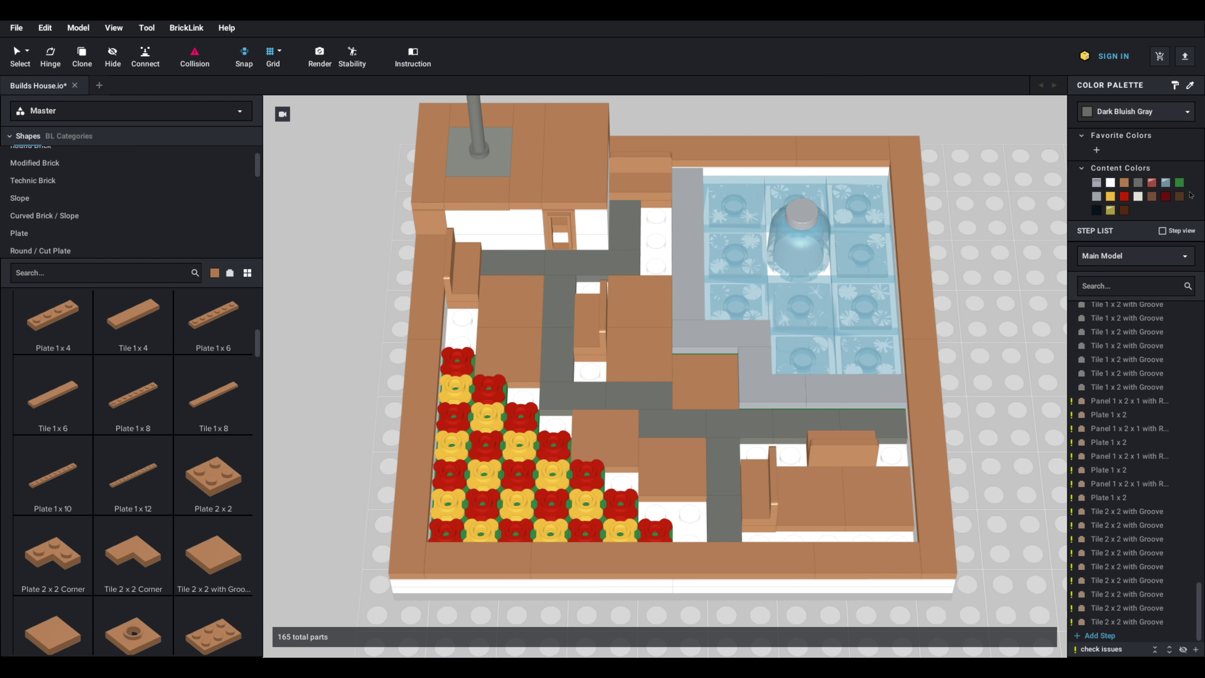
# Step: Paint all nine Tile 2 x 2 with Groove pieces Green as lawn
pyautogui.click(705, 380)
pyautogui.click(639, 355)
pyautogui.click(638, 302)
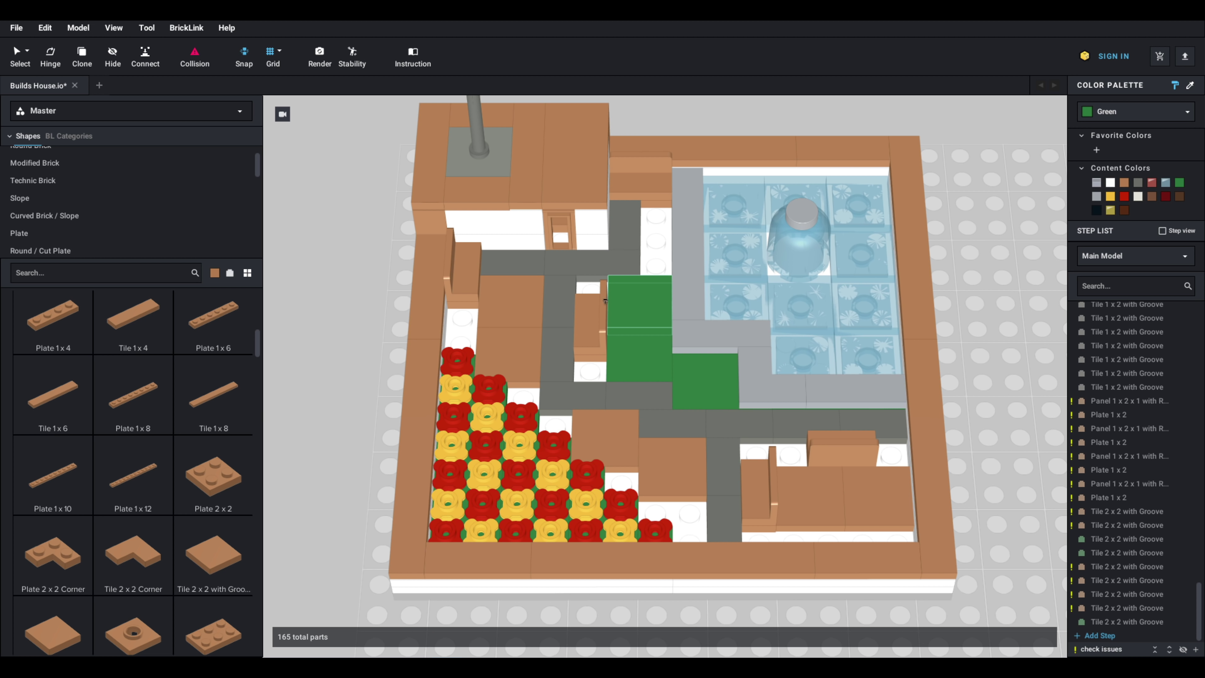
pyautogui.click(510, 301)
pyautogui.click(508, 355)
pyautogui.click(605, 439)
pyautogui.click(662, 469)
pyautogui.click(809, 498)
pyautogui.click(878, 498)
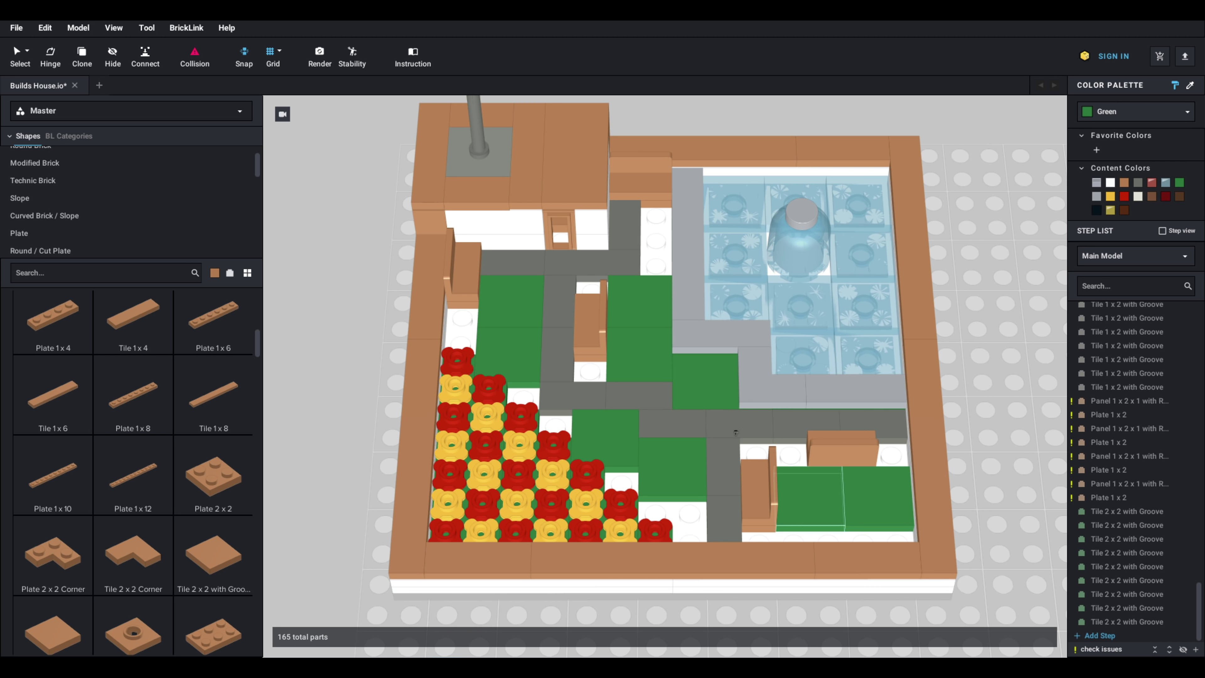
# Step: Fill the single-stud gaps beside the central bench, flower bed and side-wall bench with six Tile 1 x 1 with Groove pieces painted Green
pyautogui.scroll(5, 244, 354)
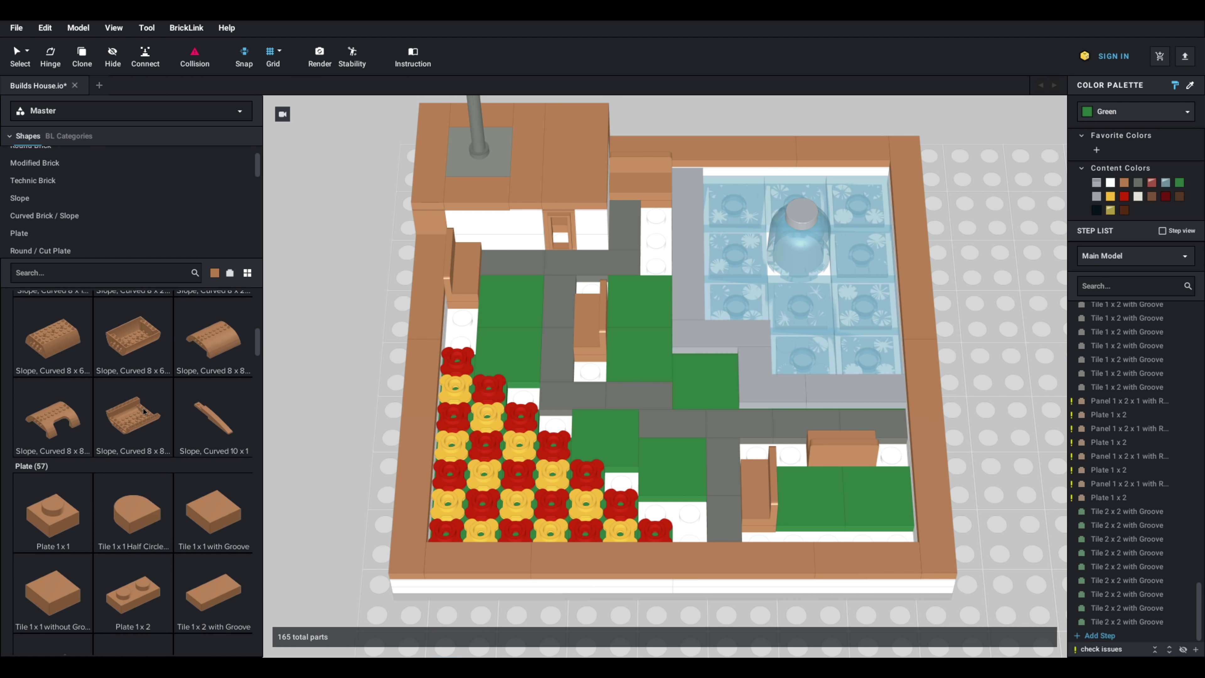
pyautogui.moveTo(198, 435); pyautogui.dragTo(593, 312)
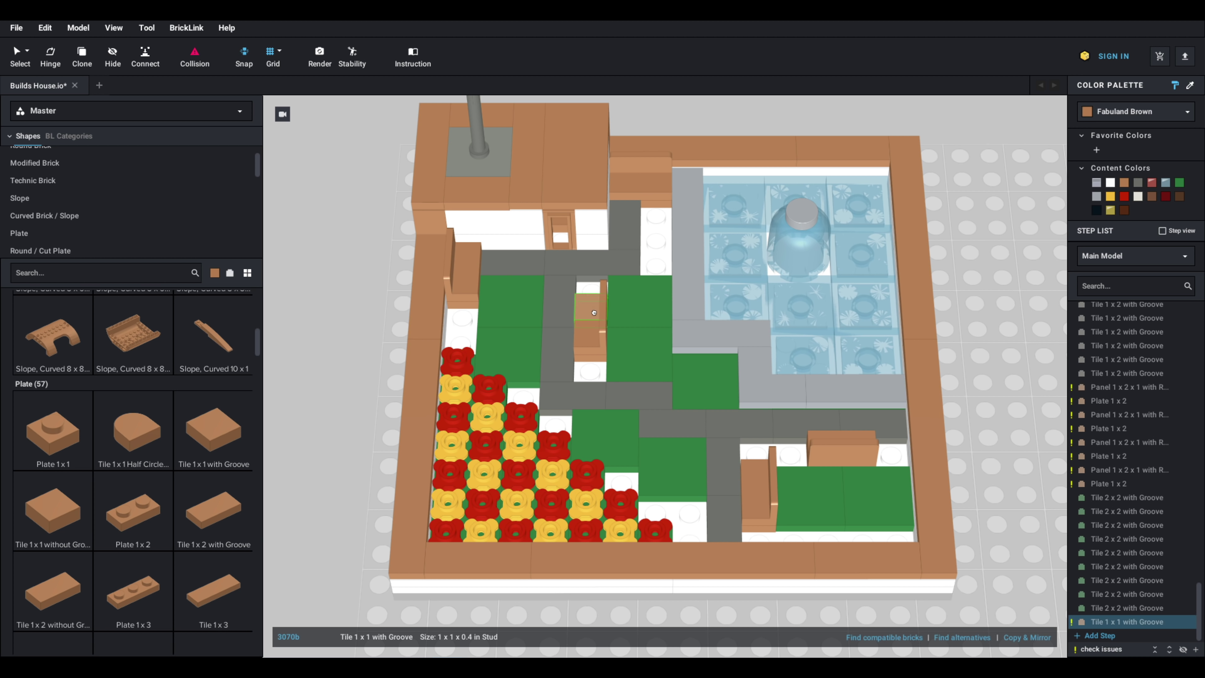
pyautogui.click(593, 289)
pyautogui.click(589, 369)
pyautogui.click(555, 423)
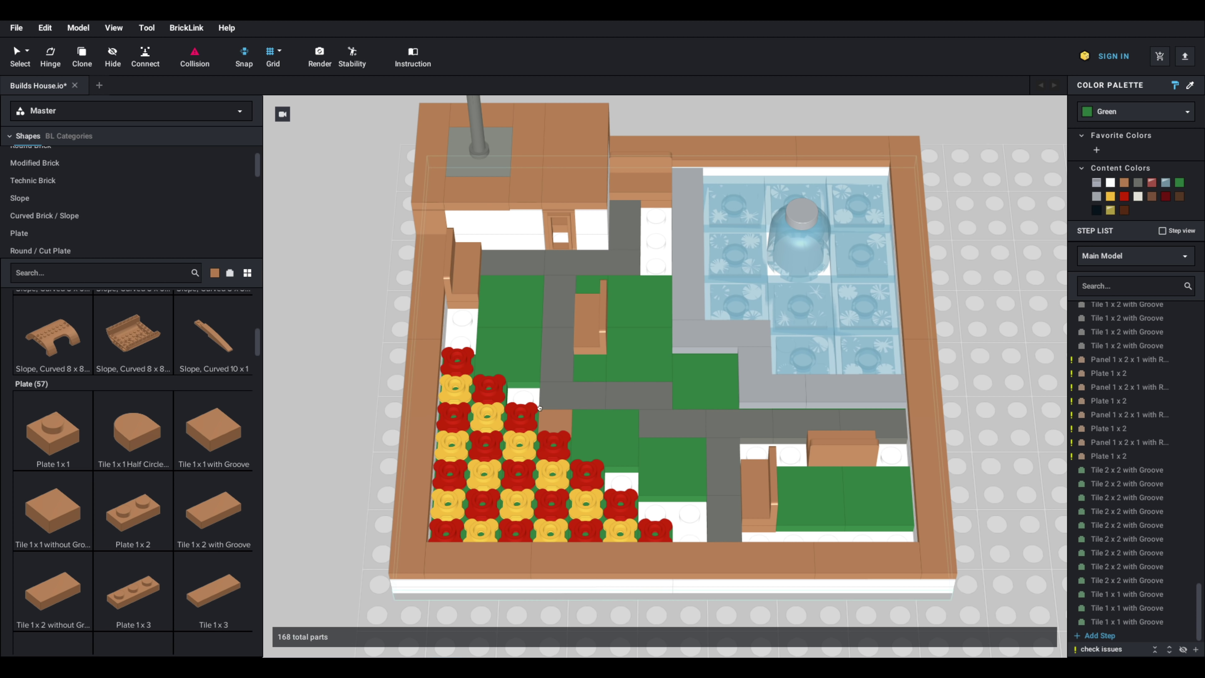
pyautogui.click(523, 397)
pyautogui.click(631, 461)
pyautogui.moveTo(631, 461); pyautogui.dragTo(619, 433, button='right')
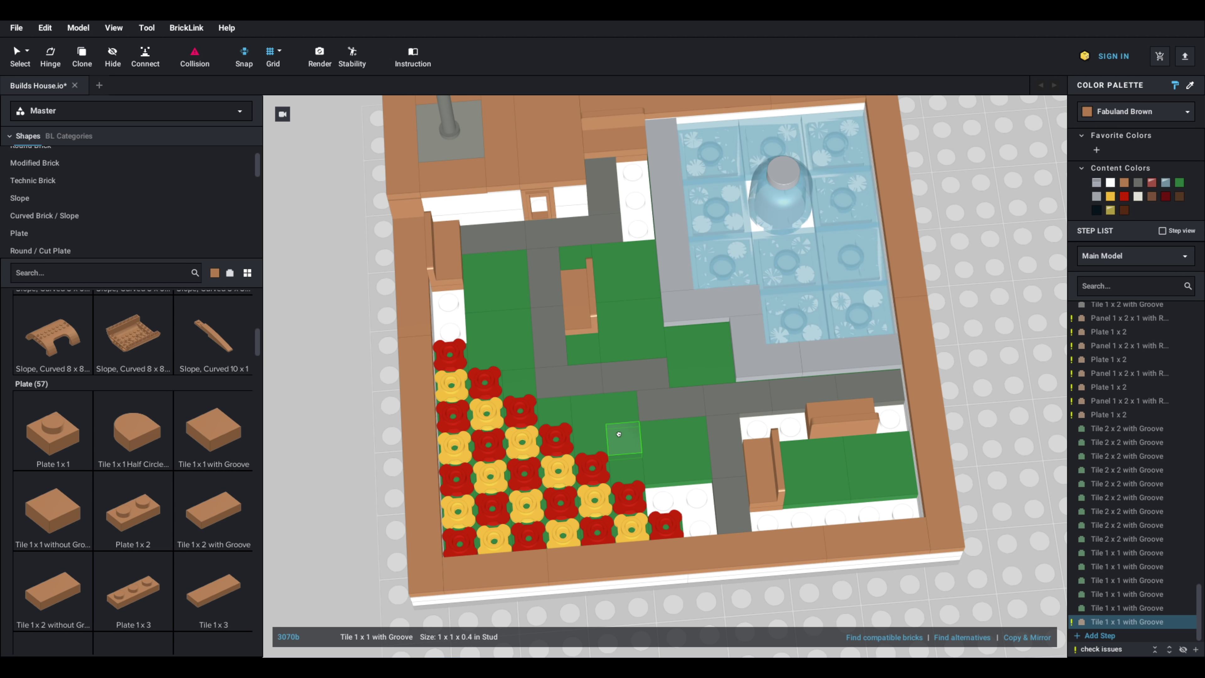
pyautogui.click(879, 430)
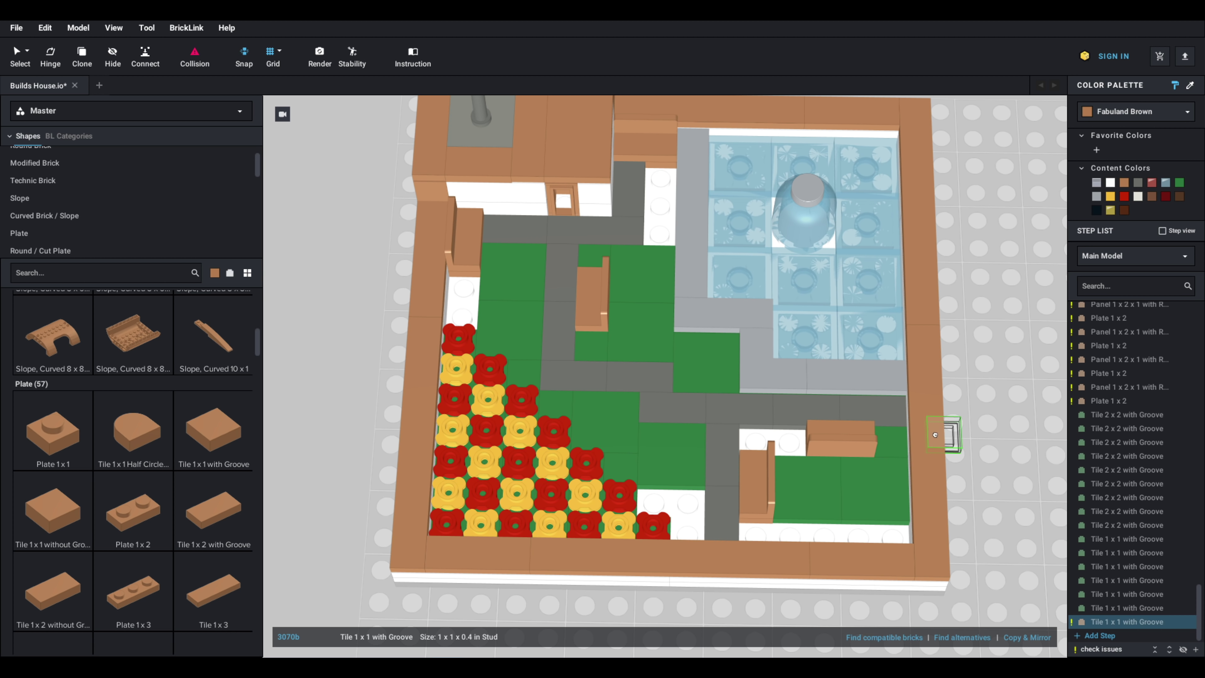
pyautogui.press('Escape')
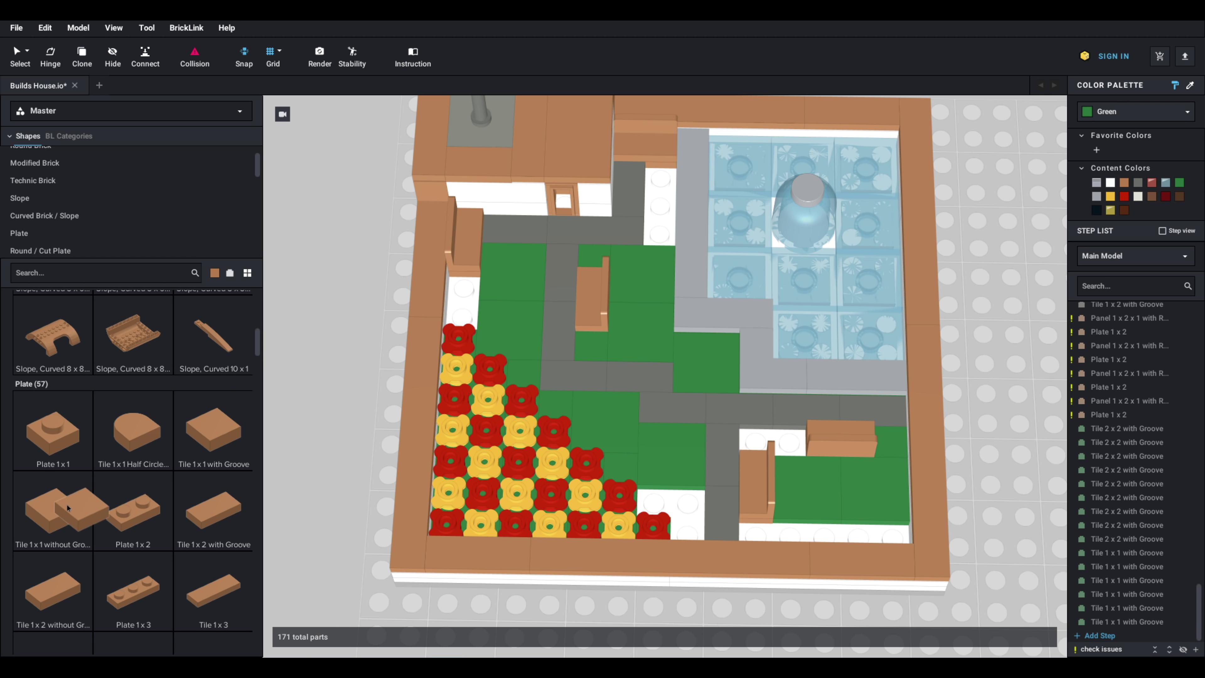
# Step: Fill two two-stud gaps beside the benches with green Tile 1 x 2 with Groove pieces and the flower bed's front corner with a Tile 2 x 2 Corner
pyautogui.click(207, 506)
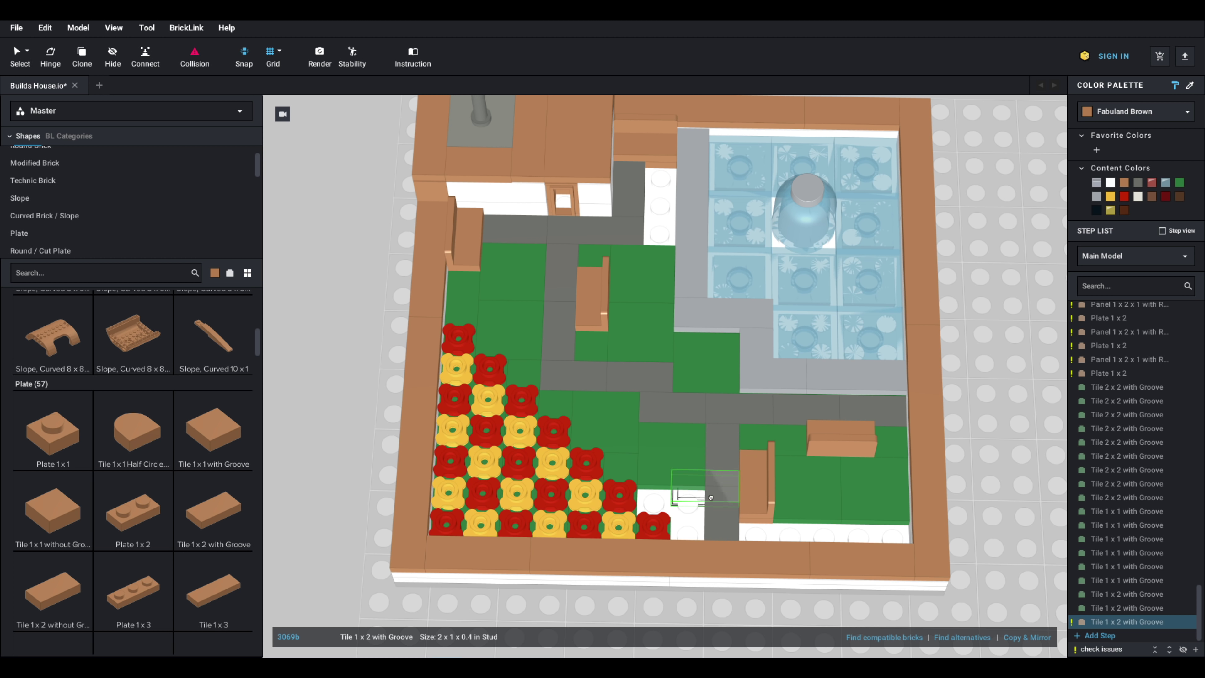
pyautogui.scroll(-10, 168, 474)
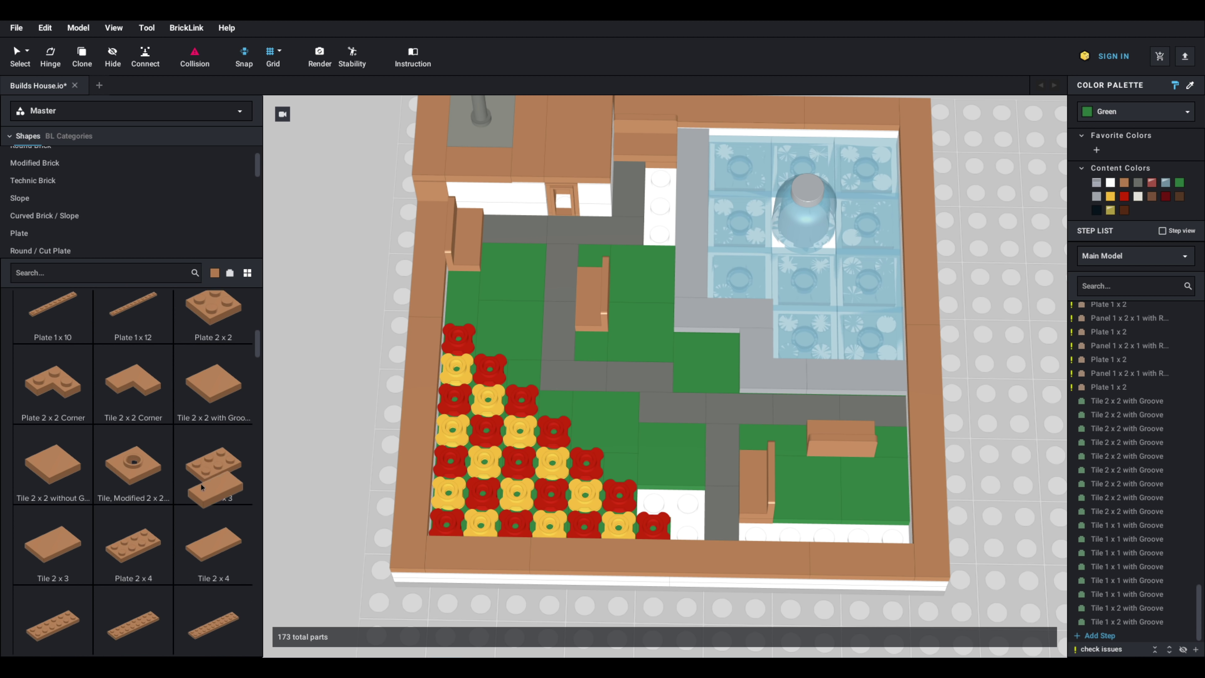
pyautogui.click(133, 332)
pyautogui.click(666, 506)
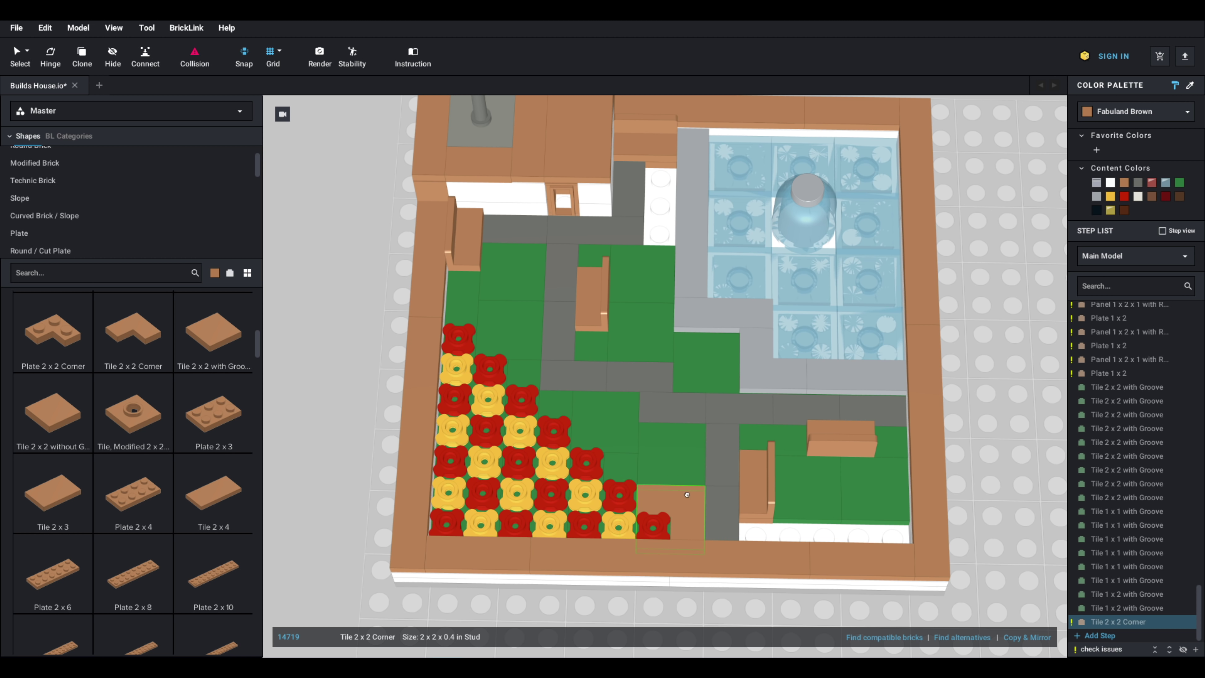
# Step: Fill the front-wall strip with a Tile 1 x 2 with Groove and Tile 1 x 3, and the strip between path and pond with a Tile 1 x 3, all Green
pyautogui.scroll(5, 148, 463)
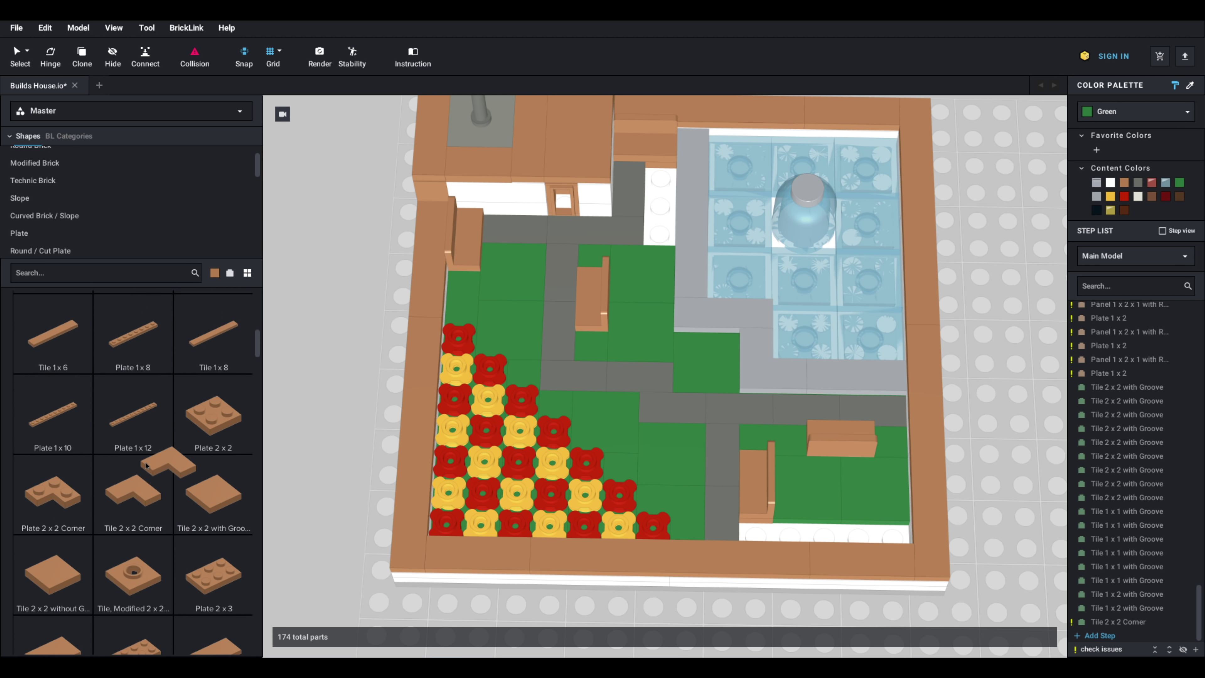
pyautogui.scroll(5, 136, 458)
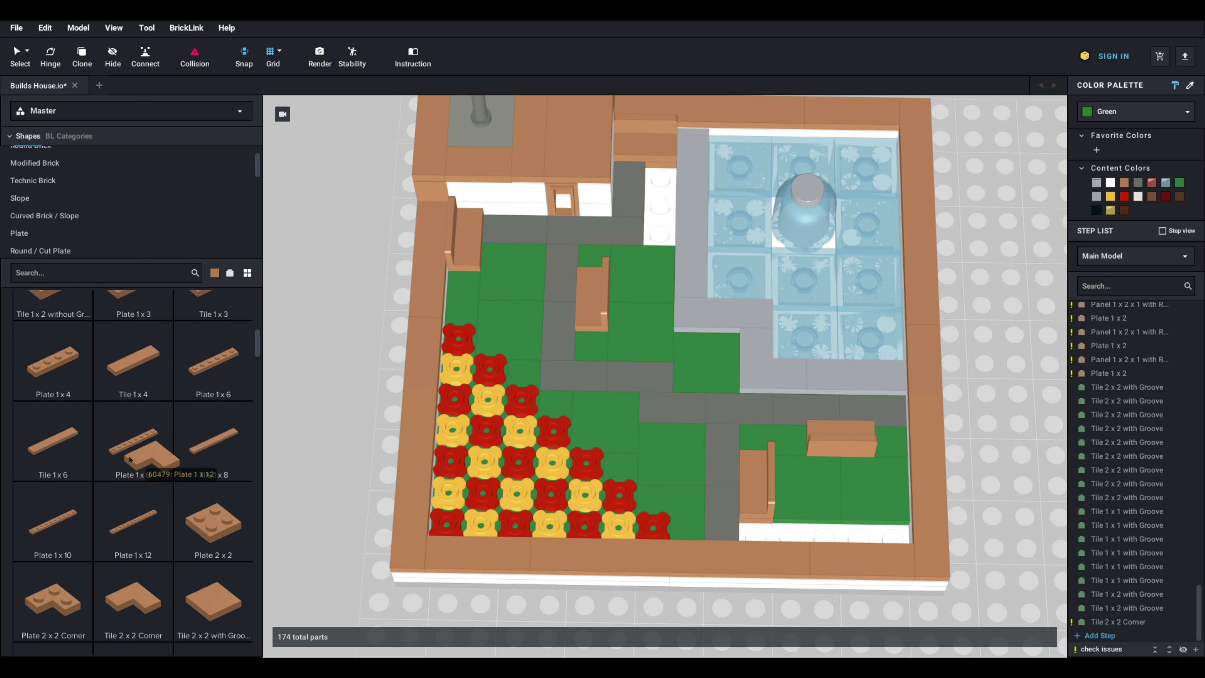
pyautogui.click(213, 318)
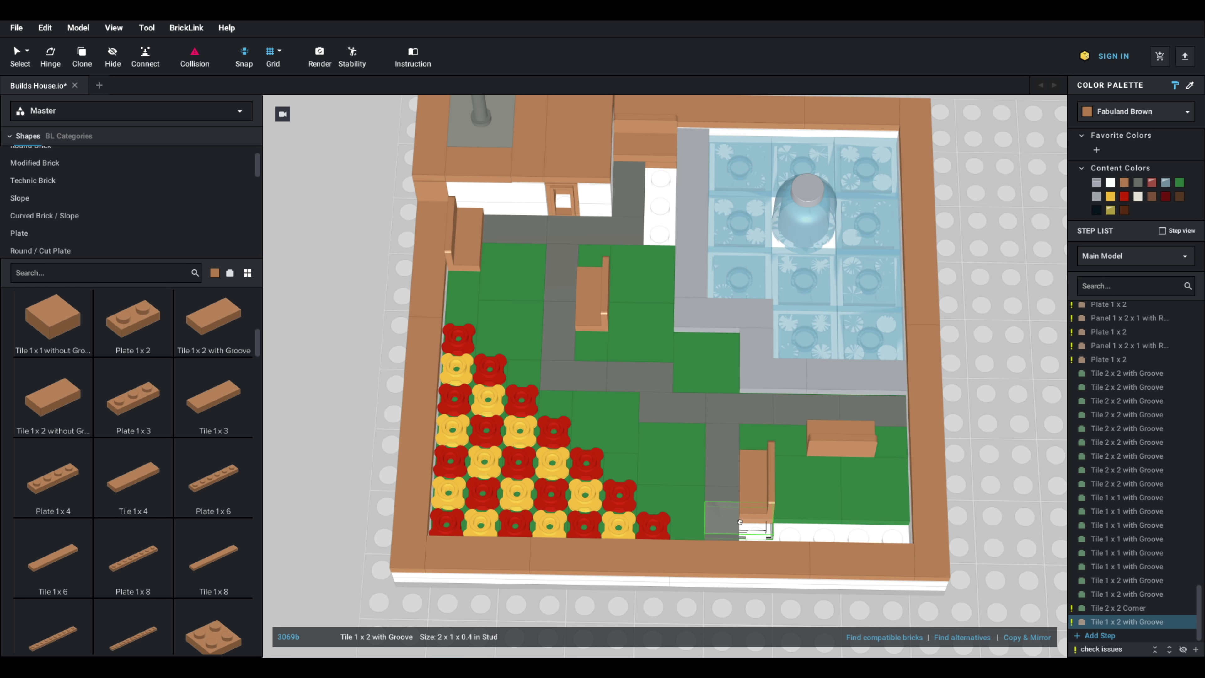
pyautogui.click(209, 398)
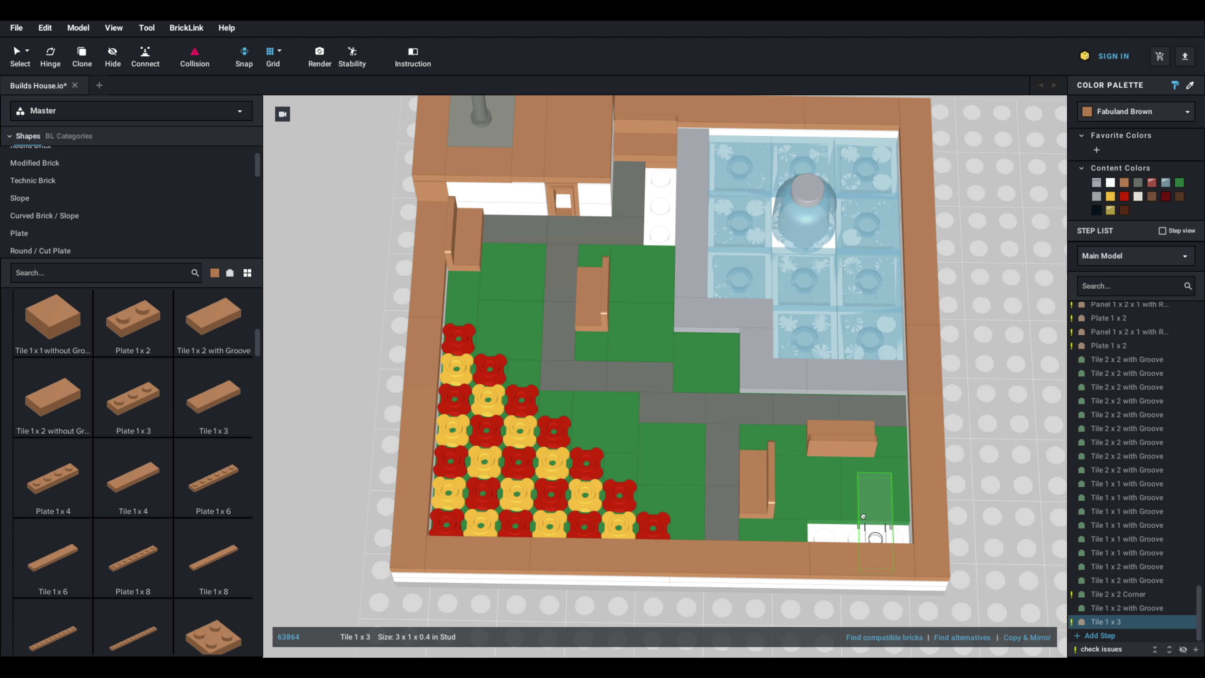
pyautogui.press('Right')
pyautogui.click(864, 529)
pyautogui.press('Right')
pyautogui.click(676, 200)
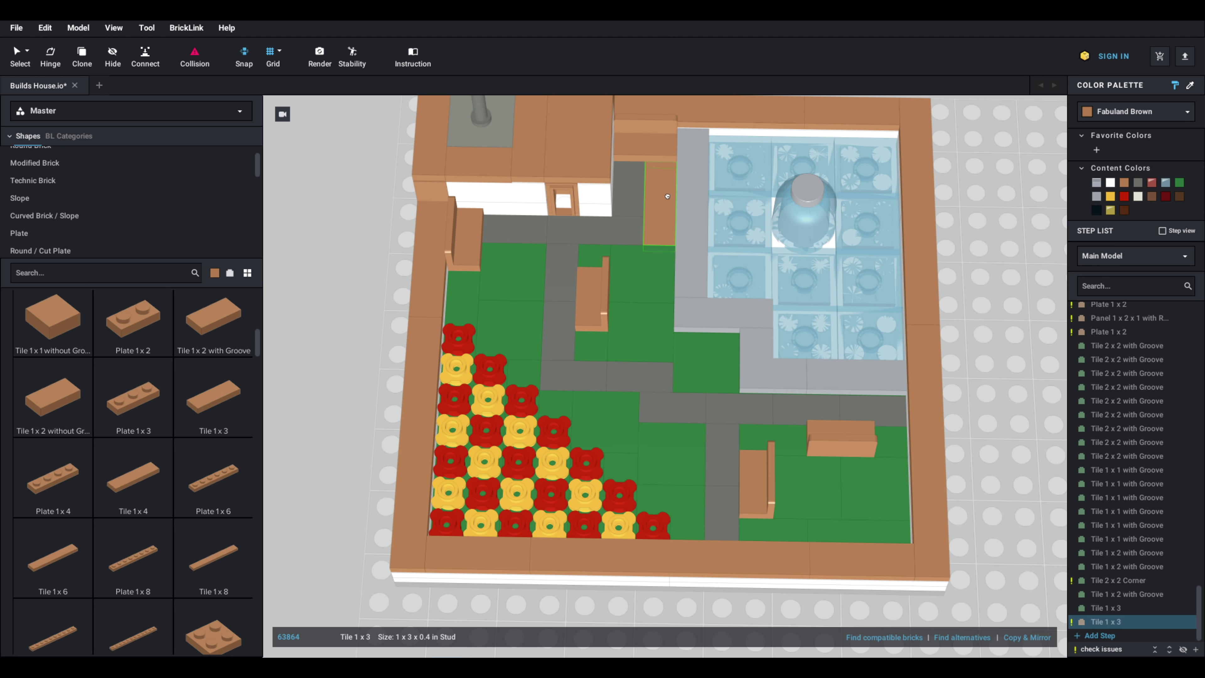
pyautogui.moveTo(676, 200); pyautogui.dragTo(728, 402, button='right')
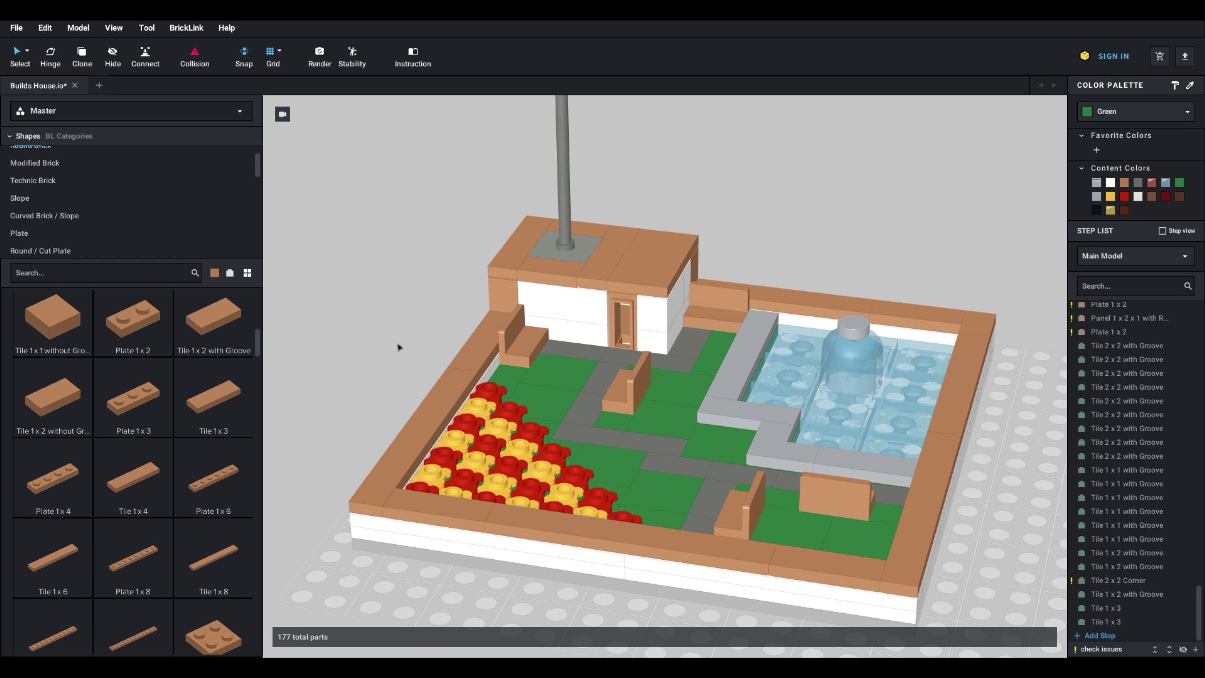
# Step: Delete the gray border tiles around the pond and the green plates under its front edge
pyautogui.moveTo(399, 343); pyautogui.dragTo(433, 313, button='right')
pyautogui.rightClick(373, 348)
pyautogui.click(340, 349)
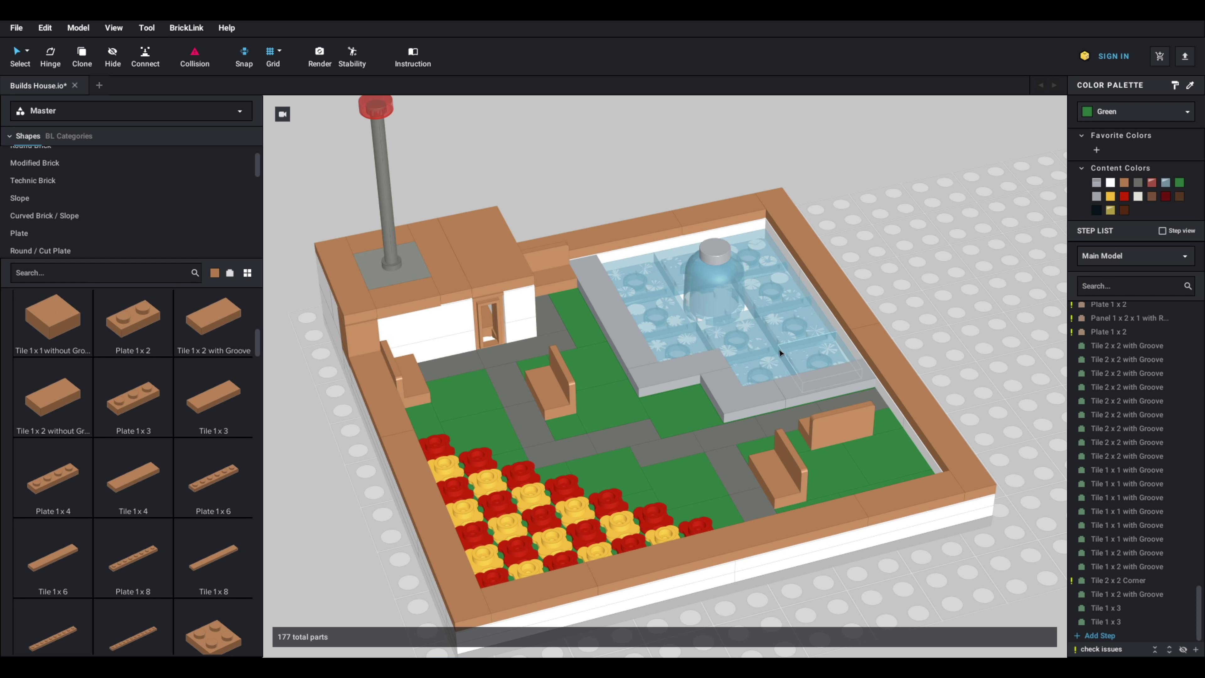
pyautogui.click(744, 395)
pyautogui.press('Delete')
pyautogui.click(840, 378)
pyautogui.press('Delete')
pyautogui.click(819, 361)
pyautogui.press('Delete')
pyautogui.click(765, 371)
pyautogui.press('Delete')
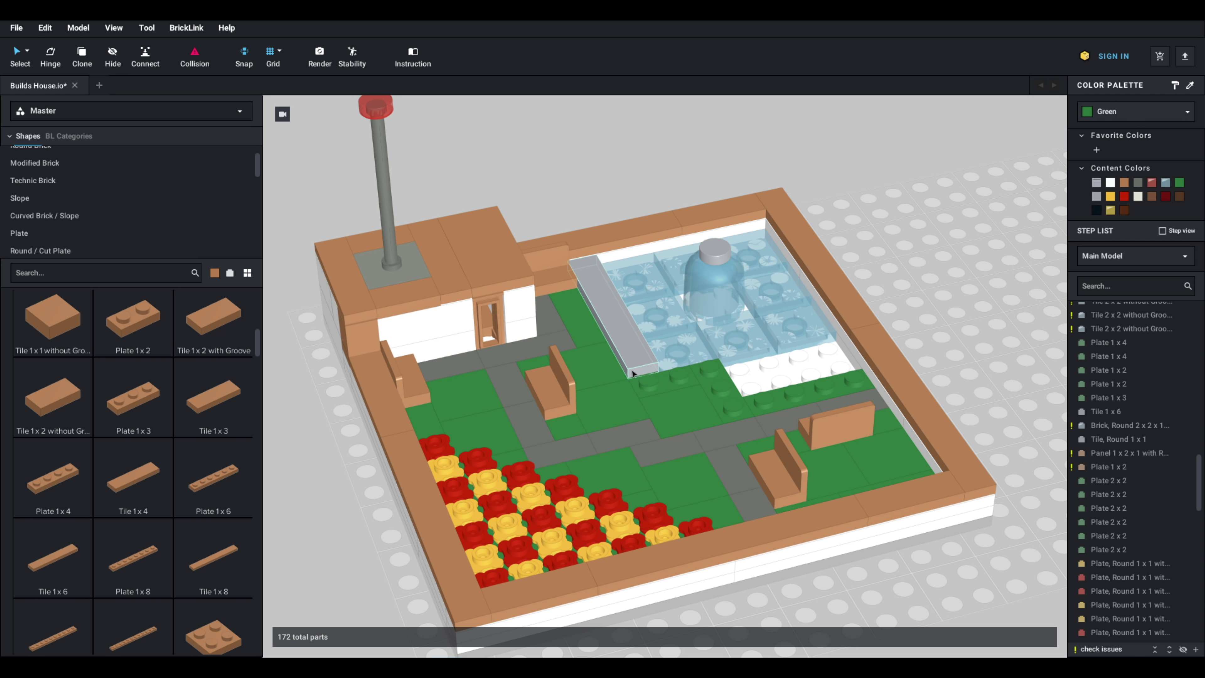
pyautogui.click(658, 378)
pyautogui.press('Delete')
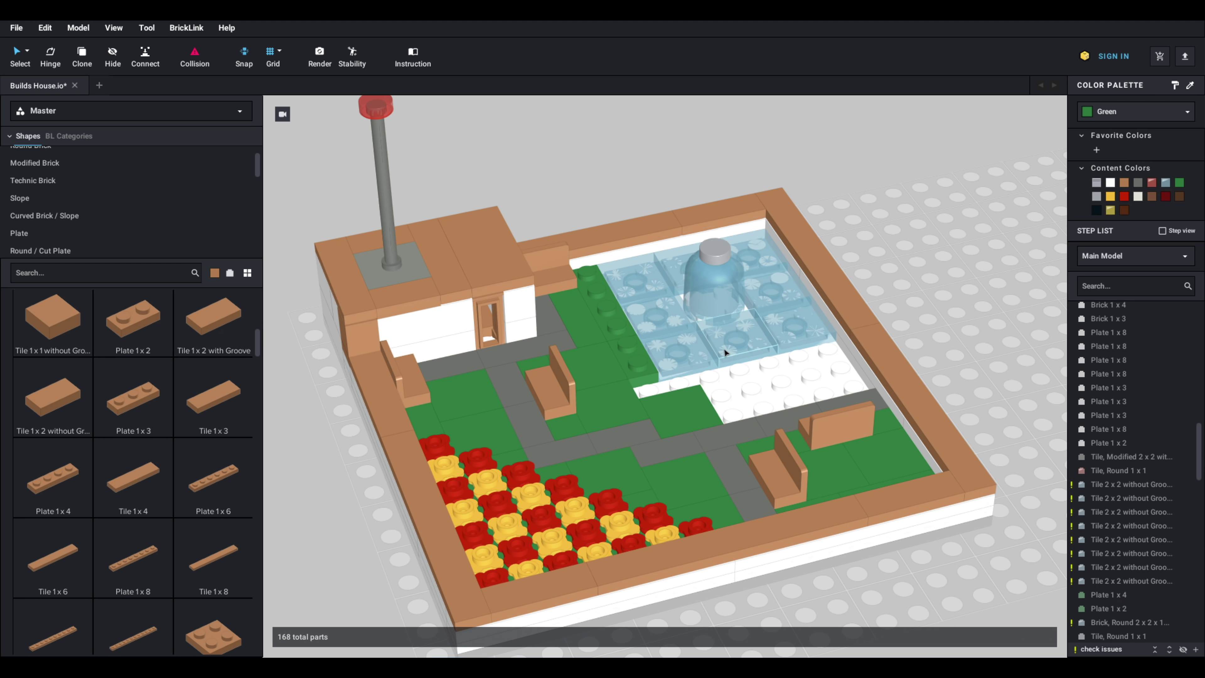
# Step: Delete the Trans-Medium Blue Tile 2 x 2 pieces that form the pond's water, keeping the fountain bottle
pyautogui.click(664, 347)
pyautogui.press('Delete')
pyautogui.click(656, 315)
pyautogui.press('Delete')
pyautogui.click(731, 339)
pyautogui.press('Delete')
pyautogui.click(789, 328)
pyautogui.press('Delete')
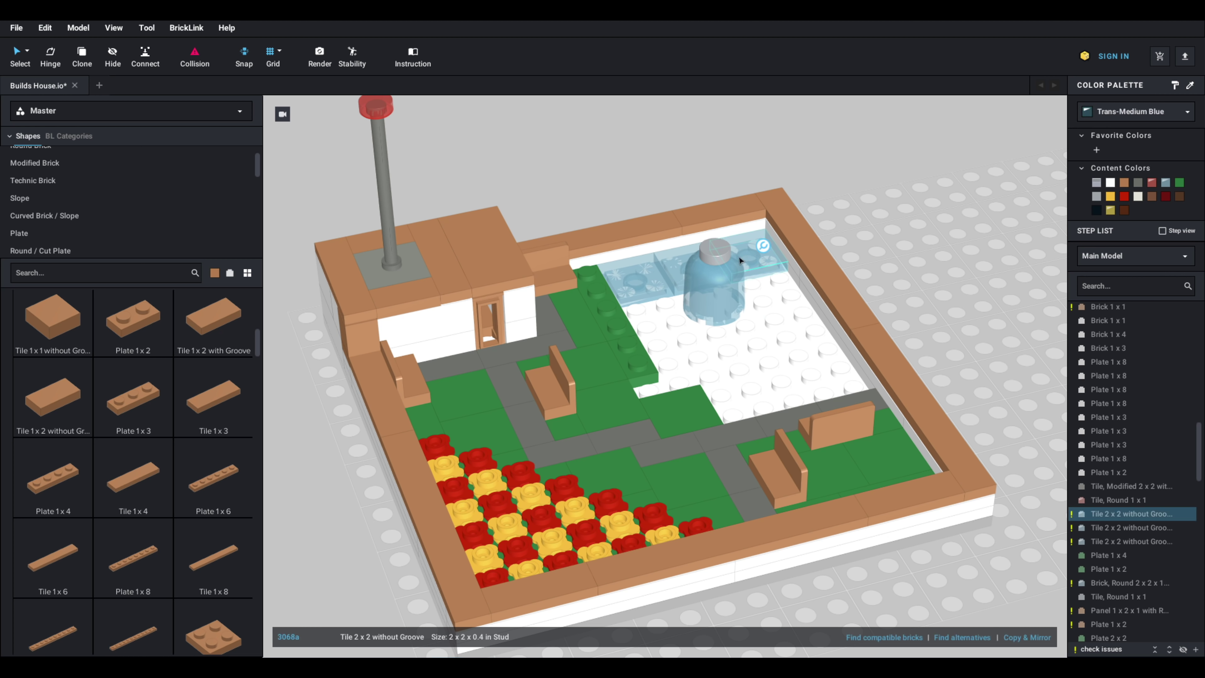
pyautogui.click(640, 282)
pyautogui.press('Delete')
# Step: Delete the remaining green plates along the pond's lawn side to expose the white base
pyautogui.click(615, 320)
pyautogui.press('Delete')
pyautogui.click(638, 363)
pyautogui.press('Delete')
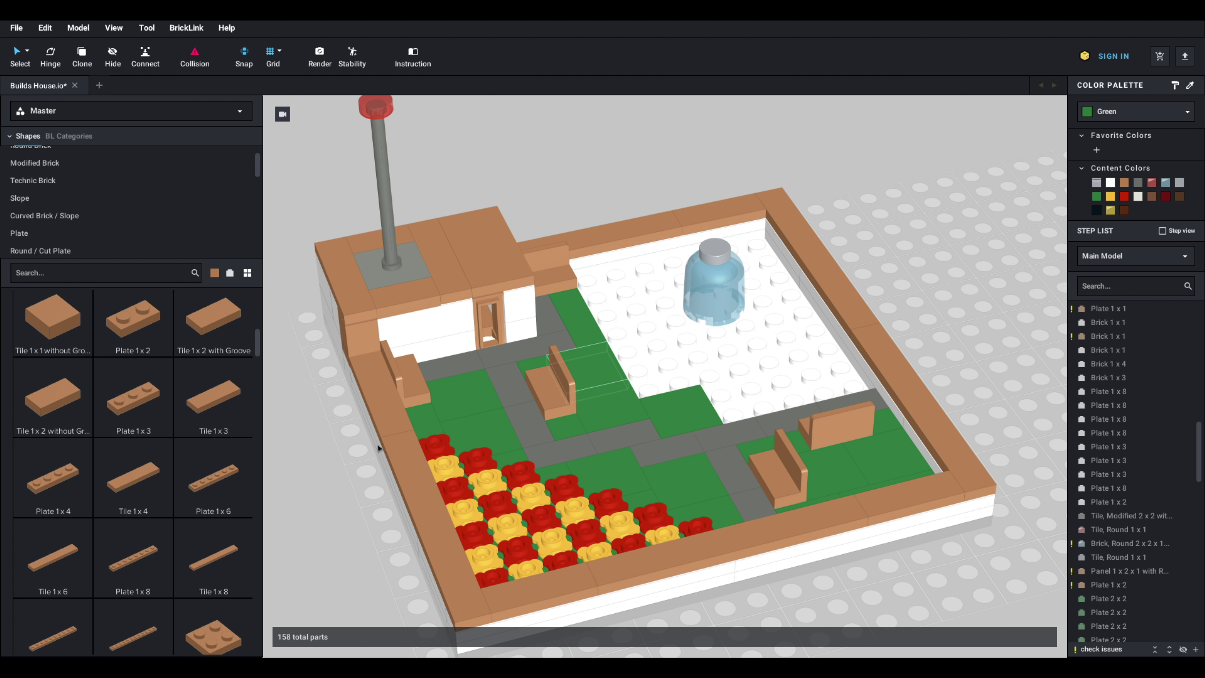
# Step: Look through the plates, tiles, round plates, dishes and wedge plates in the parts library
pyautogui.scroll(-8, 185, 493)
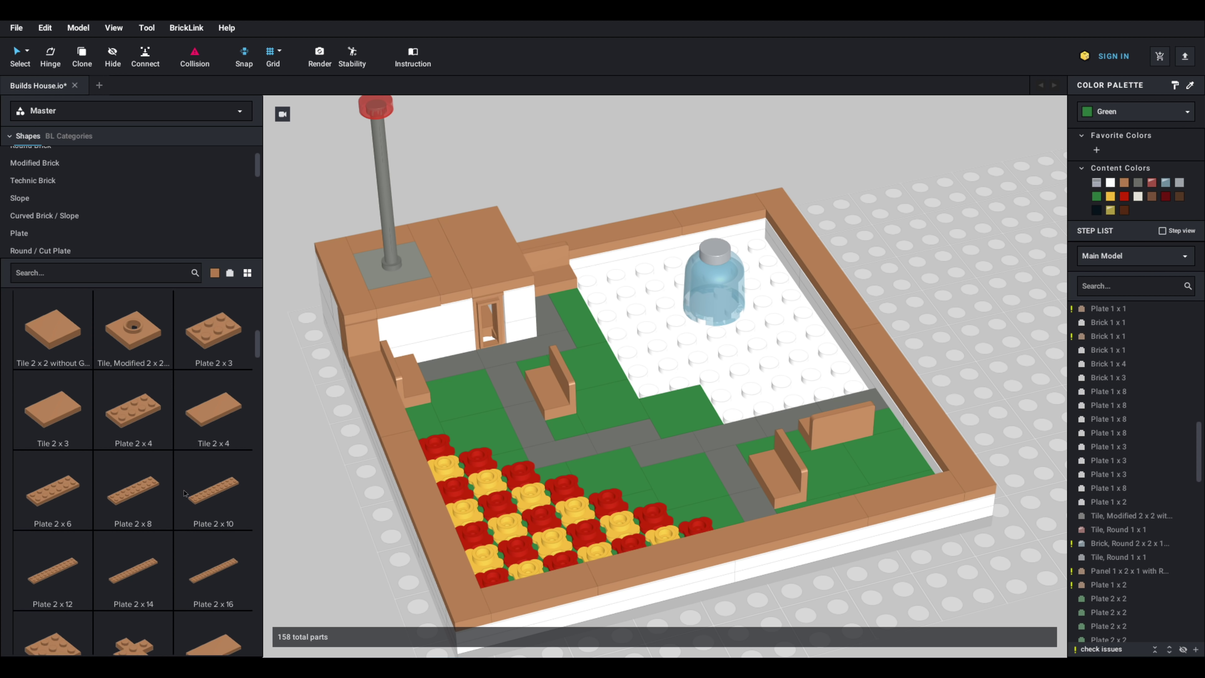
pyautogui.scroll(-2, 185, 492)
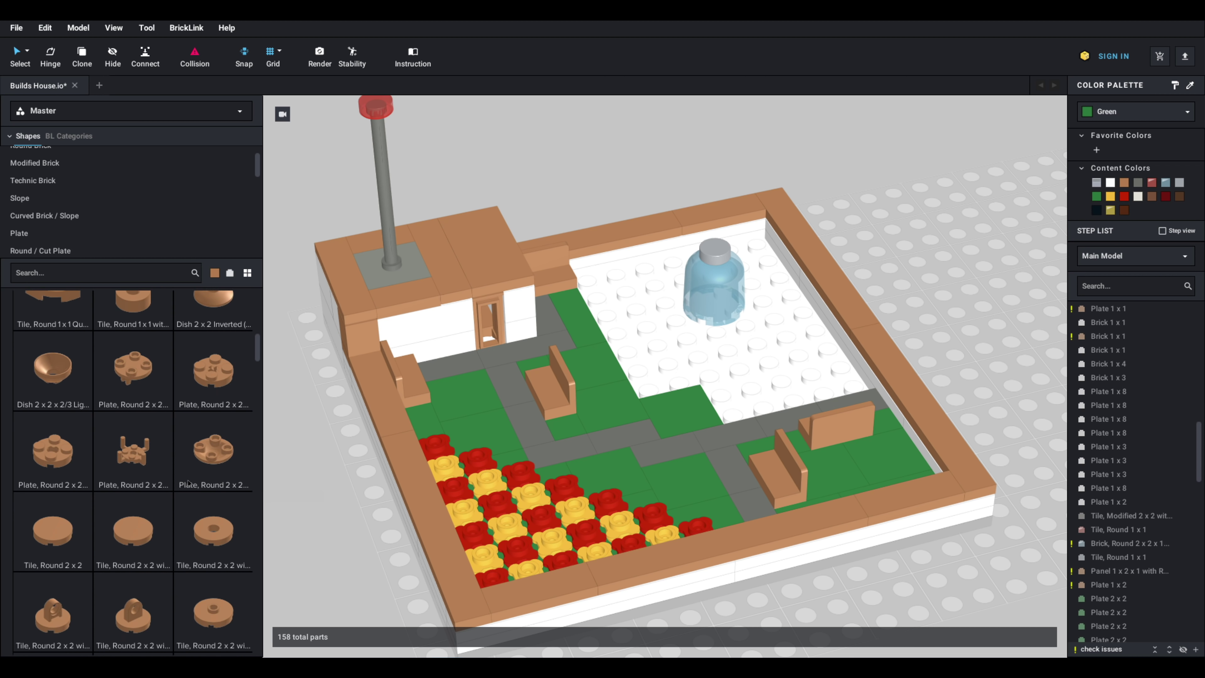
pyautogui.scroll(-2, 190, 482)
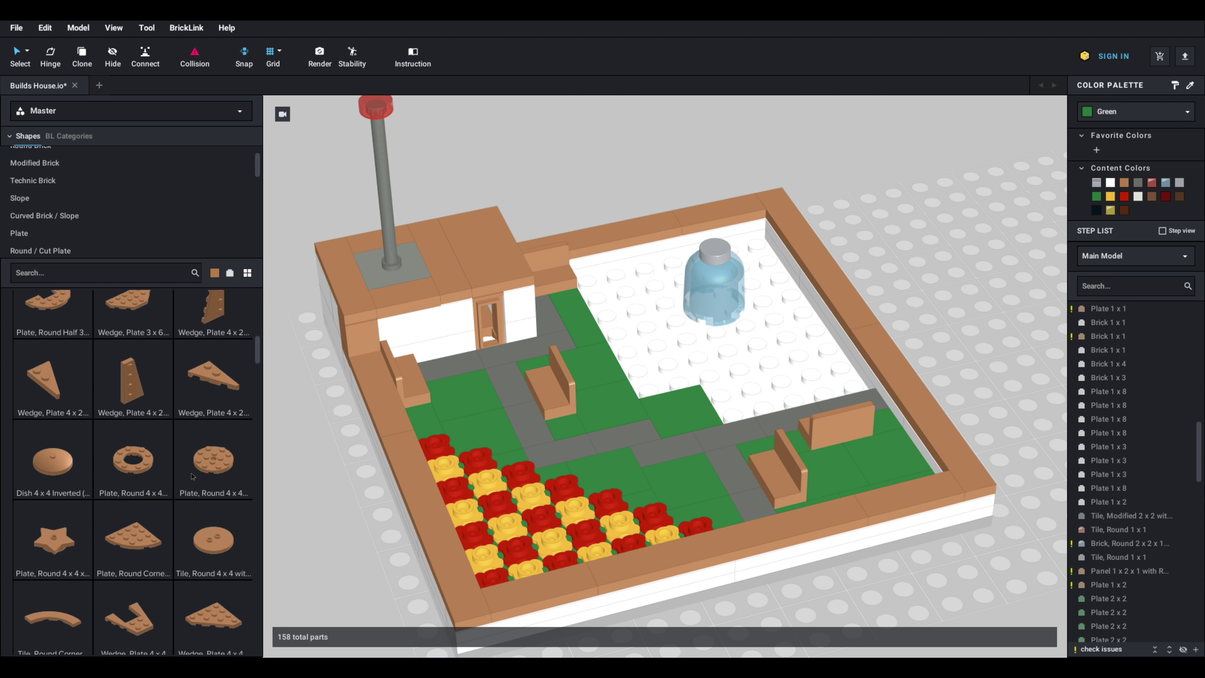
pyautogui.scroll(-3, 393, 487)
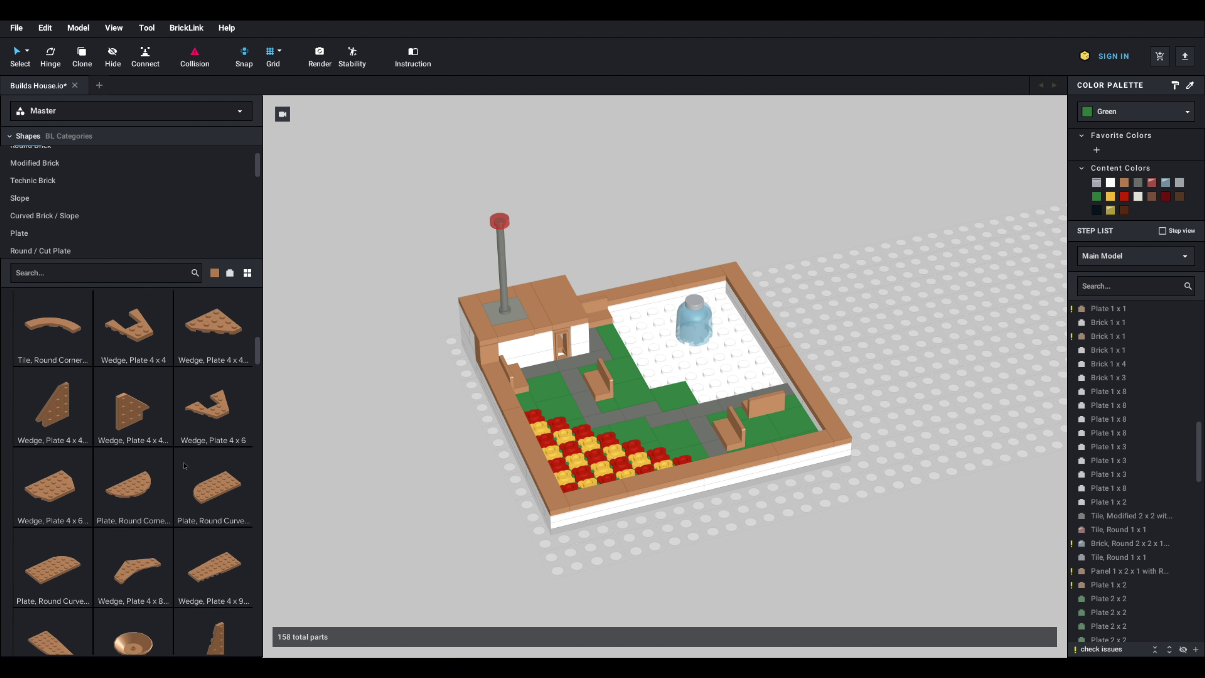
pyautogui.scroll(5, 513, 497)
pyautogui.scroll(-5, 493, 484)
pyautogui.scroll(-2, 223, 478)
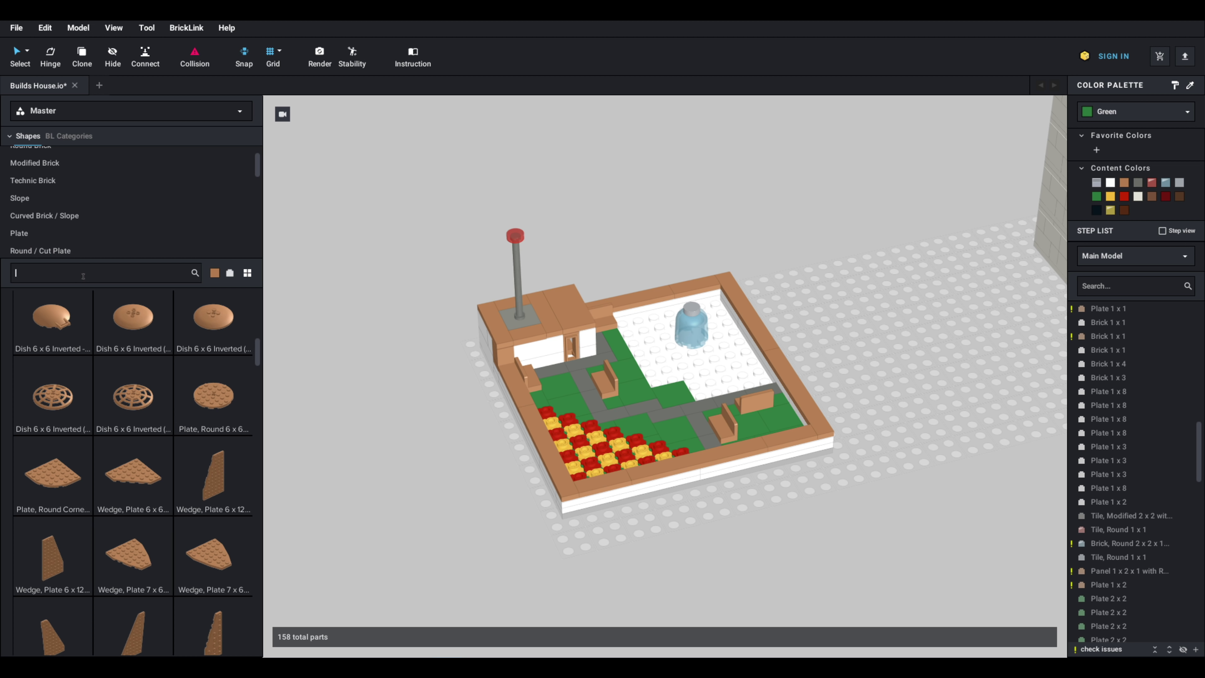
# Step: Search the parts library for "2 x 2" and examine the round brick, slope and round plate results
pyautogui.write('2 x 2')
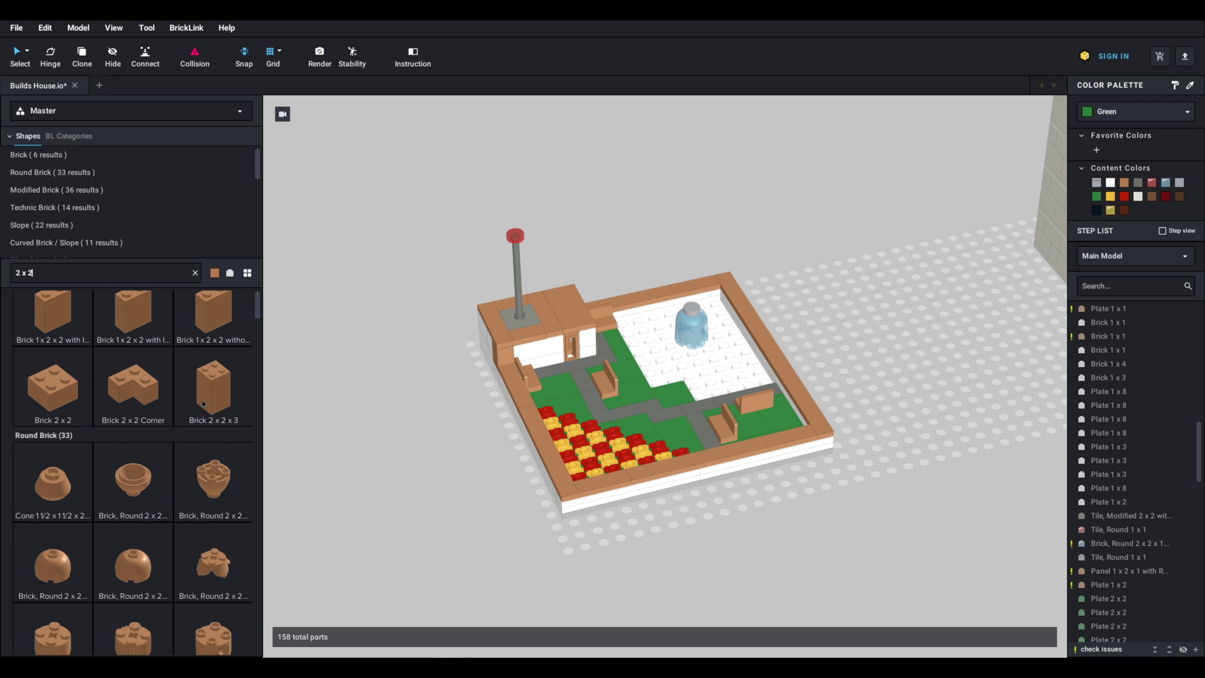
pyautogui.scroll(-3, 666, 441)
pyautogui.scroll(8, 677, 417)
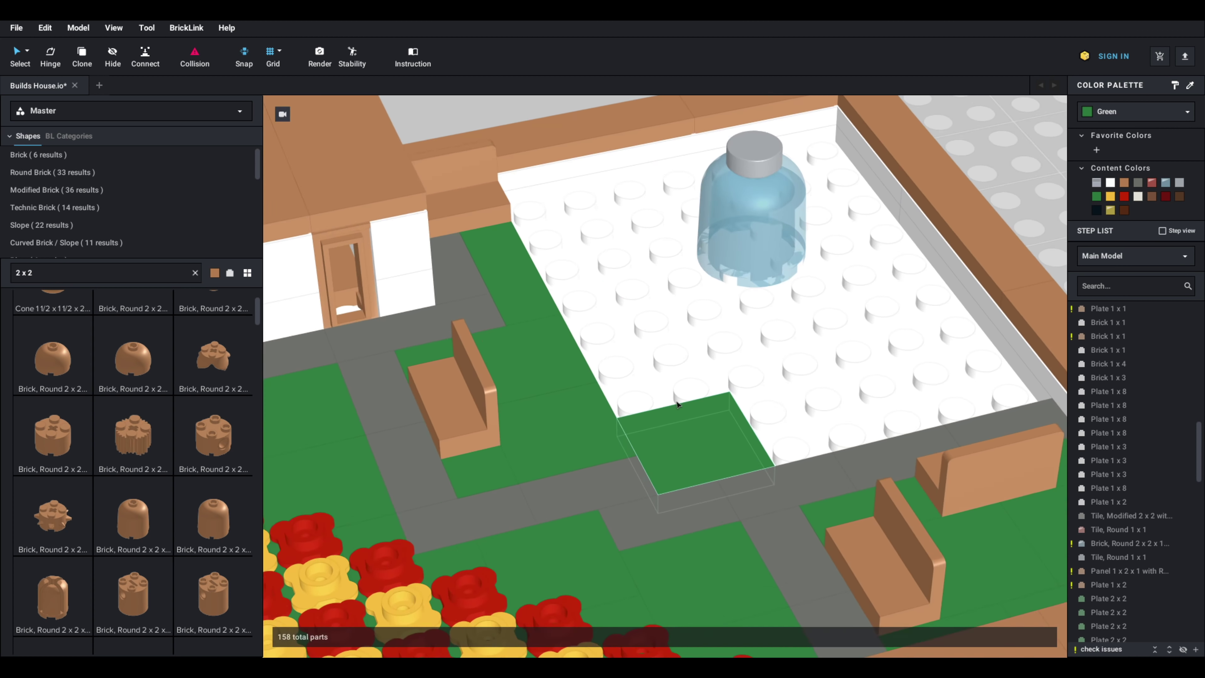
pyautogui.scroll(-4, 132, 463)
pyautogui.scroll(-1, 461, 431)
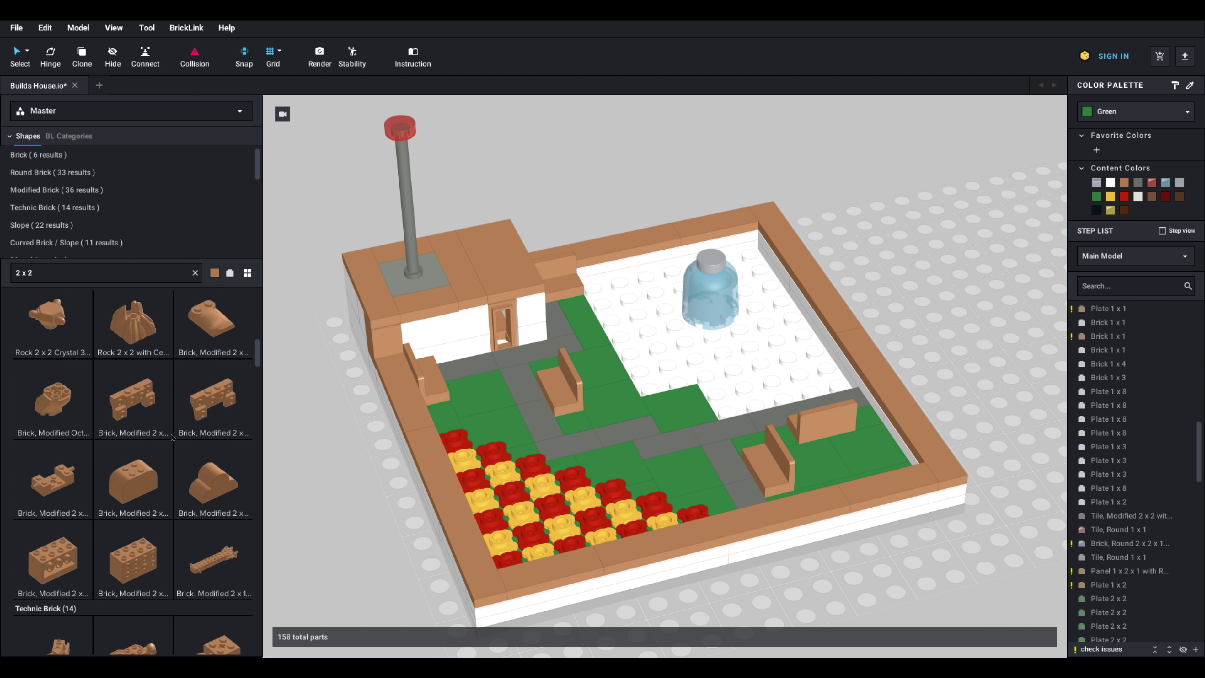
pyautogui.scroll(-9, 180, 427)
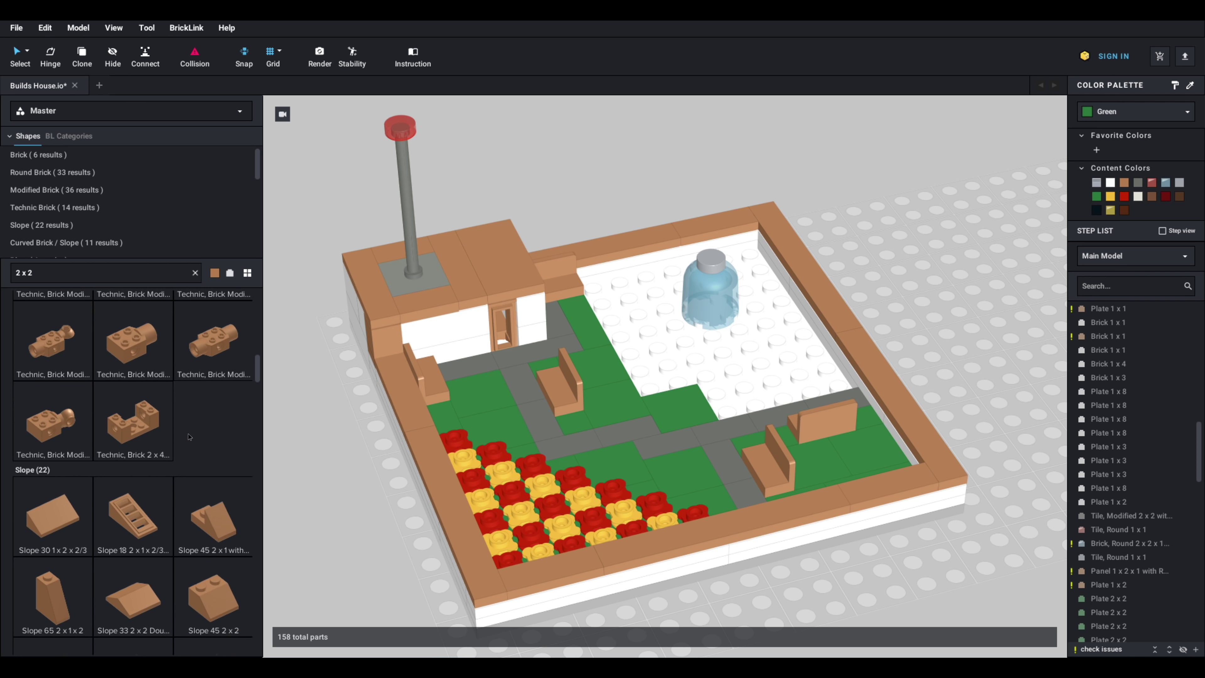
pyautogui.scroll(-10, 170, 456)
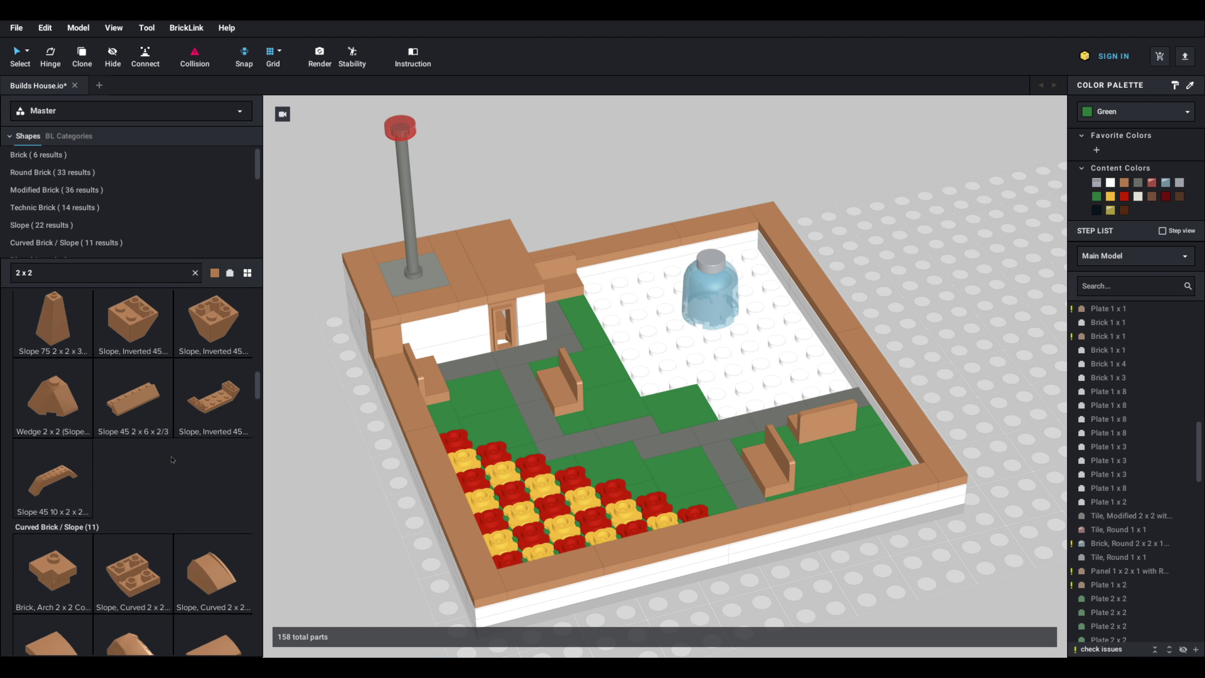
pyautogui.scroll(-8, 161, 427)
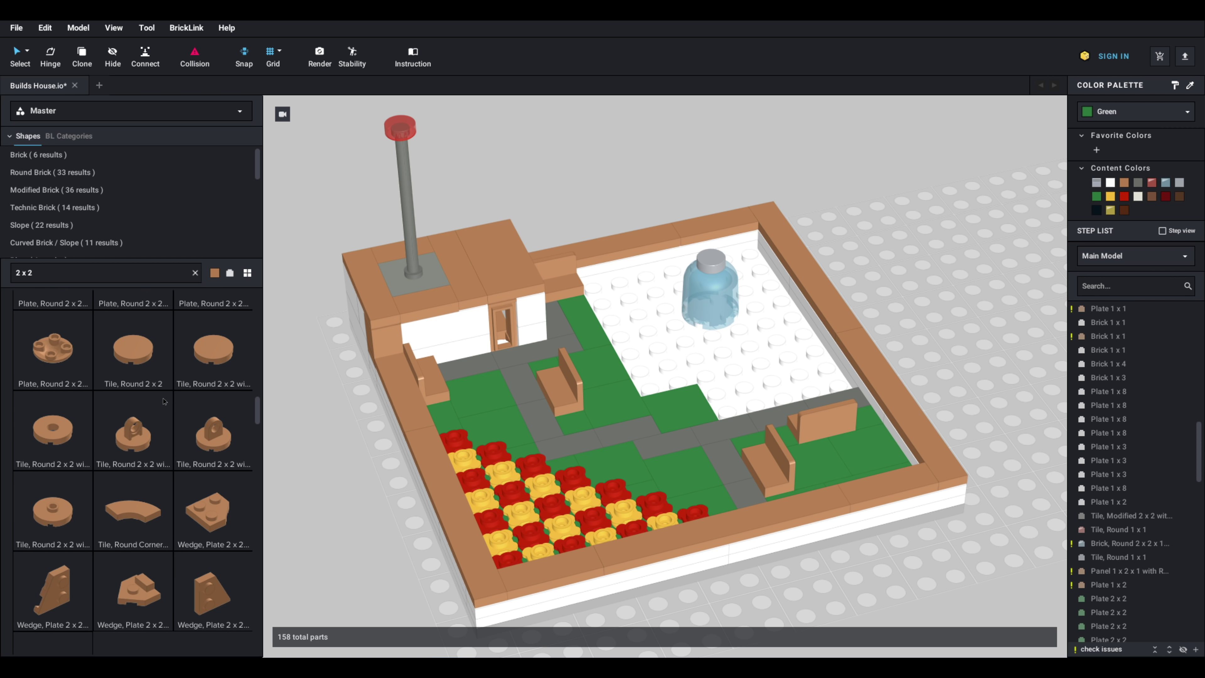
# Step: Try a Tile, Round Corner 2 x 2 Macaroni and a Plate, Round 4 x 4 with 2 x 2 Hole around the fountain
pyautogui.click(133, 520)
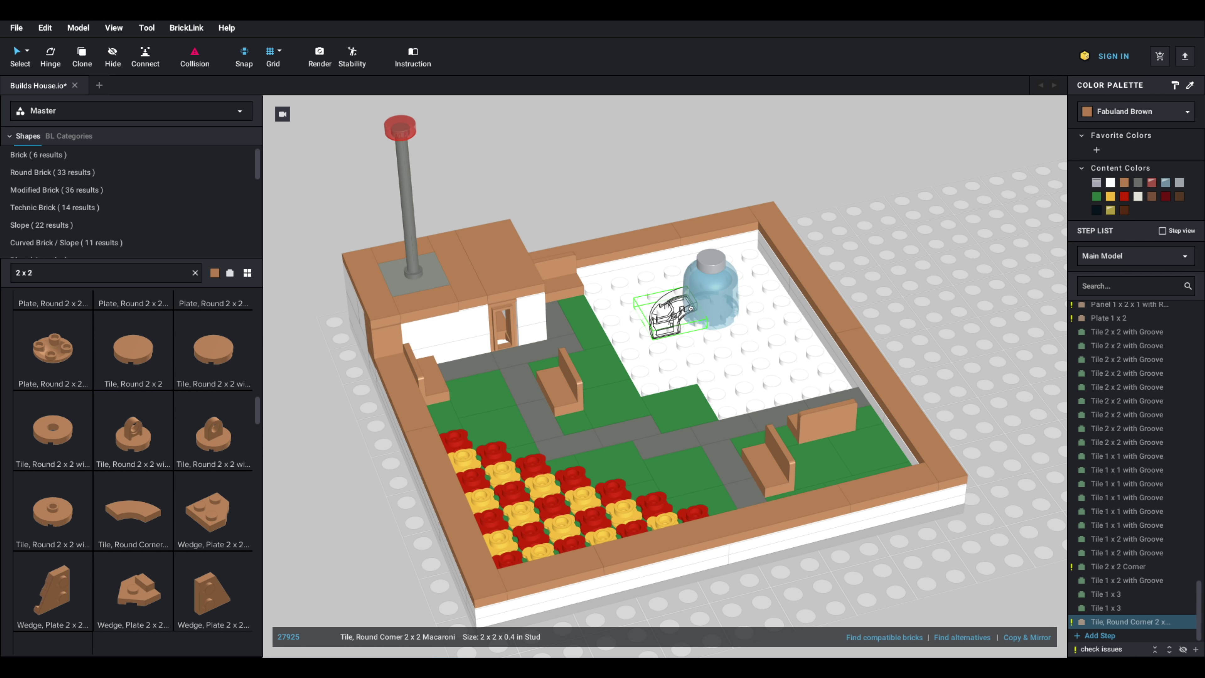
pyautogui.scroll(-3, 133, 475)
pyautogui.click(53, 505)
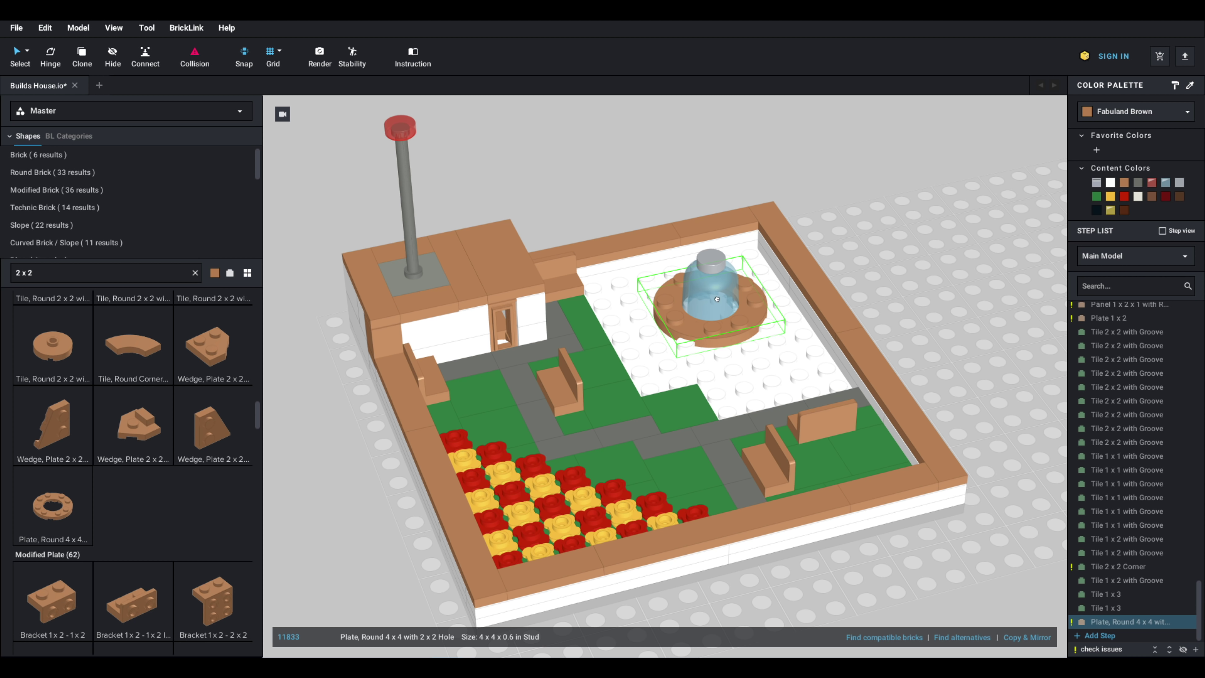
pyautogui.press('Escape')
pyautogui.scroll(-1, 66, 476)
pyautogui.scroll(1, 154, 354)
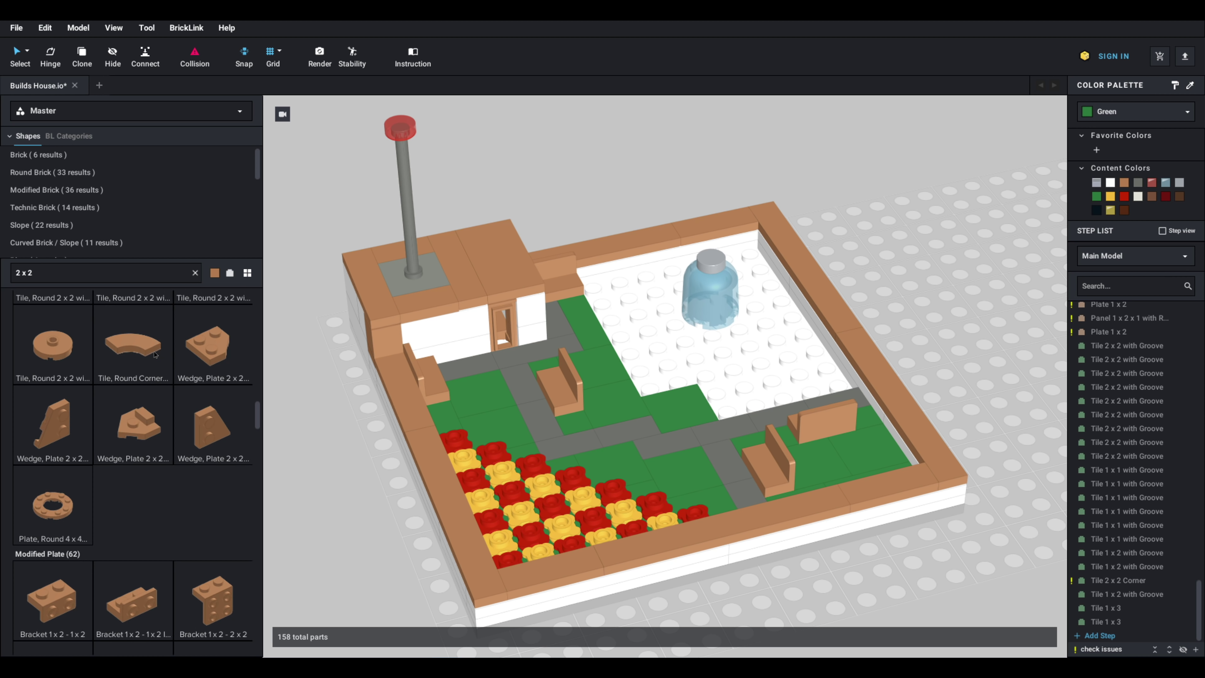
pyautogui.click(154, 354)
pyautogui.click(40, 504)
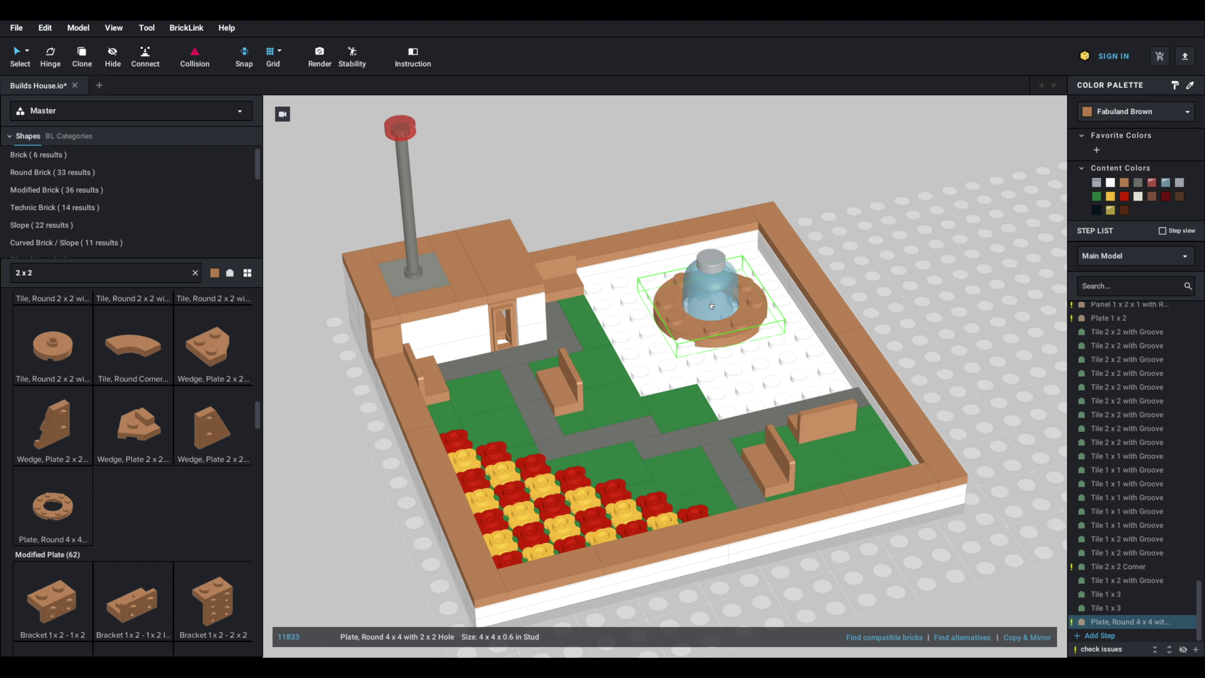
pyautogui.press('Escape')
# Step: Try a Support 2 x 2 x 11 Solid Pillar Base from the "2 x 2" results, and delete it
pyautogui.scroll(-10, 168, 535)
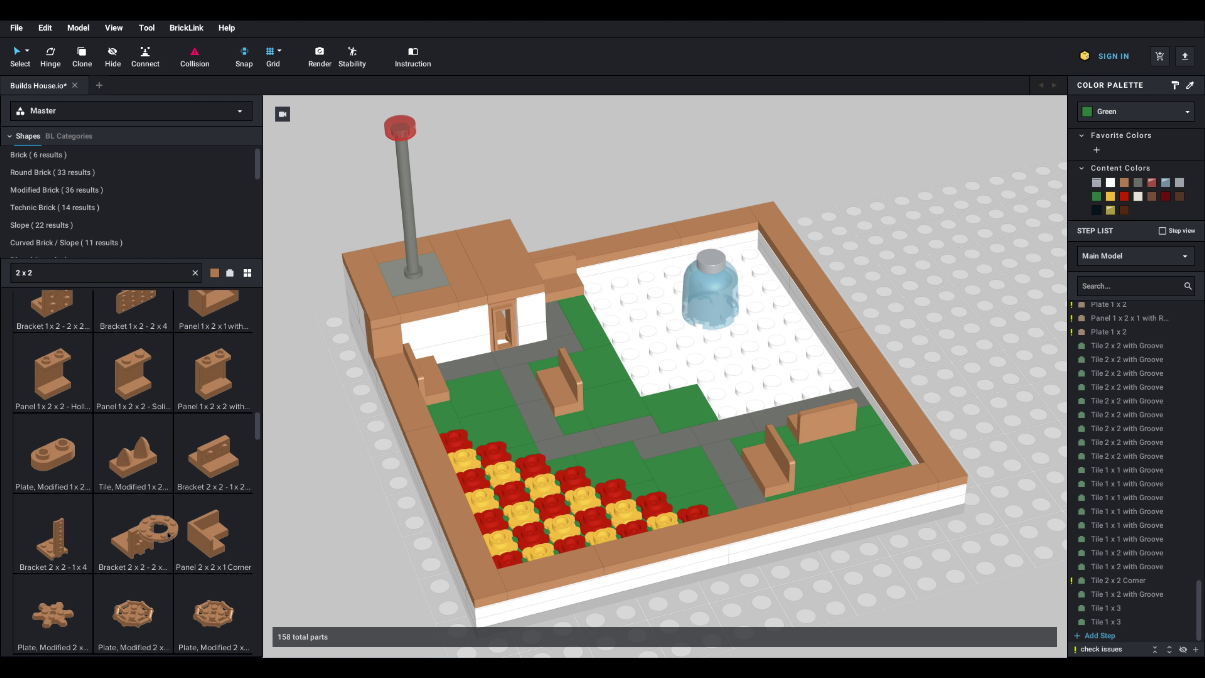
pyautogui.scroll(-8, 169, 535)
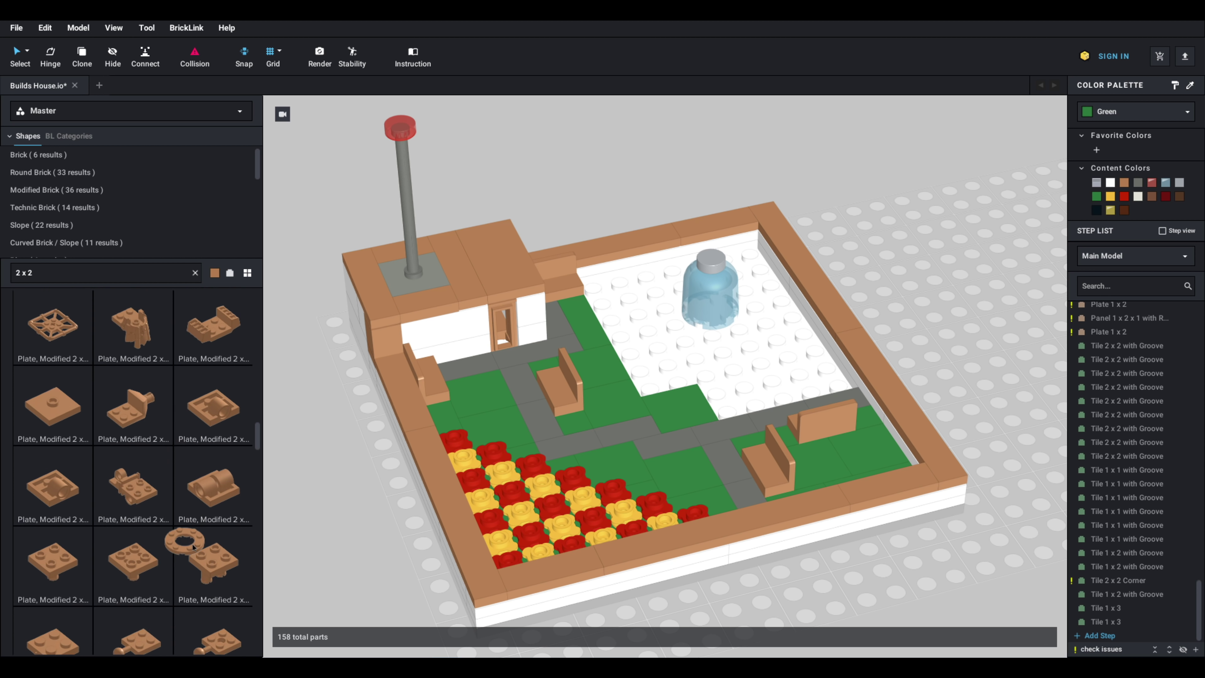
pyautogui.scroll(-8, 193, 546)
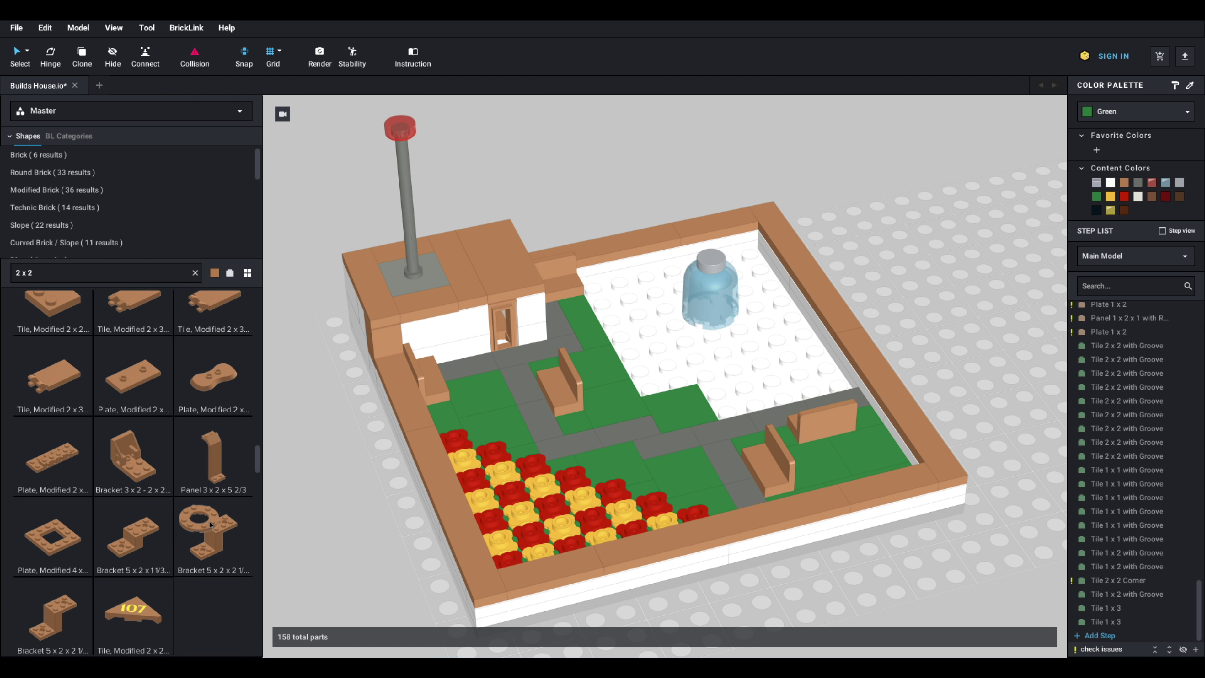
pyautogui.scroll(-8, 210, 524)
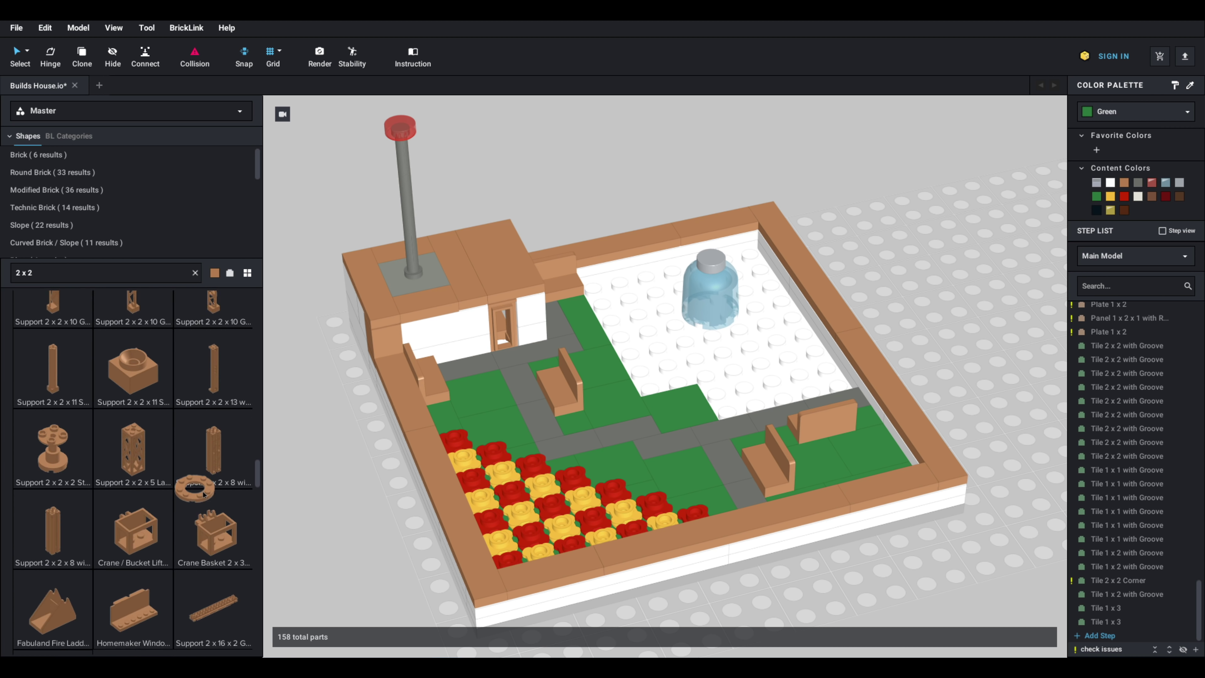
pyautogui.scroll(-2, 204, 494)
pyautogui.click(145, 353)
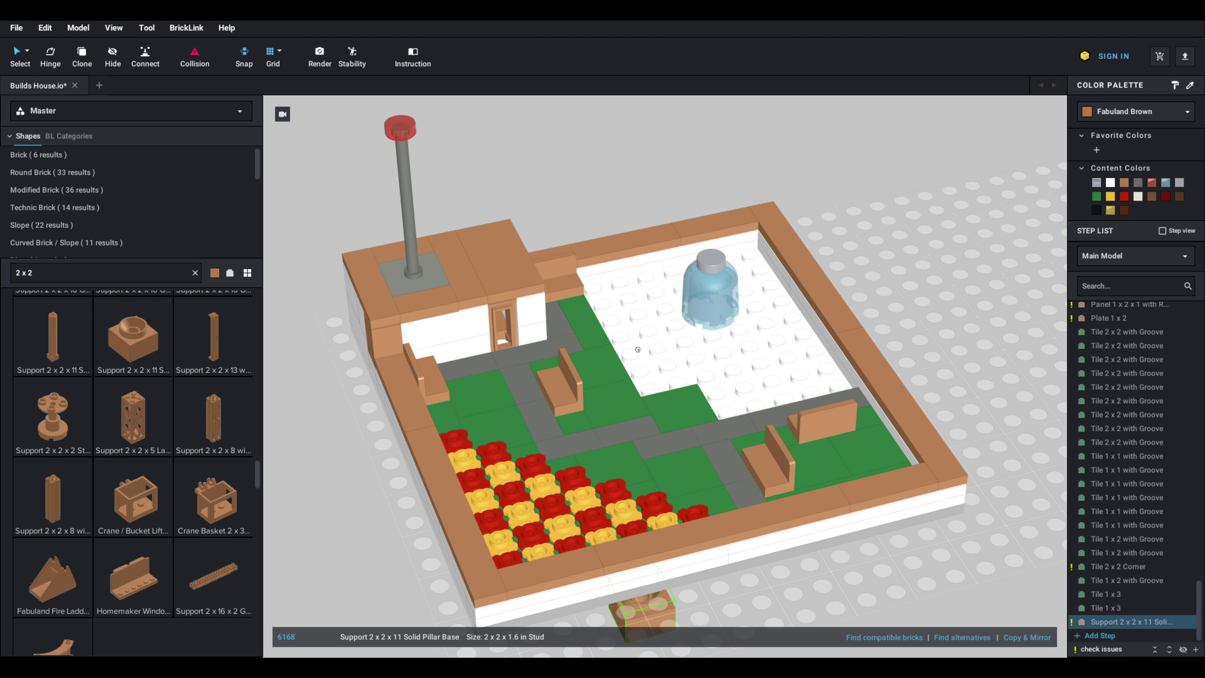
pyautogui.scroll(-3, 373, 392)
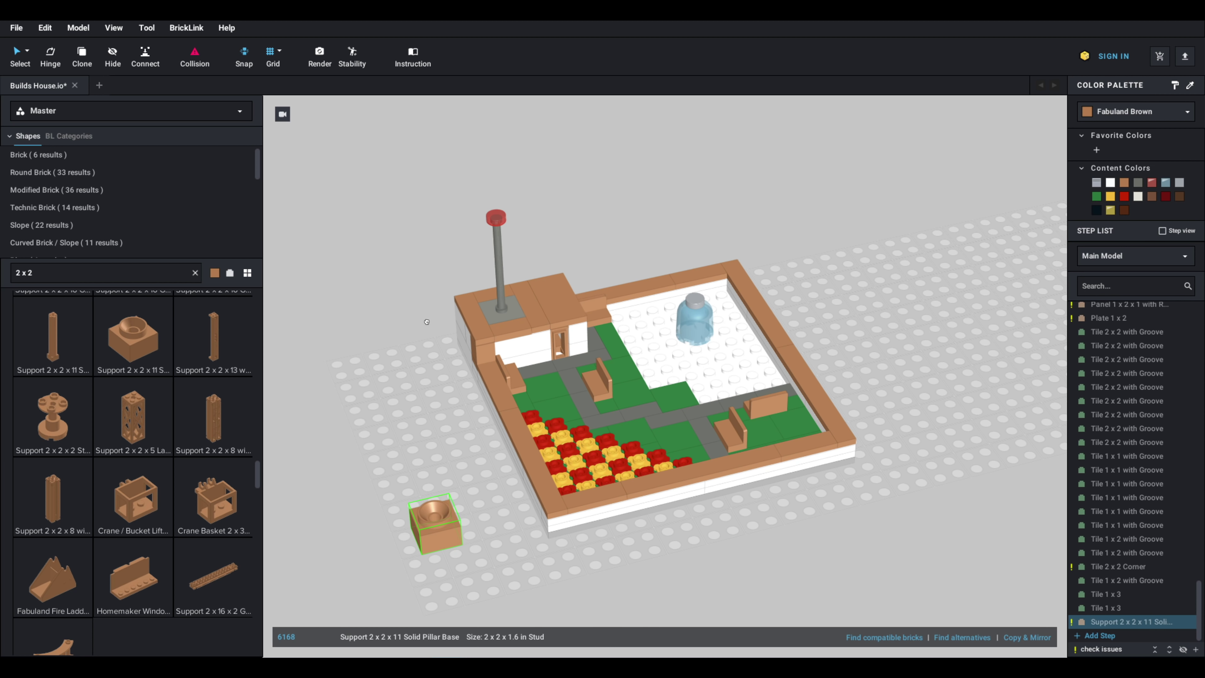
pyautogui.press('Delete')
# Step: Examine the door, window, windscreen, object and curved slope parts among the "2 x 2" results
pyautogui.scroll(-3, 173, 411)
pyautogui.scroll(3, 581, 425)
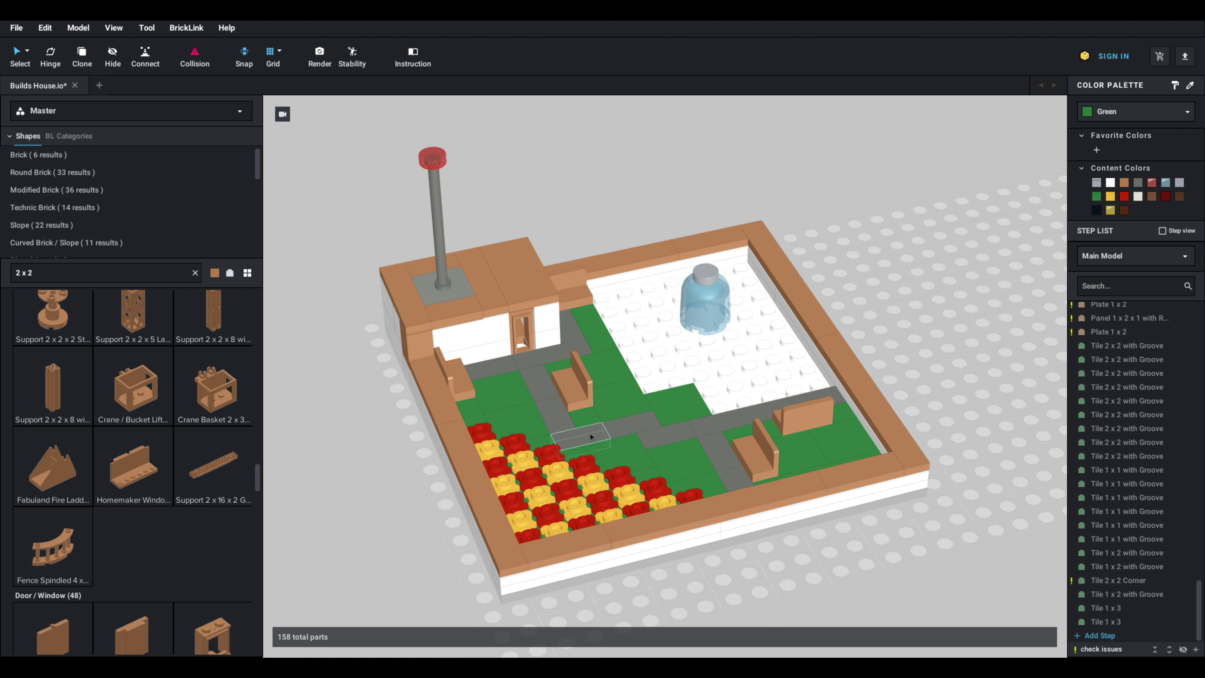
pyautogui.scroll(-1, 144, 438)
pyautogui.scroll(-6, 145, 439)
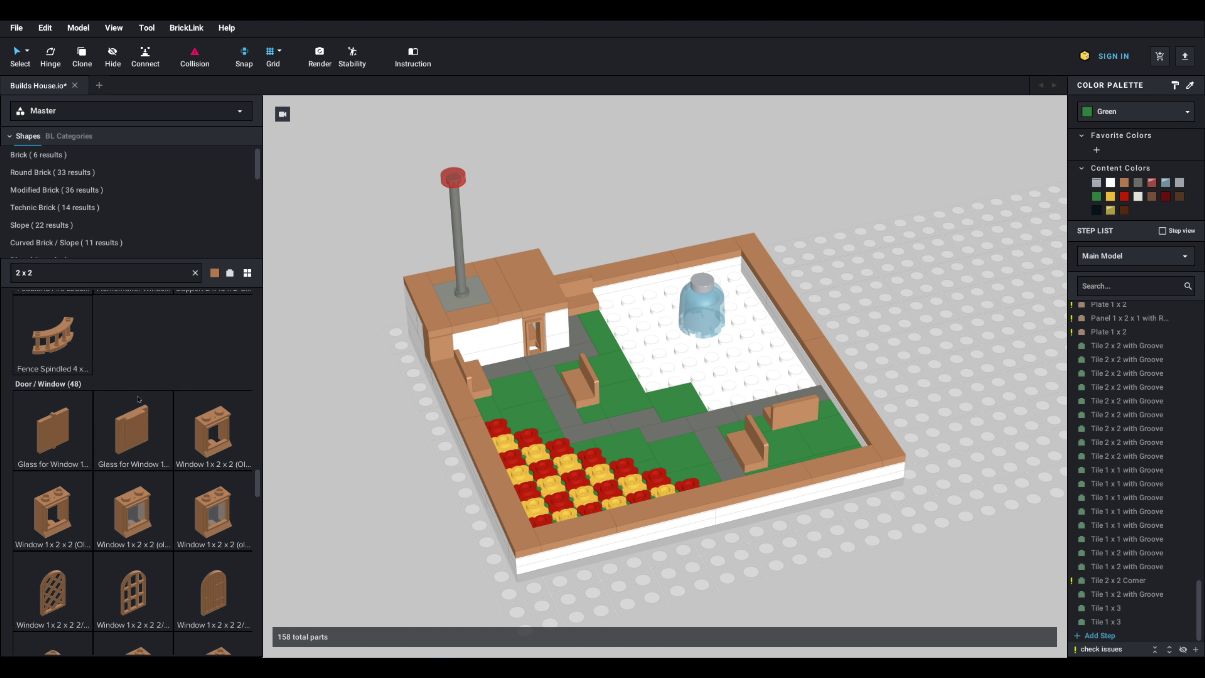
pyautogui.scroll(-10, 133, 402)
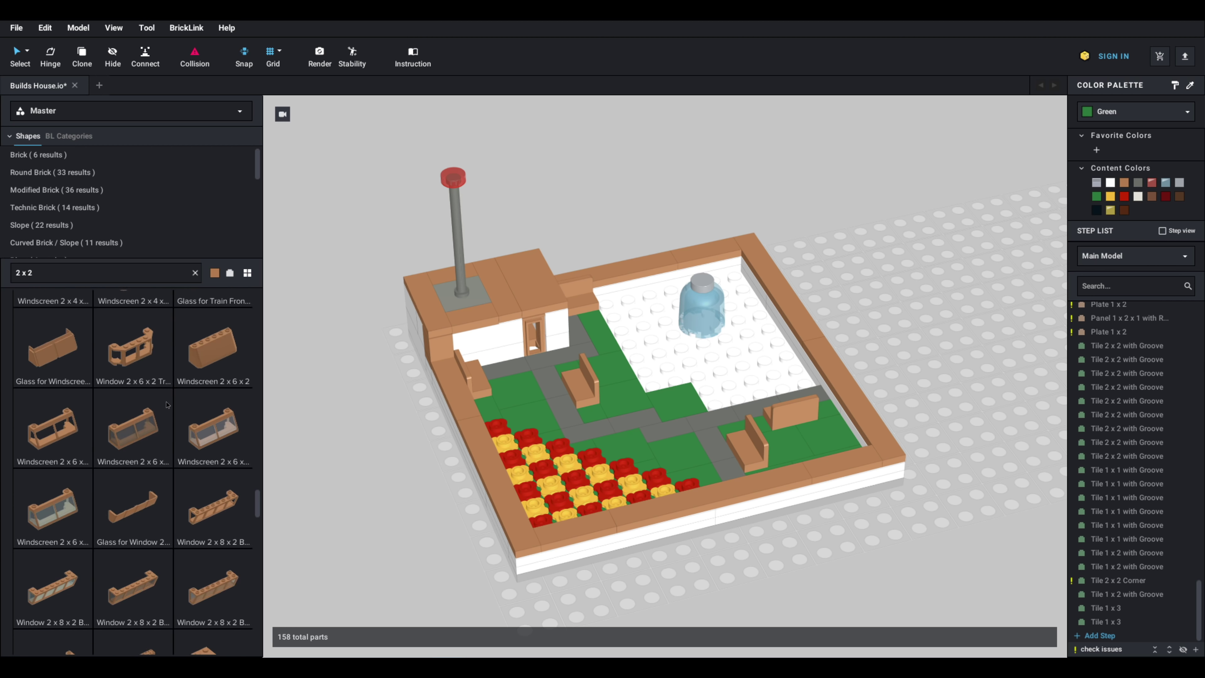
pyautogui.scroll(-5, 109, 352)
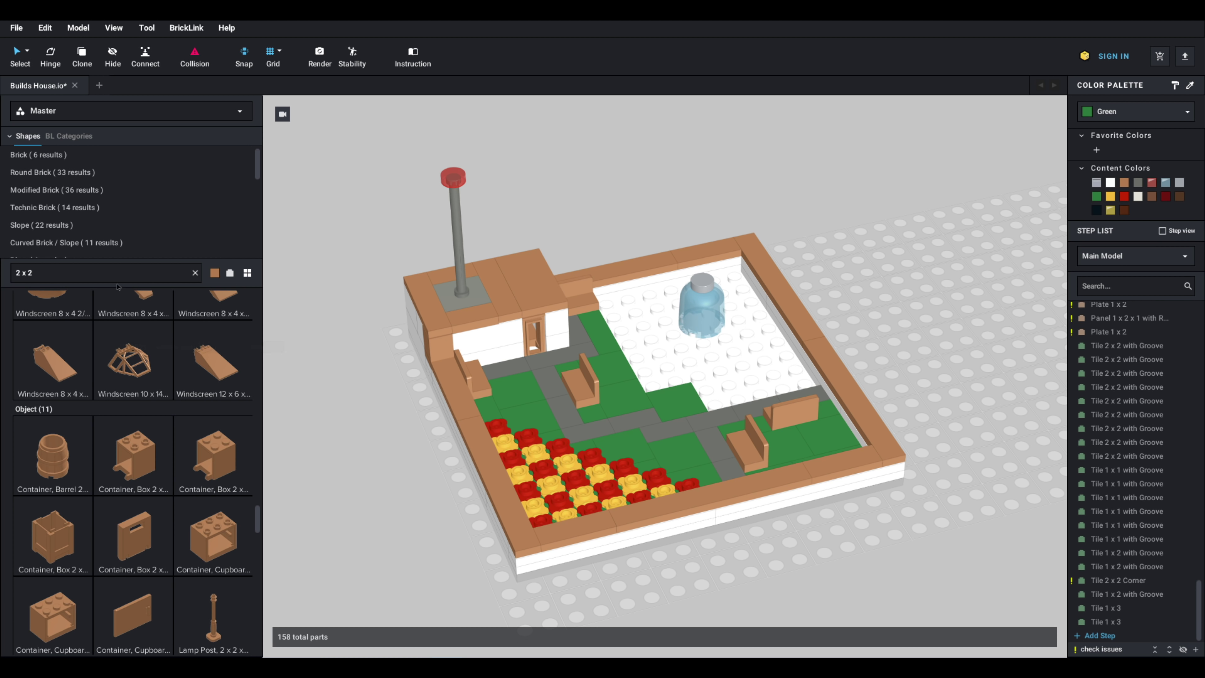
pyautogui.click(110, 242)
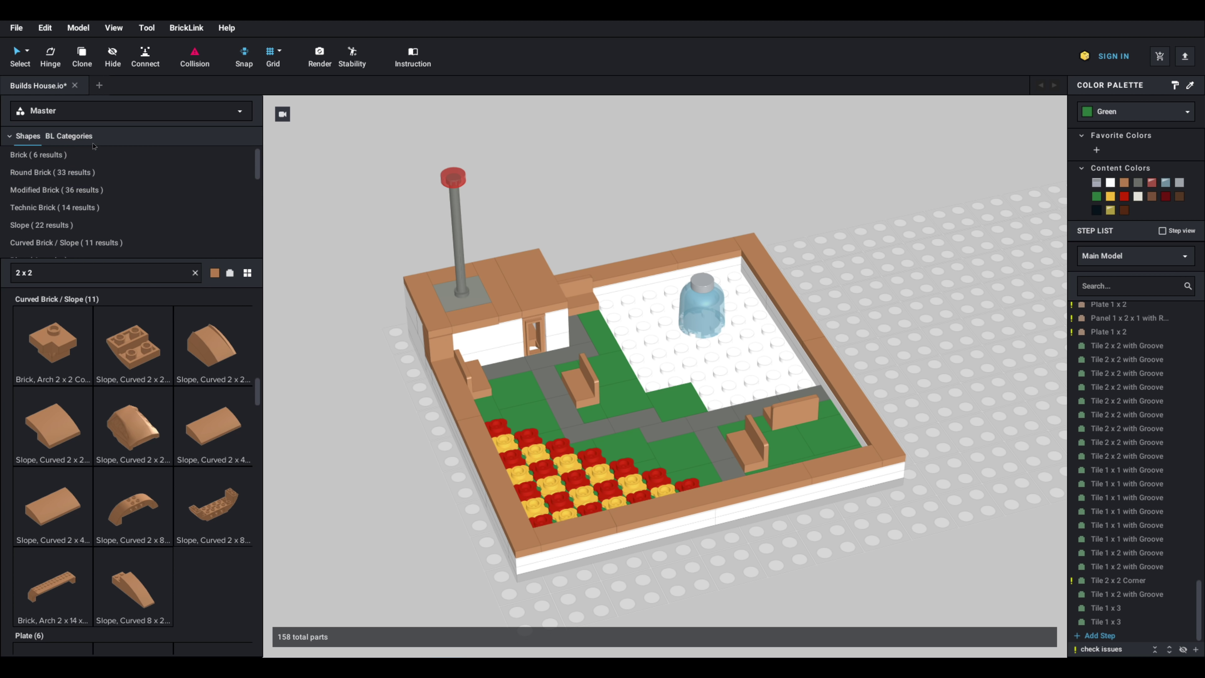
# Step: Clear the parts search and look through the full Curved Brick / Slope category
pyautogui.press('BackSpace')
pyautogui.press('BackSpace')
pyautogui.press('BackSpace')
pyautogui.press('BackSpace')
pyautogui.press('BackSpace')
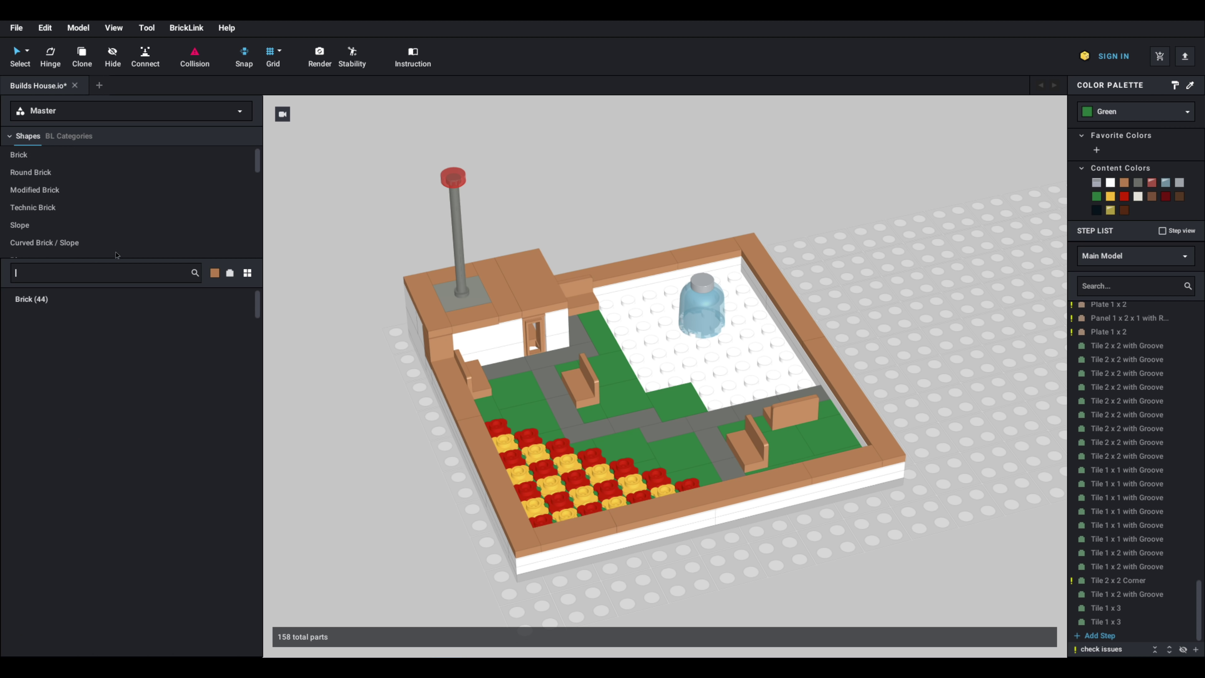
pyautogui.click(109, 243)
pyautogui.scroll(-1, 146, 448)
pyautogui.scroll(-5, 146, 446)
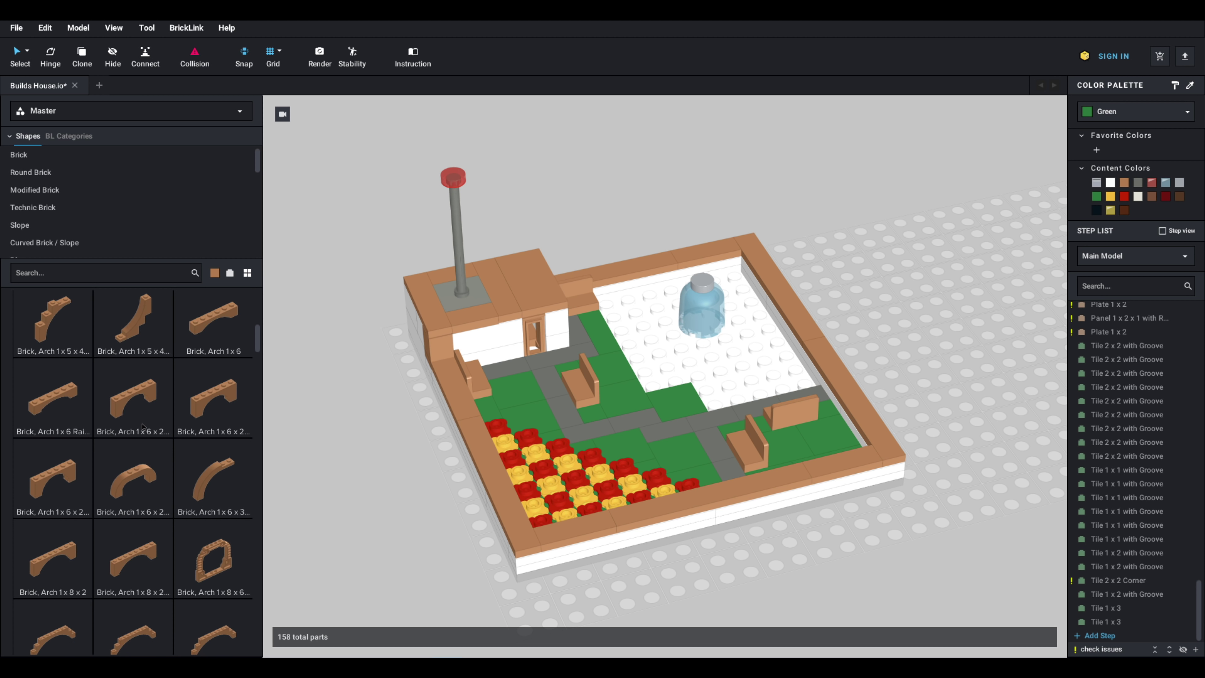
pyautogui.scroll(-1, 50, 204)
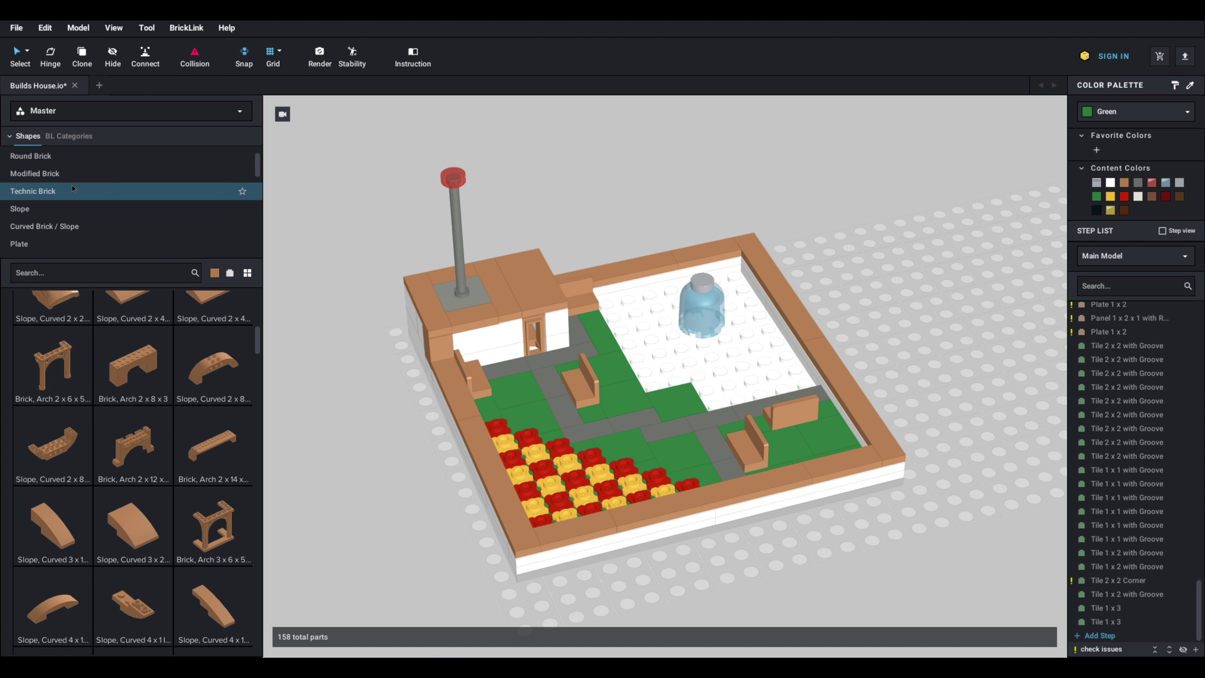
pyautogui.click(49, 234)
pyautogui.click(75, 217)
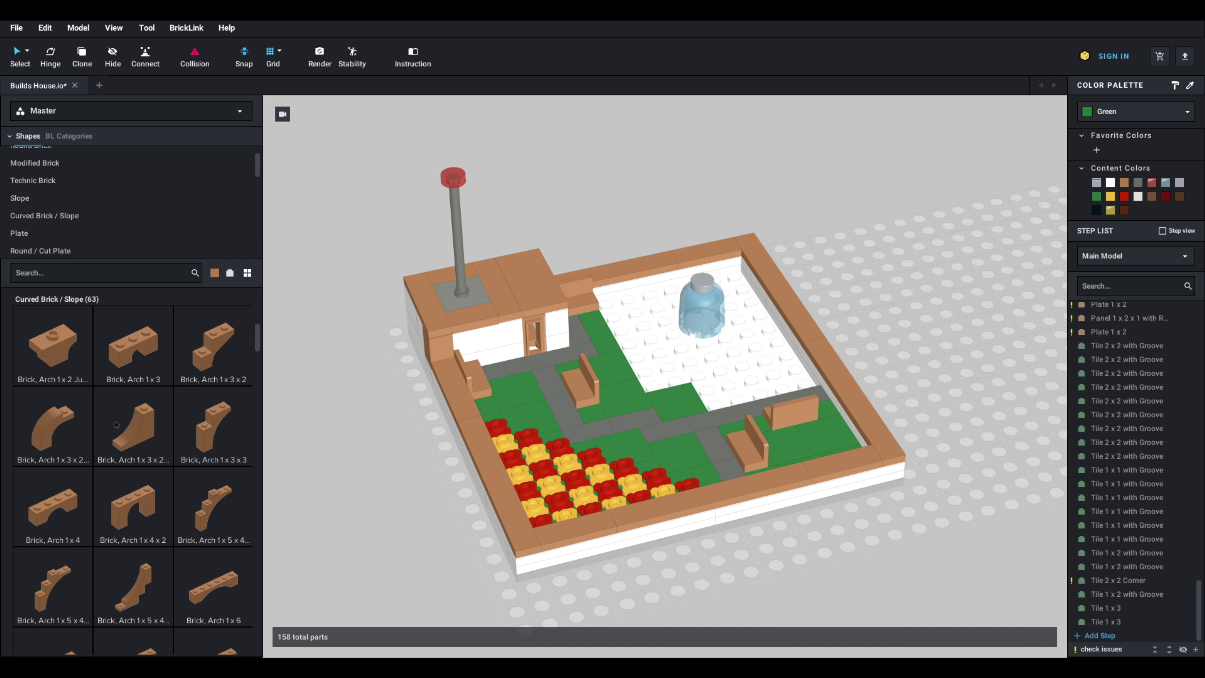
# Step: Look through the Curved Brick / Slope, Plate, Modified Plate and Fabuland parts for pieces suited to the pond
pyautogui.scroll(-5, 138, 407)
pyautogui.scroll(-8, 138, 405)
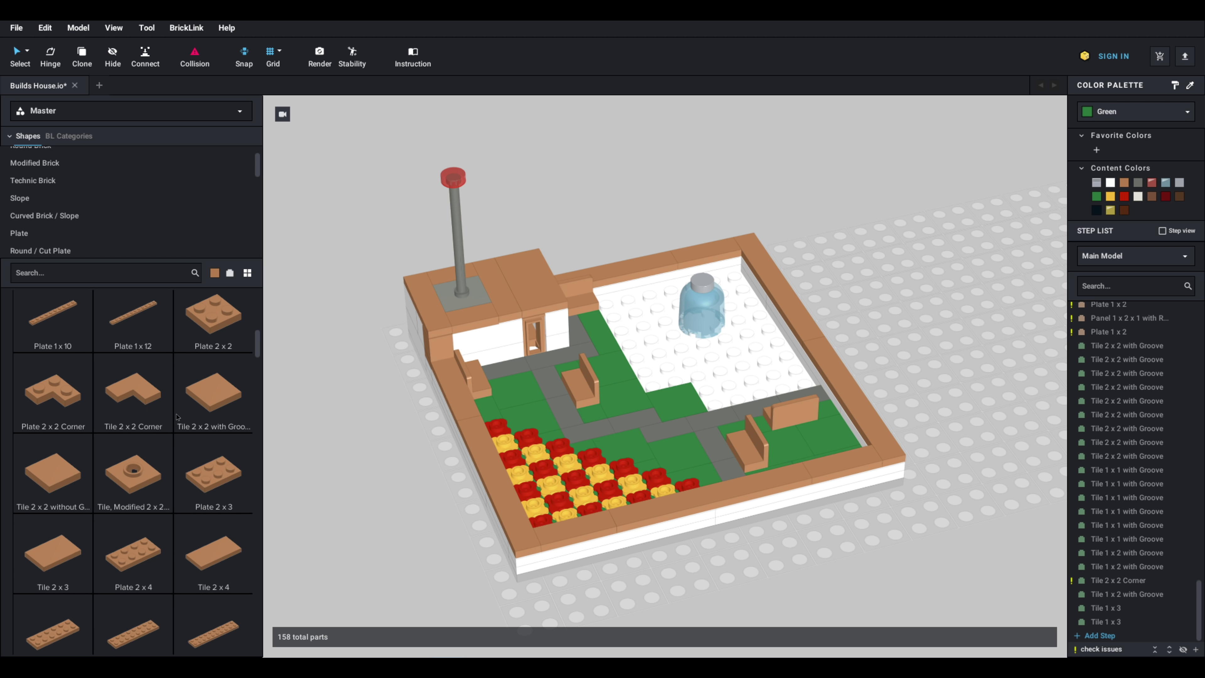
pyautogui.click(52, 215)
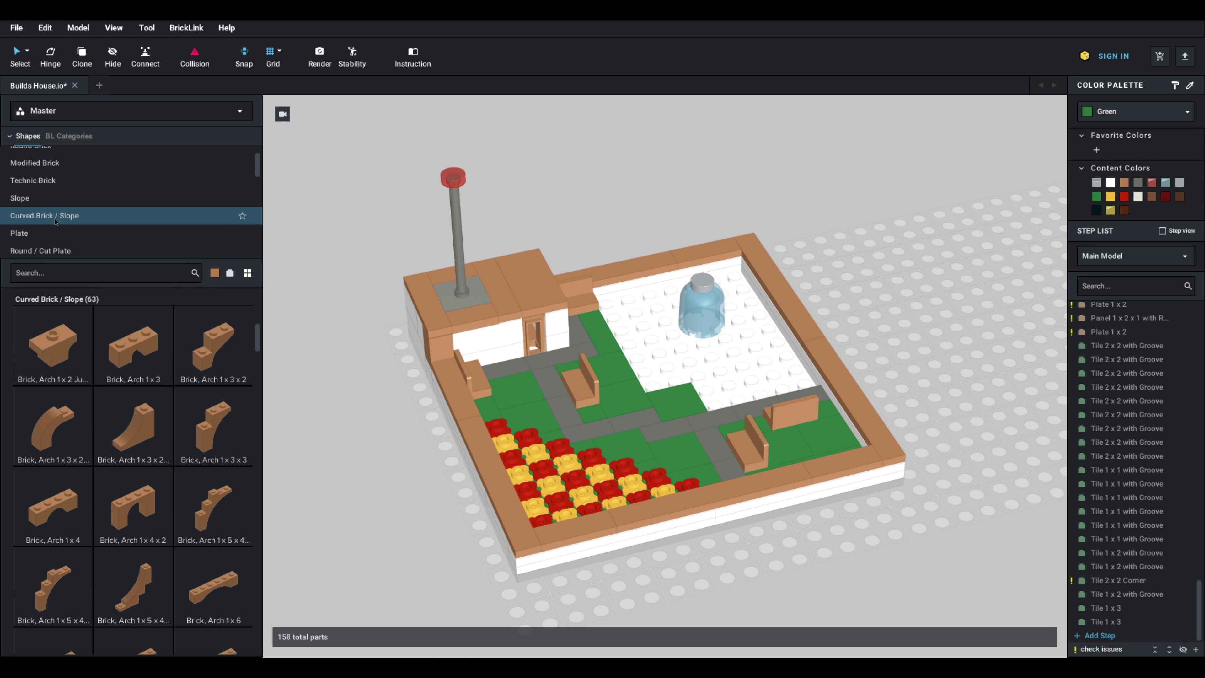
pyautogui.scroll(-3, 153, 455)
pyautogui.scroll(-8, 152, 455)
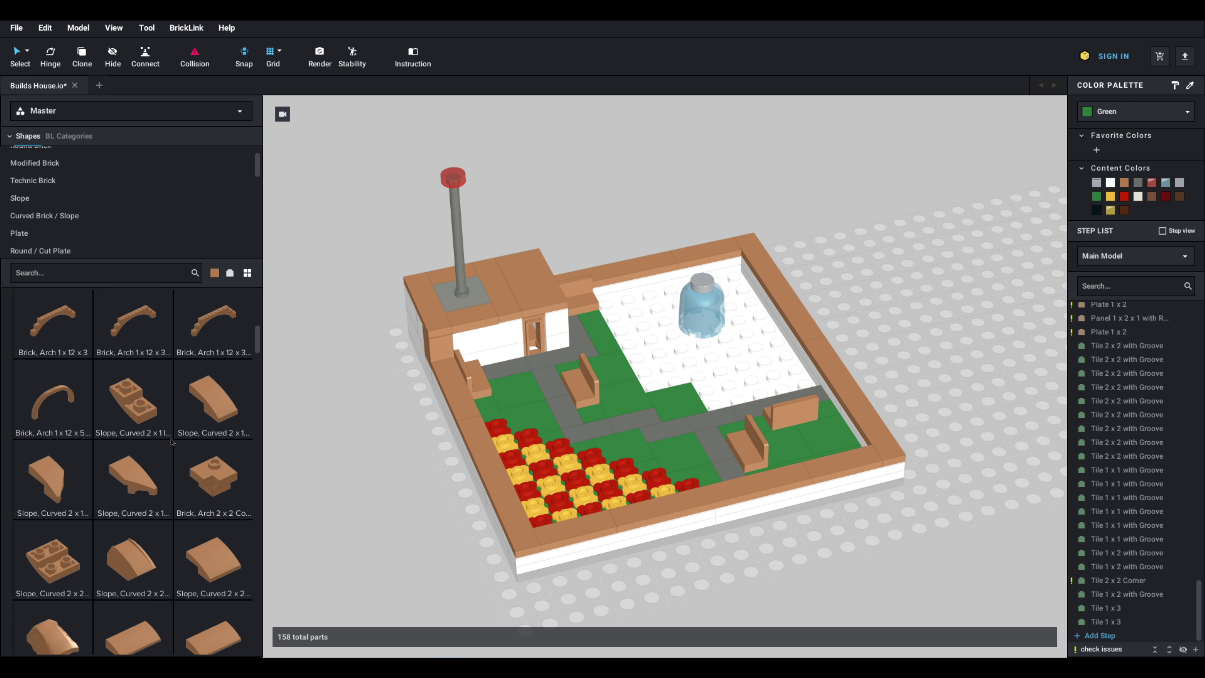
pyautogui.scroll(-6, 190, 444)
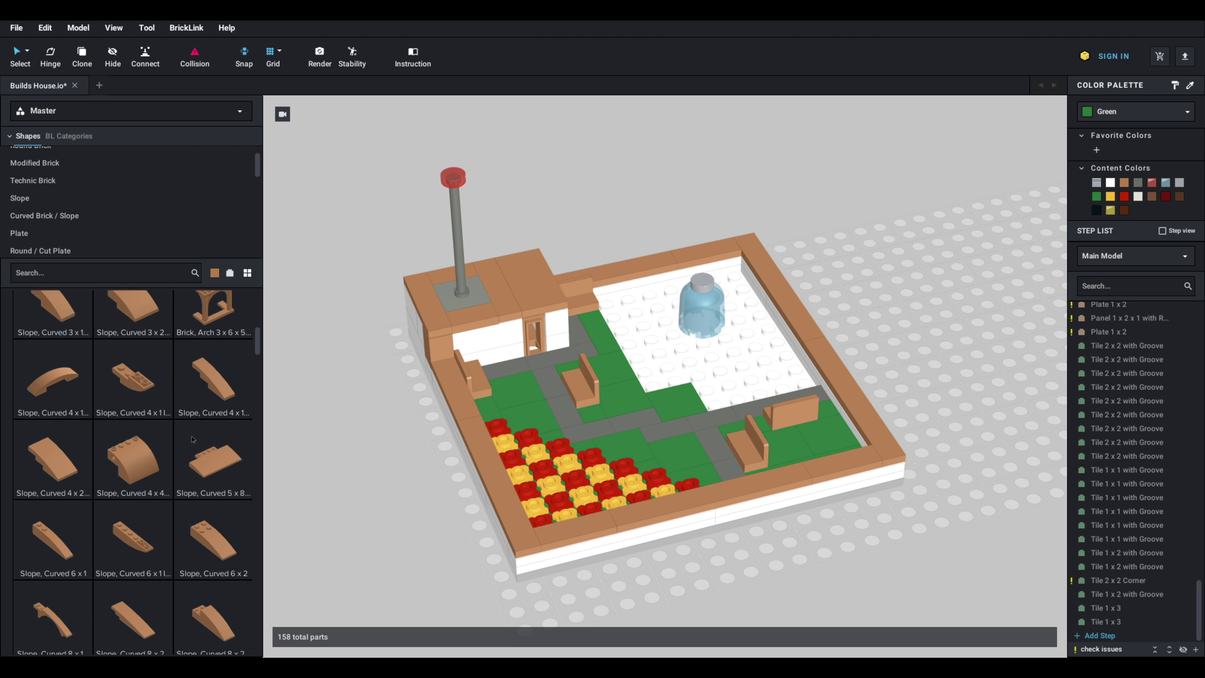
pyautogui.scroll(-3, 38, 223)
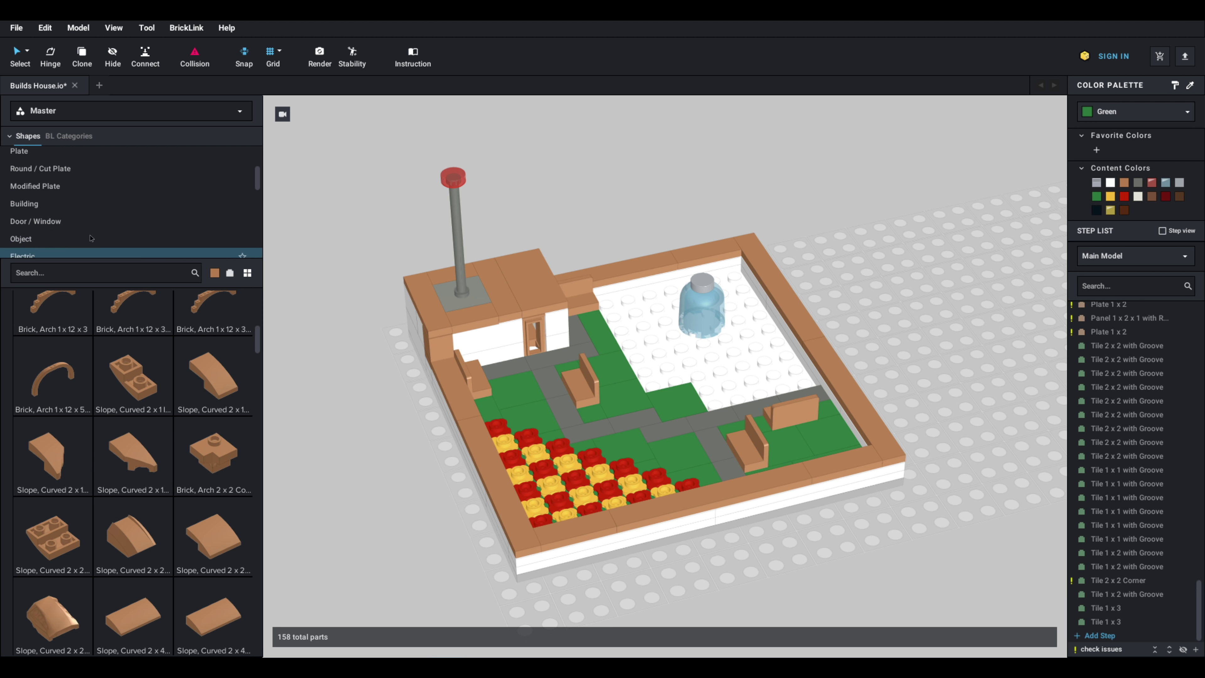
pyautogui.click(35, 185)
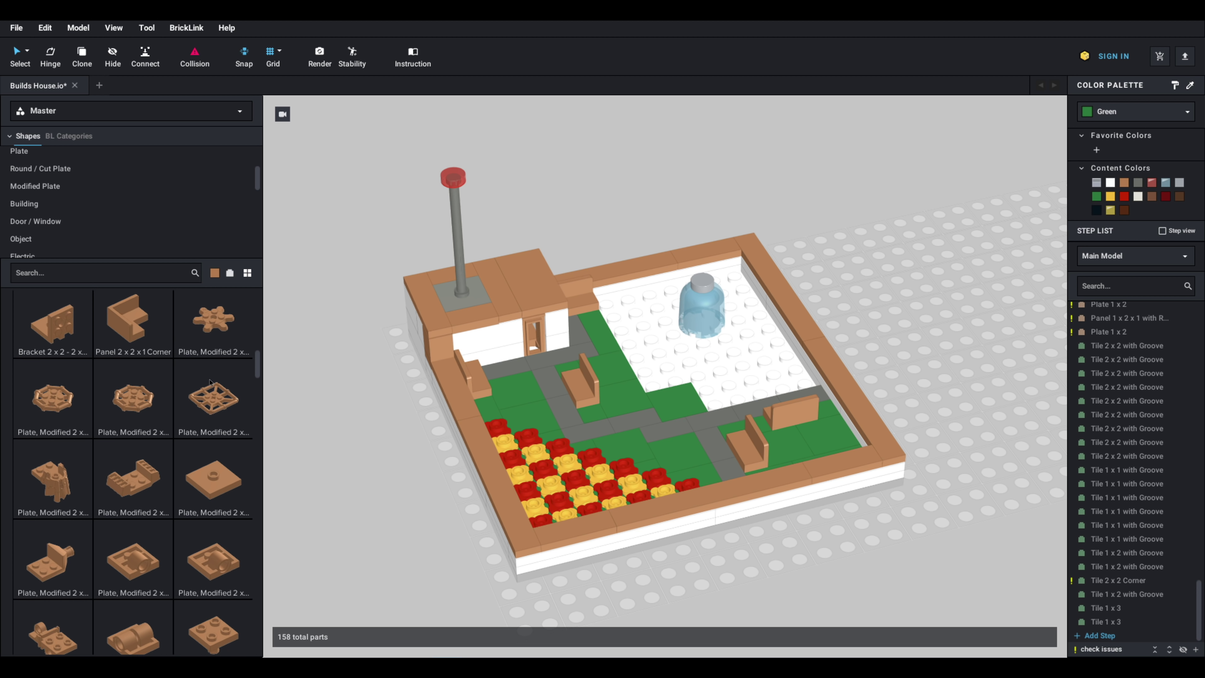
pyautogui.scroll(-5, 211, 382)
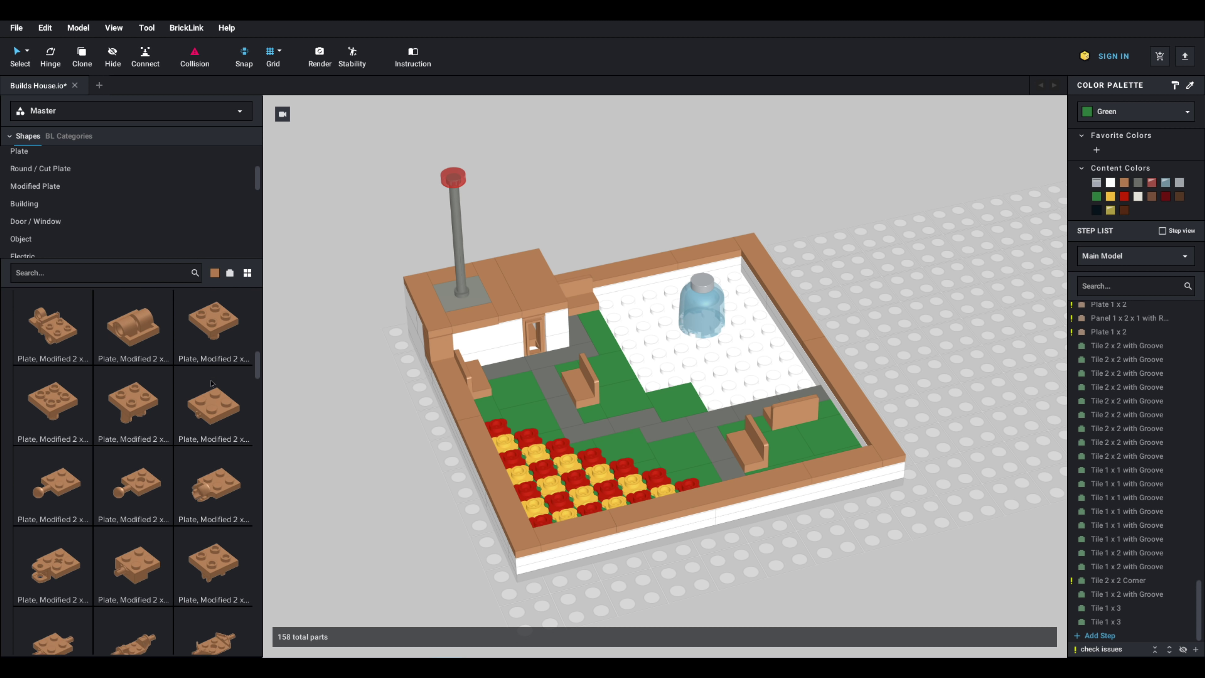
pyautogui.scroll(-5, 211, 382)
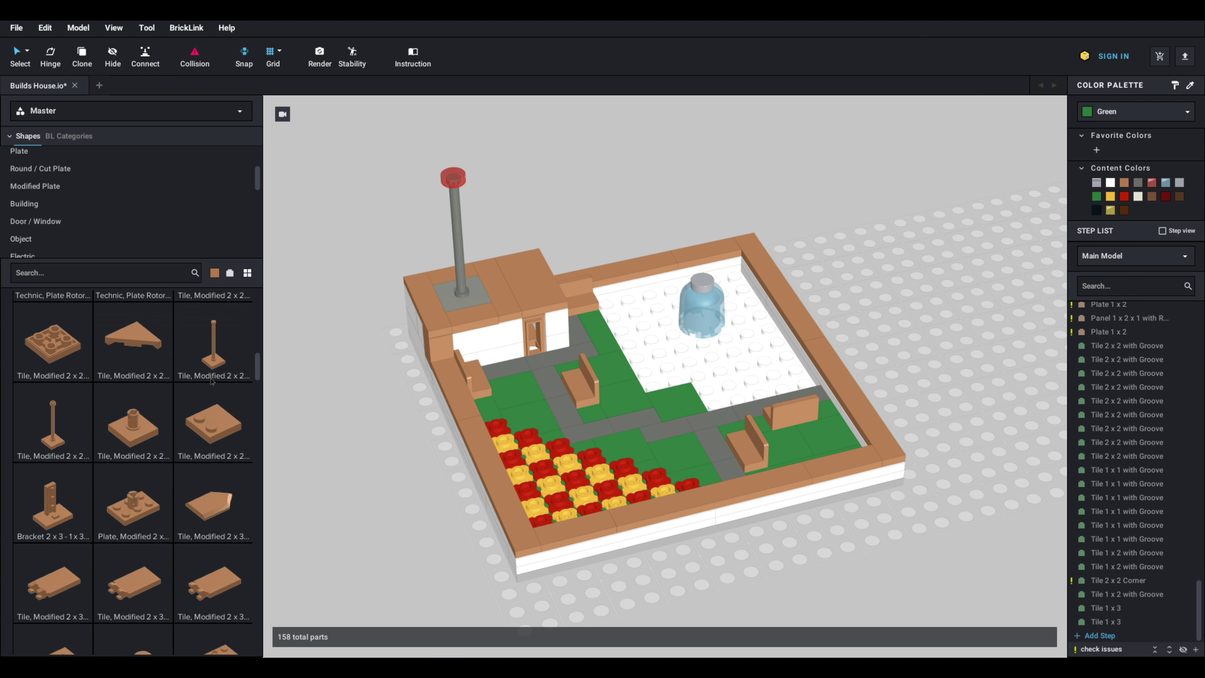
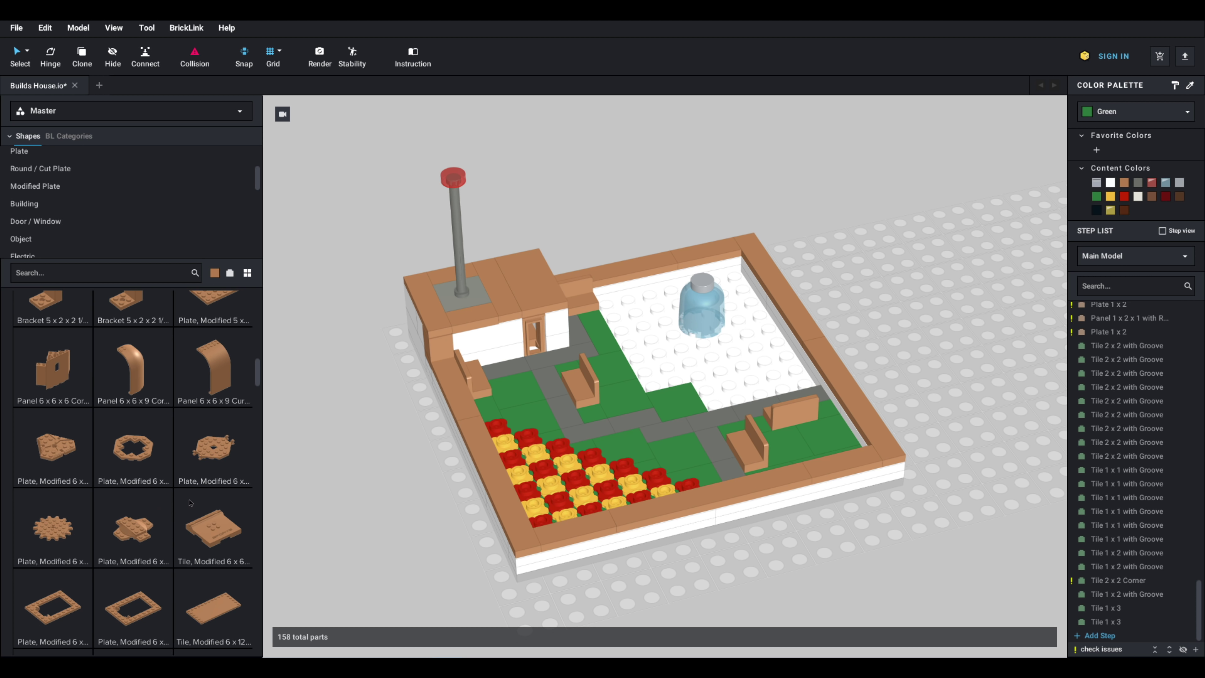
pyautogui.scroll(-5, 189, 502)
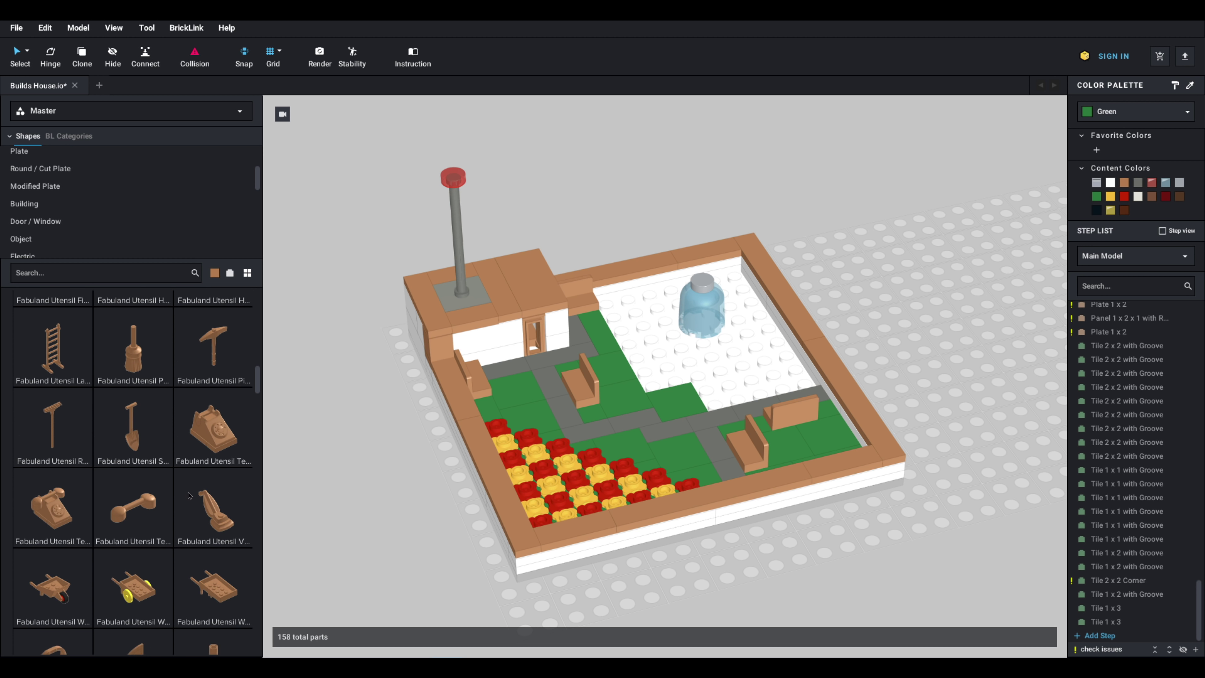
# Step: Try a Fabuland Utensil Telephone next to the fountain, and delete it
pyautogui.moveTo(69, 367); pyautogui.dragTo(673, 361)
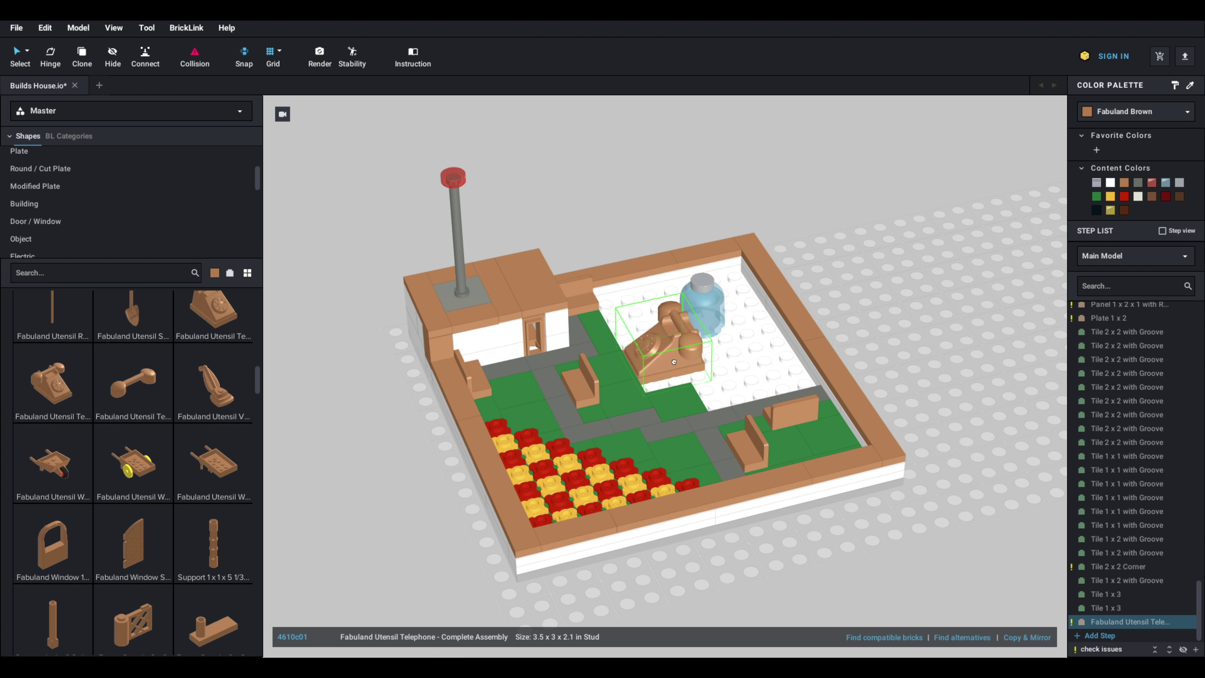
pyautogui.press('Delete')
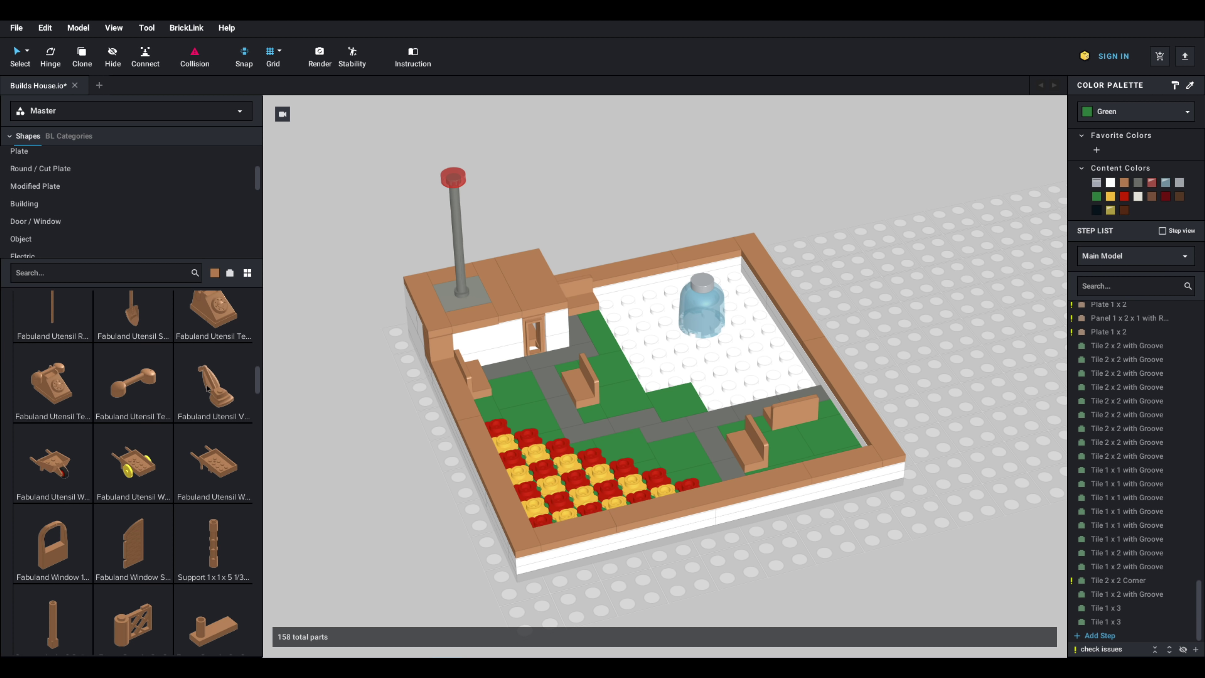
pyautogui.click(207, 388)
pyautogui.press('Escape')
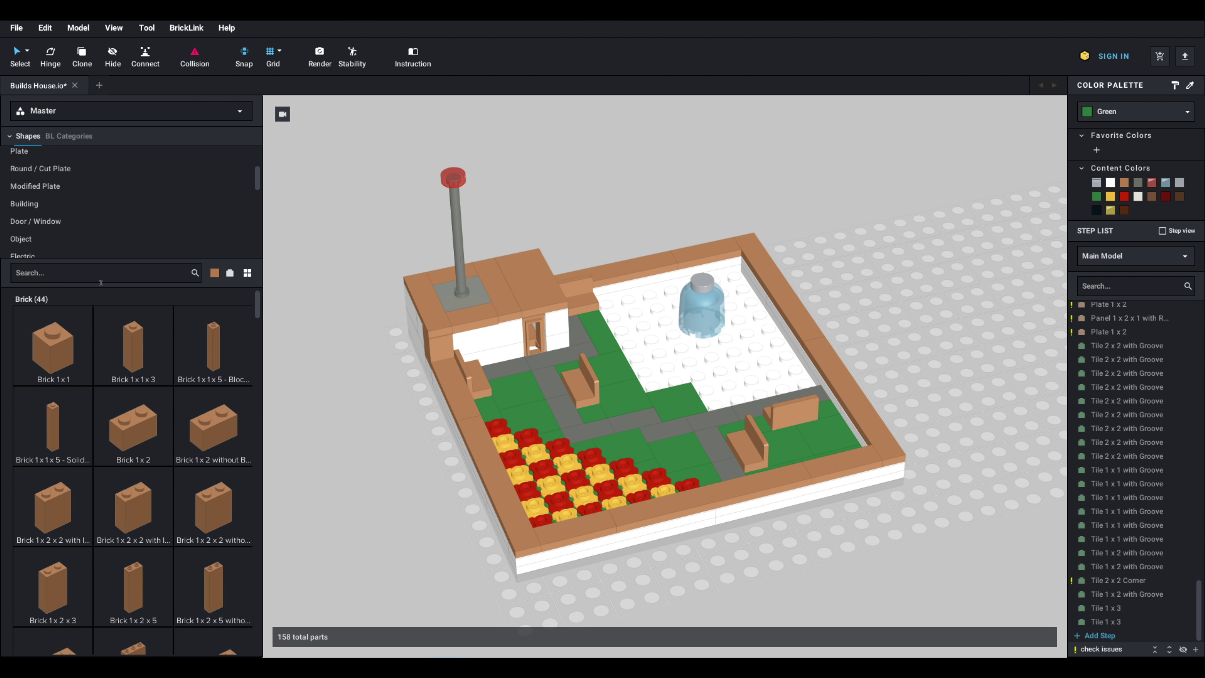
# Step: Search the parts for "2 x 2" and look through the round tile and plate results
pyautogui.click(94, 273)
pyautogui.write('2 x 2')
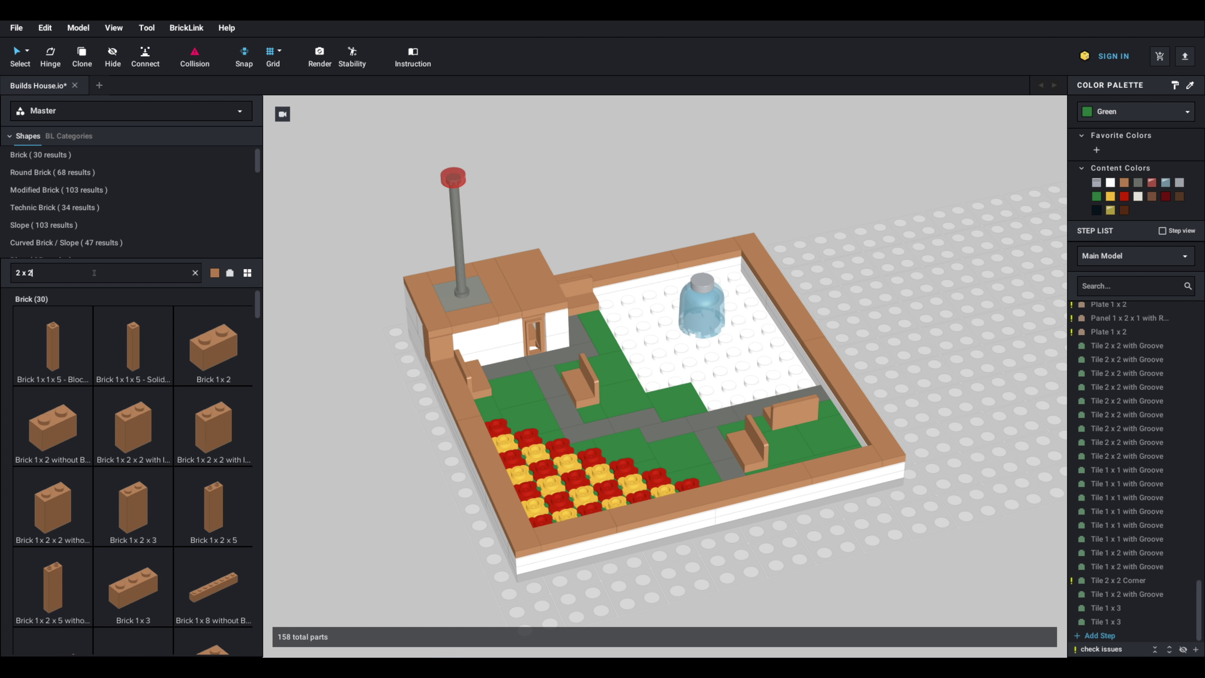
pyautogui.scroll(-3, 247, 300)
pyautogui.moveTo(260, 318); pyautogui.dragTo(259, 417)
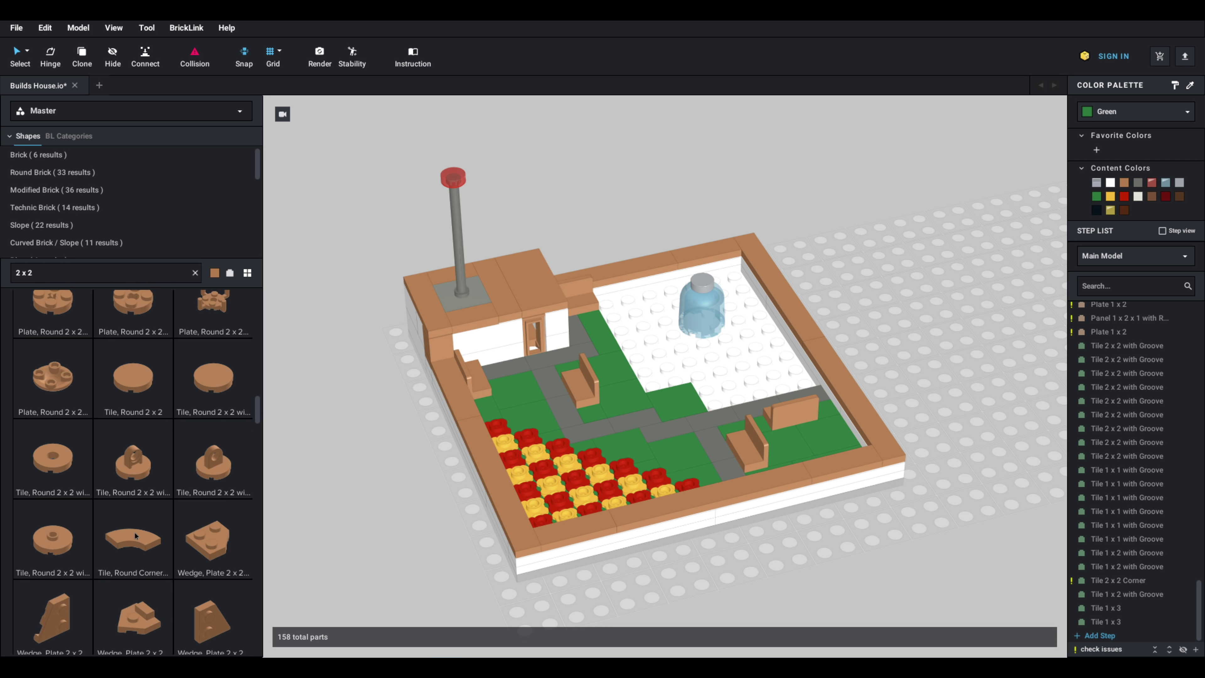
# Step: Replace the parts search with "round corner" and find the Round / Cut Plate results
pyautogui.moveTo(96, 280); pyautogui.dragTo(5, 276)
pyautogui.press('Delete')
pyautogui.press('Delete')
pyautogui.press('Delete')
pyautogui.press('Delete')
pyautogui.press('Delete')
pyautogui.write('roun')
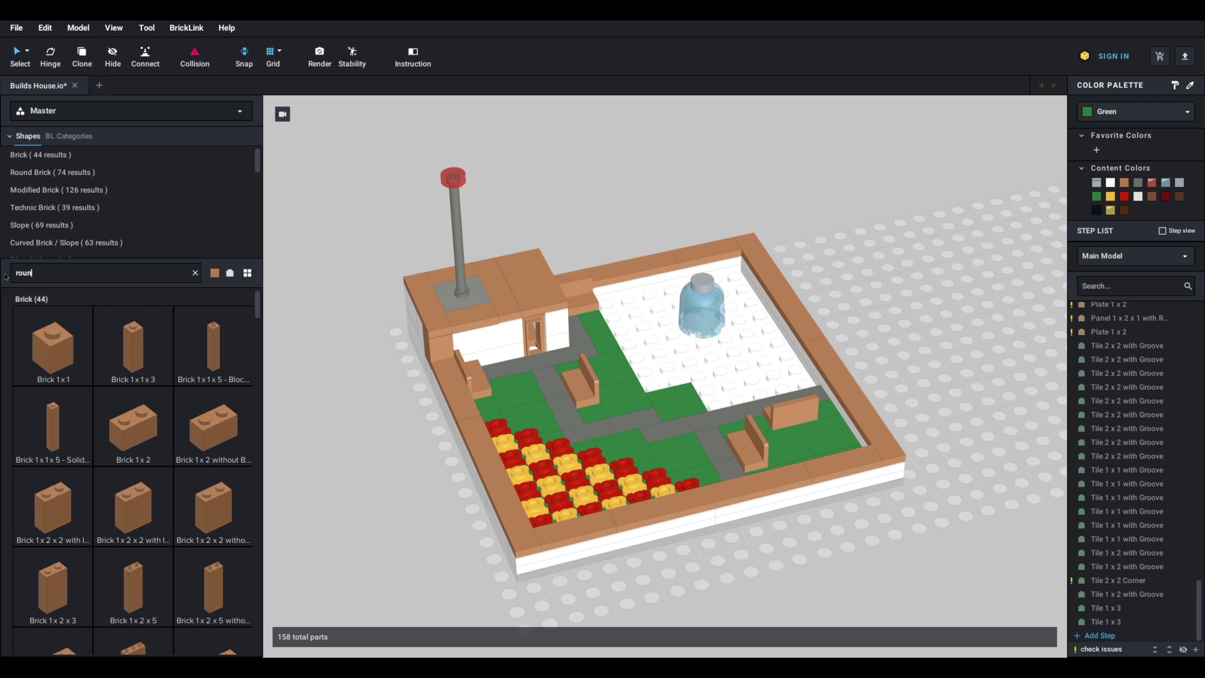
pyautogui.write('d corner')
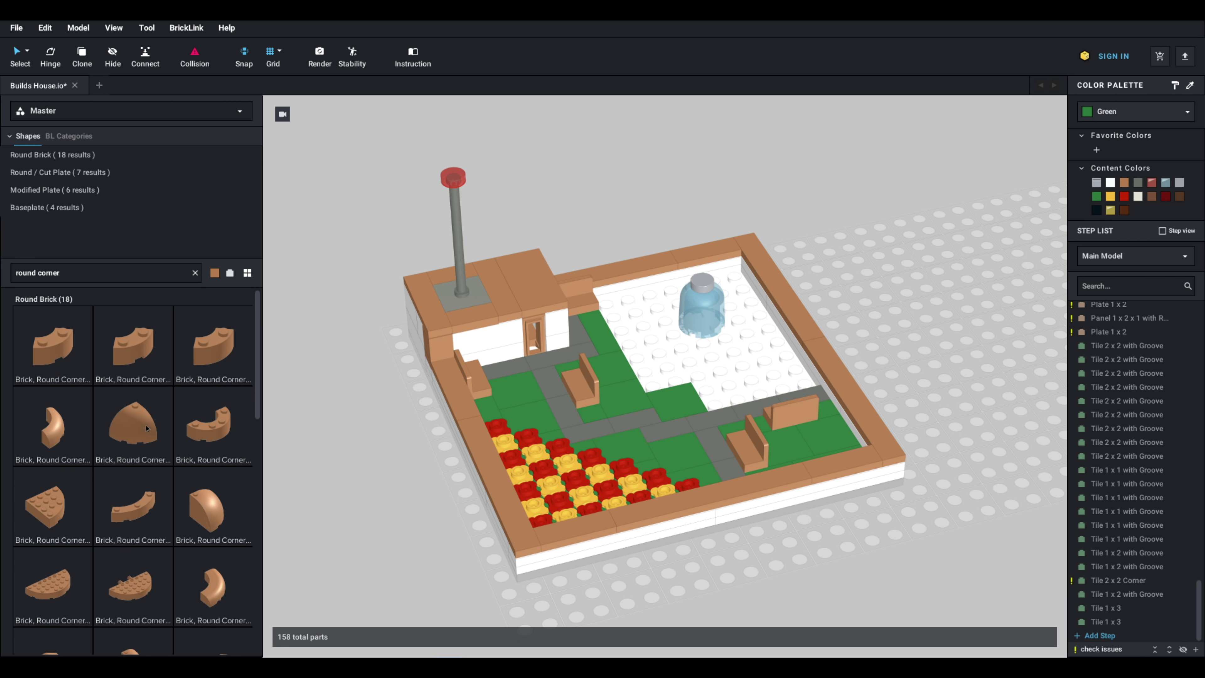
pyautogui.scroll(-8, 147, 429)
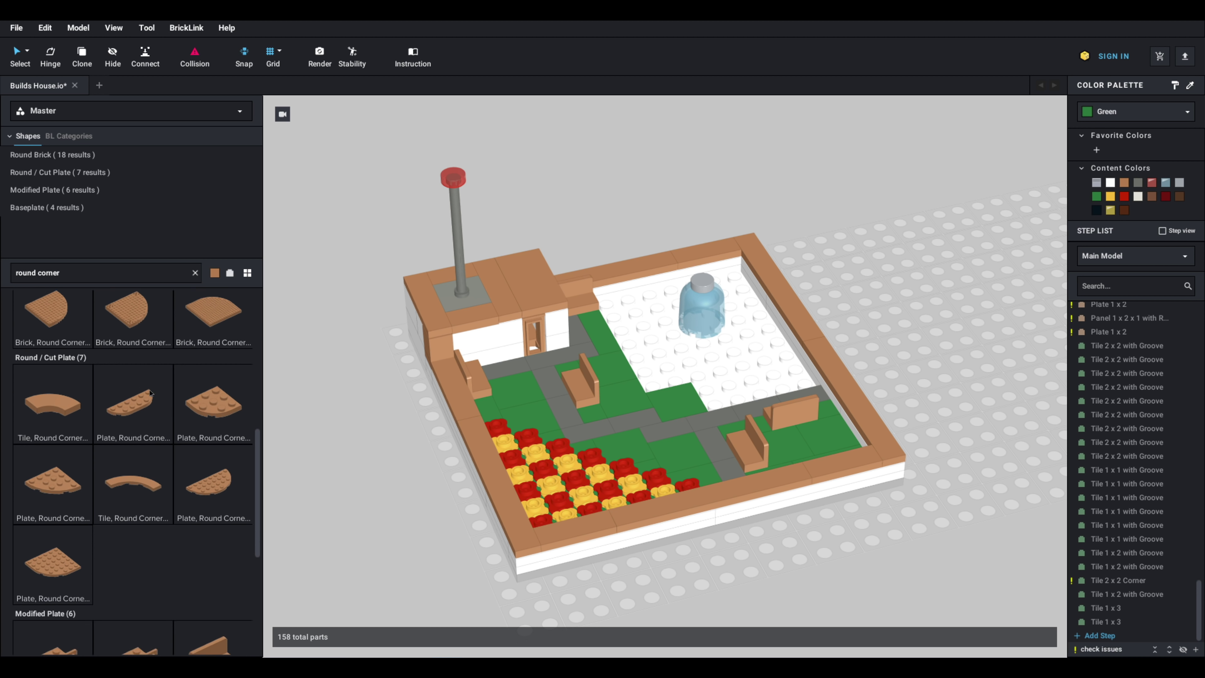
pyautogui.scroll(-2, 150, 393)
# Step: Try a Tile, Round Corner 4 x 4 Macaroni Wide on the white studs around the fountain
pyautogui.click(53, 347)
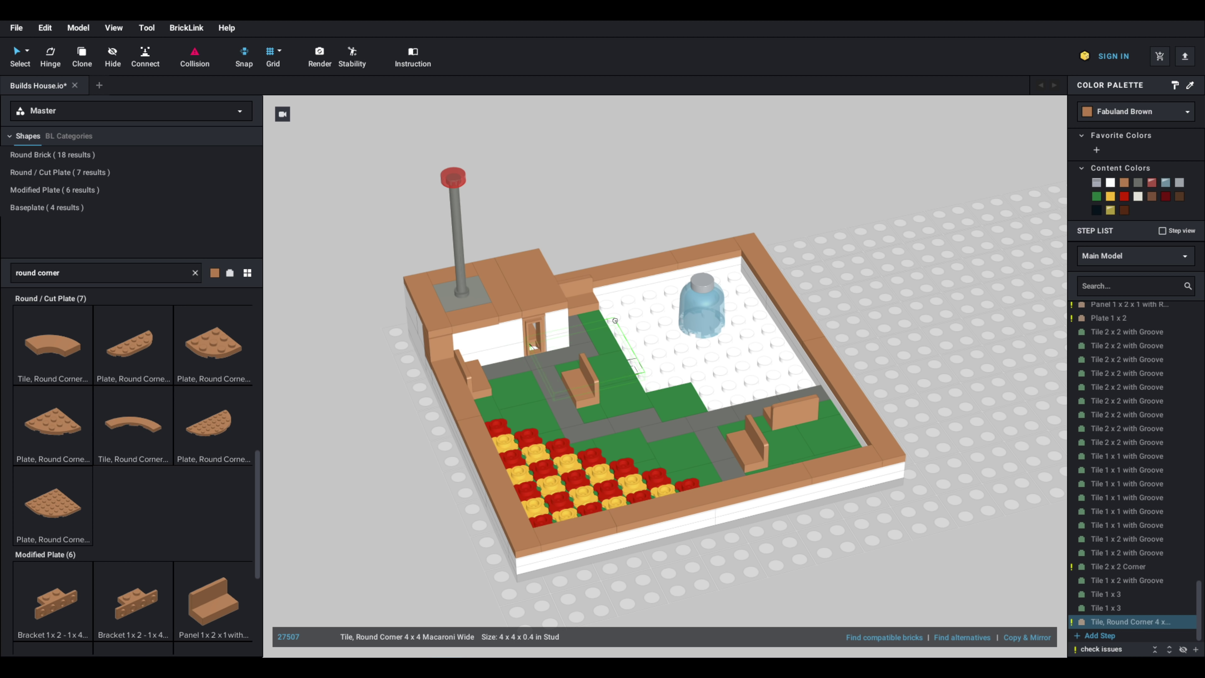
pyautogui.click(718, 328)
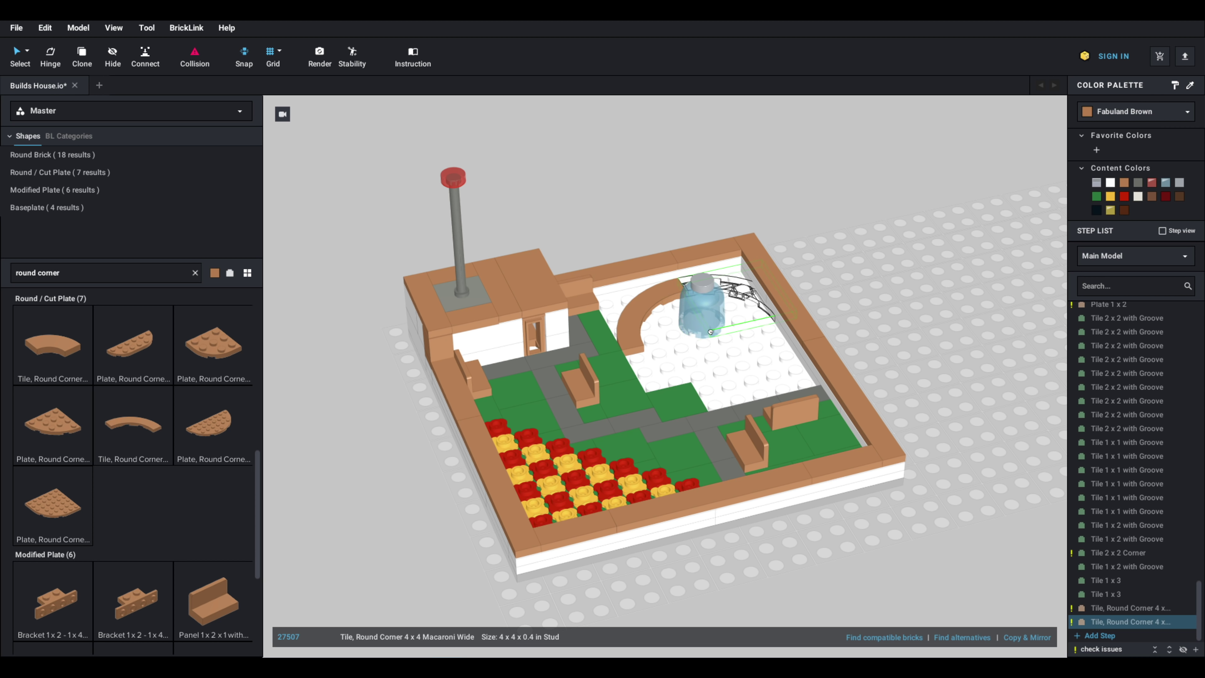
pyautogui.press('Escape')
pyautogui.scroll(3, 656, 340)
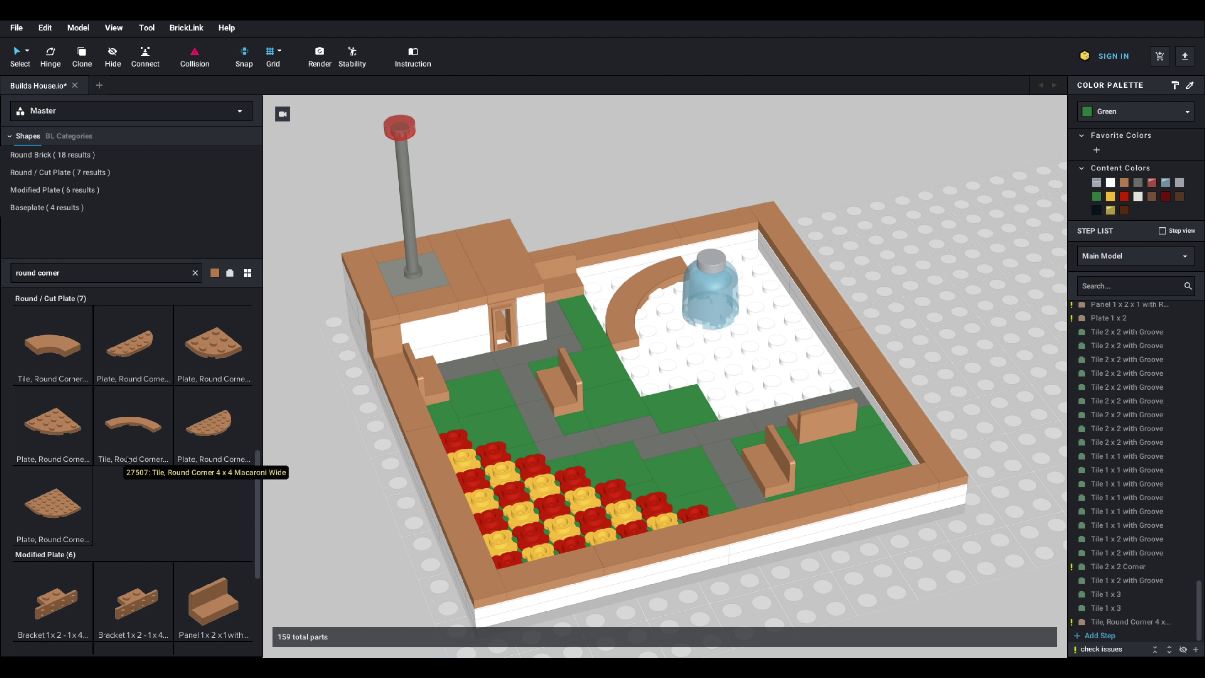
# Step: Examine the Round Brick, Round / Cut Plate and Modified Plate parts among the "round corner" results
pyautogui.scroll(-5, 148, 457)
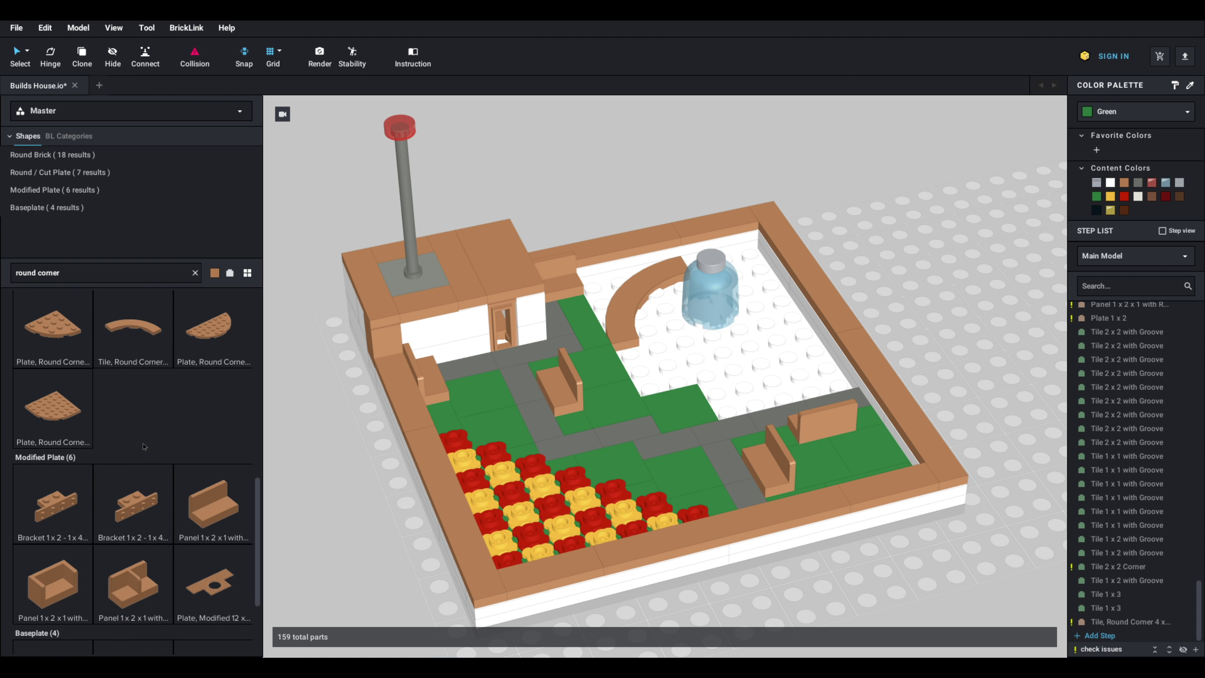
pyautogui.scroll(6, 148, 453)
pyautogui.scroll(2, 148, 451)
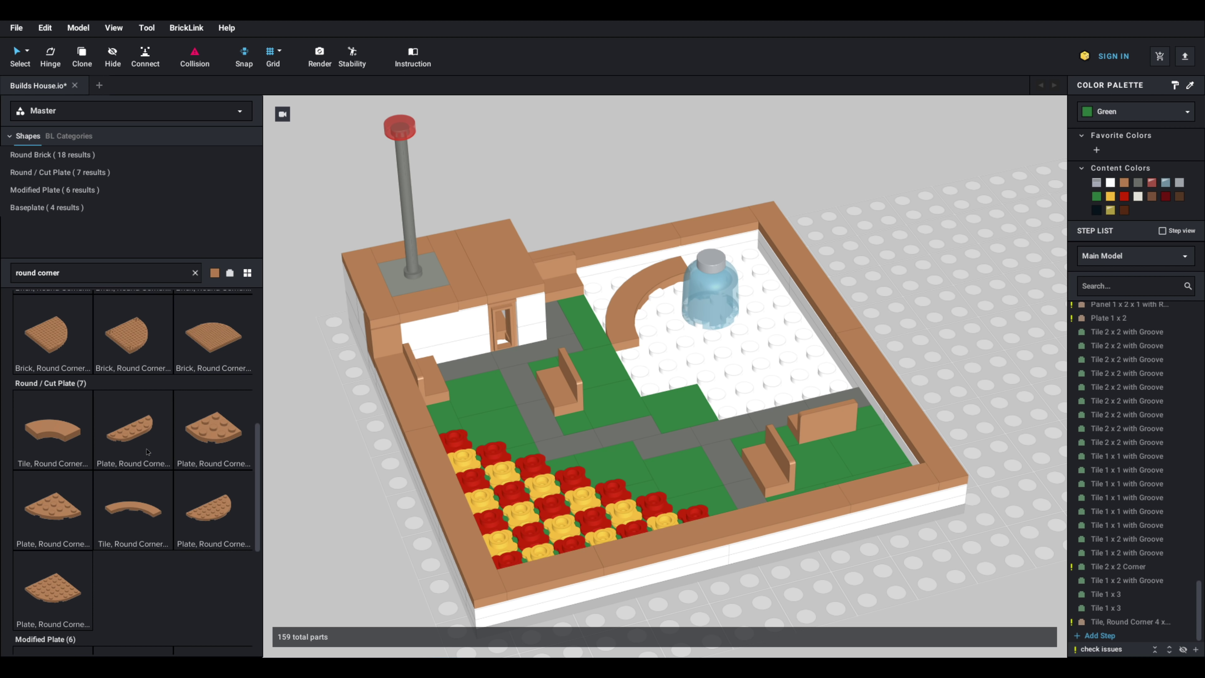
pyautogui.scroll(6, 158, 520)
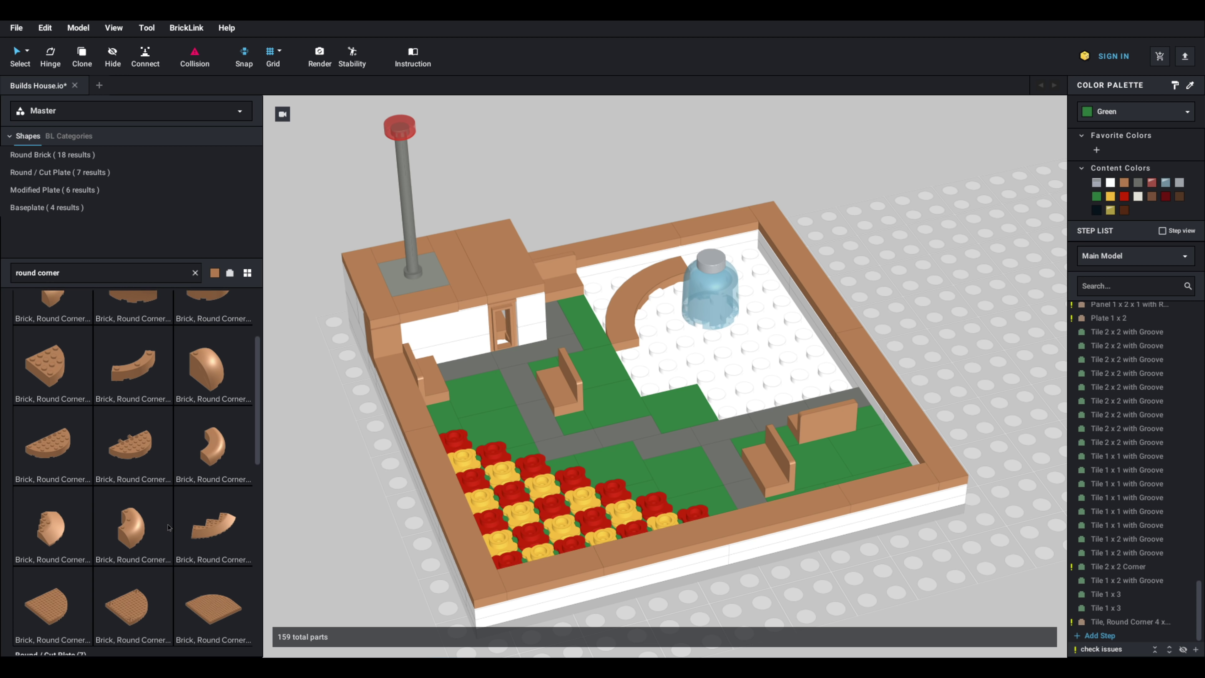
pyautogui.scroll(-7, 211, 475)
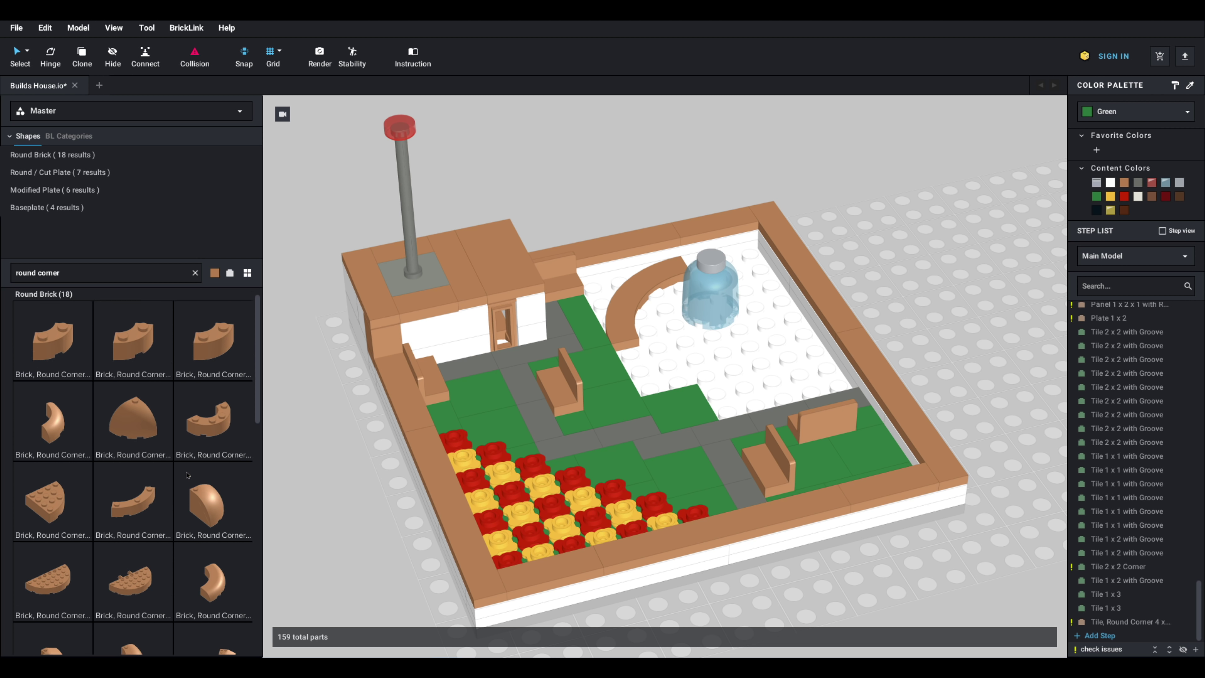
# Step: Try a Tile, Round Corner 2 x 2 Macaroni inside the curved tile, and delete the 4 x 4 macaroni tile
pyautogui.click(52, 460)
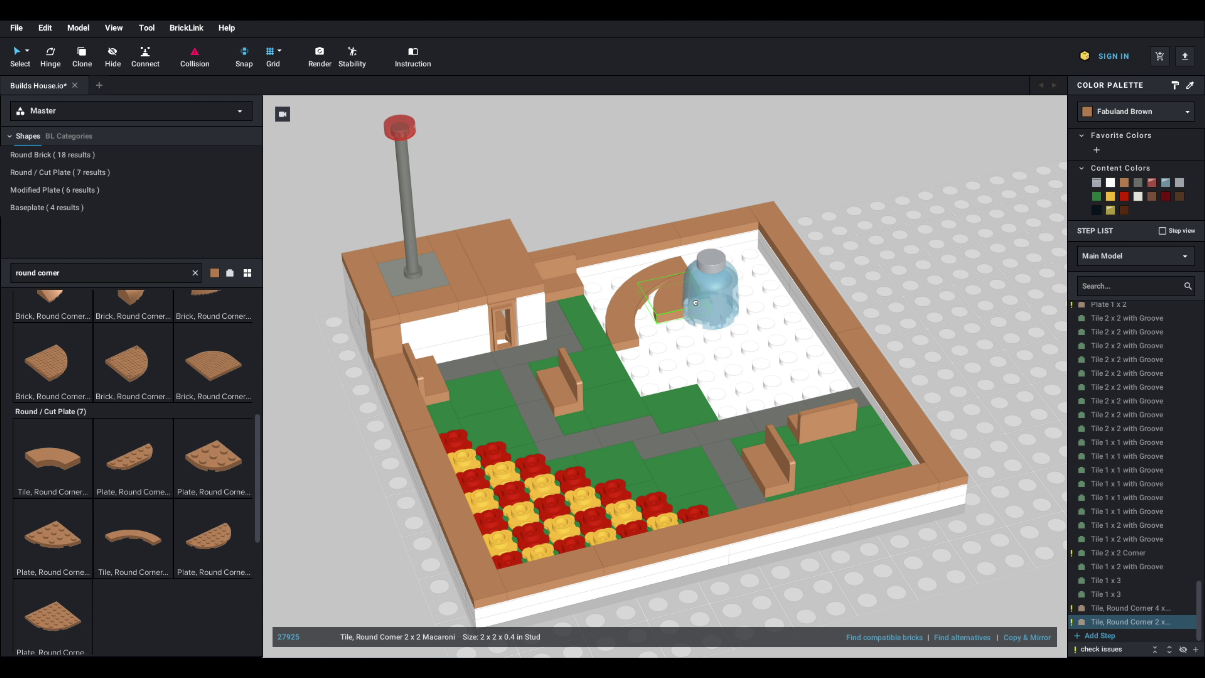
pyautogui.press('Escape')
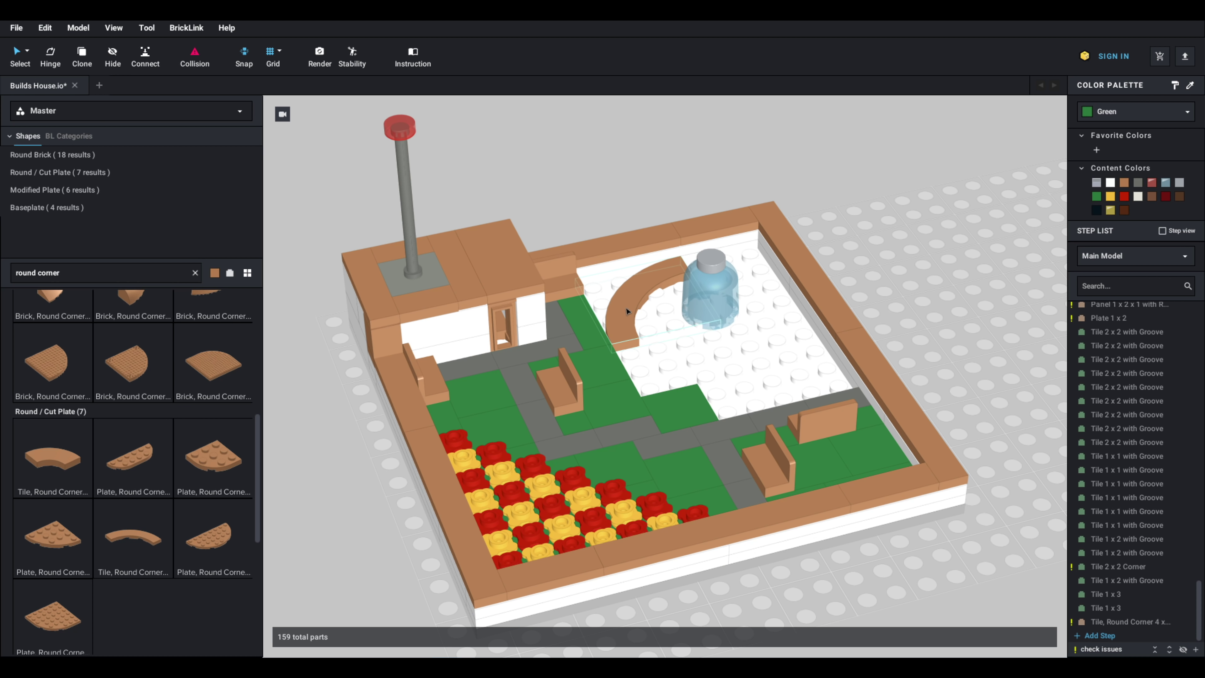
pyautogui.click(629, 312)
pyautogui.press('Delete')
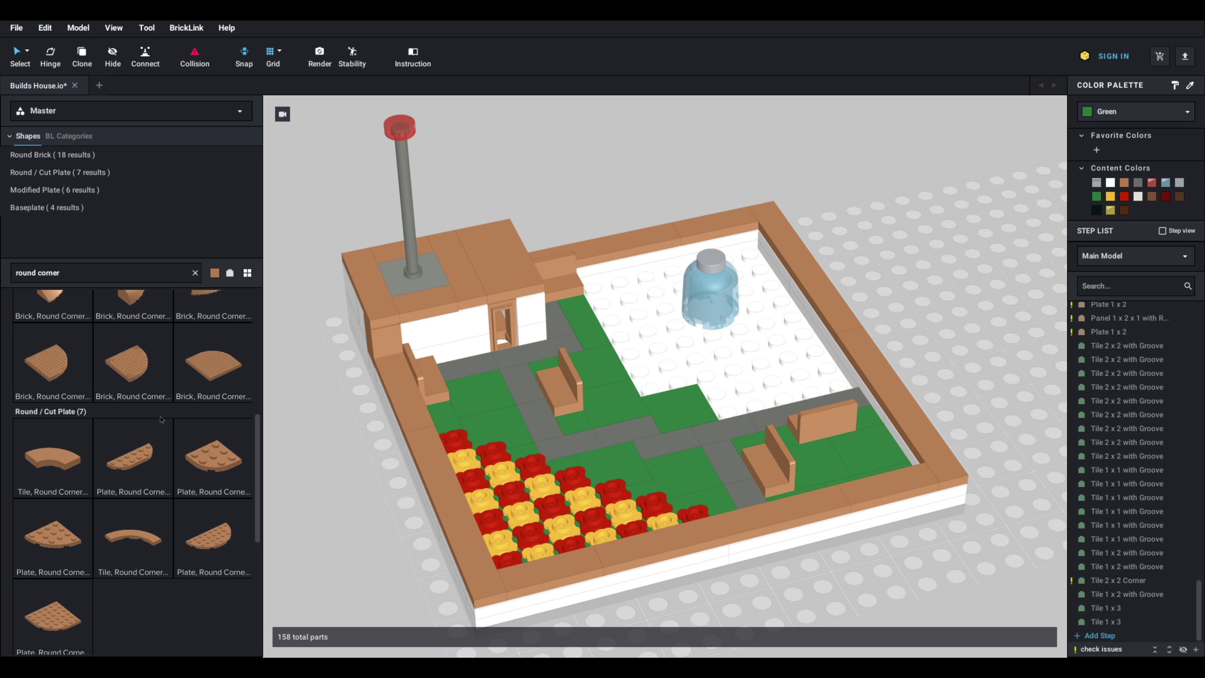
# Step: Move the fountain's transparent round brick and its top tile together onto the empty ground outside the garden's back wall
pyautogui.click(709, 296)
pyautogui.keyDown('shift'); pyautogui.click(710, 261); pyautogui.keyUp('shift')
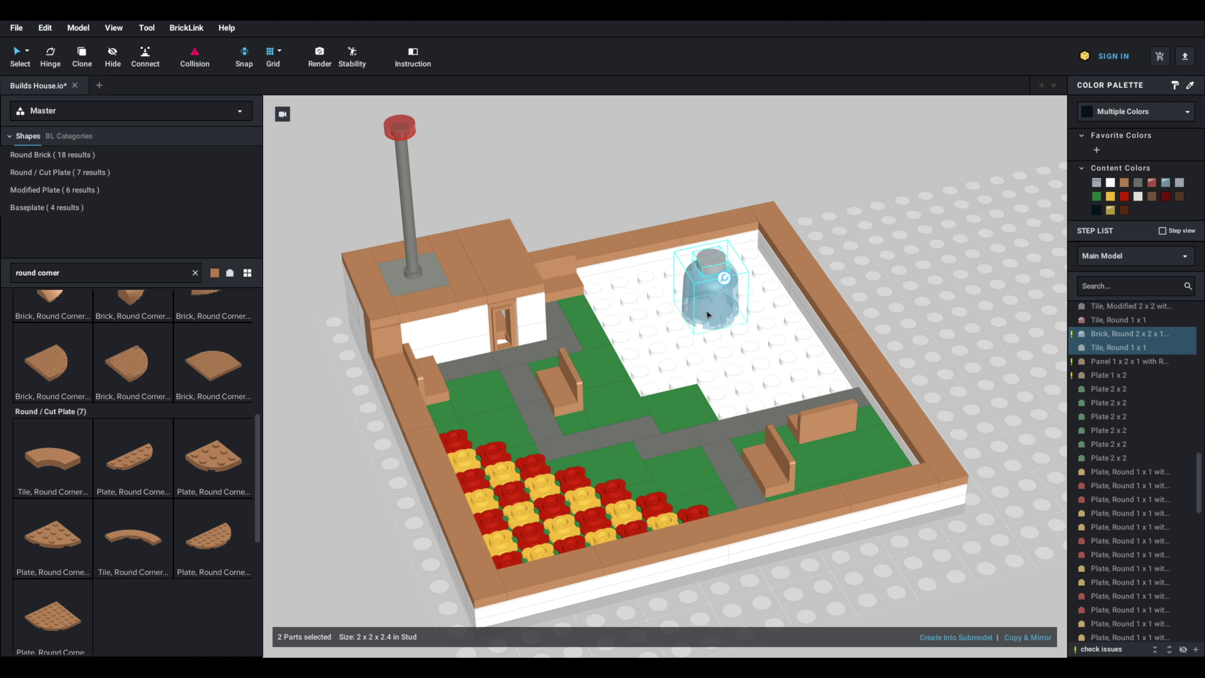
pyautogui.moveTo(709, 311); pyautogui.dragTo(900, 209)
# Step: Place a Tile, Round Corner 2 x 2 Macaroni on the empty ground in front of the relocated fountain
pyautogui.scroll(3, 64, 544)
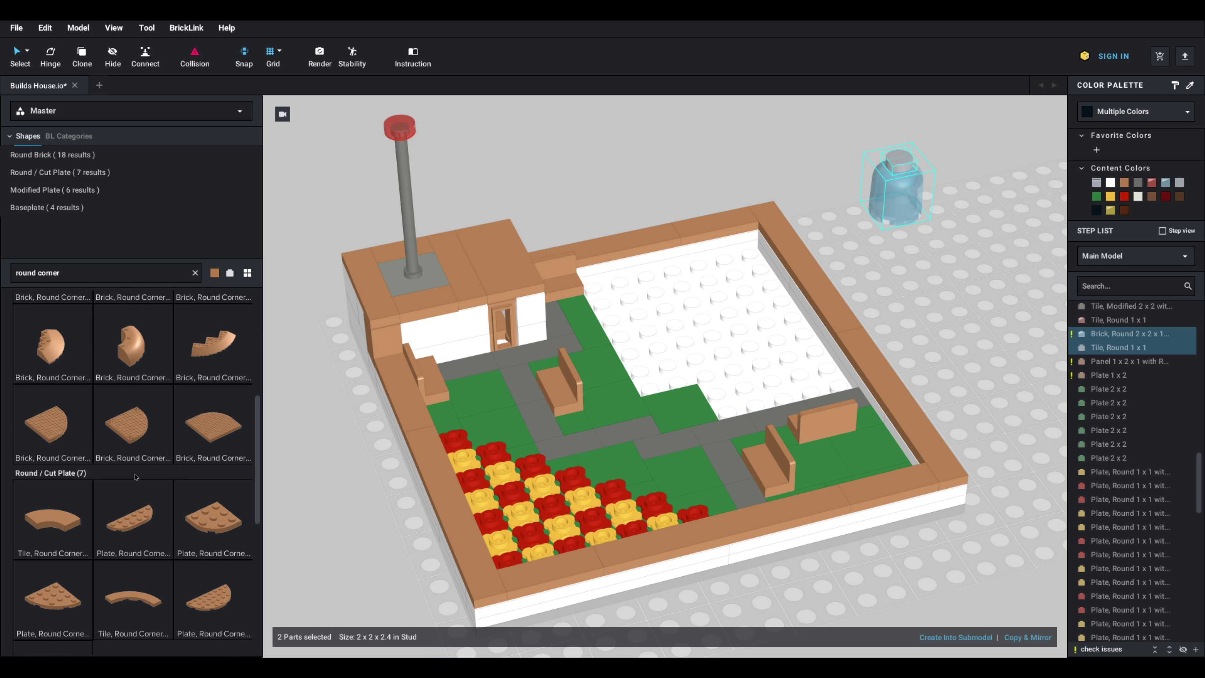
pyautogui.scroll(-1, 64, 545)
pyautogui.moveTo(64, 545); pyautogui.dragTo(886, 215)
pyautogui.click(891, 284)
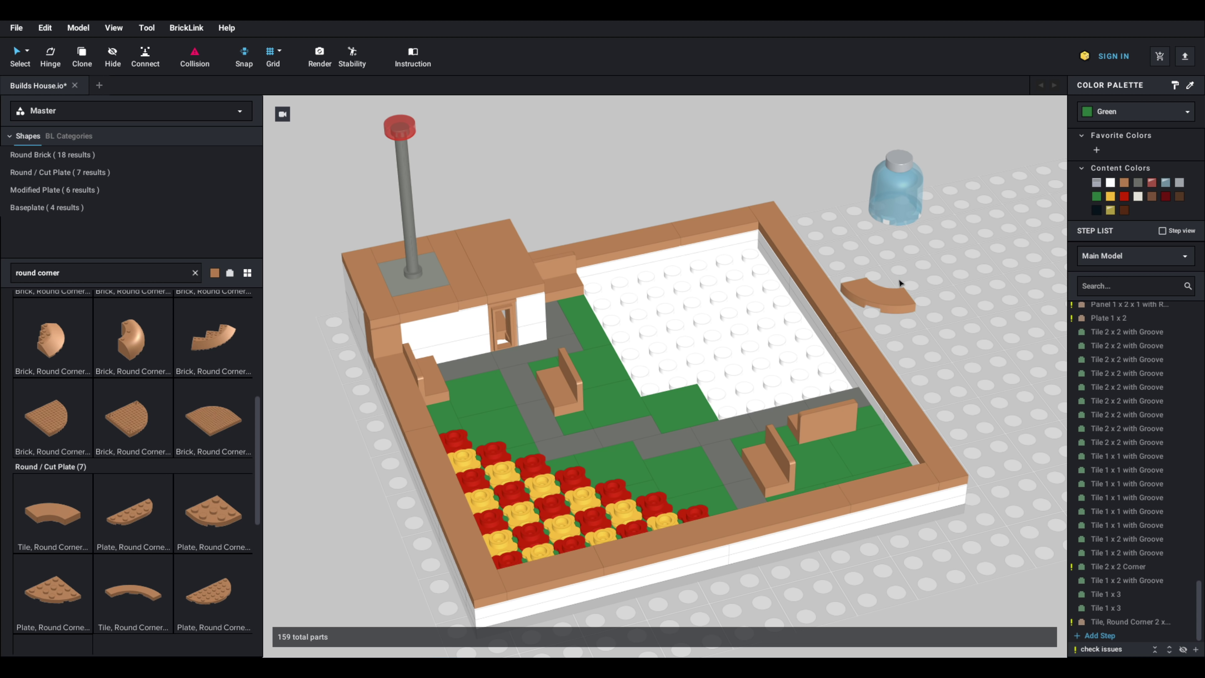
# Step: Rotate and place three more Tile, Round Corner 2 x 2 Macaroni pieces to close a full ring with the first
pyautogui.press('Right')
pyautogui.press('Right')
pyautogui.press('Right')
pyautogui.click(898, 275)
pyautogui.press('Right')
pyautogui.press('Right')
pyautogui.press('Right')
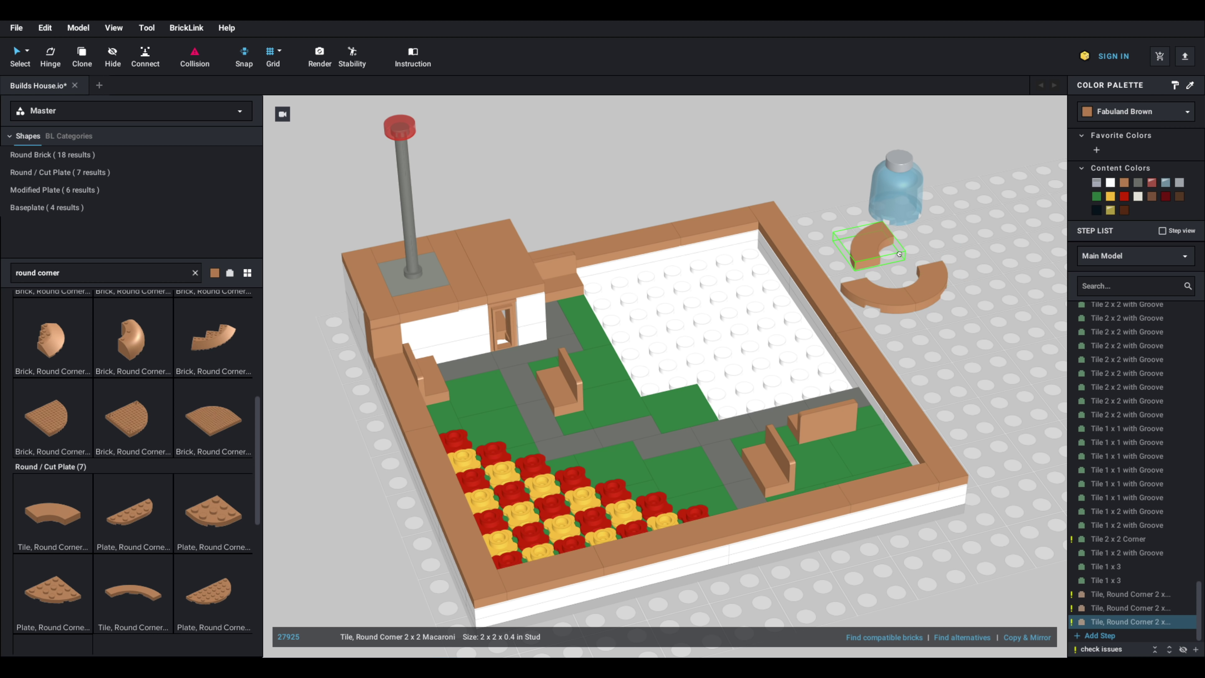
pyautogui.click(906, 258)
pyautogui.hotkey('ctrl', 'v')
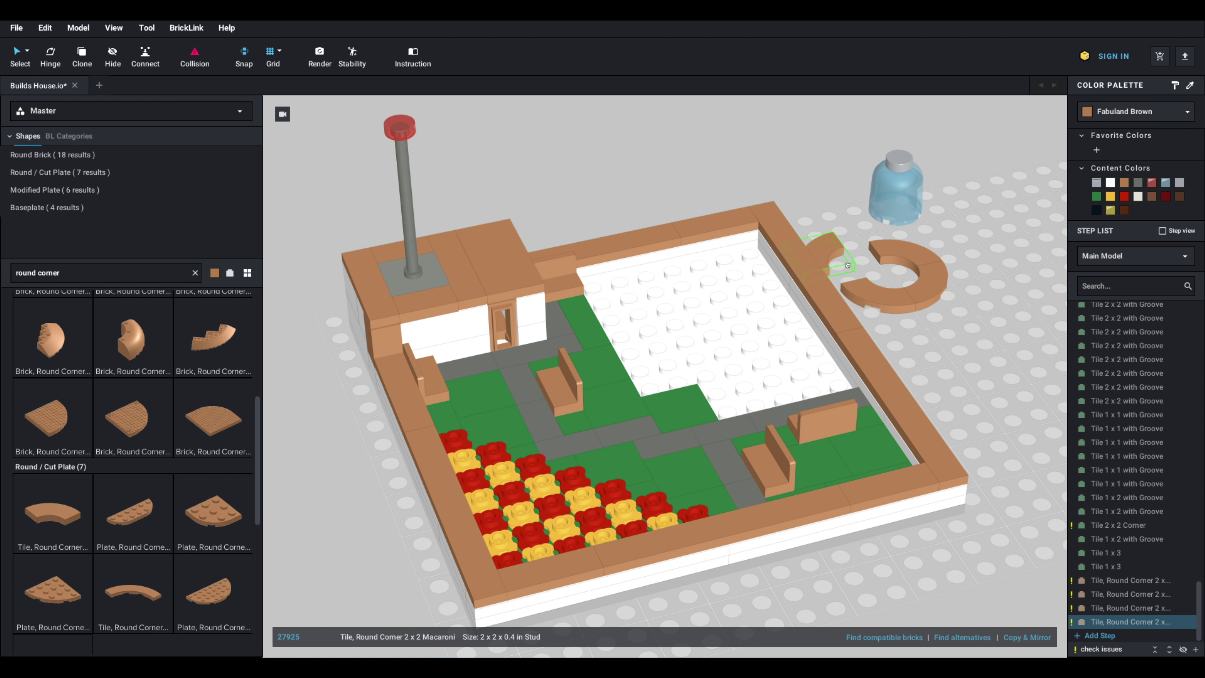
pyautogui.click(862, 264)
pyautogui.press('Escape')
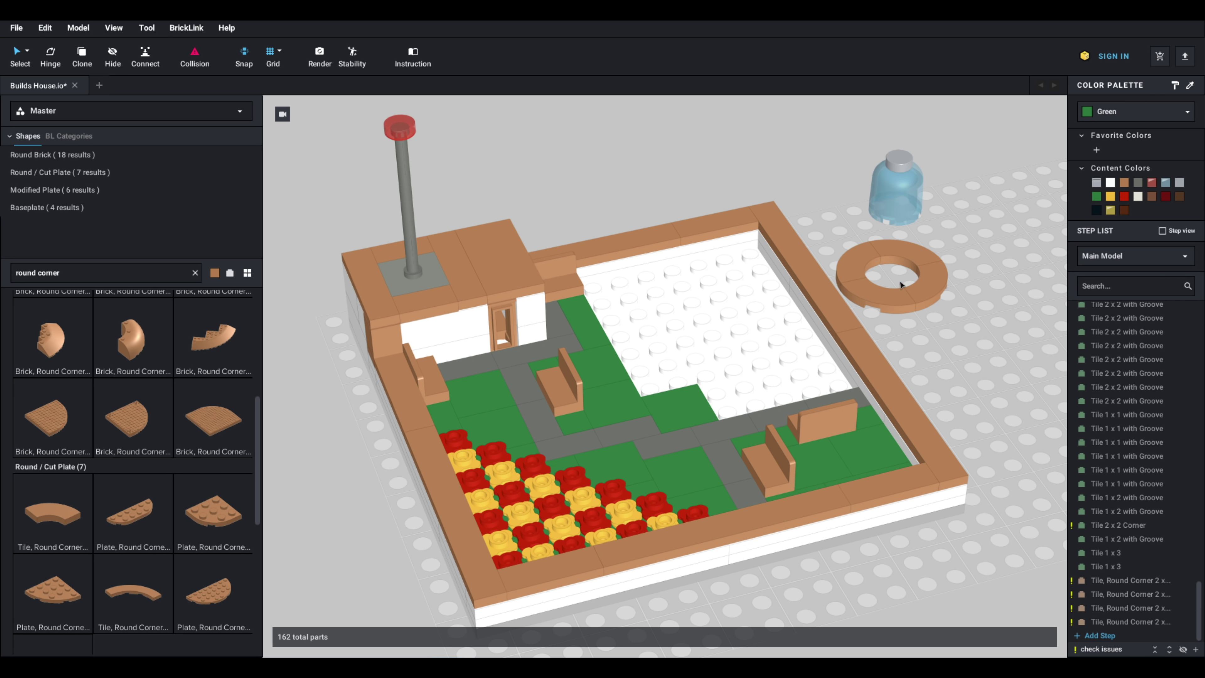
pyautogui.scroll(-4, 166, 405)
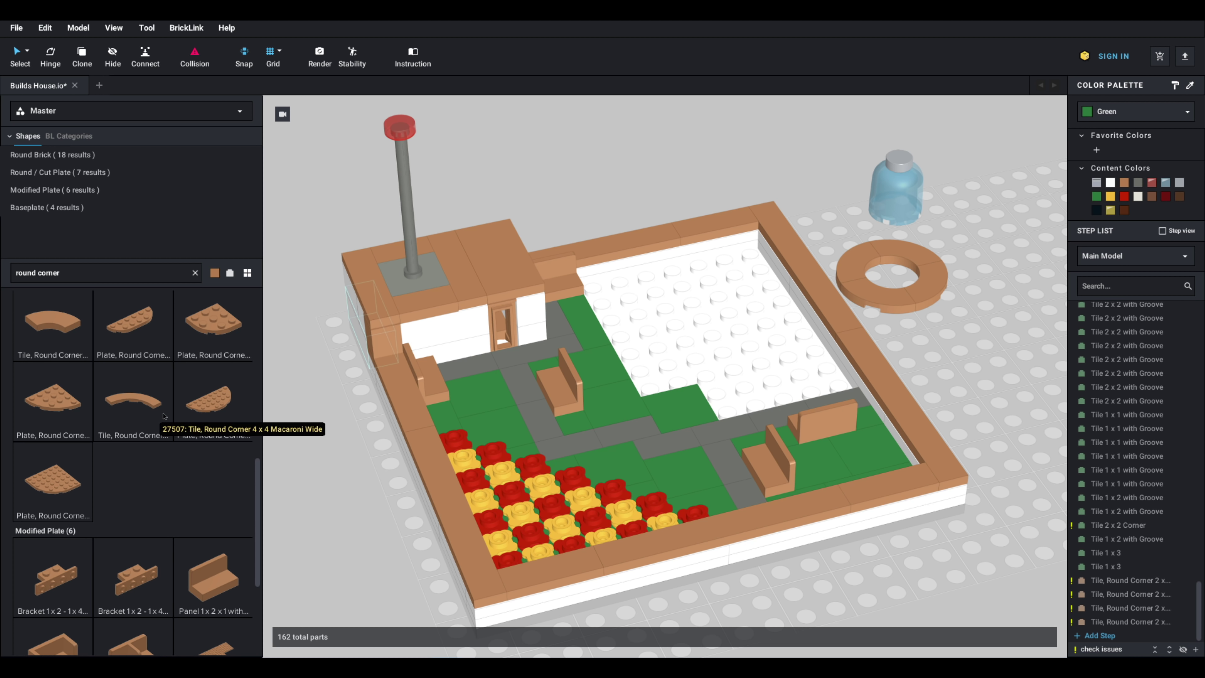
# Step: Shift all four Tile, Round Corner 2 x 2 Macaroni pieces together slightly on the ground outside the garden
pyautogui.click(922, 296)
pyautogui.keyDown('ctrl'); pyautogui.click(869, 290); pyautogui.keyUp('ctrl')
pyautogui.keyDown('ctrl'); pyautogui.click(862, 258); pyautogui.keyUp('ctrl')
pyautogui.keyDown('ctrl'); pyautogui.click(911, 256); pyautogui.keyUp('ctrl')
pyautogui.moveTo(928, 288); pyautogui.dragTo(941, 303)
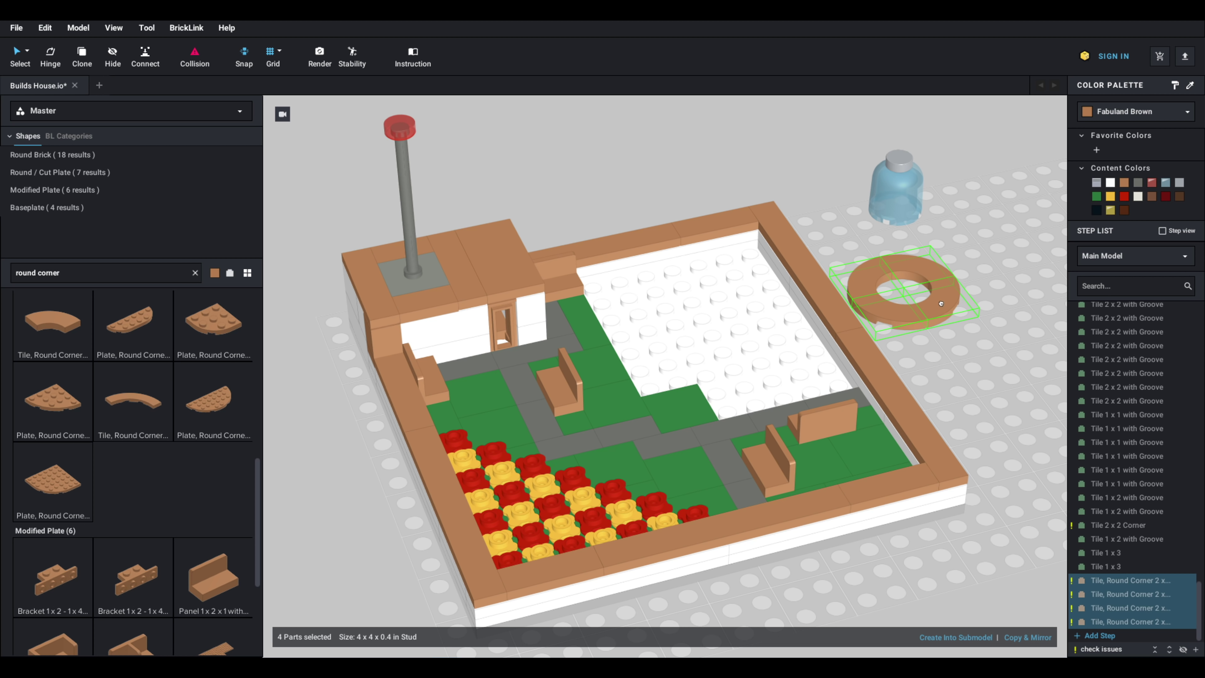
pyautogui.click(963, 399)
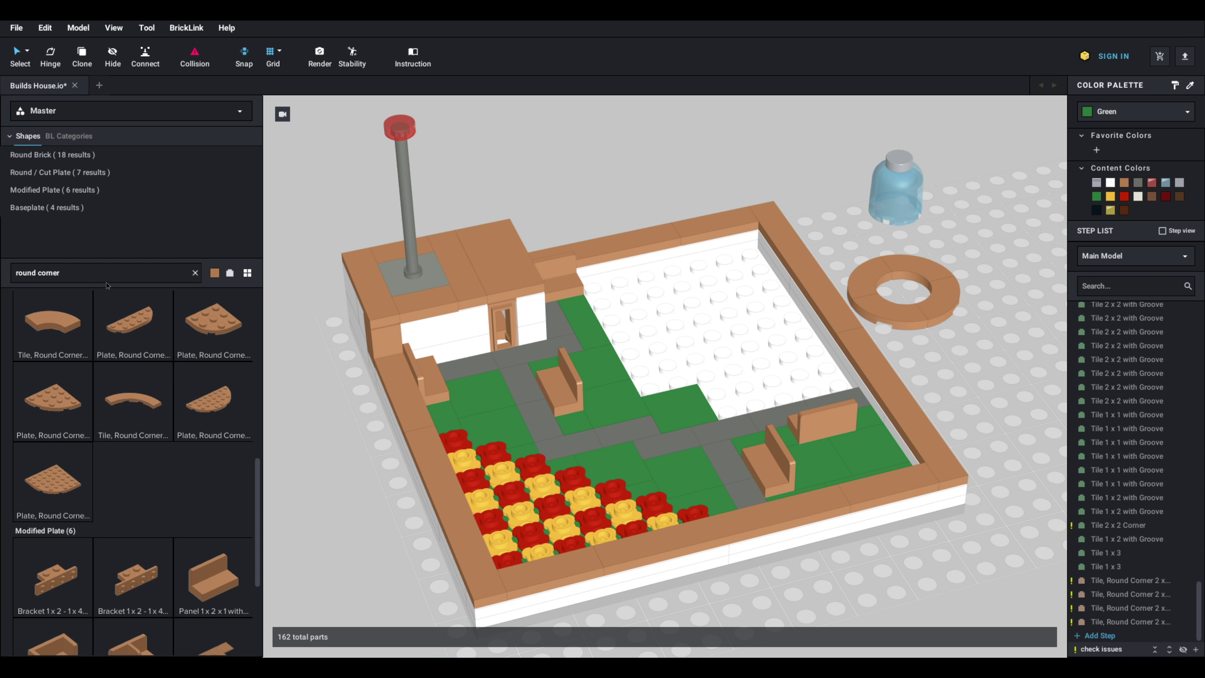
# Step: Search the parts for "4 x 4" and place a Plate 4 x 4 on the empty ground behind the garden's back wall
pyautogui.click(97, 275)
pyautogui.write('4 x 4')
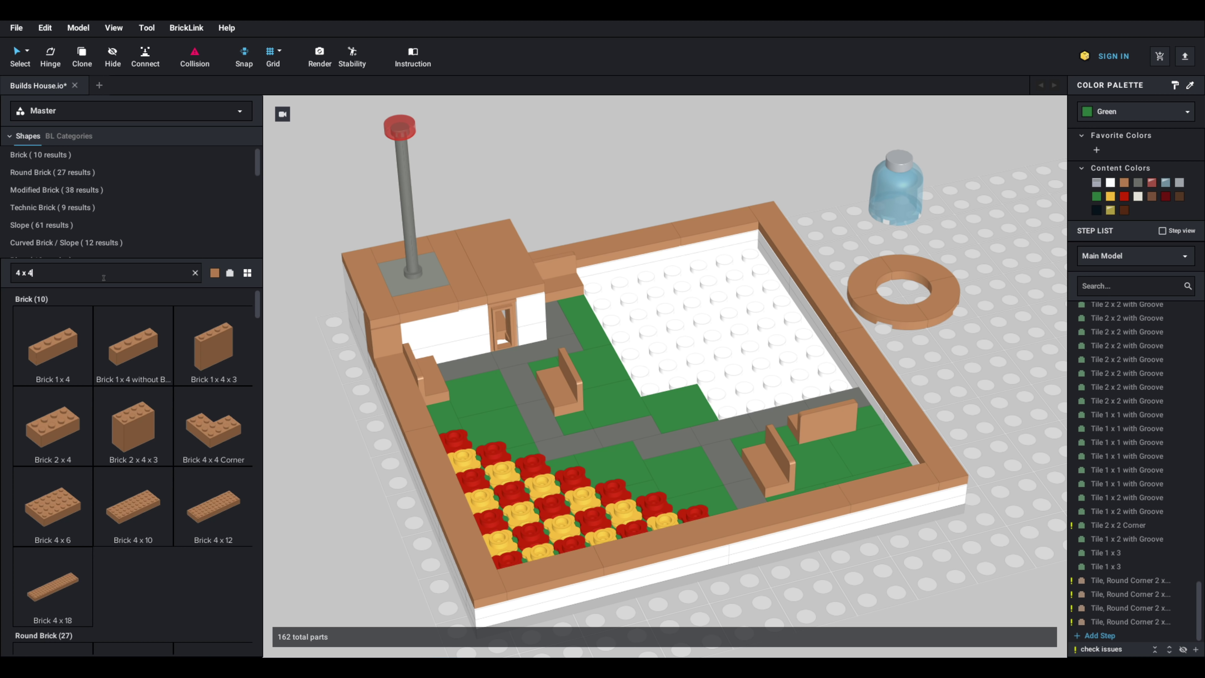
pyautogui.scroll(-15, 132, 360)
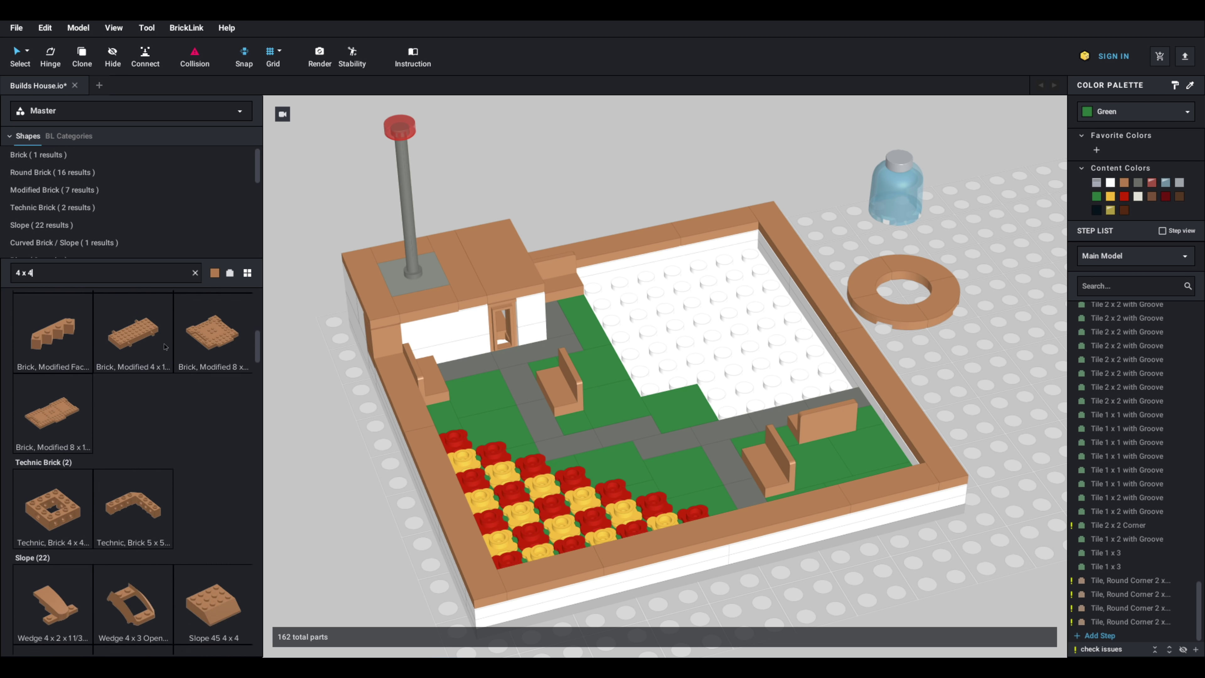
pyautogui.scroll(-10, 192, 368)
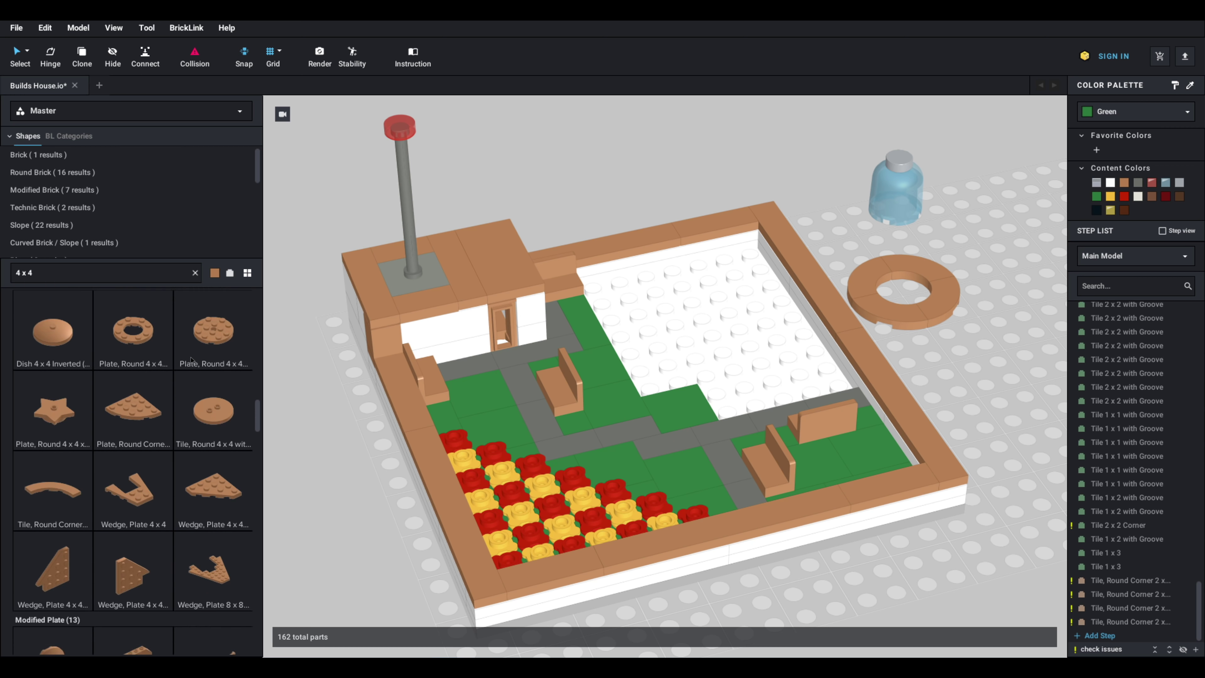
pyautogui.click(60, 424)
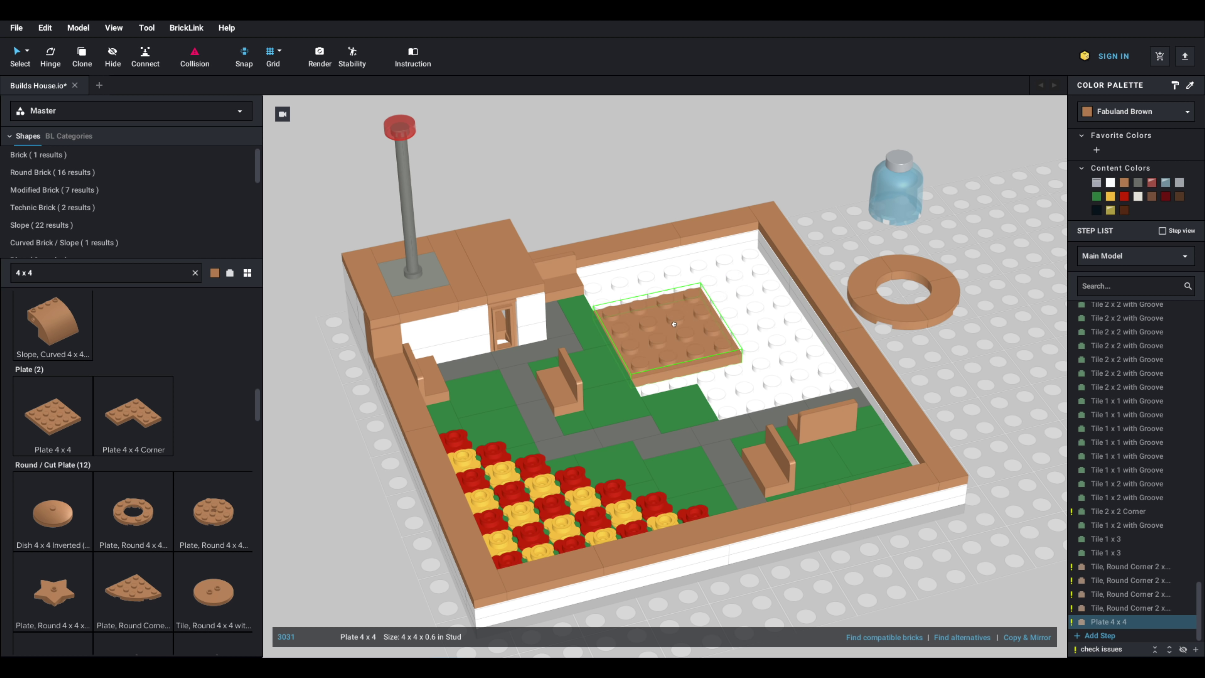
pyautogui.click(691, 151)
pyautogui.press('Escape')
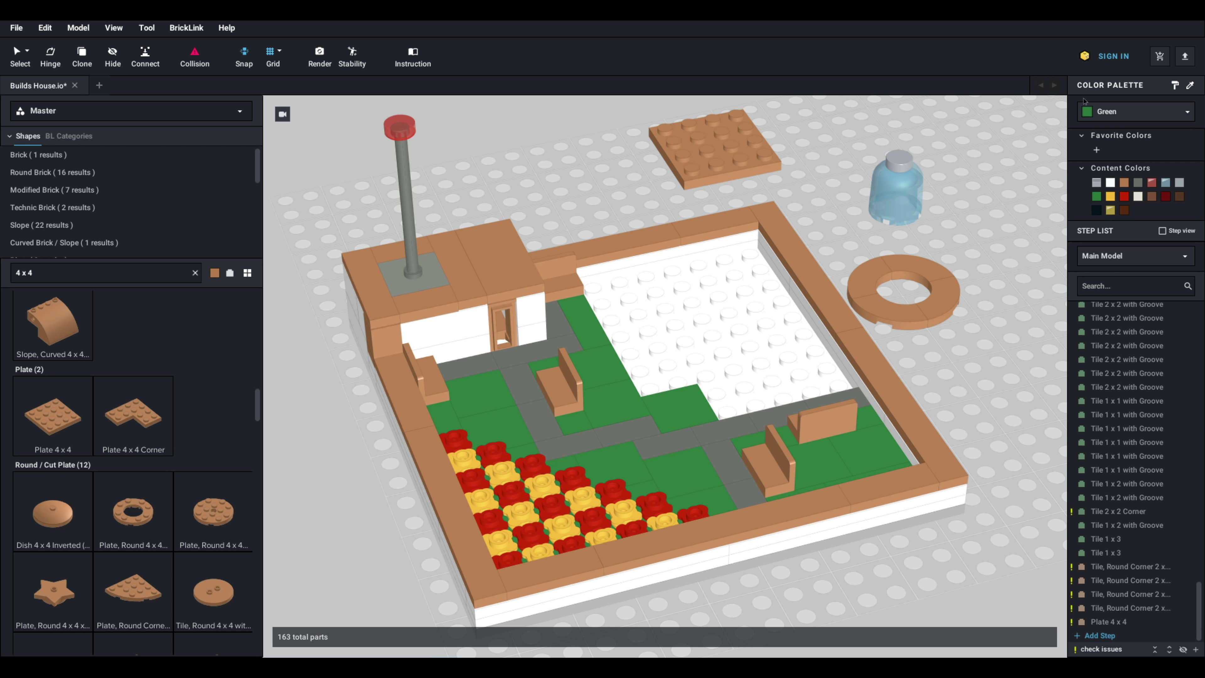
# Step: Paint the 4 x 4 plate Green and move the four-tile macaroni ring on top of it
pyautogui.click(714, 150)
pyautogui.press('Escape')
pyautogui.click(944, 280)
pyautogui.keyDown('ctrl'); pyautogui.click(938, 313); pyautogui.keyUp('ctrl')
pyautogui.keyDown('ctrl'); pyautogui.click(878, 312); pyautogui.keyUp('ctrl')
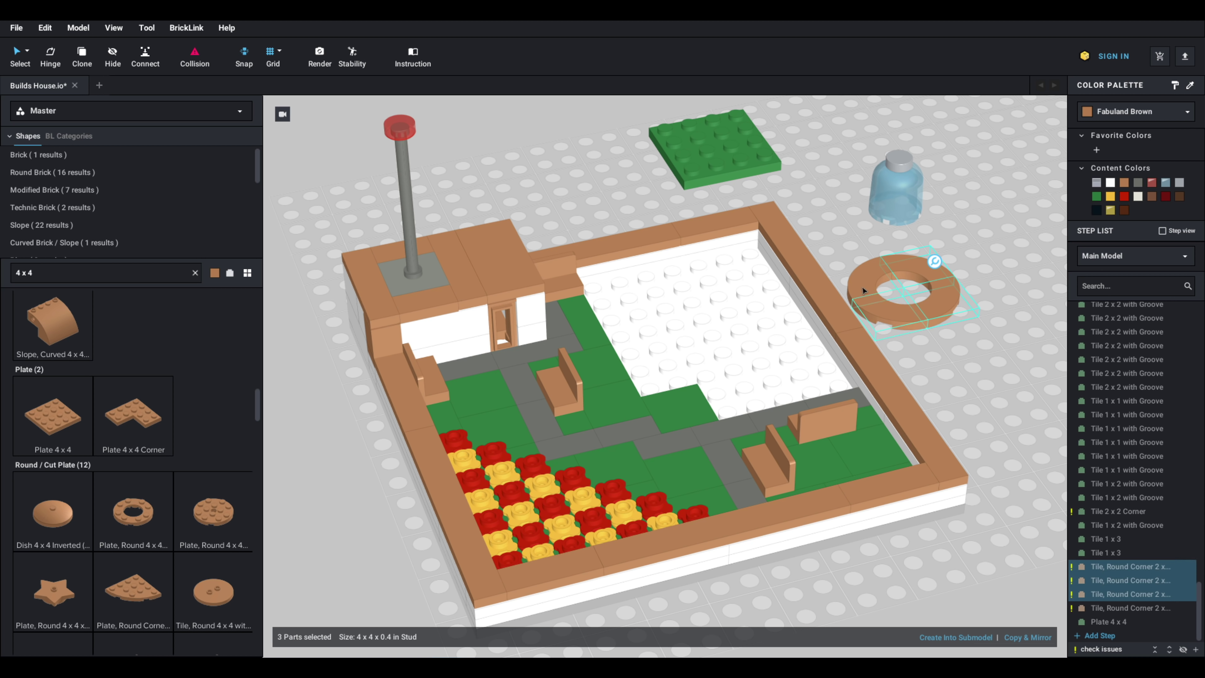
pyautogui.moveTo(862, 291); pyautogui.dragTo(678, 137)
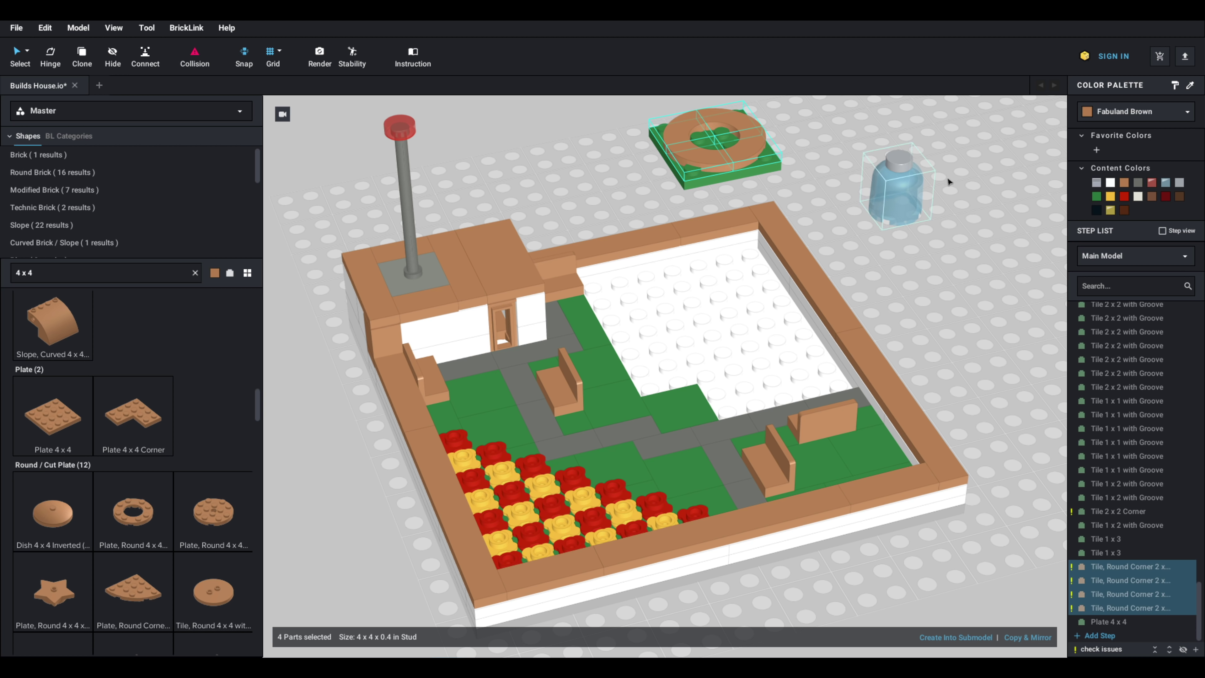
# Step: Move the fountain's transparent round brick and its top tile together into the centre of the macaroni ring
pyautogui.click(991, 203)
pyautogui.click(896, 189)
pyautogui.moveTo(896, 189); pyautogui.dragTo(710, 131)
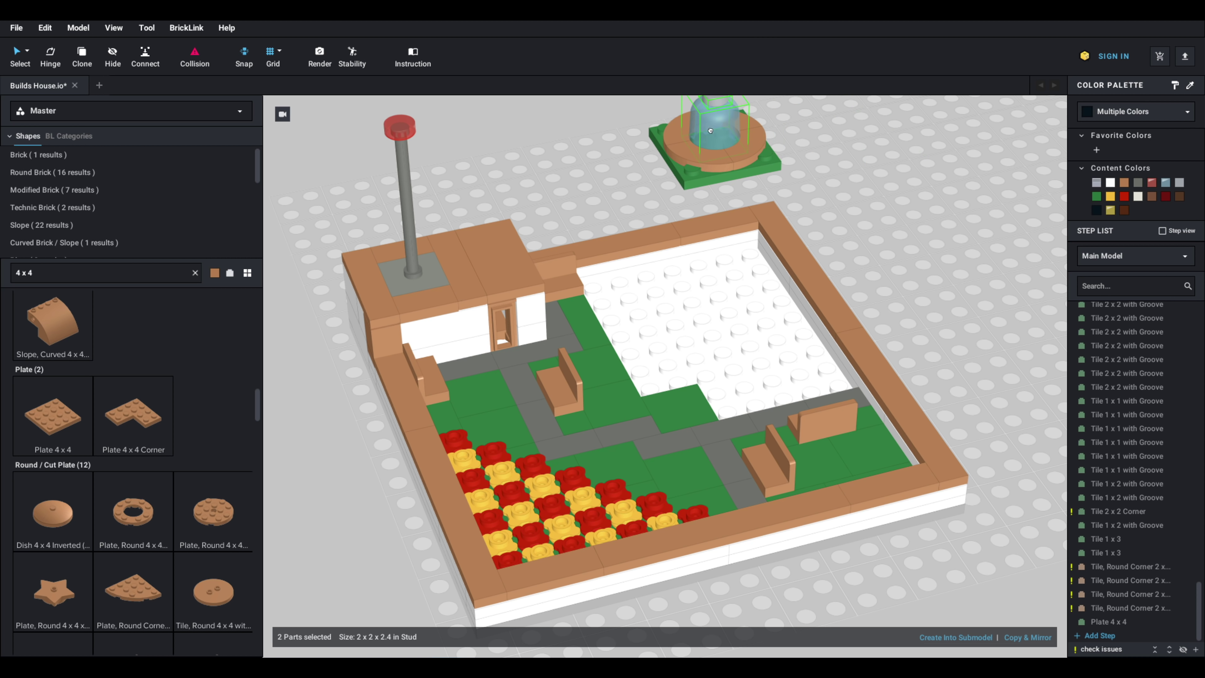
pyautogui.click(912, 191)
# Step: Paint the four macaroni tiles around the fountain Light Bluish Gray
pyautogui.moveTo(777, 142)
pyautogui.mouseDown(button='right')
pyautogui.moveTo(777, 164)
pyautogui.moveTo(777, 139)
pyautogui.mouseUp(button='right')
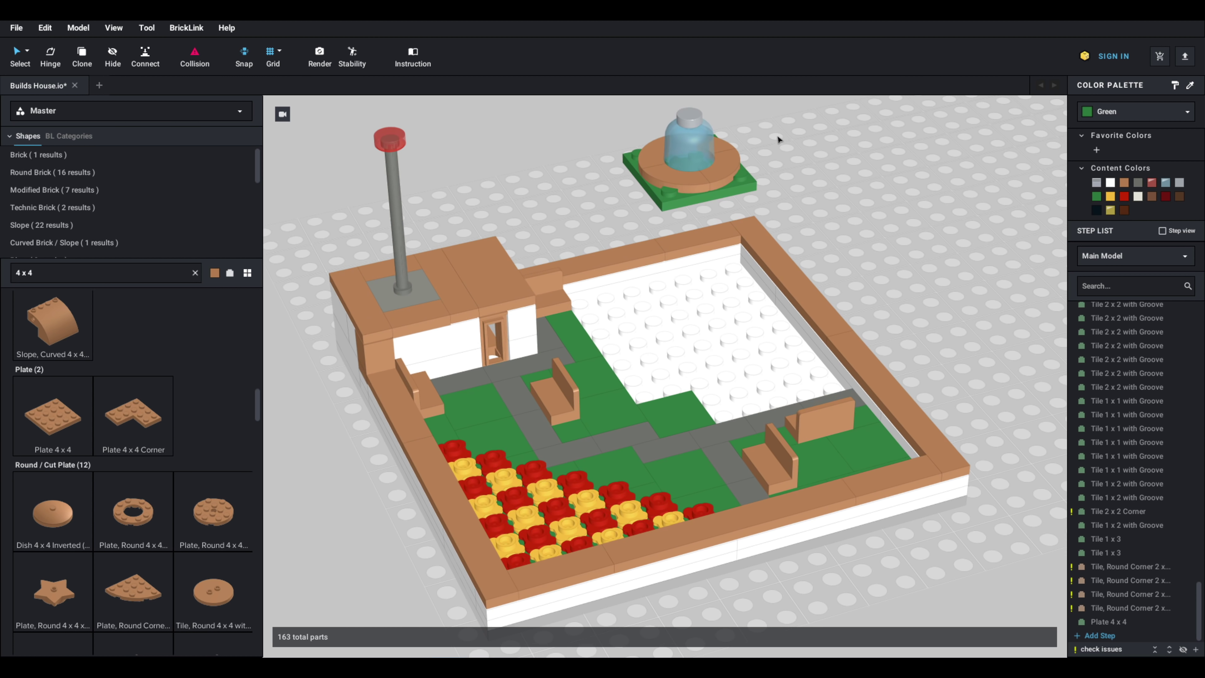
pyautogui.moveTo(778, 139); pyautogui.dragTo(818, 228, button='middle')
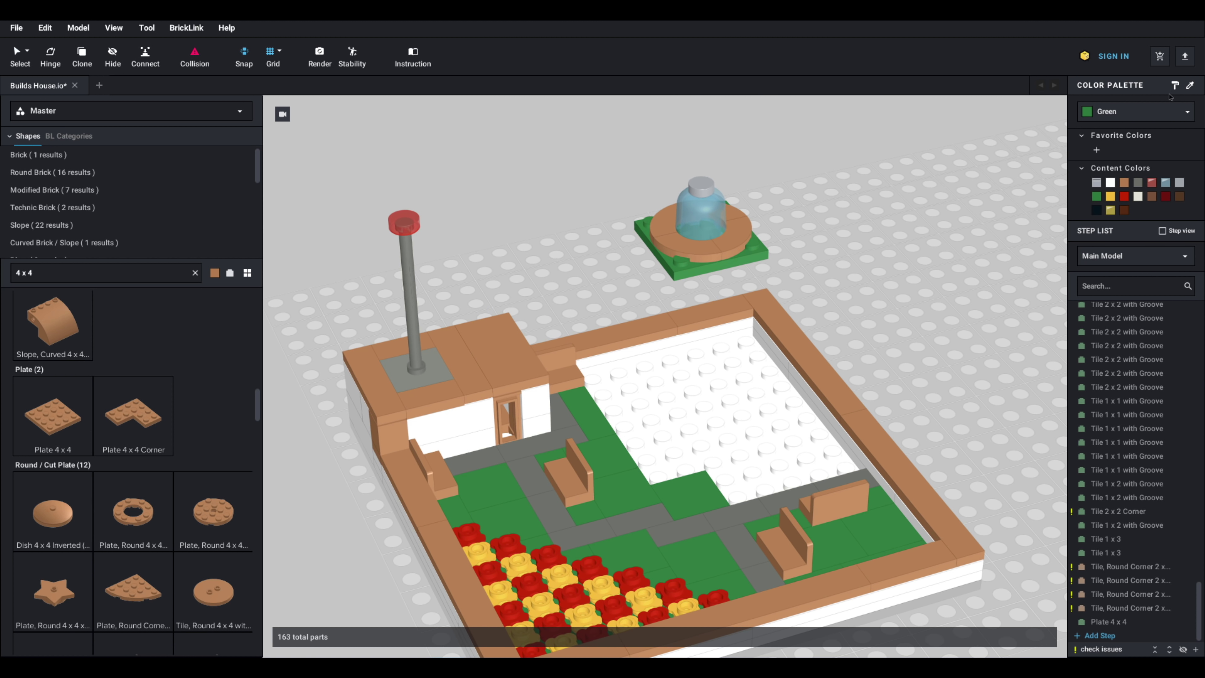
pyautogui.click(1111, 185)
pyautogui.click(1138, 182)
pyautogui.click(693, 249)
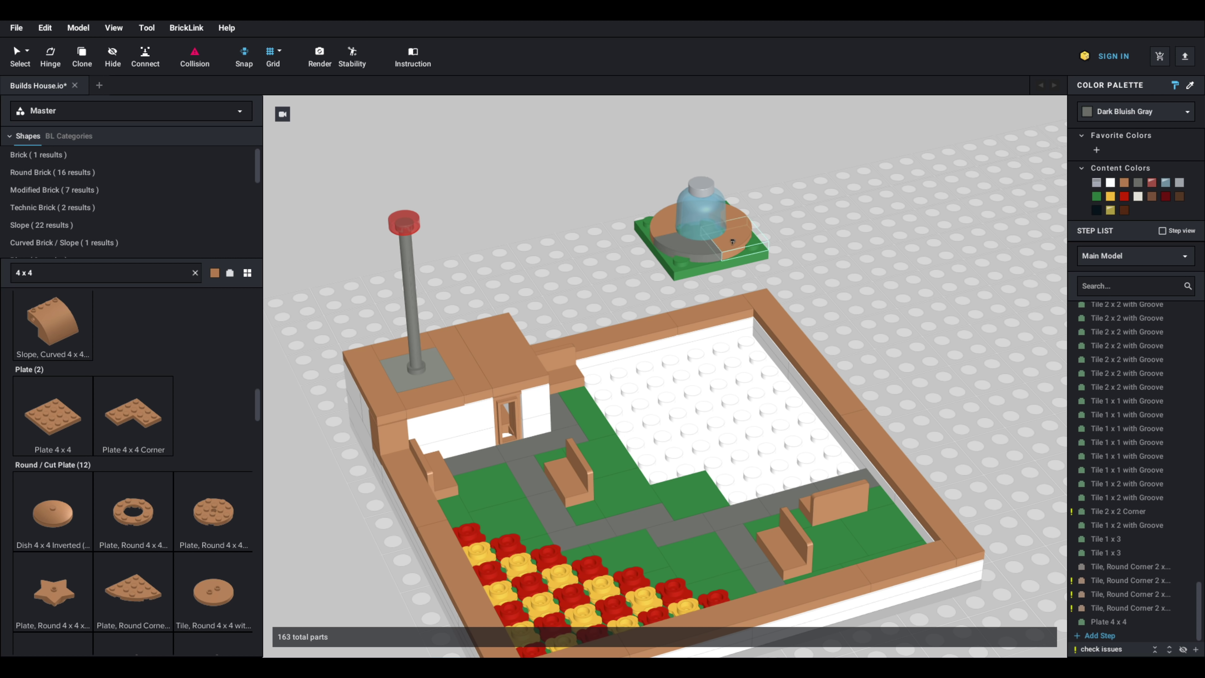
pyautogui.click(1180, 184)
pyautogui.click(690, 249)
pyautogui.click(669, 223)
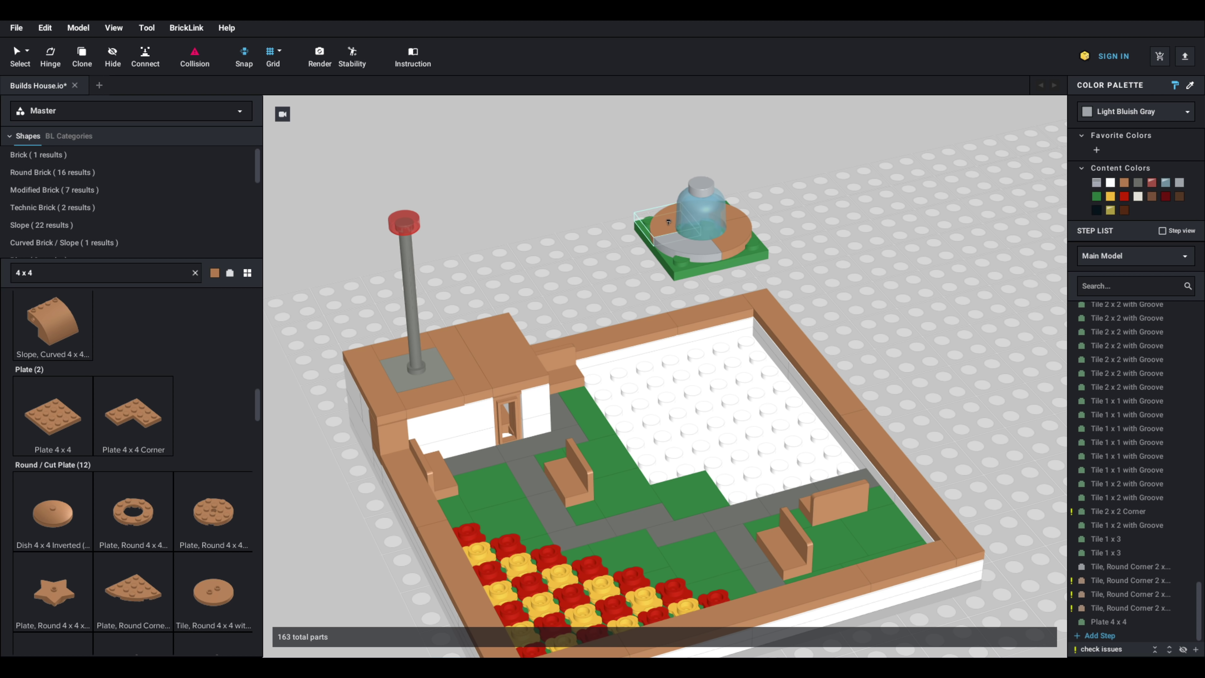
pyautogui.click(731, 214)
pyautogui.press('Escape')
# Step: Move the whole fountain assembly with its green base plate into the garden, onto the bare white area beside the lawn
pyautogui.moveTo(838, 148)
pyautogui.mouseDown()
pyautogui.moveTo(694, 220)
pyautogui.moveTo(648, 279)
pyautogui.mouseUp()
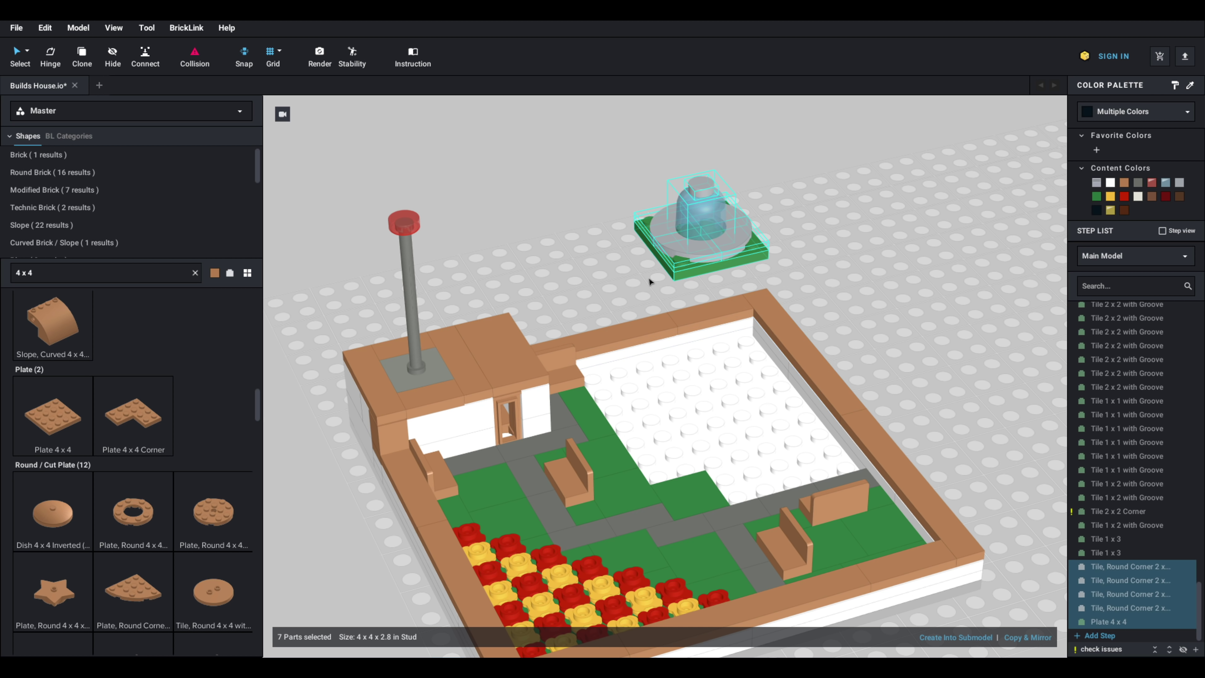
pyautogui.moveTo(703, 341); pyautogui.dragTo(682, 477)
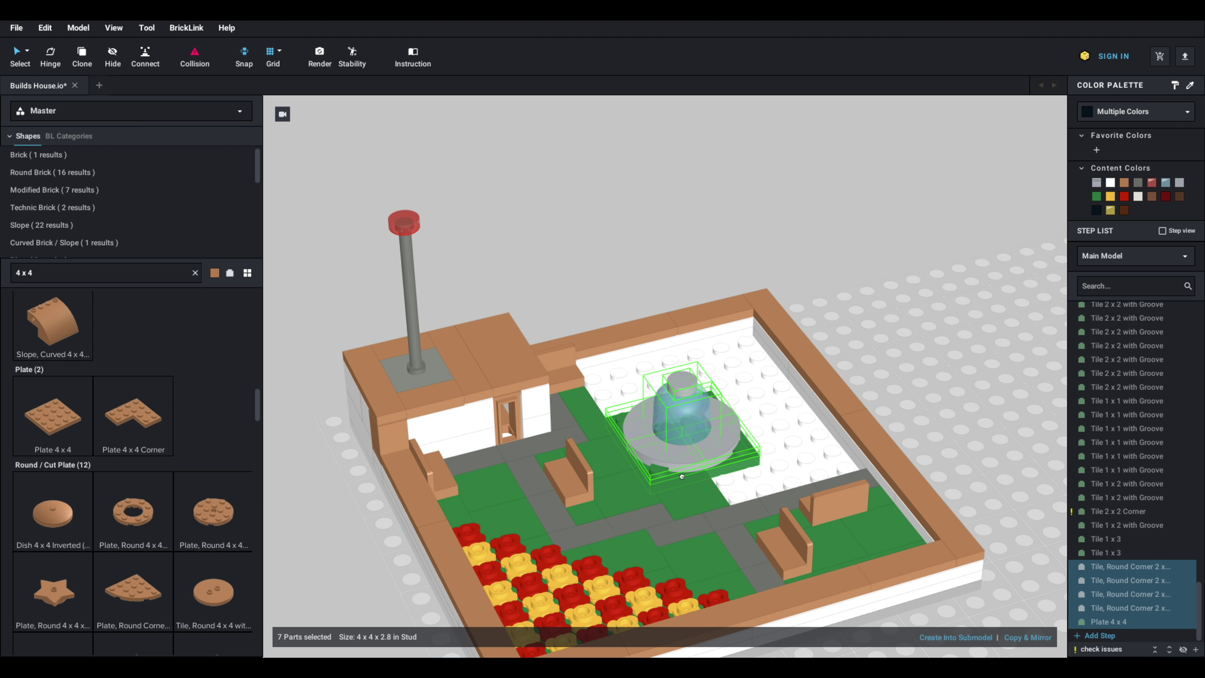
pyautogui.click(891, 301)
# Step: Place a Tile, Round Corner 4 x 4 Macaroni Wide in the back corner of the bare white area farthest from the house
pyautogui.moveTo(891, 301); pyautogui.dragTo(876, 304, button='right')
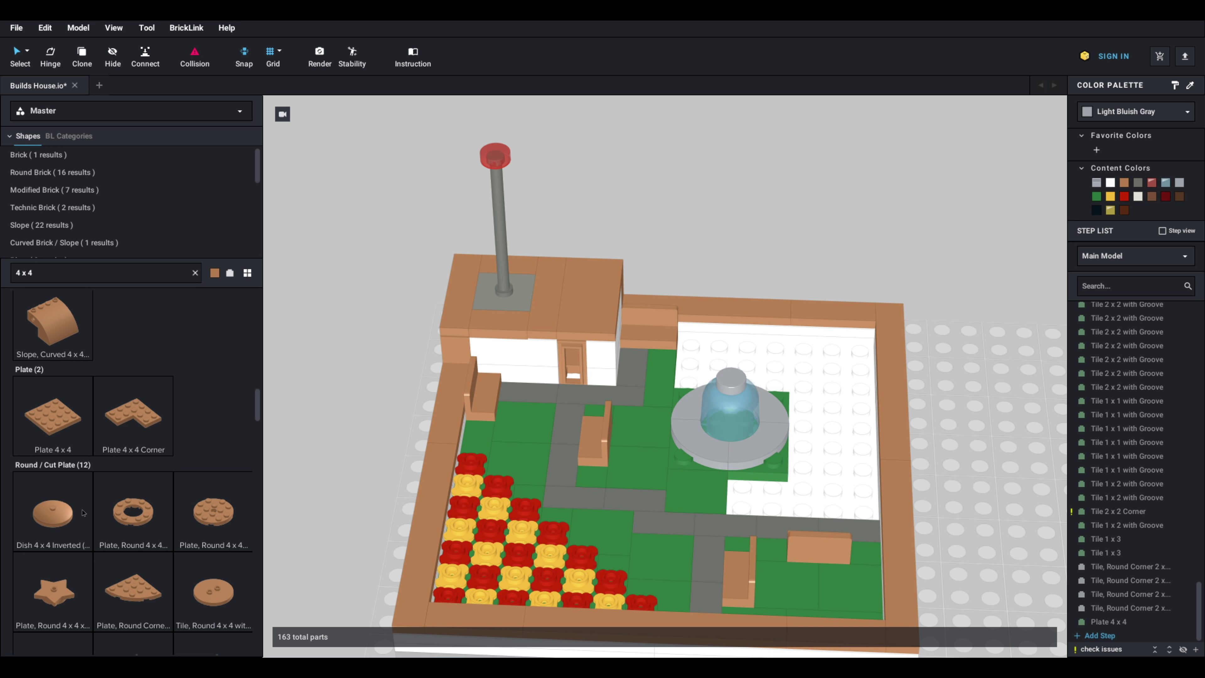
pyautogui.click(151, 522)
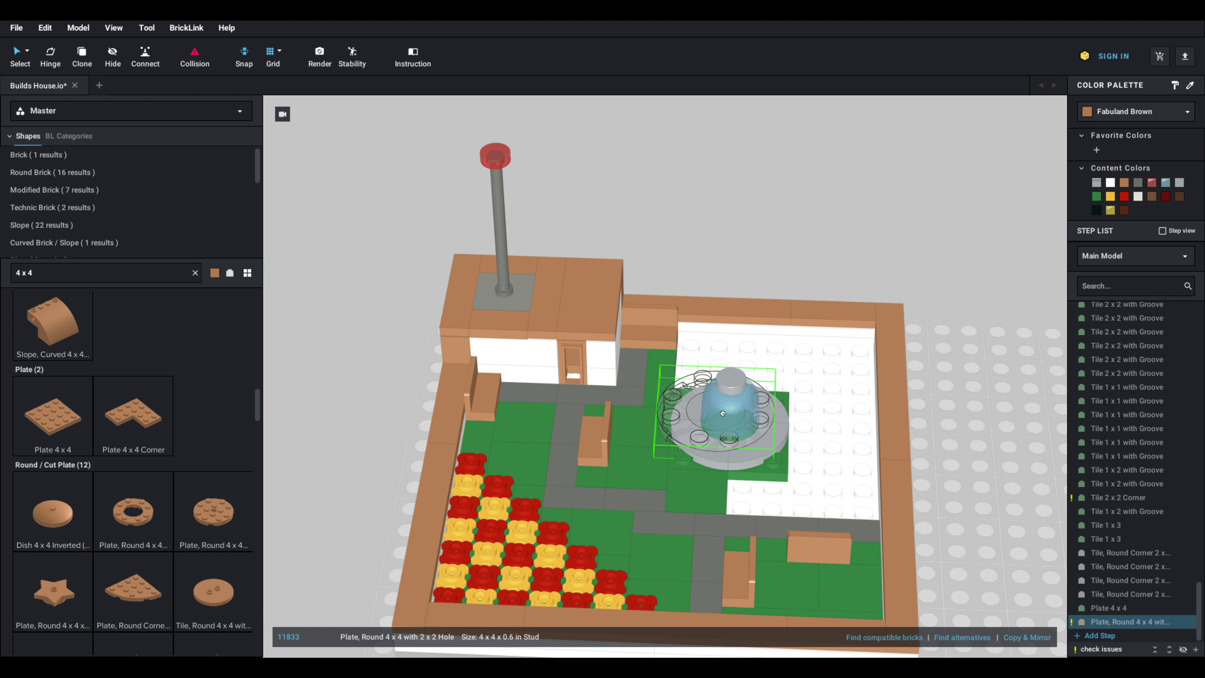
pyautogui.press('Escape')
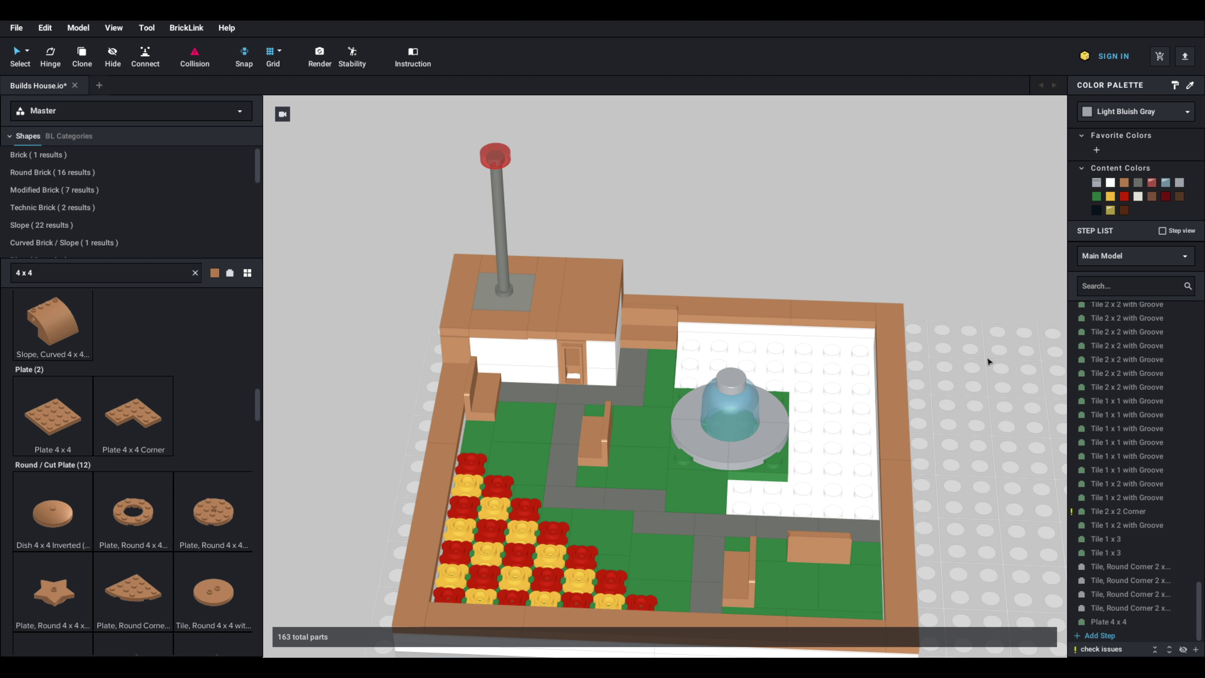
pyautogui.scroll(-1, 101, 528)
pyautogui.scroll(-5, 100, 528)
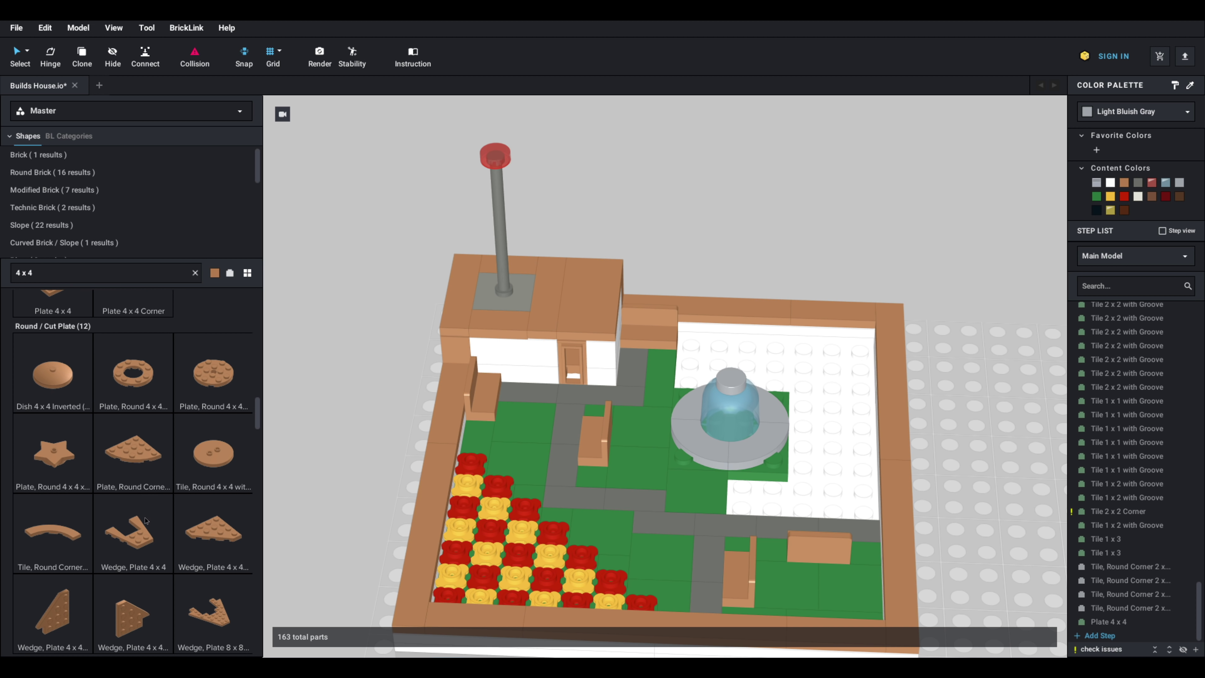
pyautogui.click(52, 396)
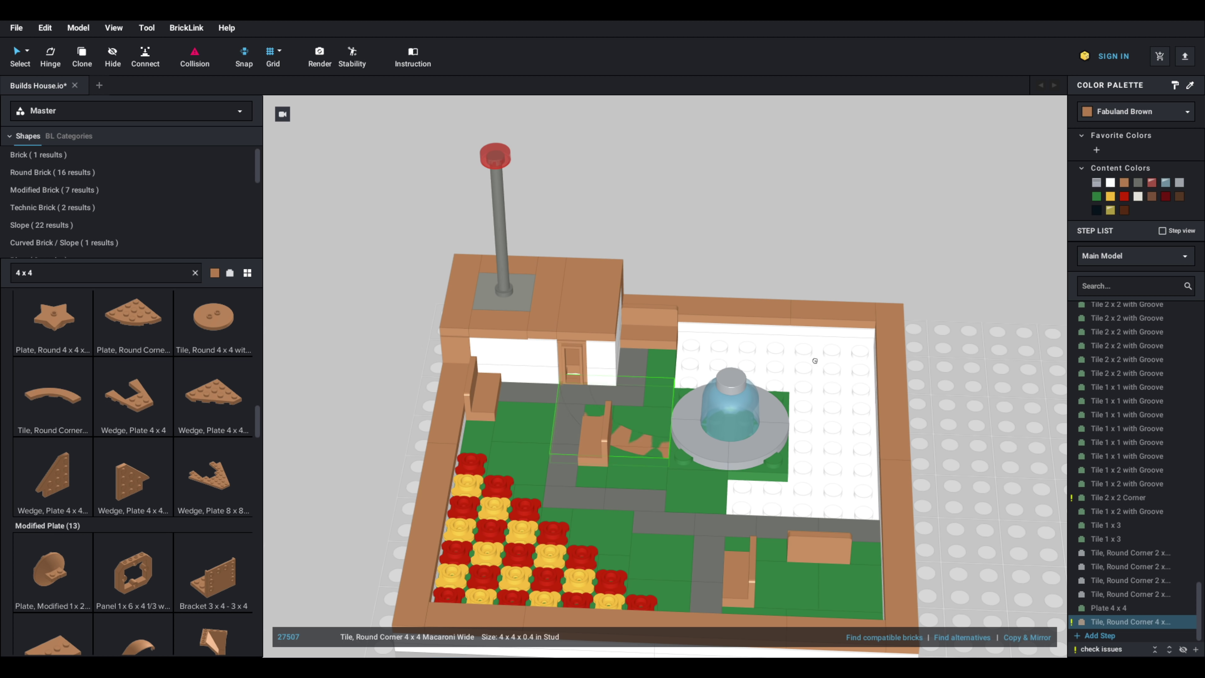
pyautogui.click(770, 416)
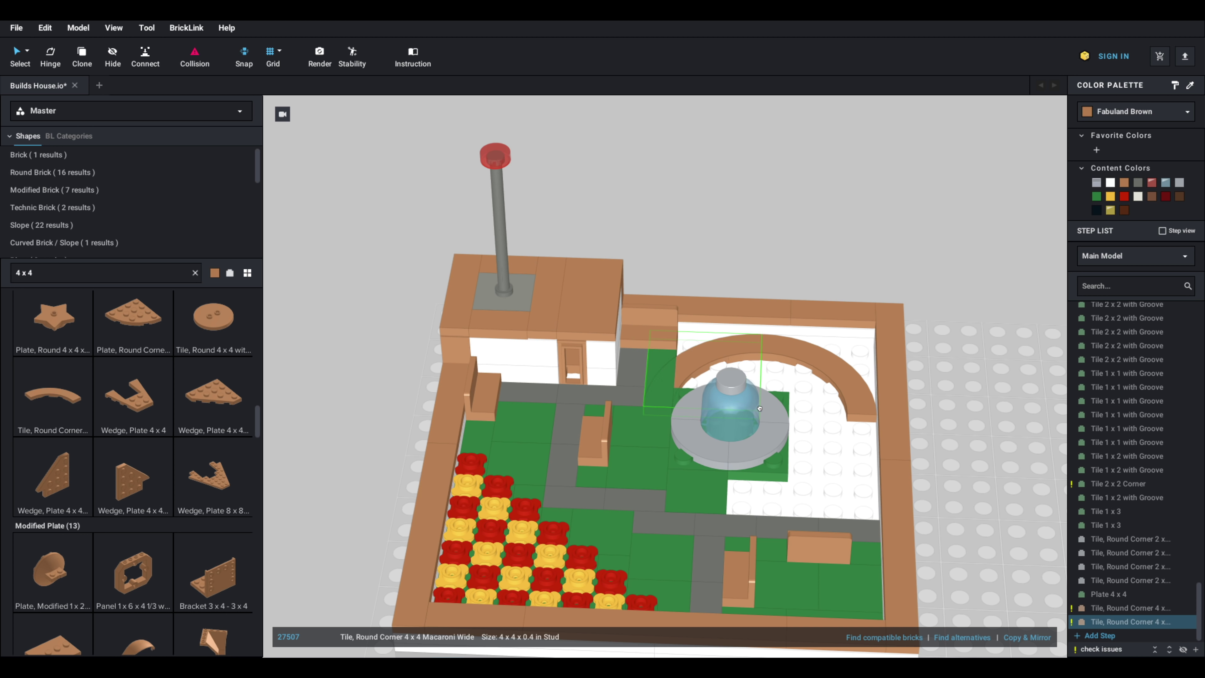
pyautogui.press('Right')
pyautogui.press('Right')
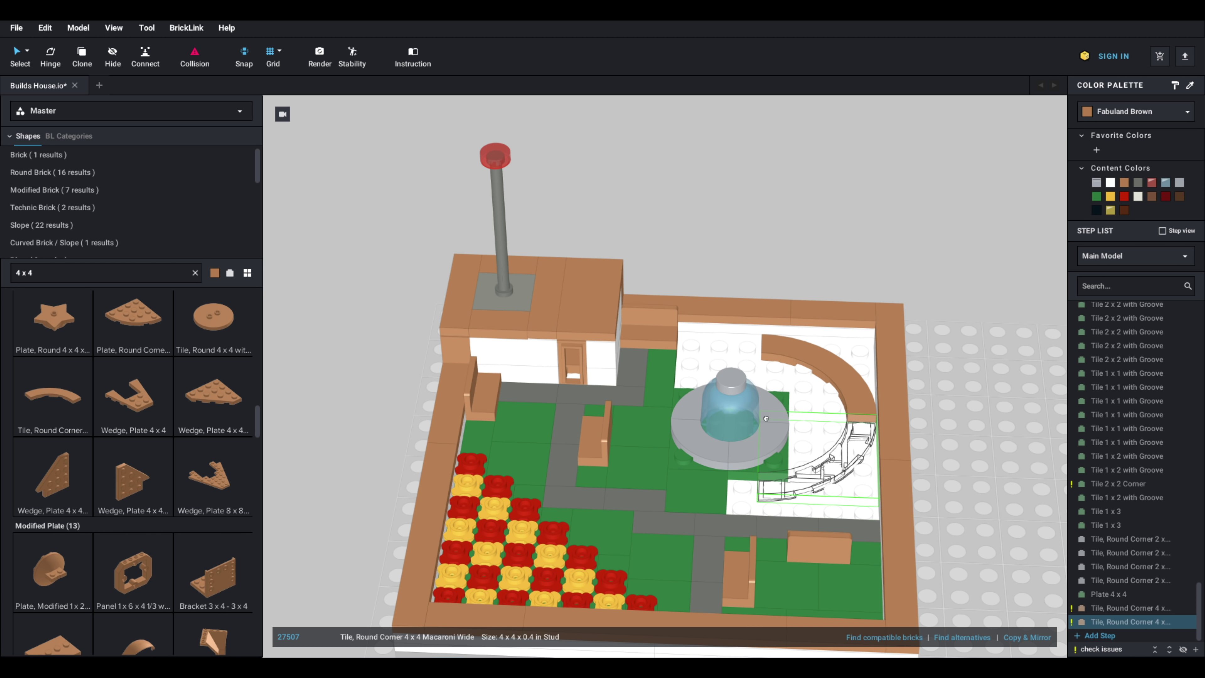
pyautogui.moveTo(762, 426); pyautogui.dragTo(710, 314, button='right')
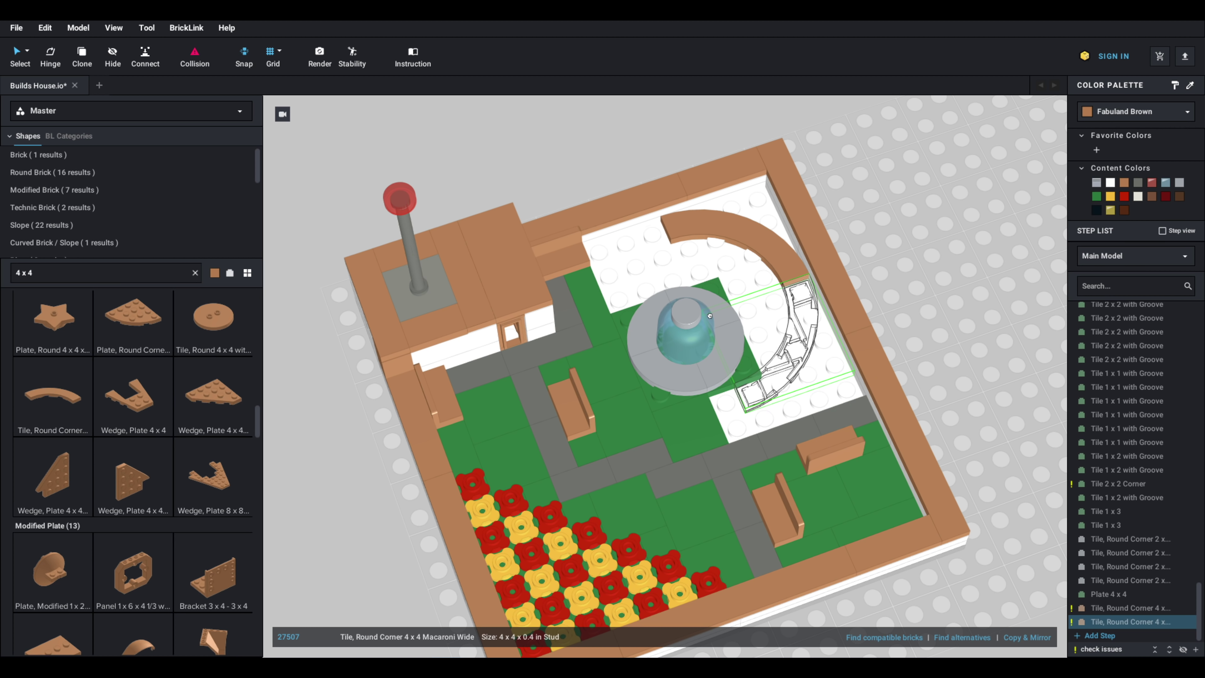
pyautogui.press('Escape')
# Step: Delete the four light gray macaroni tiles surrounding the fountain
pyautogui.click(719, 316)
pyautogui.press('Delete')
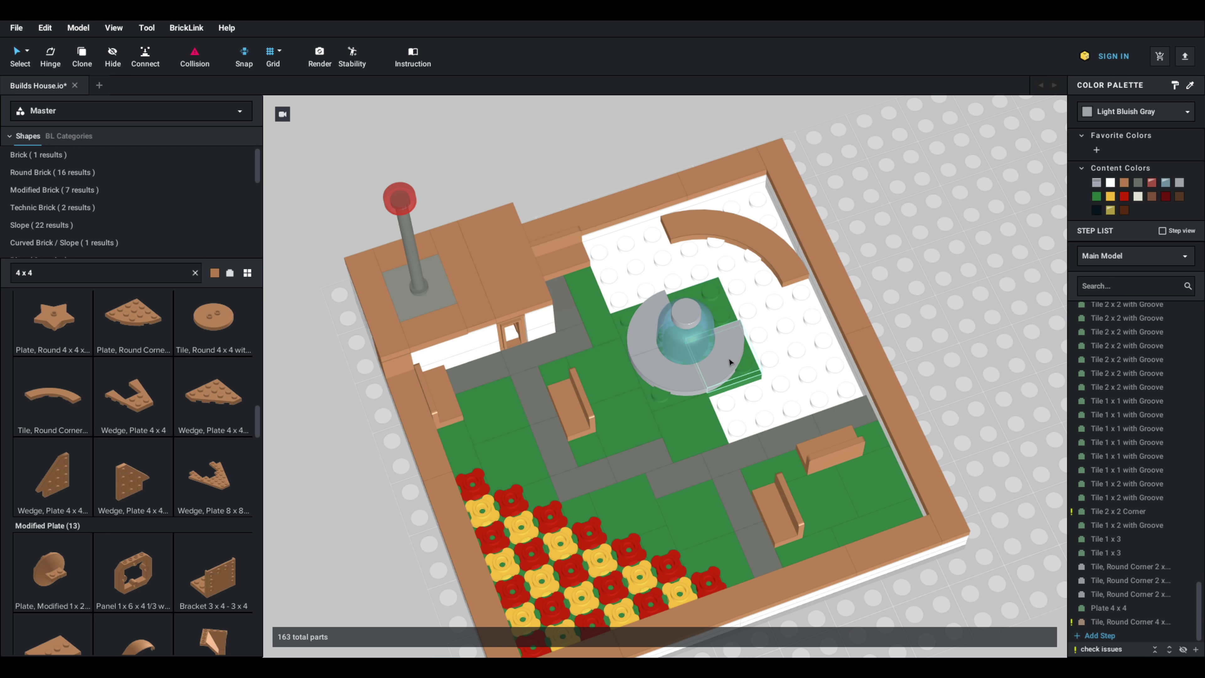
pyautogui.click(729, 361)
pyautogui.press('Delete')
pyautogui.click(673, 368)
pyautogui.press('Delete')
pyautogui.click(646, 336)
pyautogui.press('Delete')
# Step: Move the fountain's round brick and top tile outside behind the back wall, and delete the green 4 x 4 plate
pyautogui.click(690, 337)
pyautogui.keyDown('ctrl'); pyautogui.click(673, 307); pyautogui.keyUp('ctrl')
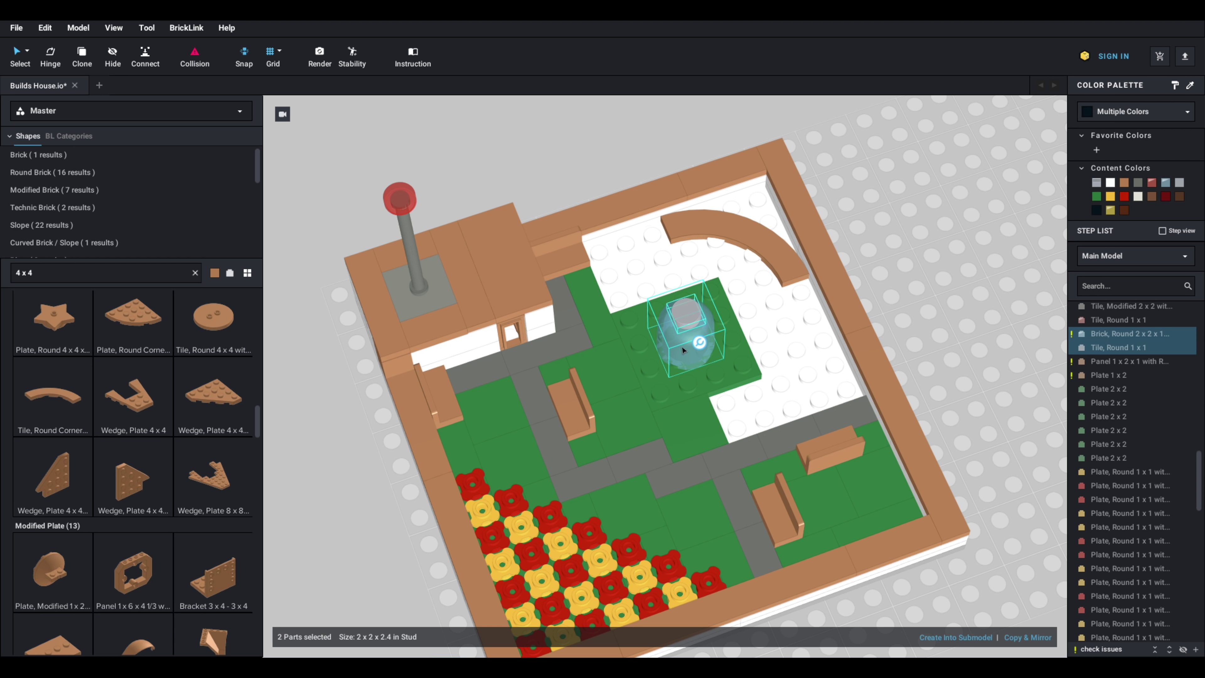
pyautogui.moveTo(673, 307); pyautogui.dragTo(583, 151)
pyautogui.click(694, 352)
pyautogui.press('Delete')
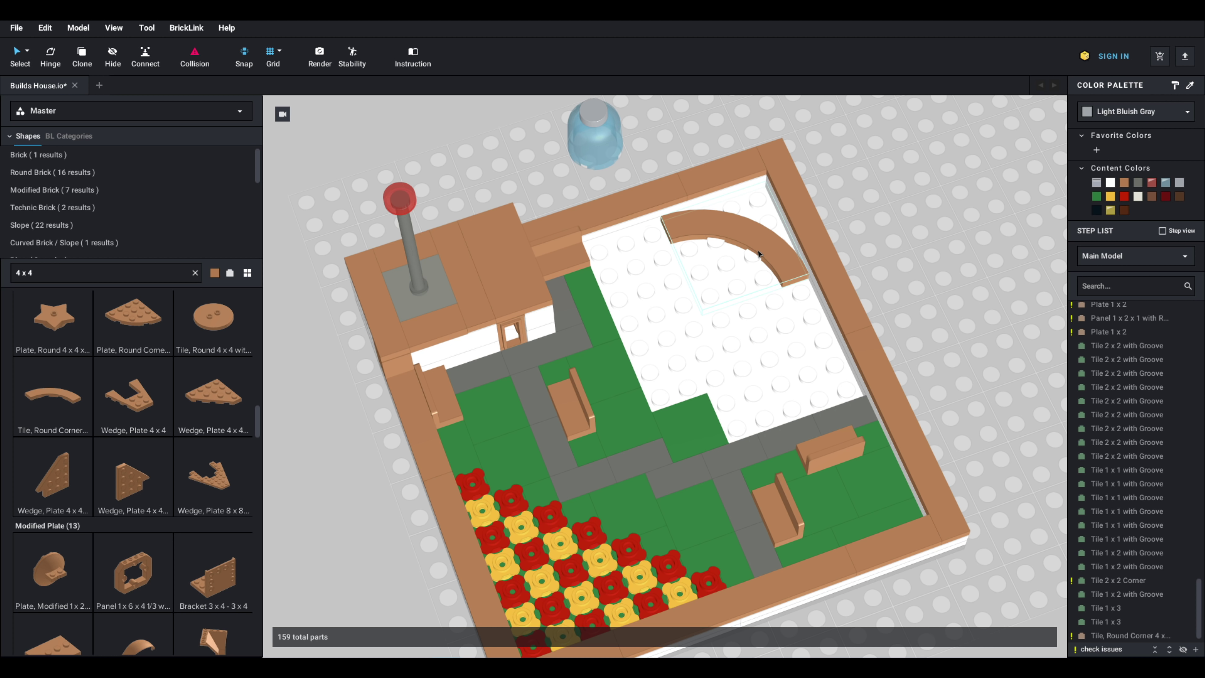
# Step: Return the 4 x 4 macaroni tile to the white area's back corner and delete the green 1 x 3 tile at the lawn's edge
pyautogui.moveTo(762, 239); pyautogui.dragTo(919, 191)
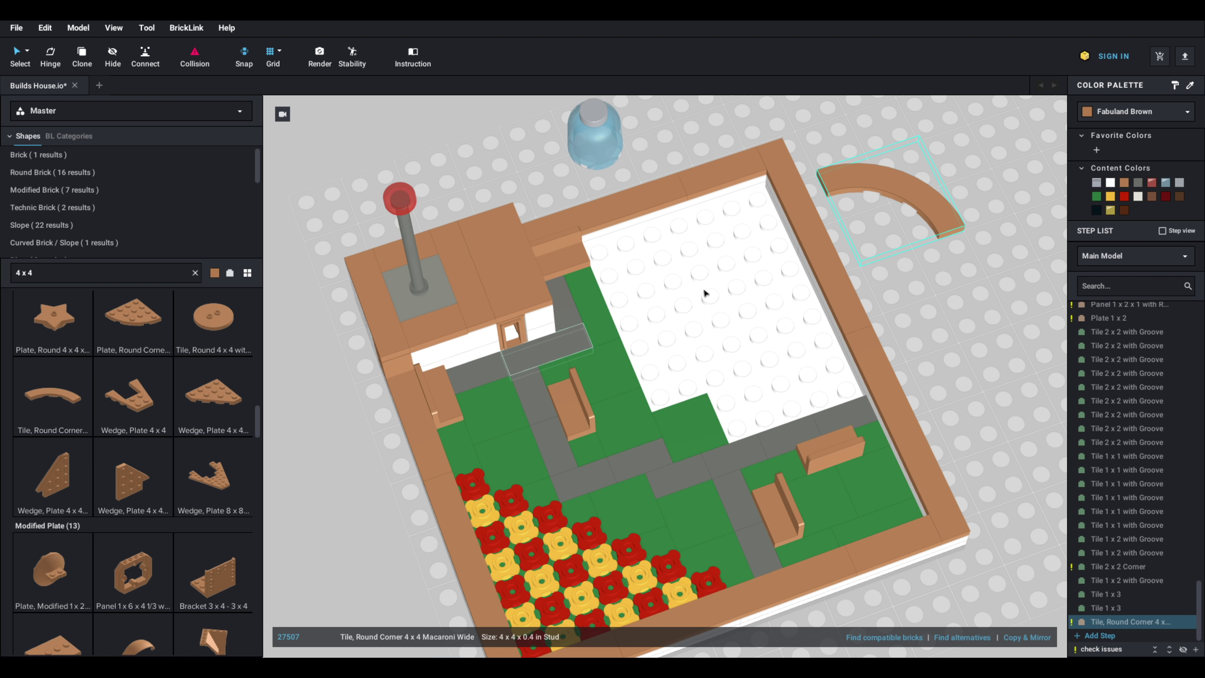
pyautogui.moveTo(901, 203); pyautogui.dragTo(738, 247)
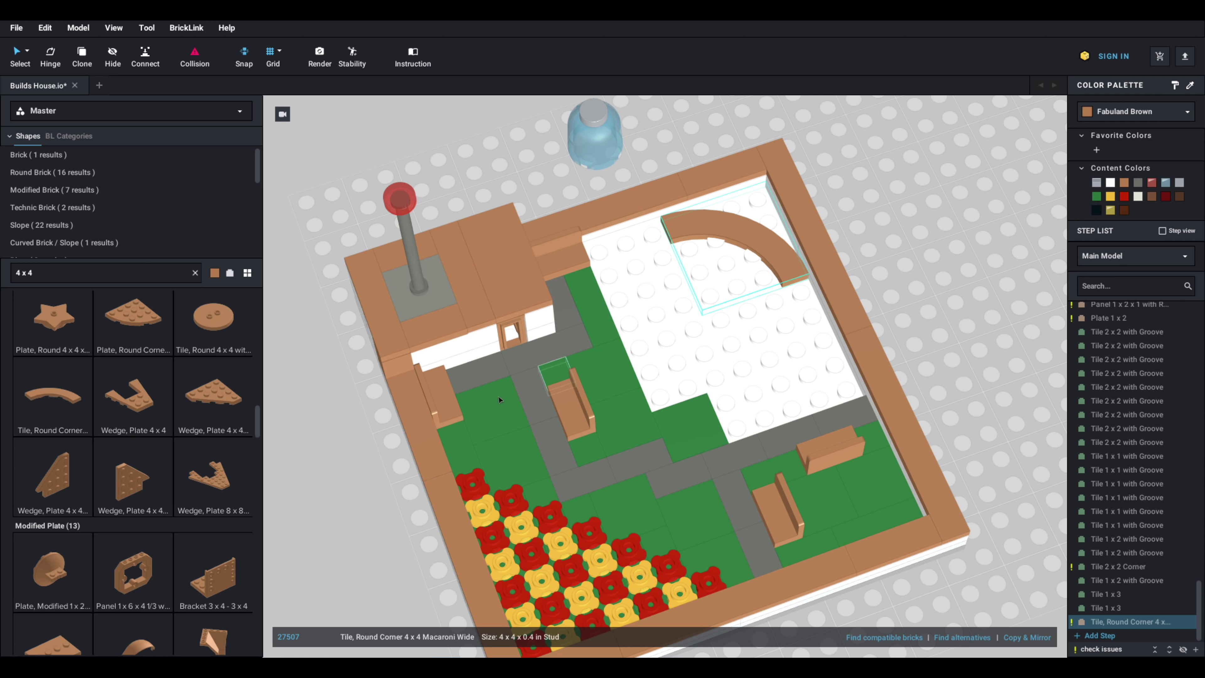
pyautogui.click(604, 317)
pyautogui.press('Delete')
# Step: Rotate and place two more Tile, Round Corner 4 x 4 Macaroni Wide pieces to form three quarters of a circle
pyautogui.moveTo(604, 316); pyautogui.dragTo(617, 308, button='right')
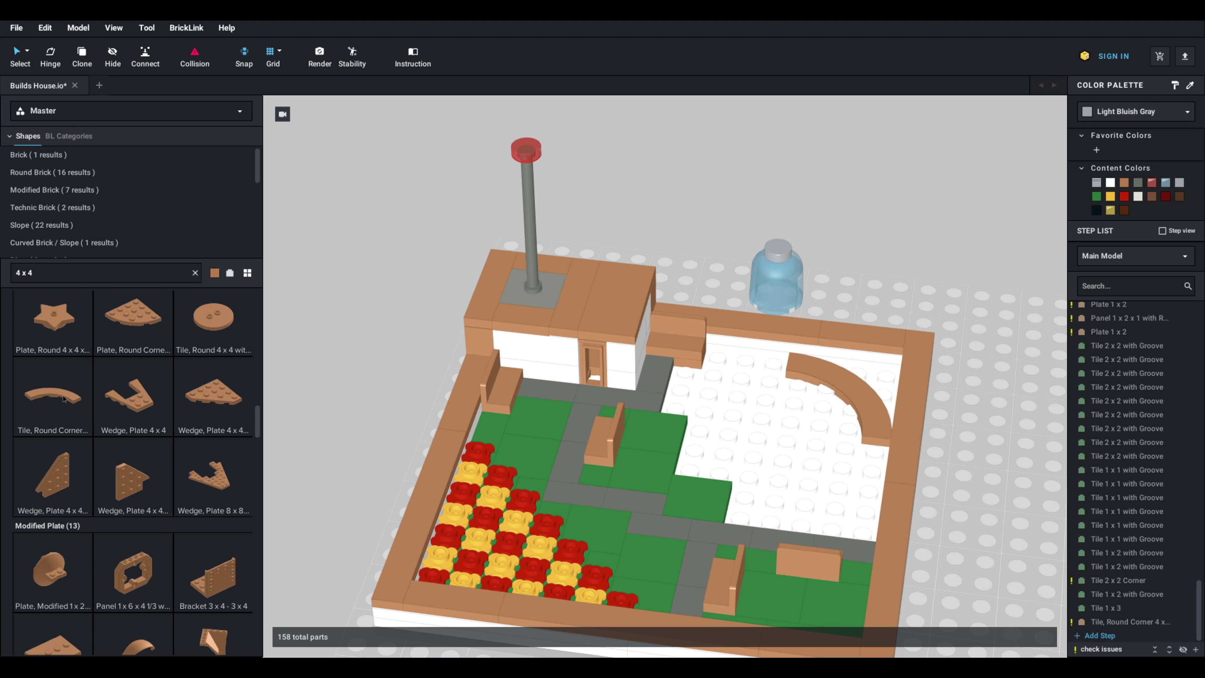
pyautogui.moveTo(64, 399); pyautogui.dragTo(759, 370)
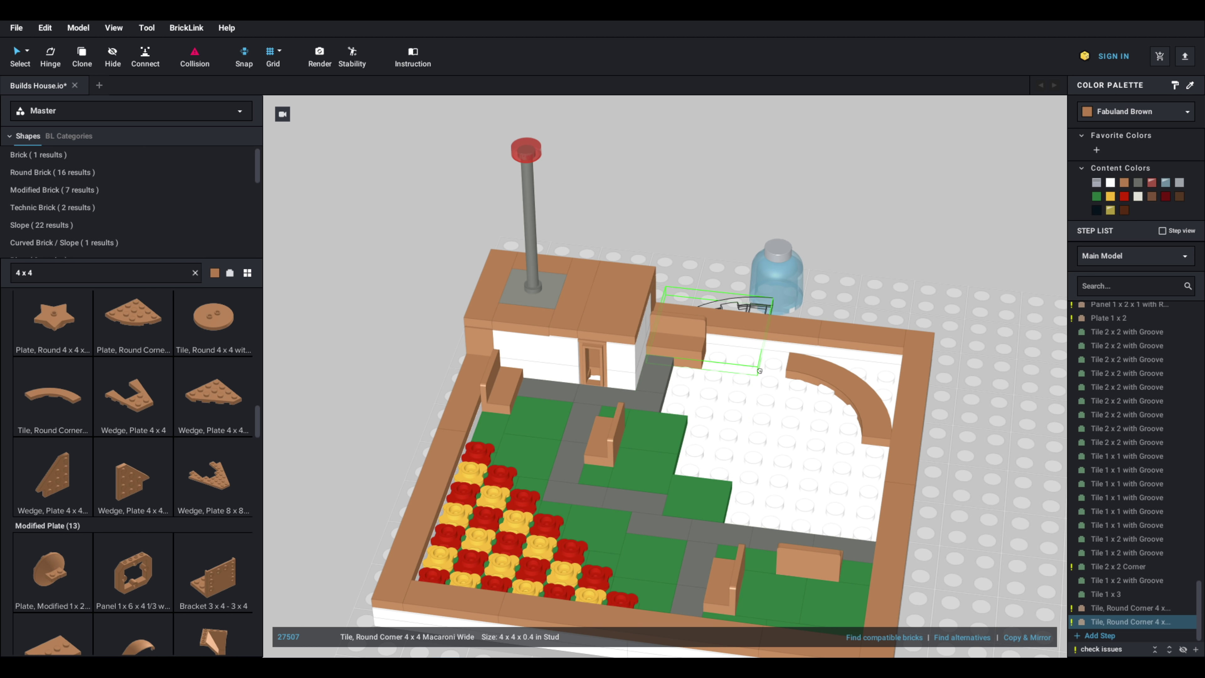
pyautogui.click(763, 414)
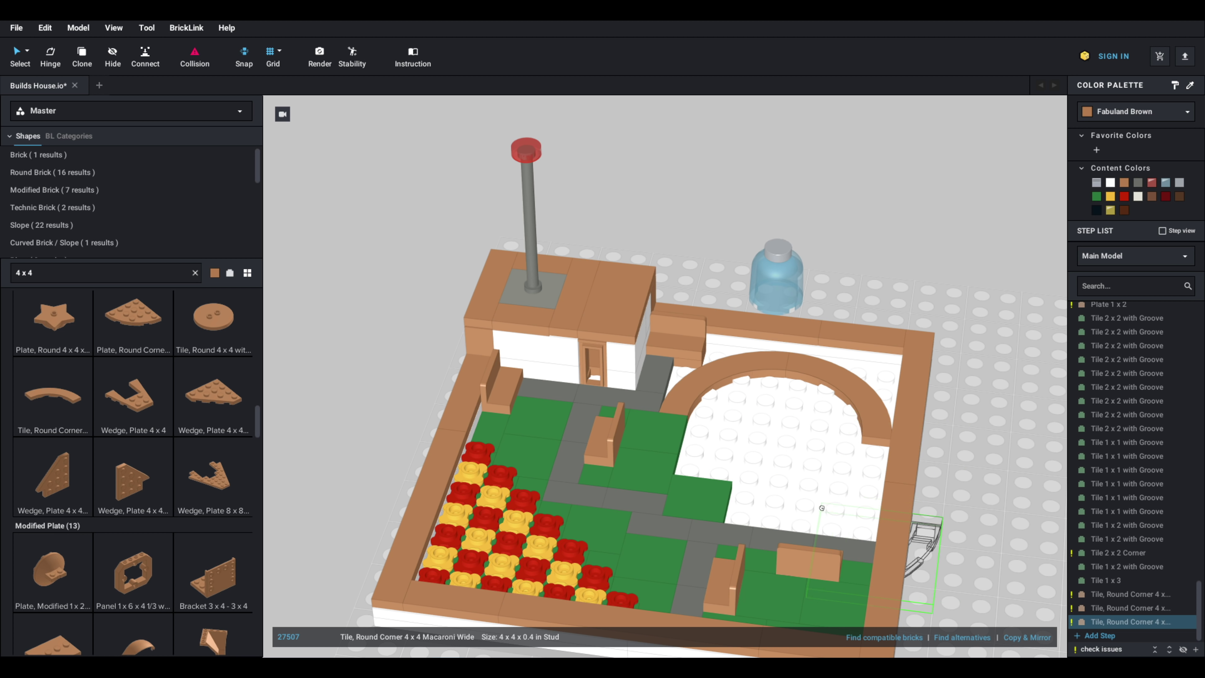
pyautogui.click(764, 427)
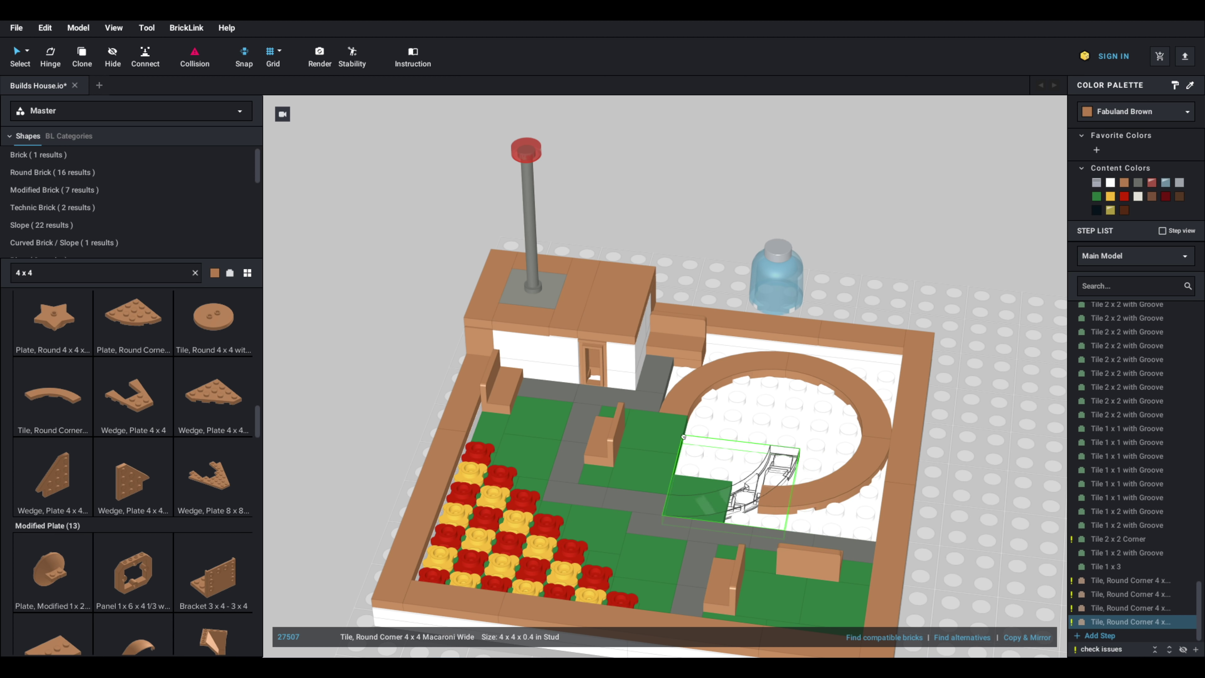
pyautogui.press('Escape')
# Step: Delete three green lawn tiles beside the circle's gap and place a fourth 4 x 4 macaroni tile to close the circle
pyautogui.click(647, 431)
pyautogui.press('Delete')
pyautogui.click(634, 471)
pyautogui.press('Delete')
pyautogui.click(693, 497)
pyautogui.press('Delete')
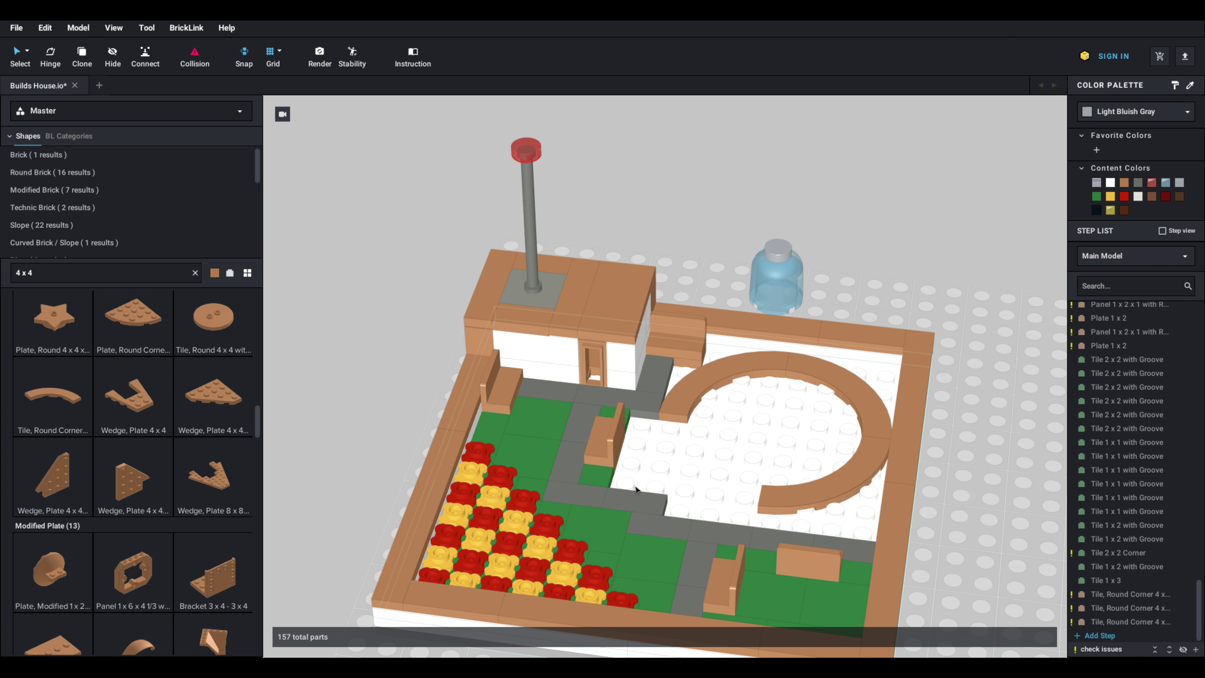
pyautogui.click(53, 406)
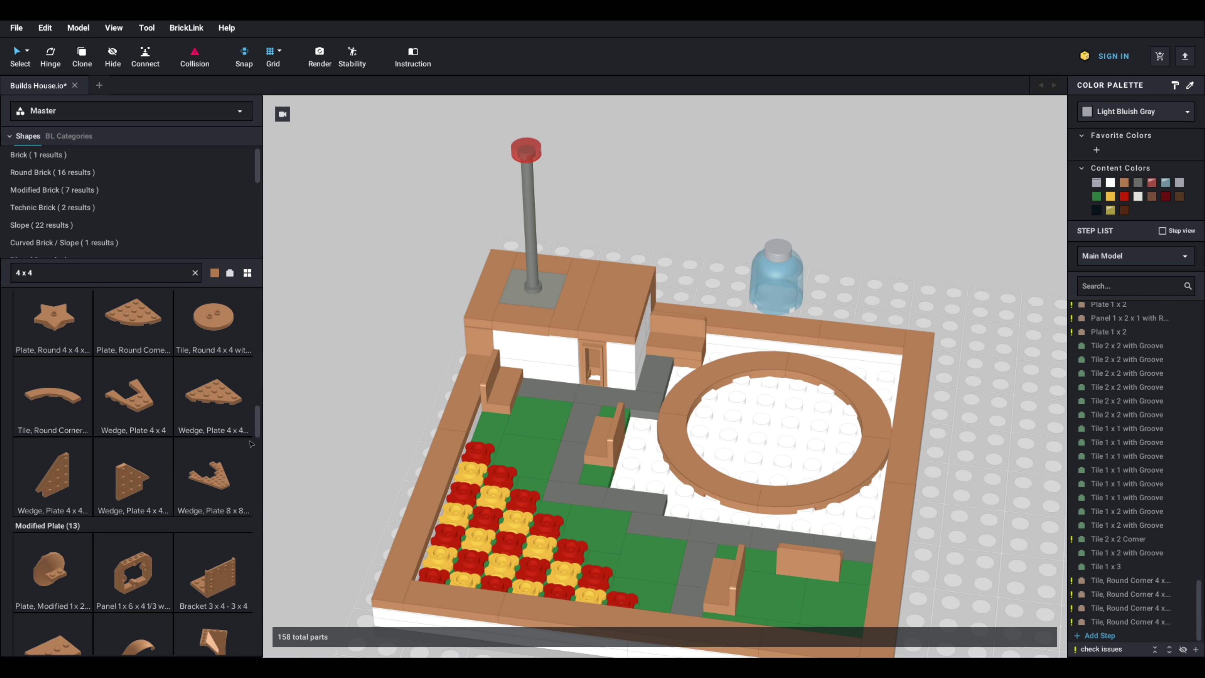
# Step: Look through the 4 x 4 parts for a round piece that fits inside the macaroni tile circle
pyautogui.scroll(2, 251, 443)
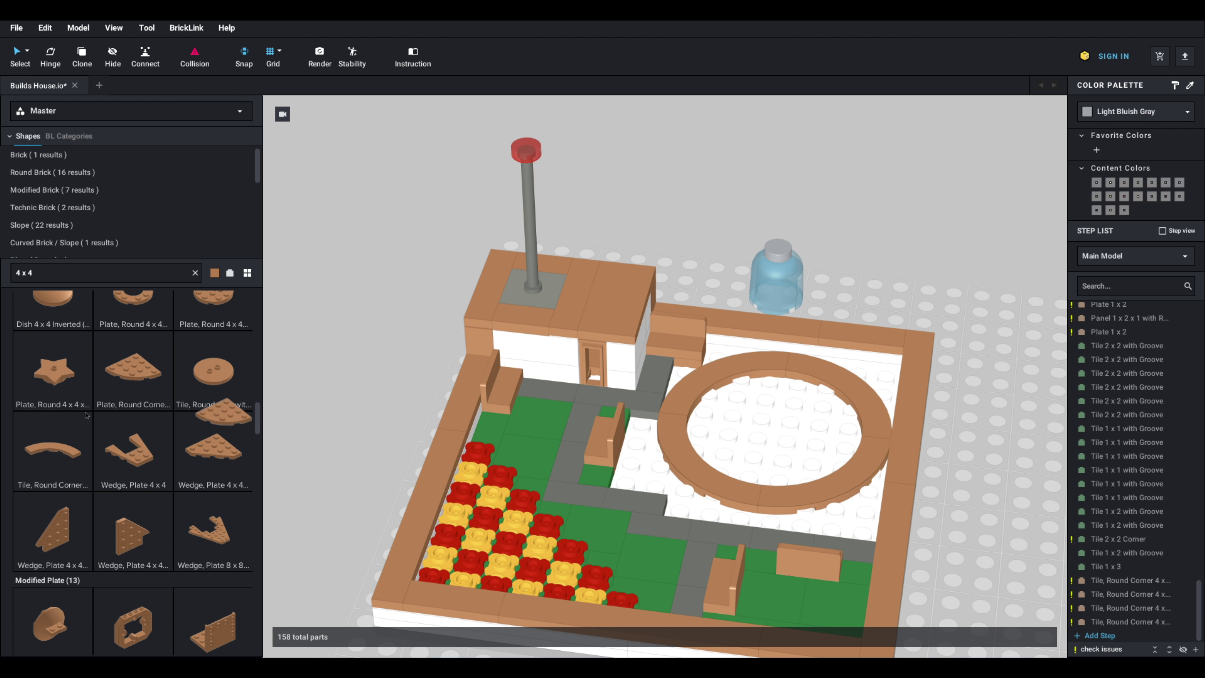
pyautogui.scroll(6, 87, 416)
pyautogui.click(214, 481)
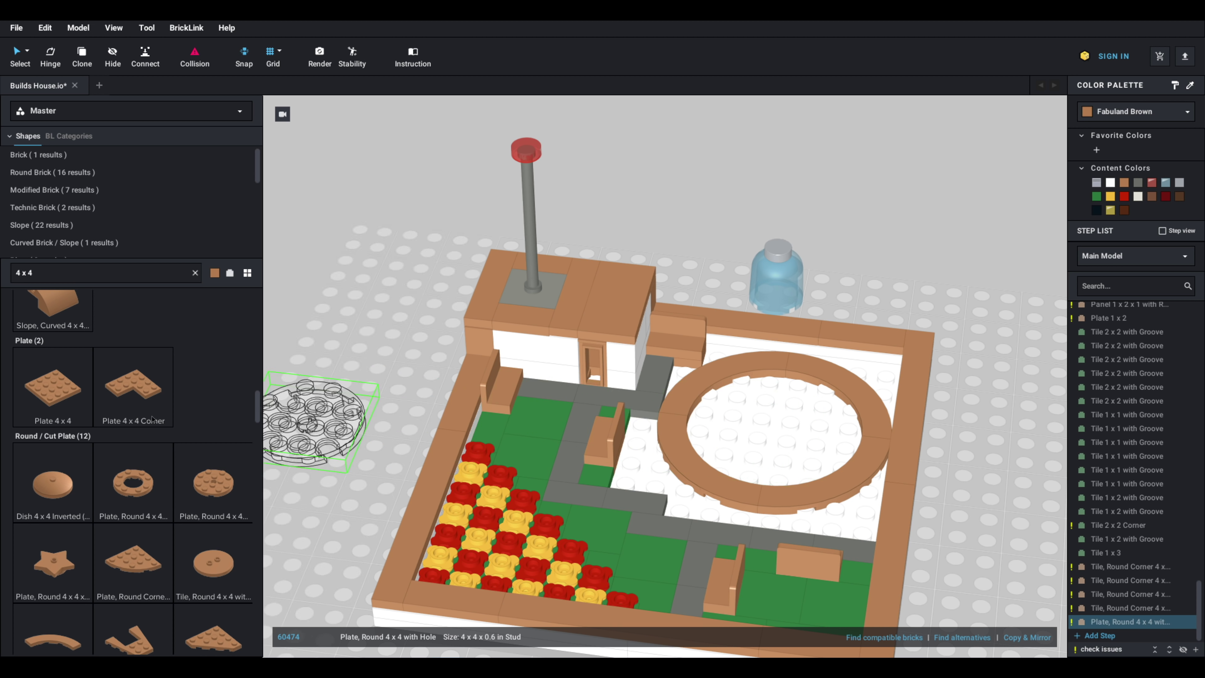
pyautogui.scroll(10, 175, 454)
pyautogui.scroll(-10, 174, 455)
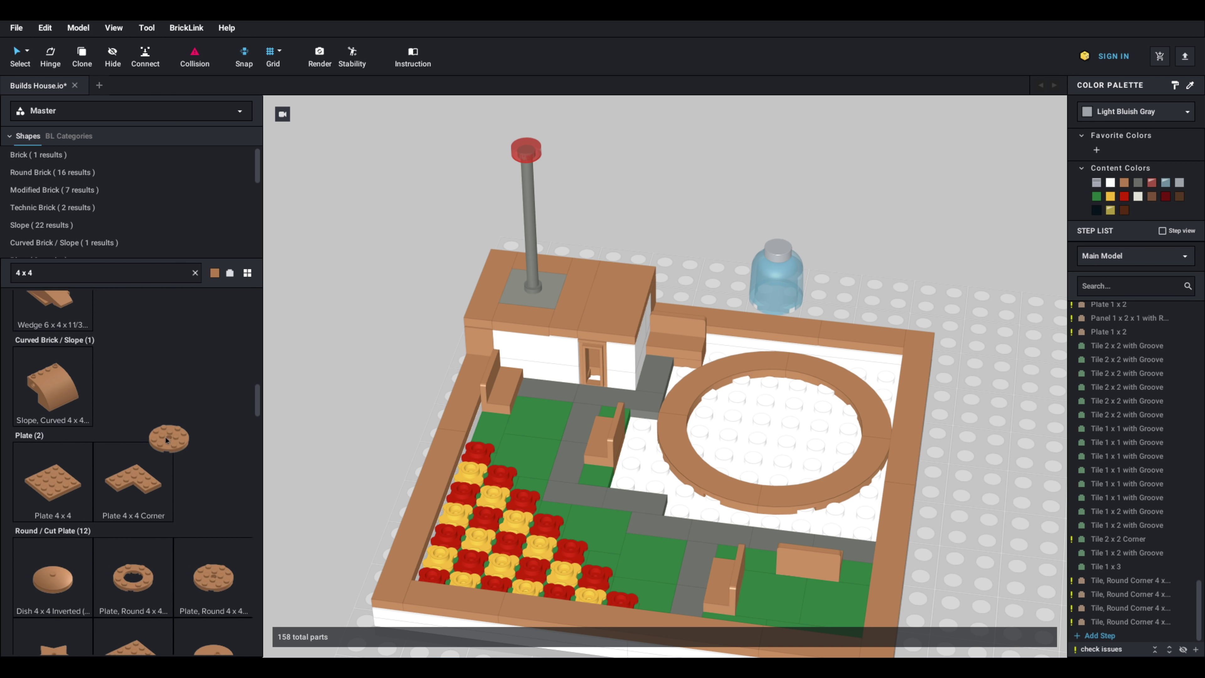
pyautogui.scroll(-10, 181, 451)
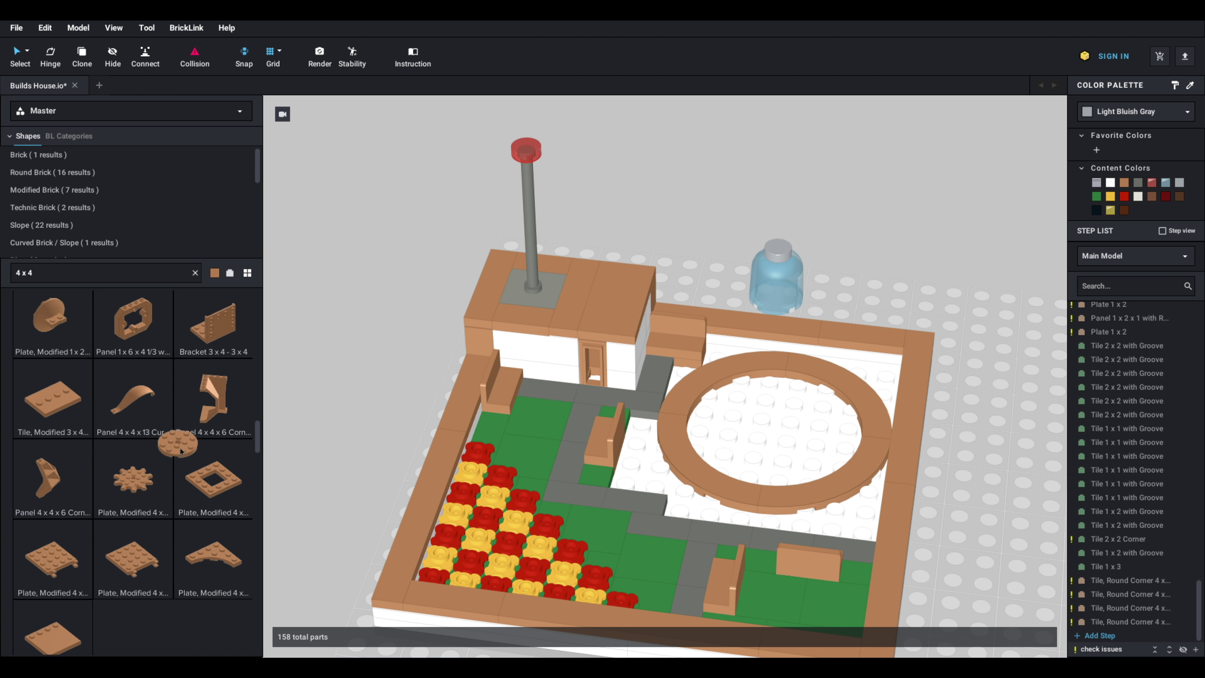
pyautogui.scroll(-5, 178, 455)
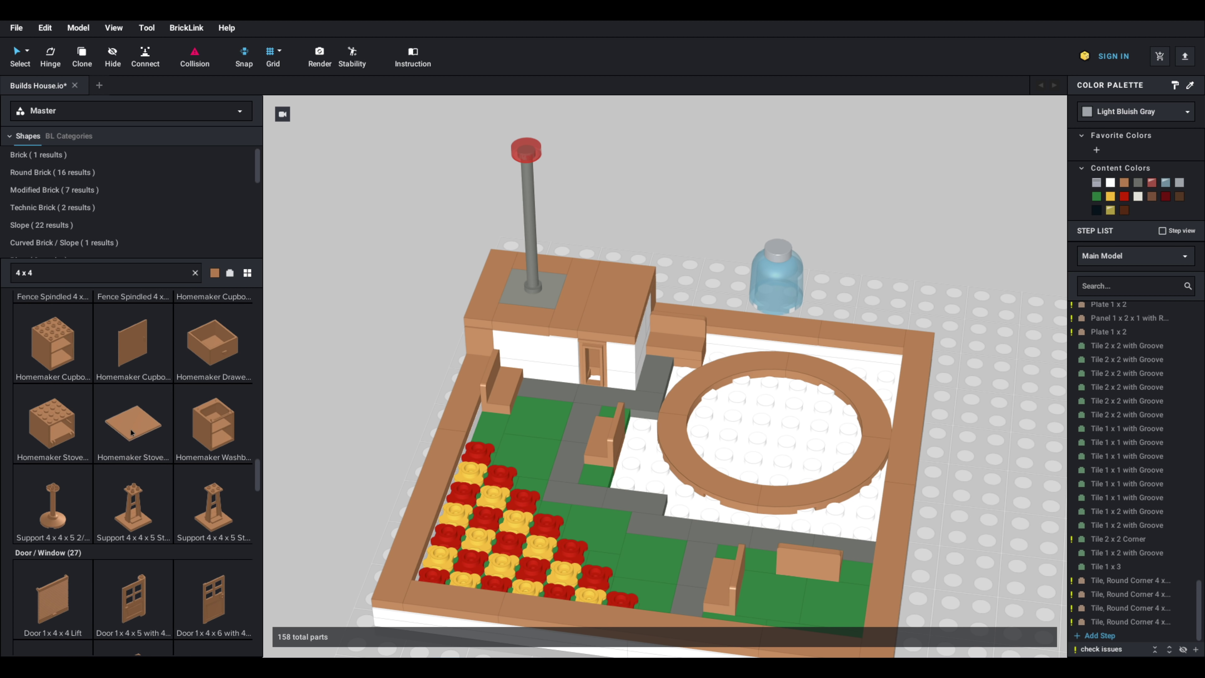
pyautogui.scroll(-12, 196, 488)
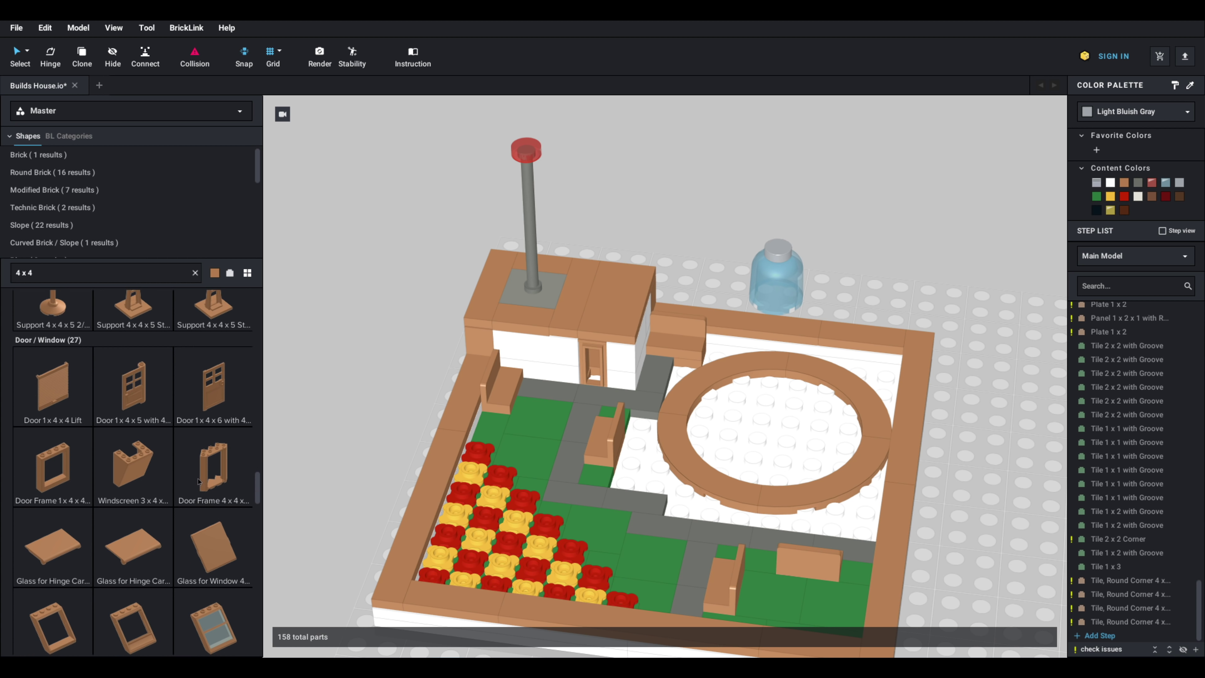
pyautogui.scroll(-10, 192, 460)
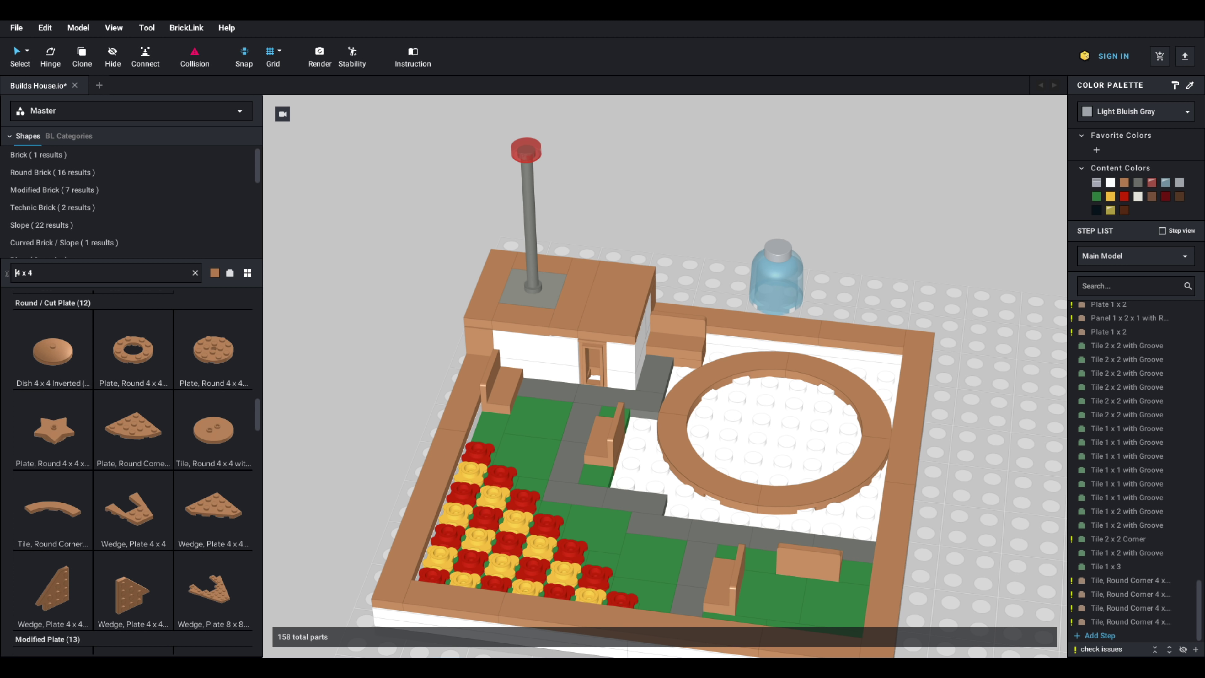
# Step: Search the parts for "6 x 6" and place a Plate, Round 6 x 6 inside the macaroni tile circle
pyautogui.write('6 x 6')
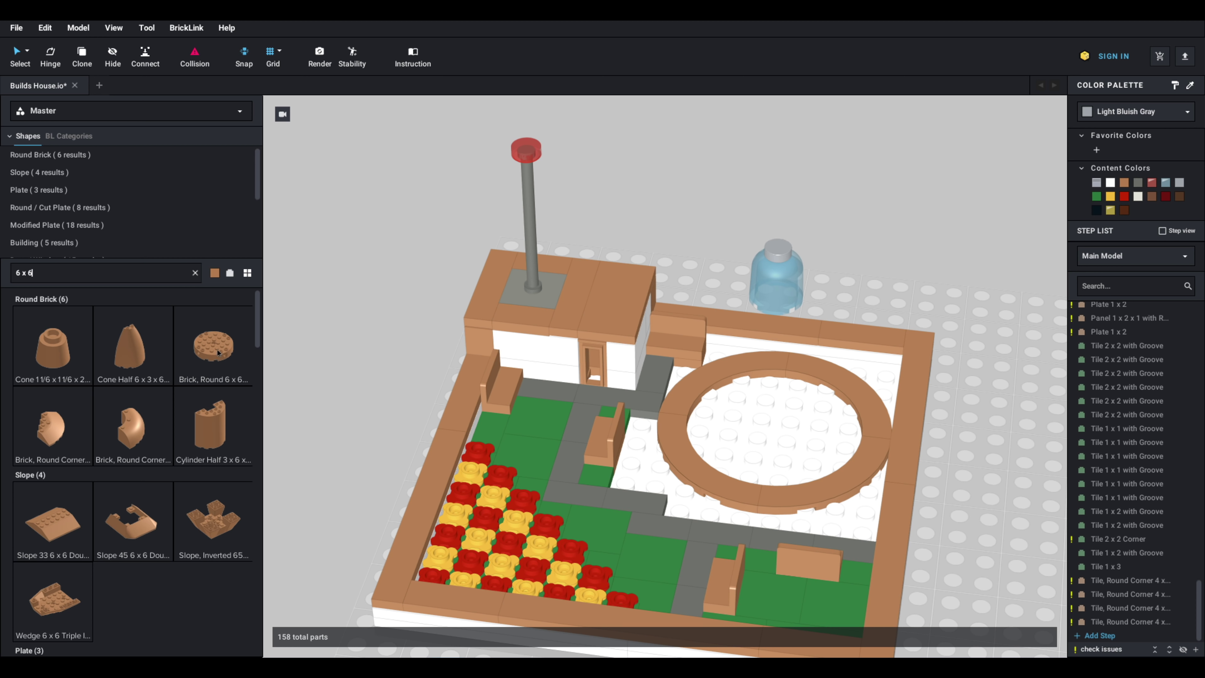
pyautogui.moveTo(218, 352); pyautogui.dragTo(770, 381)
pyautogui.press('Delete')
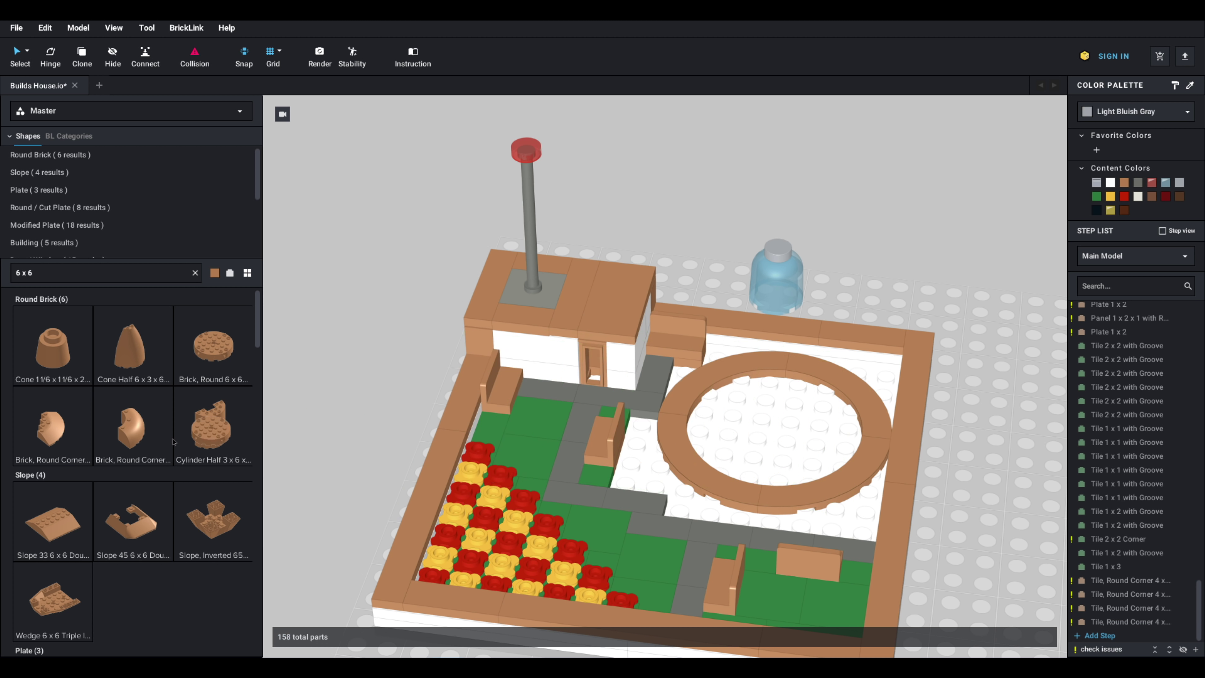
pyautogui.scroll(-6, 156, 400)
pyautogui.scroll(-5, 156, 400)
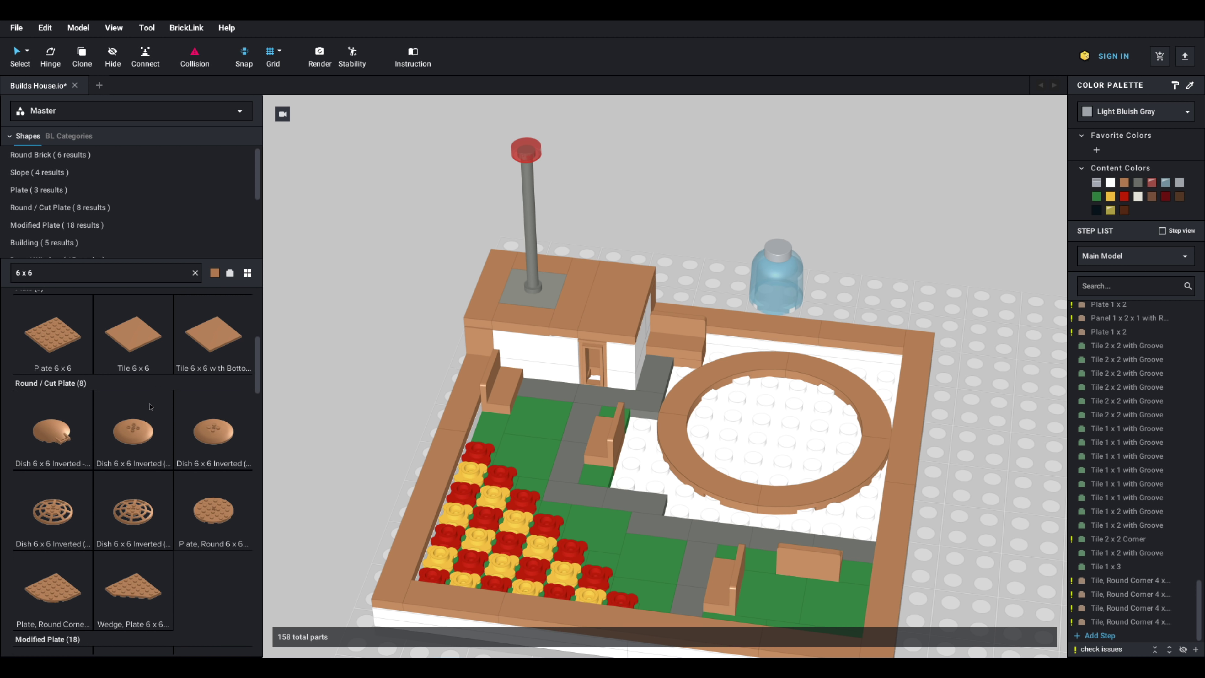
pyautogui.scroll(1, 81, 441)
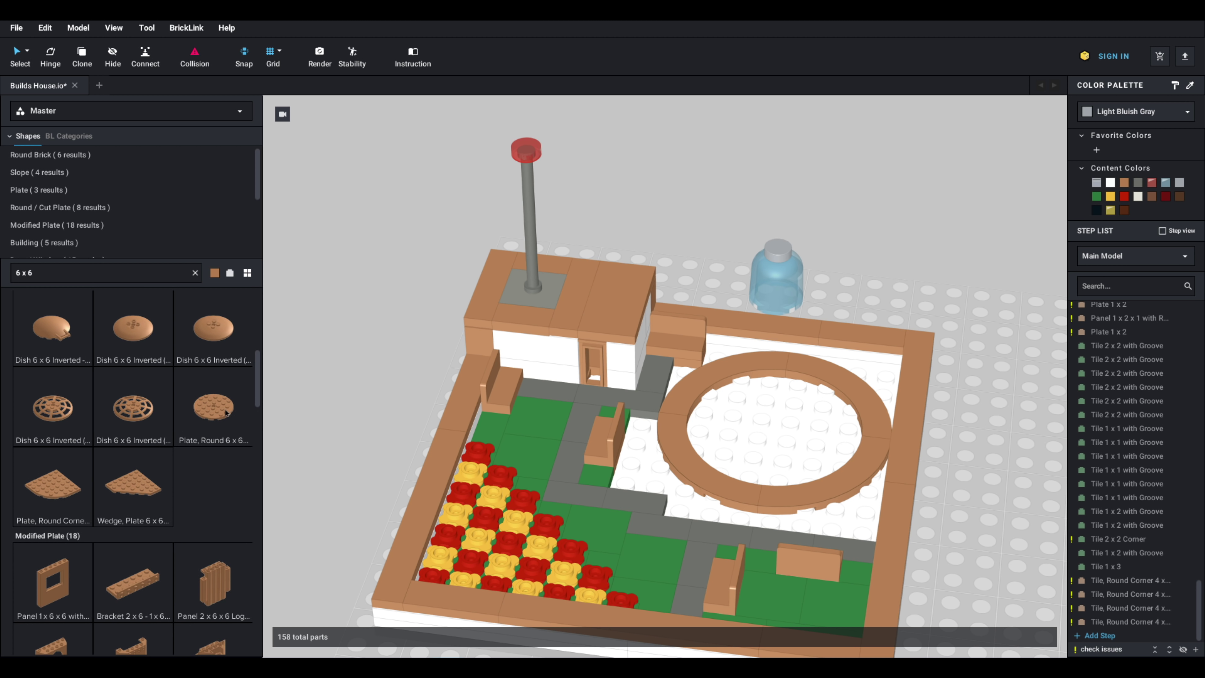
pyautogui.click(213, 407)
pyautogui.click(779, 377)
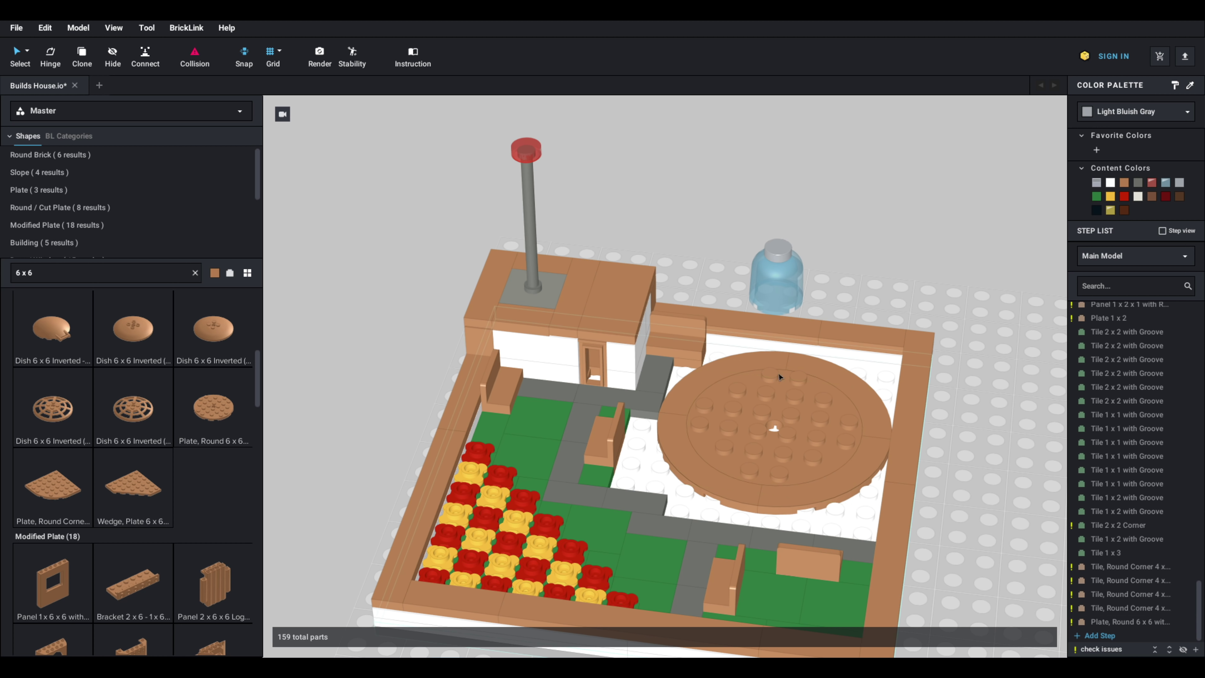
# Step: Move the fountain's blue round brick and its top tile from behind the wall onto the middle of the round plate
pyautogui.click(784, 280)
pyautogui.keyDown('shift'); pyautogui.click(784, 261); pyautogui.keyUp('shift')
pyautogui.moveTo(784, 283); pyautogui.dragTo(781, 418)
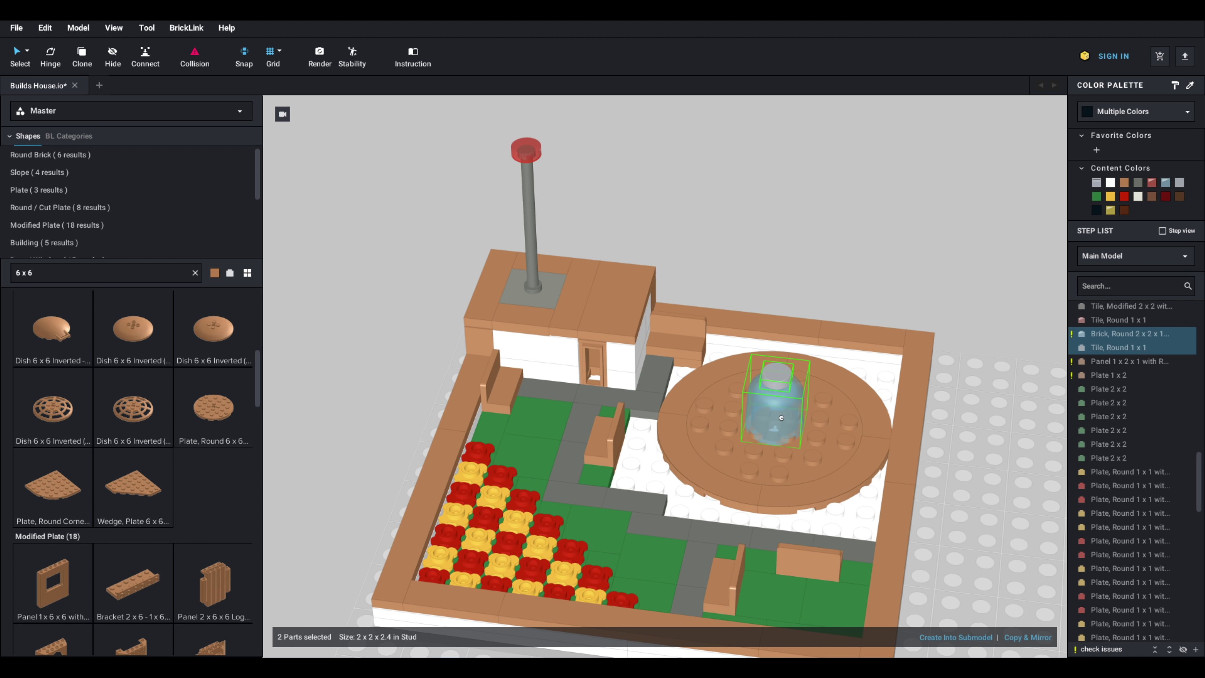
pyautogui.click(769, 254)
# Step: Paint the round 6 x 6 plate Trans-Medium Blue and the four macaroni tiles around it Light Bluish Gray
pyautogui.moveTo(770, 254); pyautogui.dragTo(763, 247, button='right')
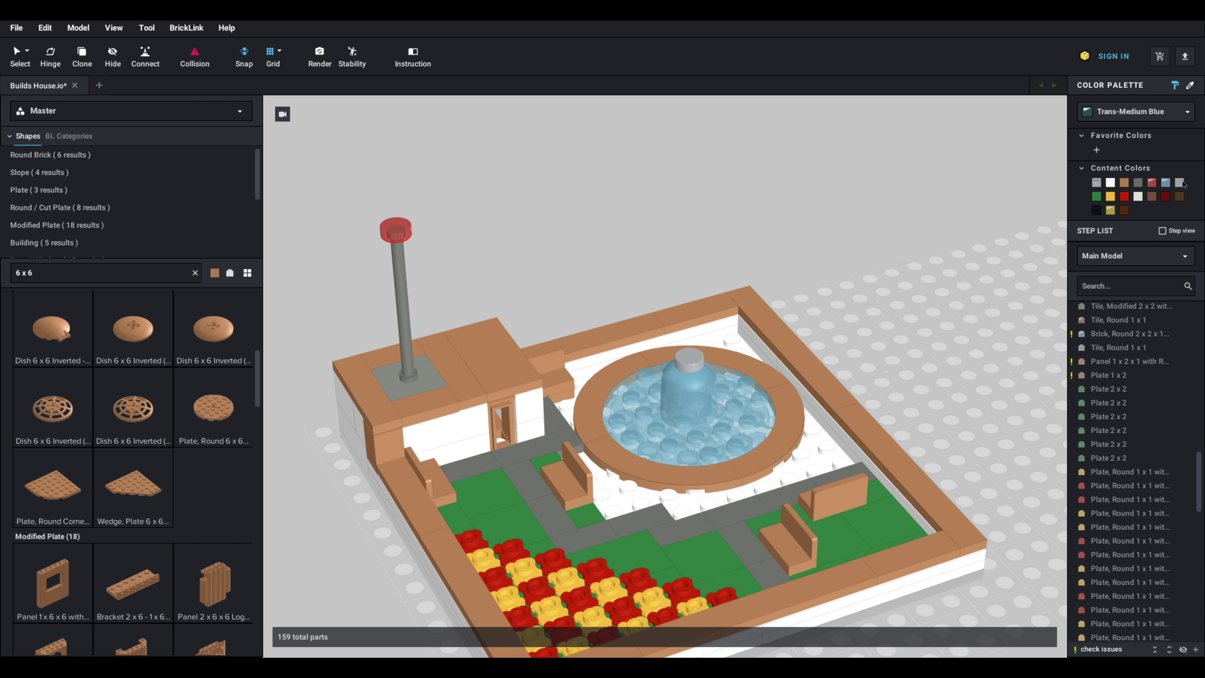
pyautogui.click(607, 409)
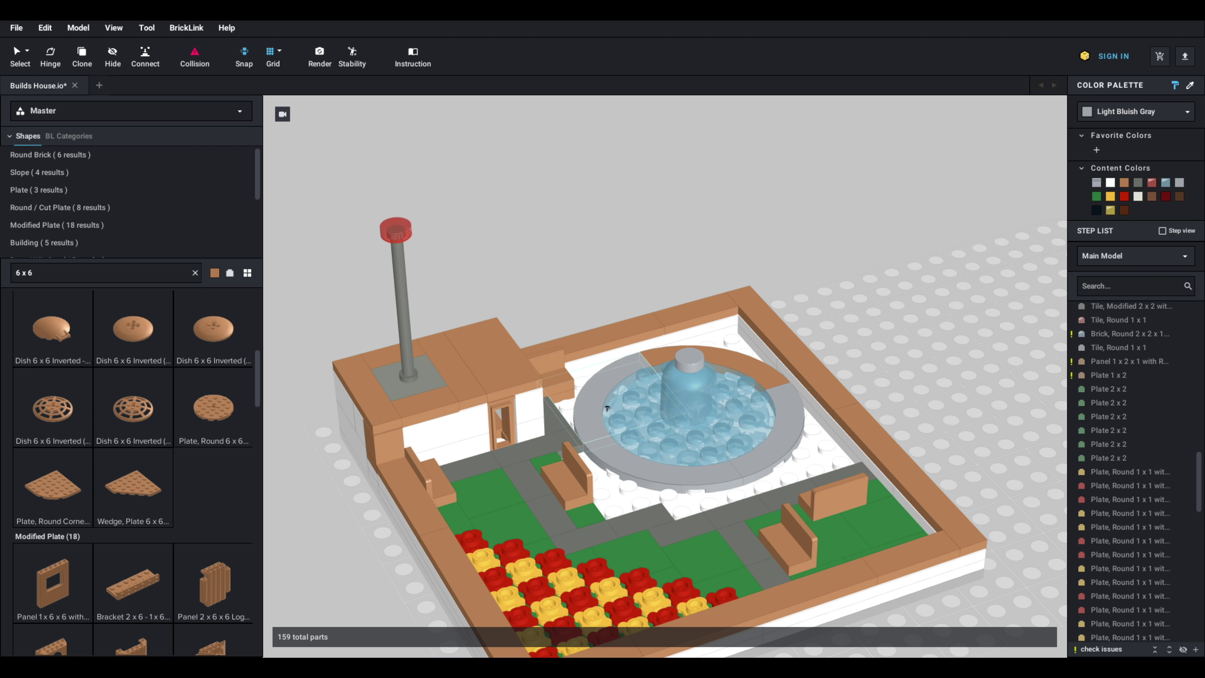
pyautogui.moveTo(754, 358); pyautogui.dragTo(848, 316, button='right')
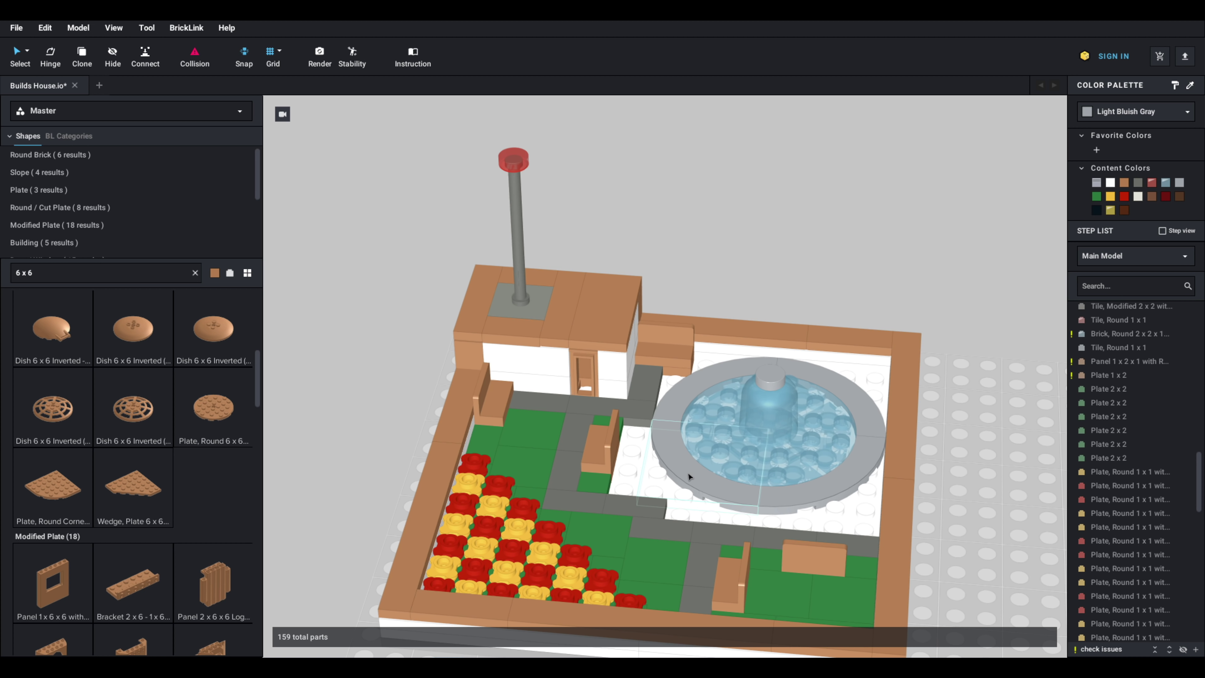
pyautogui.moveTo(685, 465); pyautogui.dragTo(690, 479, button='right')
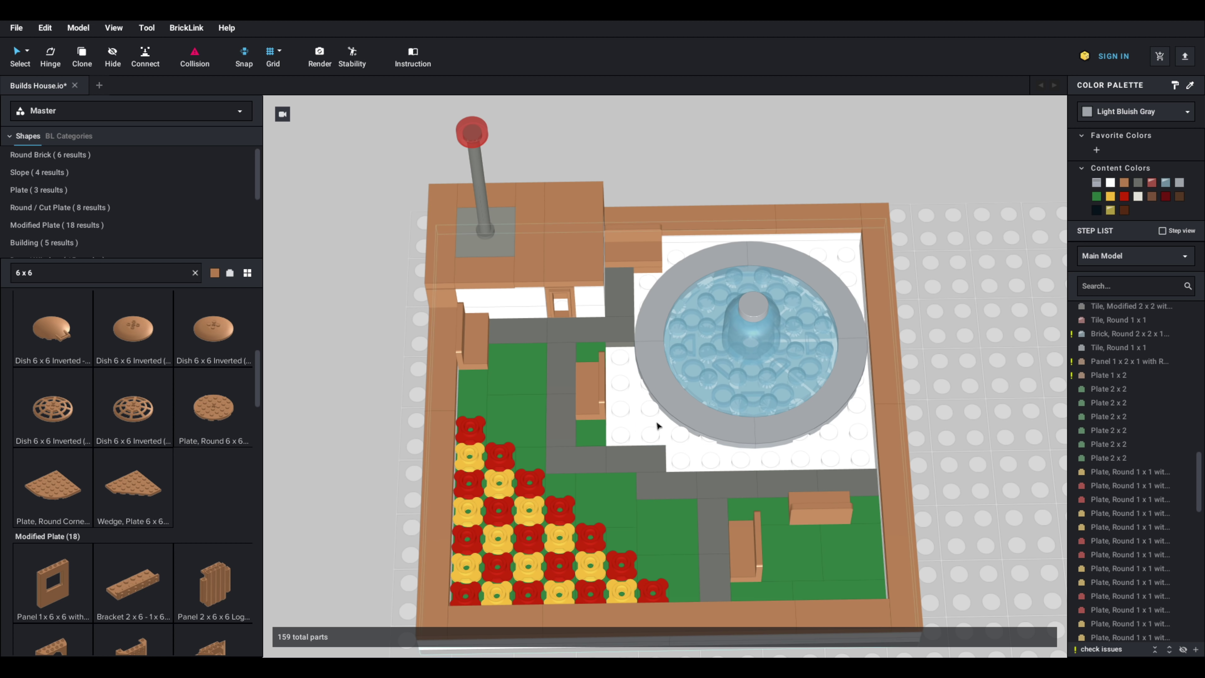
# Step: Select all seven fountain parts, including the gray ring and blue base, and move them outside behind the back wall
pyautogui.click(697, 424)
pyautogui.keyDown('ctrl'); pyautogui.click(775, 416); pyautogui.keyUp('ctrl')
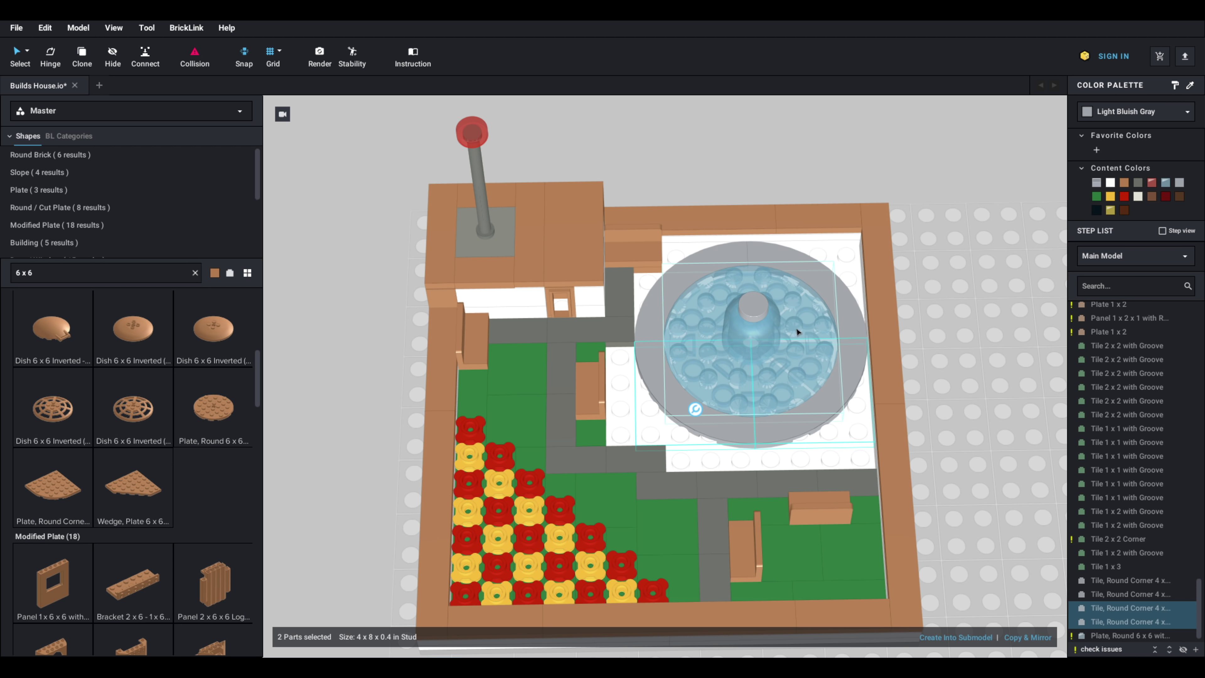
pyautogui.keyDown('ctrl'); pyautogui.click(760, 315); pyautogui.keyUp('ctrl')
pyautogui.keyDown('ctrl'); pyautogui.click(757, 339); pyautogui.keyUp('ctrl')
pyautogui.keyDown('ctrl'); pyautogui.click(812, 307); pyautogui.keyUp('ctrl')
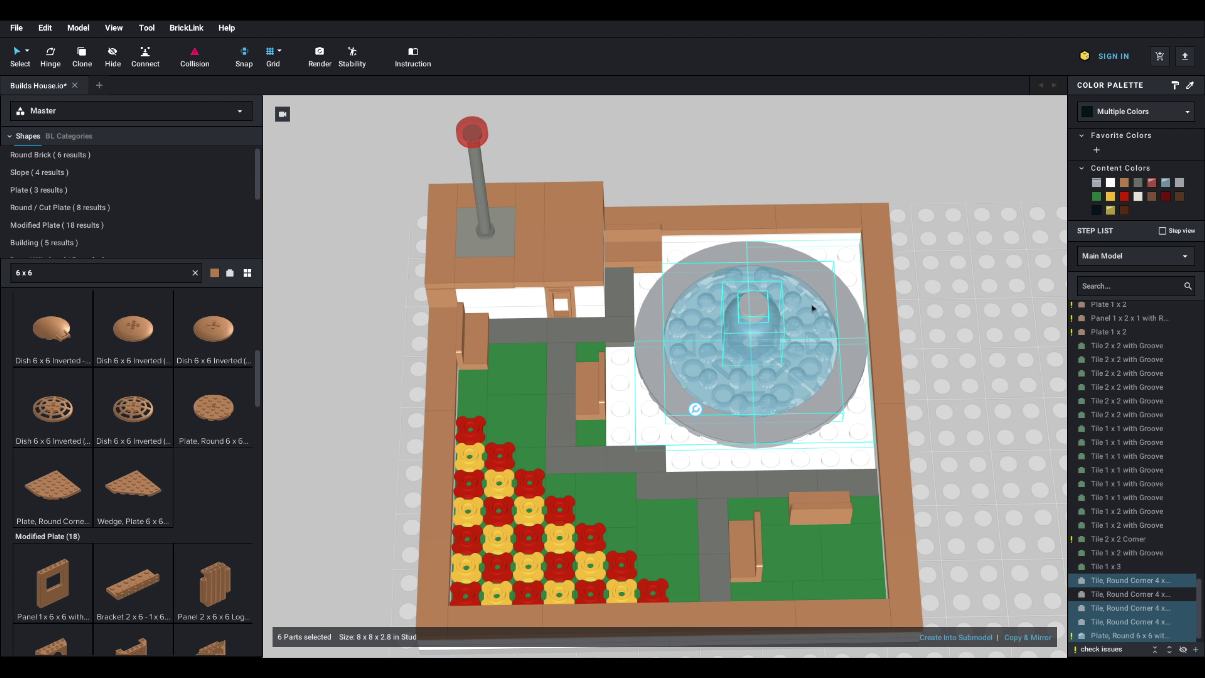
pyautogui.keyDown('ctrl'); pyautogui.click(643, 319); pyautogui.keyUp('ctrl')
pyautogui.moveTo(688, 399); pyautogui.dragTo(763, 159)
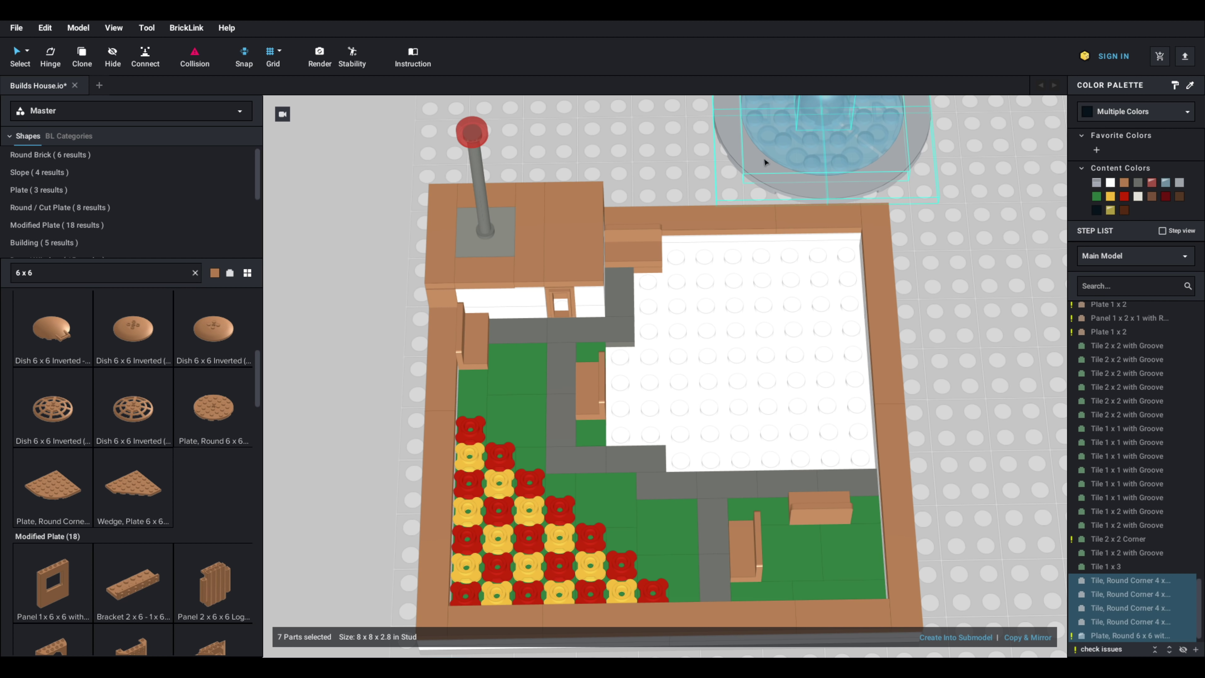
pyautogui.moveTo(763, 159); pyautogui.dragTo(570, 358, button='right')
pyautogui.click(586, 279)
# Step: Examine the detached fountain from several sides and look through the 6 x 6 parts for a piece to use with it
pyautogui.scroll(-5, 188, 472)
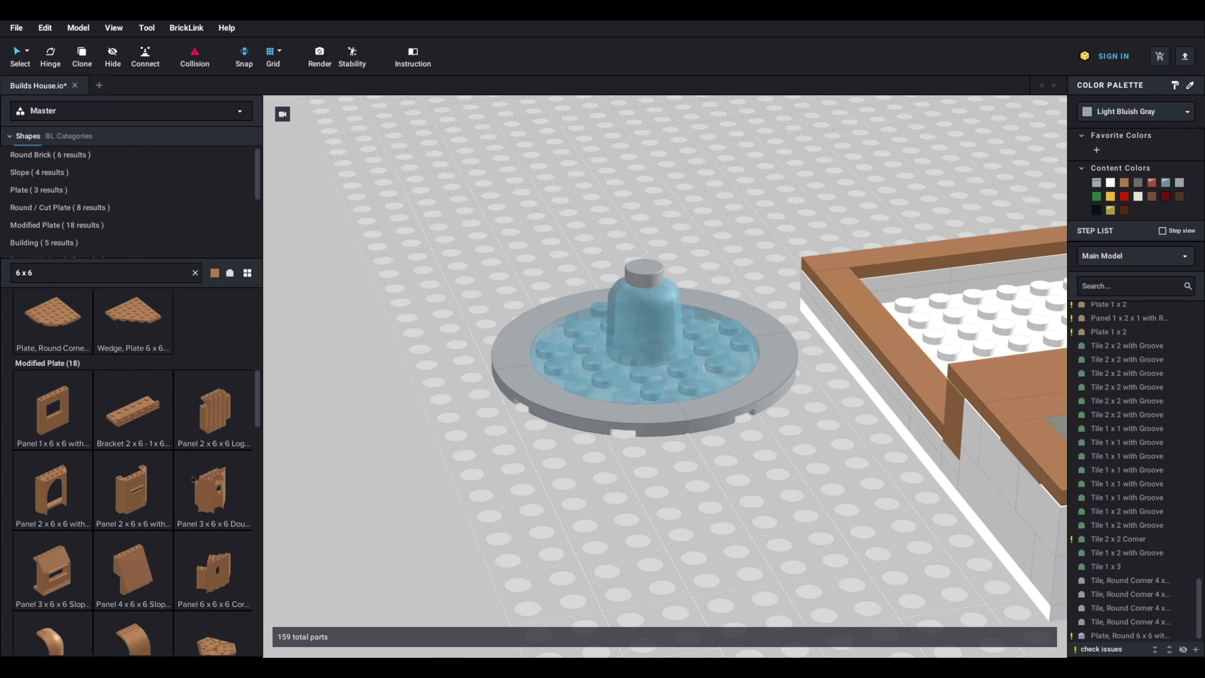
pyautogui.scroll(15, 188, 471)
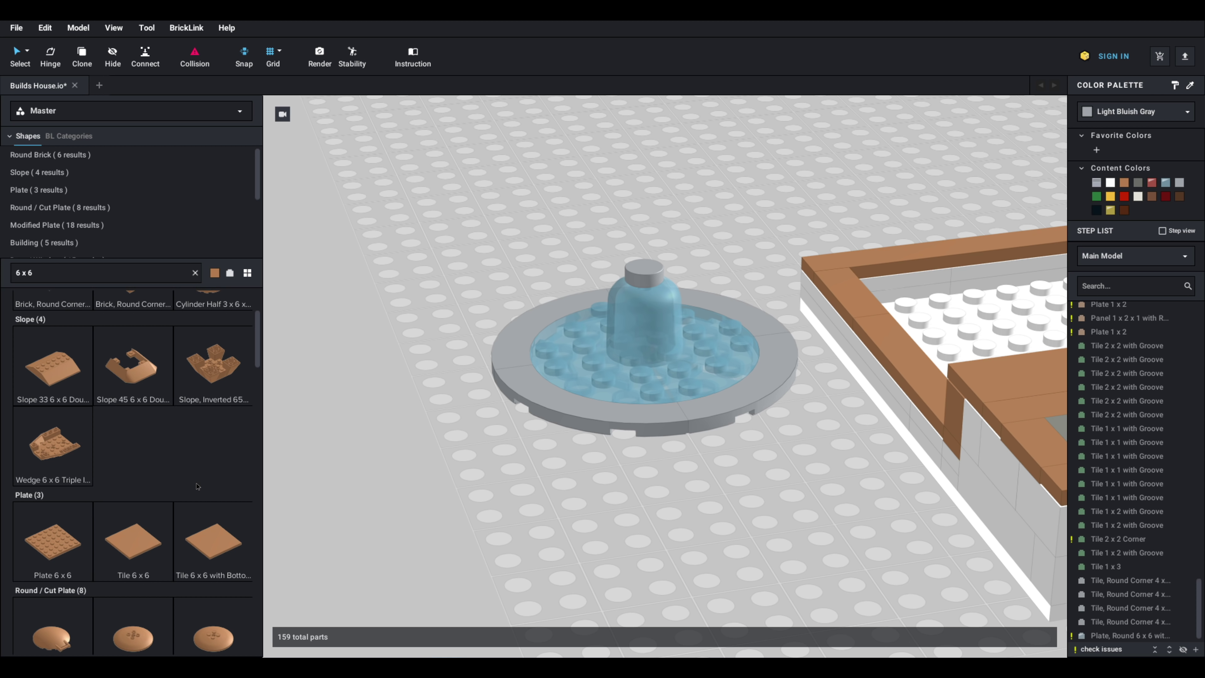
pyautogui.scroll(3, 166, 462)
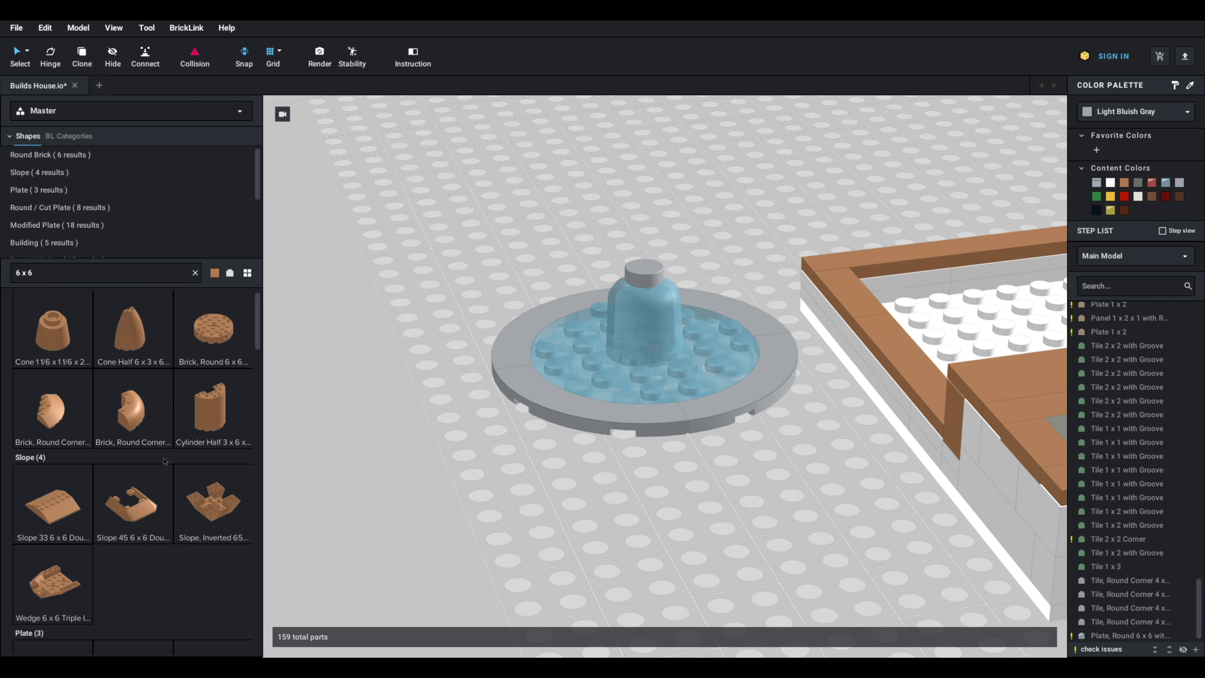
pyautogui.moveTo(452, 344); pyautogui.dragTo(479, 339, button='right')
pyautogui.moveTo(478, 339); pyautogui.dragTo(514, 374, button='middle')
pyautogui.scroll(2, 512, 375)
pyautogui.moveTo(512, 373)
pyautogui.mouseDown(button='right')
pyautogui.moveTo(530, 380)
pyautogui.moveTo(517, 378)
pyautogui.mouseUp(button='right')
pyautogui.click(61, 352)
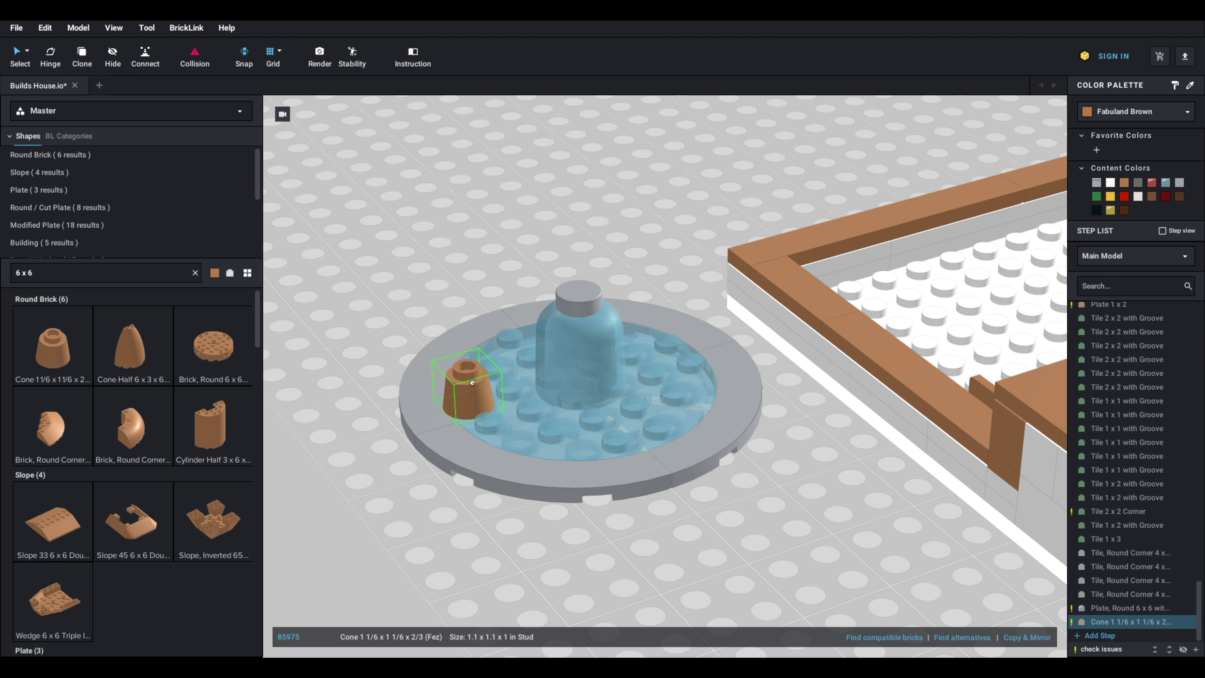
pyautogui.press('Escape')
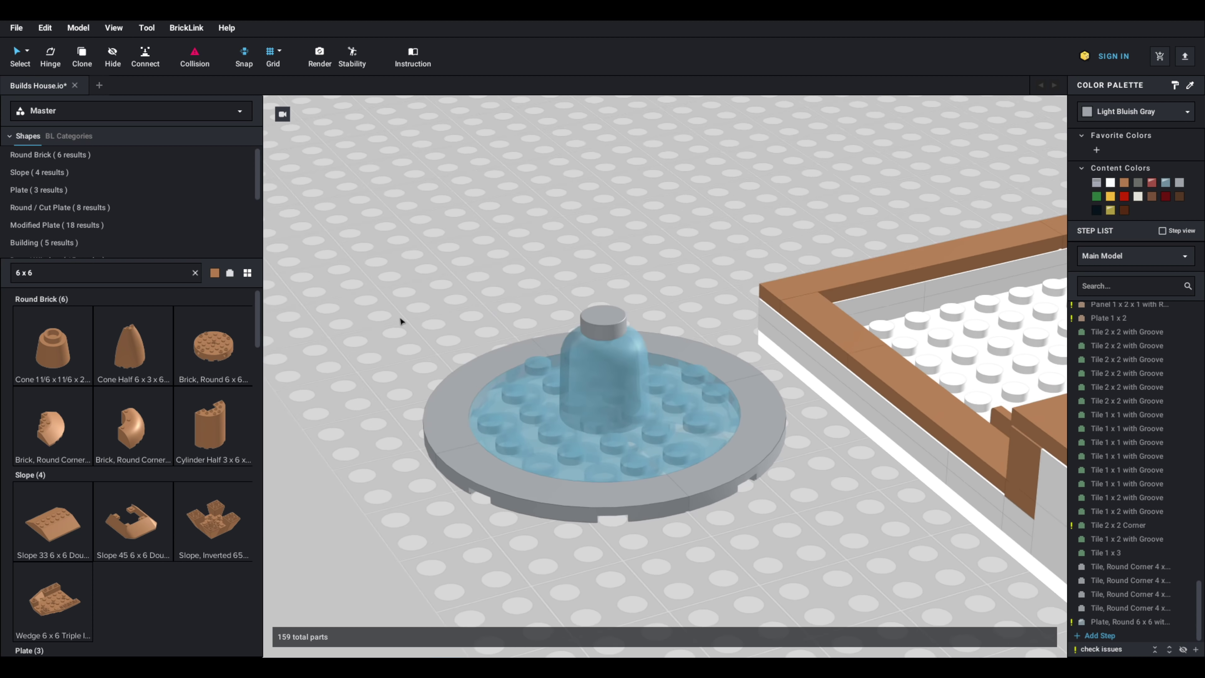
pyautogui.moveTo(401, 321); pyautogui.dragTo(701, 391, button='right')
pyautogui.click(573, 513)
pyautogui.scroll(1, 125, 409)
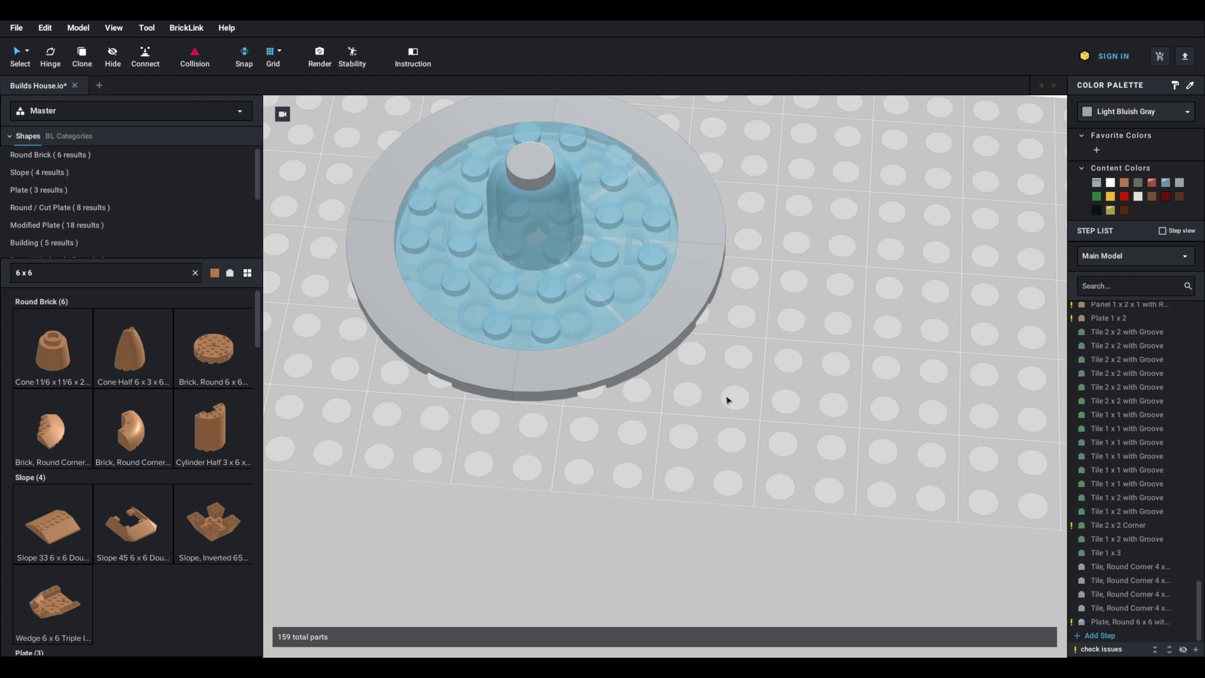
pyautogui.scroll(-2, 727, 400)
pyautogui.scroll(-6, 191, 426)
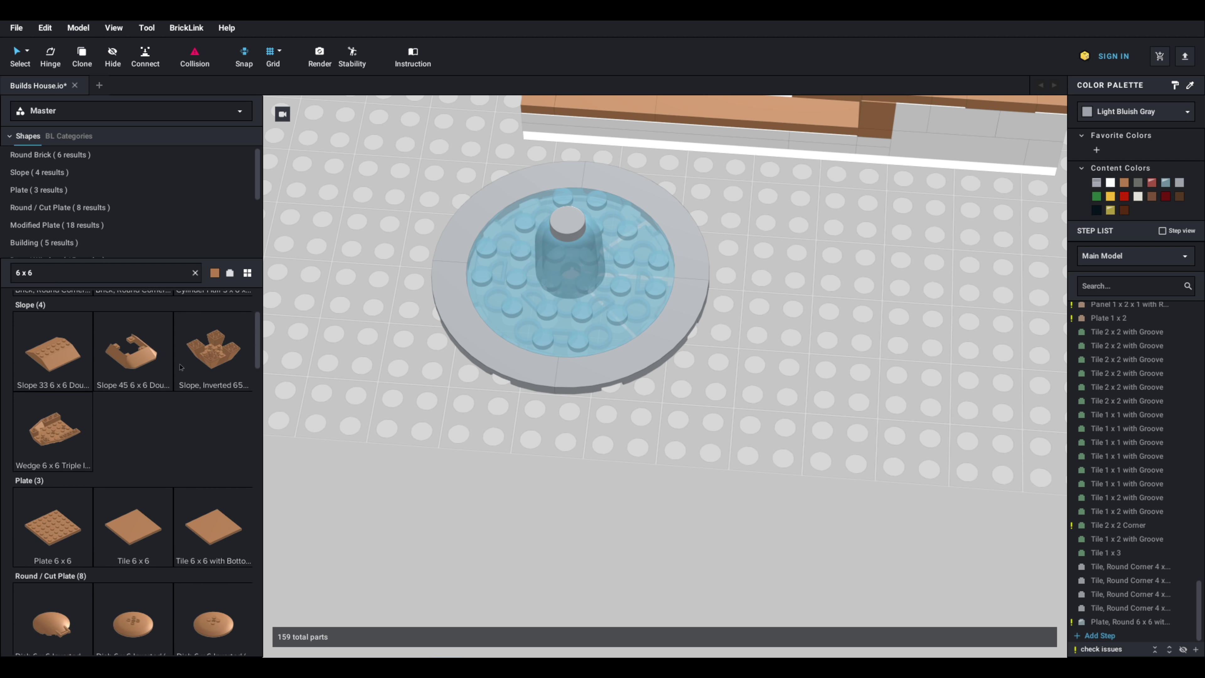
# Step: Clear the part search, show the Plate category, and place one Plate 1 x 8 on the baseplate beside the fountain
pyautogui.tripleClick(77, 272)
pyautogui.press('BackSpace')
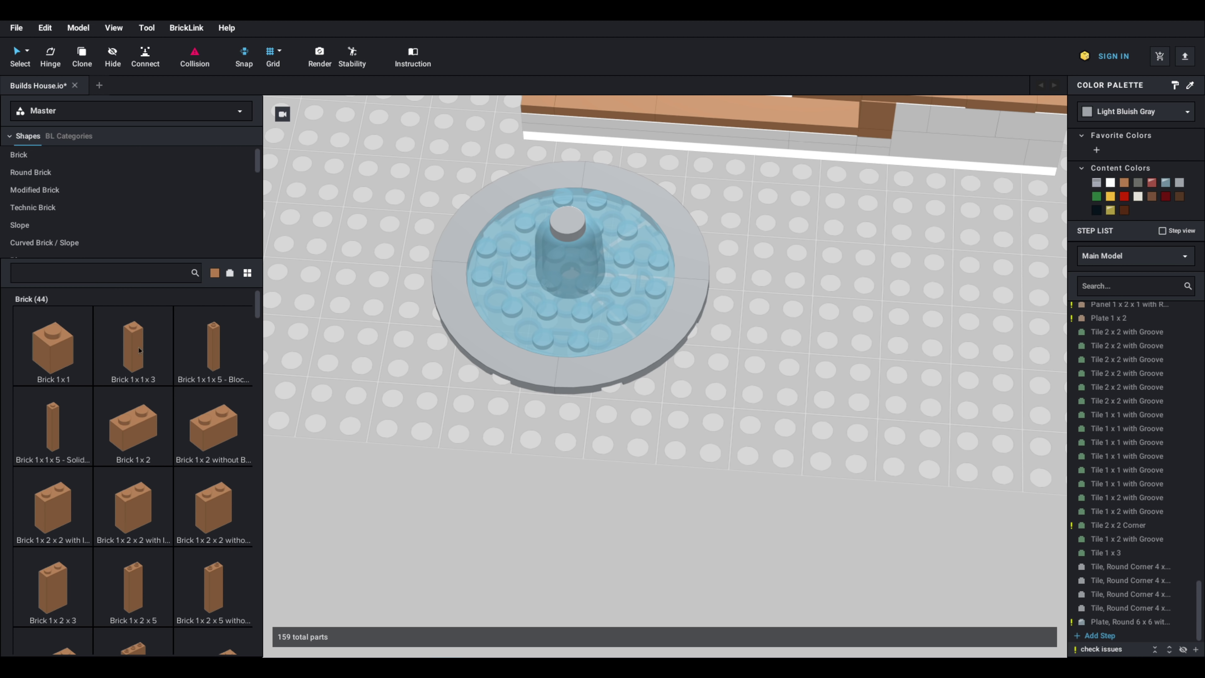
pyautogui.scroll(-10, 139, 350)
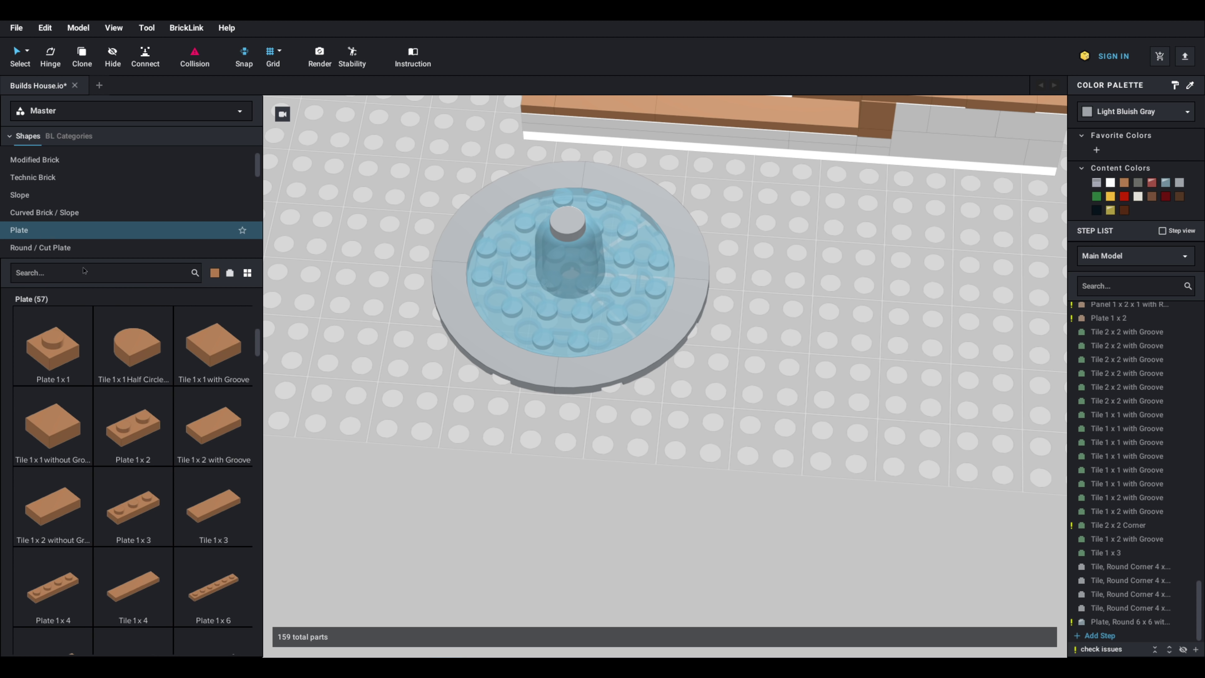
pyautogui.scroll(-5, 141, 364)
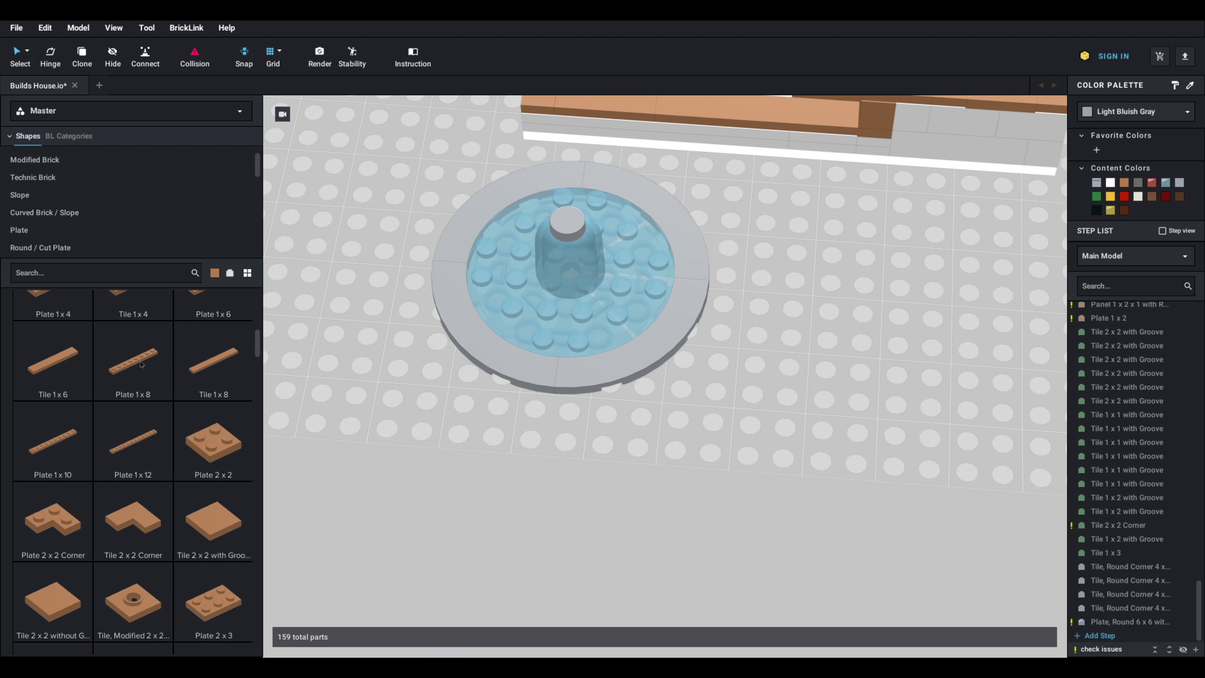
pyautogui.click(141, 363)
pyautogui.click(576, 497)
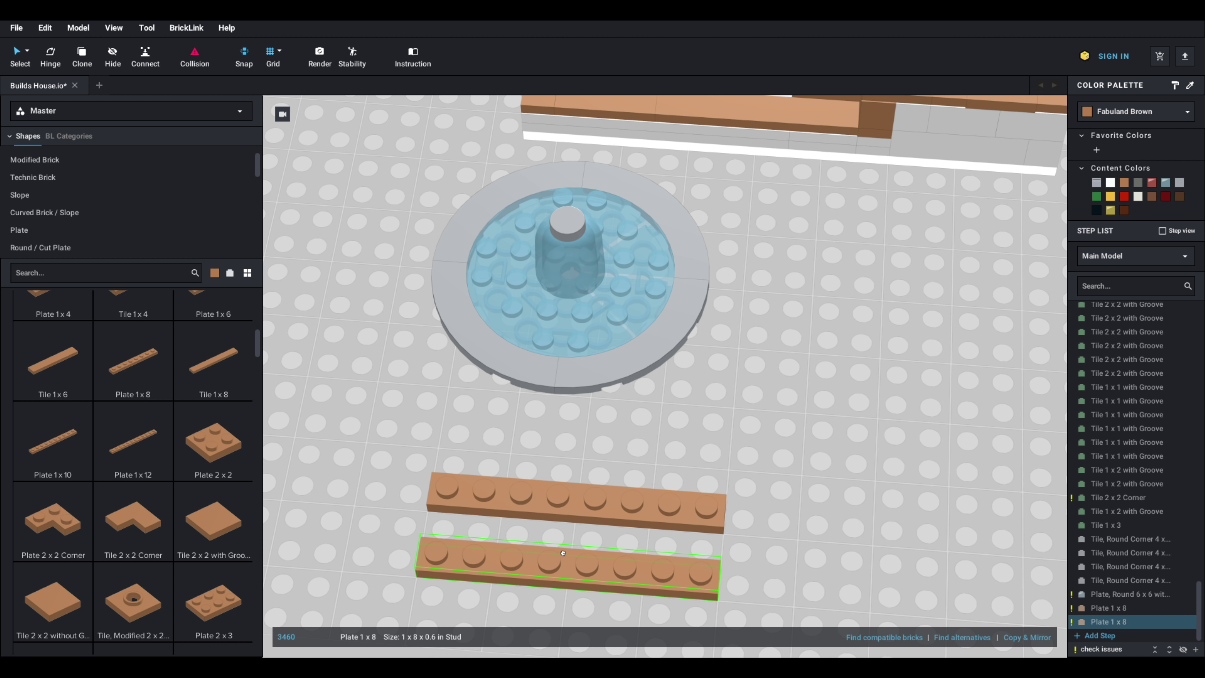
pyautogui.moveTo(562, 553); pyautogui.dragTo(134, 467)
pyautogui.scroll(1, 93, 369)
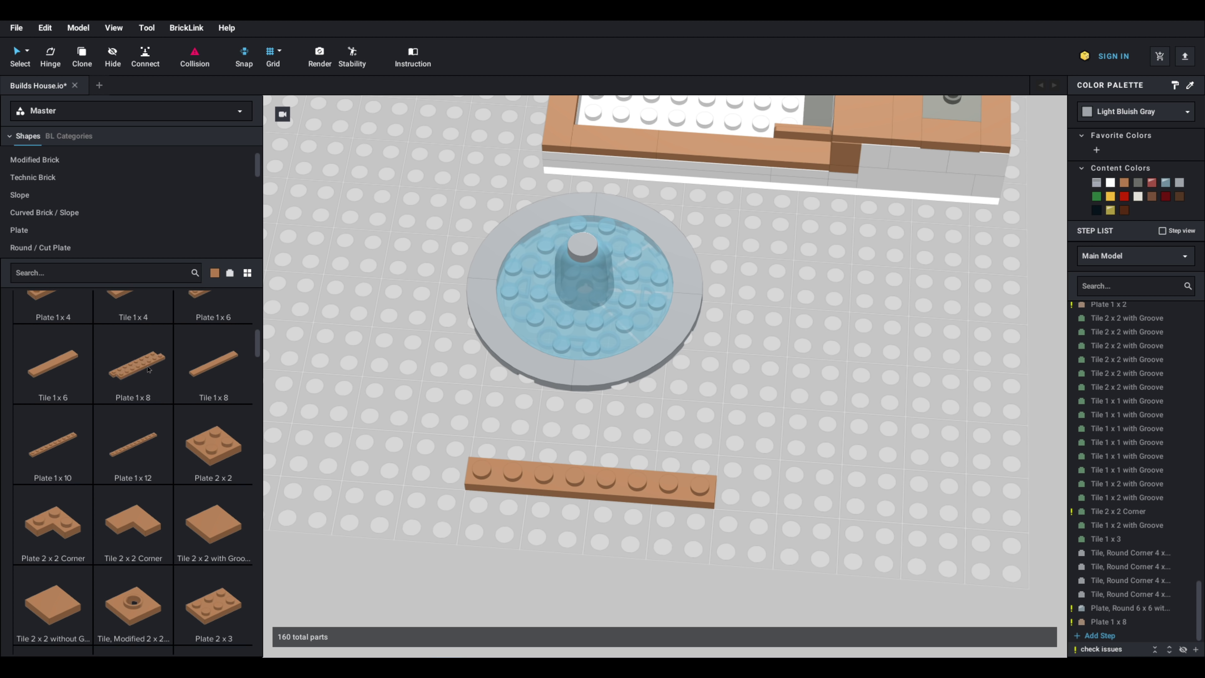
# Step: Complete a square frame beside the fountain by adding two Plate 1 x 6 sides and a second Plate 1 x 8 opposite the first
pyautogui.moveTo(213, 363); pyautogui.dragTo(469, 572)
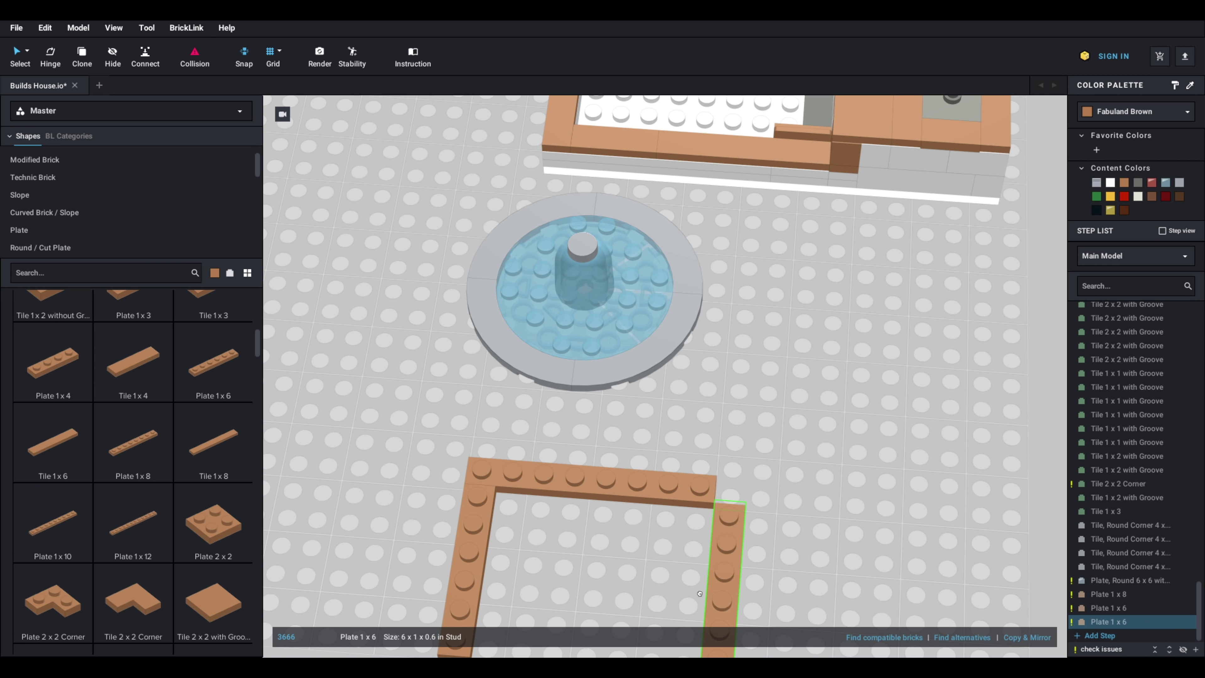
pyautogui.click(688, 575)
pyautogui.scroll(-3, 711, 569)
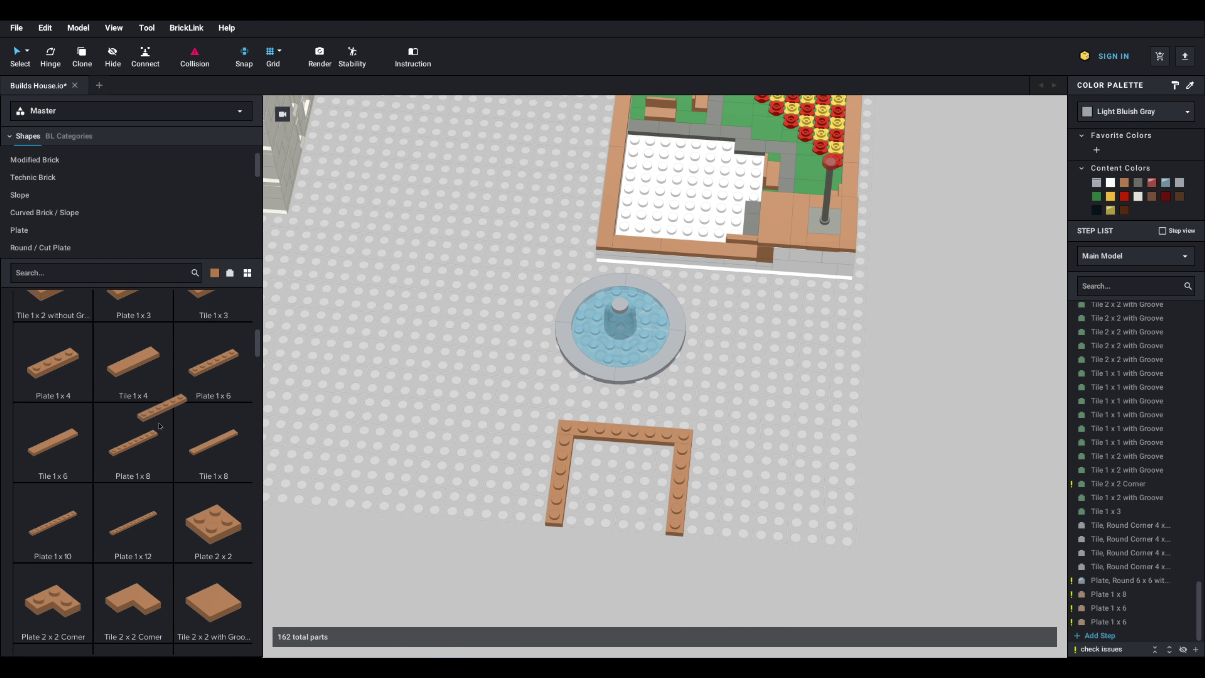
pyautogui.moveTo(129, 439); pyautogui.dragTo(620, 538)
pyautogui.hotkey('ctrl', 'c')
pyautogui.hotkey('ctrl', 'v')
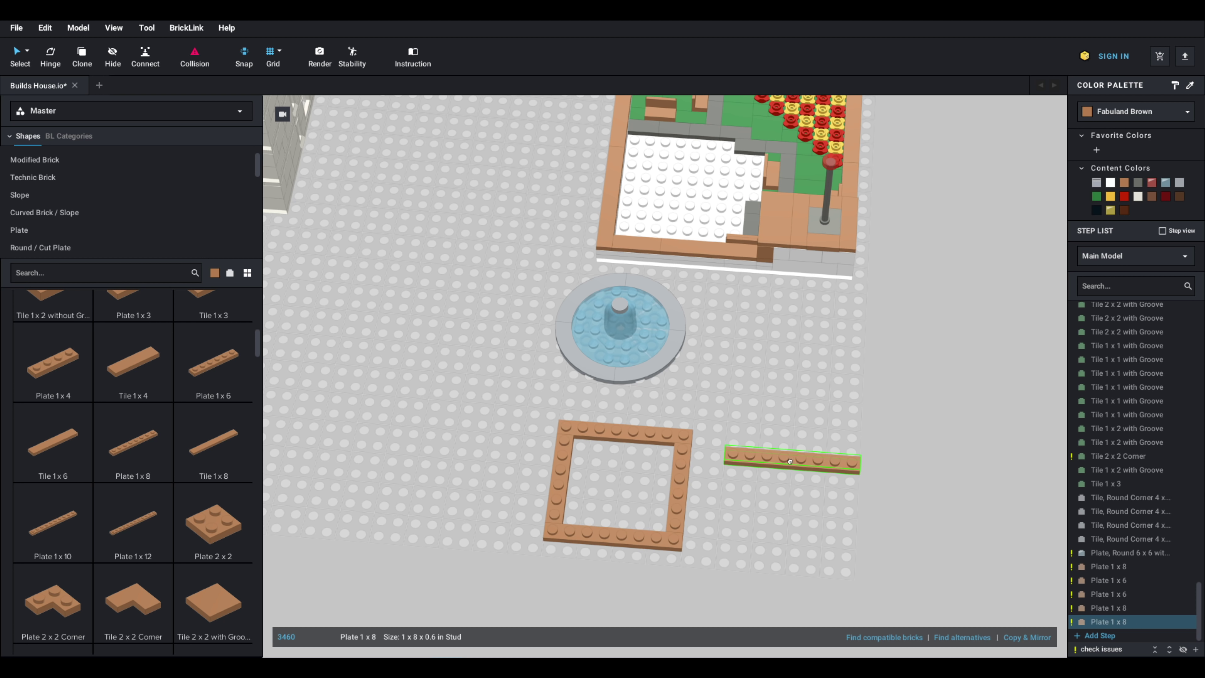
pyautogui.press('Escape')
# Step: Try a Plate 1 x 1 in an inner corner of the square frame, and delete it
pyautogui.scroll(5, 164, 424)
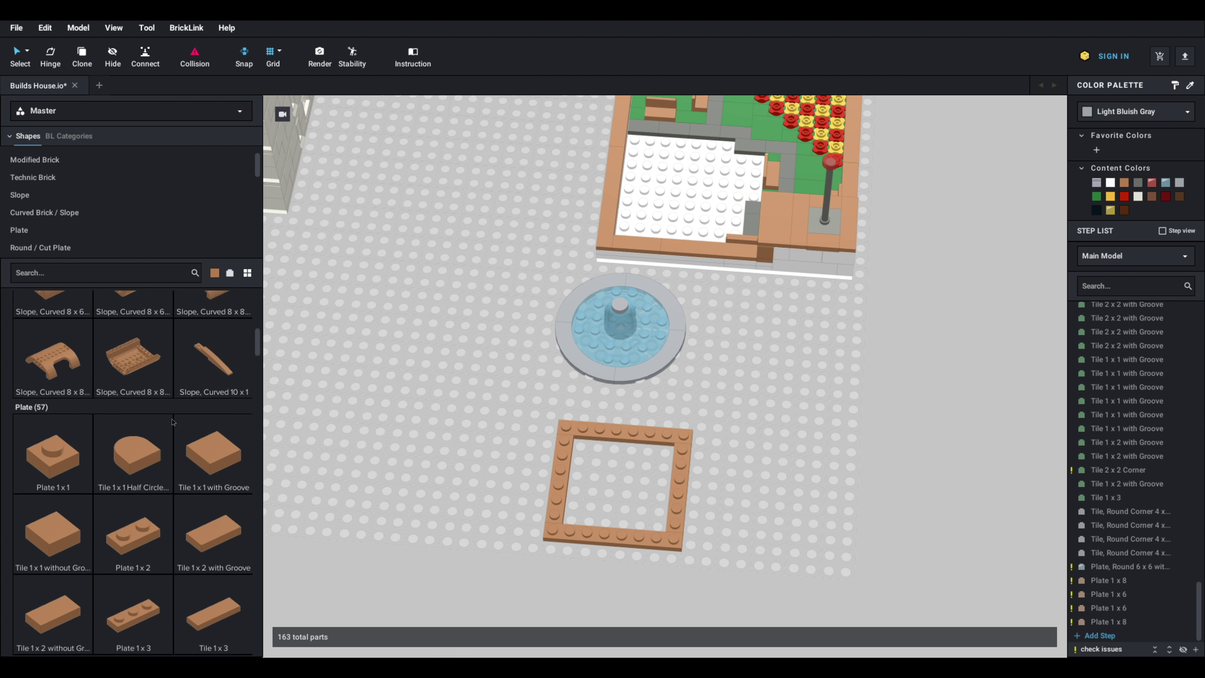
pyautogui.scroll(-5, 164, 423)
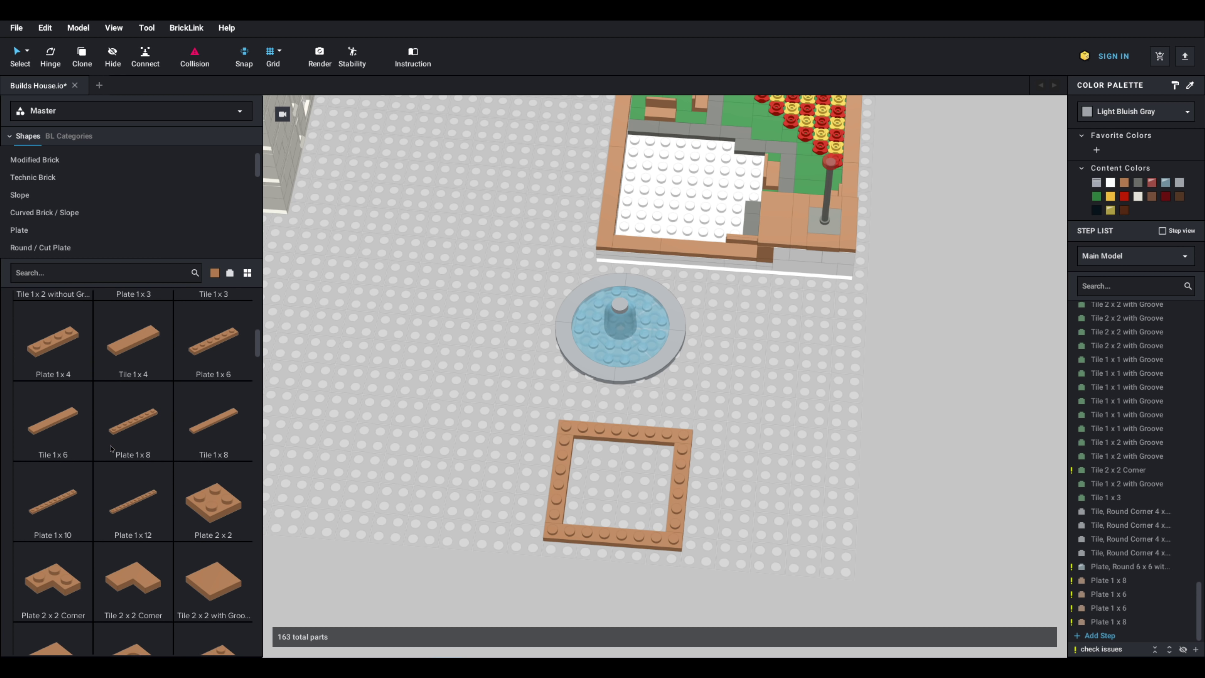
pyautogui.scroll(-2, 110, 449)
pyautogui.scroll(5, 119, 460)
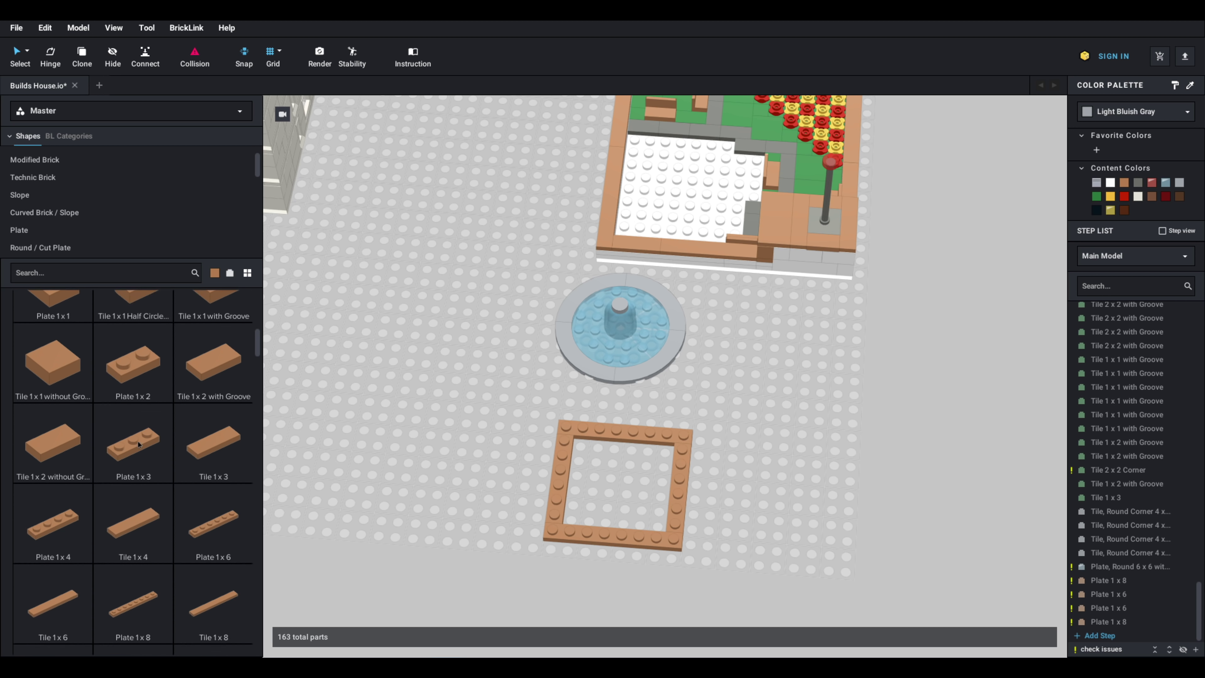
pyautogui.scroll(2, 127, 475)
pyautogui.click(53, 454)
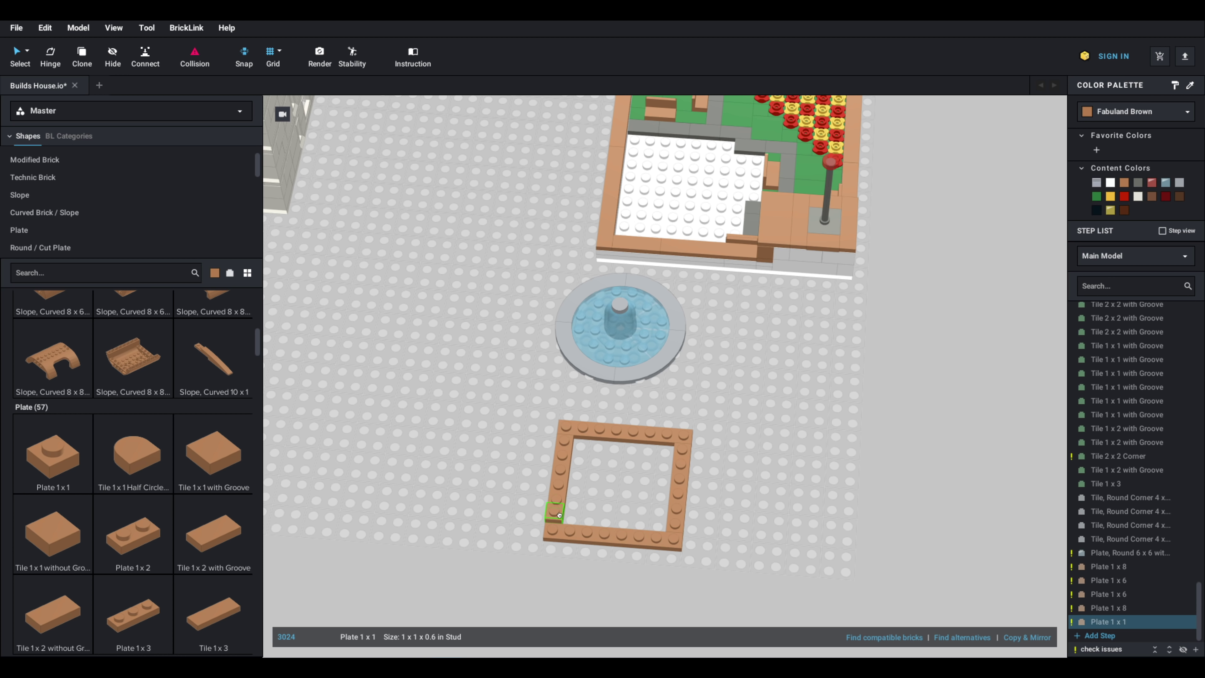
pyautogui.click(575, 516)
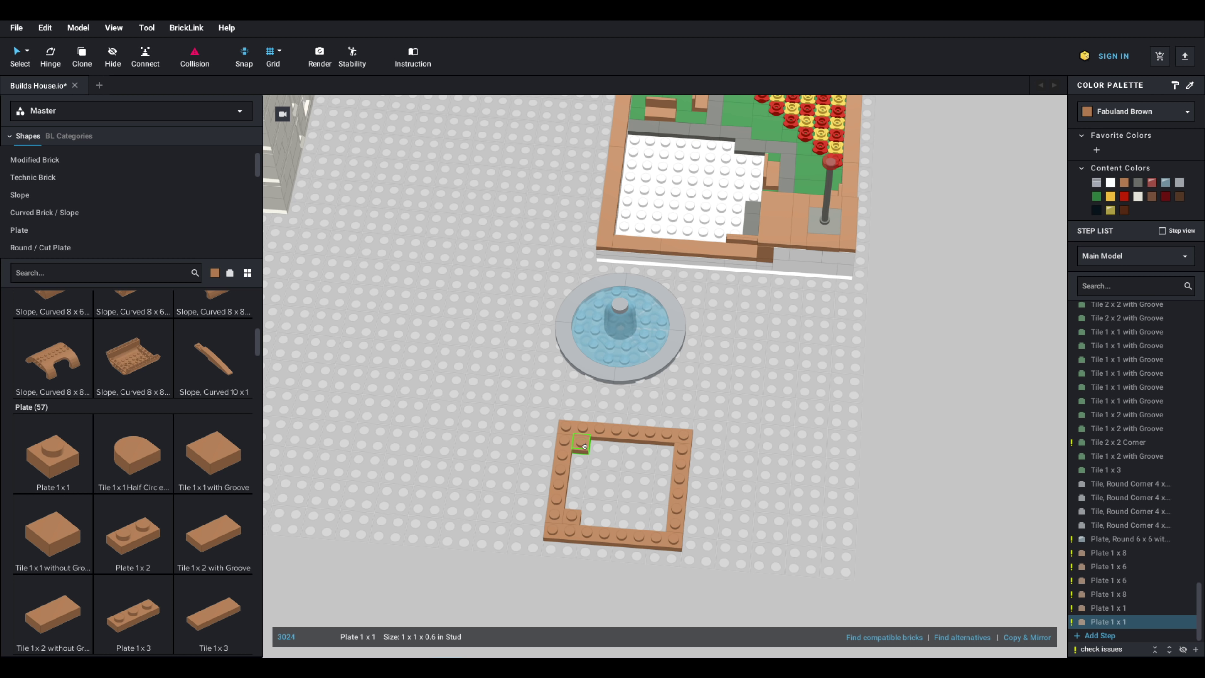
pyautogui.press('Delete')
pyautogui.click(572, 515)
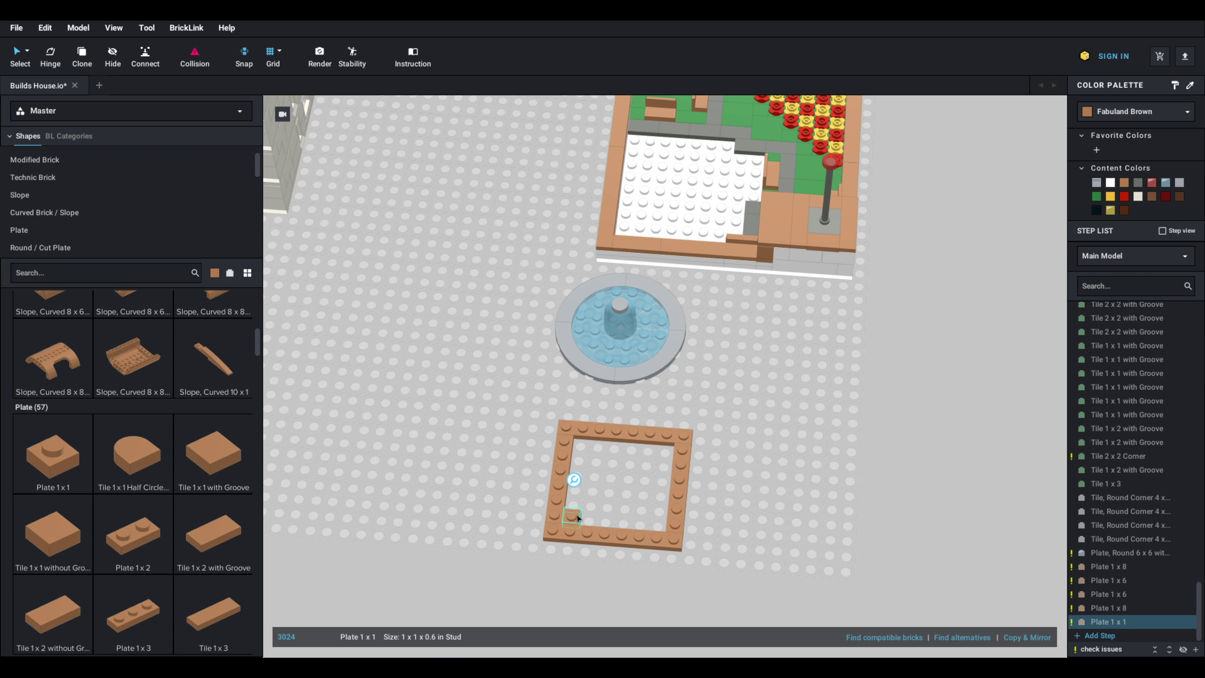
pyautogui.press('Delete')
# Step: Place a Tile, Round 1 x 1 Quarter in each of the four inner corners of the square frame, rotating each to fit
pyautogui.scroll(-2, 174, 464)
pyautogui.scroll(-10, 173, 463)
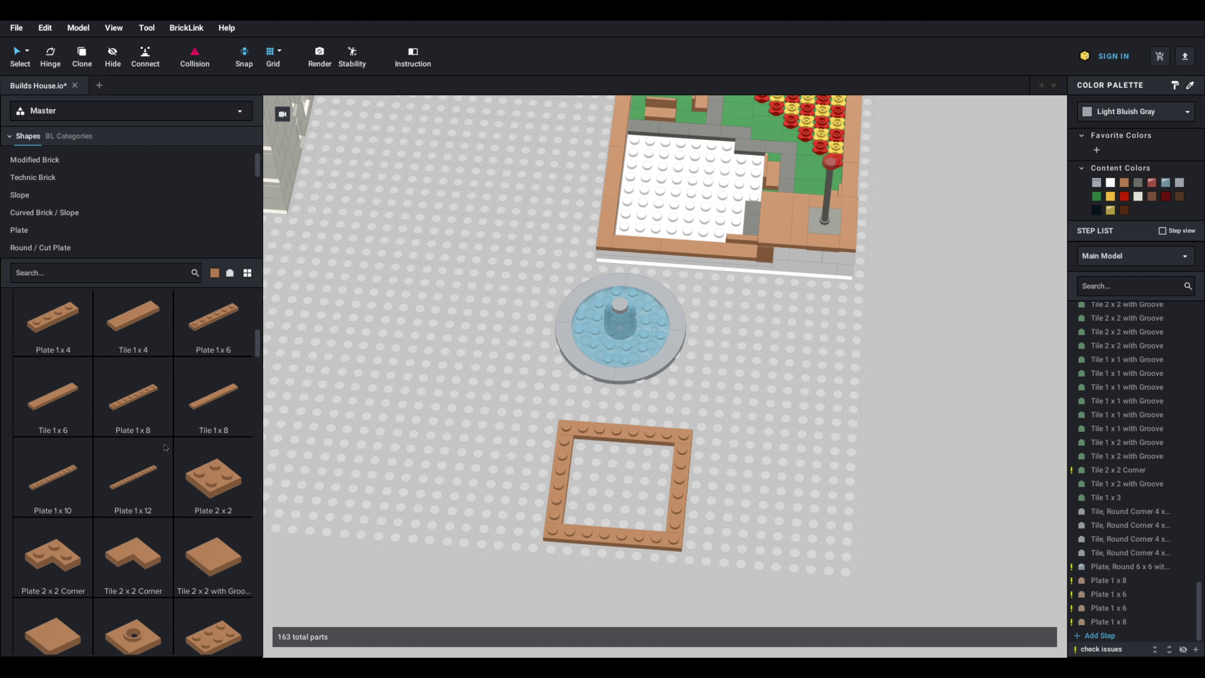
pyautogui.scroll(-15, 163, 448)
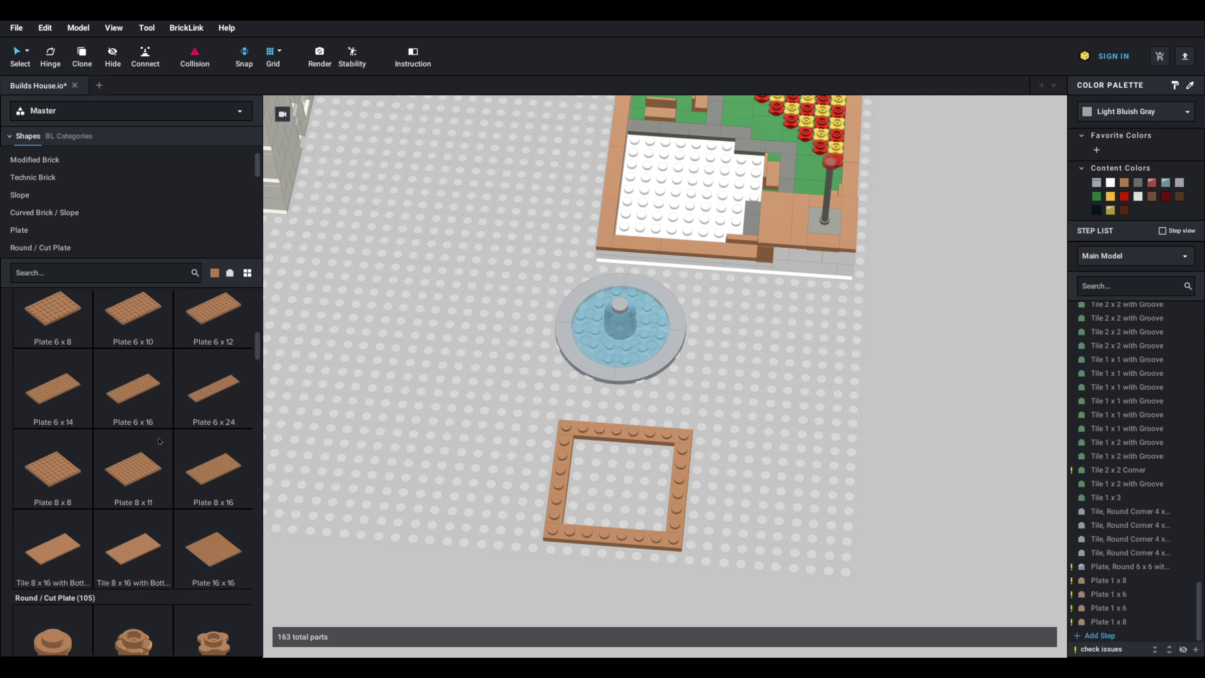
pyautogui.scroll(-4, 160, 440)
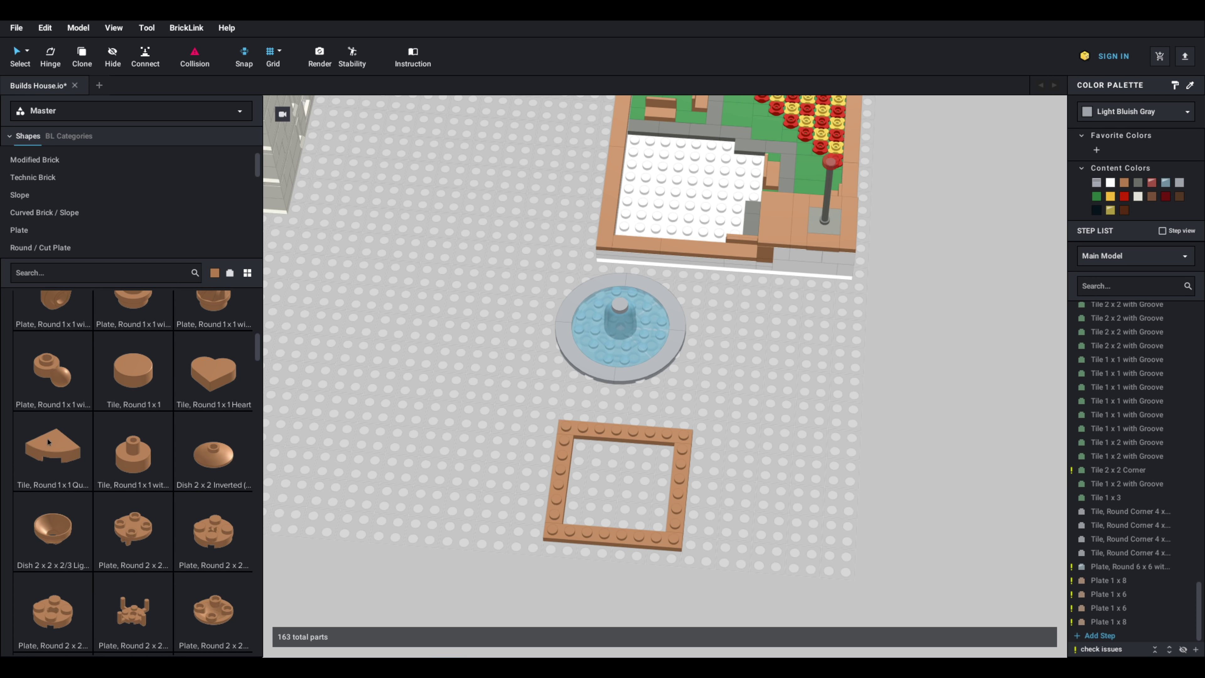
pyautogui.moveTo(53, 448); pyautogui.dragTo(546, 512)
pyautogui.click(573, 519)
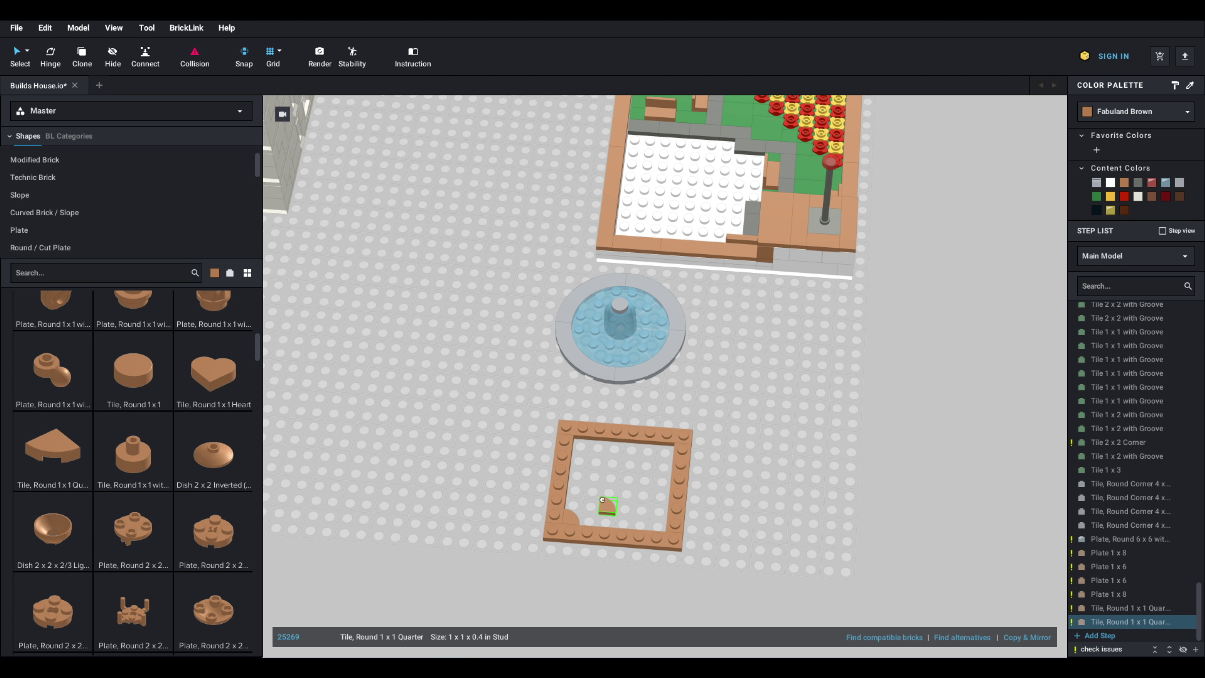
pyautogui.click(584, 443)
pyautogui.press('Right')
pyautogui.press('Right')
pyautogui.click(666, 450)
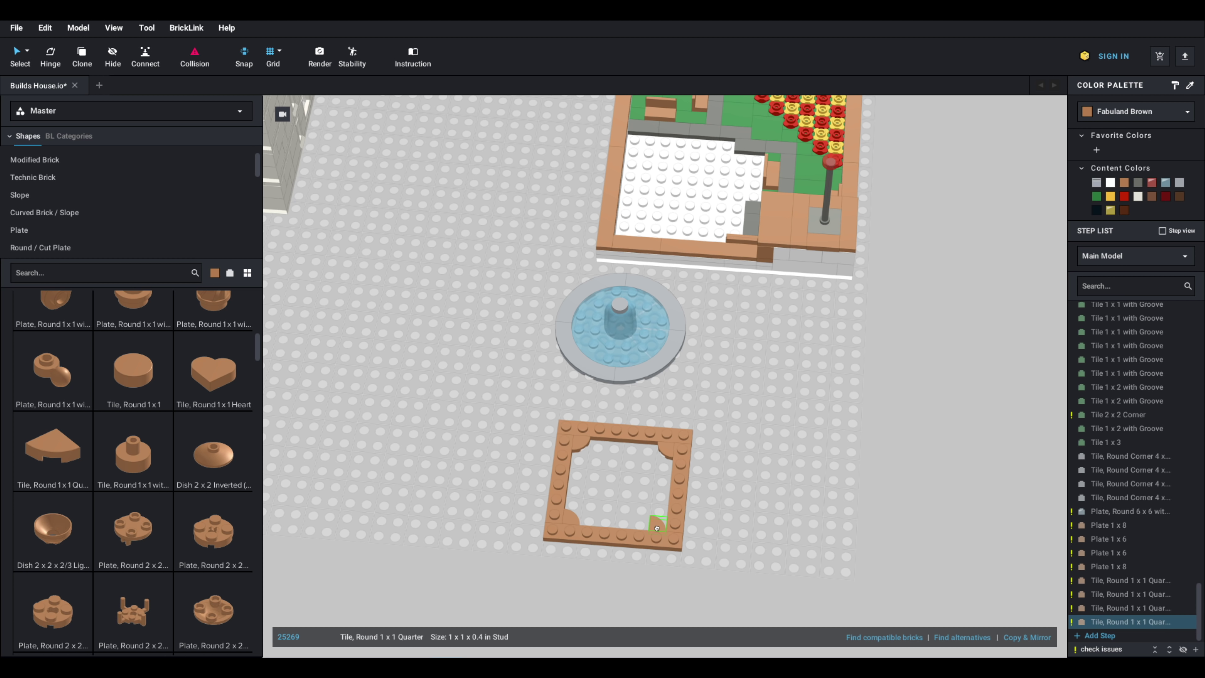
pyautogui.moveTo(731, 422)
pyautogui.mouseDown()
pyautogui.moveTo(508, 583)
pyautogui.moveTo(738, 401)
pyautogui.mouseUp()
# Step: Move the four gray Tile, Round Corner 4 x 4 Macaroni Wide pieces from the fountain onto the square frame to form a ring
pyautogui.moveTo(662, 355); pyautogui.dragTo(670, 508)
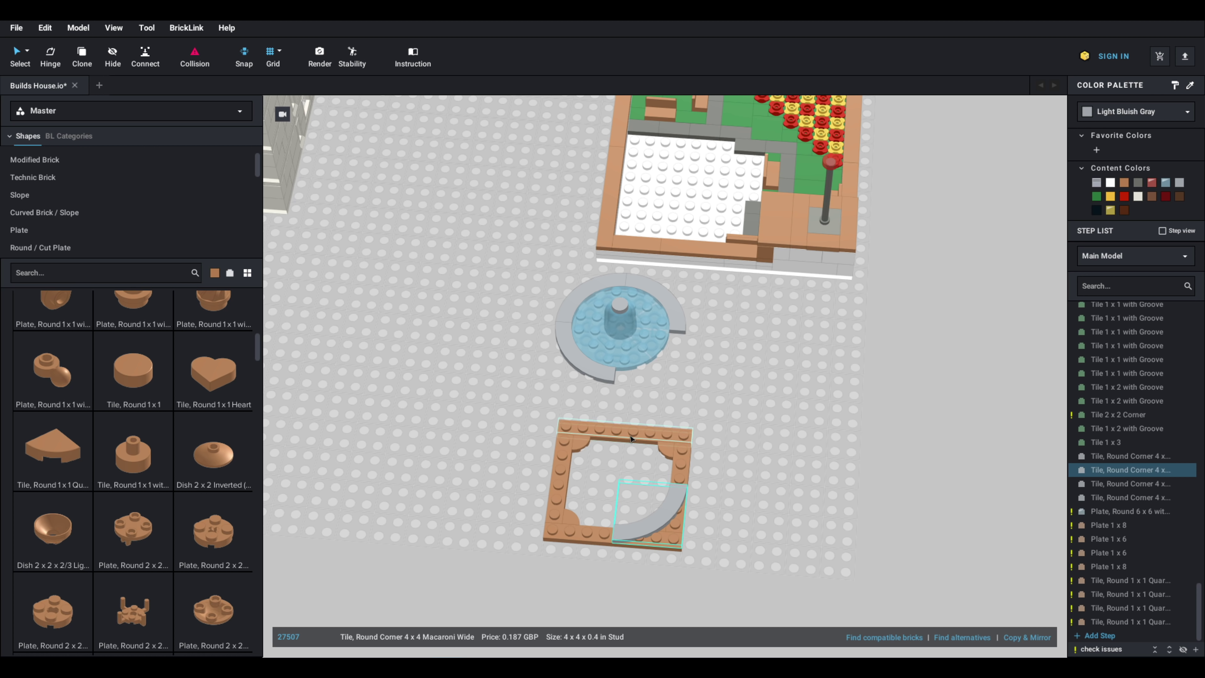
pyautogui.moveTo(594, 368); pyautogui.dragTo(587, 525)
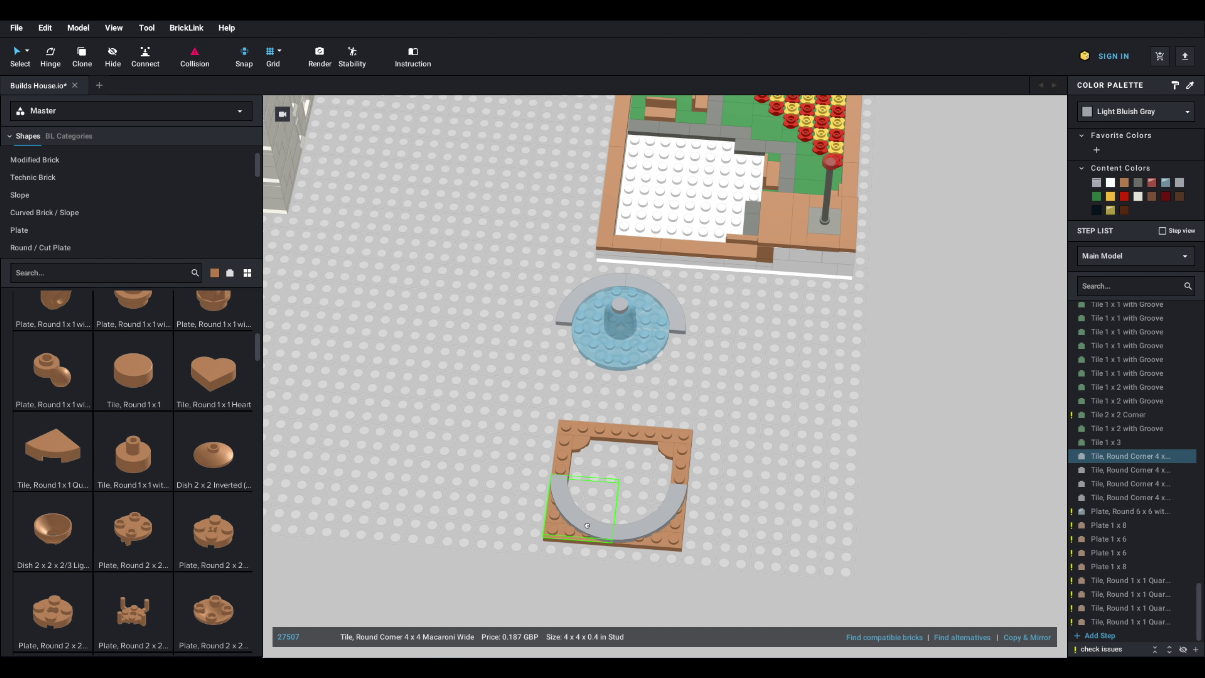
pyautogui.moveTo(587, 297); pyautogui.dragTo(584, 444)
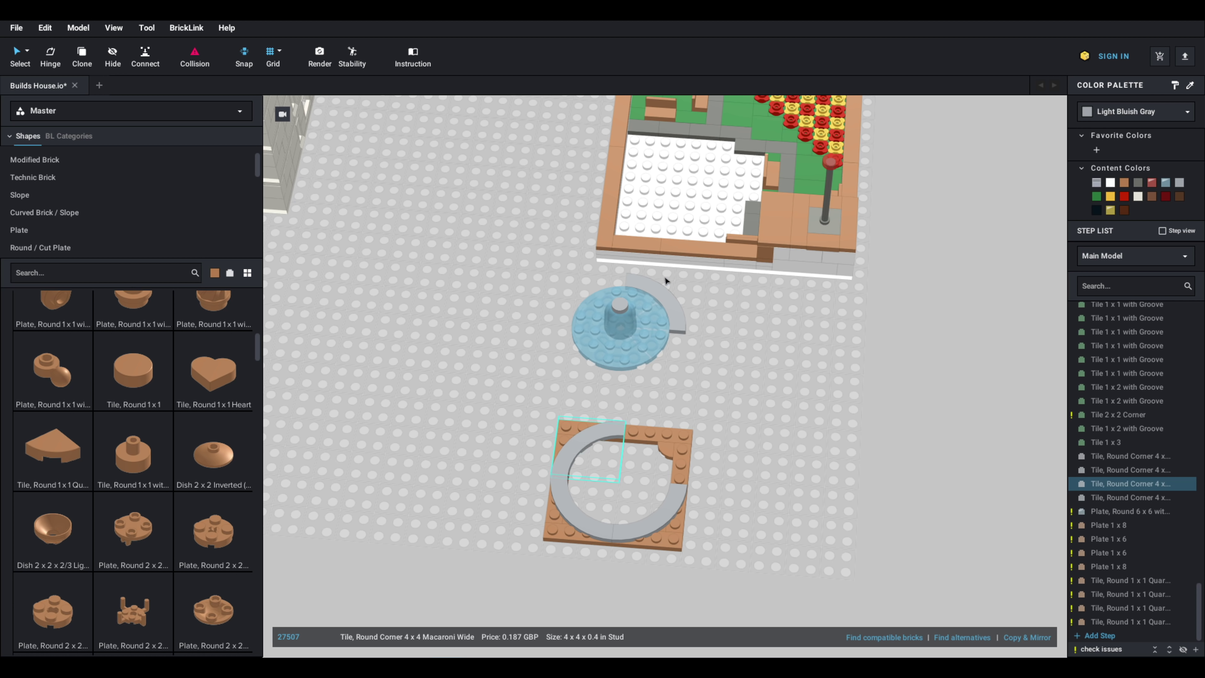
pyautogui.moveTo(671, 309); pyautogui.dragTo(679, 453)
pyautogui.moveTo(664, 368); pyautogui.dragTo(718, 347)
pyautogui.press('Escape')
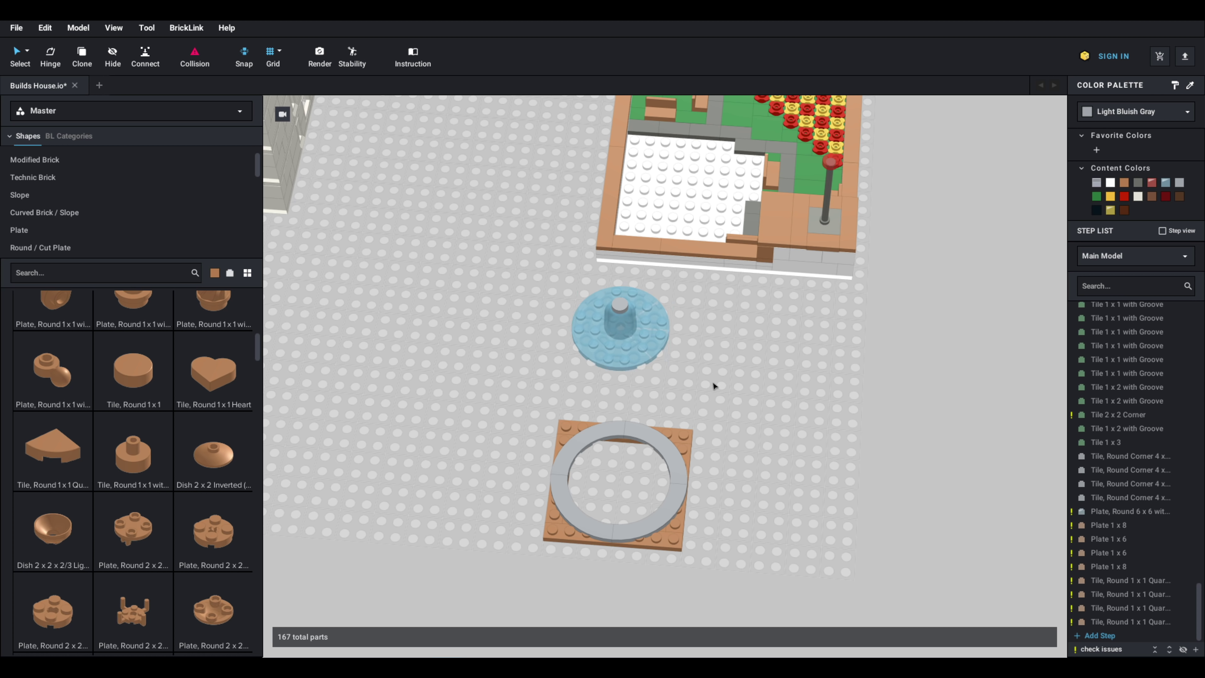
# Step: Place one Plate 4 x 4 on the baseplate, centred inside the gray ring
pyautogui.scroll(8, 167, 405)
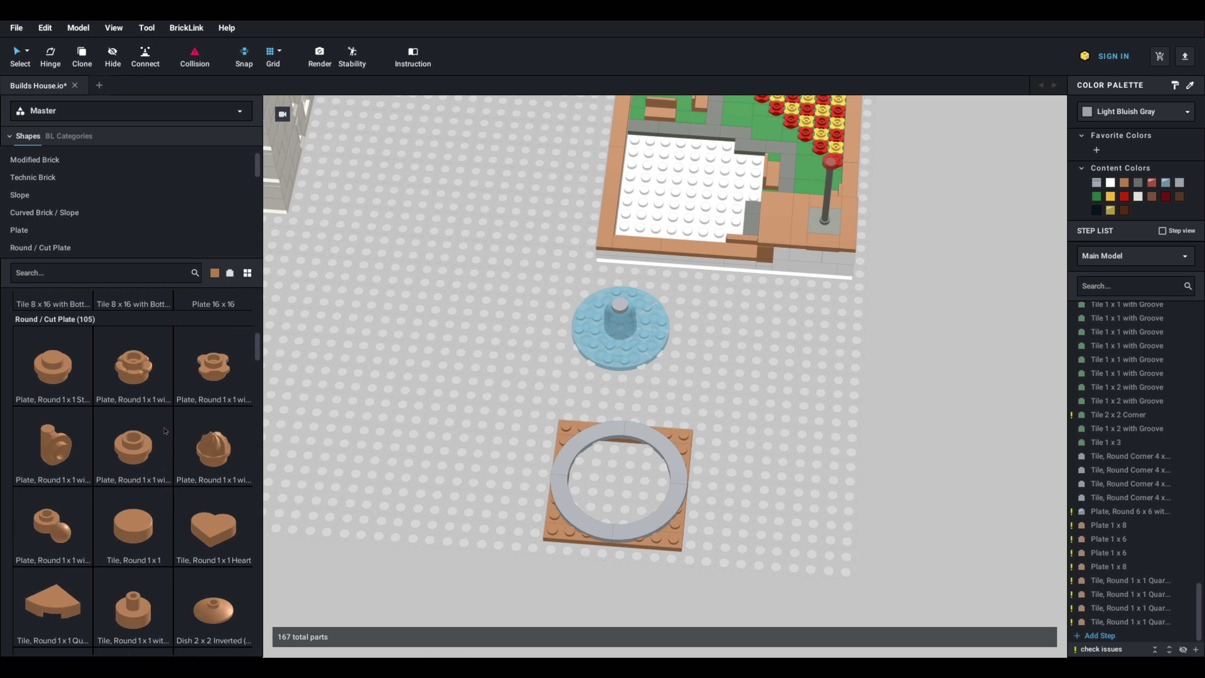
pyautogui.scroll(1, 166, 421)
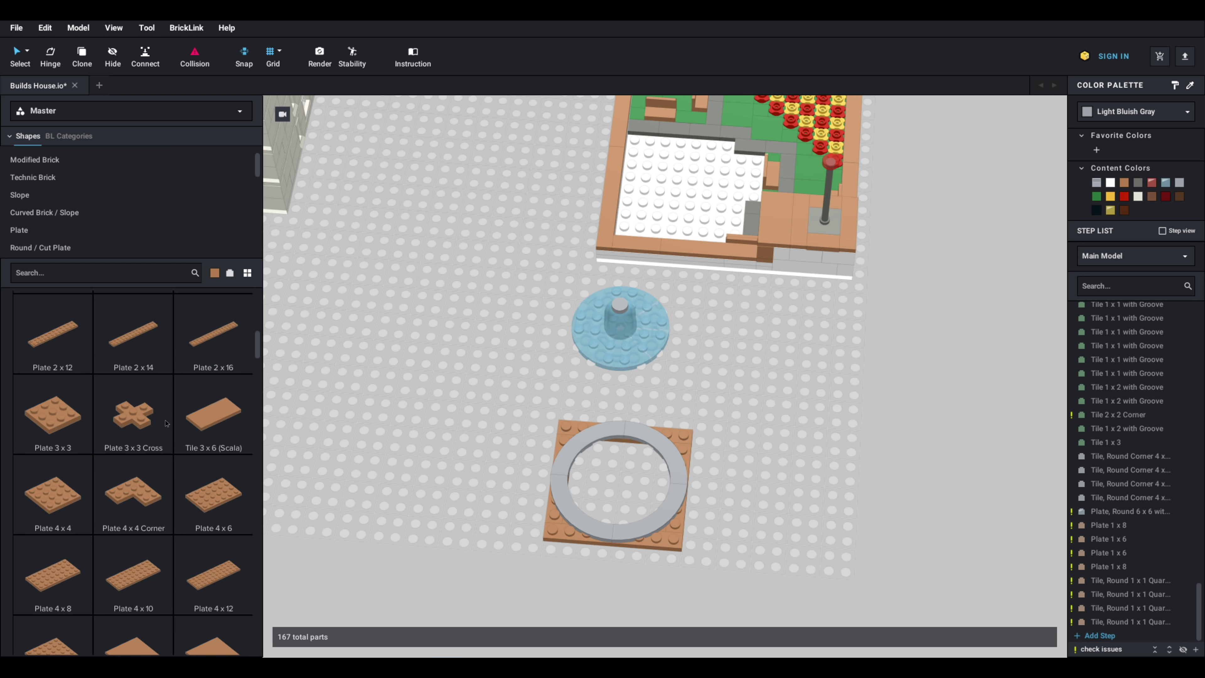
pyautogui.scroll(6, 173, 422)
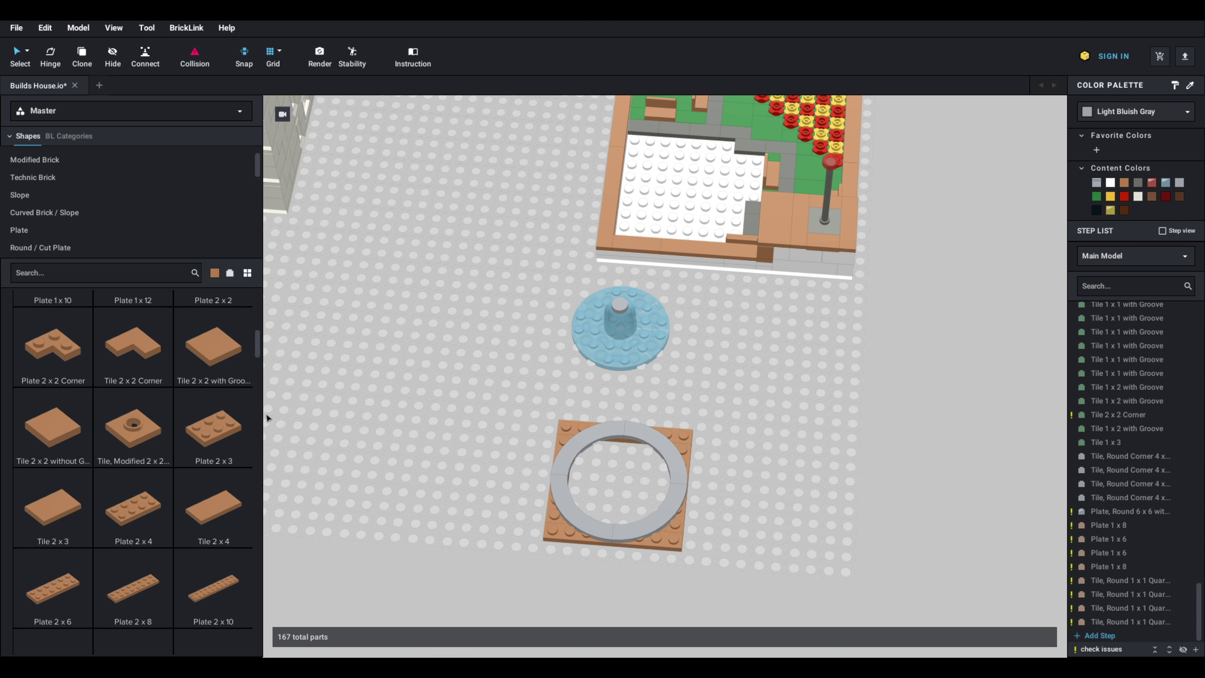
pyautogui.scroll(-6, 175, 515)
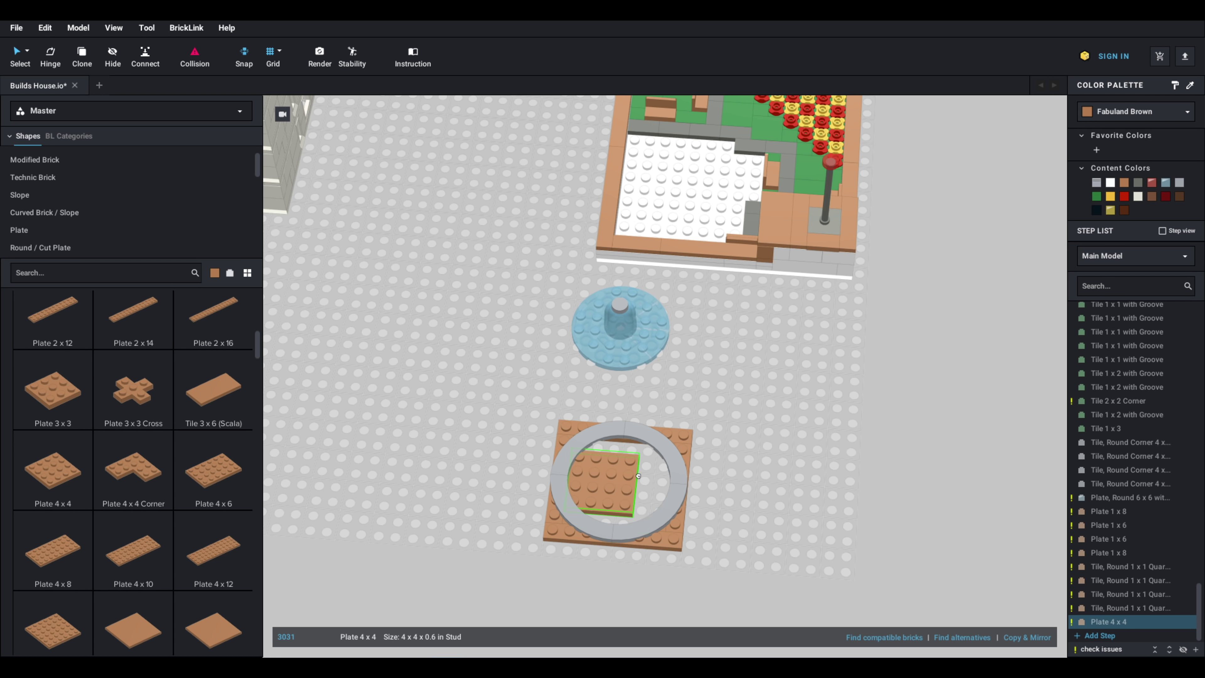
pyautogui.click(618, 482)
pyautogui.press('Escape')
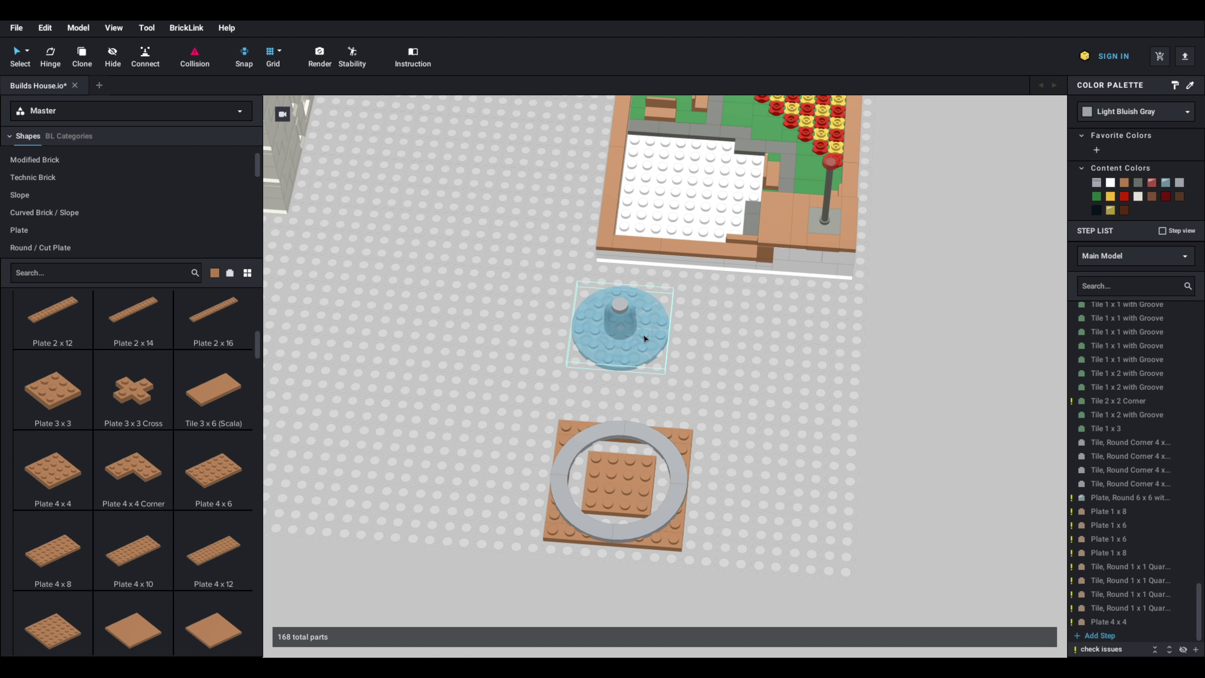
# Step: Move the blue round 6 x 6 plate into the gray ring, and re-stack the blue dome brick and gray round 1 x 1 tile at its centre
pyautogui.moveTo(636, 332); pyautogui.dragTo(644, 492)
pyautogui.moveTo(628, 329); pyautogui.dragTo(617, 482)
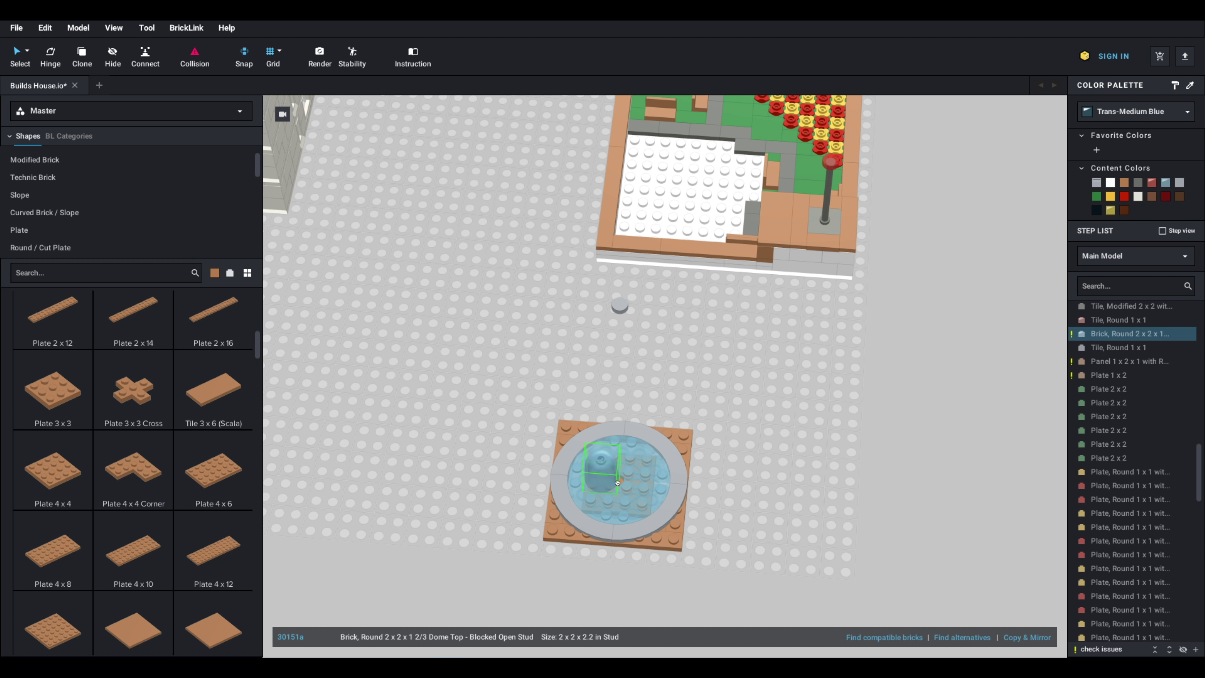
pyautogui.moveTo(619, 309); pyautogui.dragTo(609, 463)
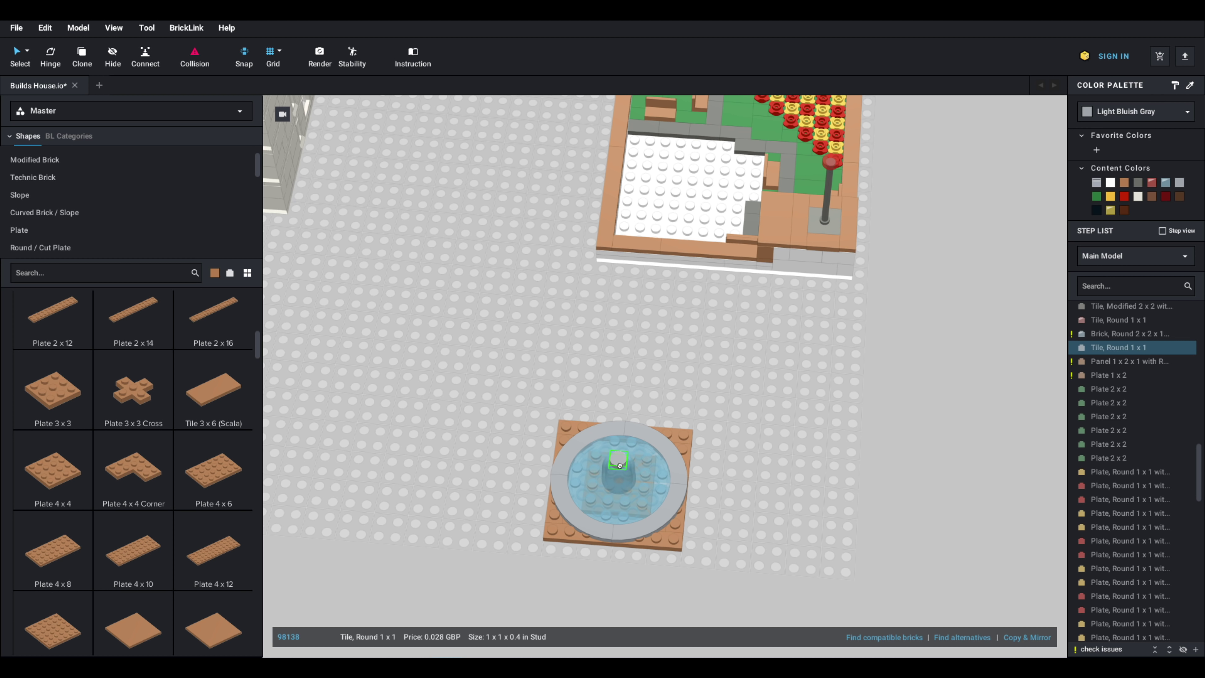
# Step: Paint the Plate 4 x 4 on the fountain's underside Trans-Medium Blue
pyautogui.moveTo(747, 504); pyautogui.dragTo(742, 456, button='right')
pyautogui.rightClick(740, 445)
pyautogui.click(716, 391)
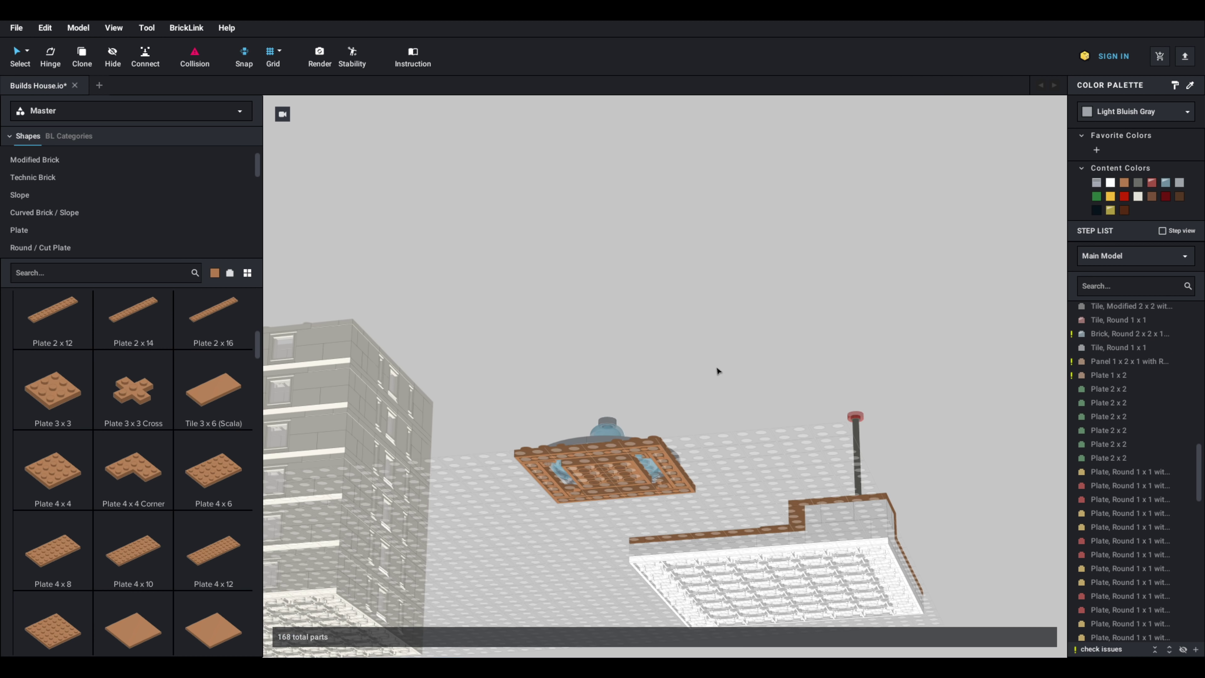
pyautogui.moveTo(716, 369); pyautogui.dragTo(741, 393, button='right')
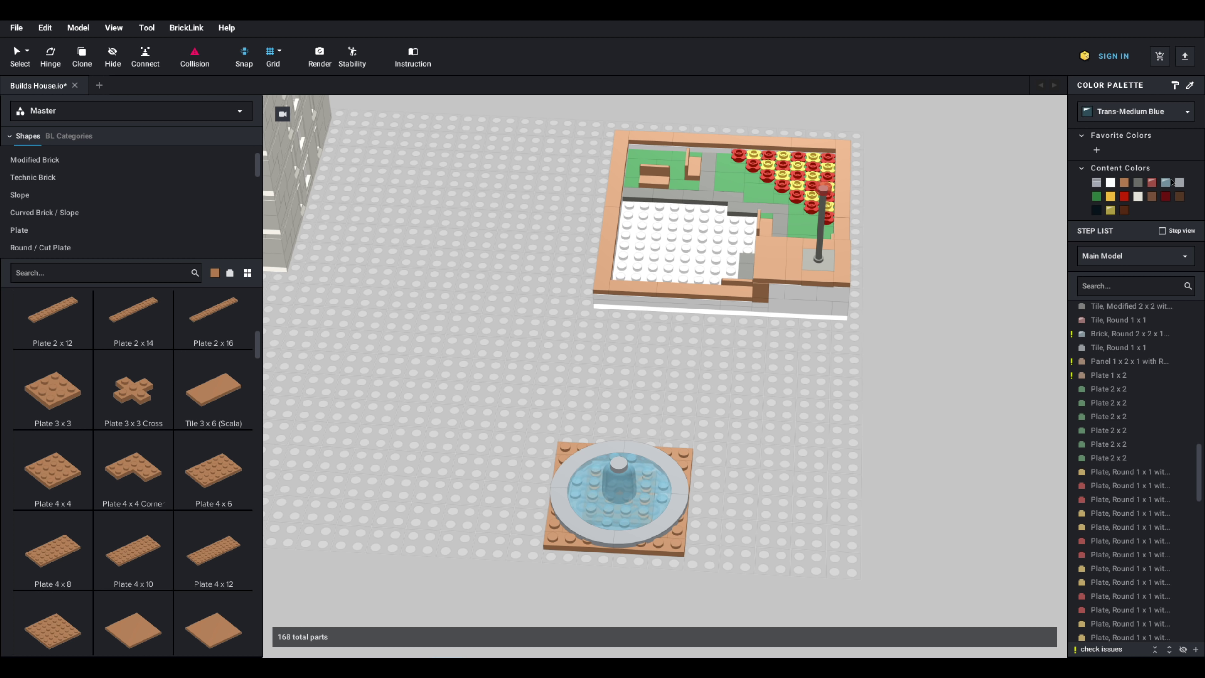
pyautogui.moveTo(861, 367); pyautogui.dragTo(855, 325, button='right')
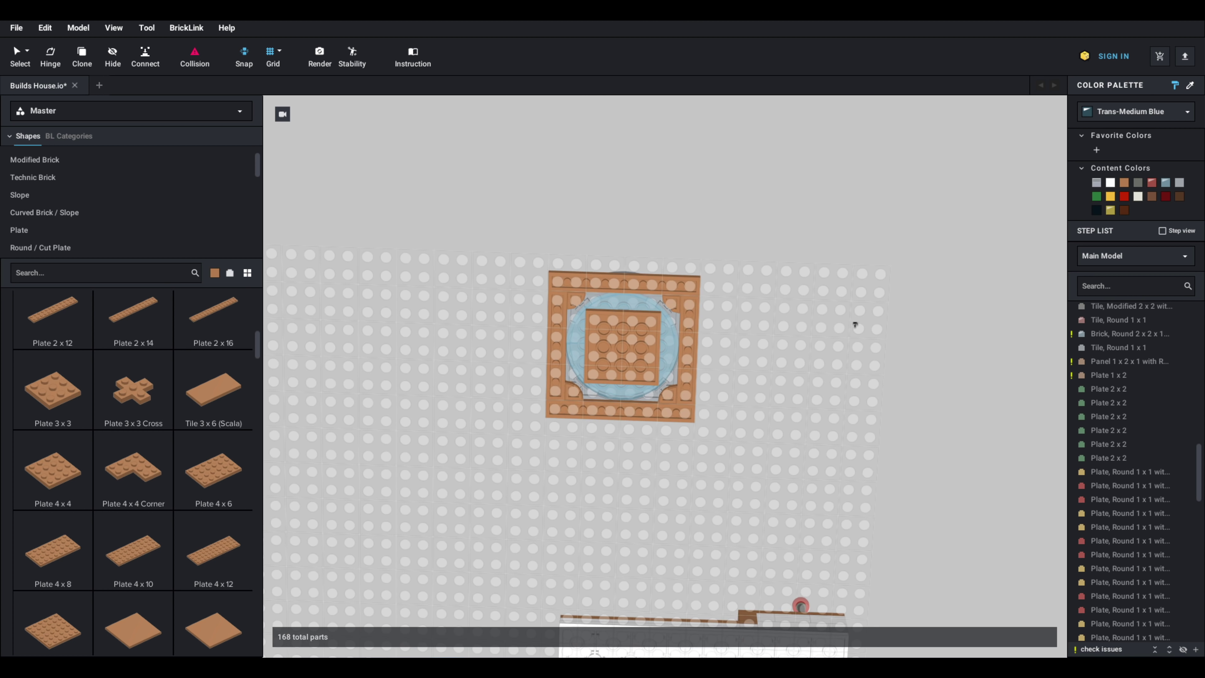
pyautogui.click(619, 338)
pyautogui.press('Delete')
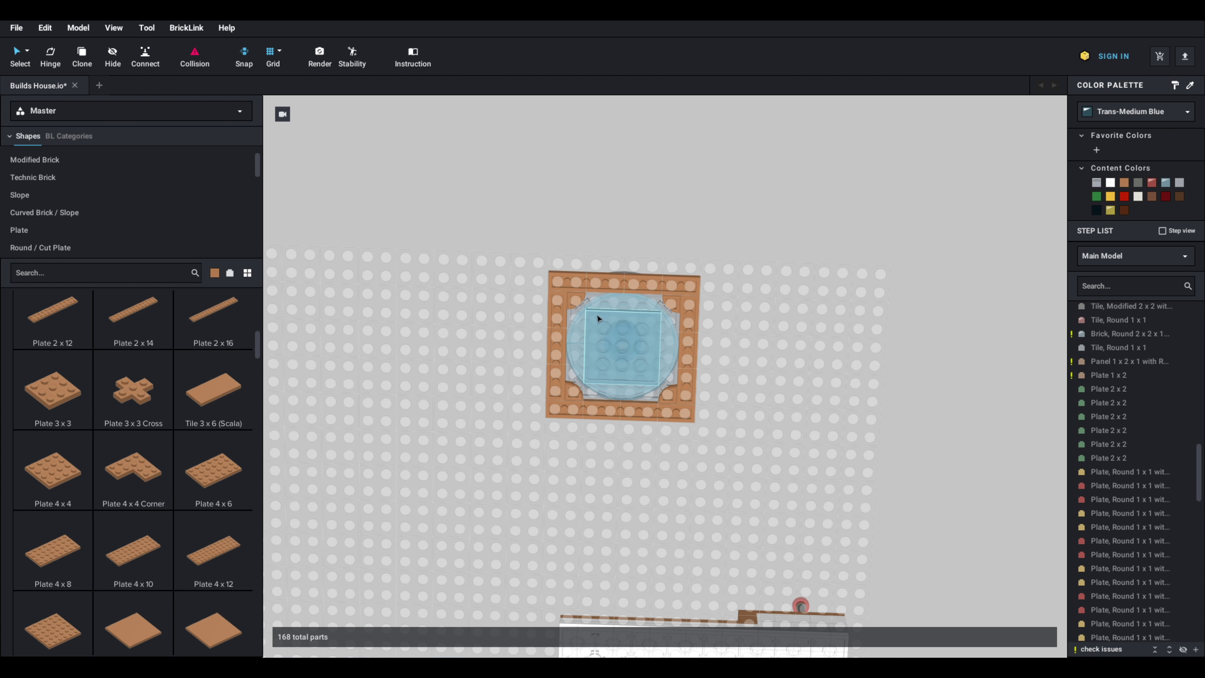
# Step: Place four Plate 1 x 4 pieces on the fountain's underside, one along each side of the blue 4 x 4 plate
pyautogui.scroll(6, 145, 437)
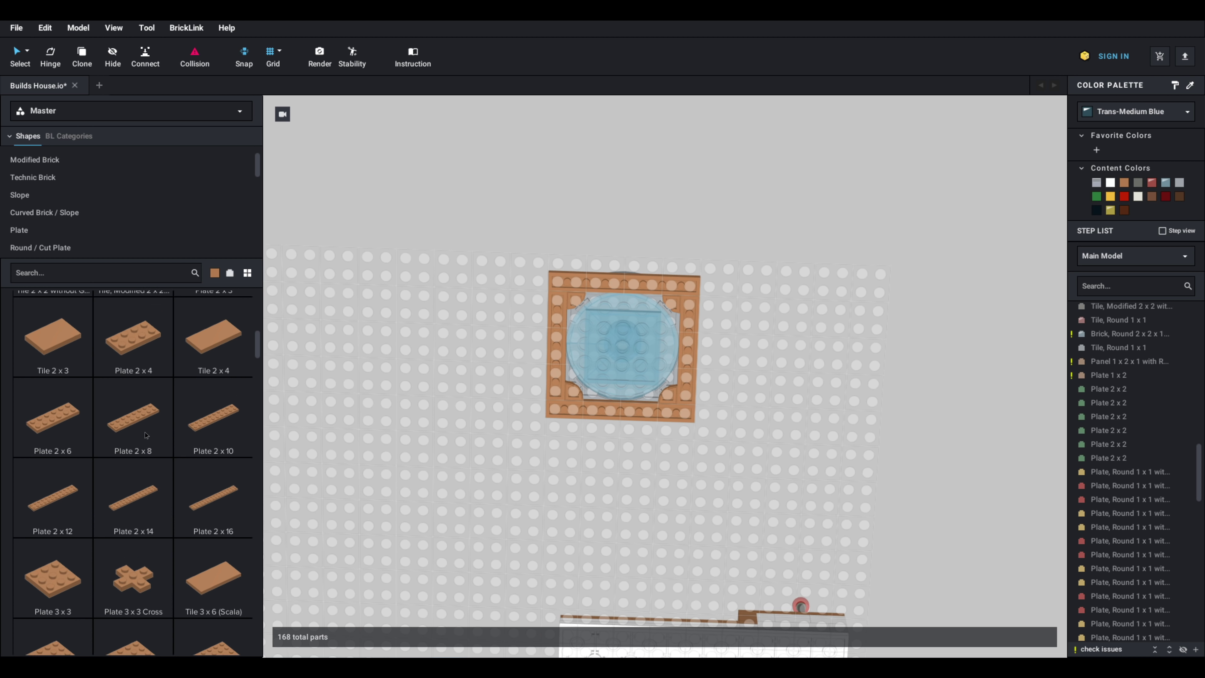
pyautogui.scroll(3, 133, 446)
pyautogui.moveTo(53, 458); pyautogui.dragTo(625, 302)
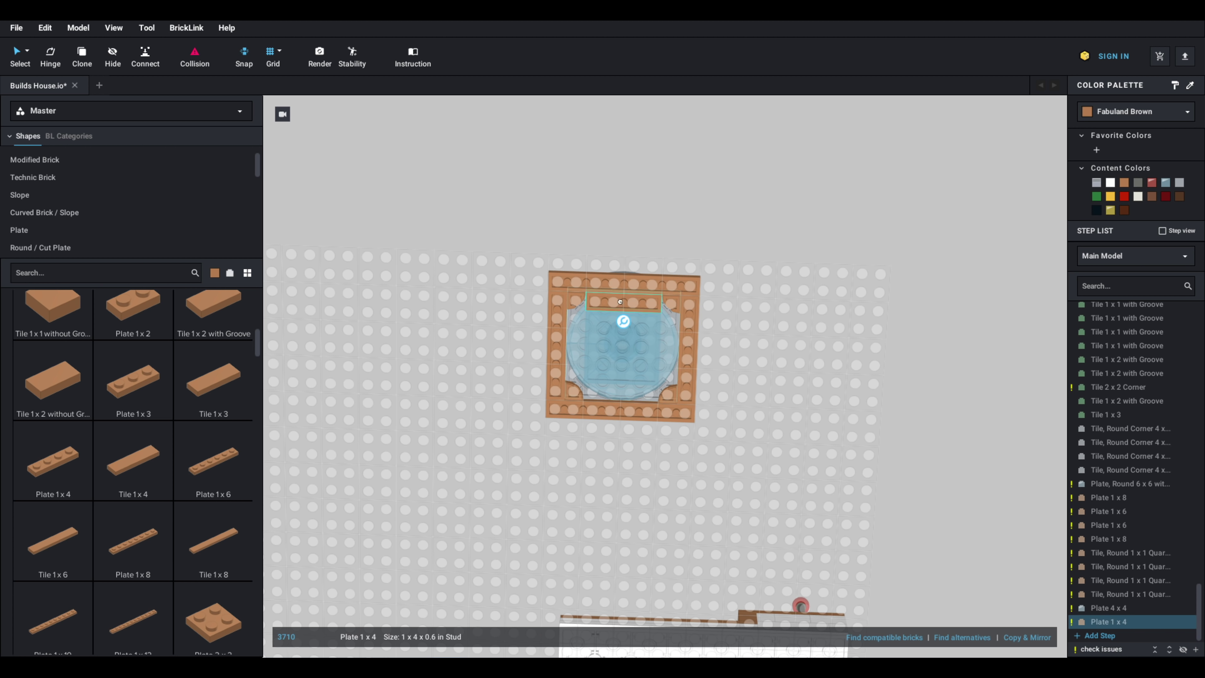
pyautogui.hotkey('ctrl', 'd')
pyautogui.press('Right')
pyautogui.click(574, 364)
pyautogui.hotkey('ctrl', 'd')
pyautogui.press('Right')
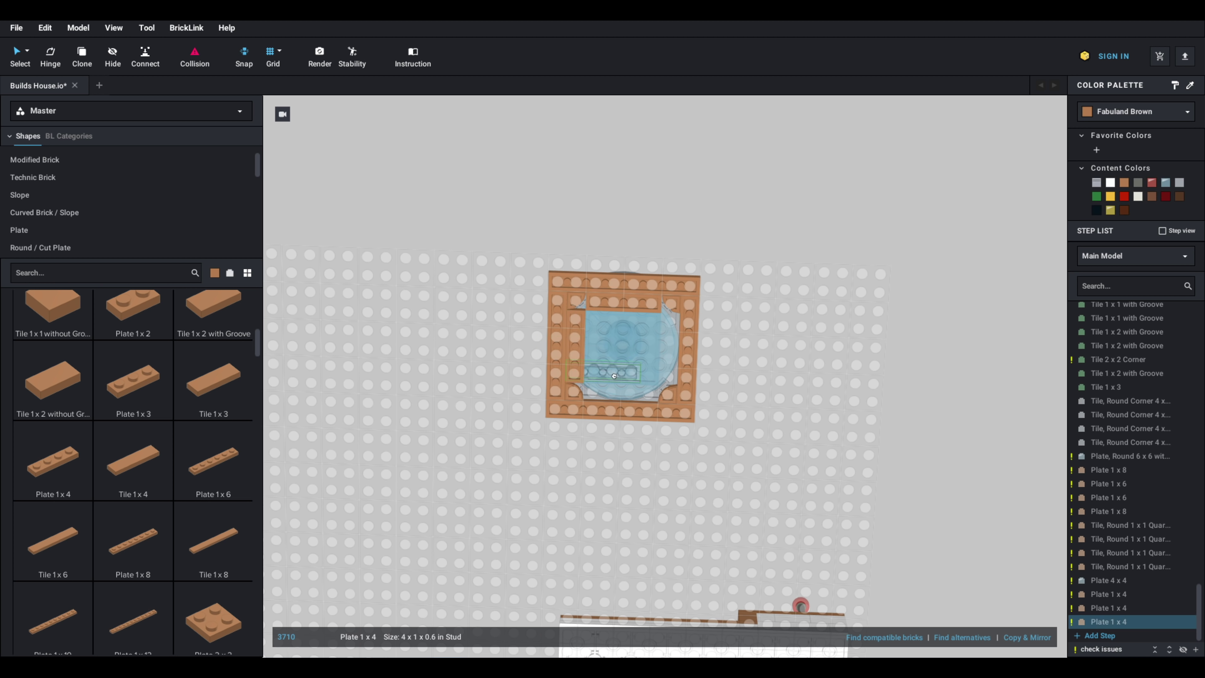
pyautogui.click(614, 376)
pyautogui.hotkey('ctrl', 'v')
pyautogui.click(673, 353)
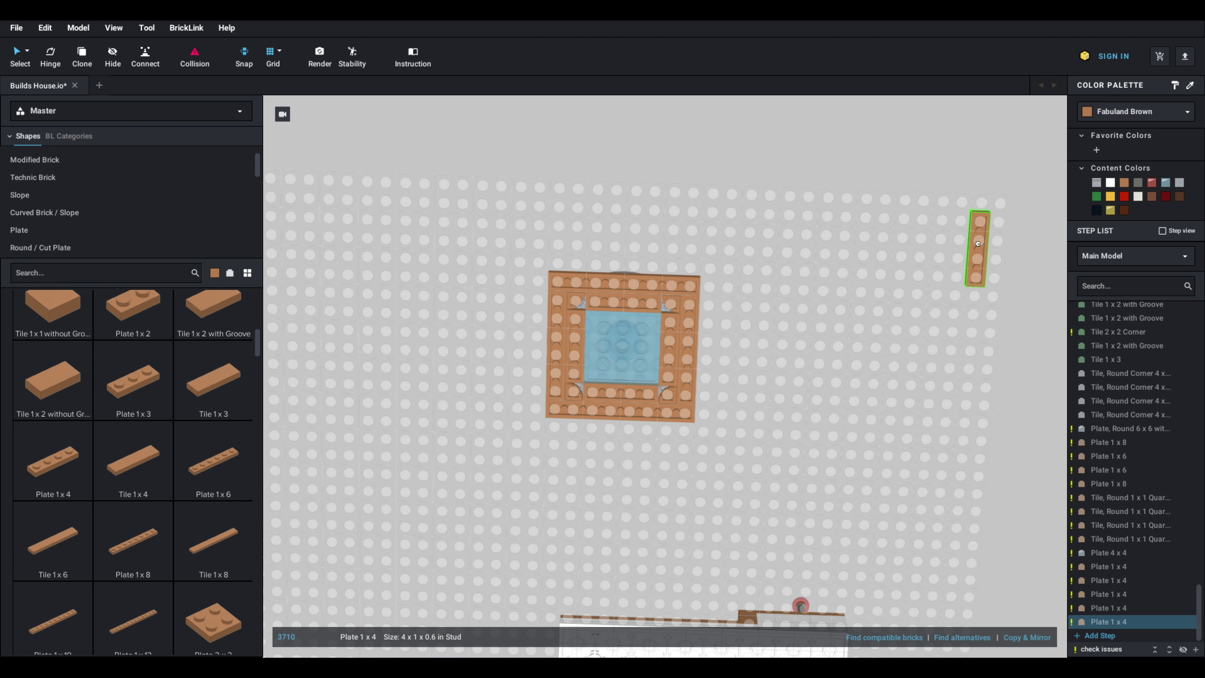
# Step: Paint the four Plate 1 x 4 pieces around the 4 x 4 plate Trans-Medium Blue
pyautogui.click(1175, 86)
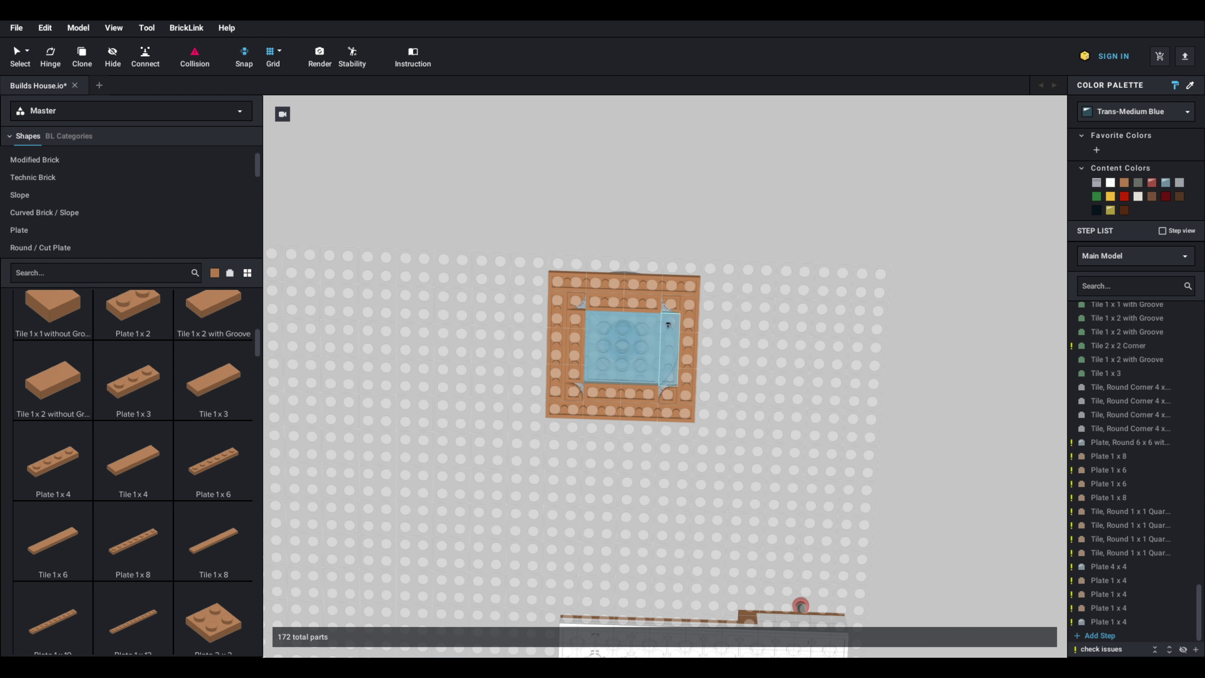
pyautogui.click(636, 303)
pyautogui.click(575, 345)
pyautogui.click(620, 391)
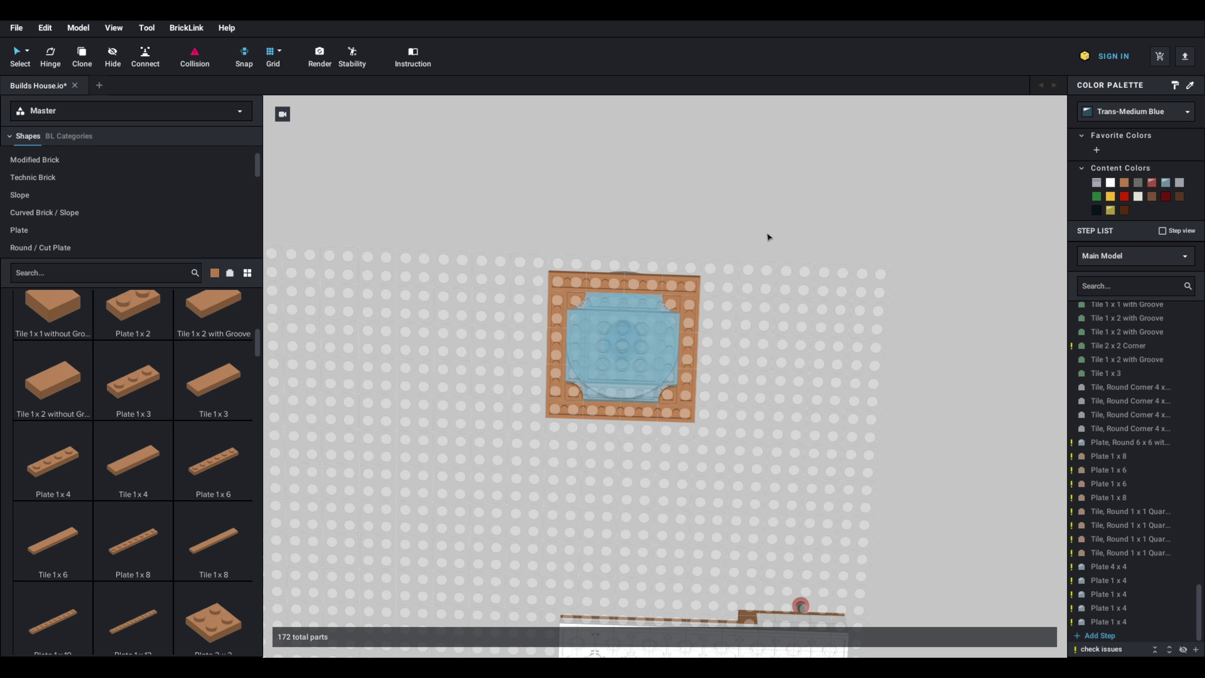
# Step: Select the whole fountain and move it next to the garden's outer wall
pyautogui.moveTo(768, 236); pyautogui.dragTo(707, 393, button='right')
pyautogui.moveTo(756, 335); pyautogui.dragTo(474, 599)
pyautogui.moveTo(664, 539); pyautogui.dragTo(770, 235)
pyautogui.moveTo(770, 235); pyautogui.dragTo(707, 240, button='right')
pyautogui.moveTo(707, 239); pyautogui.dragTo(898, 368)
pyautogui.moveTo(897, 366); pyautogui.dragTo(840, 328, button='right')
pyautogui.moveTo(840, 327); pyautogui.dragTo(924, 234)
pyautogui.click(864, 259)
pyautogui.moveTo(719, 265)
pyautogui.mouseDown(button='right')
pyautogui.moveTo(738, 261)
pyautogui.moveTo(734, 270)
pyautogui.mouseUp(button='right')
# Step: Delete the two brown bench pieces beside the house in the garden's unfinished white corner
pyautogui.click(590, 136)
pyautogui.press('Delete')
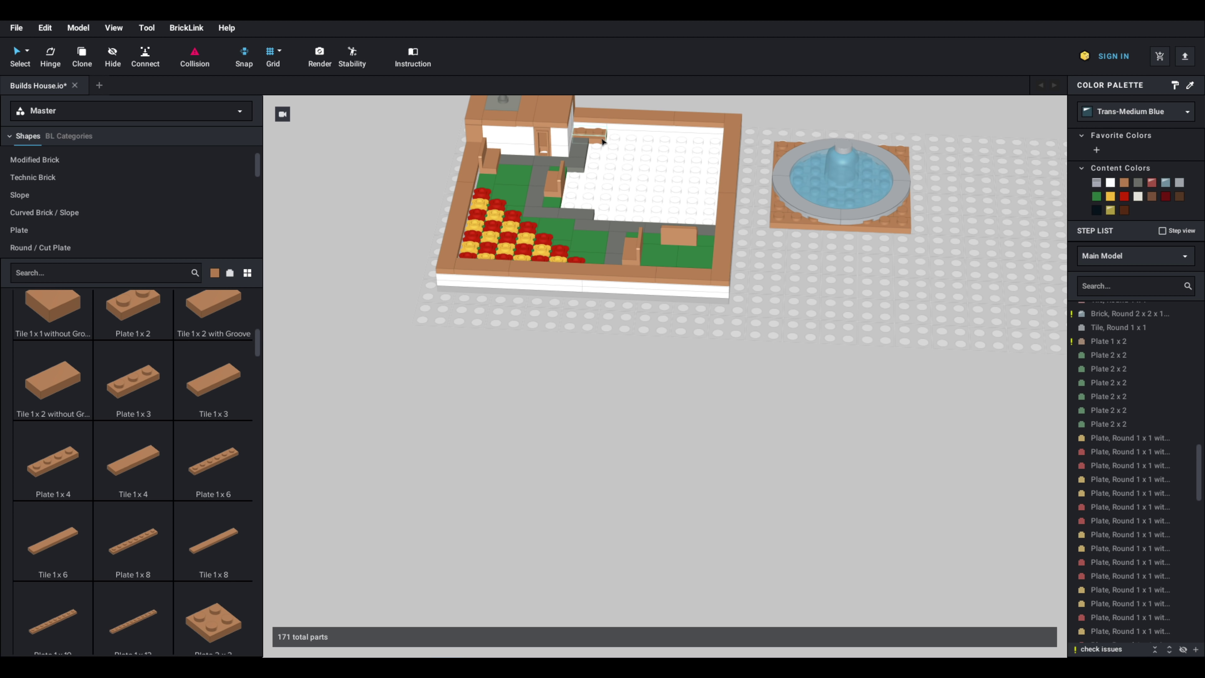
pyautogui.click(590, 138)
pyautogui.press('Delete')
# Step: Select all the fountain's parts and move them into the garden's white corner, inside the brown wall
pyautogui.moveTo(633, 154); pyautogui.dragTo(638, 209, button='right')
pyautogui.moveTo(913, 144); pyautogui.dragTo(716, 344)
pyautogui.moveTo(745, 296); pyautogui.dragTo(549, 307)
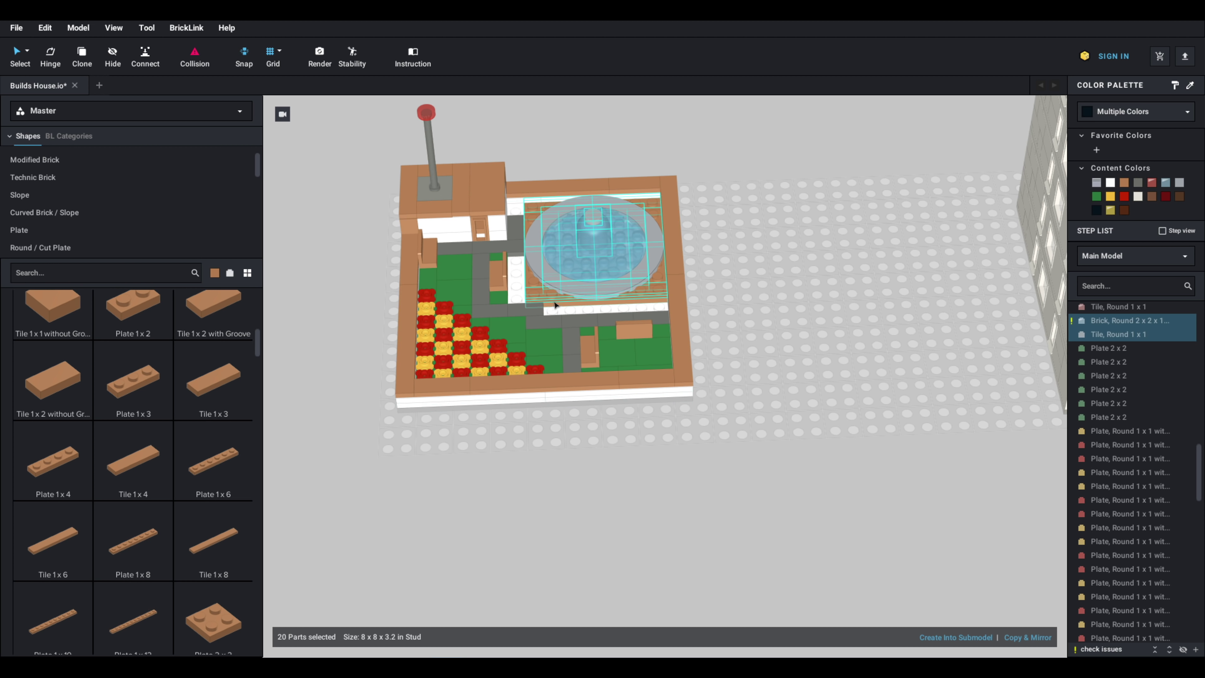
pyautogui.click(756, 282)
pyautogui.scroll(2, 599, 272)
pyautogui.moveTo(548, 250); pyautogui.dragTo(551, 253, button='right')
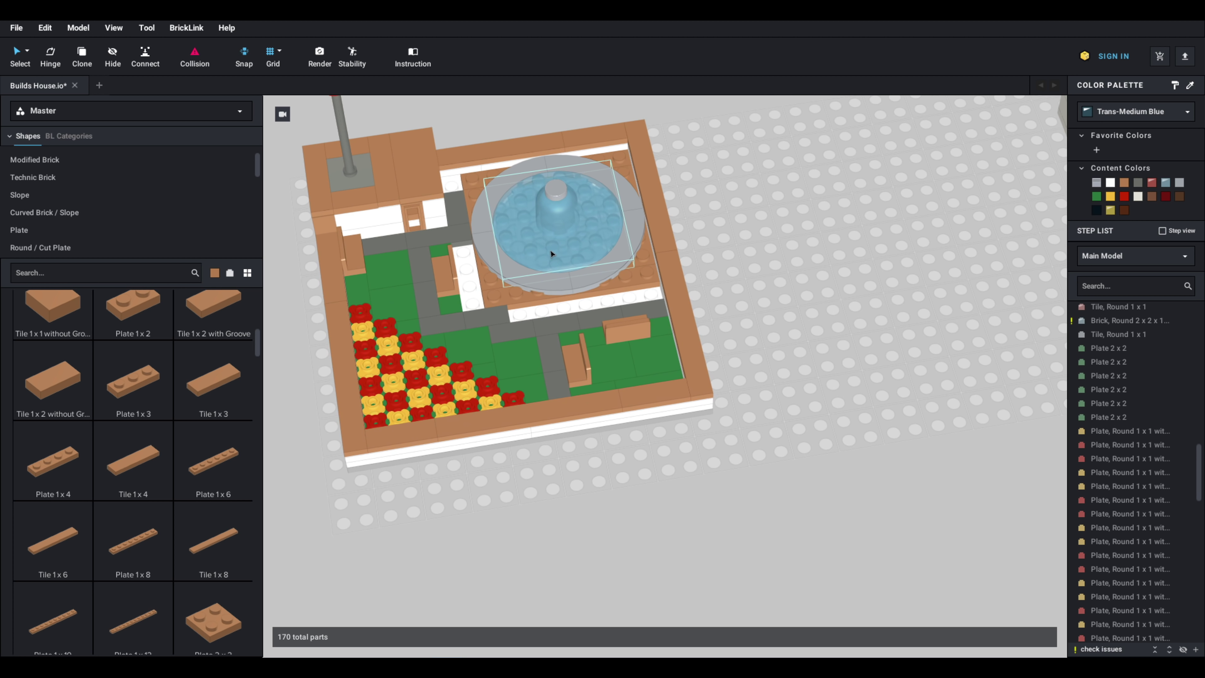
# Step: Paint the brown frame plates and the round 1 x 1 quarter tiles around the fountain's base Green
pyautogui.moveTo(552, 253); pyautogui.dragTo(603, 299, button='middle')
pyautogui.scroll(2, 603, 300)
pyautogui.scroll(1, 604, 299)
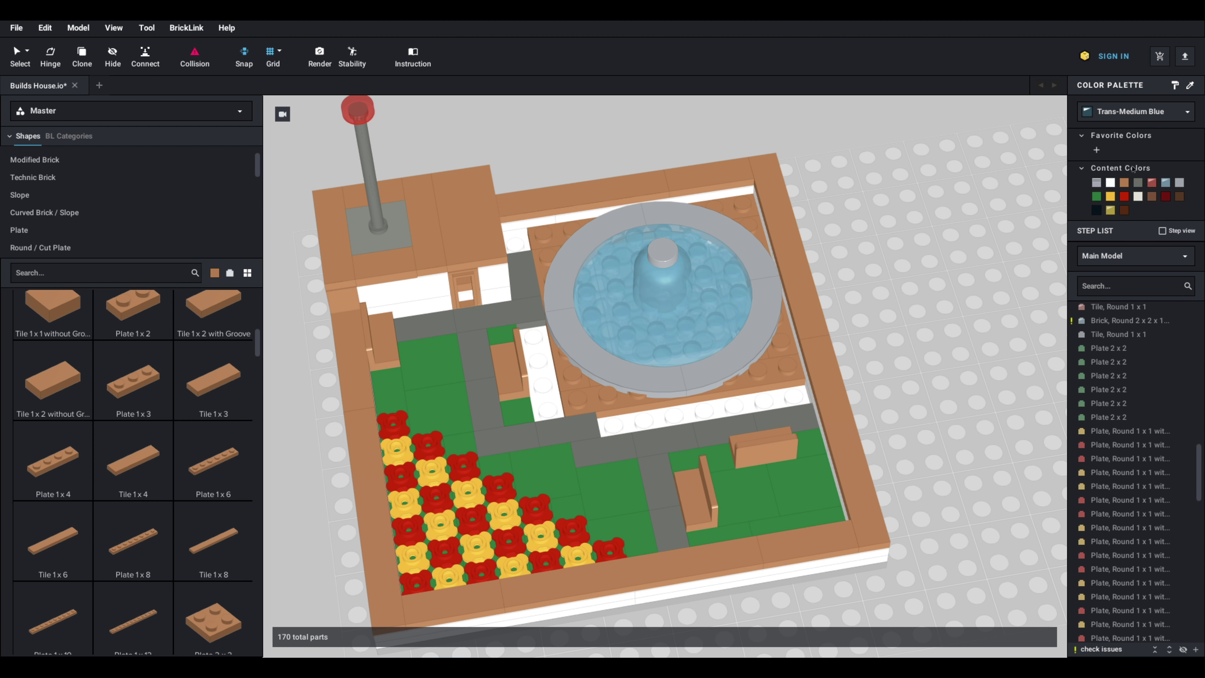
pyautogui.click(801, 375)
pyautogui.click(769, 357)
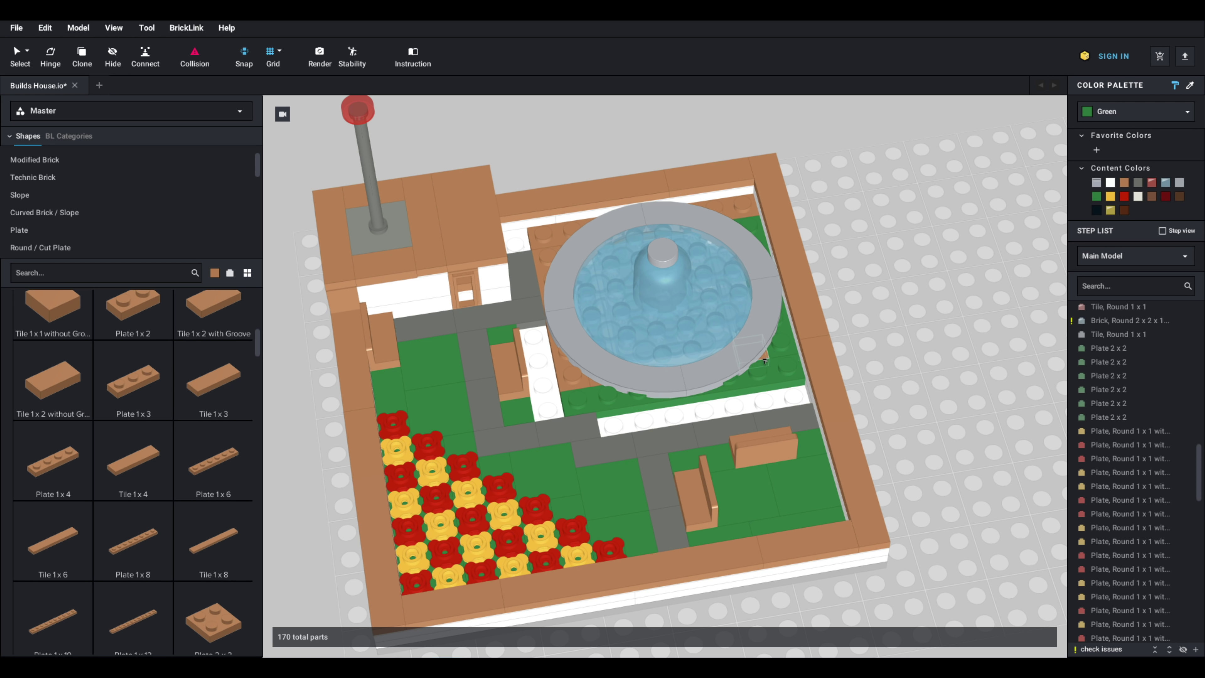
pyautogui.click(542, 243)
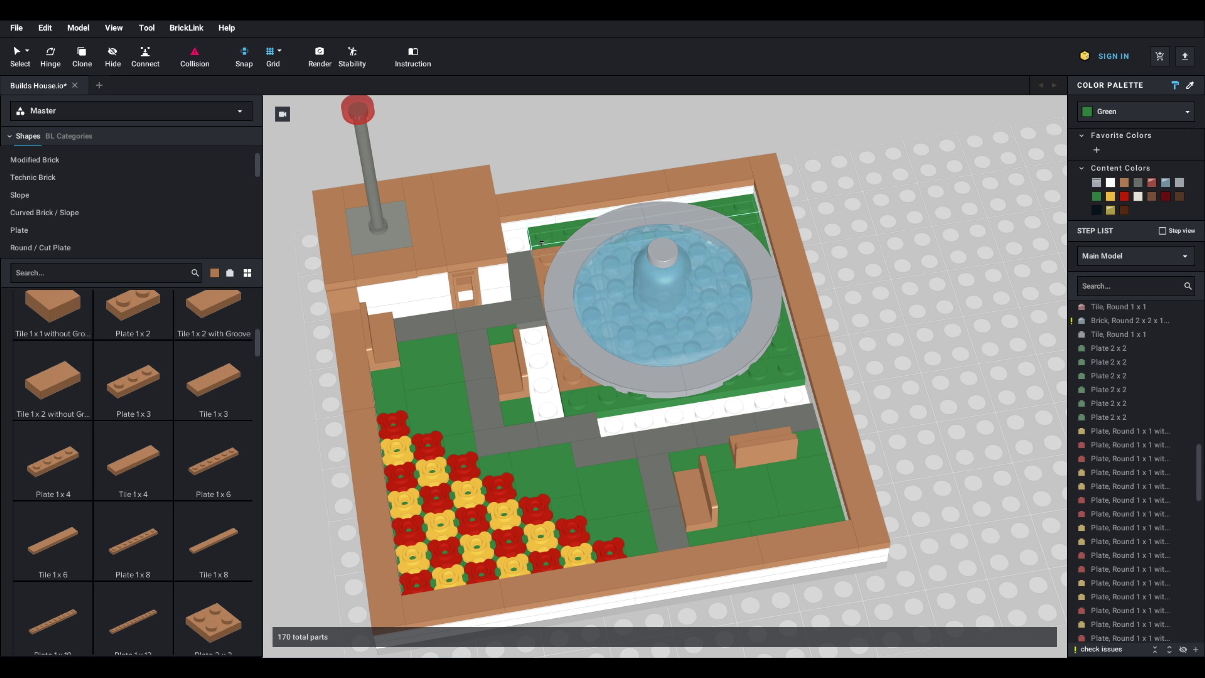
pyautogui.click(547, 257)
pyautogui.click(595, 385)
pyautogui.moveTo(595, 386); pyautogui.dragTo(730, 379, button='right')
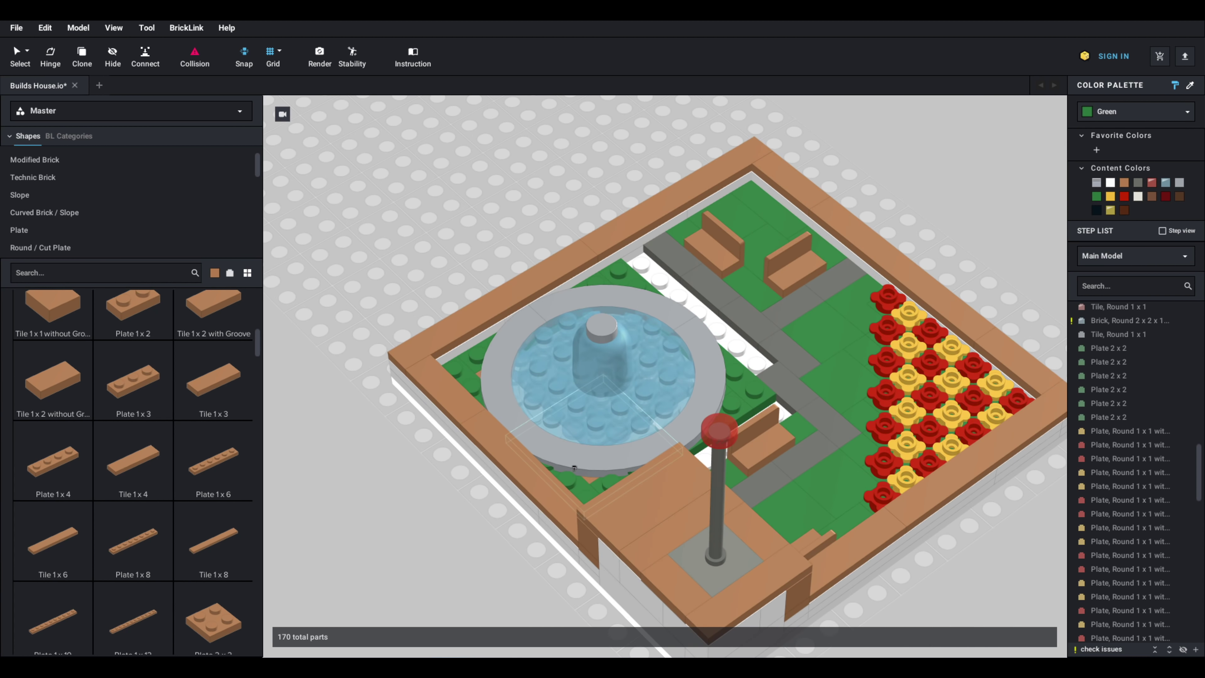
pyautogui.moveTo(498, 402); pyautogui.dragTo(701, 388, button='right')
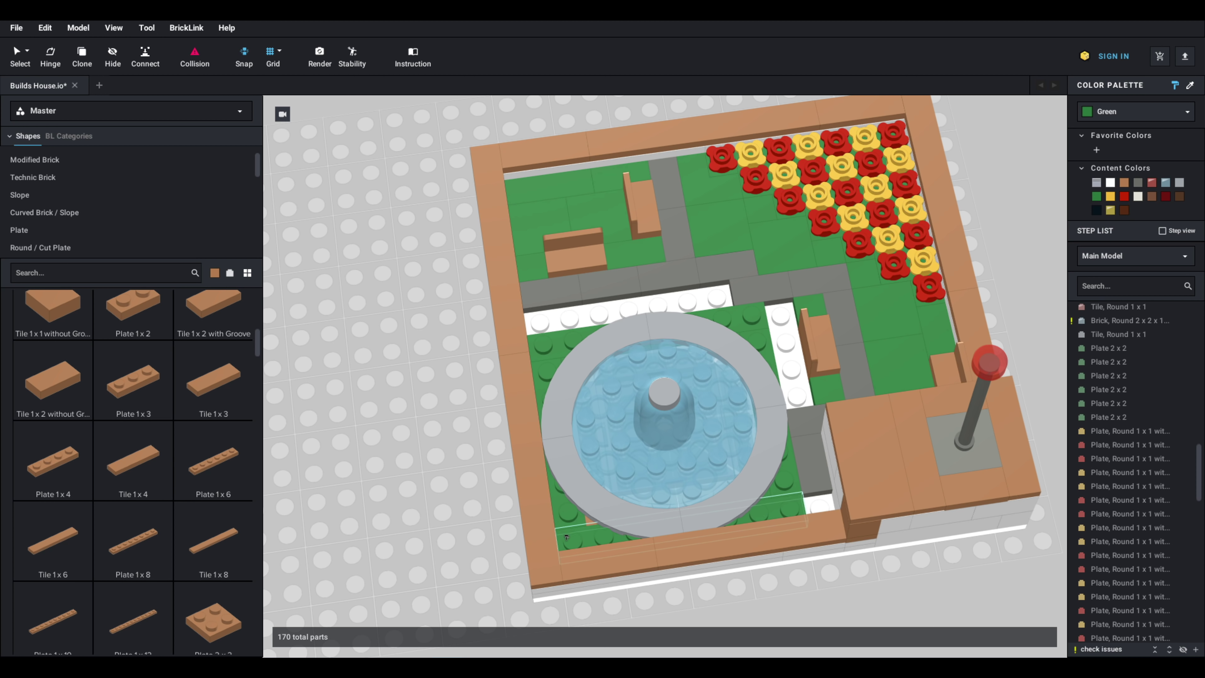
pyautogui.moveTo(609, 492); pyautogui.dragTo(557, 367, button='right')
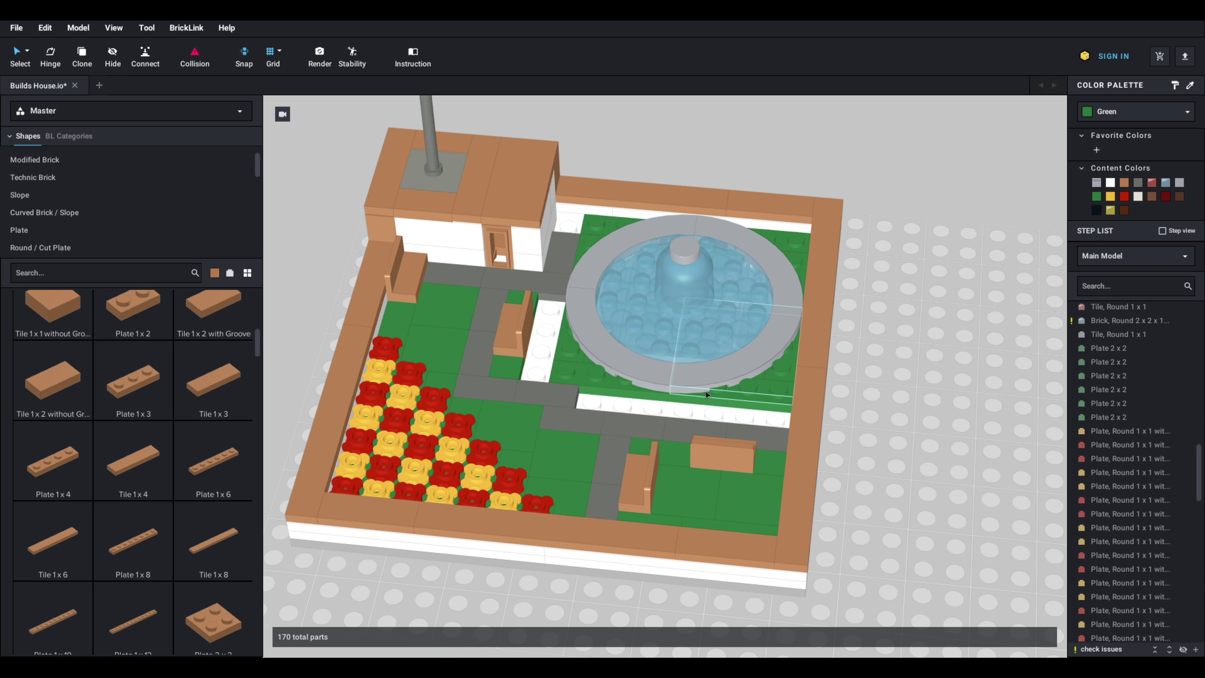
# Step: Replace the front Plate 1 x 8 of the fountain's base with a centred Plate 1 x 4
pyautogui.click(752, 396)
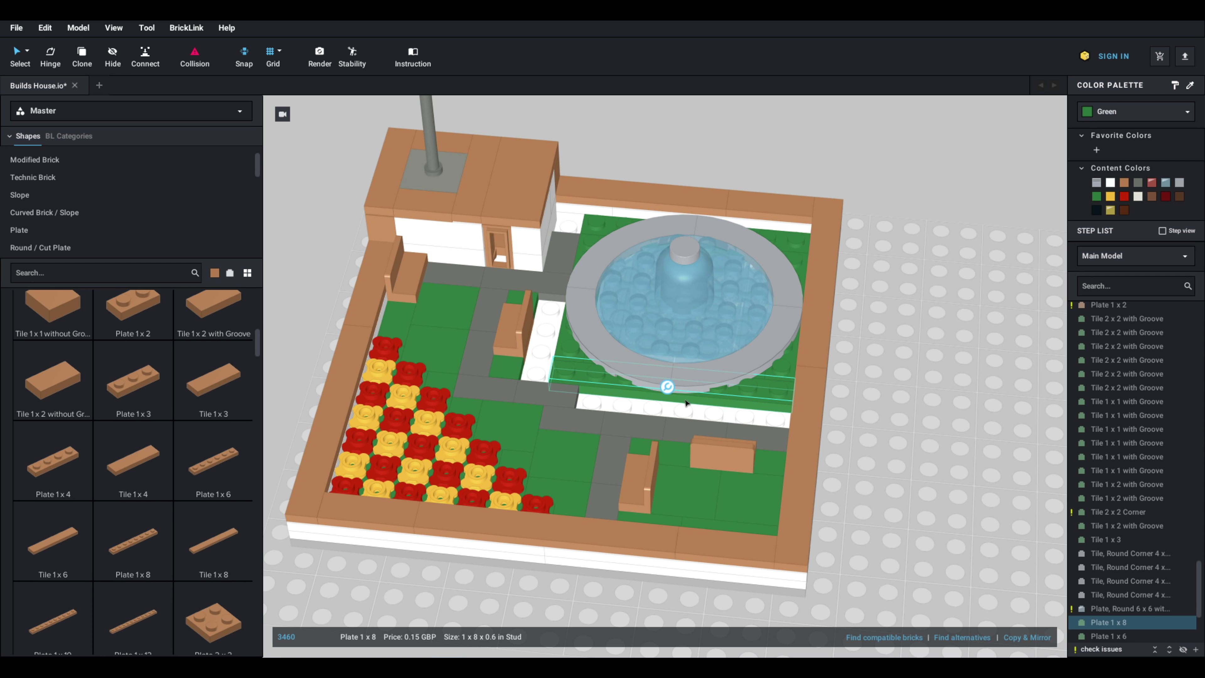
pyautogui.press('Delete')
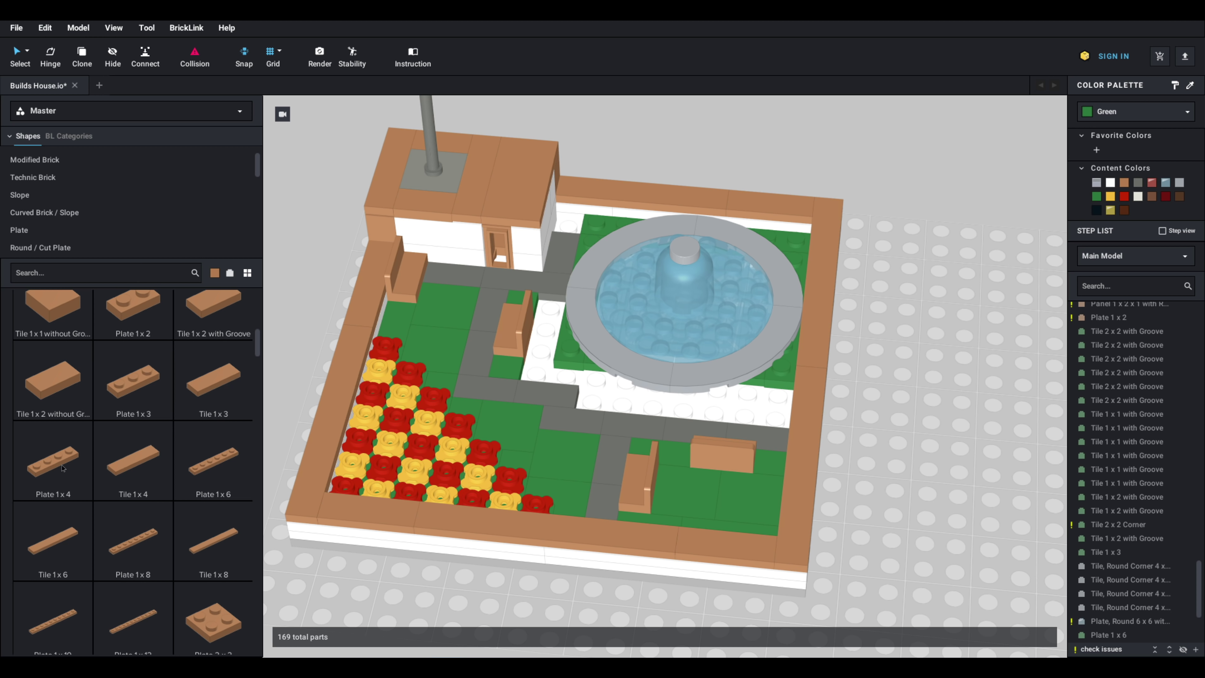
pyautogui.click(62, 468)
pyautogui.click(671, 394)
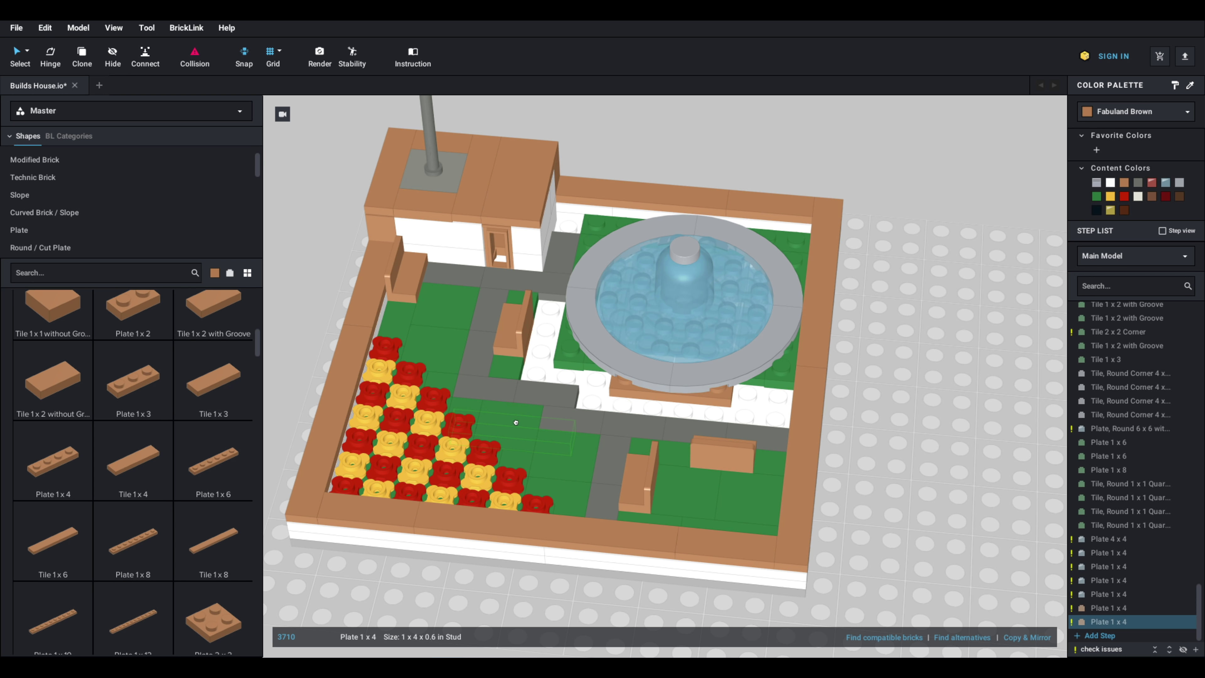
pyautogui.press('Escape')
# Step: Delete the three remaining green frame plates around the fountain's base
pyautogui.click(574, 356)
pyautogui.press('Right')
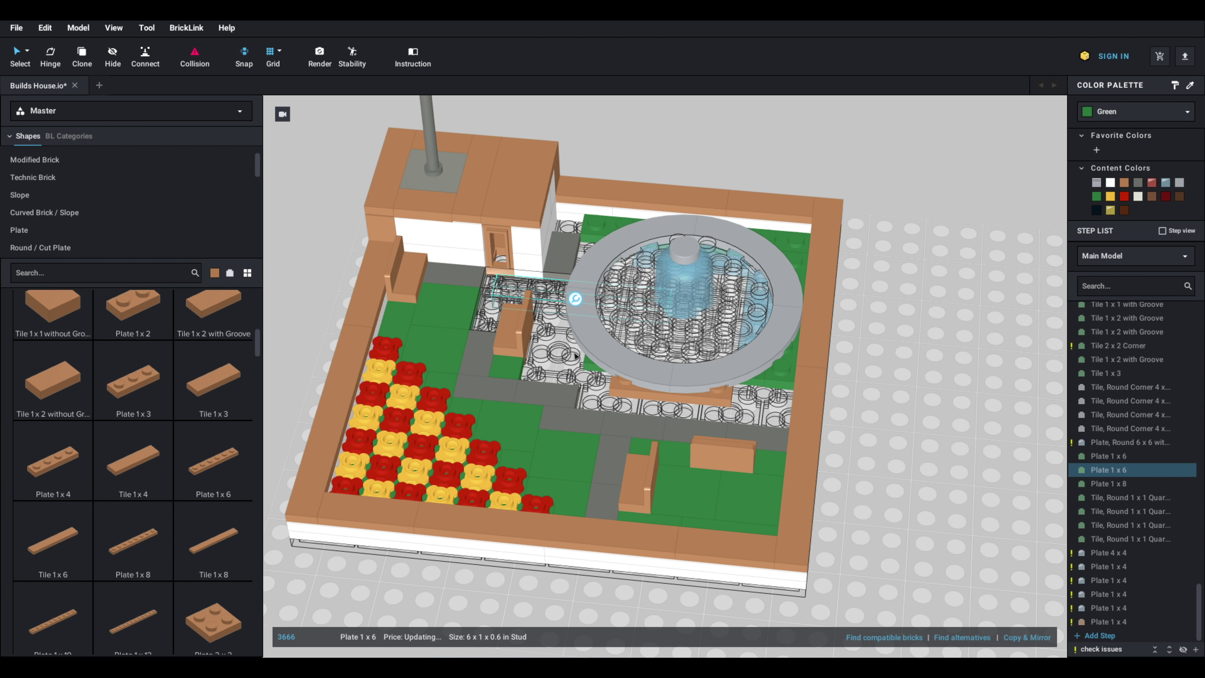
pyautogui.press('Delete')
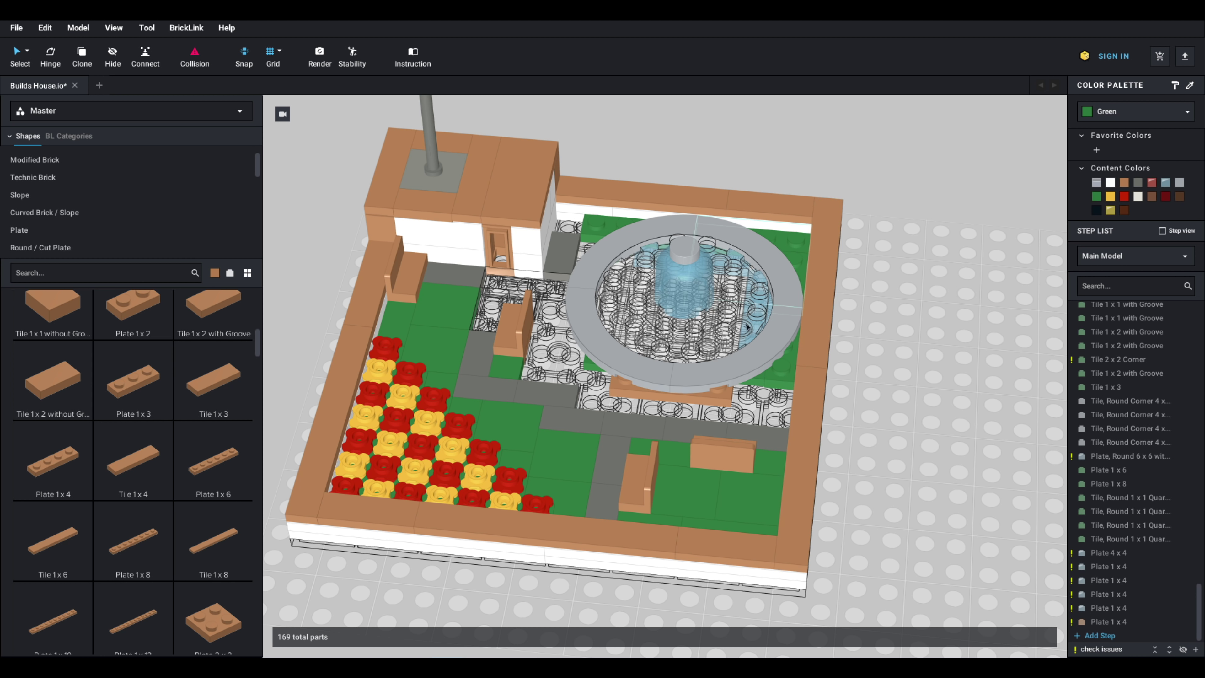
pyautogui.click(763, 398)
pyautogui.click(782, 366)
pyautogui.hotkey('ctrl', 'z')
pyautogui.hotkey('ctrl', 'z')
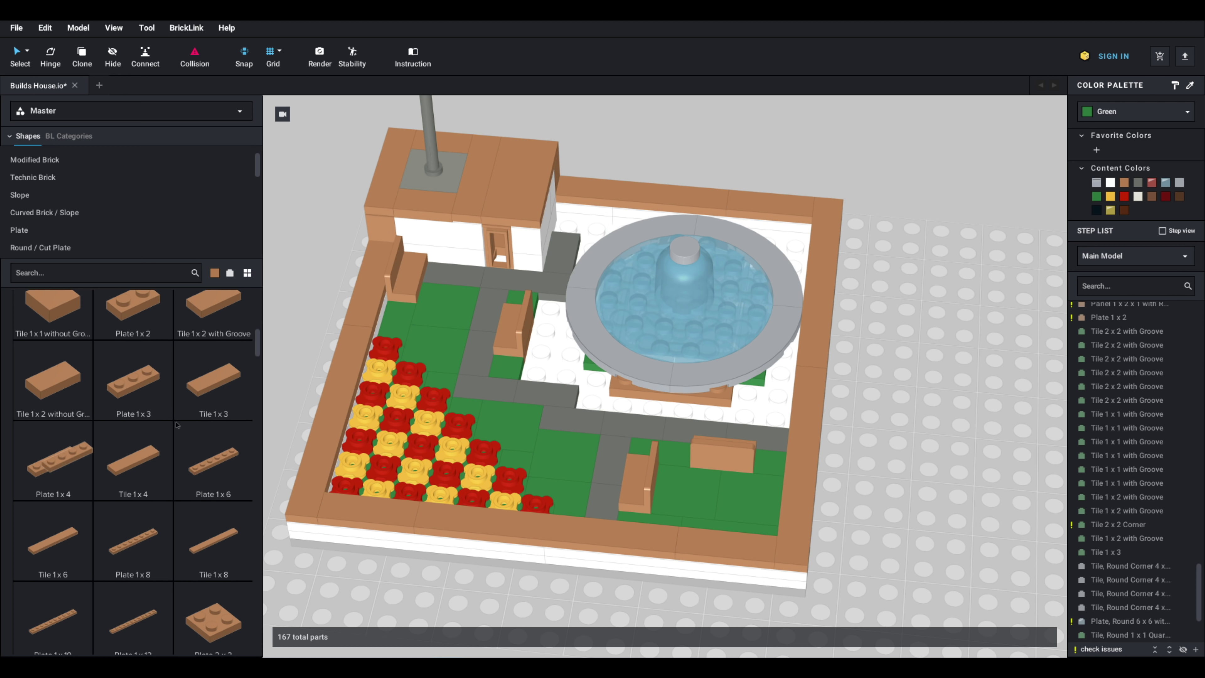
# Step: Place a Plate 1 x 4 on each of the fountain's other three sides and paint all four brown plates Green
pyautogui.click(53, 463)
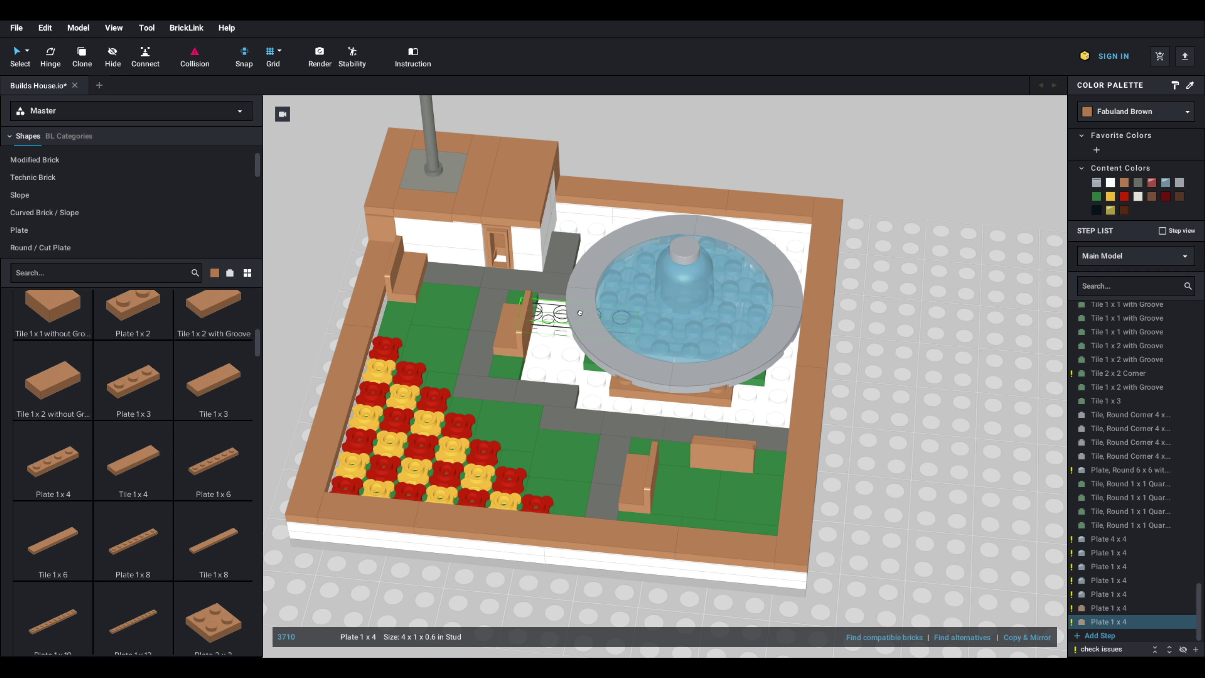
pyautogui.click(697, 232)
pyautogui.press('Right')
pyautogui.moveTo(789, 321); pyautogui.dragTo(1185, 90)
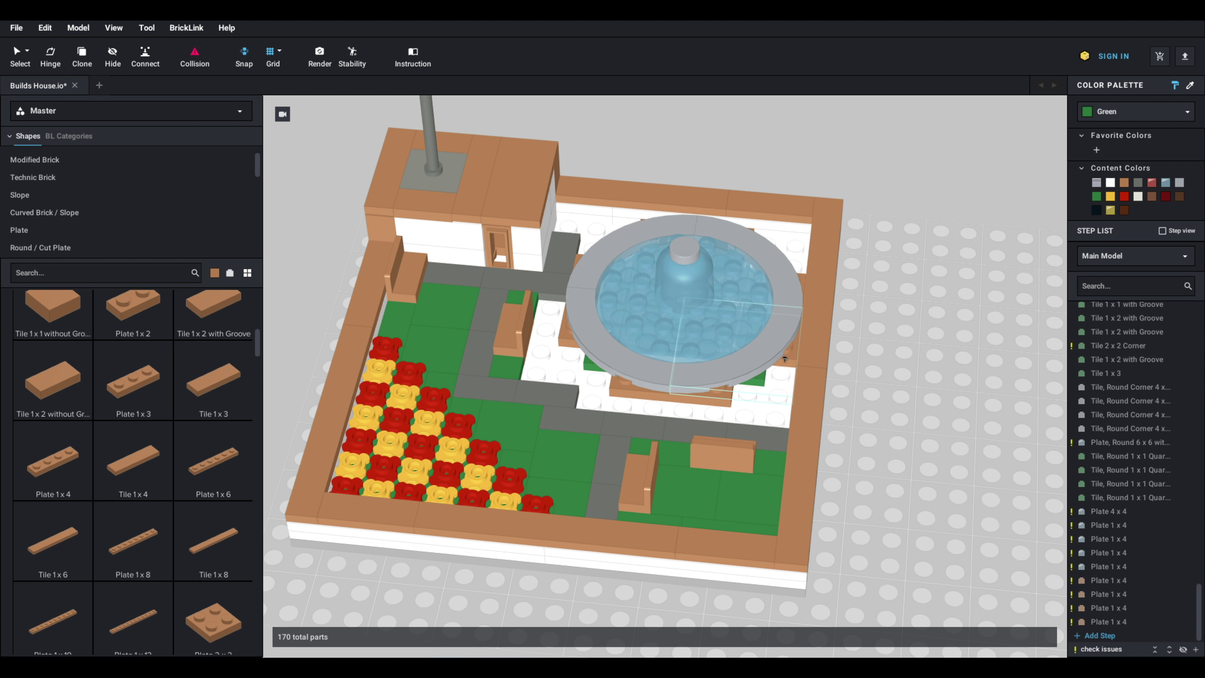
pyautogui.moveTo(717, 396); pyautogui.dragTo(549, 428, button='right')
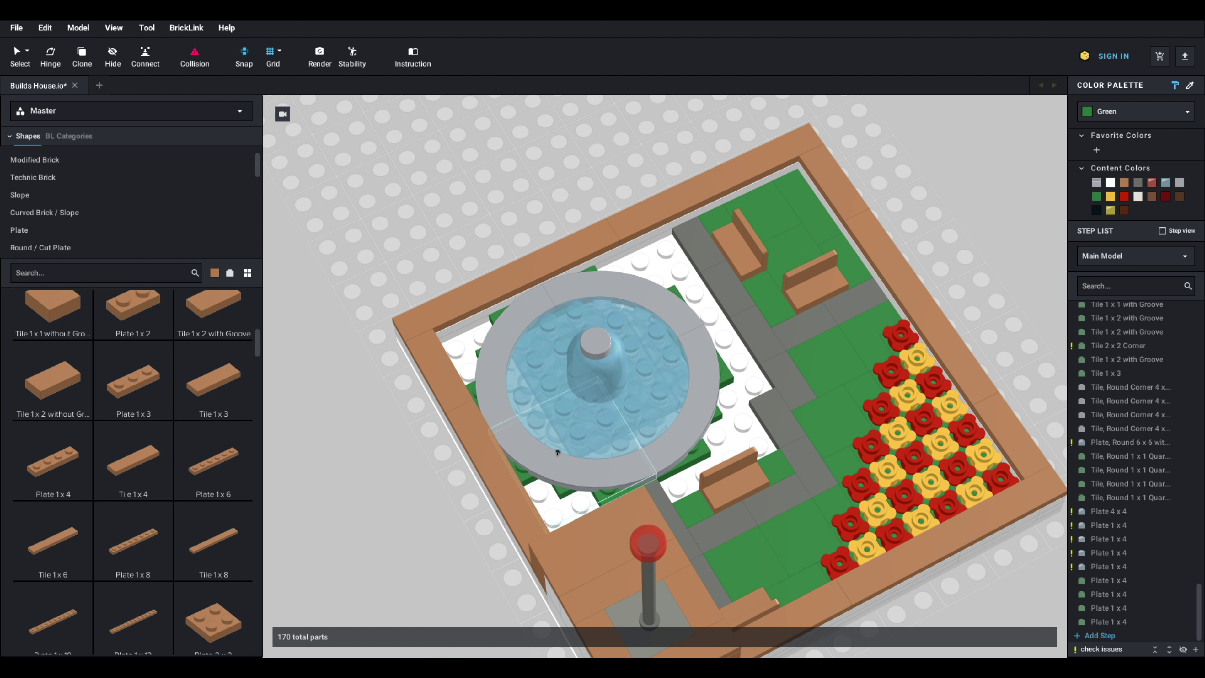
pyautogui.moveTo(664, 411); pyautogui.dragTo(590, 386, button='right')
# Step: Place a green Tile 2 x 2 Corner at each of the four corners around the fountain, rotated to fit
pyautogui.click(190, 450)
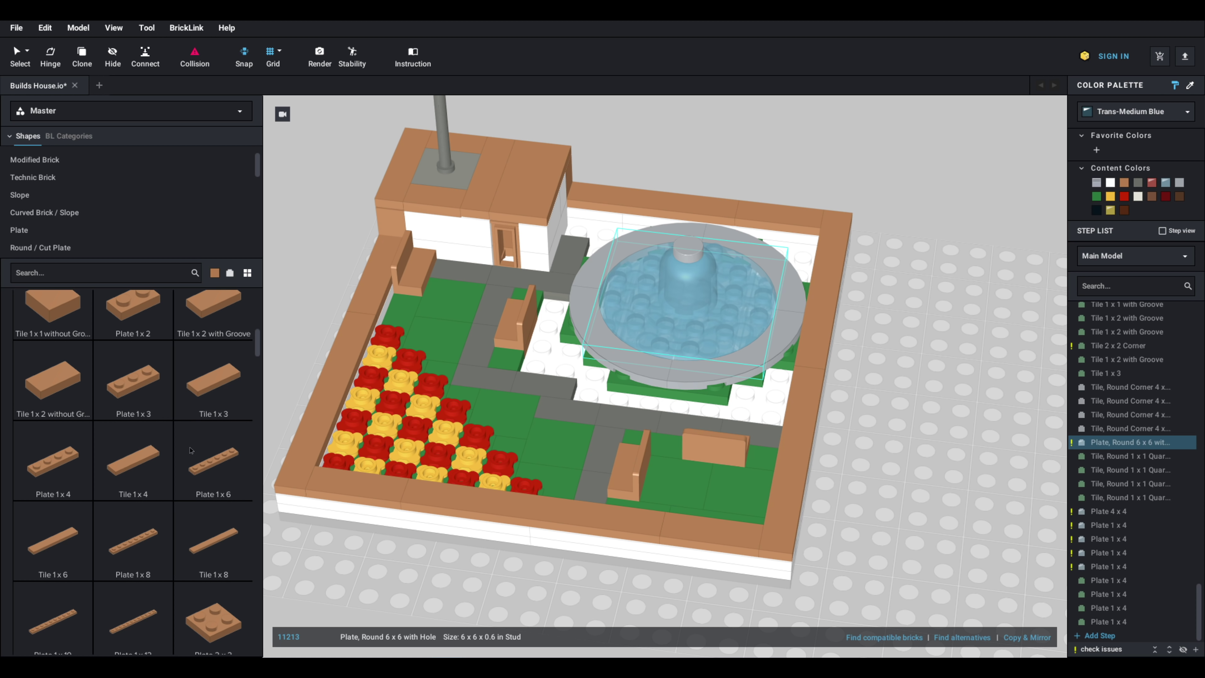
pyautogui.scroll(-5, 190, 449)
pyautogui.click(132, 399)
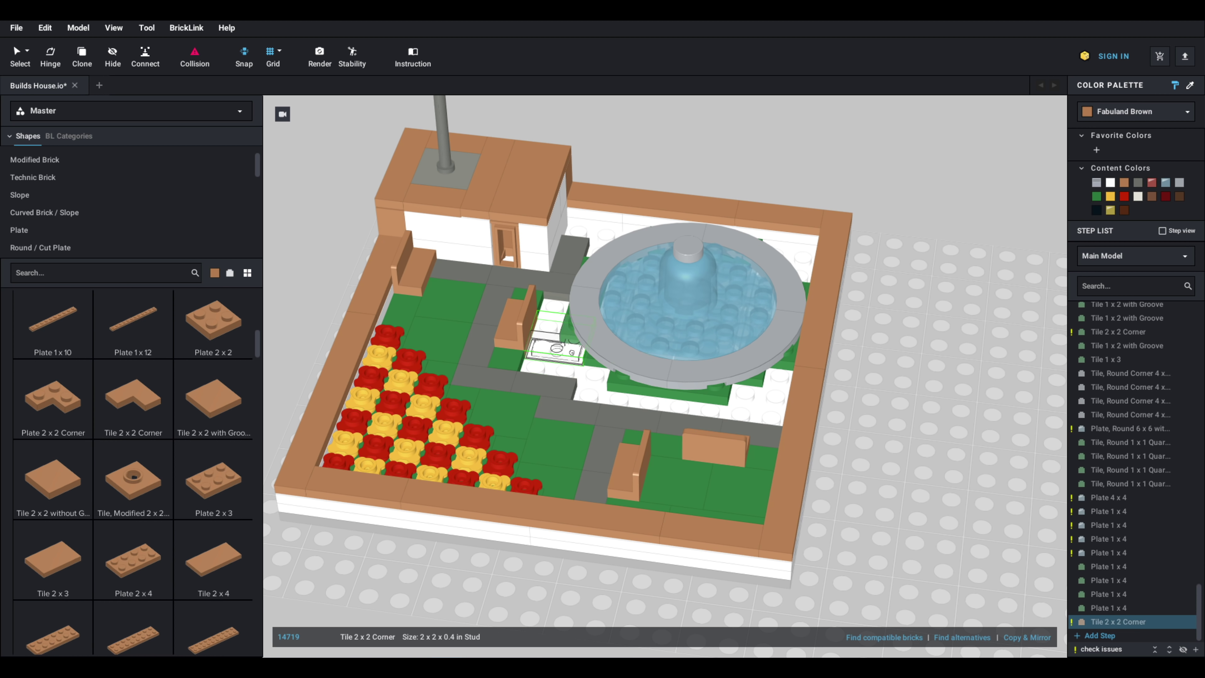
pyautogui.click(577, 367)
pyautogui.moveTo(578, 366); pyautogui.dragTo(598, 382, button='right')
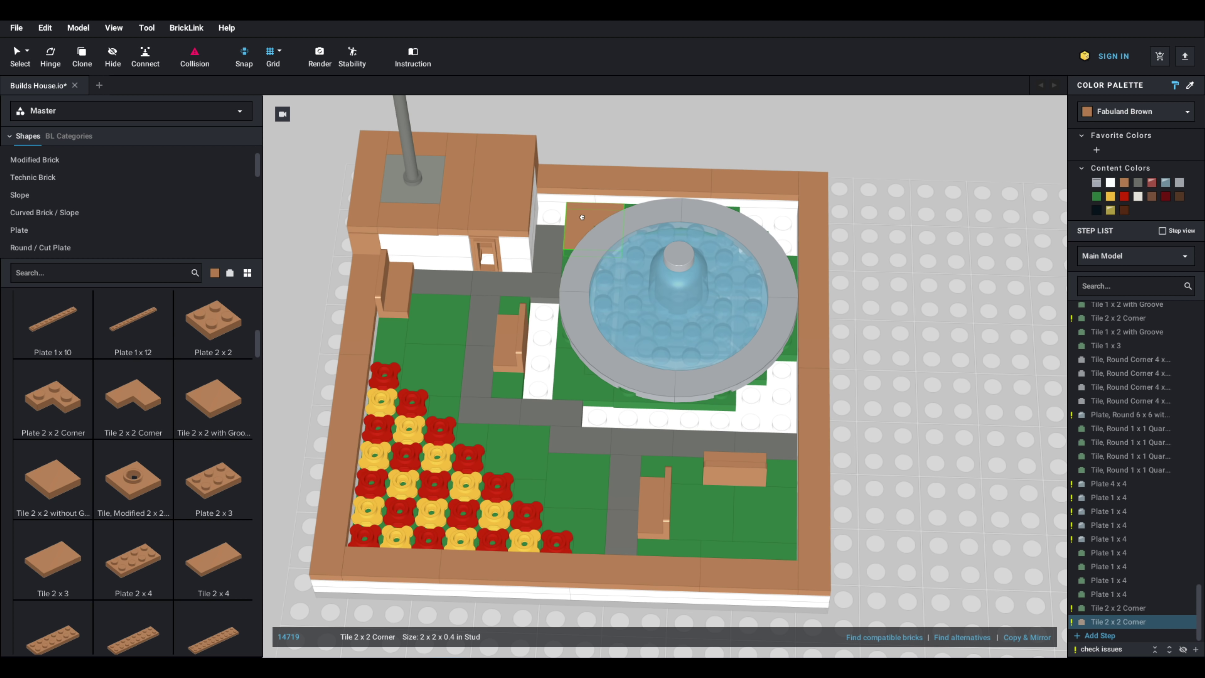
pyautogui.click(582, 217)
pyautogui.press('Right')
pyautogui.click(773, 225)
pyautogui.press('Right')
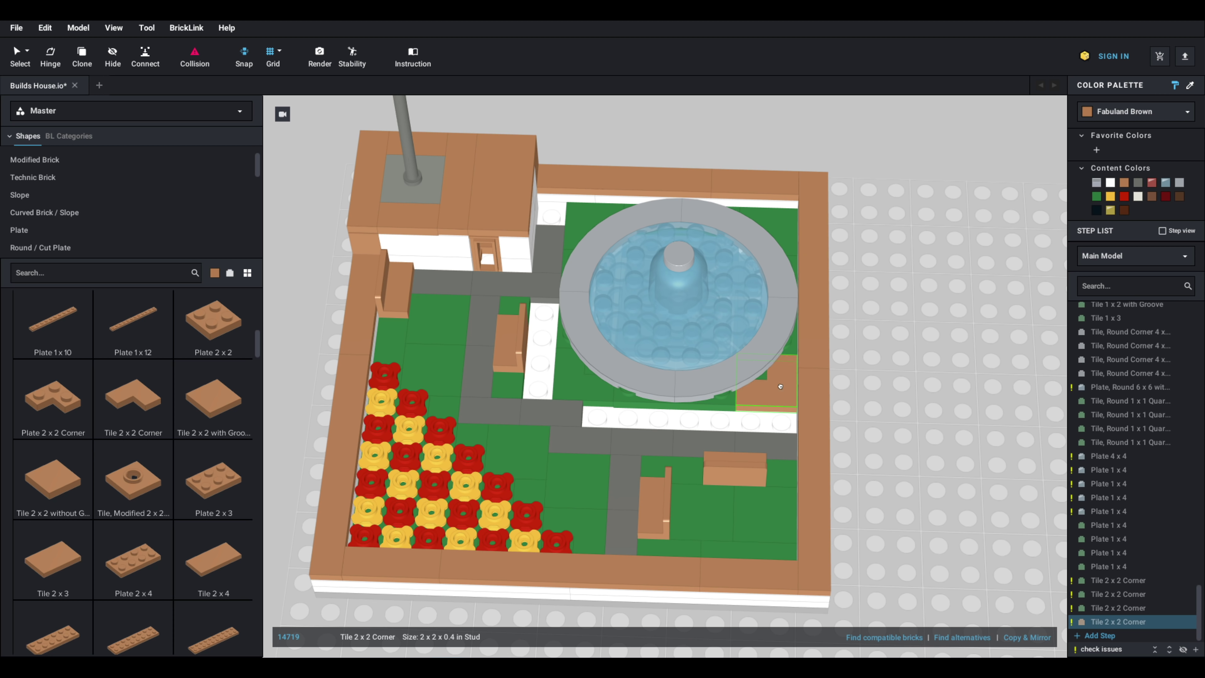
pyautogui.click(781, 387)
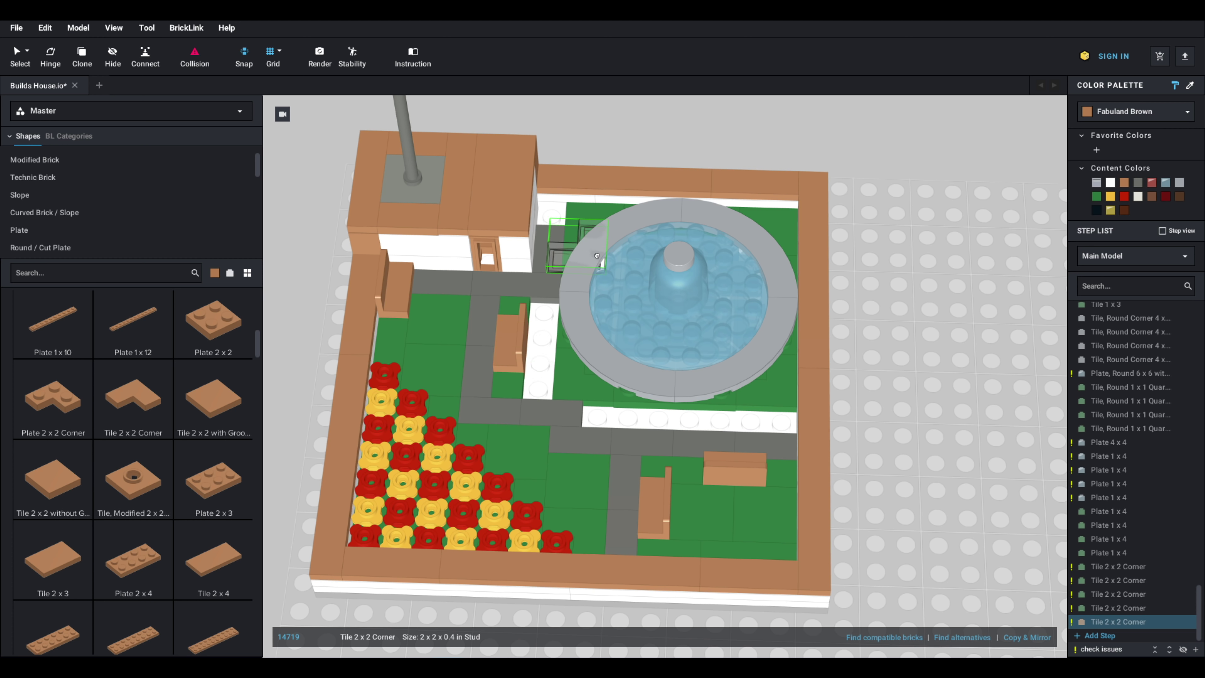
pyautogui.press('Escape')
# Step: Delete the two gray path tiles between the house and the fountain
pyautogui.click(554, 247)
pyautogui.press('Delete')
pyautogui.click(546, 290)
pyautogui.press('Delete')
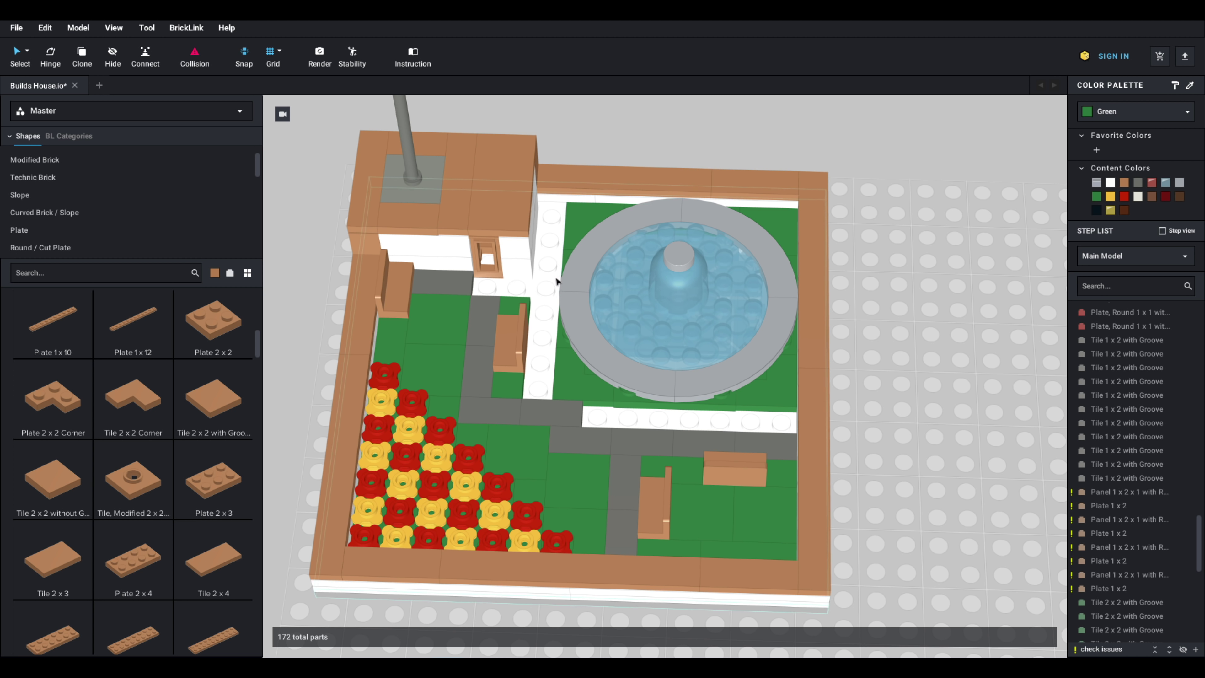
# Step: Lay a Tile 1 x 8 on the white strip between the house and the fountain and paint it Green
pyautogui.moveTo(556, 281); pyautogui.dragTo(550, 276, button='right')
pyautogui.scroll(3, 211, 449)
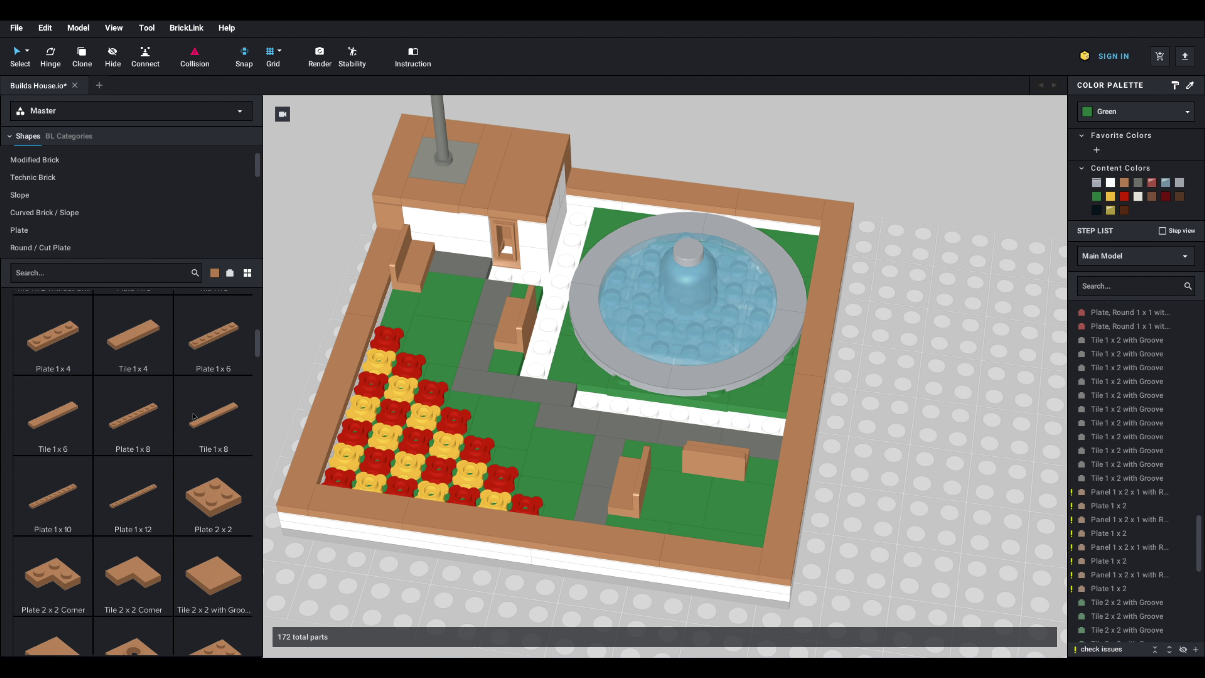
pyautogui.click(211, 453)
pyautogui.click(550, 280)
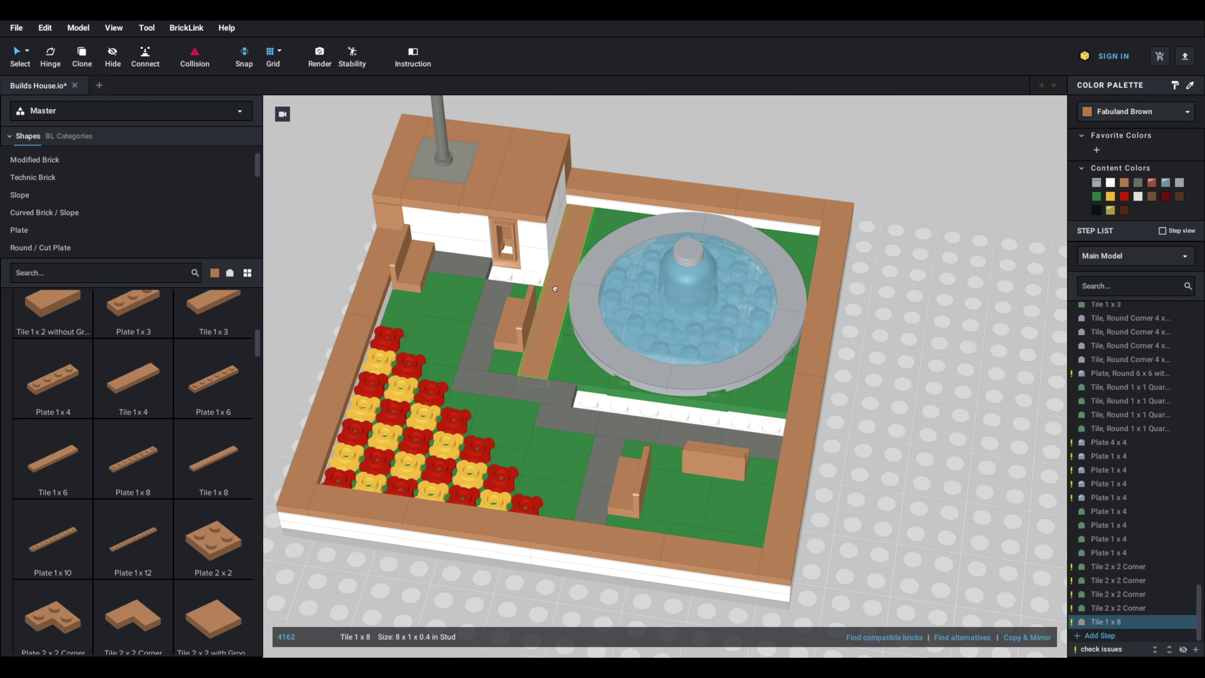
pyautogui.click(1173, 86)
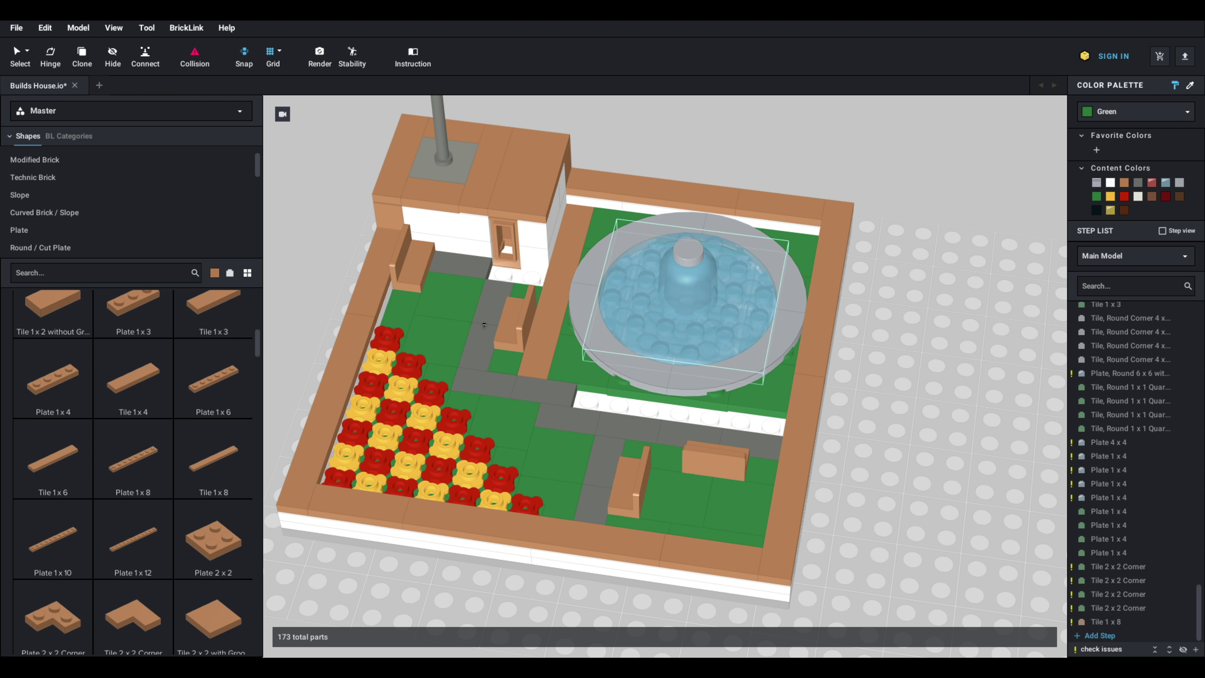
pyautogui.click(540, 328)
pyautogui.press('Escape')
# Step: Delete the gray Tile 1 x 2 with Groove beside the bench near the house door
pyautogui.scroll(3, 196, 398)
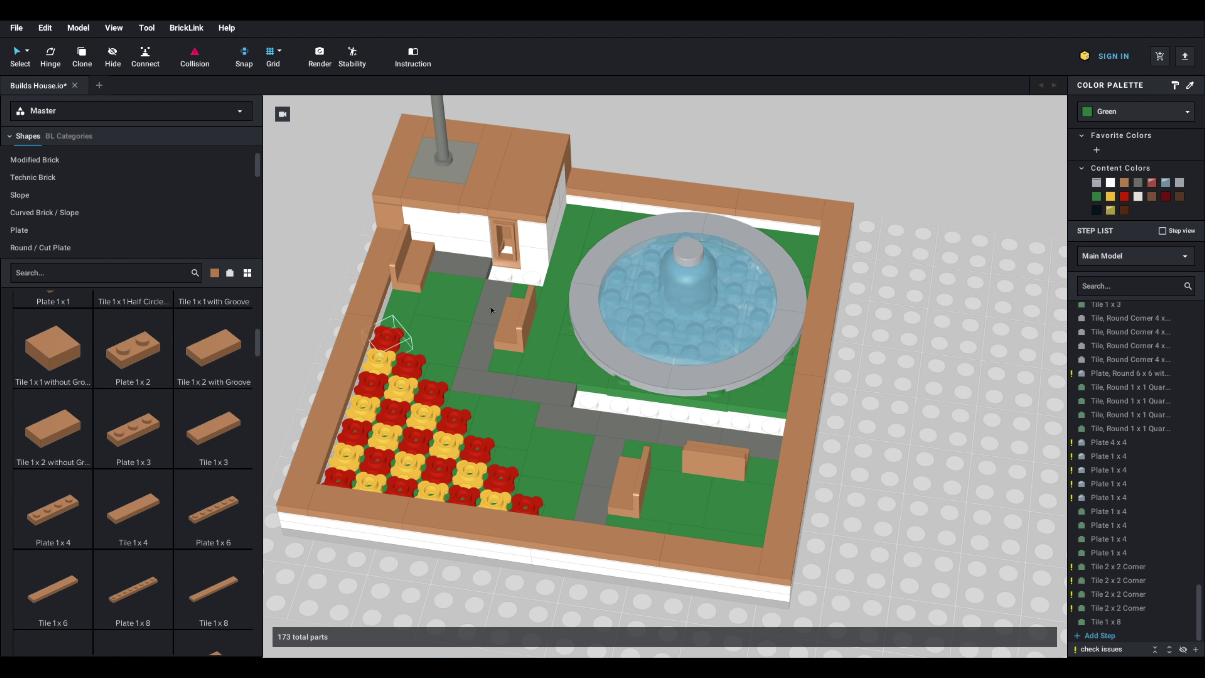
pyautogui.click(213, 353)
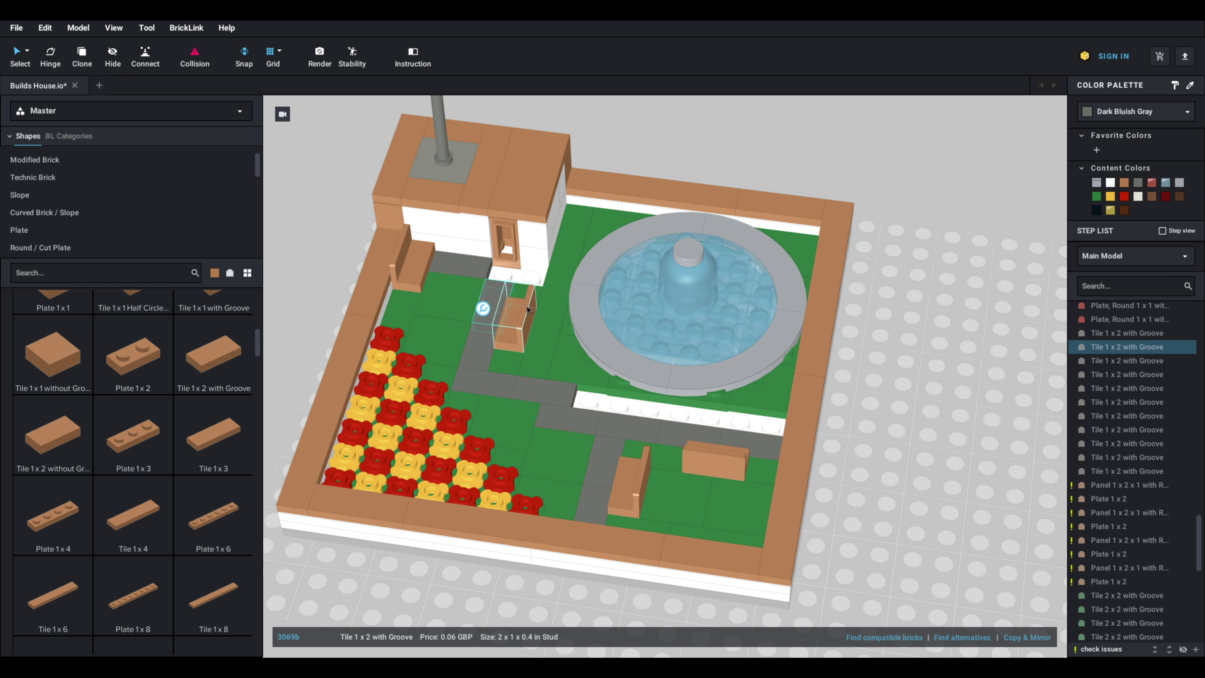
pyautogui.click(479, 271)
# Step: Lay a Tile 1 x 3 lengthwise along the path in front of the house door
pyautogui.scroll(5, 158, 435)
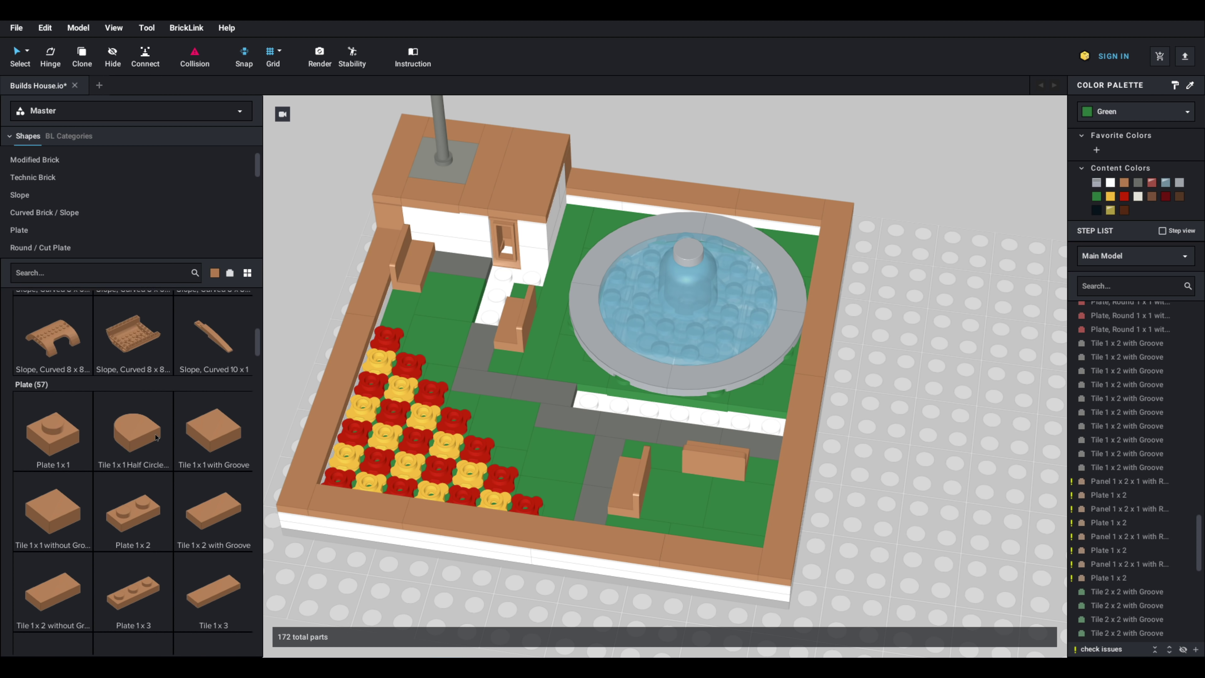
pyautogui.scroll(1, 158, 436)
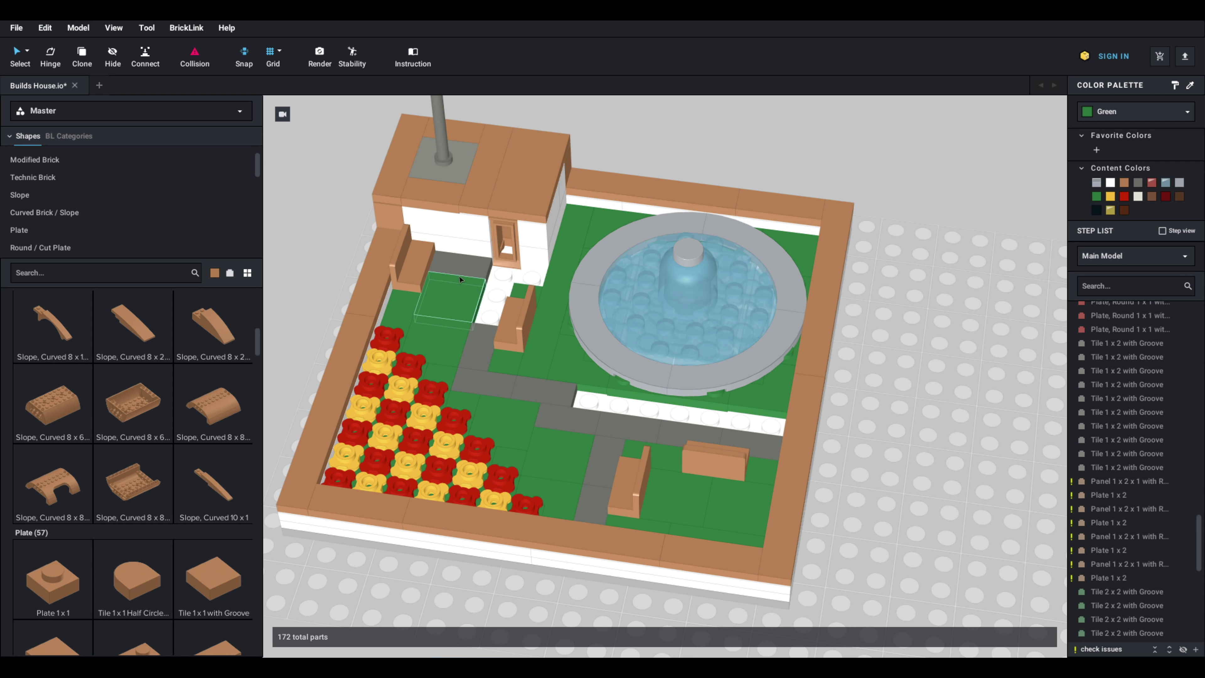
pyautogui.scroll(3, 107, 451)
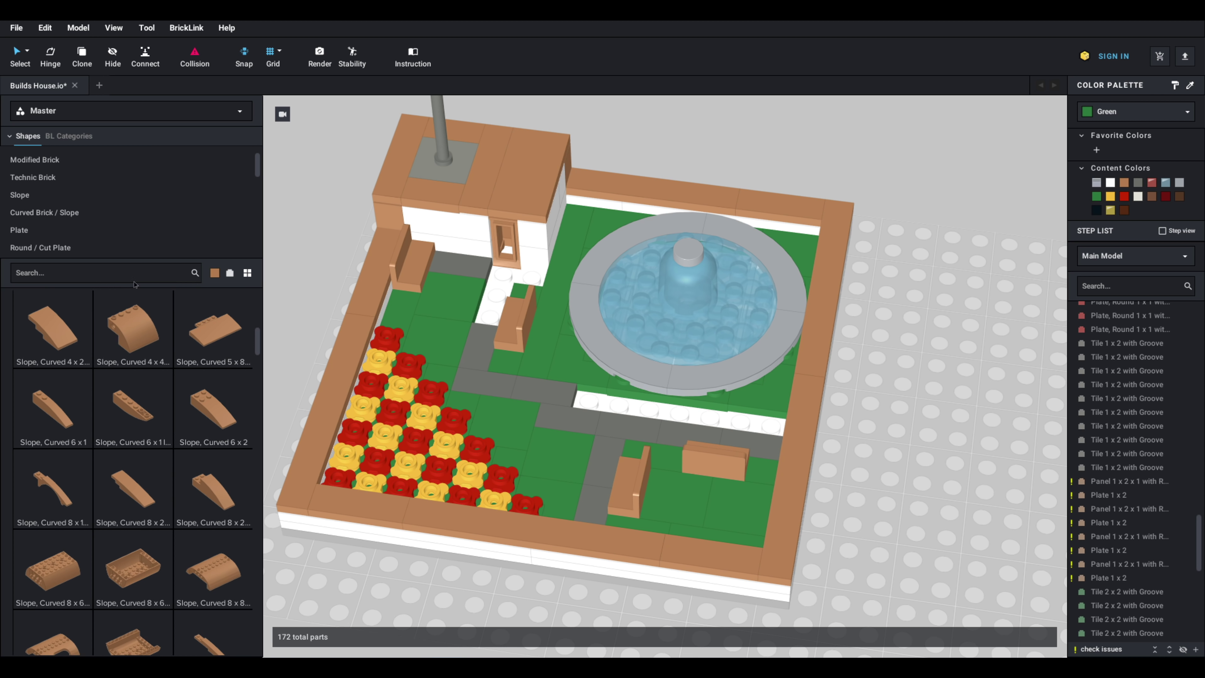
pyautogui.click(112, 247)
pyautogui.scroll(-5, 189, 404)
pyautogui.click(213, 424)
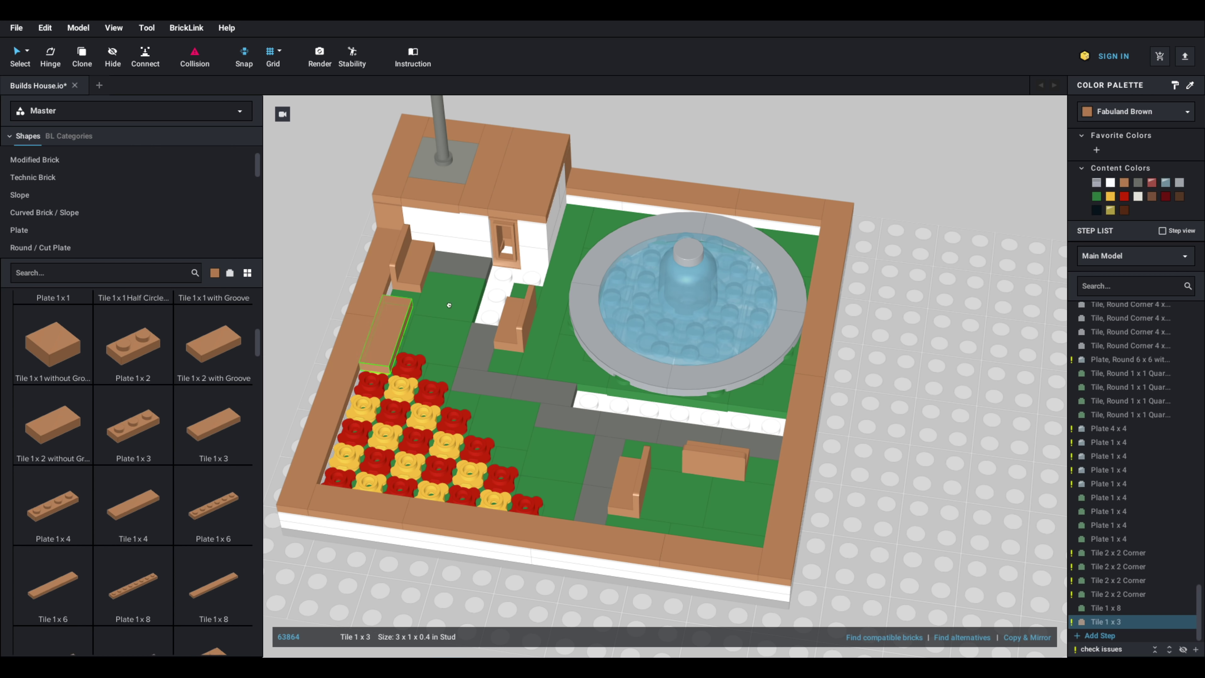
pyautogui.click(500, 295)
pyautogui.moveTo(768, 285); pyautogui.dragTo(614, 252, button='right')
pyautogui.press('Escape')
# Step: Replace the small green tile between the bench and the house with a green Tile 1 x 2 with Groove
pyautogui.click(650, 230)
pyautogui.press('Delete')
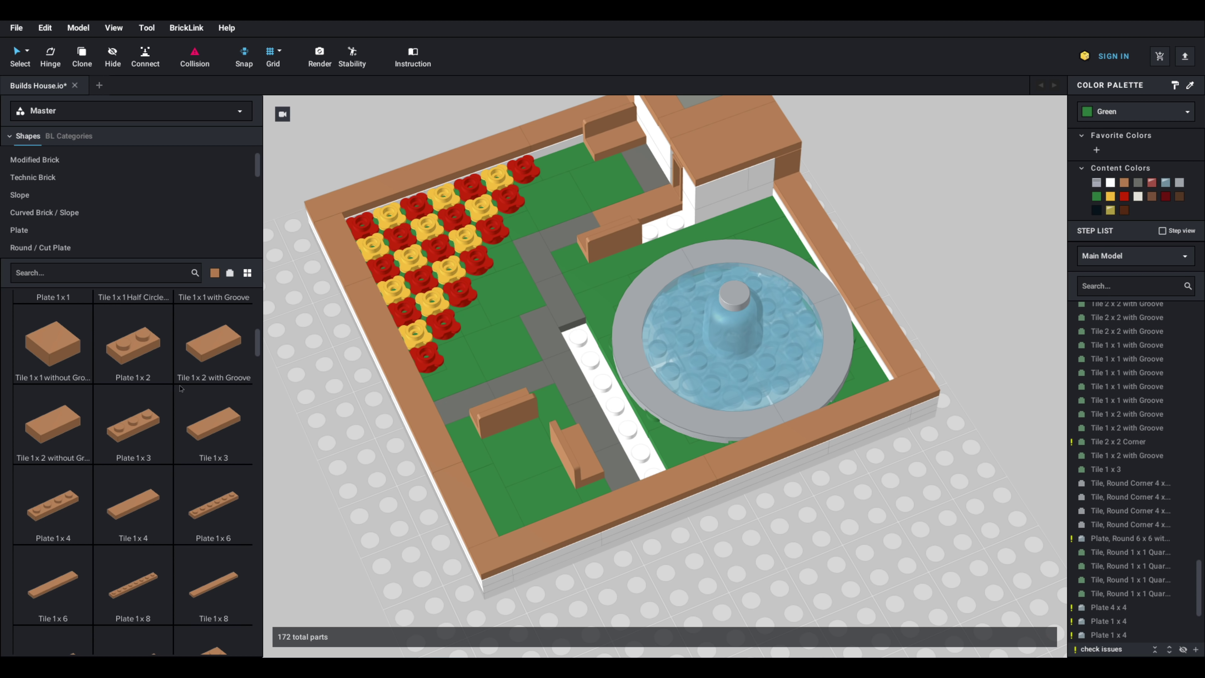
pyautogui.click(211, 349)
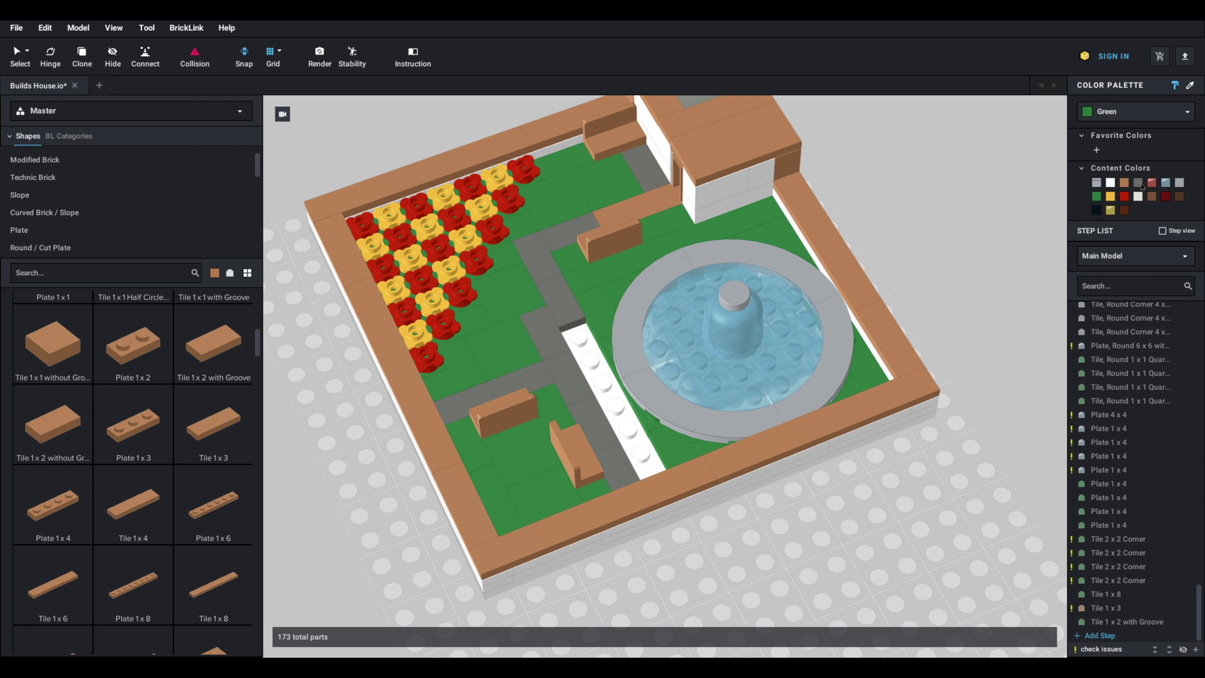
# Step: Fill the bare white strip between the path and the fountain with a Tile 1 x 3 and a Tile 1 x 4, painted Dark Bluish Gray
pyautogui.moveTo(659, 197); pyautogui.dragTo(832, 251, button='right')
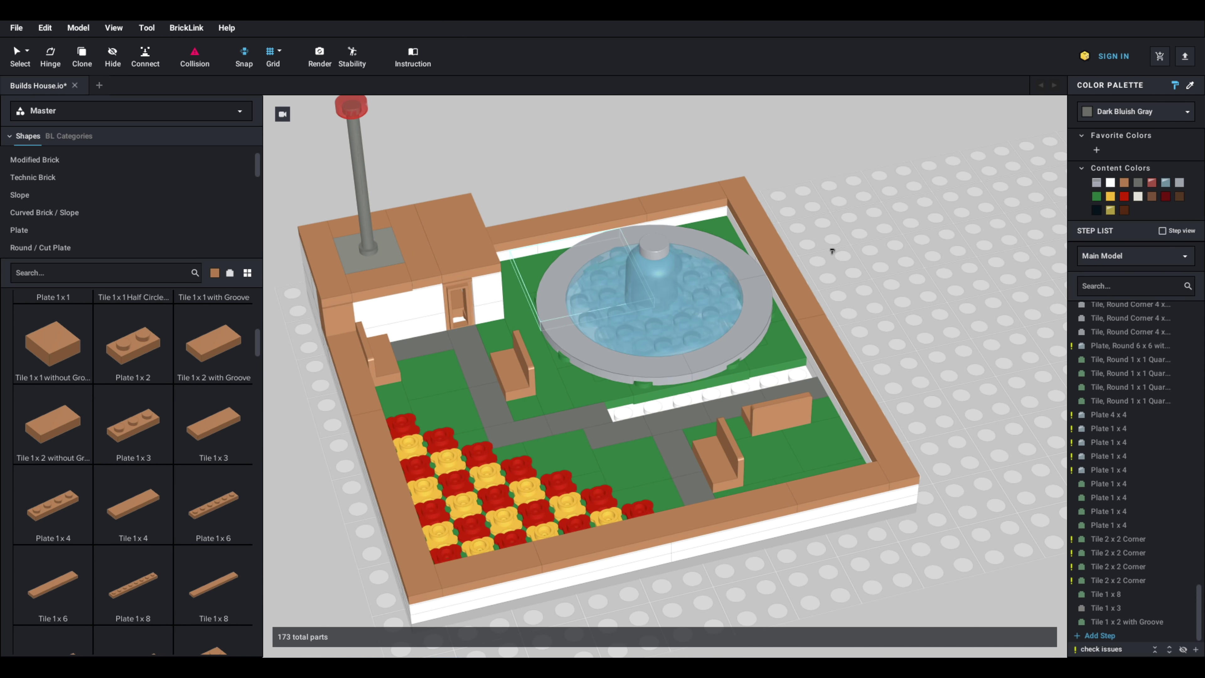
pyautogui.moveTo(783, 324); pyautogui.dragTo(665, 406, button='right')
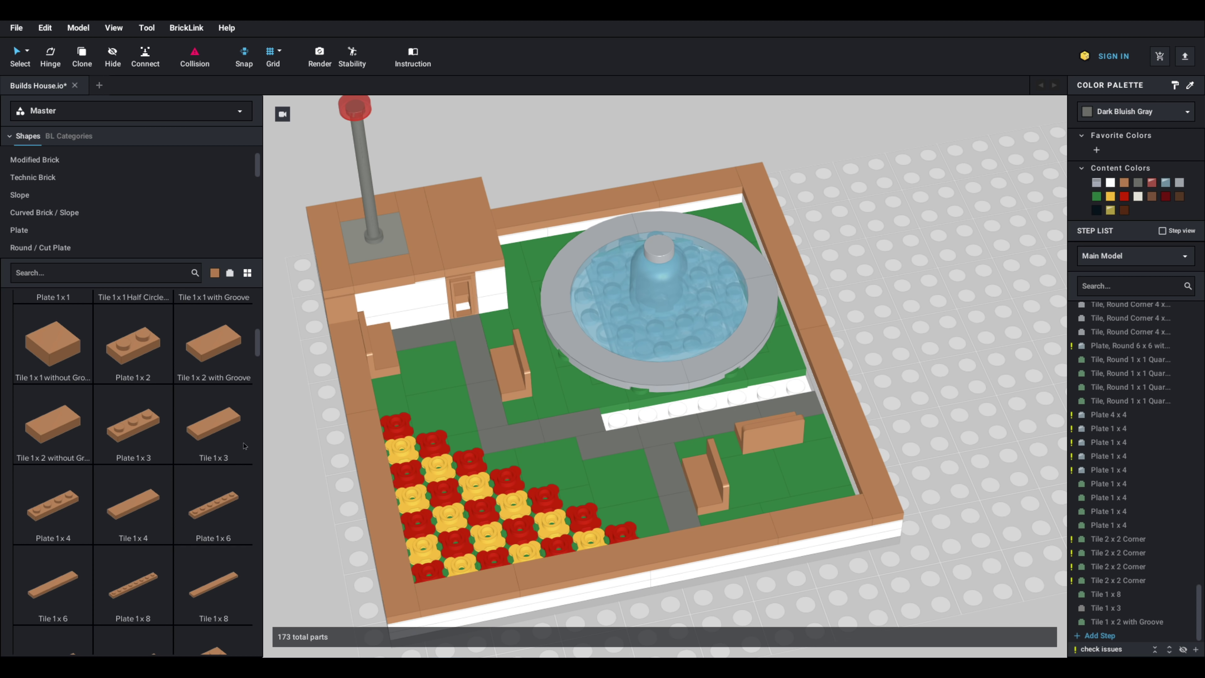
pyautogui.moveTo(417, 455); pyautogui.dragTo(646, 411)
pyautogui.moveTo(134, 504); pyautogui.dragTo(743, 397)
pyautogui.click(857, 367)
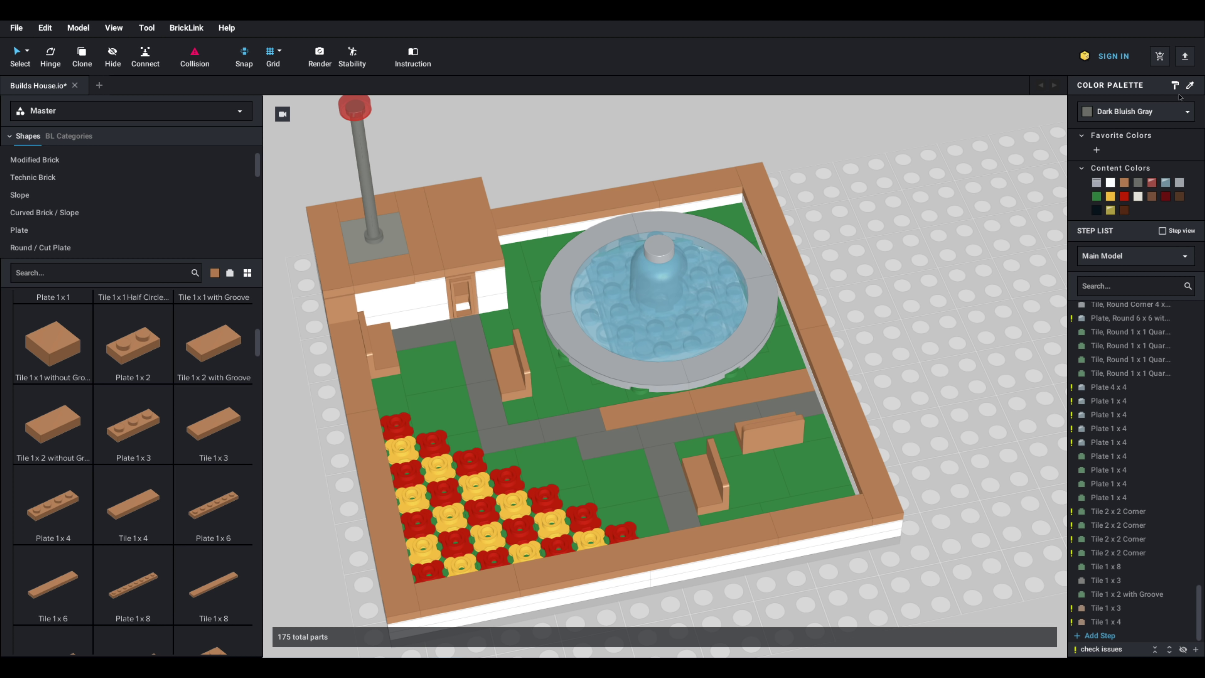
pyautogui.click(691, 405)
pyautogui.click(747, 400)
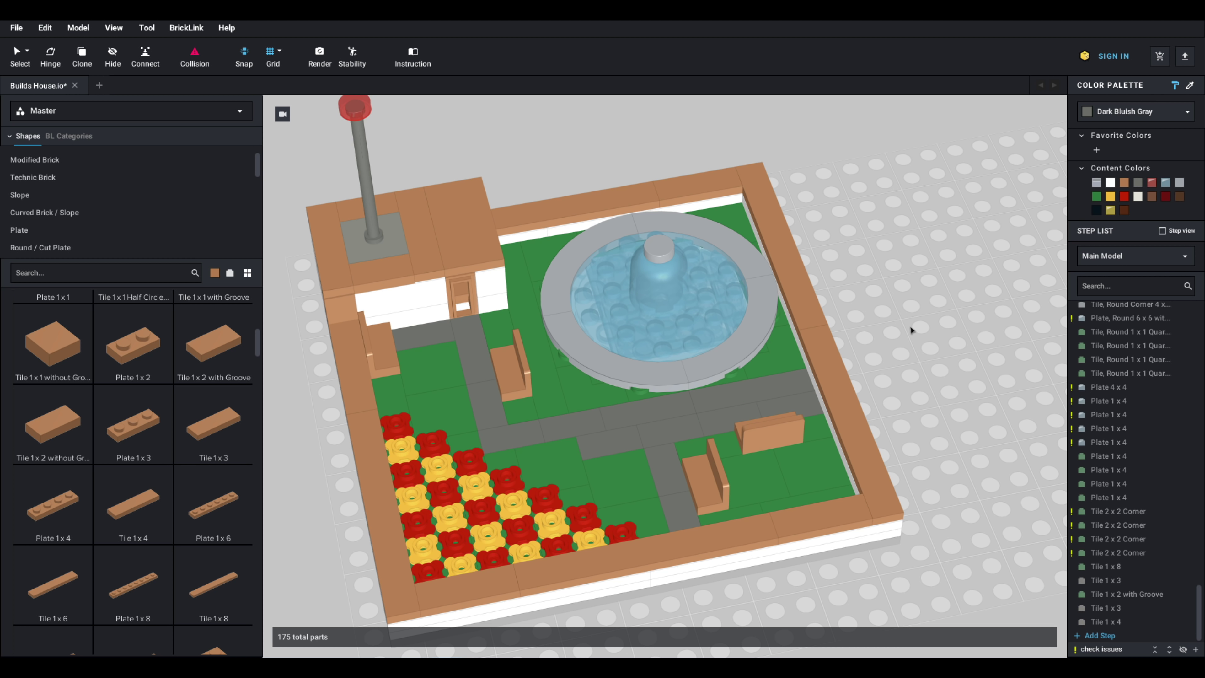
# Step: Replace the small green tile in front of the bench near the house door with a Plate 1 x 1
pyautogui.moveTo(915, 331); pyautogui.dragTo(900, 330, button='right')
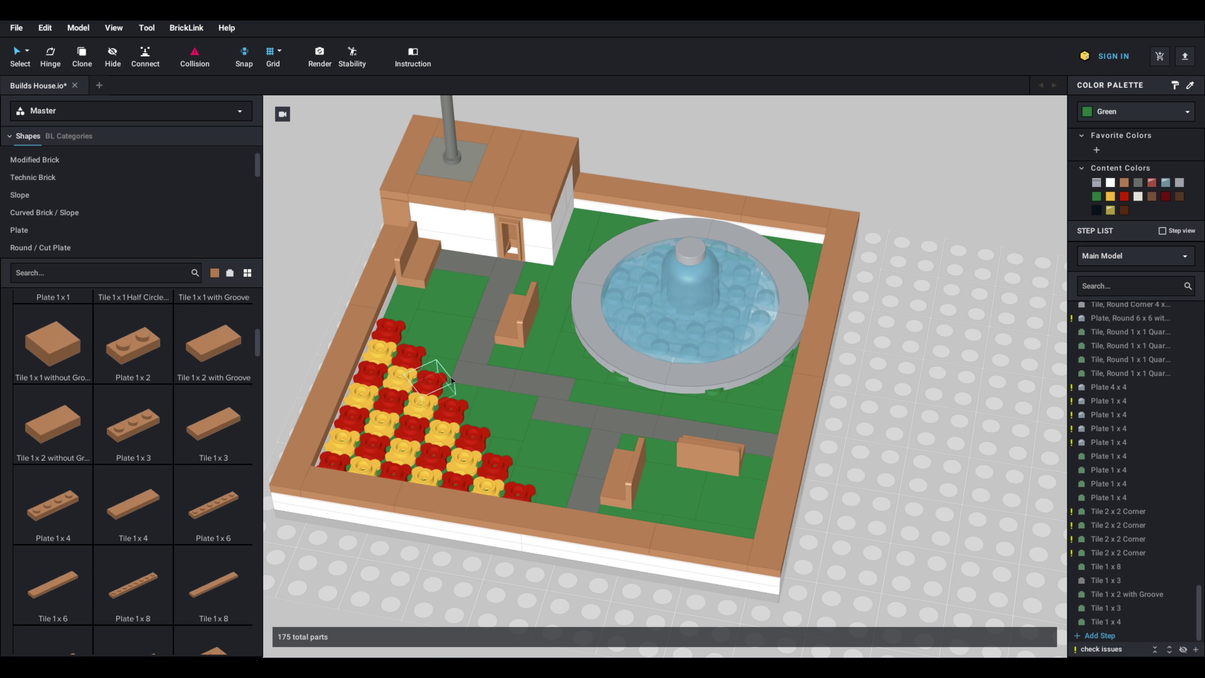
pyautogui.moveTo(452, 380); pyautogui.dragTo(567, 275, button='right')
pyautogui.click(873, 397)
pyautogui.moveTo(822, 398); pyautogui.dragTo(843, 413, button='right')
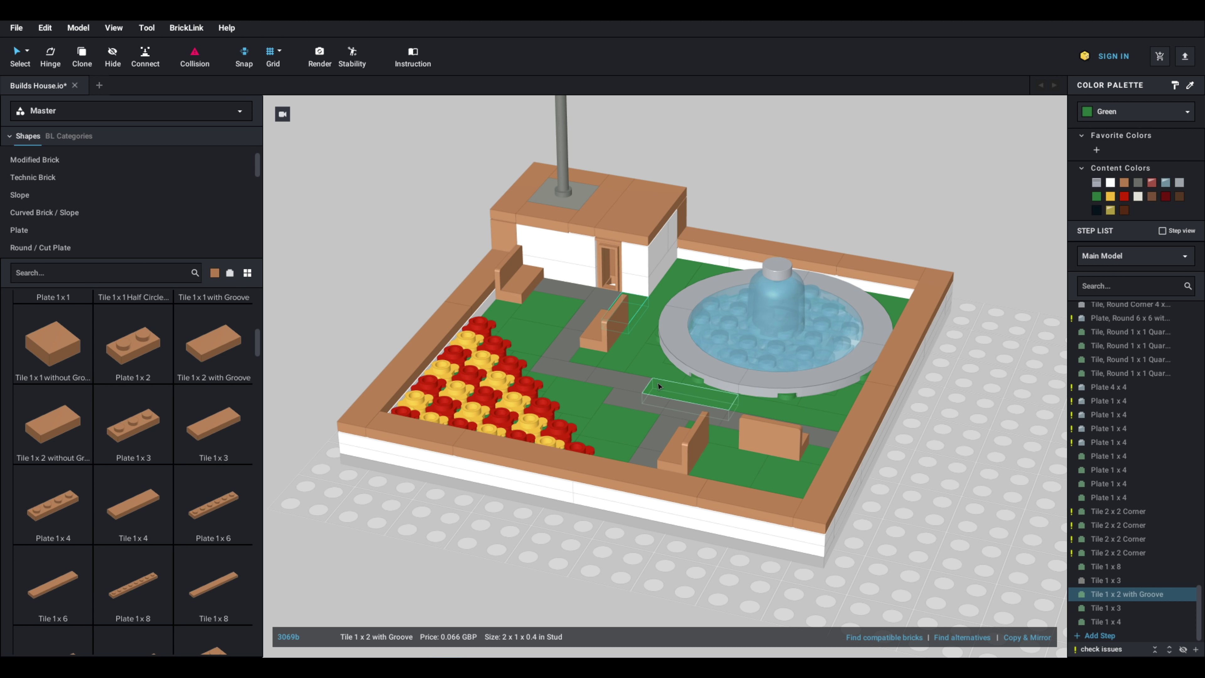
pyautogui.click(598, 362)
pyautogui.press('Delete')
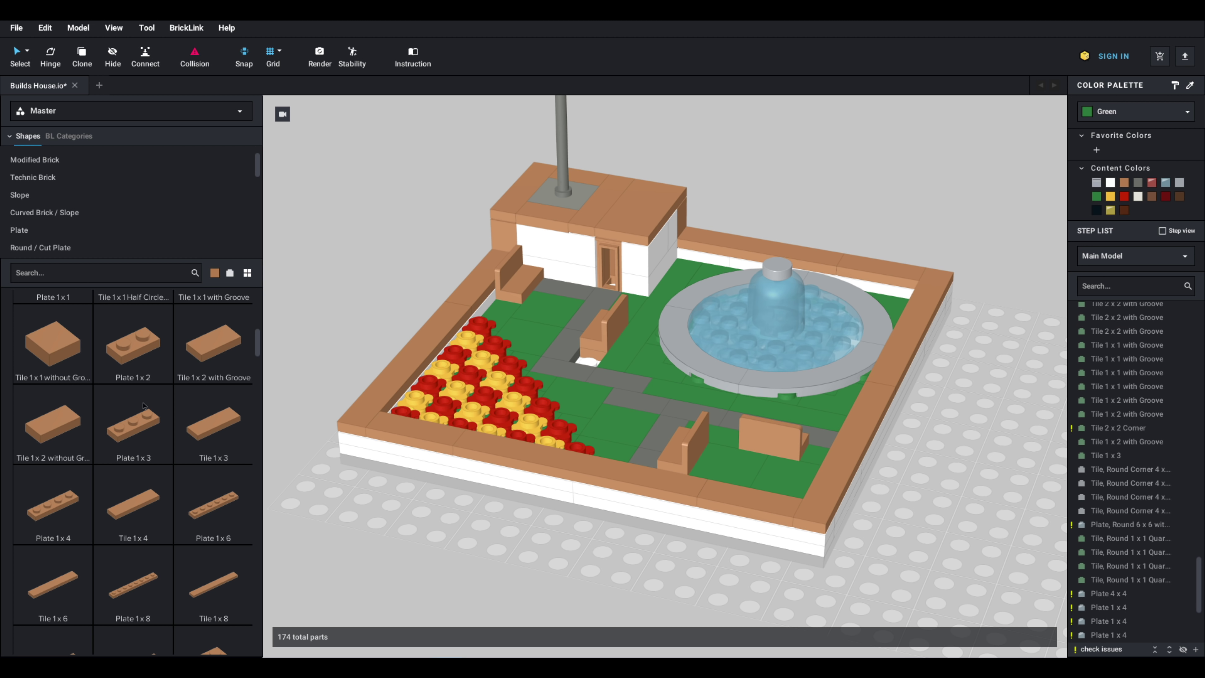
pyautogui.scroll(3, 96, 430)
pyautogui.click(53, 489)
pyautogui.click(591, 365)
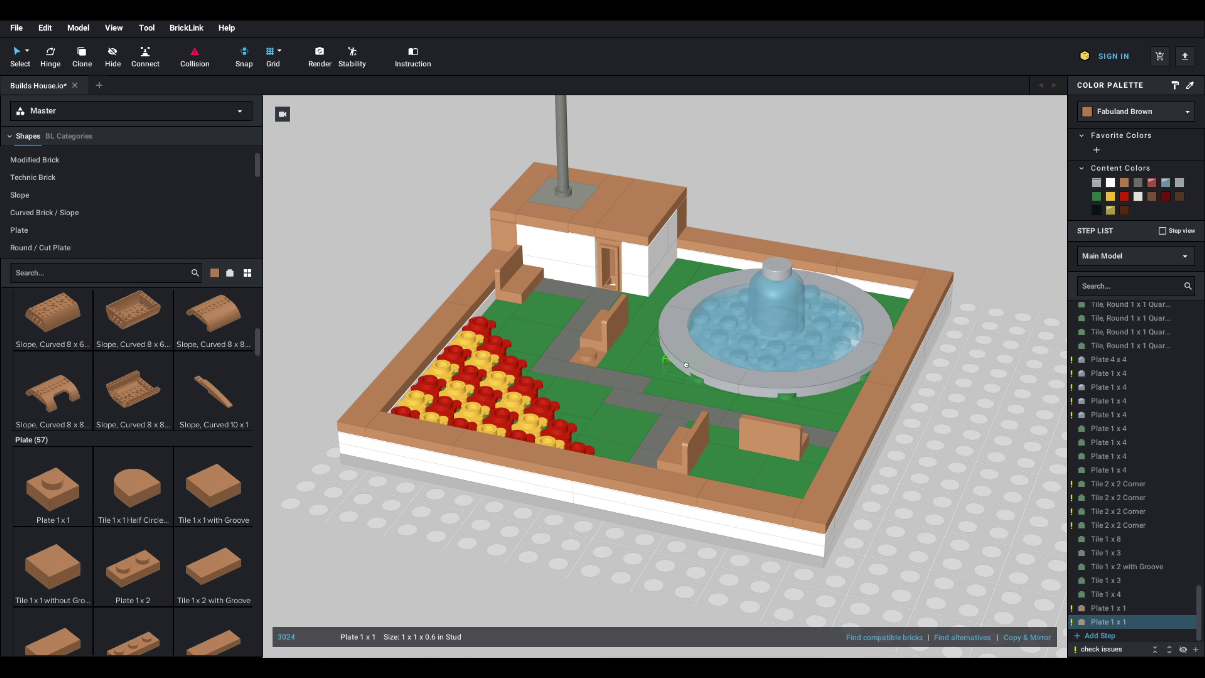
pyautogui.press('Escape')
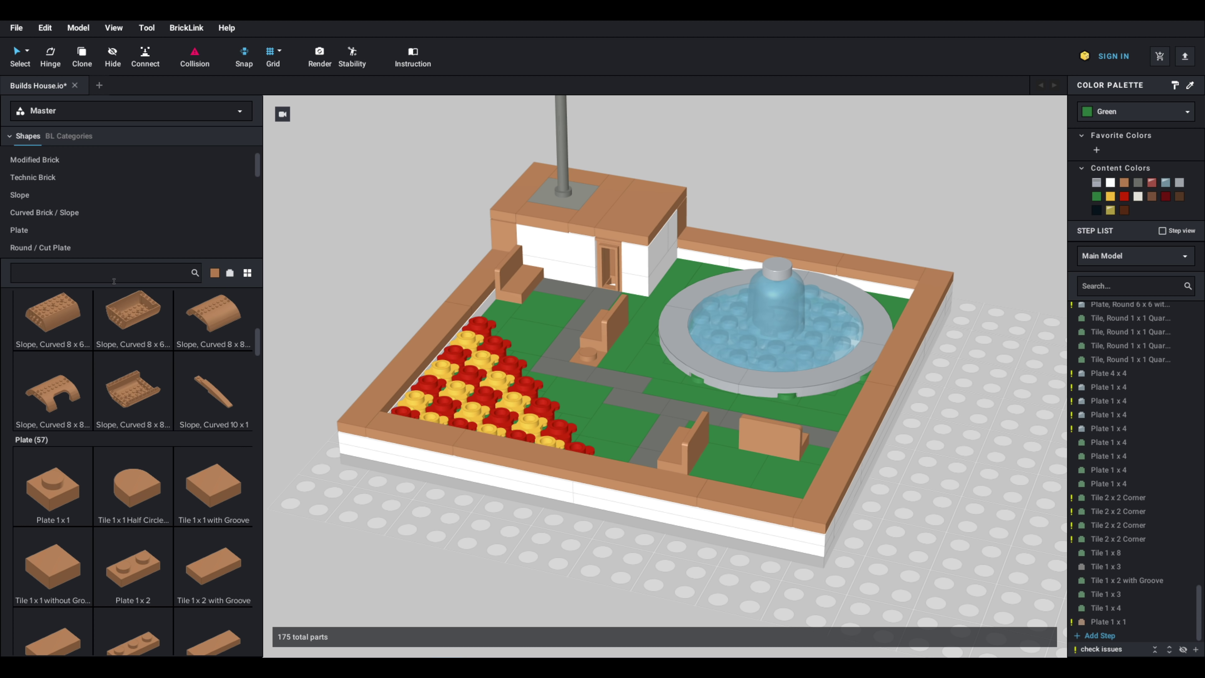
# Step: Search the part library for "trop" to find the minifig trophy pieces
pyautogui.click(114, 278)
pyautogui.write('tr')
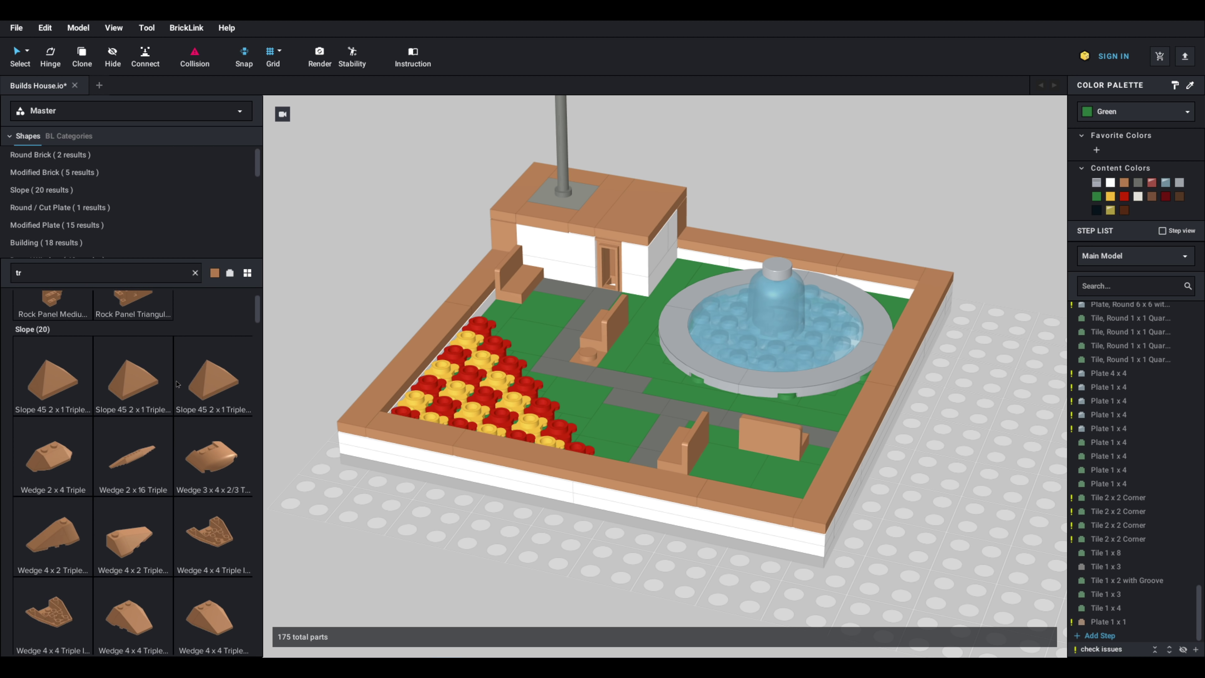
pyautogui.scroll(-20, 176, 384)
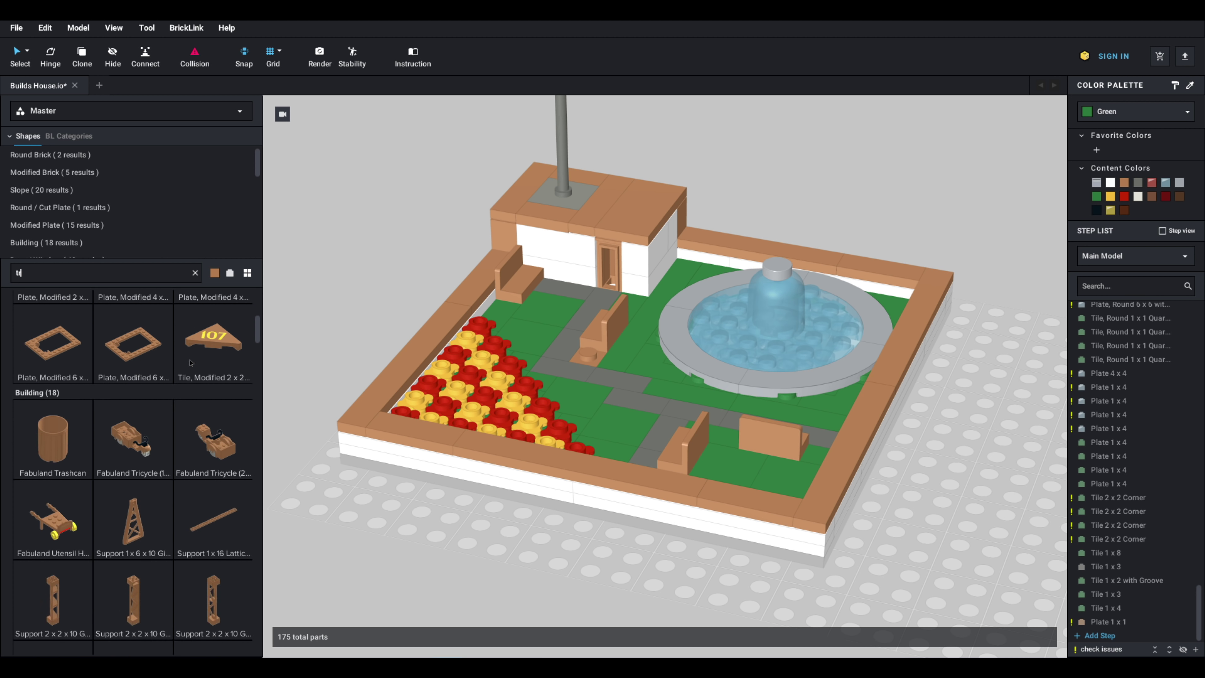
pyautogui.scroll(-15, 190, 363)
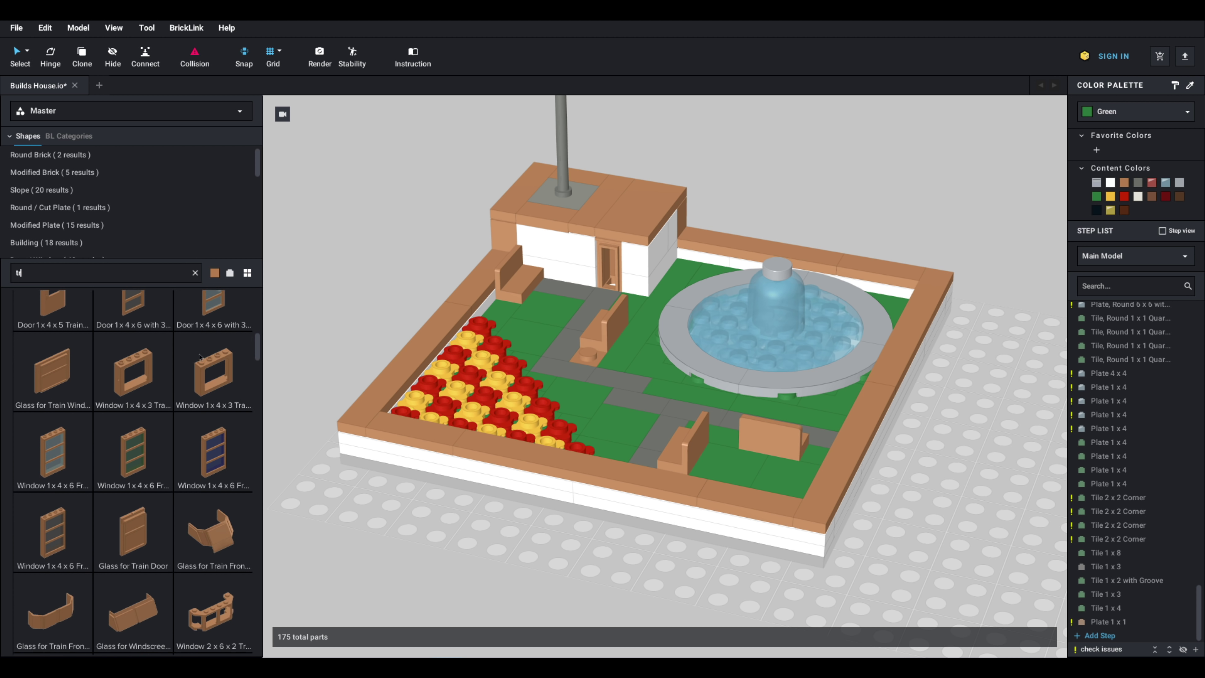
pyautogui.scroll(-3, 199, 357)
pyautogui.write('o')
pyautogui.scroll(-2, 205, 371)
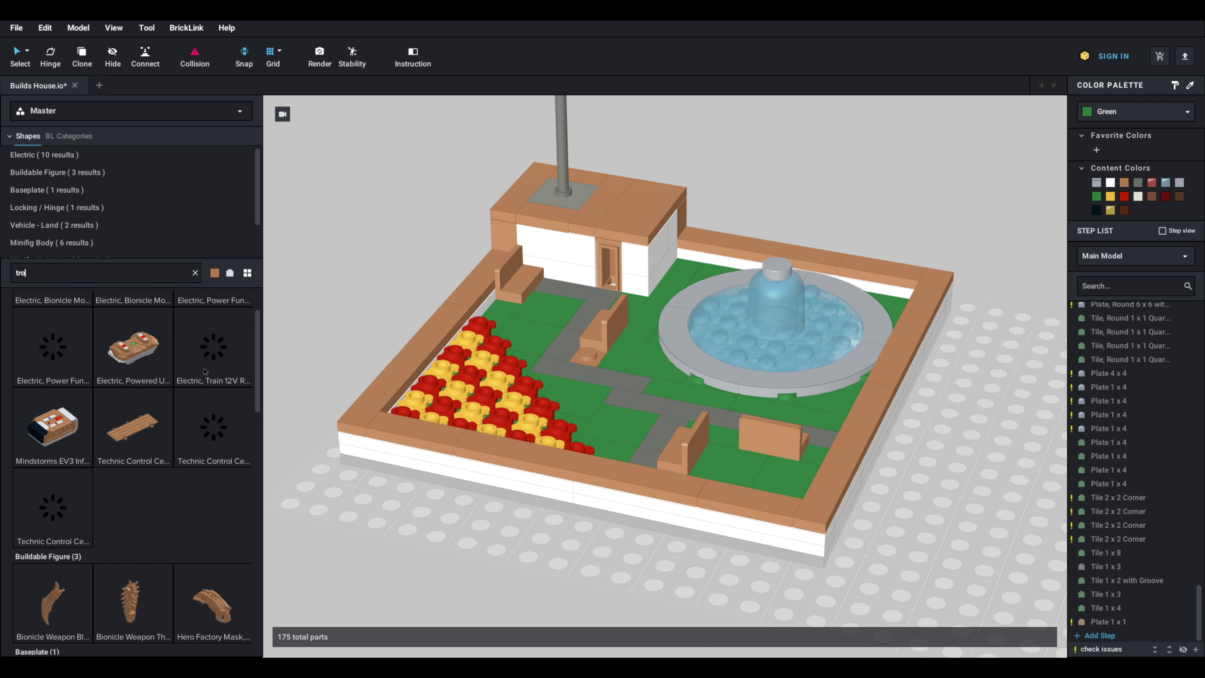
pyautogui.write('p')
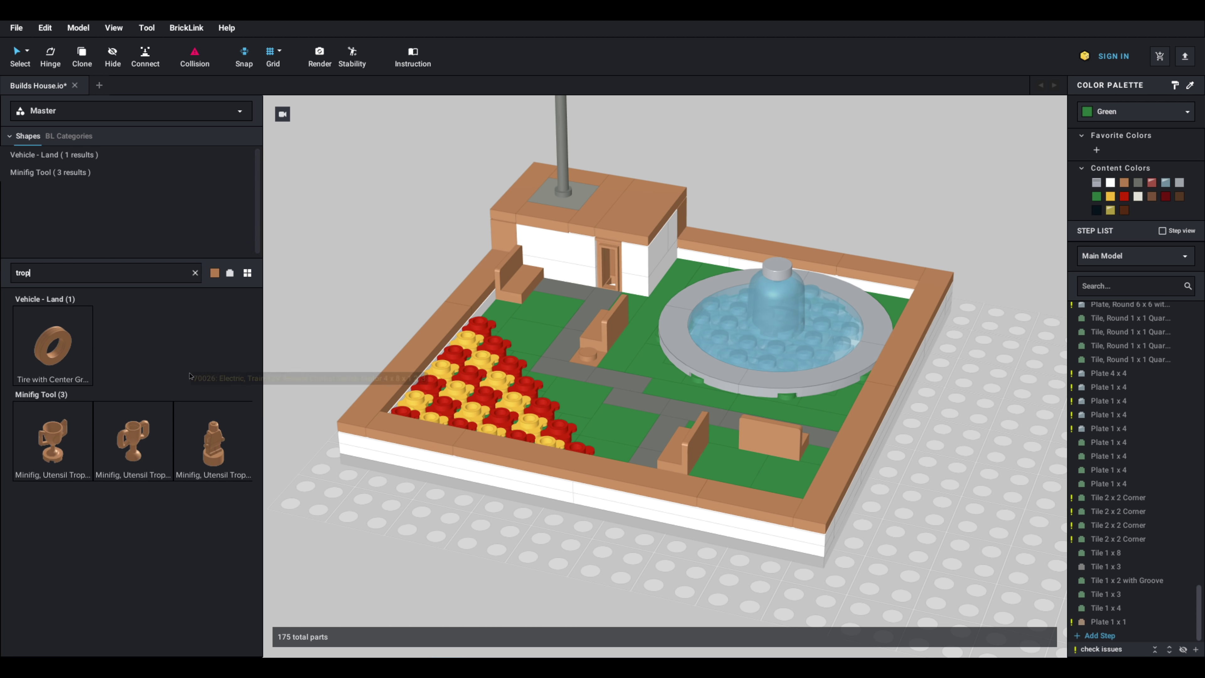
# Step: Stand a Minifig Utensil Trophy Statuette on the 1 x 1 plate by the bench, painting the plate Green and the statuette Metallic Silver
pyautogui.click(216, 446)
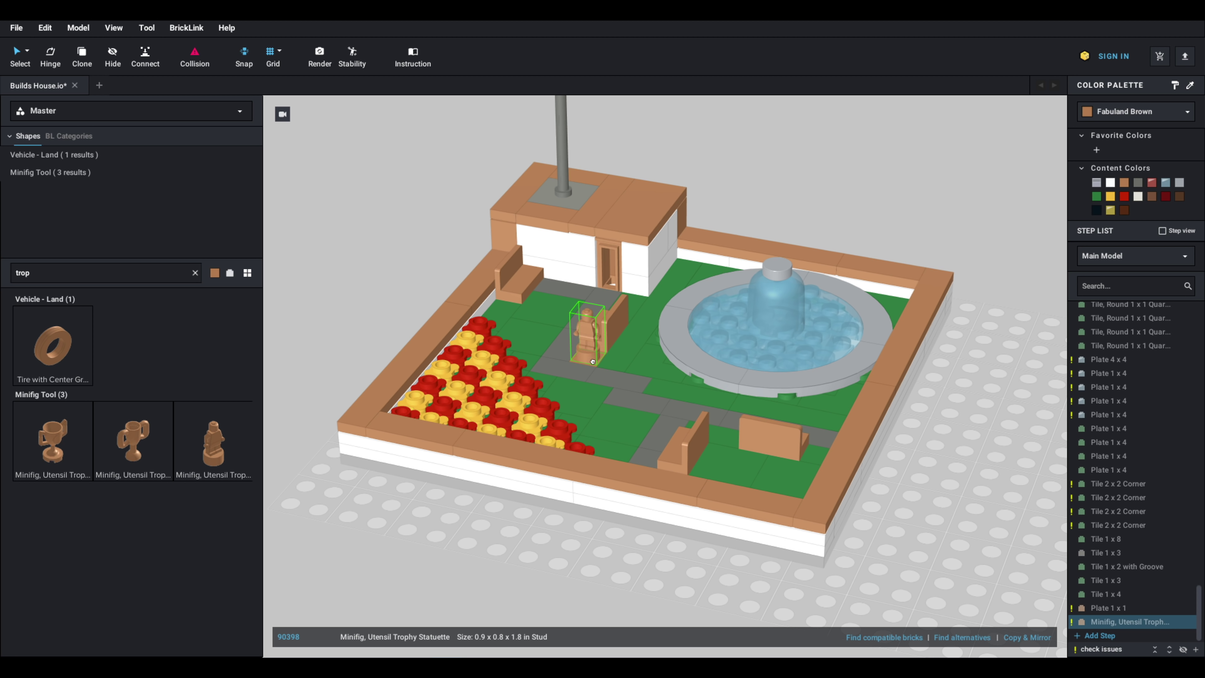
pyautogui.click(592, 361)
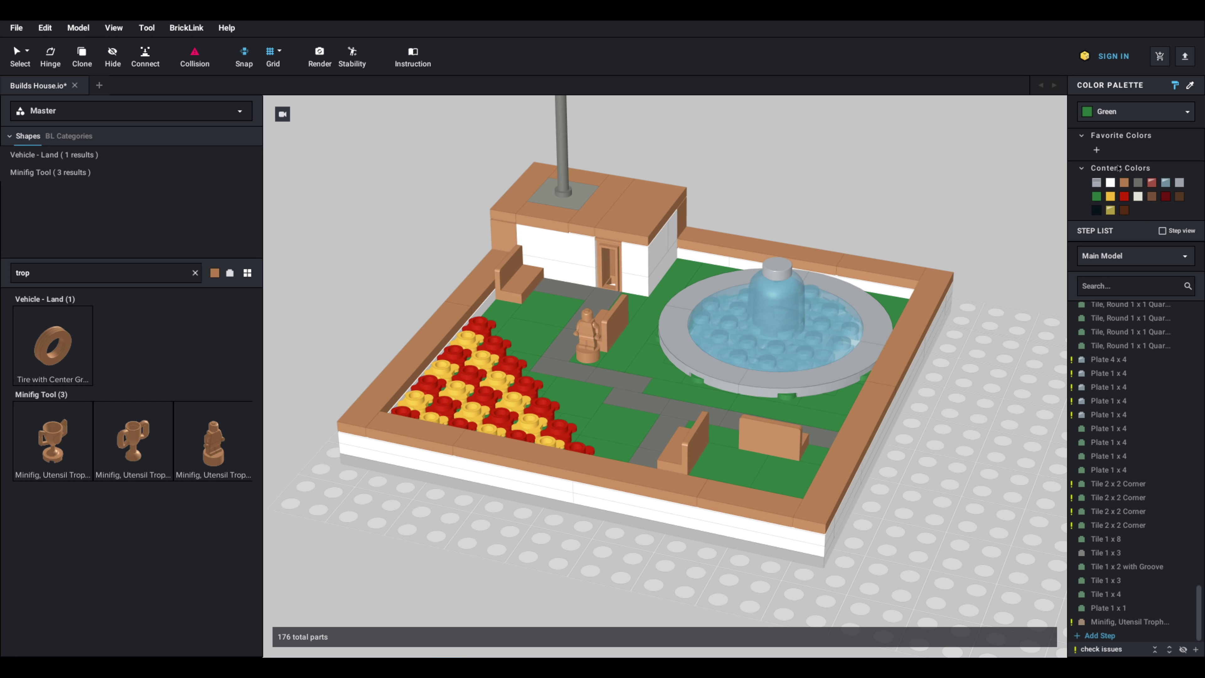
pyautogui.click(605, 354)
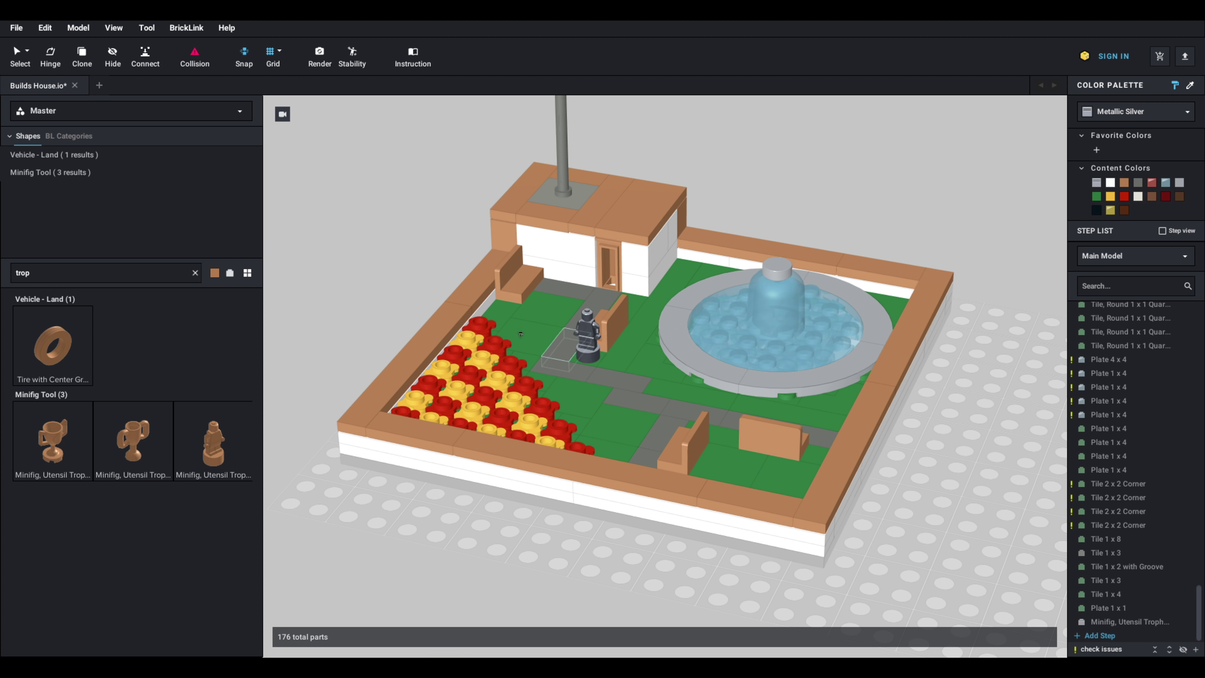
pyautogui.press('Escape')
# Step: Group the entire garden with its house and fountain into a submodel, keeping the default name SubModel Group 1
pyautogui.moveTo(354, 276)
pyautogui.mouseDown(button='right')
pyautogui.moveTo(363, 272)
pyautogui.moveTo(345, 280)
pyautogui.moveTo(357, 256)
pyautogui.mouseUp(button='right')
pyautogui.scroll(-5, 358, 256)
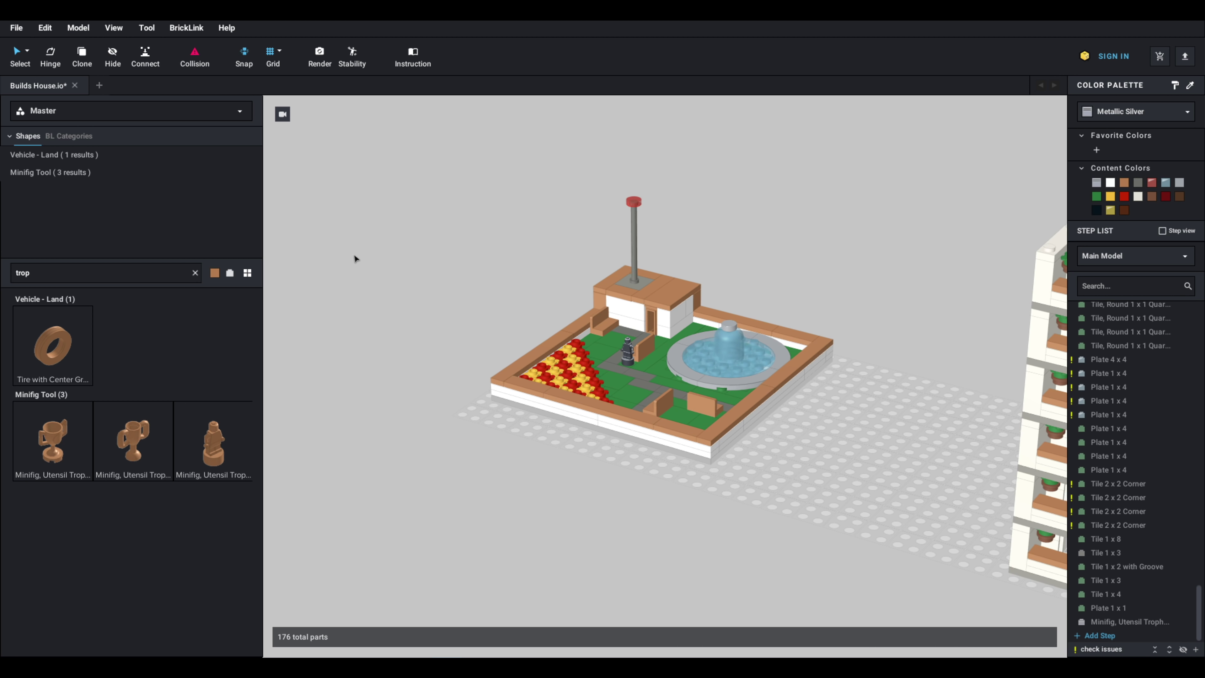
pyautogui.moveTo(404, 135); pyautogui.dragTo(793, 478)
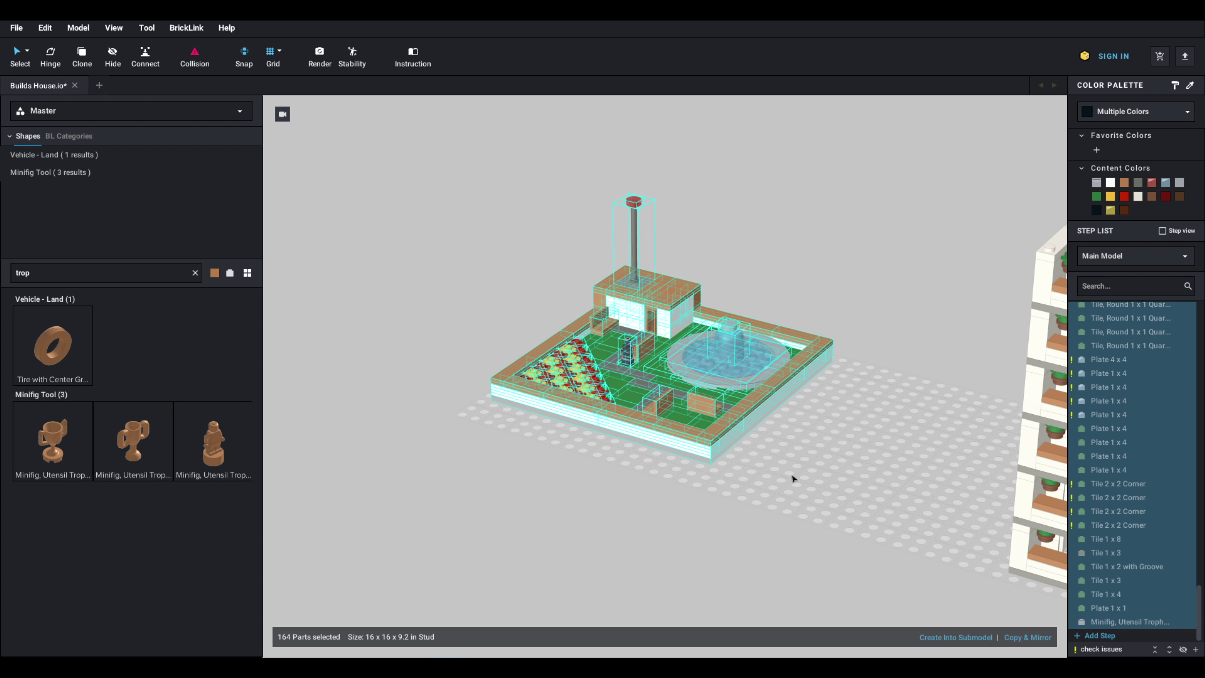
pyautogui.hotkey('ctrl', 'g')
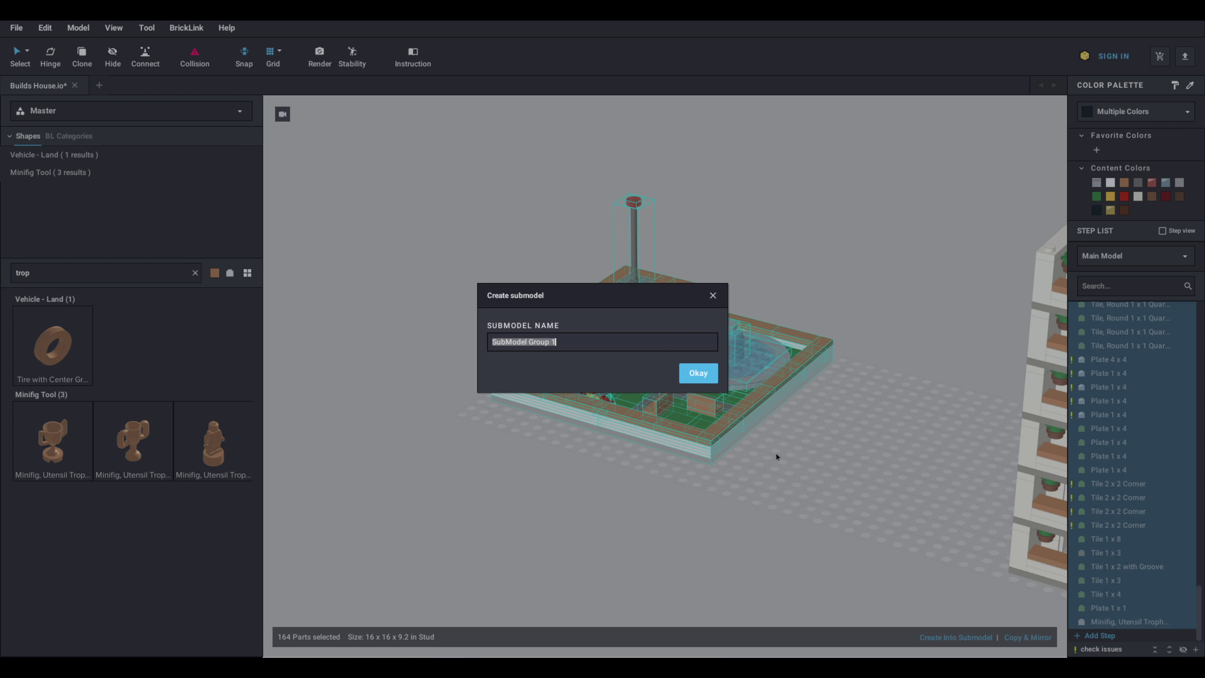
pyautogui.click(696, 373)
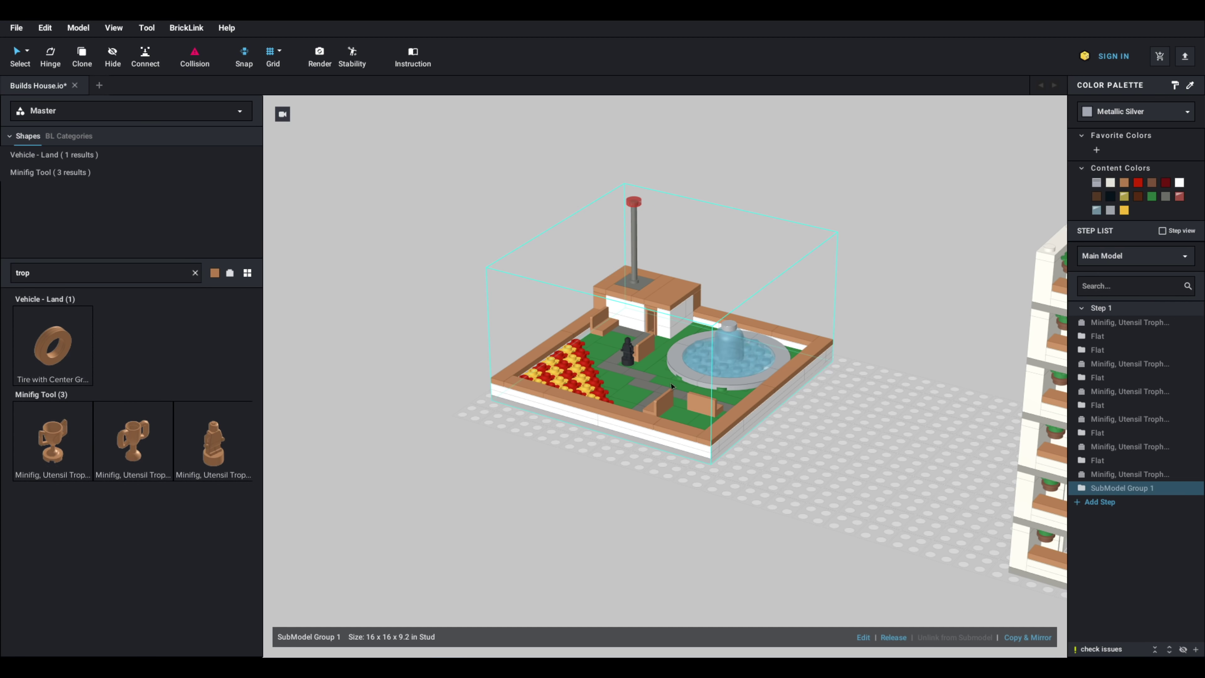
# Step: Move the garden submodel onto the roof of the apartment building, aligned with its outer walls
pyautogui.click(485, 412)
pyautogui.scroll(-3, 485, 412)
pyautogui.moveTo(565, 439); pyautogui.dragTo(599, 420, button='right')
pyautogui.moveTo(683, 412); pyautogui.dragTo(836, 318)
pyautogui.scroll(-3, 786, 412)
pyautogui.click(737, 382)
pyautogui.scroll(10, 802, 340)
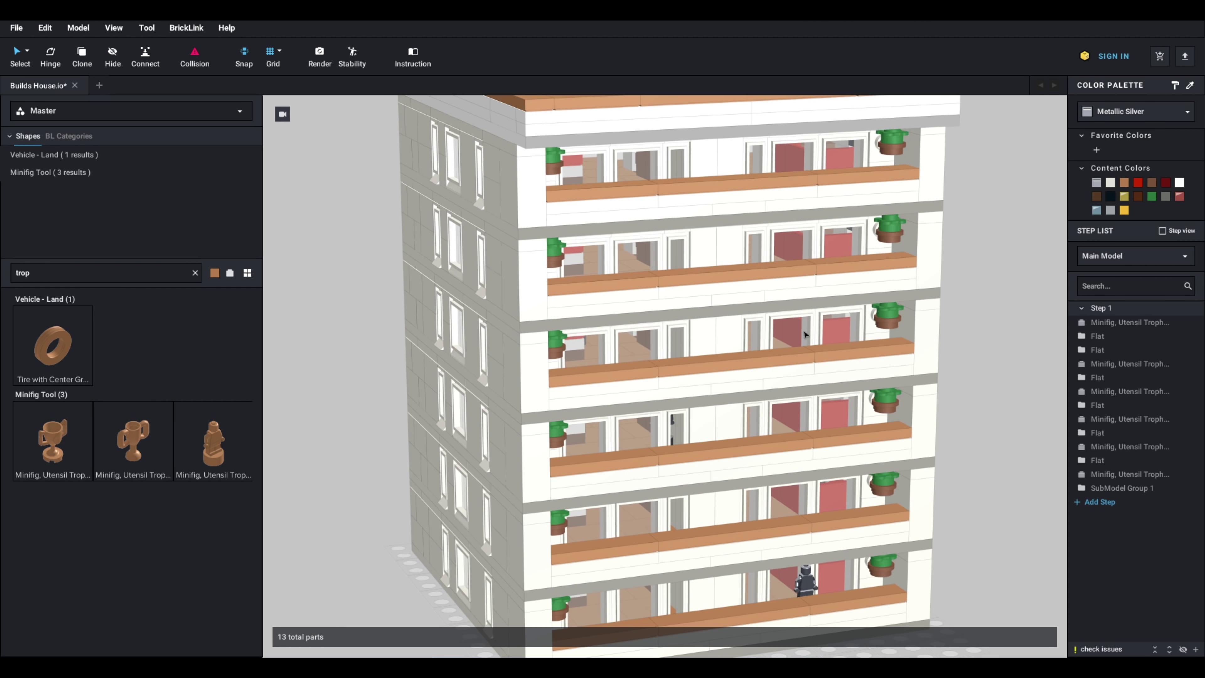
pyautogui.moveTo(804, 334); pyautogui.dragTo(728, 426, button='right')
pyautogui.moveTo(691, 402); pyautogui.dragTo(677, 393)
pyautogui.click(504, 389)
pyautogui.moveTo(551, 398); pyautogui.dragTo(565, 369, button='right')
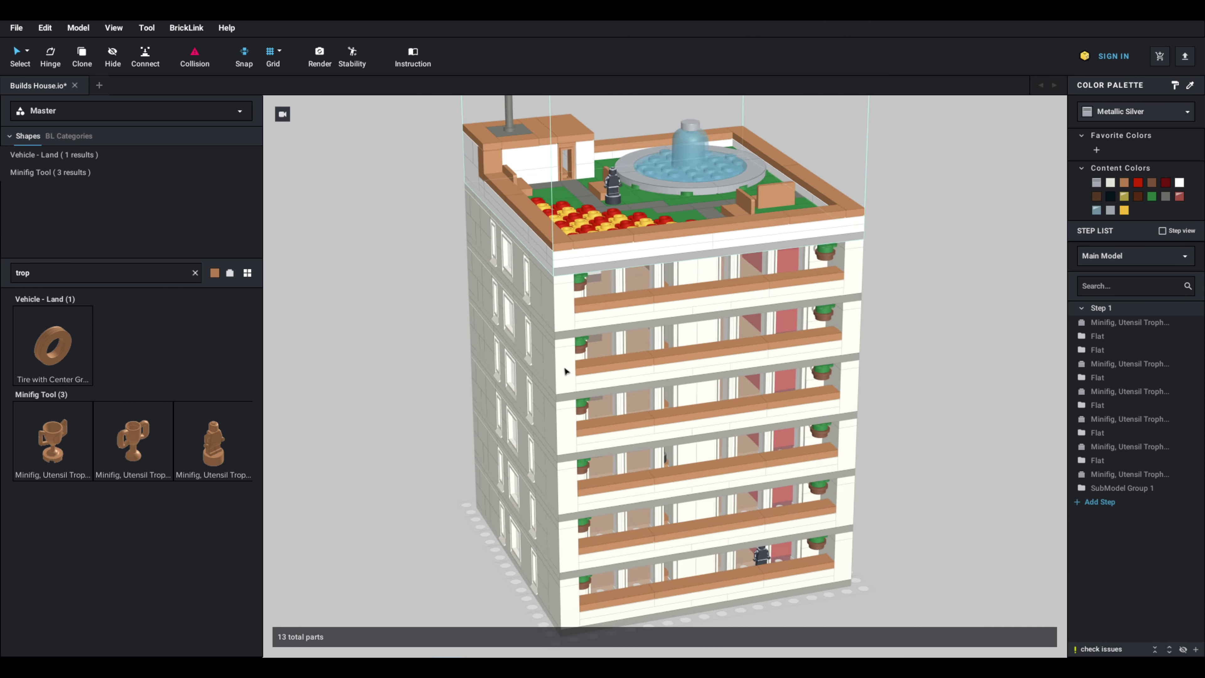
# Step: Examine the apartment building and its rooftop garden from several sides, up close and from a distance
pyautogui.rightClick(564, 368)
pyautogui.click(905, 282)
pyautogui.moveTo(905, 283); pyautogui.dragTo(838, 317, button='right')
pyautogui.click(898, 234)
pyautogui.scroll(-4, 896, 298)
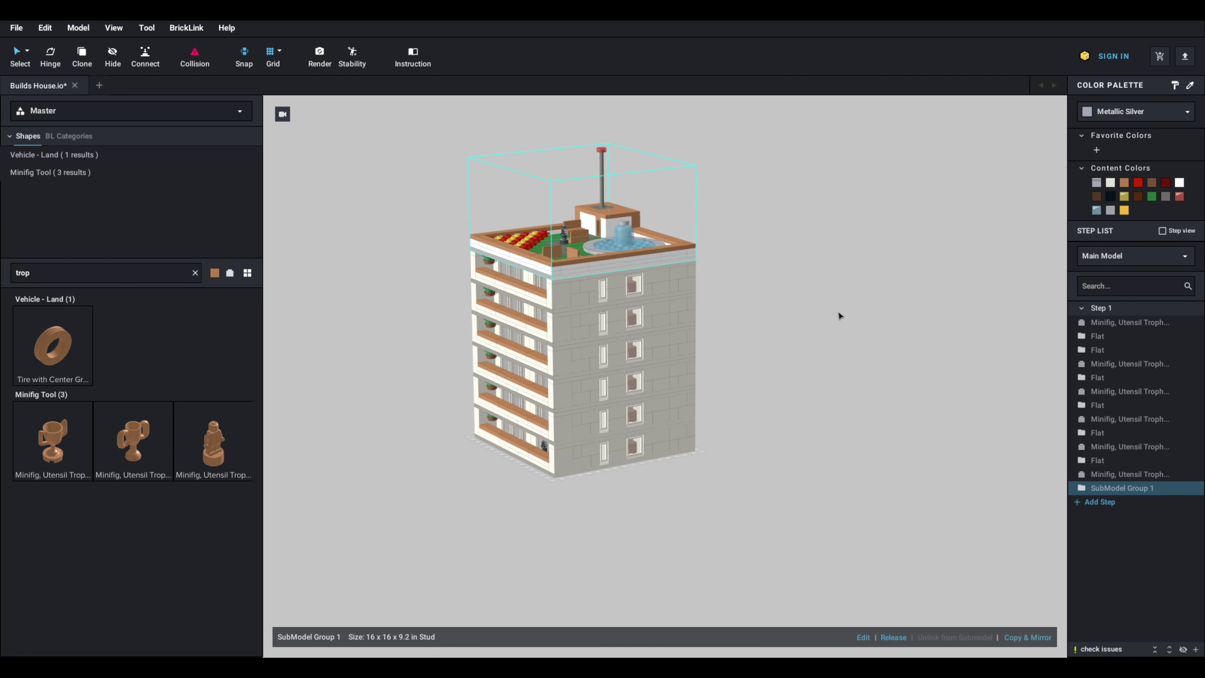
pyautogui.click(691, 288)
pyautogui.click(666, 261)
pyautogui.click(679, 271)
pyautogui.click(705, 260)
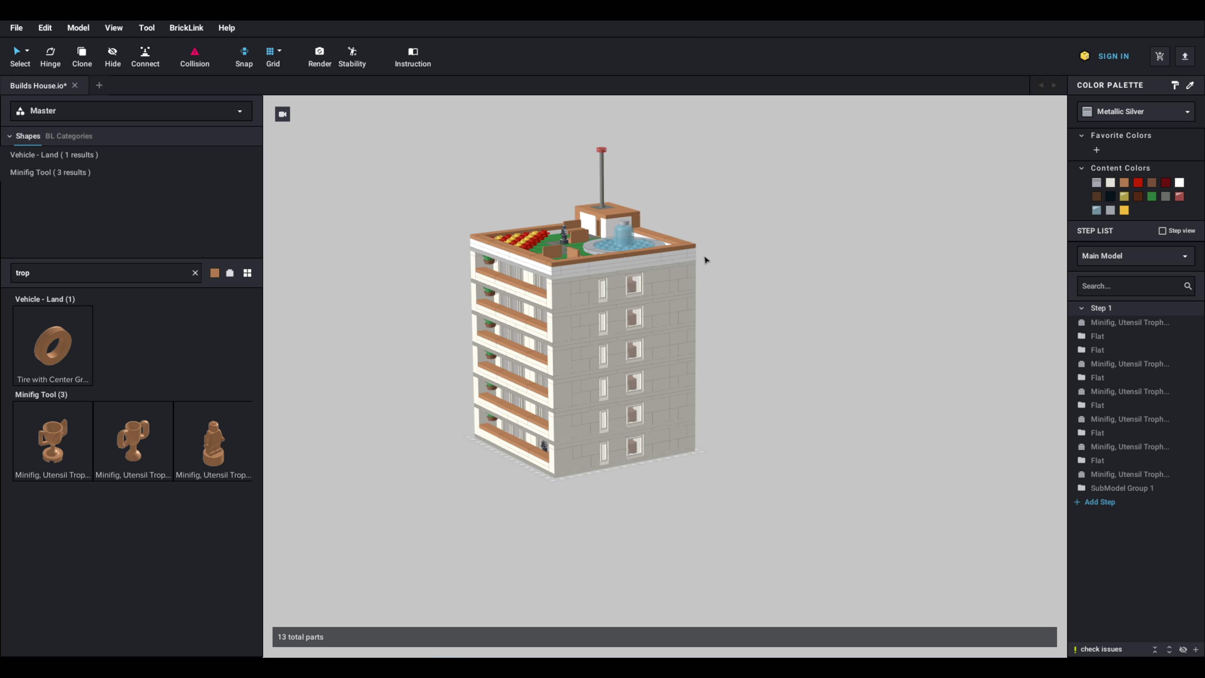
pyautogui.moveTo(624, 249); pyautogui.dragTo(702, 262, button='right')
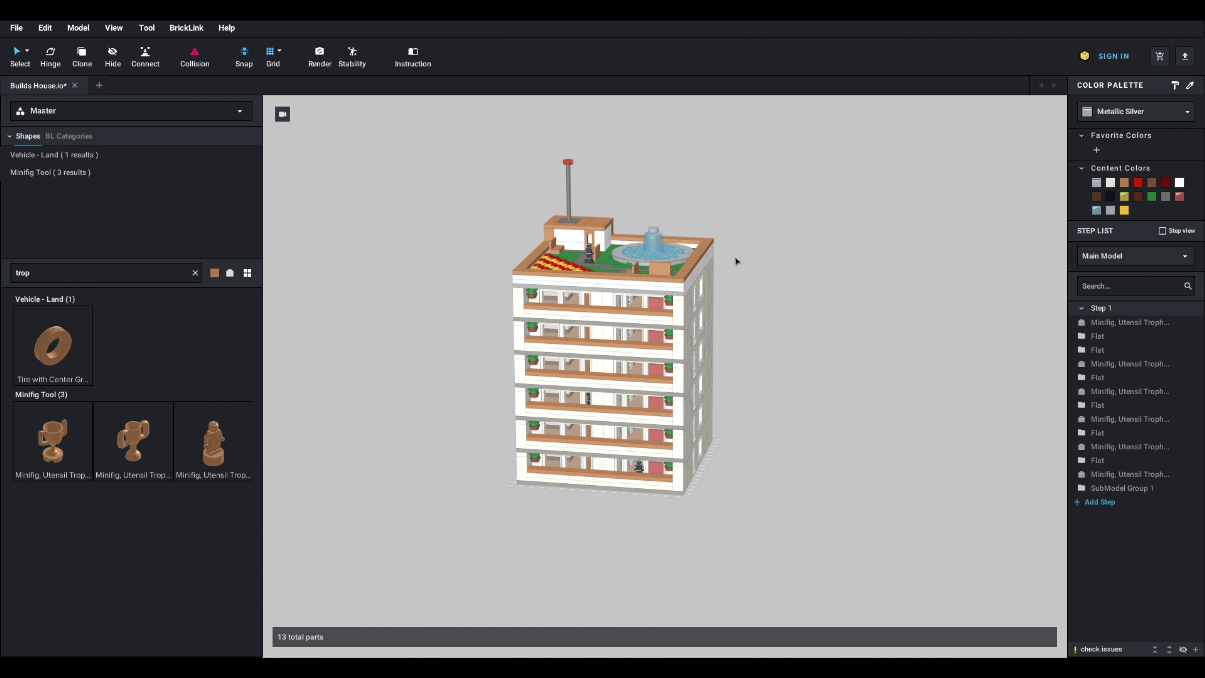
pyautogui.scroll(4, 764, 270)
pyautogui.scroll(-1, 775, 269)
pyautogui.moveTo(774, 270); pyautogui.dragTo(728, 294, button='right')
pyautogui.scroll(5, 776, 269)
pyautogui.moveTo(729, 293); pyautogui.dragTo(831, 296, button='middle')
pyautogui.scroll(-2, 831, 297)
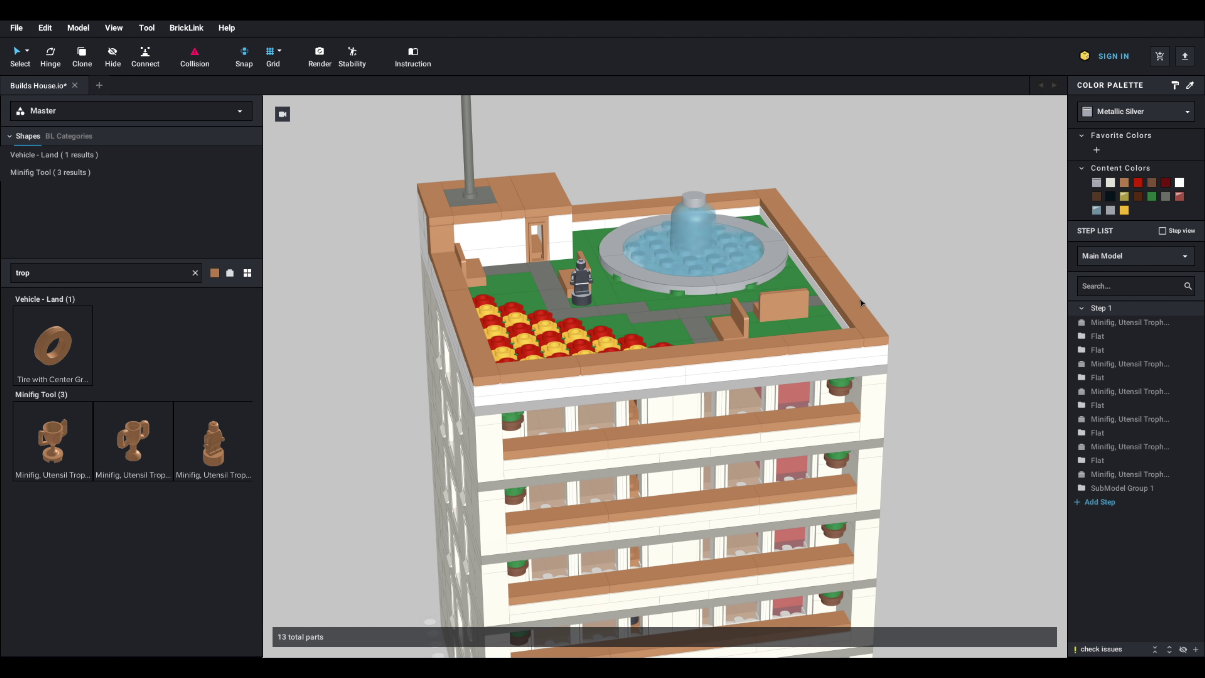
pyautogui.moveTo(831, 296); pyautogui.dragTo(869, 297, button='right')
pyautogui.moveTo(505, 195); pyautogui.dragTo(637, 362, button='right')
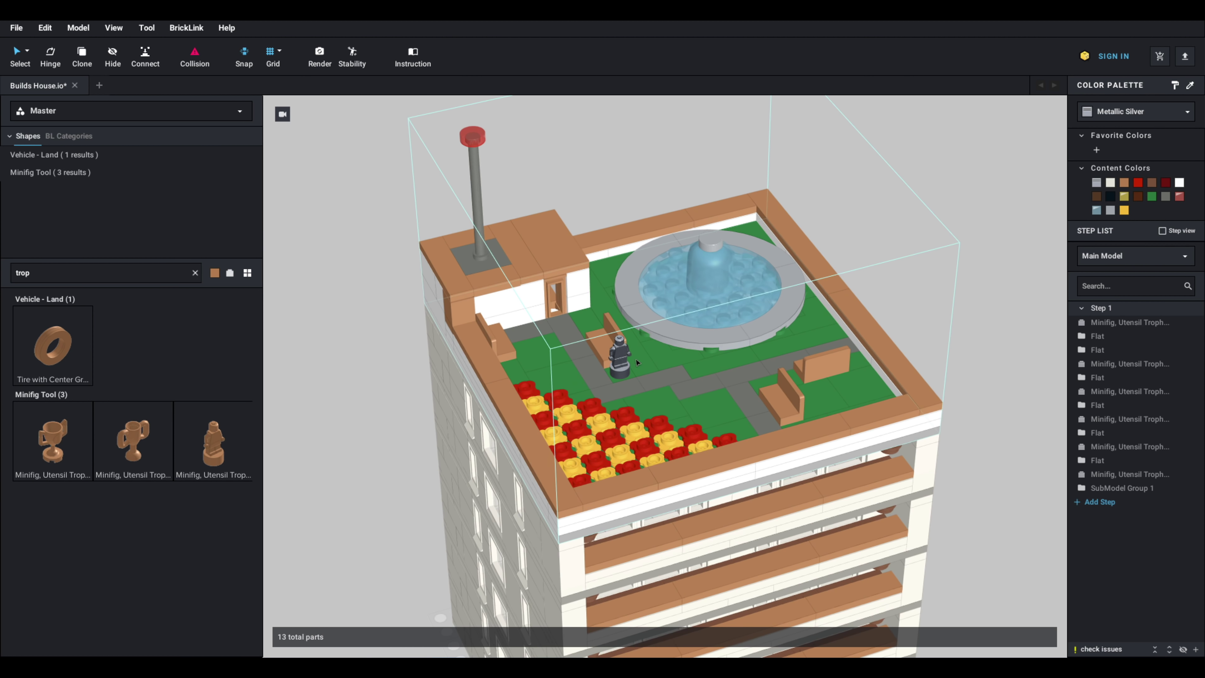
pyautogui.moveTo(786, 384)
pyautogui.mouseDown(button='right')
pyautogui.moveTo(760, 371)
pyautogui.moveTo(775, 370)
pyautogui.mouseUp(button='right')
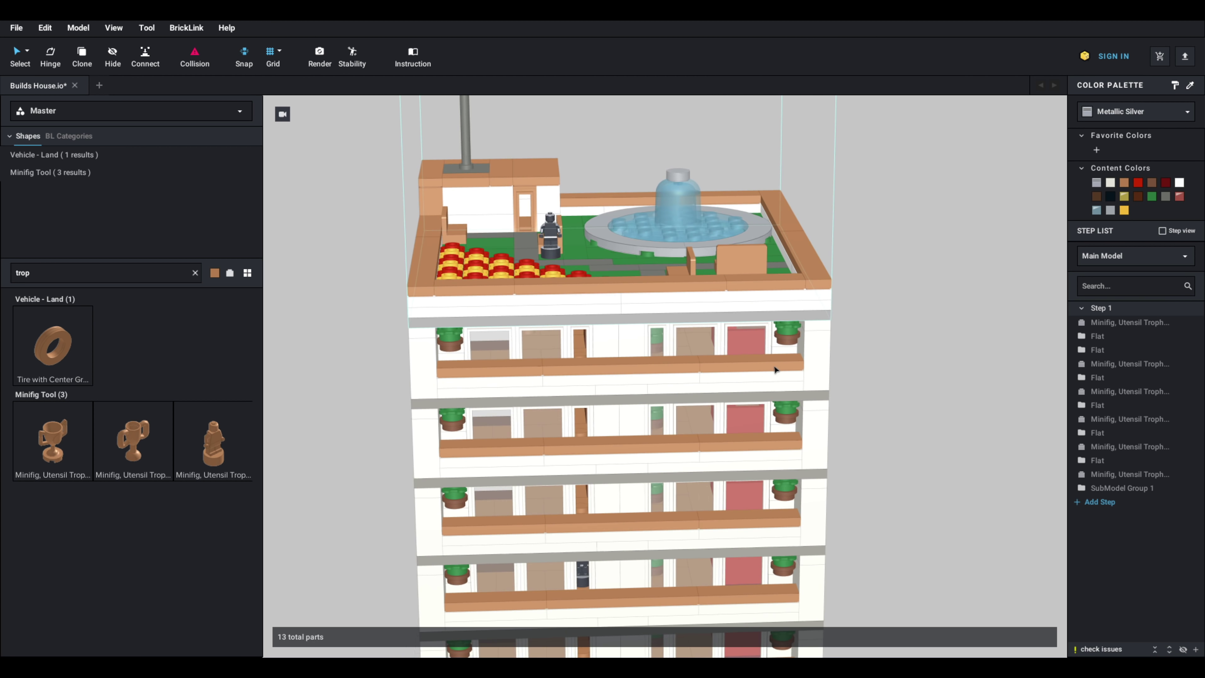
pyautogui.moveTo(895, 344); pyautogui.dragTo(900, 378, button='right')
pyautogui.scroll(-5, 883, 368)
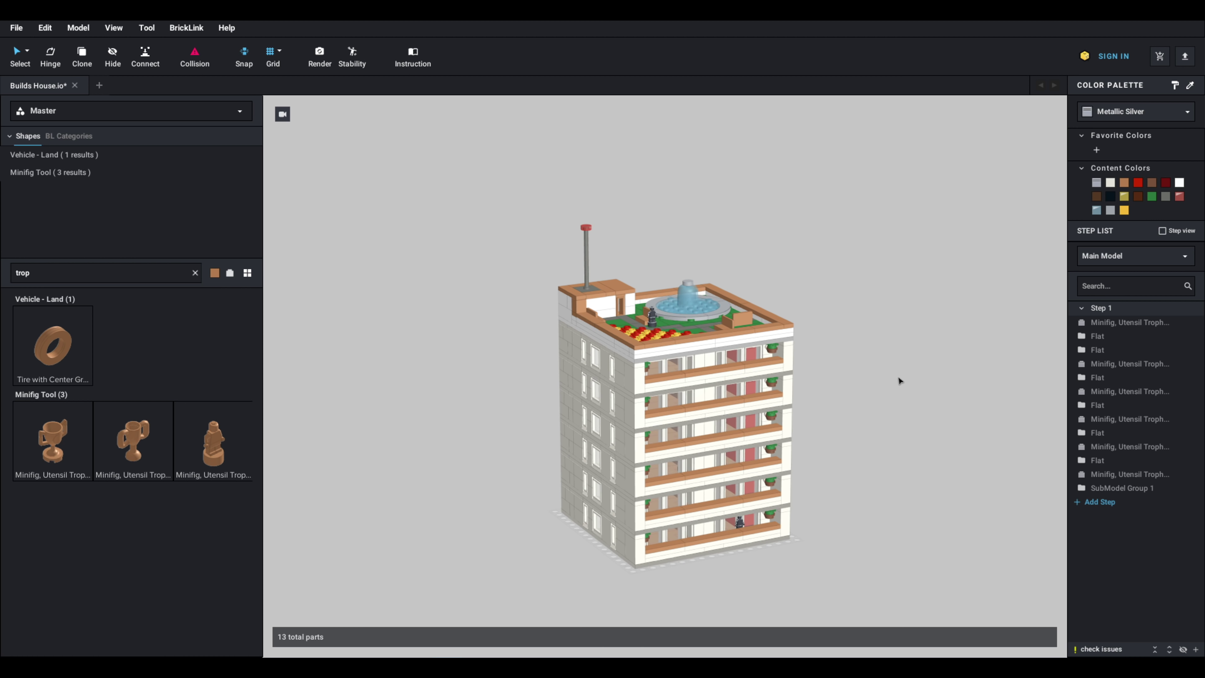